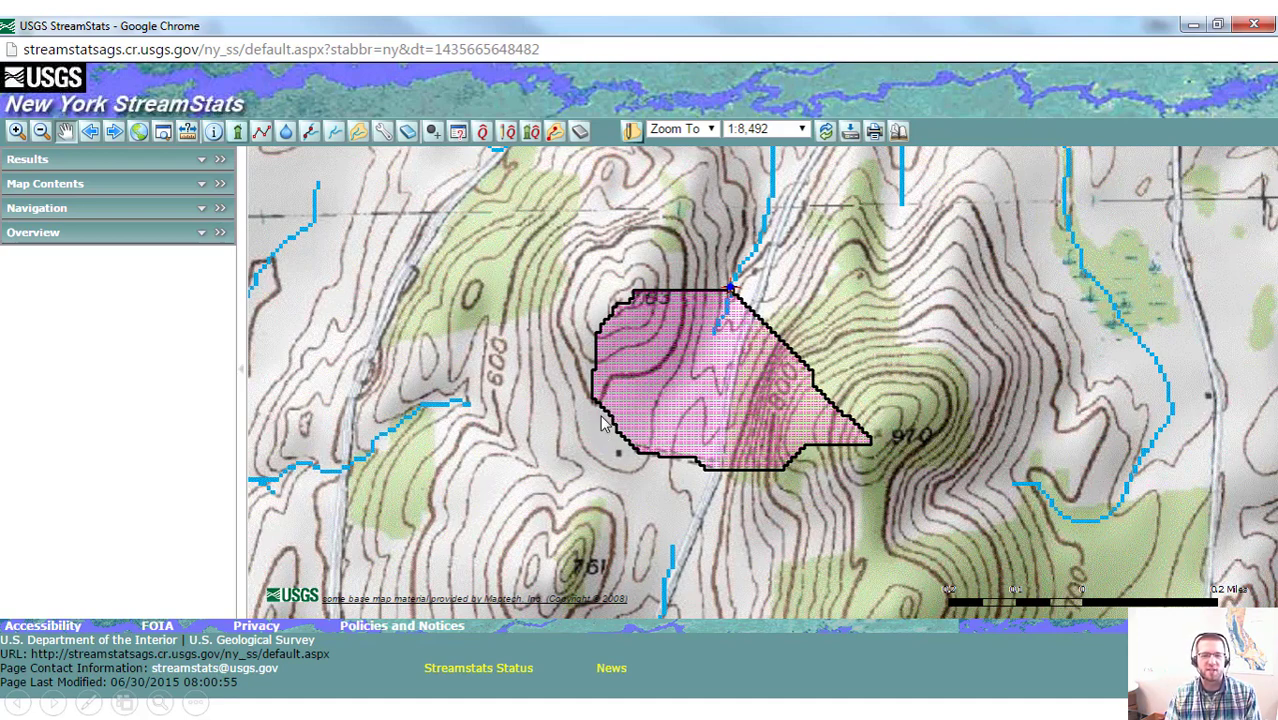
Switch to the Mt Marcy topographic map in ArcMap and look over the Add Data files and Add Basemap choices.
key("alt+Tab")
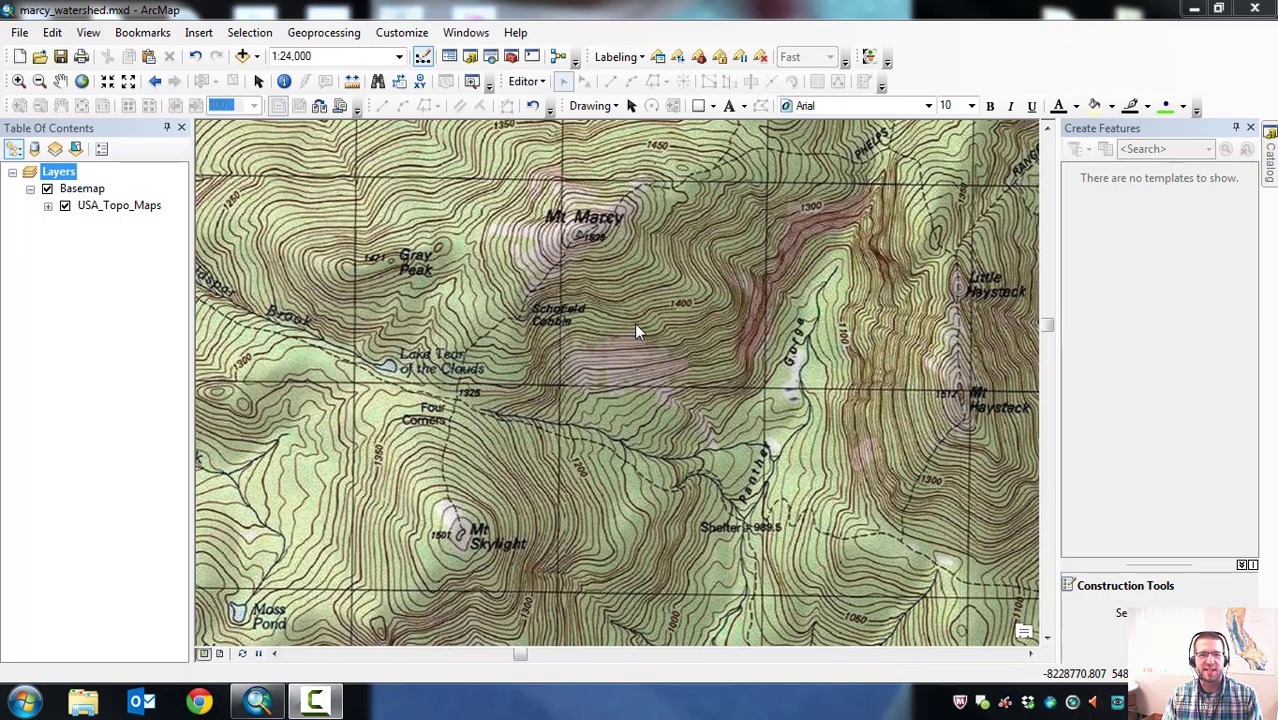
left_click(258, 58)
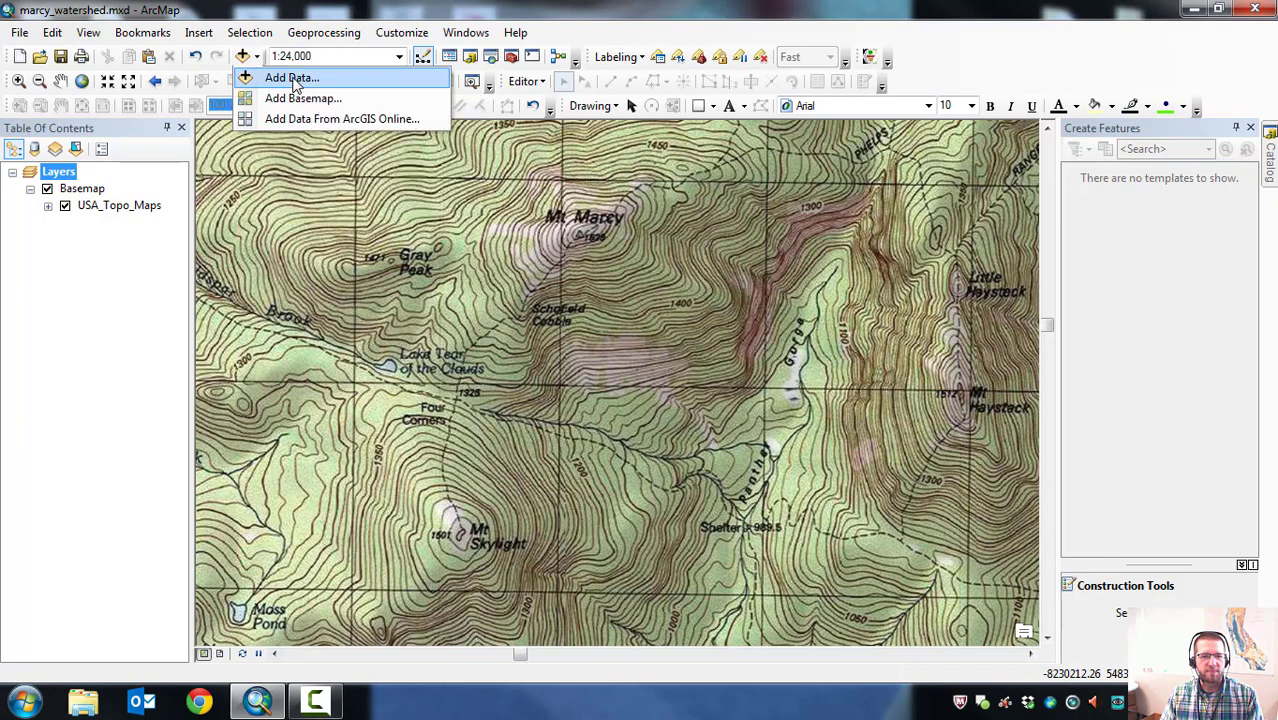
left_click(292, 79)
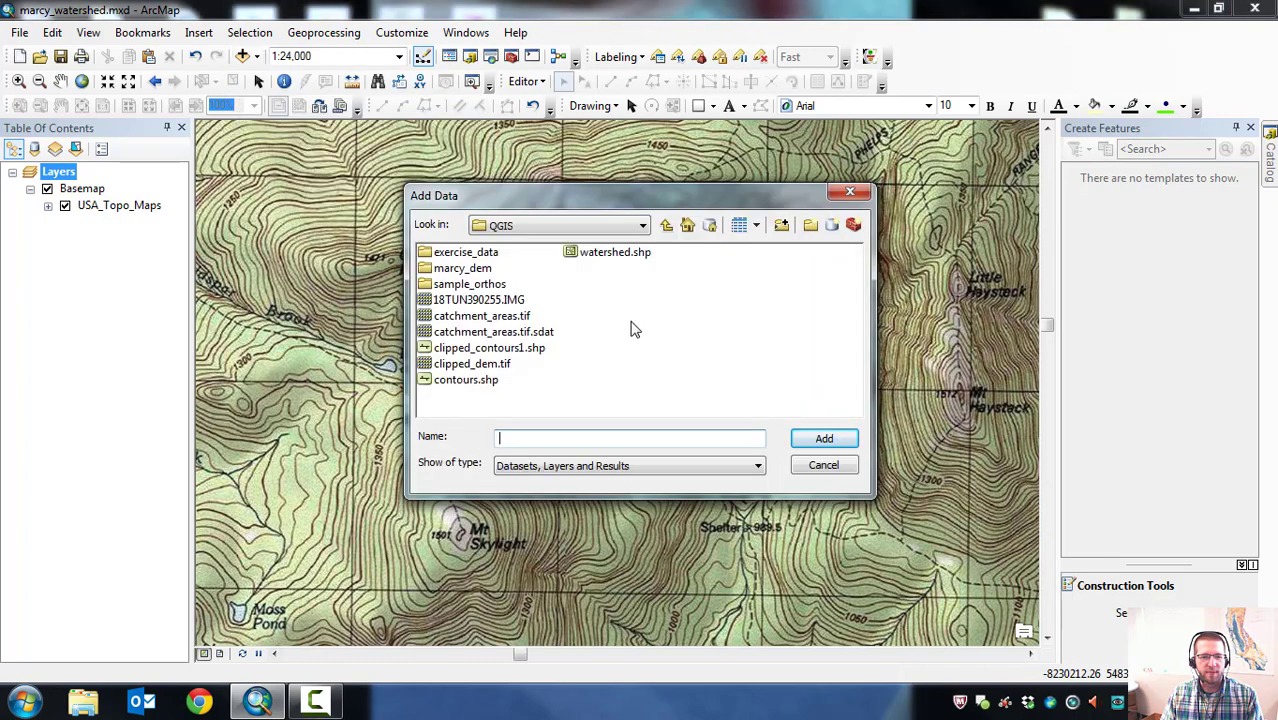
left_click(824, 465)
left_click(257, 57)
left_click(290, 98)
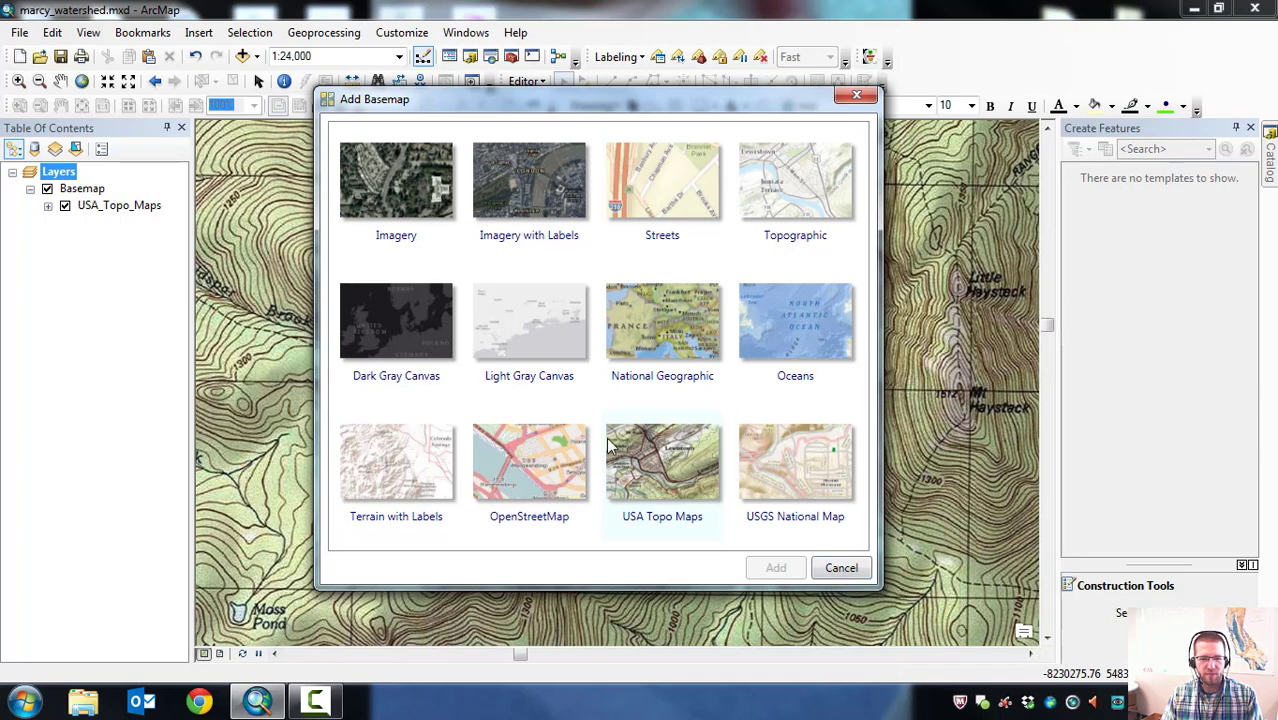
left_click(836, 567)
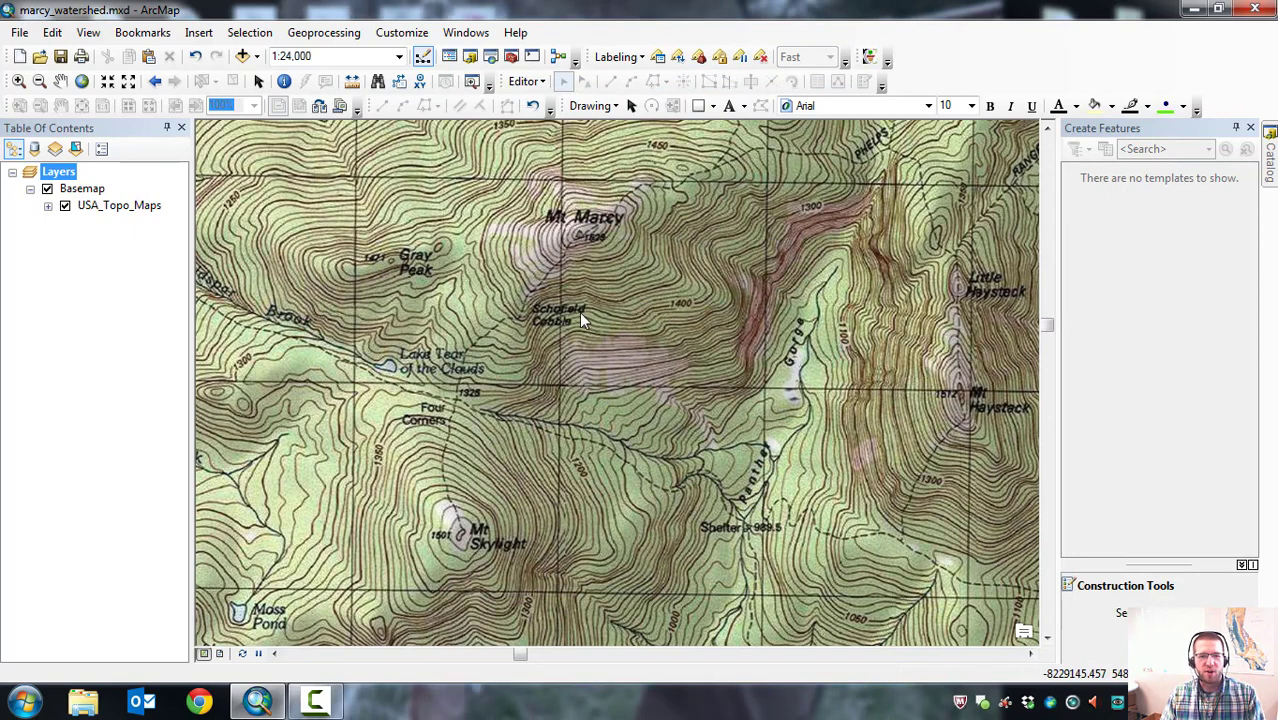
Set up a new shapefile in the Home - ArcGIS\Hydrology folder, named marcy_watershed with the Polygon feature type.
left_click(1270, 165)
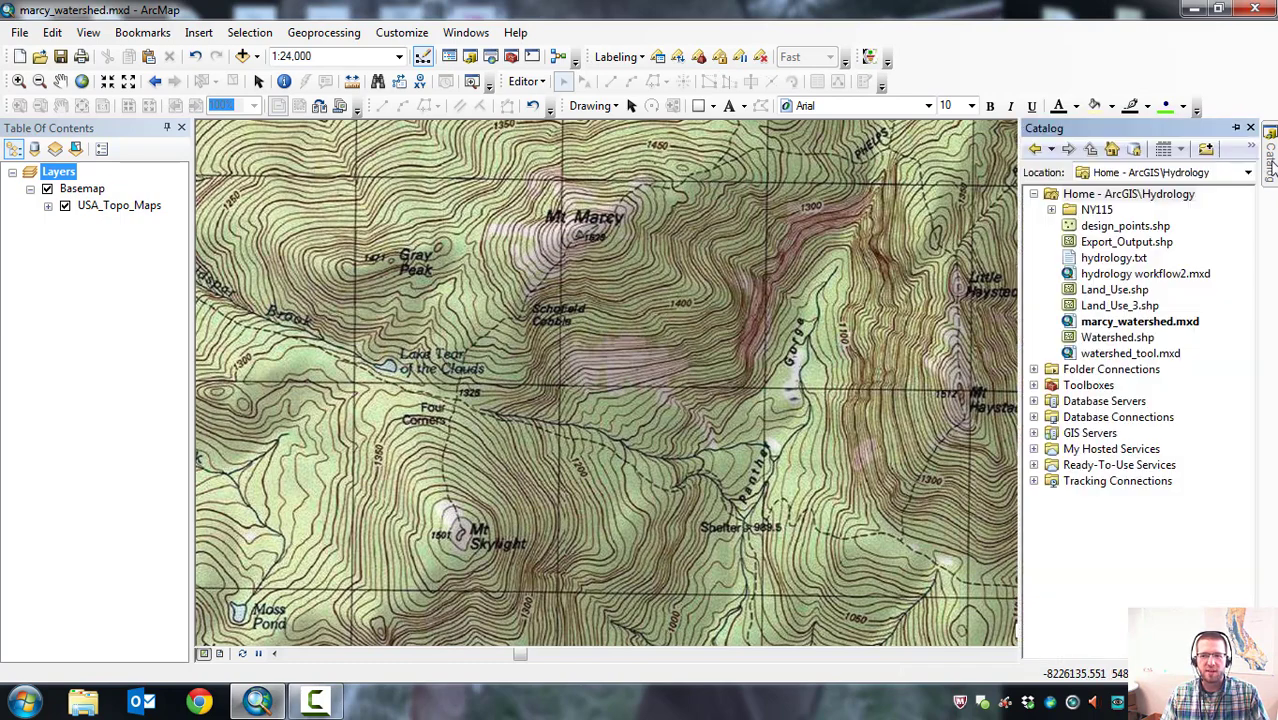
right_click(1152, 197)
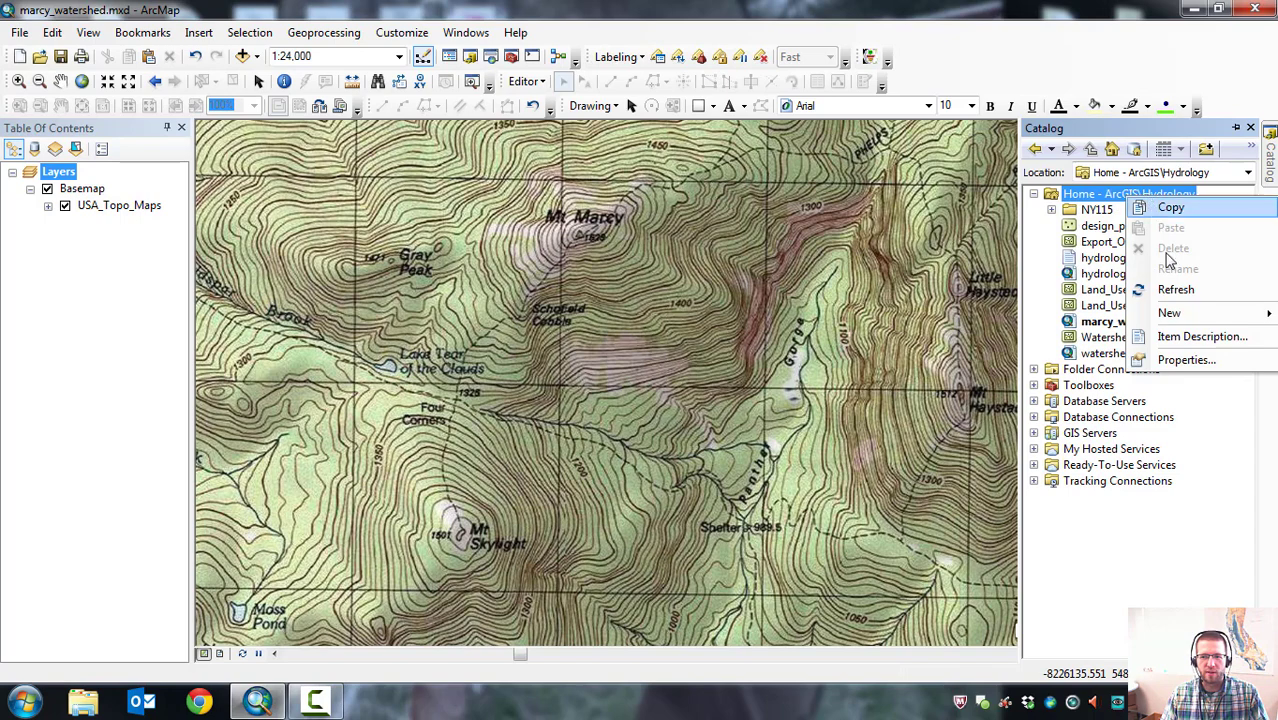
mouse_move(1178, 316)
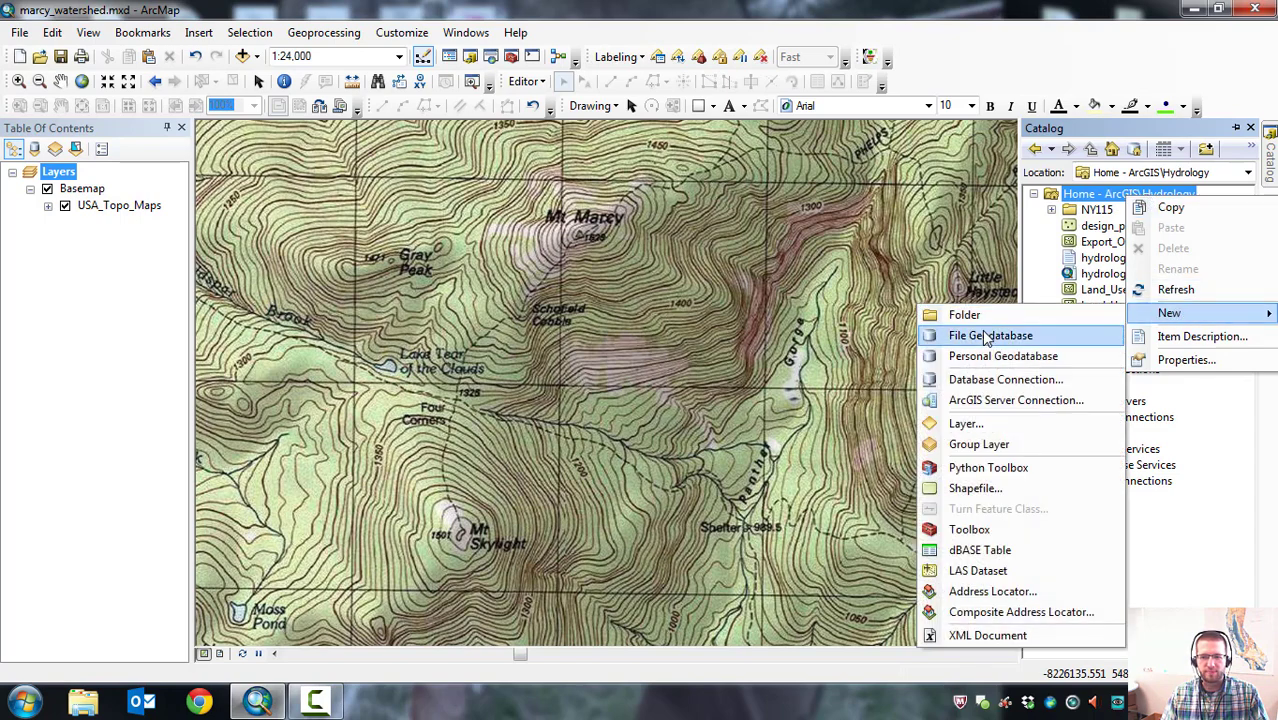
left_click(985, 494)
left_click_drag(680, 182, 540, 185)
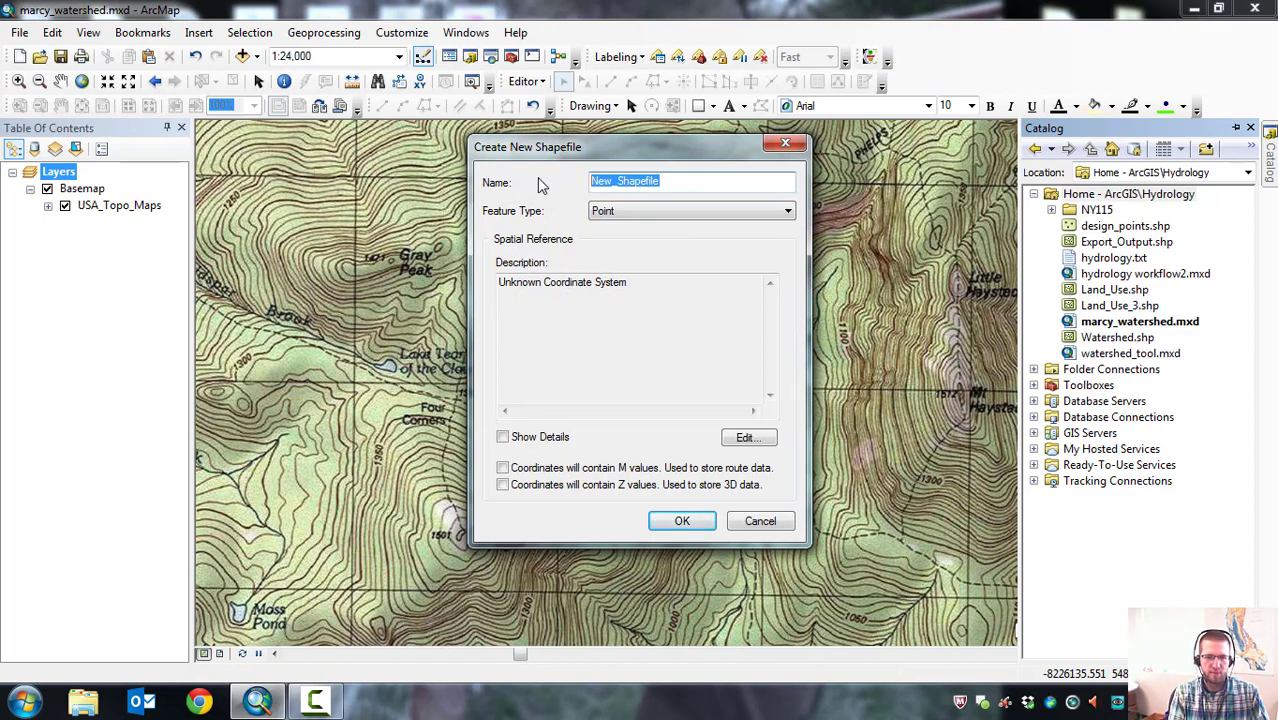
type("marcy_watershed")
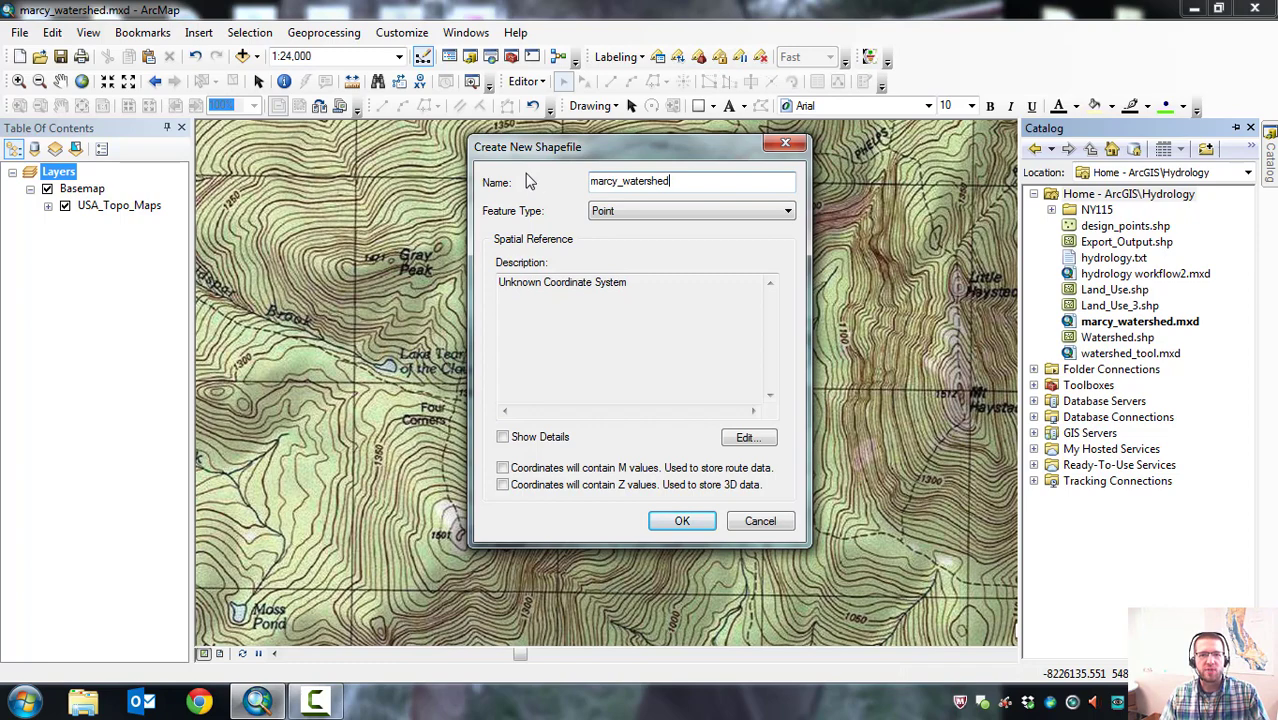
left_click(631, 220)
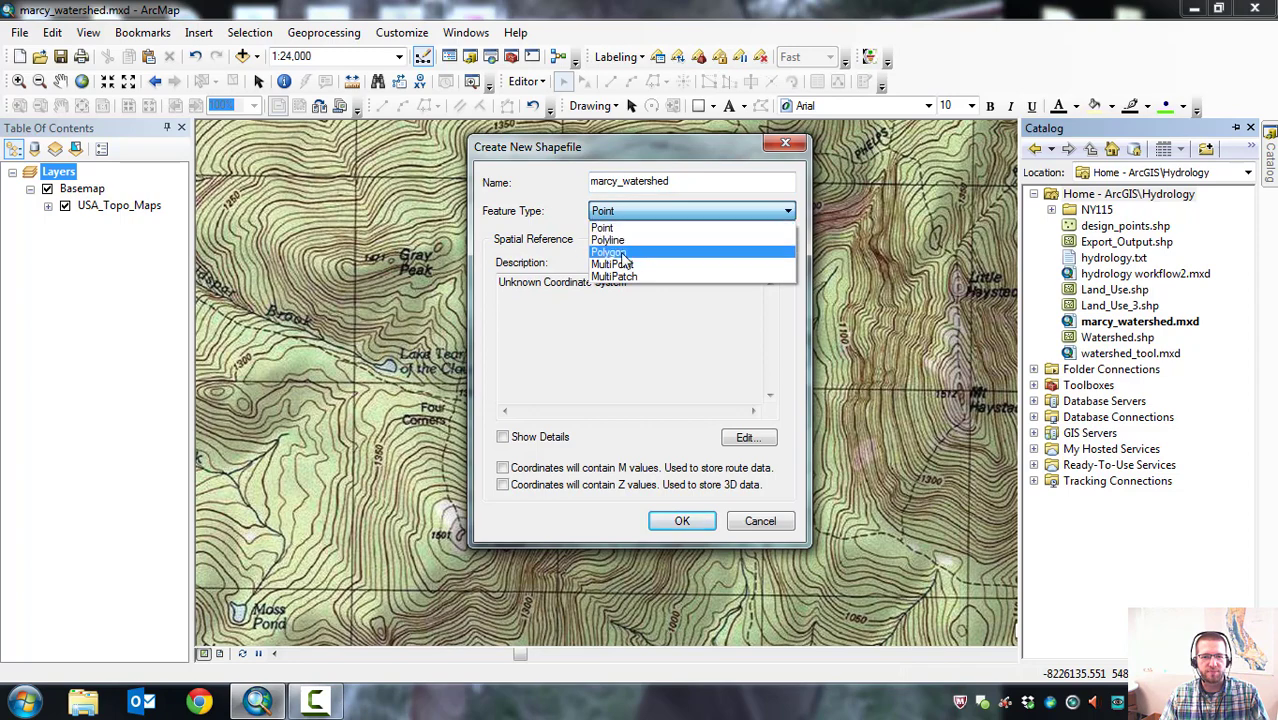
left_click(623, 250)
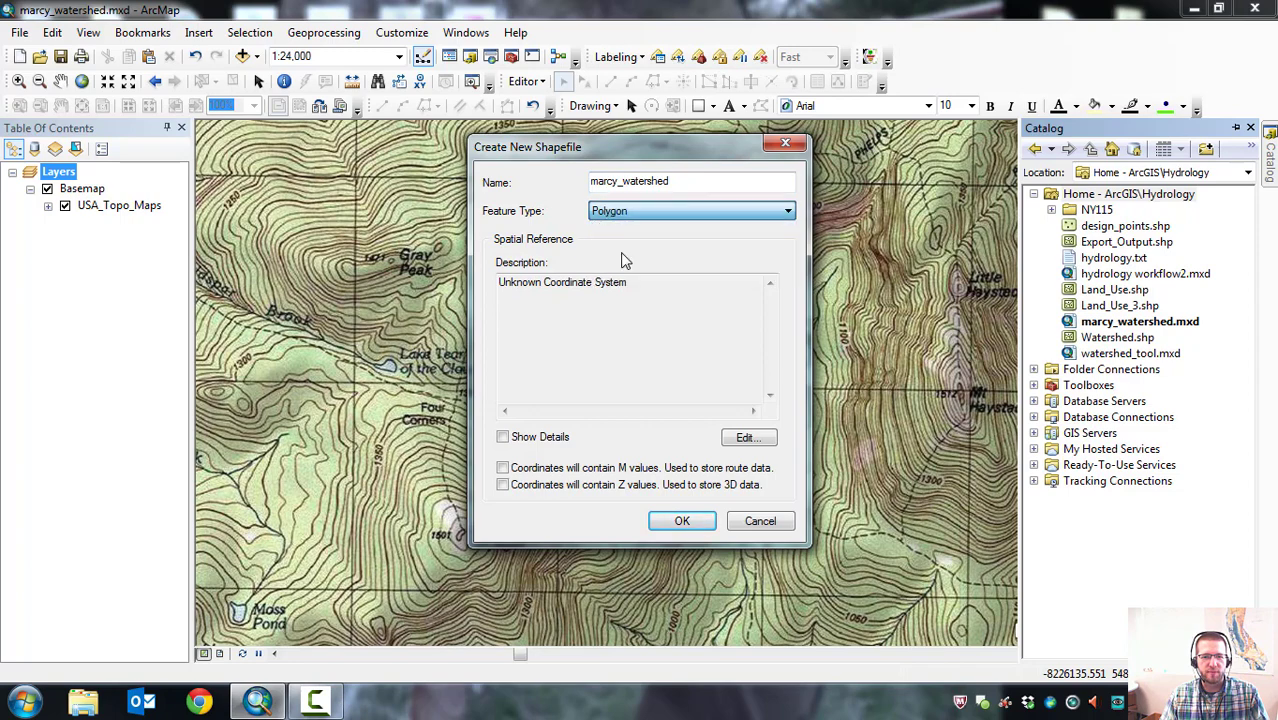
Assign the projected coordinate system NAD 1983 UTM Zone 18N to the new shapefile.
left_click(746, 440)
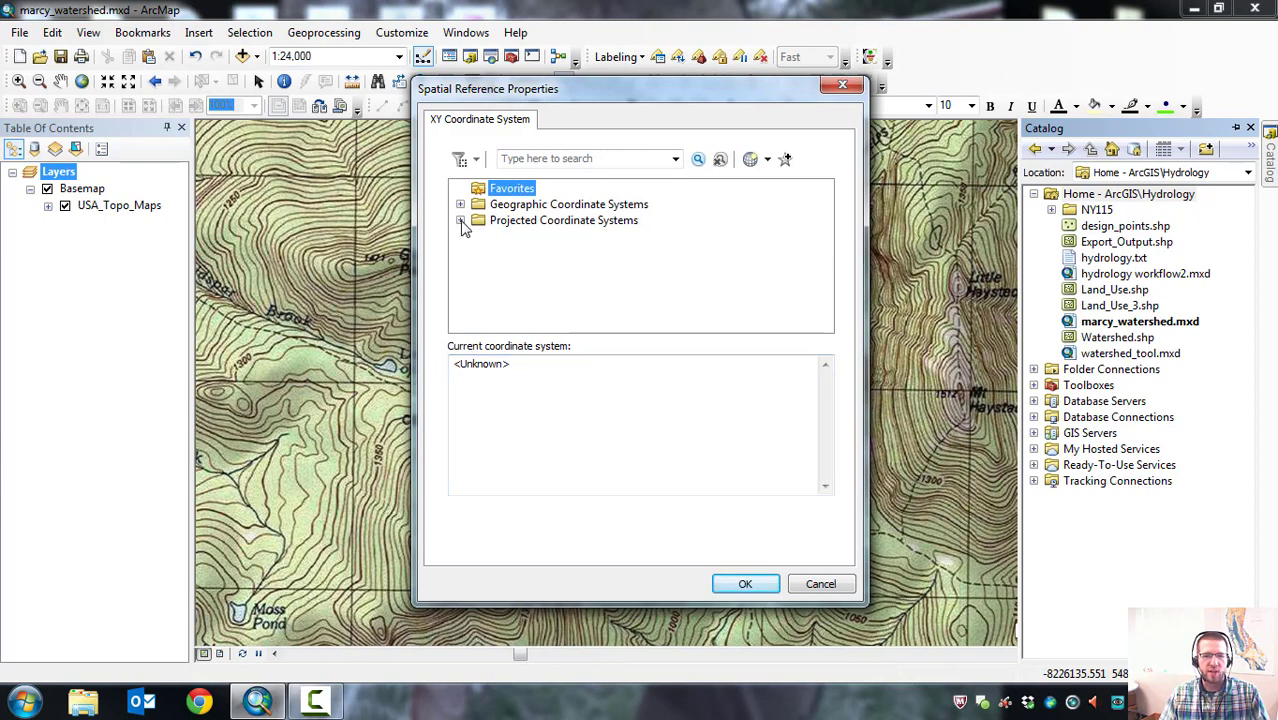
left_click(461, 221)
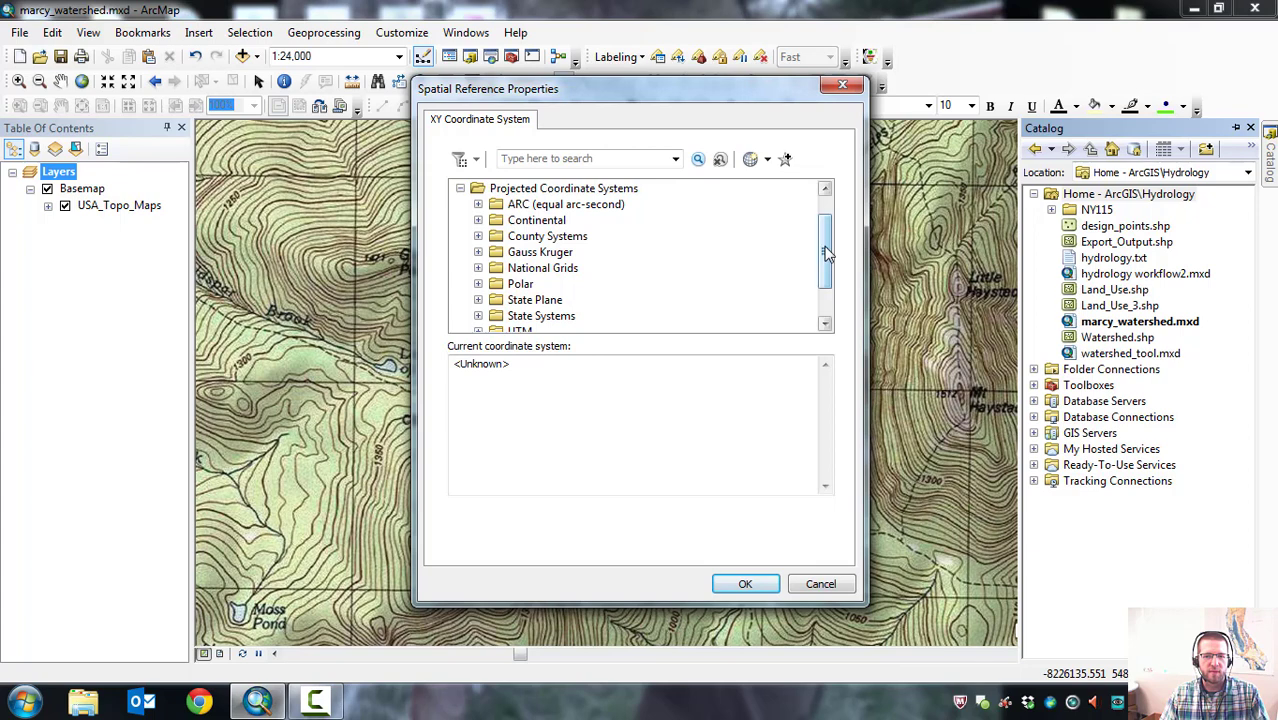
left_click_drag(826, 254, 826, 290)
left_click(478, 286)
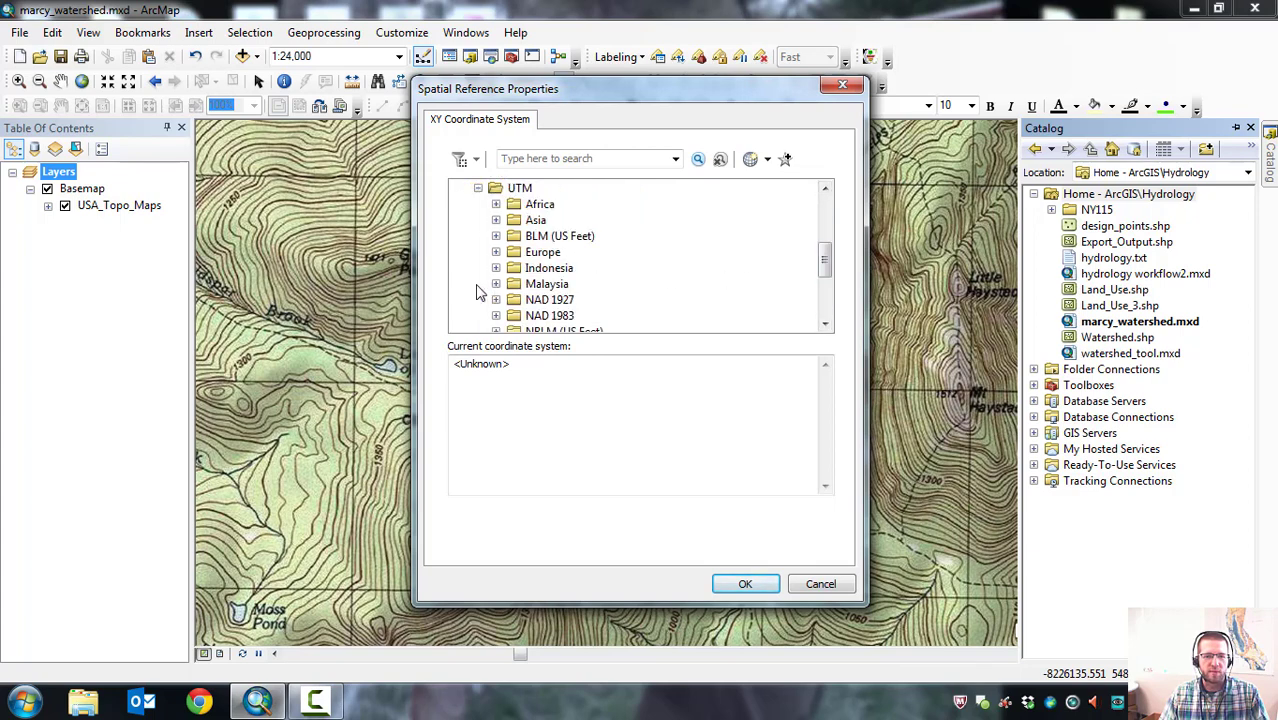
left_click_drag(824, 262, 825, 279)
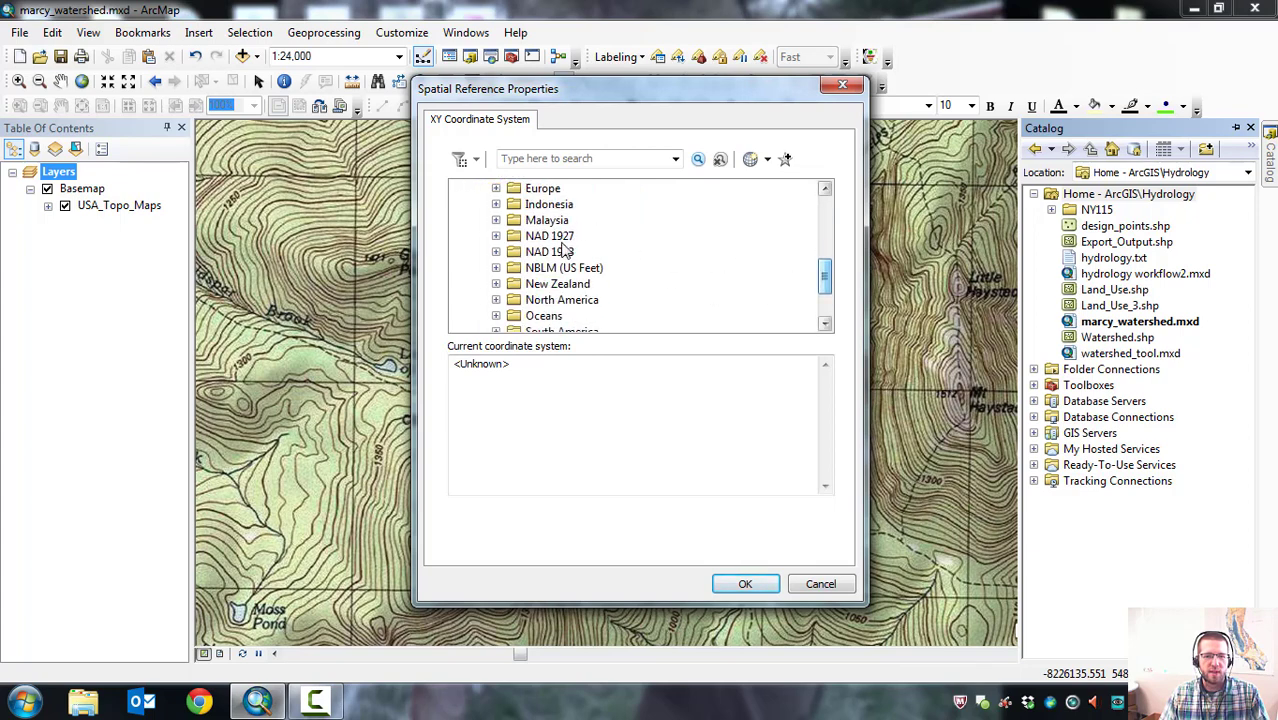
left_click(549, 253)
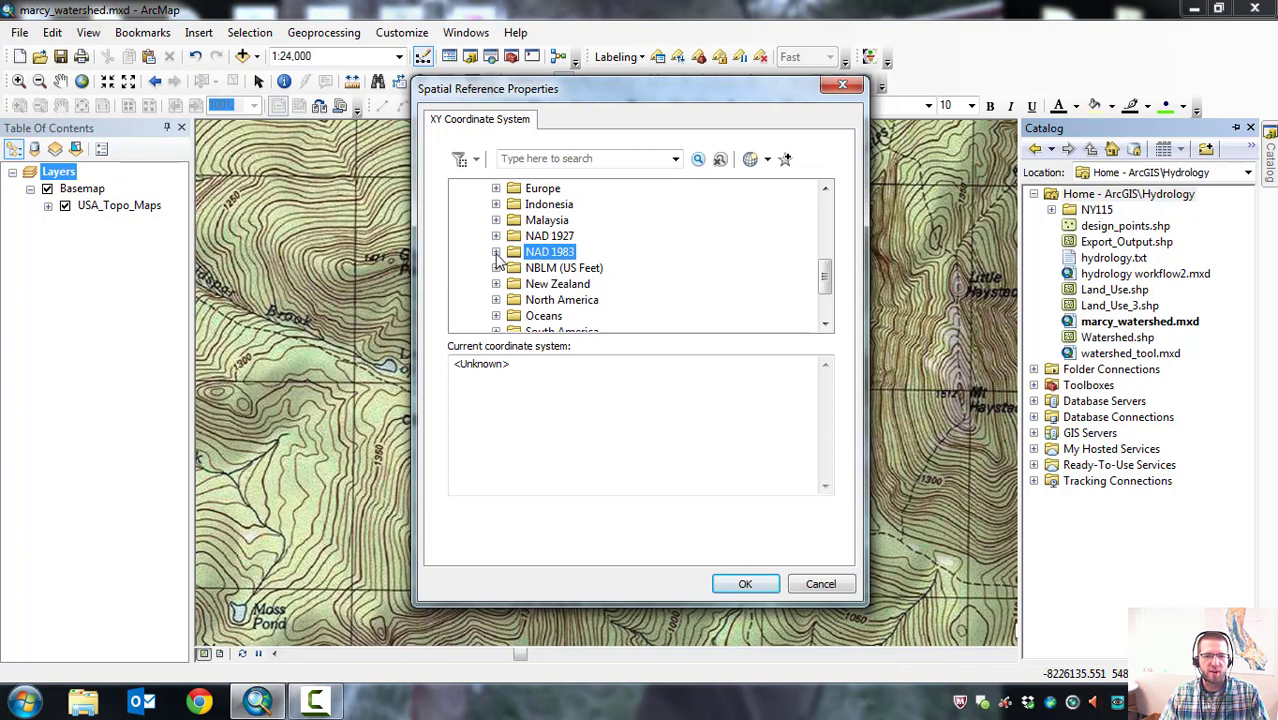
left_click(497, 252)
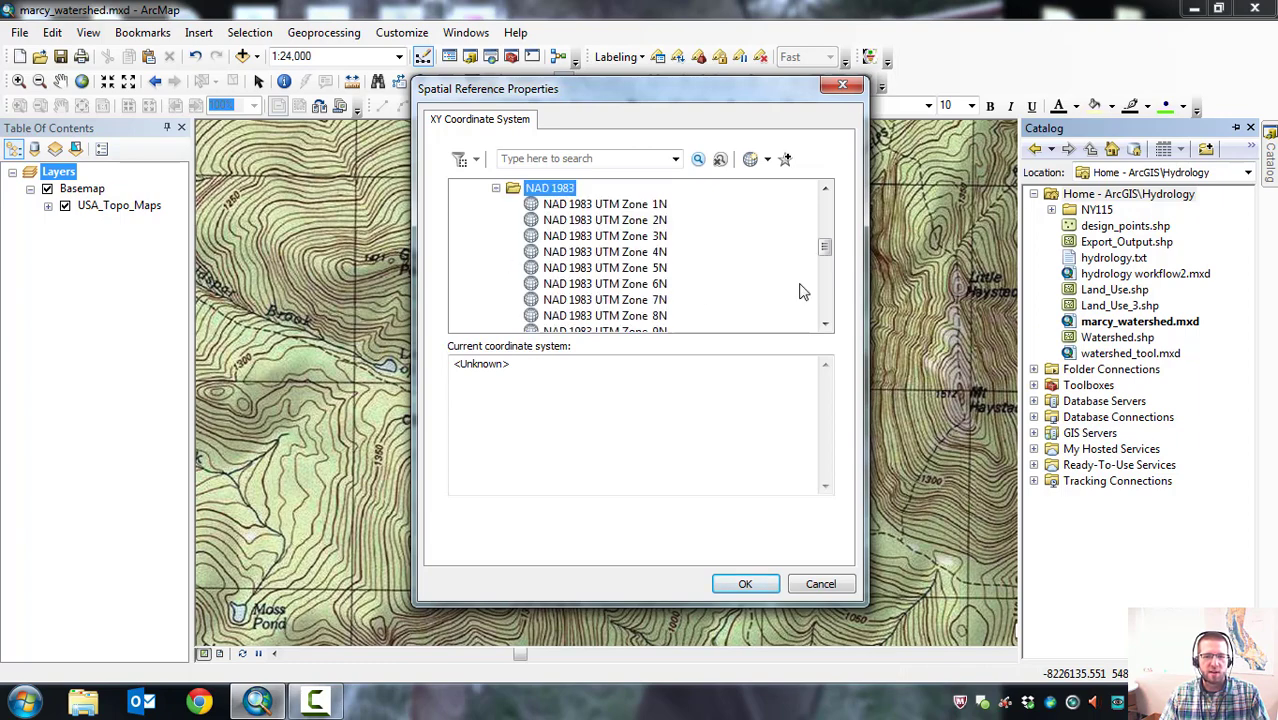
left_click_drag(827, 262, 822, 279)
left_click(628, 240)
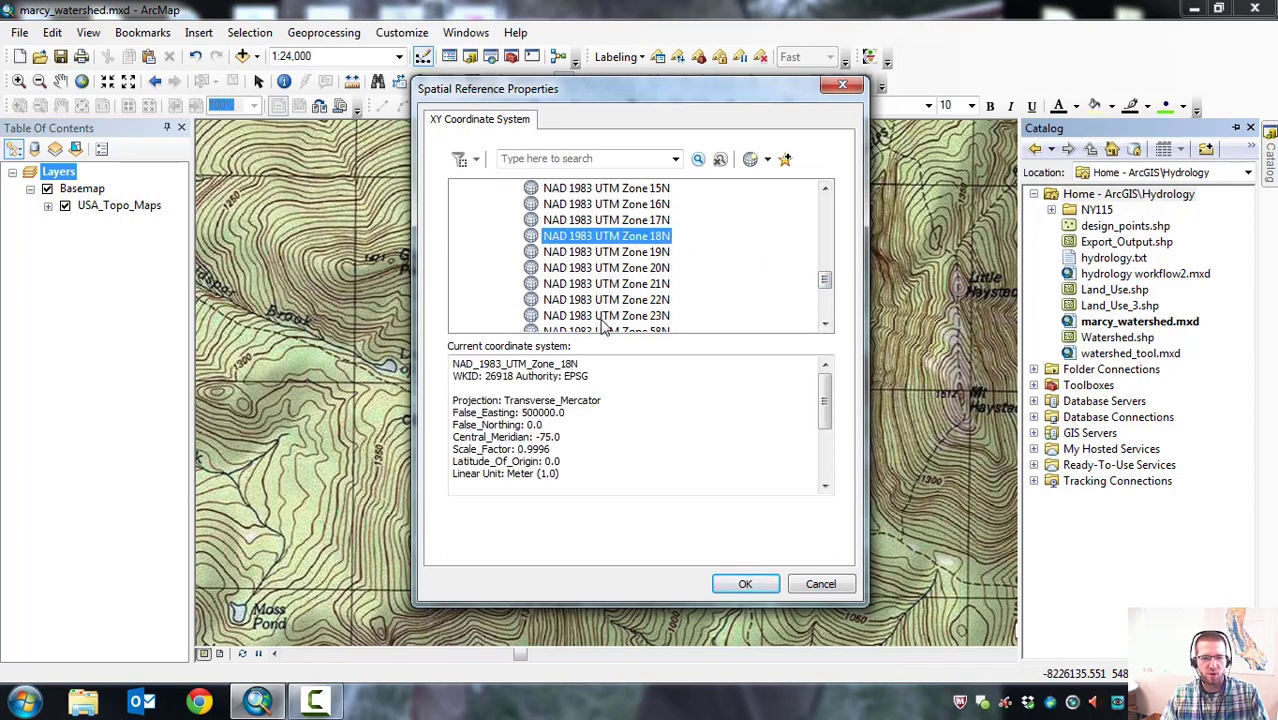
left_click(748, 585)
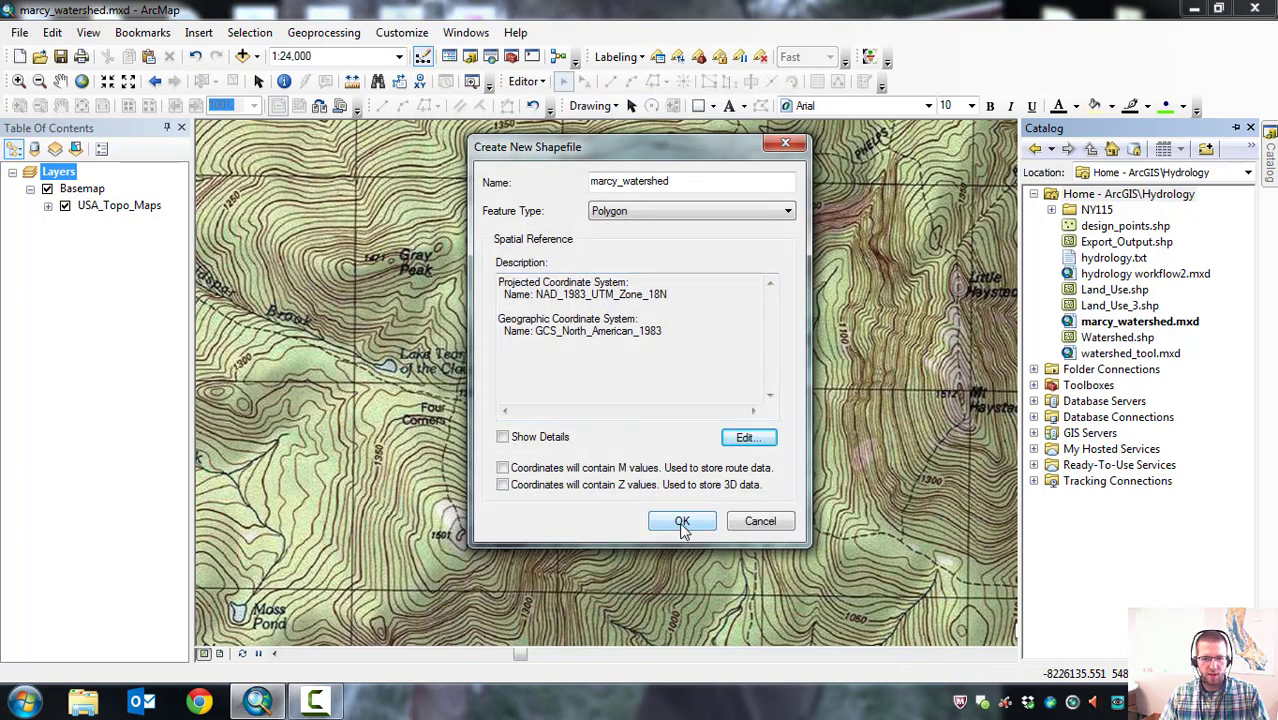
Create the marcy_watershed shapefile and dismiss the geographic coordinate systems warning.
left_click(680, 521)
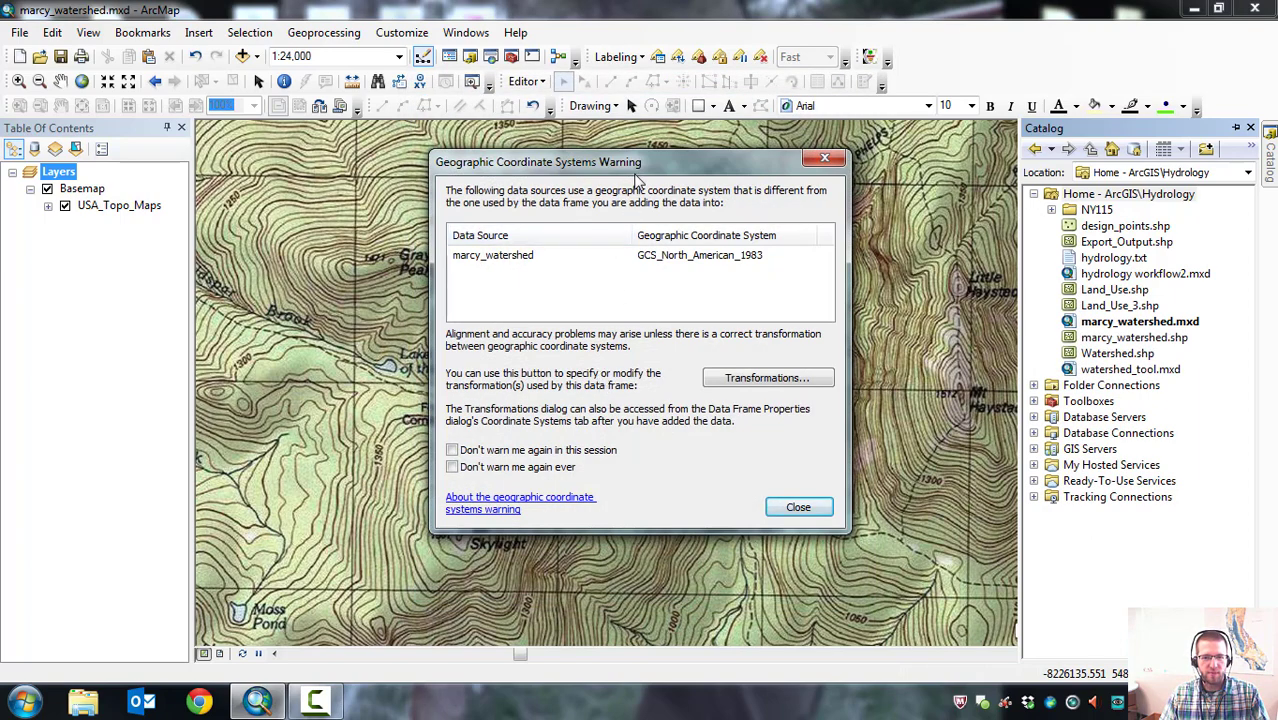
left_click_drag(639, 165, 641, 182)
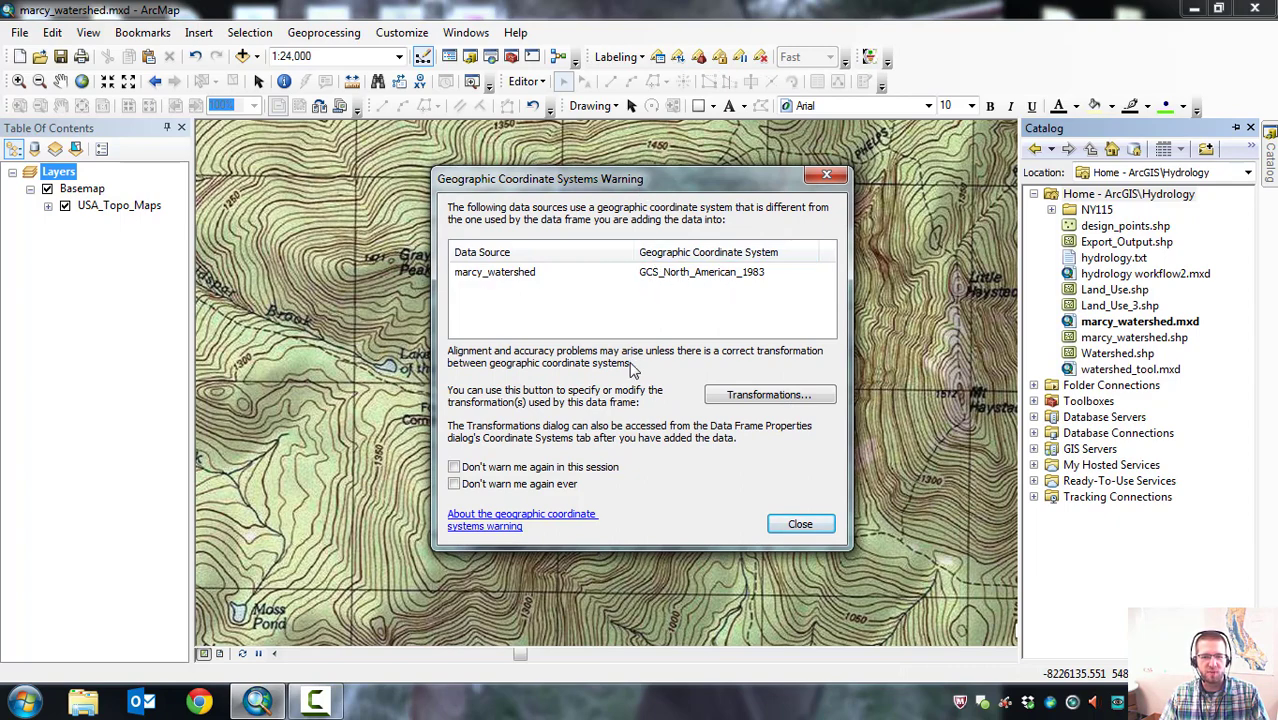
left_click(800, 523)
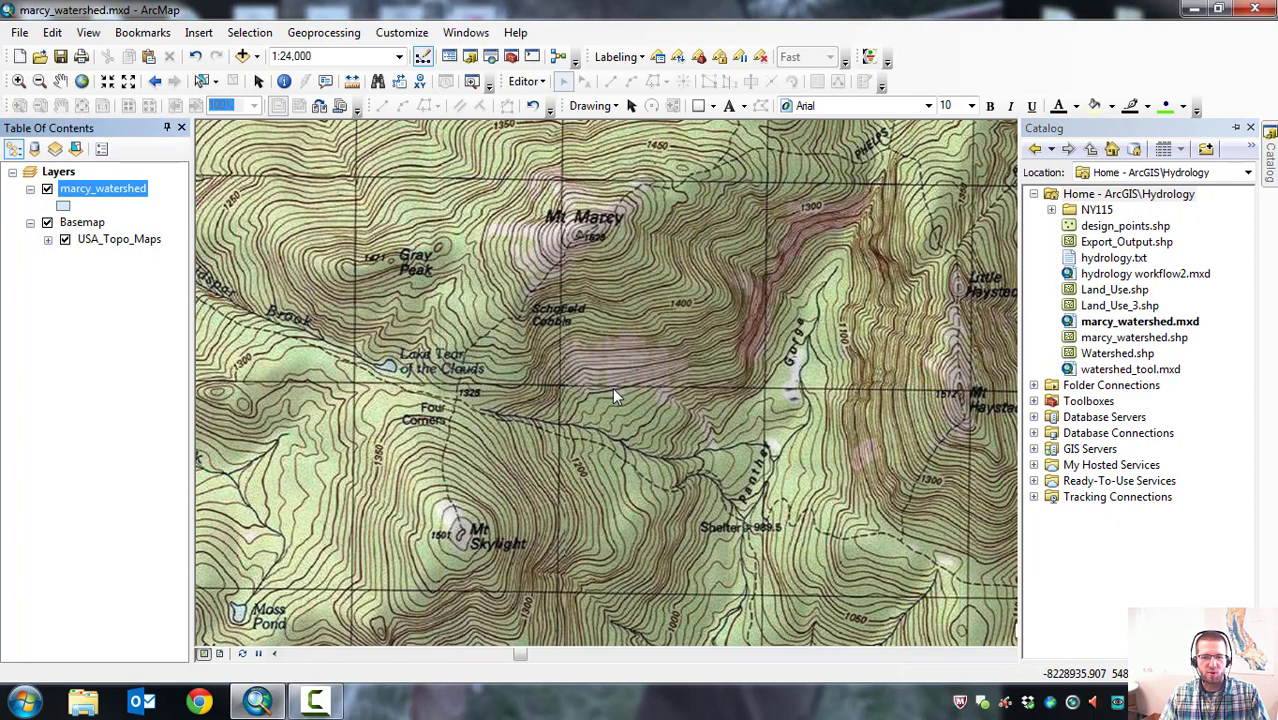
Start an edit session with the marcy_watershed layer selected.
left_click(93, 195)
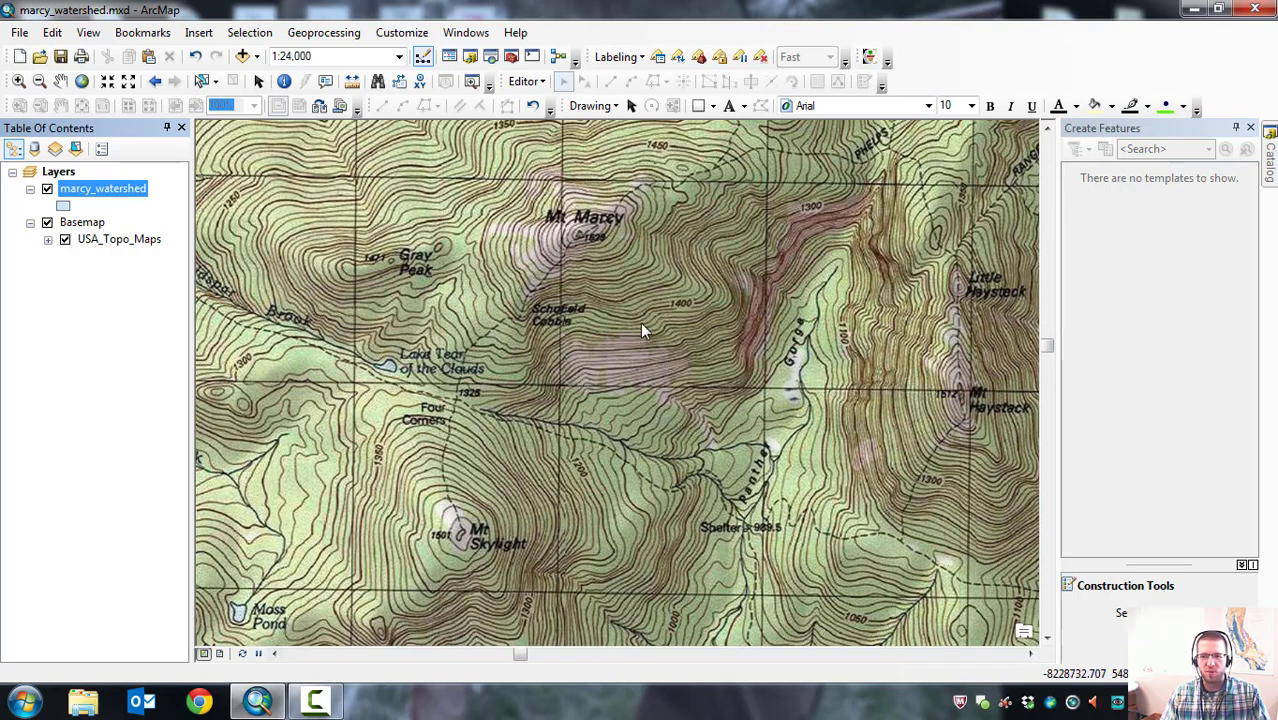
left_click(543, 83)
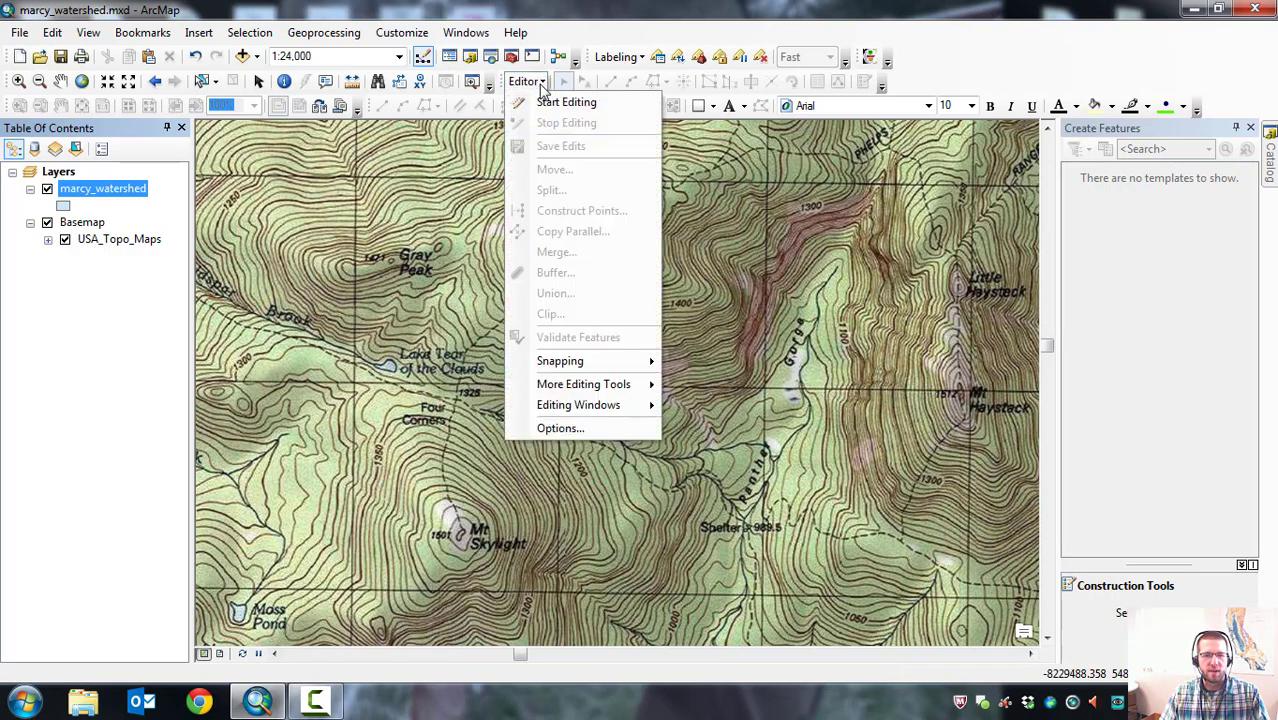
left_click(566, 103)
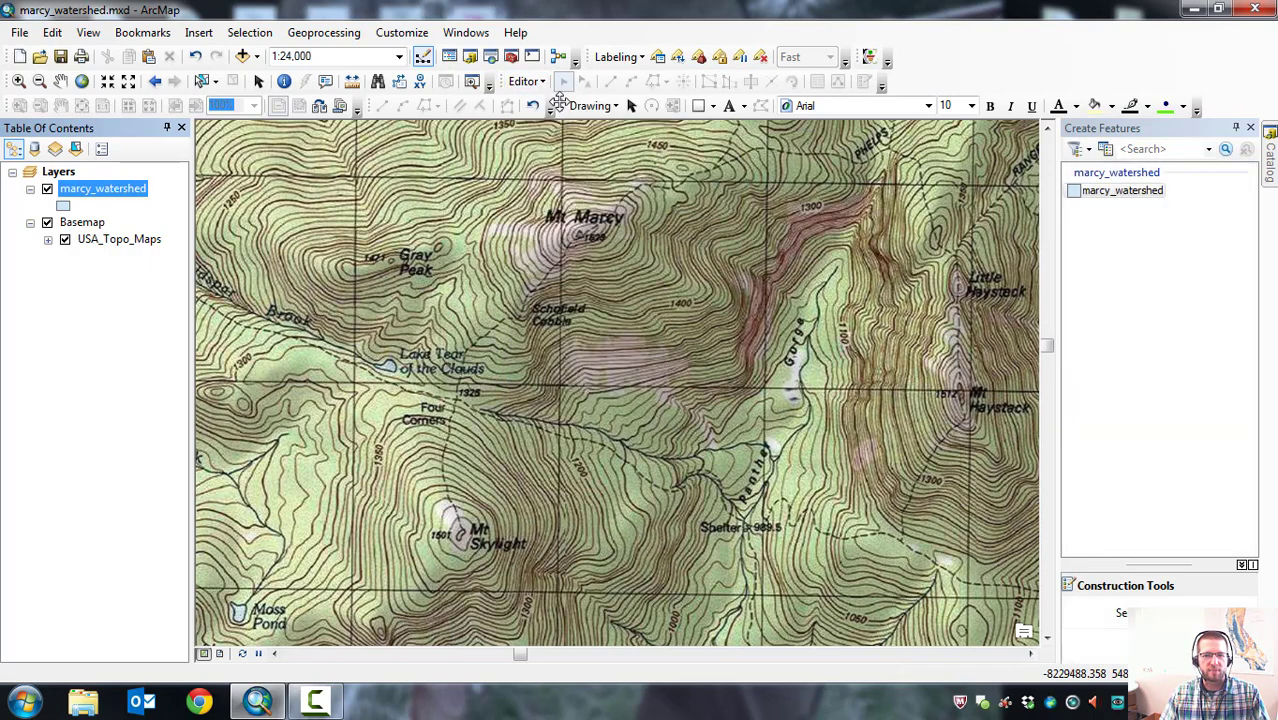
left_click(1168, 135)
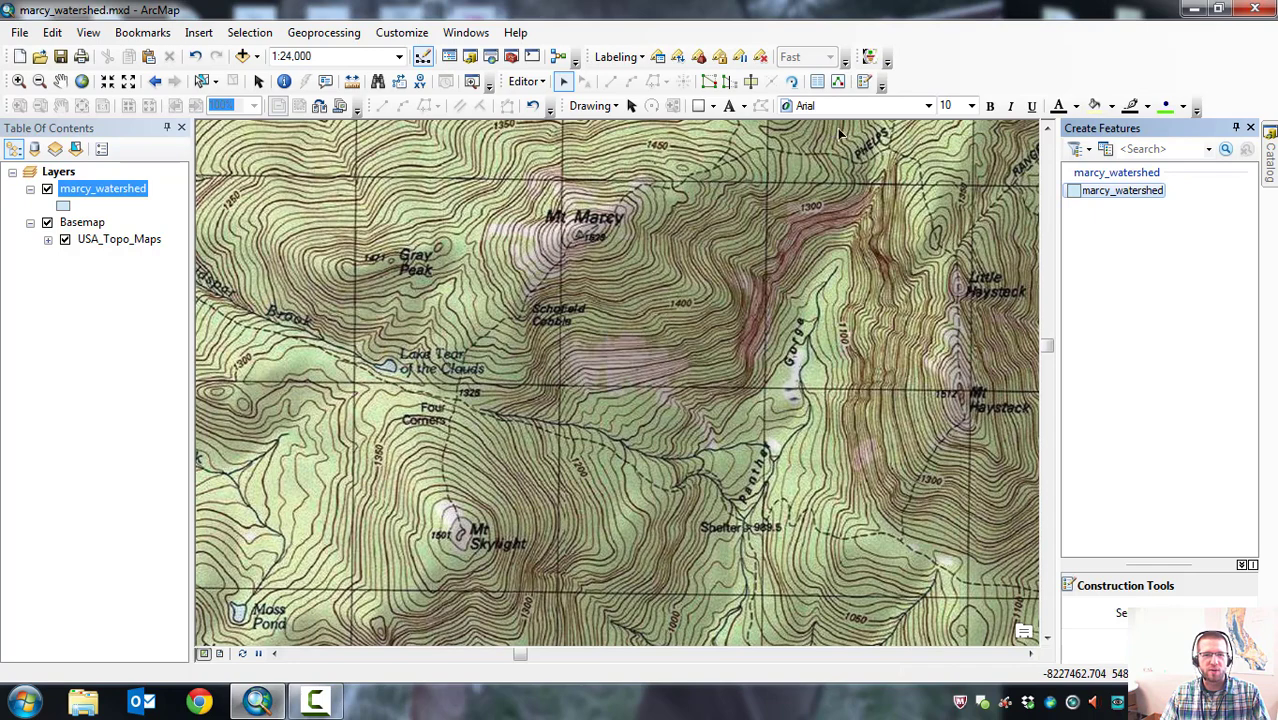
left_click(543, 82)
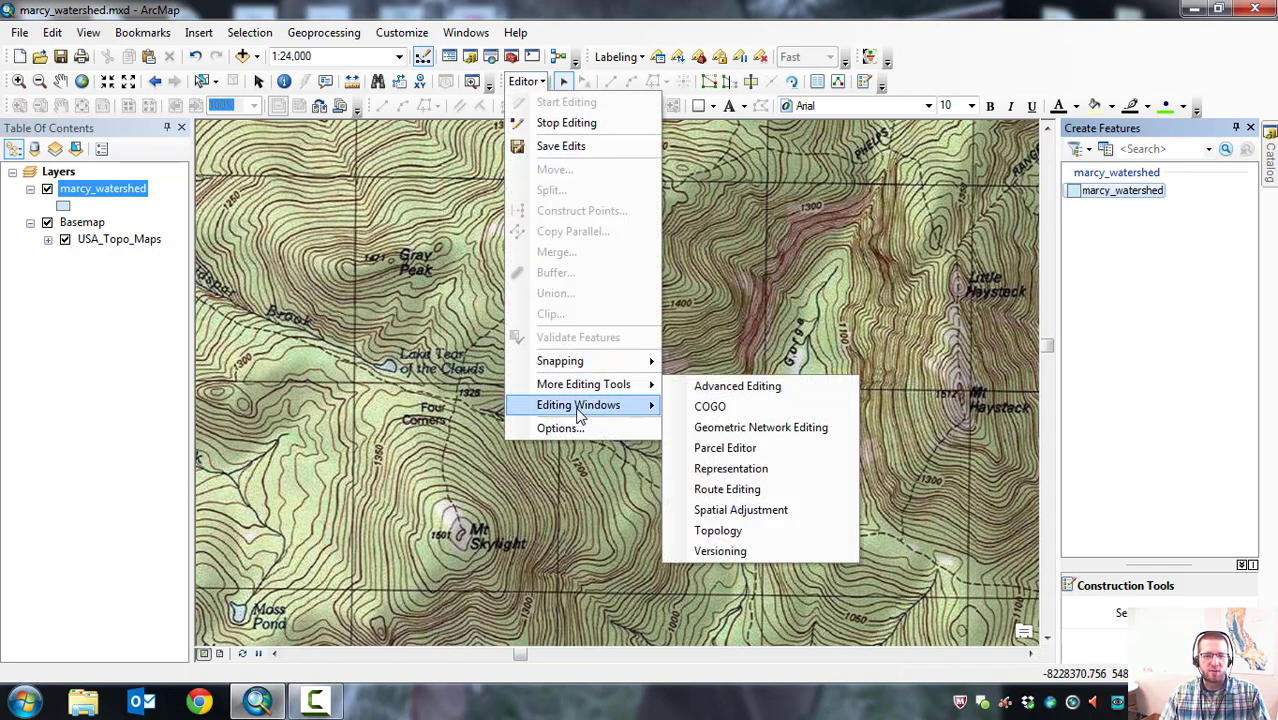
mouse_move(580, 412)
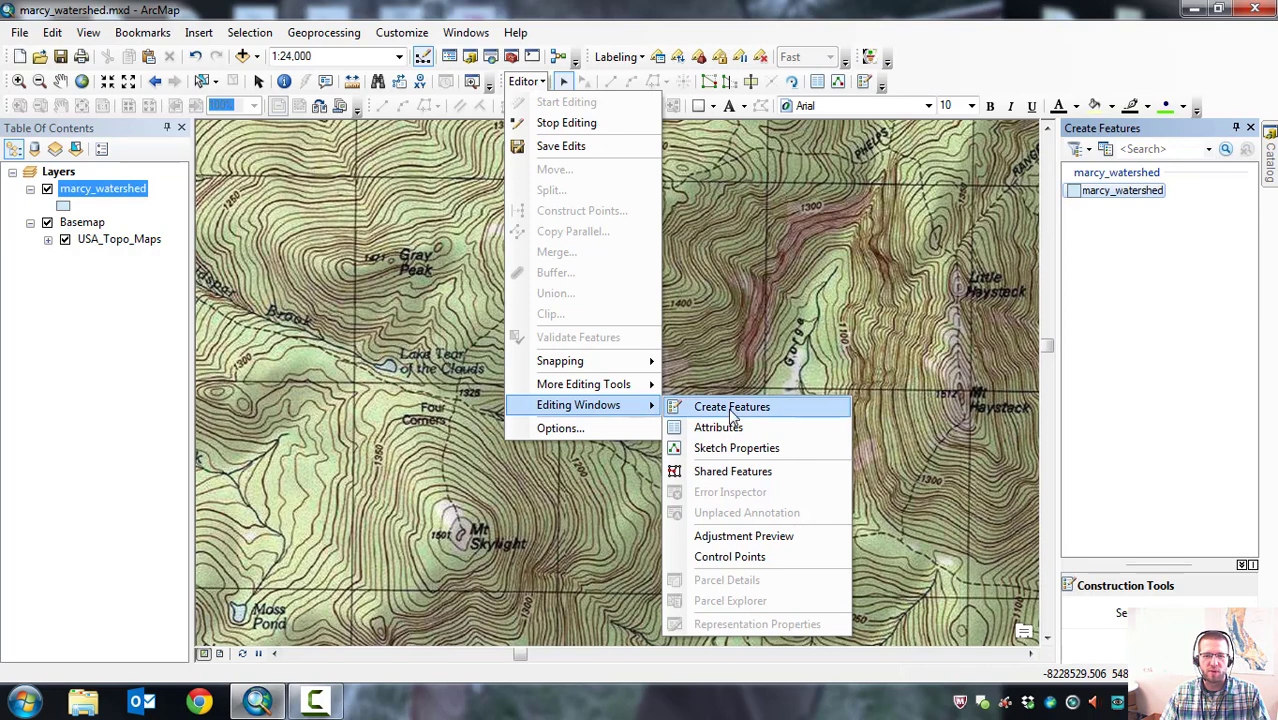
left_click(1173, 292)
Start a marcy_watershed polygon on the stream east of Four Corners and trace its boundary past Schofield Cobble to the Mt Marcy summit.
left_click(1115, 191)
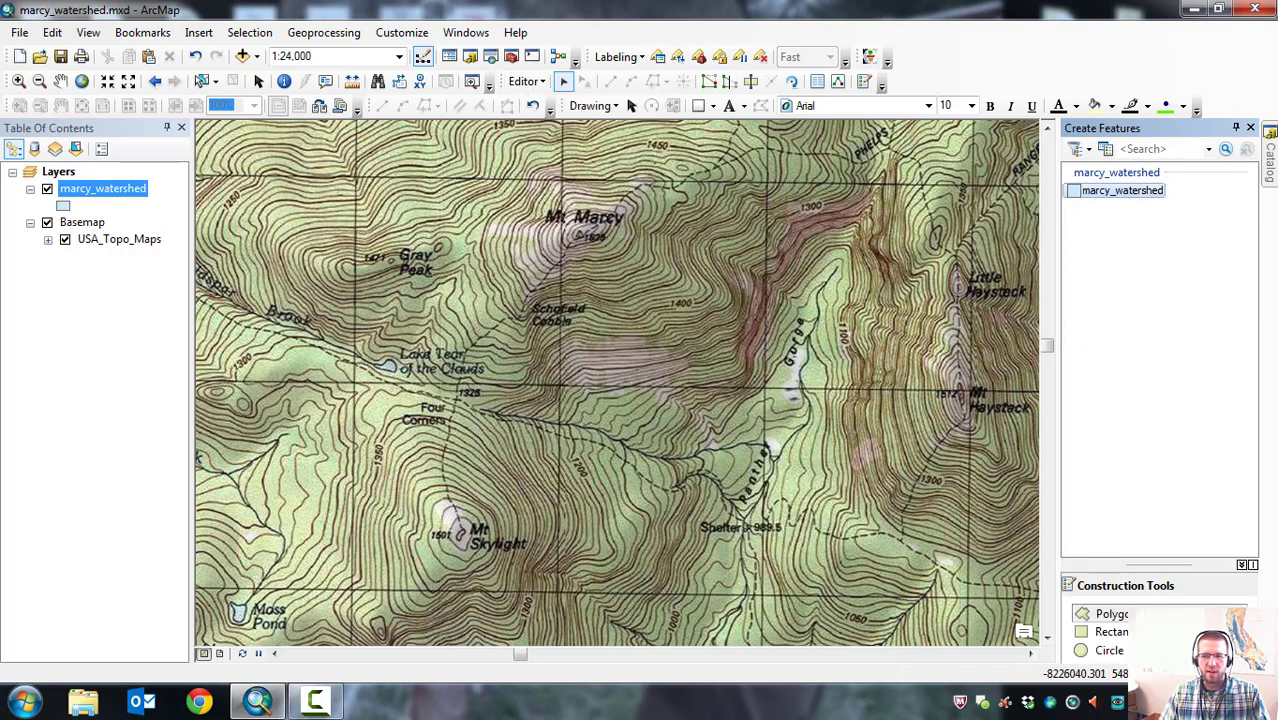
left_click_drag(1153, 563, 1153, 437)
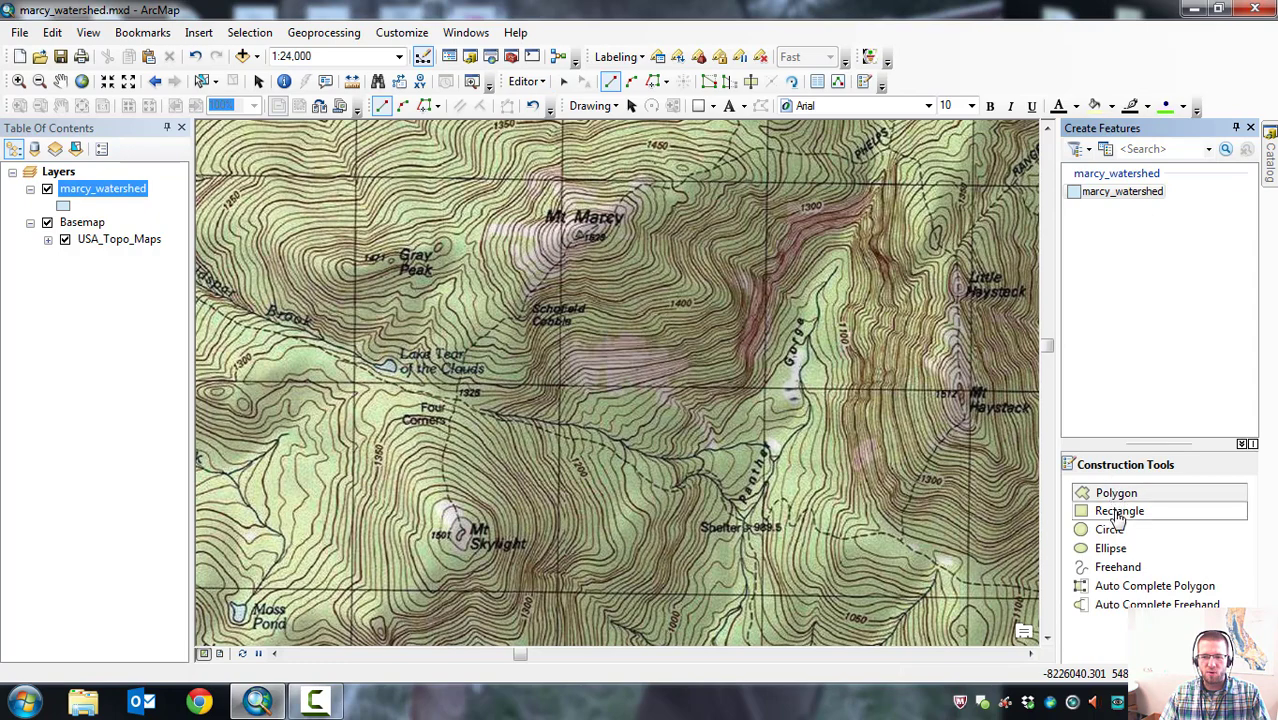
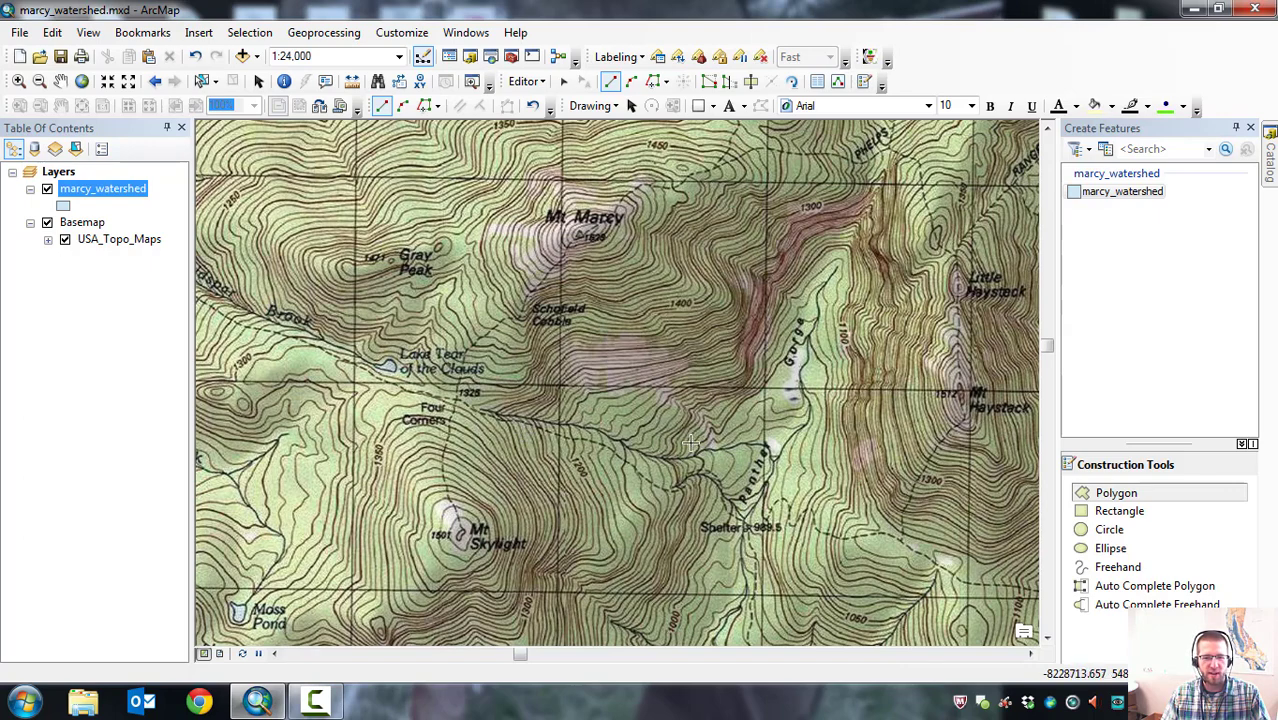
left_click(619, 440)
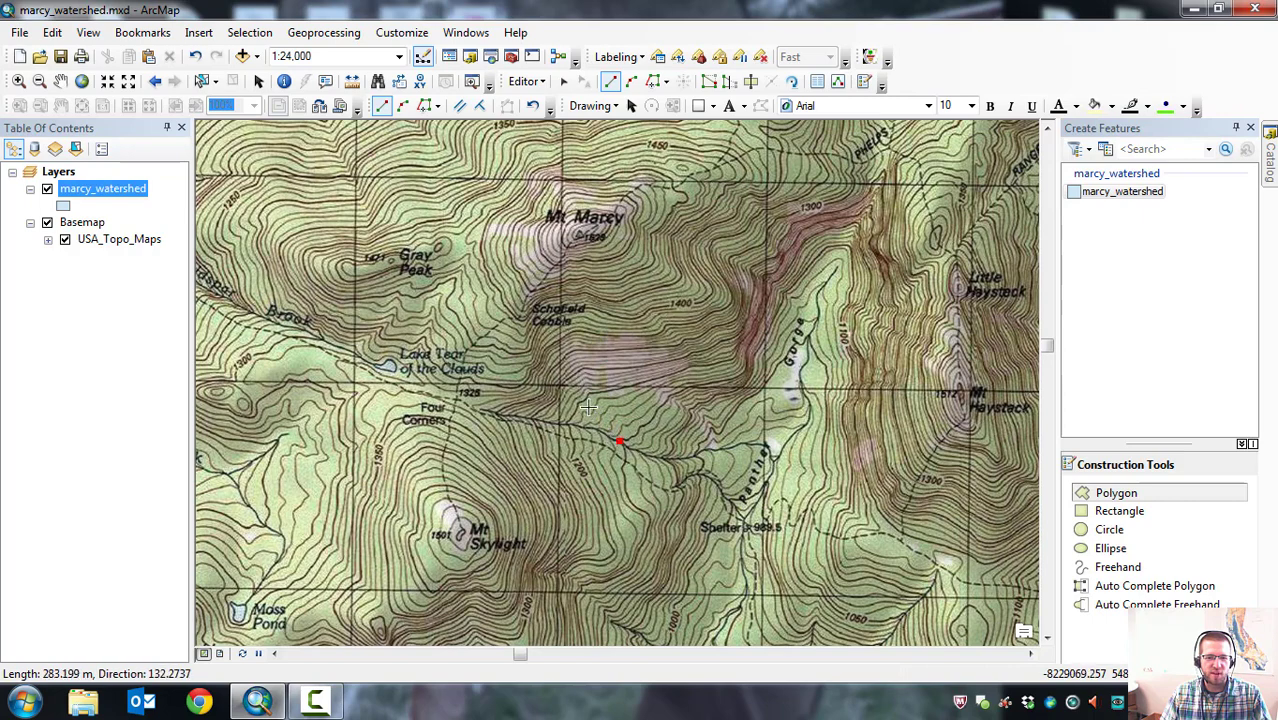
left_click(586, 407)
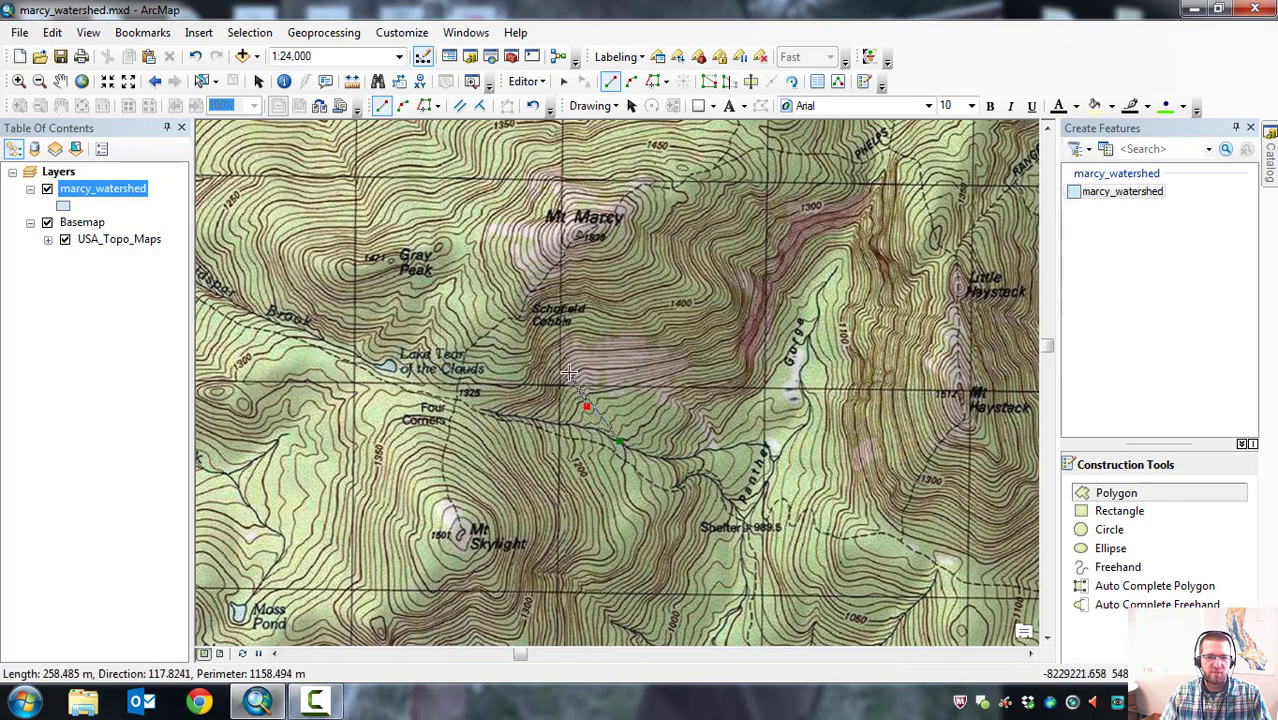
left_click(568, 373)
left_click(554, 336)
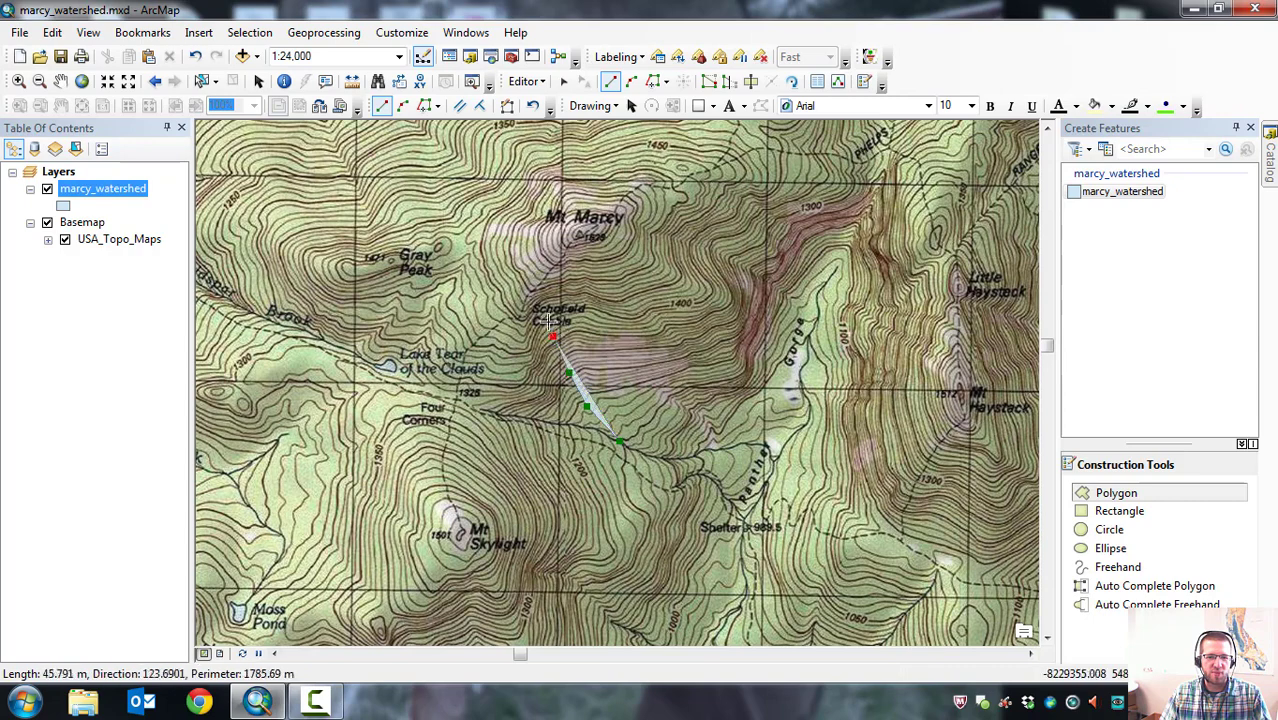
left_click(541, 287)
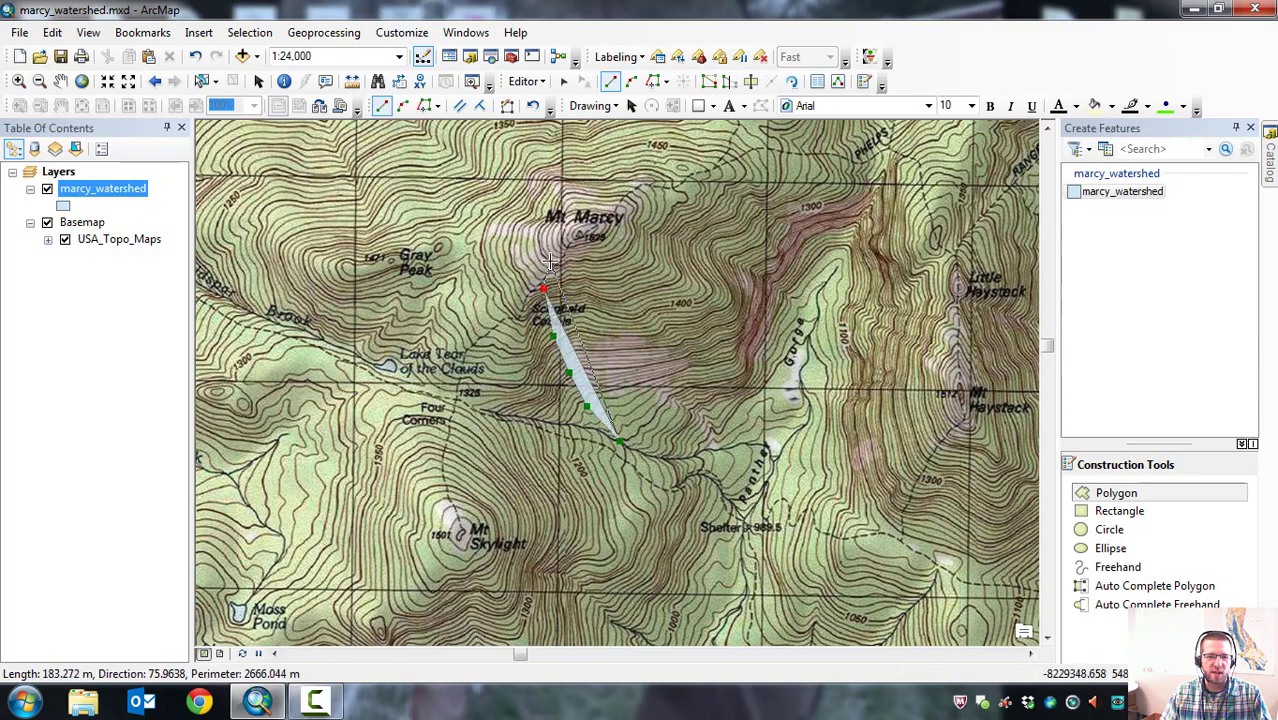
left_click(551, 258)
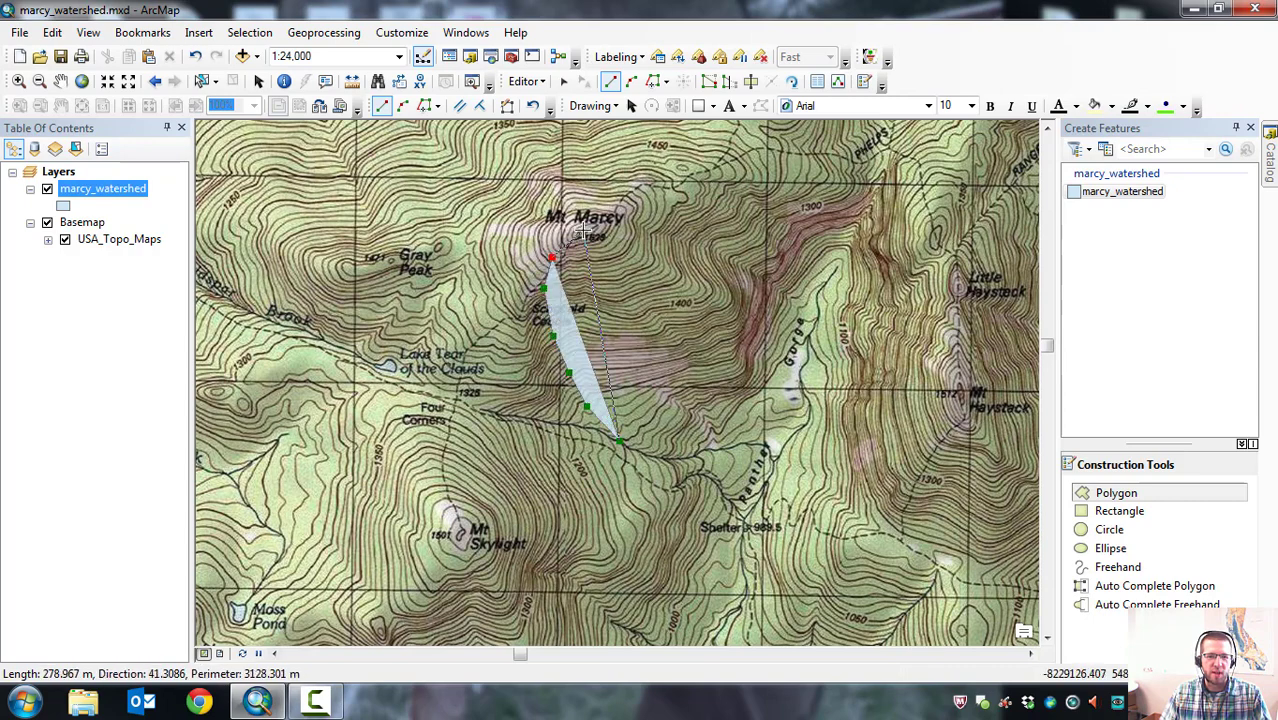
left_click(582, 232)
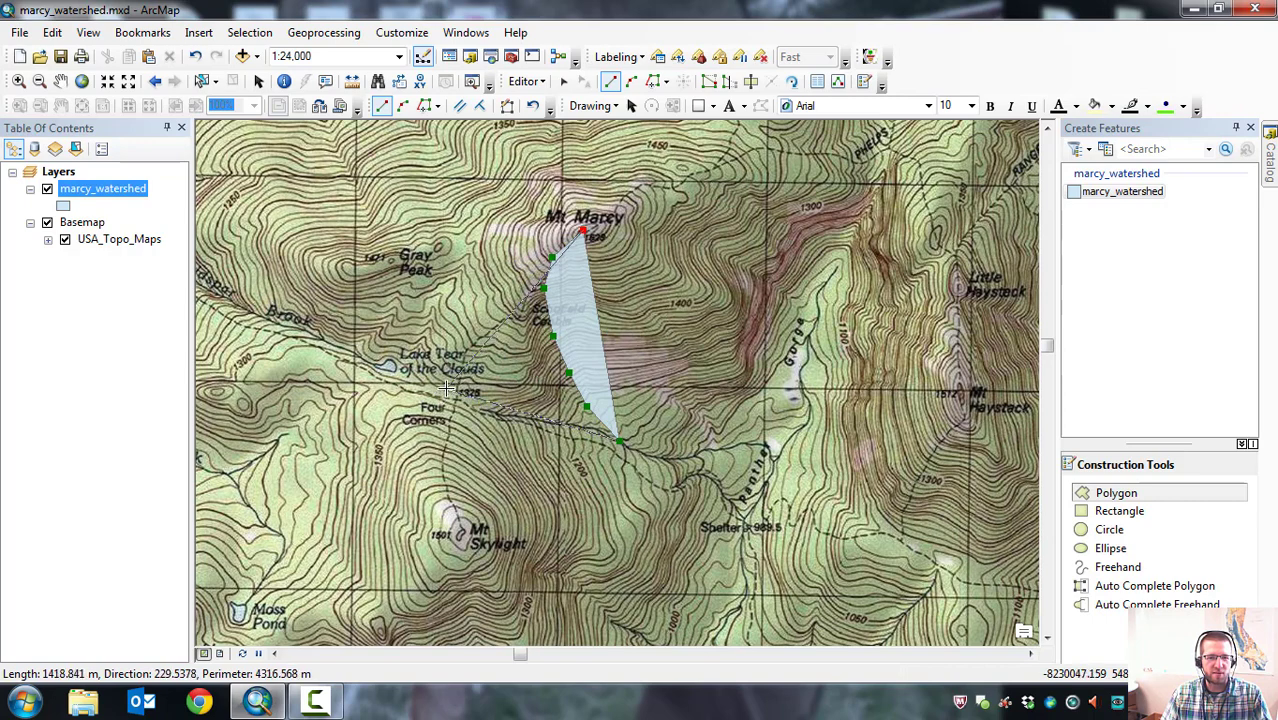
Continue the boundary southwest from Mt Marcy through Four Corners to Mt Skylight, then back toward the stream outlet, and finish the polygon.
left_click(513, 285)
left_click(476, 338)
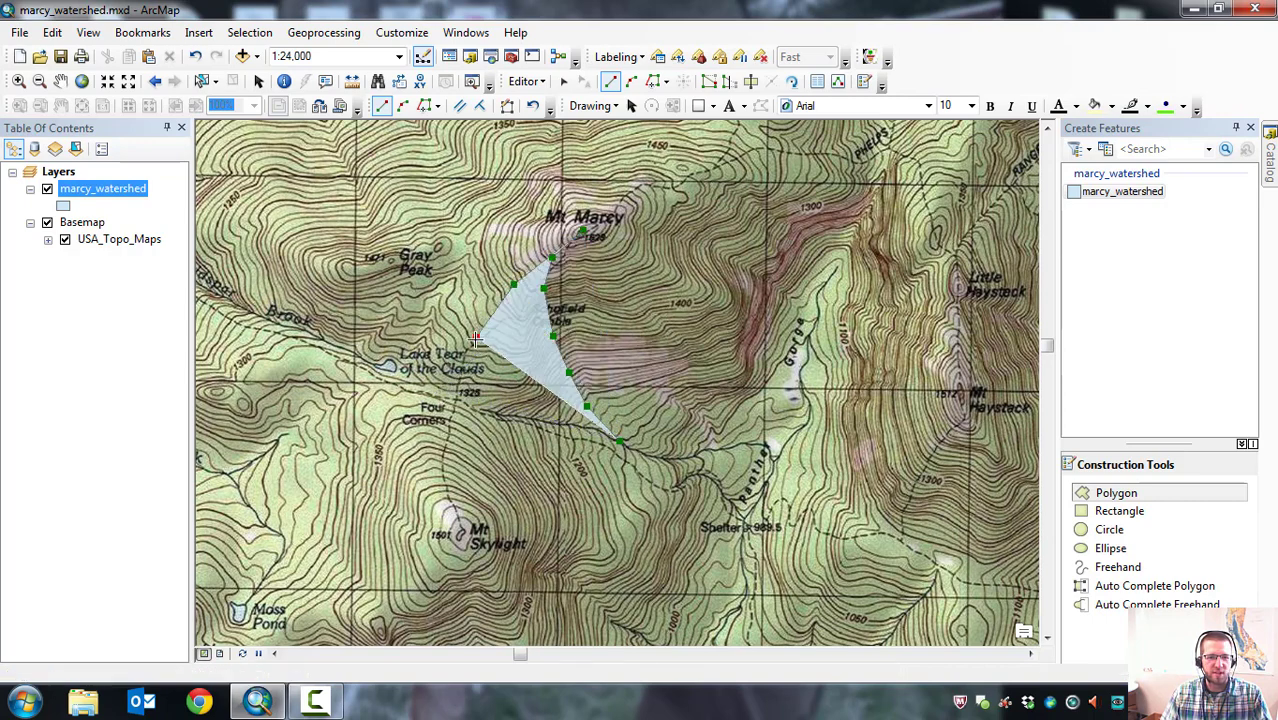
left_click(450, 396)
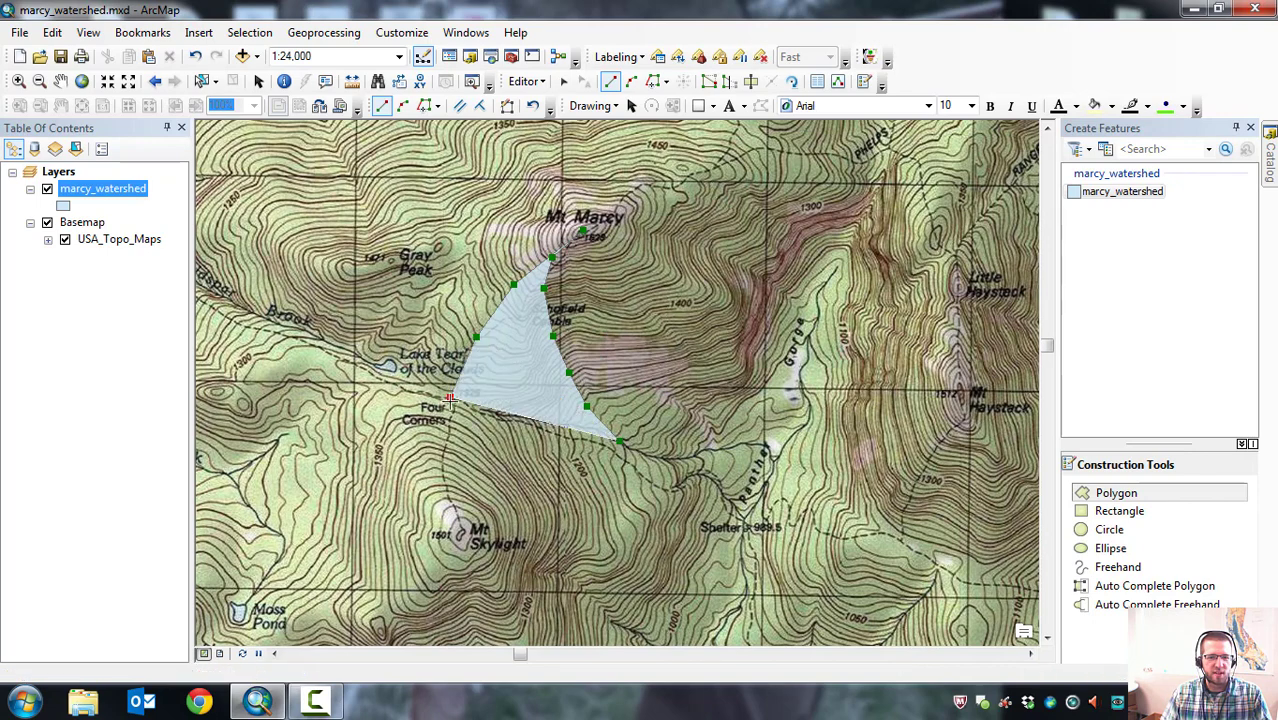
left_click(442, 454)
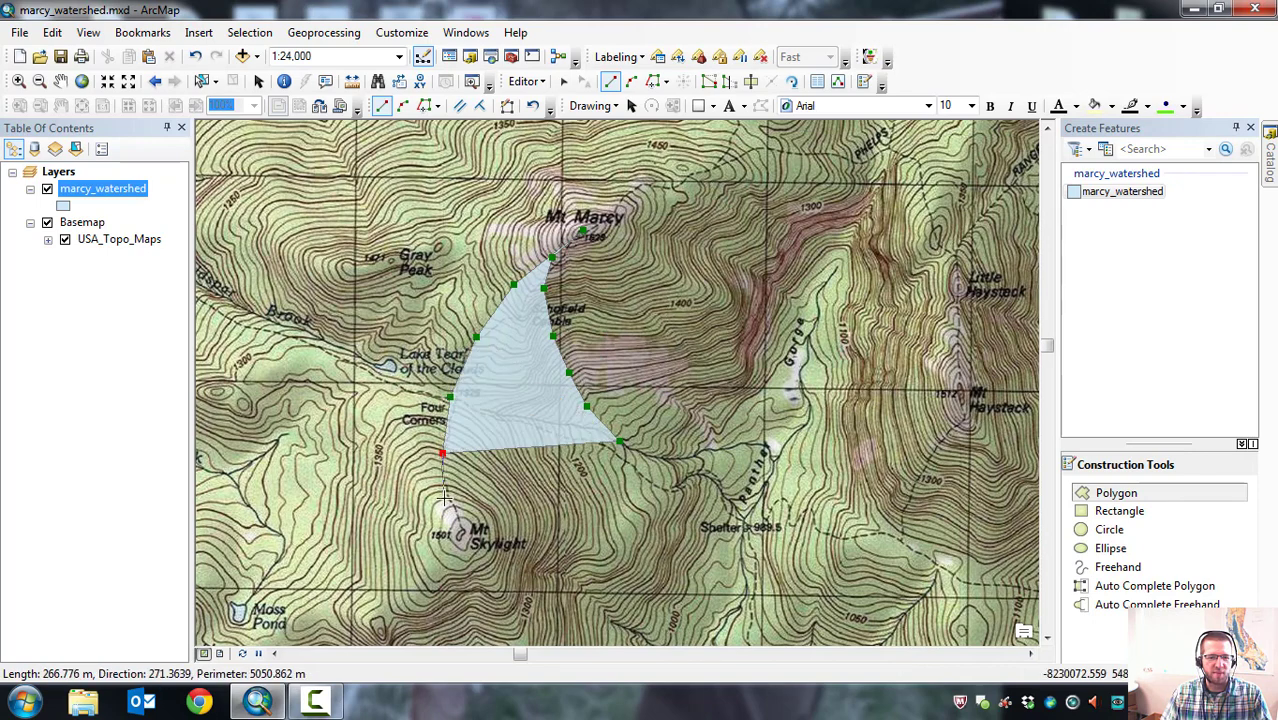
left_click(459, 533)
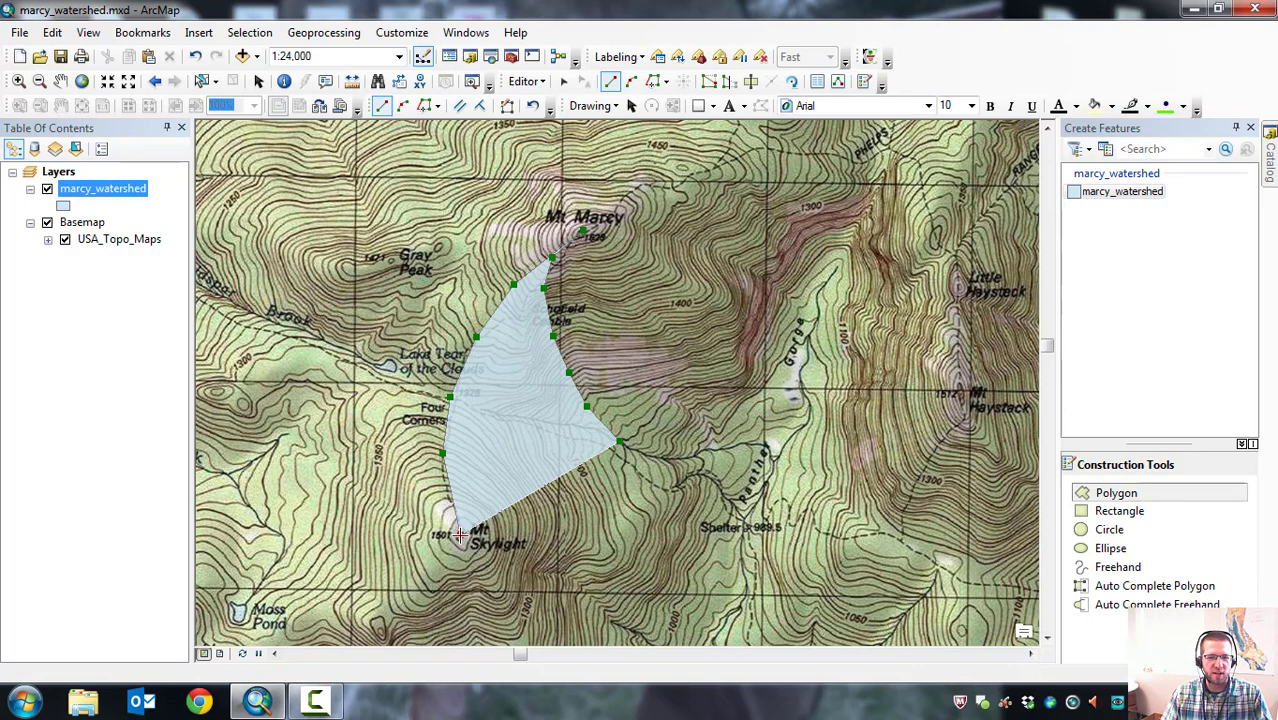
left_click(543, 489)
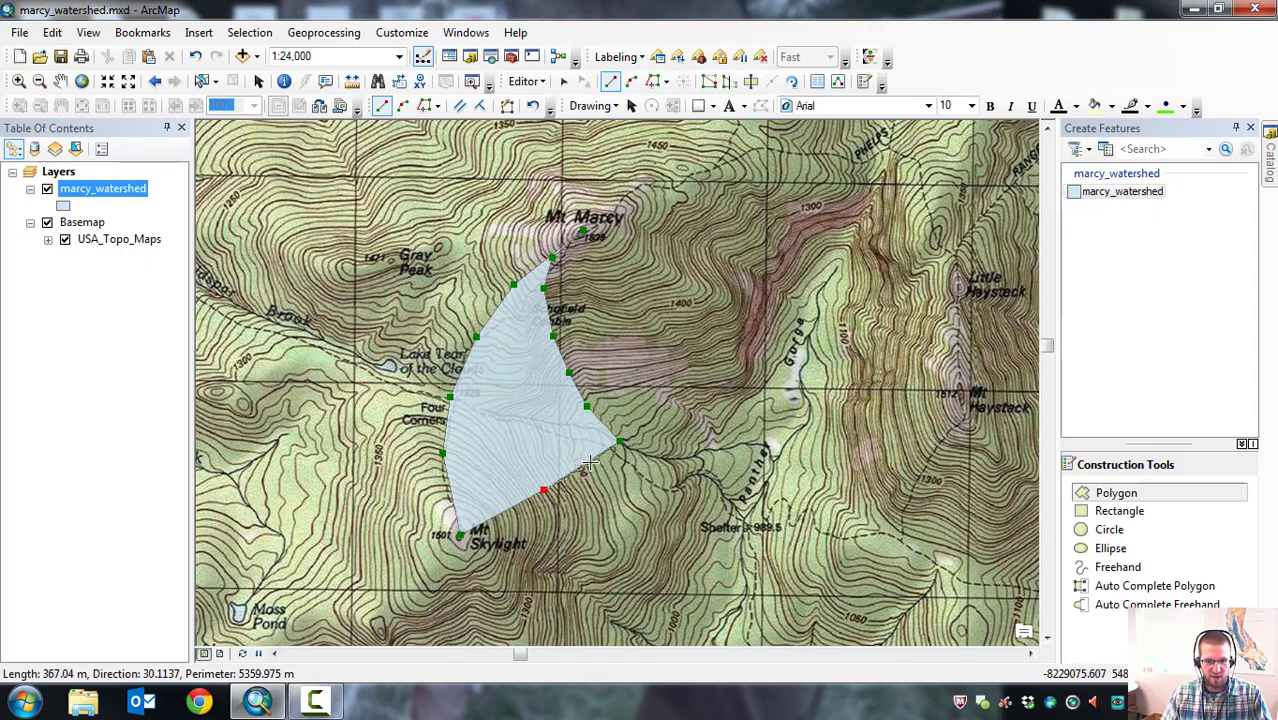
double_click(590, 462)
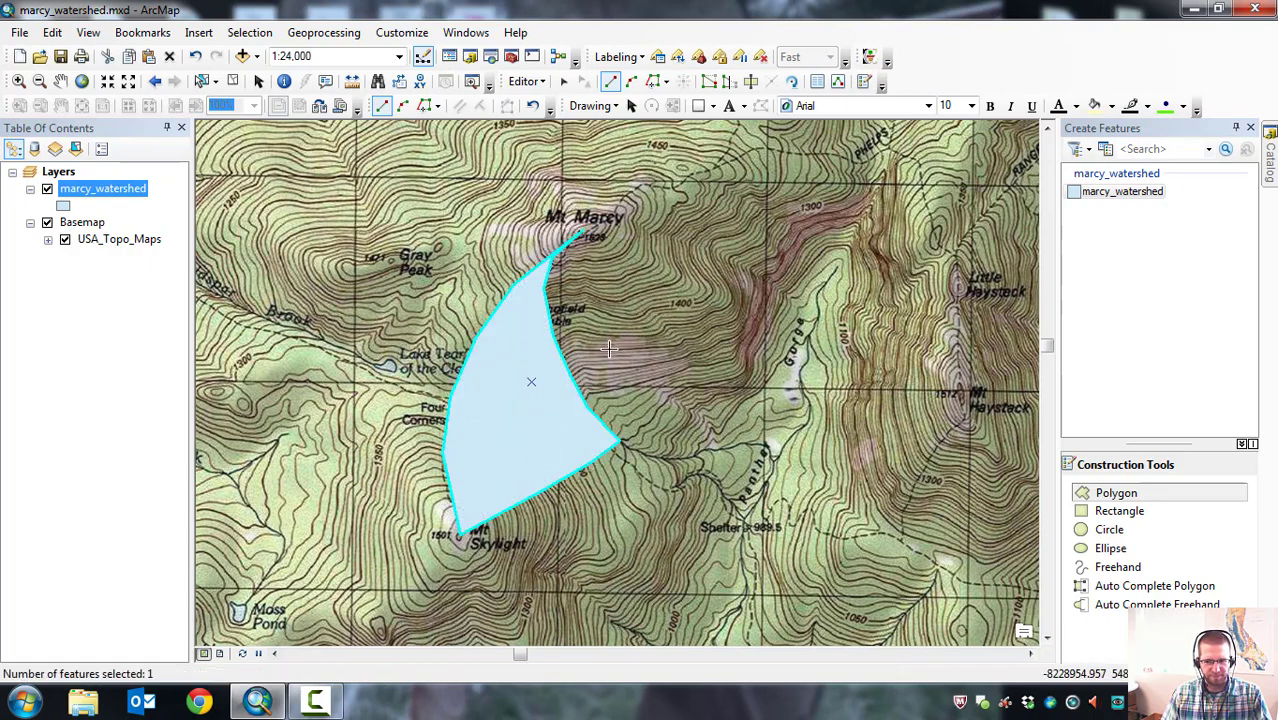
right_click(78, 195)
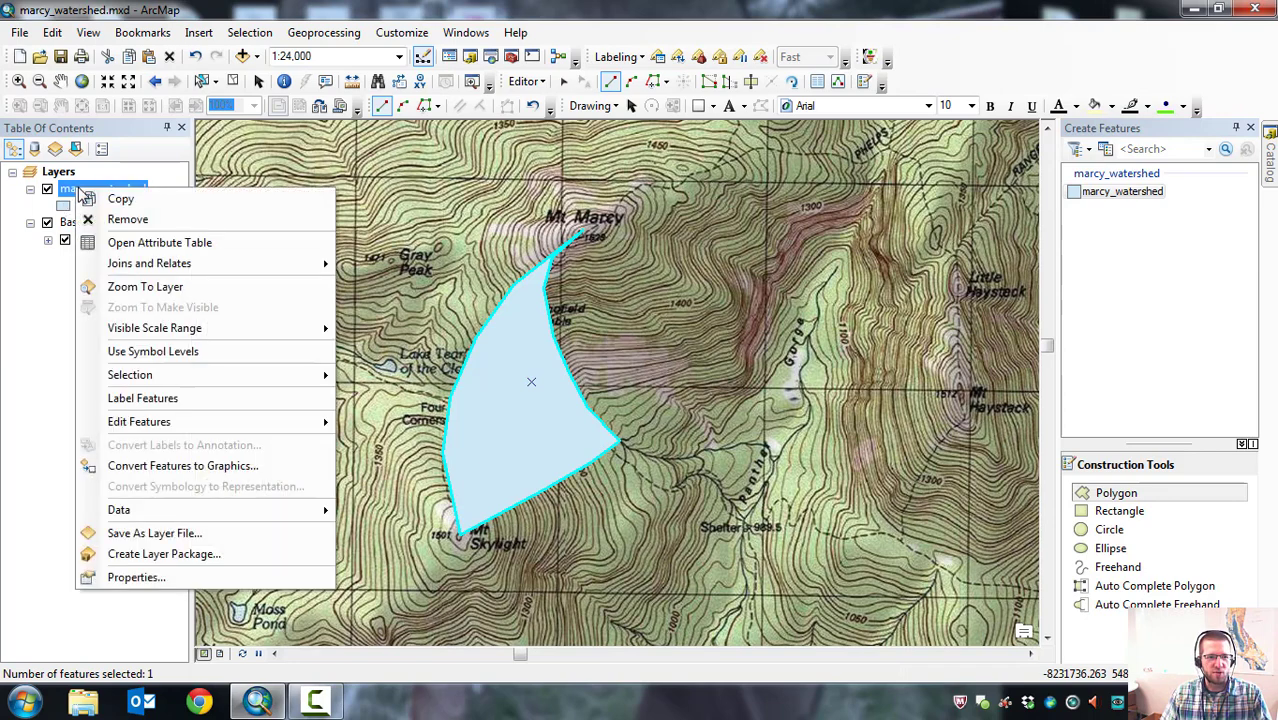
left_click(150, 576)
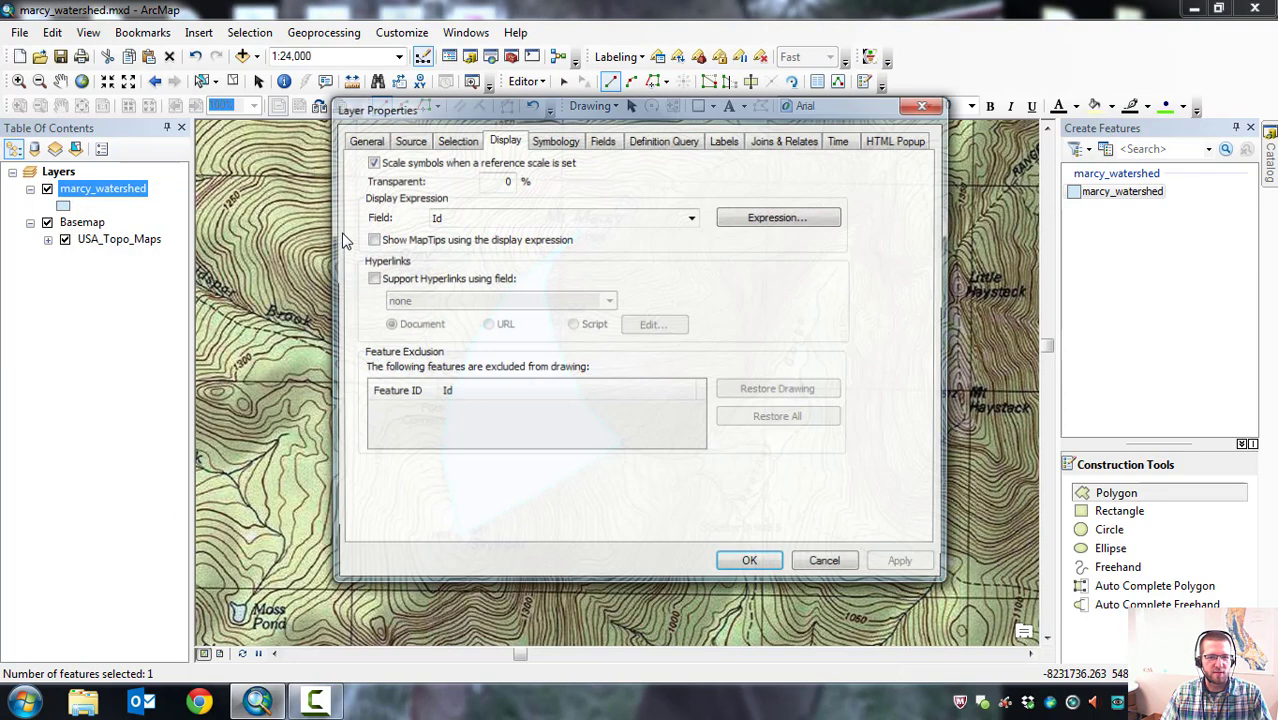
left_click(565, 142)
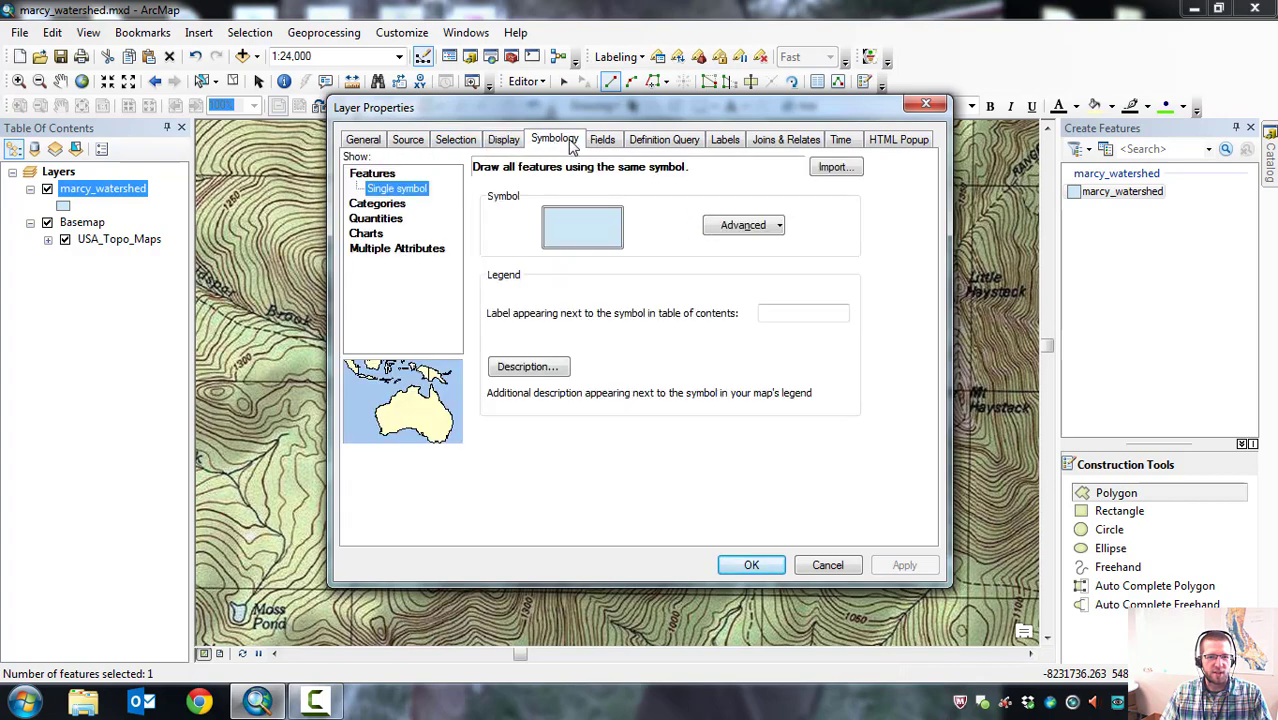
left_click(590, 236)
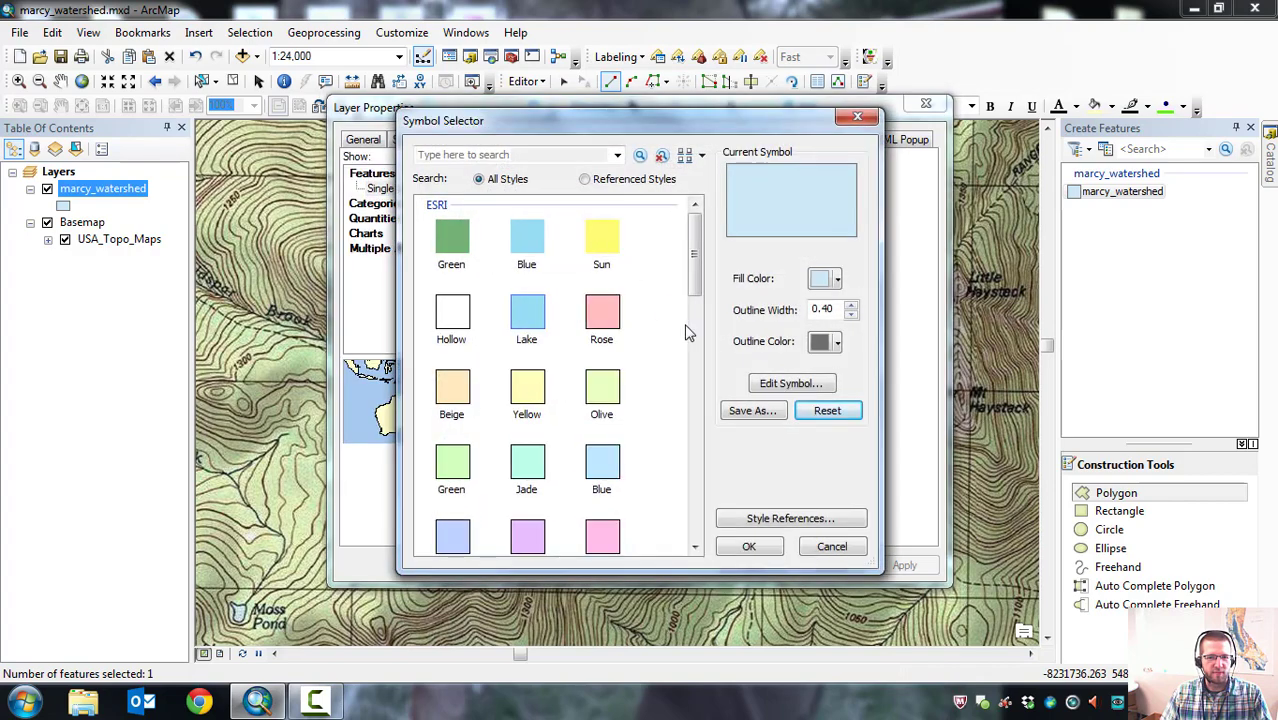
left_click(757, 548)
left_click(833, 565)
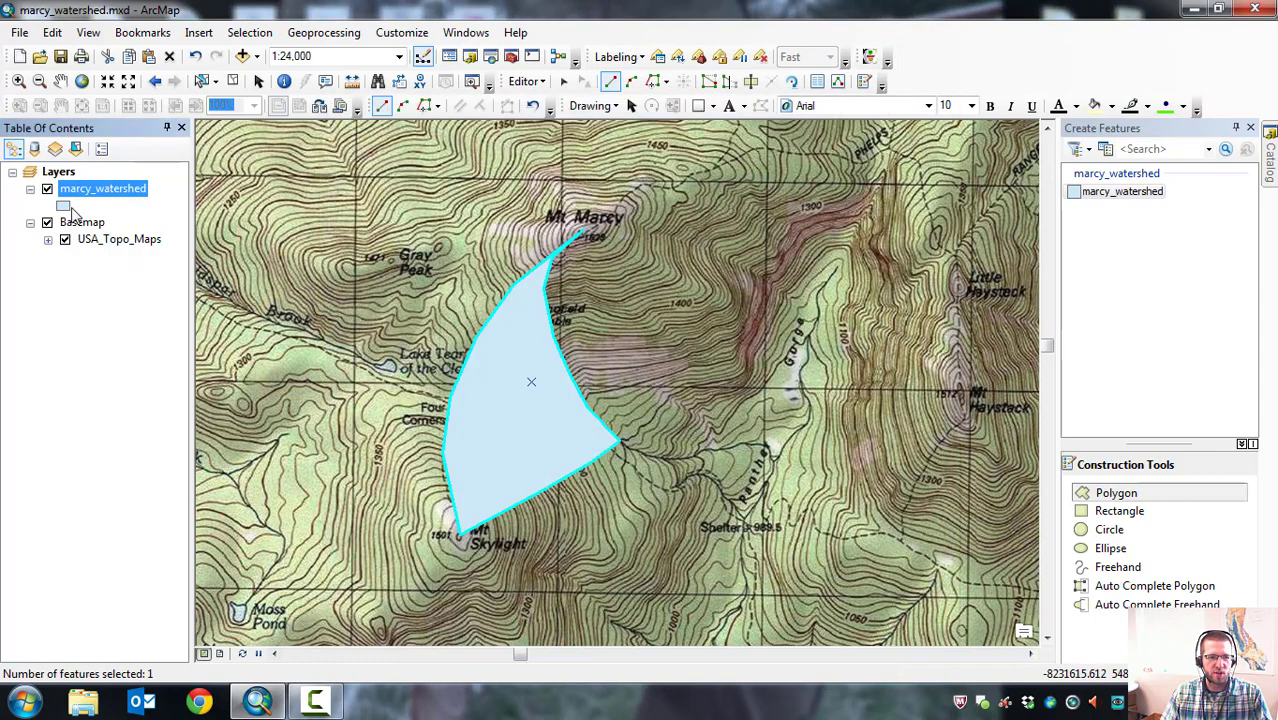
Give the marcy_watershed symbol no fill color and a blue outline.
left_click(63, 206)
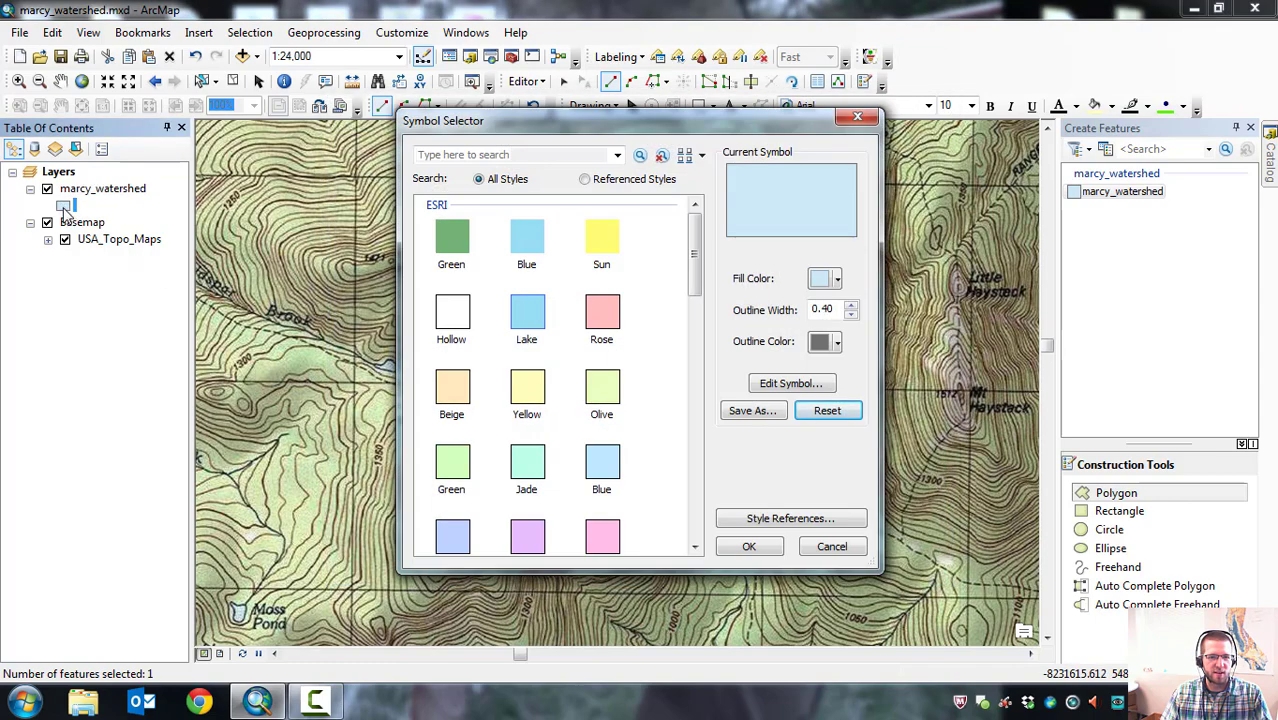
left_click(826, 279)
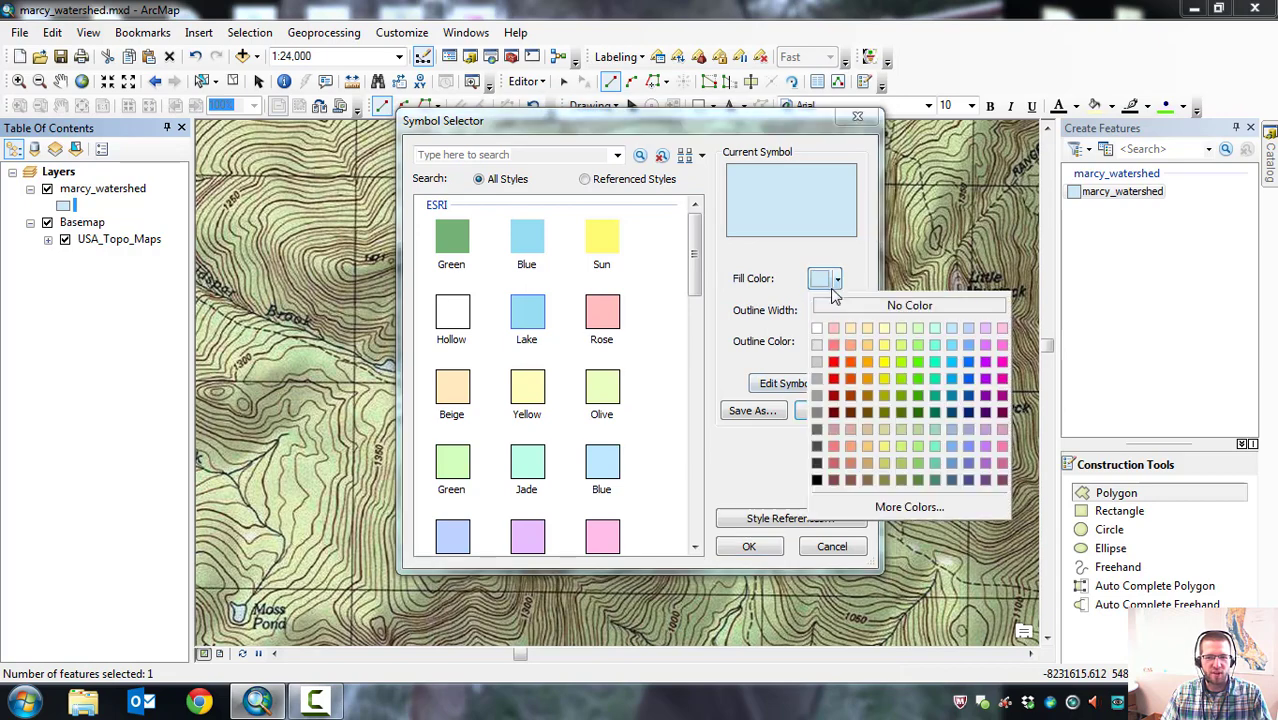
left_click(840, 303)
left_click(837, 343)
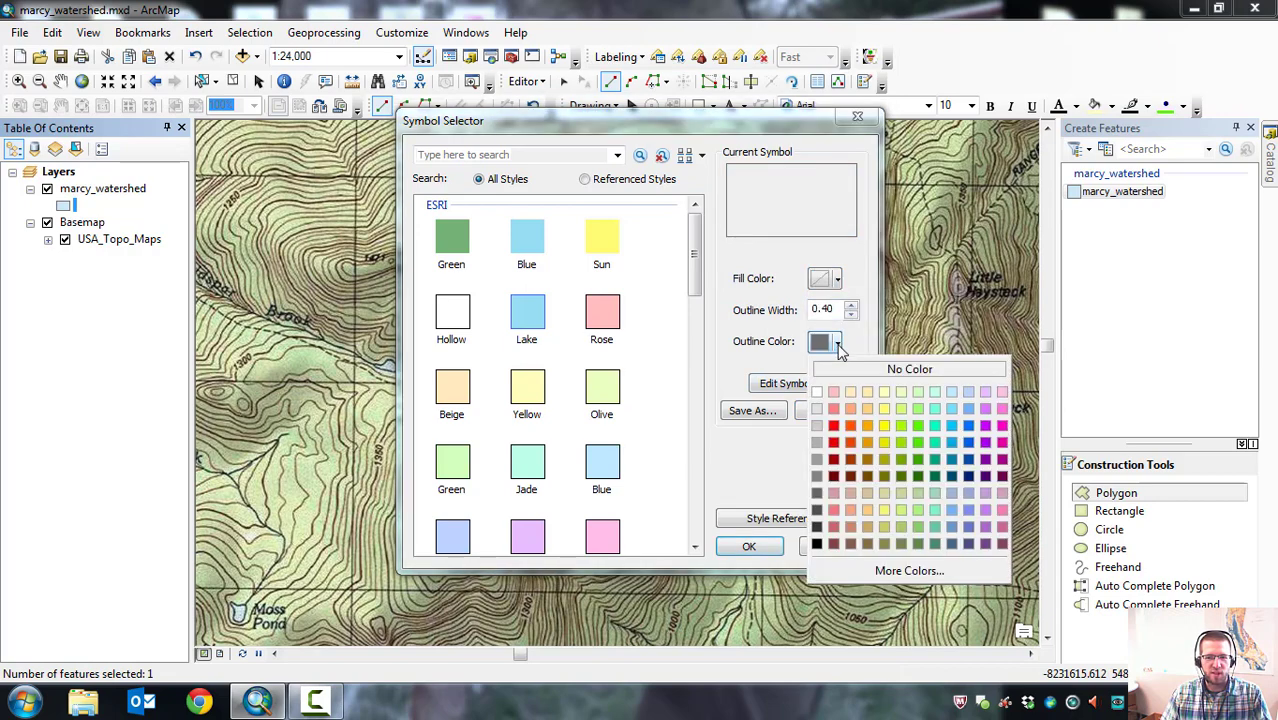
left_click(967, 427)
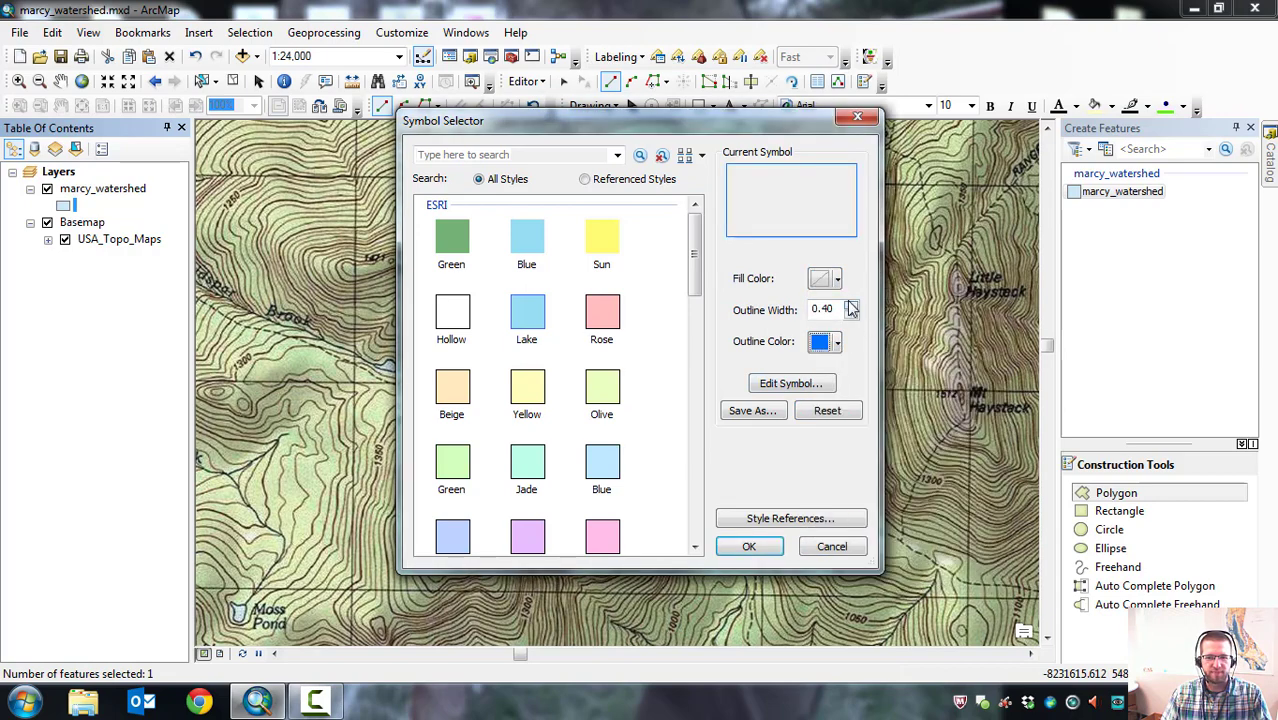
left_click(770, 548)
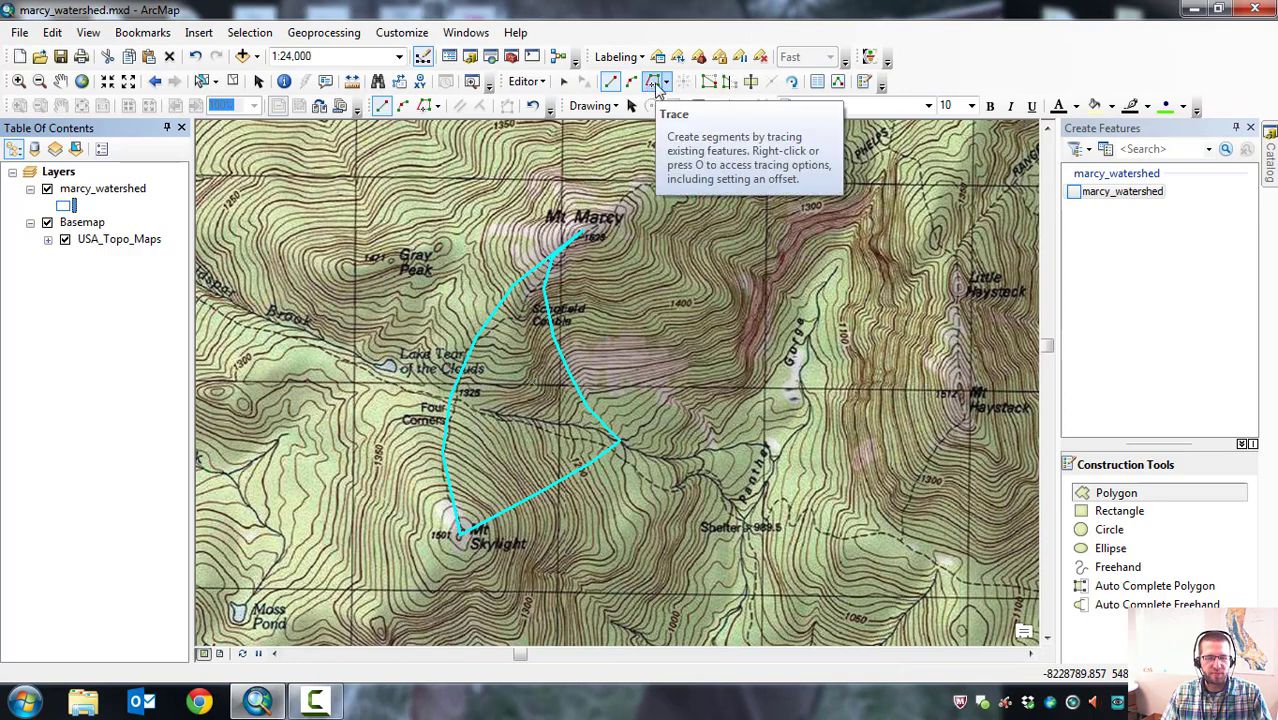
Reshape the watershed polygon by moving the vertices on its eastern edge between Mt Marcy and the outlet slightly east.
left_click(709, 83)
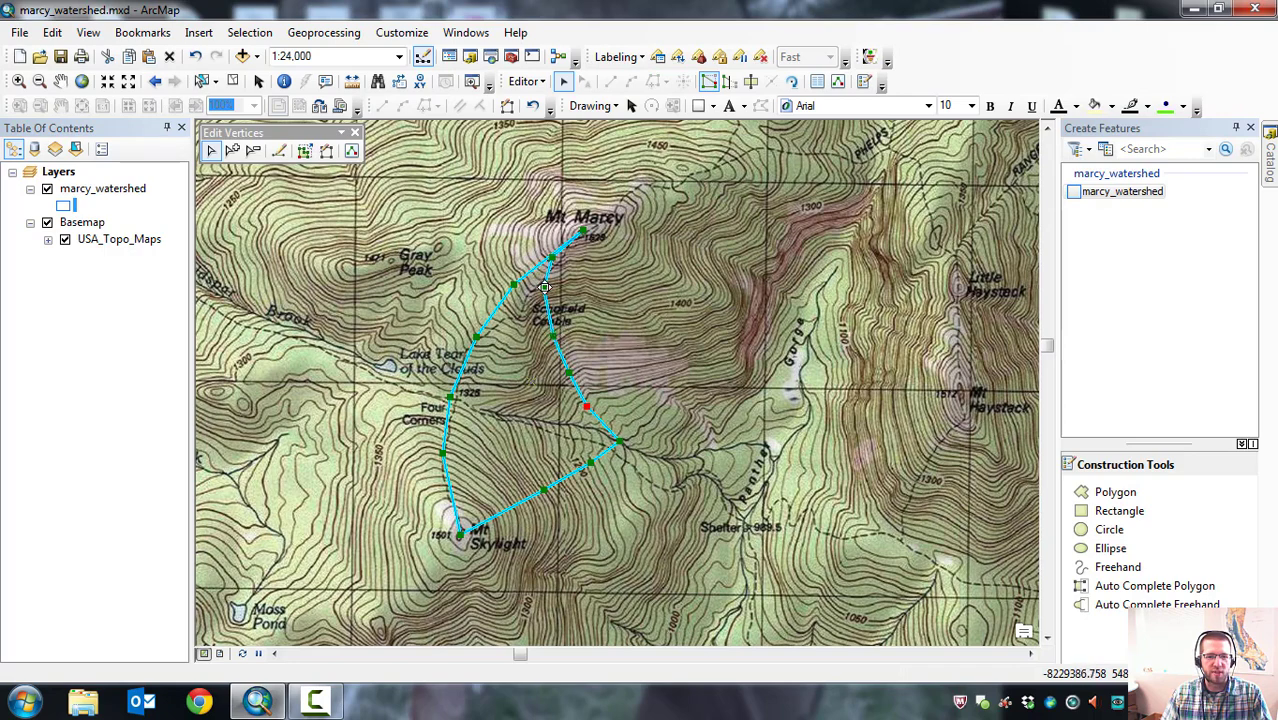
left_click_drag(544, 287, 566, 293)
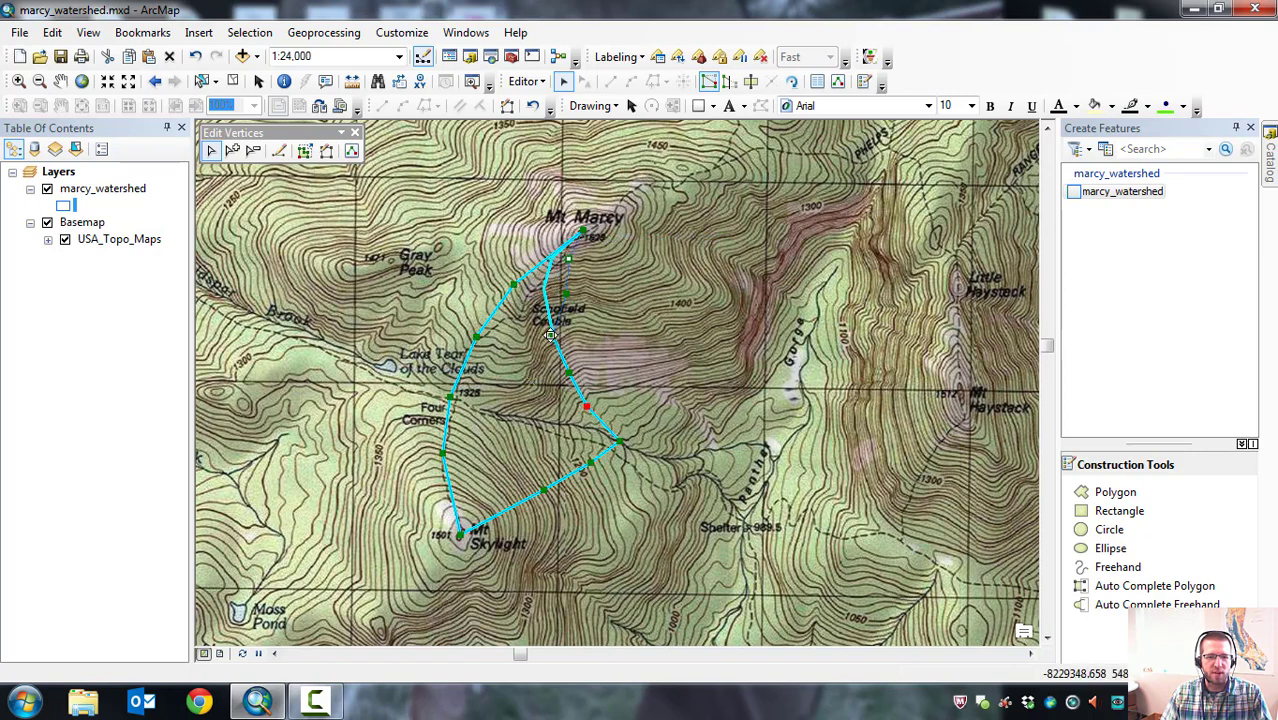
left_click_drag(566, 337, 568, 371)
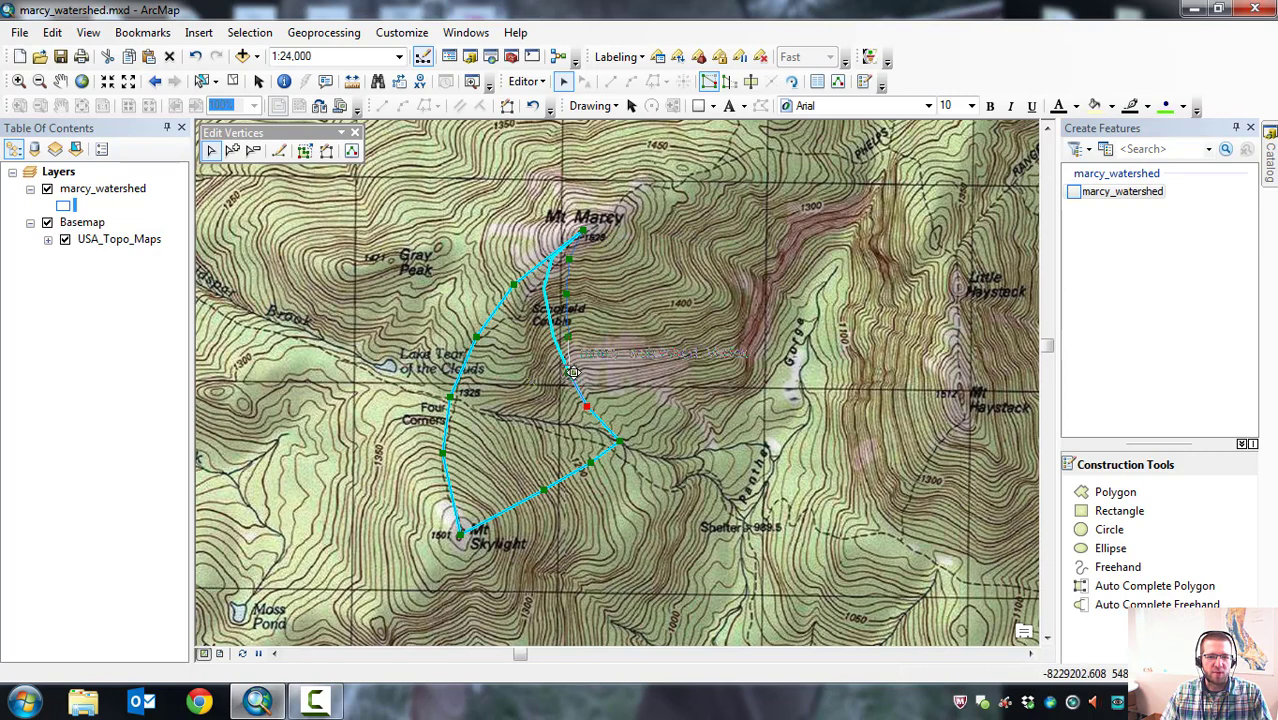
left_click(651, 318)
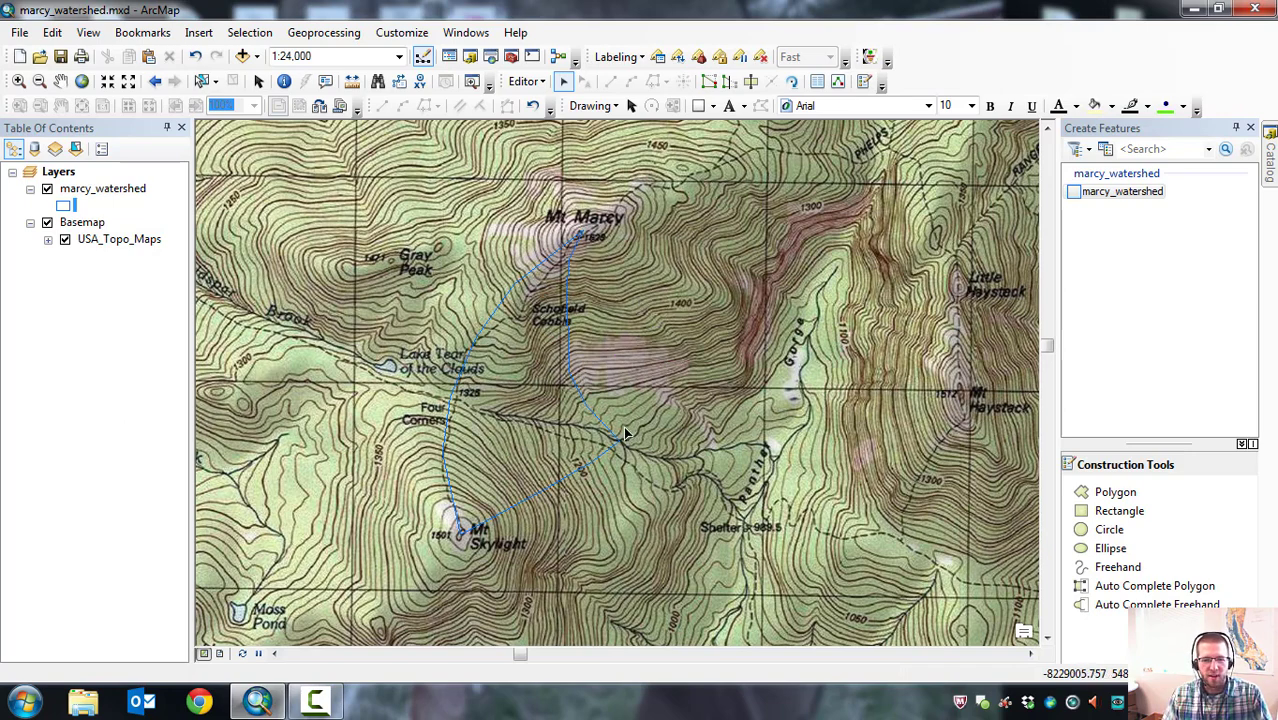
Start a second marcy_watershed polygon on the Panther Gorge stream and trace its boundary east up to the ridge just north of Mt Haystack.
left_click_drag(840, 309, 592, 451)
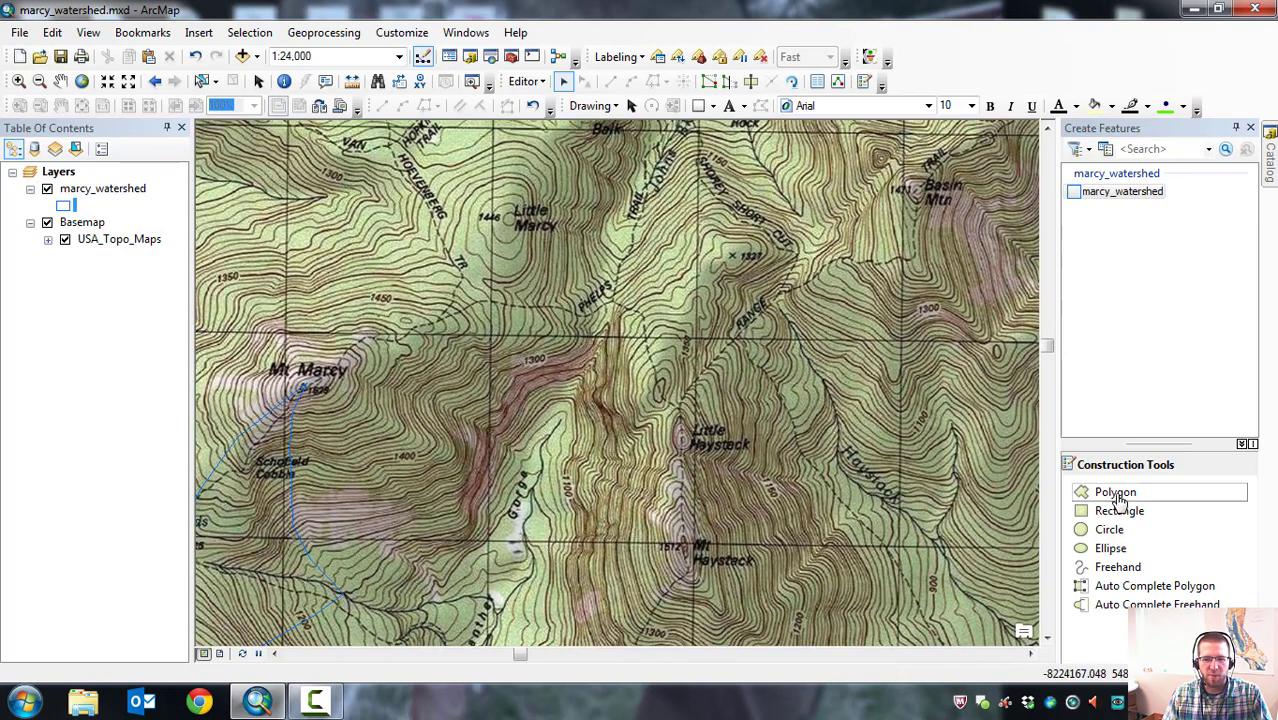
left_click(1116, 495)
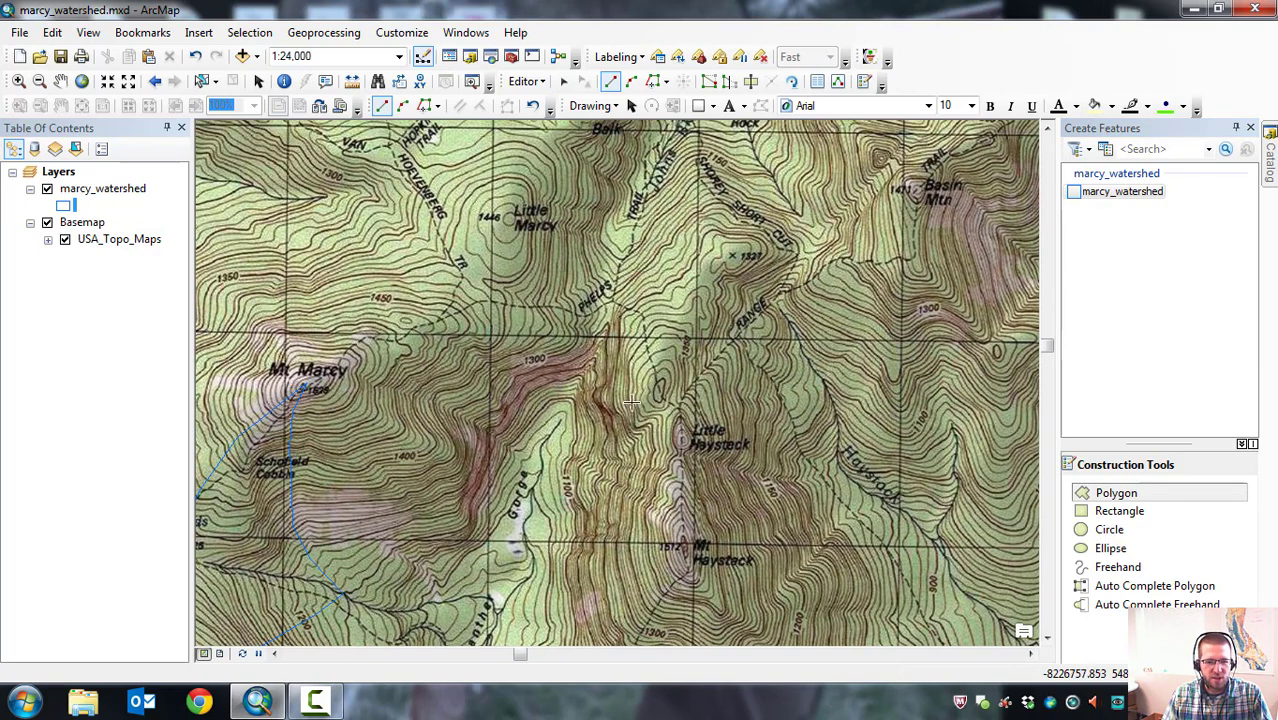
left_click(530, 503)
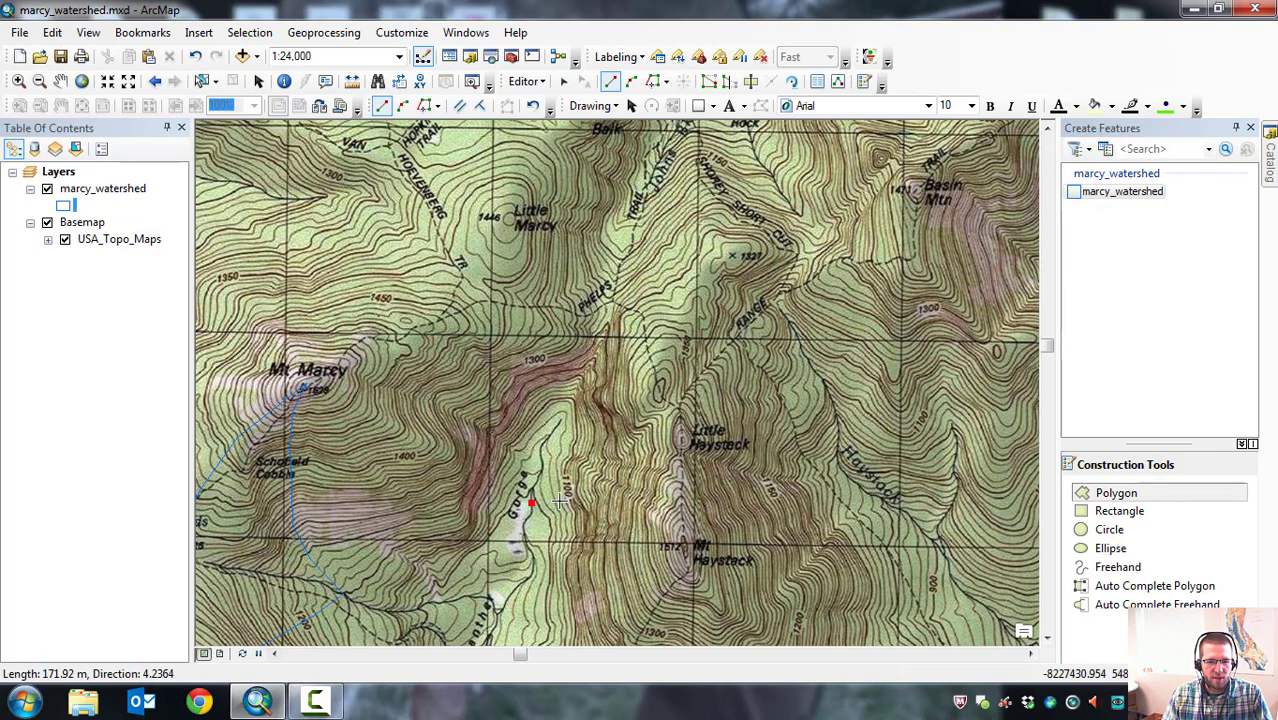
left_click(573, 485)
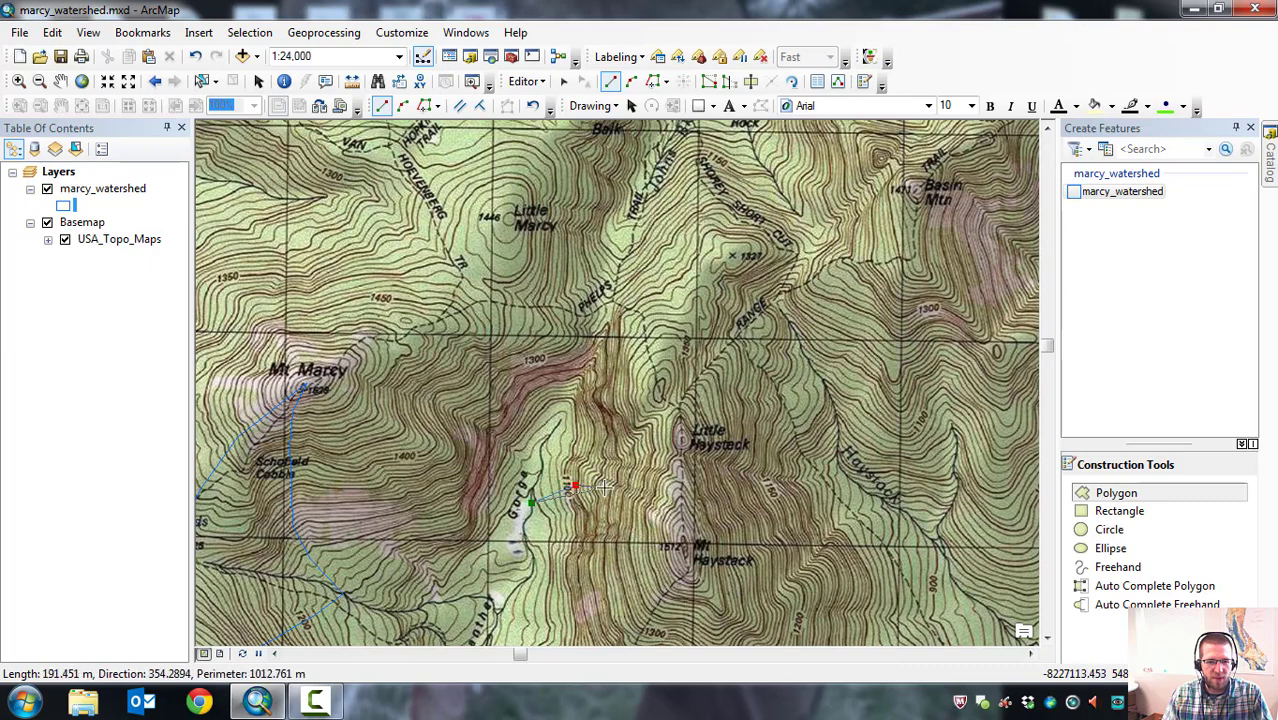
left_click(609, 490)
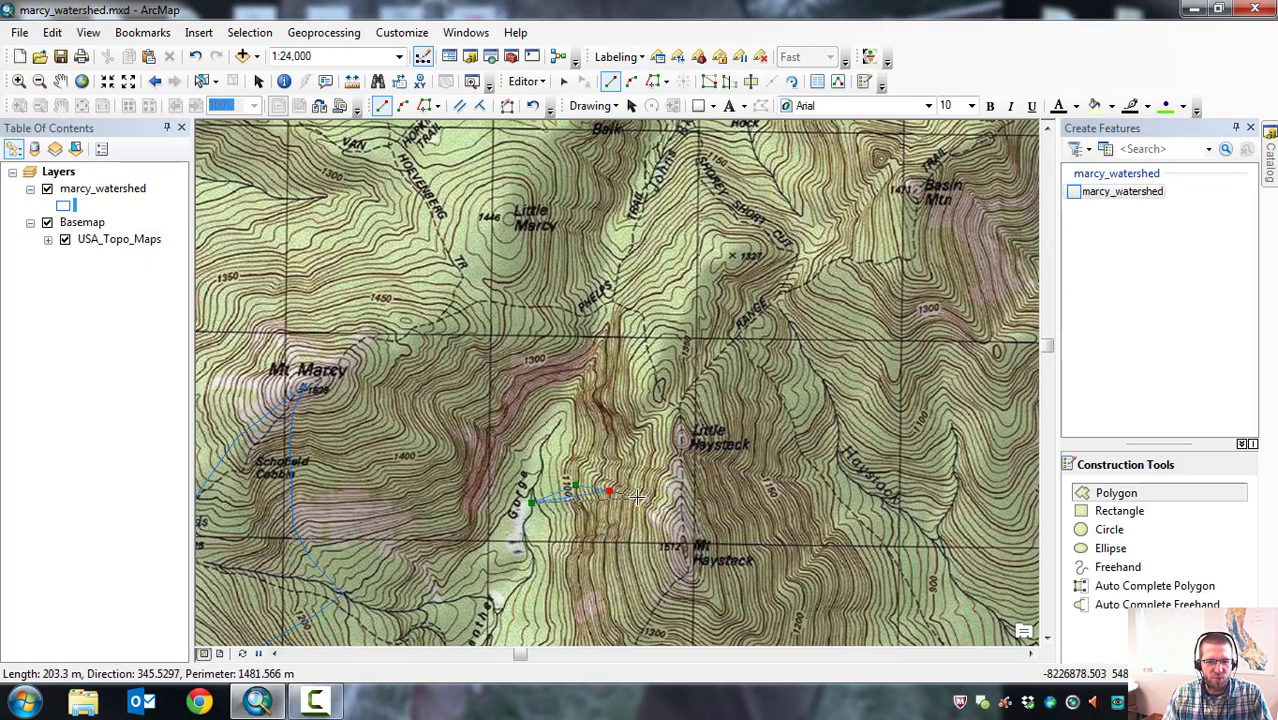
left_click(642, 498)
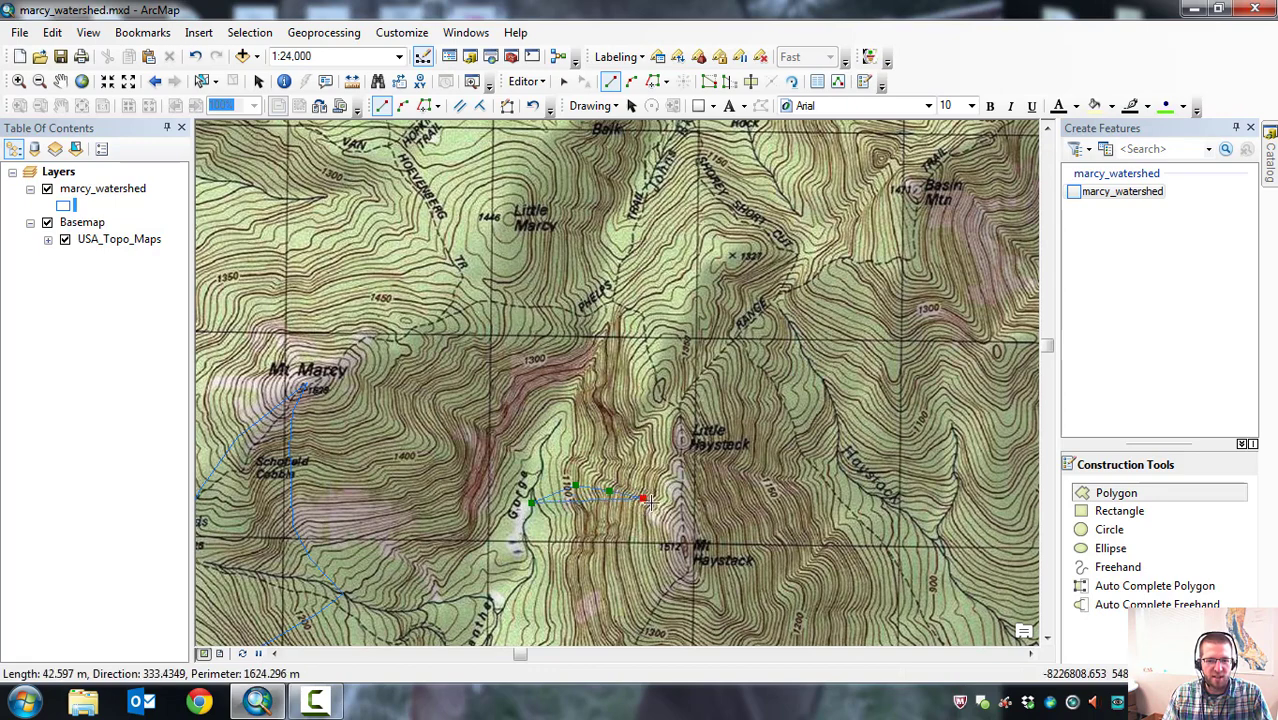
left_click(667, 514)
left_click(681, 520)
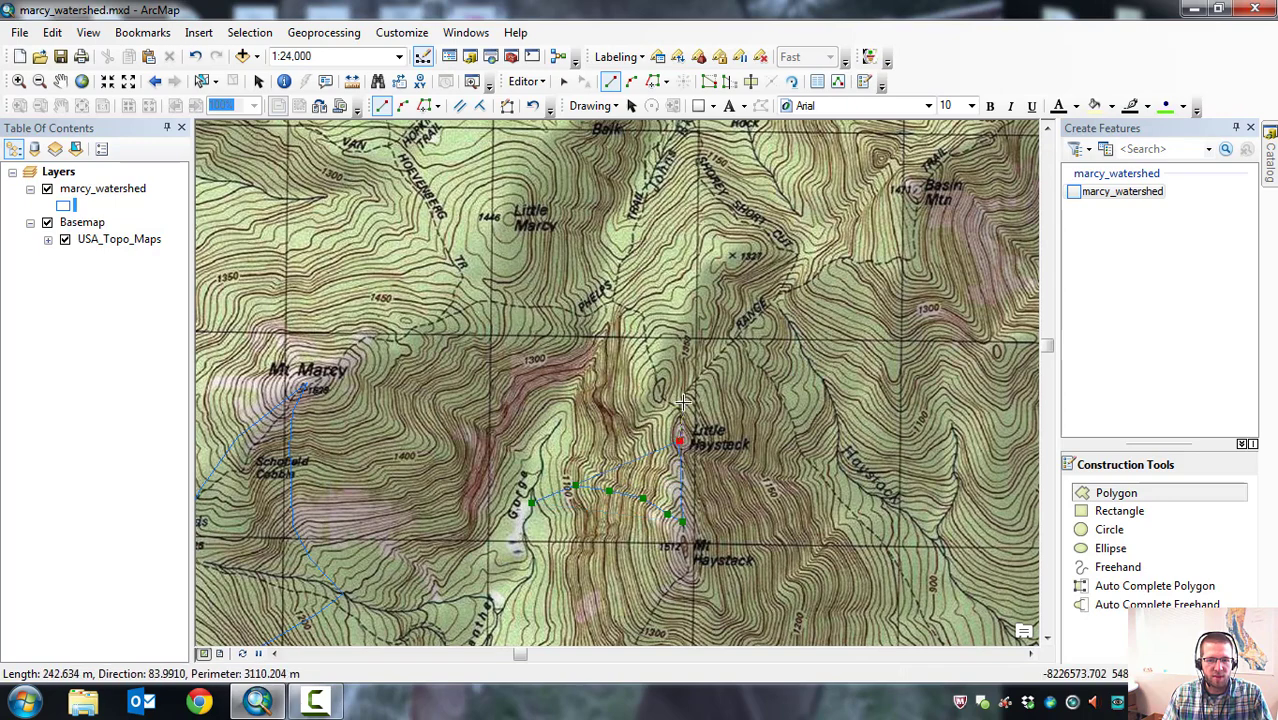
Continue the boundary north along the ridge over Little Haystack and northwest to the saddle at the Phelps Trail.
left_click(679, 438)
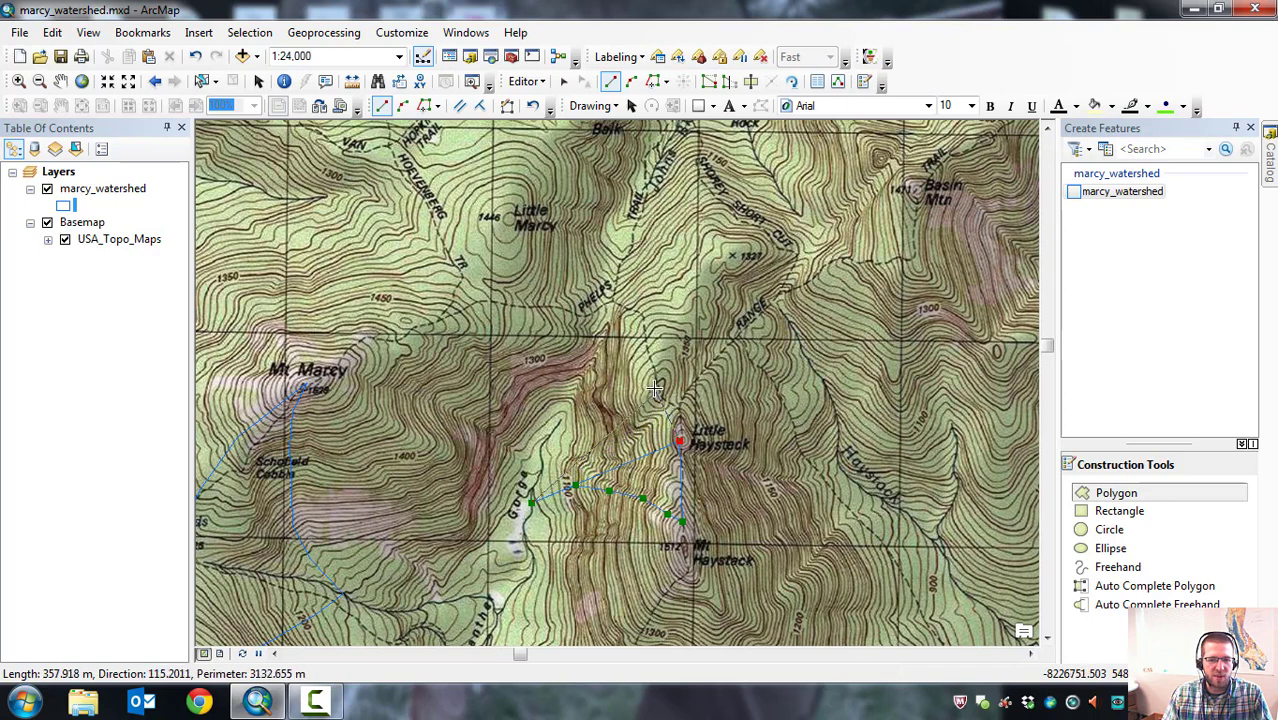
left_click(657, 390)
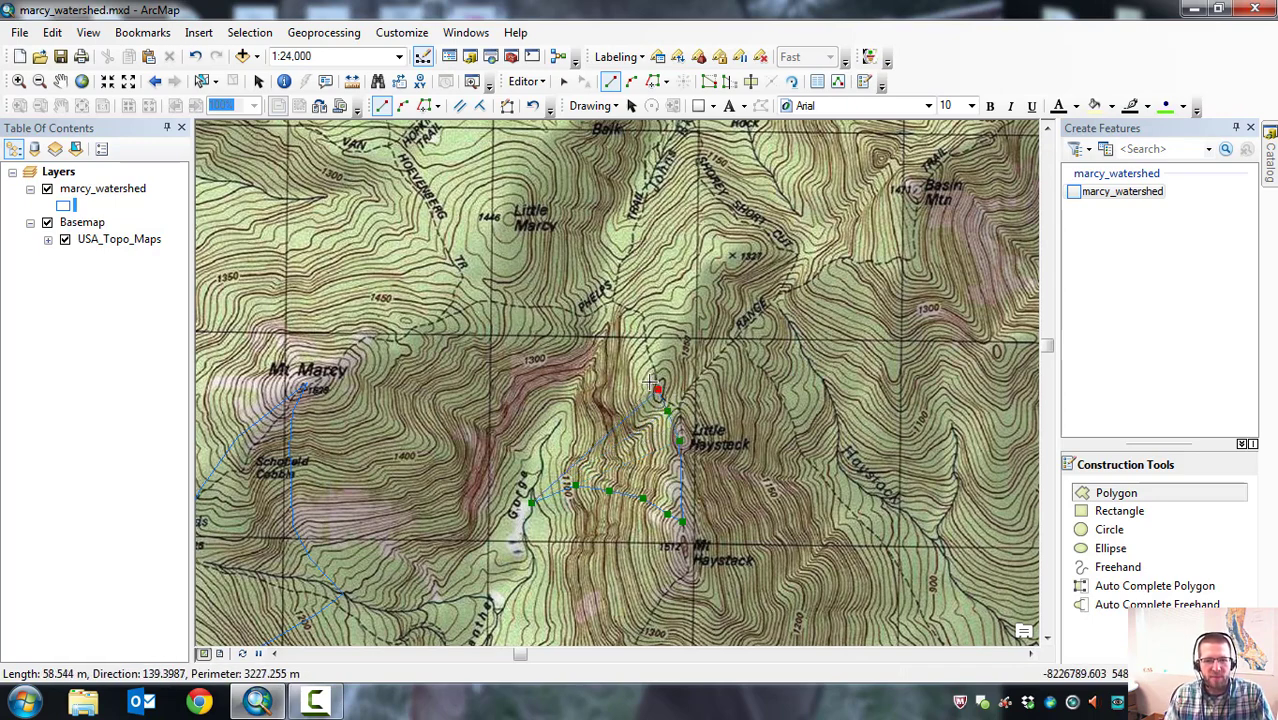
left_click(624, 333)
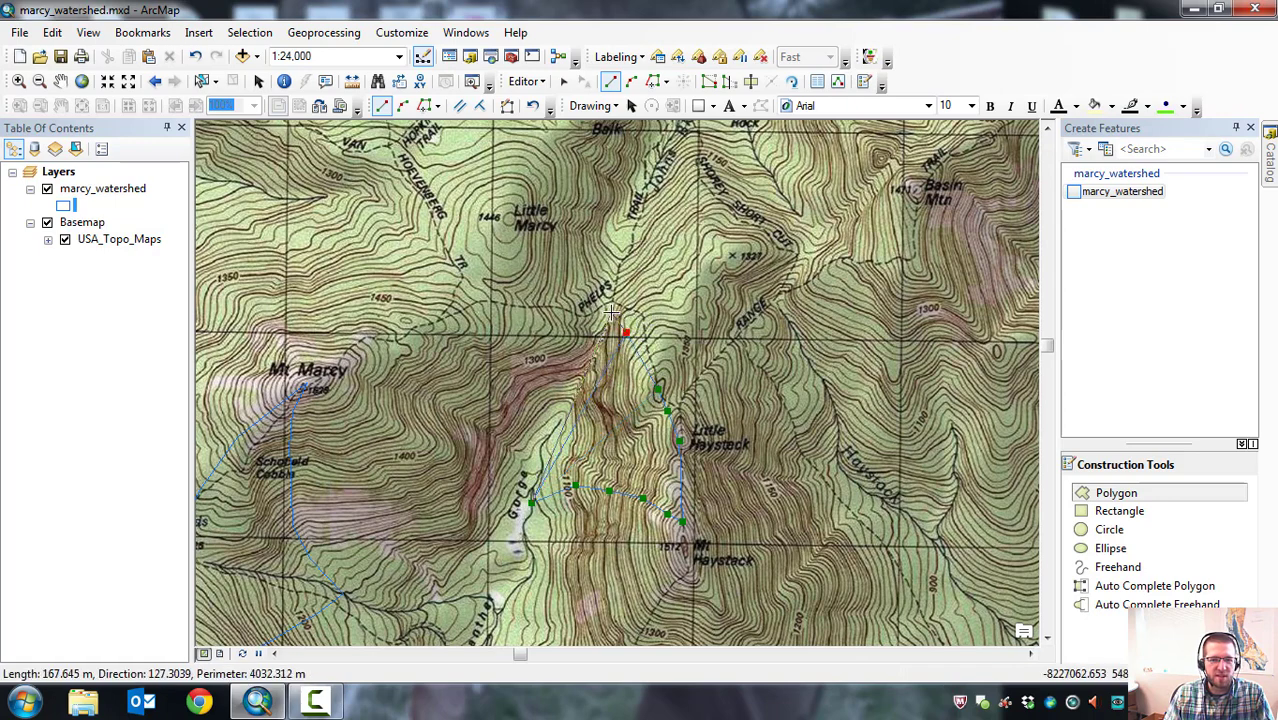
left_click(611, 313)
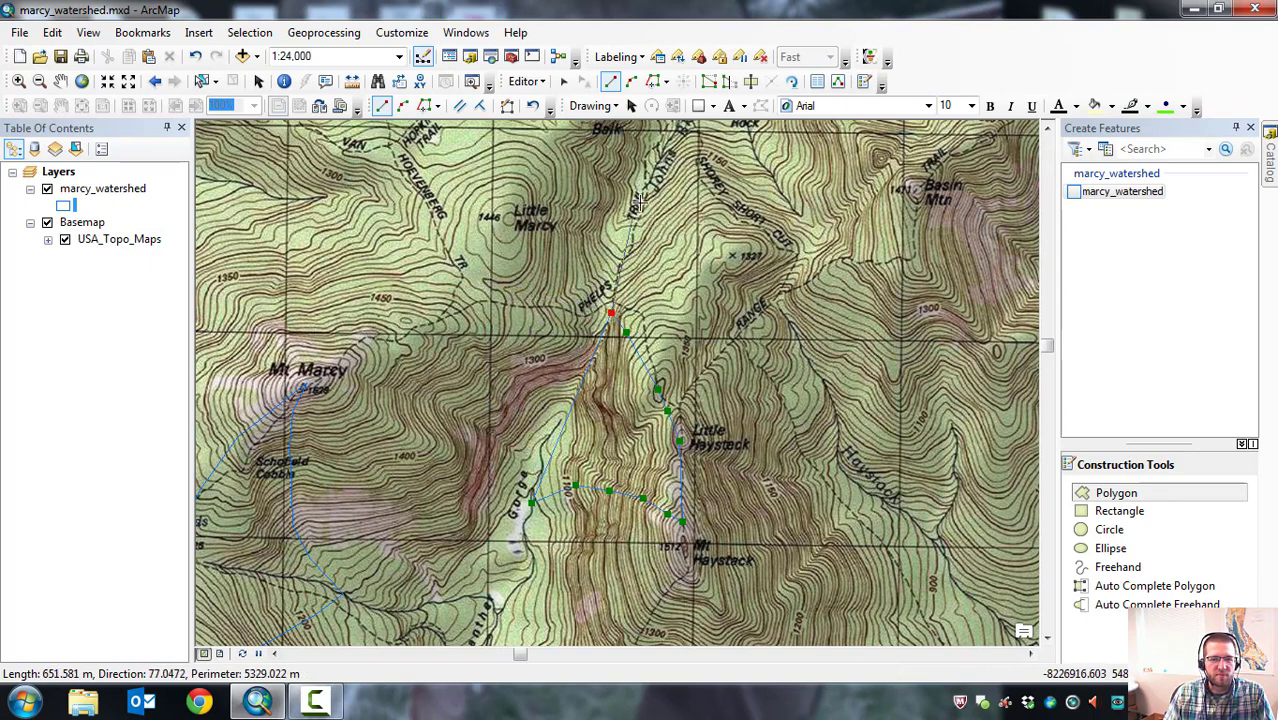
Trace the boundary west to the Mt Marcy summit, then southeast toward the Panther Gorge starting point, and finish the polygon.
left_click(570, 316)
left_click(498, 316)
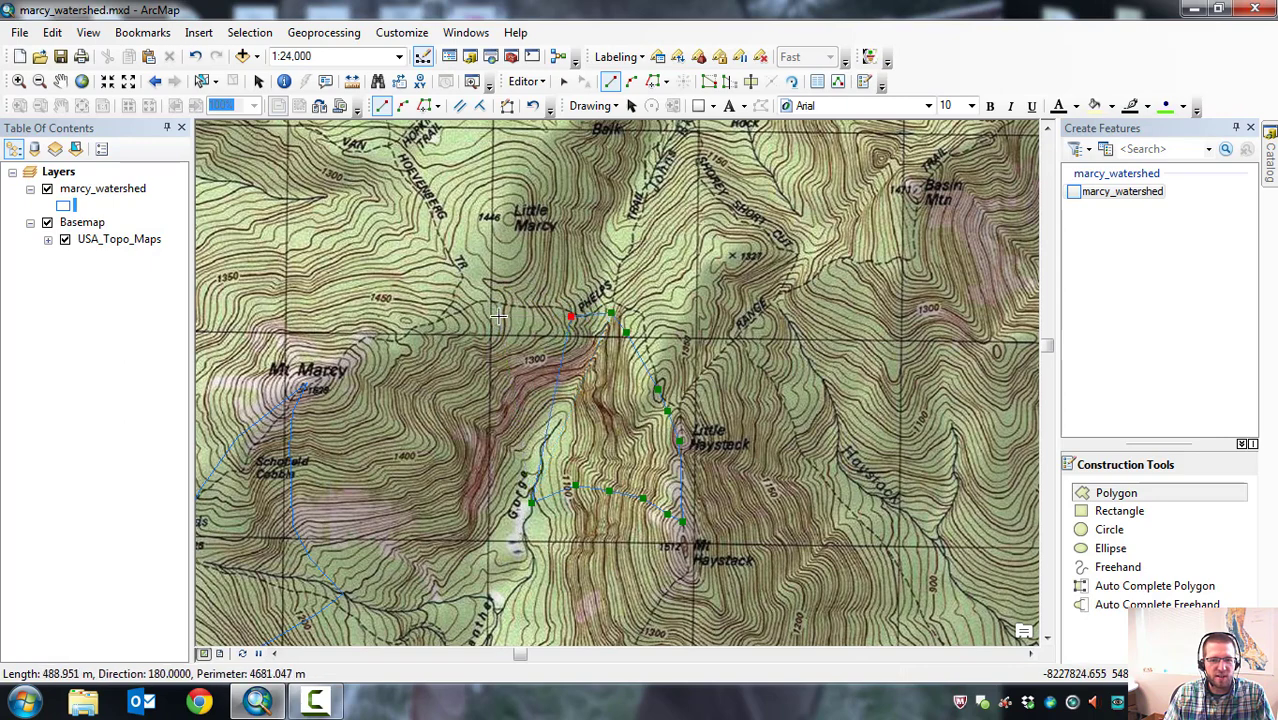
left_click(430, 324)
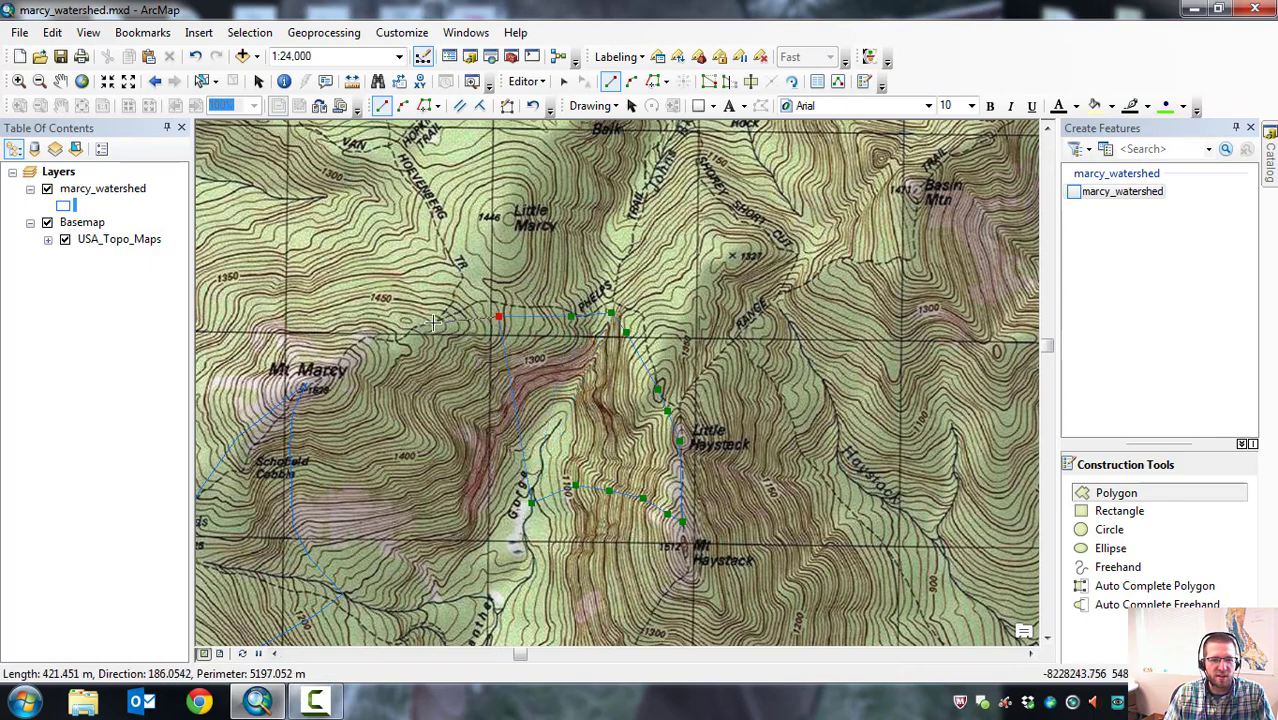
left_click(383, 332)
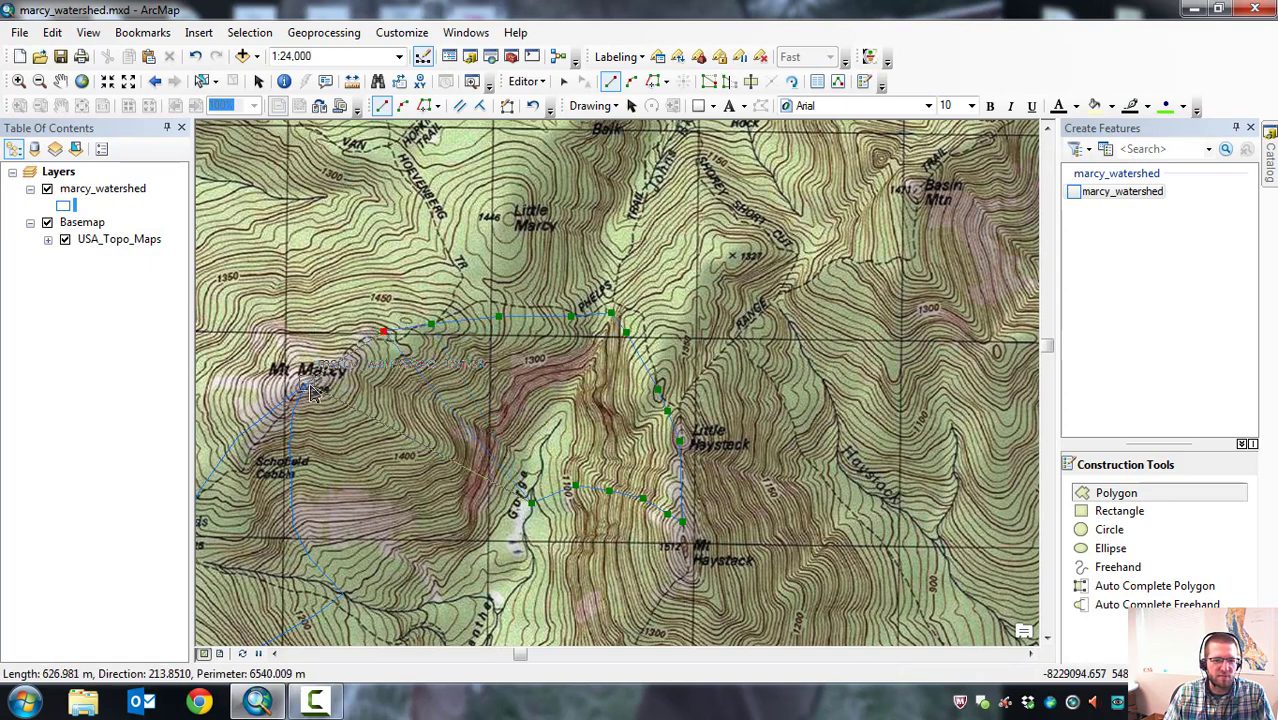
left_click(306, 385)
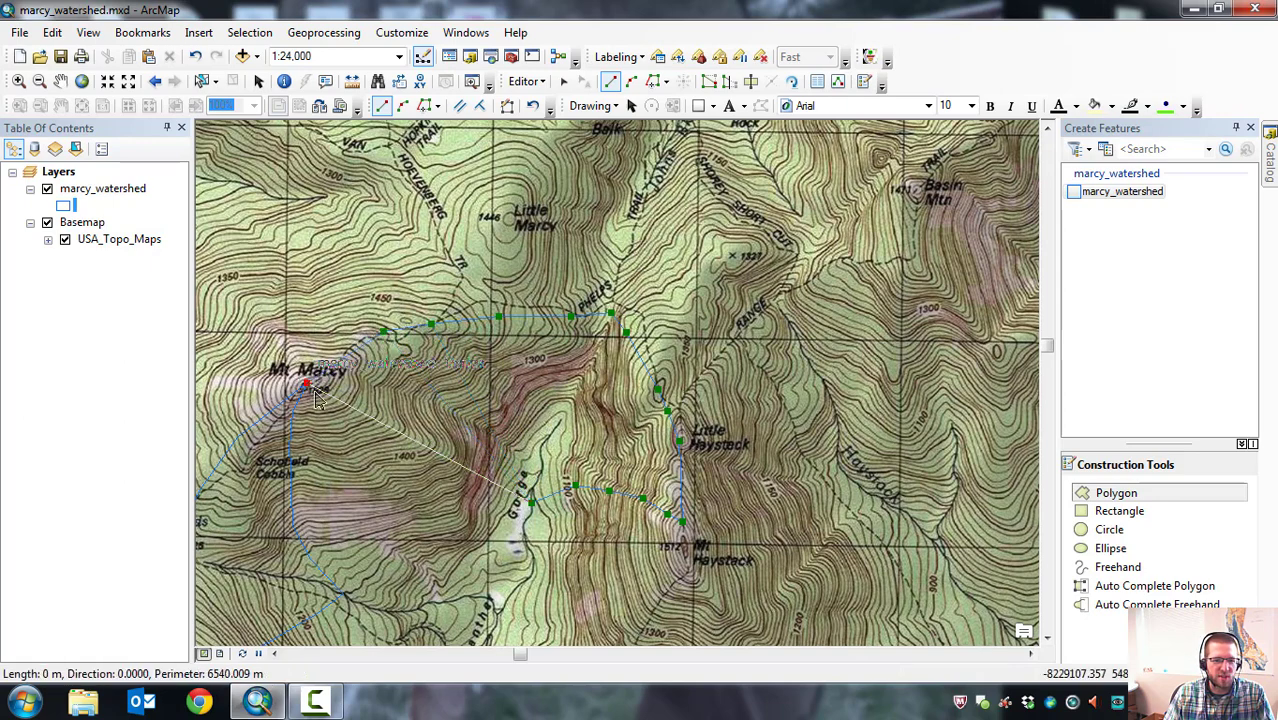
left_click(422, 445)
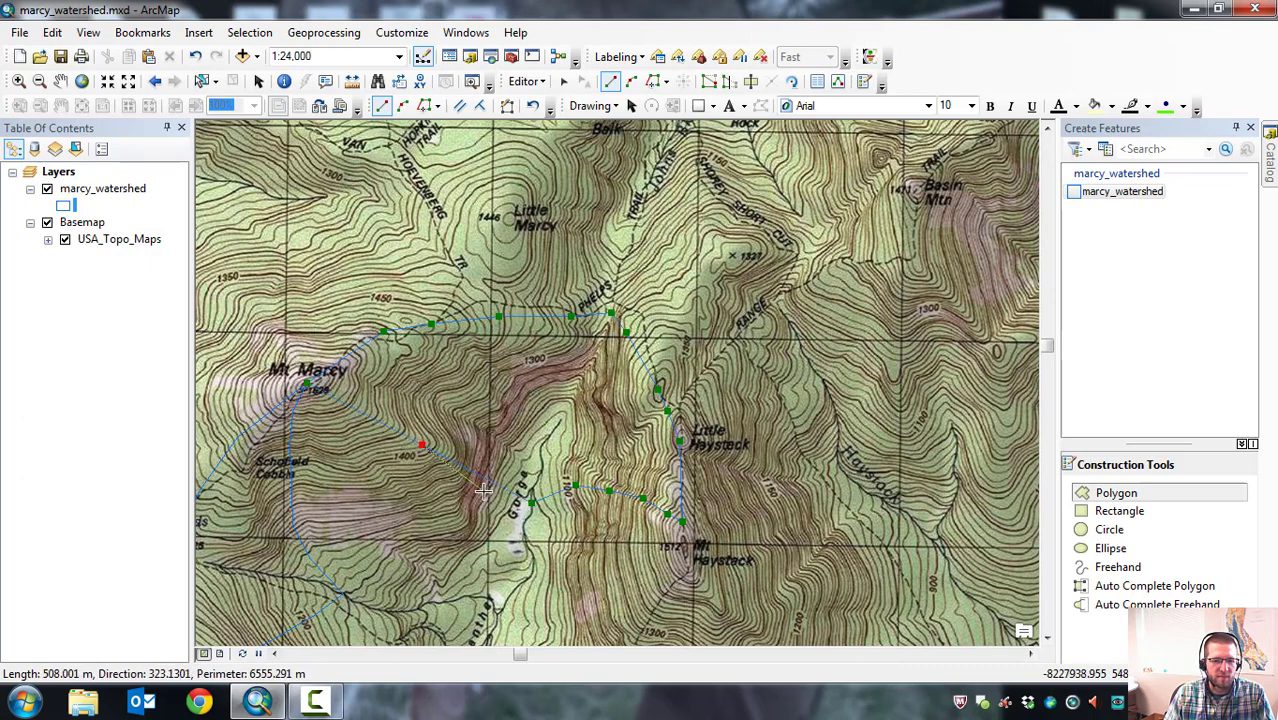
key("F2")
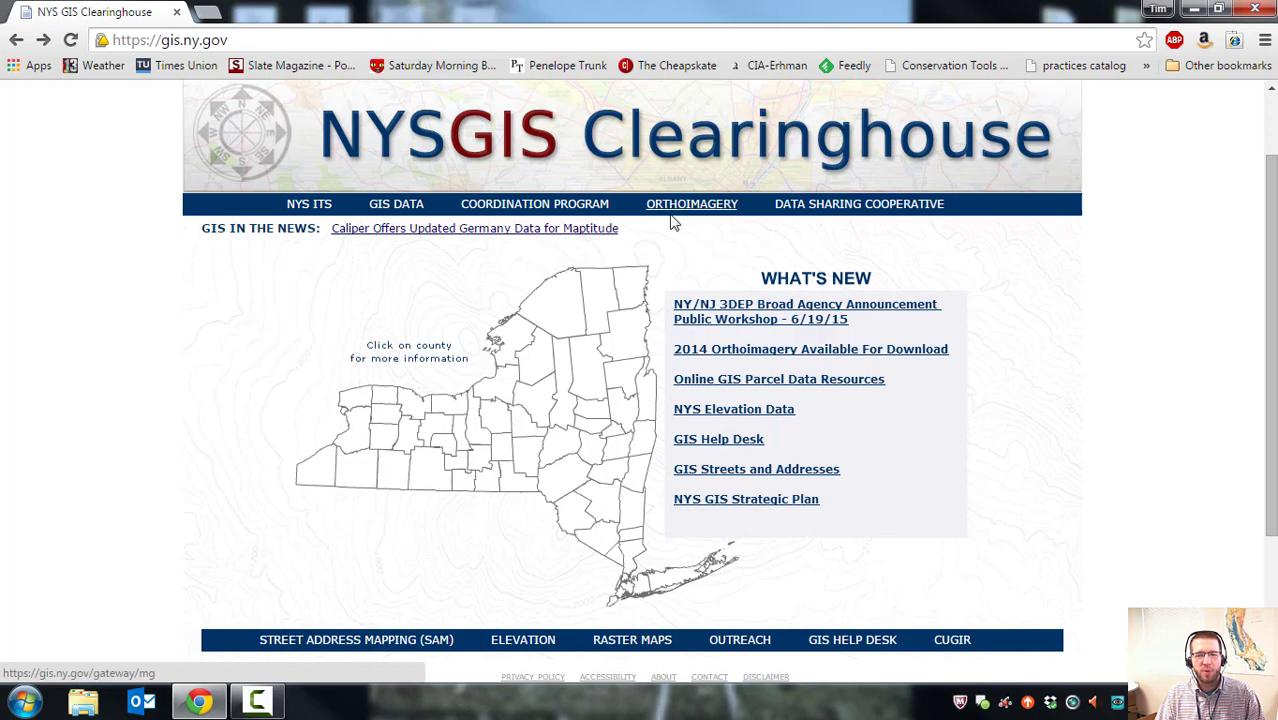
In the browser, open the NYS Orthos Online viewer from the NYSGIS Clearinghouse orthoimagery page and position its map around New York State.
left_click(708, 205)
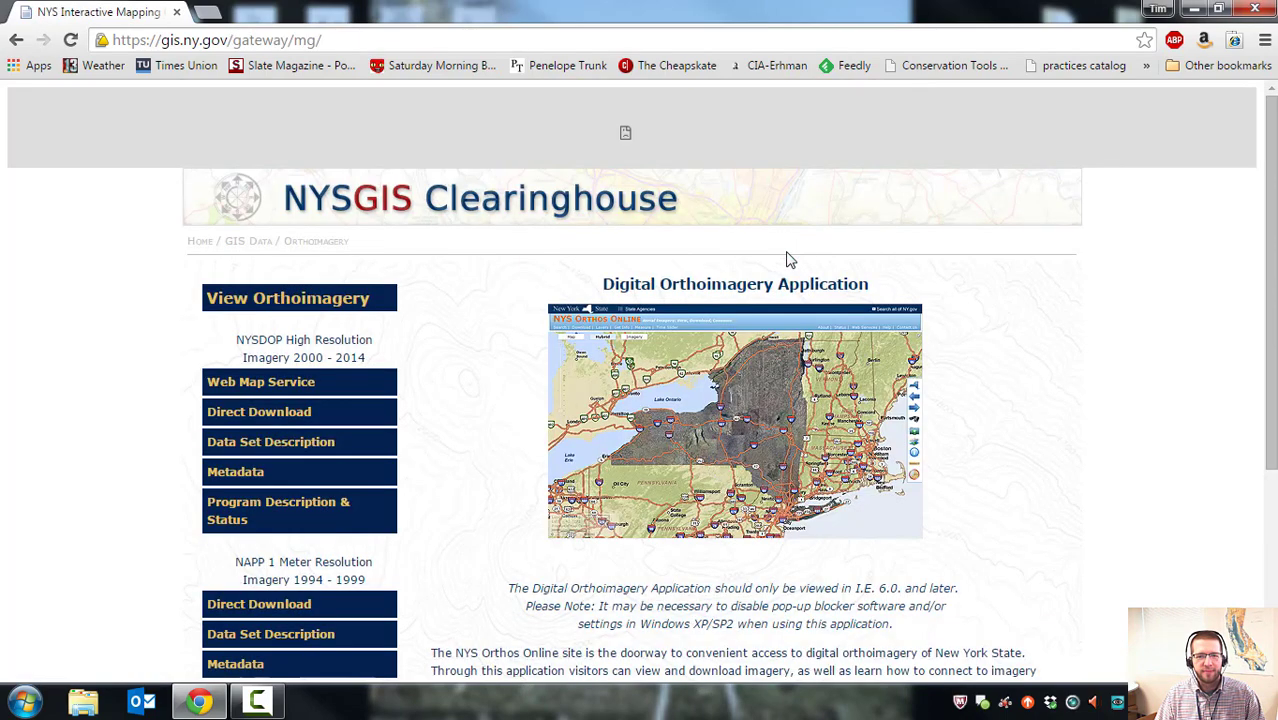
scroll(440, 410, "down", 1)
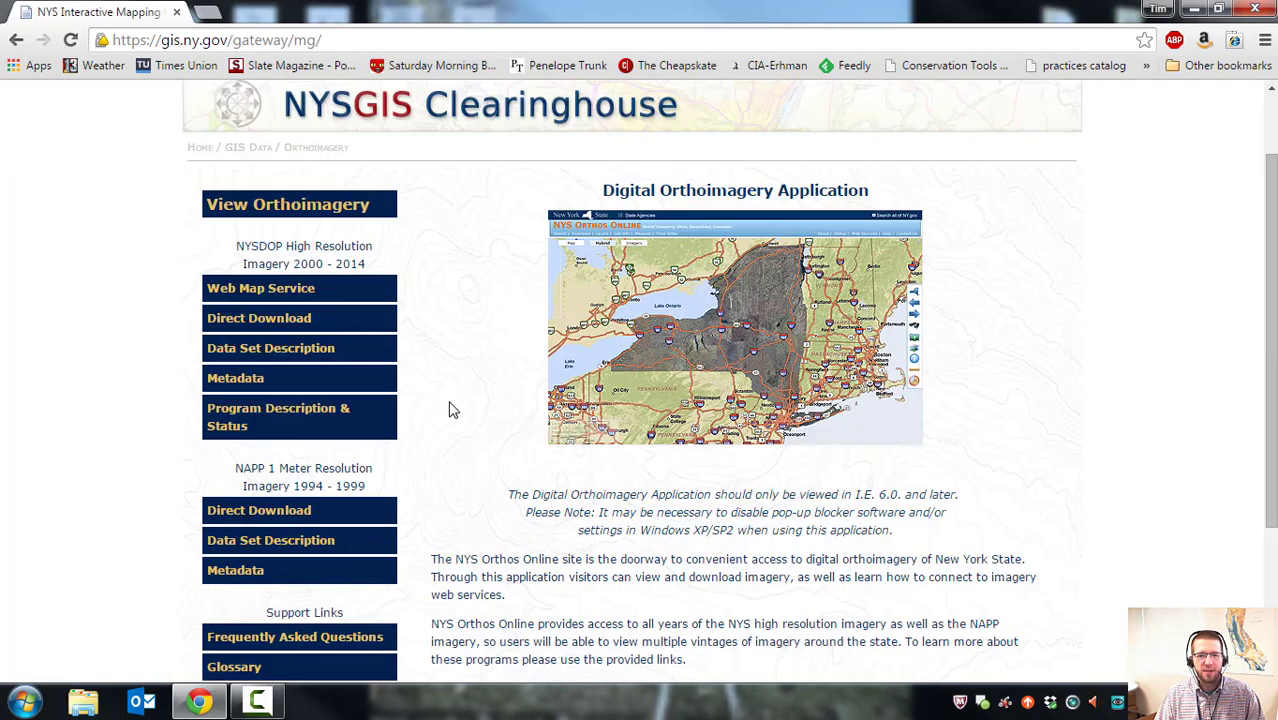
left_click(735, 322)
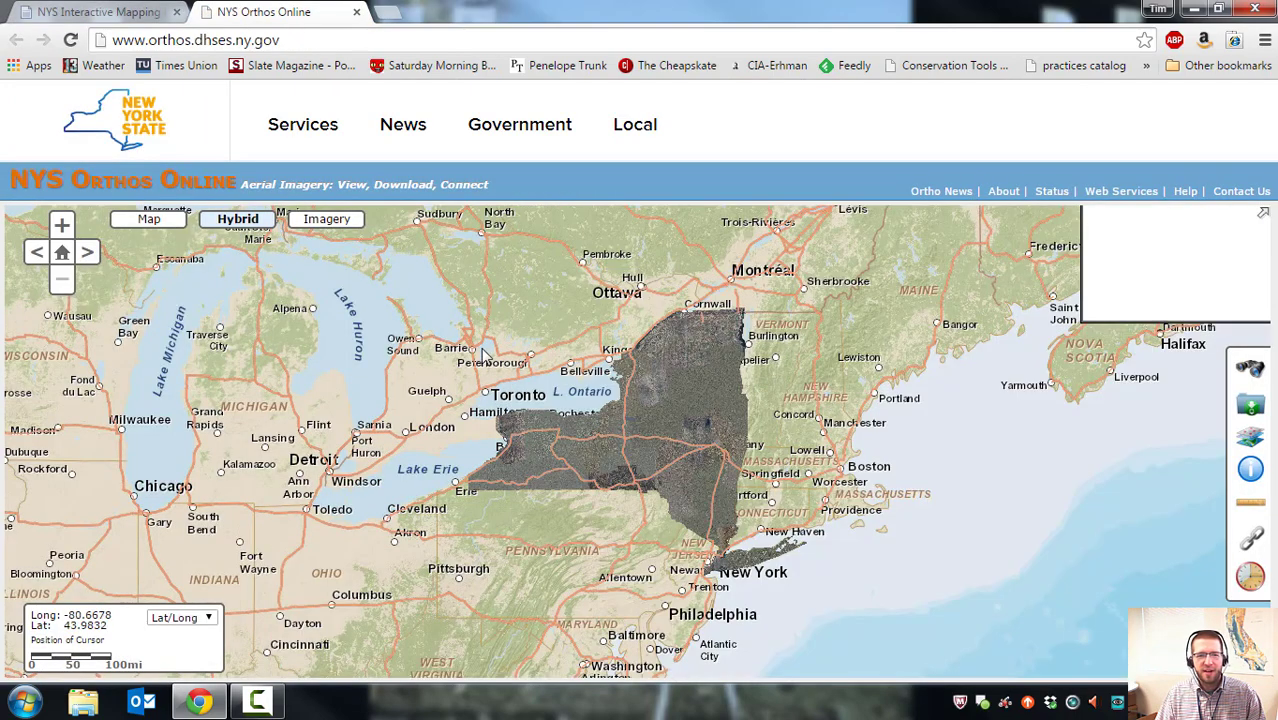
left_click_drag(575, 325, 495, 363)
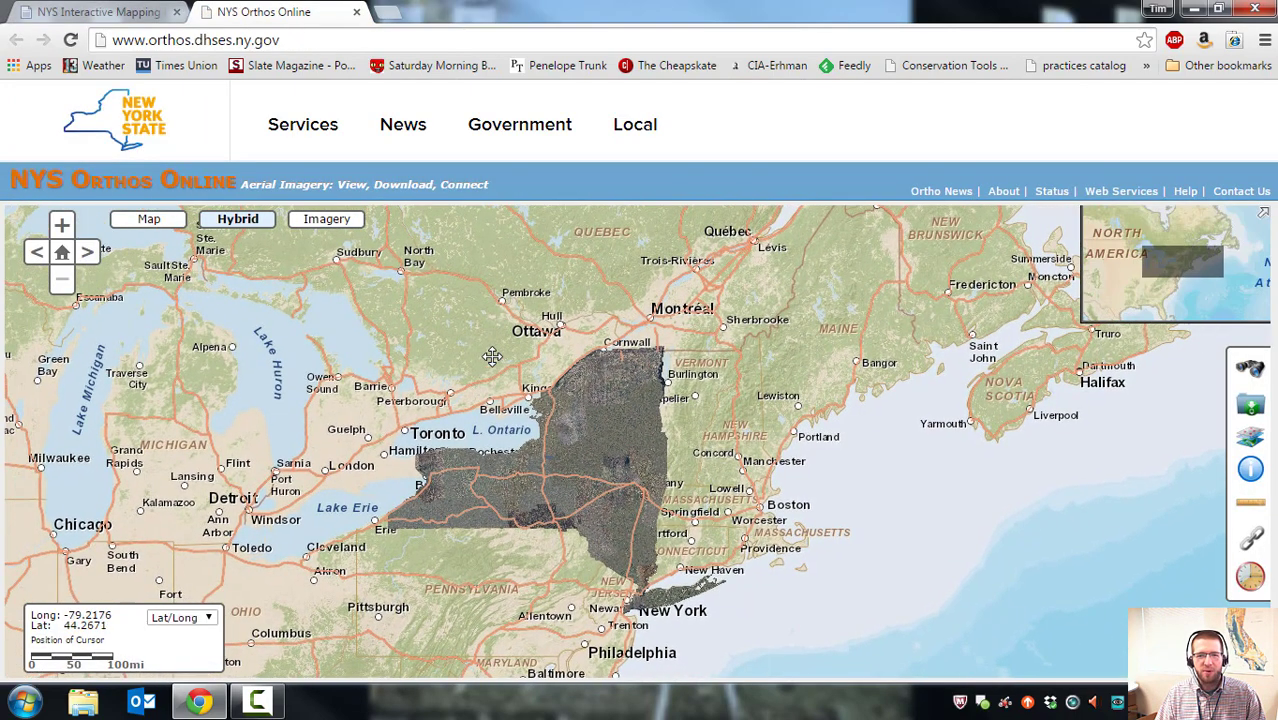
left_click_drag(562, 466, 648, 397)
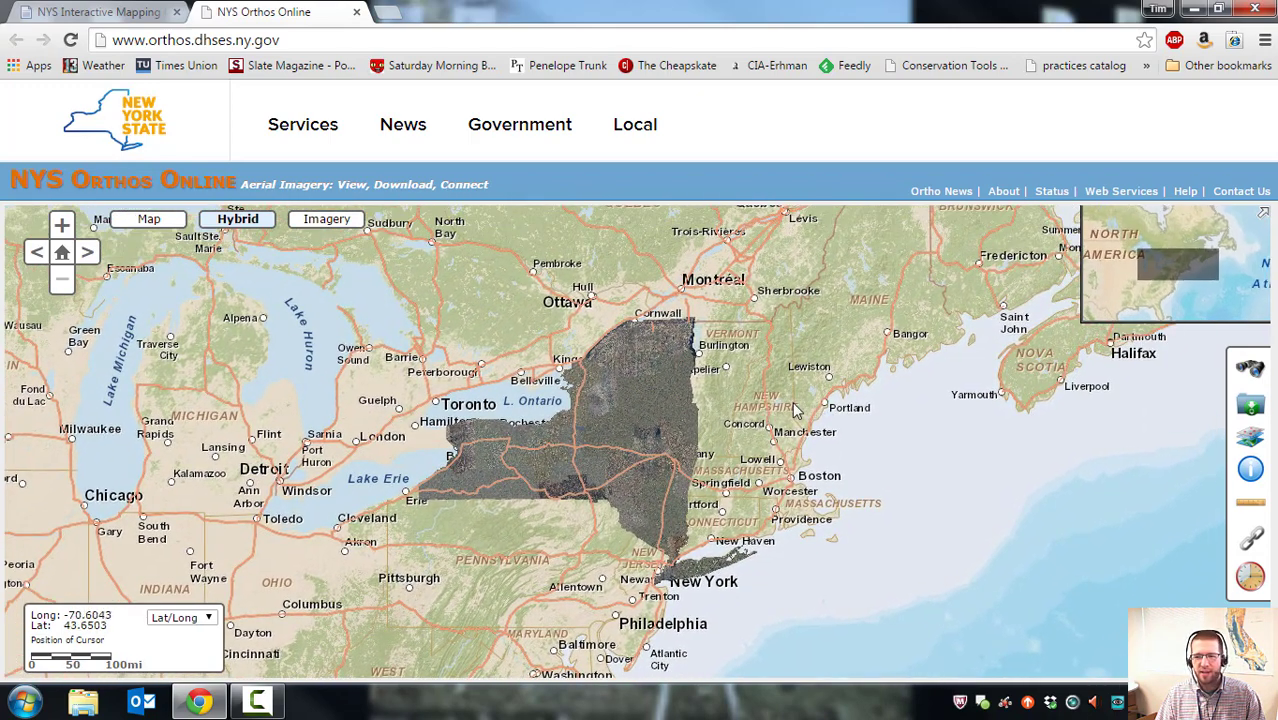
Show the viewer's layer list, expand Orthoimagery, and turn off the imagery years 2014 through 2008.
left_click(1252, 440)
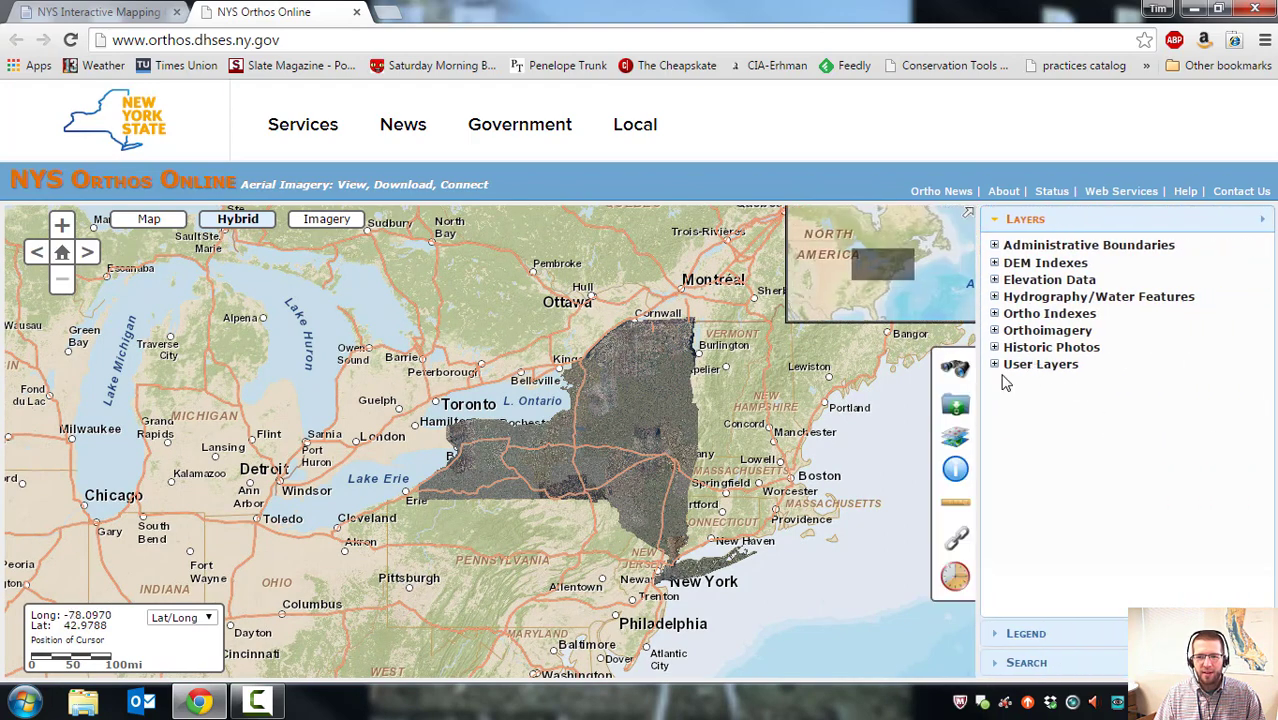
left_click(994, 331)
left_click(1055, 378)
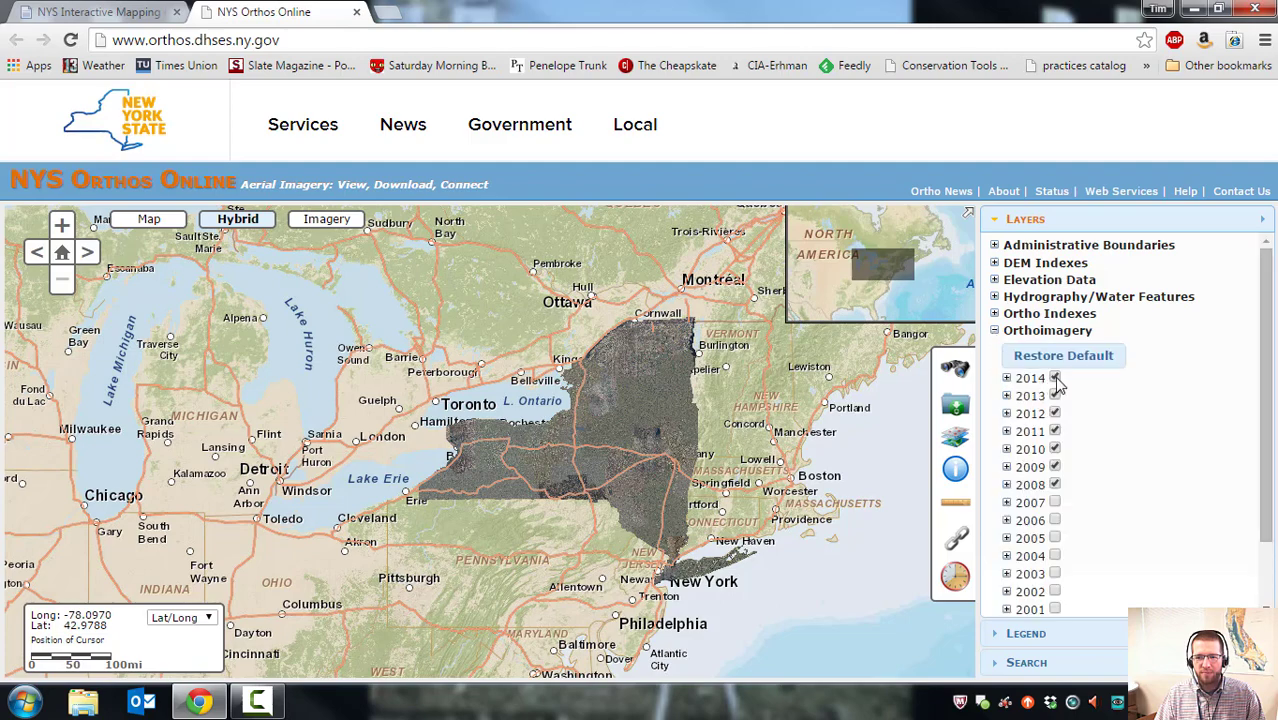
left_click(1055, 396)
left_click(1055, 413)
left_click(1055, 431)
left_click(1055, 467)
left_click(1055, 449)
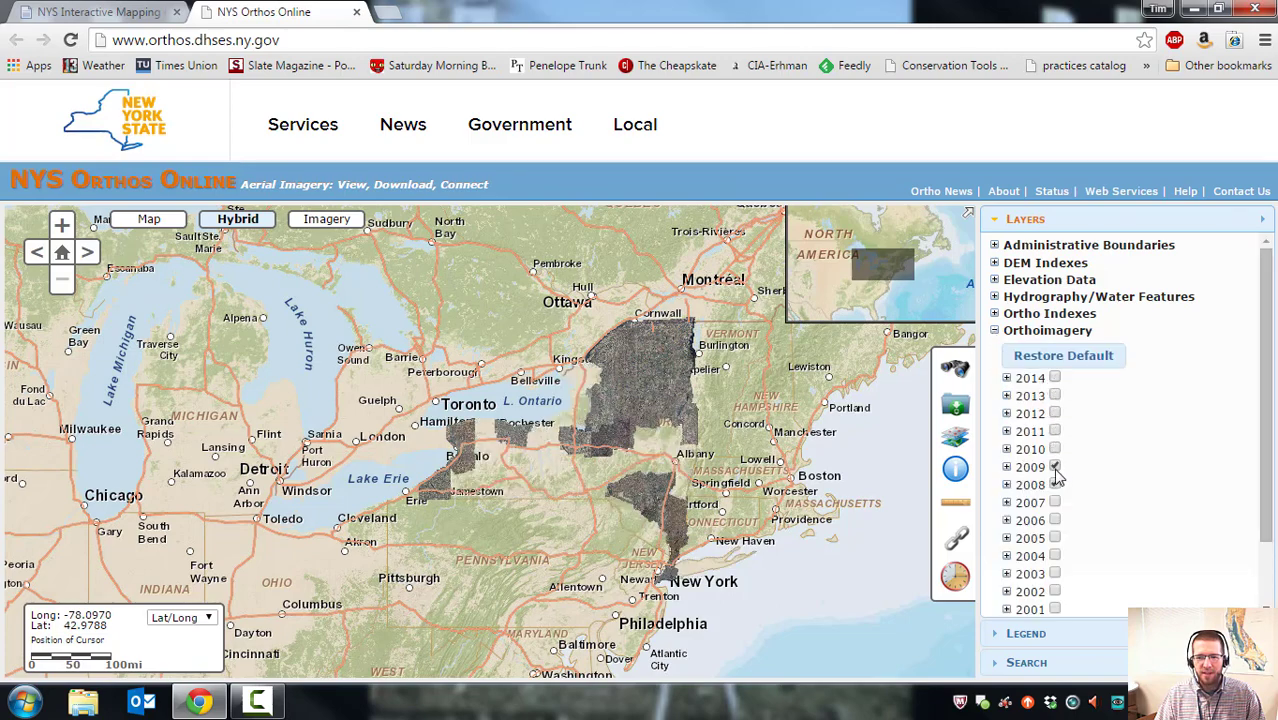
left_click(1055, 485)
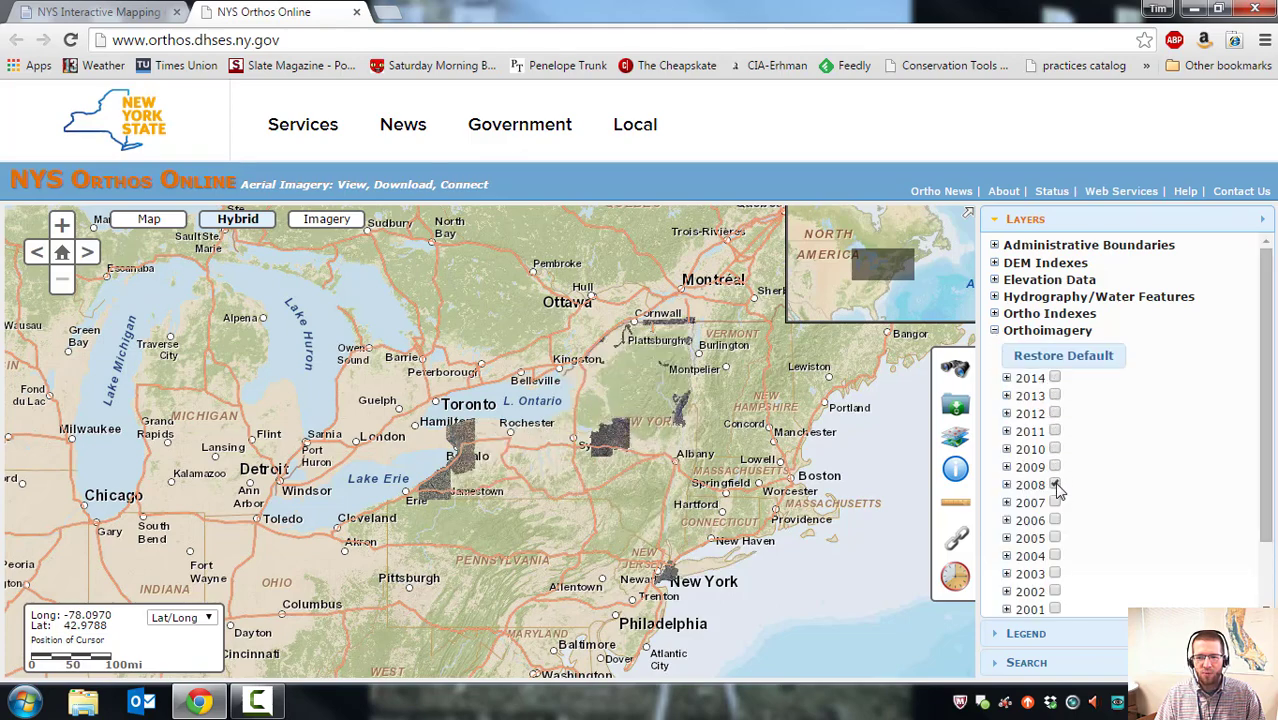
Expand the DEM Indexes group and display the USGS-NYSDEC 10m DEMs from CUGIR index on the map.
left_click(995, 263)
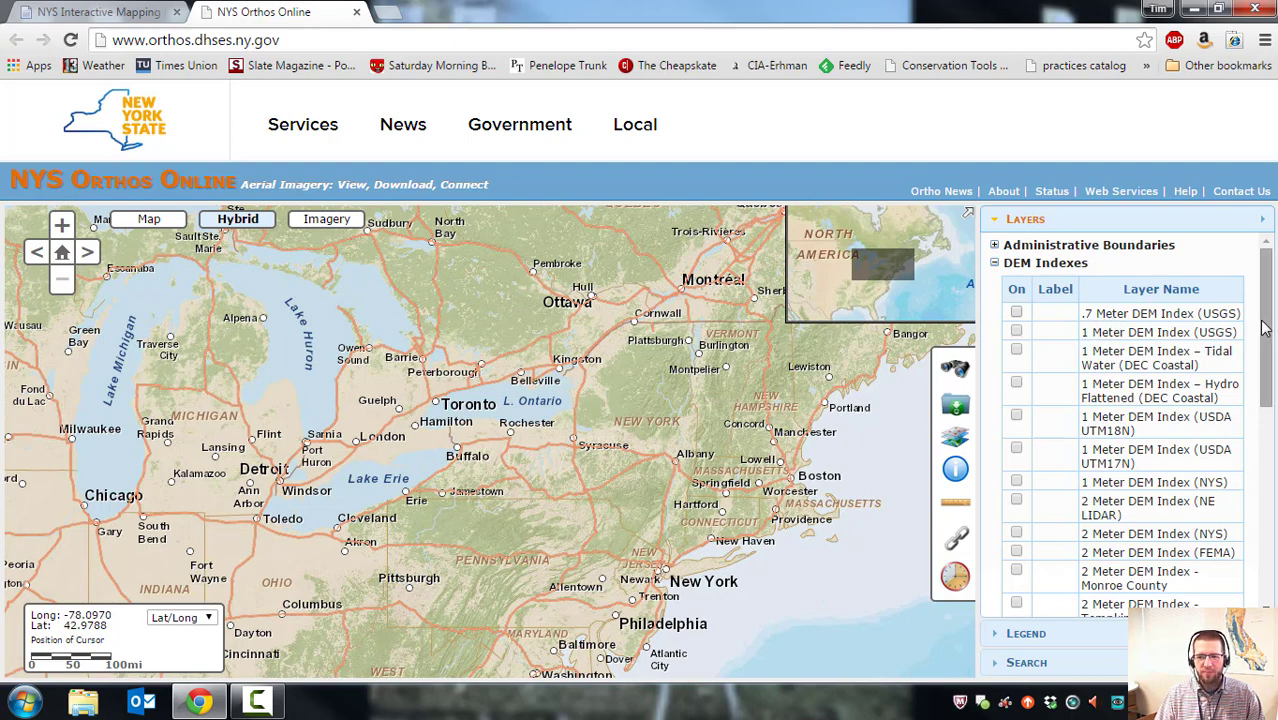
left_click_drag(1266, 330, 1272, 388)
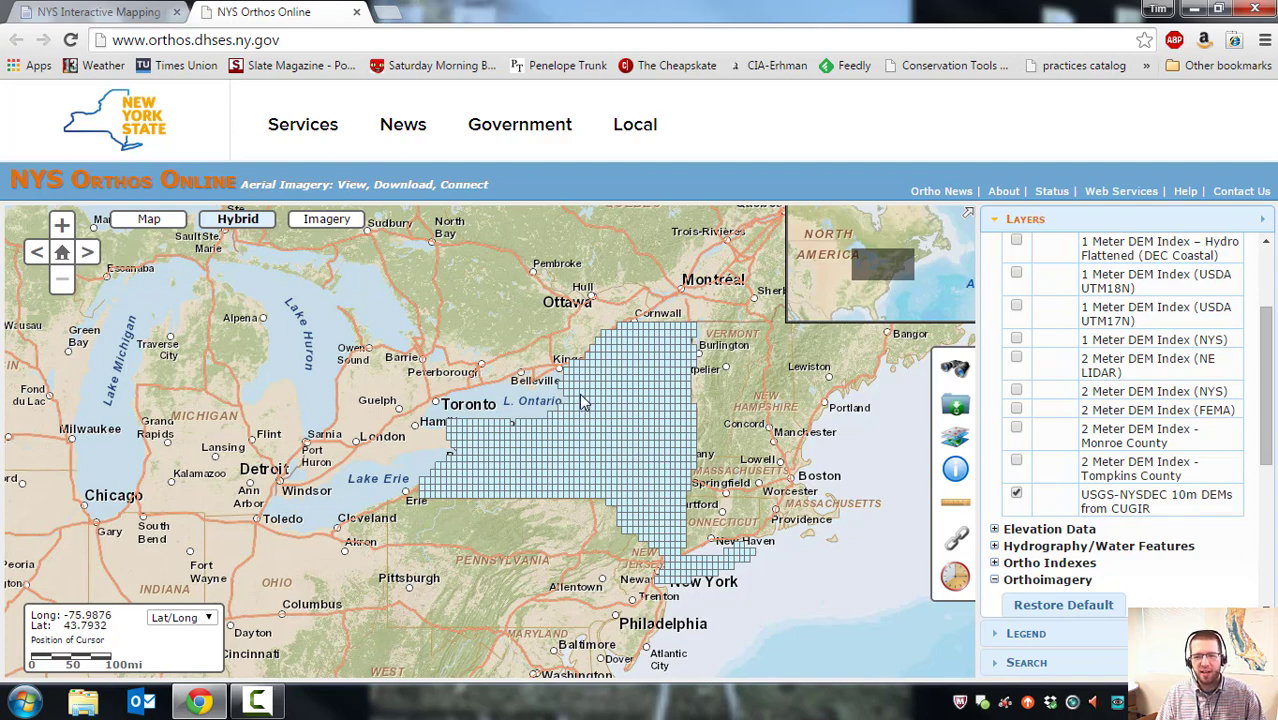
left_click_drag(605, 444, 592, 451)
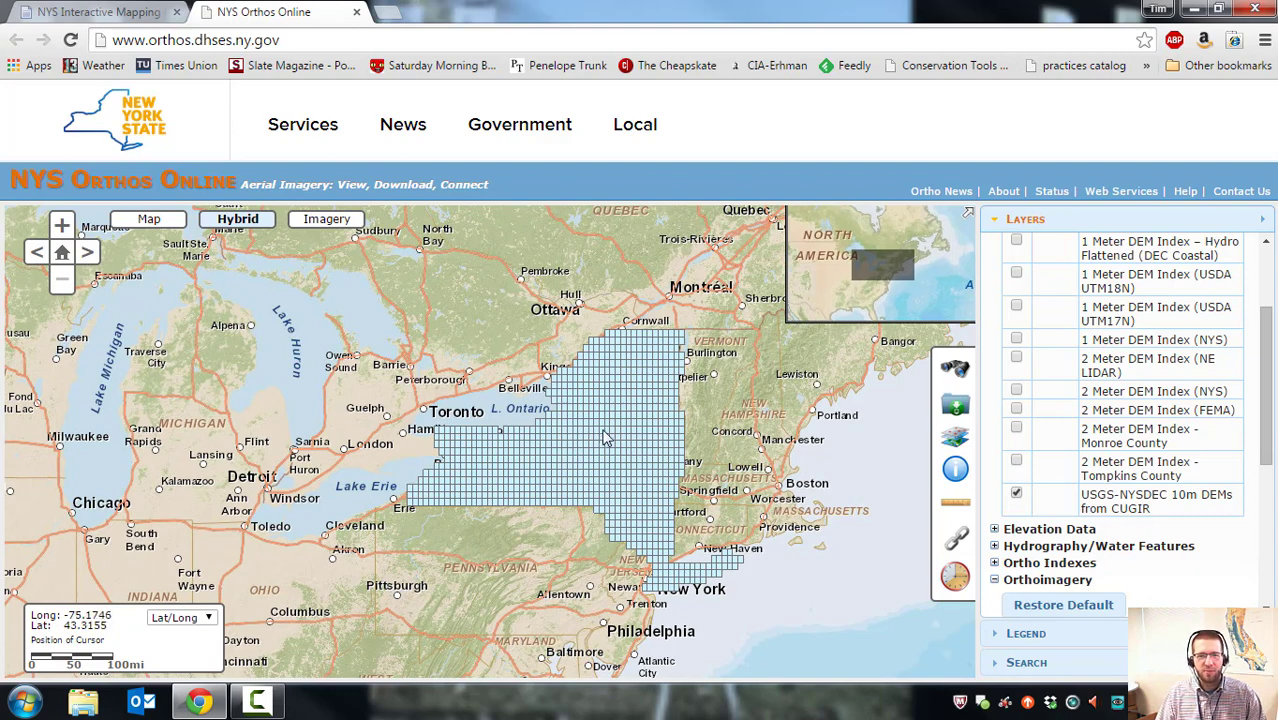
Turn off the 10m CUGIR index and turn on every 2 meter DEM index plus the 1 meter NYS, USDA and Hydro Flattened indexes.
left_click(1016, 494)
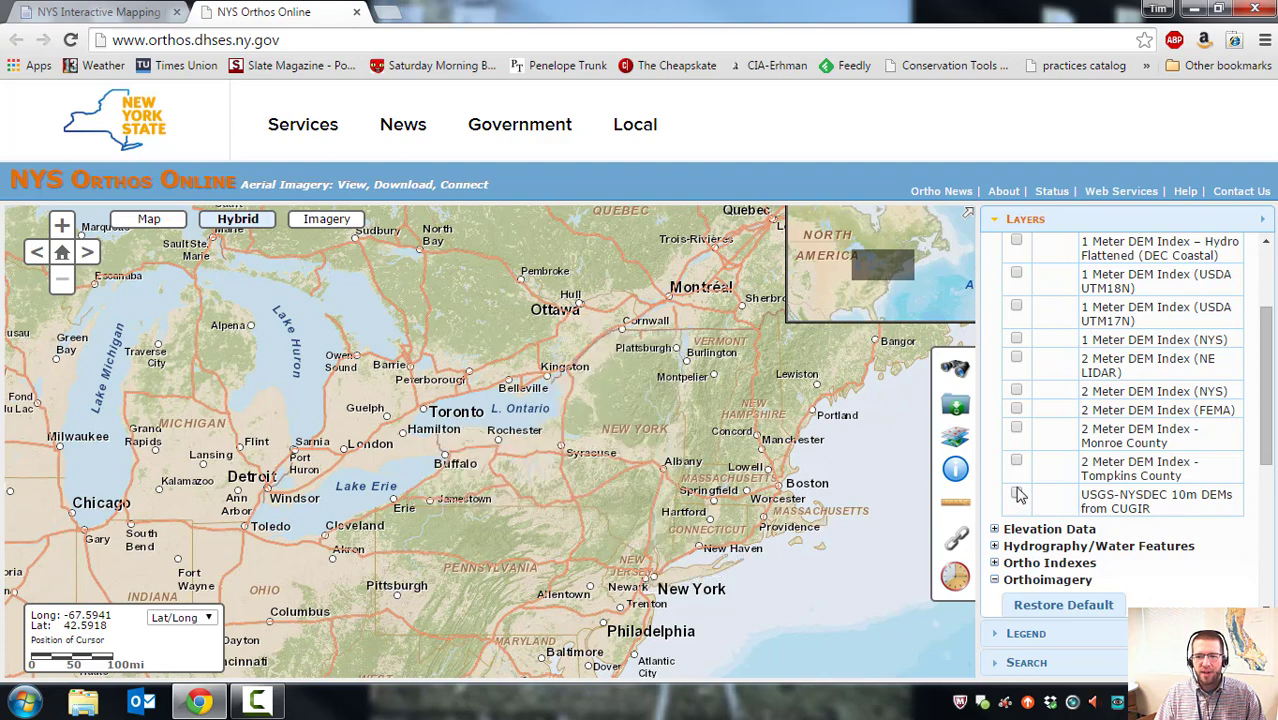
left_click(1016, 460)
left_click(1016, 427)
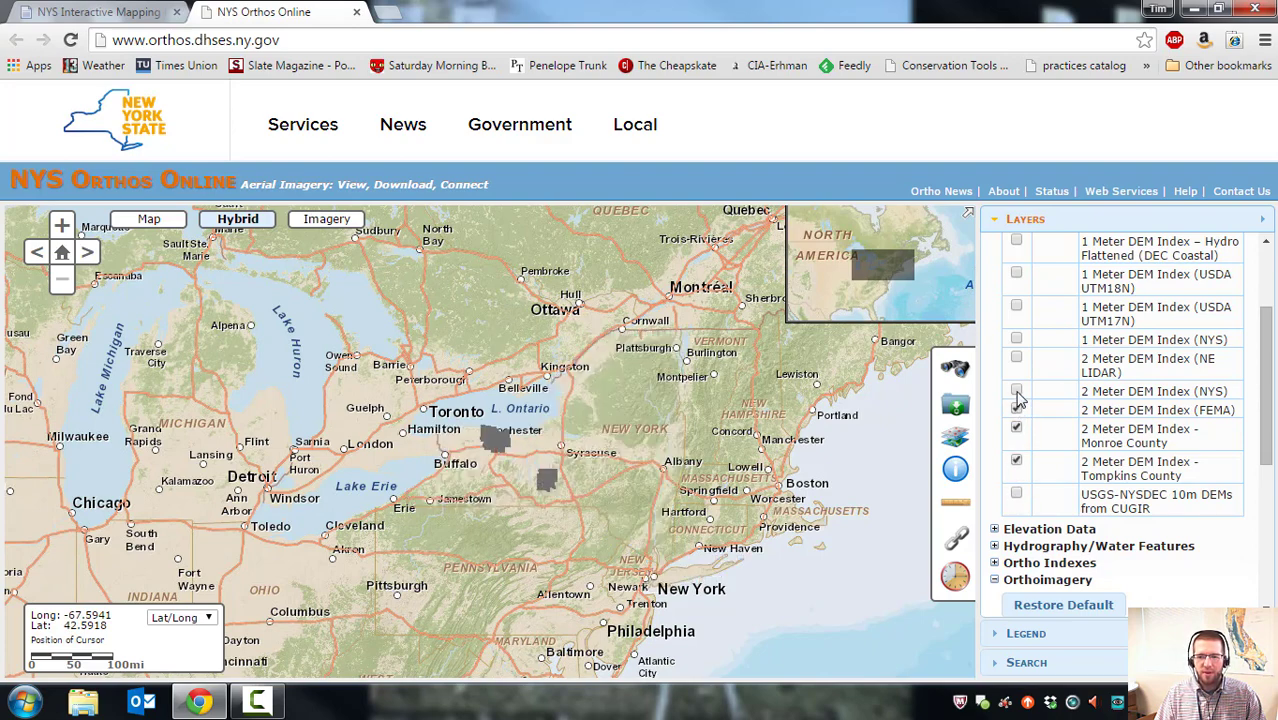
left_click(1016, 358)
left_click(1016, 340)
left_click(1016, 307)
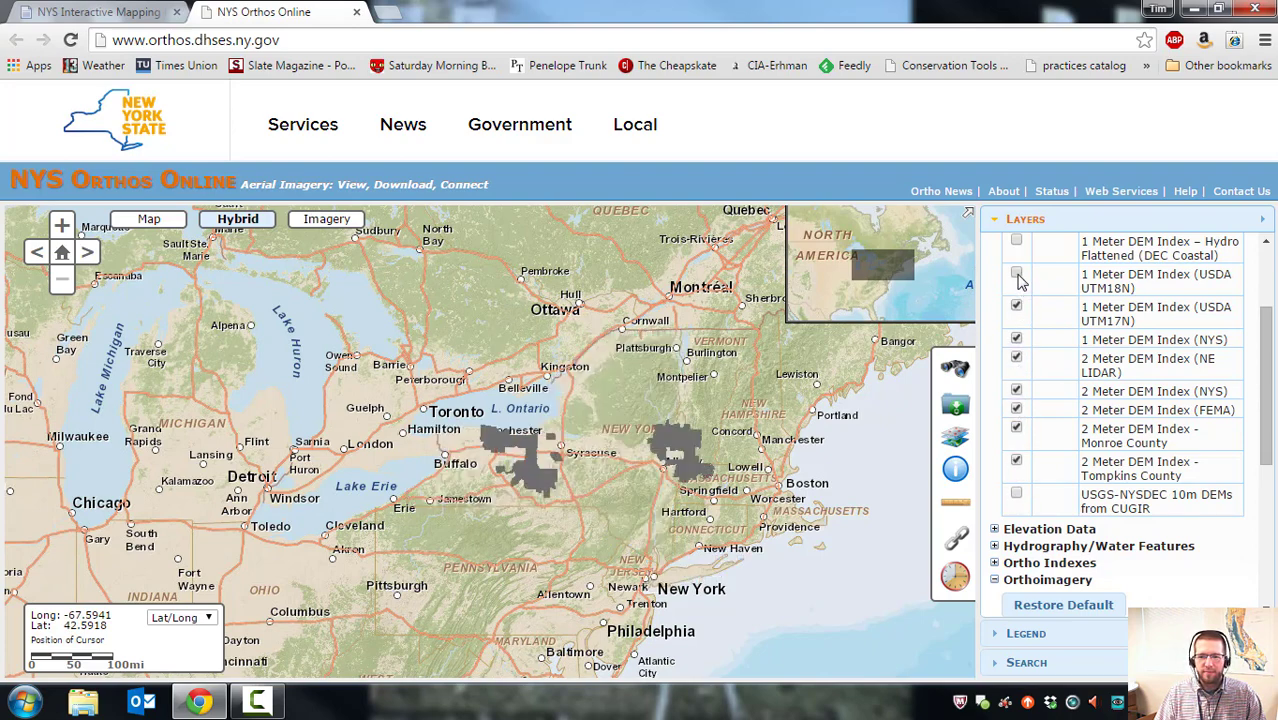
left_click(1016, 274)
left_click(1016, 241)
left_click_drag(1080, 272, 1090, 340)
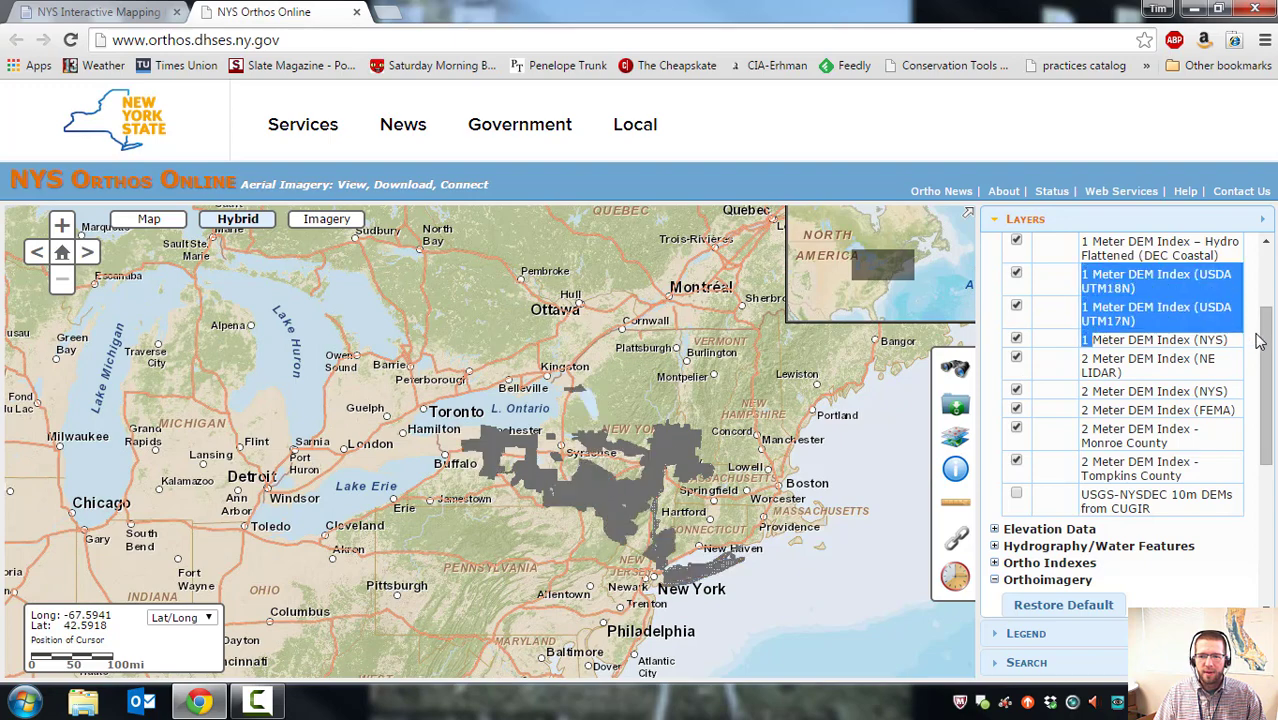
Turn on the 1 Meter Tidal Water (DEC Coastal), 1 Meter (USGS) and .7 Meter (USGS) DEM indexes.
left_click_drag(1262, 340, 1262, 282)
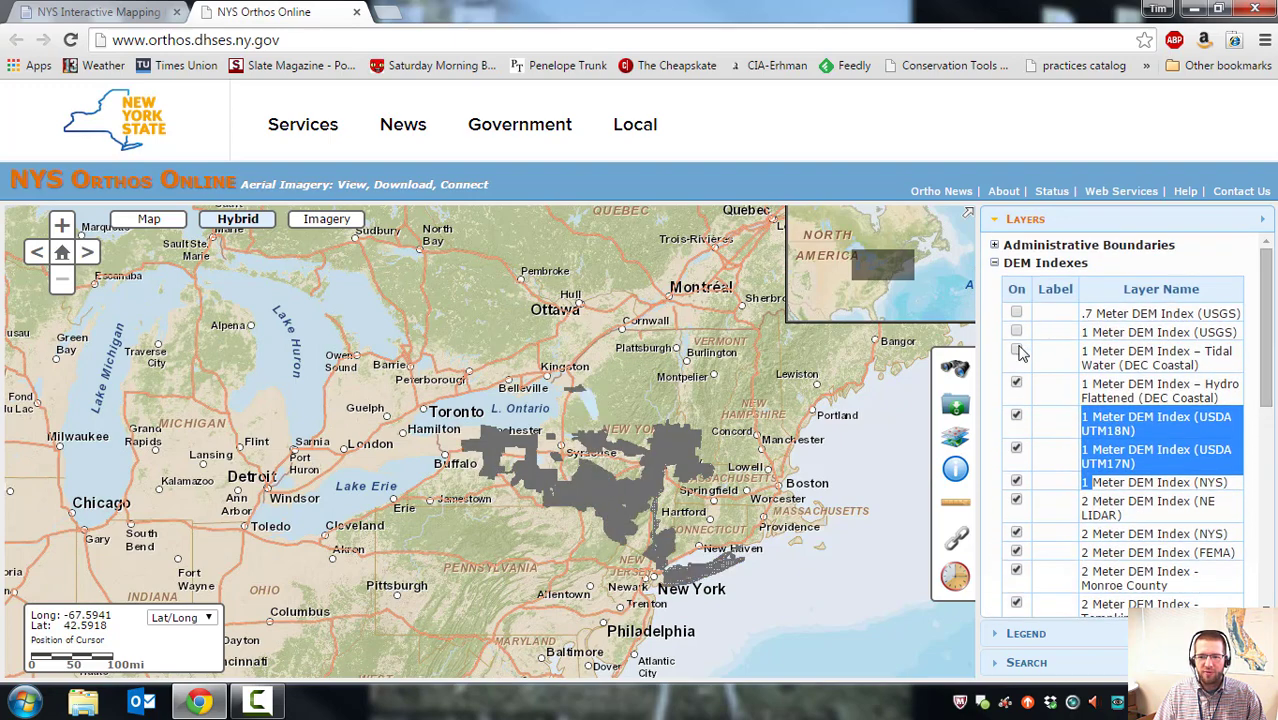
left_click(1016, 350)
left_click(1016, 331)
left_click(1016, 313)
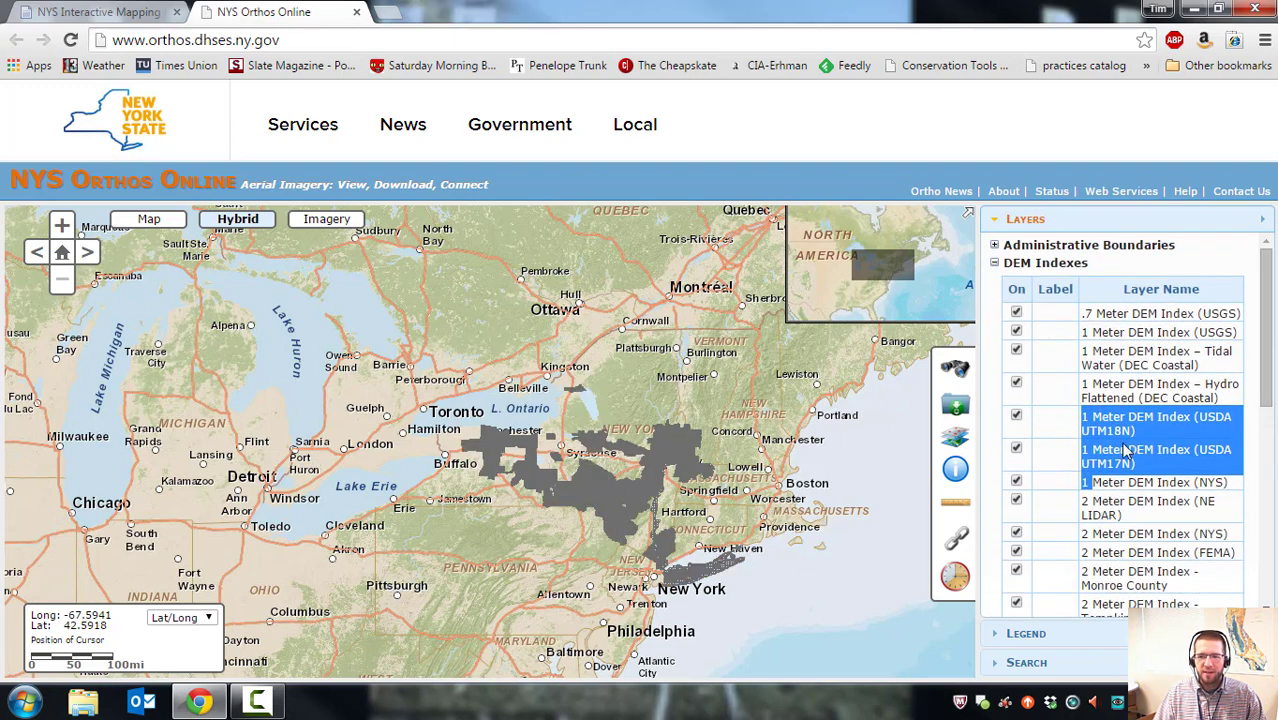
Examine the DEM index coverage across New York State, closing in on the tile grid southeast of Buffalo around Letchworth State Park.
left_click_drag(604, 397, 607, 353)
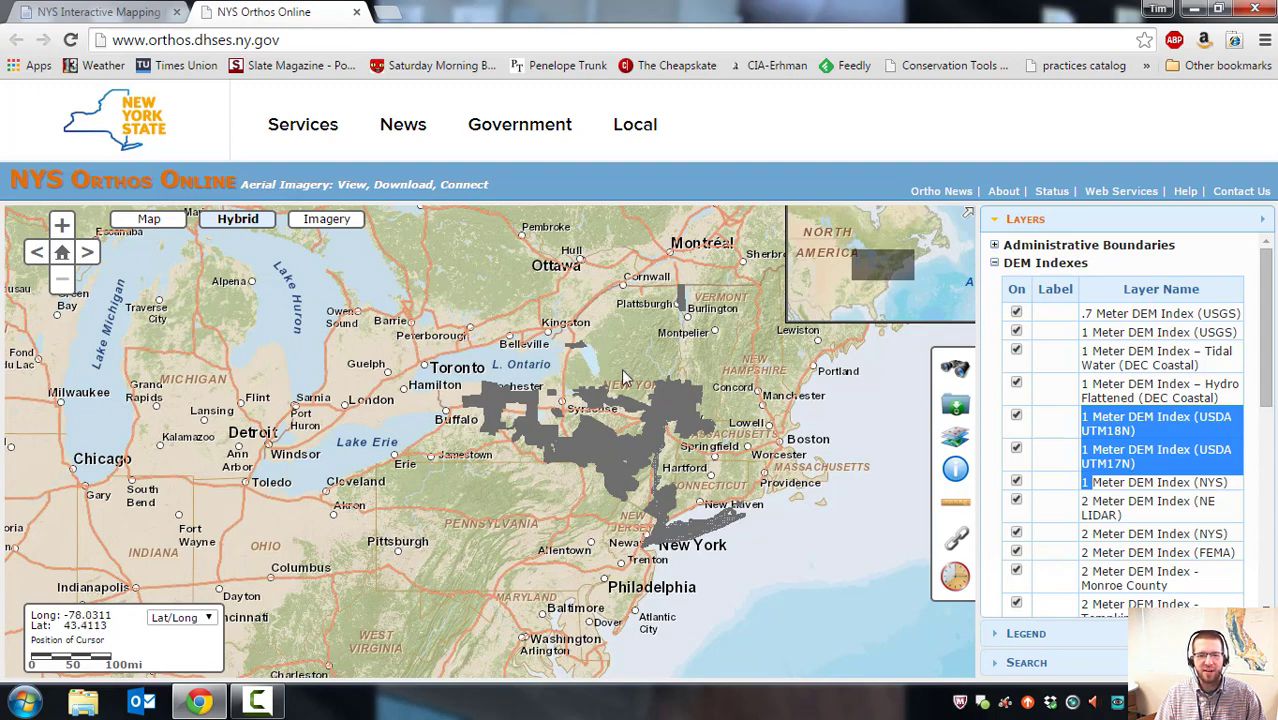
mouse_move(631, 352)
left_mouse_down()
mouse_move(640, 346)
mouse_move(633, 357)
left_mouse_up()
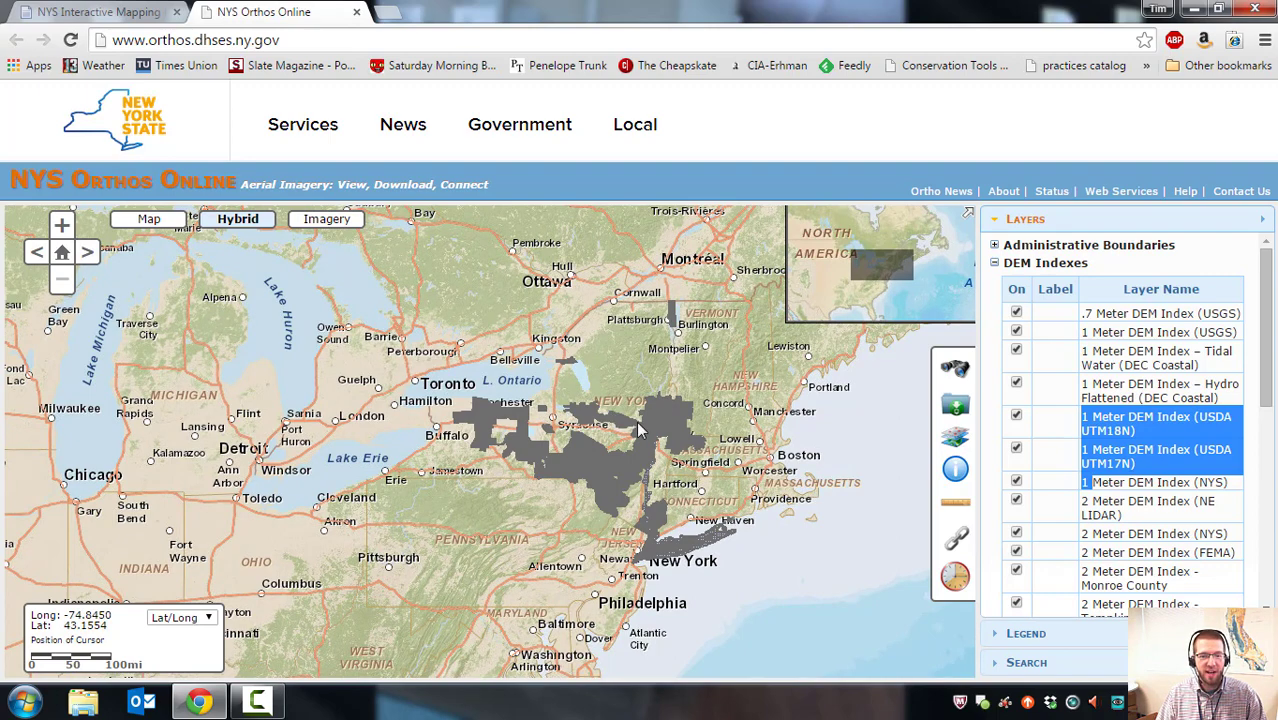
left_click_drag(605, 376, 628, 373)
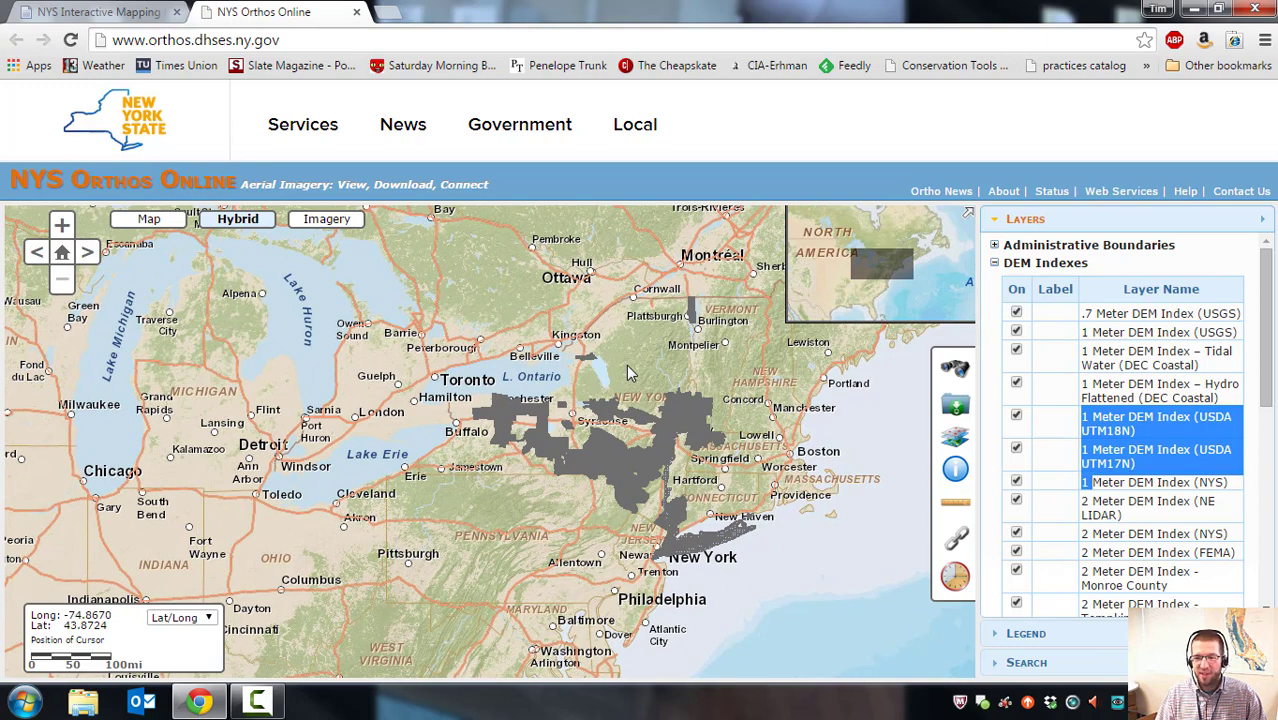
scroll(1265, 340, "down", 1)
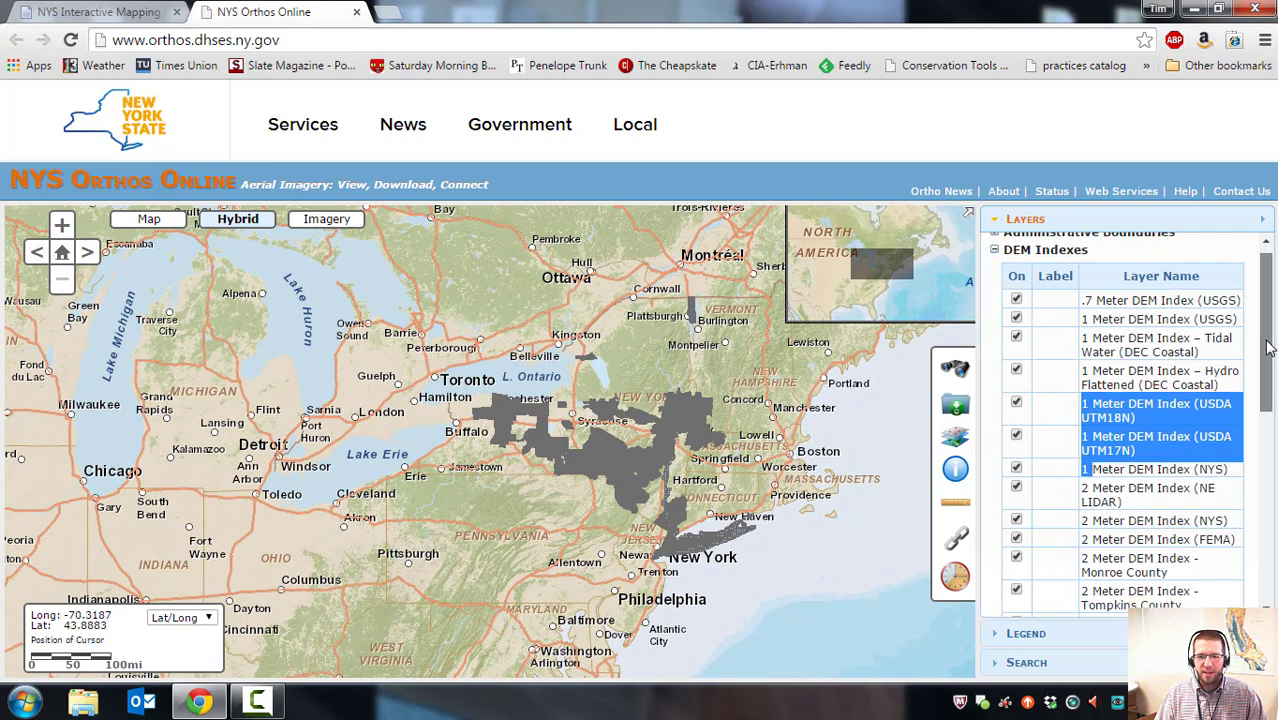
scroll(1265, 340, "up", 1)
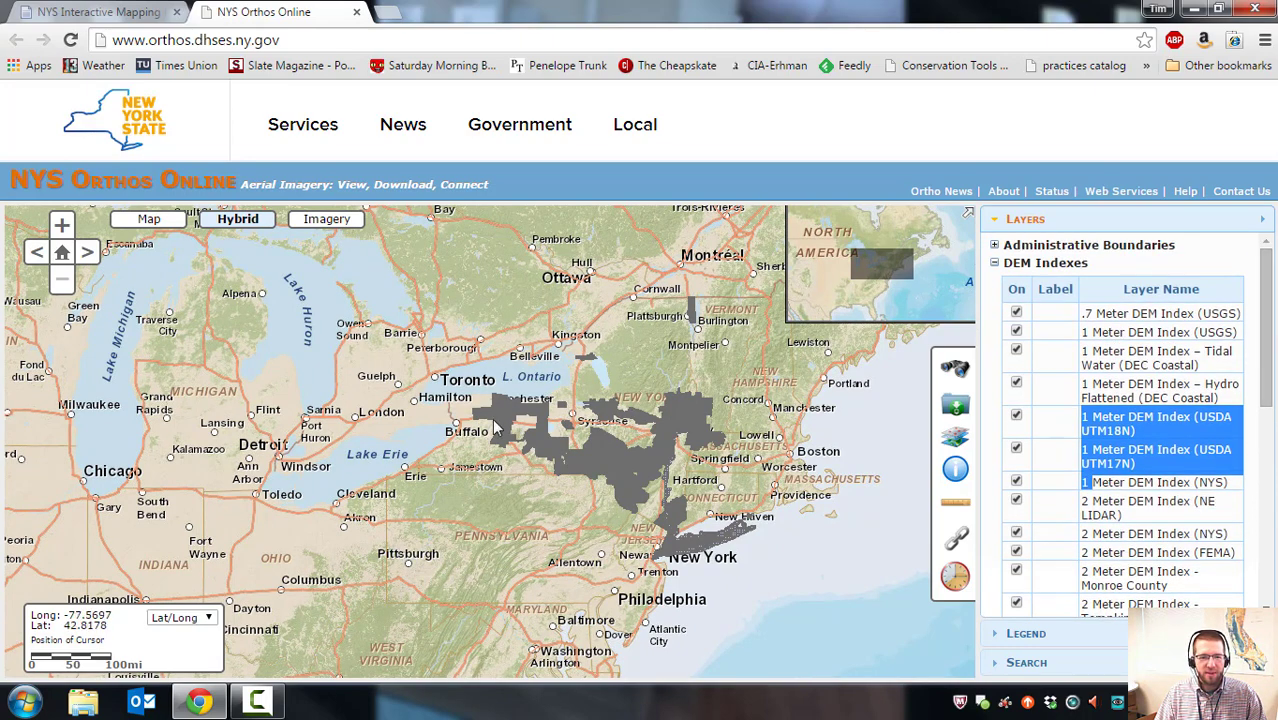
scroll(493, 448, "up", 3)
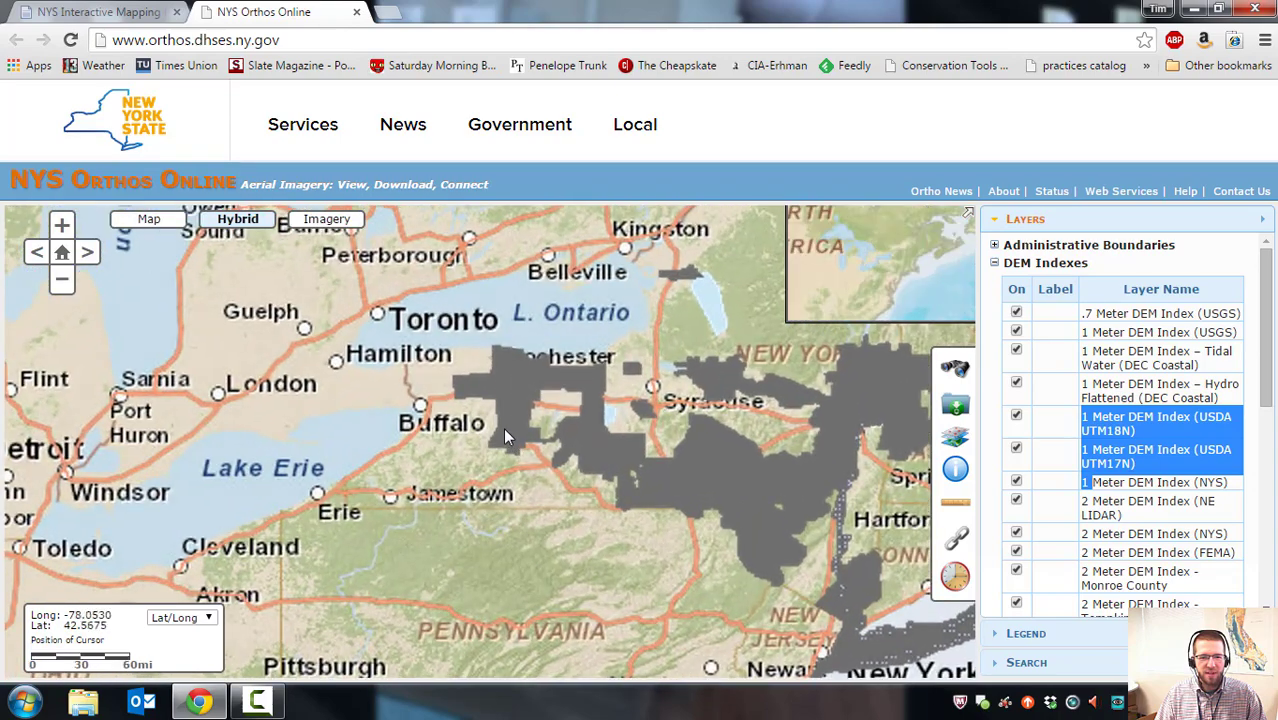
scroll(507, 441, "up", 2)
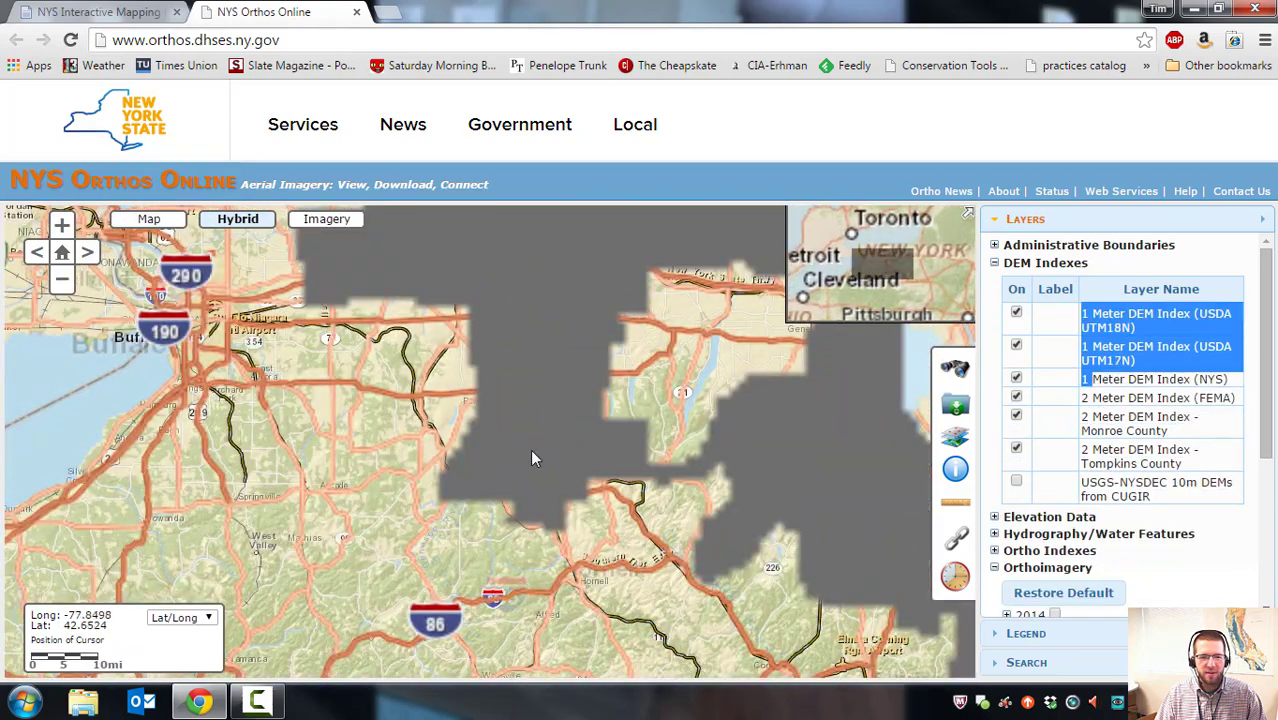
scroll(535, 420, "up", 1)
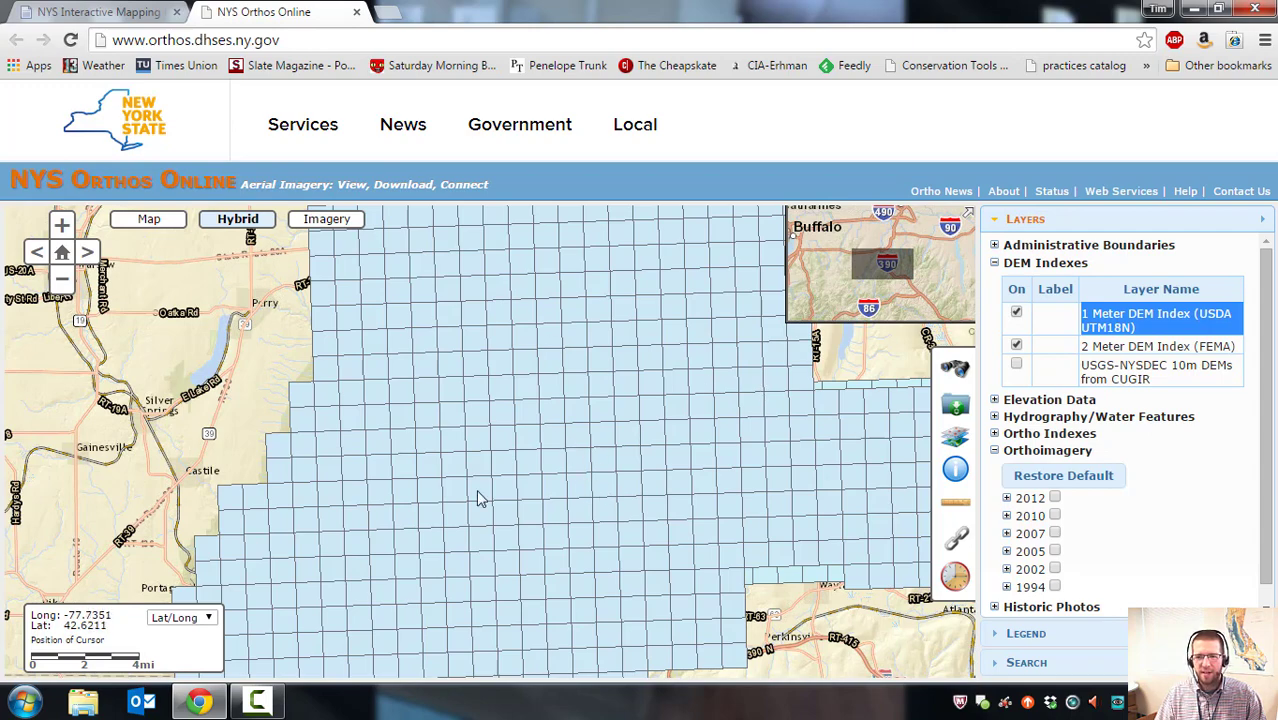
Turn off the 2 Meter (FEMA) and 1 Meter (USDA UTM18N) DEM indexes and display the 2012 and 2010 orthoimagery near Mt Morris Nunda Rd.
left_click(1016, 346)
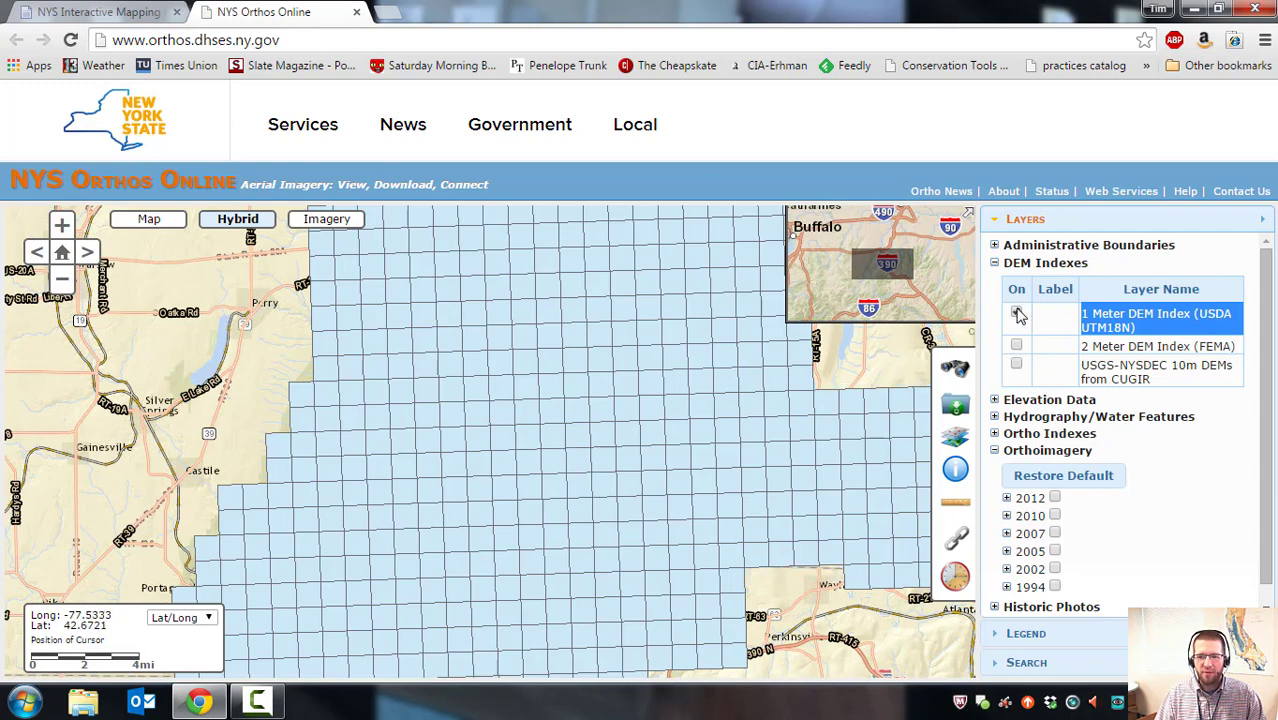
left_click(1016, 314)
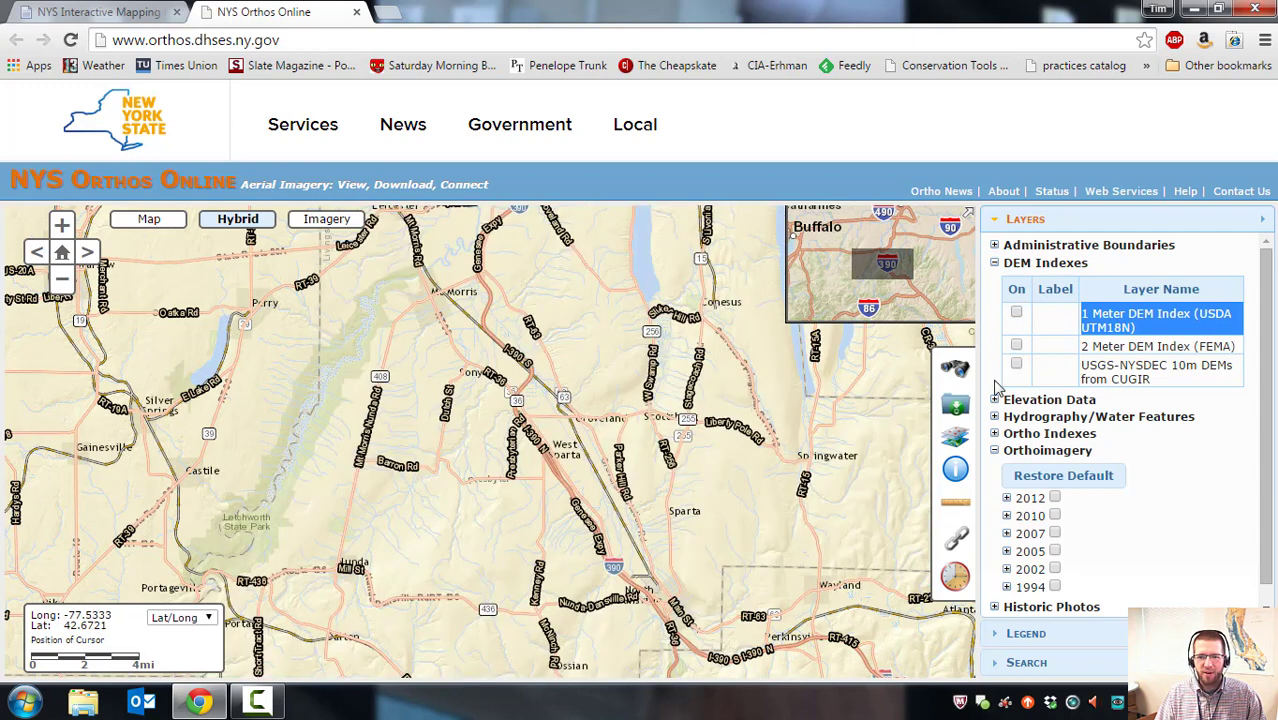
left_click(1055, 498)
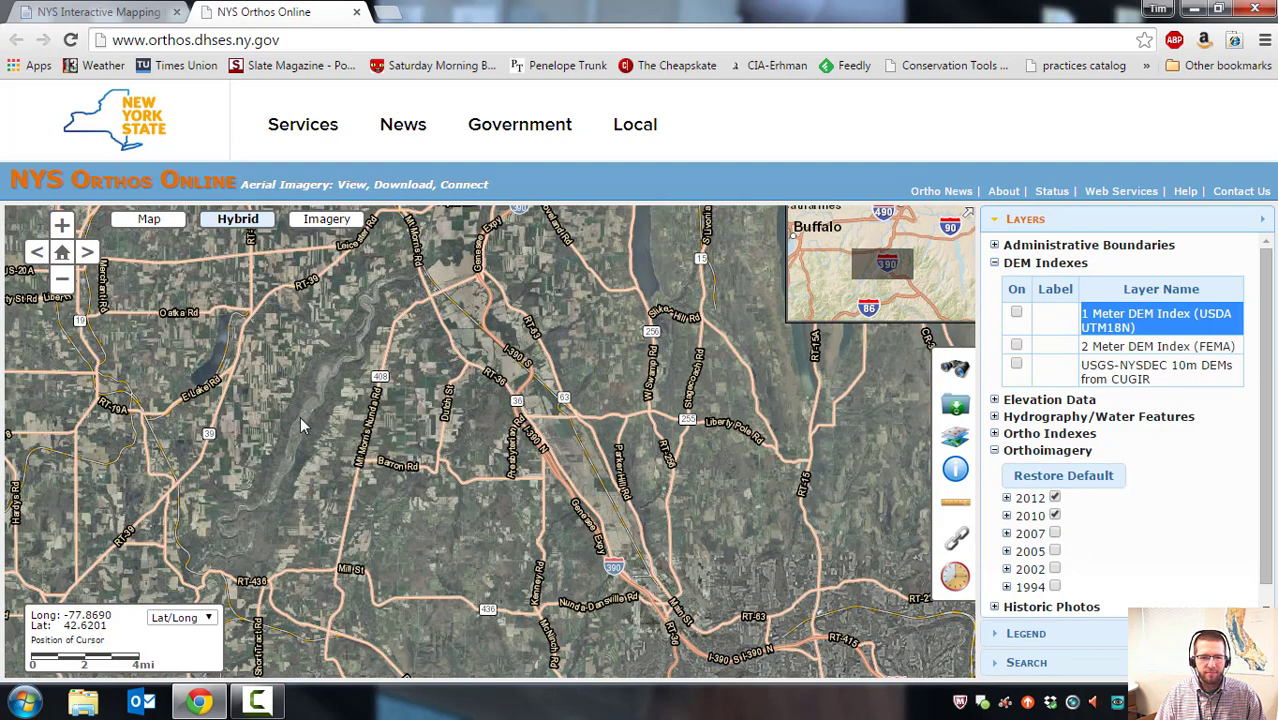
scroll(369, 427, "up", 2)
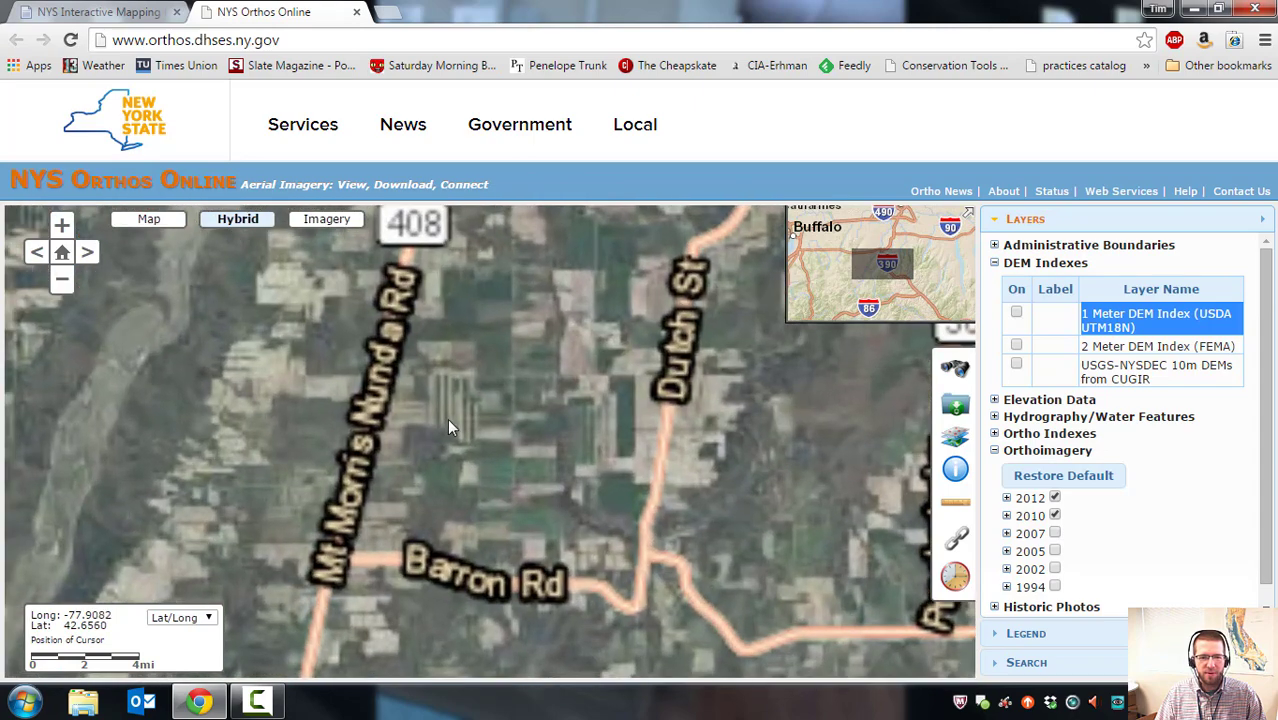
scroll(447, 418, "up", 2)
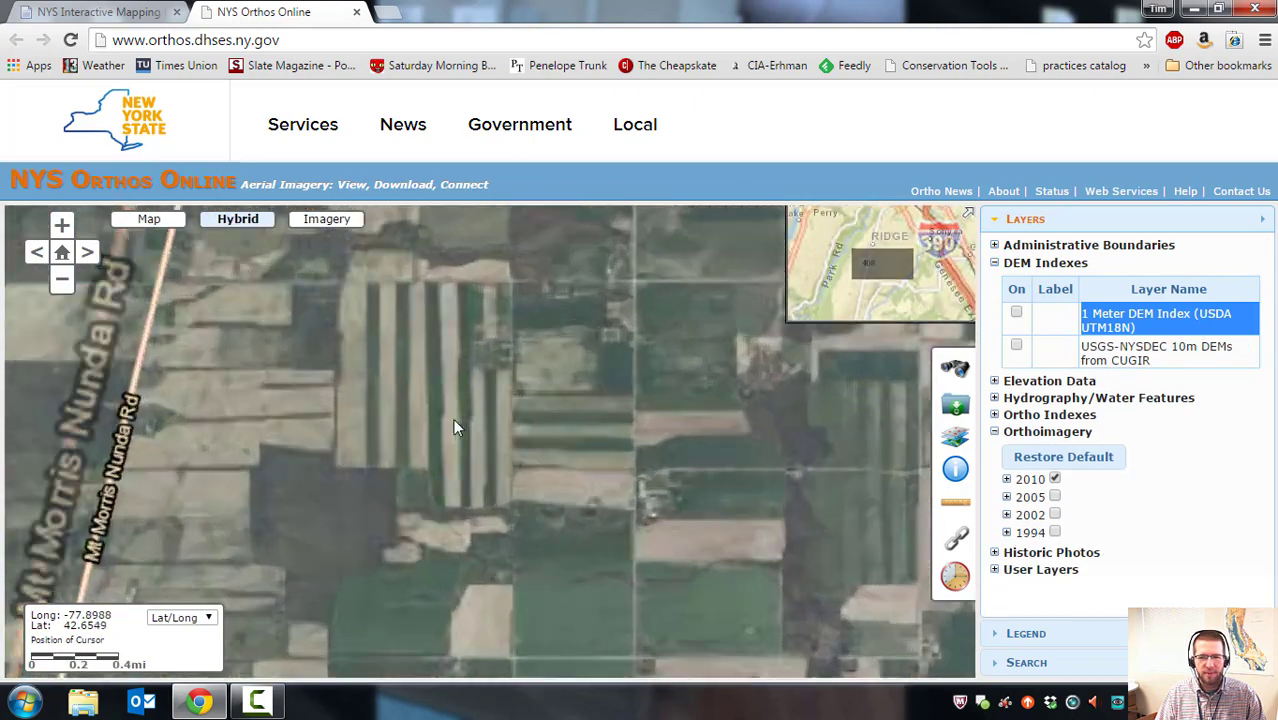
Overlay the 1 Meter DEM Index (USDA UTM18N) on the farm fields near Frost Rd and inspect its tile boundaries.
left_click(1016, 313)
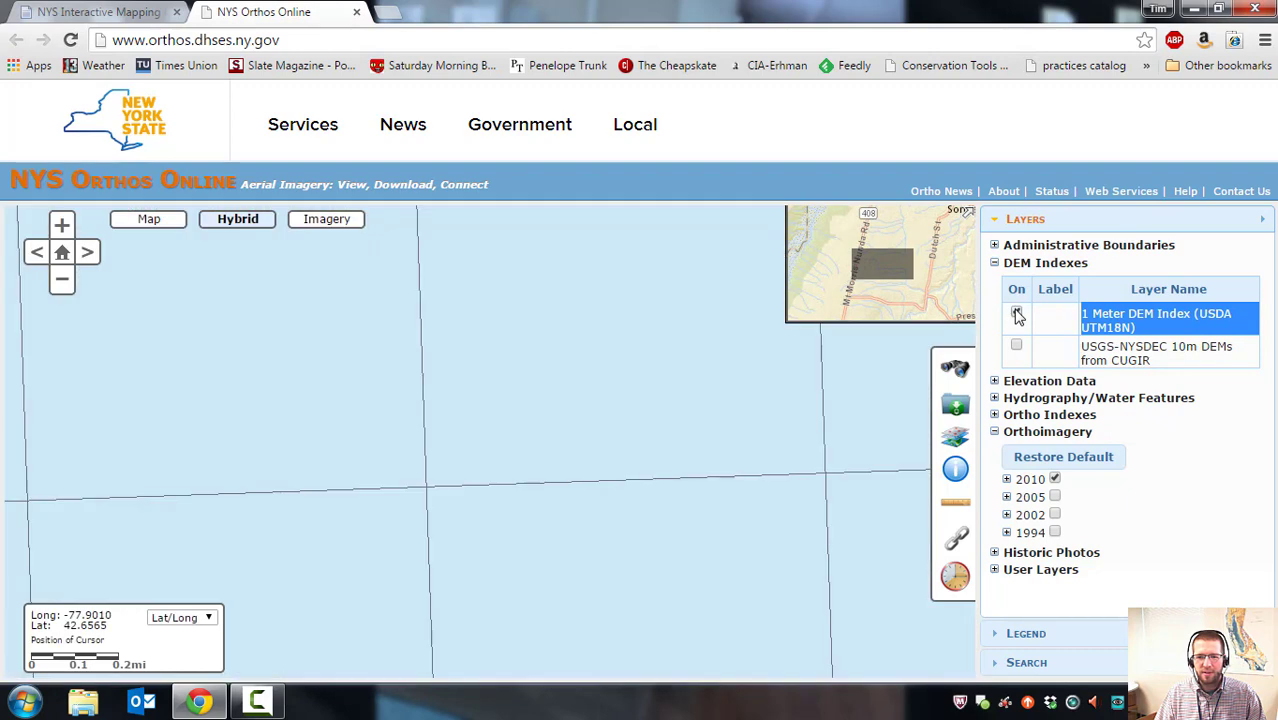
left_click_drag(502, 436, 559, 456)
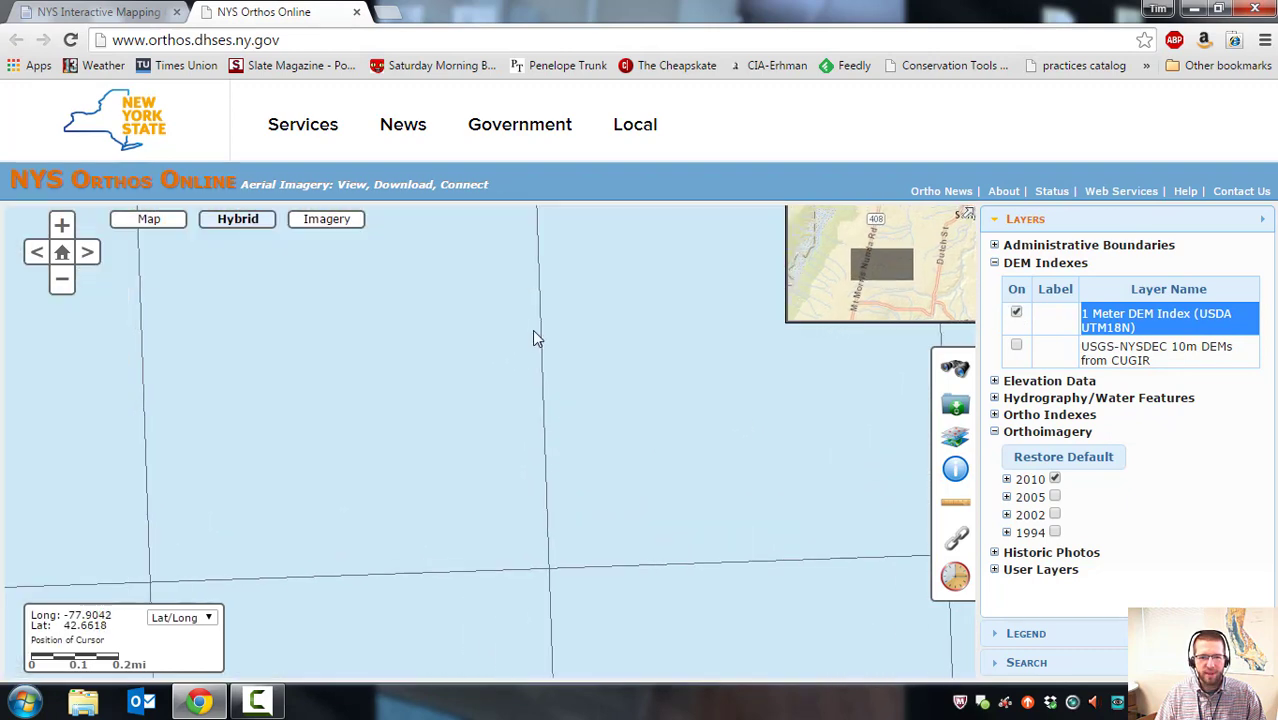
left_click_drag(560, 366, 385, 431)
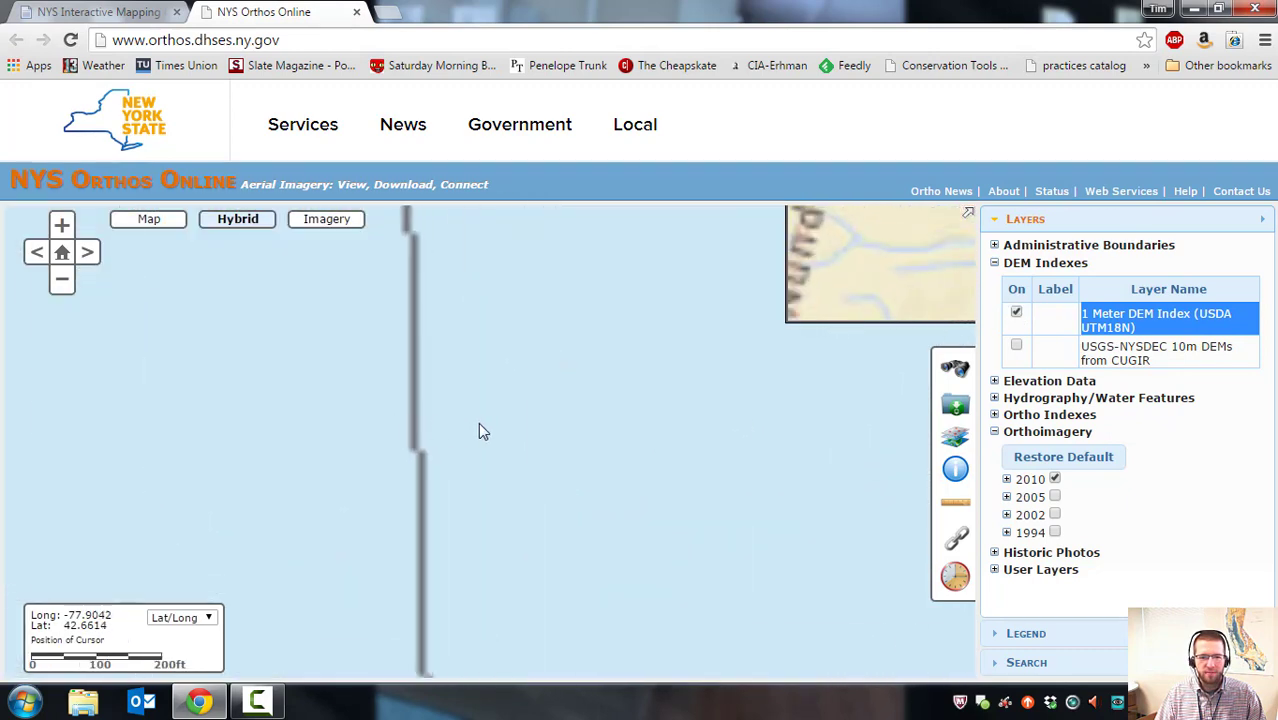
left_click_drag(480, 423, 736, 417)
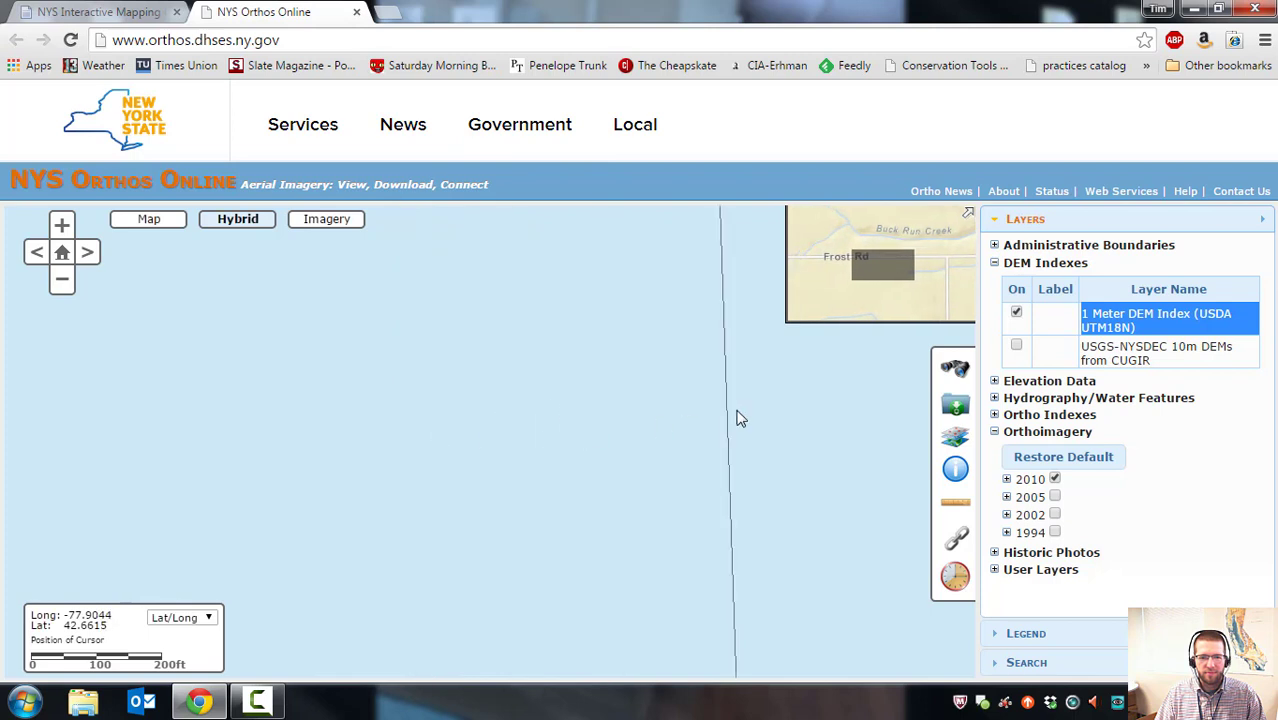
left_click_drag(647, 417, 636, 379)
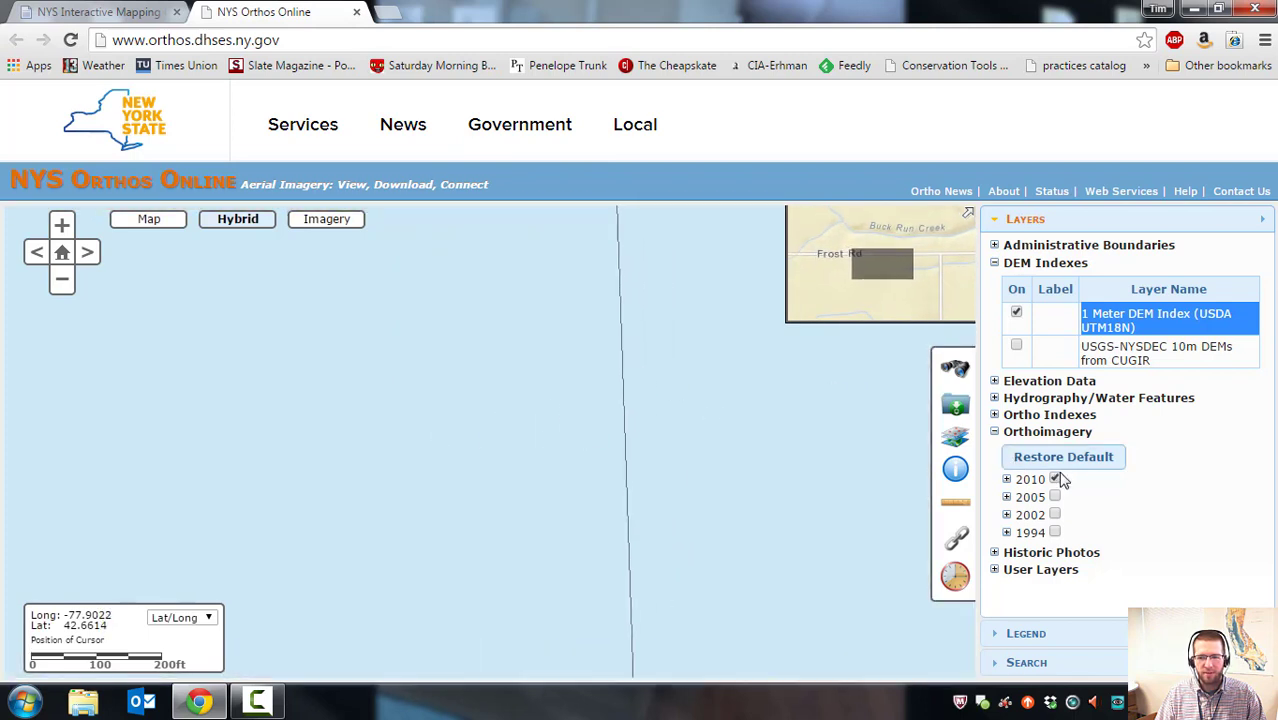
Hide the 1 Meter DEM Index (USDA UTM18N) and examine the 2010 orthoimagery of the fields and farmstead north of Frost Rd.
left_click(1015, 314)
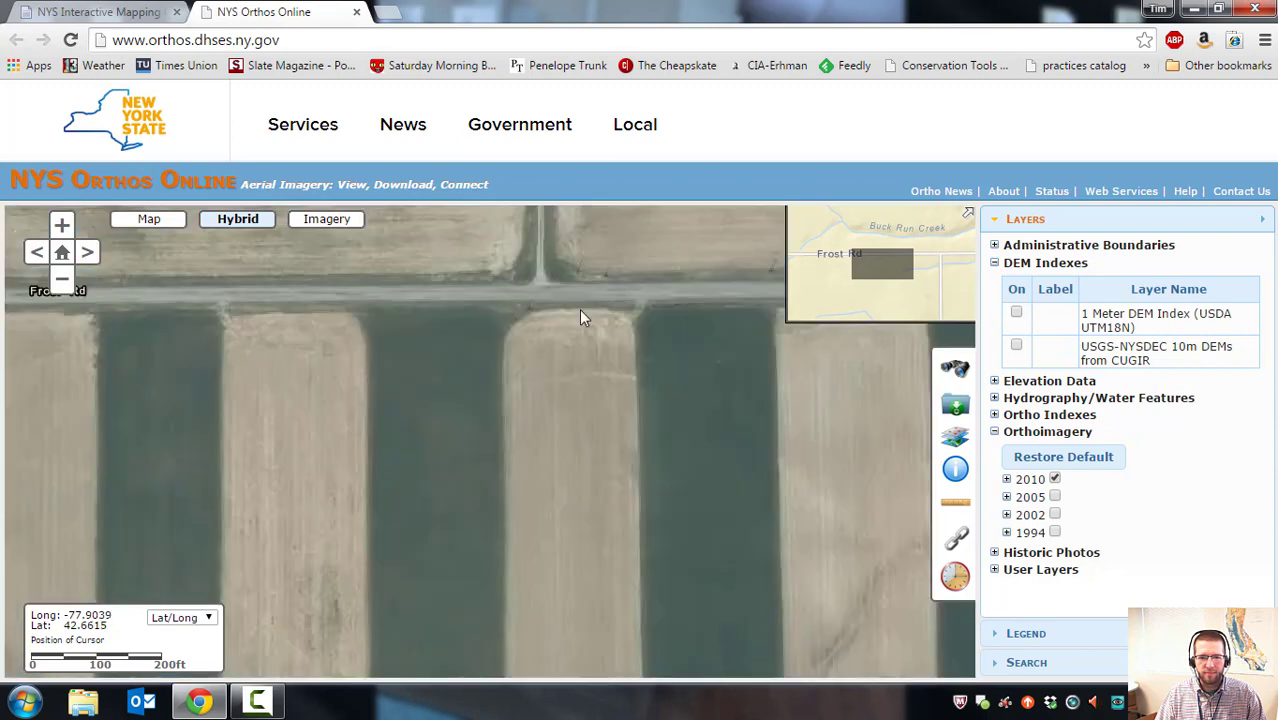
left_click_drag(580, 316, 565, 605)
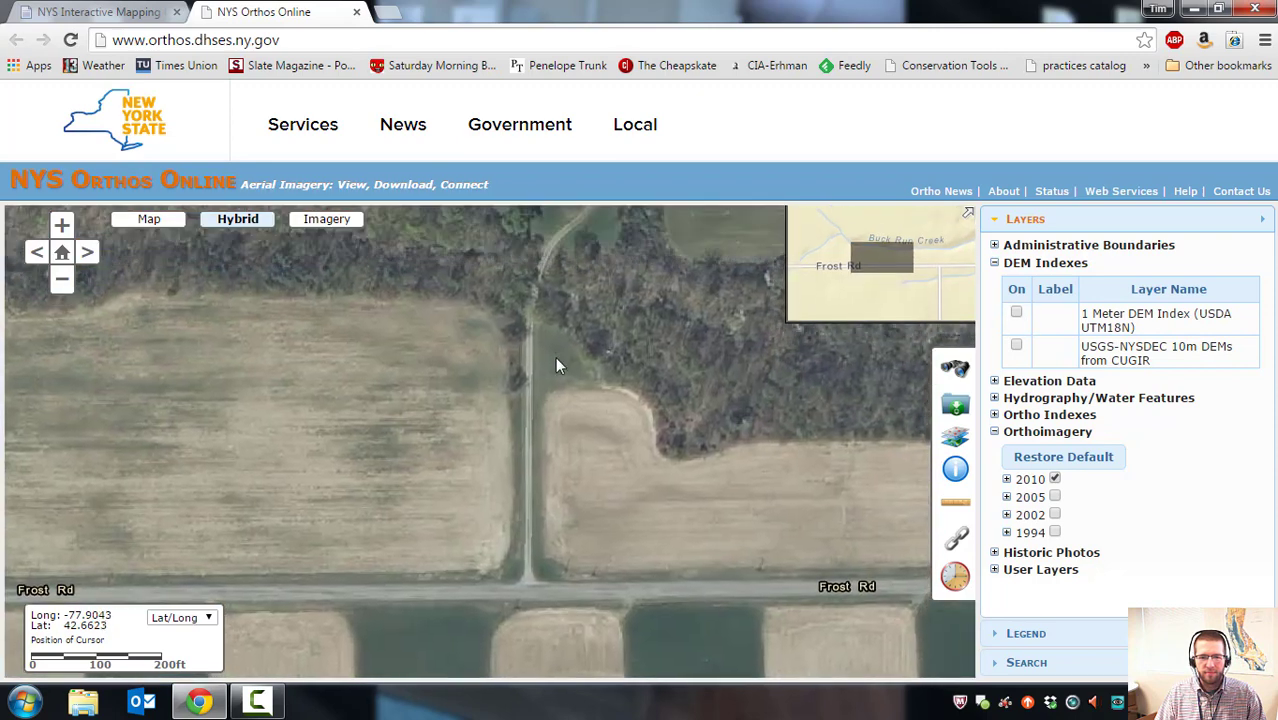
left_click_drag(555, 356, 570, 392)
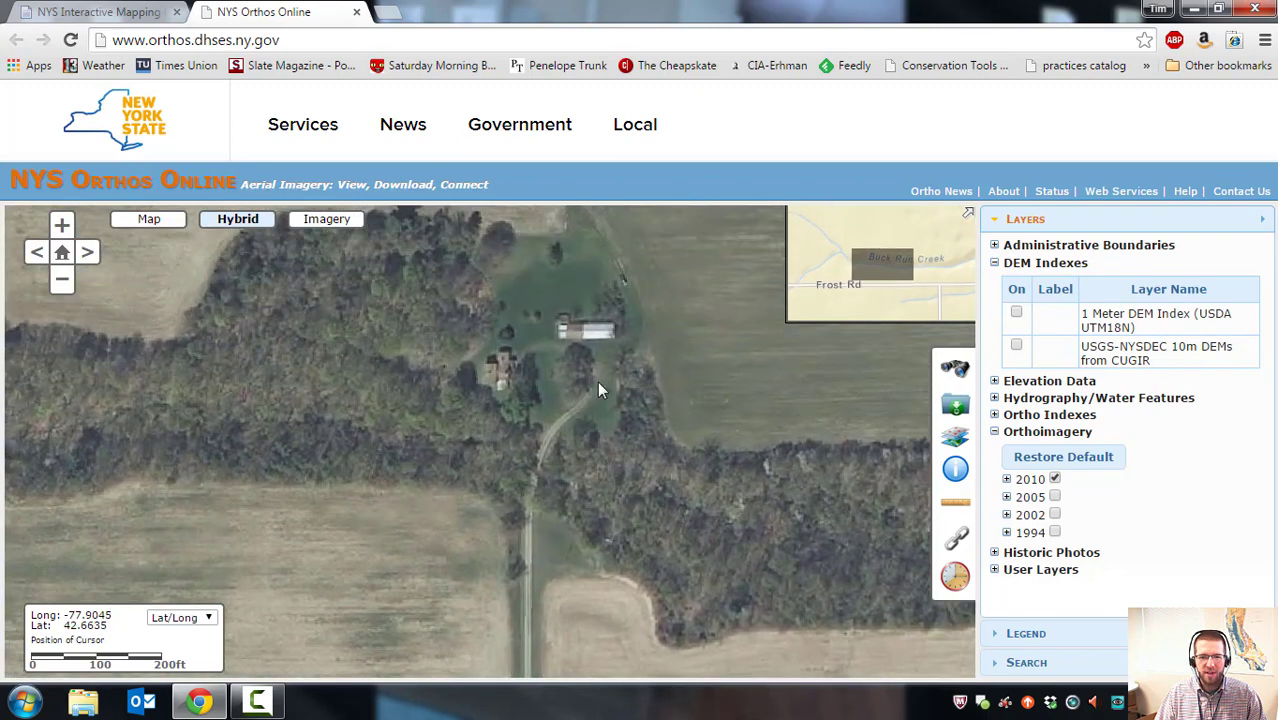
left_click_drag(602, 494, 605, 462)
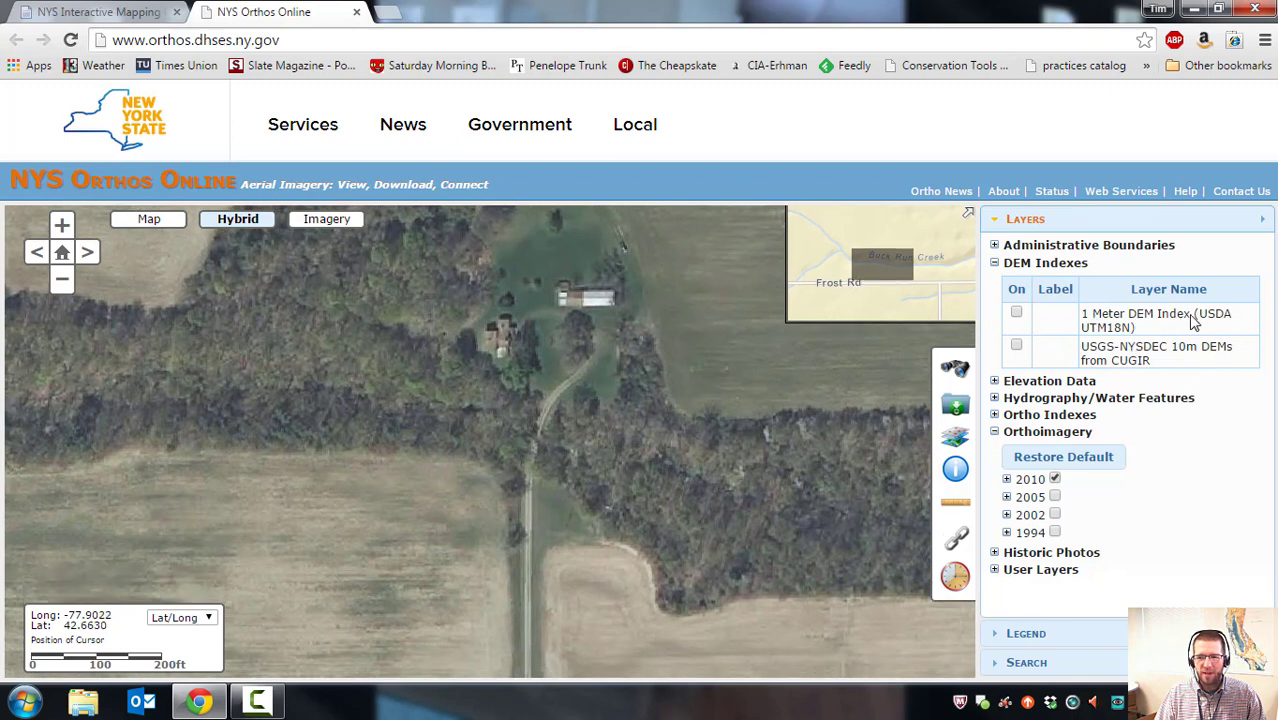
Turn on the 1 Meter DEM Index (USDA UTM18N) and request the available downloads for the current view.
left_click(1017, 314)
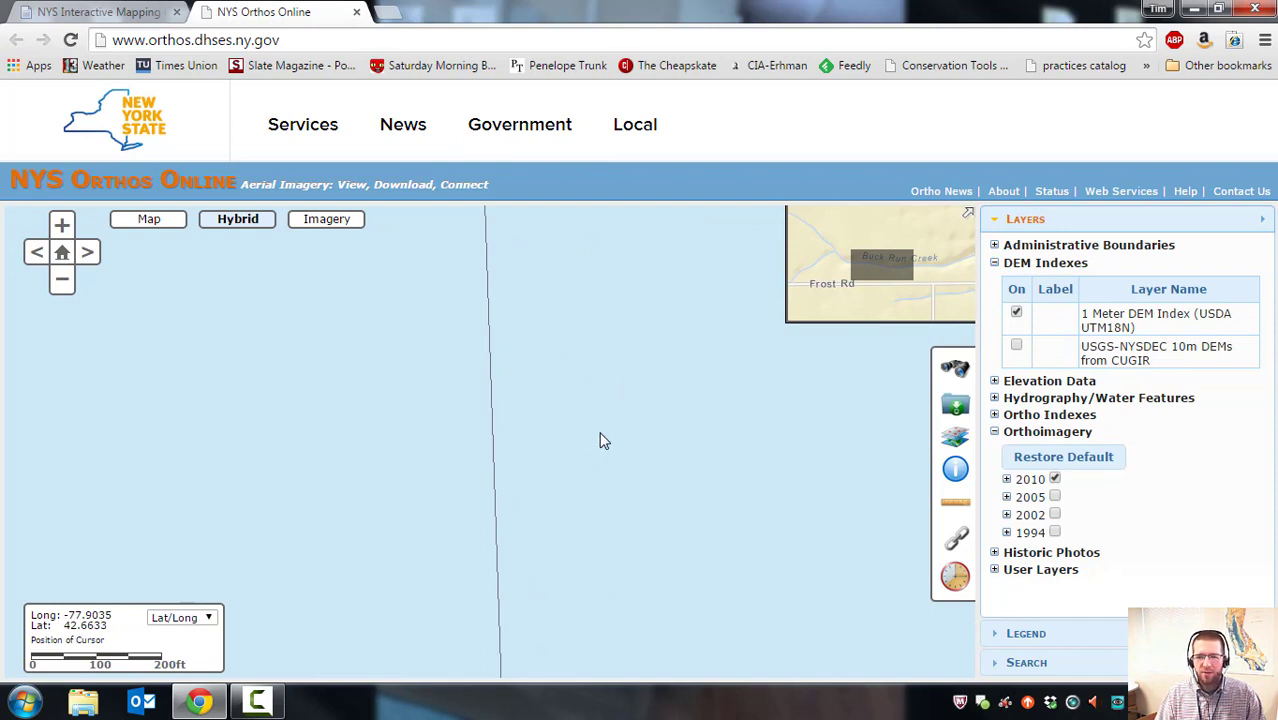
left_click(953, 408)
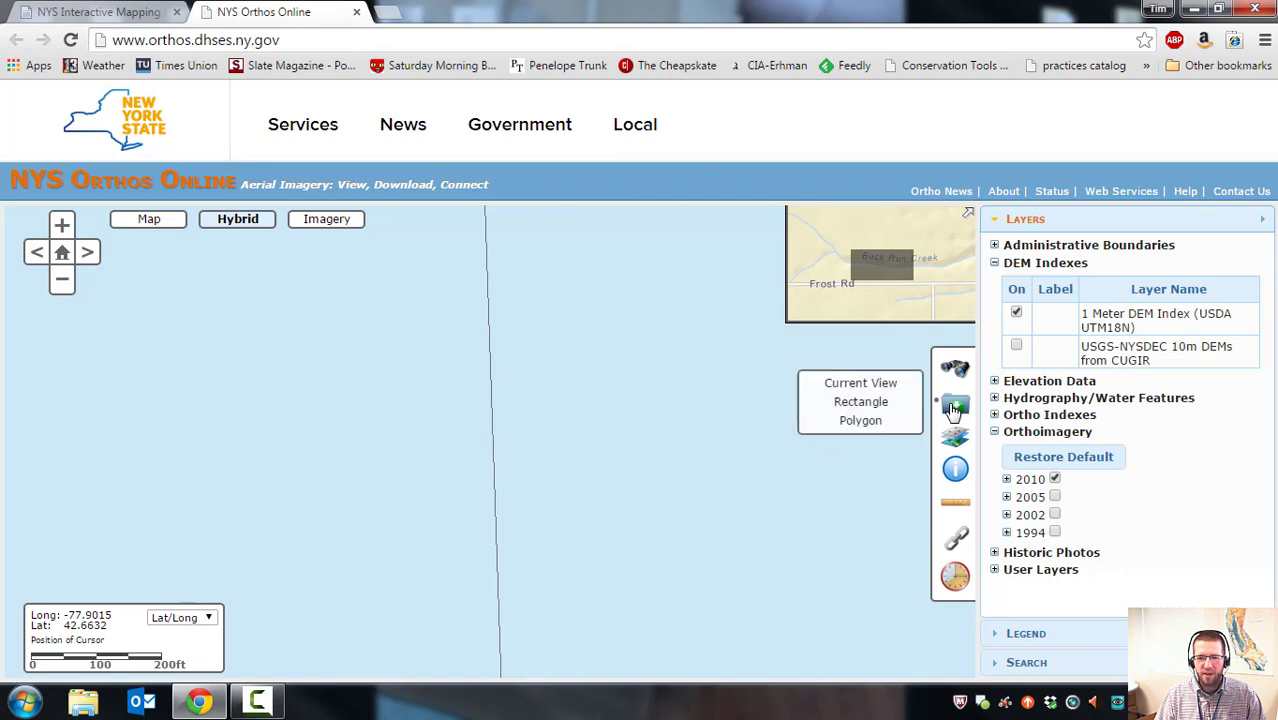
left_click(860, 385)
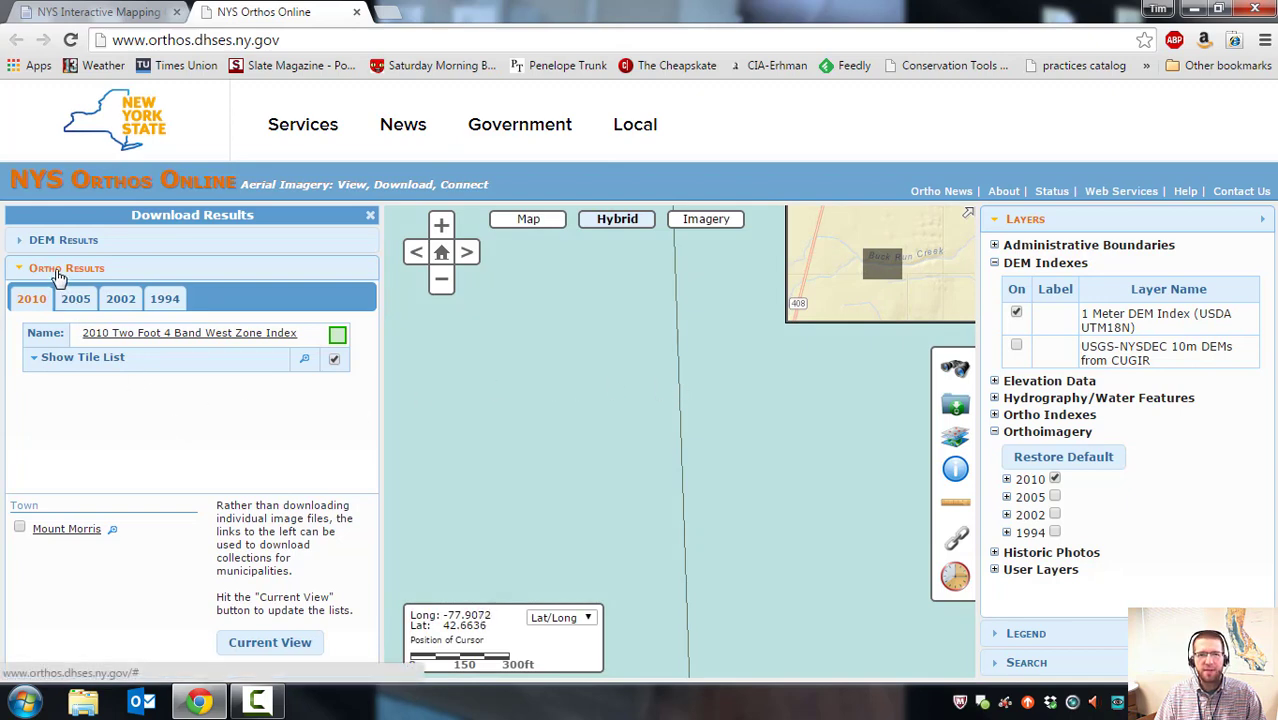
Check the 2010 ortho results' tile list, and show the tile list of the 1 Meter DEM Index (USDA UTM18N) results.
left_click(79, 367)
left_click(79, 367)
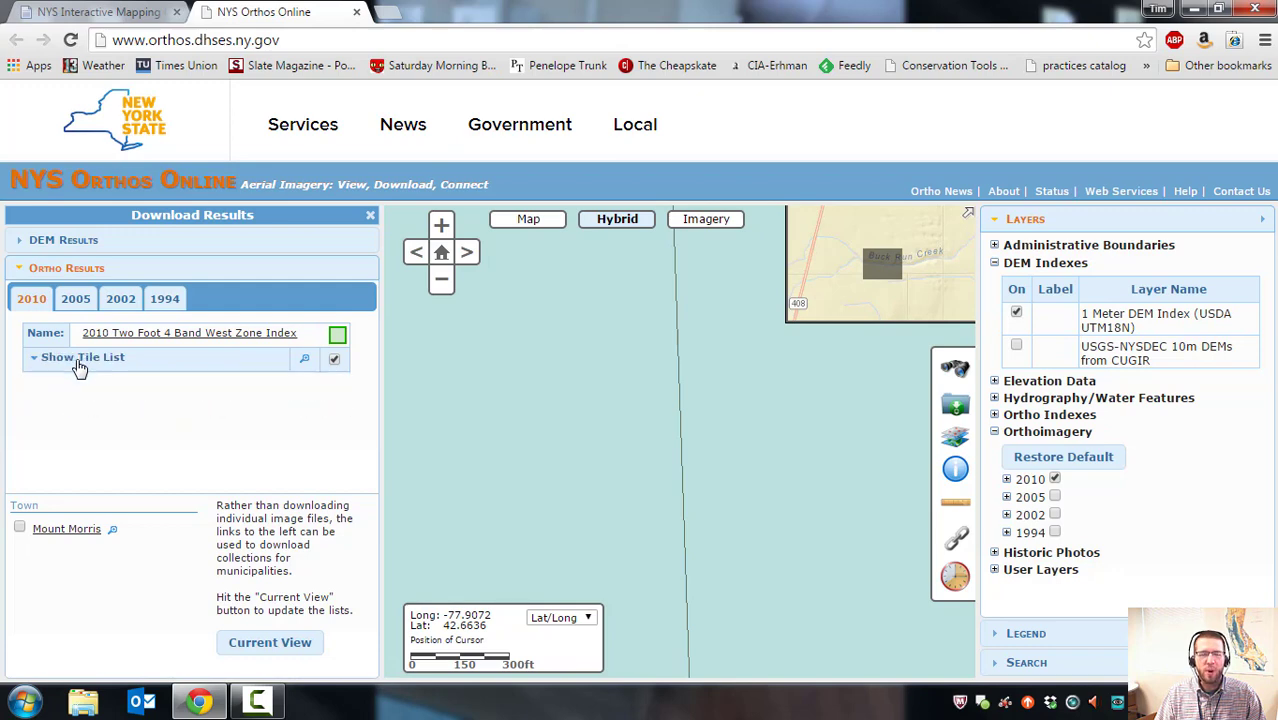
left_click(50, 243)
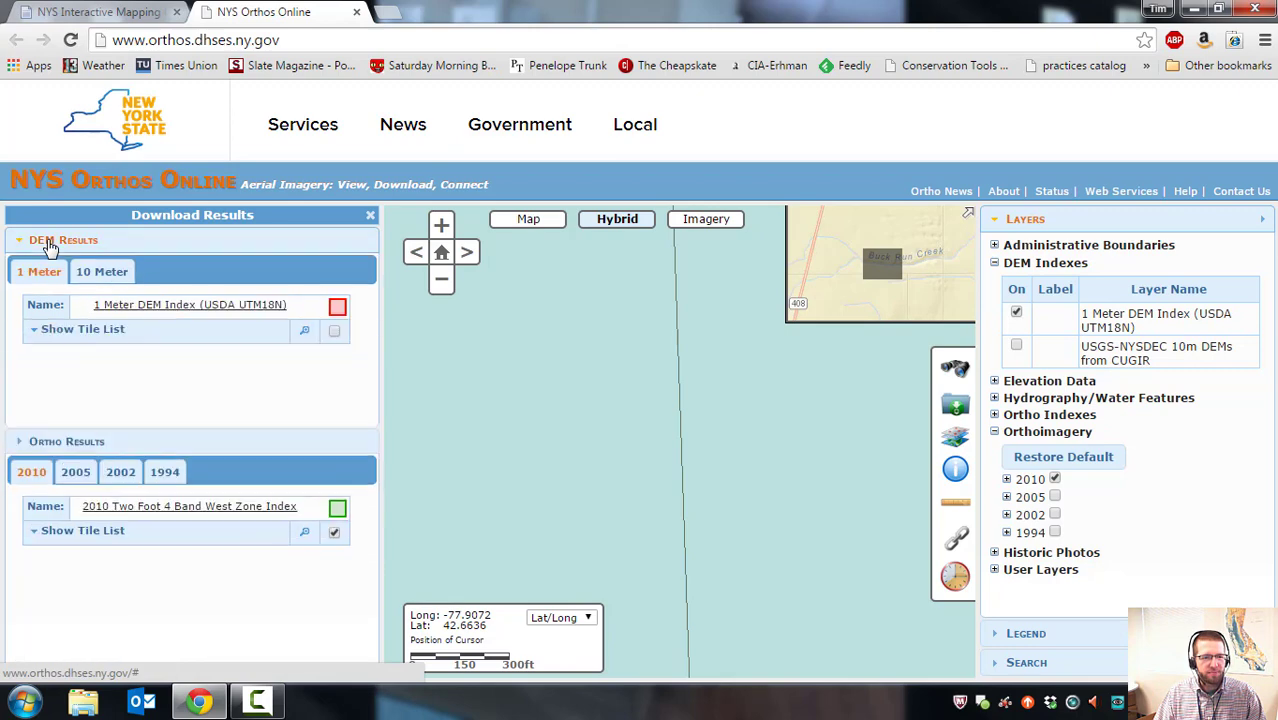
left_click(72, 334)
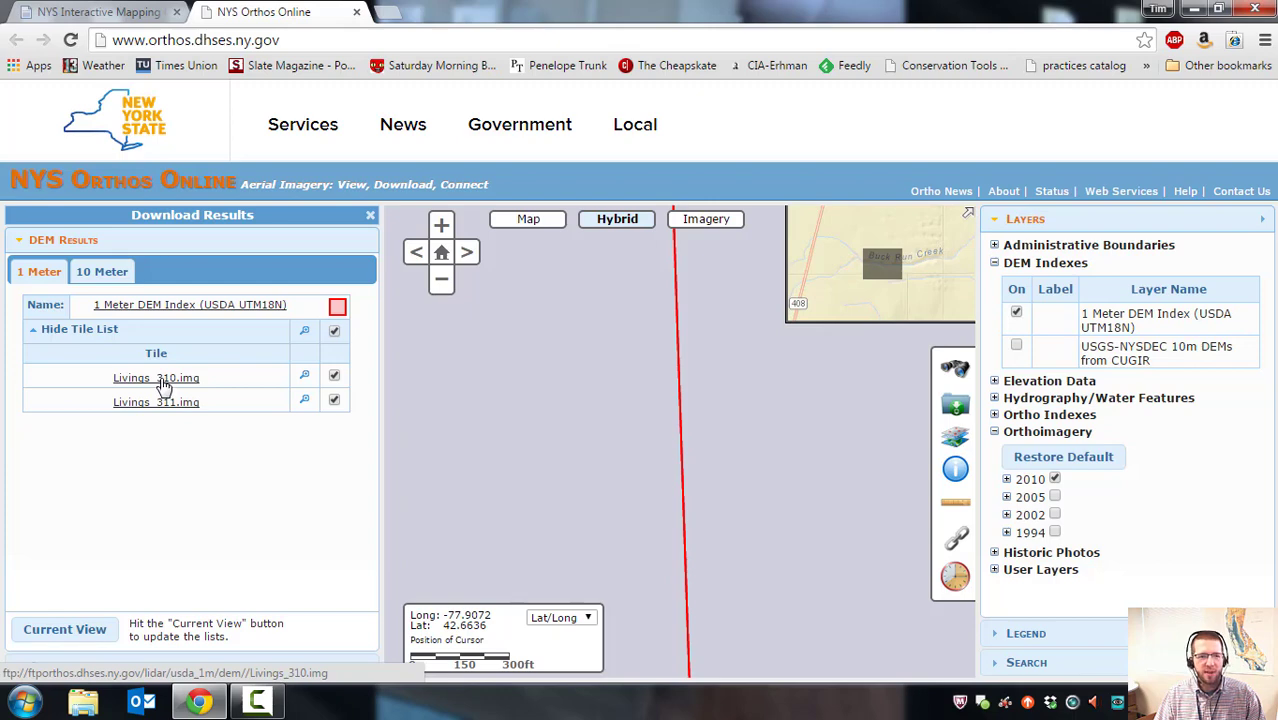
Save the Livings_310.img DEM tile to the cortland folder on the C: drive.
right_click(158, 385)
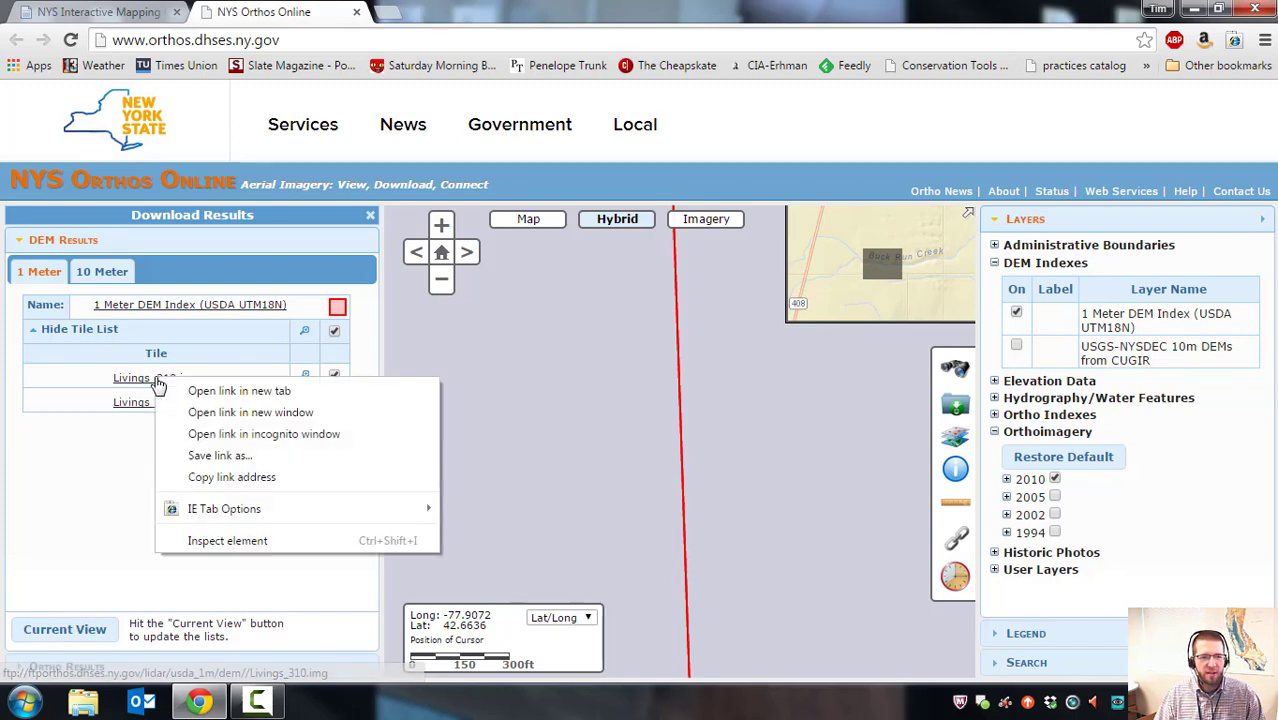
left_click(215, 457)
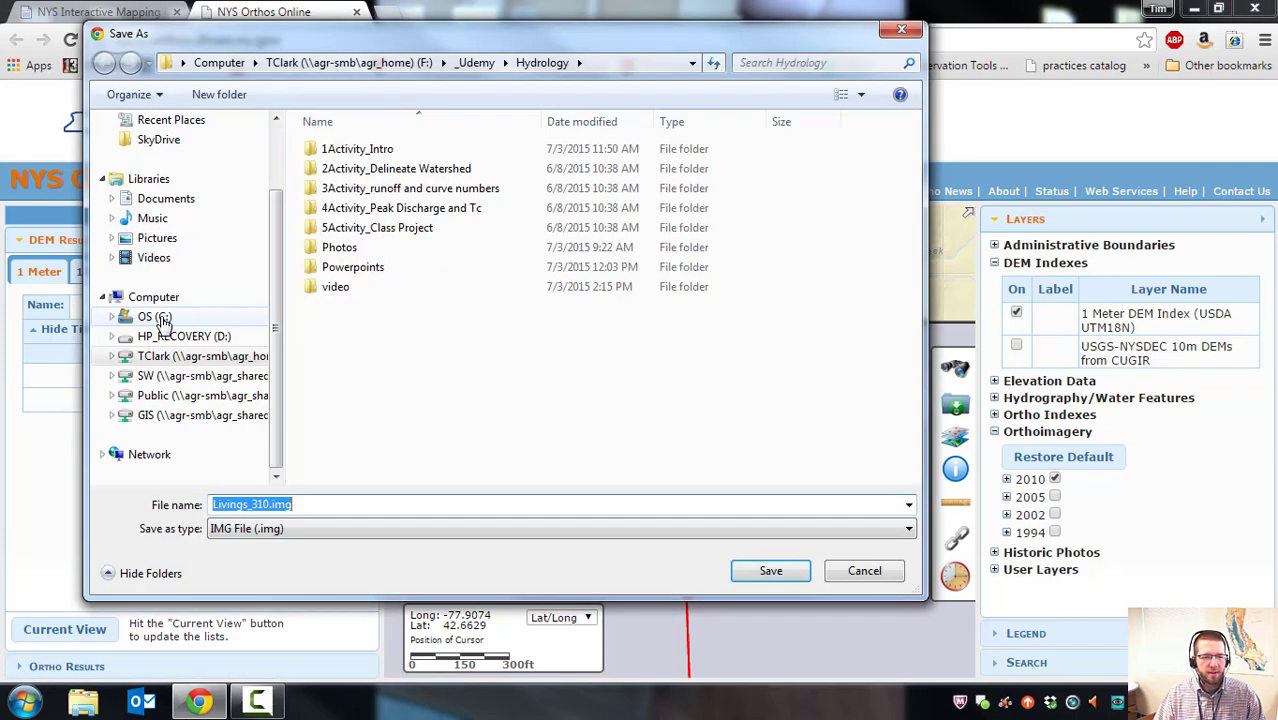
left_click(158, 318)
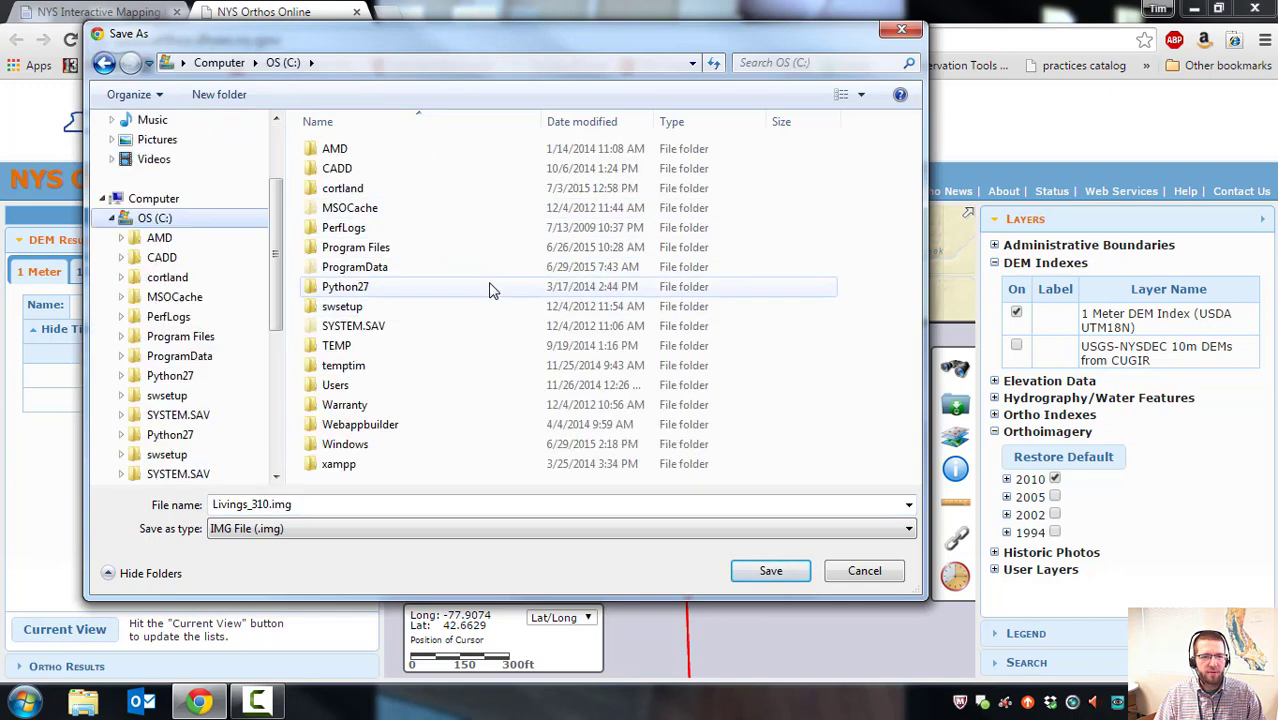
left_click(436, 316)
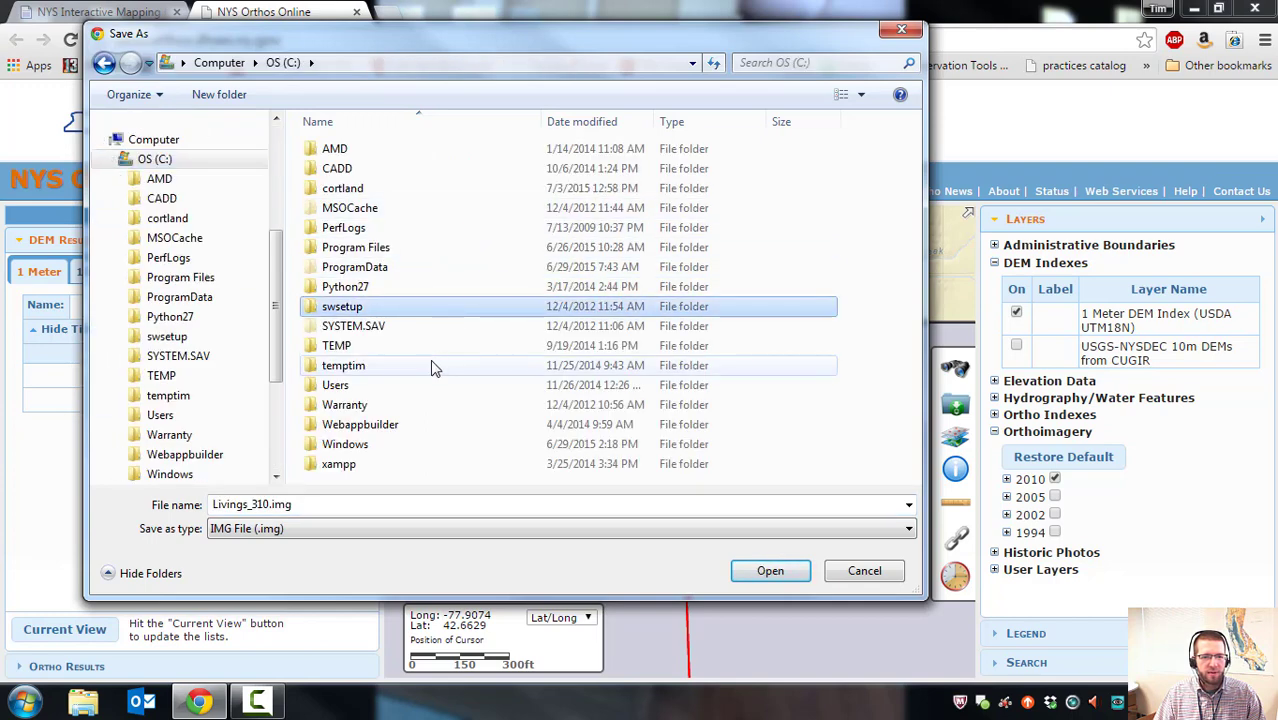
double_click(343, 190)
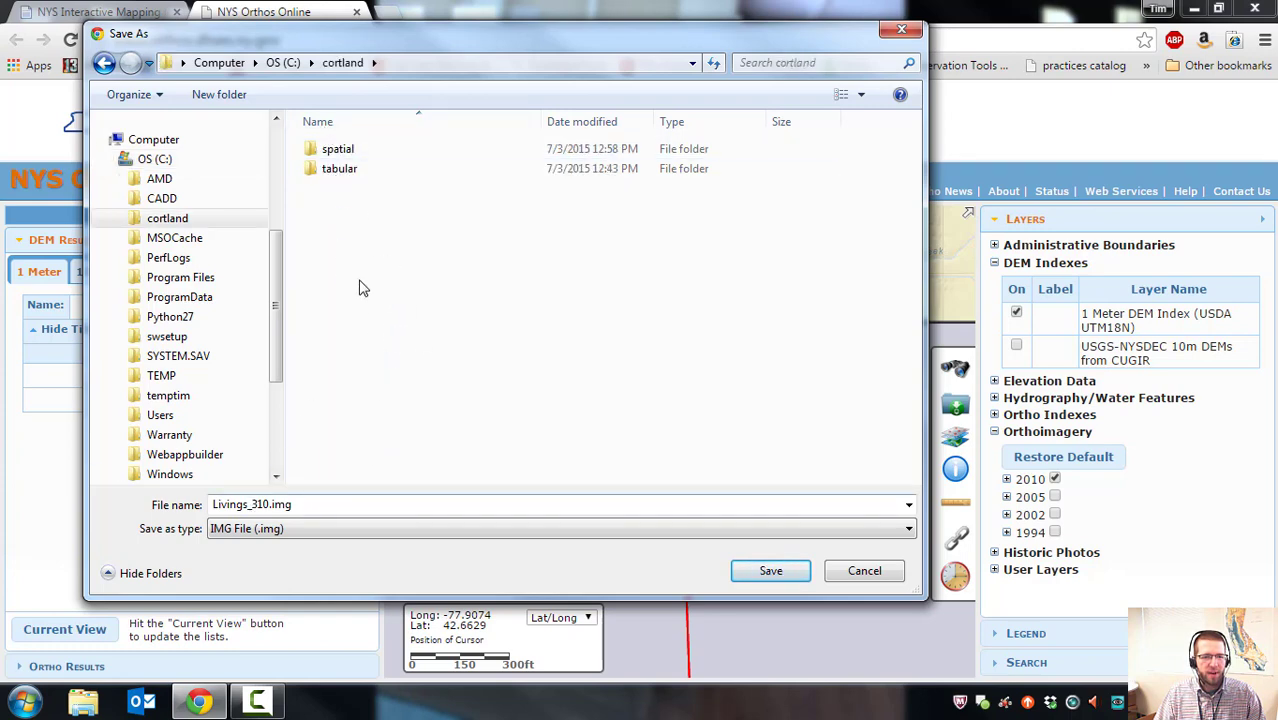
left_click(777, 570)
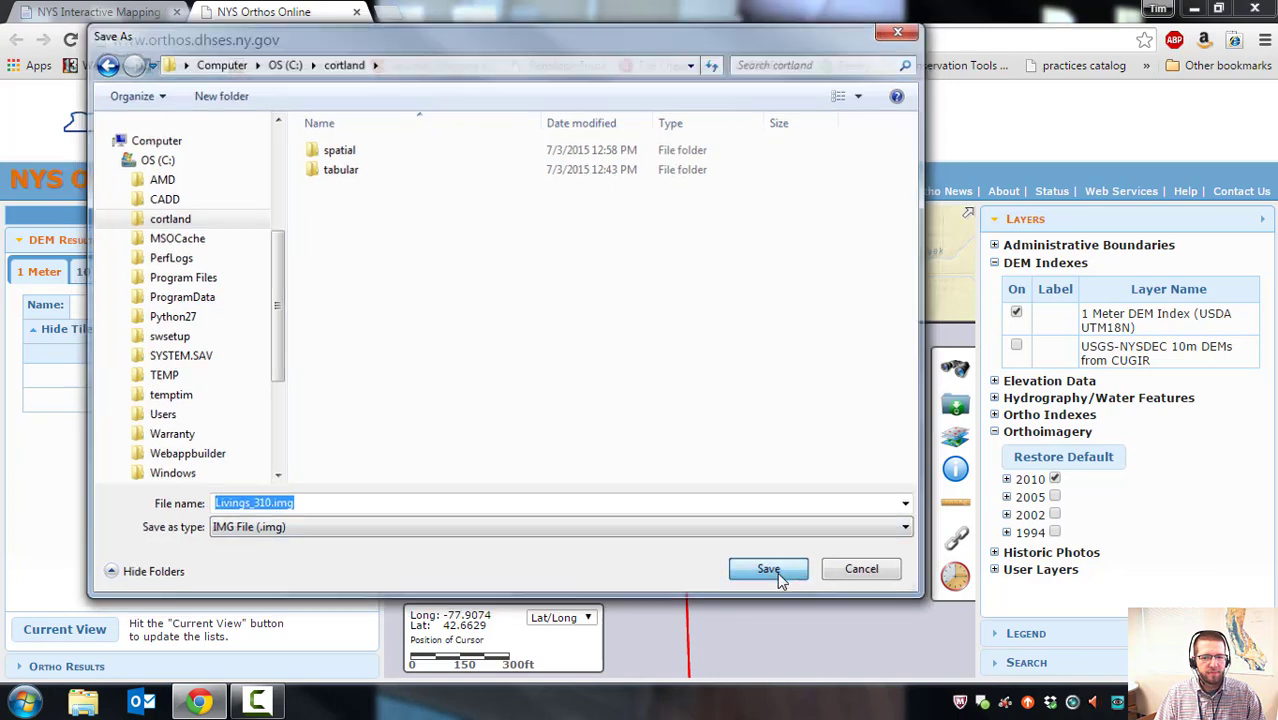
Save the Livings_311.img DEM tile to the cortland folder on the C: drive.
right_click(176, 402)
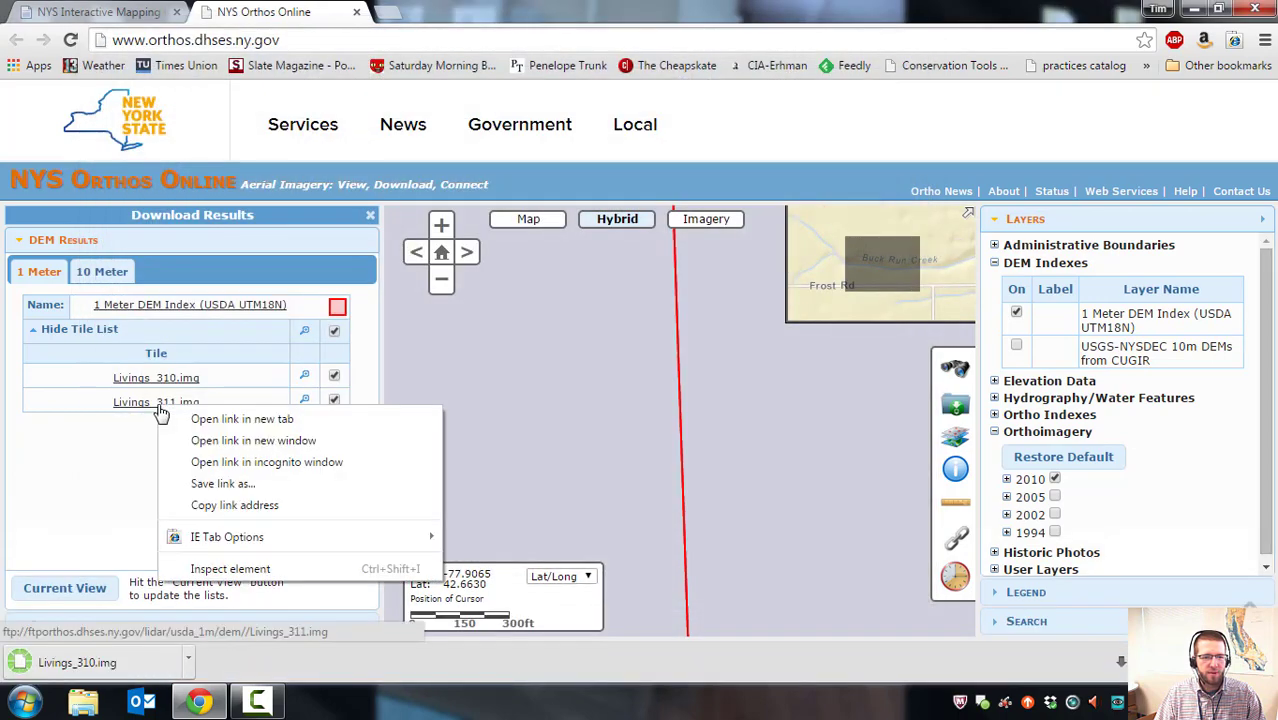
left_click(305, 474)
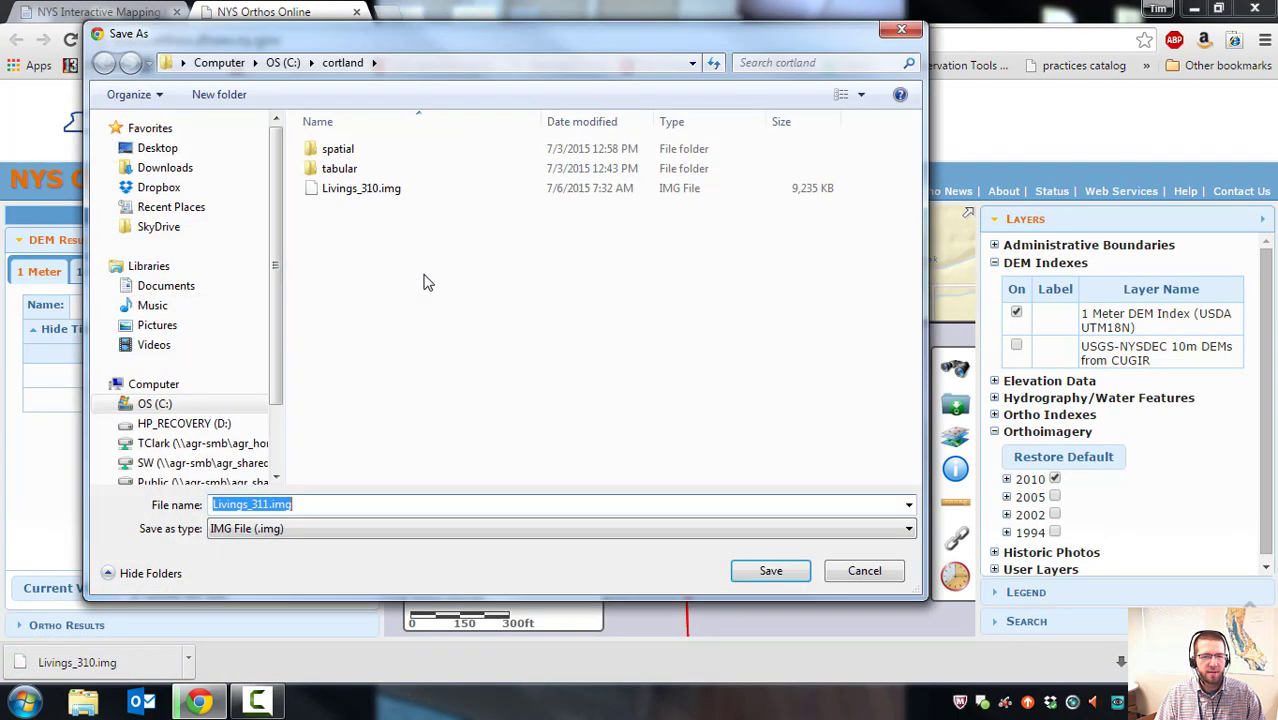
left_click(788, 575)
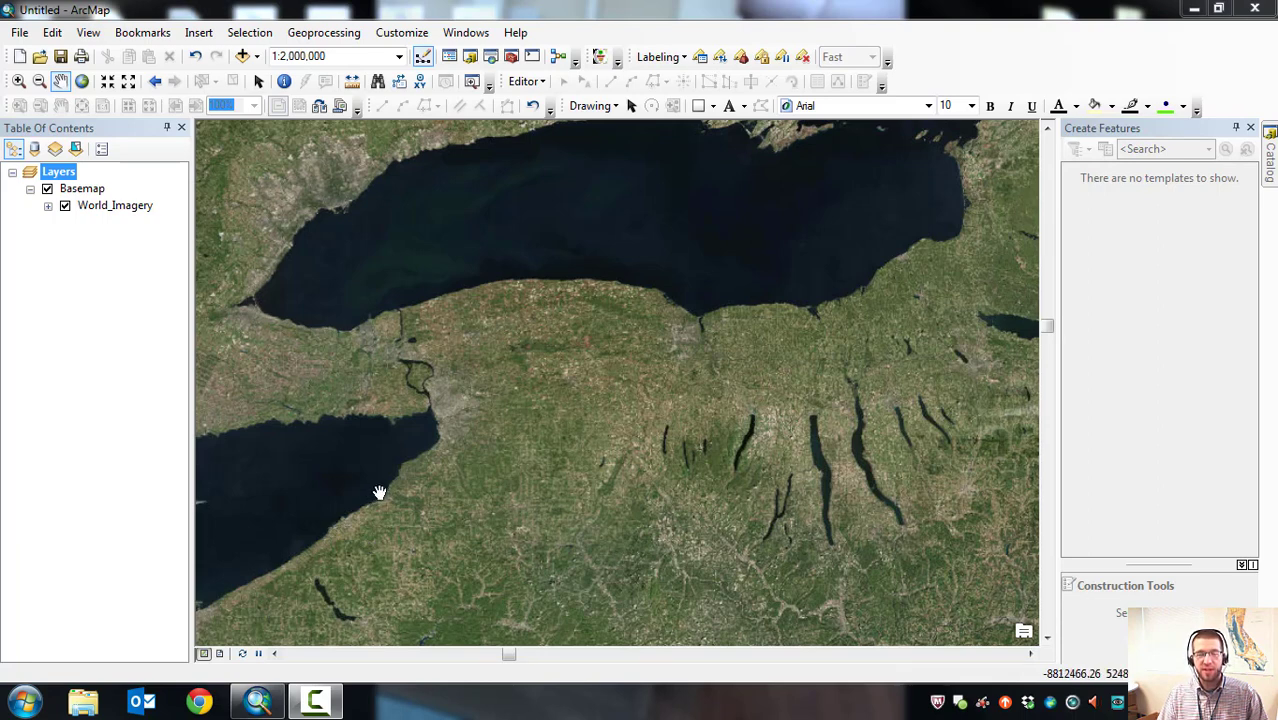
Switch to ArcMap and check the ArcGIS license type and whether the Spatial Analyst extension is enabled.
left_click(516, 35)
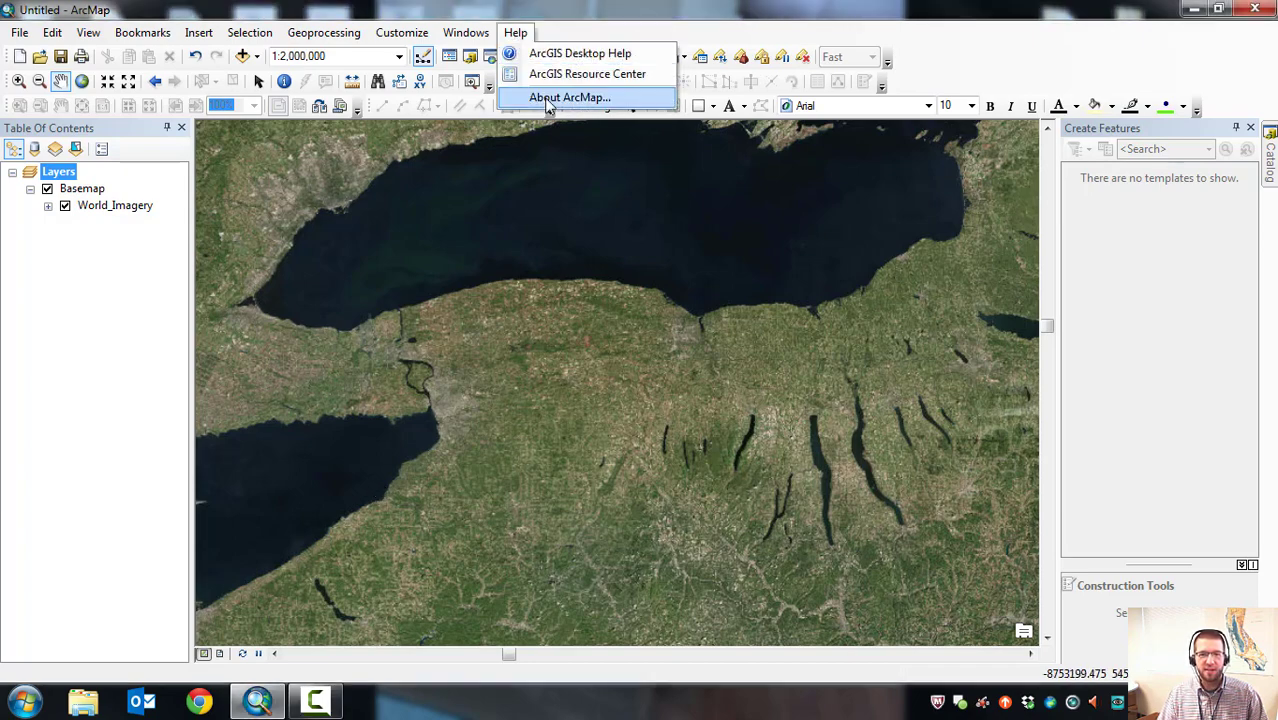
left_click(548, 98)
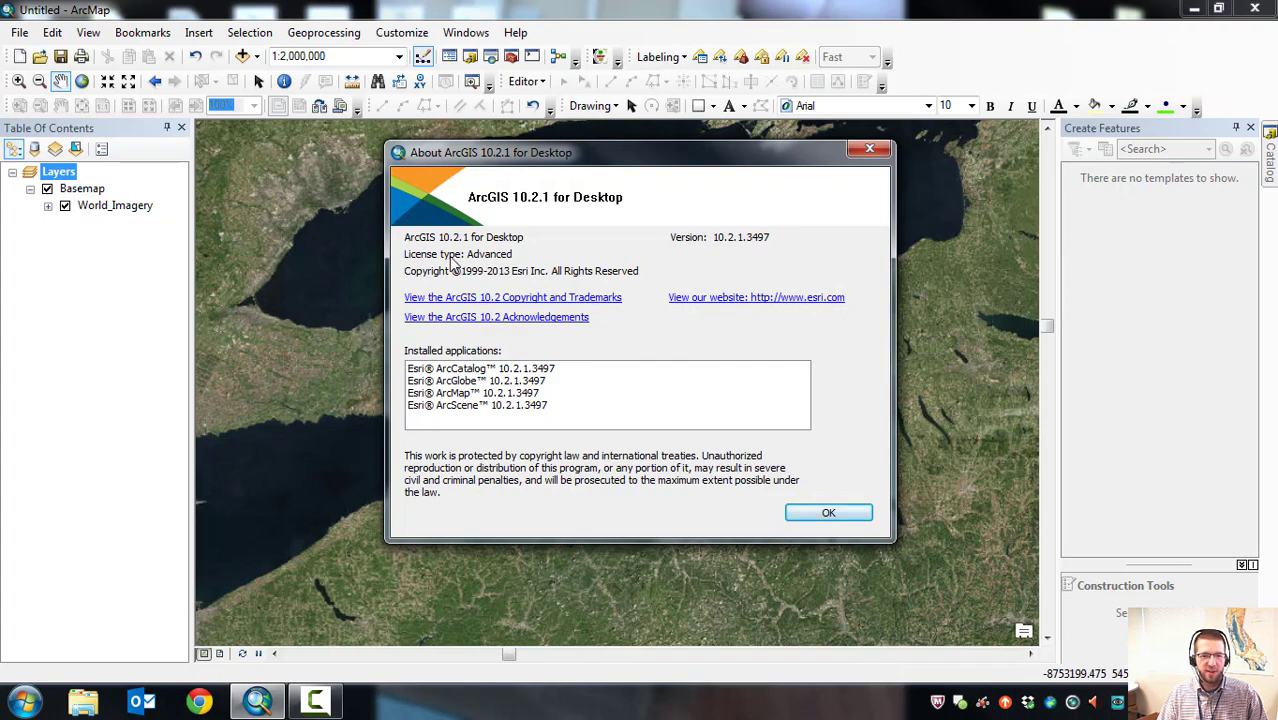
left_click(828, 513)
left_click(405, 36)
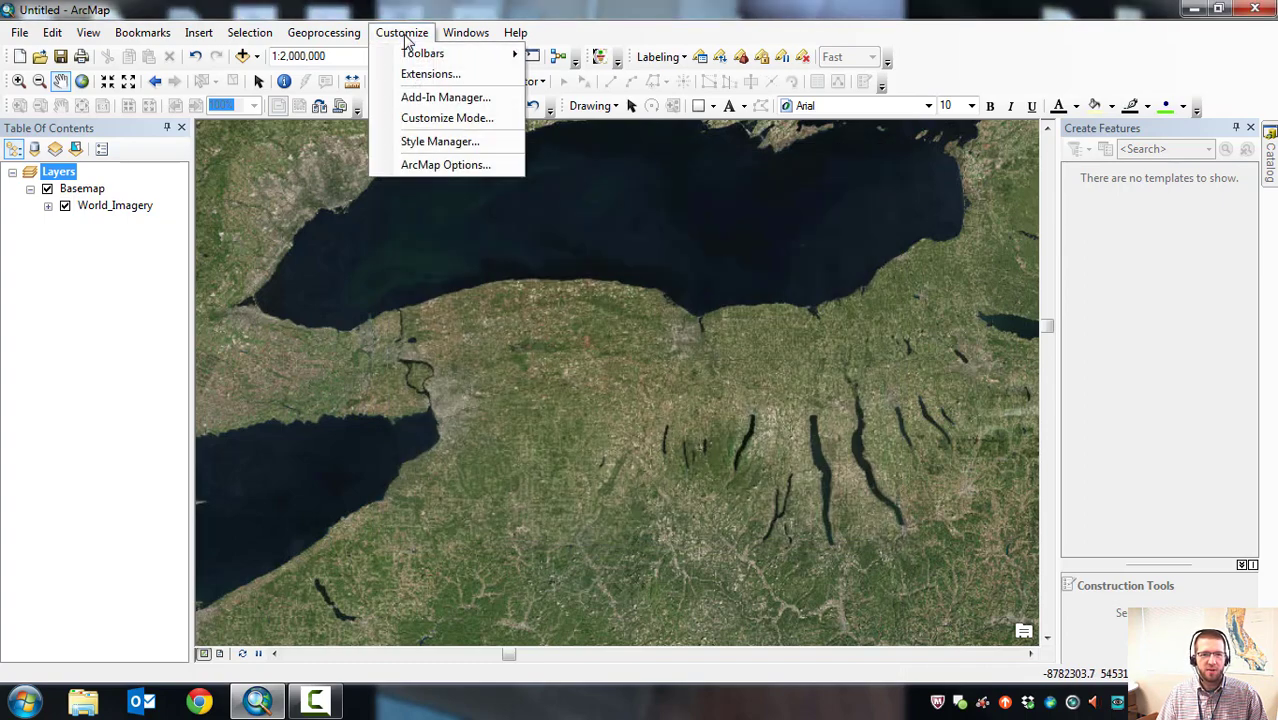
left_click(425, 72)
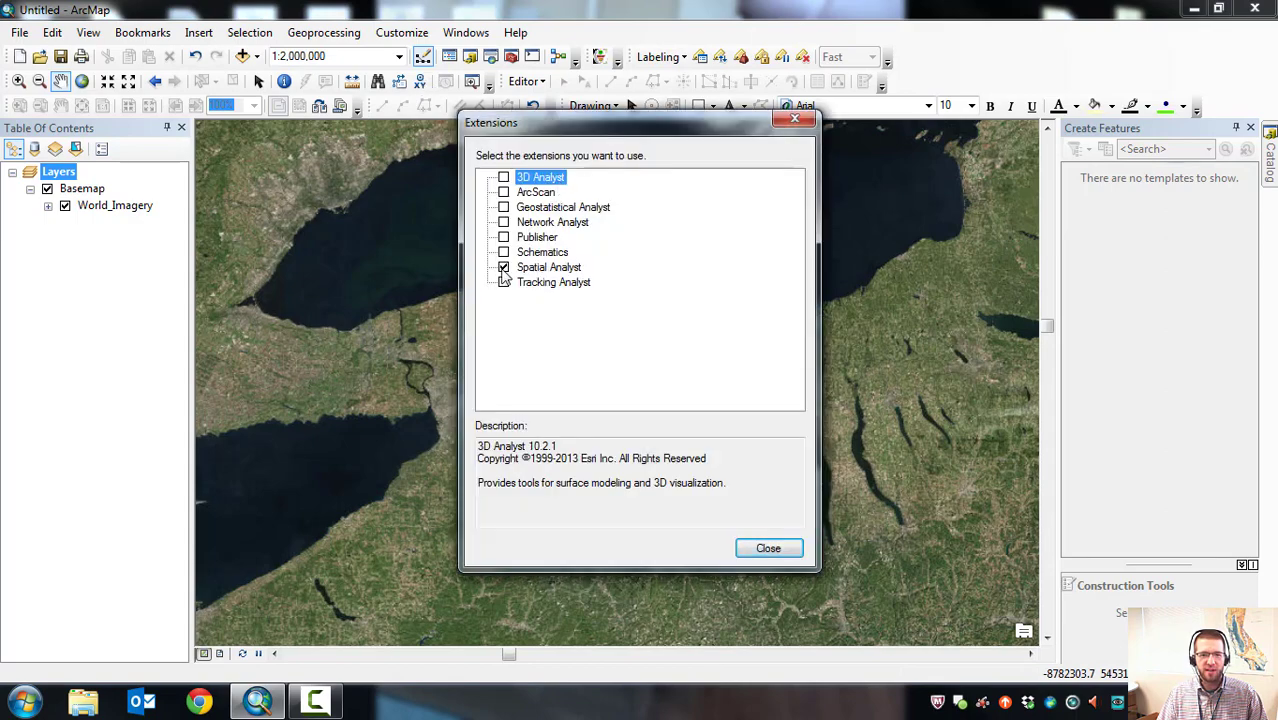
left_click(776, 548)
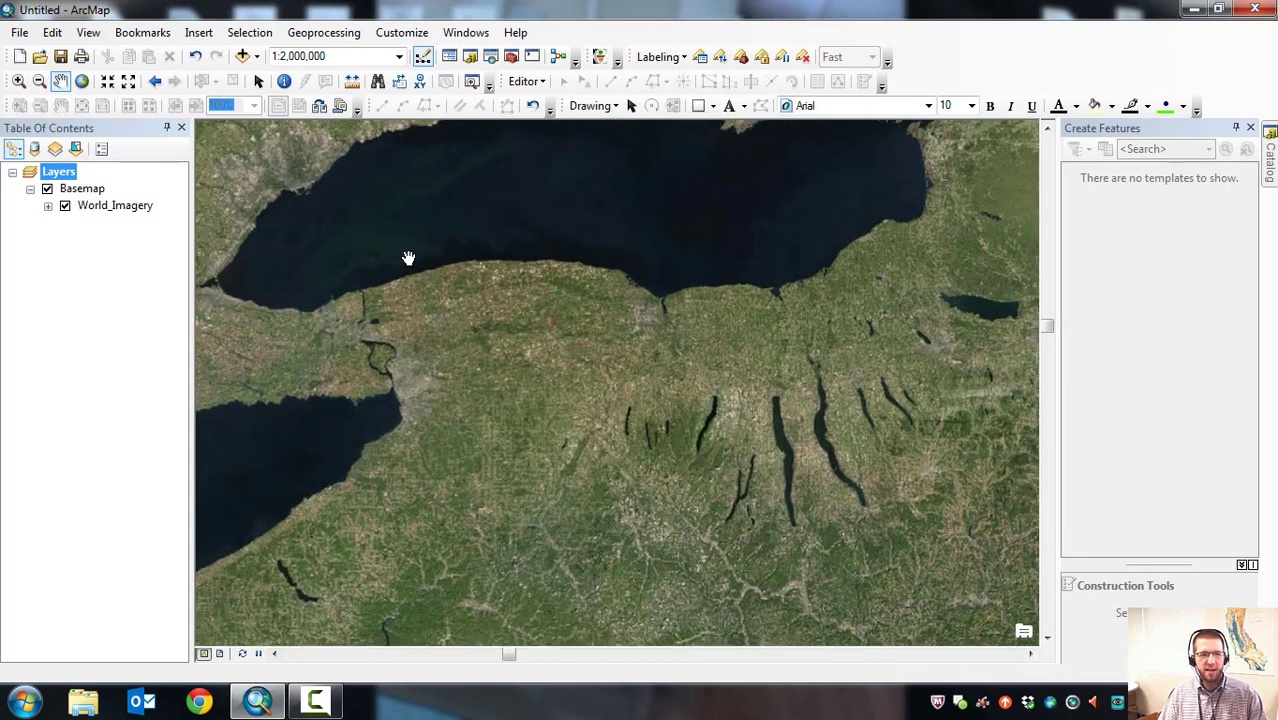
Add Livings_310.img from the C:\cortland folder to the map without building pyramids, and dismiss the coordinate system warning.
mouse_move(1271, 175)
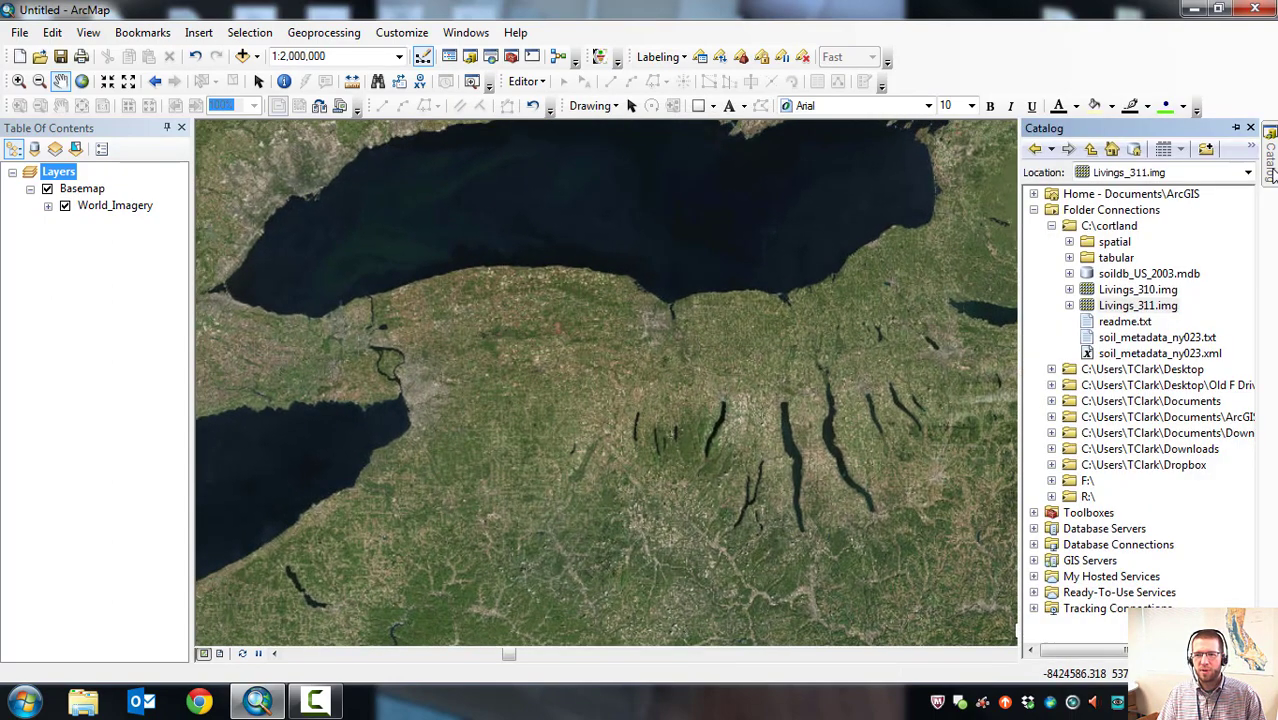
left_click(1138, 306)
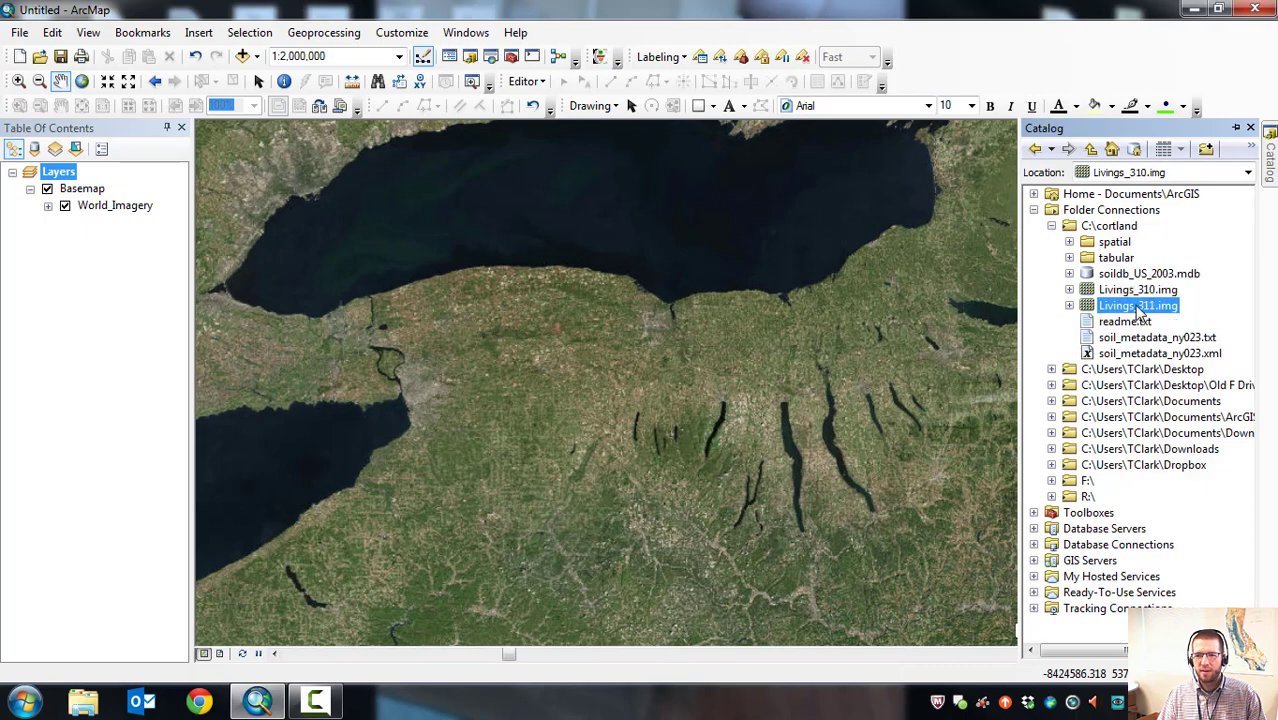
left_click(1138, 290)
left_click_drag(1124, 290, 612, 398)
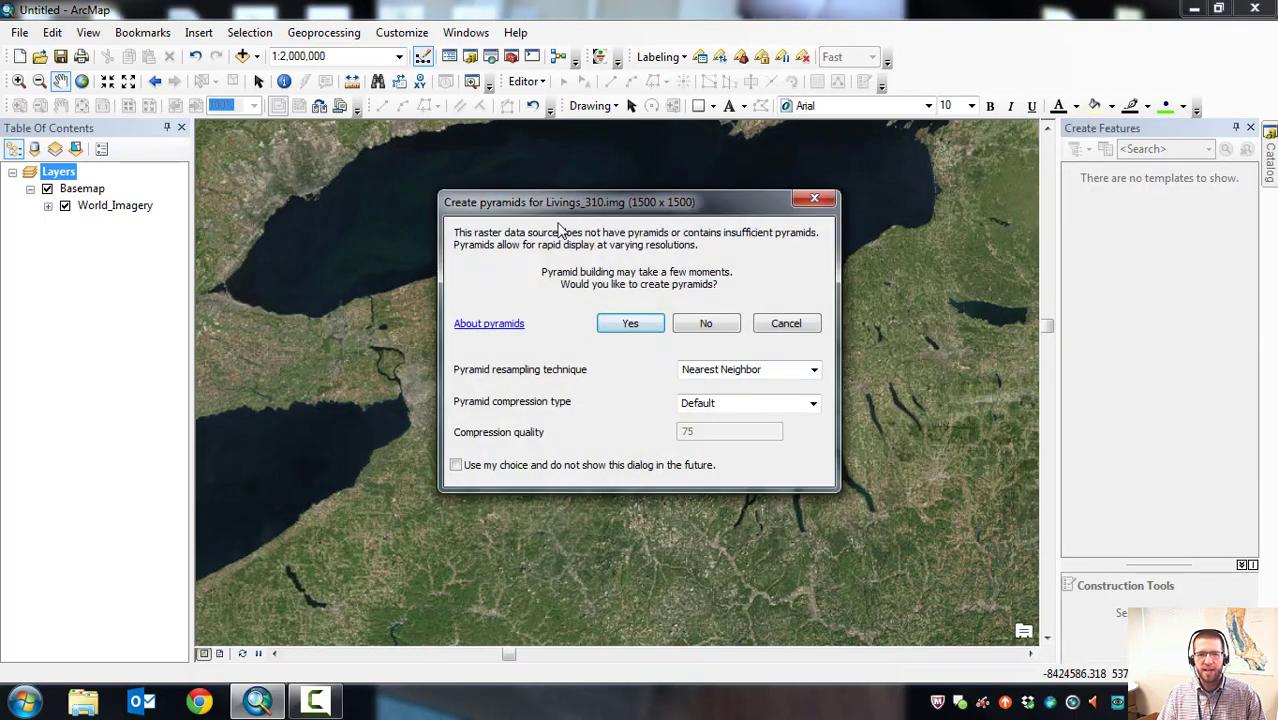
left_click_drag(563, 205, 550, 223)
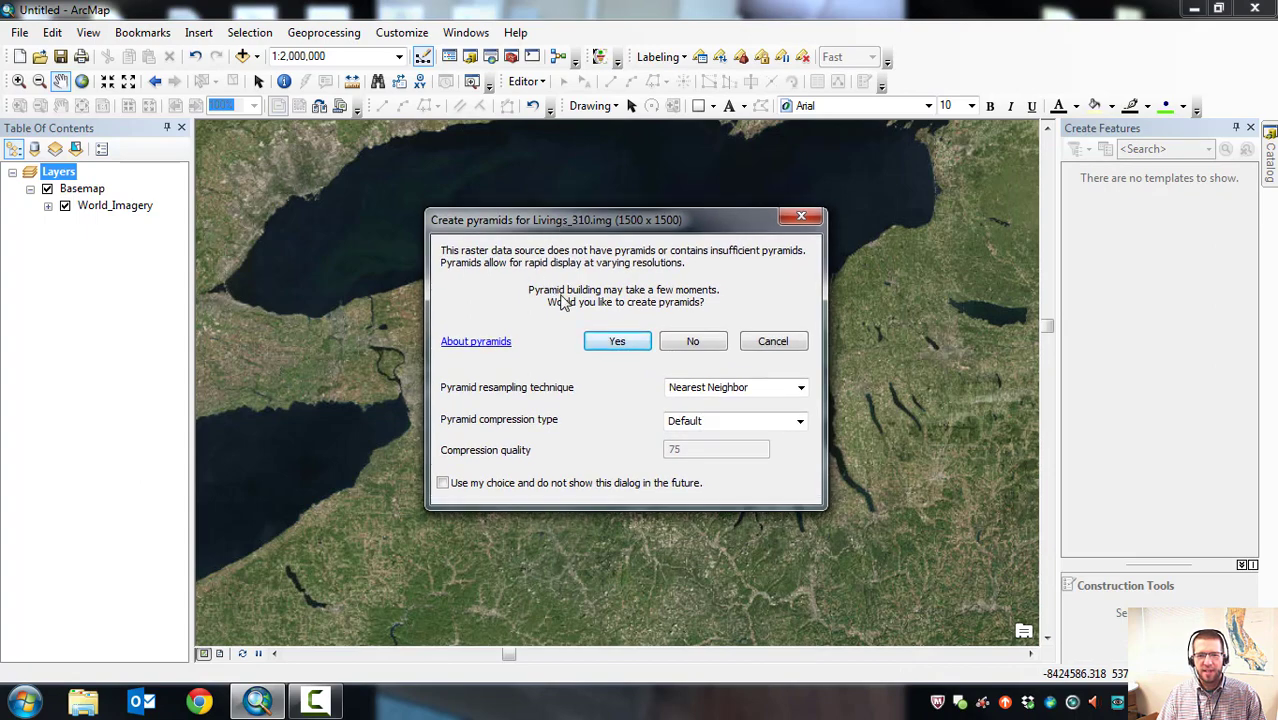
left_click(693, 343)
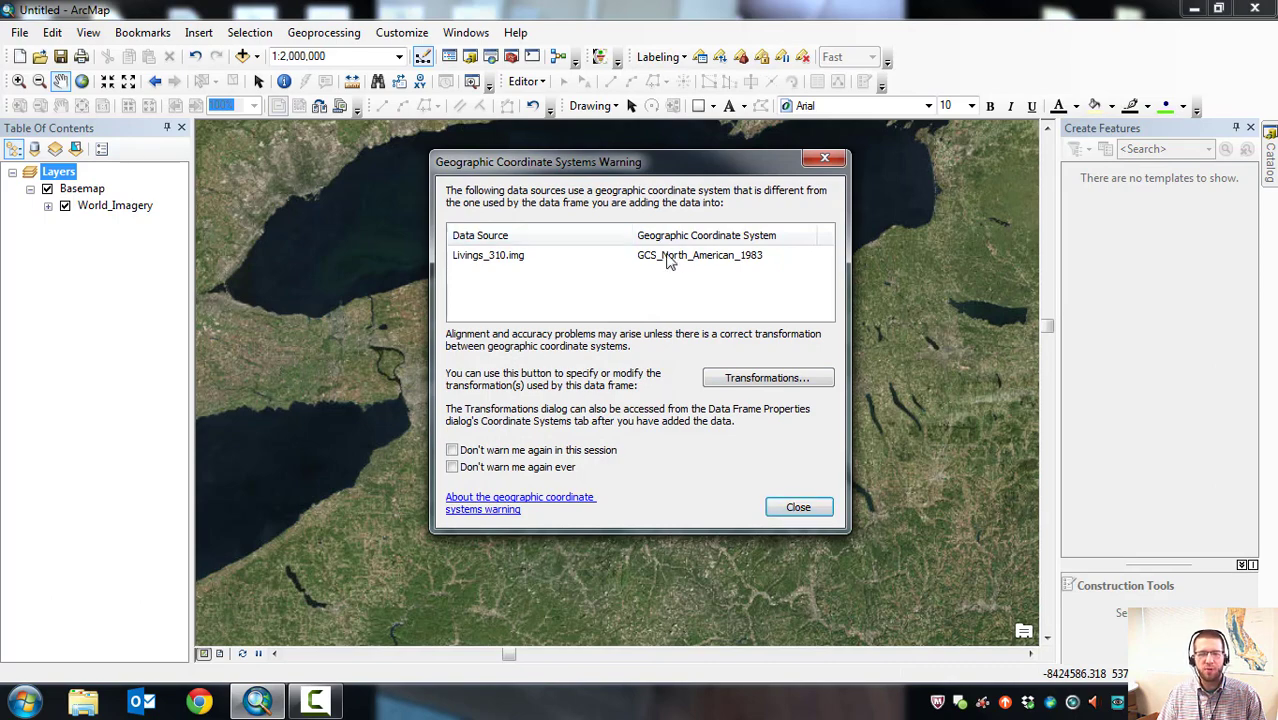
left_click(797, 509)
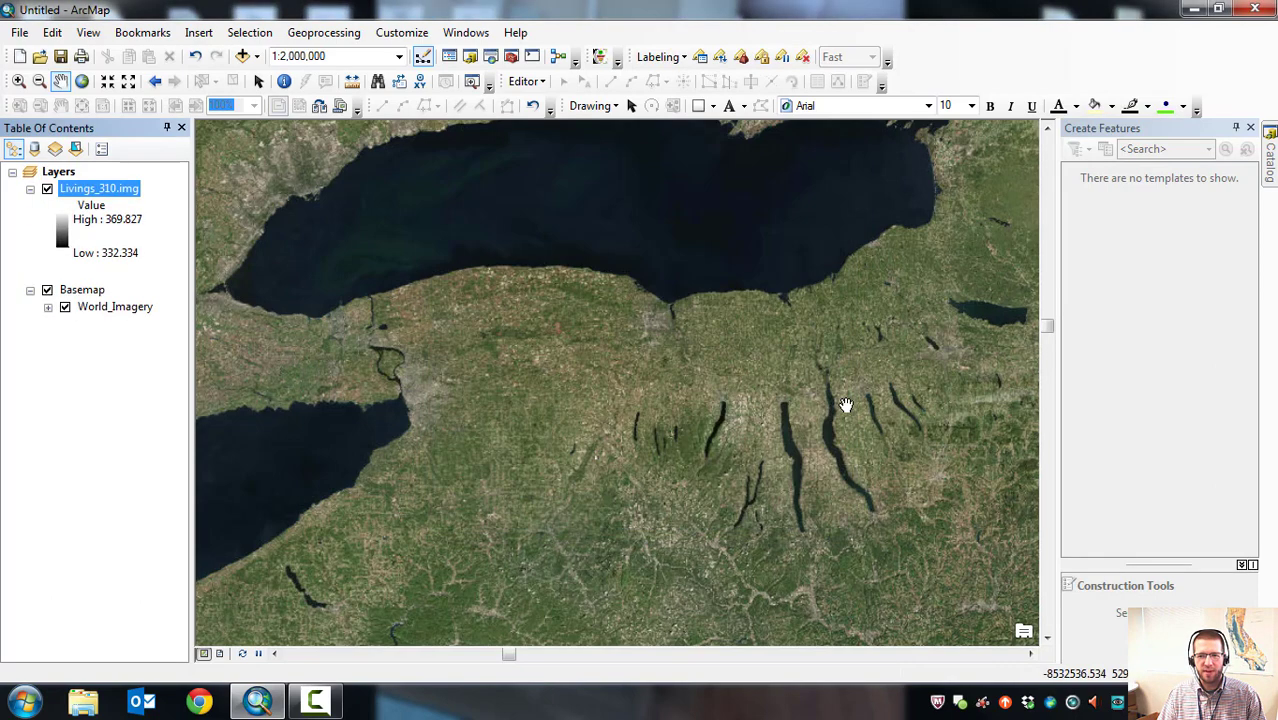
Add Livings_311.img from the C:\cortland folder without building pyramids, keeping the default coordinate transformation.
left_click(1268, 165)
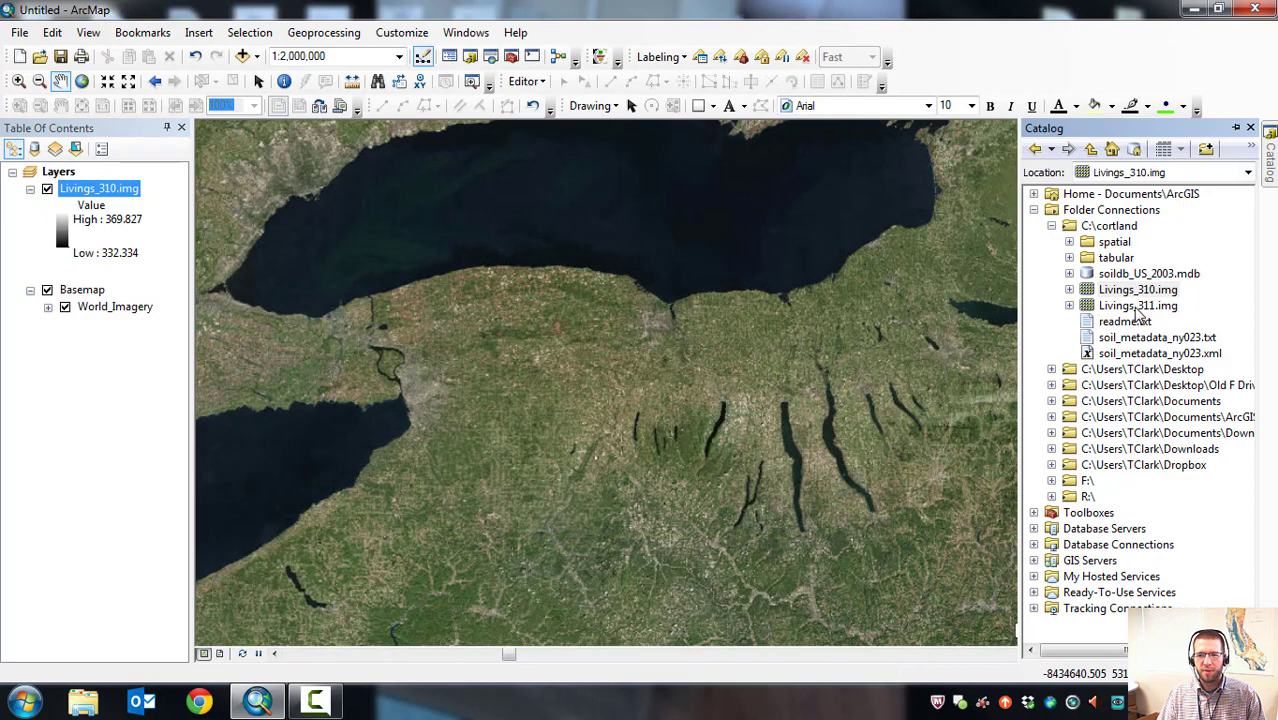
left_click_drag(1135, 315, 753, 382)
left_click(707, 323)
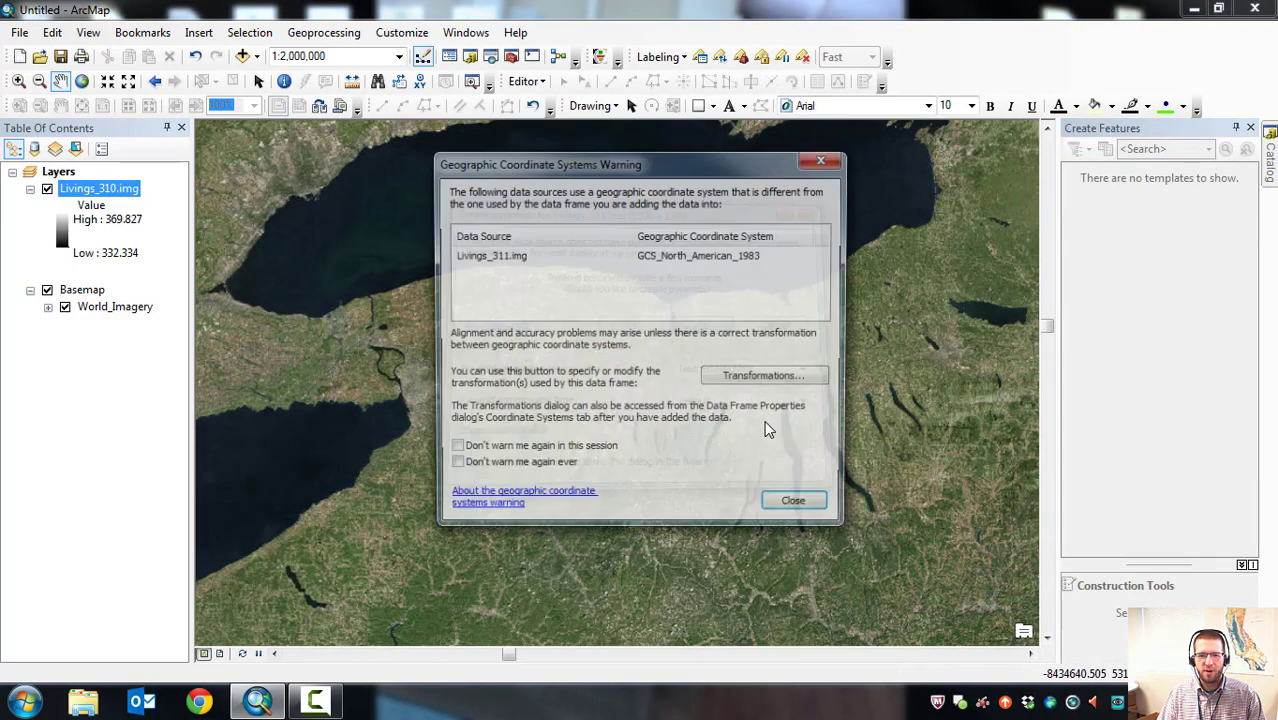
left_click(785, 503)
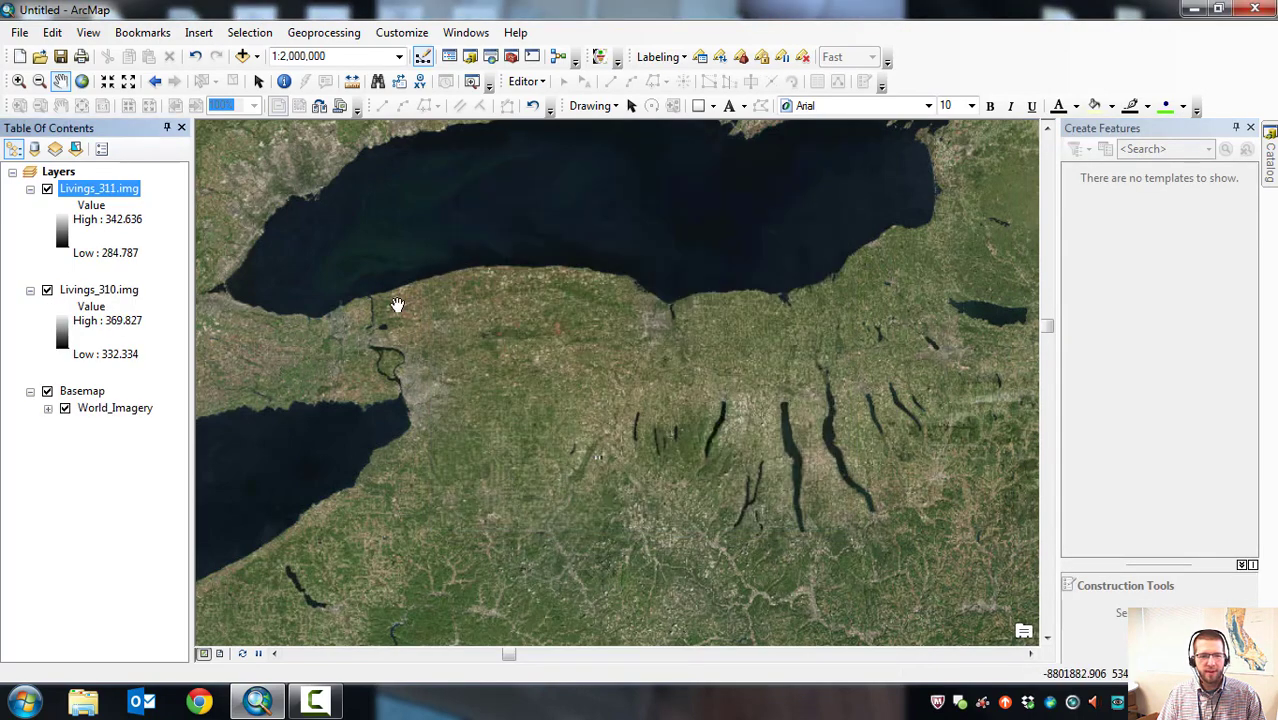
Zoom to the extent of the Livings_311.img layer to view the DEM tile over the basemap.
right_click(104, 190)
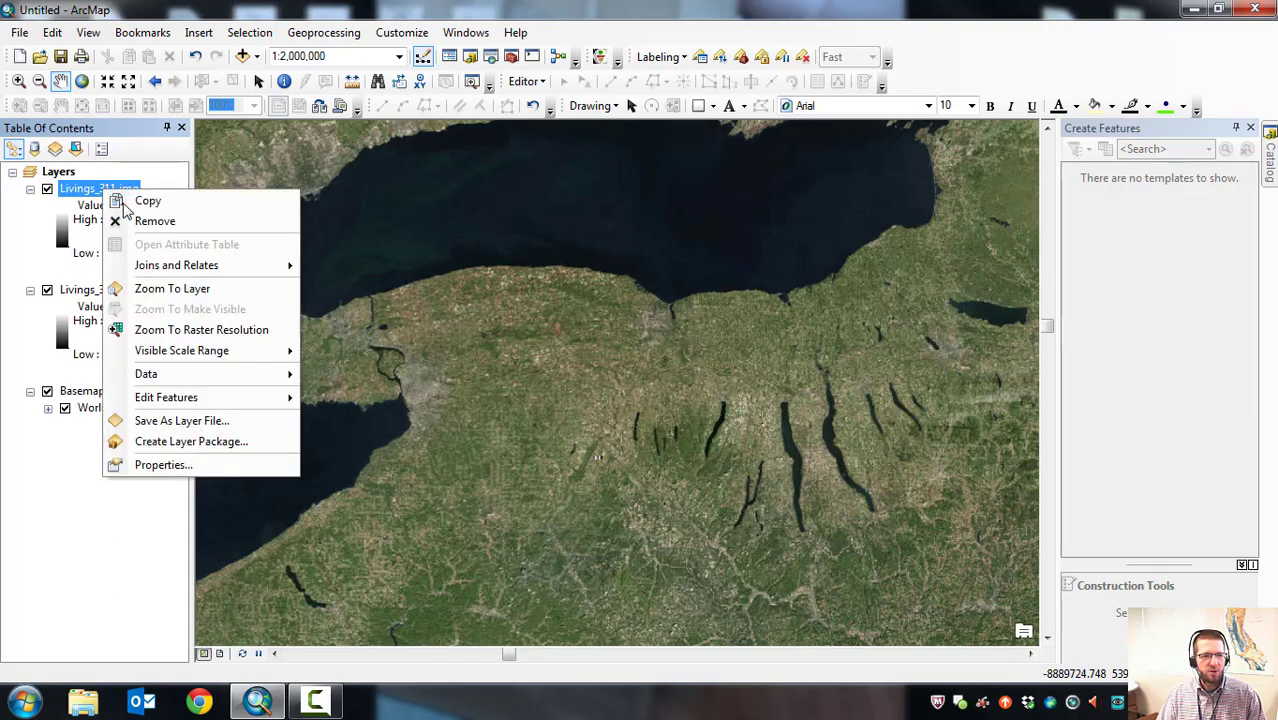
left_click(177, 288)
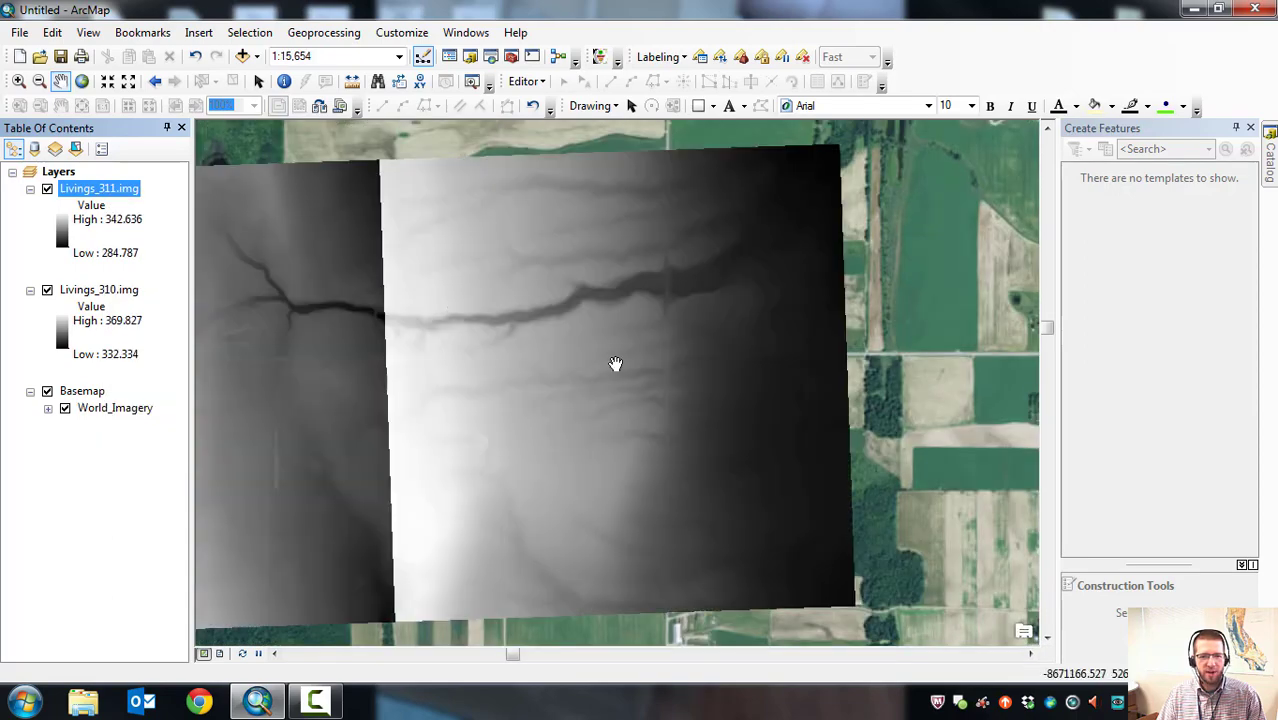
left_click_drag(615, 363, 672, 357)
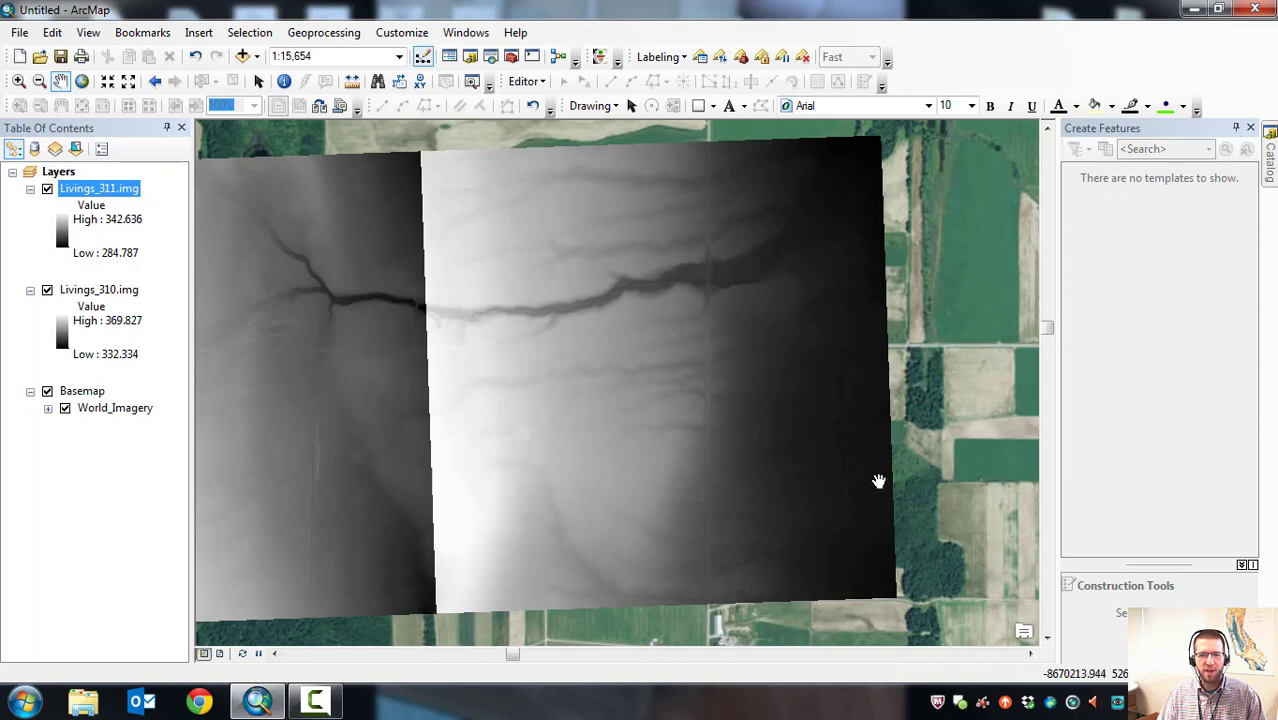
Check the highest and lowest elevation values in the Livings_311.img layer's legend.
left_click(96, 221)
left_click(113, 257)
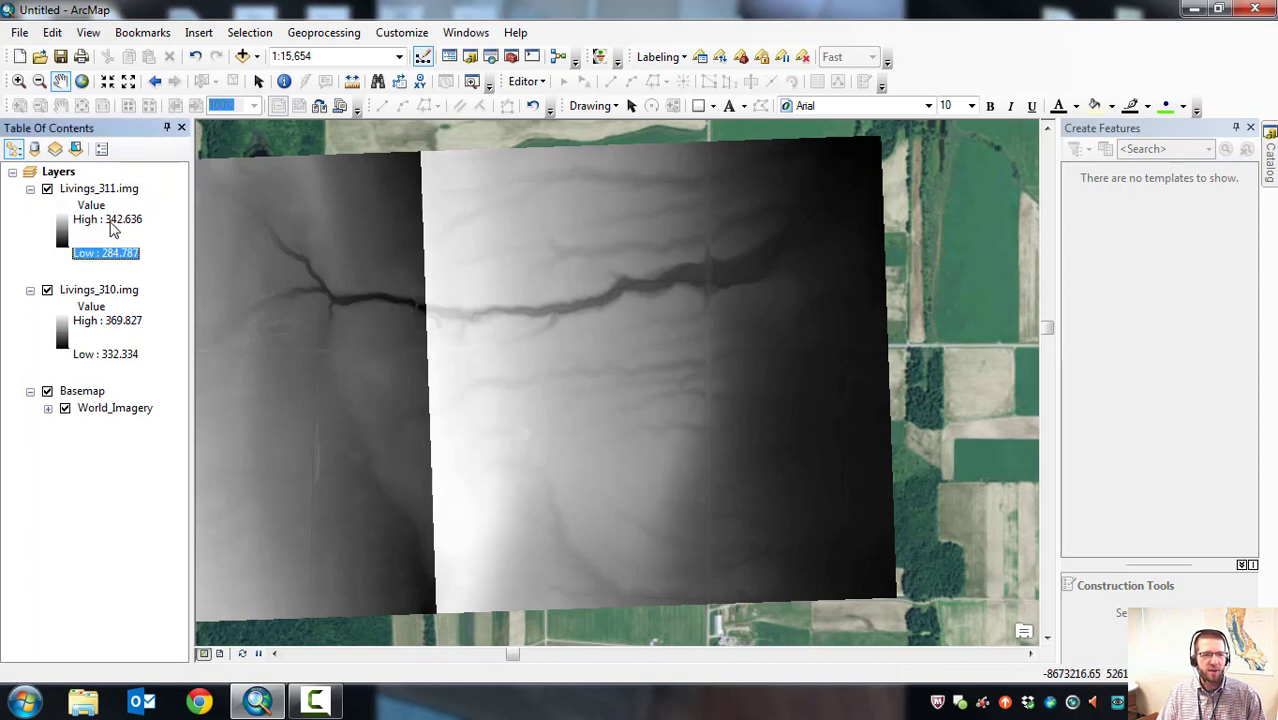
left_click(112, 224)
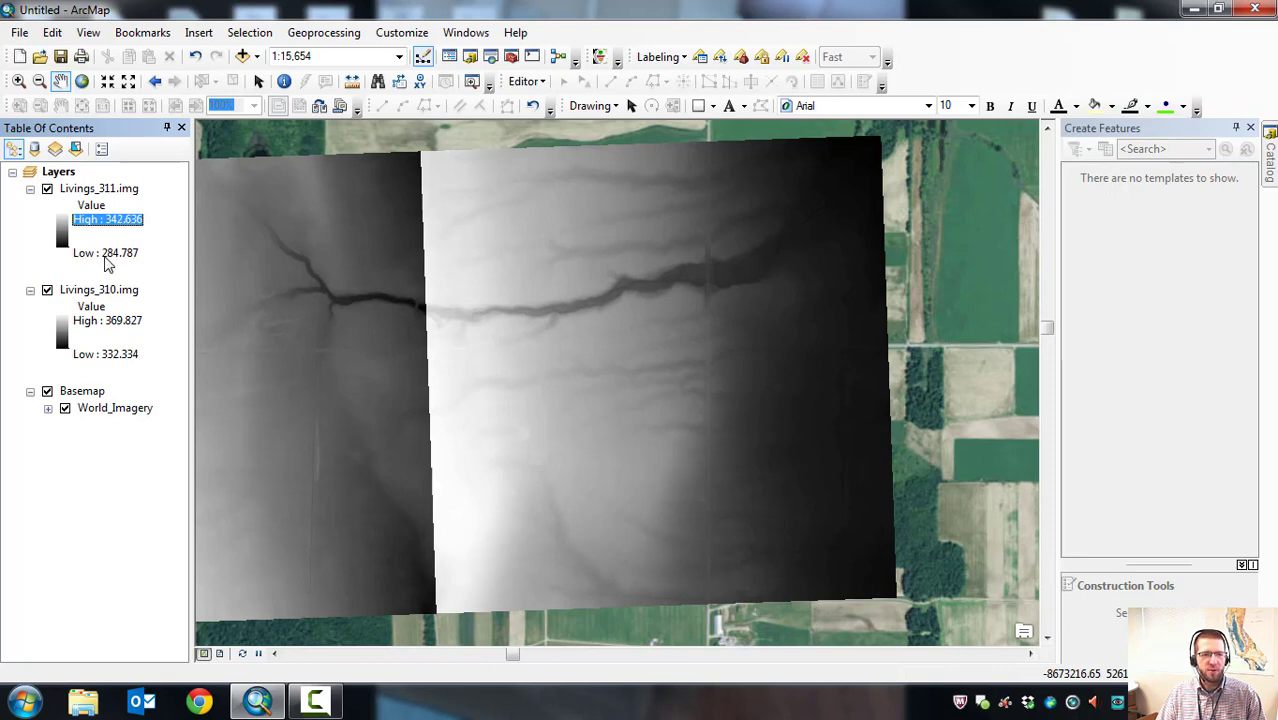
left_click(108, 258)
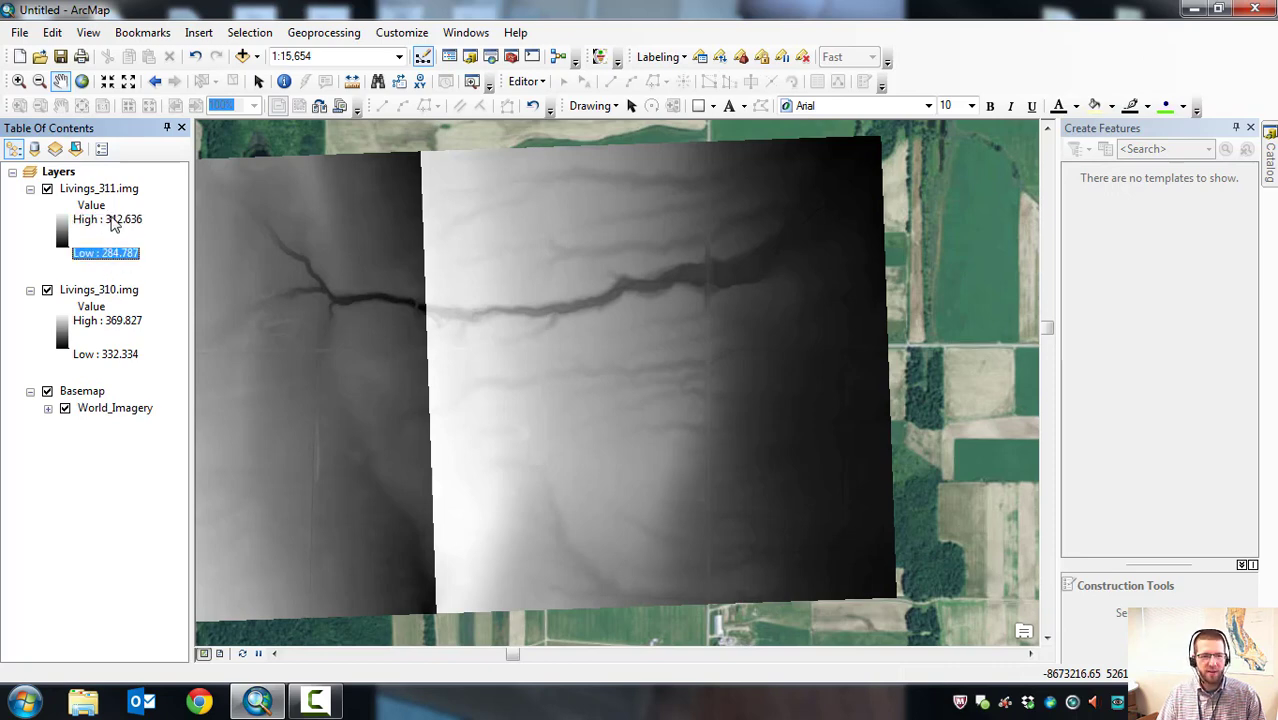
left_click(113, 222)
left_click(120, 257)
left_click(118, 223)
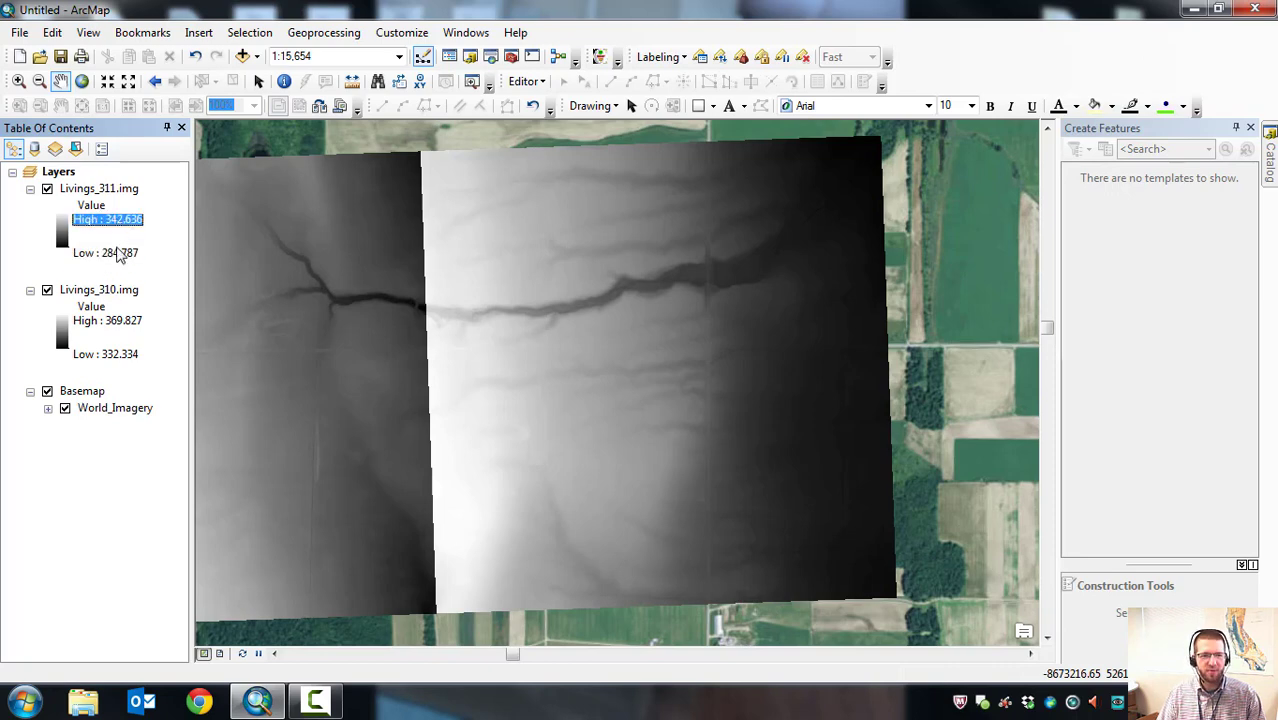
left_click(120, 257)
left_click(118, 223)
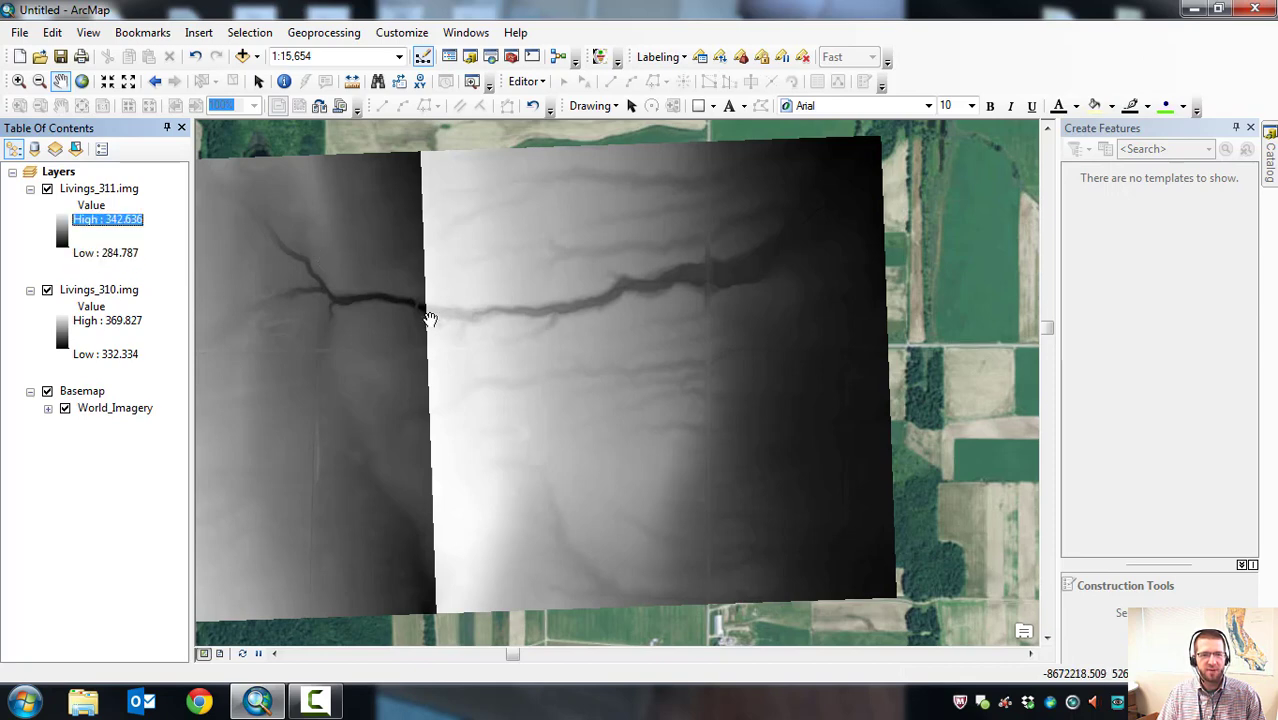
Examine the drainage channel and the shading across the seam between the Livings_310.img and Livings_311.img tiles.
left_click_drag(428, 317, 617, 203)
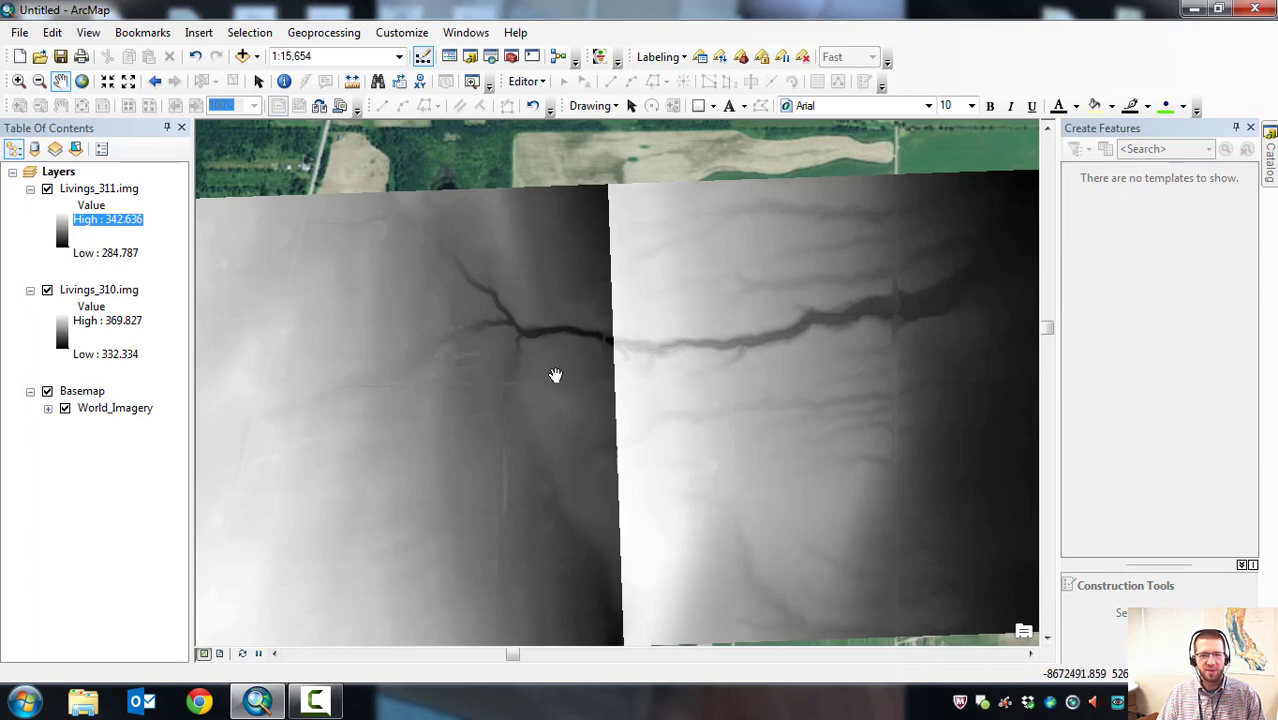
left_click_drag(553, 374, 513, 329)
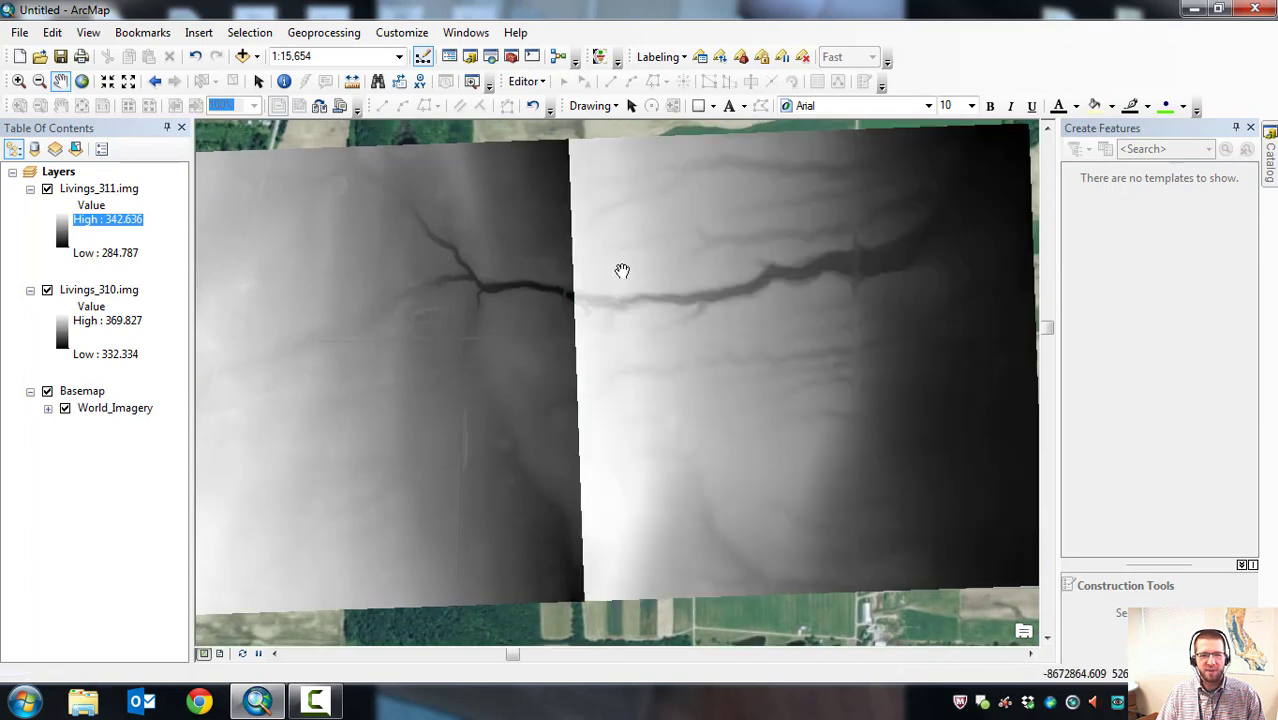
left_click_drag(748, 257, 650, 302)
left_click_drag(685, 403, 633, 368)
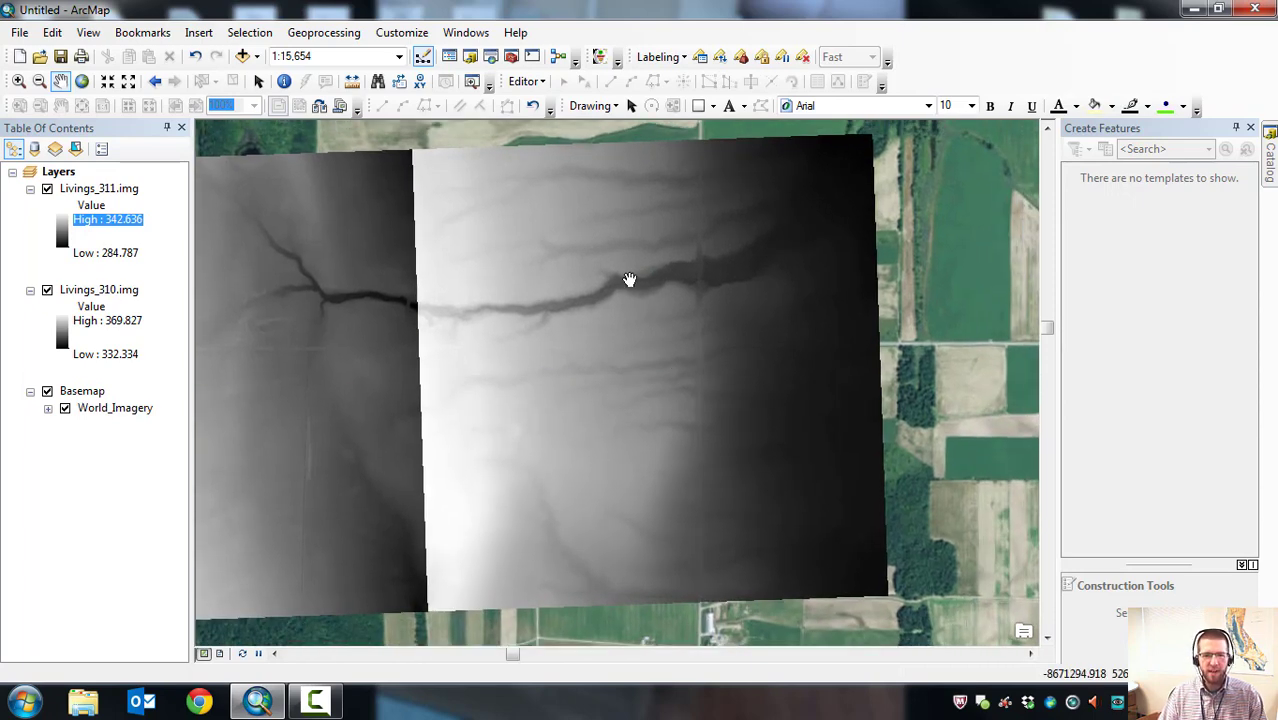
left_click_drag(661, 274, 682, 288)
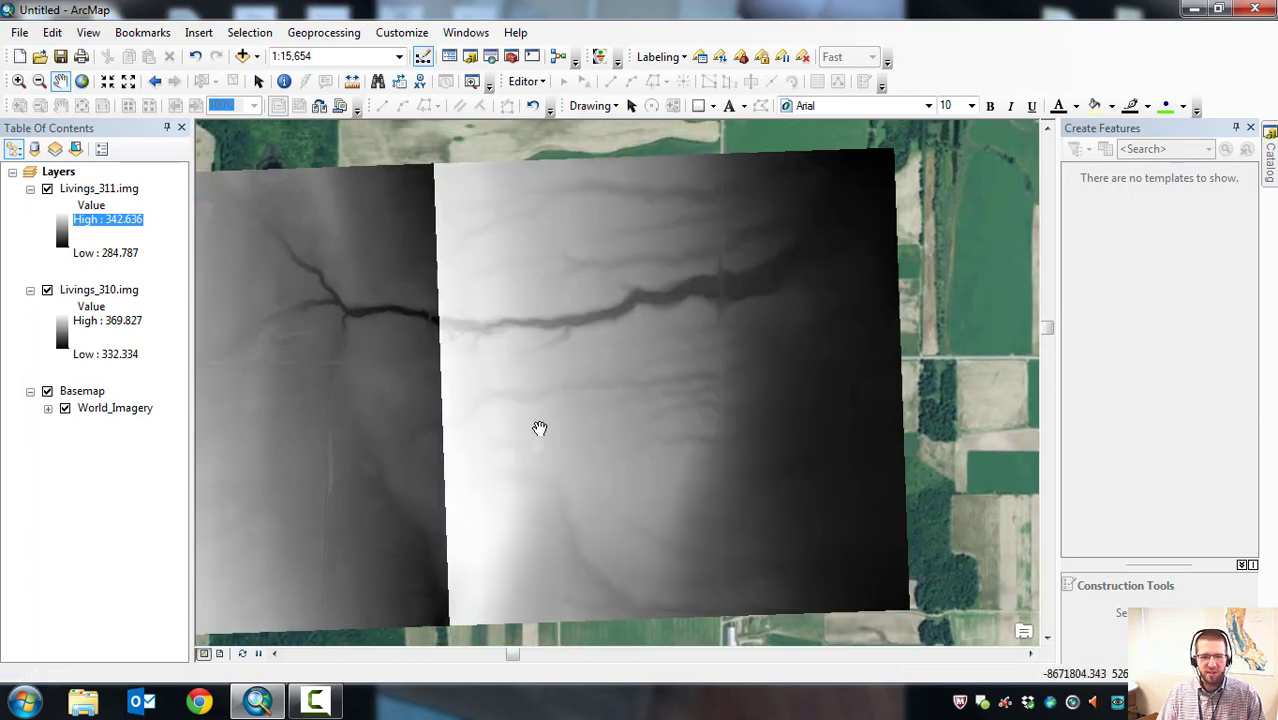
left_click_drag(652, 397, 662, 389)
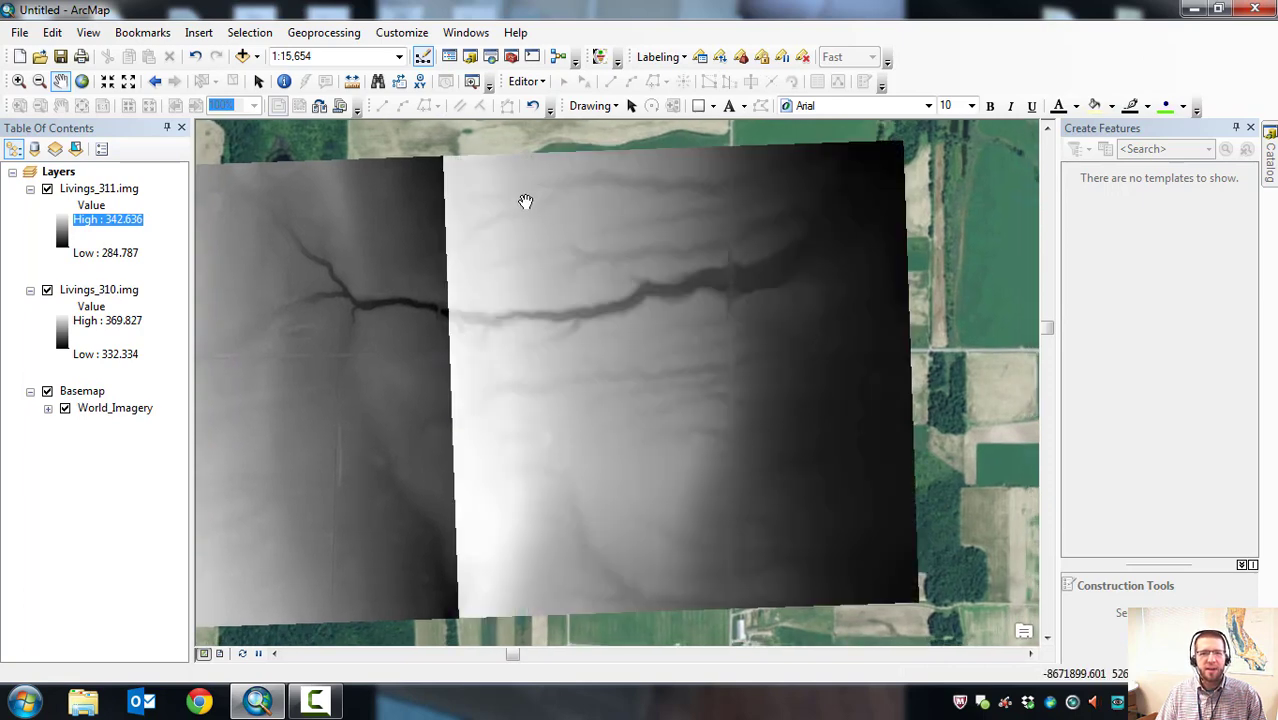
Start the Contour tool from the Spatial Analyst Surface toolset and choose Livings_311.img as the input raster.
left_click(511, 57)
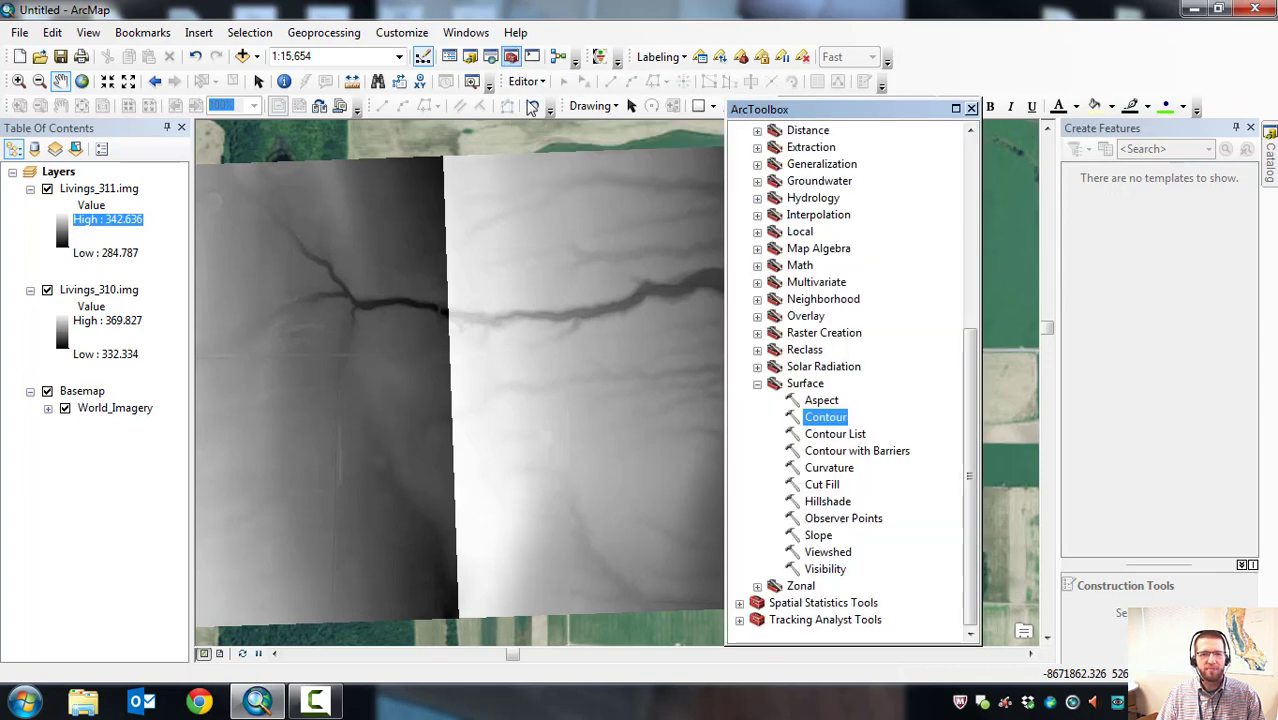
left_click_drag(970, 393, 958, 205)
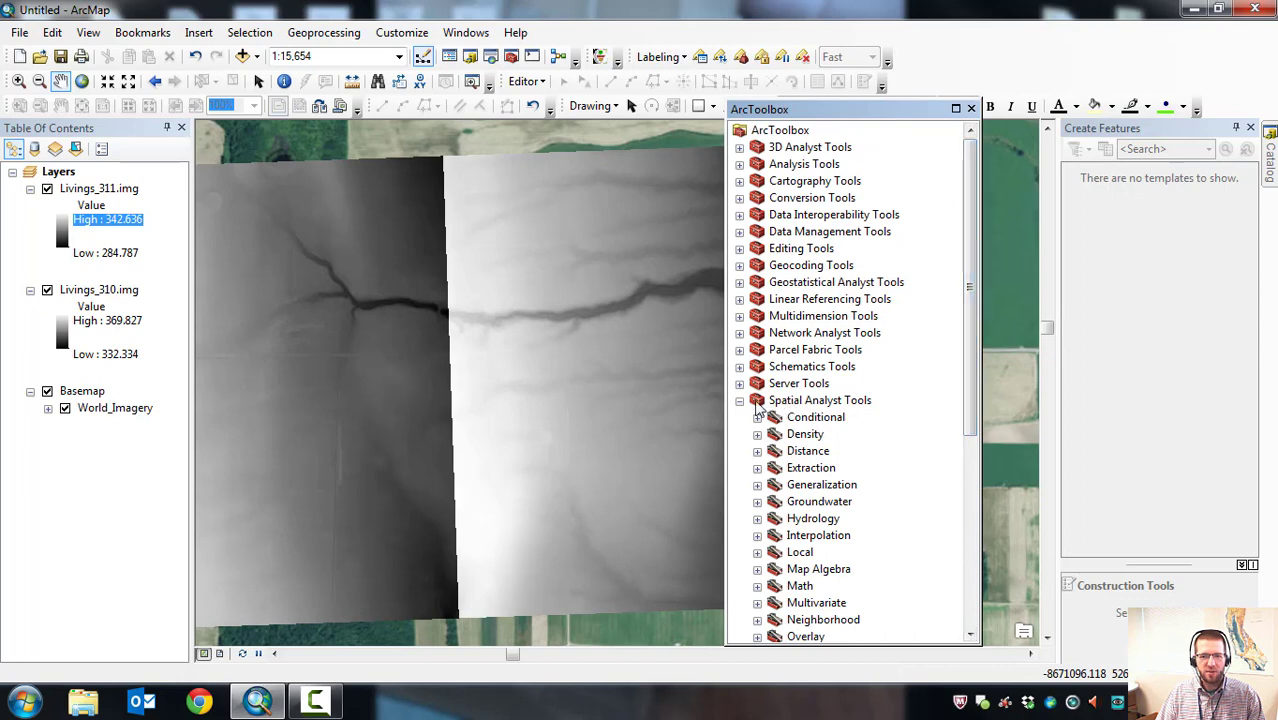
left_click_drag(970, 350, 1001, 528)
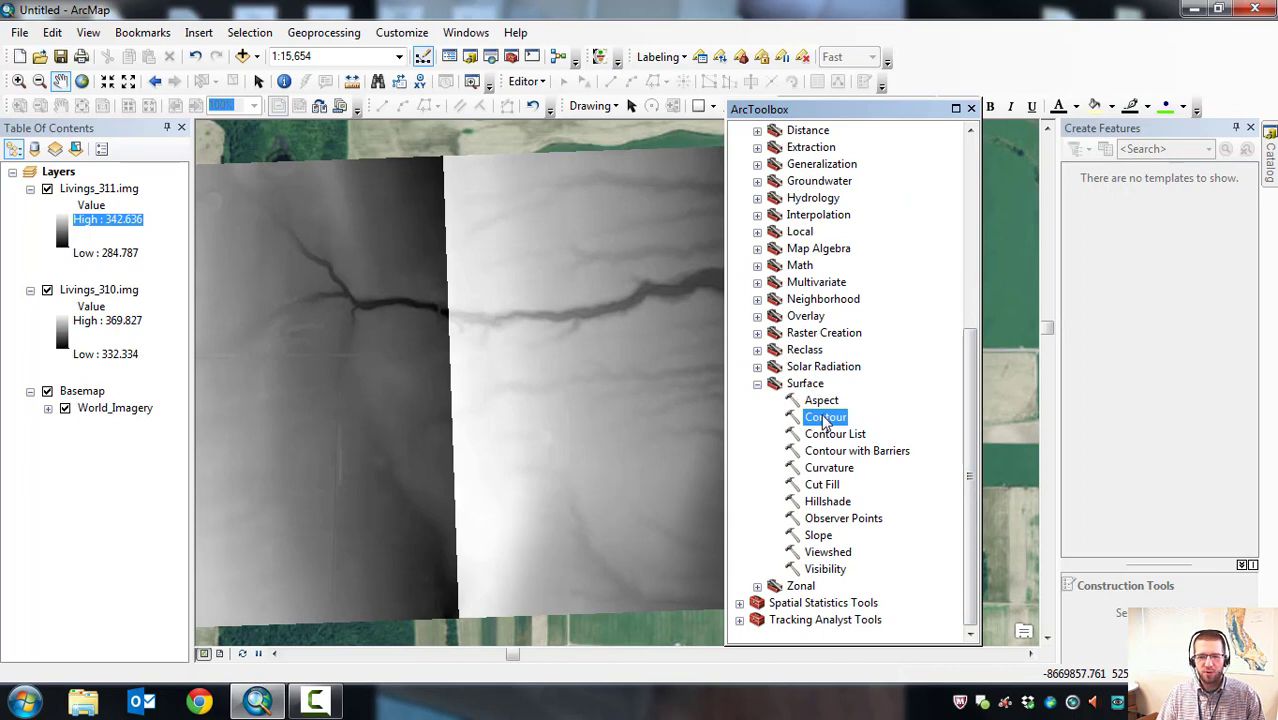
double_click(826, 419)
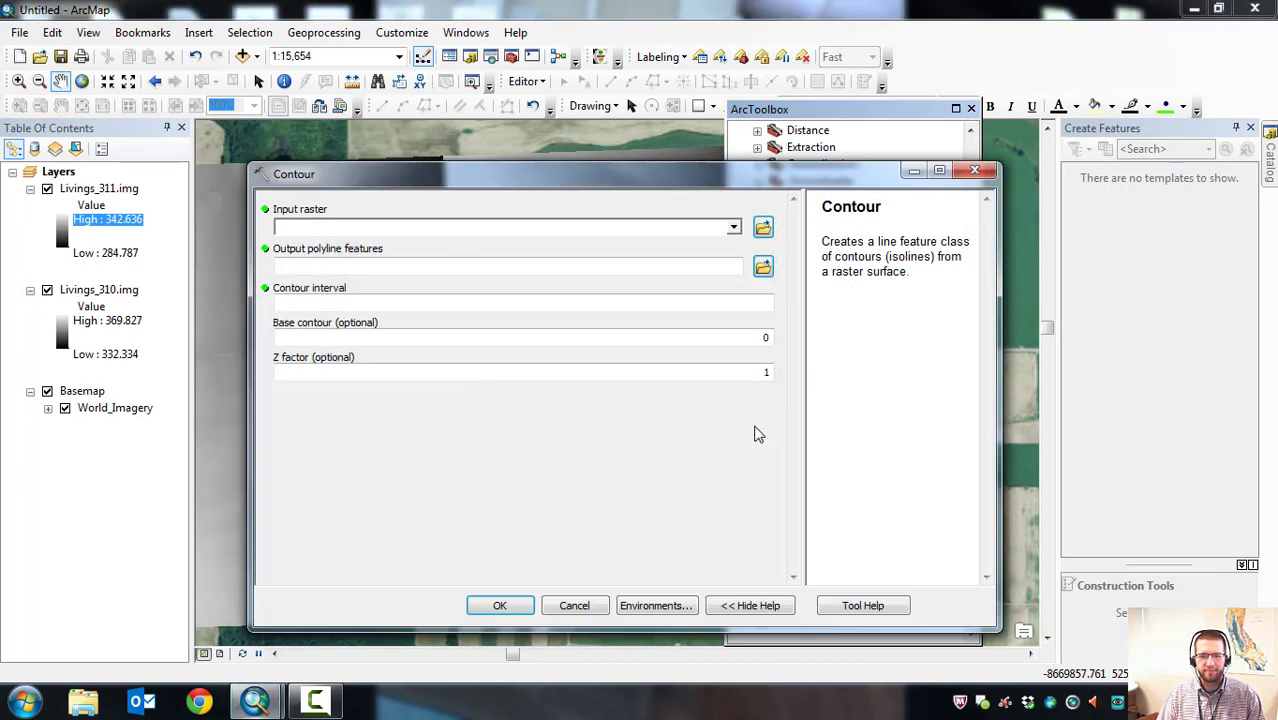
left_click(318, 228)
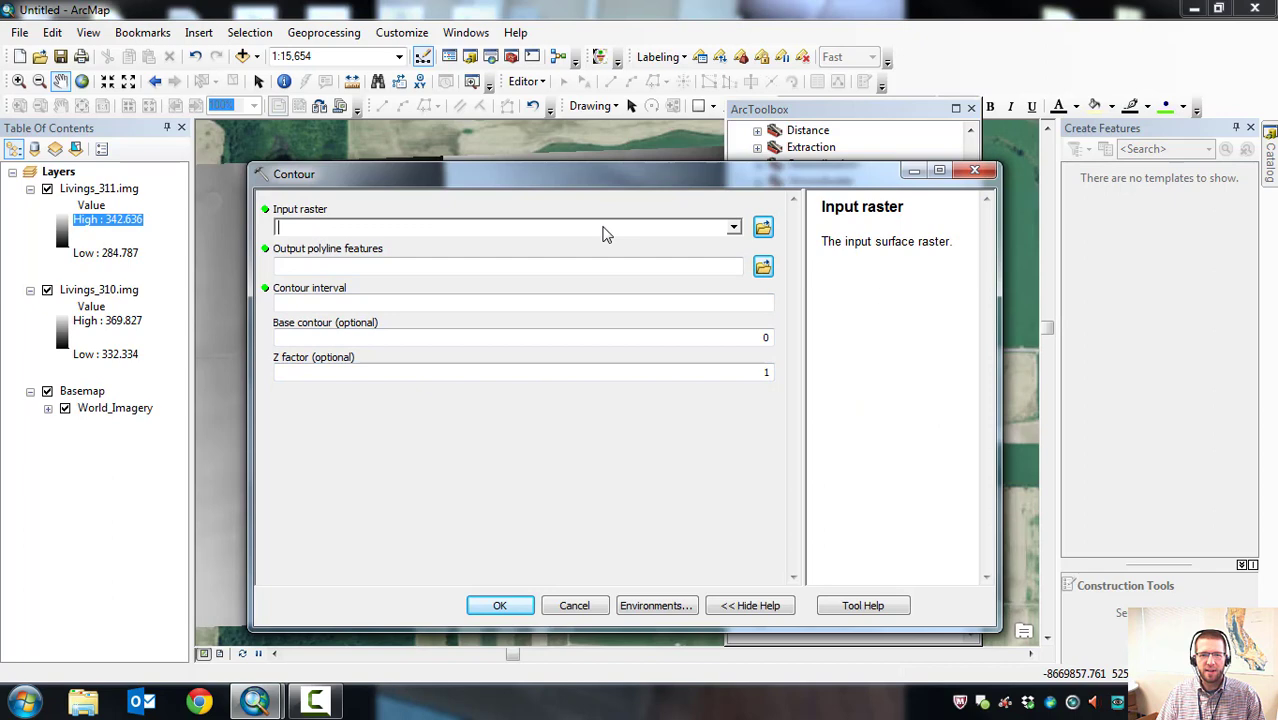
left_click(733, 227)
left_click(364, 247)
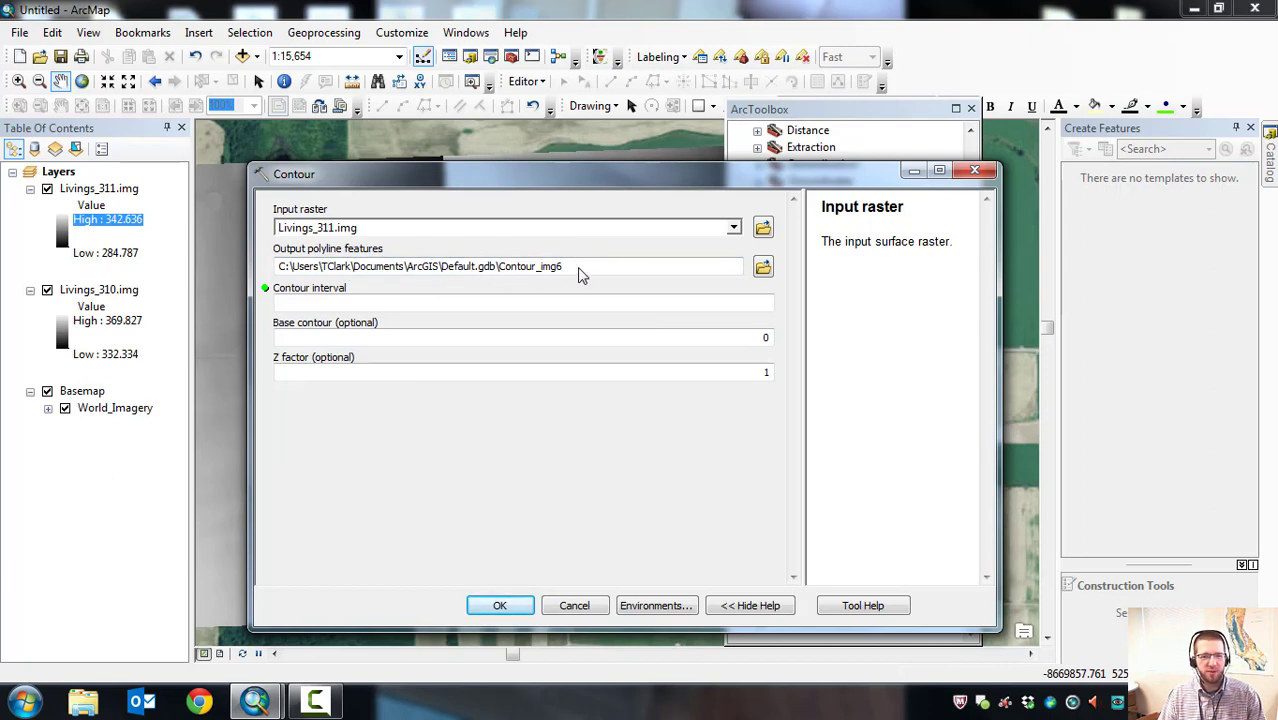
Set the contour interval to 10 and the Z factor to 3.2808 from the help's metre-to-feet example, keeping the base contour at 0.
left_click(372, 306)
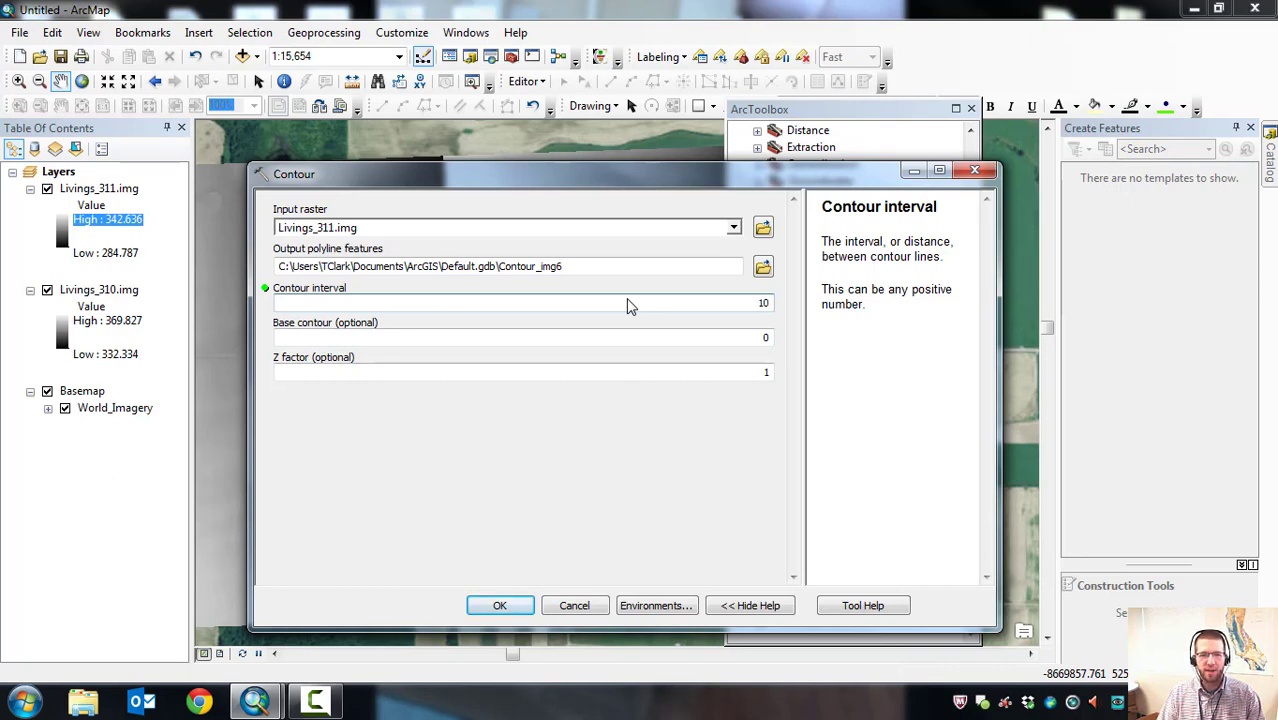
left_click(616, 340)
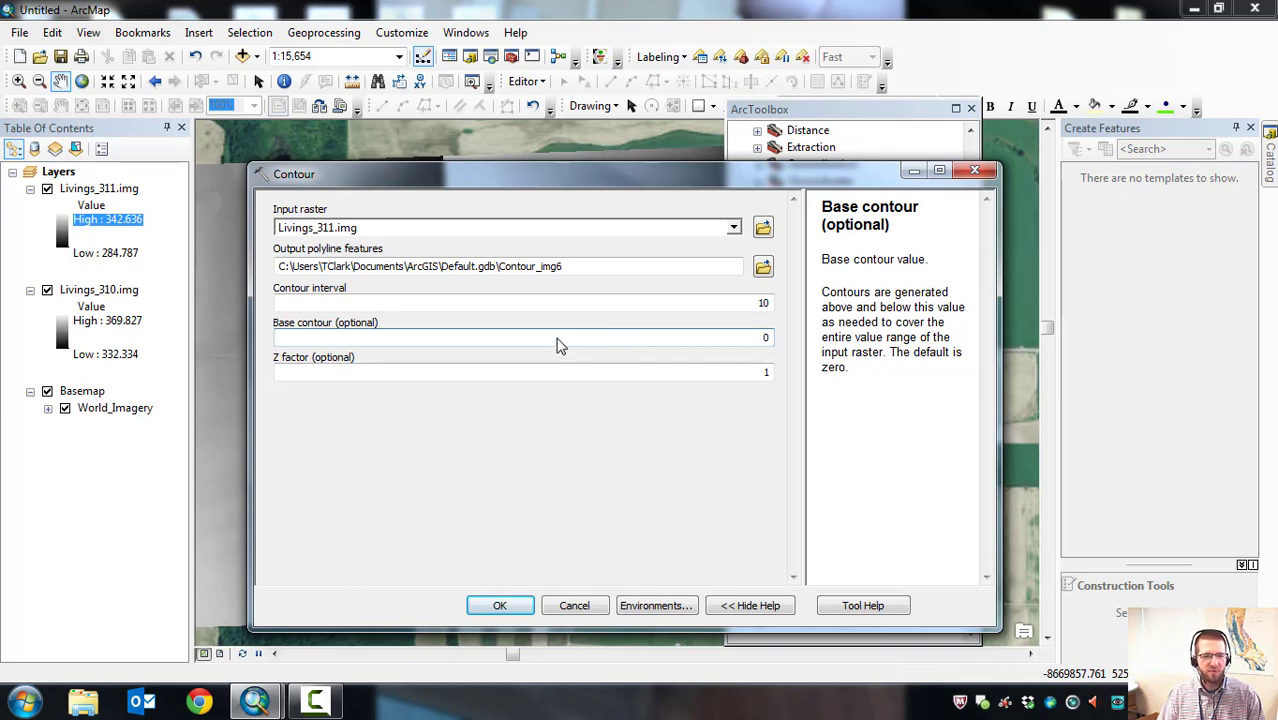
left_click(380, 375)
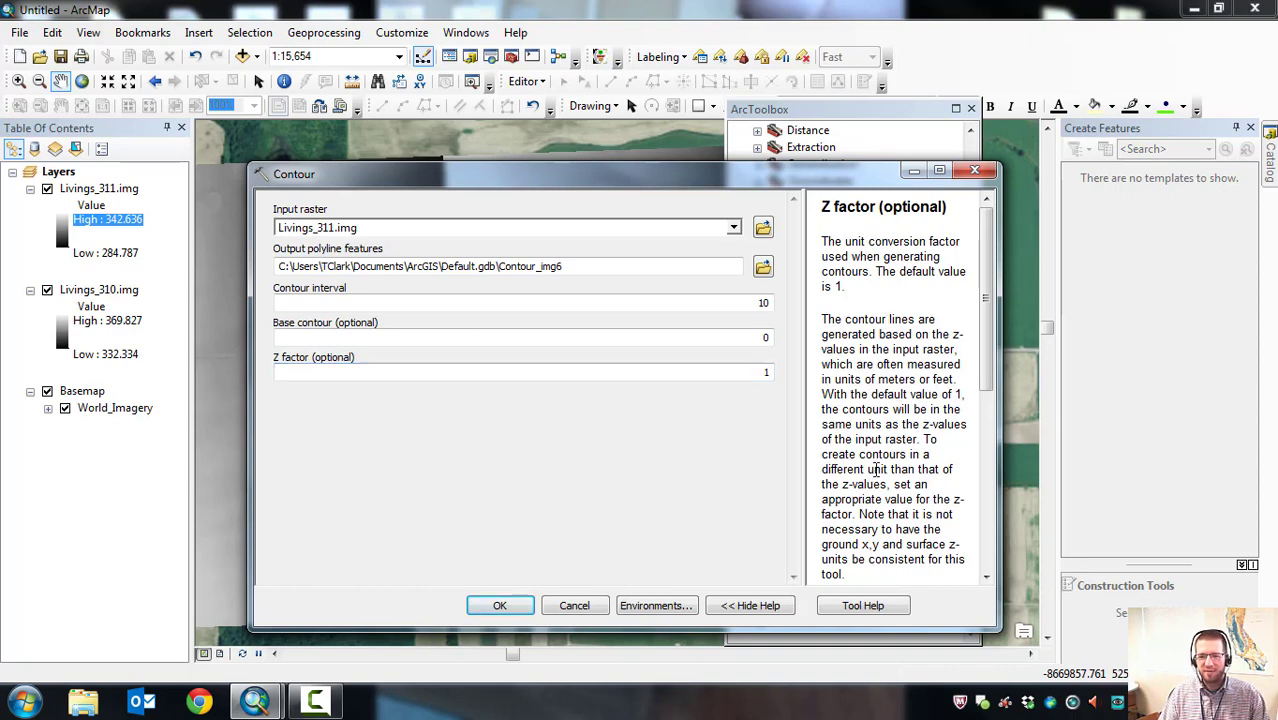
scroll(993, 330, "down", 2)
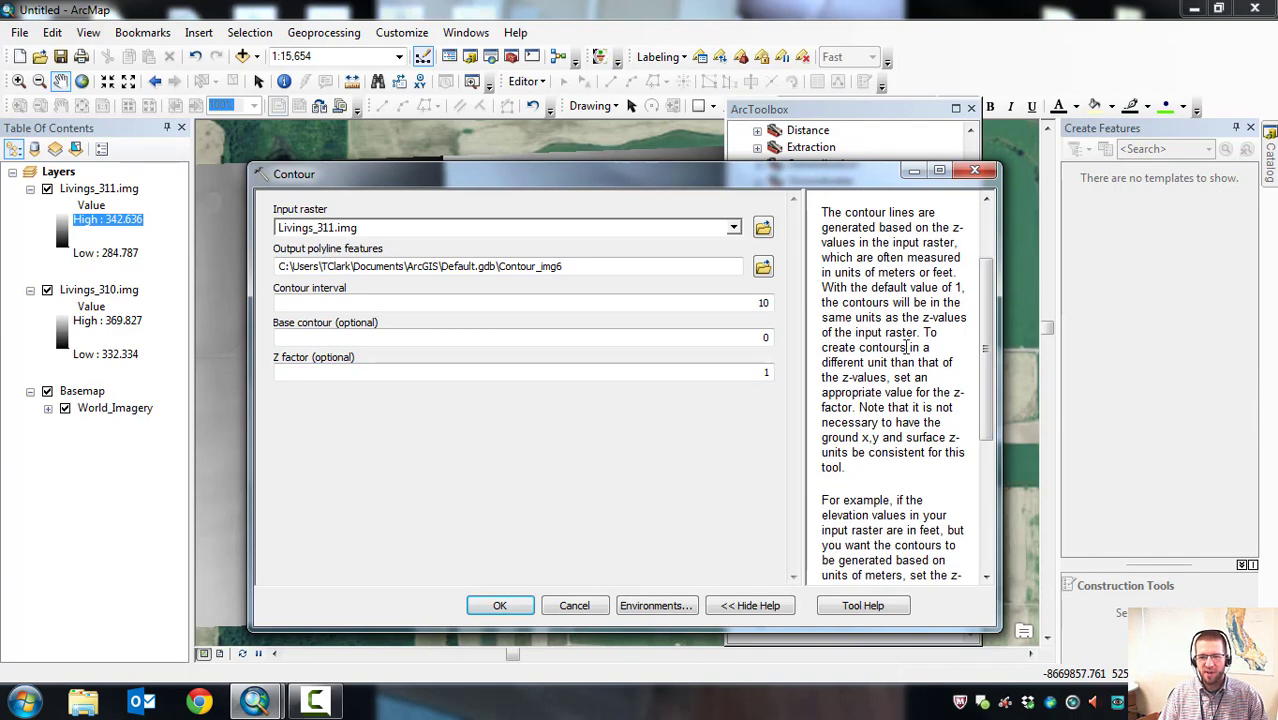
scroll(993, 330, "down", 5)
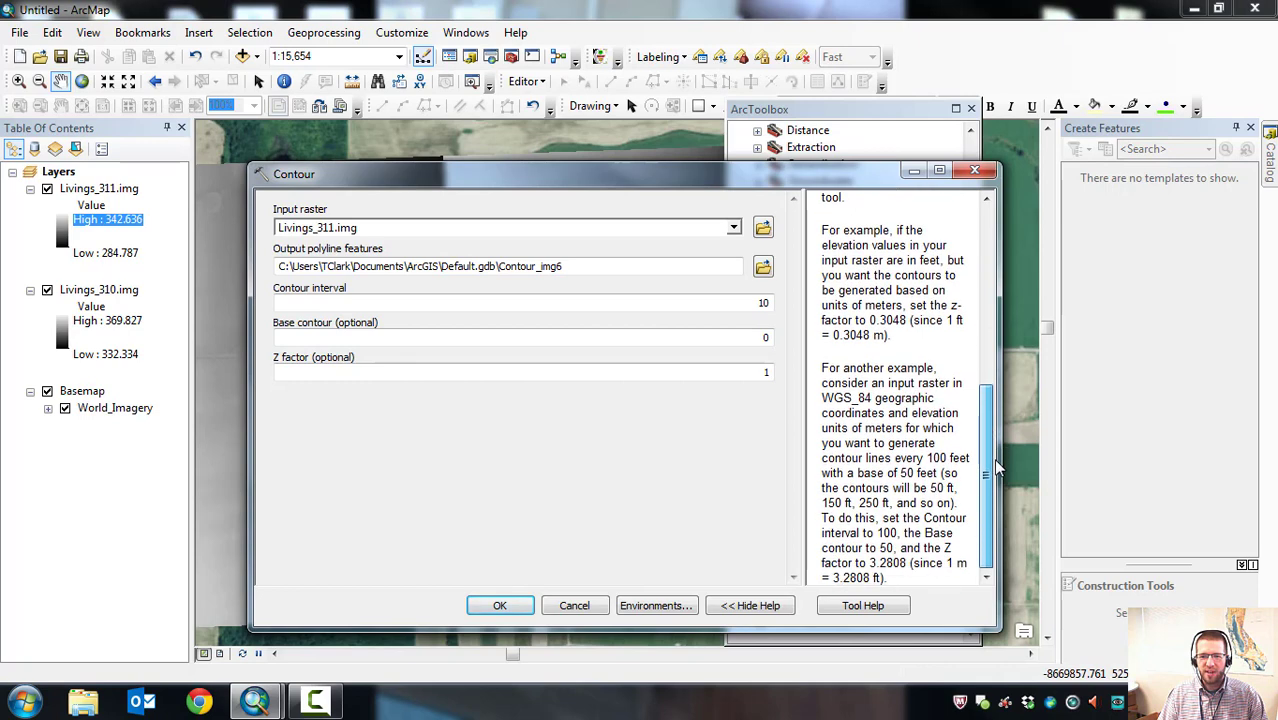
left_click_drag(1002, 463, 1003, 490)
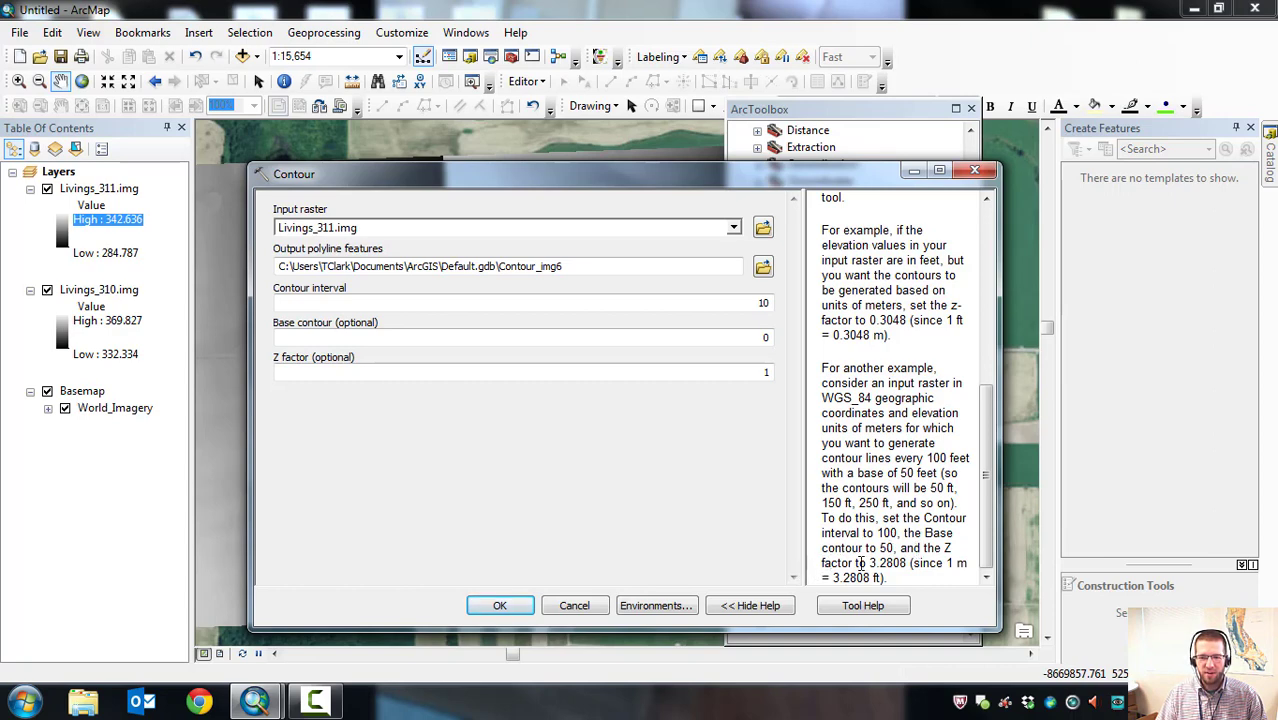
double_click(894, 564)
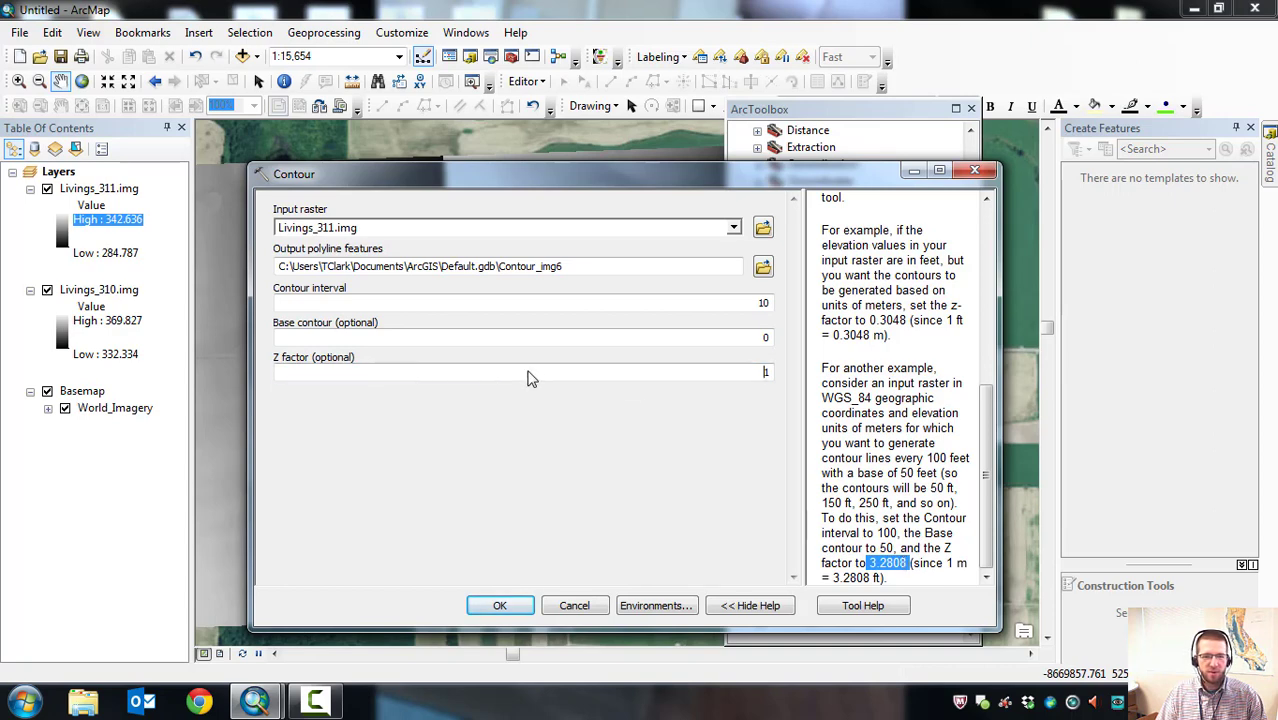
left_click_drag(528, 373, 766, 373)
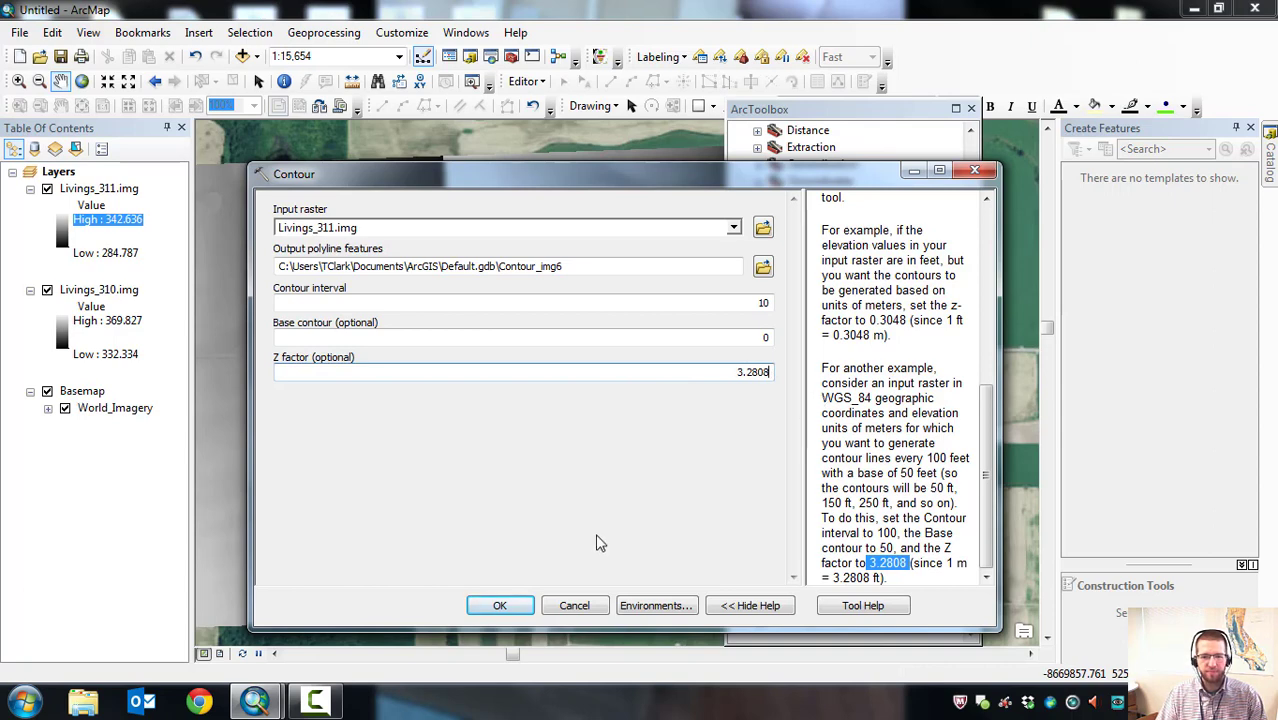
Generate the contours with the default output, then dismiss the completion report and close ArcToolbox.
left_click(556, 512)
left_click(500, 608)
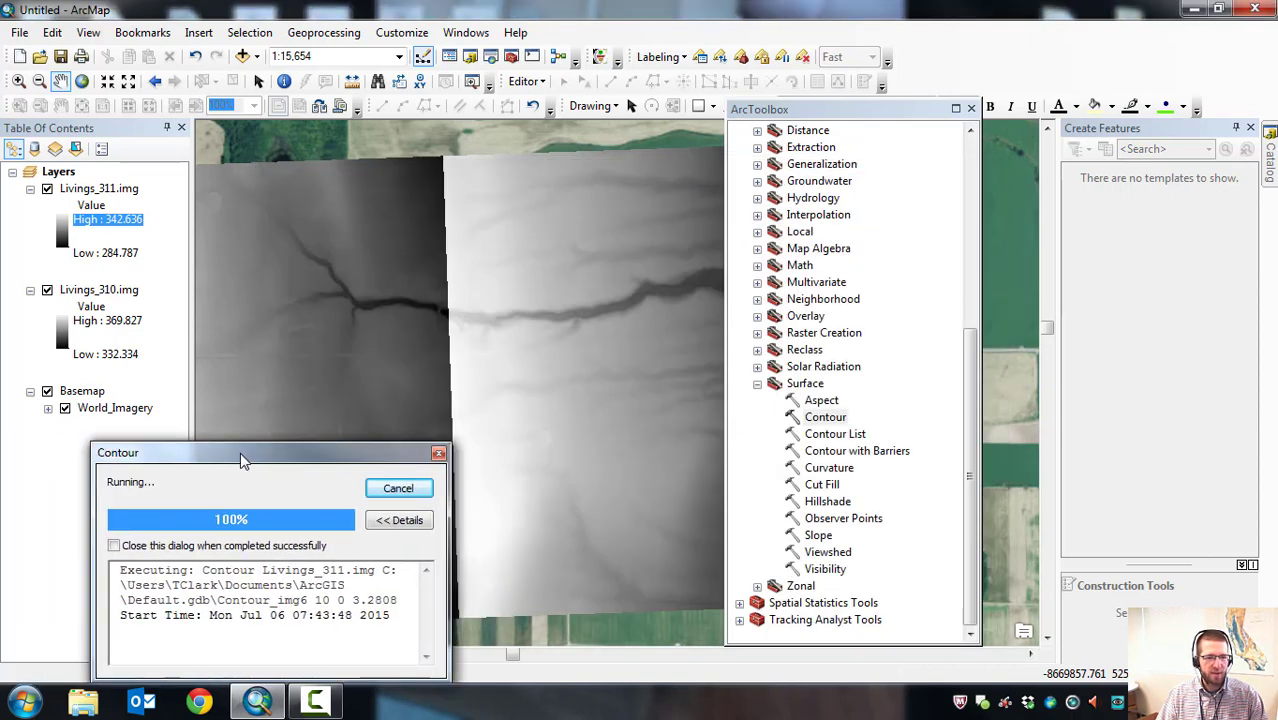
left_click_drag(242, 452, 181, 432)
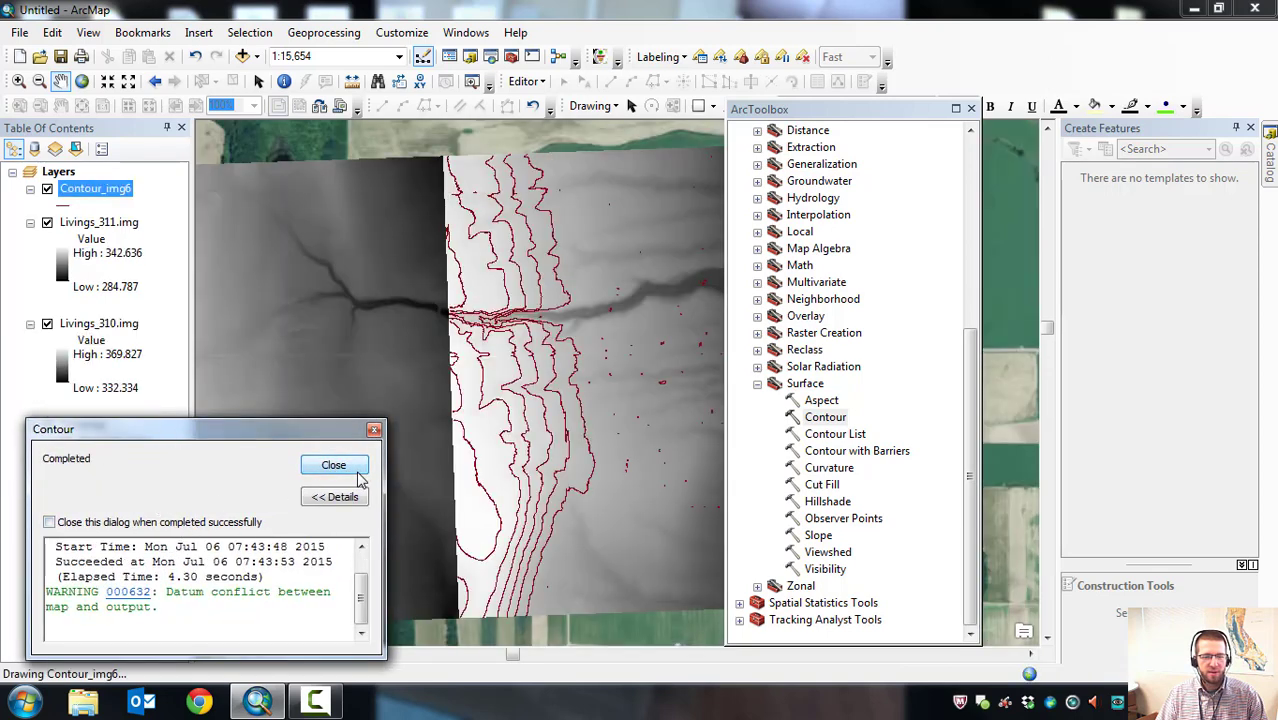
left_click(340, 470)
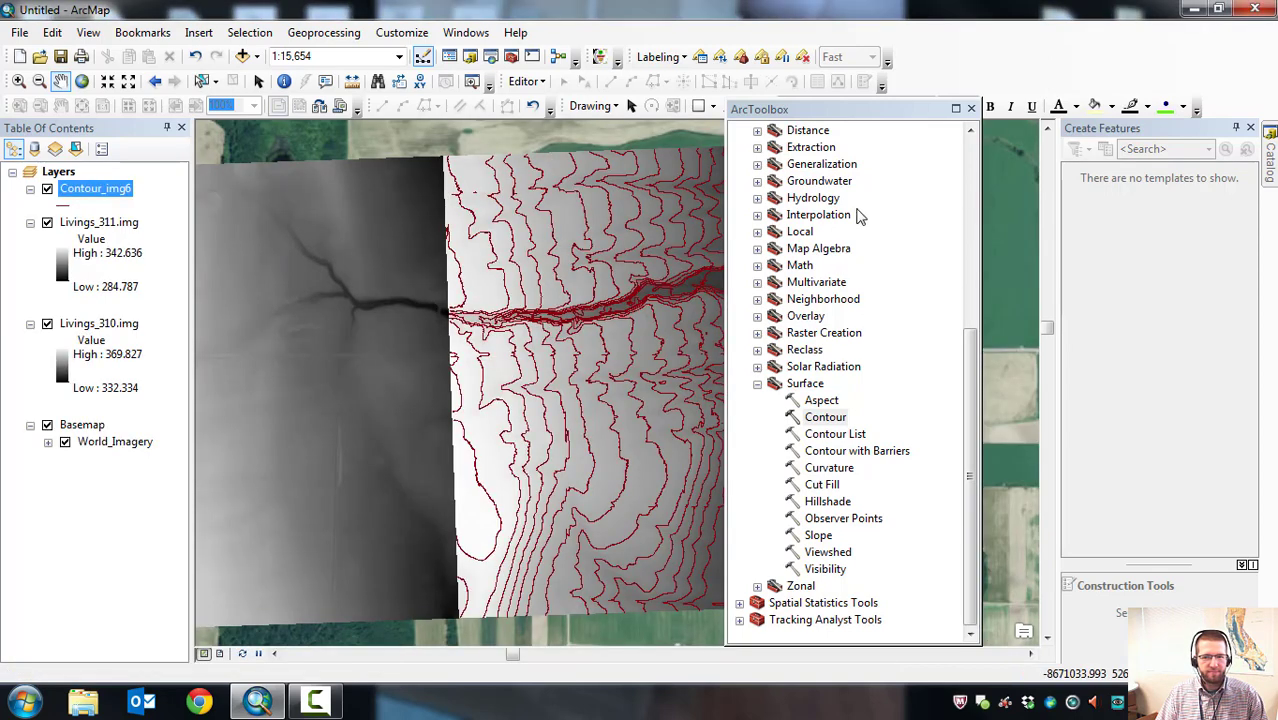
left_click(971, 108)
Examine the contour lines across the Livings_311.img tile, from the whole tile in to a 1:600 scale.
left_click_drag(737, 386, 585, 391)
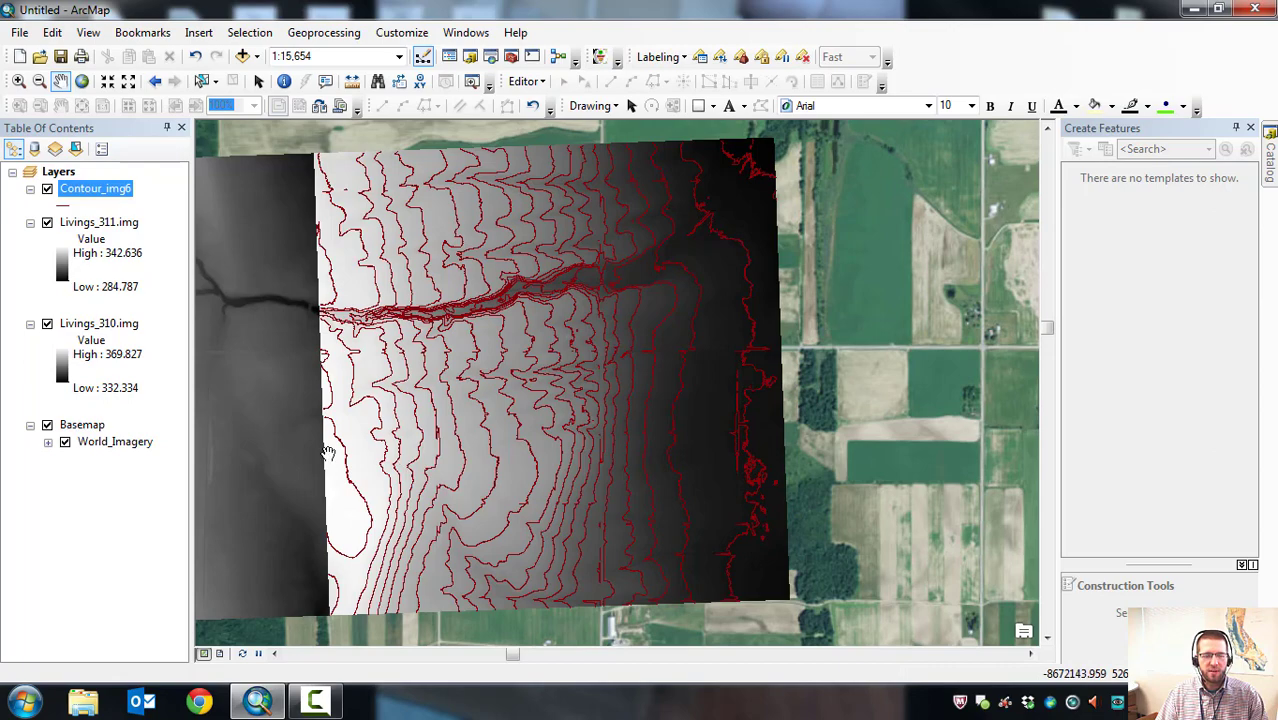
left_click_drag(440, 472, 515, 484)
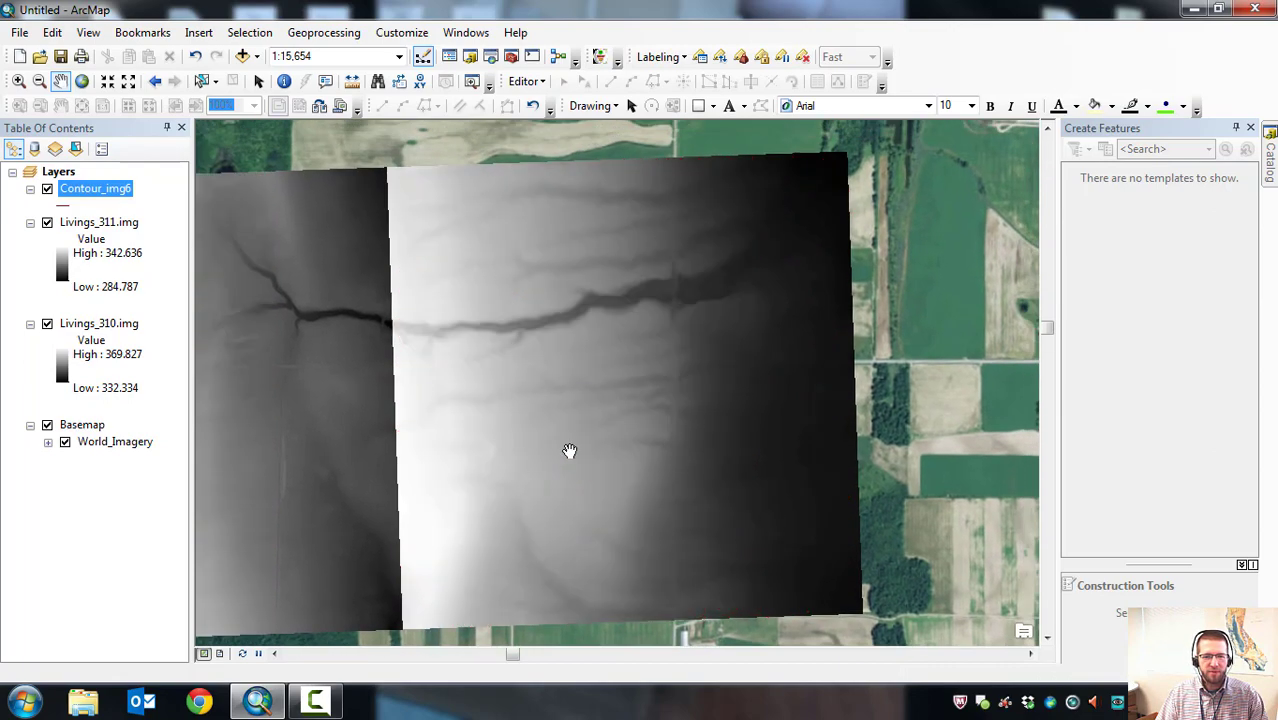
scroll(466, 405, "up", 3)
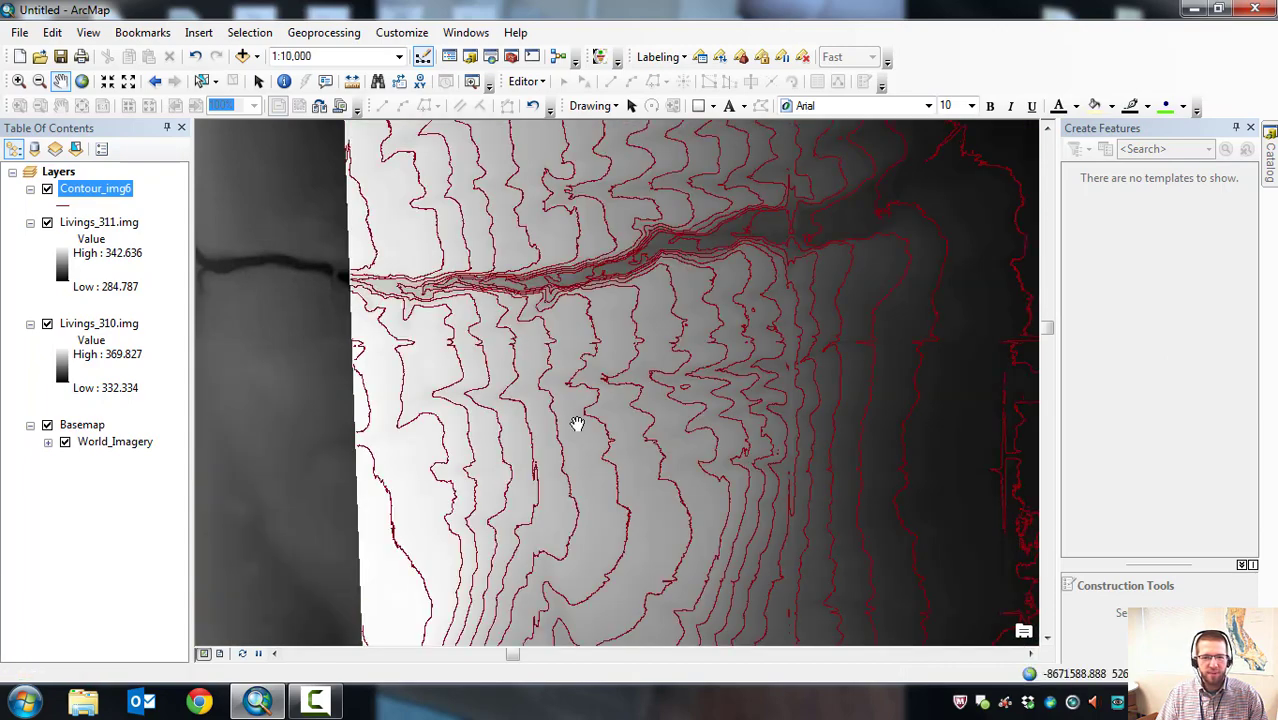
scroll(577, 423, "up", 2)
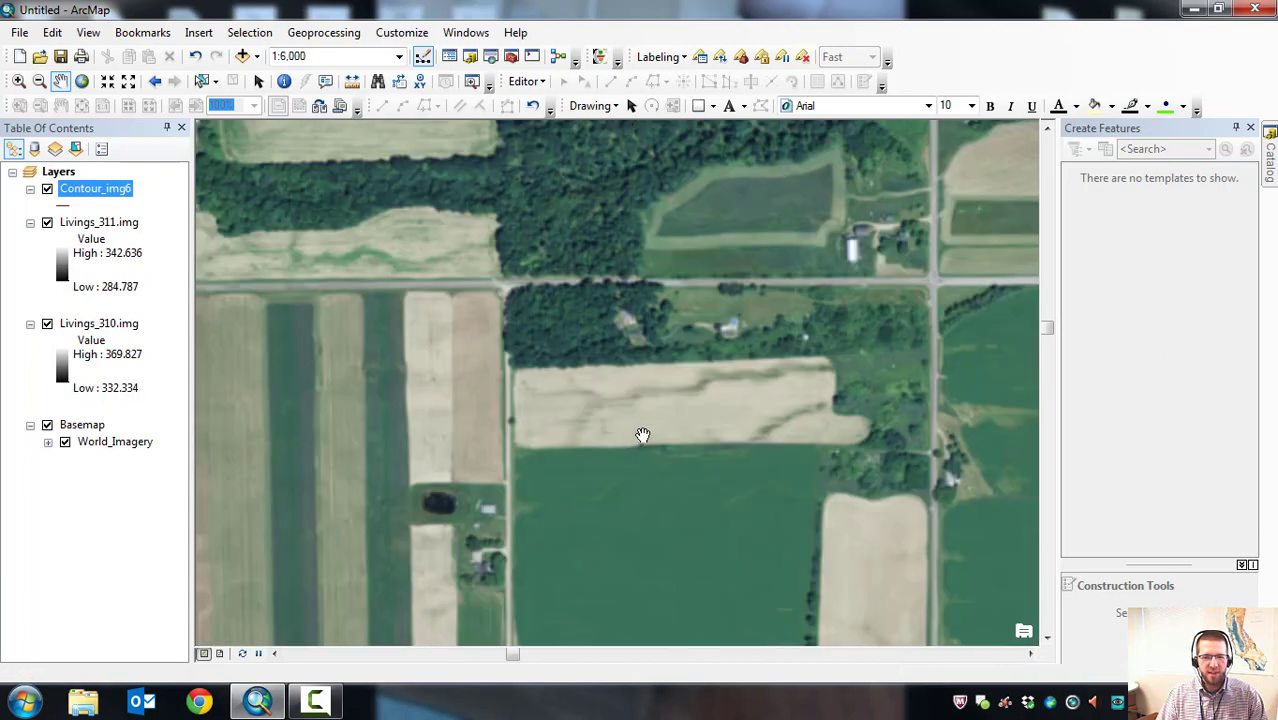
scroll(566, 418, "up", 5)
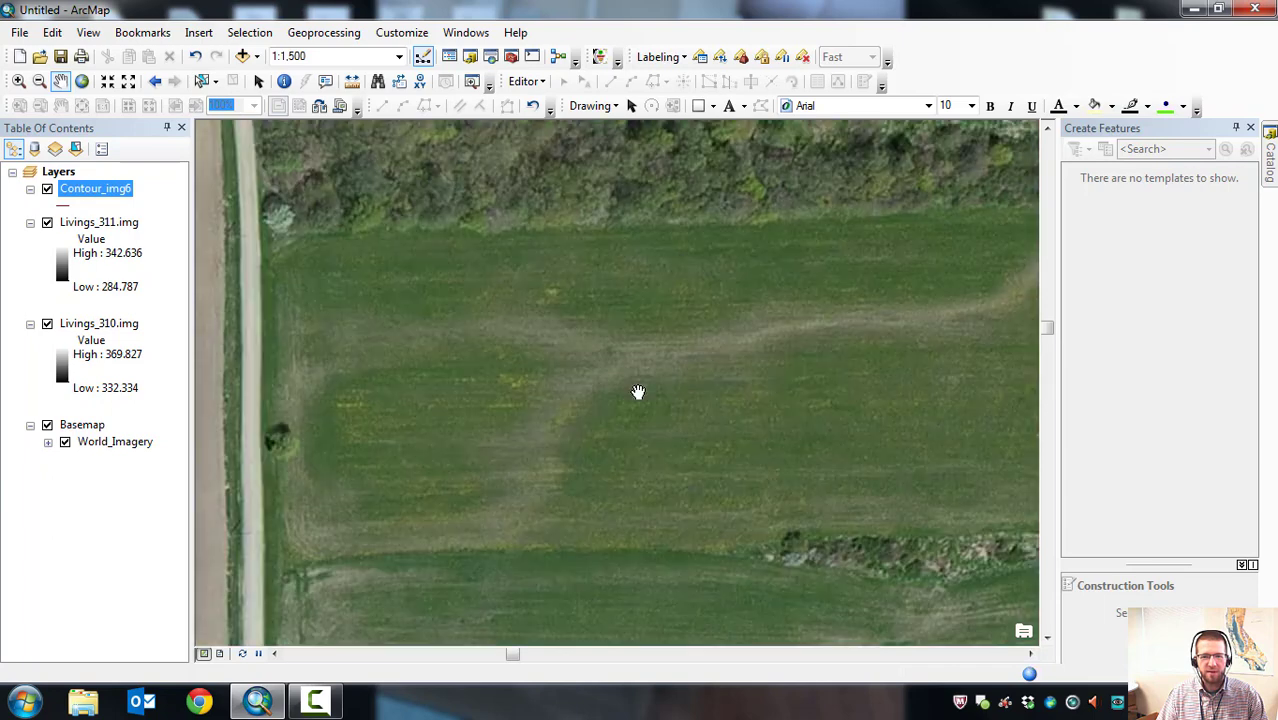
scroll(631, 369, "up", 1)
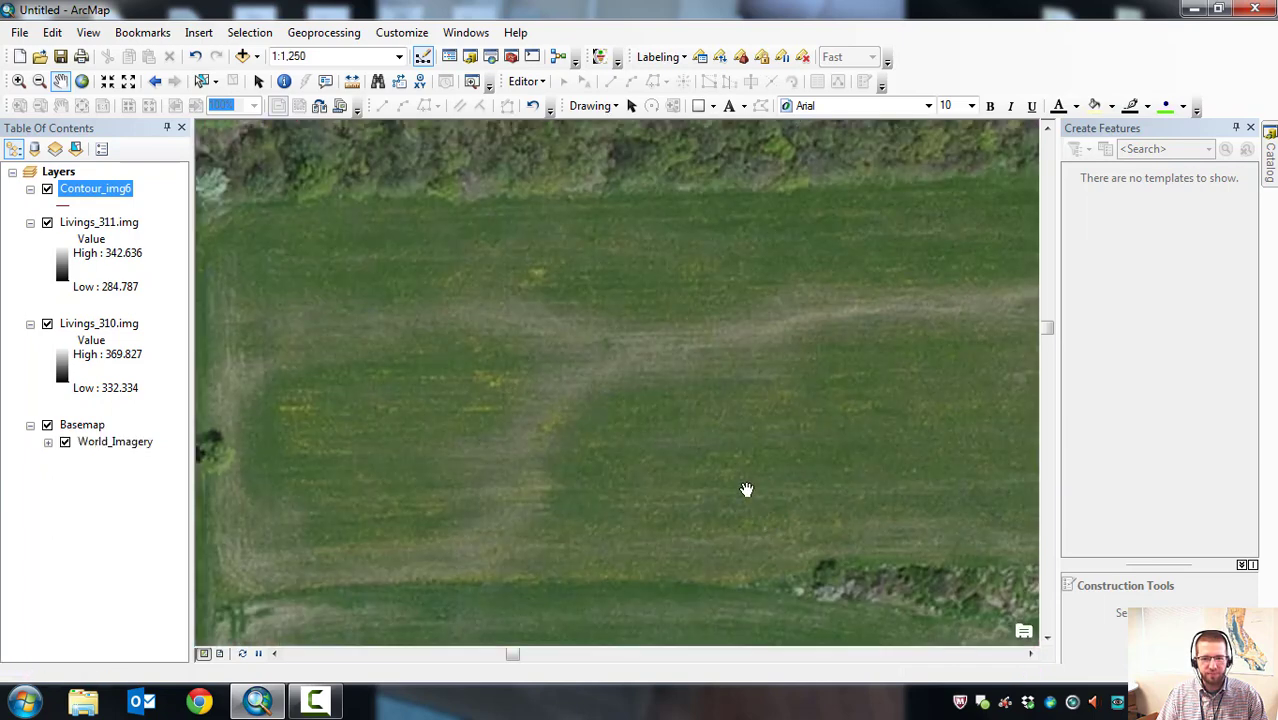
scroll(629, 398, "up", 3)
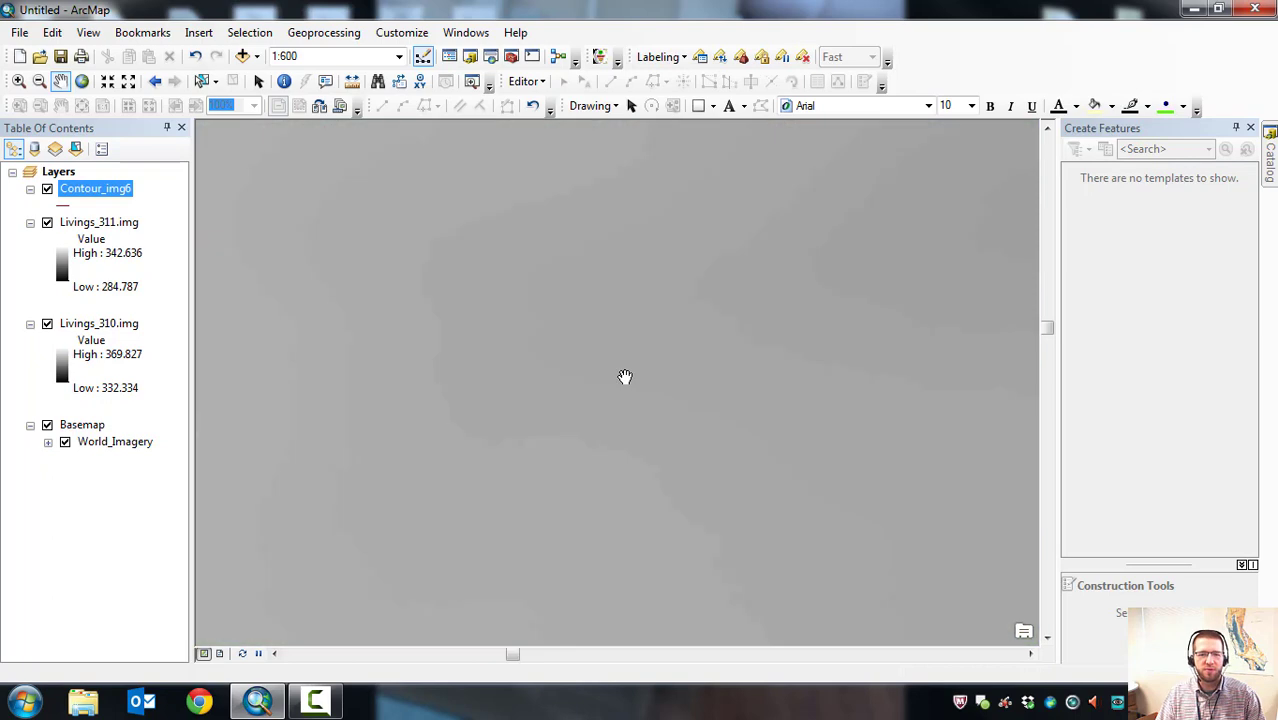
Follow a single contour line at 1:600 and inspect its bends and small-scale detail against the DEM shading.
left_click_drag(625, 377, 417, 245)
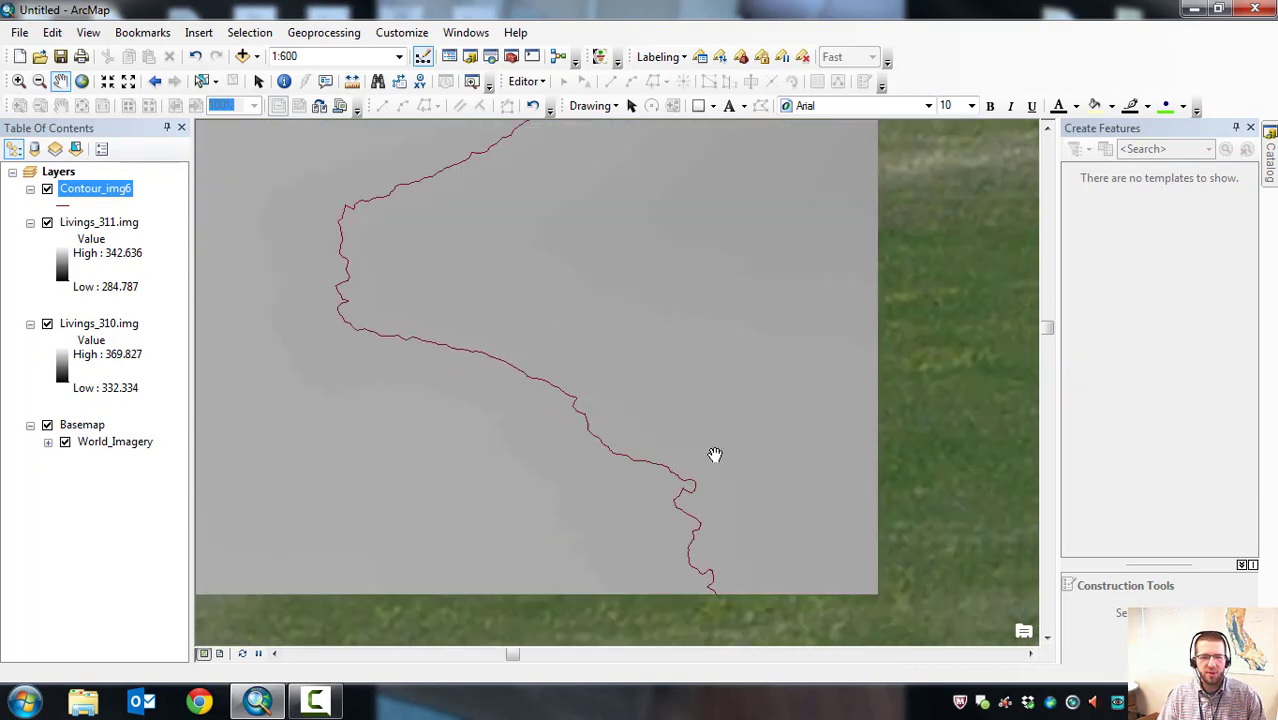
left_click_drag(710, 474, 659, 334)
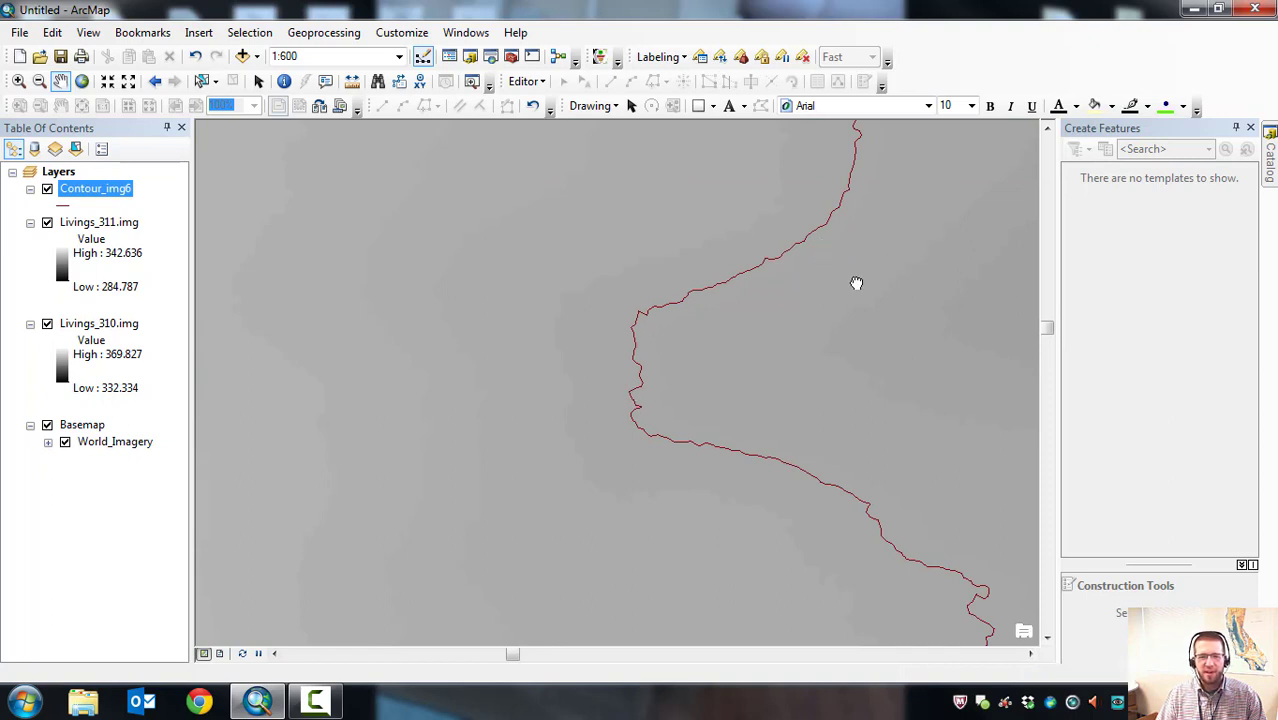
left_click_drag(855, 282, 773, 318)
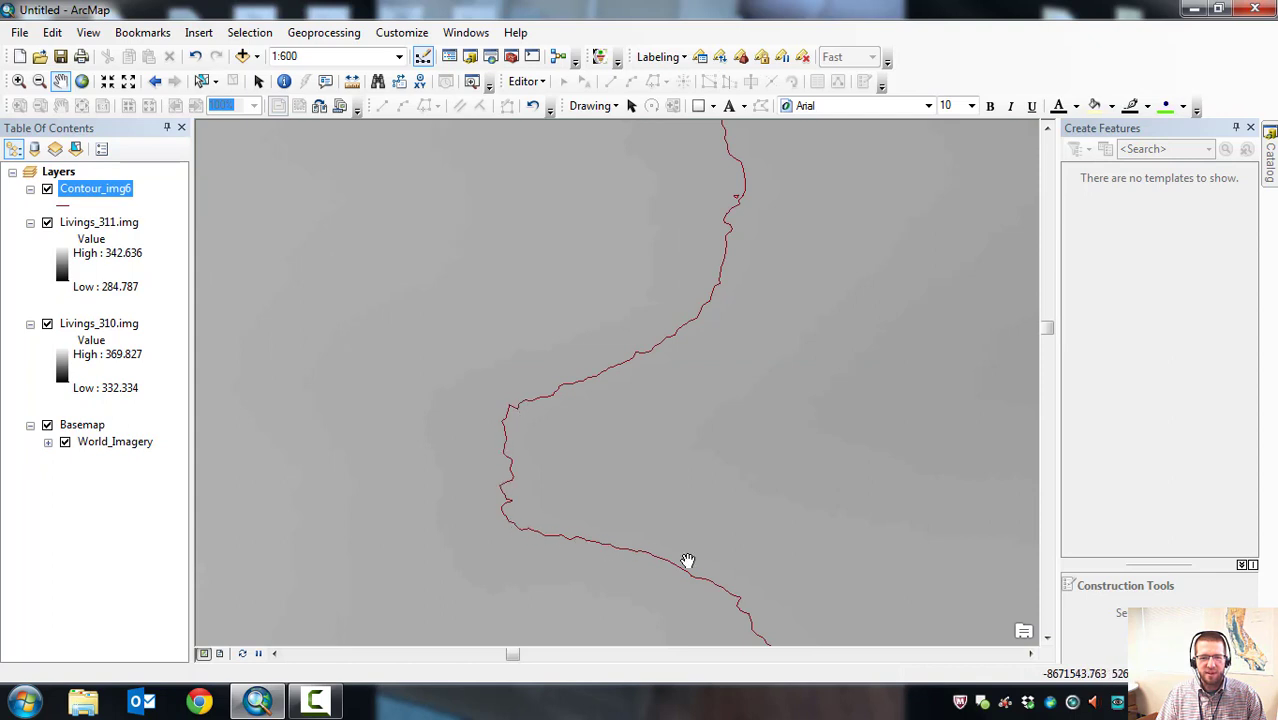
left_click_drag(688, 560, 581, 346)
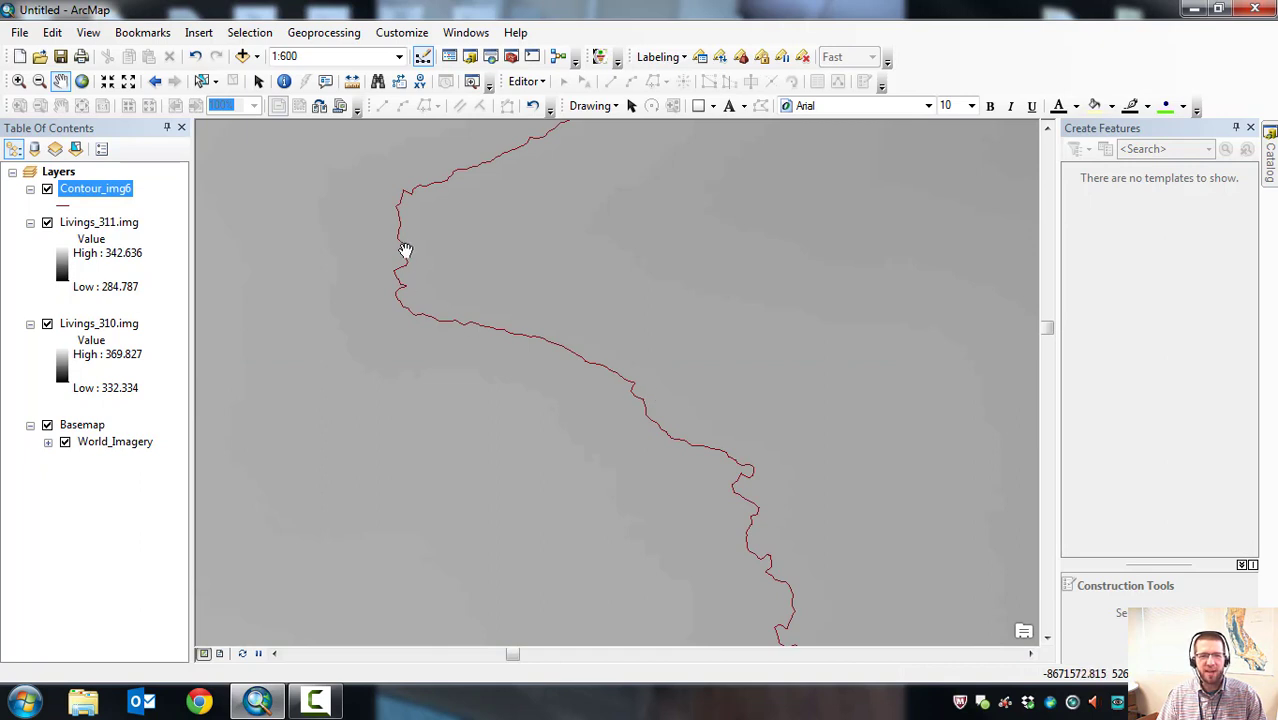
left_click_drag(685, 499, 522, 300)
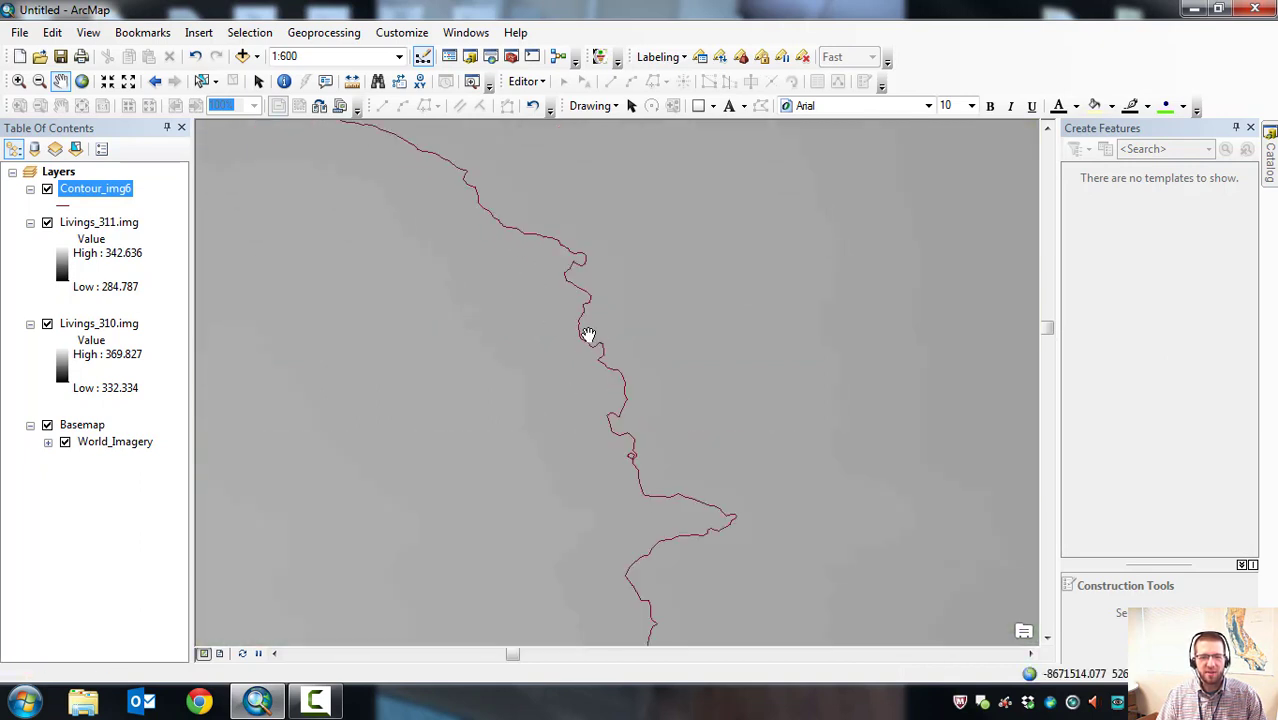
left_click_drag(583, 385, 698, 507)
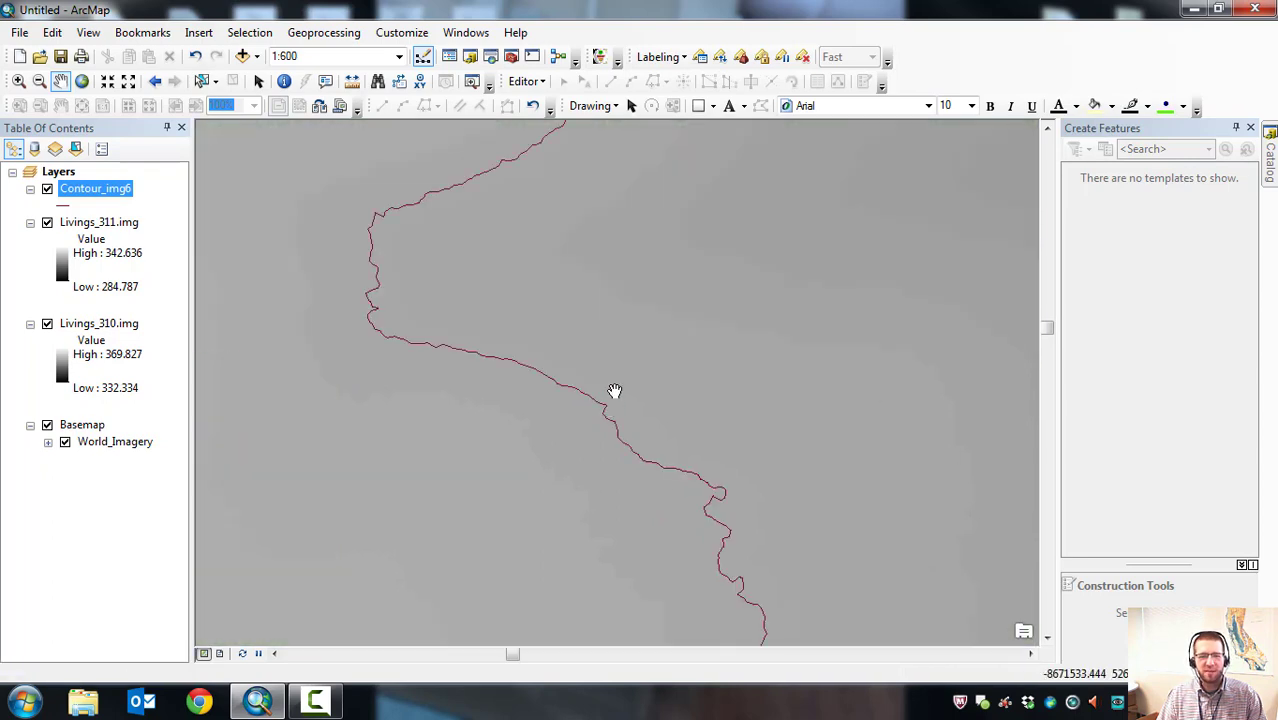
left_click_drag(668, 516, 642, 479)
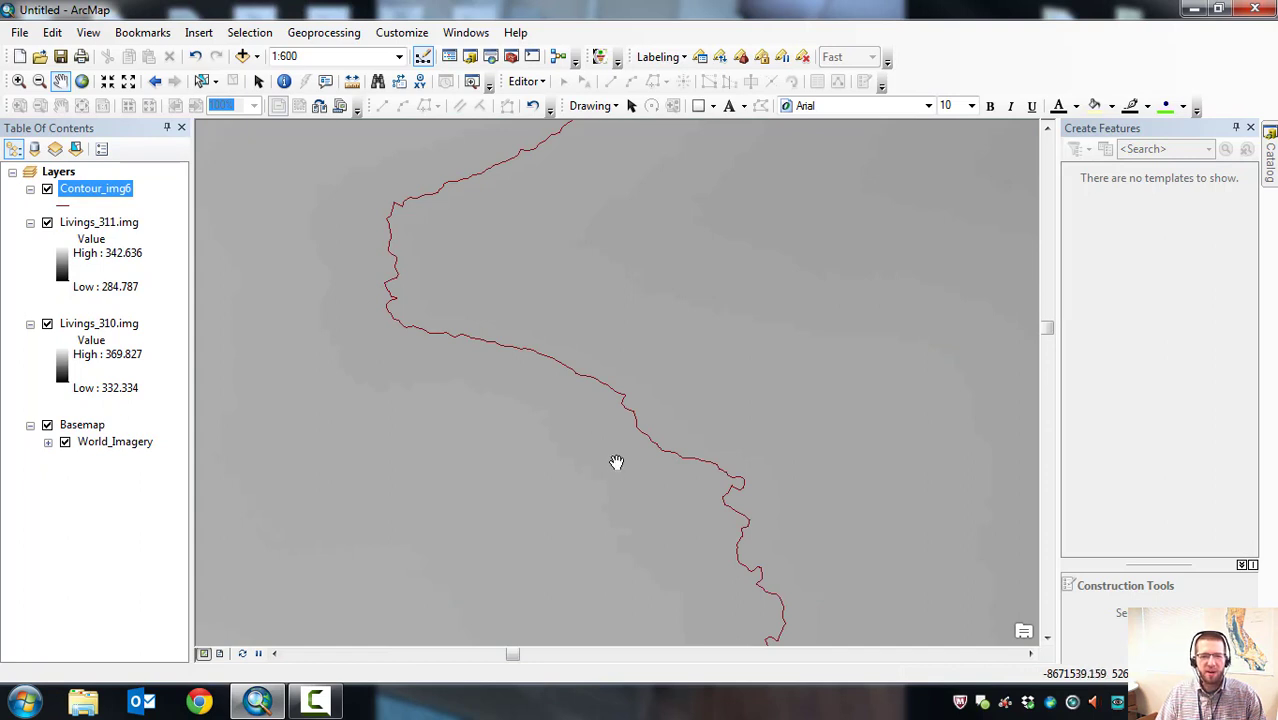
left_click_drag(616, 462, 605, 371)
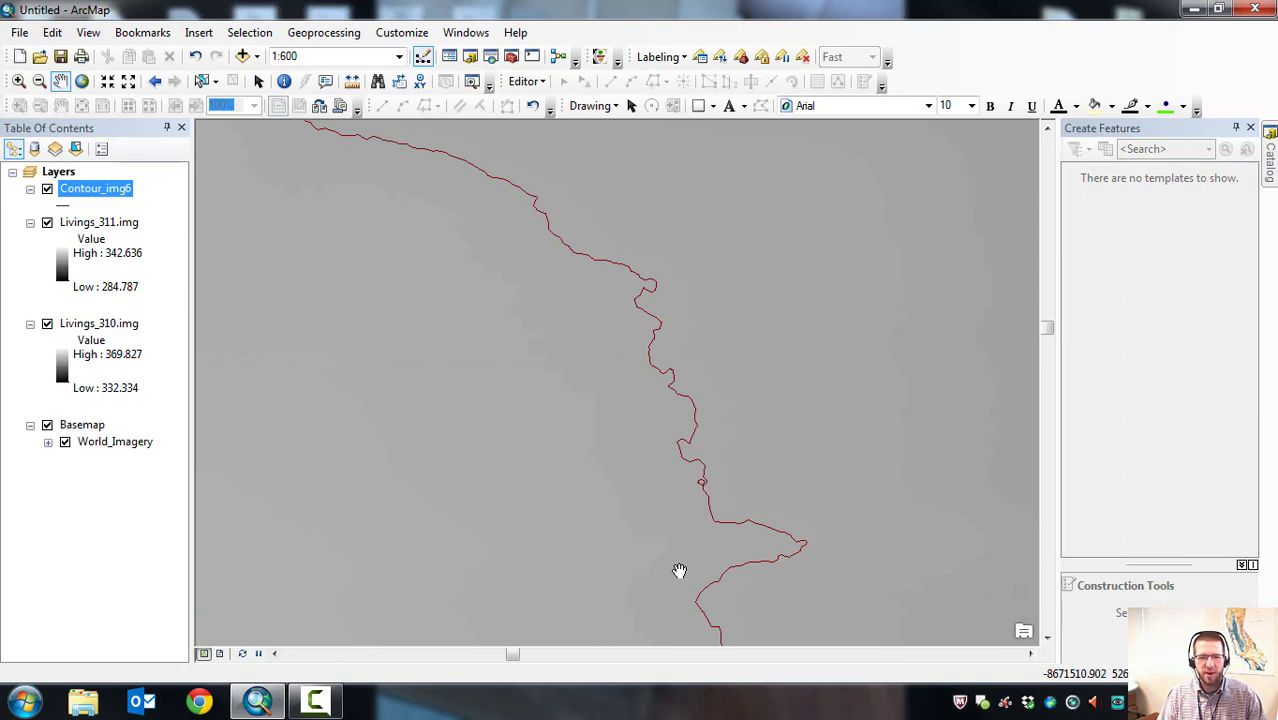
left_click_drag(679, 571, 632, 351)
left_click_drag(588, 244, 662, 494)
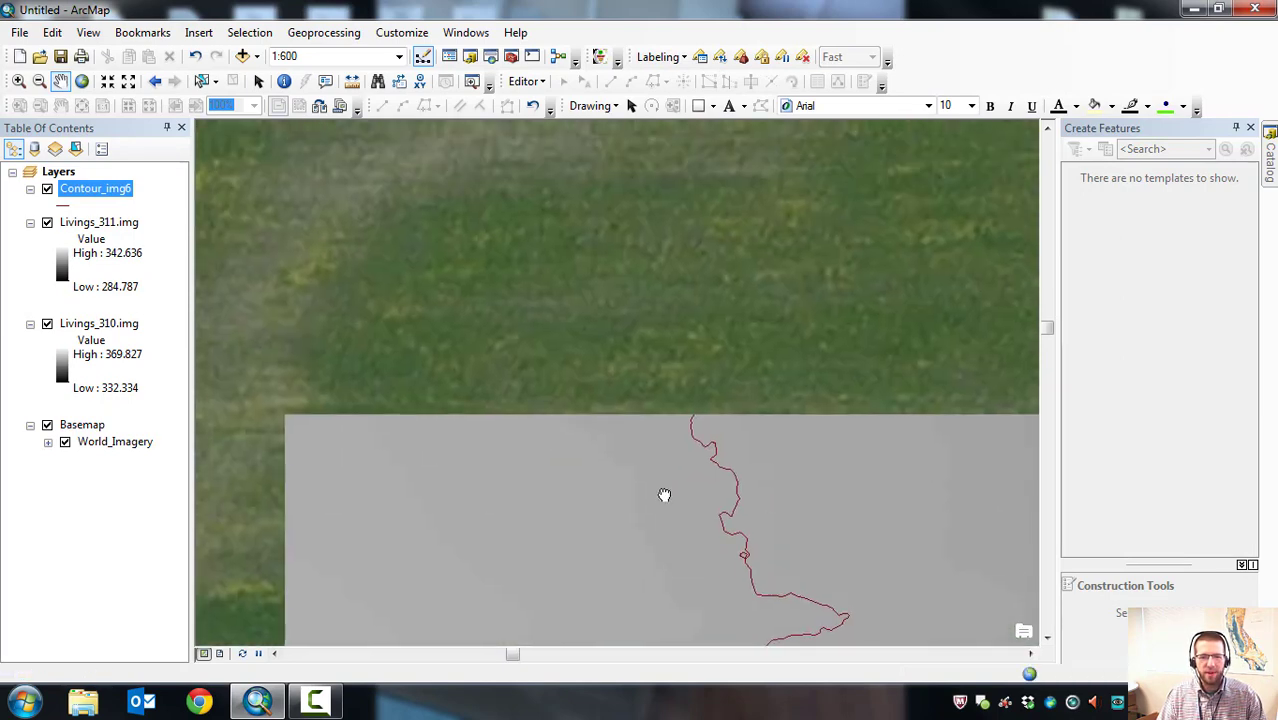
left_click_drag(565, 243, 731, 500)
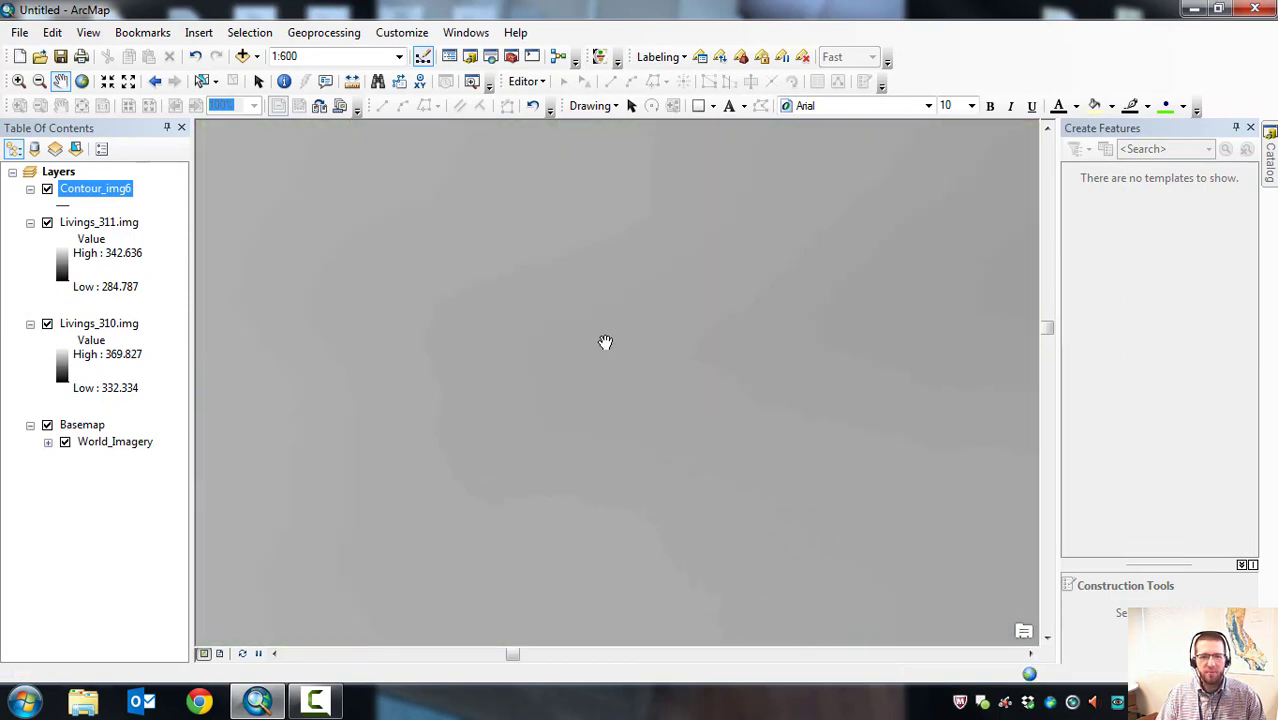
mouse_move(542, 271)
left_mouse_down()
mouse_move(531, 314)
mouse_move(494, 260)
left_mouse_up()
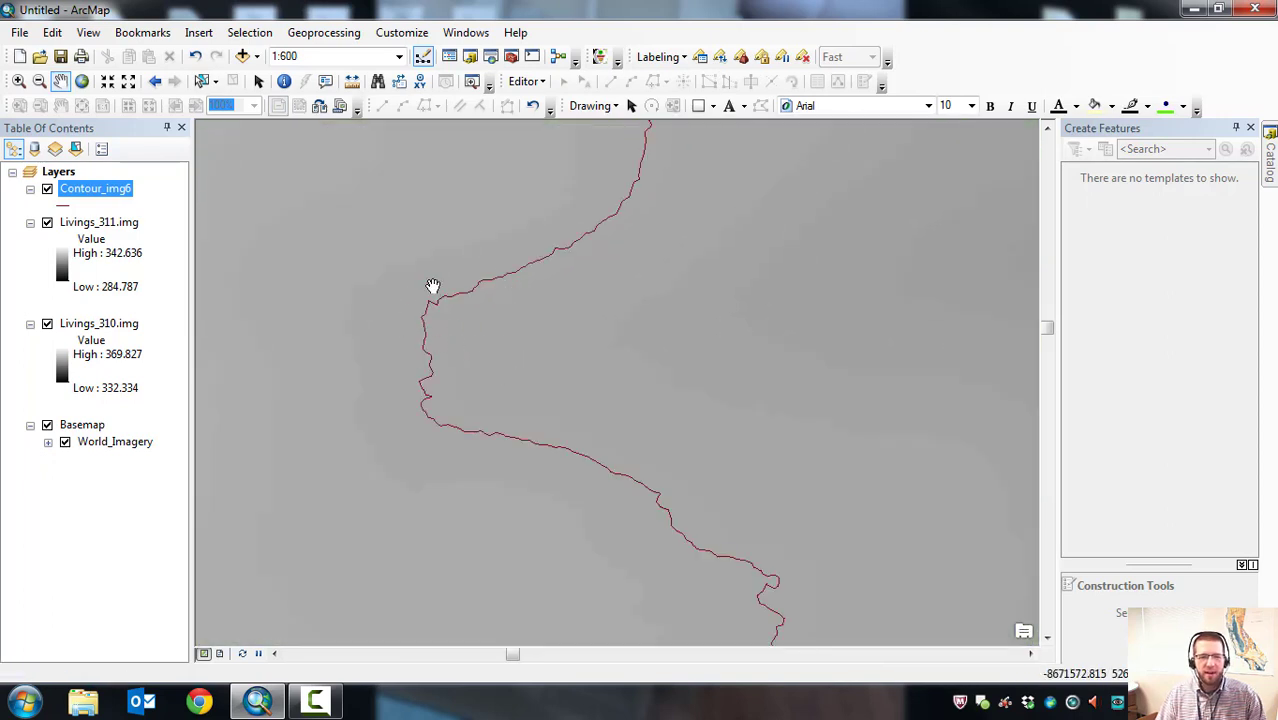
left_click_drag(422, 274, 520, 272)
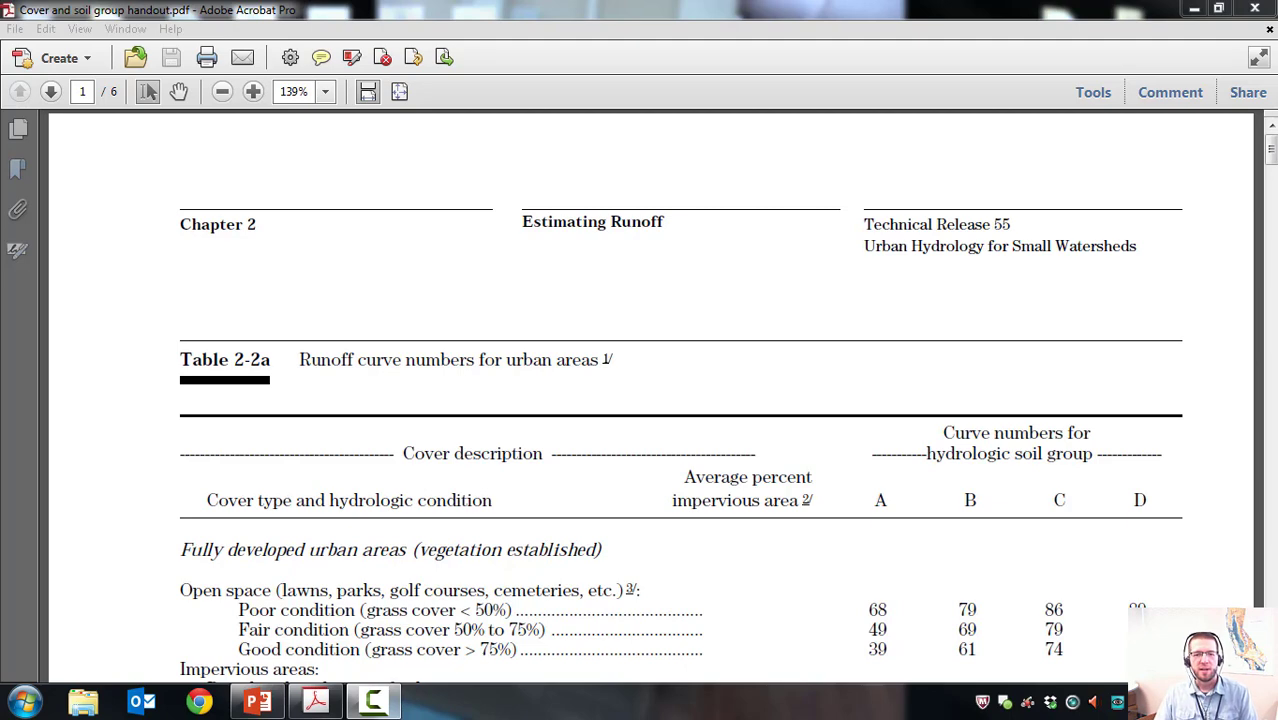
Examine Table 2-2a in the cover and soil group handout for urban runoff curve numbers by cover type and hydrologic soil group.
left_click(323, 420)
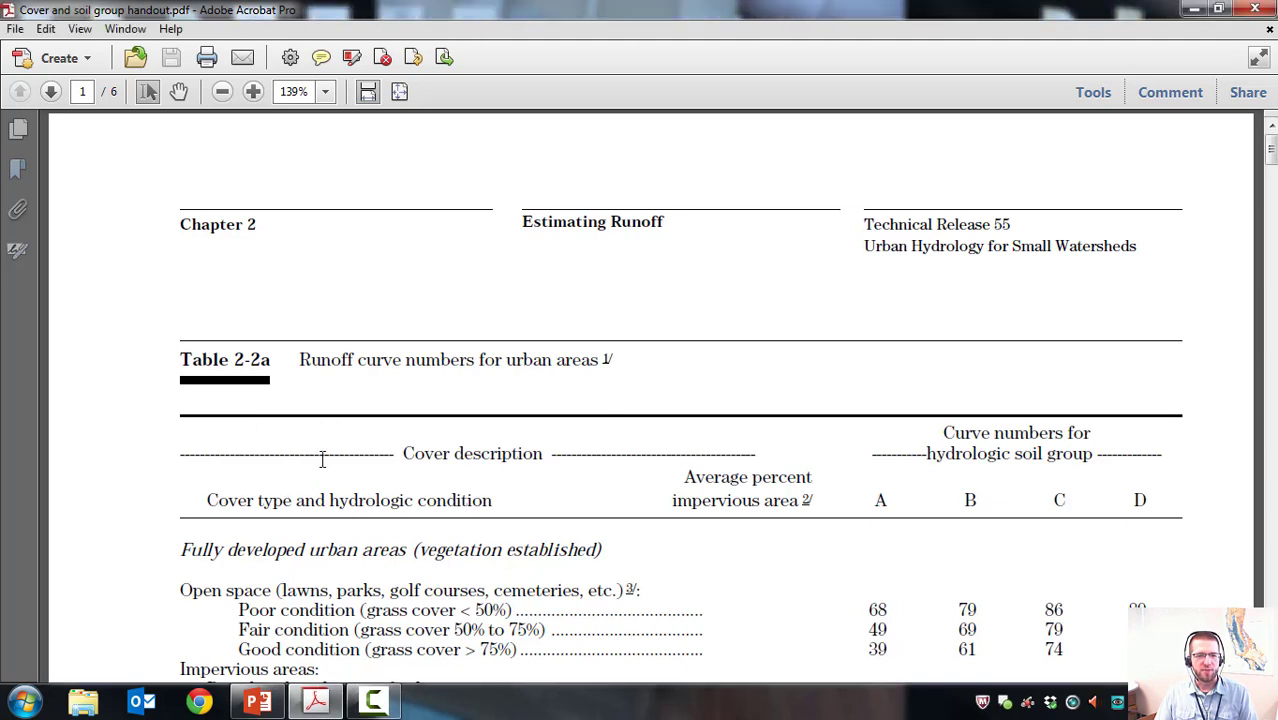
scroll(321, 460, "down", 2)
scroll(323, 460, "up", 2)
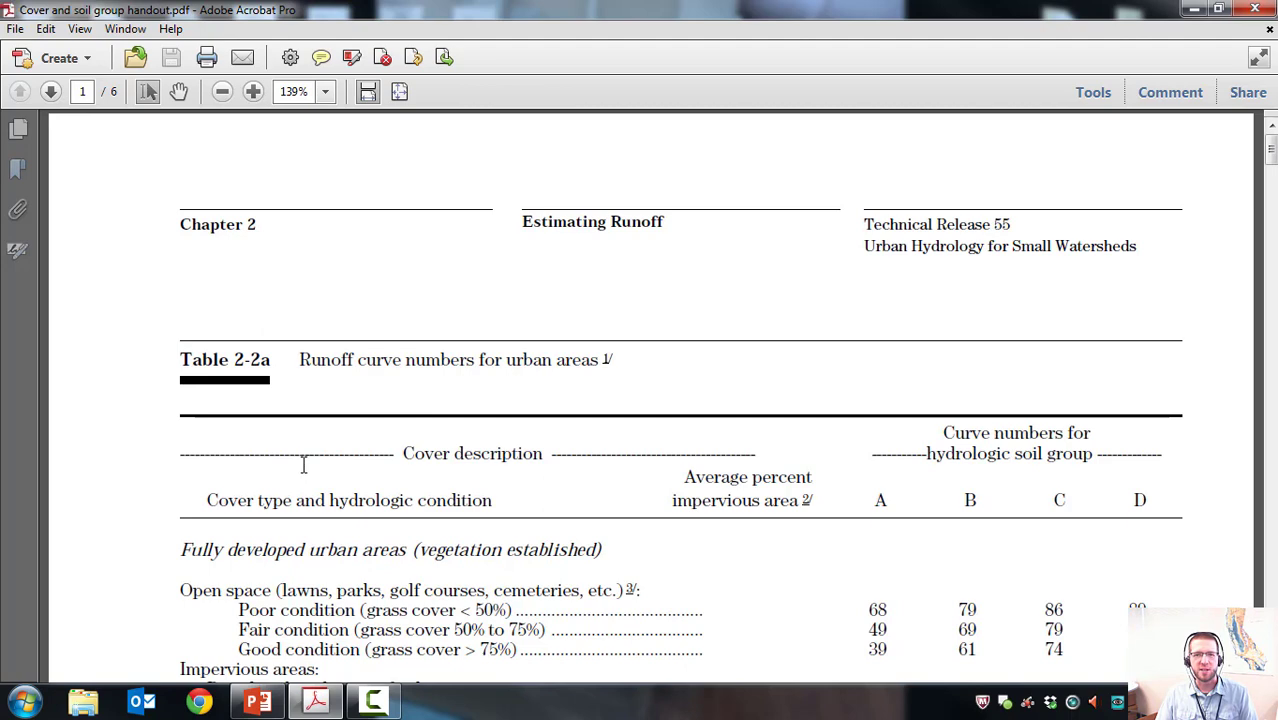
scroll(240, 470, "down", 1)
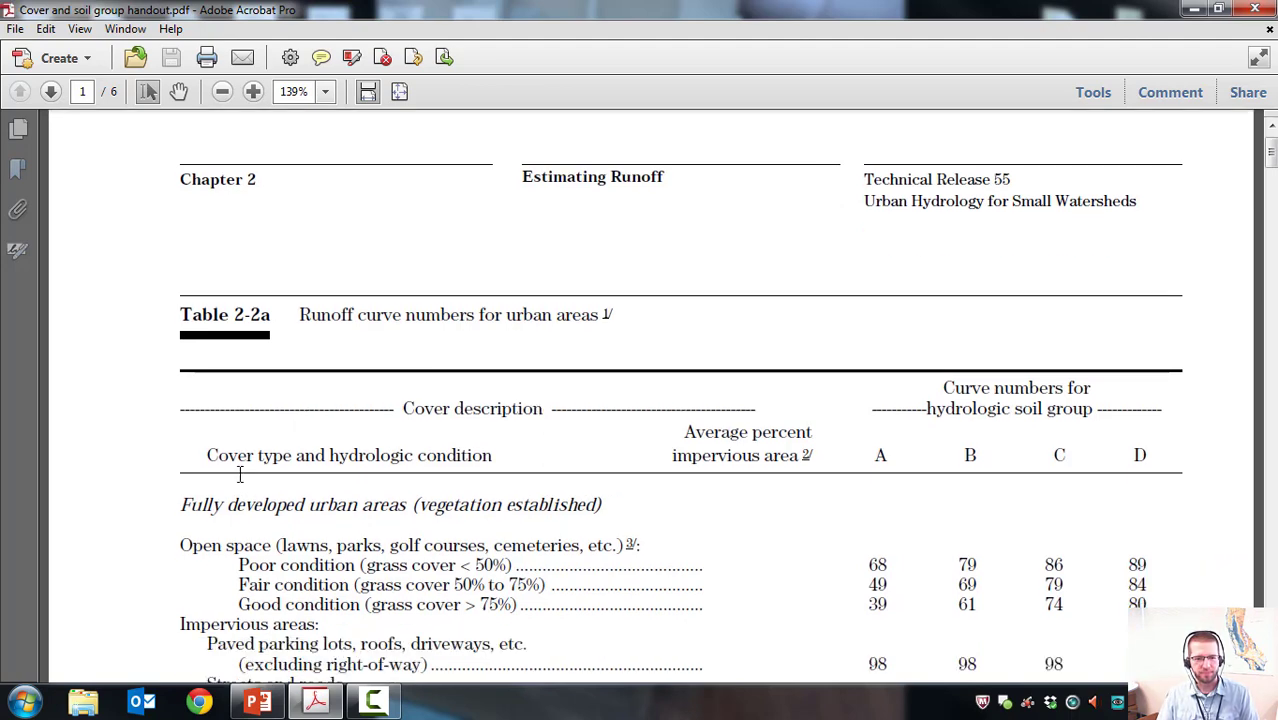
scroll(306, 424, "down", 2)
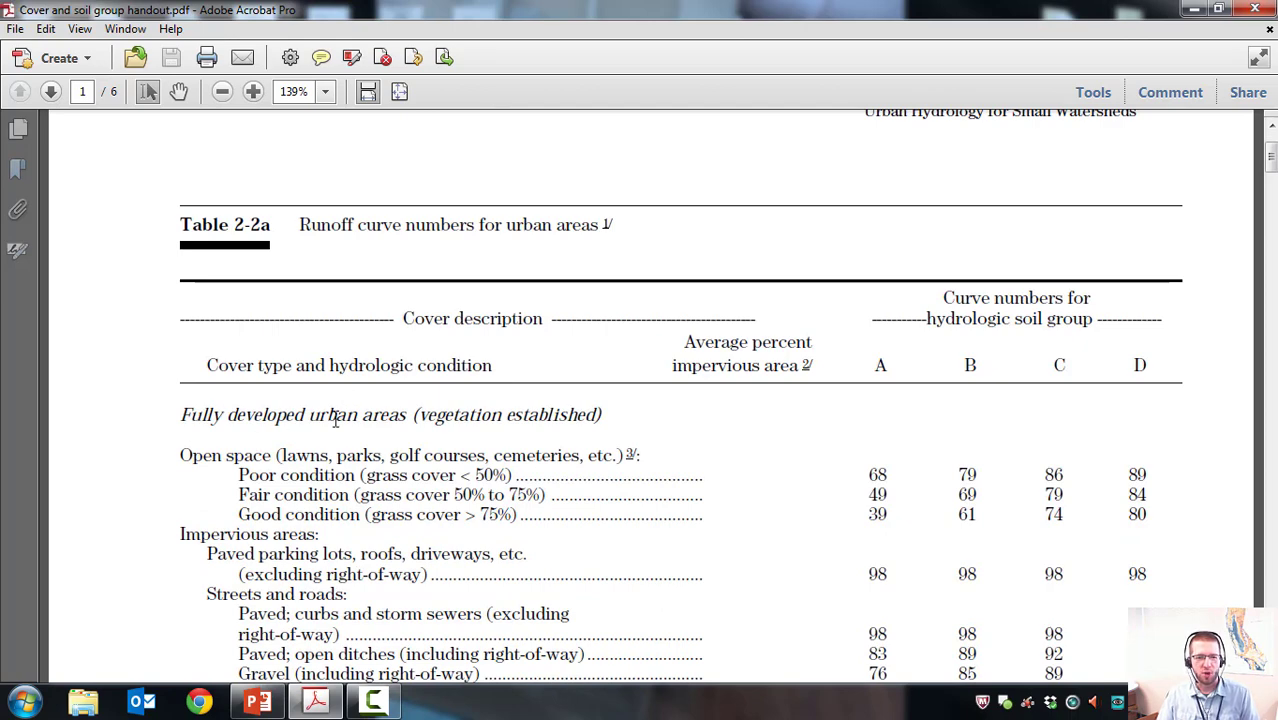
scroll(344, 418, "down", 2)
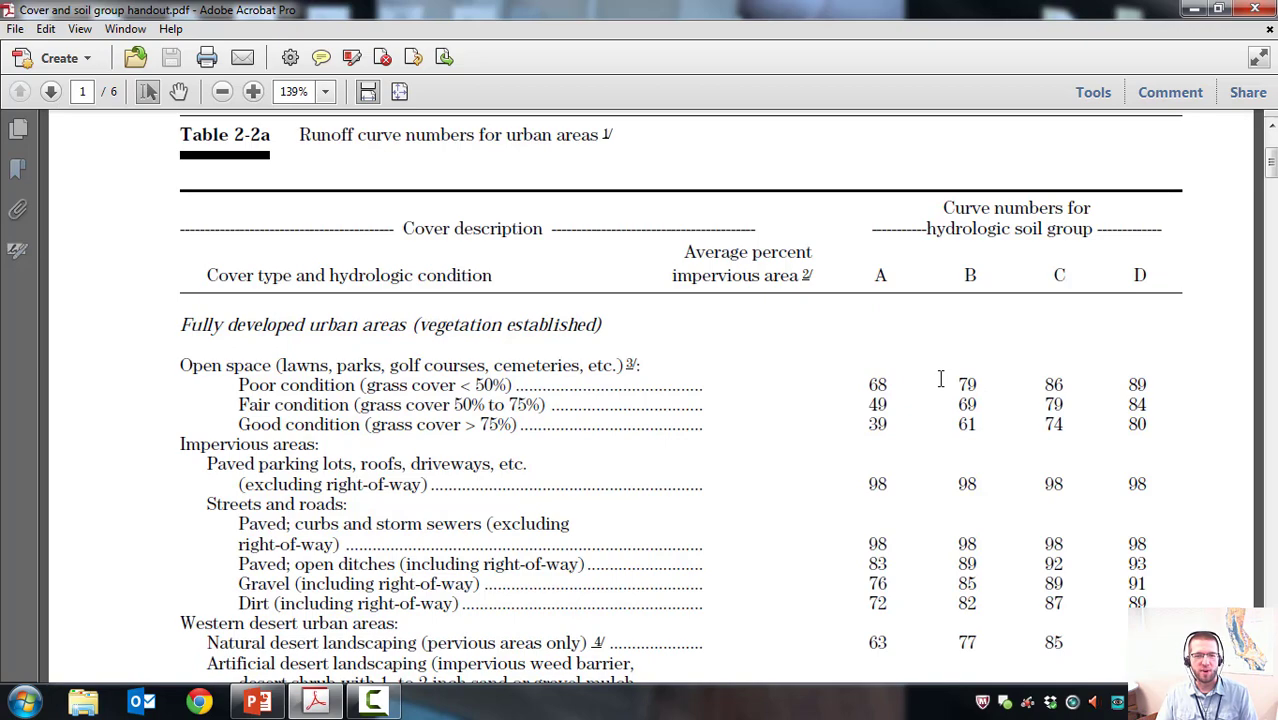
scroll(940, 410, "down", 6)
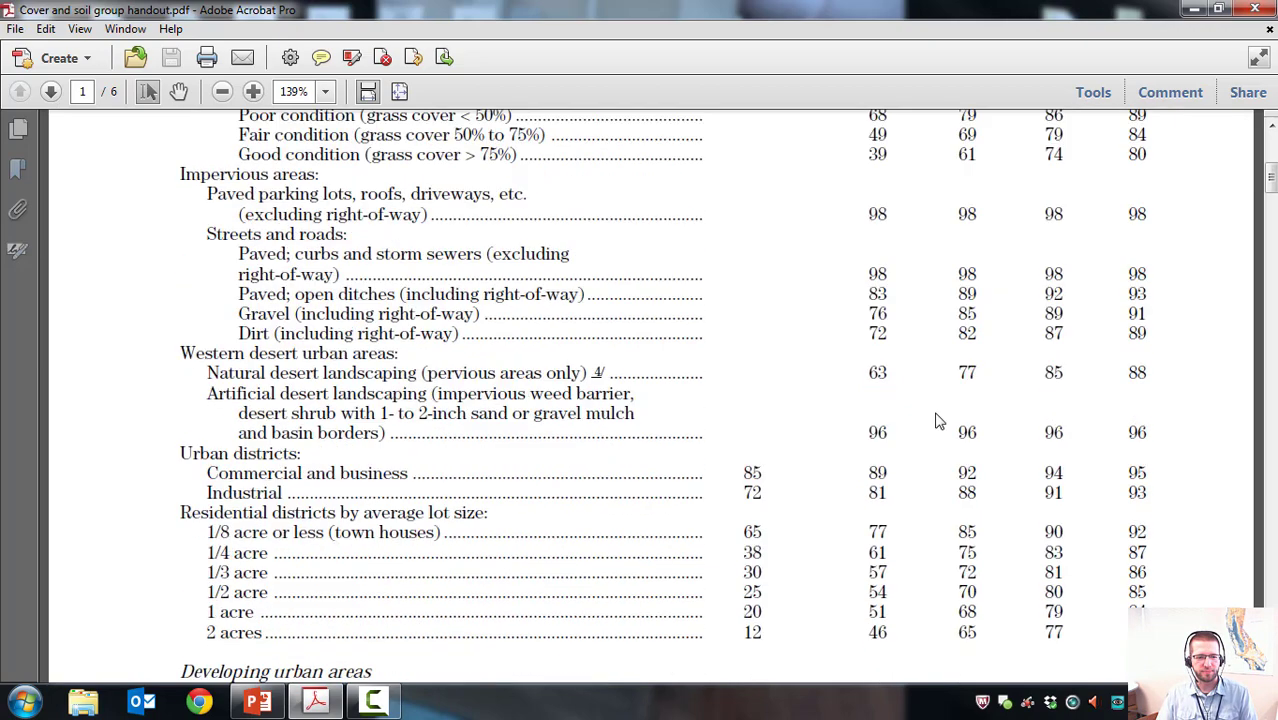
Examine Table 2-2b for cultivated agricultural land curve numbers by cover type, treatment and hydrologic condition.
scroll(533, 339, "down", 10)
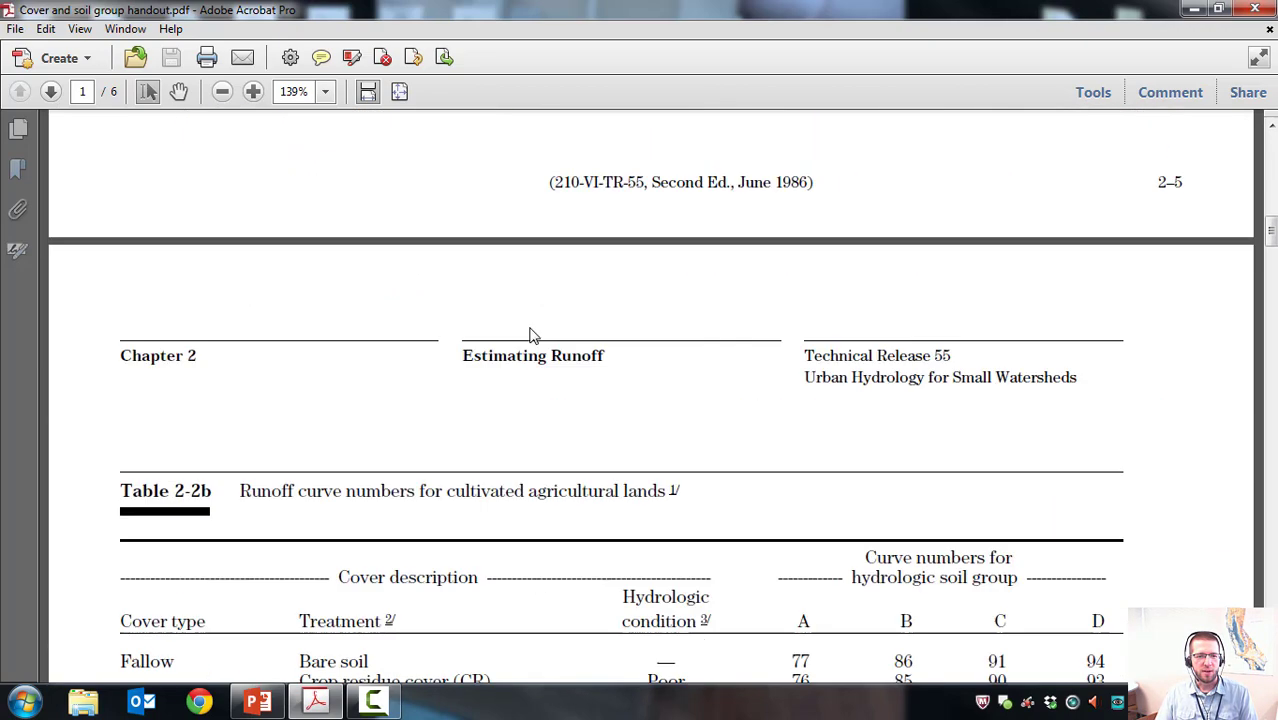
scroll(466, 337, "down", 1)
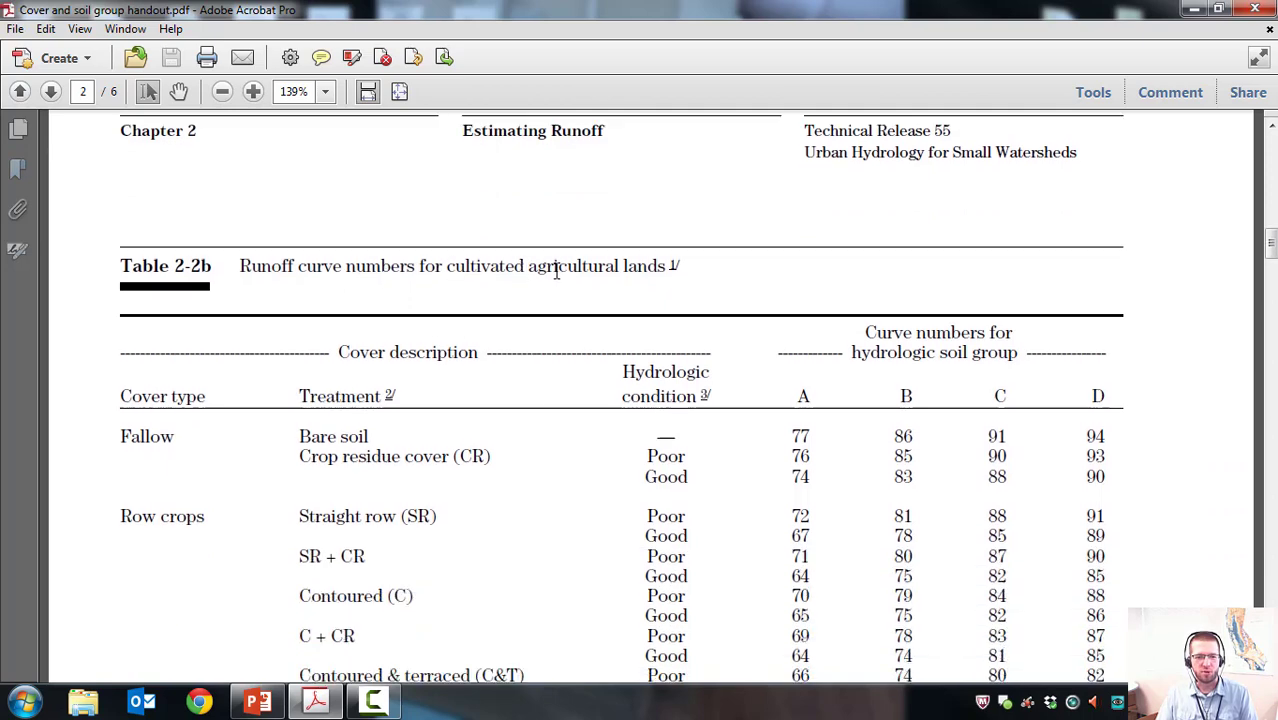
scroll(472, 340, "down", 2)
scroll(526, 288, "down", 1)
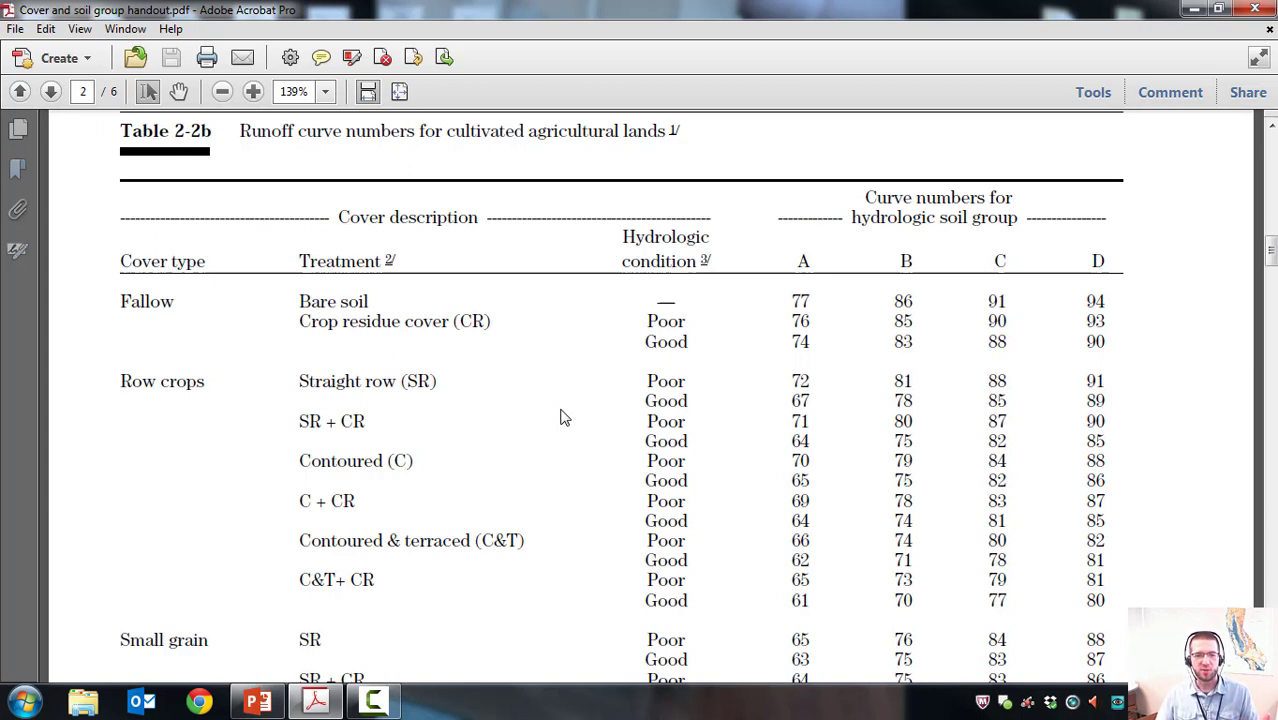
scroll(568, 433, "down", 5)
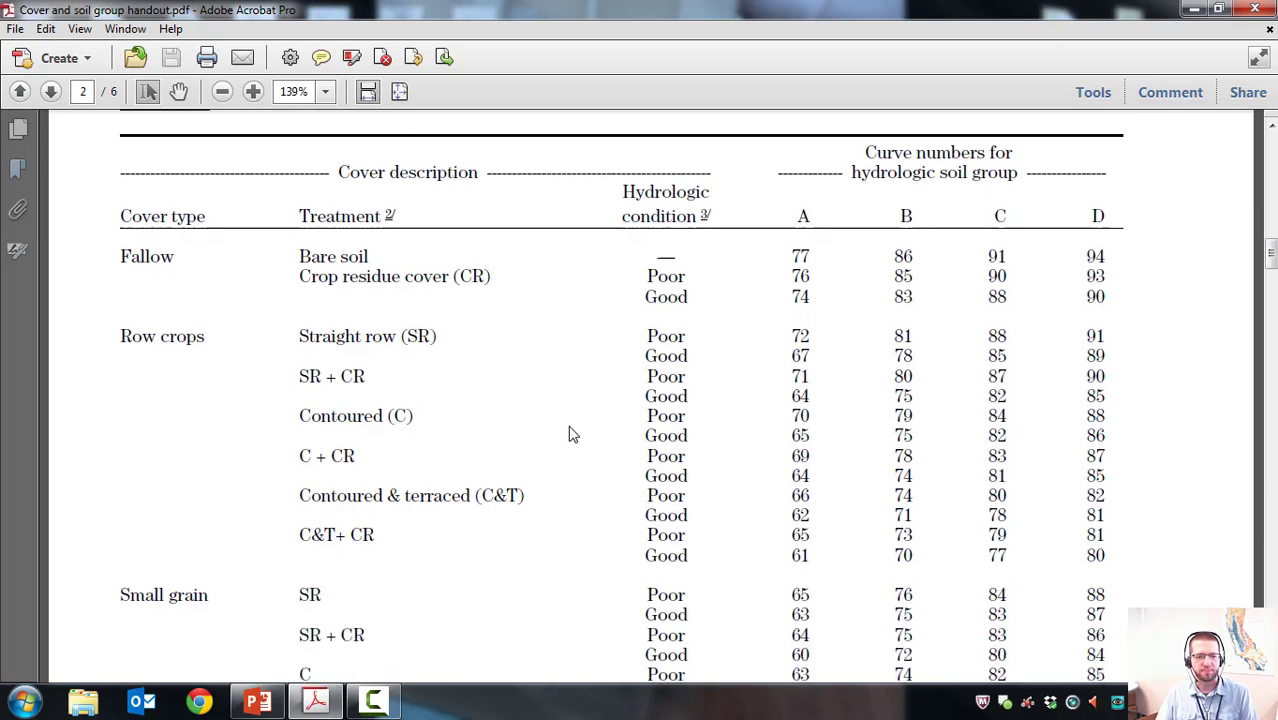
Review the curve numbers for other agricultural lands in Table 2-2c and for arid and semiarid rangelands in Table 2-2d.
scroll(568, 433, "down", 10)
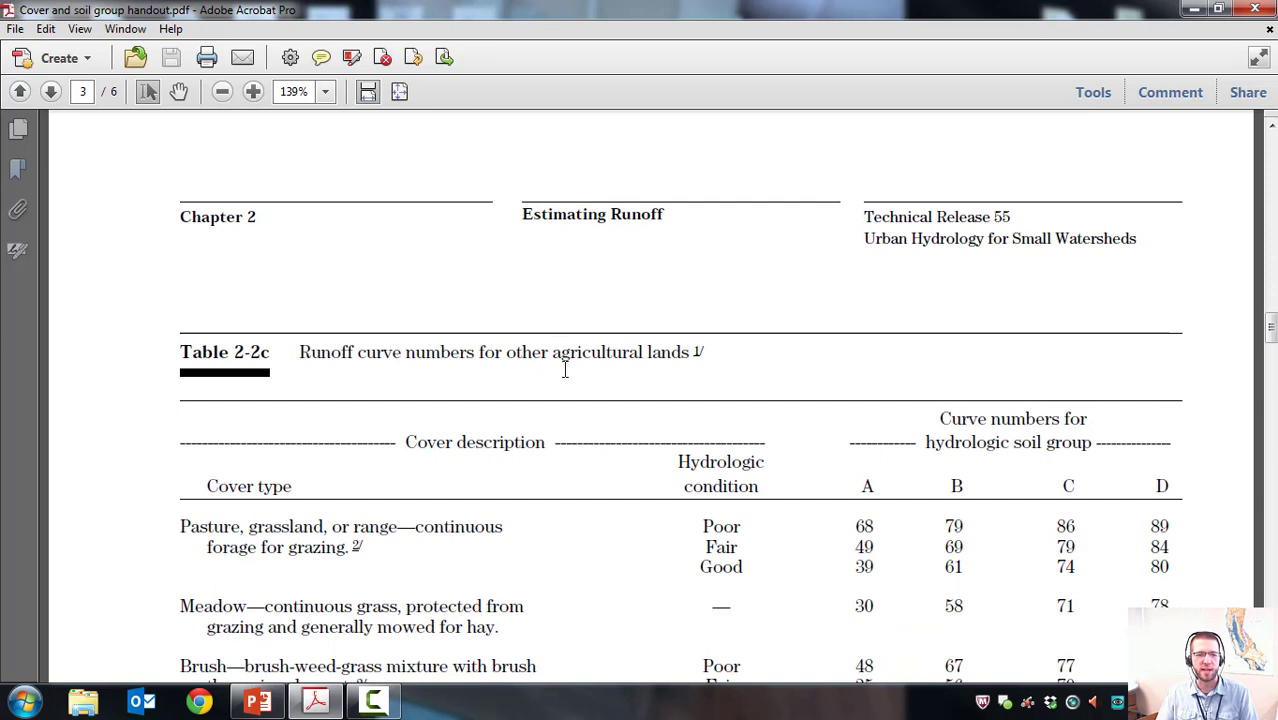
scroll(575, 400, "down", 2)
scroll(545, 408, "down", 1)
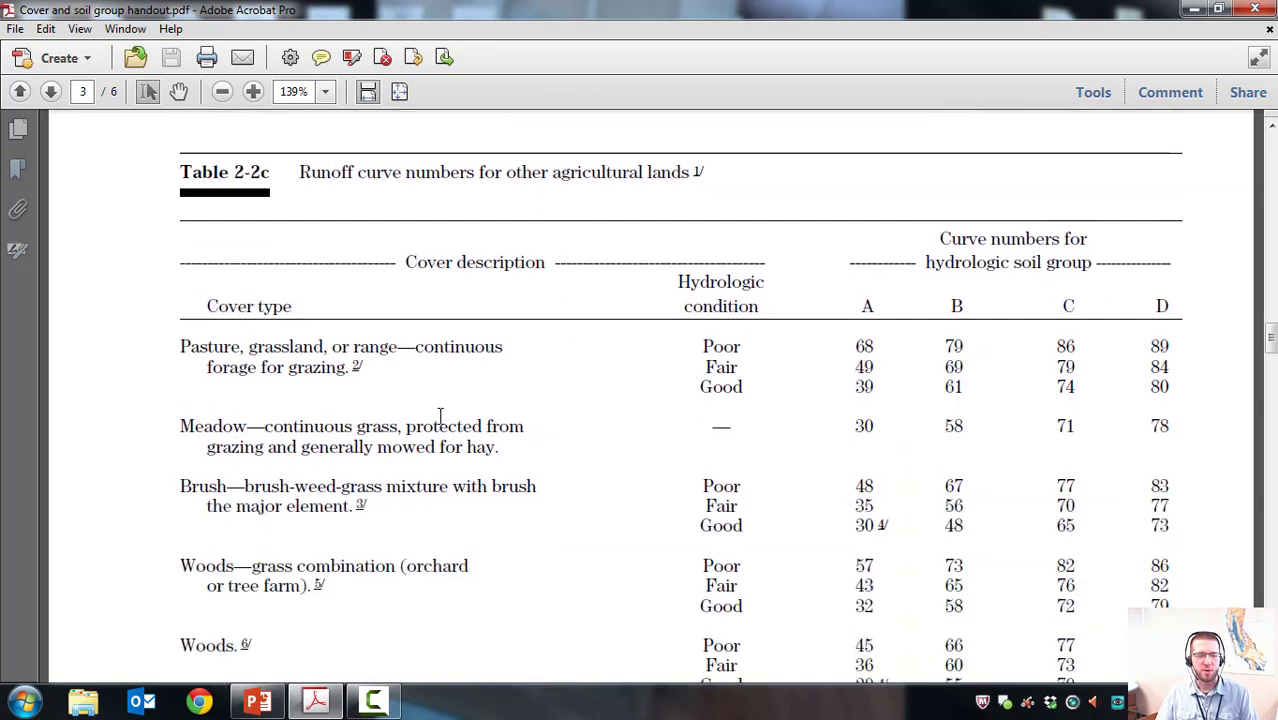
scroll(313, 489, "down", 2)
scroll(316, 490, "down", 15)
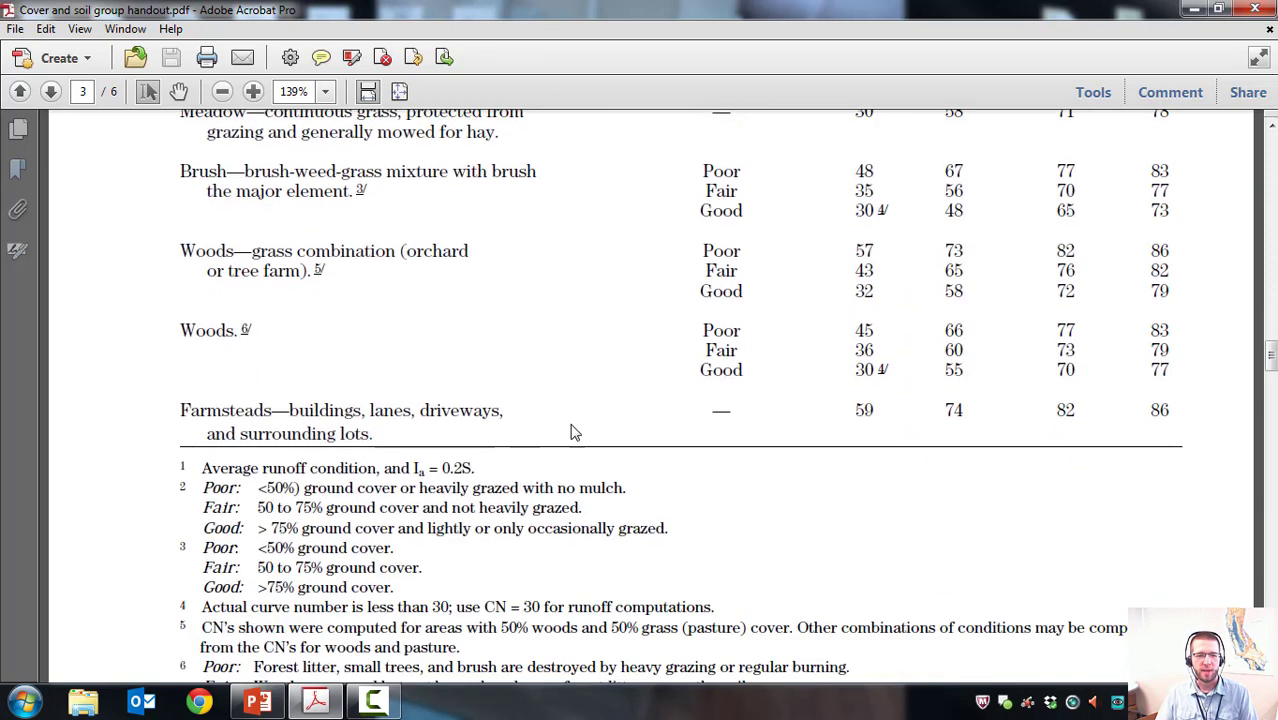
scroll(610, 425, "down", 20)
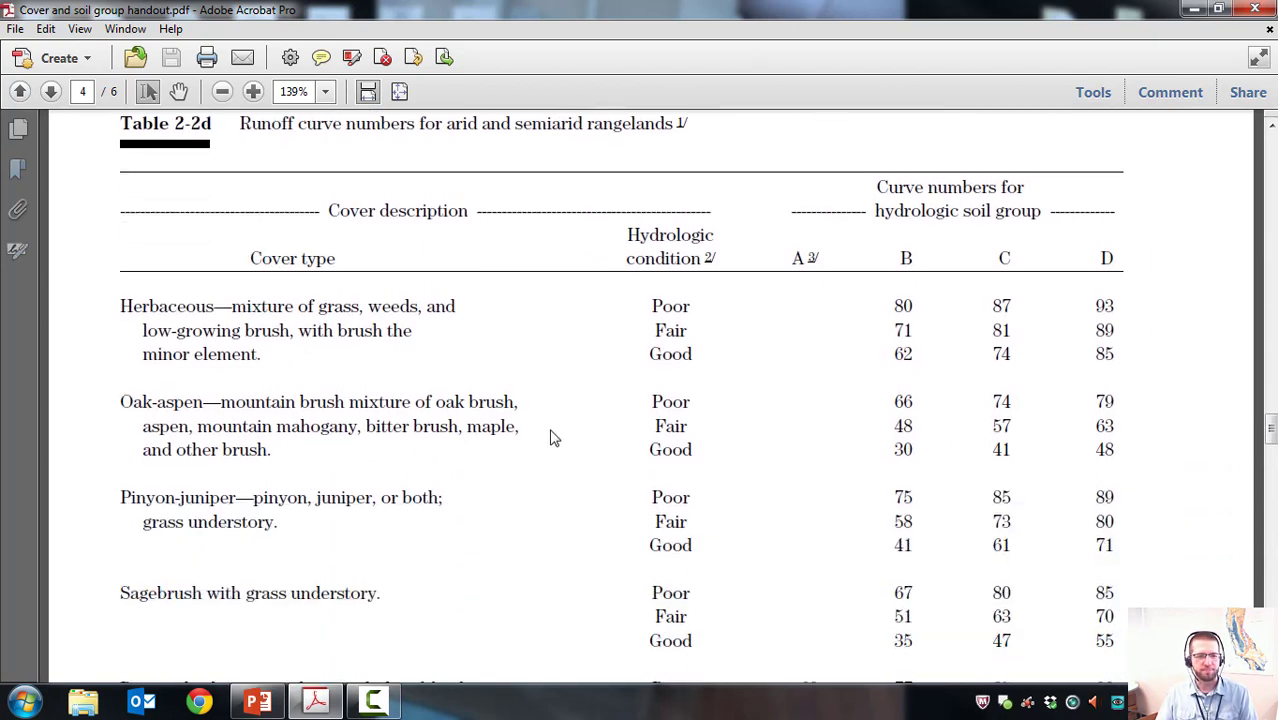
scroll(541, 385, "down", 15)
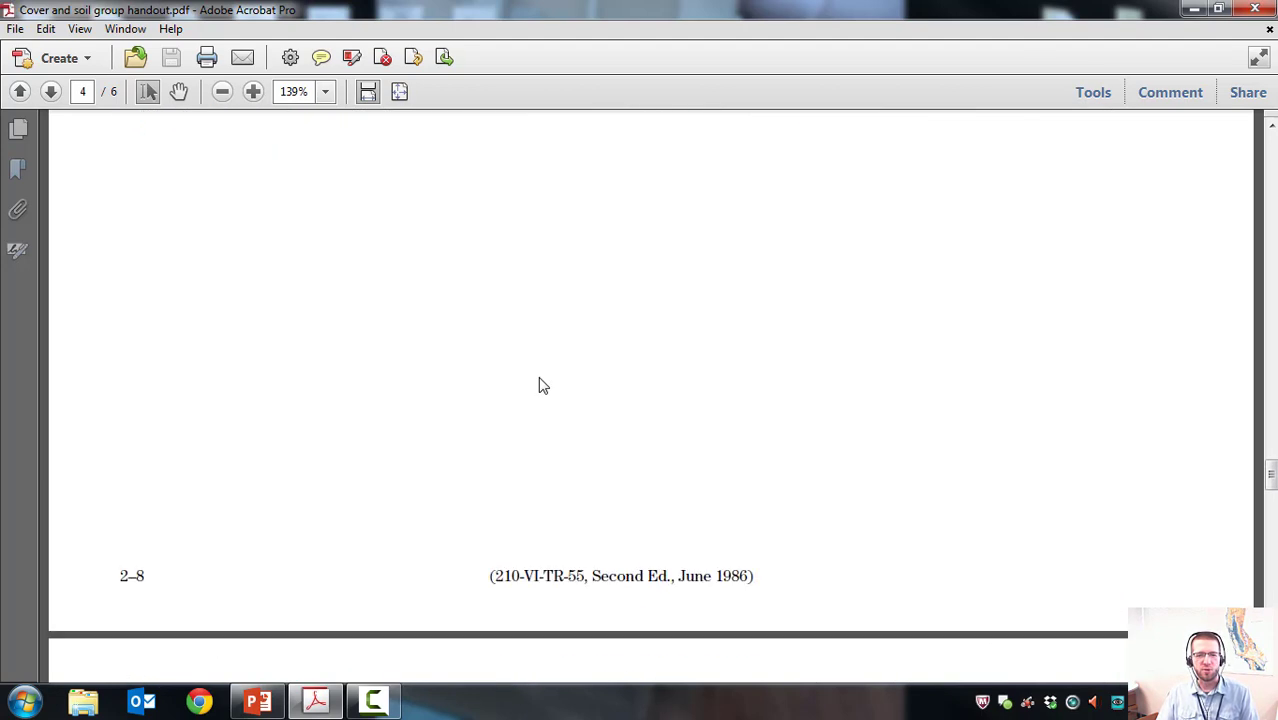
Read the criteria for assigning hydrologic soil groups in Table 7-1, including its footnotes on impermeable layers and dual classes.
scroll(541, 385, "down", 15)
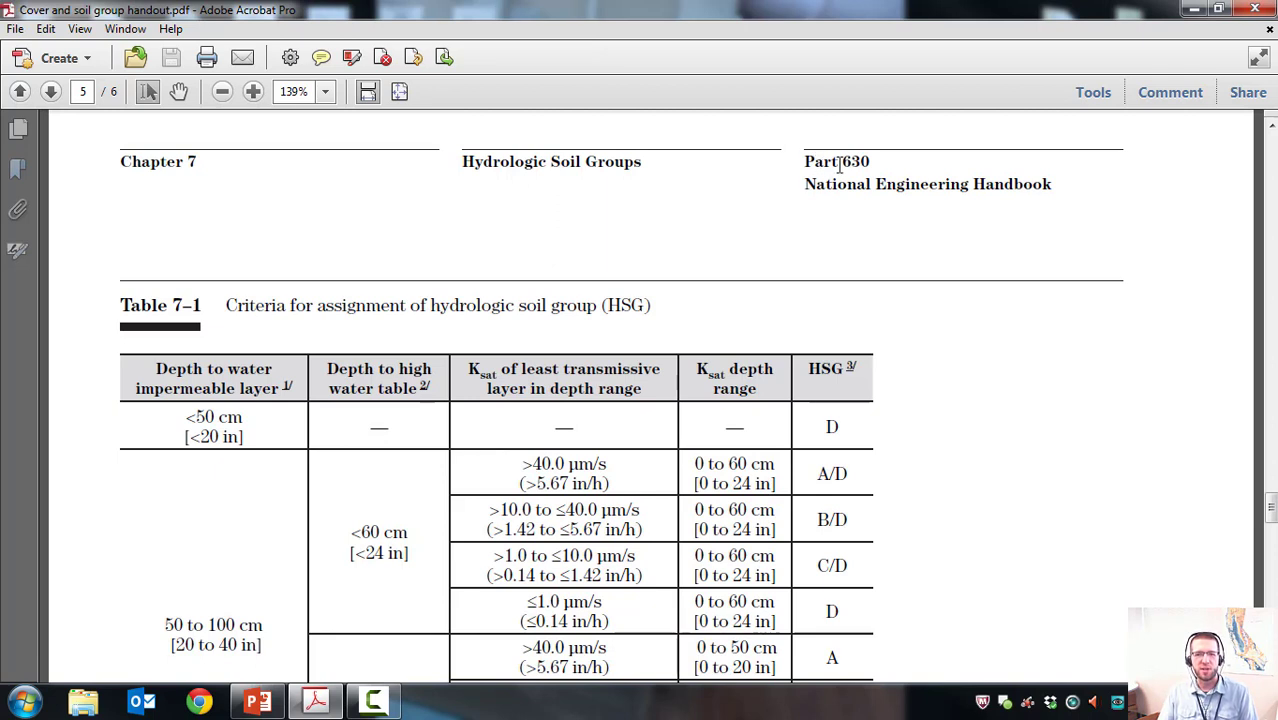
scroll(488, 367, "down", 3)
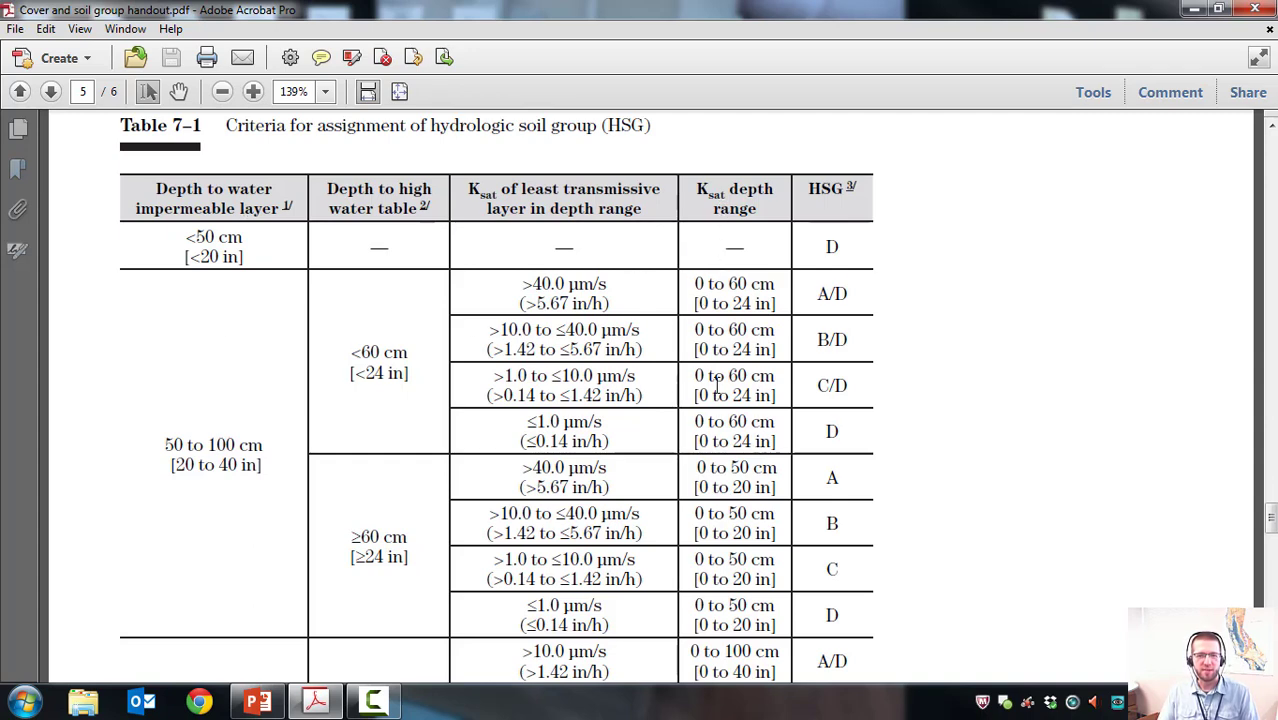
scroll(738, 378, "down", 1)
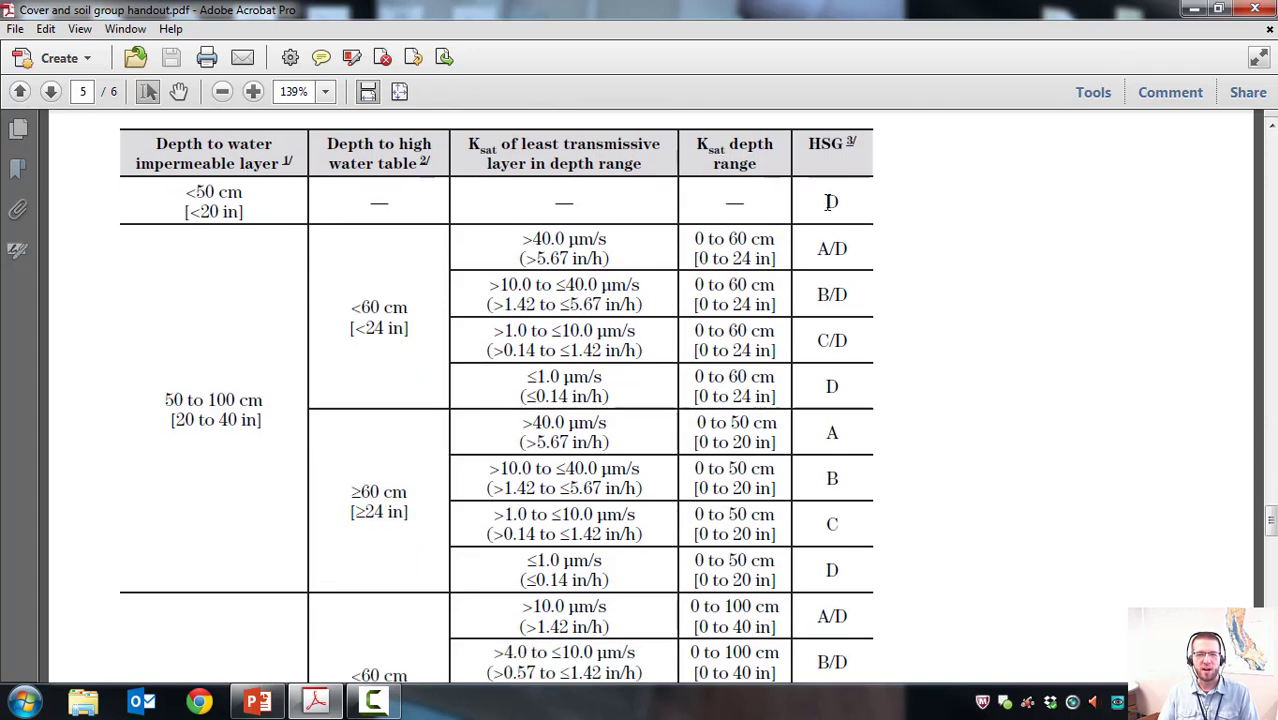
scroll(820, 448, "down", 5)
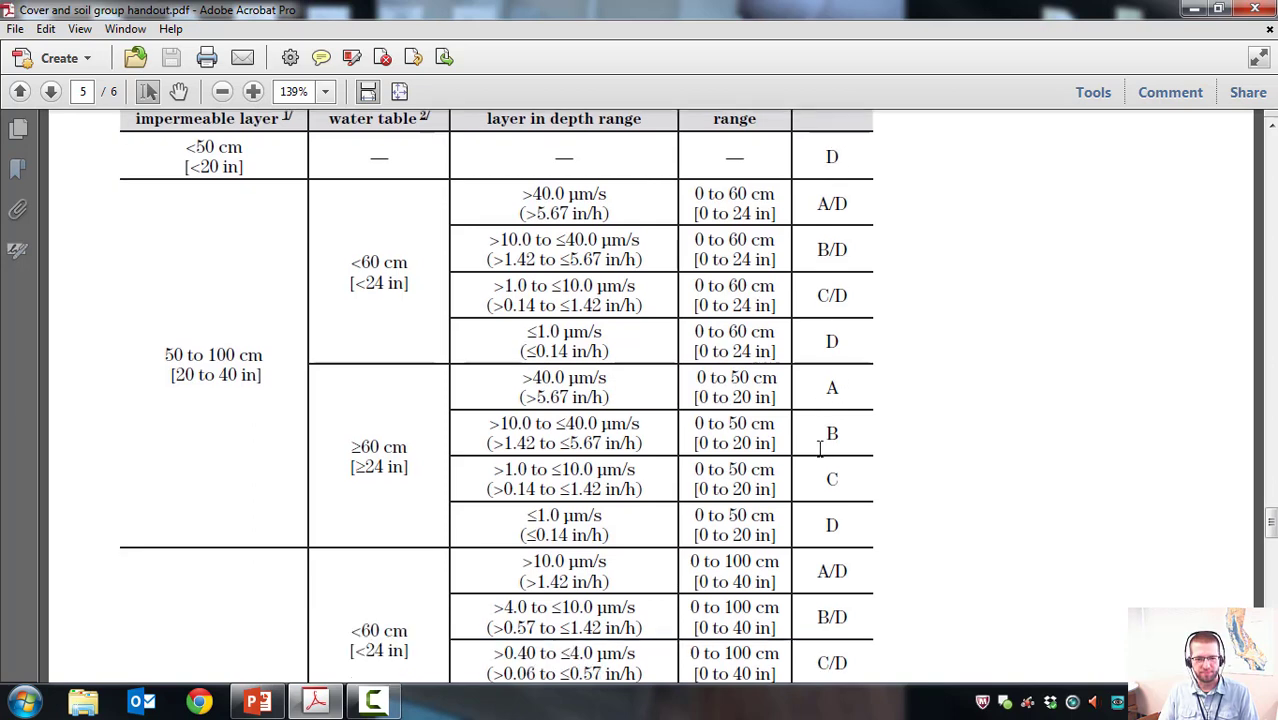
scroll(820, 448, "down", 3)
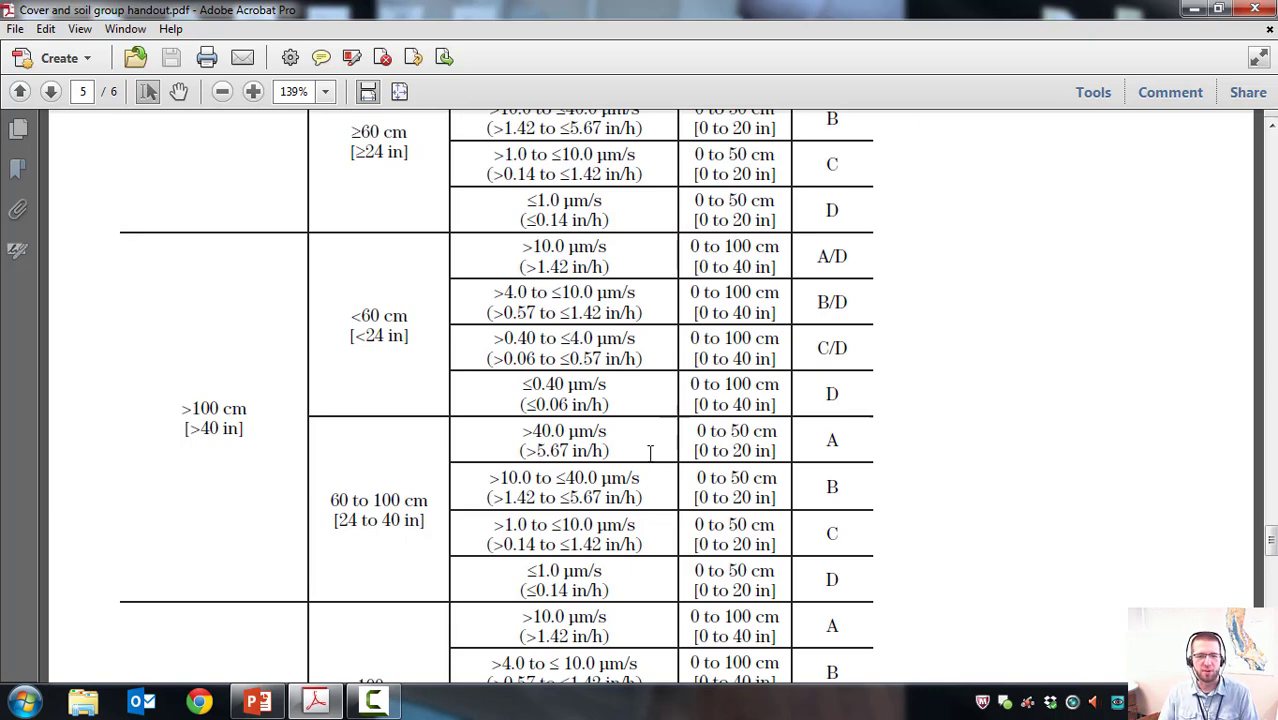
scroll(640, 450, "down", 11)
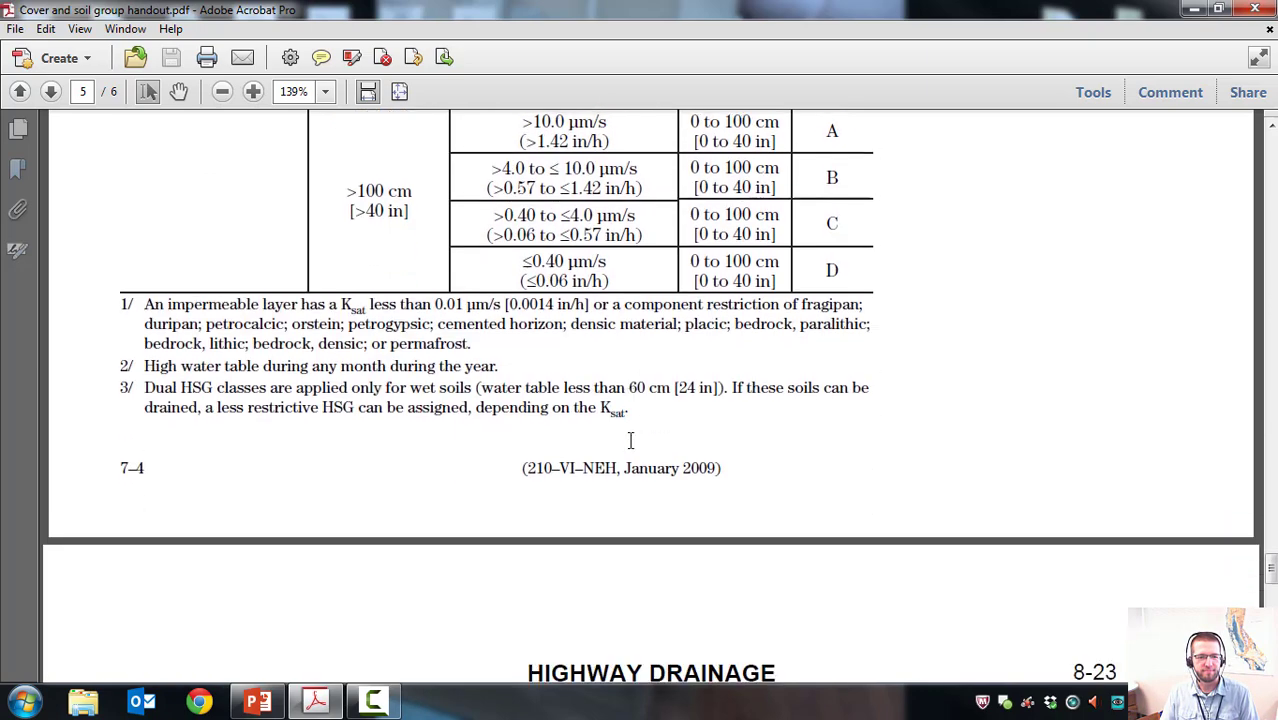
Review the Rational Method runoff coefficients for rural and urban surfaces in Table 8-3, then switch to the PowerPoint slide show.
scroll(630, 440, "down", 8)
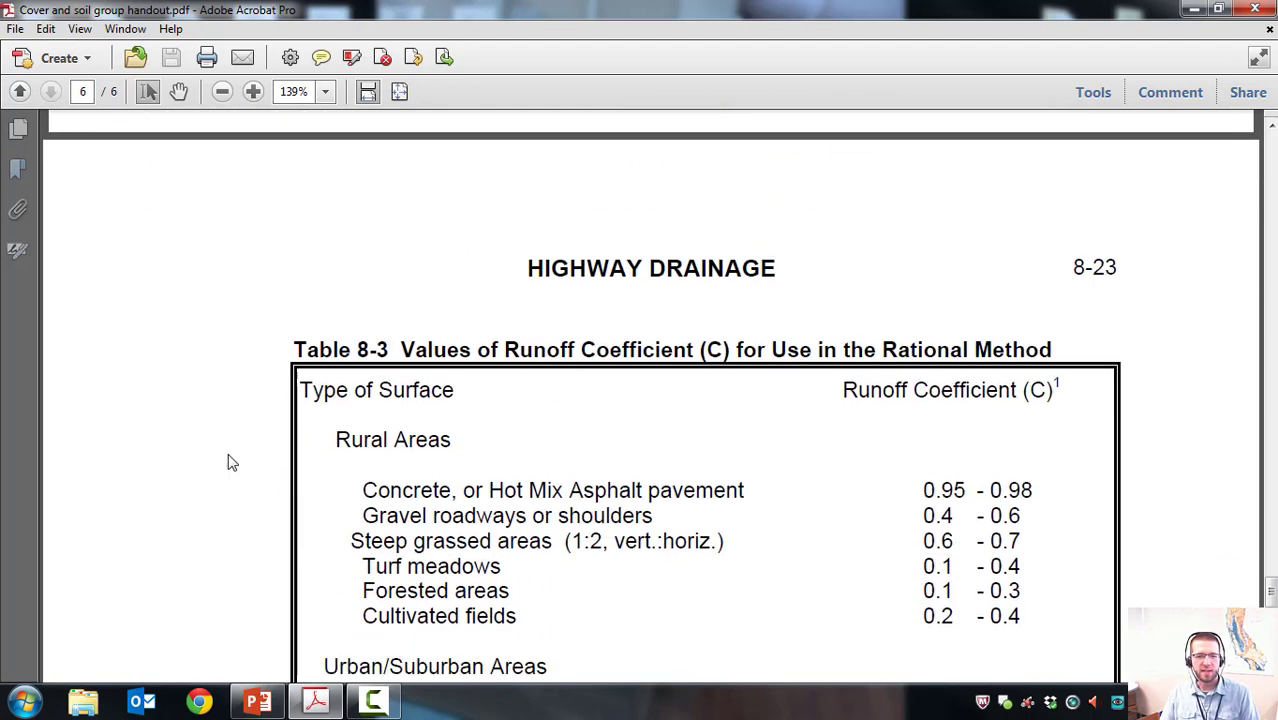
scroll(228, 462, "down", 2)
scroll(225, 462, "down", 2)
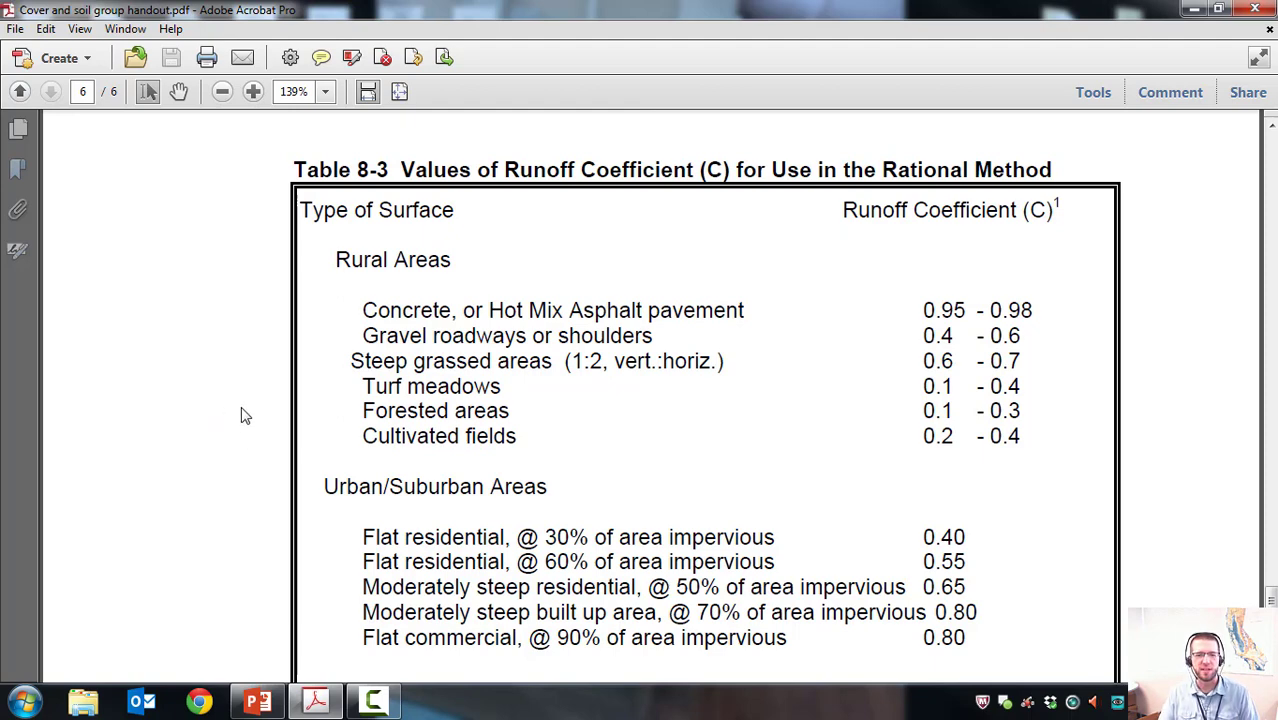
scroll(240, 422, "down", 3)
scroll(240, 422, "down", 7)
key("alt+Tab")
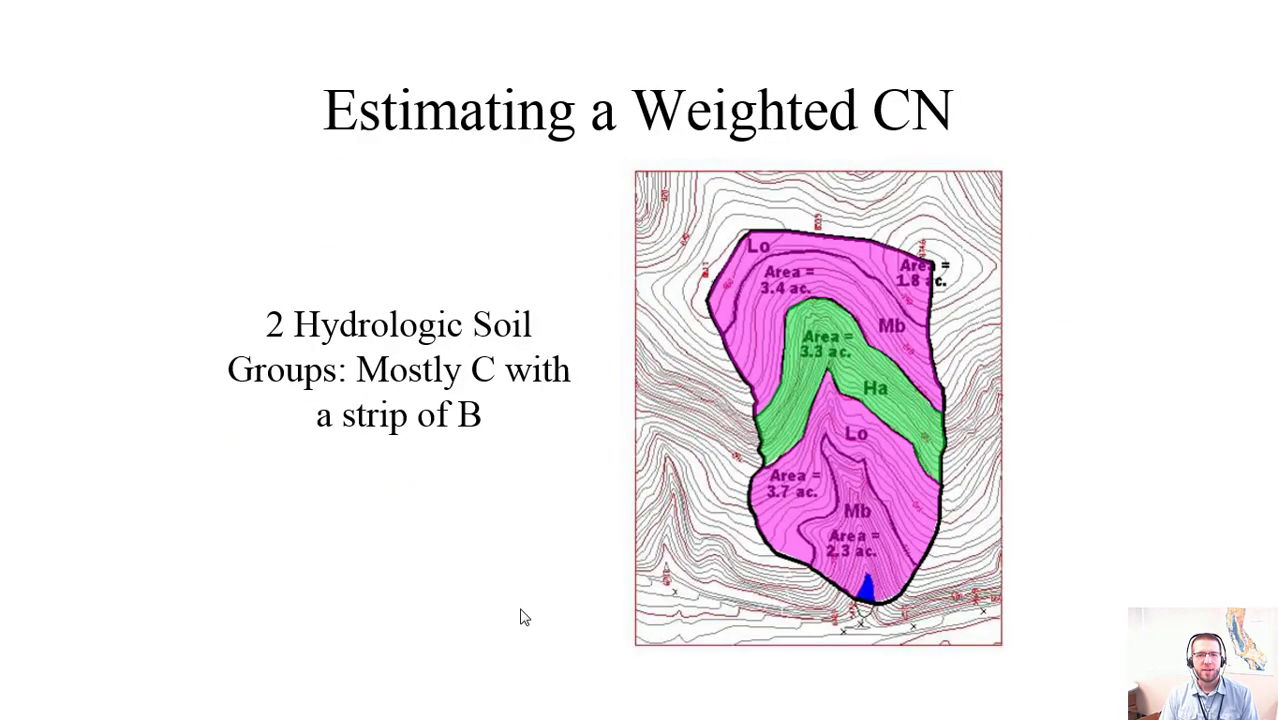
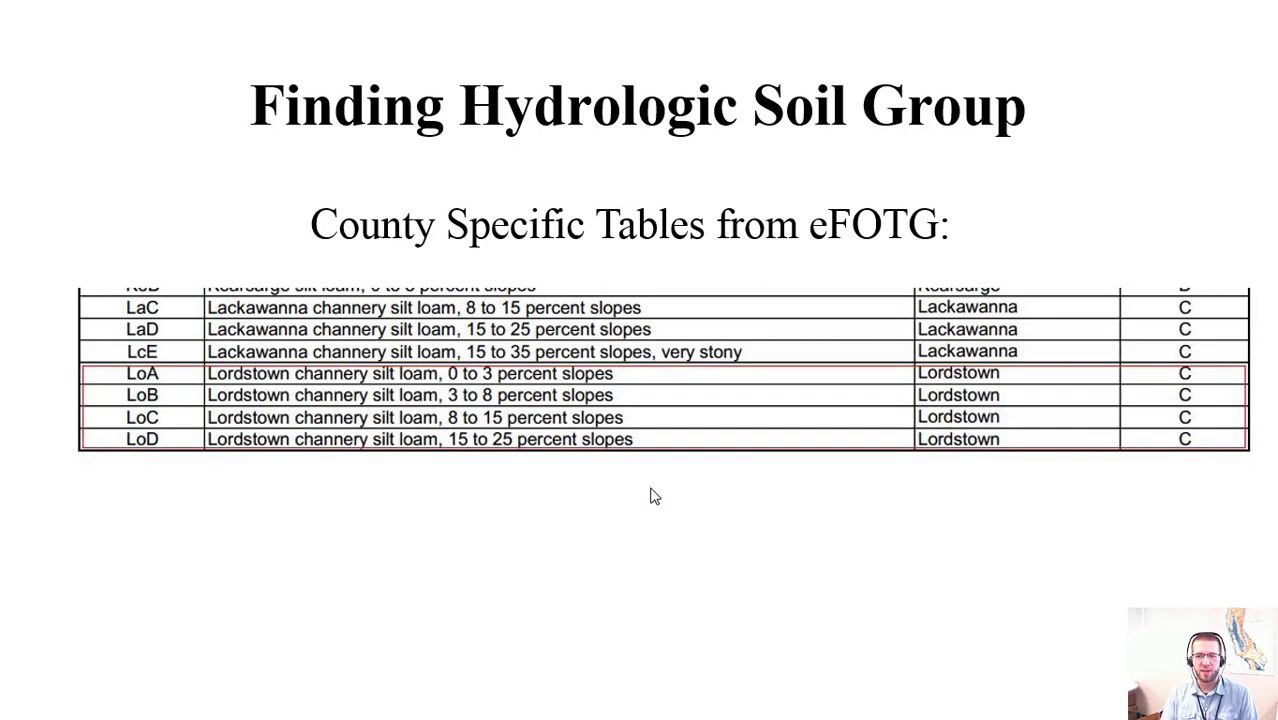
Switch to Chrome, search Google for "soil data viewer installation instructions" and open the NRCS download page for Soil Data Viewer 6.1.
key("alt+Tab")
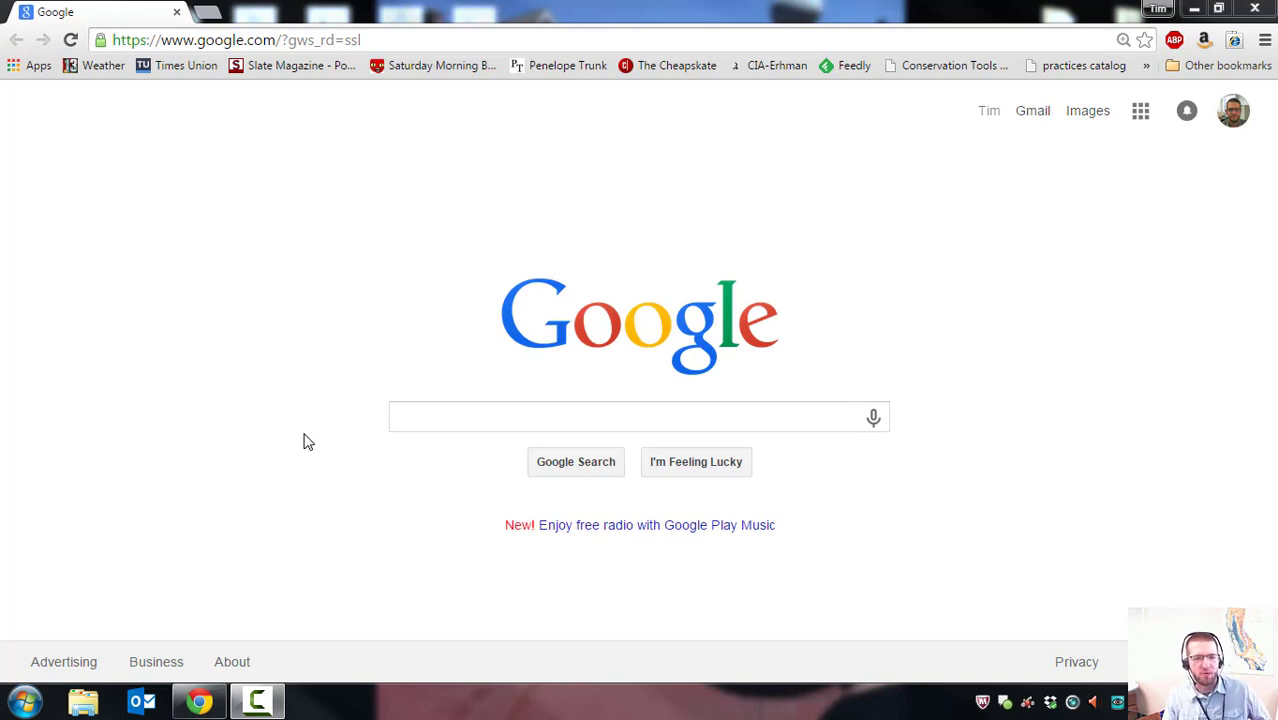
left_click(426, 418)
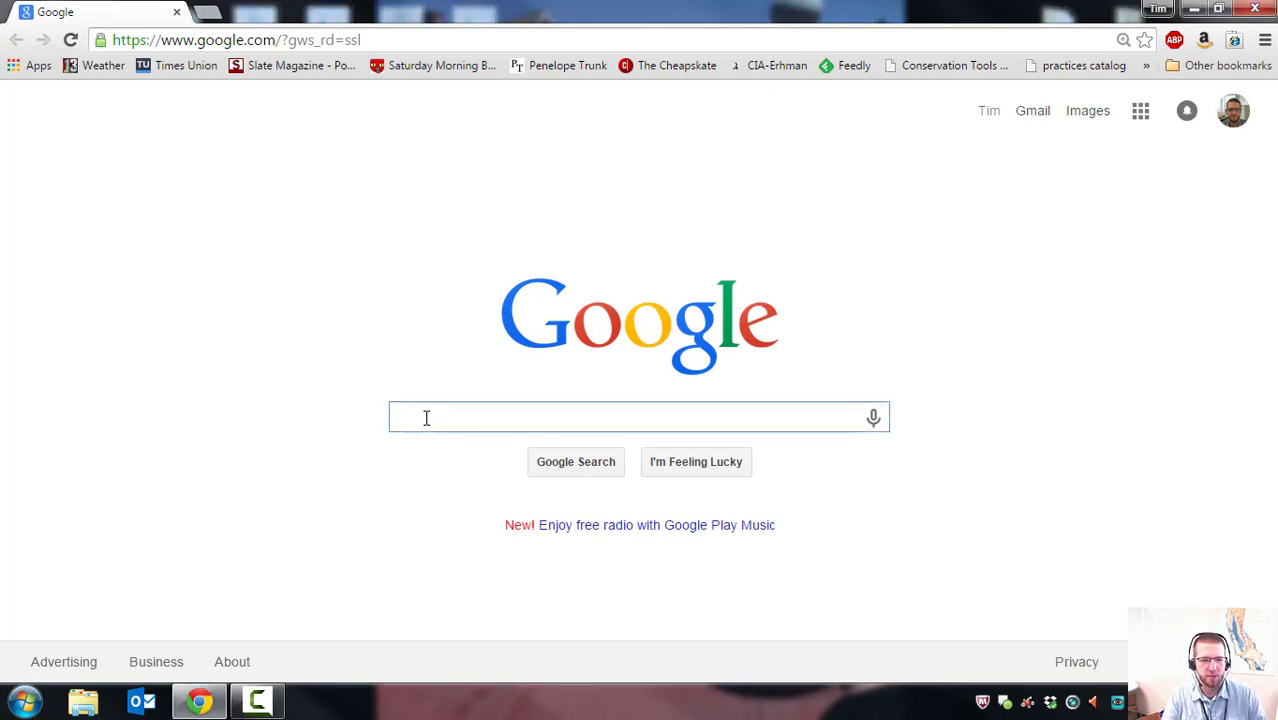
type("soil data")
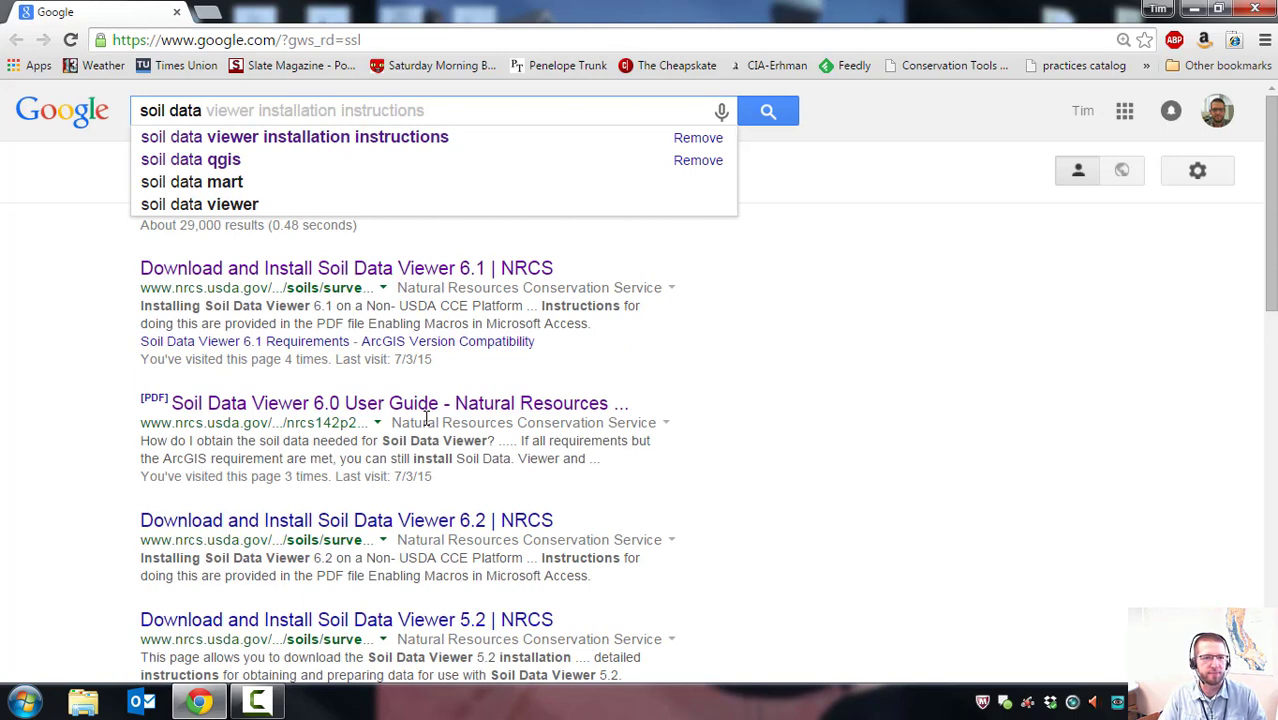
key("Down")
key("Return")
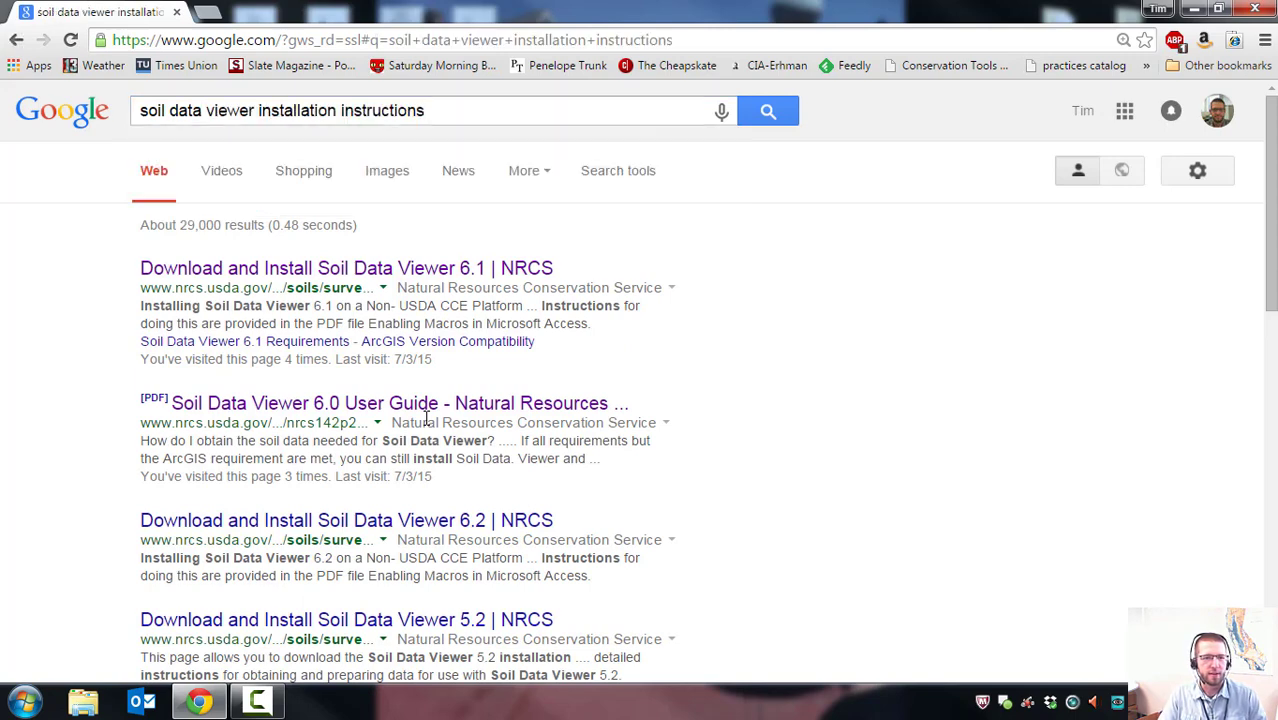
left_click(437, 110)
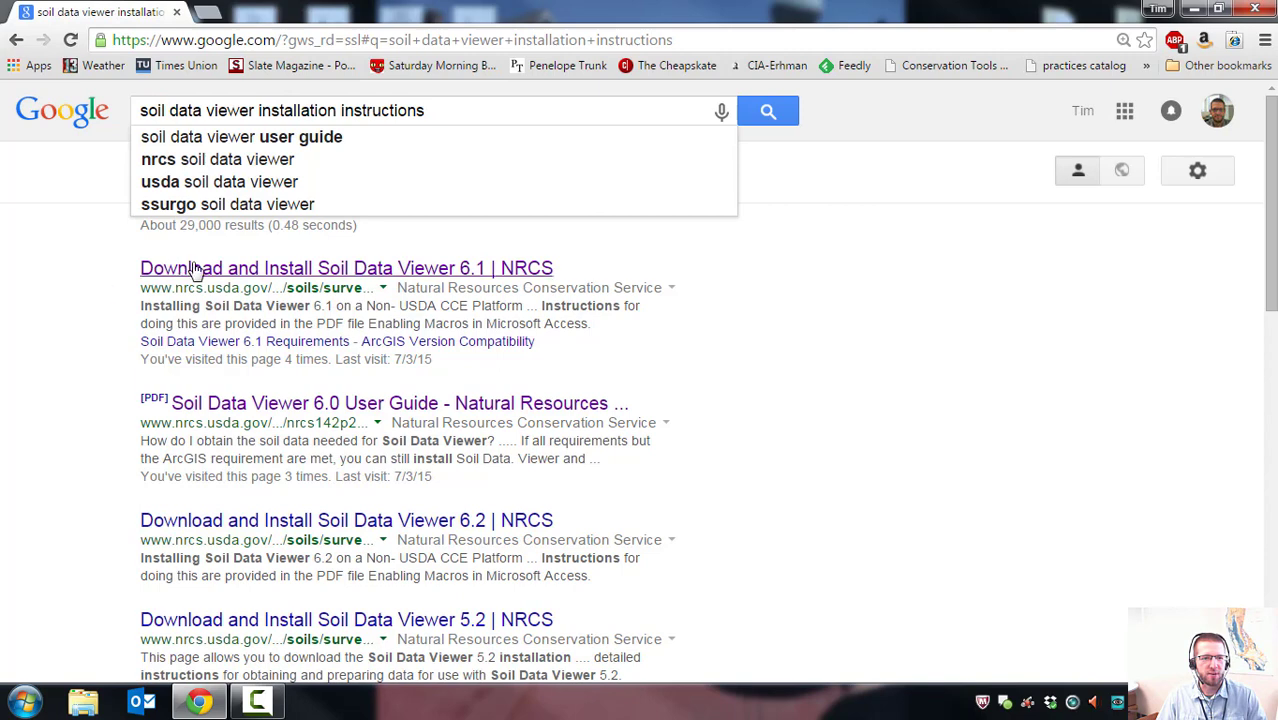
left_click(248, 272)
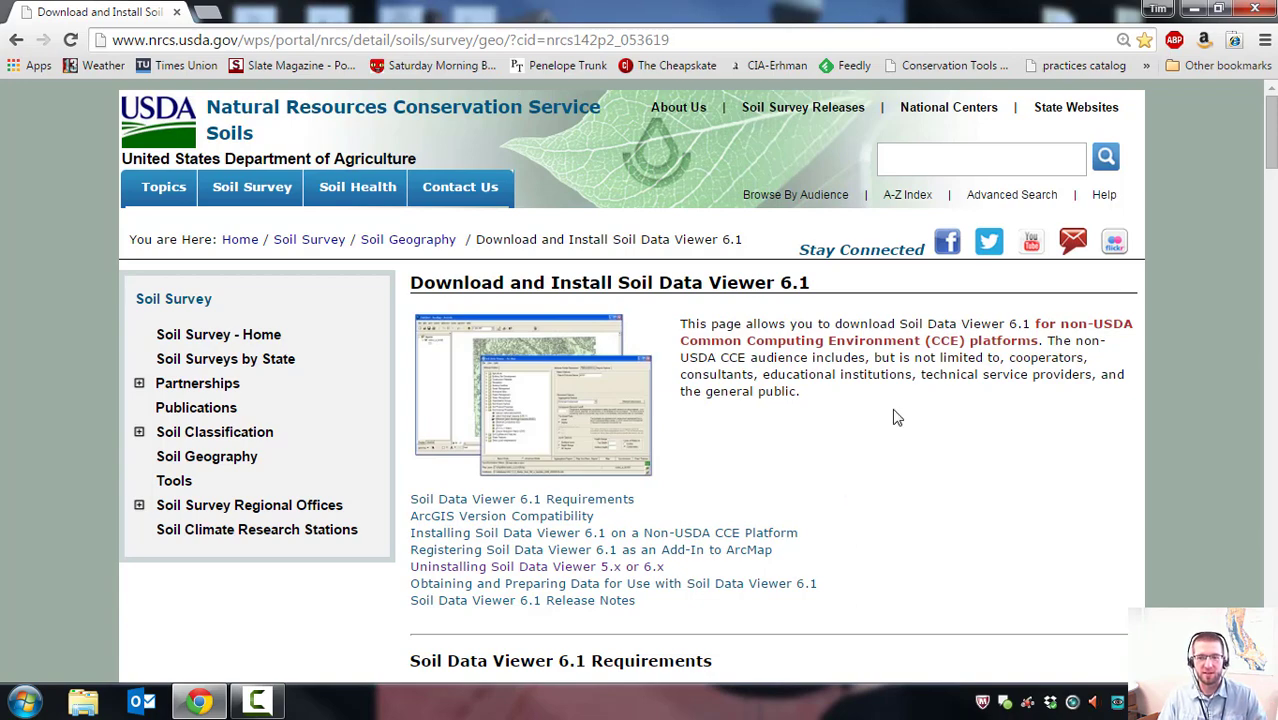
Check the Soil Data Viewer 6.1 requirements and ArcGIS compatibility, then locate the installer section for non-USDA CCE platforms.
scroll(861, 459, "down", 2)
scroll(861, 459, "down", 12)
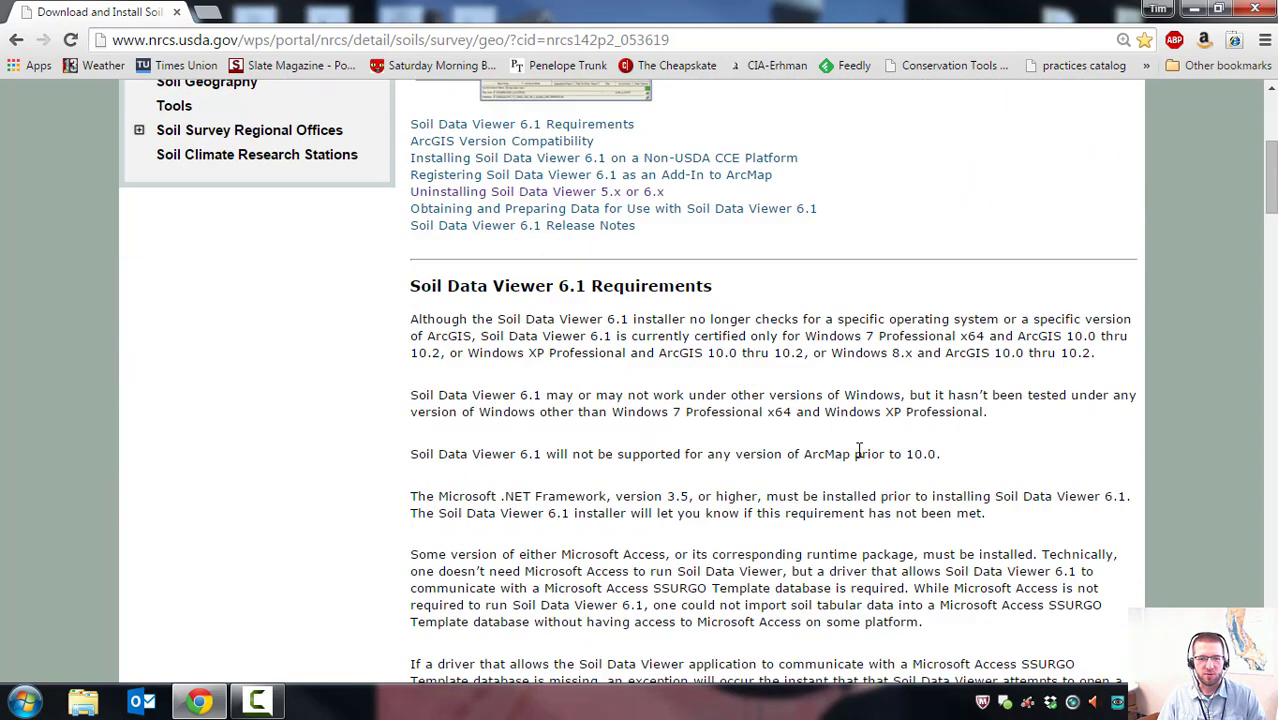
scroll(621, 428, "down", 2)
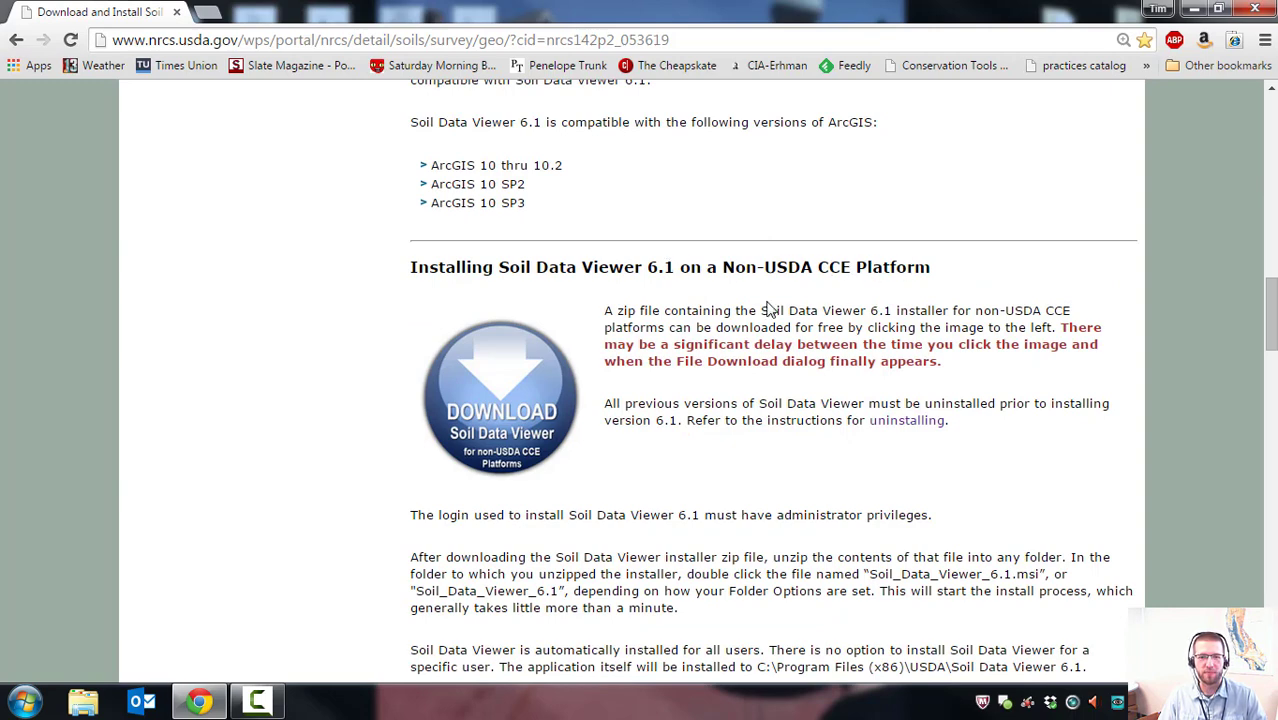
scroll(760, 308, "down", 1)
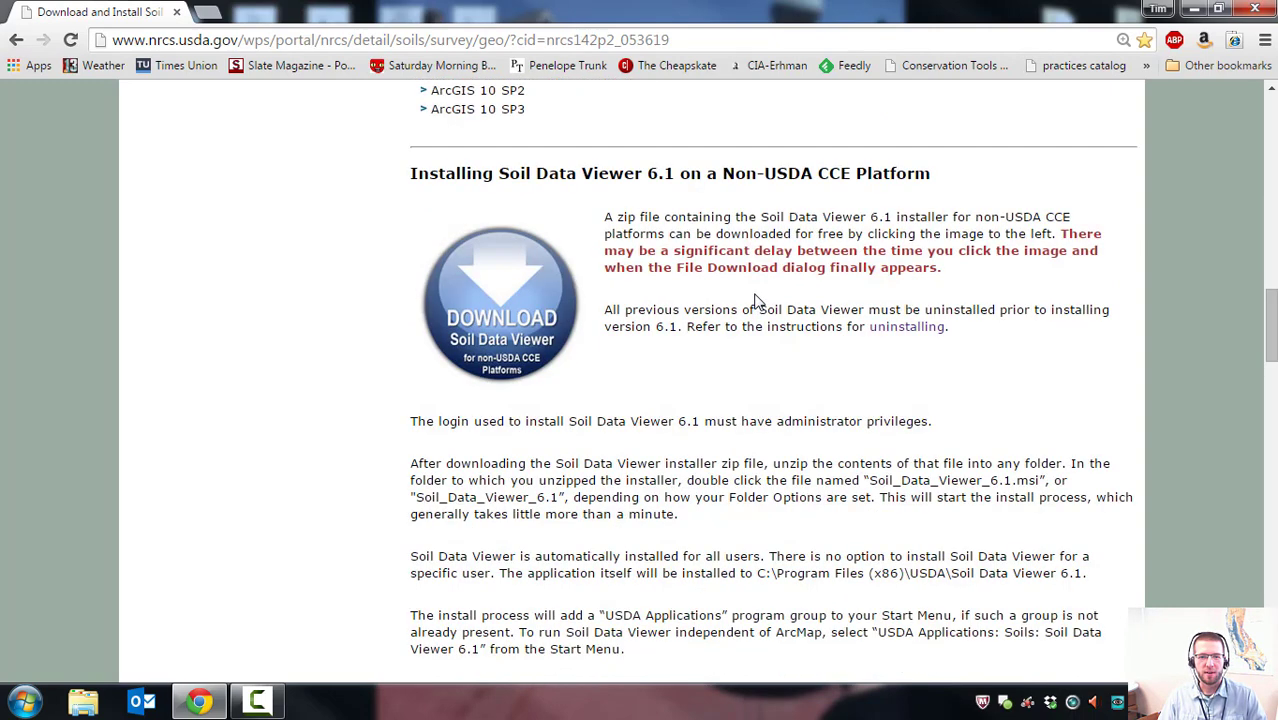
Download the Soil Data Viewer 6.1 installer zip for non-USDA CCE platforms and extract its contents to the Desktop.
left_click(495, 323)
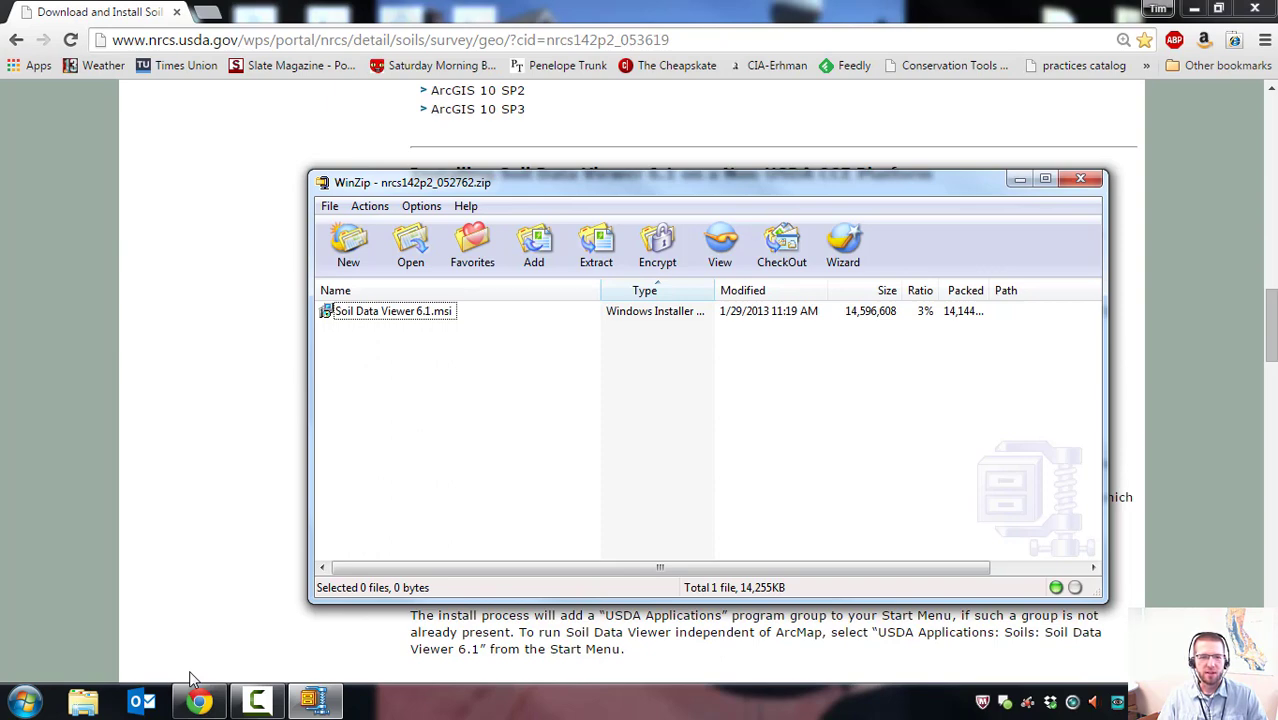
key("shift+e")
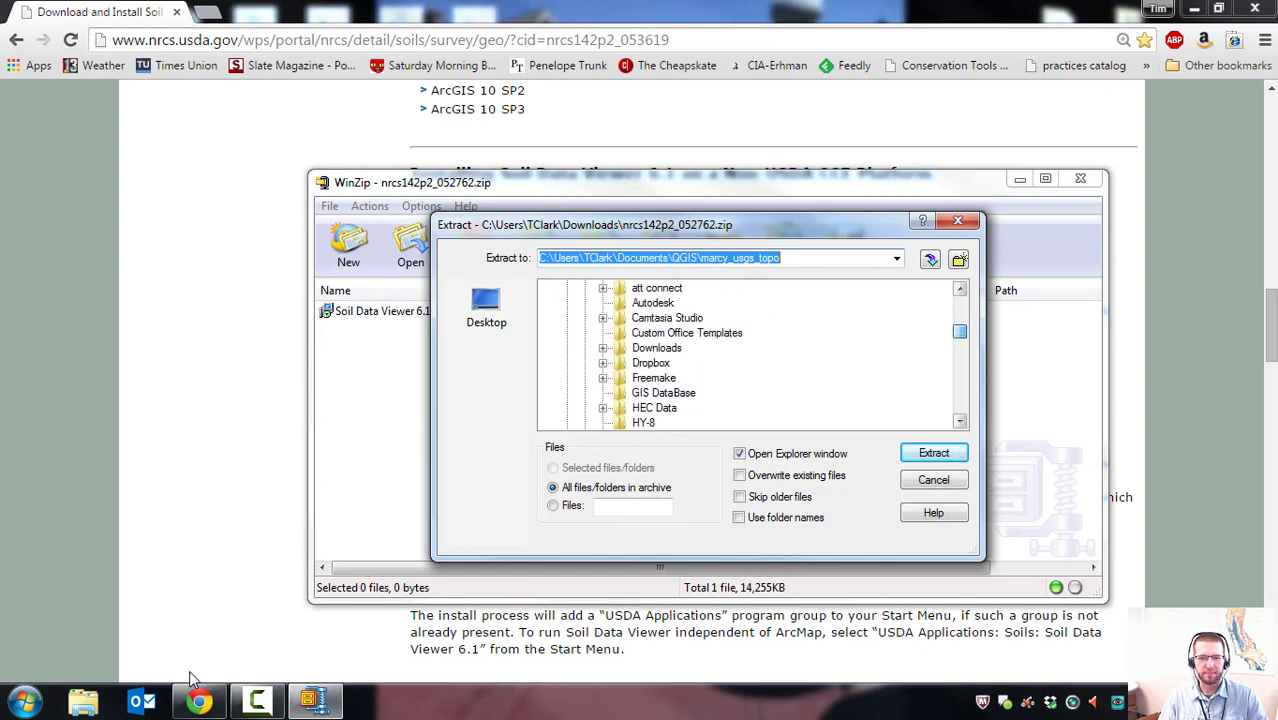
key("Home")
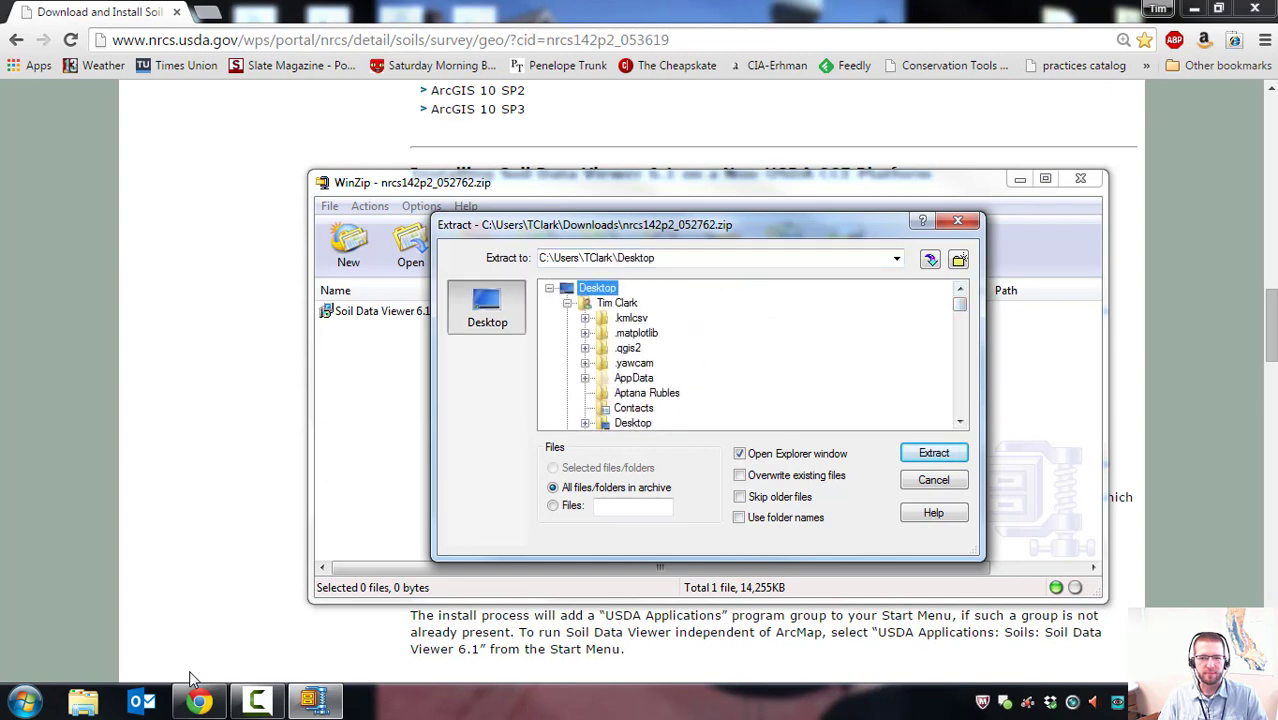
key("Return")
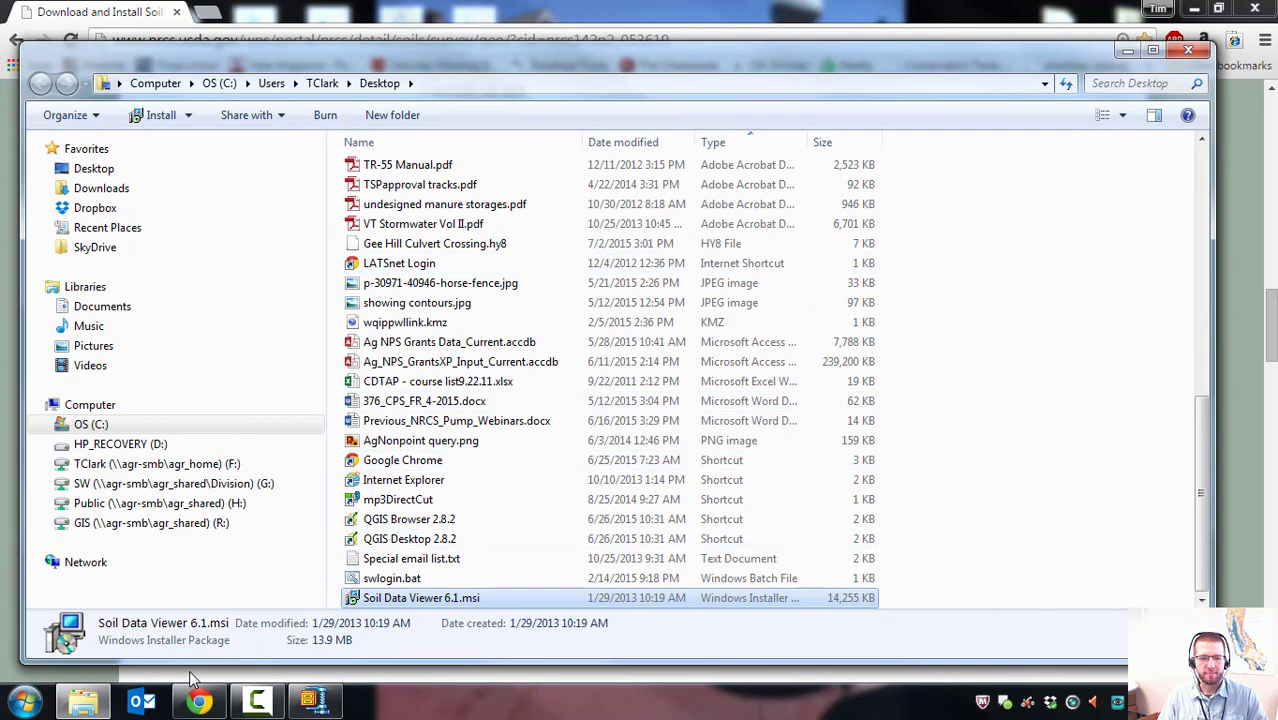
Run Soil Data Viewer 6.1.msi from the Desktop and complete the setup wizard.
key("Return")
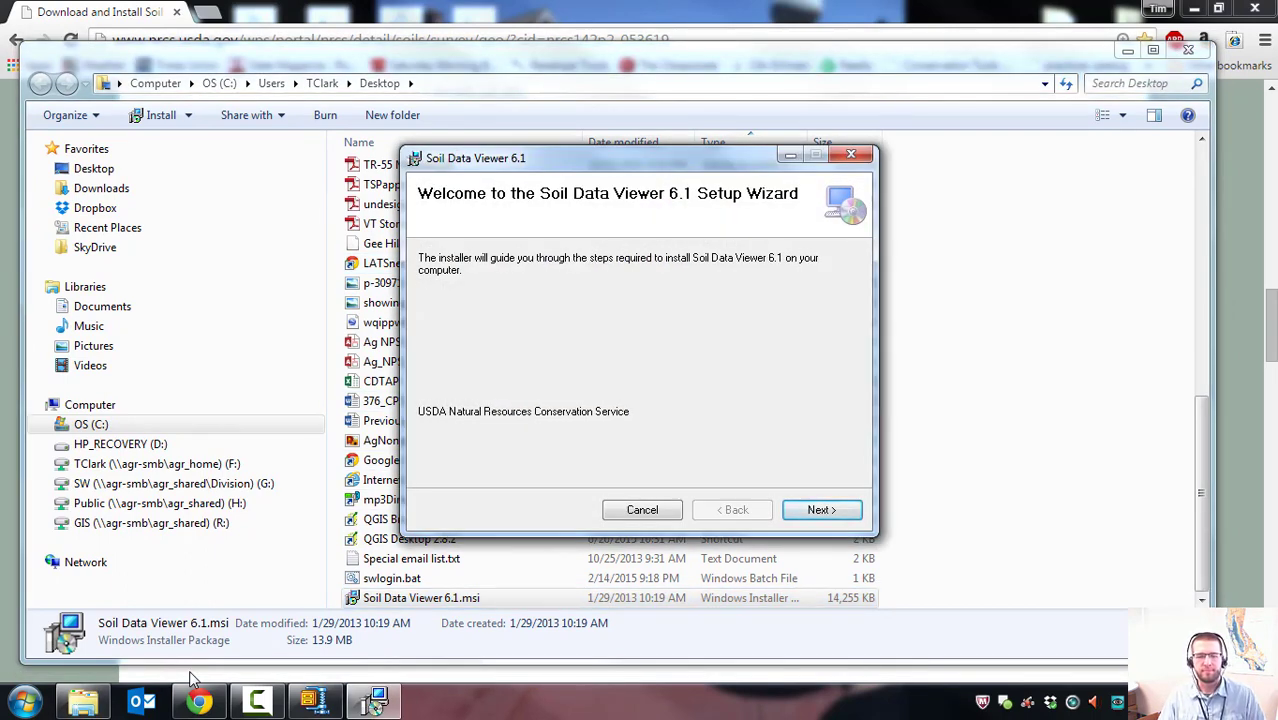
key("Return")
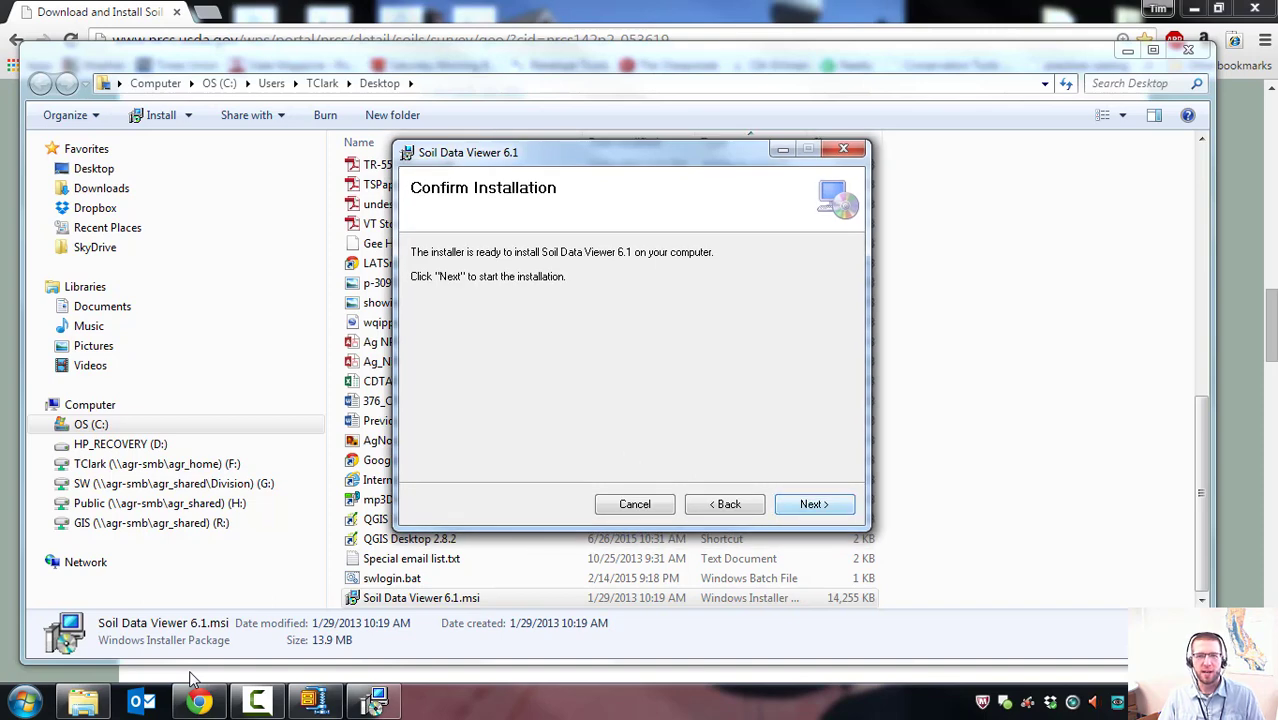
key("Return")
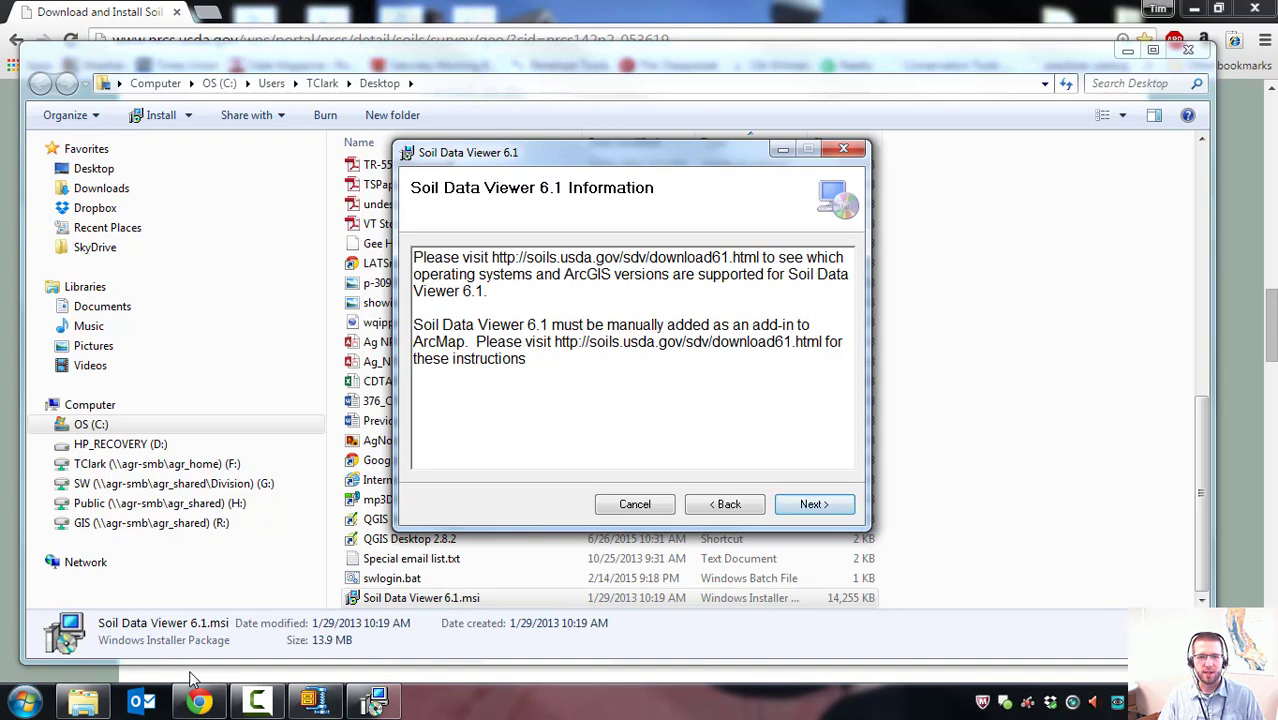
key("Return")
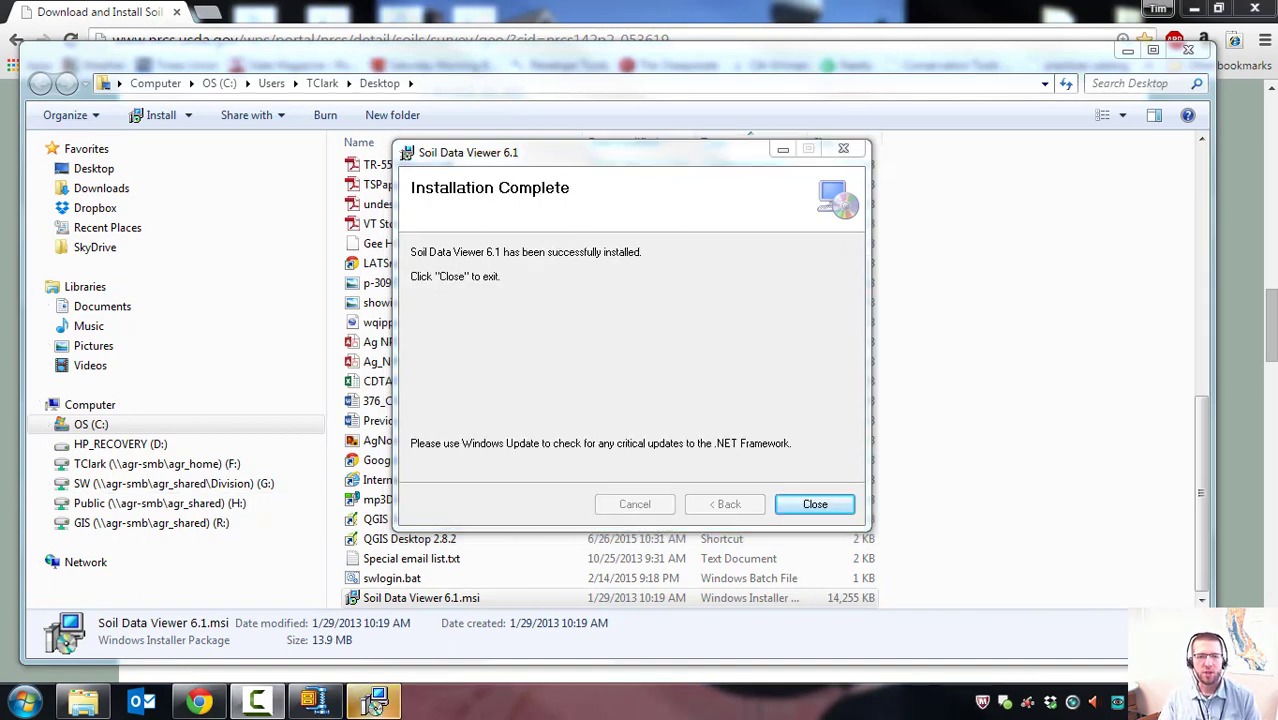
left_click_drag(611, 159, 610, 180)
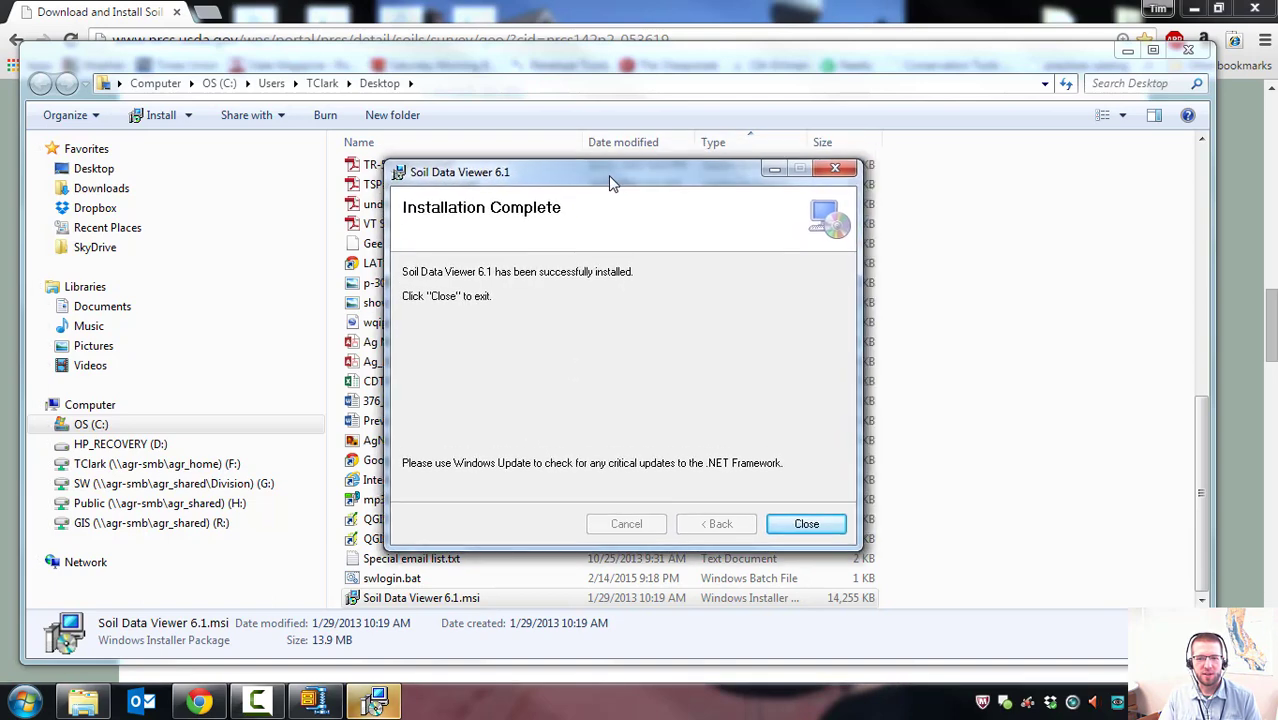
left_click(816, 526)
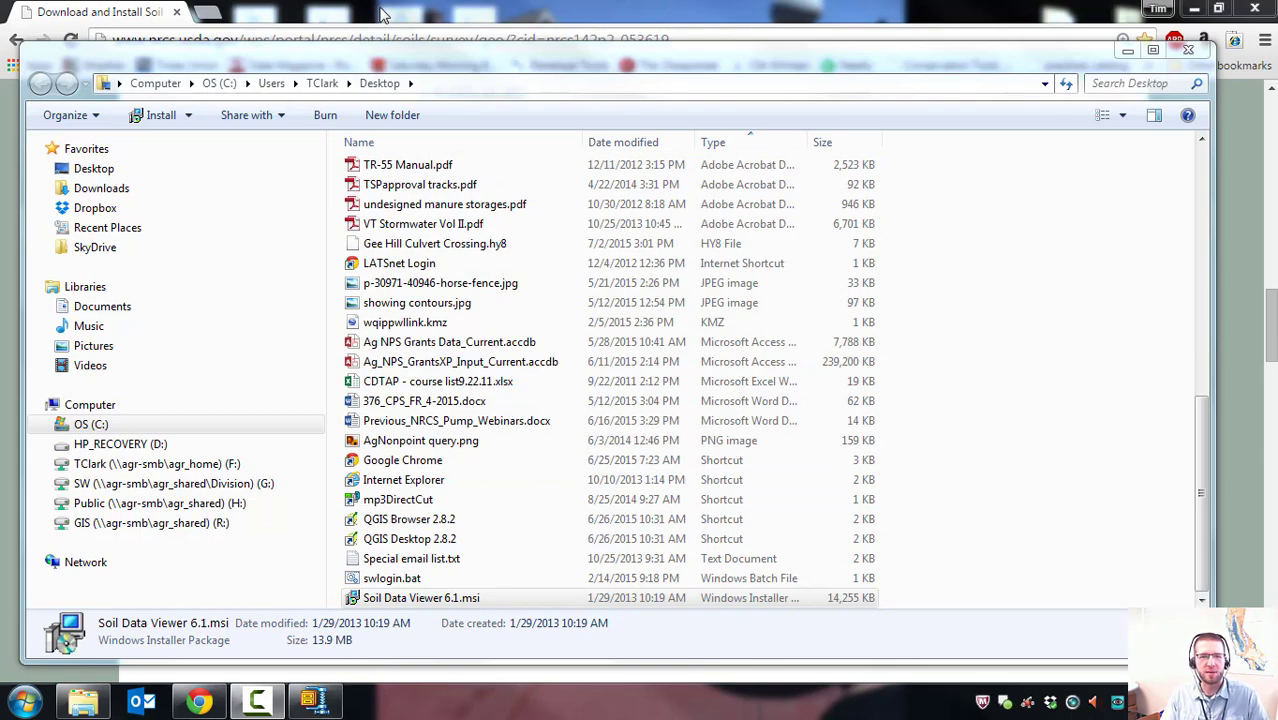
Close the Desktop folder window and return to the NRCS page's instructions for registering Soil Data Viewer 6.1 as an ArcMap add-in.
left_click(1188, 50)
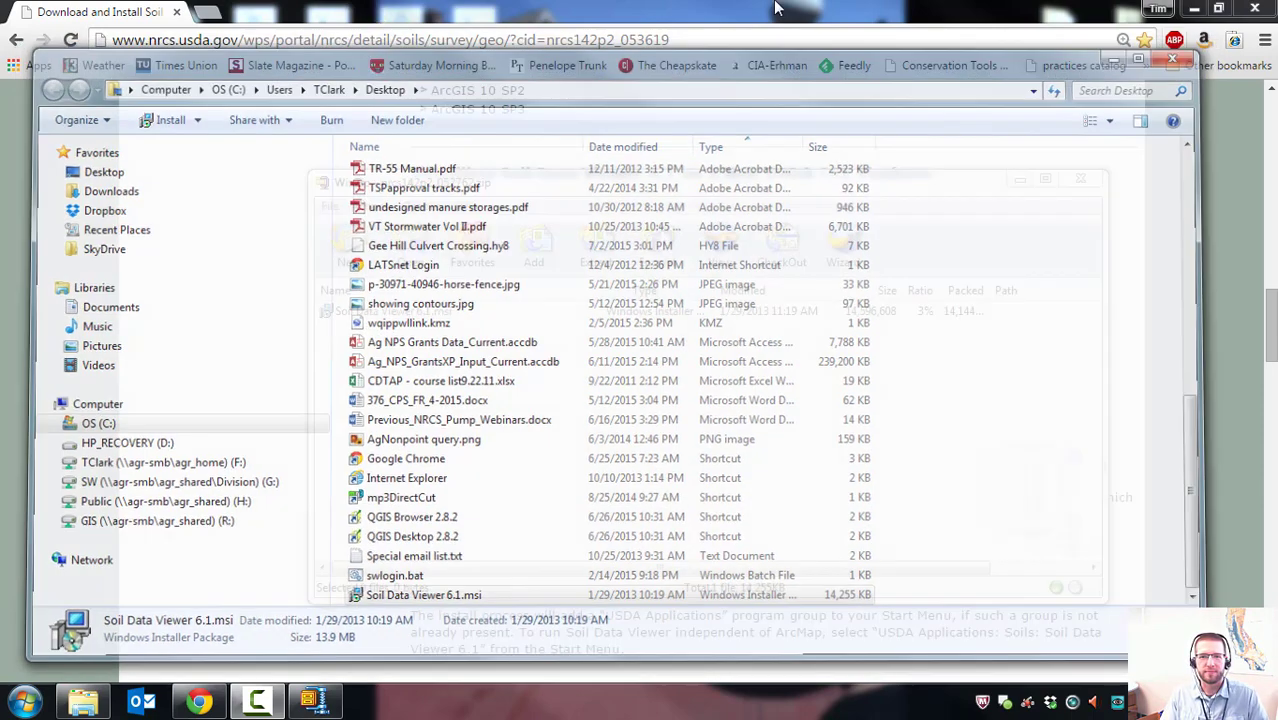
left_click(728, 14)
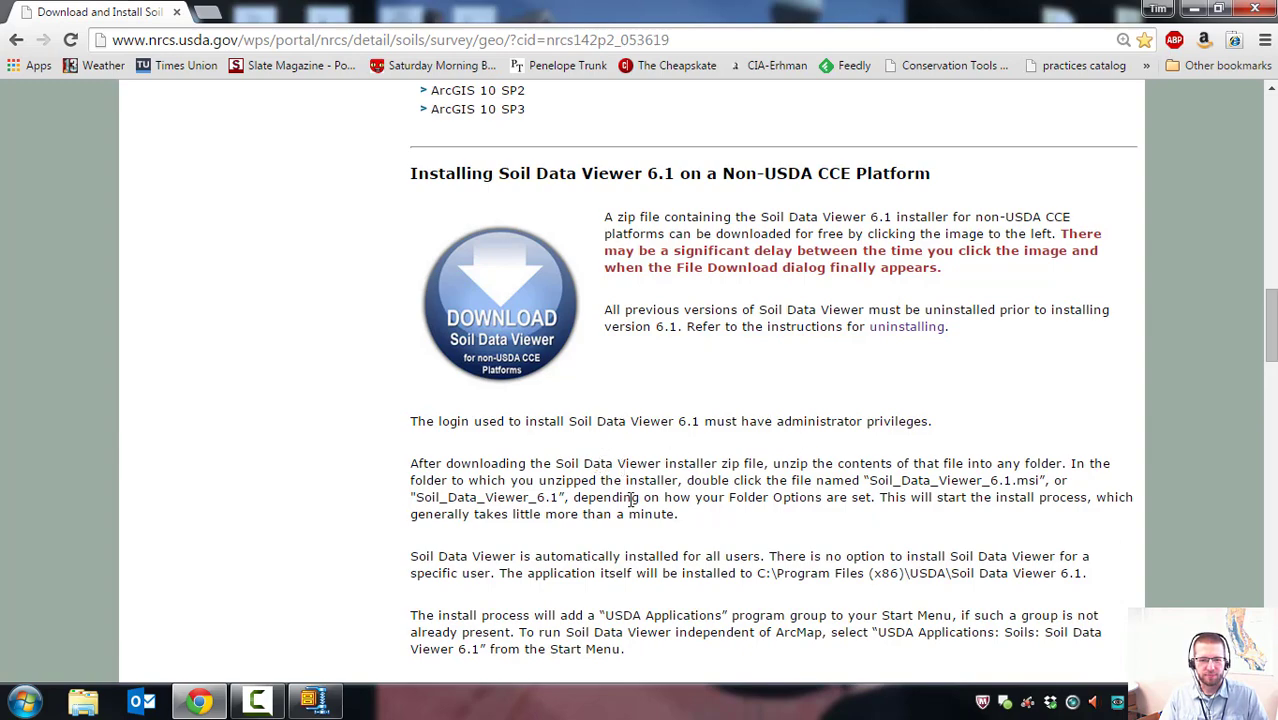
scroll(632, 500, "down", 5)
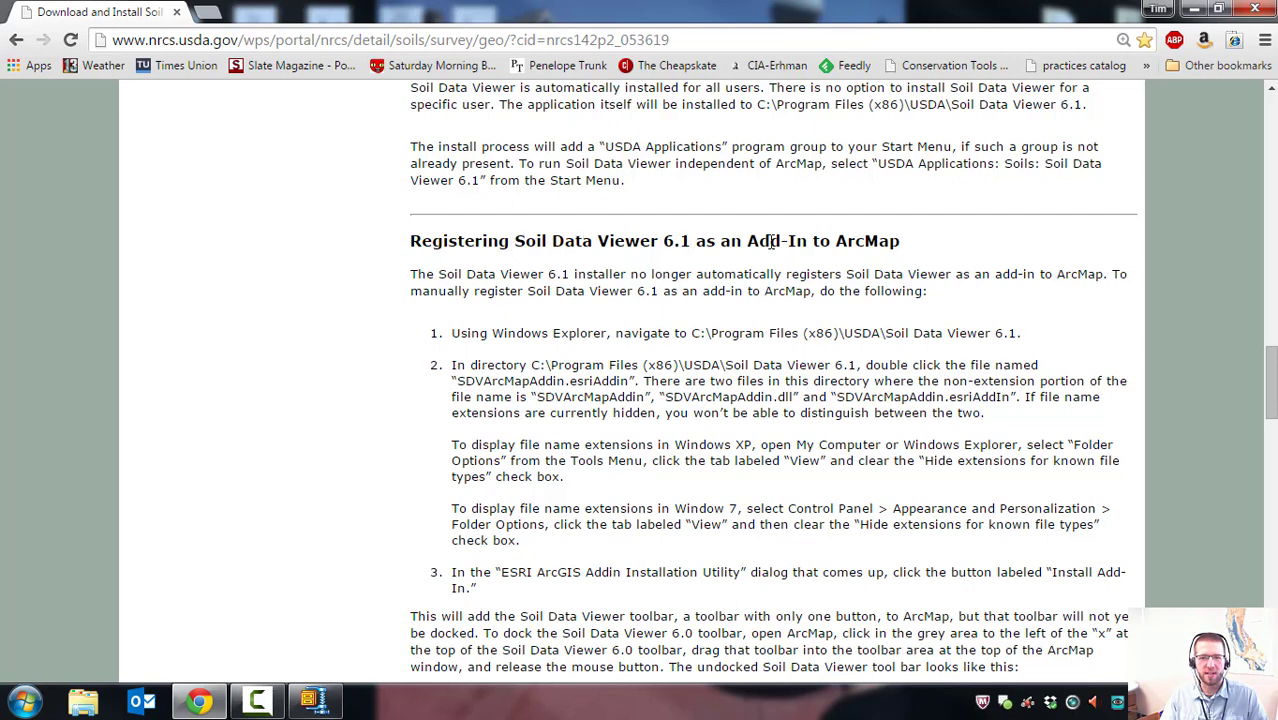
scroll(681, 310, "down", 1)
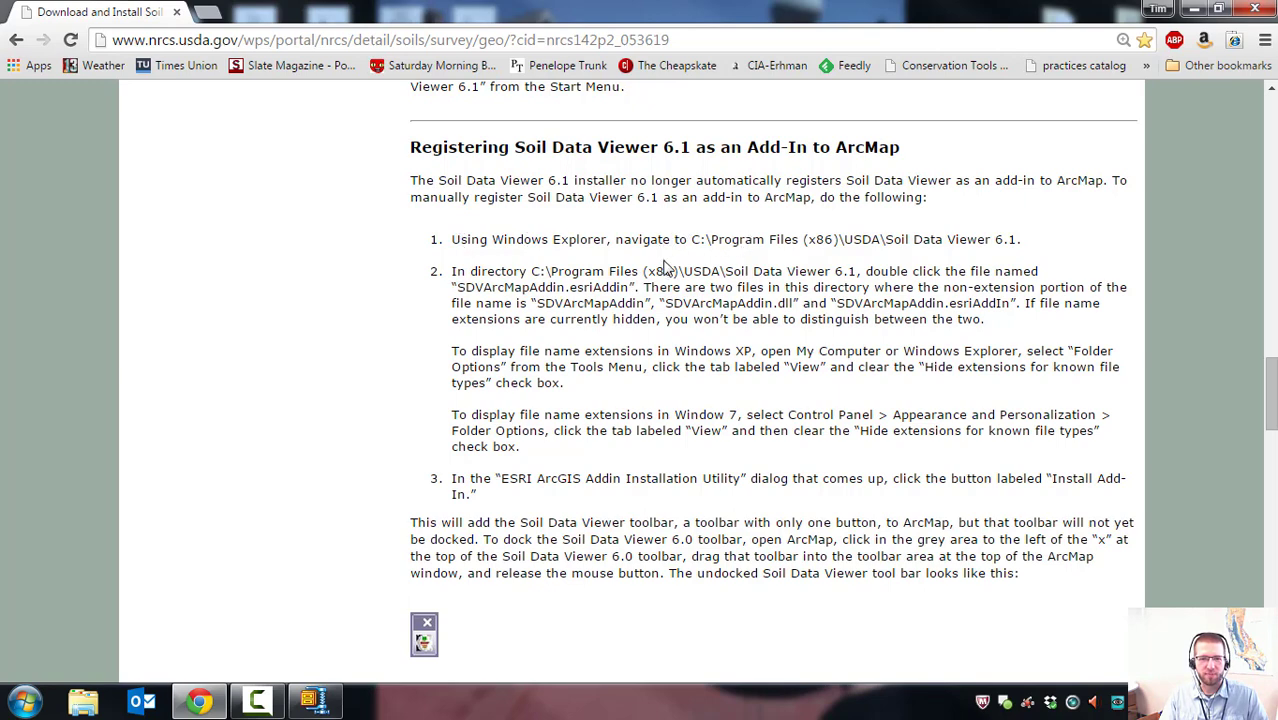
Switch to Windows Explorer and open the folder C:\Program Files\USDA\Soil Data Viewer 6.1.
left_click(43, 697)
left_click(272, 421)
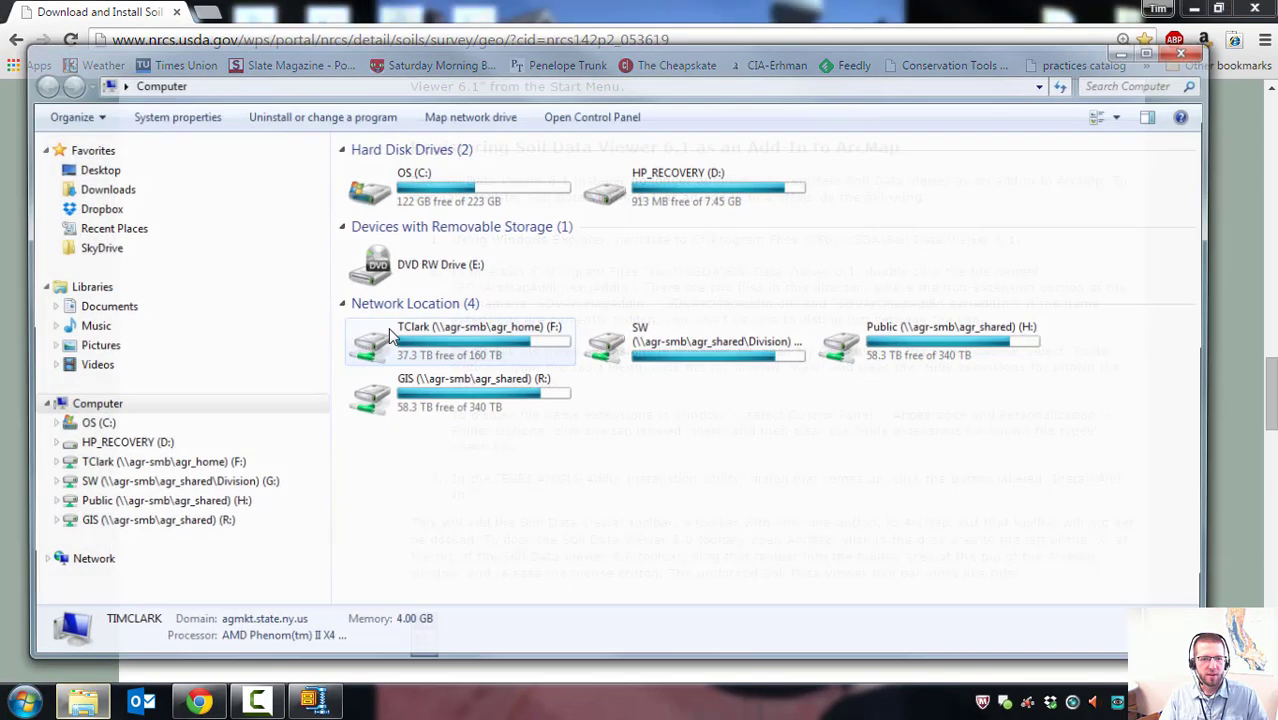
double_click(435, 197)
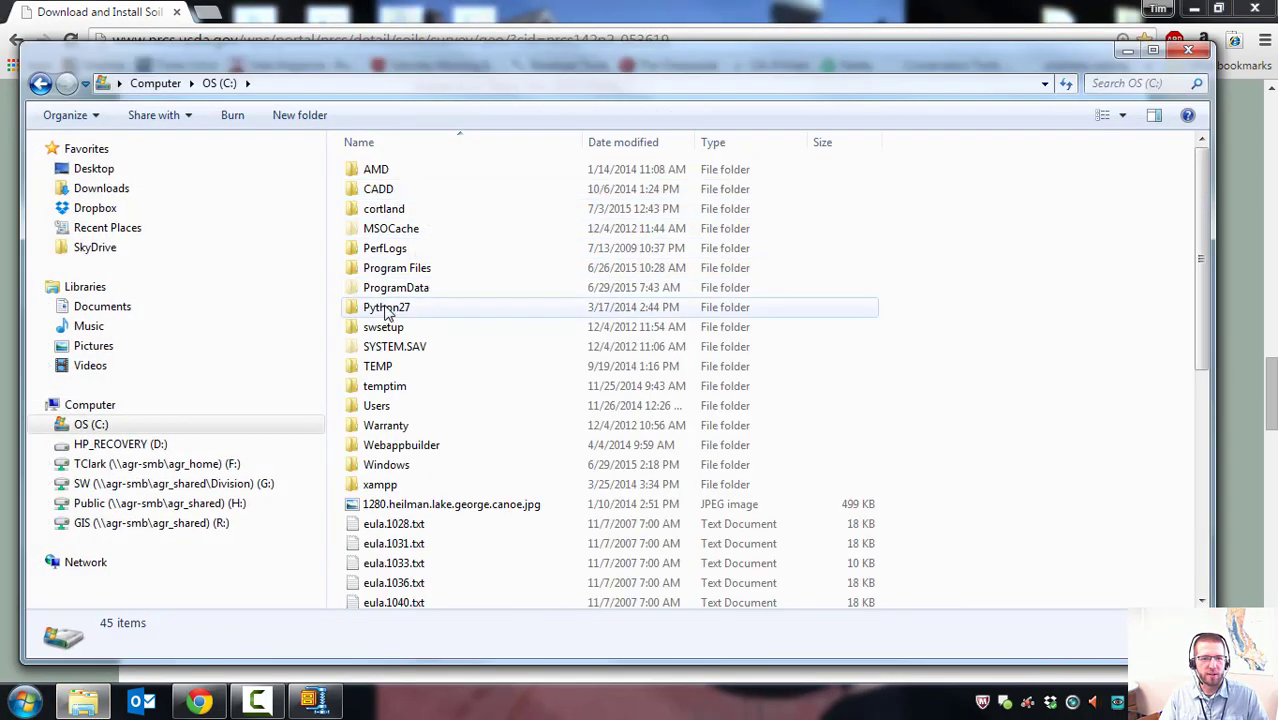
double_click(392, 270)
scroll(440, 460, "down", 10)
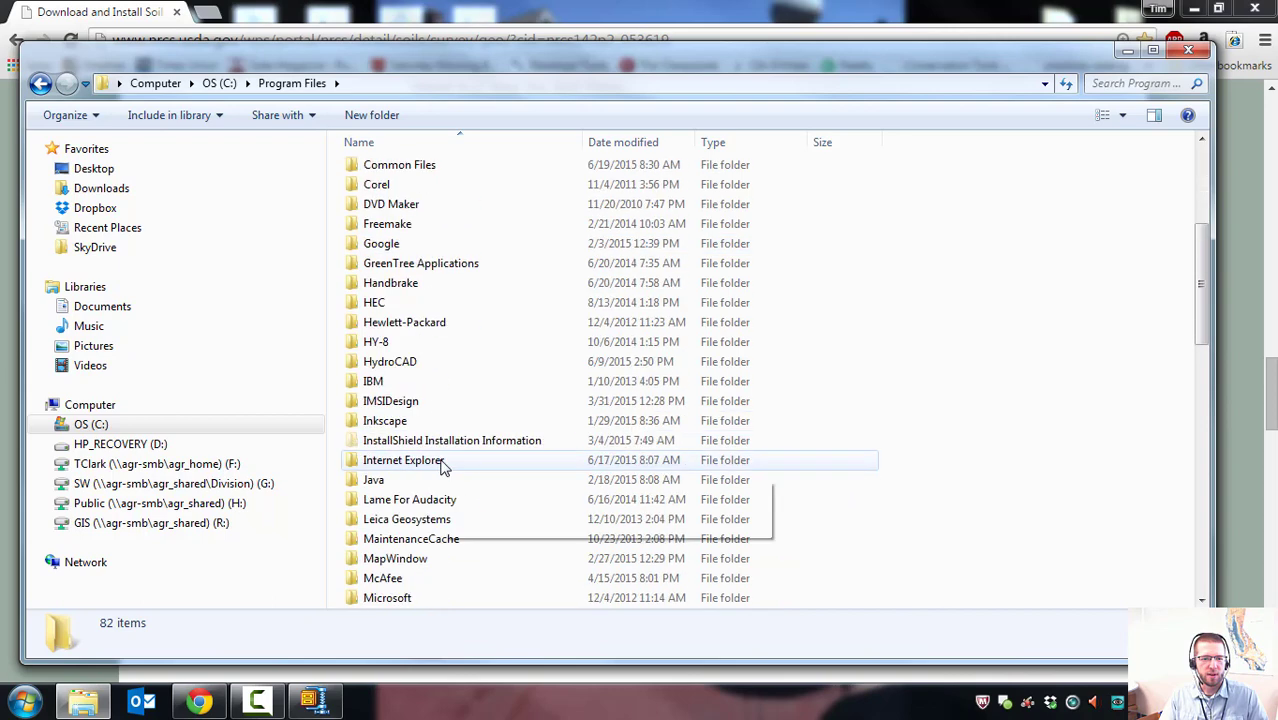
scroll(440, 466, "down", 9)
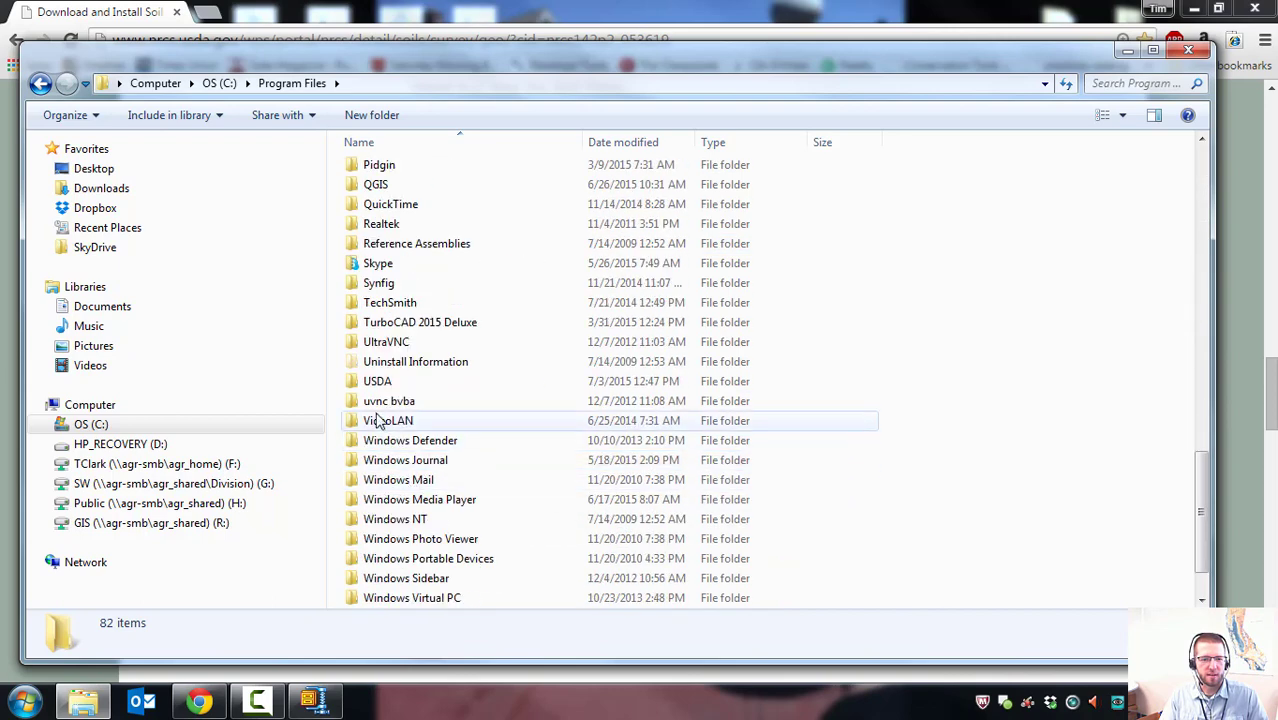
left_click(377, 383)
double_click(377, 383)
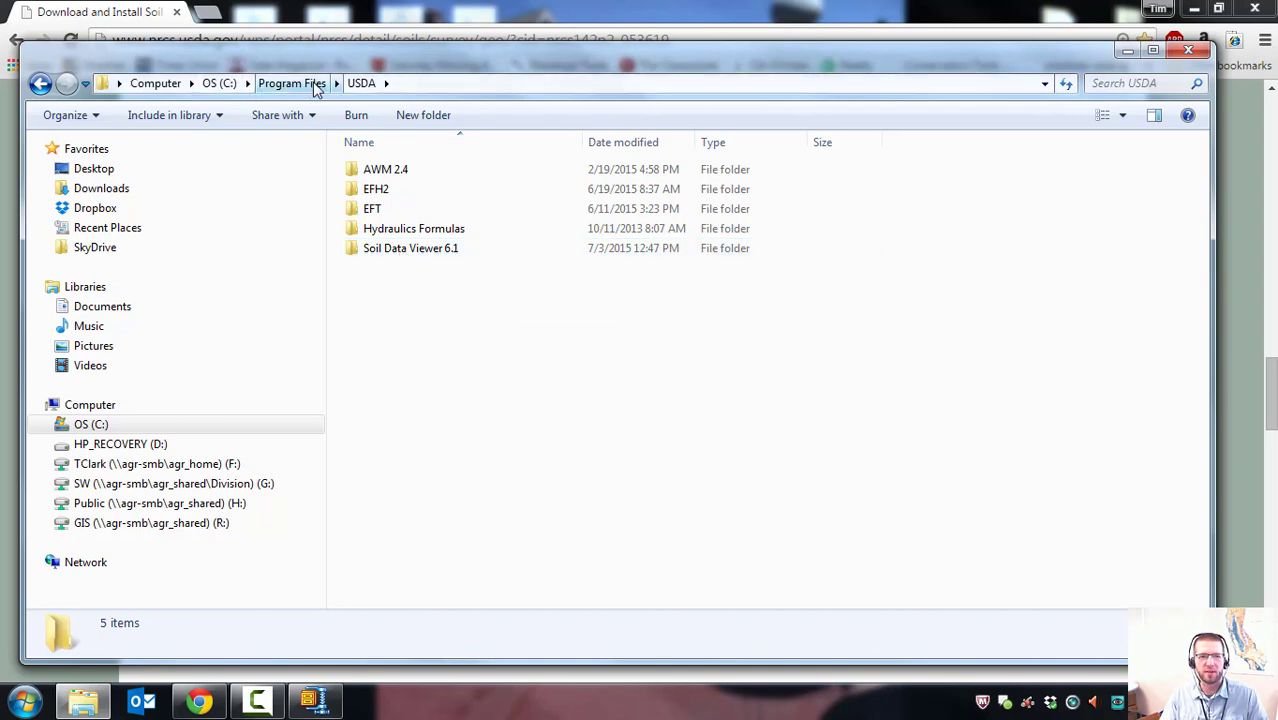
double_click(395, 252)
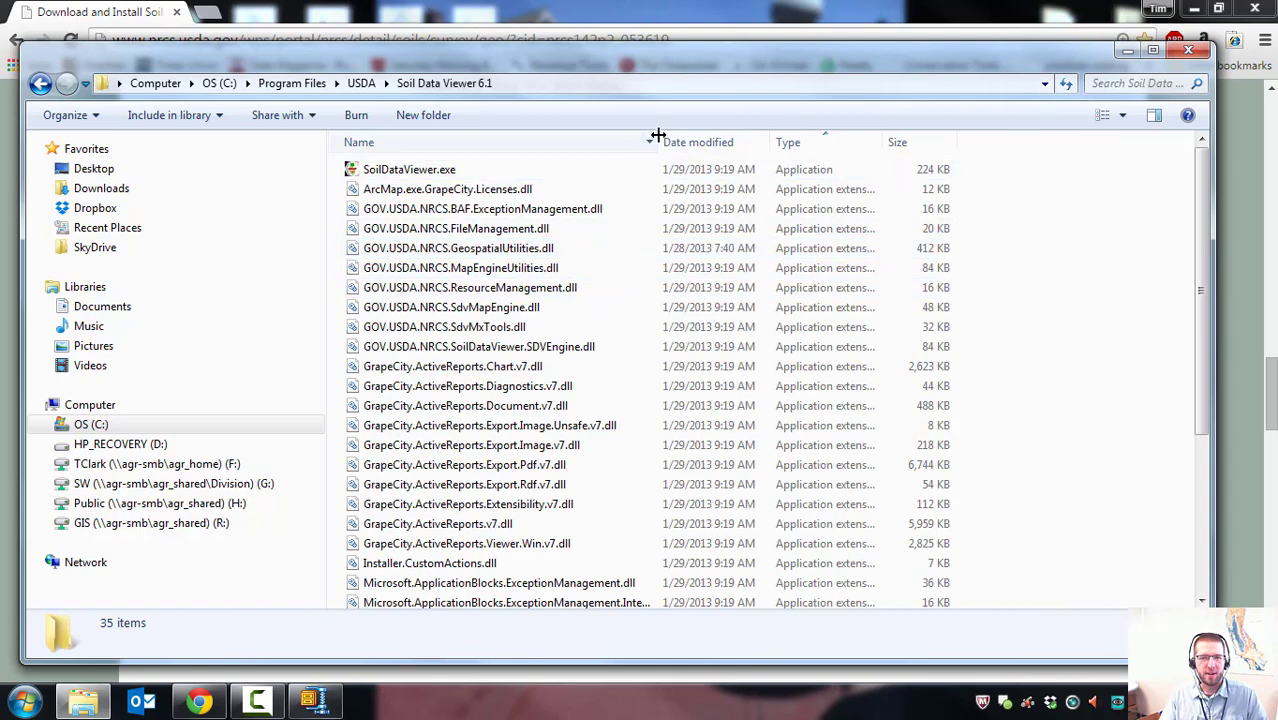
Resize the folder window to keep the web instructions readable, widen the file name column, and select SDVArcMapAddin.esriAddIn rather than SDVArcMapAddin.dll.
left_click_drag(657, 140, 686, 140)
left_click_drag(690, 46, 699, 370)
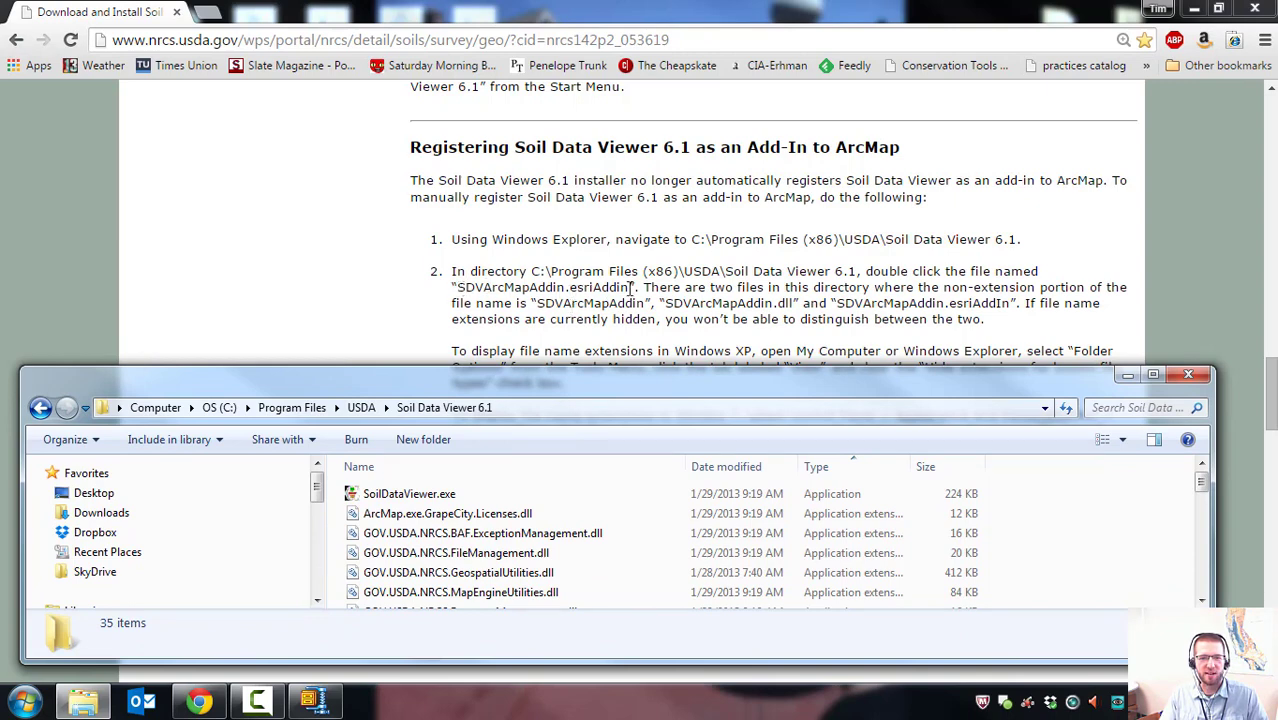
left_click_drag(692, 369, 644, 316)
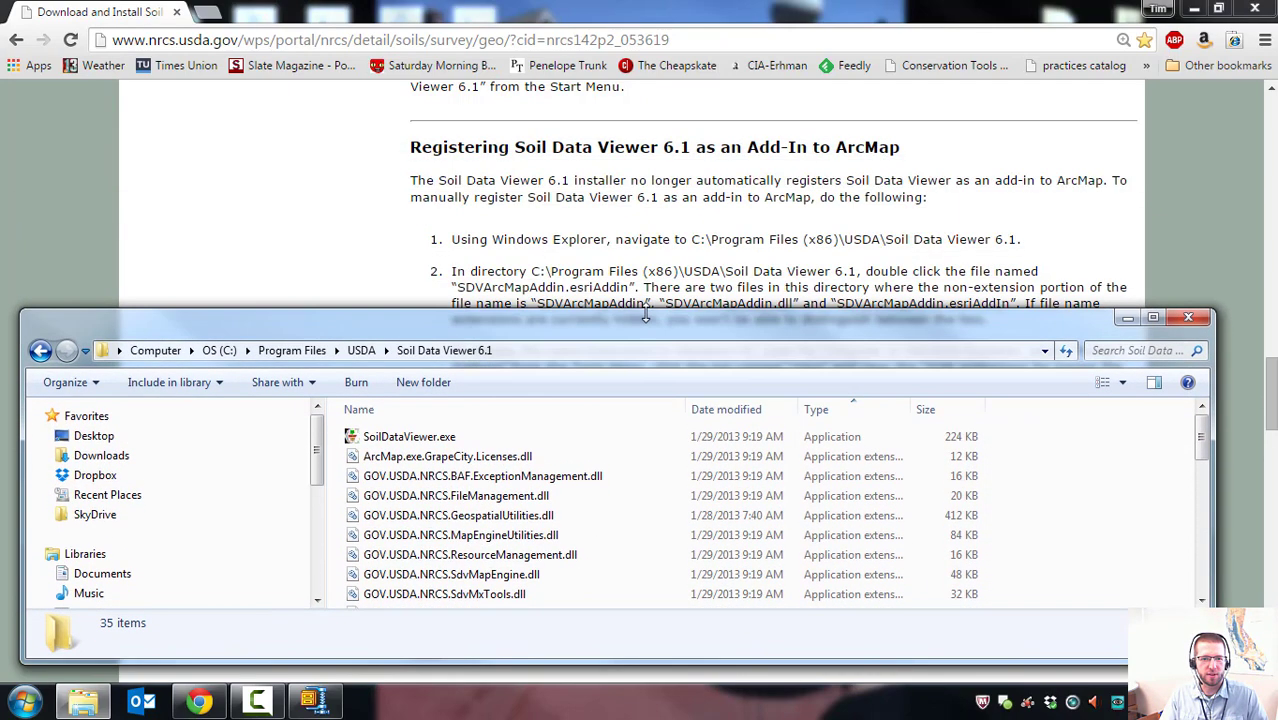
scroll(610, 480, "down", 8)
scroll(550, 492, "up", 1)
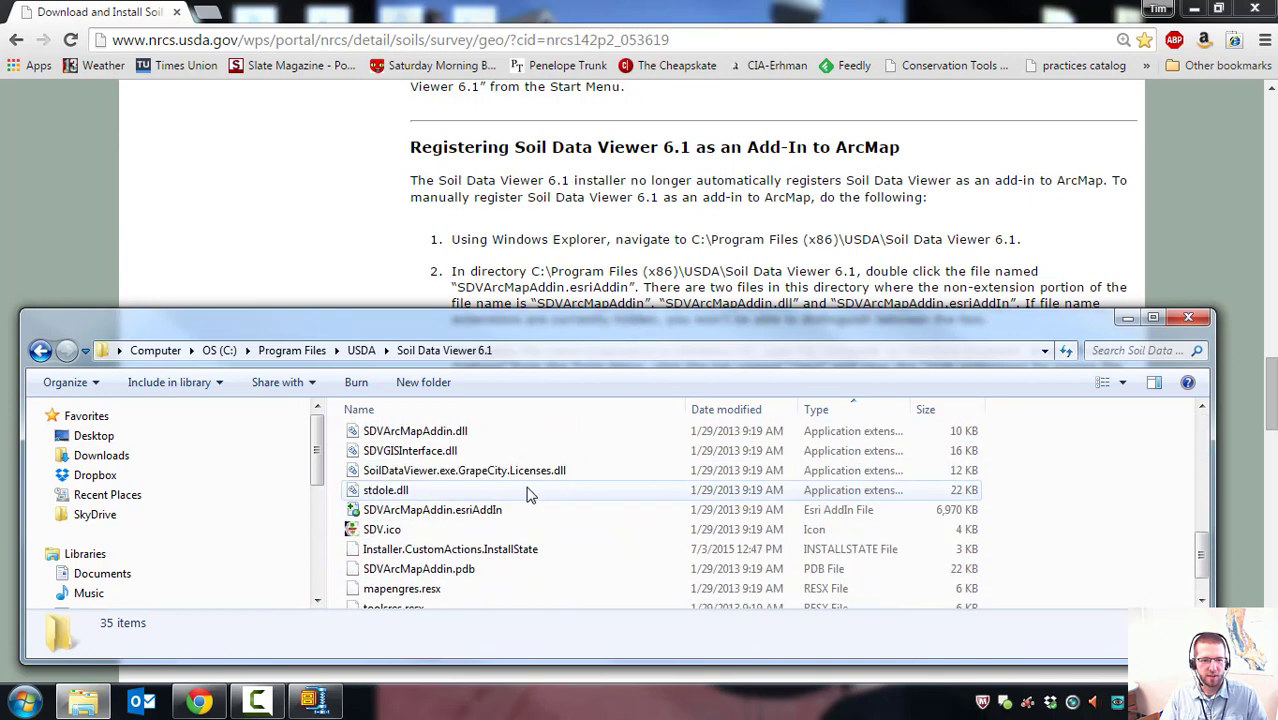
scroll(418, 468, "up", 1)
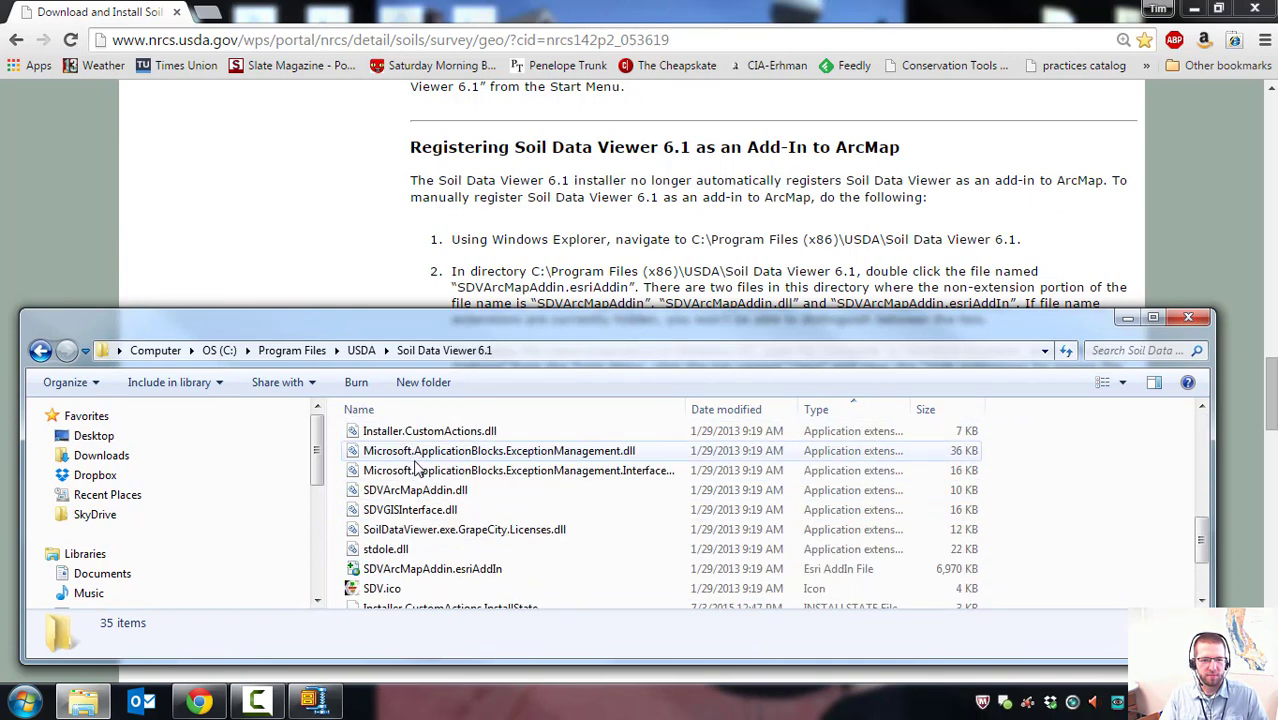
left_click_drag(685, 408, 715, 408)
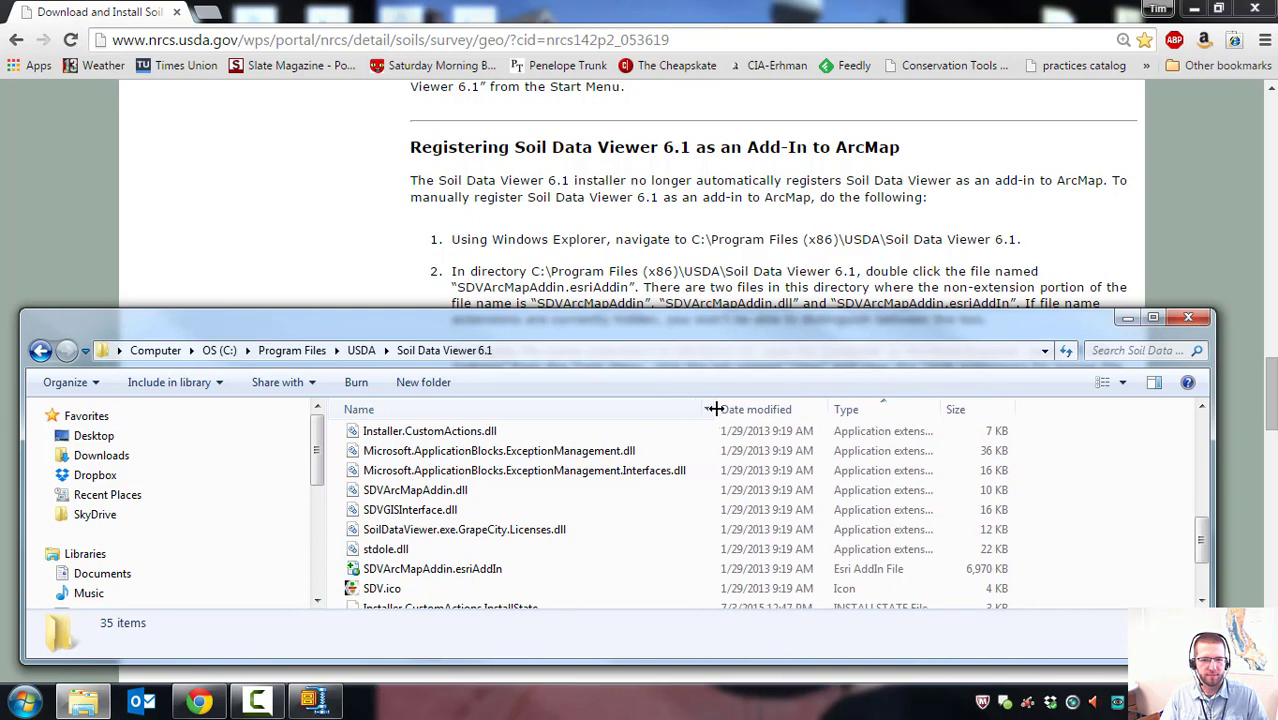
left_click(425, 491)
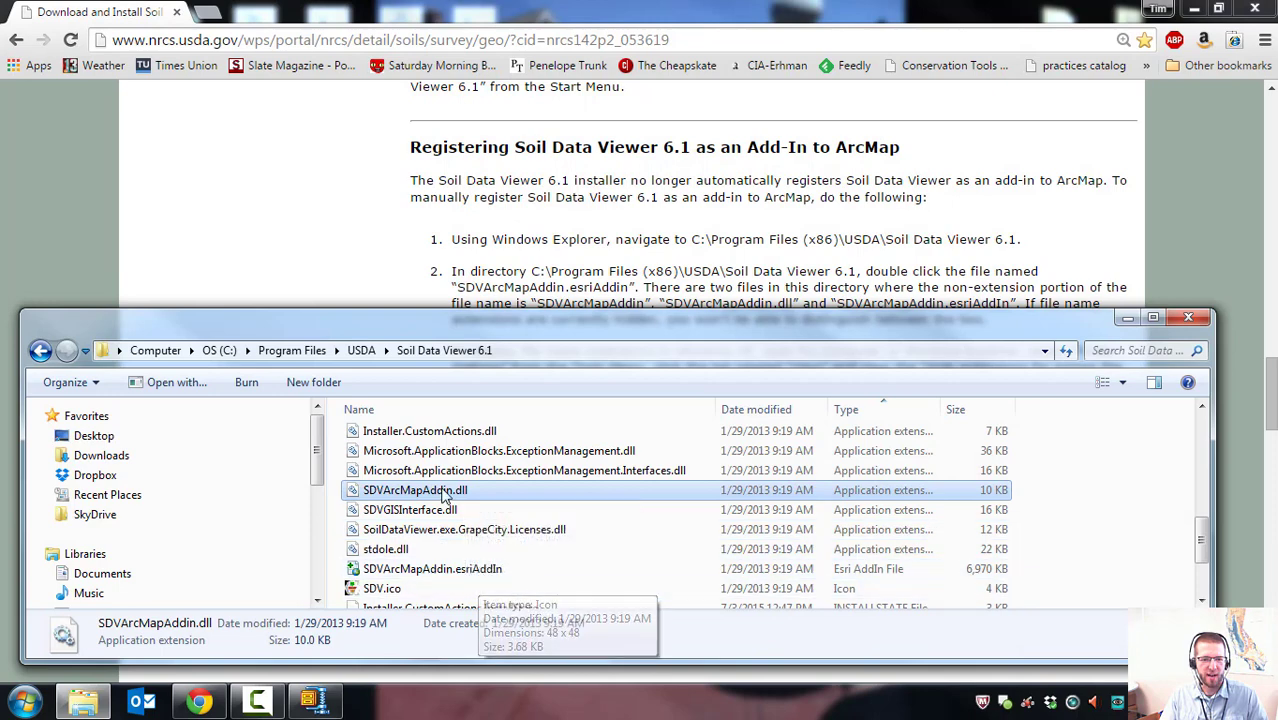
left_click(405, 572)
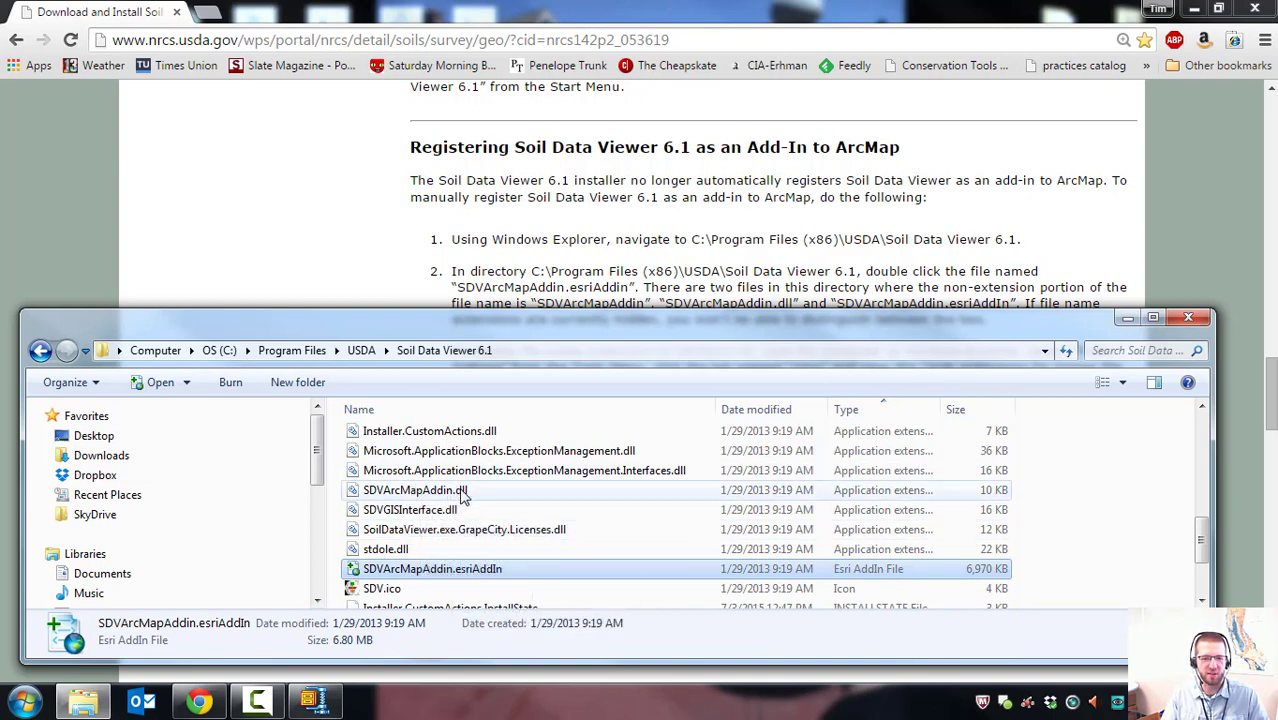
Install the SDVArcMapAddin.esriAddIn file through the Esri add-in utility, then close the folder window.
double_click(428, 570)
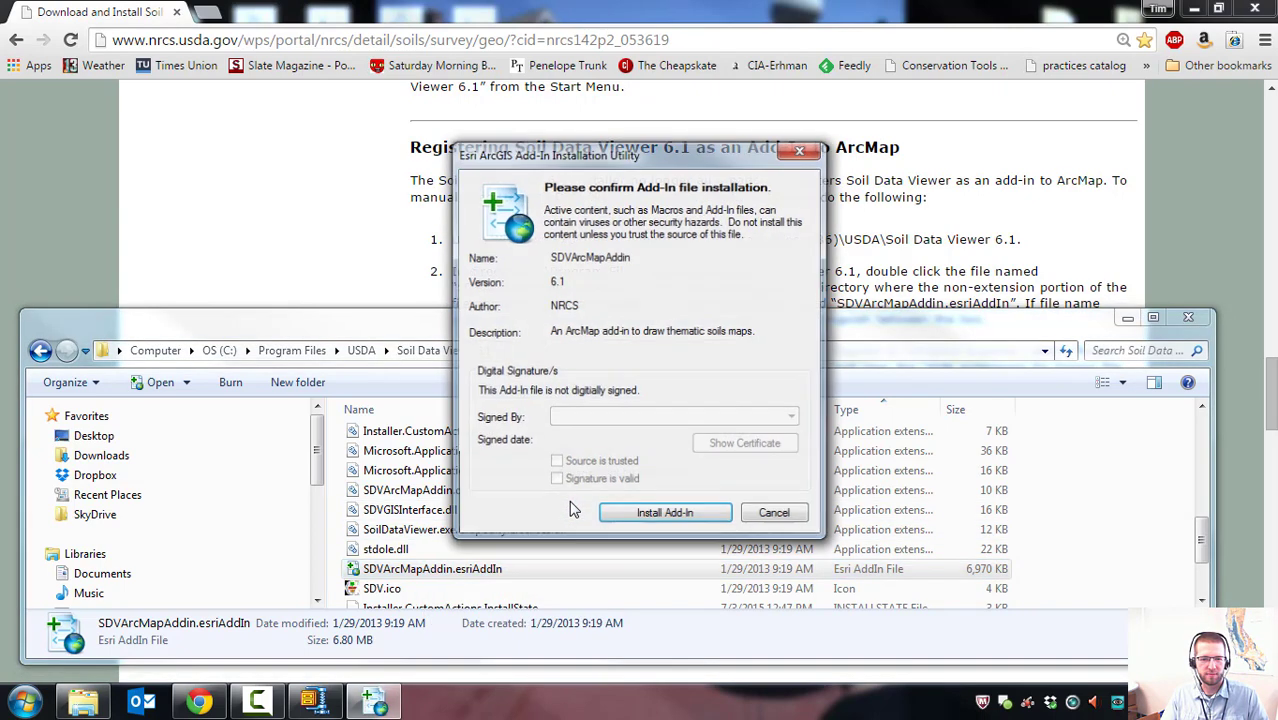
left_click_drag(647, 158, 630, 175)
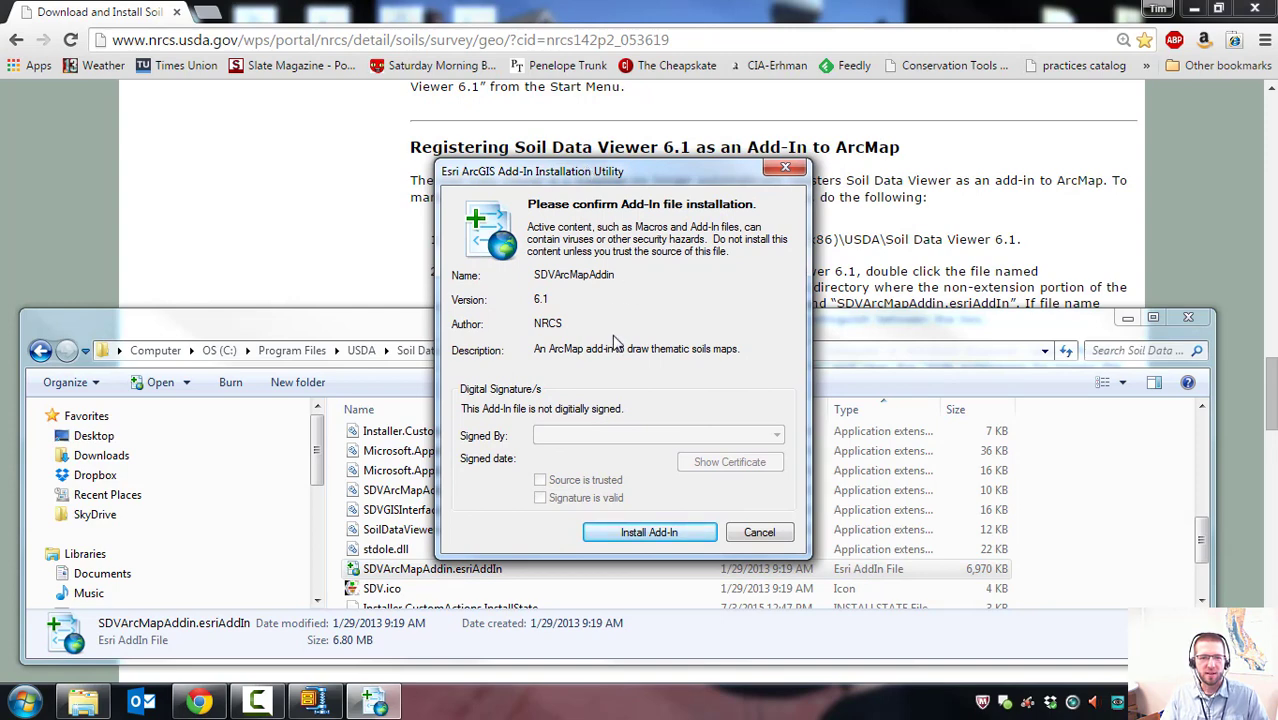
left_click(647, 532)
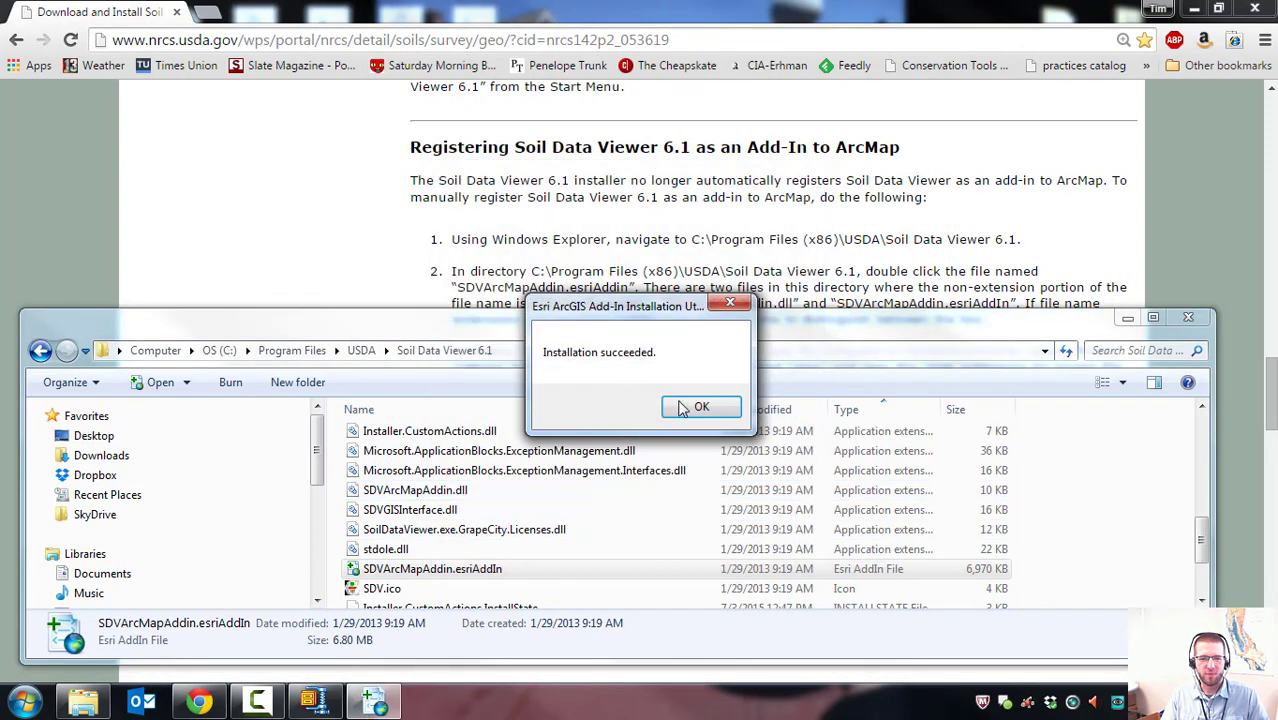
left_click(700, 407)
left_click_drag(822, 317, 843, 194)
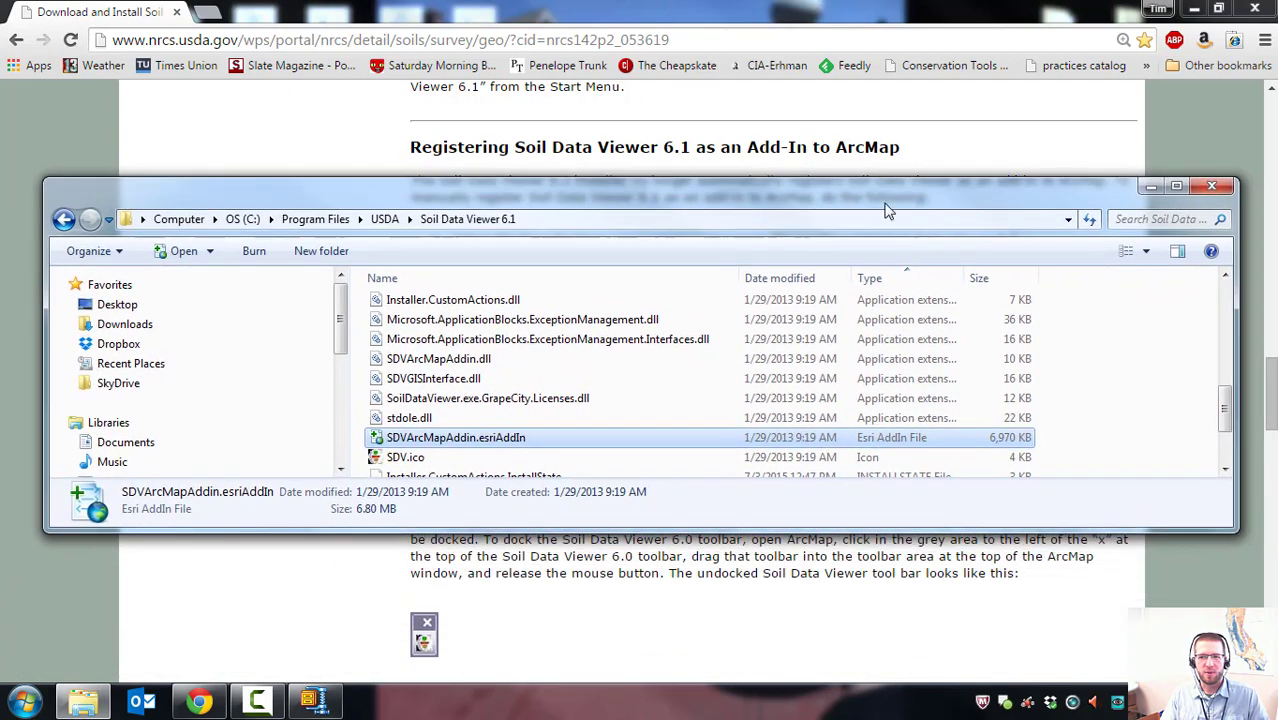
left_click(1211, 186)
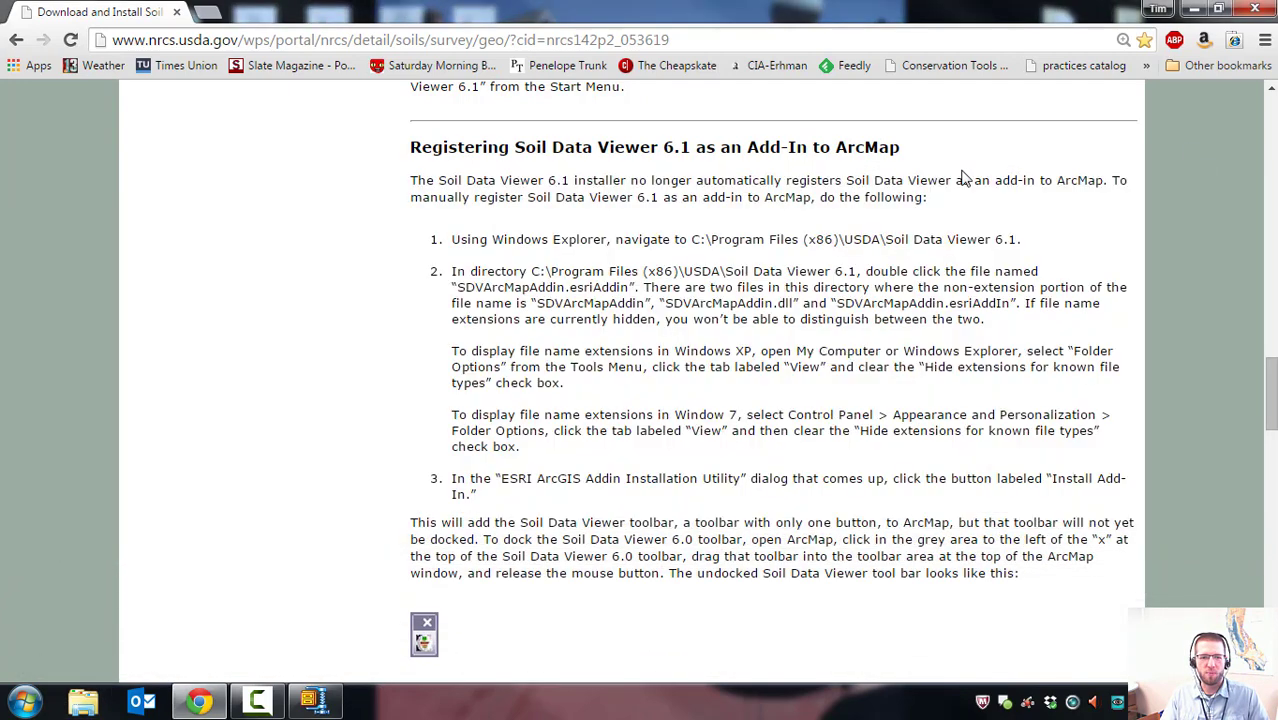
Start ArcMap 10.2.1 and dismiss the Getting Started dialog to work in an untitled map.
left_click(25, 701)
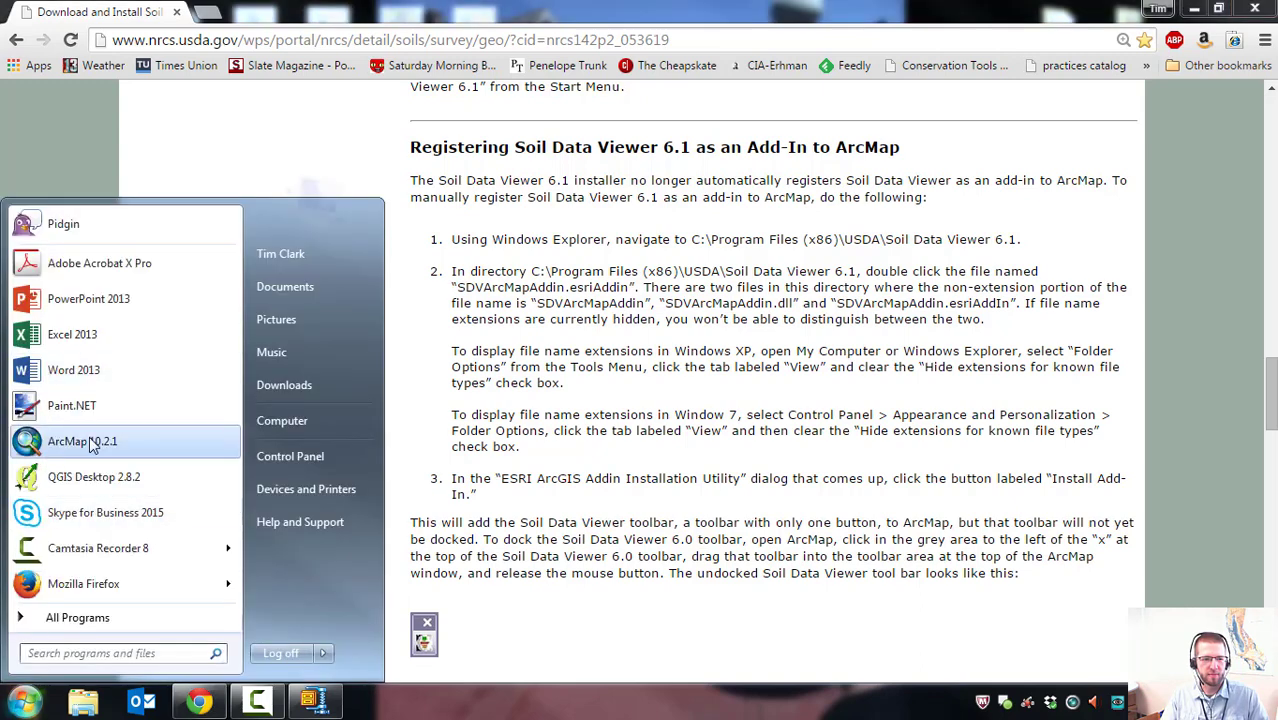
left_click(90, 442)
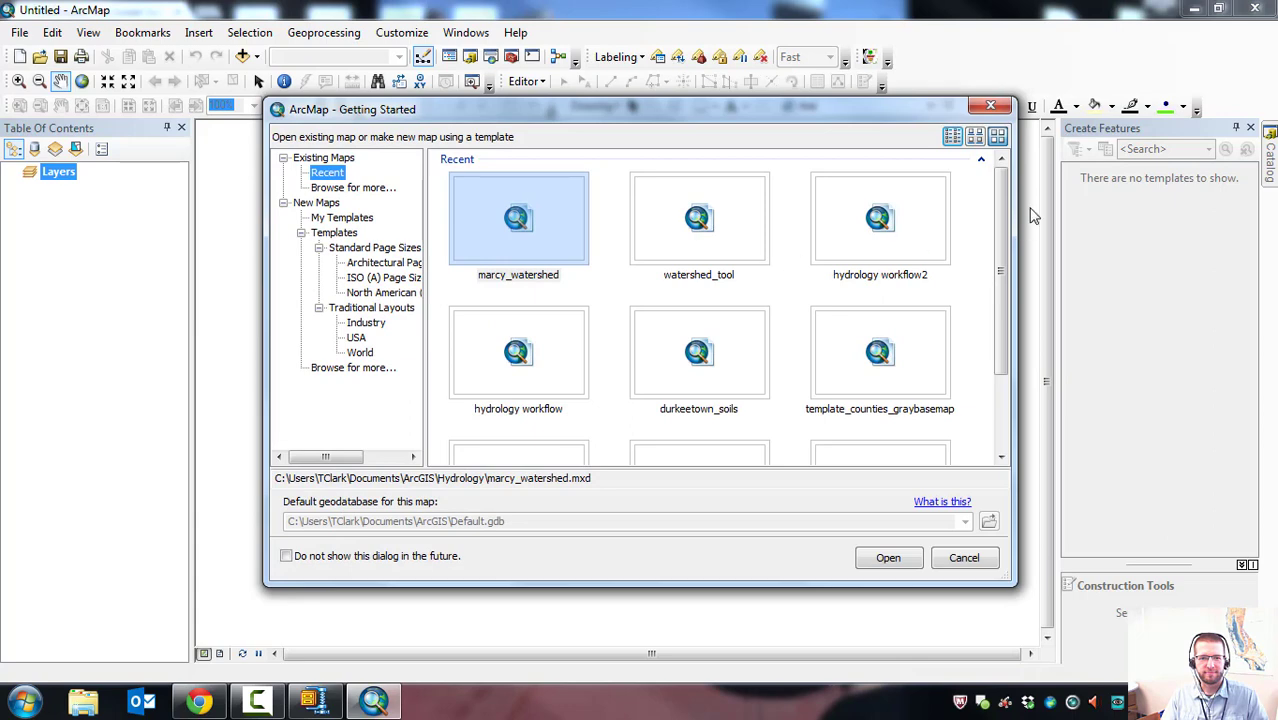
left_click(990, 106)
Check the ArcGIS for Desktop version and license type in the About ArcMap information, and close it.
left_click(515, 32)
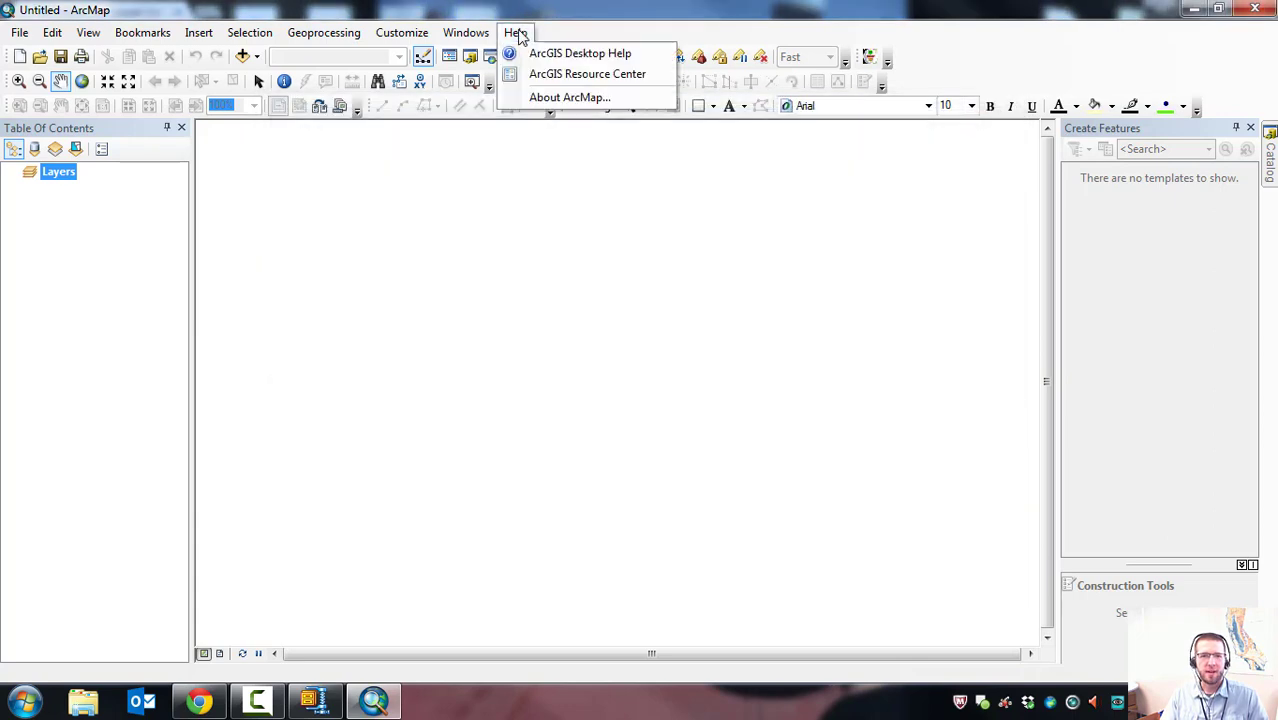
left_click(548, 97)
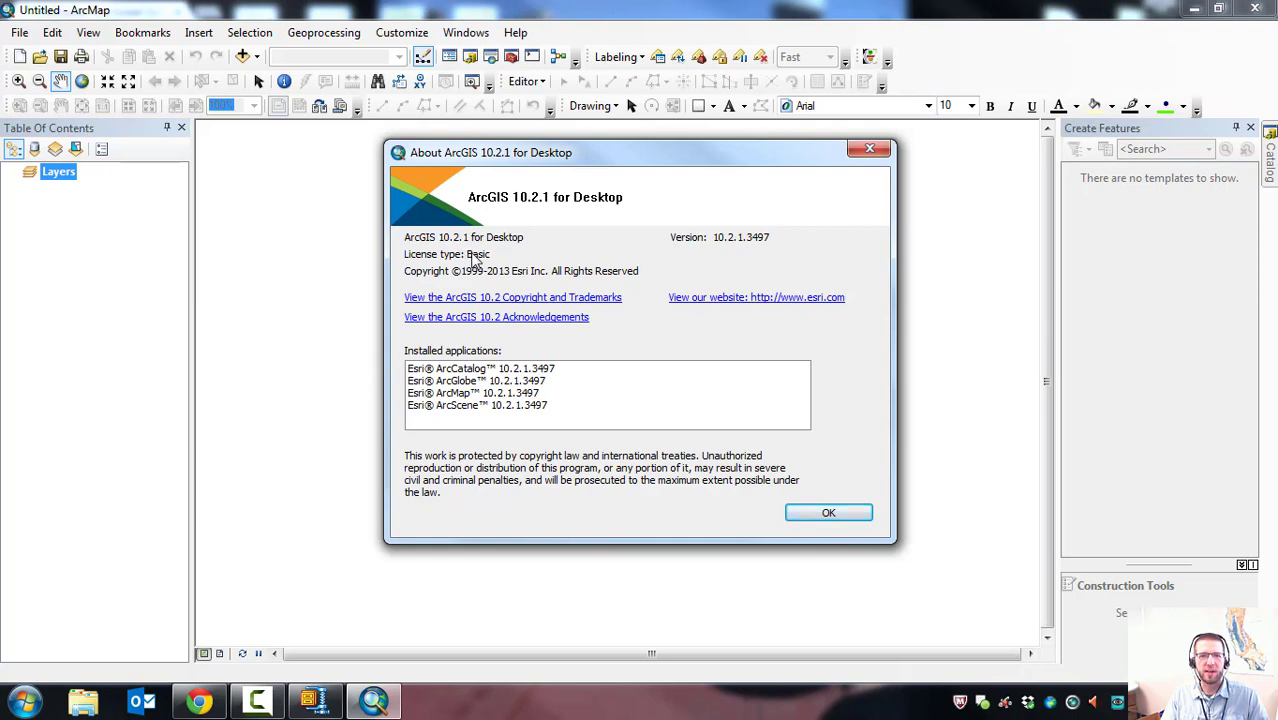
left_click(855, 517)
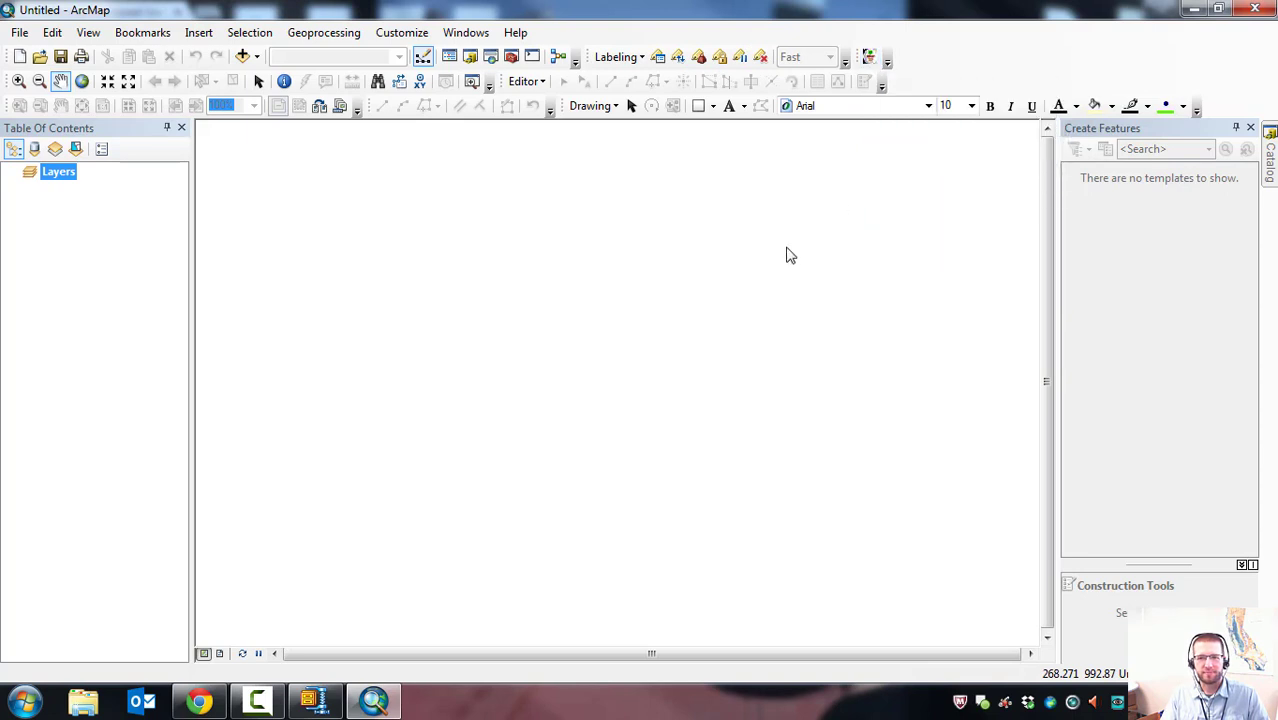
Launch the Soil Data Viewer add-in, dismiss its soil map layer notice, and move its window so all fields are readable.
left_click(868, 57)
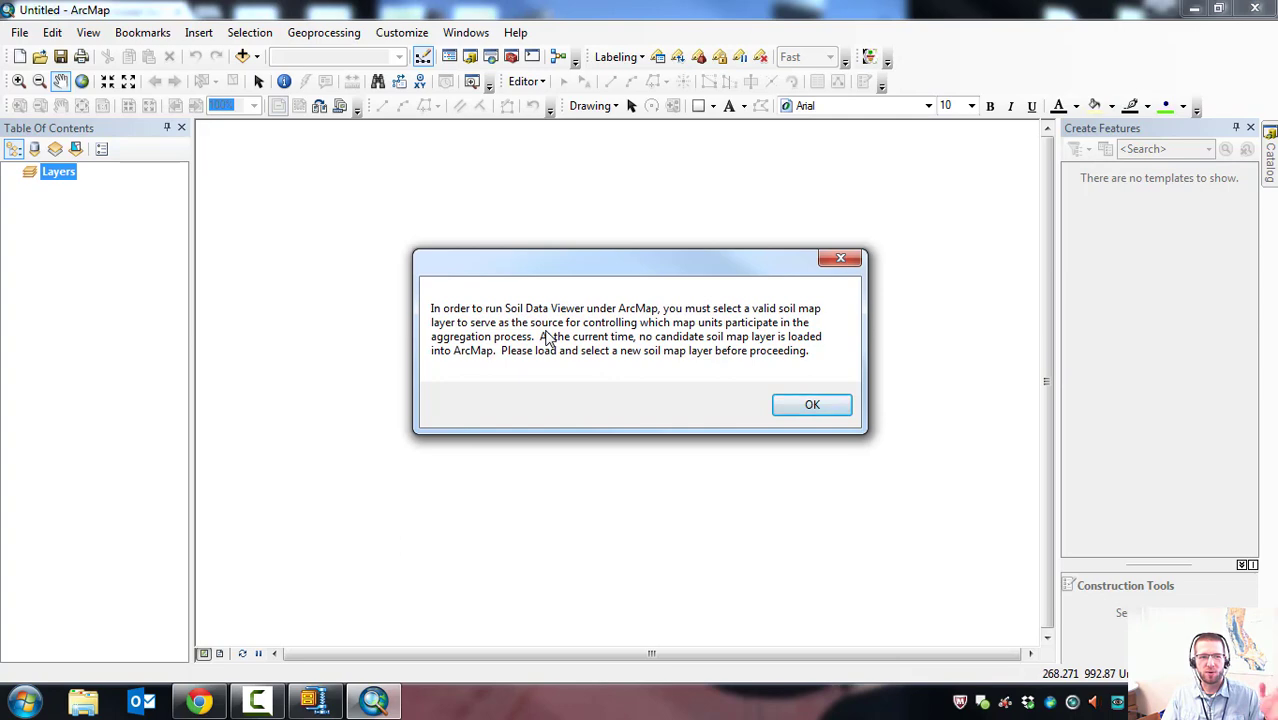
left_click_drag(633, 265, 628, 287)
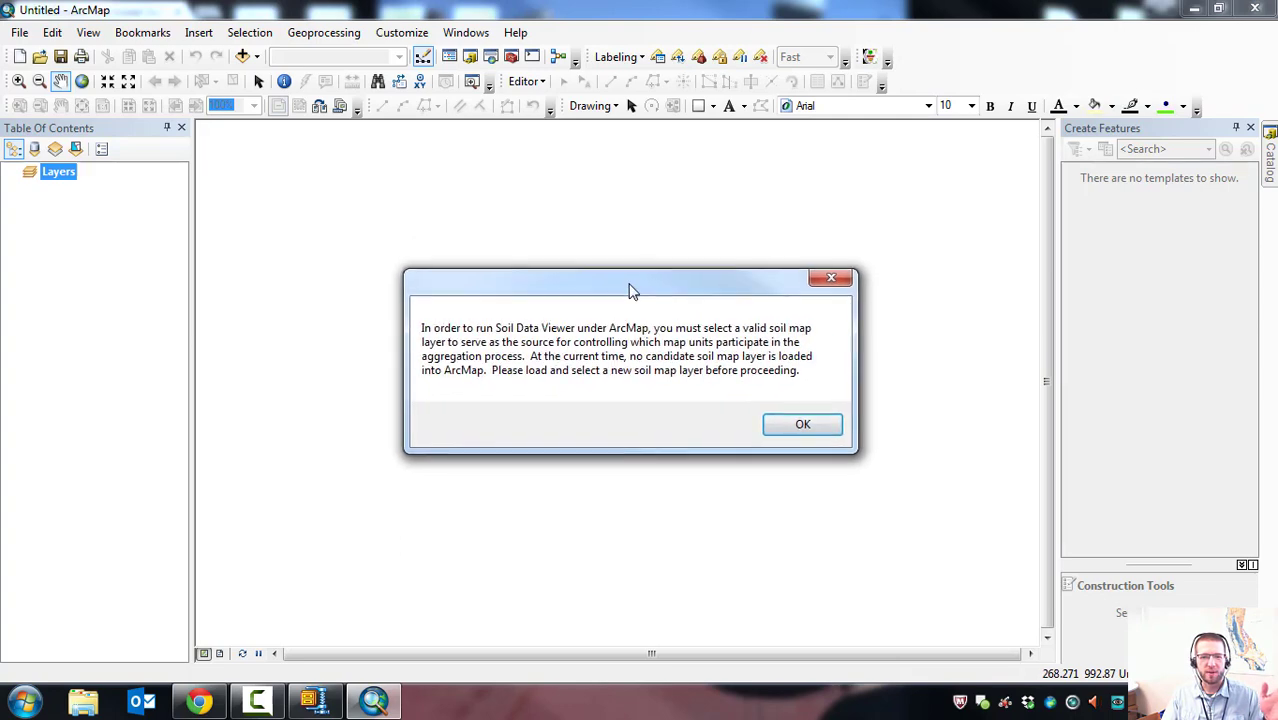
left_click(804, 428)
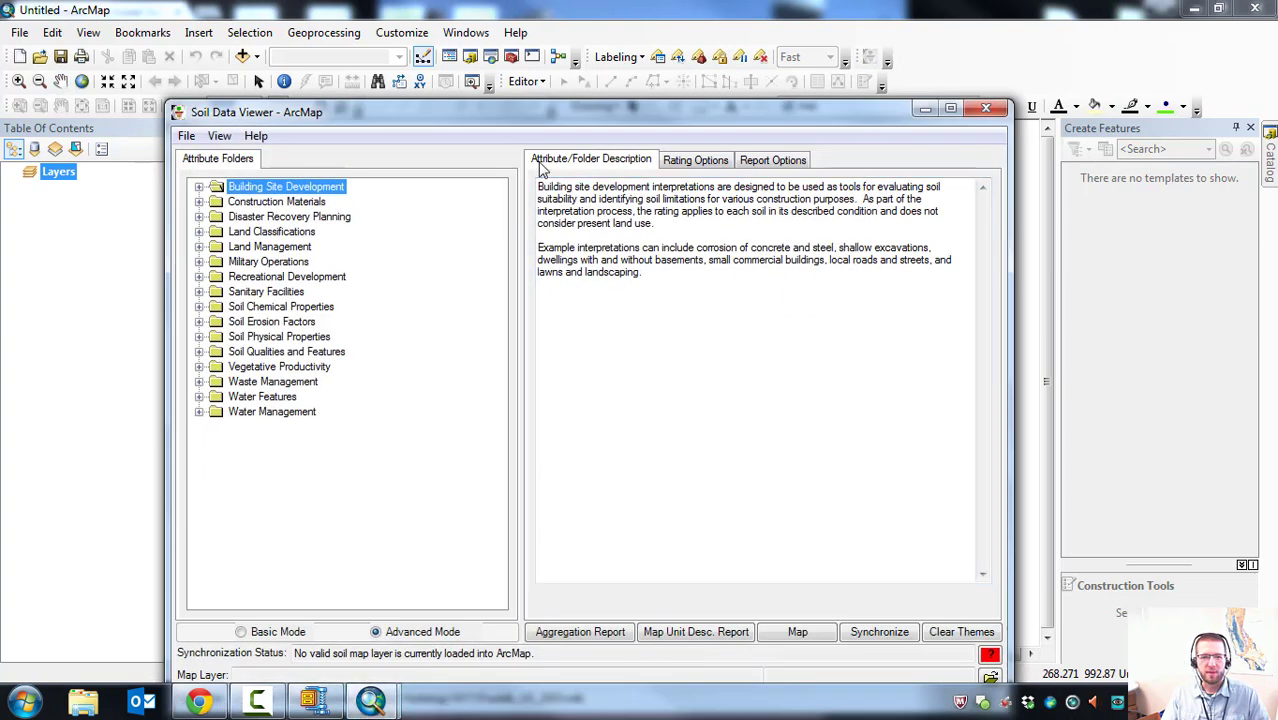
left_click_drag(528, 108, 547, 29)
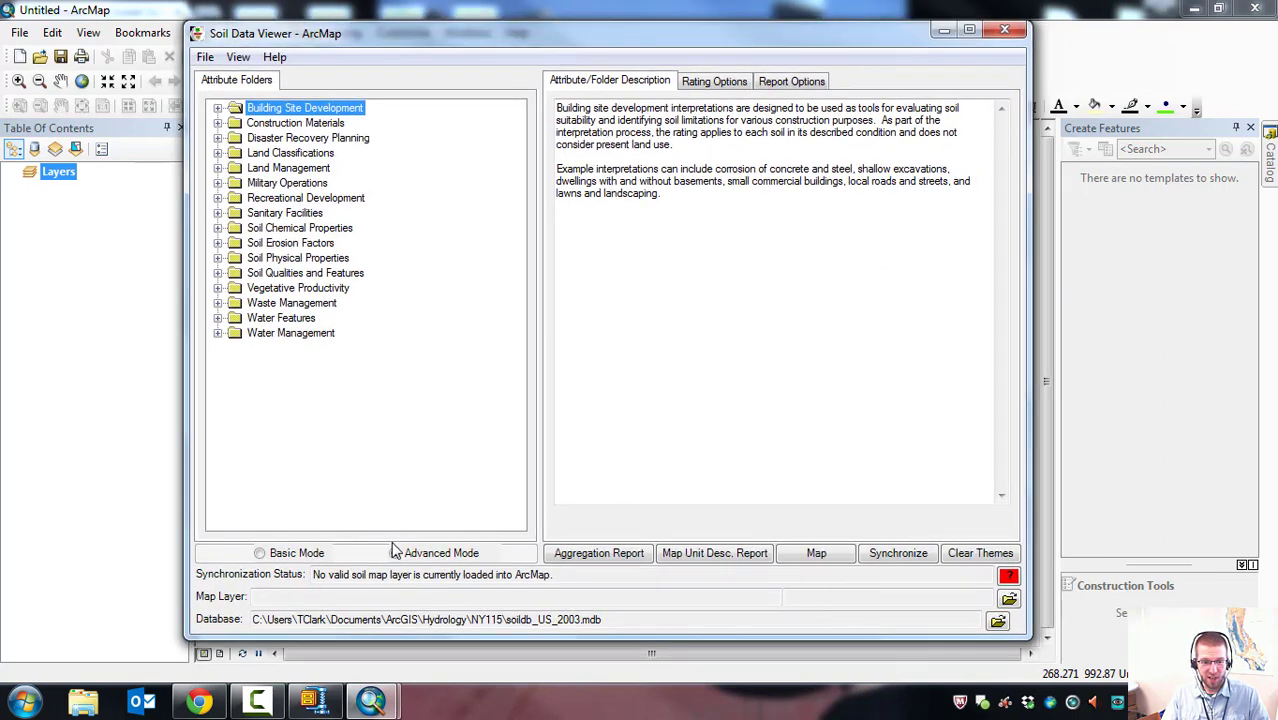
Review the Advanced Mode option and the Map Layer and Database fields in Soil Data Viewer, and close the viewer.
left_click(394, 552)
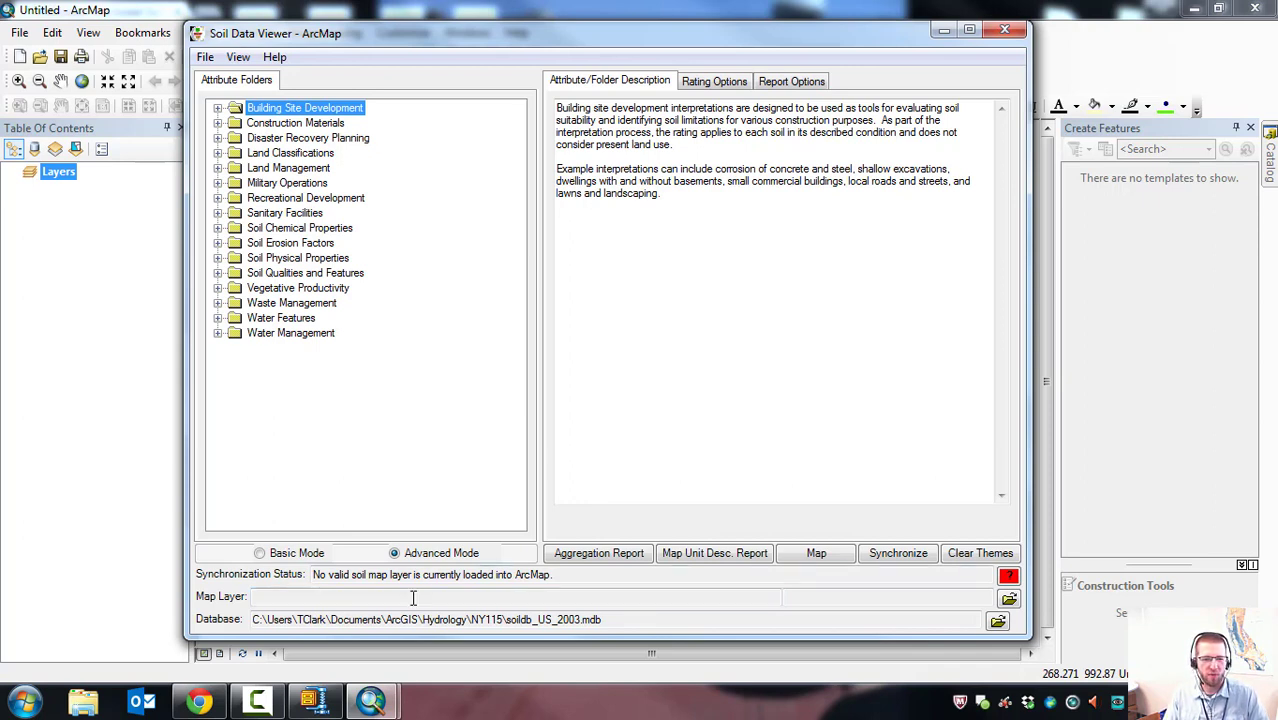
left_click(304, 597)
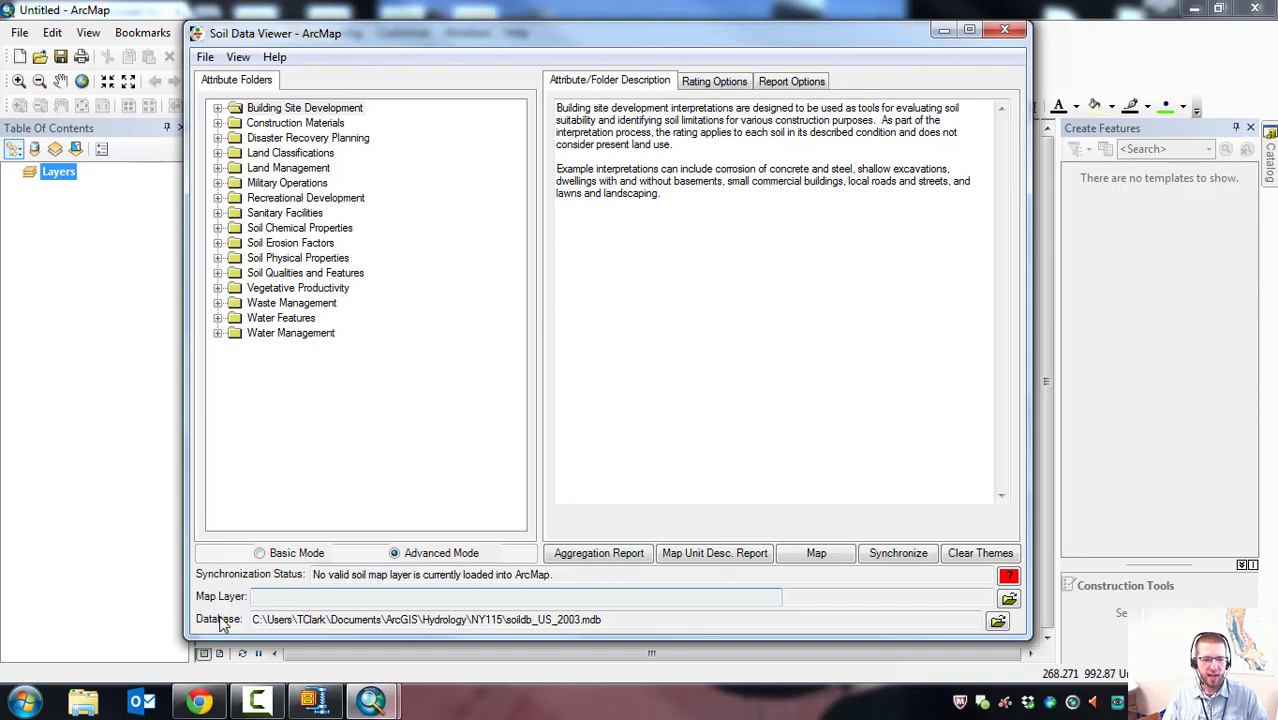
left_click(626, 621)
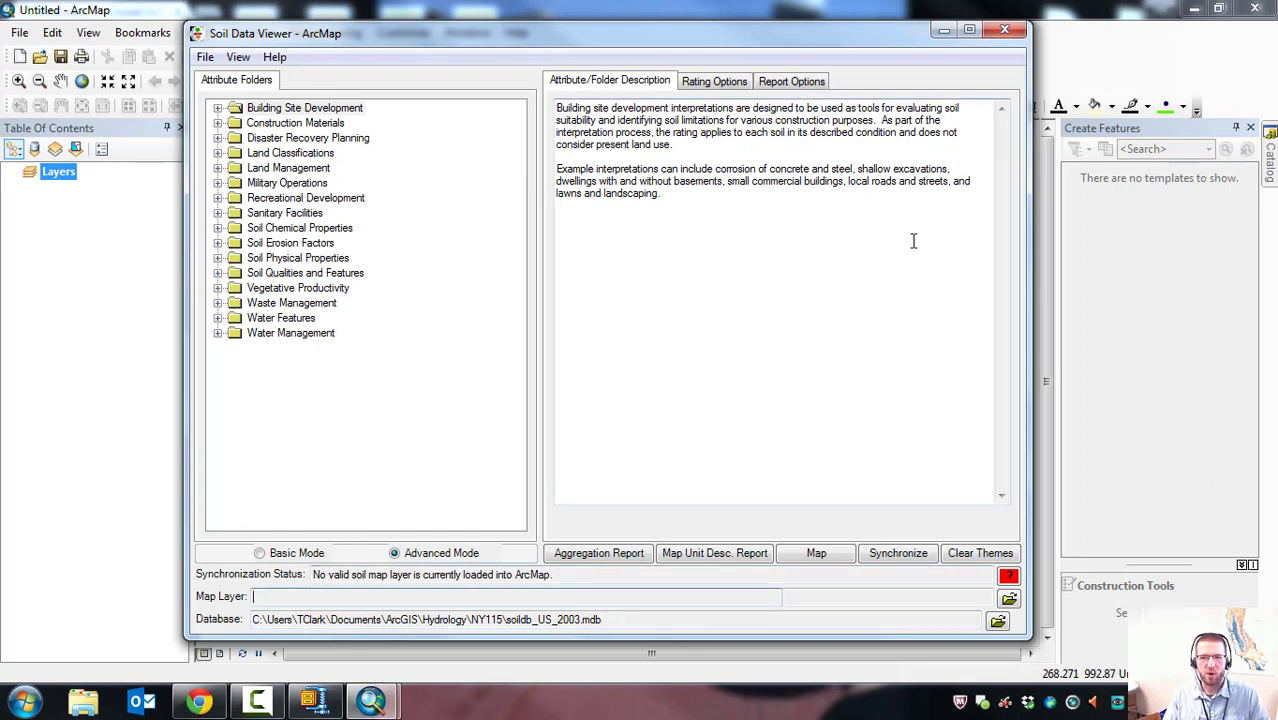
left_click_drag(886, 40, 880, 40)
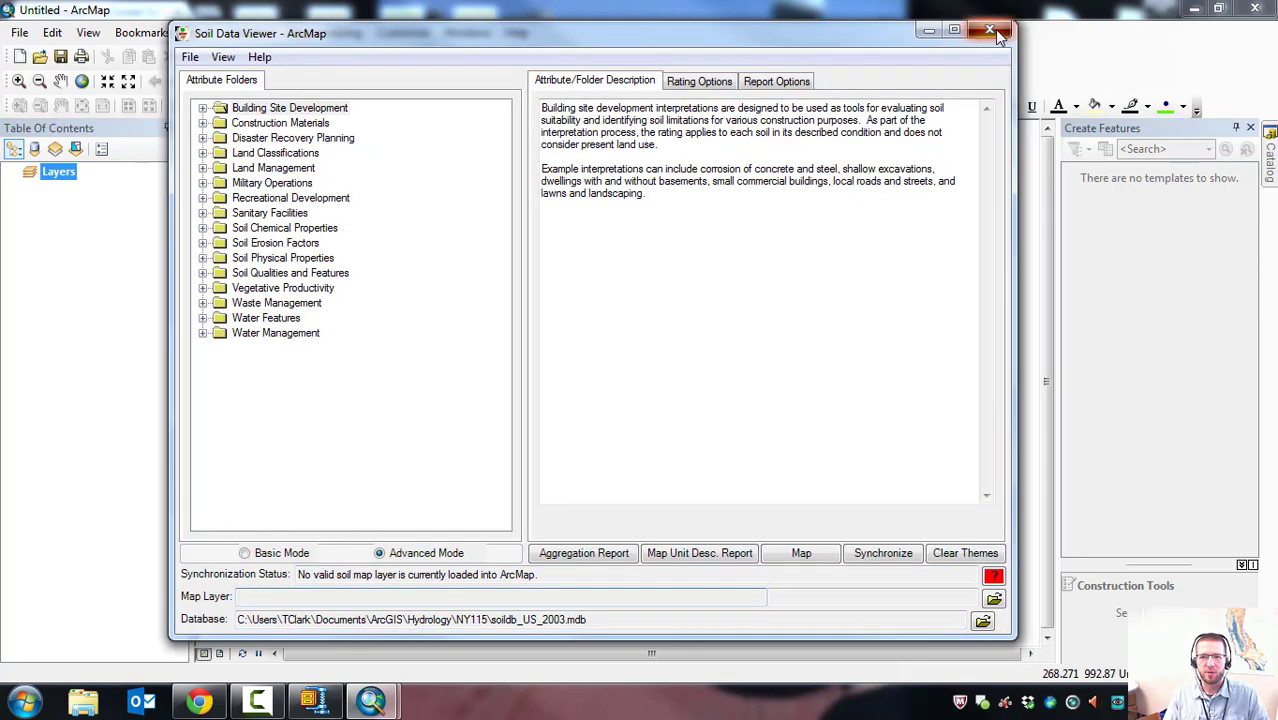
left_click(997, 30)
Switch to Chrome and search Google for "web soil survey".
left_click(200, 702)
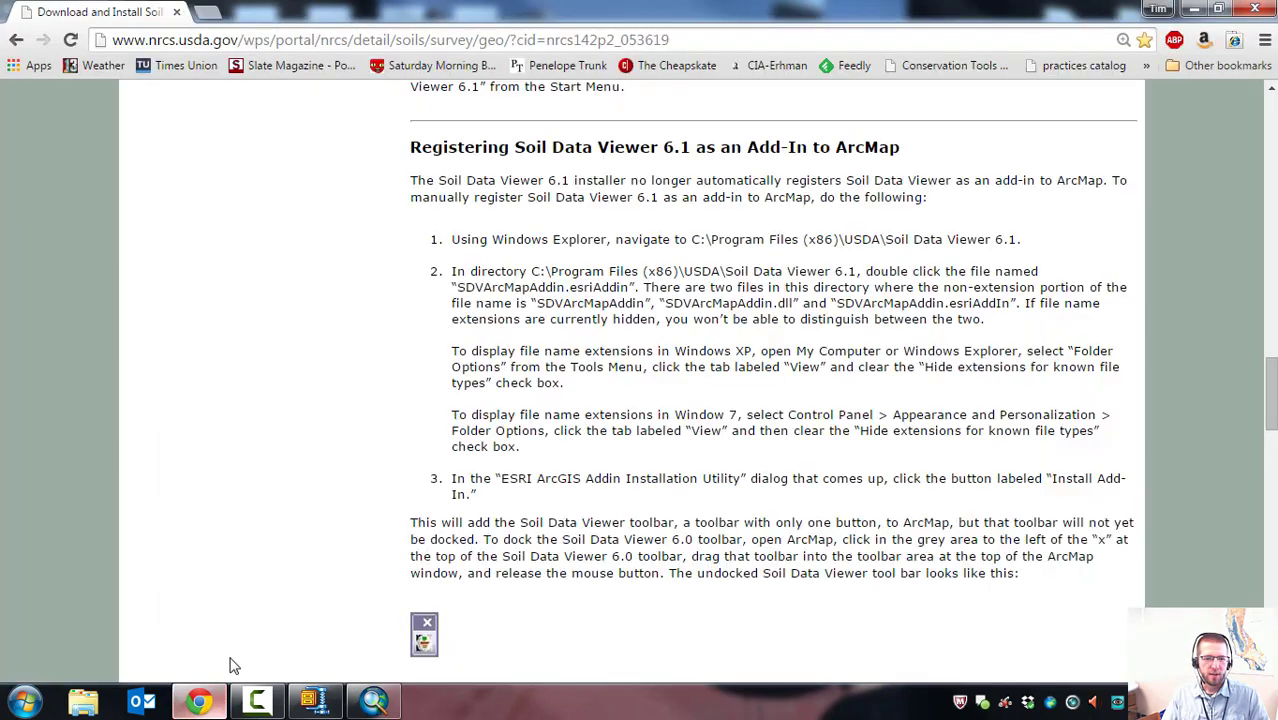
left_click(227, 39)
type("web s")
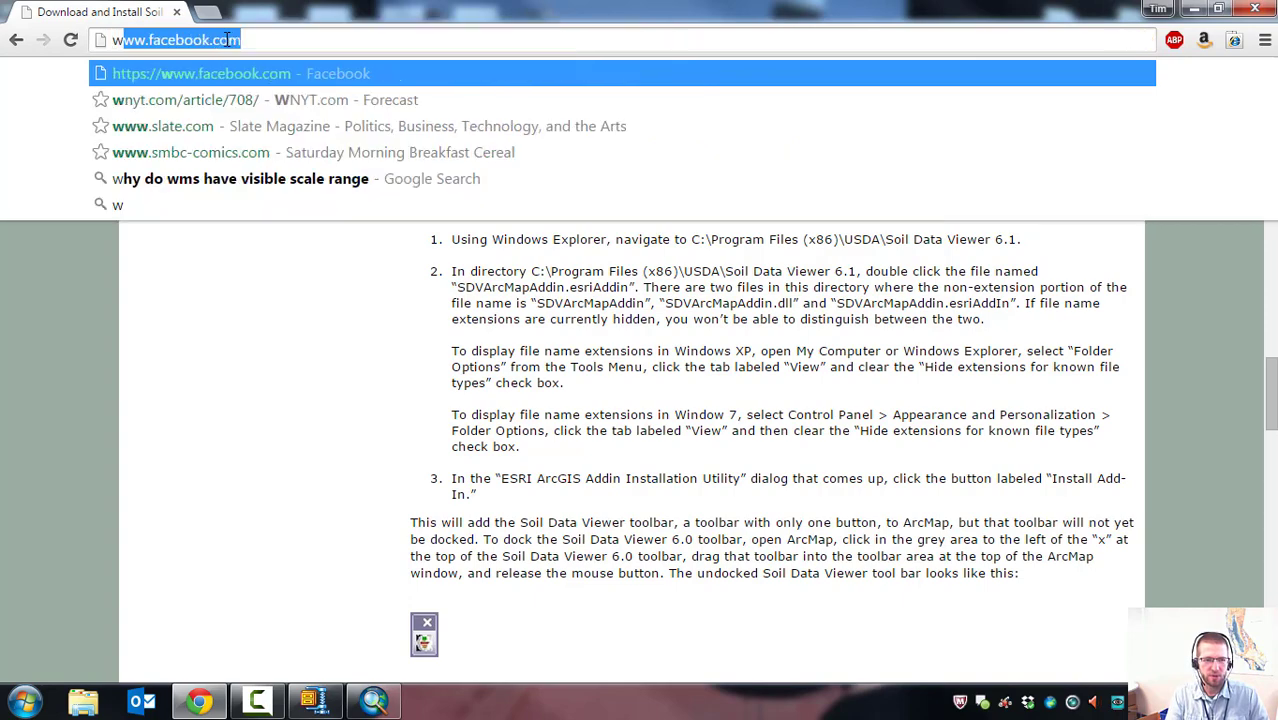
type("oil survey")
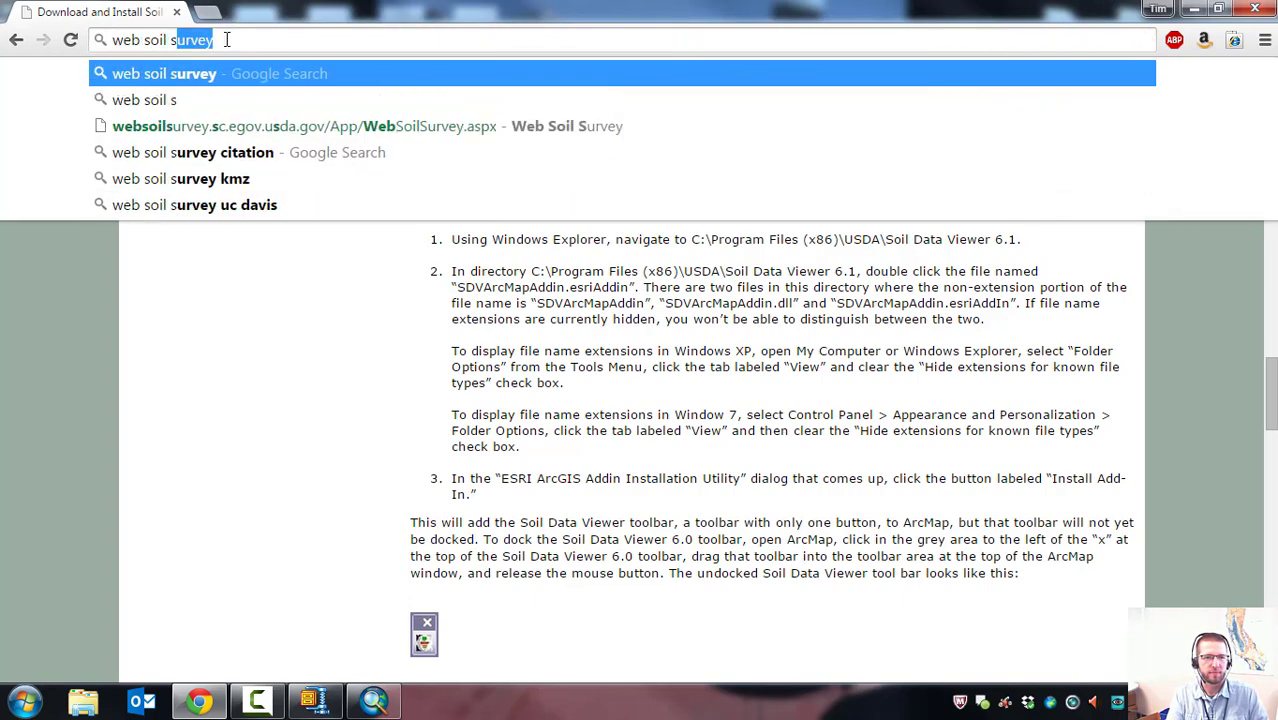
key("Return")
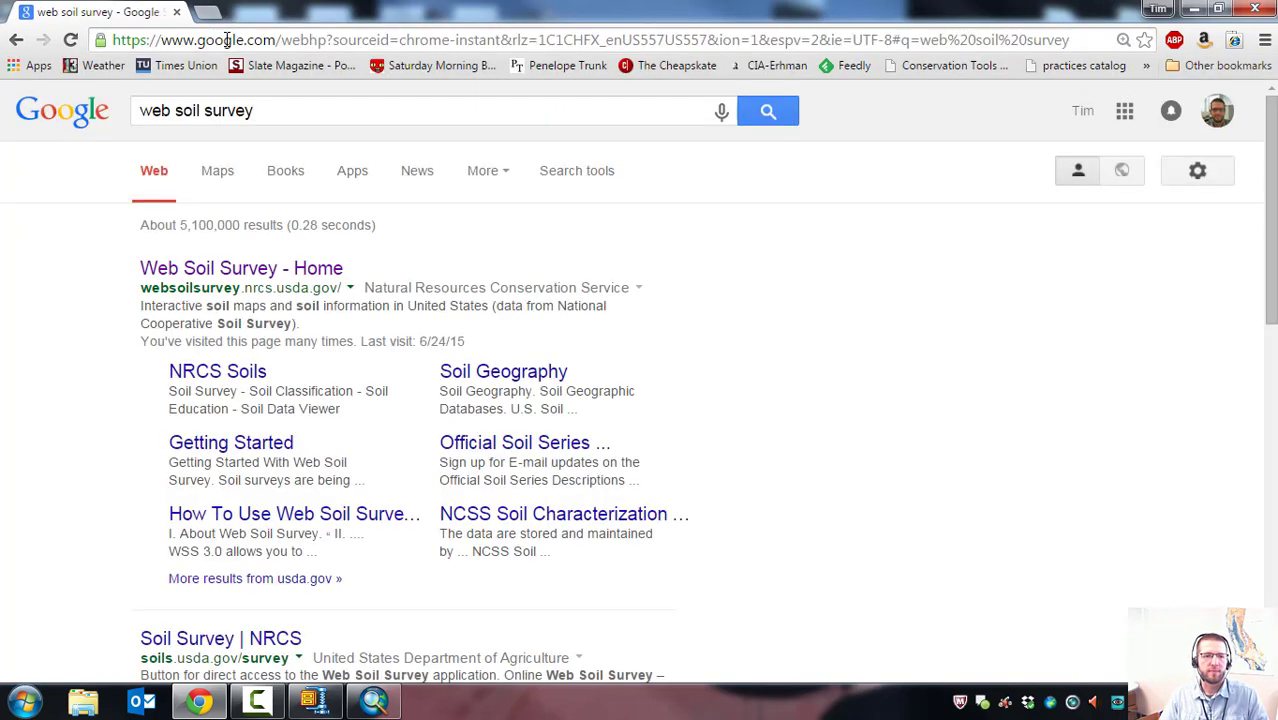
Open the Web Soil Survey home page, start the WSS application, and close the leftover home page.
left_click(207, 265)
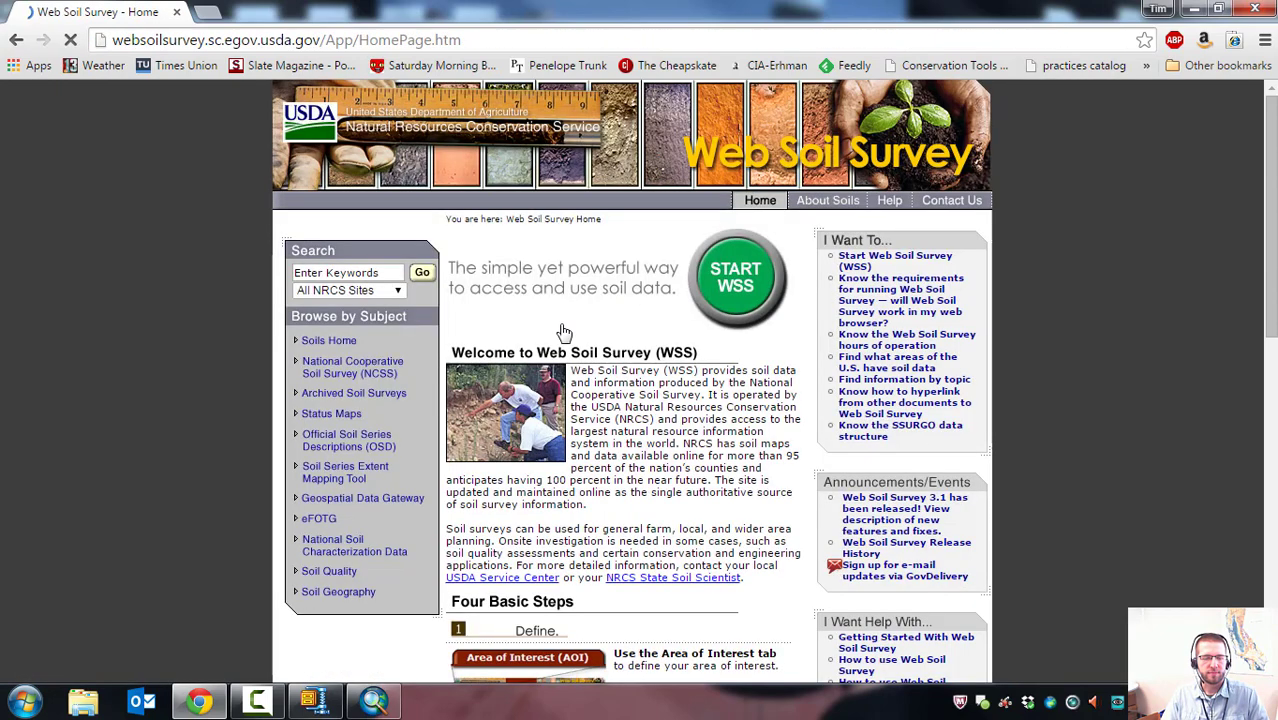
left_click(735, 280)
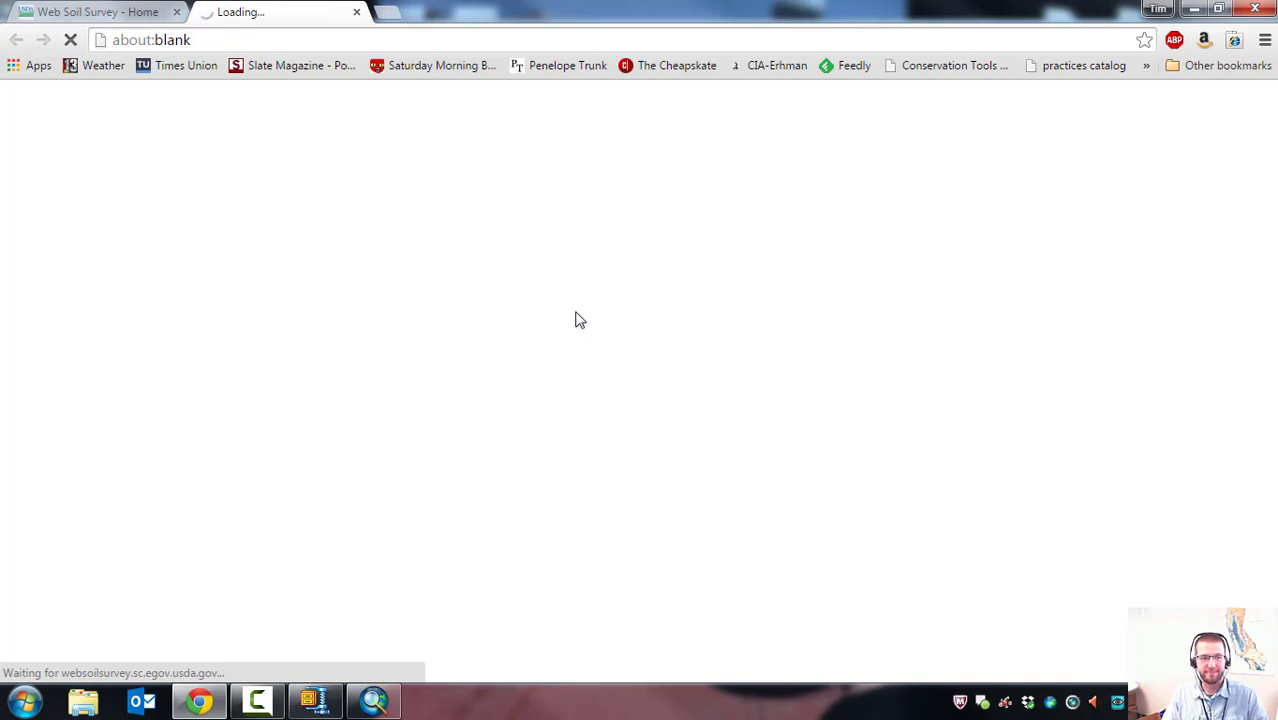
left_click(176, 11)
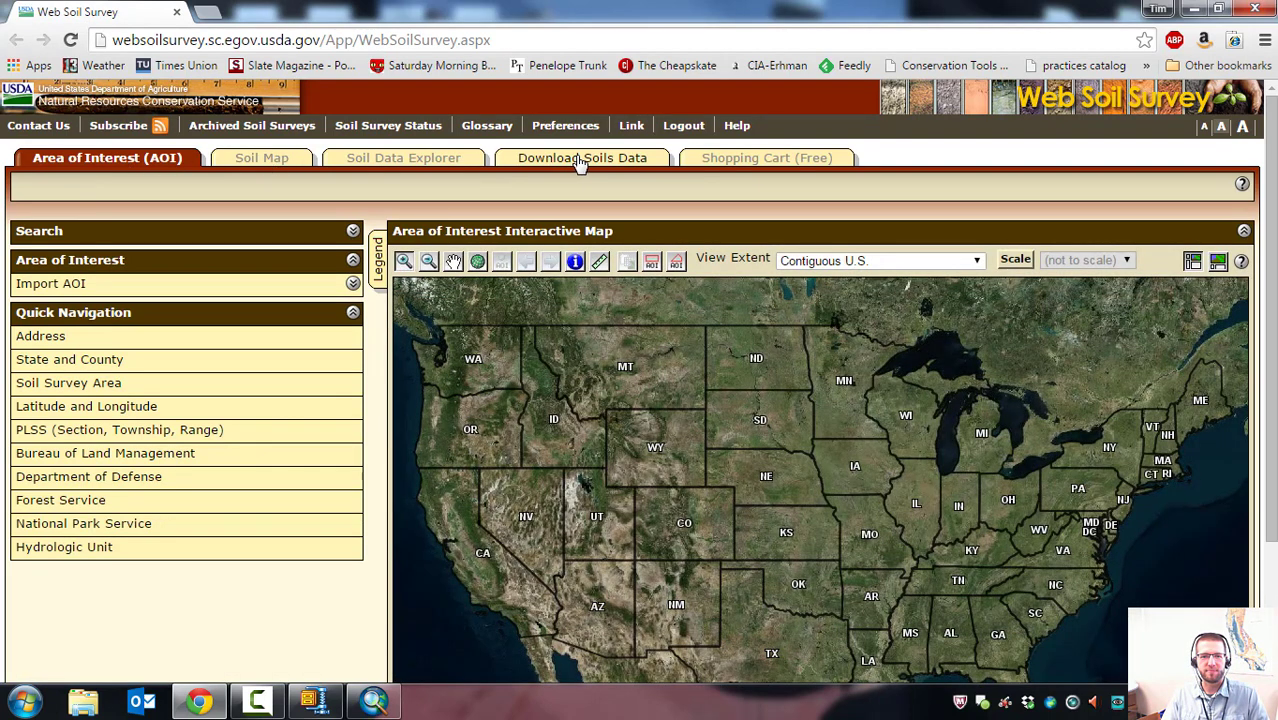
Open the soils data downloads for Soil Survey Area (SSURGO) and set the state to New York.
left_click(580, 160)
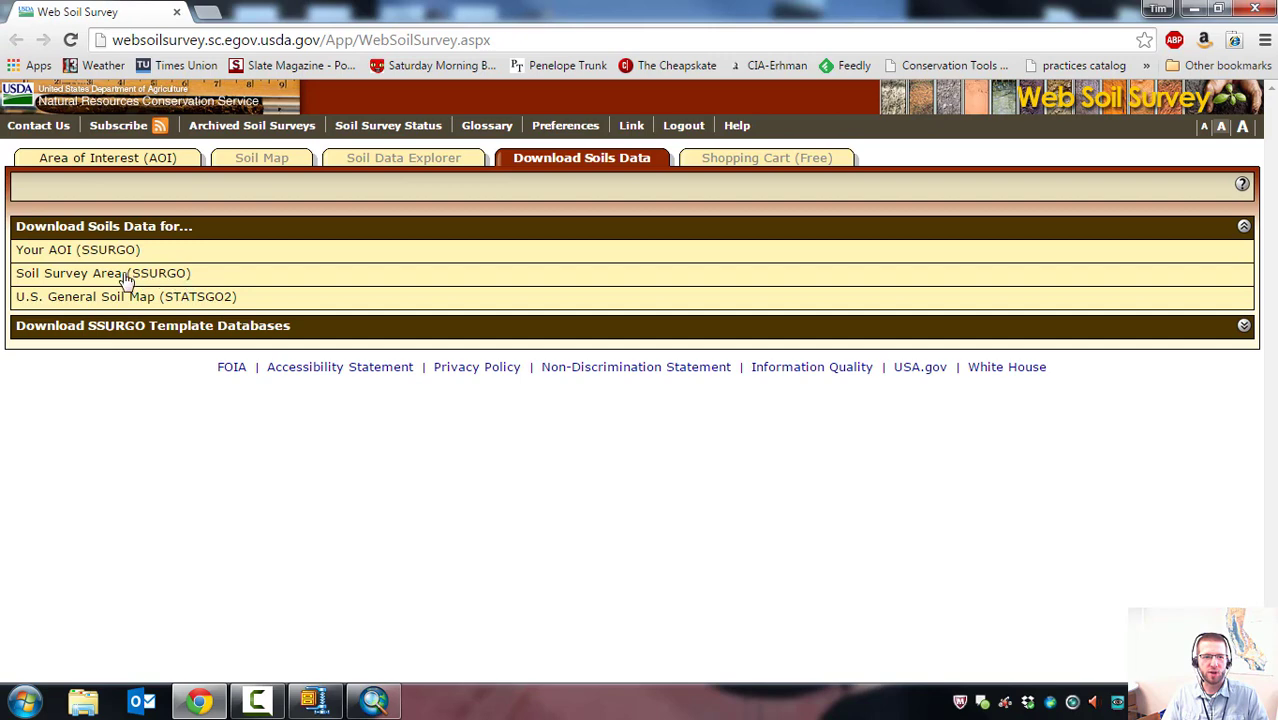
left_click(62, 280)
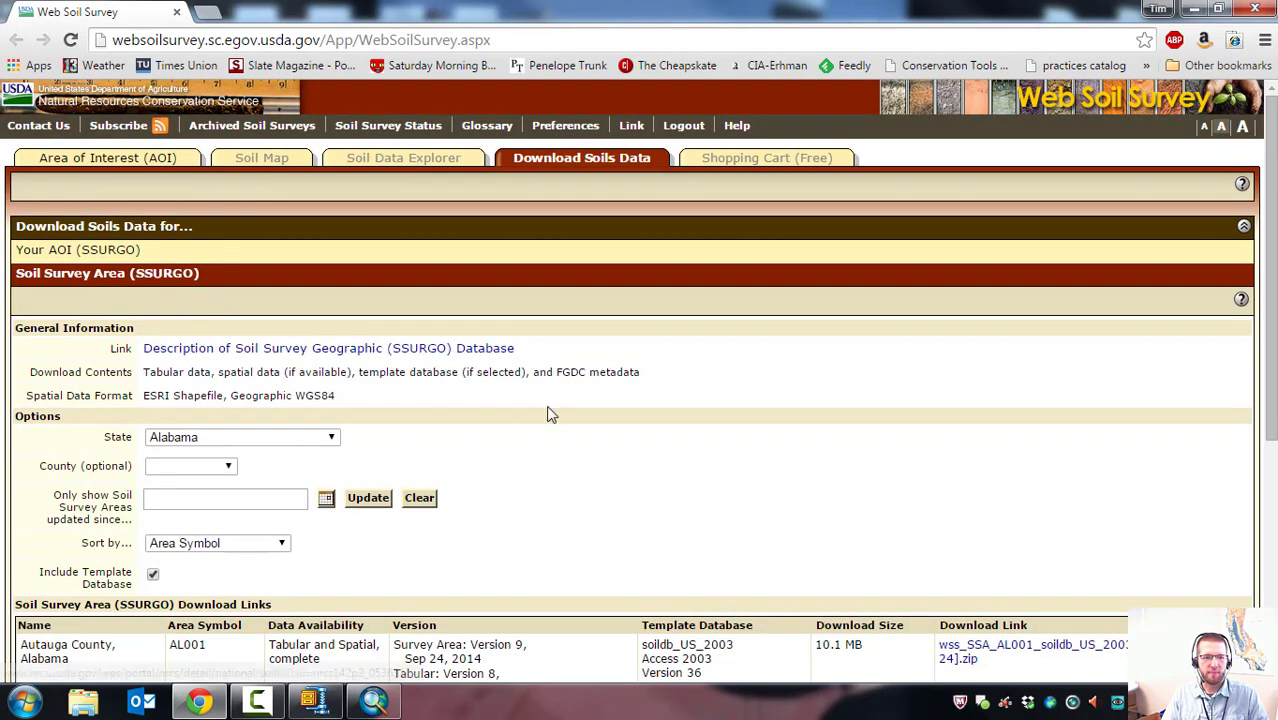
scroll(540, 410, "down", 1)
left_click(333, 345)
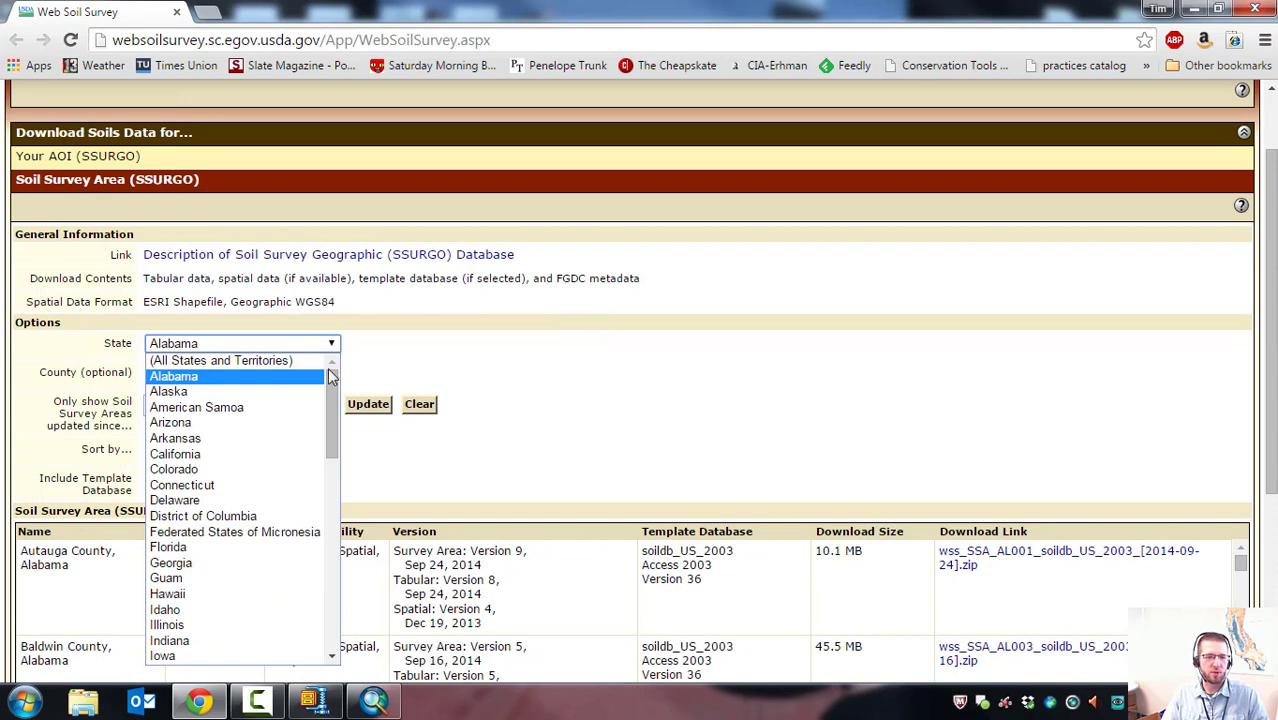
scroll(336, 458, "down", 3)
scroll(330, 490, "down", 4)
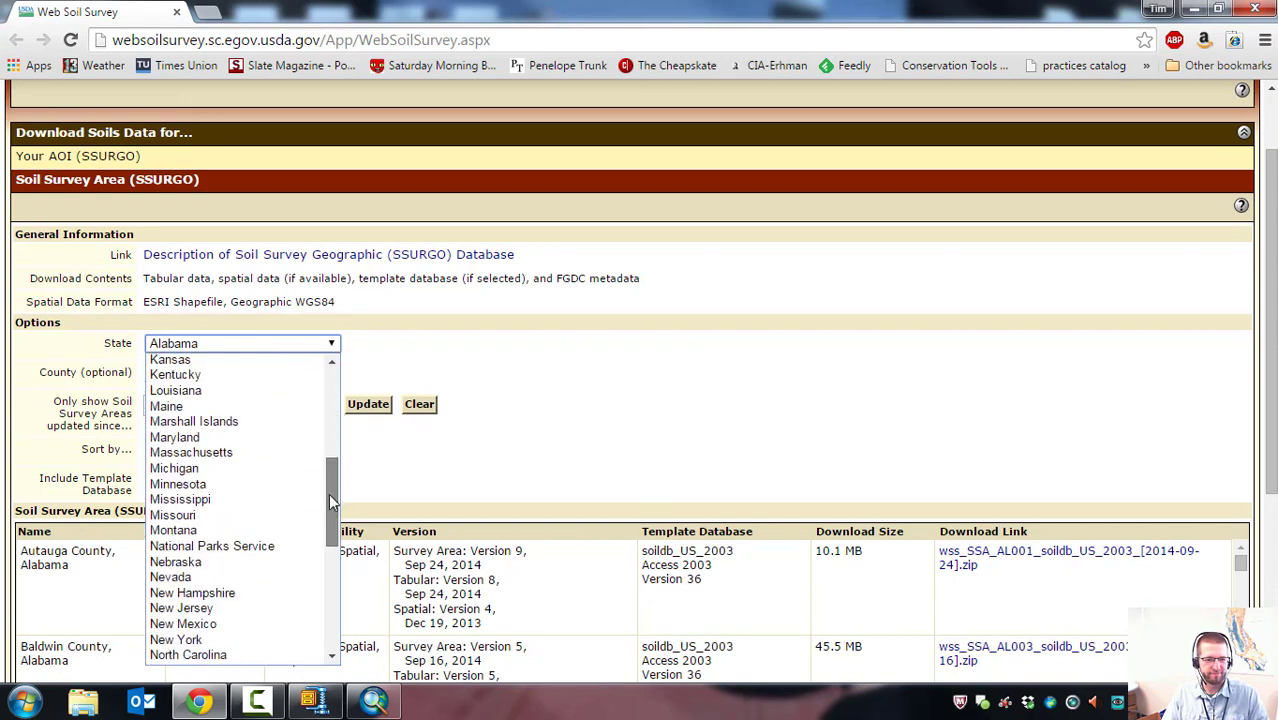
left_click(277, 626)
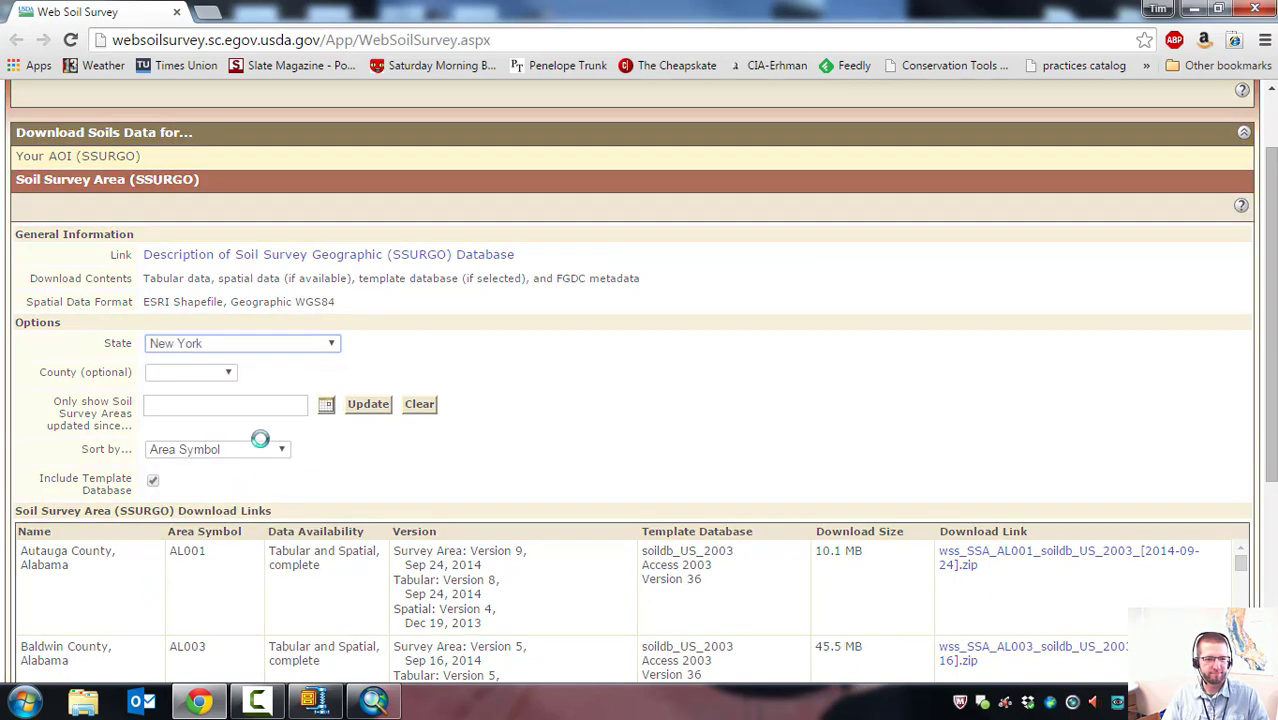
Filter the SSURGO downloads to Cortland county and bring its soil survey area download link into view.
left_click(232, 374)
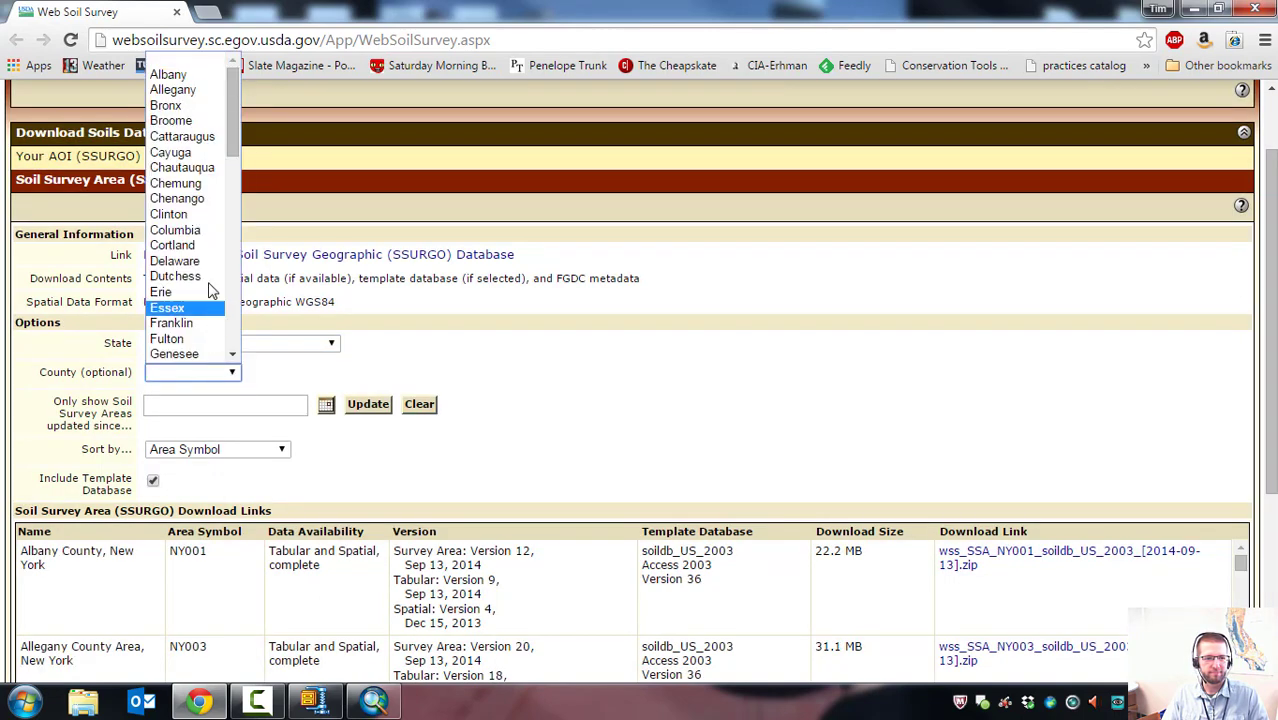
left_click_drag(234, 128, 240, 148)
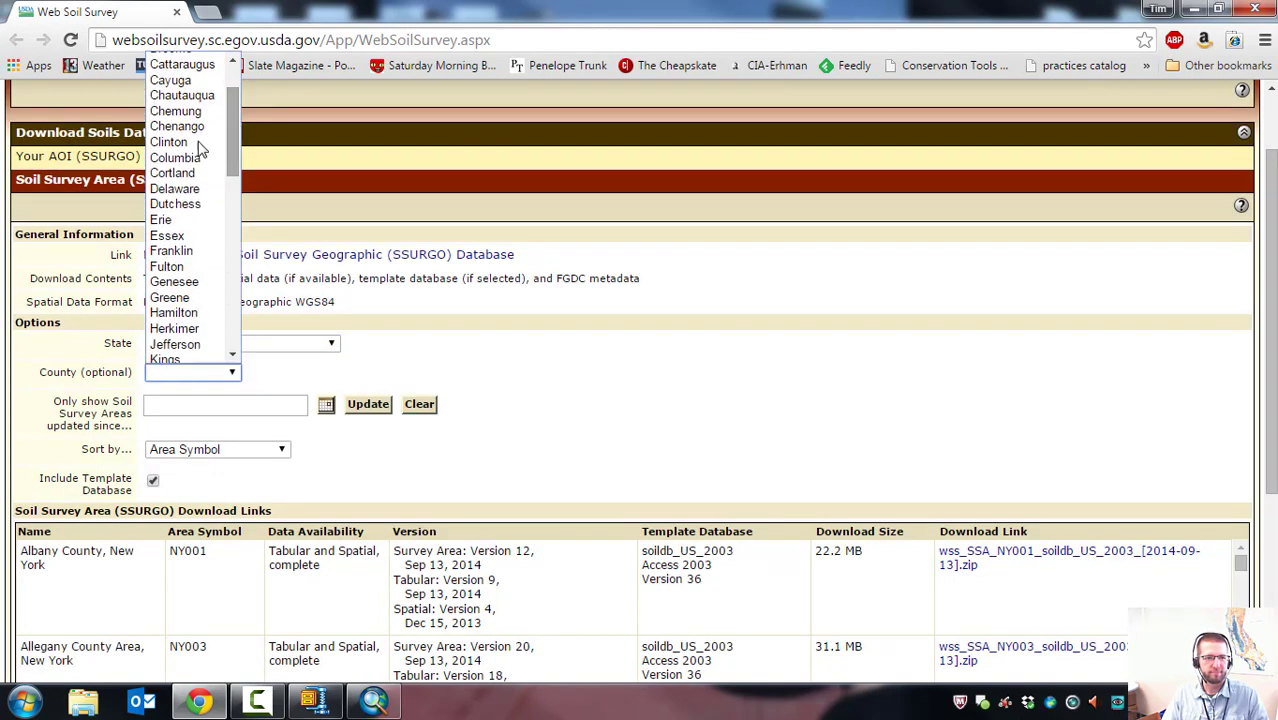
left_click(185, 171)
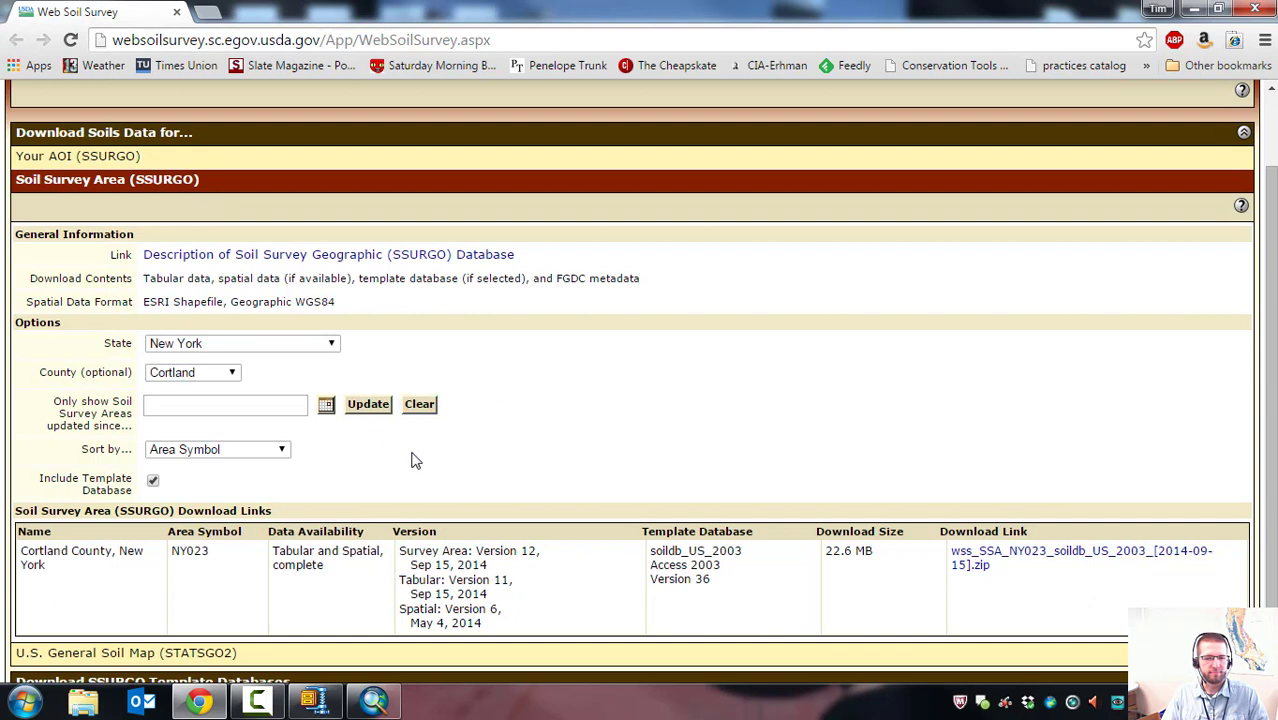
scroll(416, 460, "down", 1)
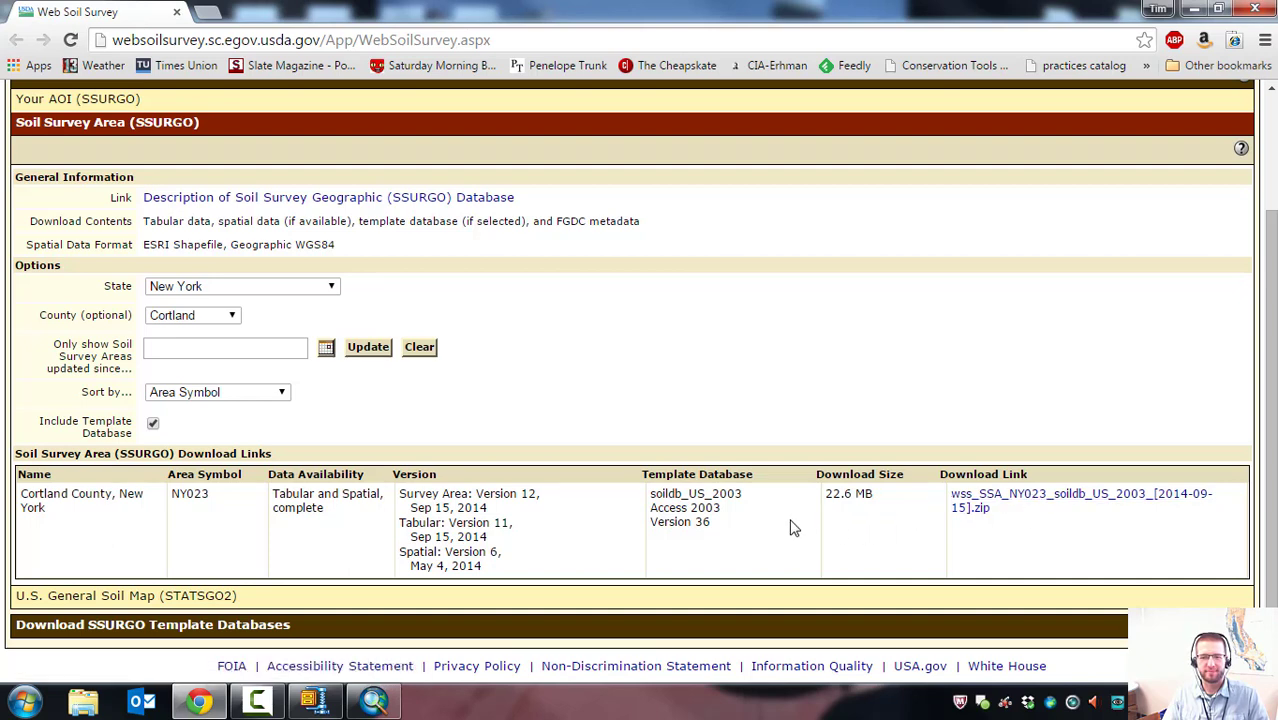
Switch to Windows Explorer, inspect the shapefiles in the C:\cortland spatial folder, and return to the cortland folder.
key("alt+Tab")
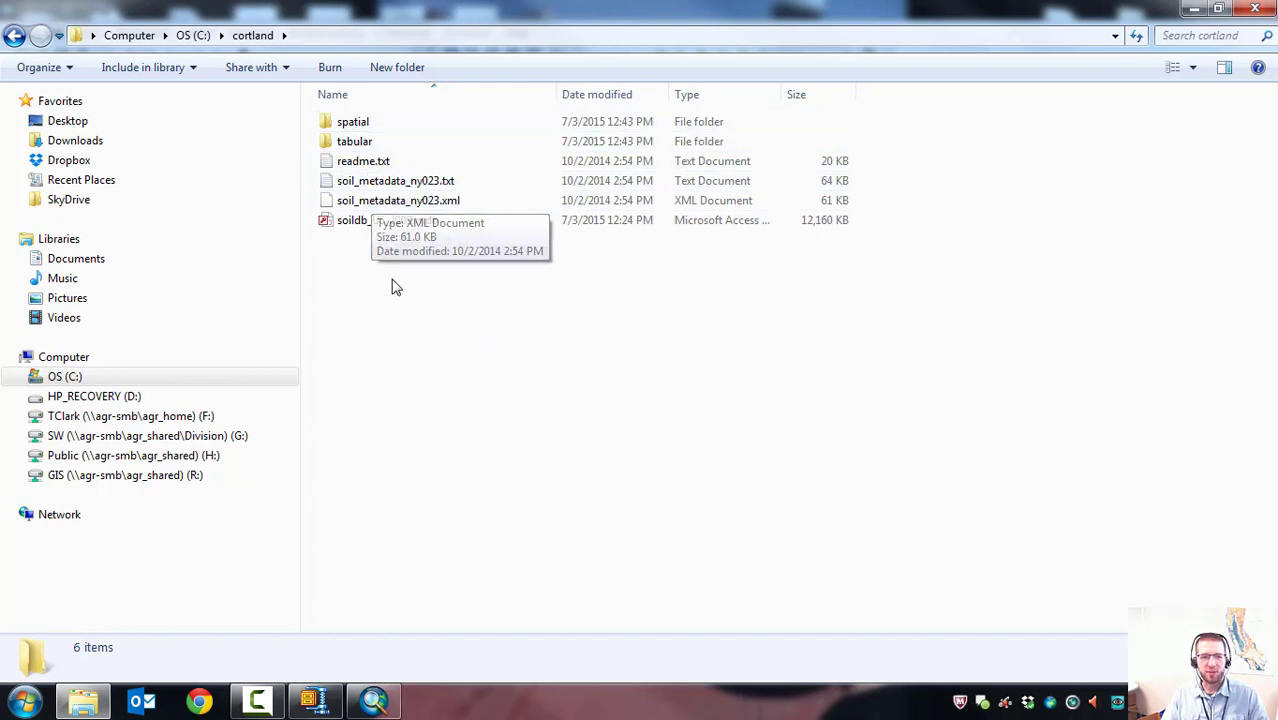
double_click(355, 125)
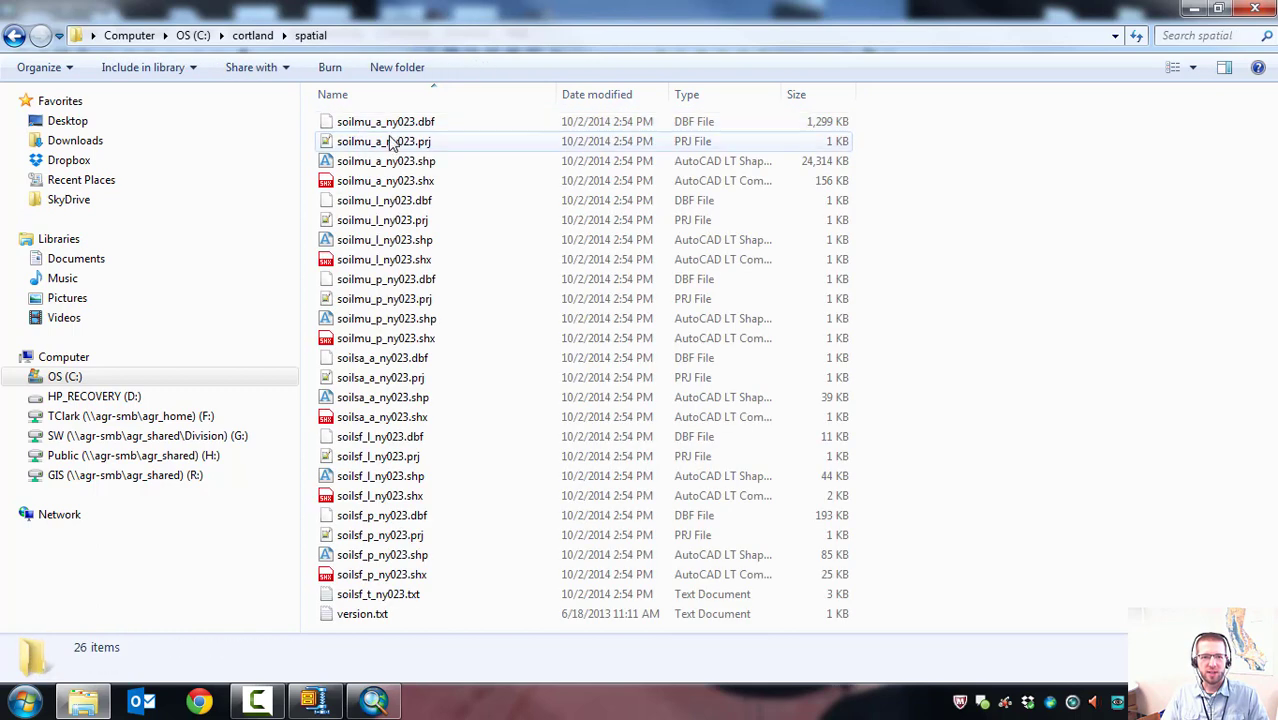
left_click(252, 35)
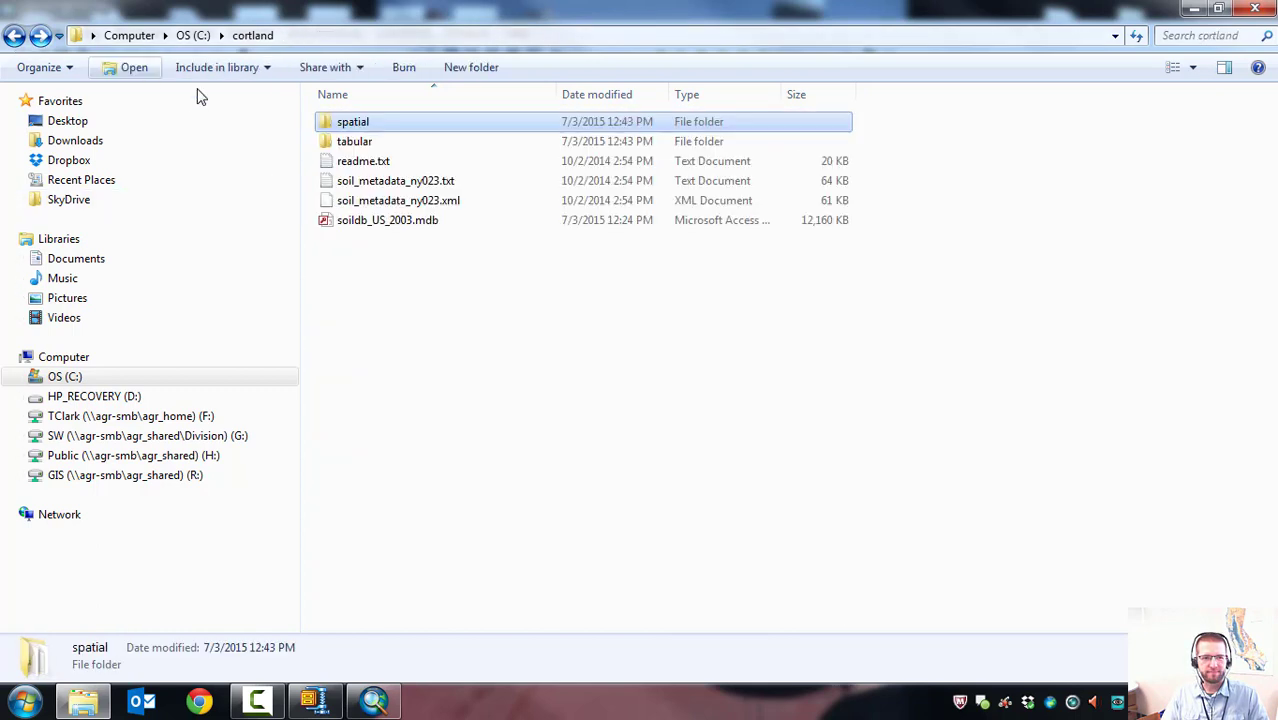
Browse the text files in the cortland tabular folder and open ccancov.txt in Notepad.
double_click(355, 143)
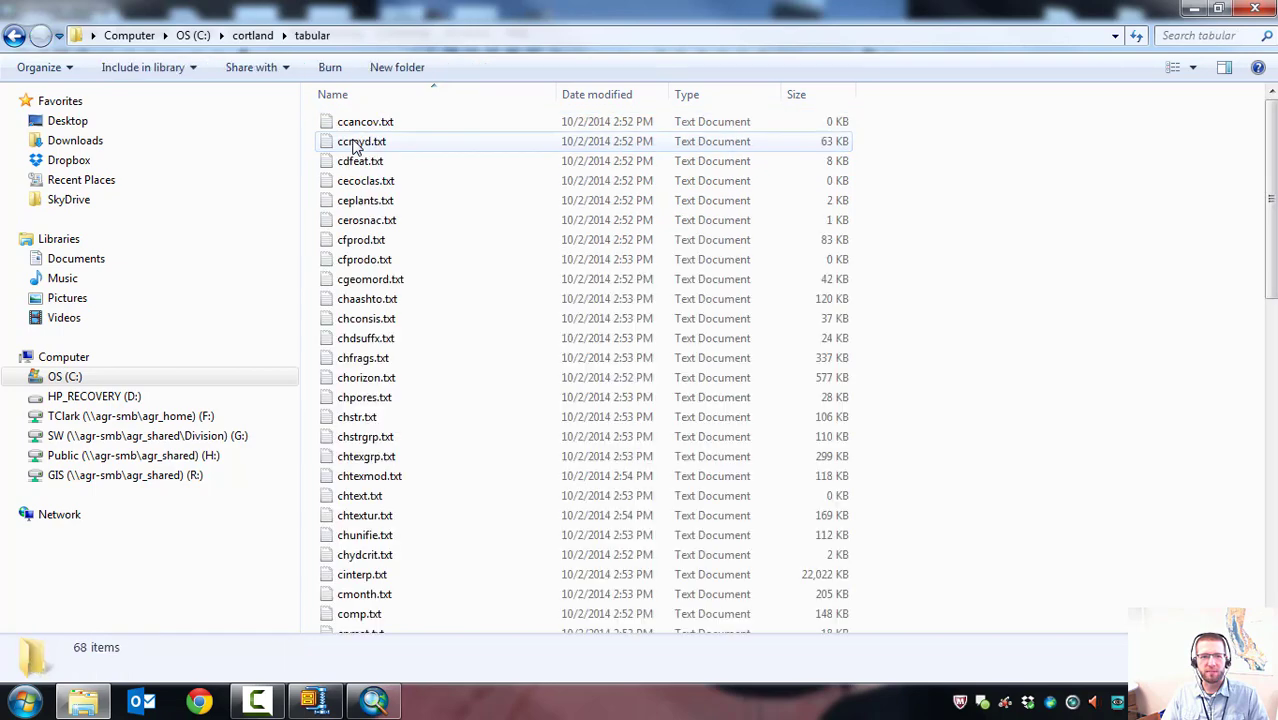
scroll(395, 232, "down", 6)
scroll(395, 232, "up", 4)
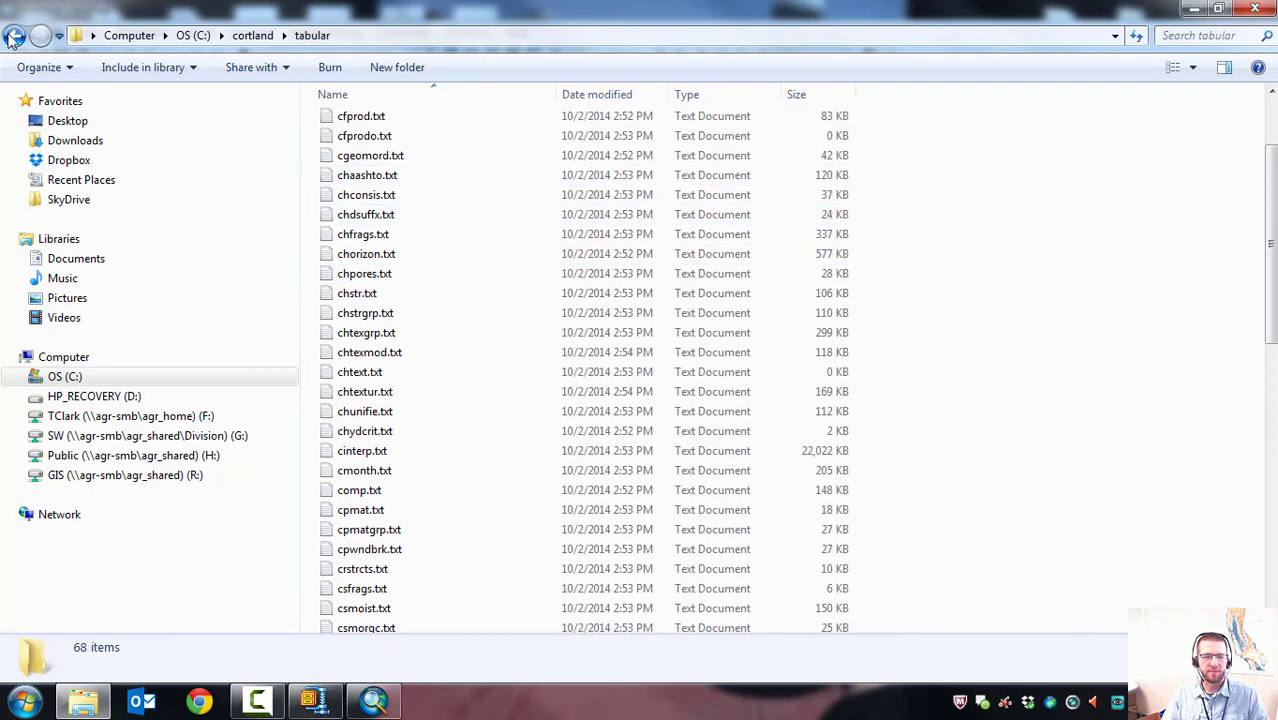
scroll(435, 202, "up", 2)
double_click(365, 121)
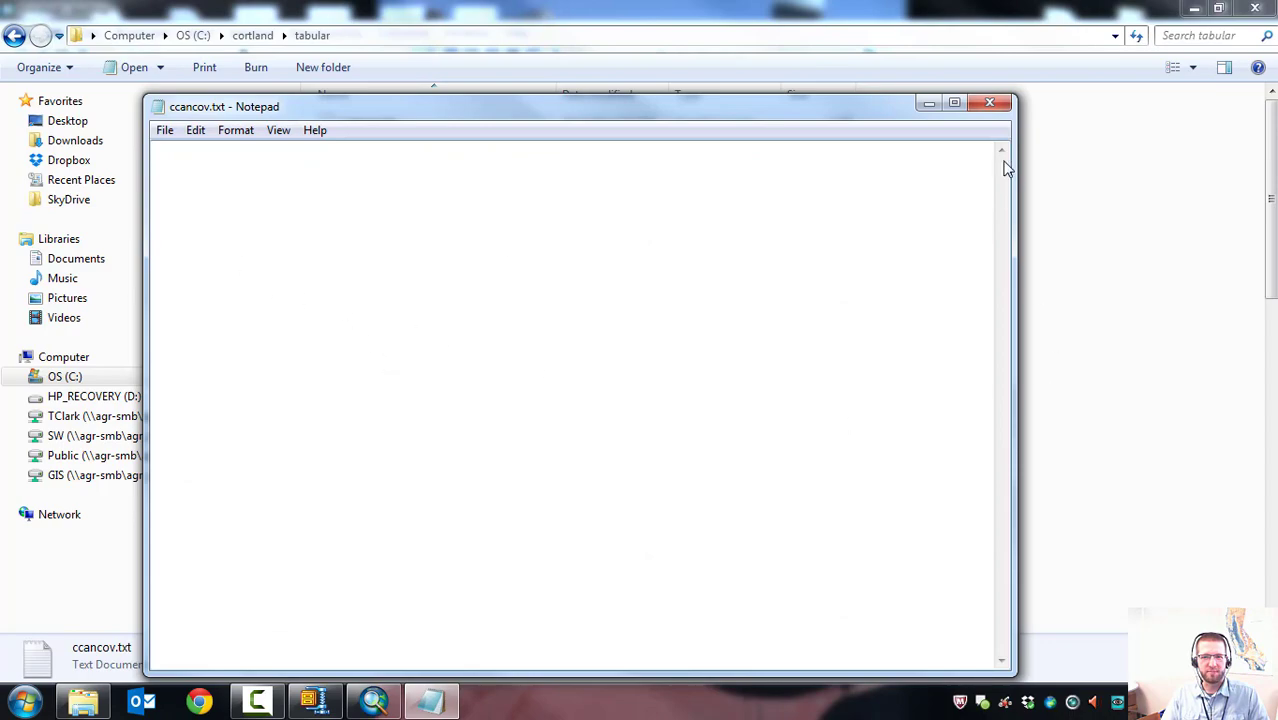
Close ccancov.txt, look through chpores.txt in Notepad, and return to the cortland folder.
left_click(995, 104)
left_click(372, 397)
double_click(372, 397)
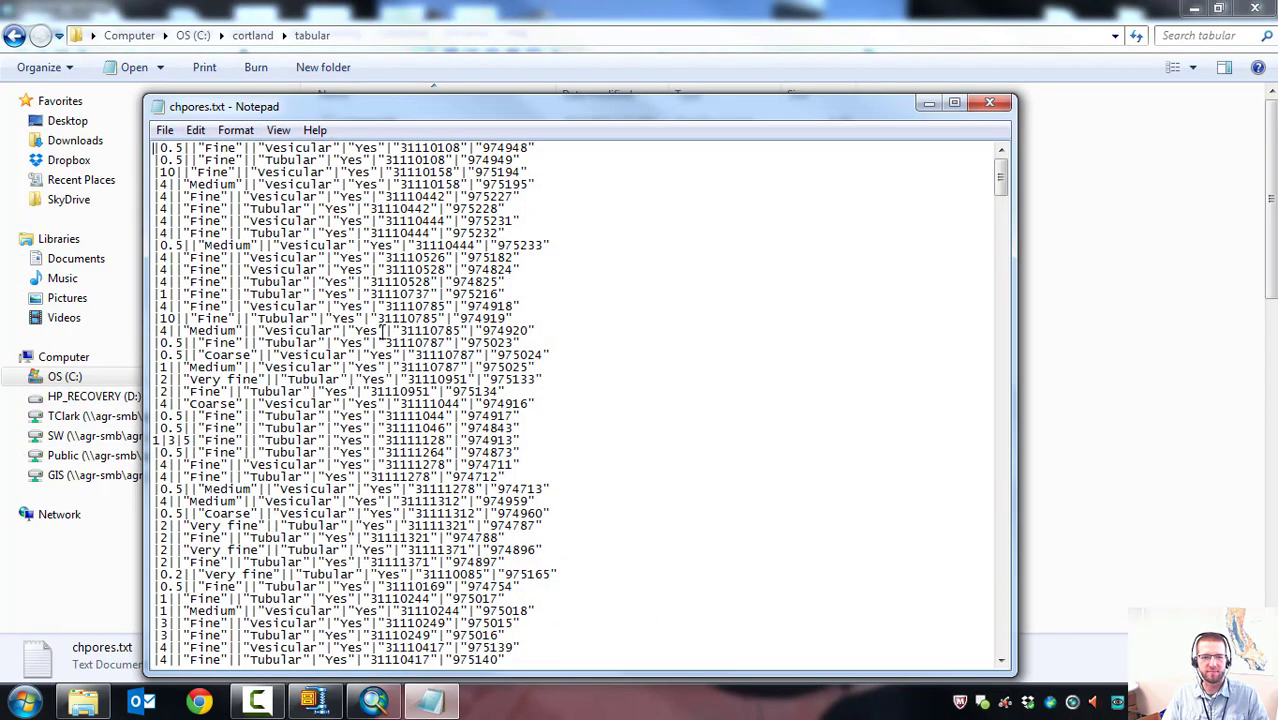
scroll(381, 330, "down", 4)
scroll(336, 348, "up", 4)
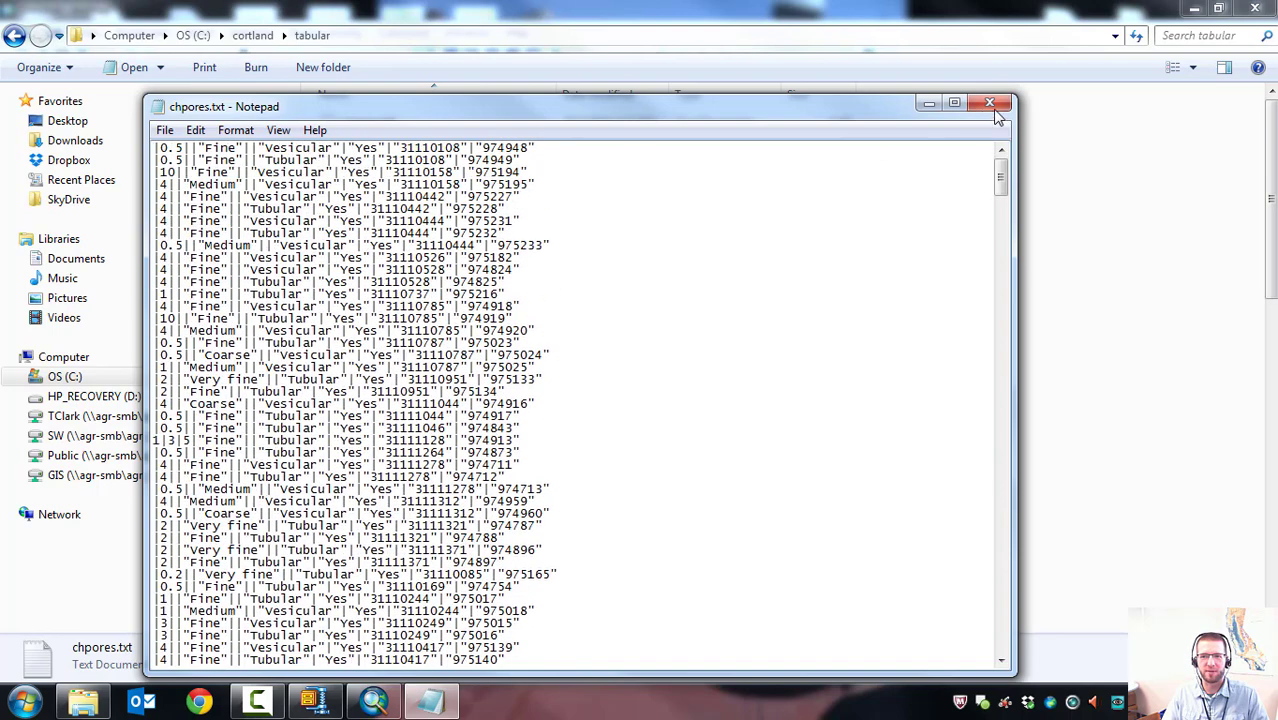
left_click(990, 104)
left_click(14, 36)
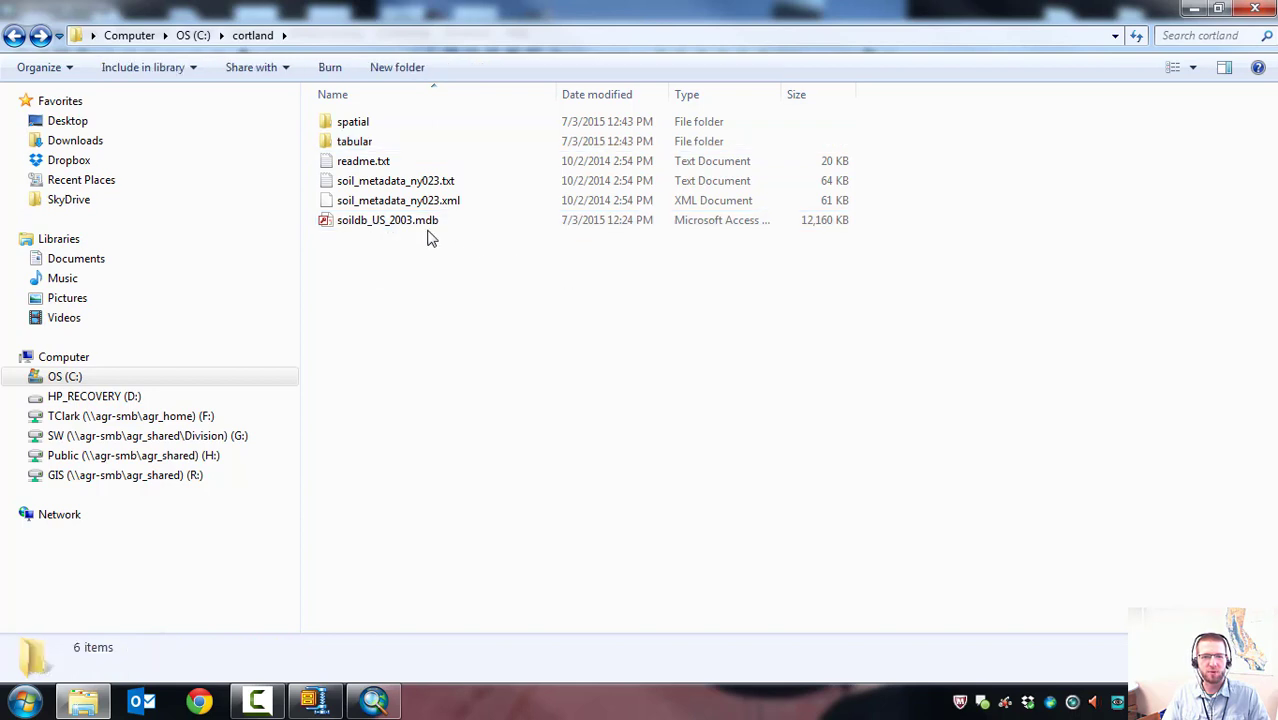
Open soildb_US_2003.mdb in Access, dismiss the AutoExec macro dialog, and enable the database's blocked content.
left_click(428, 240)
left_click(395, 228)
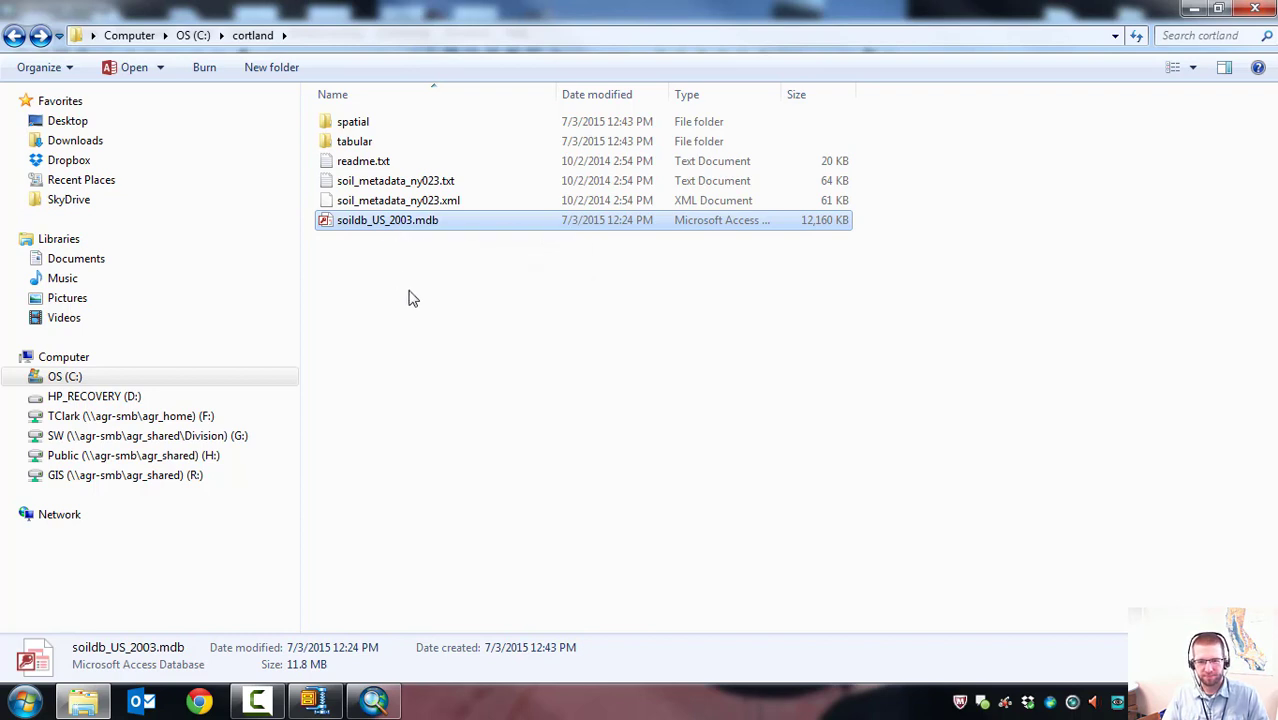
double_click(365, 222)
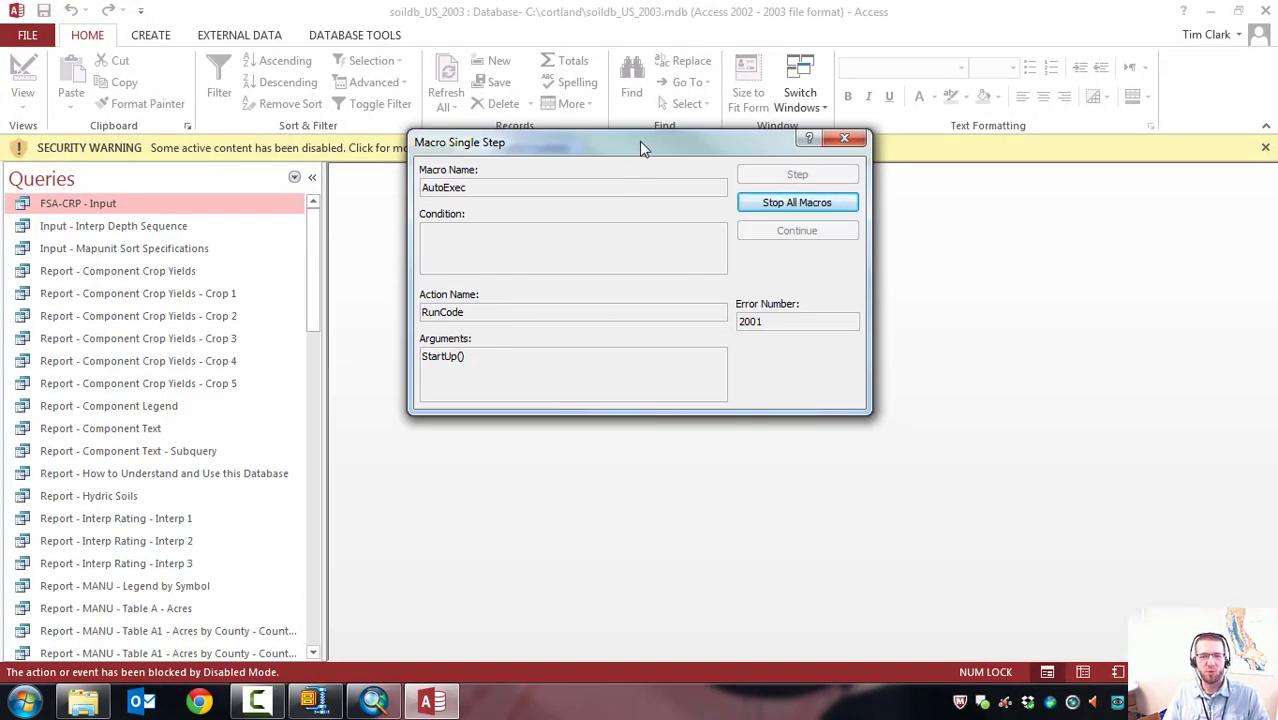
left_click_drag(639, 141, 636, 220)
left_click(833, 218)
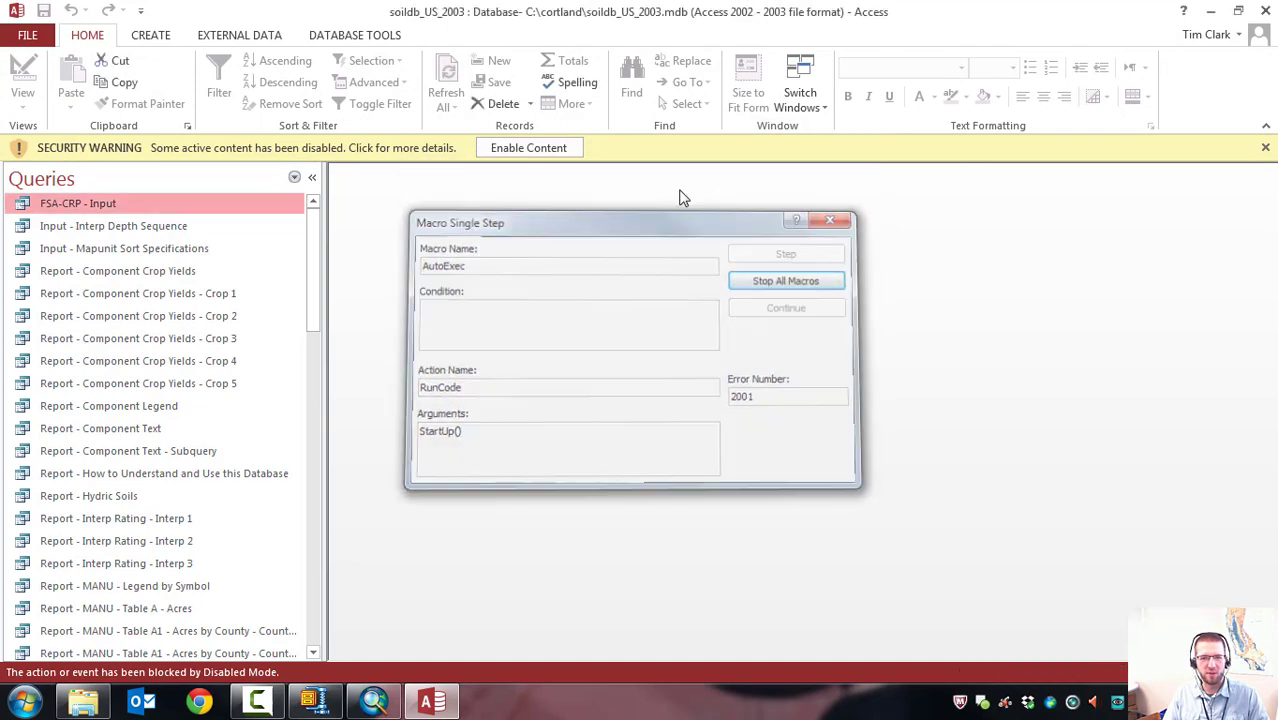
left_click(528, 150)
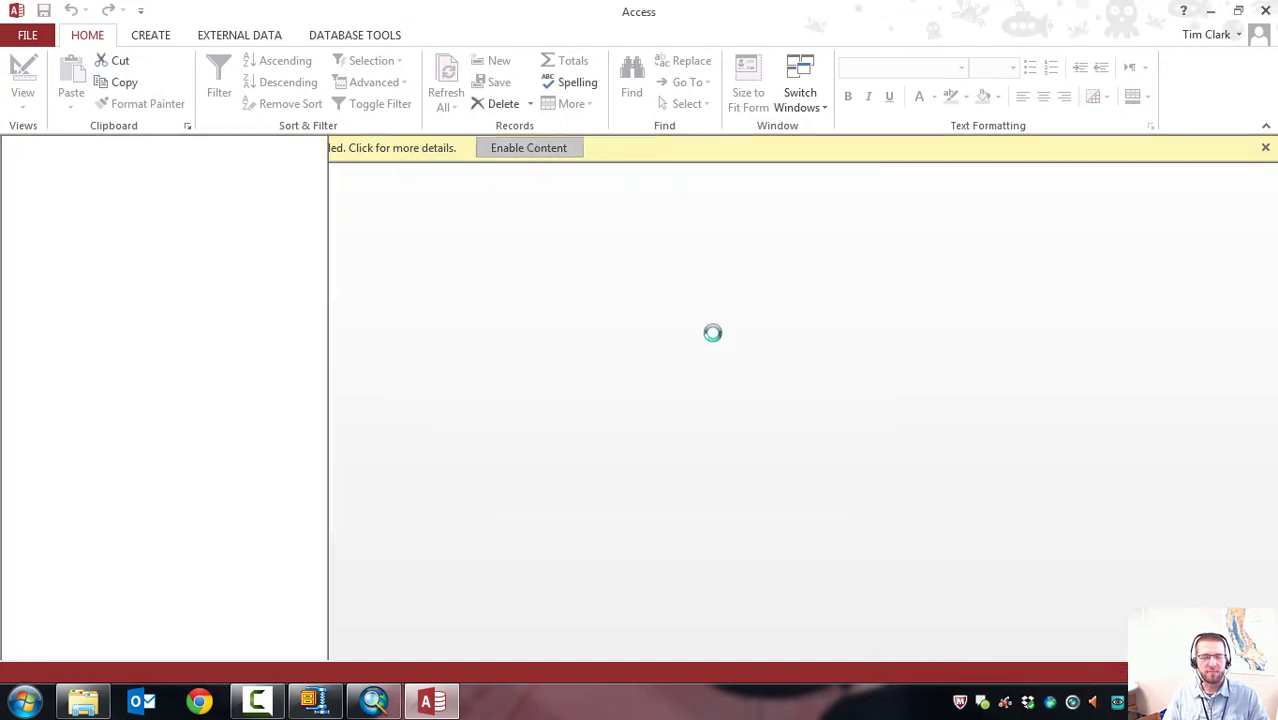
Import the SSURGO tabular data from c:\cortland\tabular into the database, then save and close it.
left_click_drag(520, 160, 562, 200)
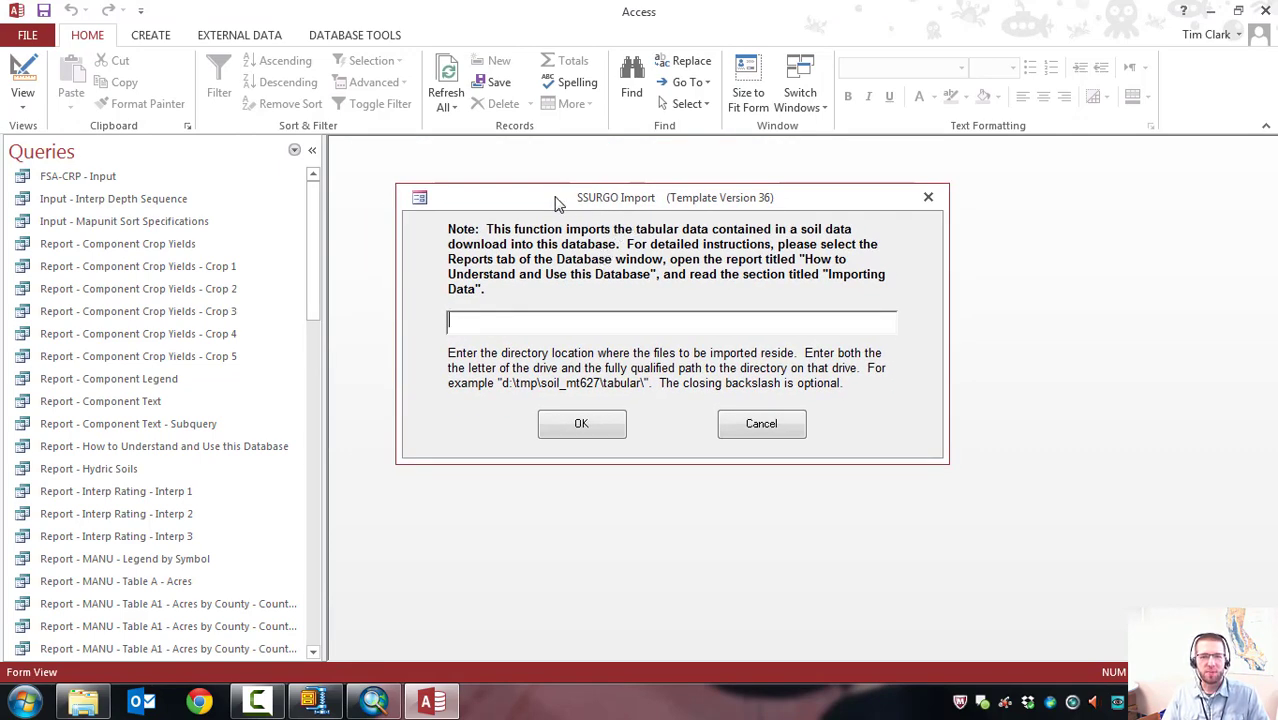
left_click_drag(558, 203, 547, 194)
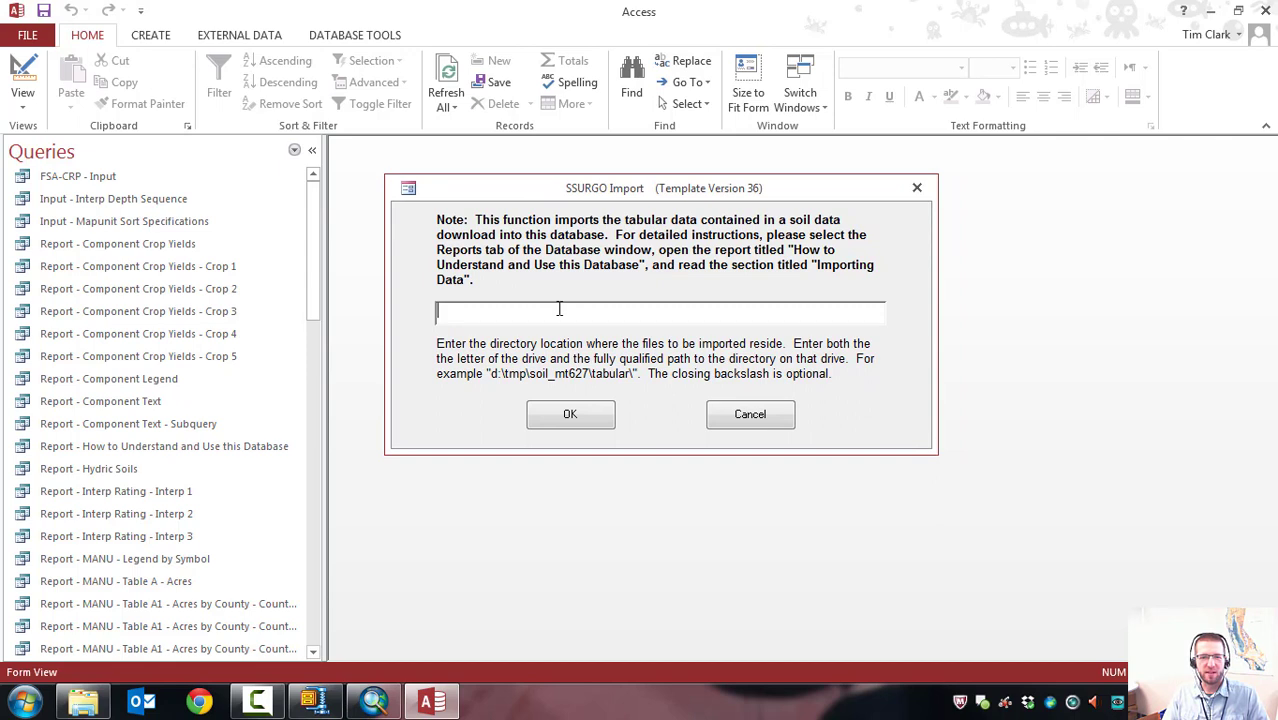
left_click_drag(685, 190, 674, 182)
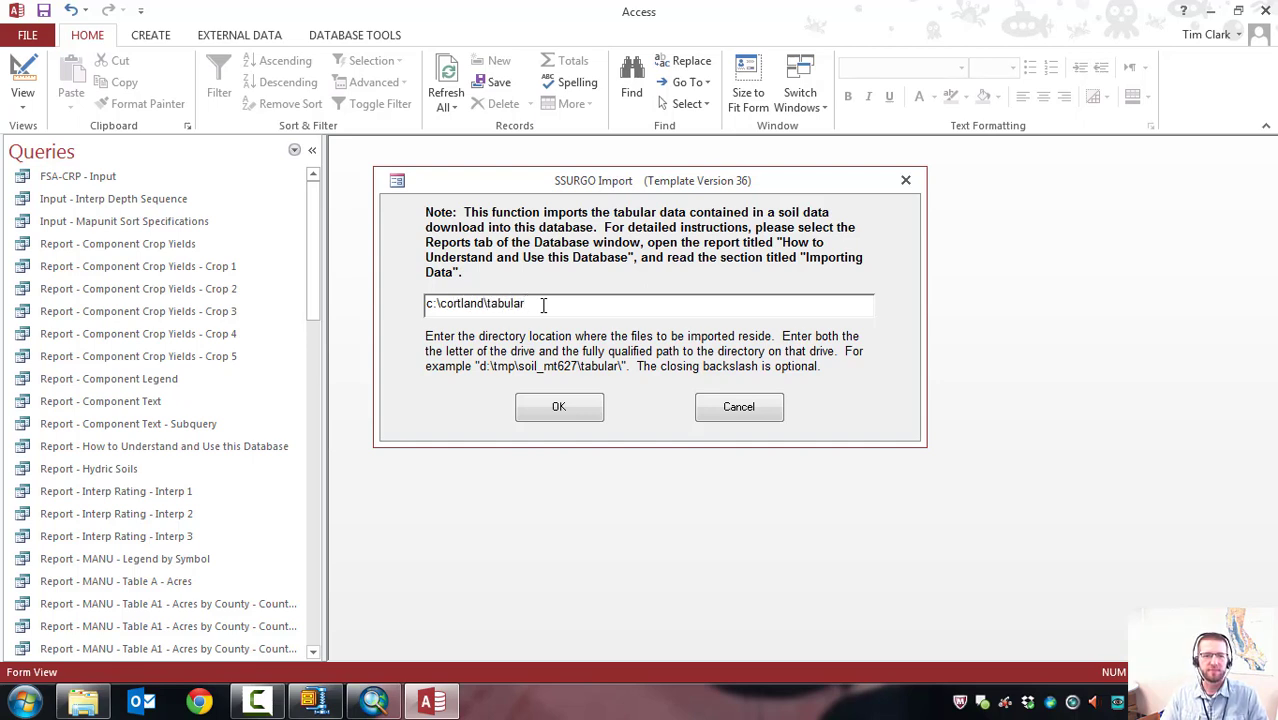
left_click(563, 412)
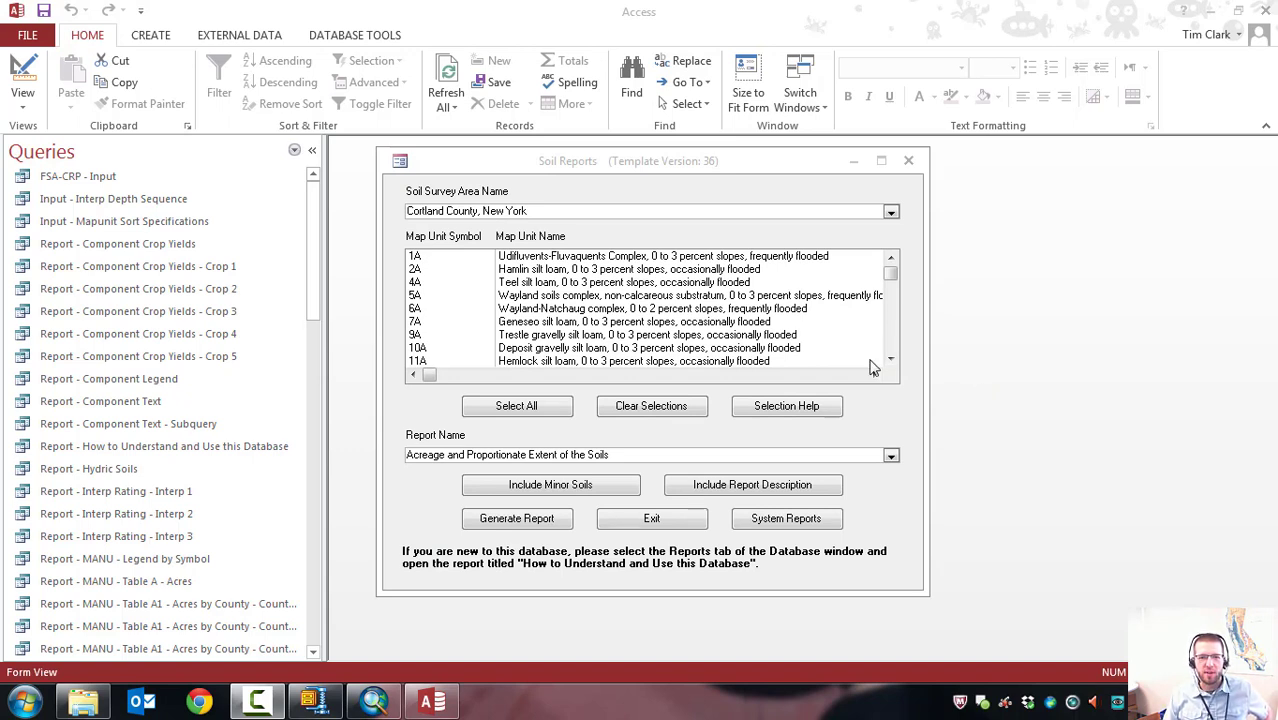
left_click(46, 13)
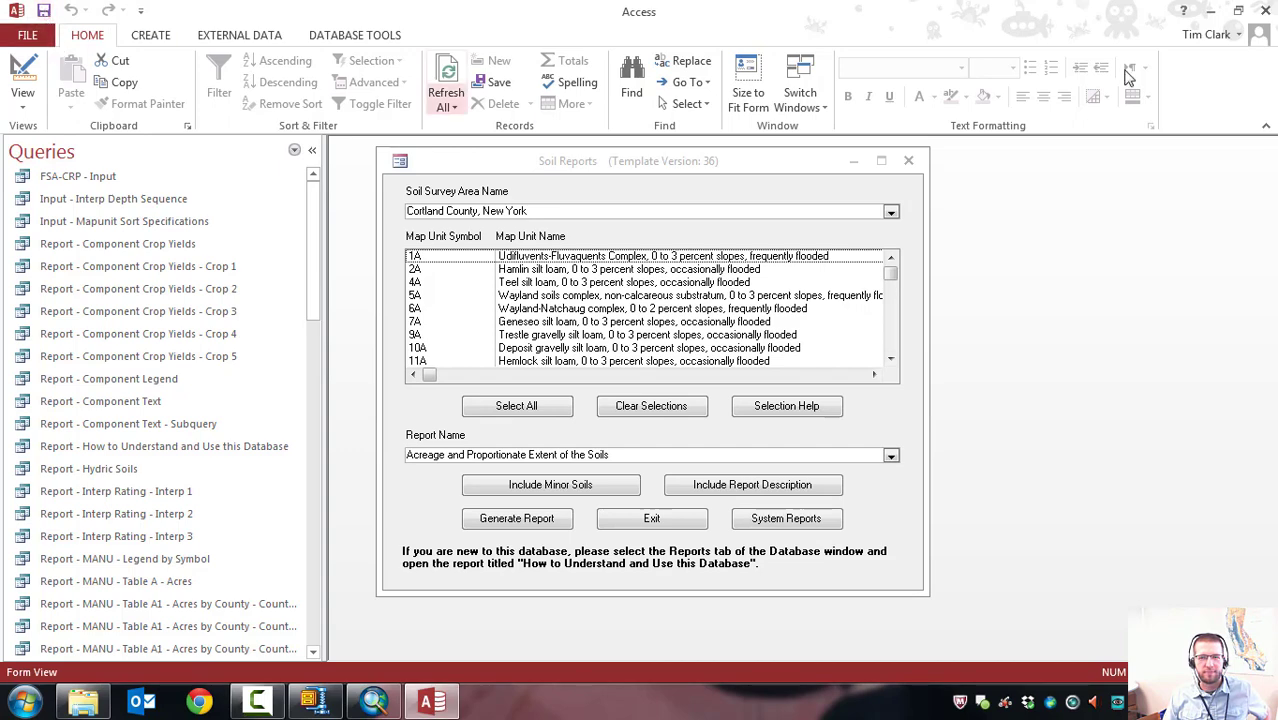
left_click(1264, 10)
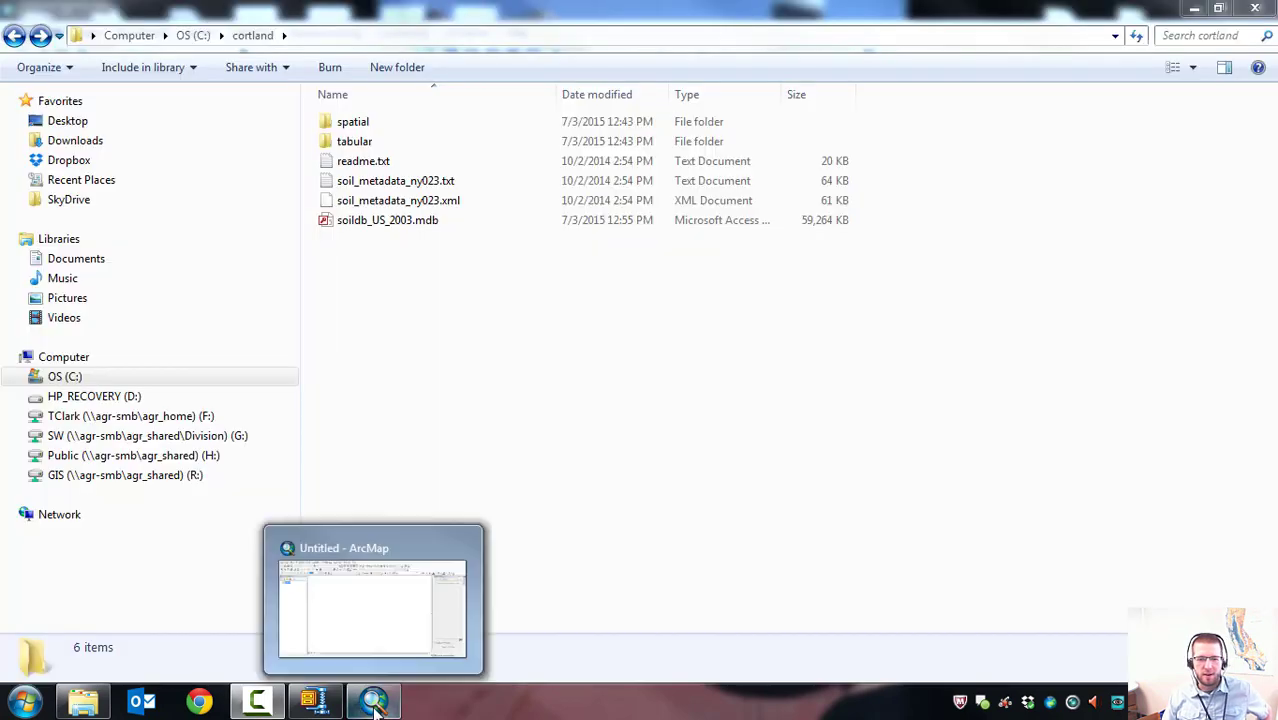
Switch to ArcMap and expand the spatial folder of the C:\cortland folder connection to list its shapefiles.
left_click(374, 703)
left_click(374, 703)
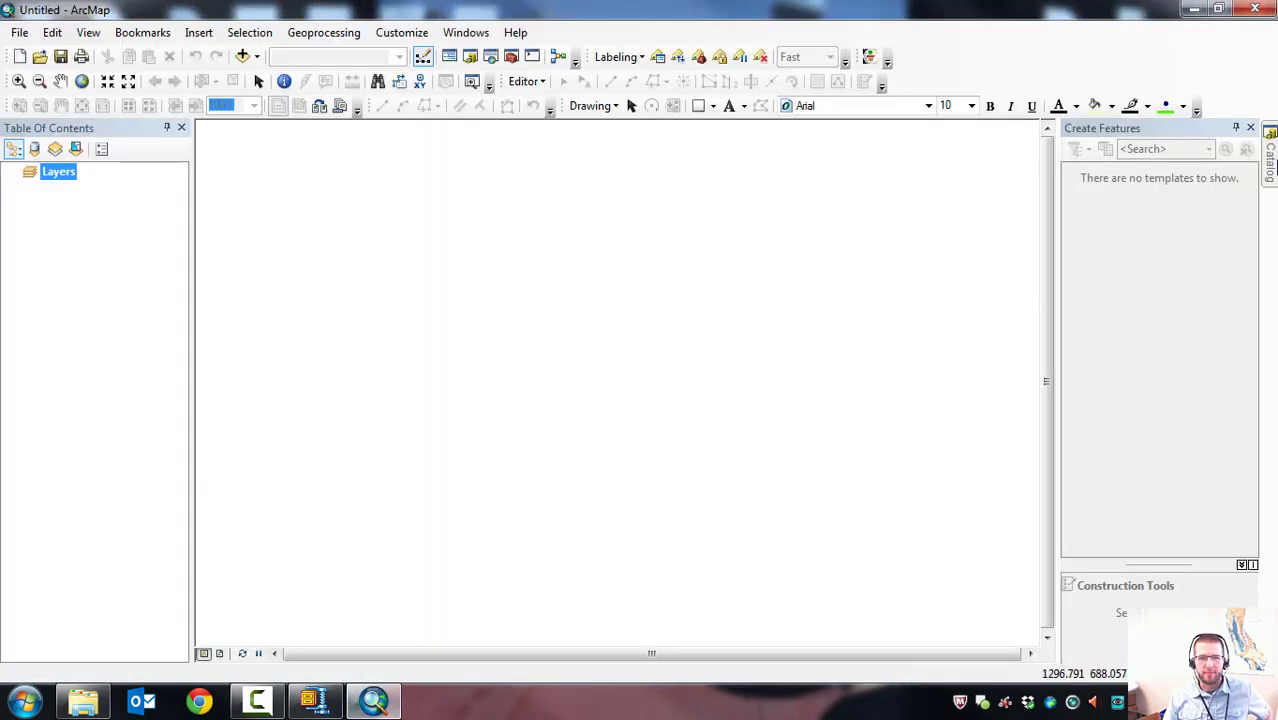
mouse_move(1274, 166)
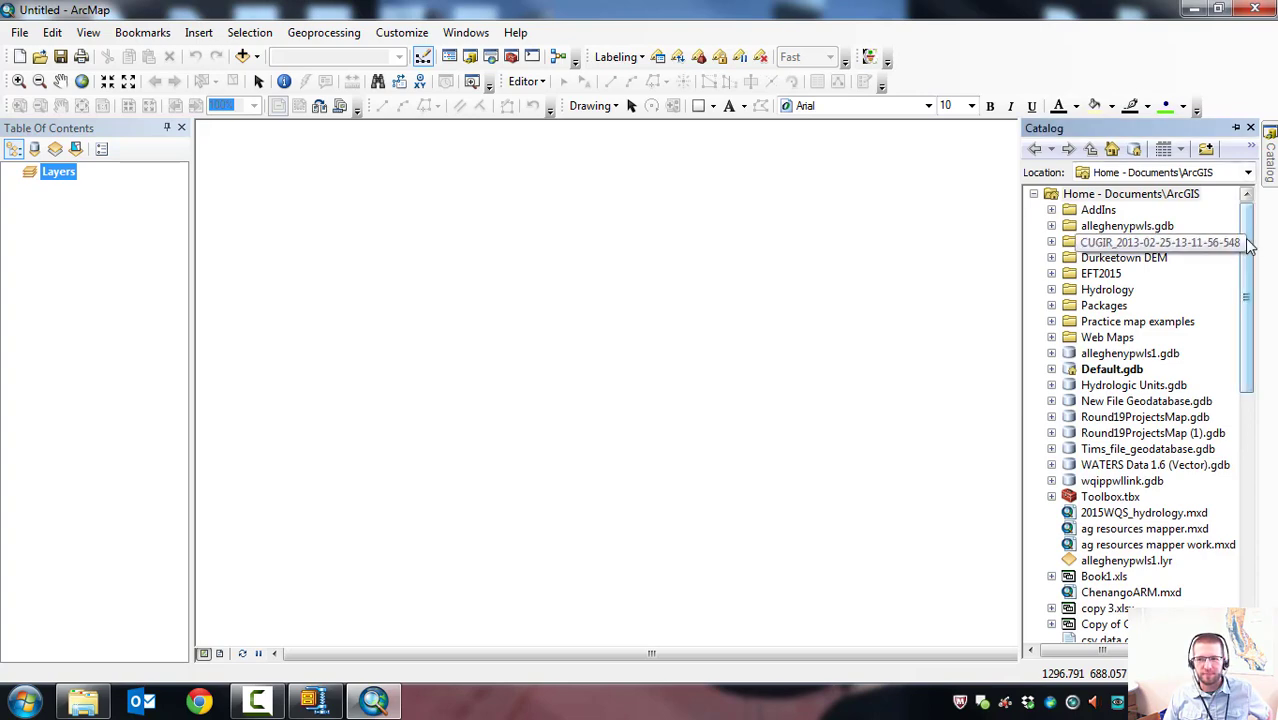
scroll(1150, 300, "down", 8)
left_click(1108, 385)
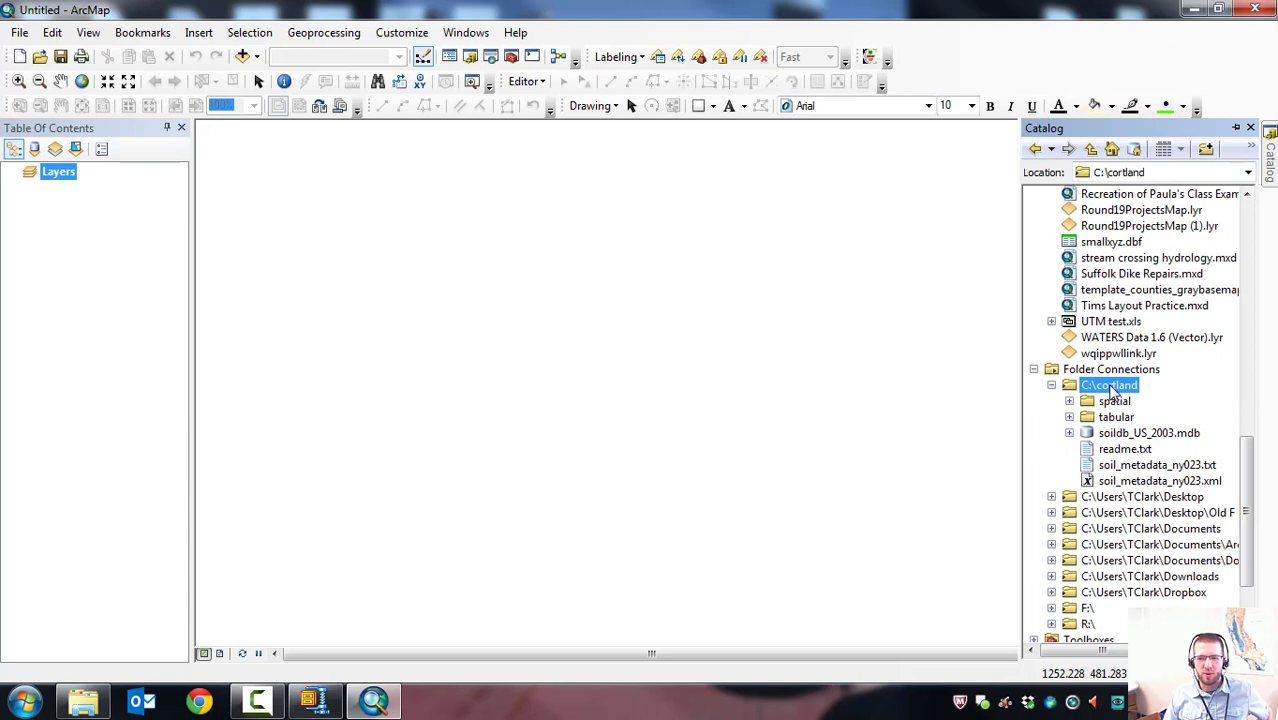
double_click(1112, 402)
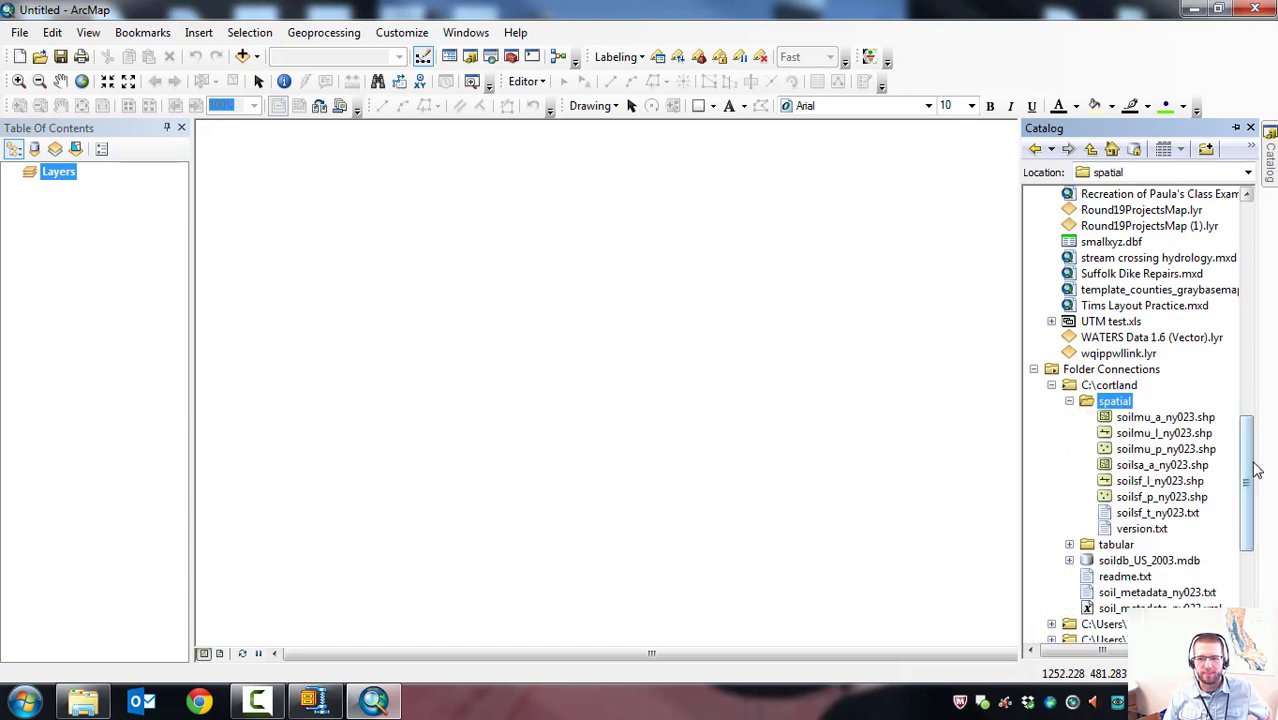
left_click_drag(1250, 466, 1250, 478)
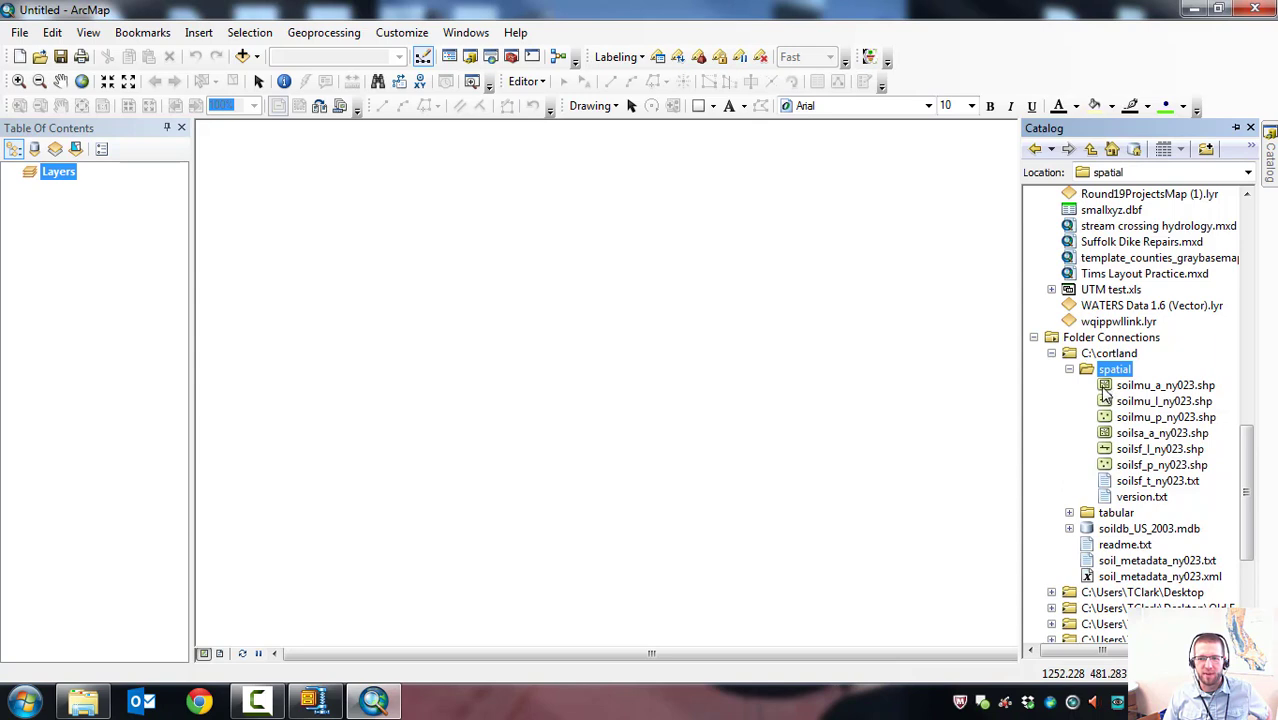
Add soilmu_a_ny023.shp to the map and inspect its soil map unit polygons up close.
left_click(1145, 386)
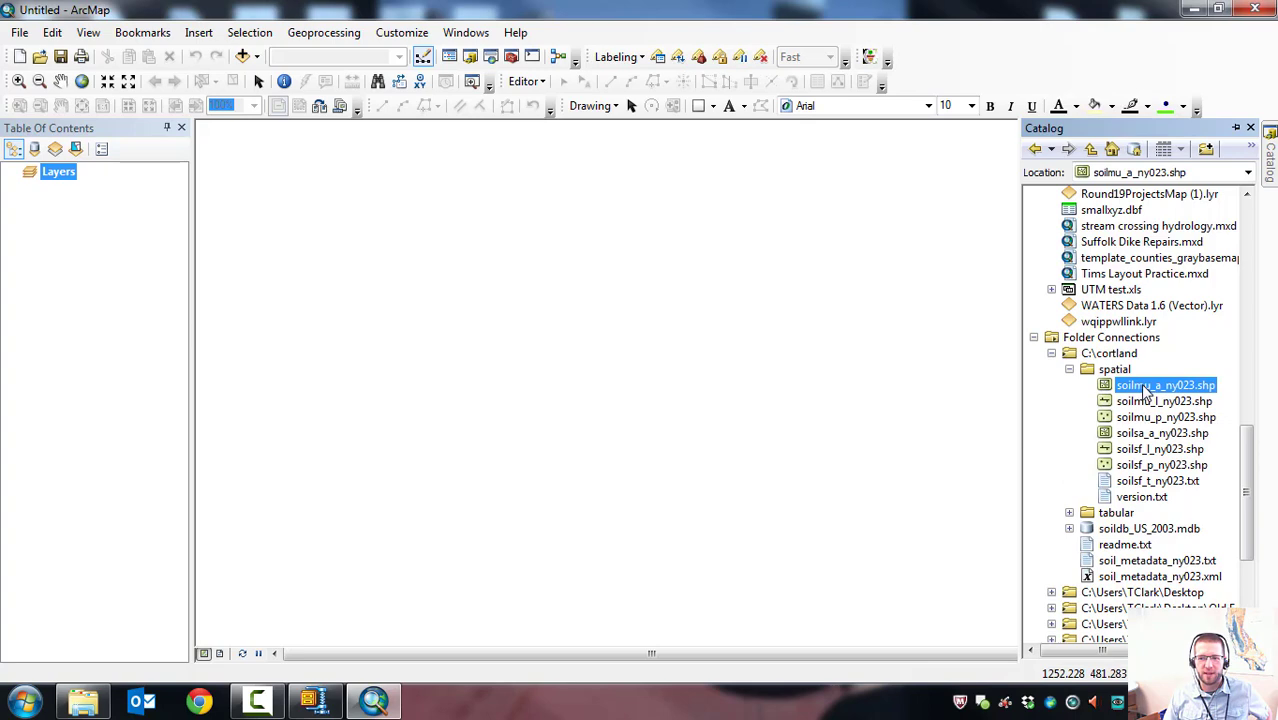
left_click_drag(1145, 390, 700, 395)
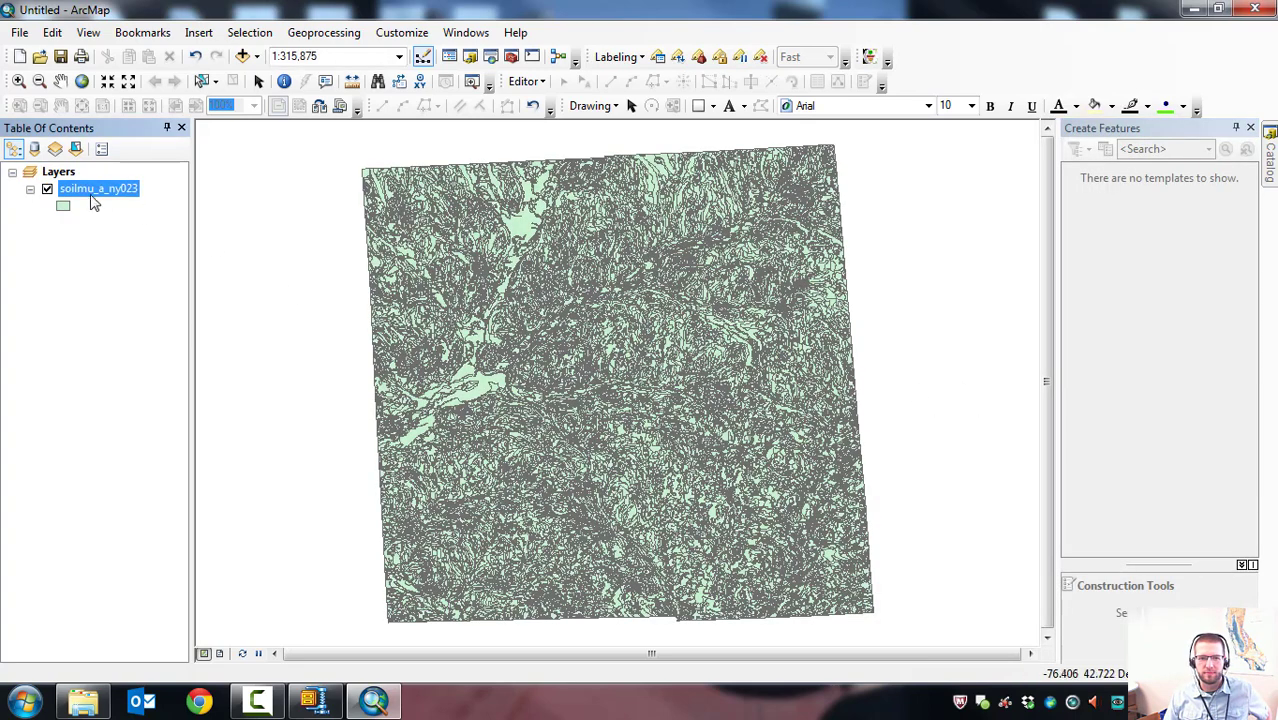
scroll(577, 440, "down", 4)
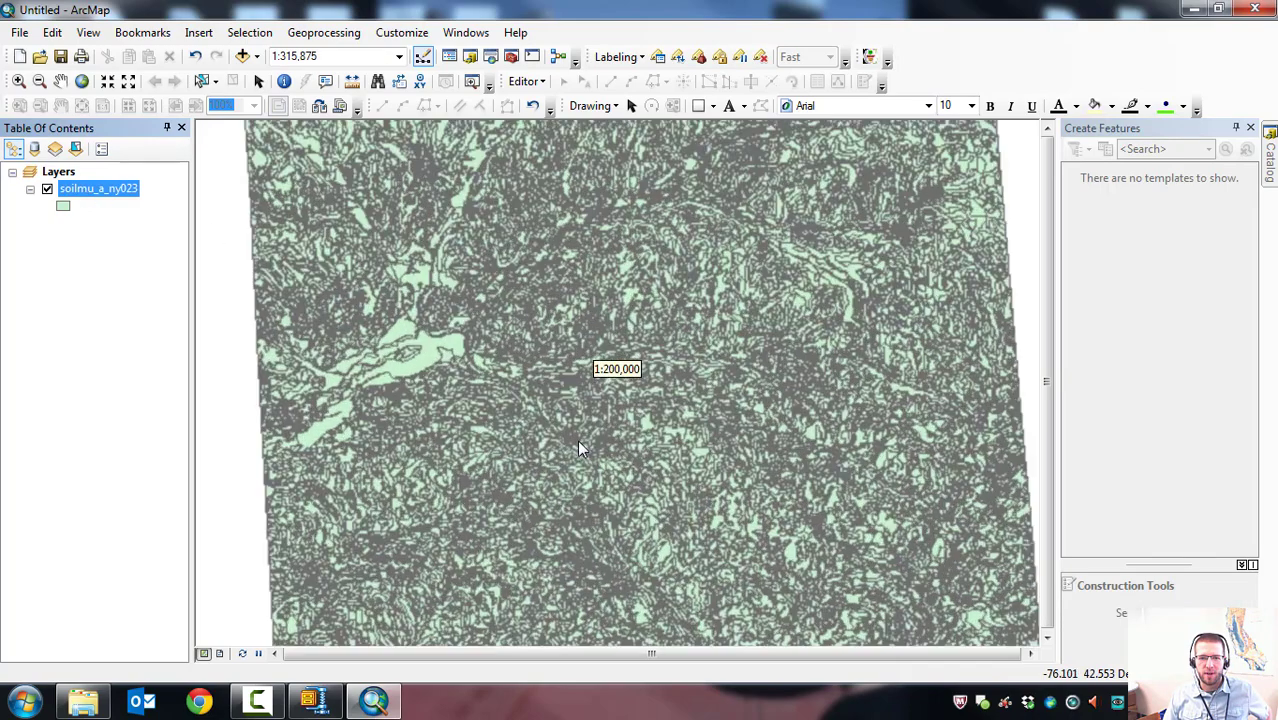
scroll(577, 449, "down", 3)
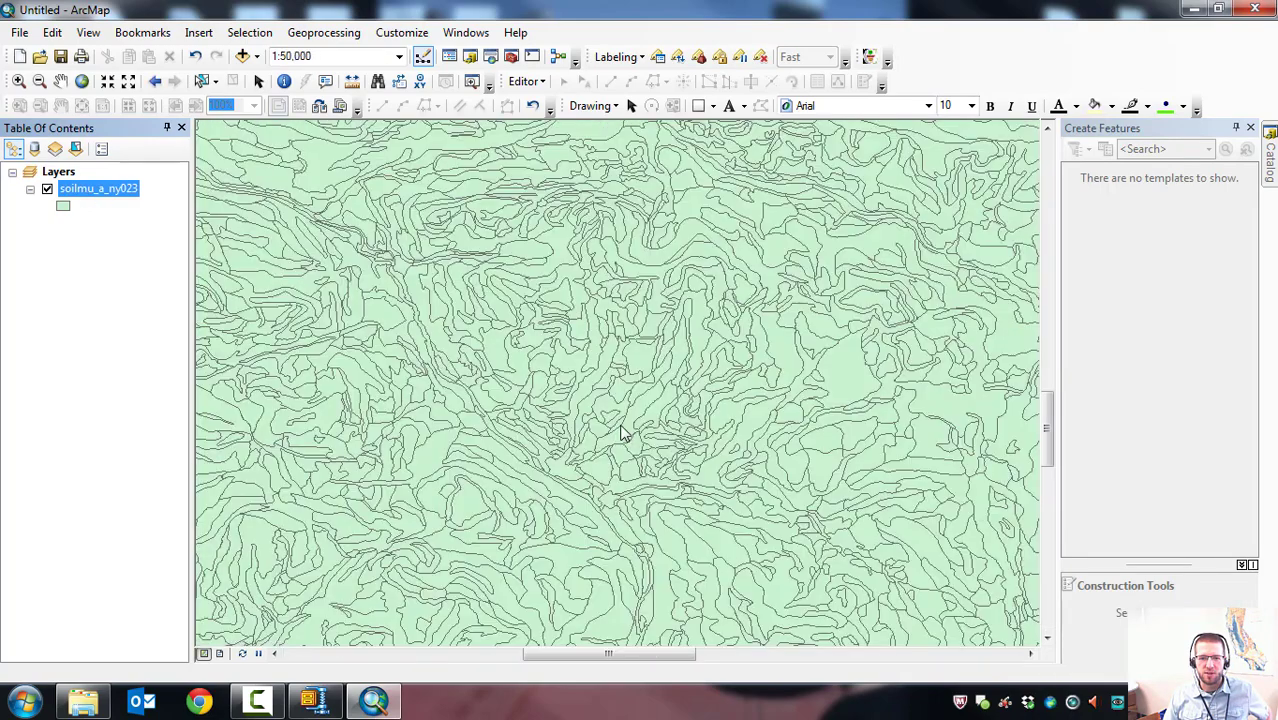
scroll(603, 375, "down", 2)
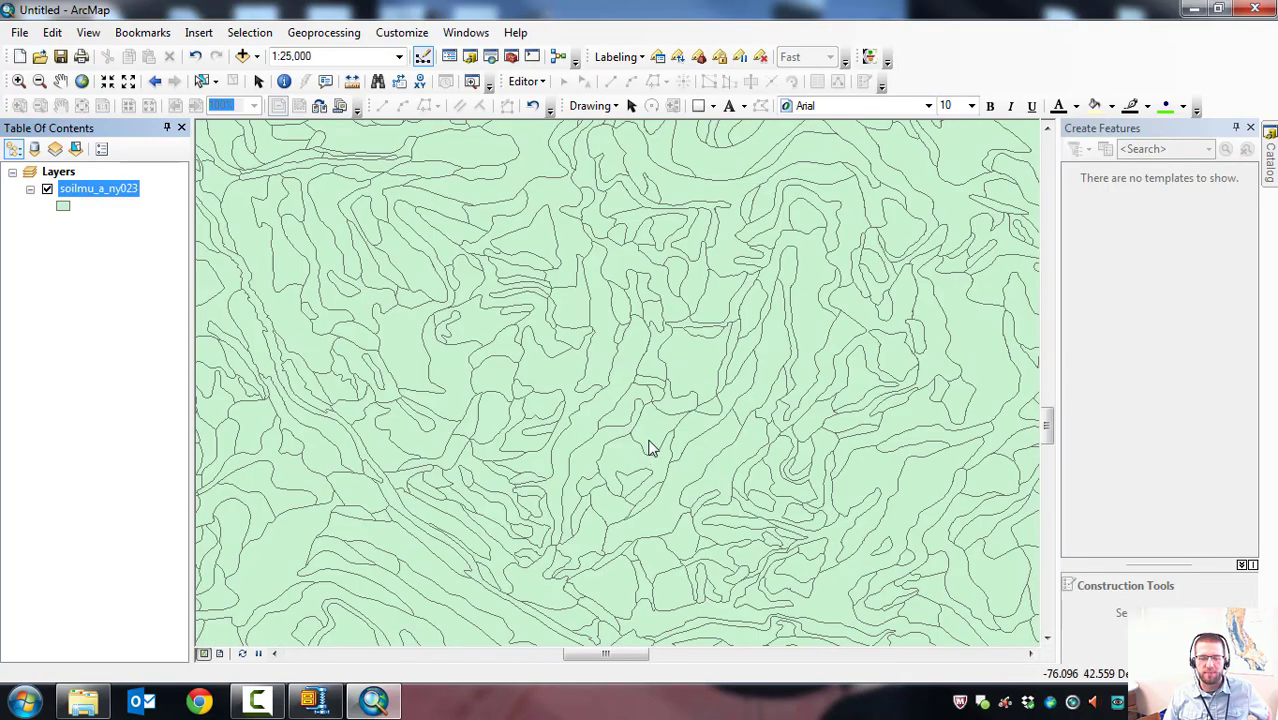
scroll(660, 452, "up", 4)
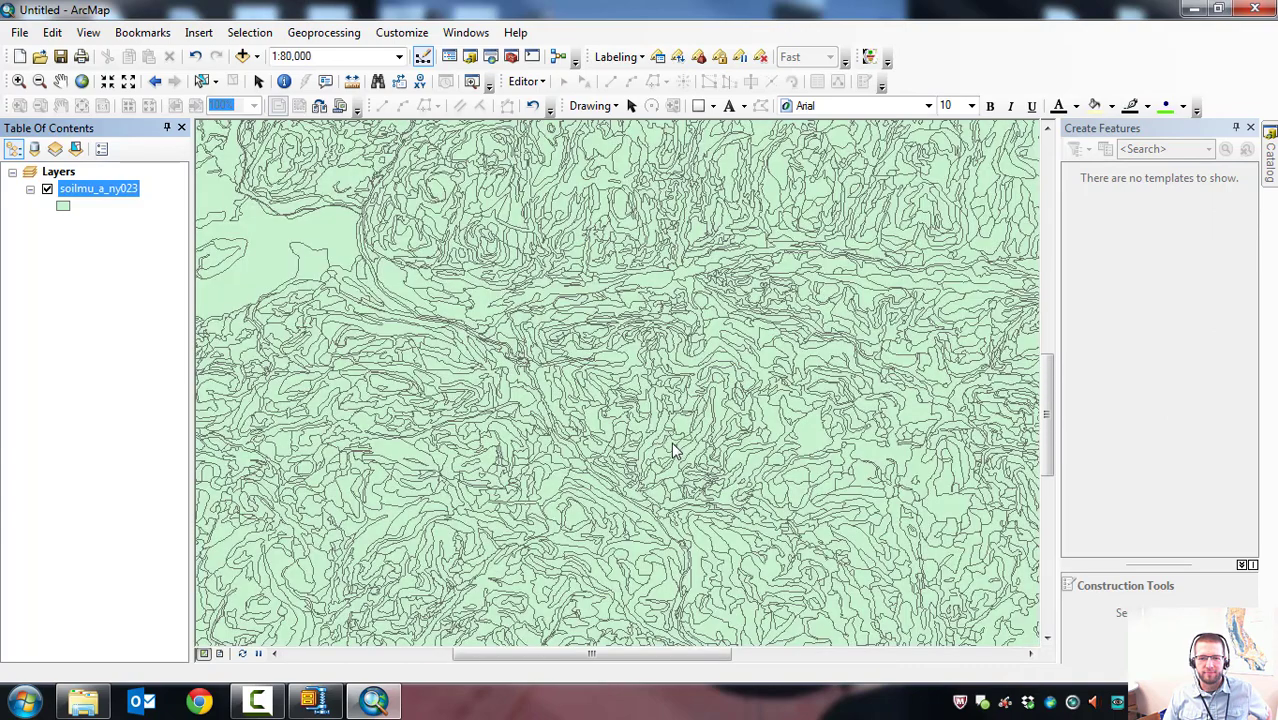
Symbolize the soilmu_a_ny023 layer with no fill colour and a yellow outline of width 1.
left_click(68, 208)
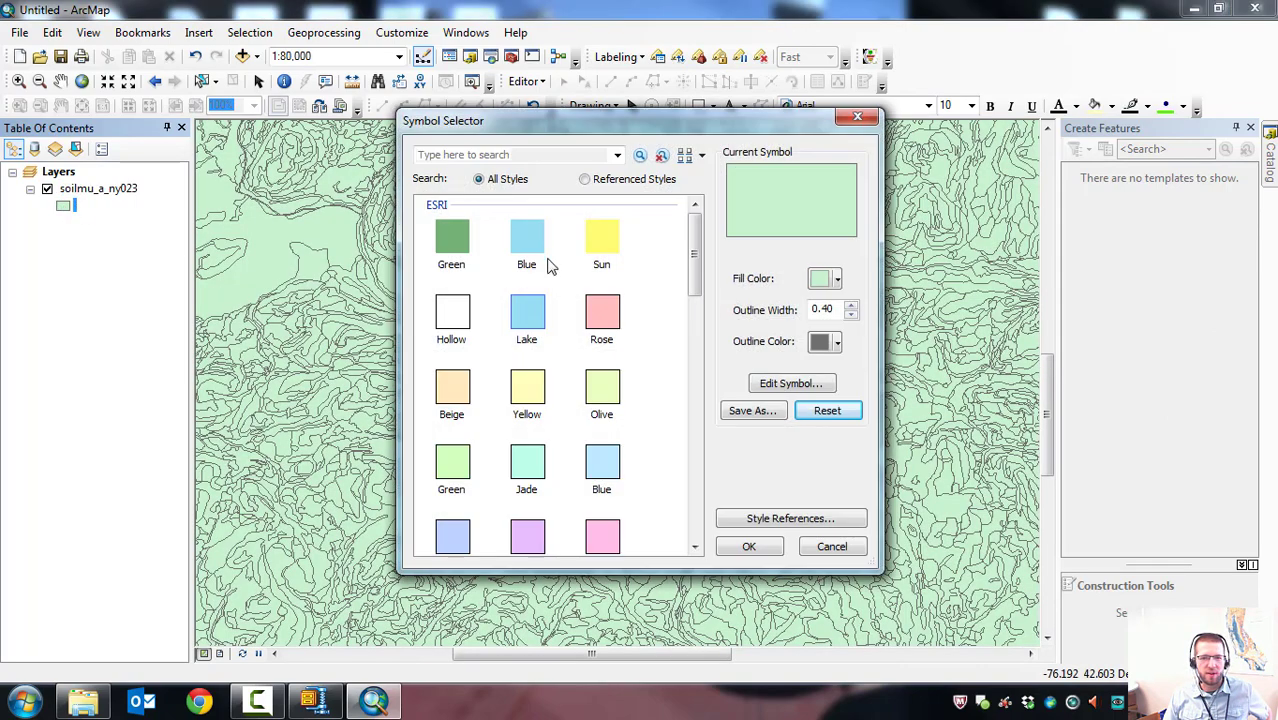
left_click(837, 280)
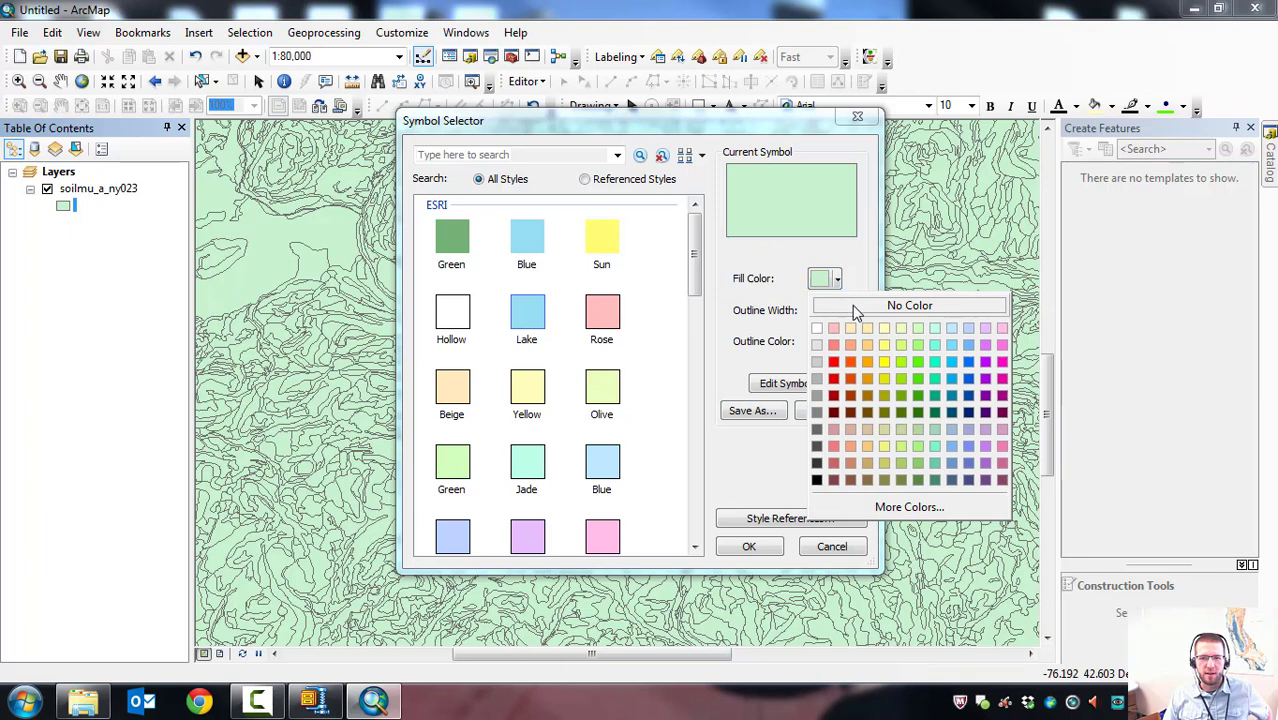
left_click(856, 305)
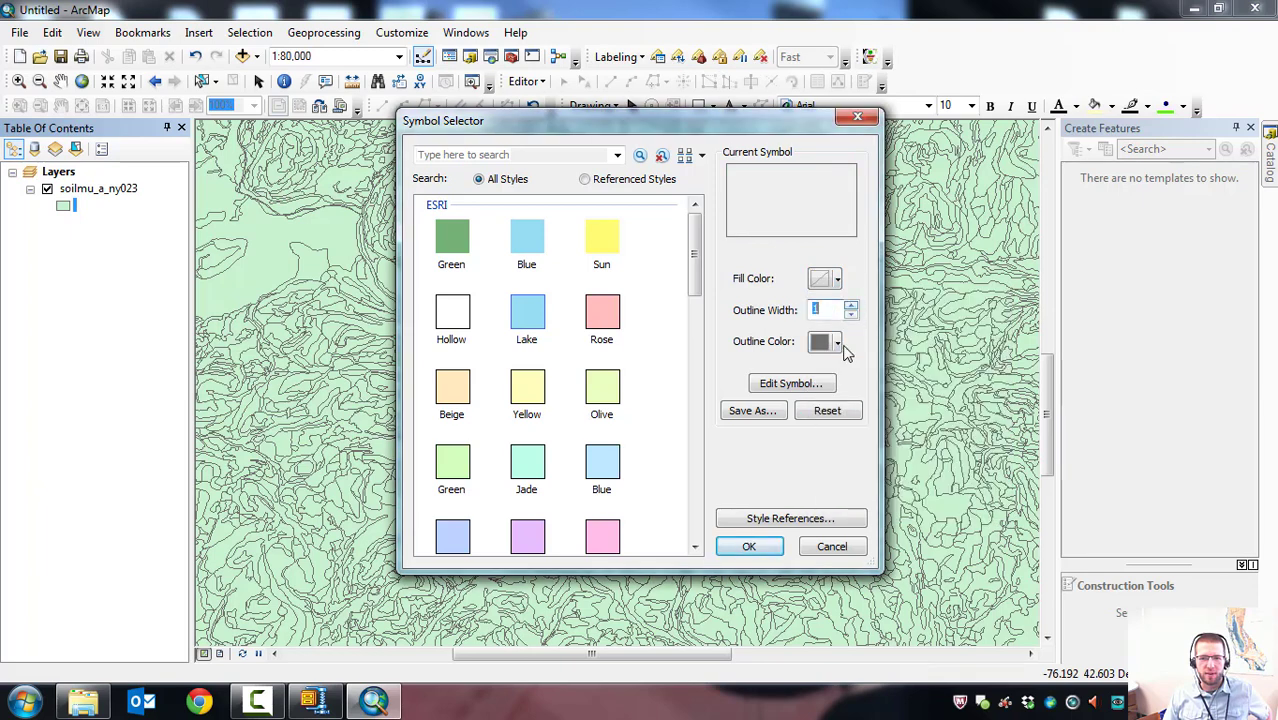
left_click(838, 343)
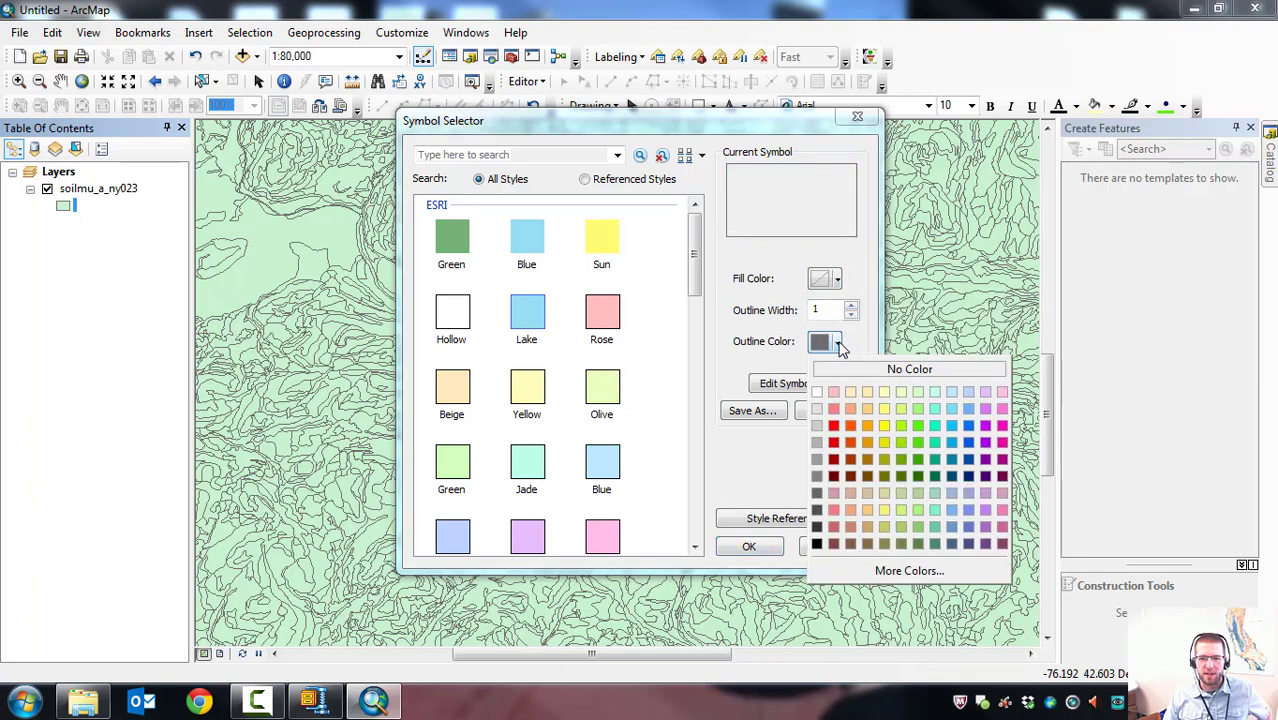
left_click(885, 427)
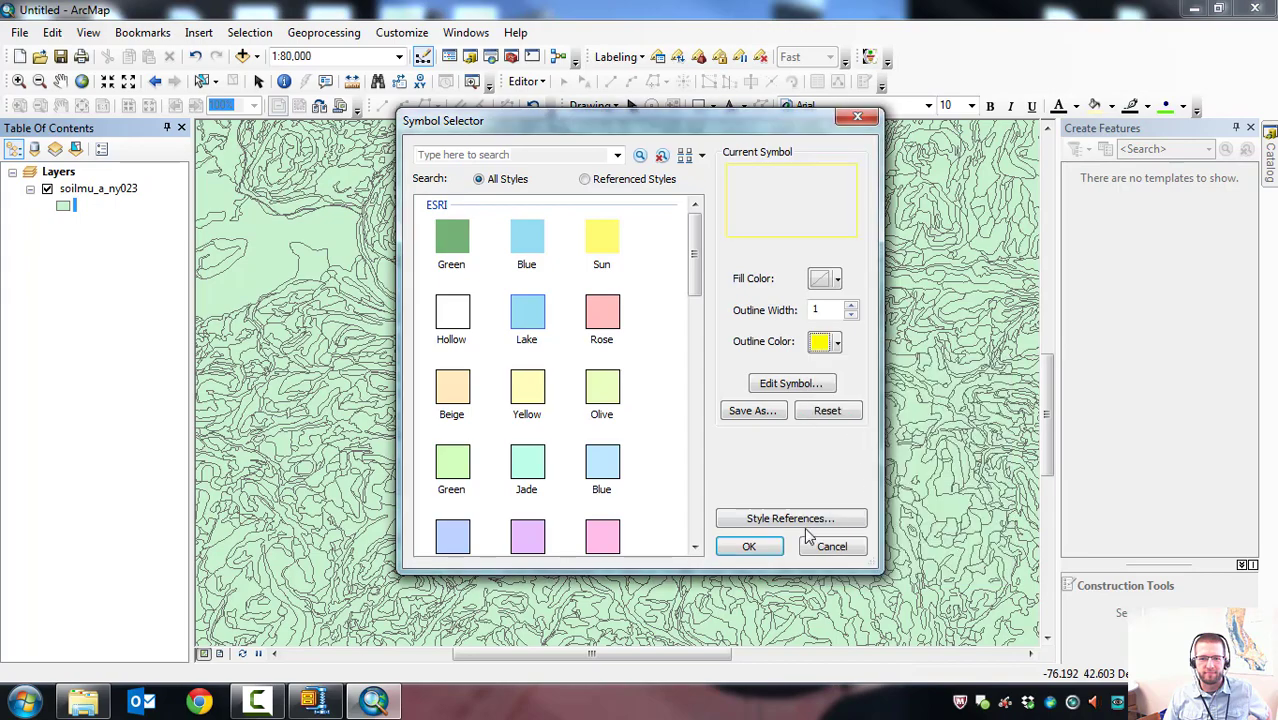
left_click(749, 547)
scroll(583, 375, "up", 1)
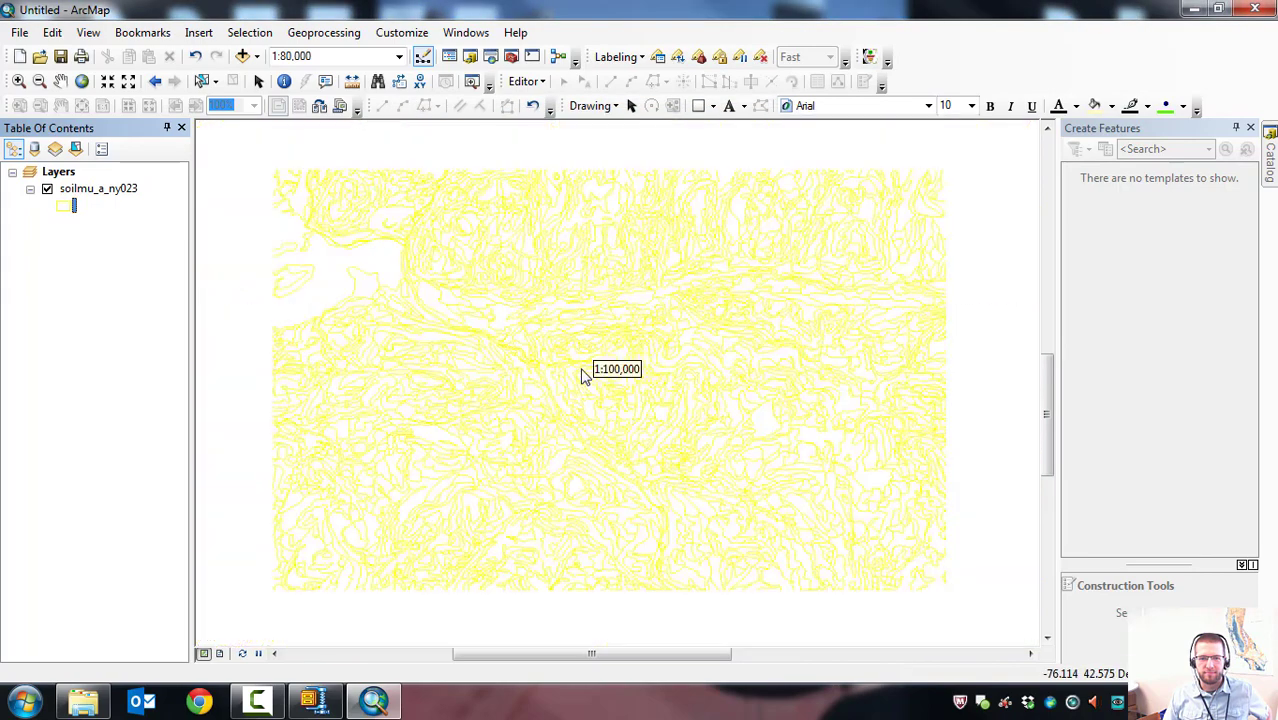
scroll(615, 370, "up", 1)
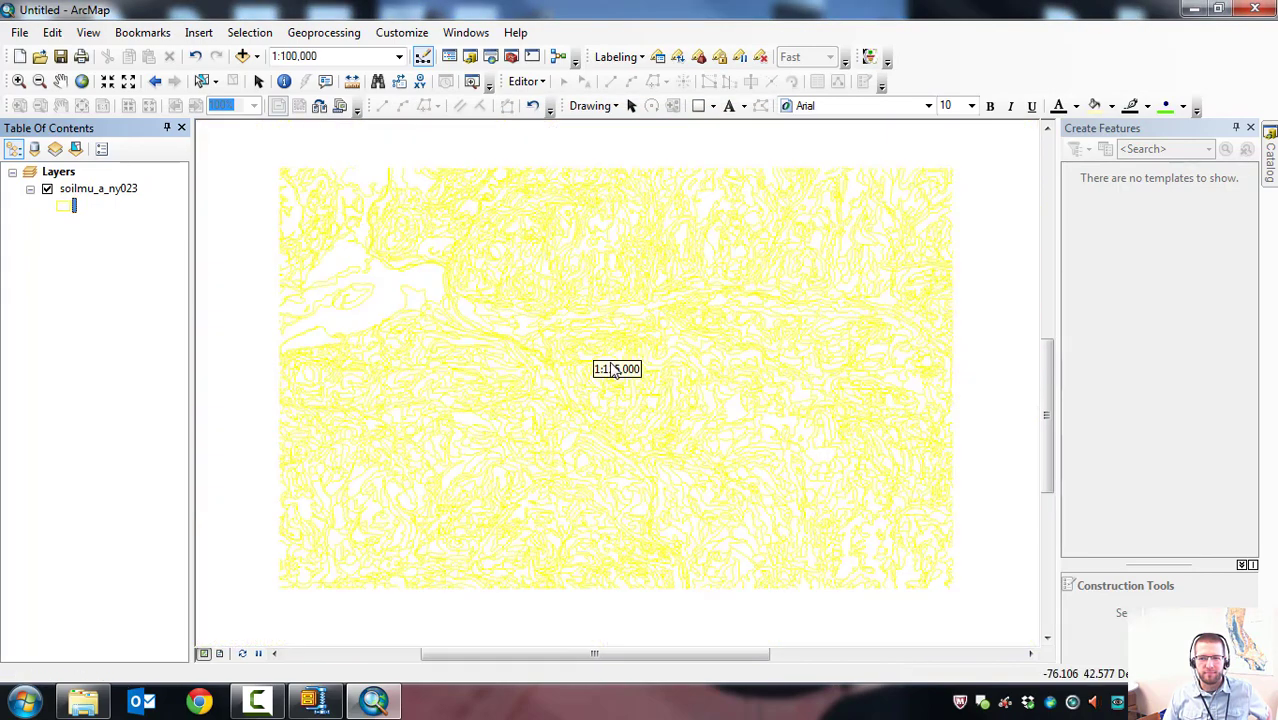
Open Soil Data Viewer using soilmu_a_ny023 as the soil map layer and dismiss the map unit message.
left_click(870, 60)
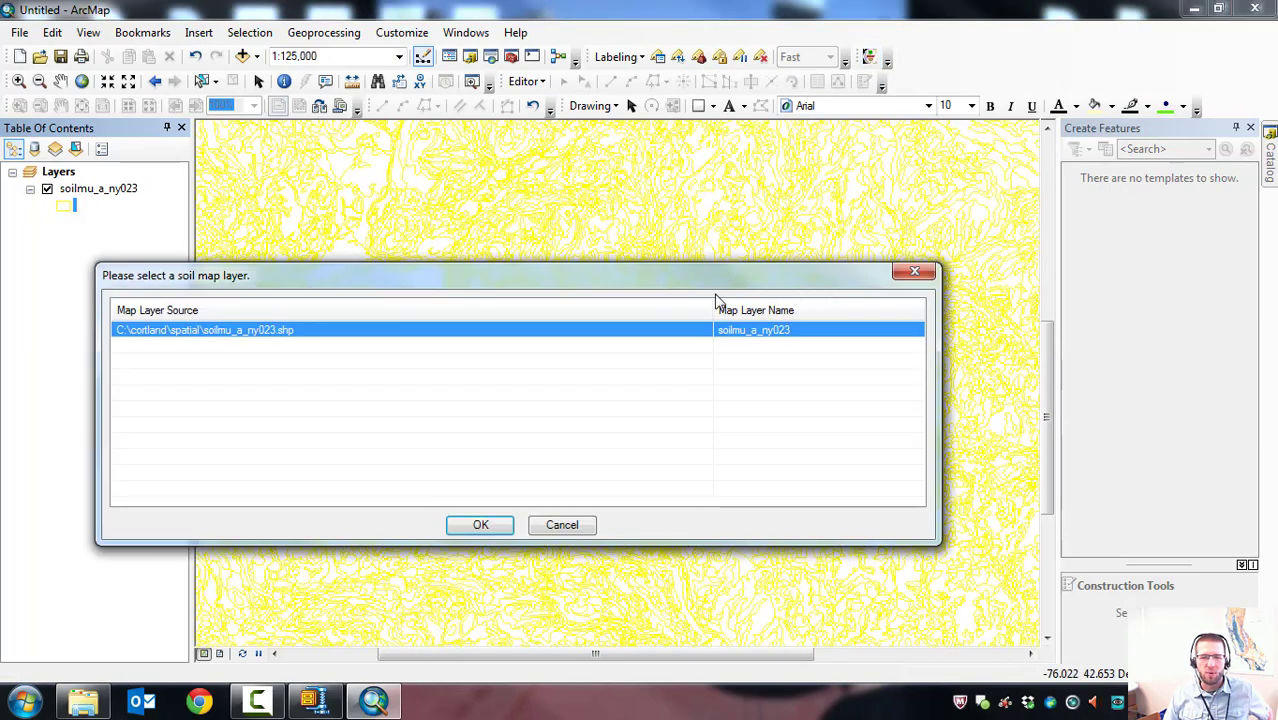
left_click_drag(503, 283, 659, 240)
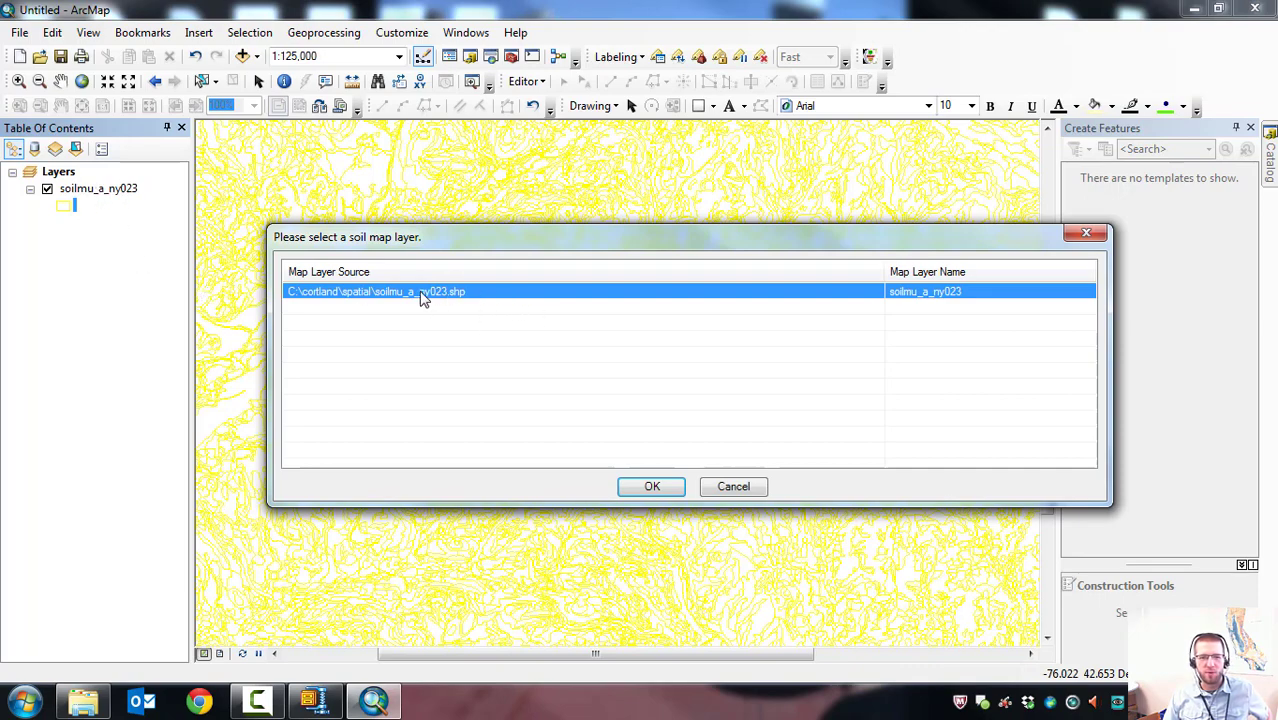
left_click(652, 487)
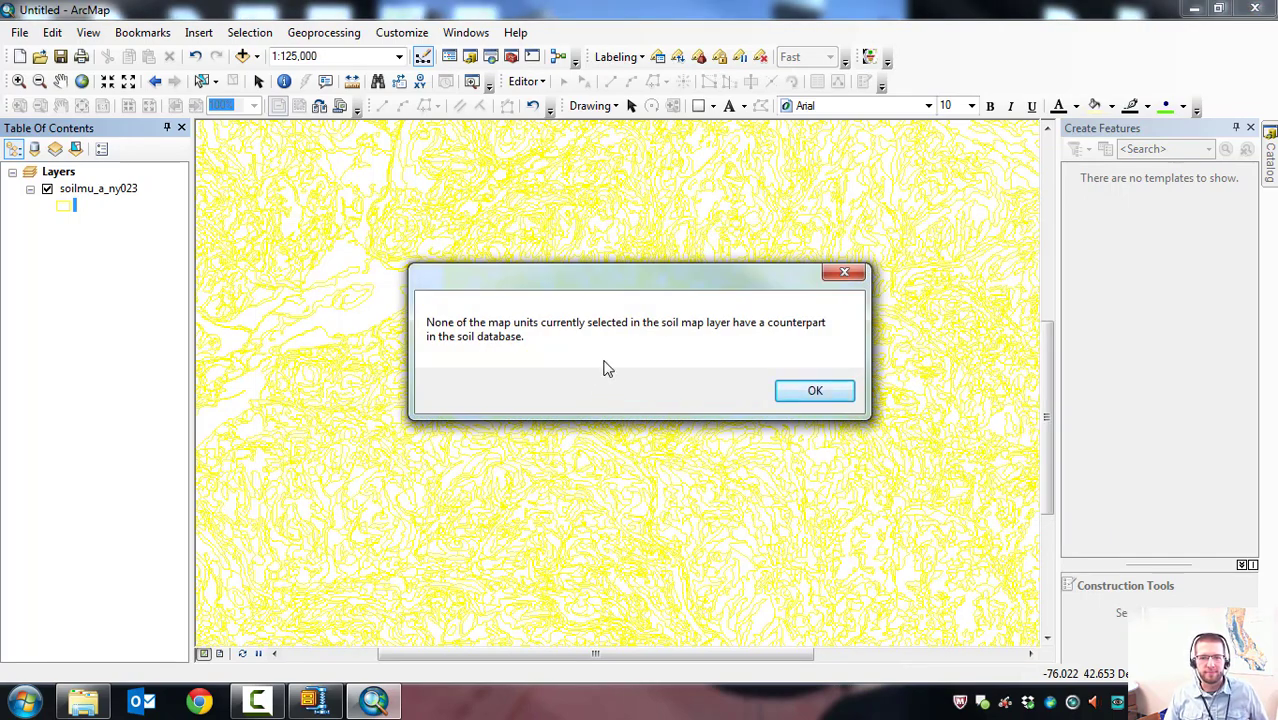
left_click(817, 392)
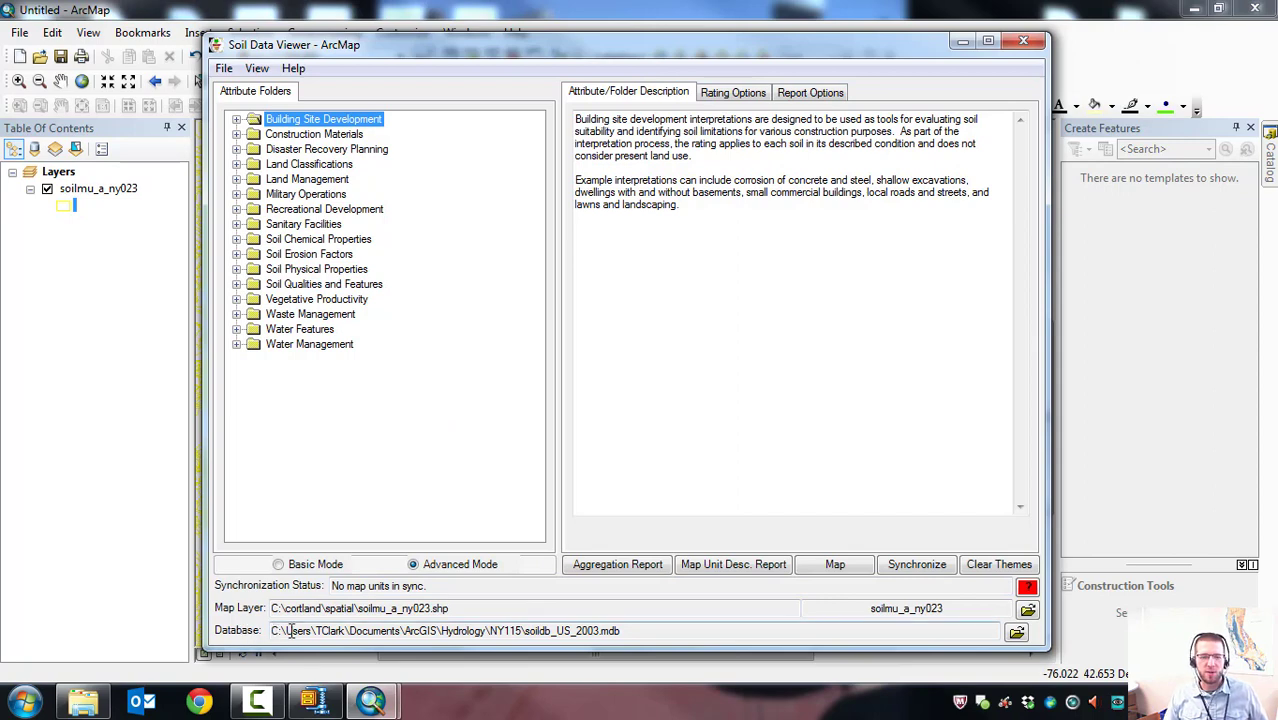
Set the soil database to soildb_US_2003.mdb from the C:\cortland folder.
left_click(664, 631)
left_click(1016, 633)
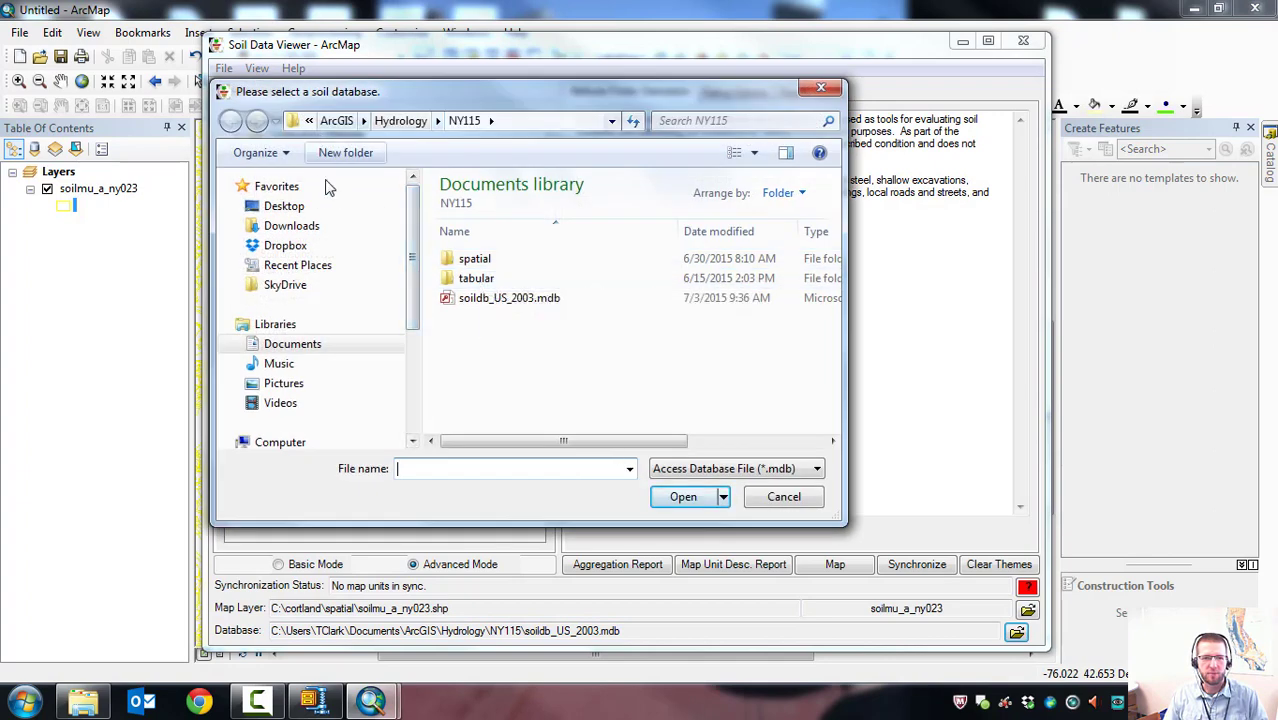
left_click_drag(414, 221, 420, 258)
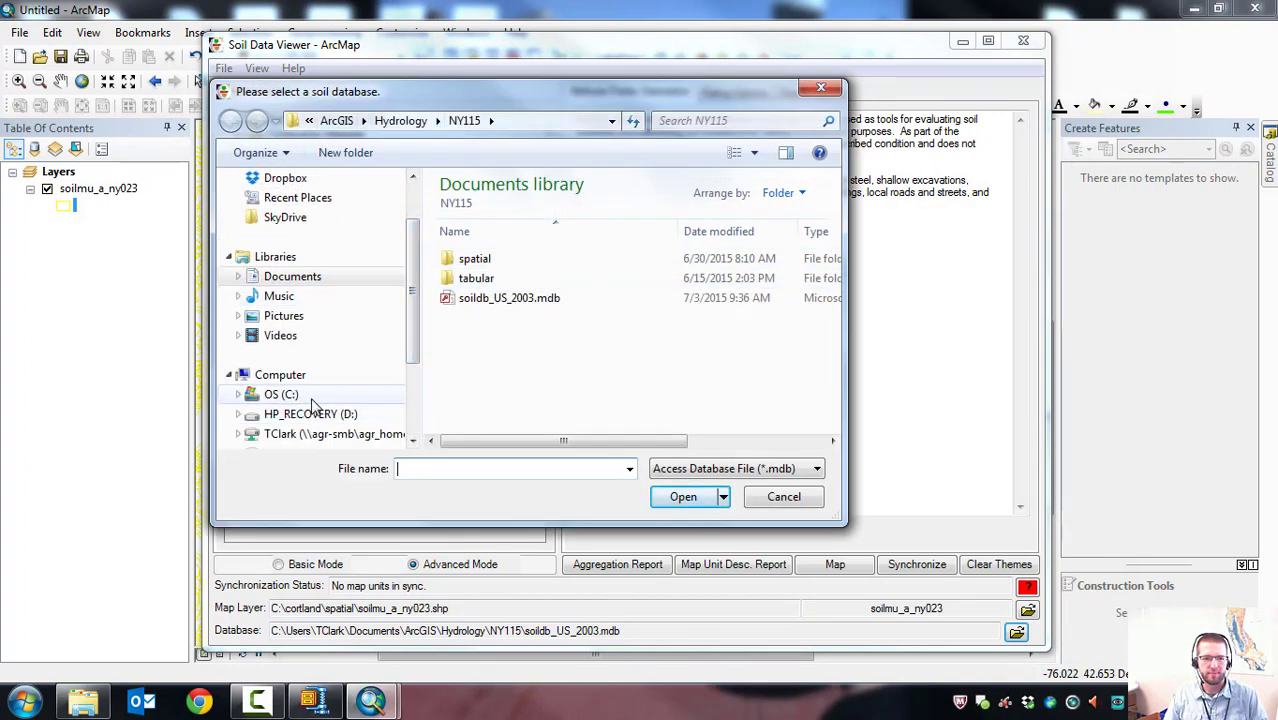
left_click(281, 394)
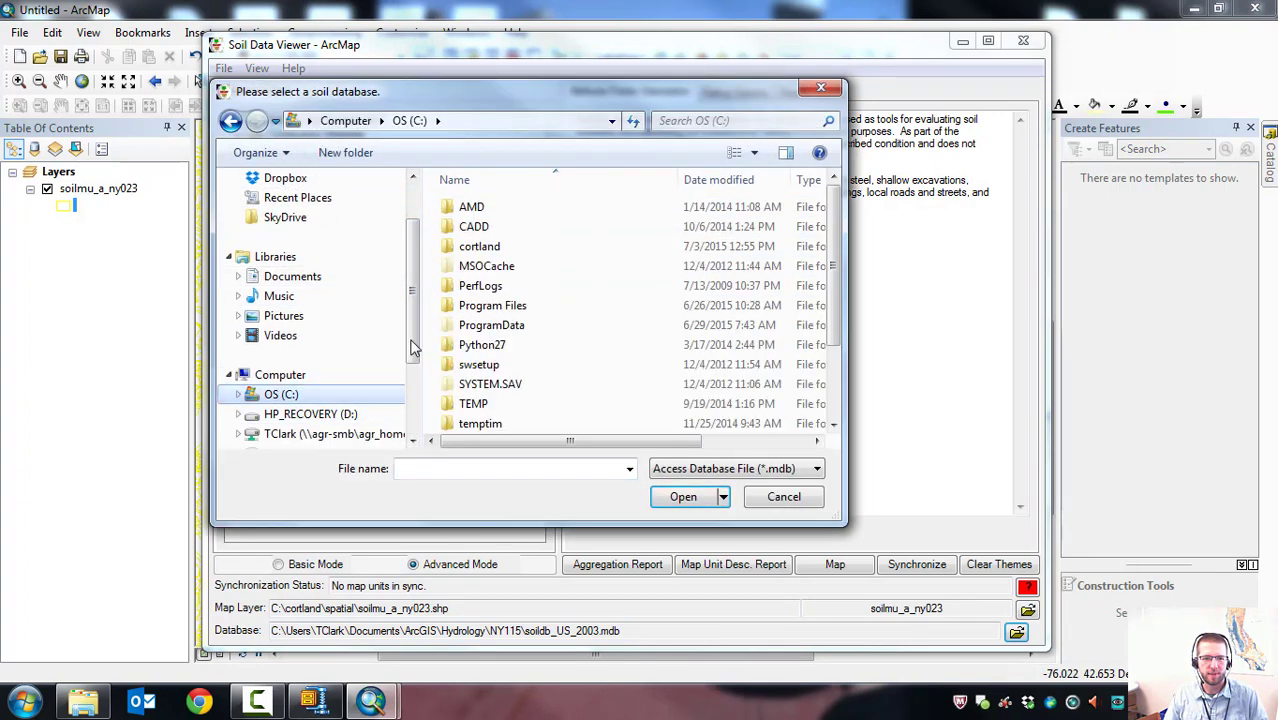
double_click(472, 246)
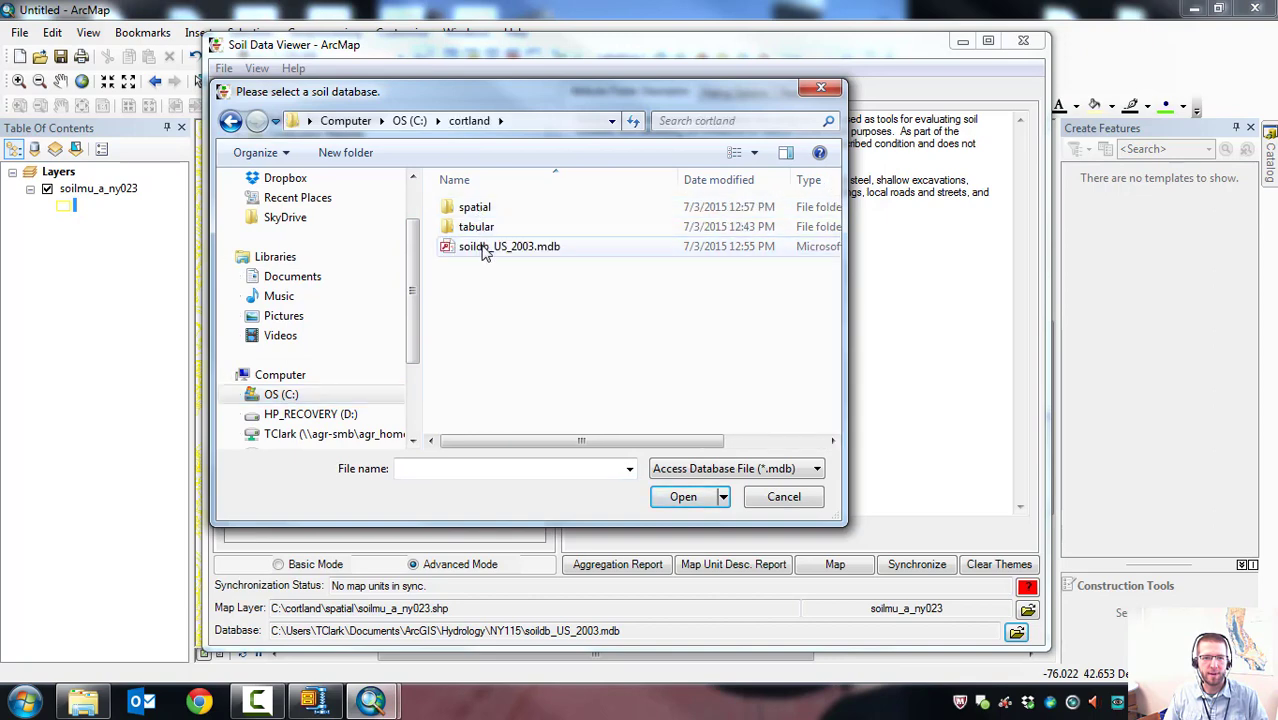
left_click(484, 252)
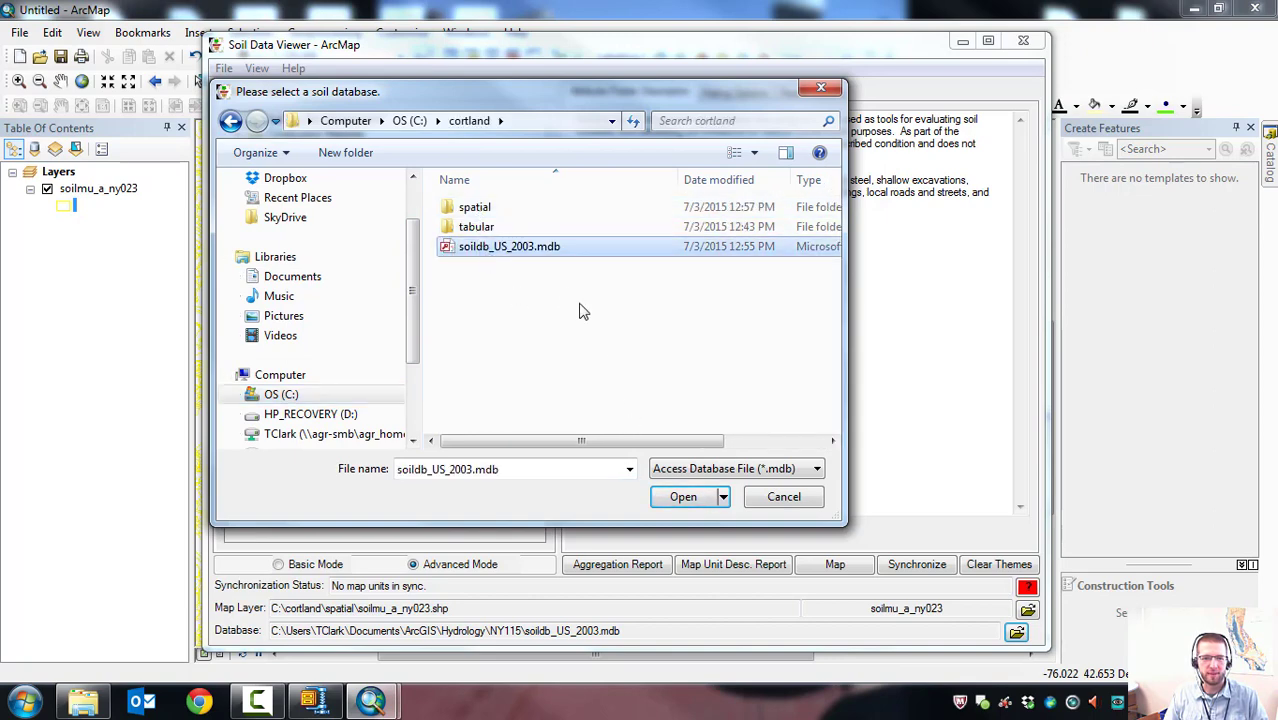
left_click(684, 498)
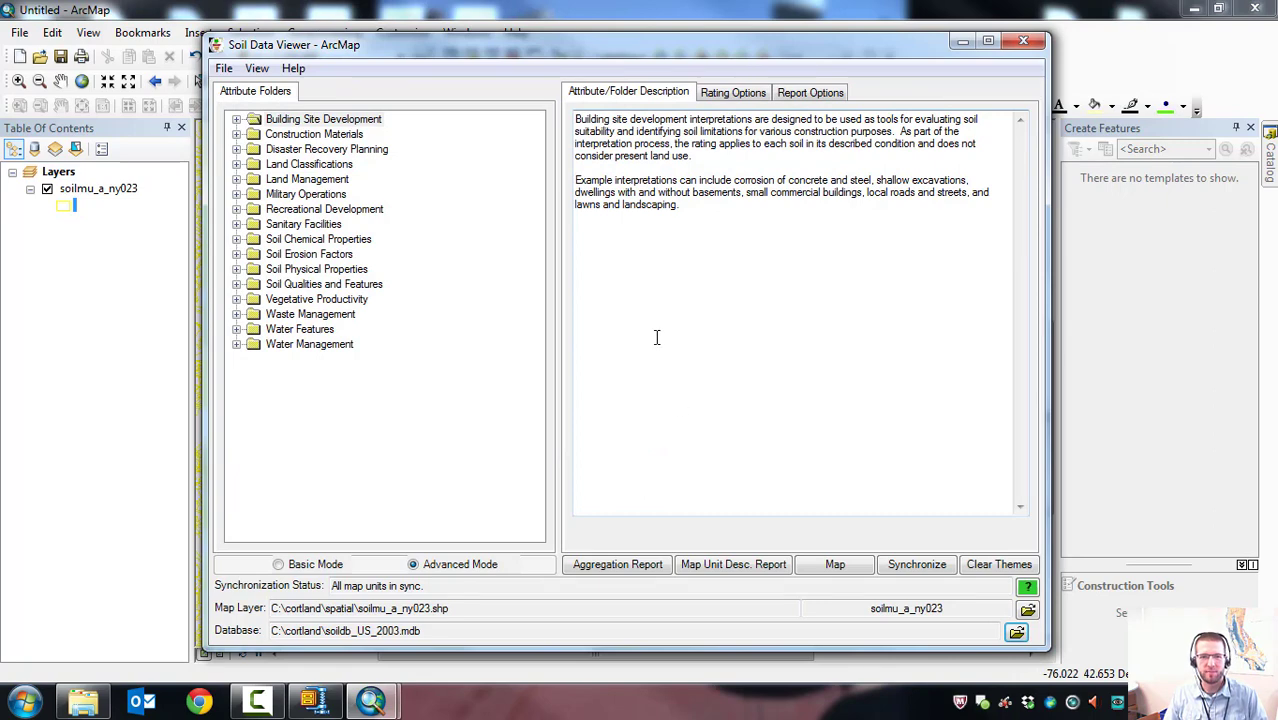
Map the Hydrologic Soil Group attribute from the Soil Qualities and Features folder.
left_click_drag(622, 39, 654, 38)
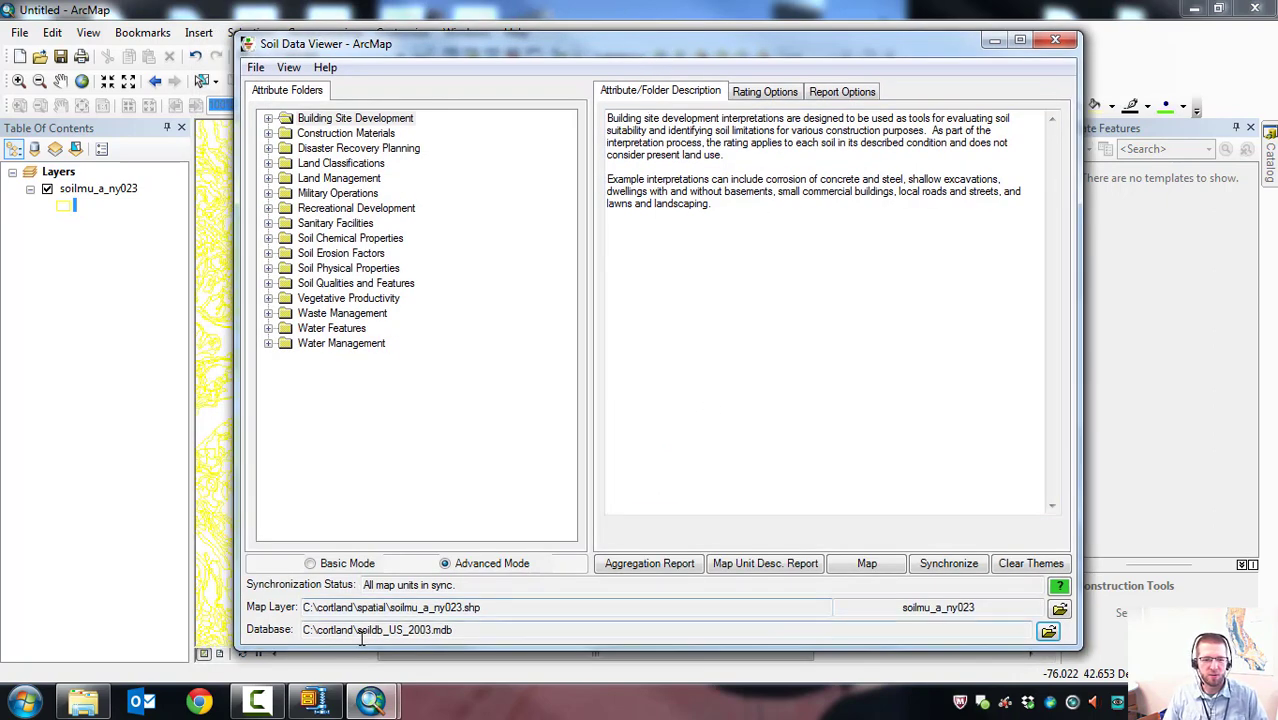
left_click_drag(538, 44, 582, 40)
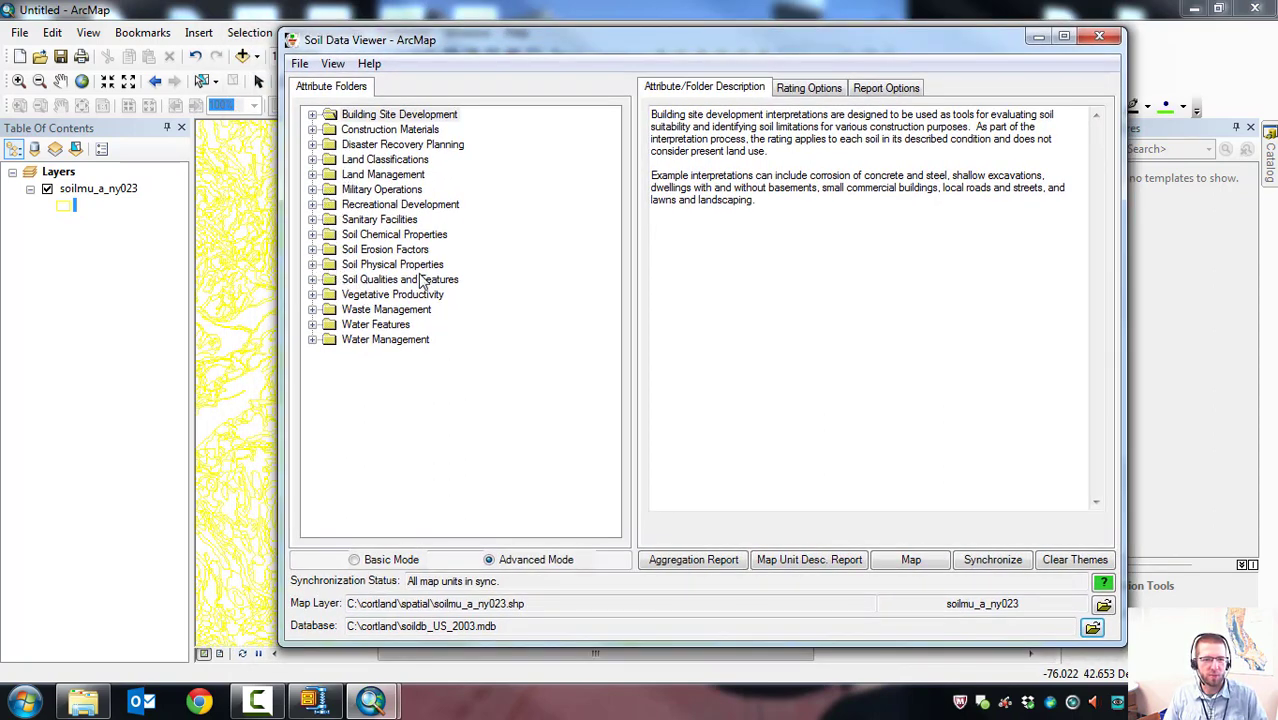
left_click(313, 281)
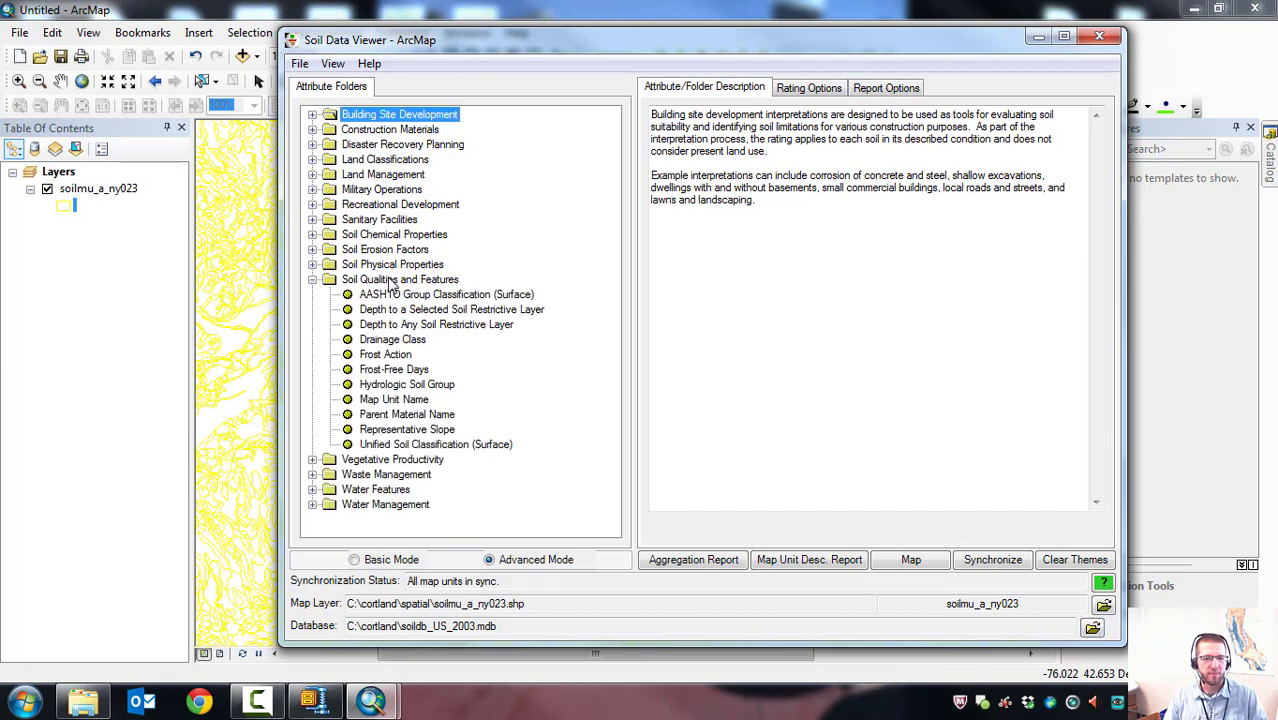
left_click(397, 386)
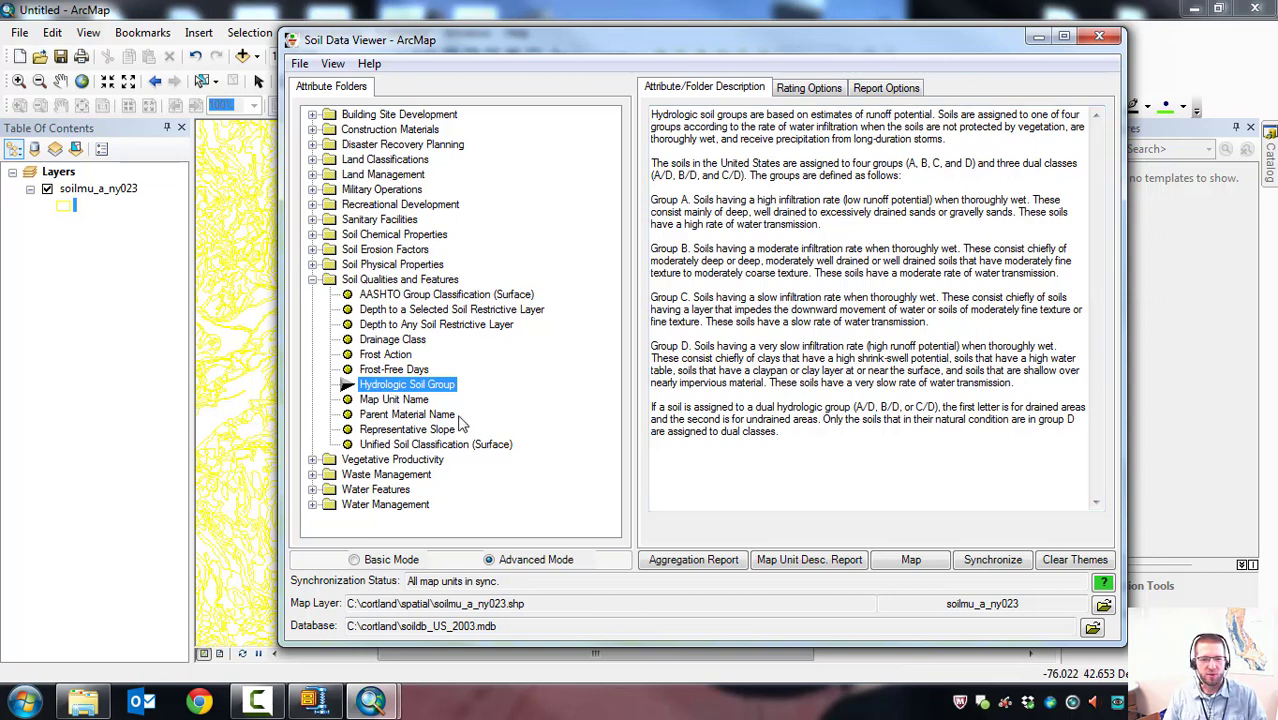
left_click(908, 563)
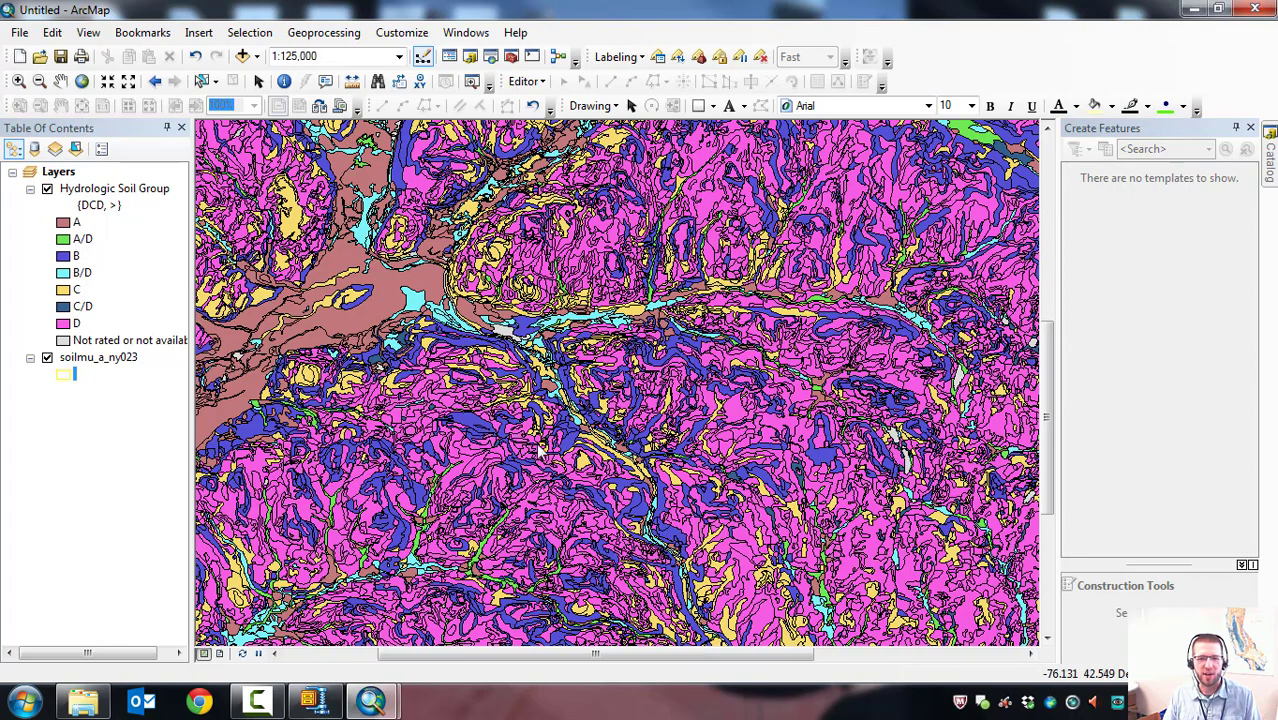
Examine how the hydrologic soil groups are distributed across the map at several scales.
left_click_drag(549, 505, 600, 442)
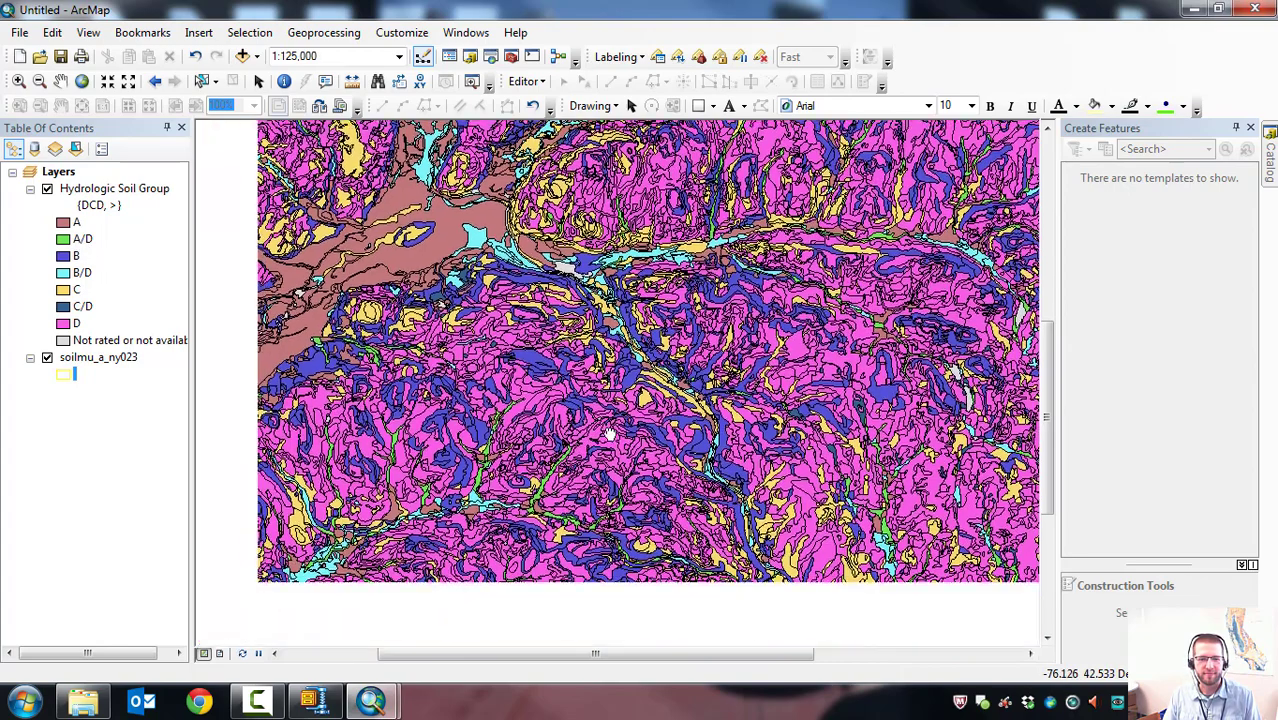
scroll(561, 457, "down", 6)
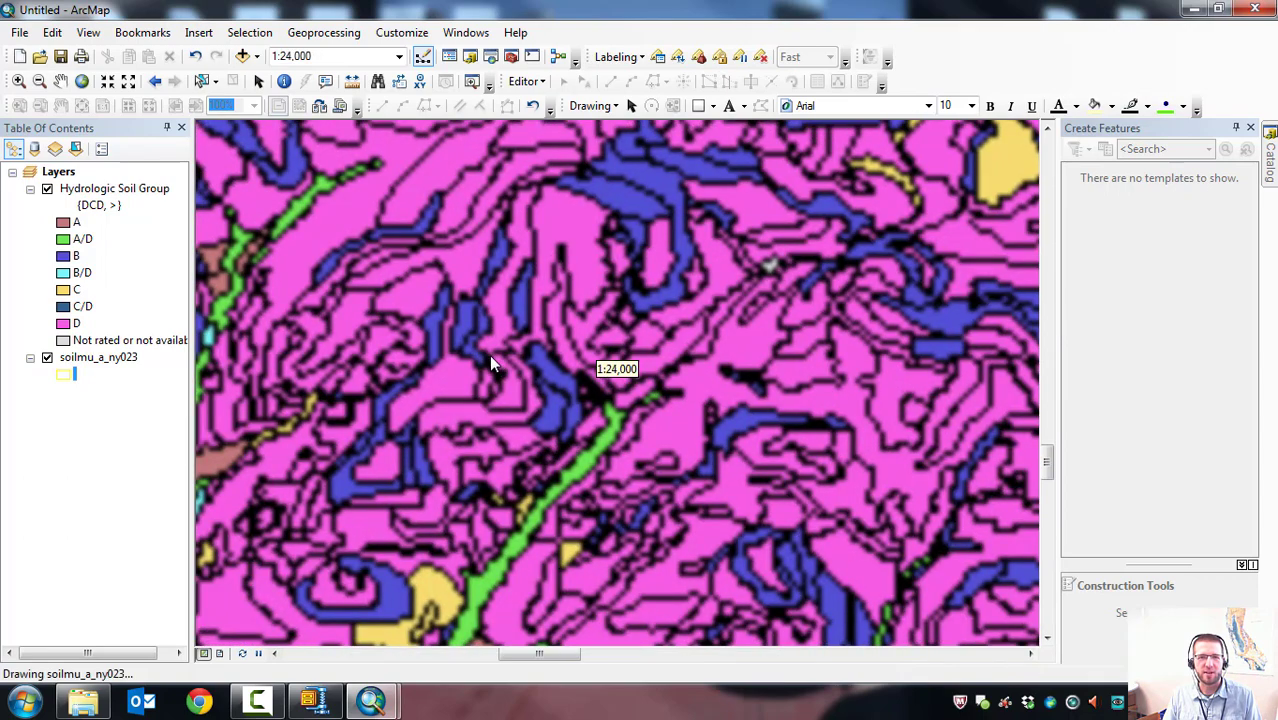
scroll(455, 417, "up", 3)
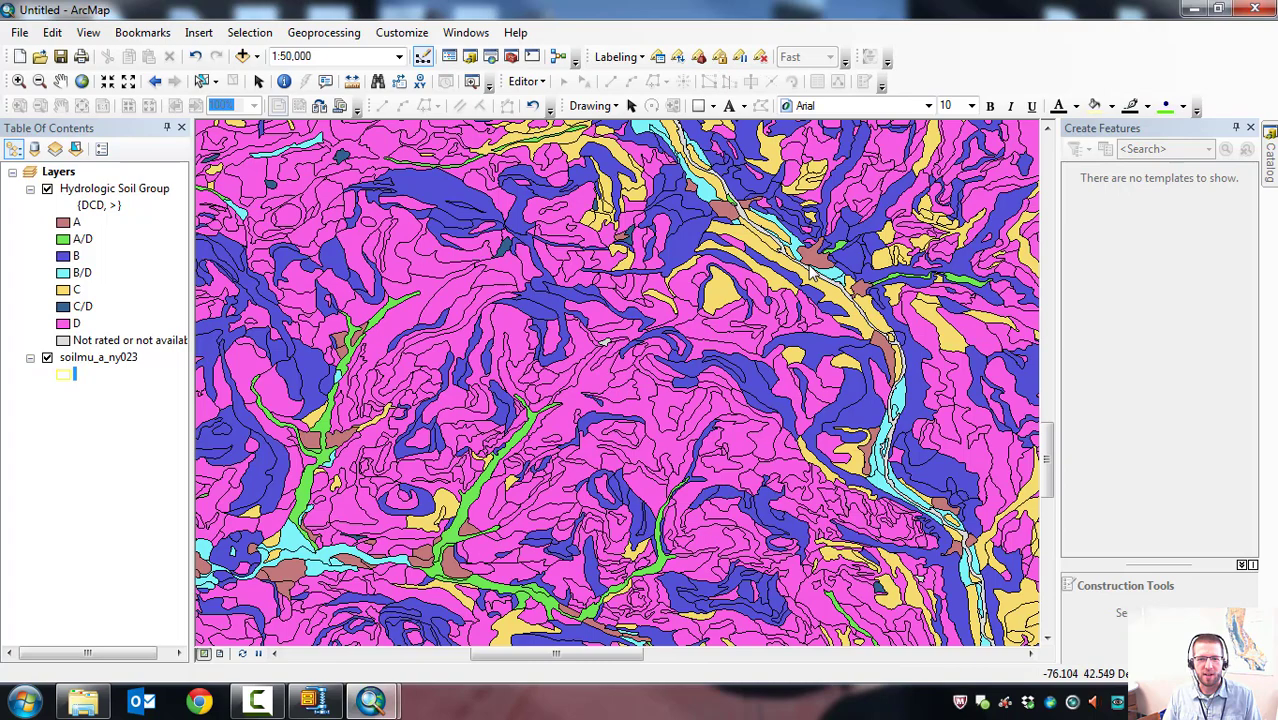
left_click_drag(813, 273, 670, 345)
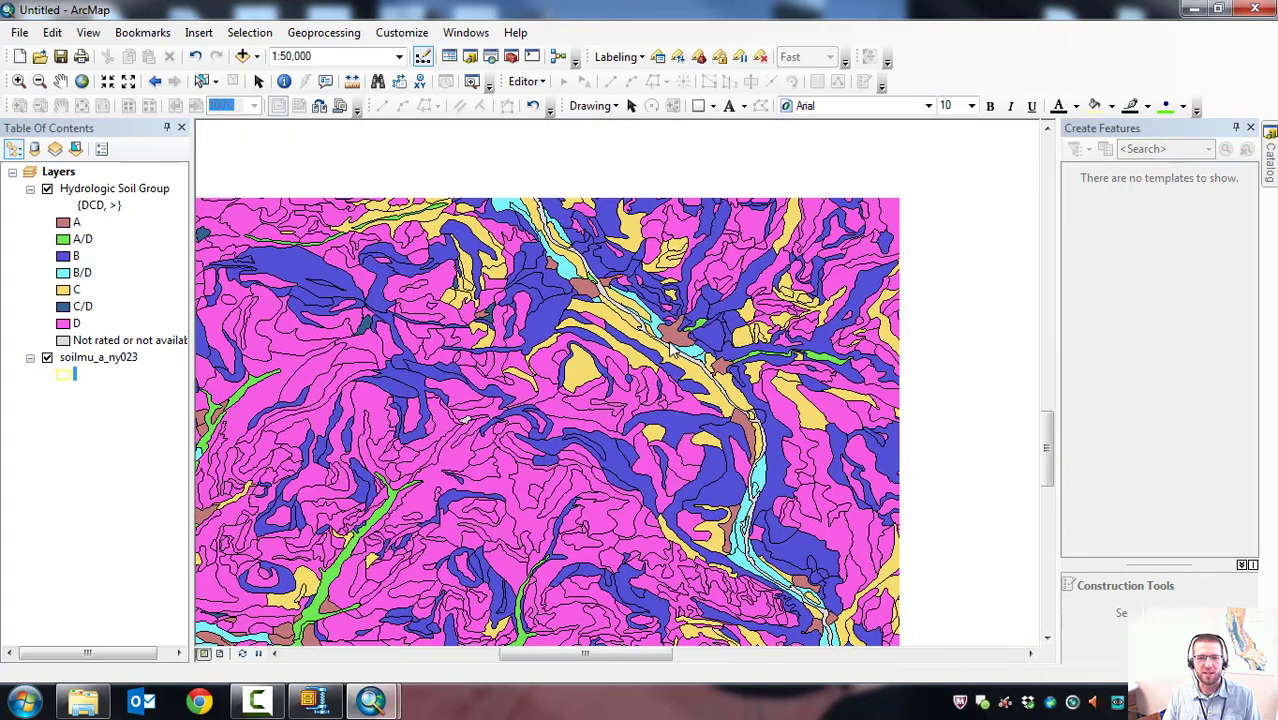
left_click_drag(383, 488, 630, 413)
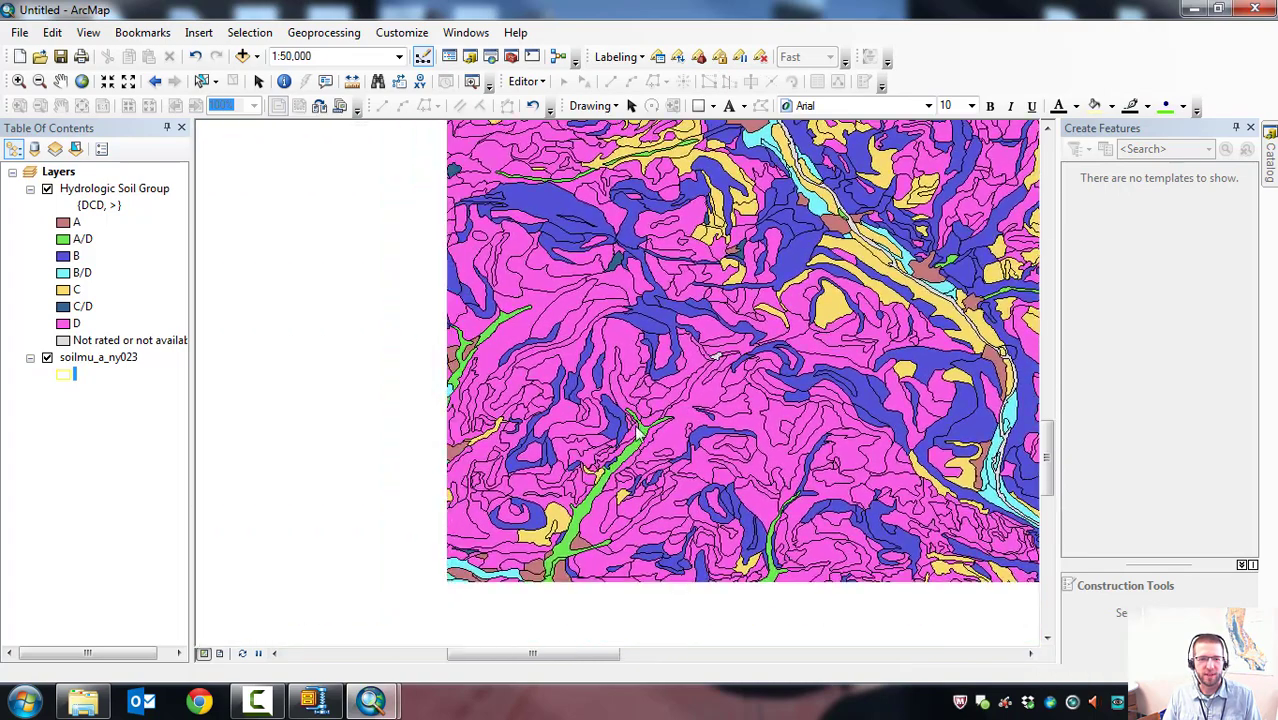
scroll(680, 488, "up", 4)
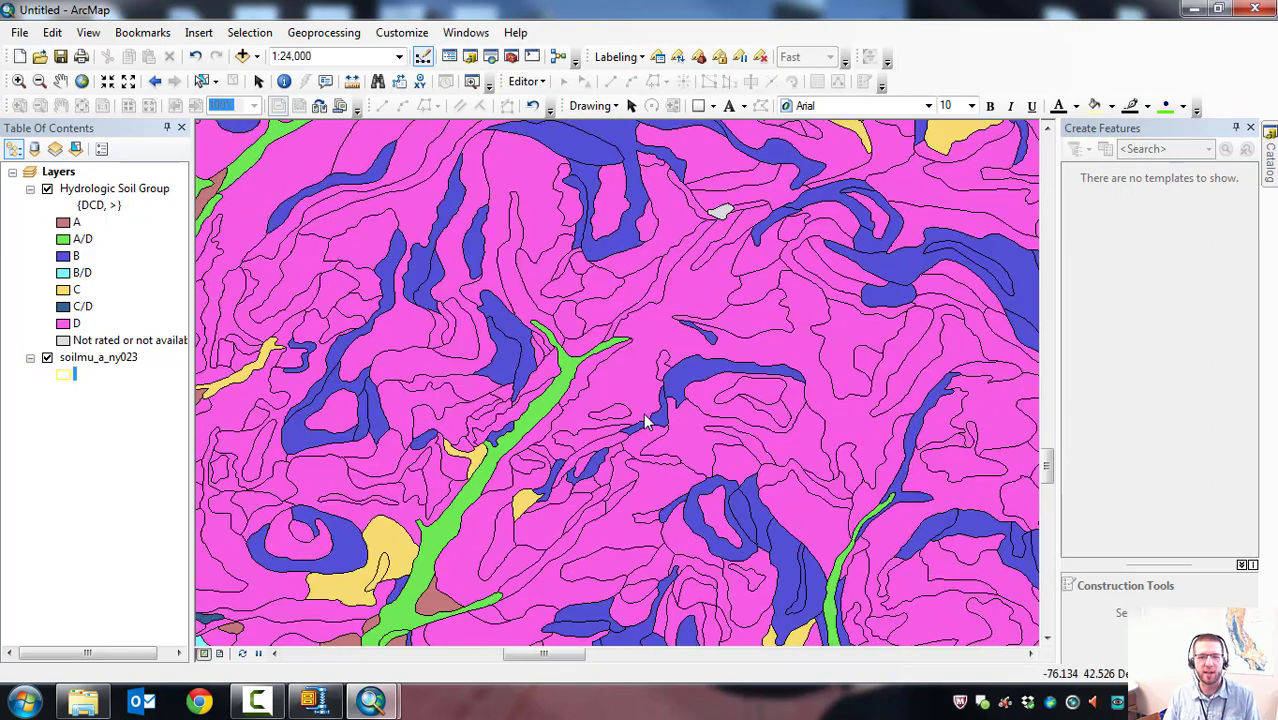
scroll(585, 435, "down", 1)
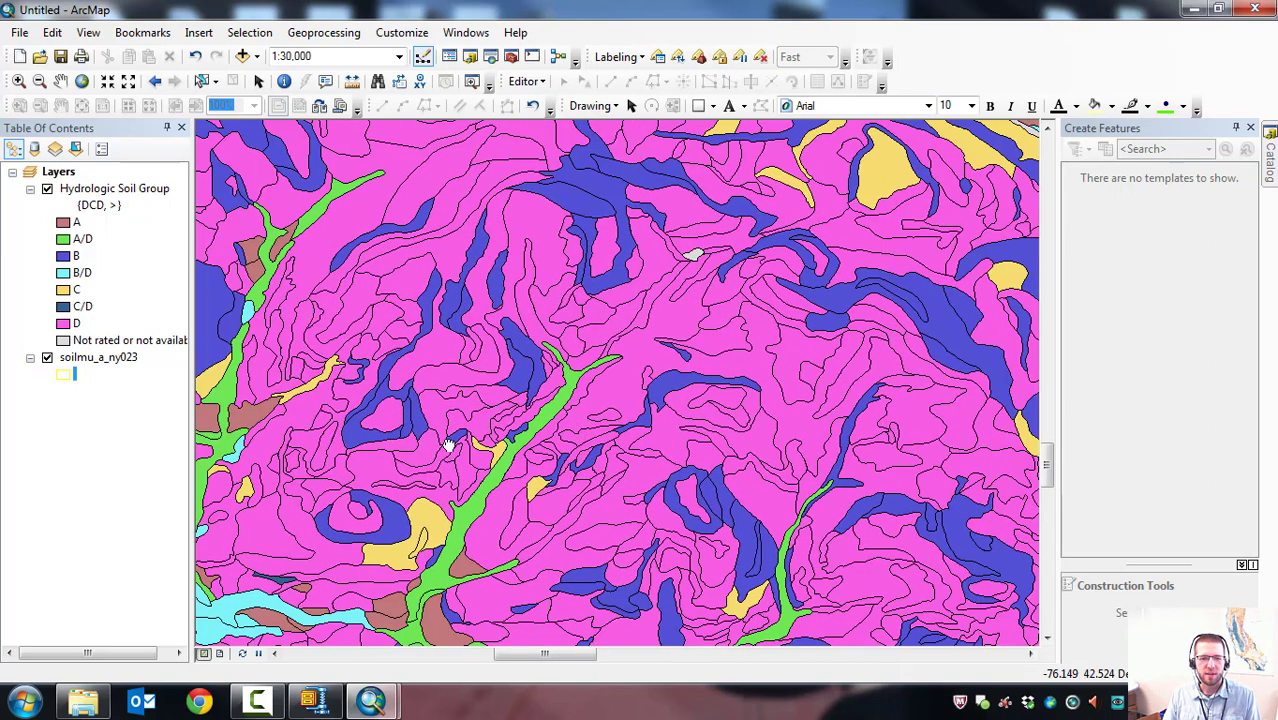
left_click_drag(445, 437, 543, 367)
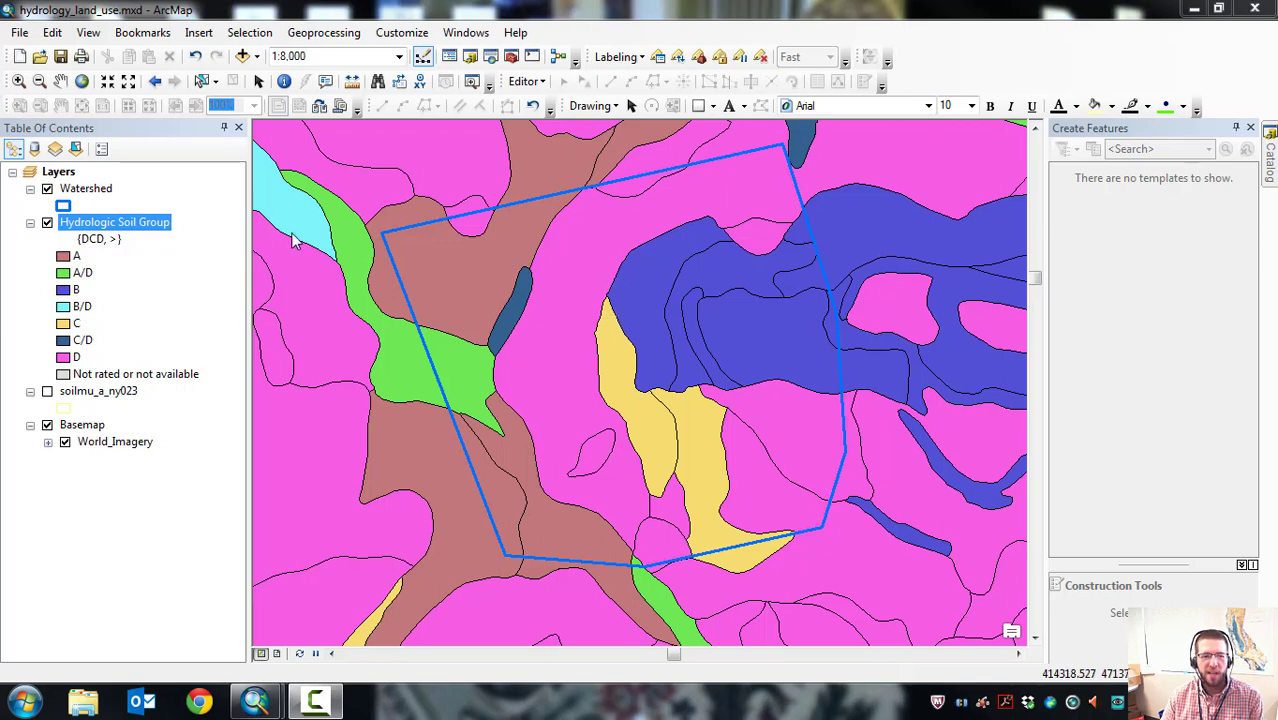
right_click(86, 230)
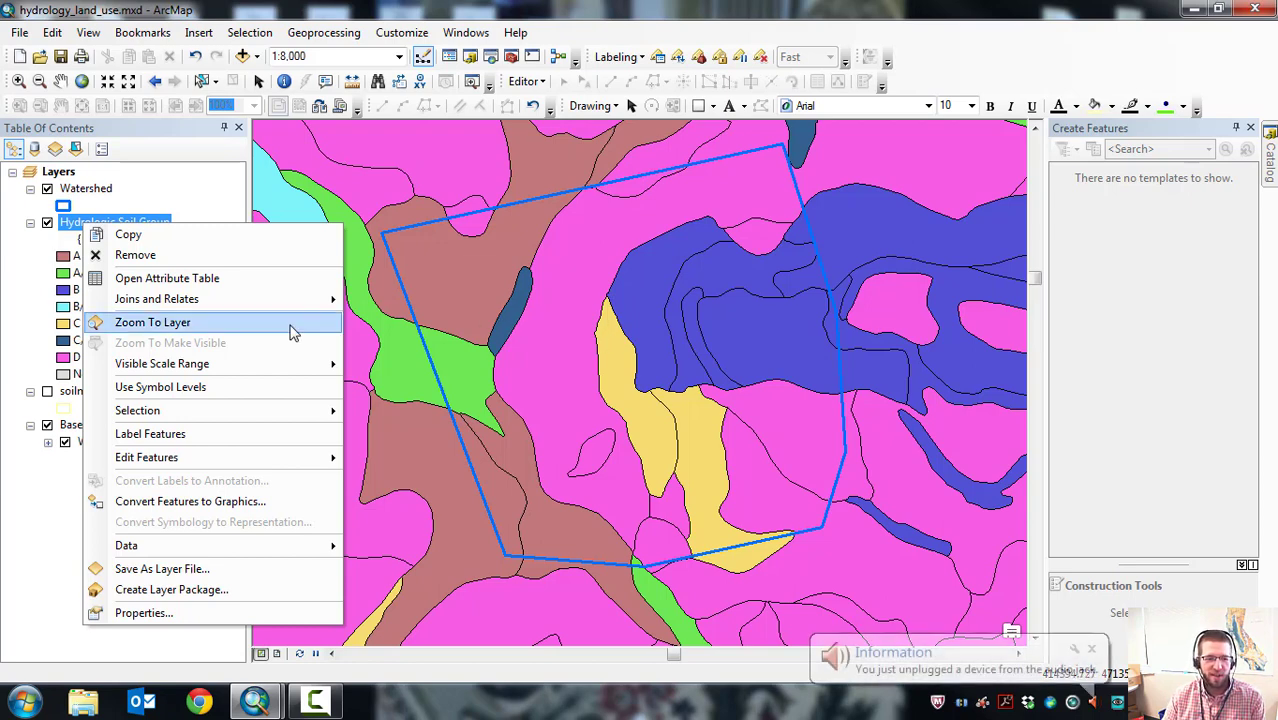
right_click(74, 224)
right_click(72, 222)
mouse_move(137, 541)
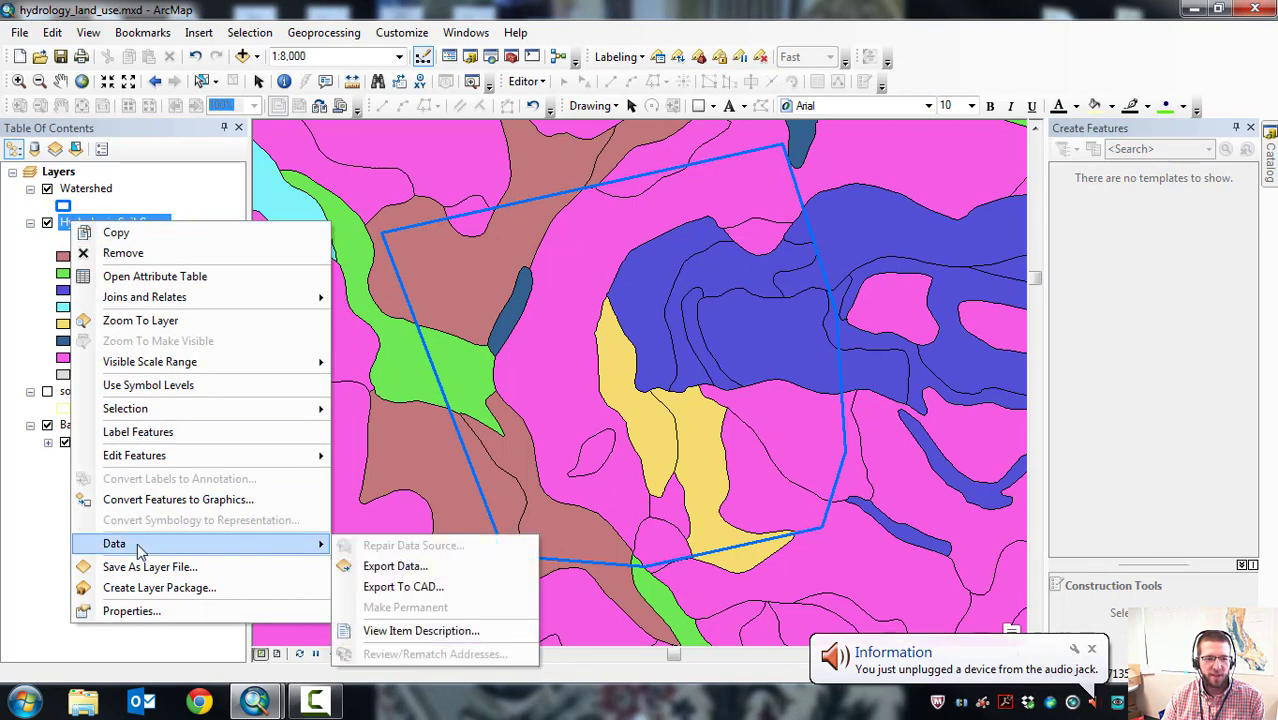
left_click(410, 568)
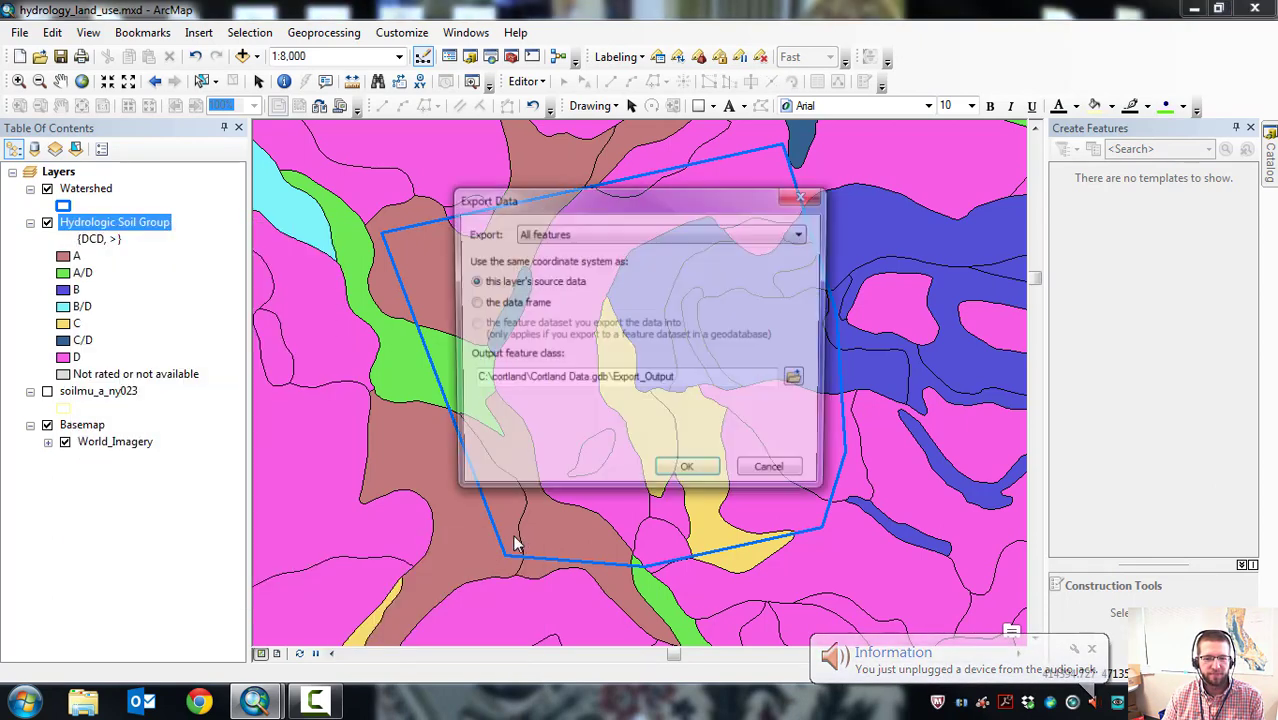
left_click(799, 381)
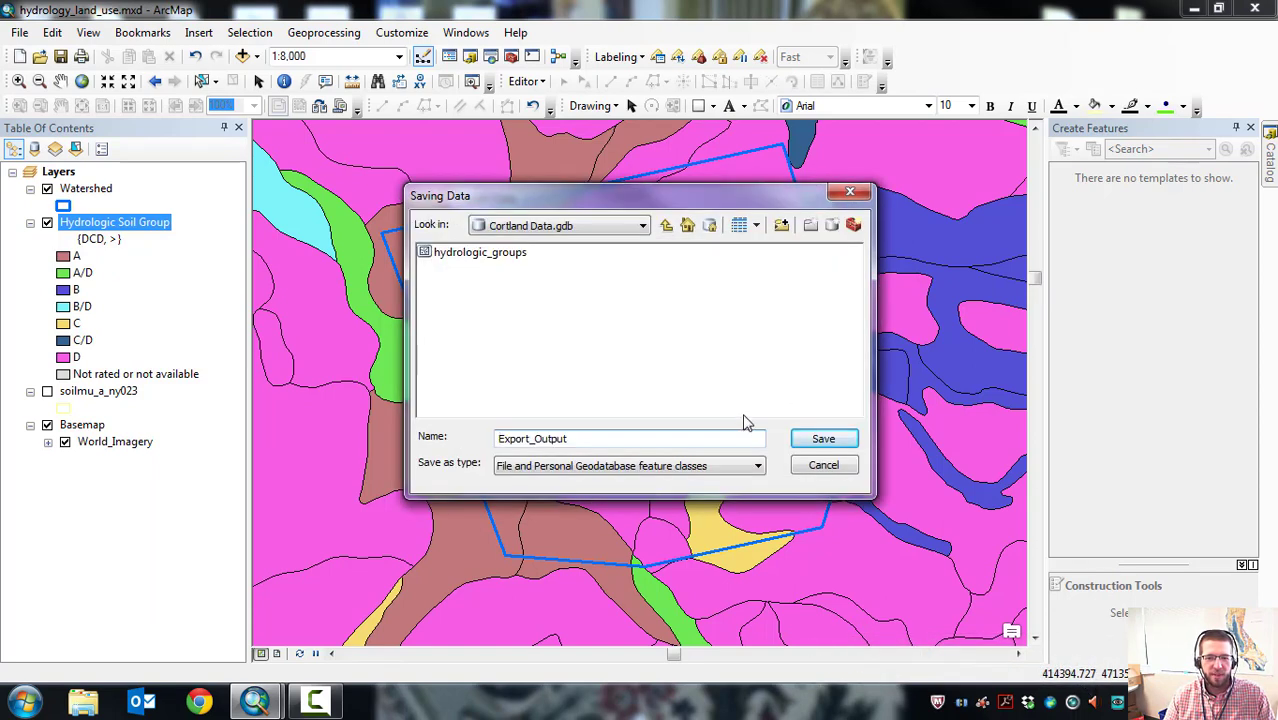
left_click(735, 468)
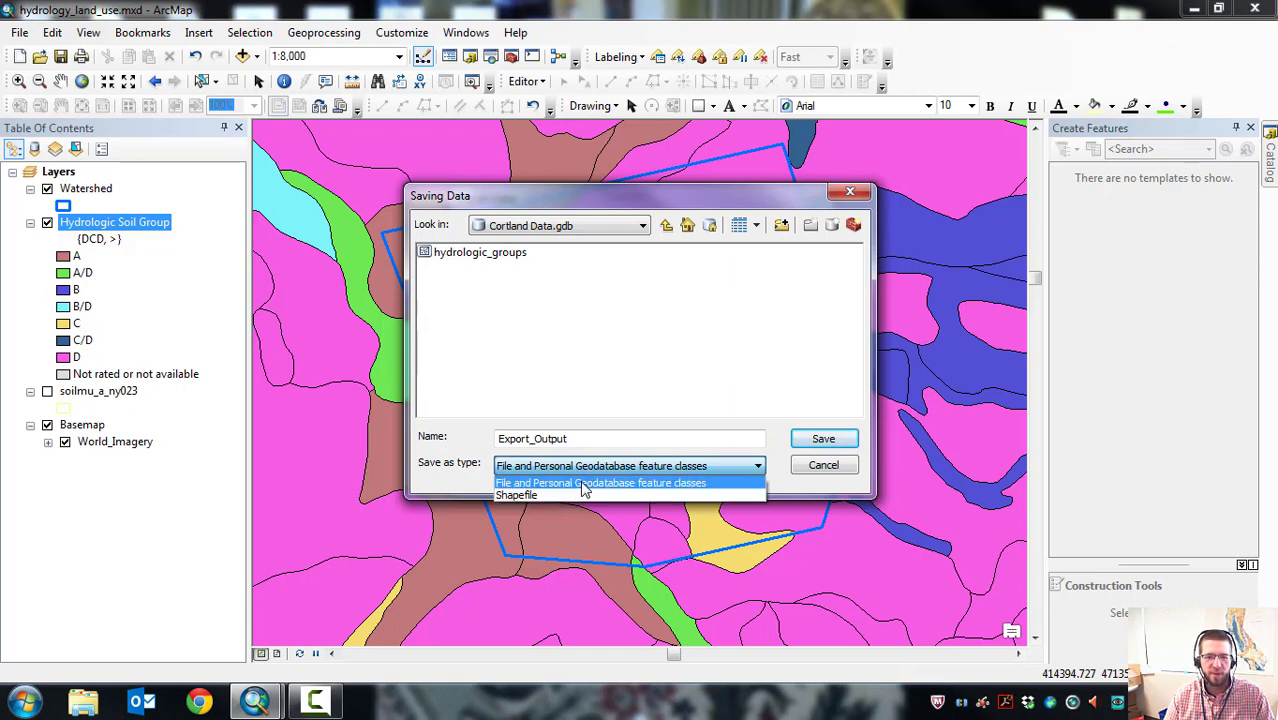
left_click(585, 484)
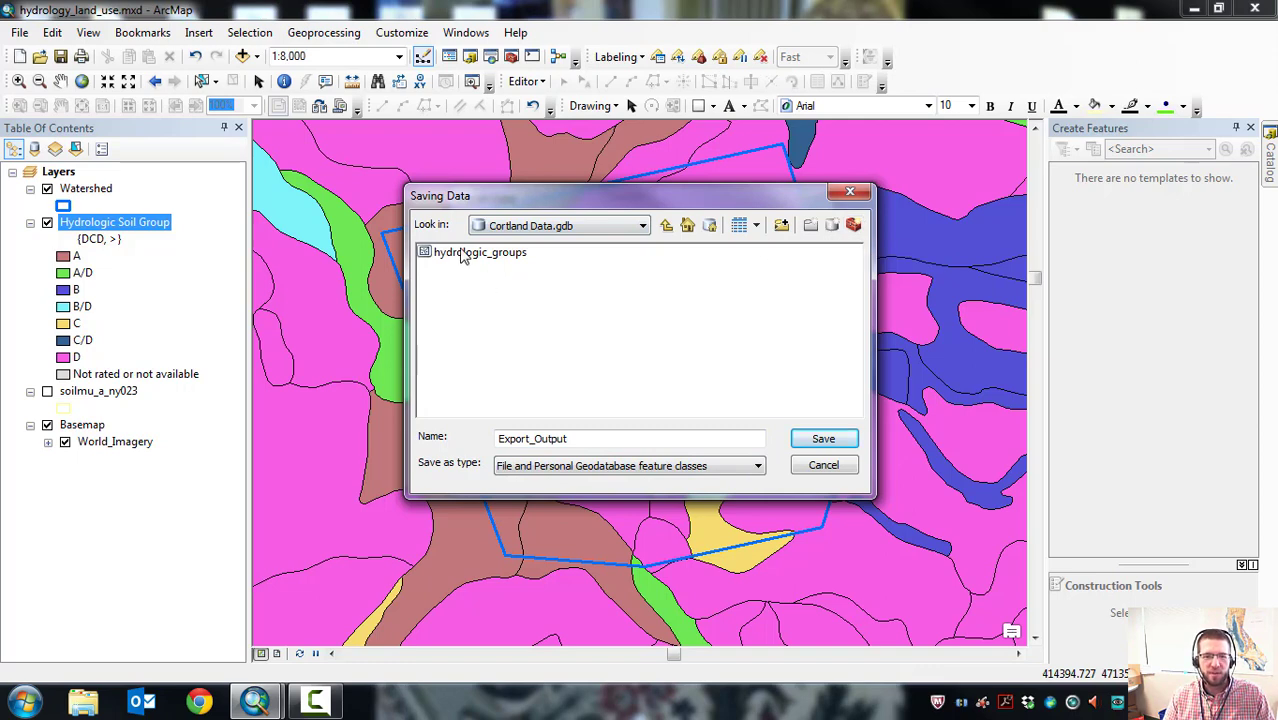
left_click(838, 466)
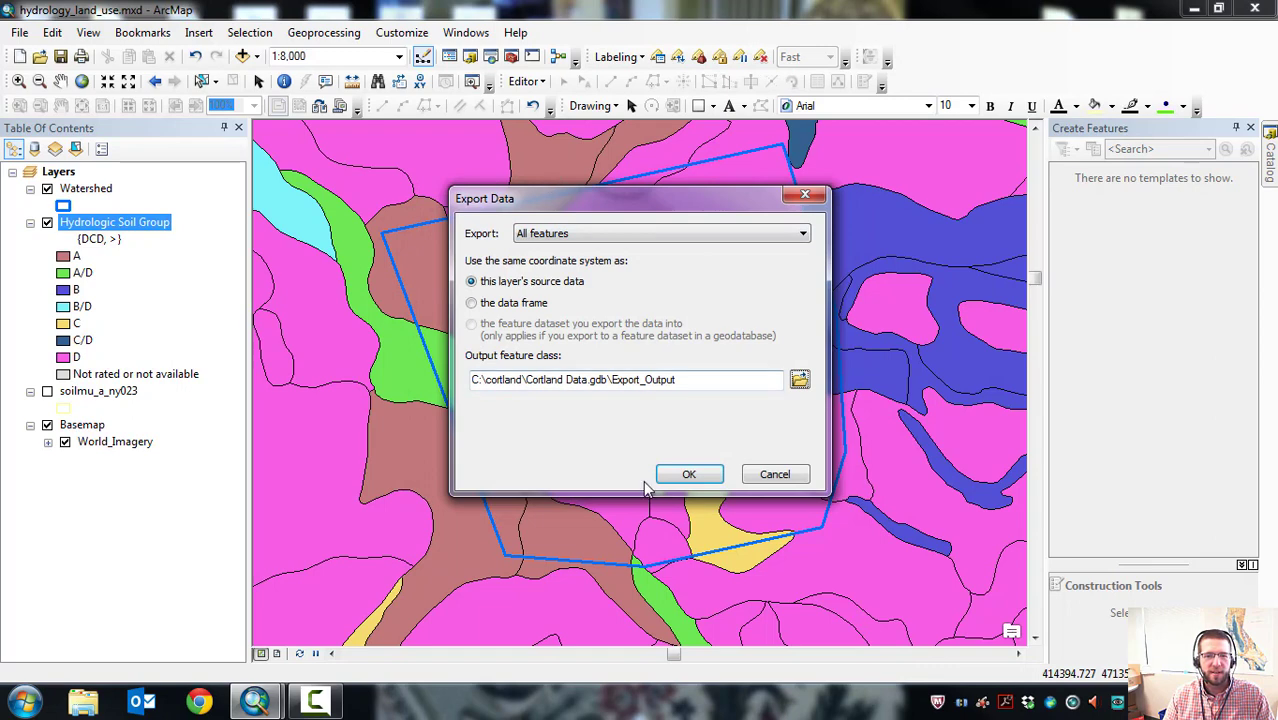
left_click(783, 479)
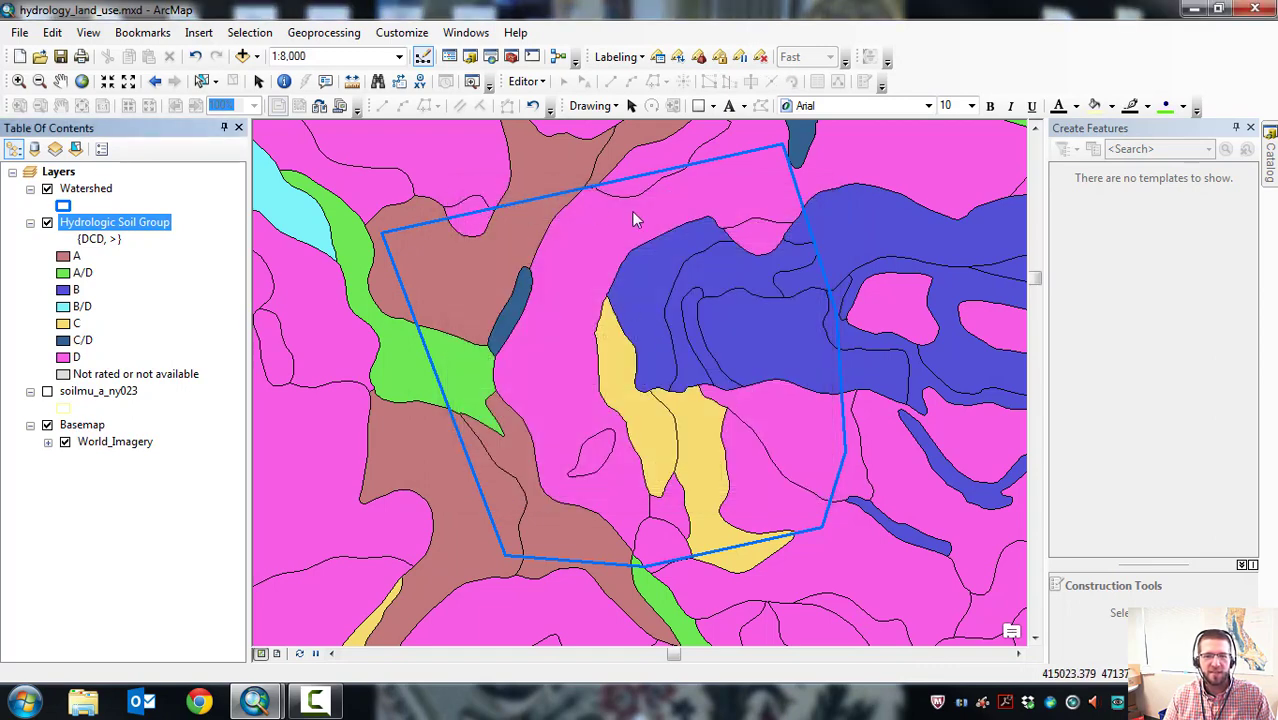
Locate the SDV Save Tool in the SDV Save10 toolbox of ArcToolbox.
left_click(511, 60)
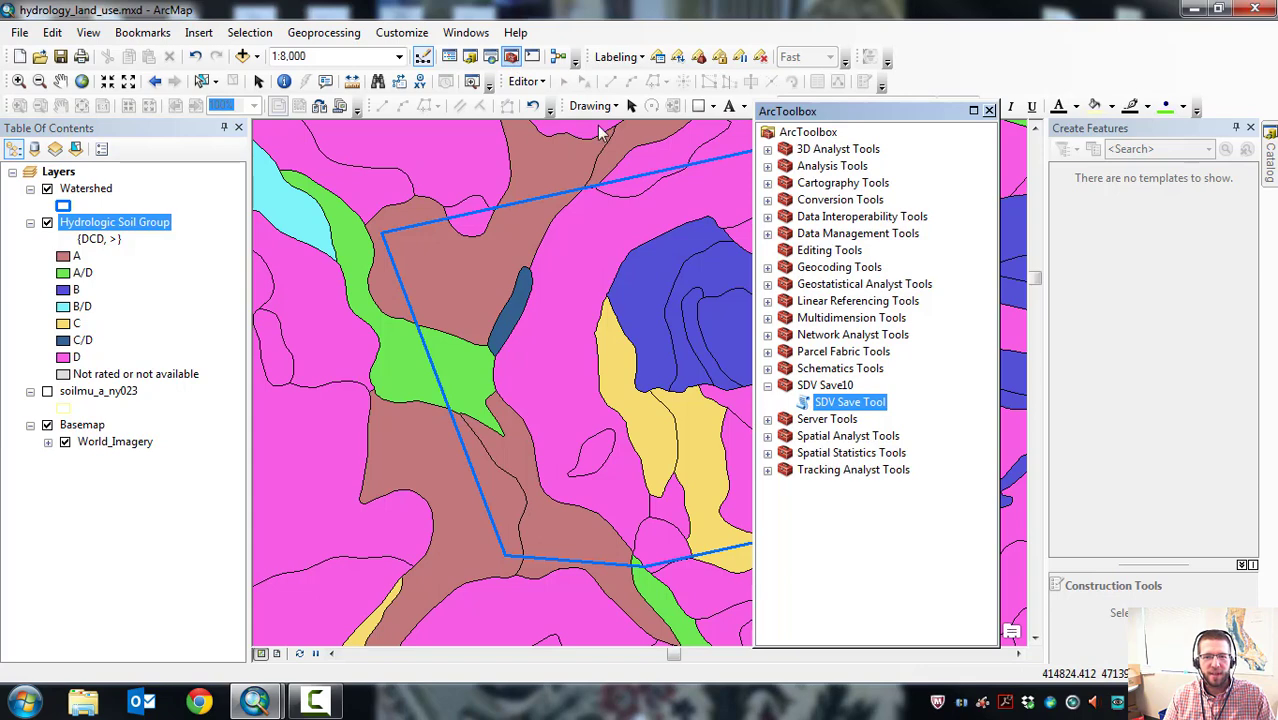
left_click(845, 402)
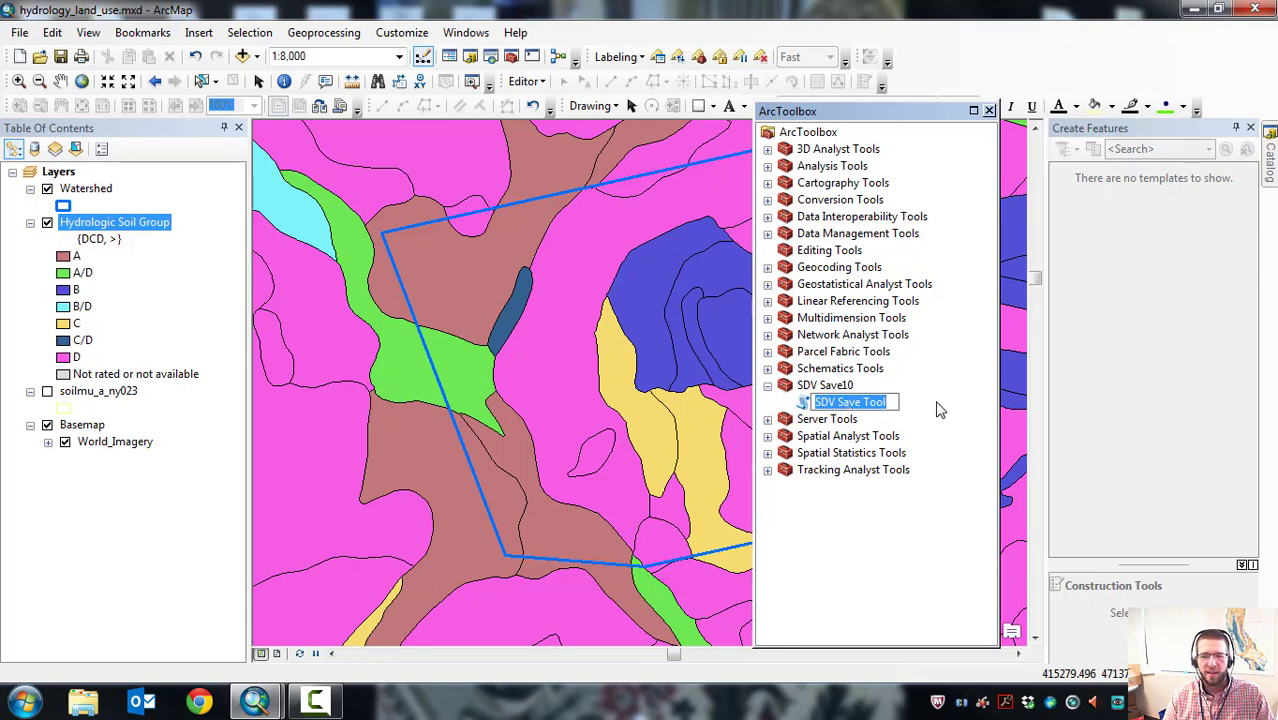
key("Escape")
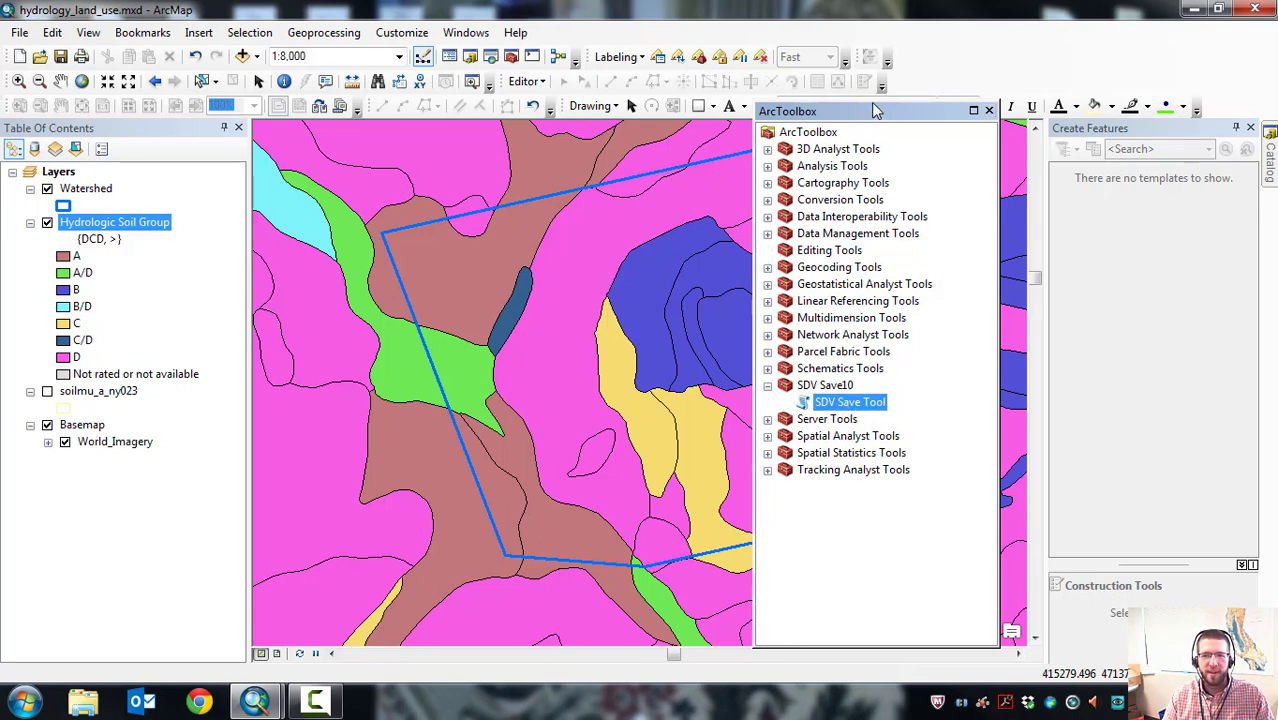
left_click_drag(866, 100, 846, 178)
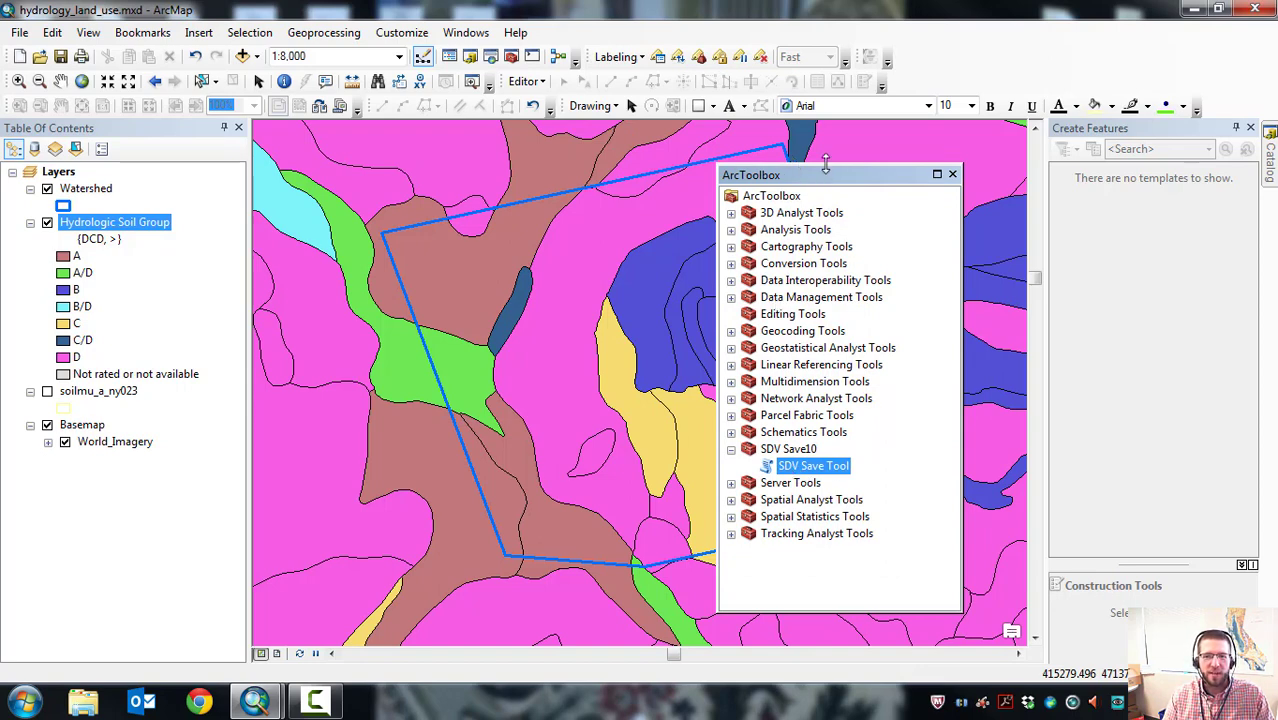
left_click_drag(825, 162, 825, 176)
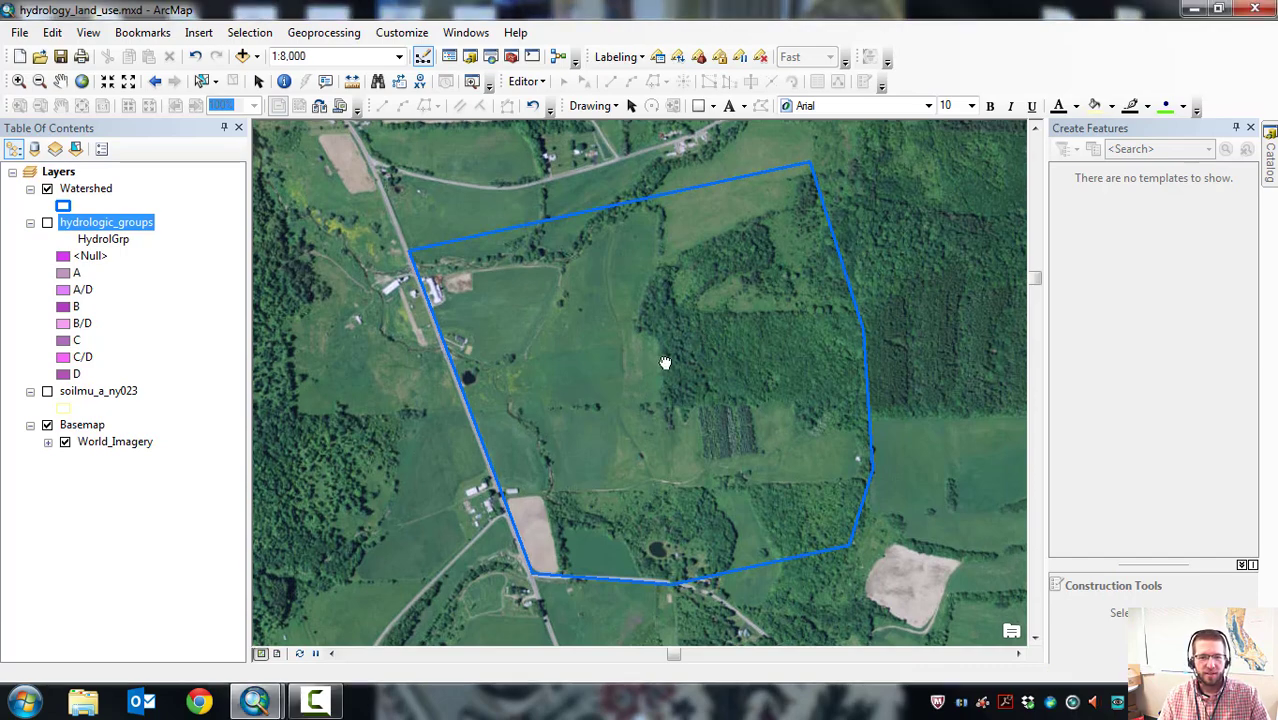
Examine the land cover inside the watershed on the aerial imagery, comparing it with the soilmu_a_ny023 and hydrologic_groups layers shown and hidden in turn.
left_click_drag(641, 347, 655, 350)
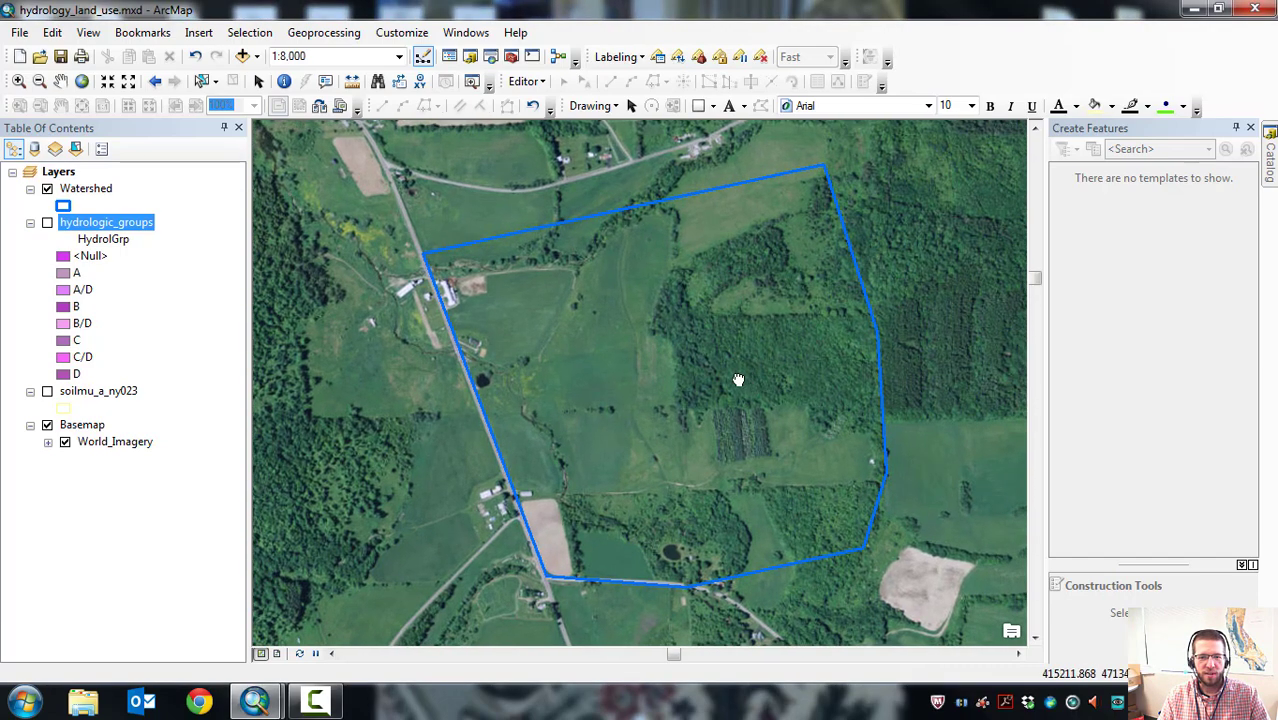
left_click_drag(736, 377, 713, 371)
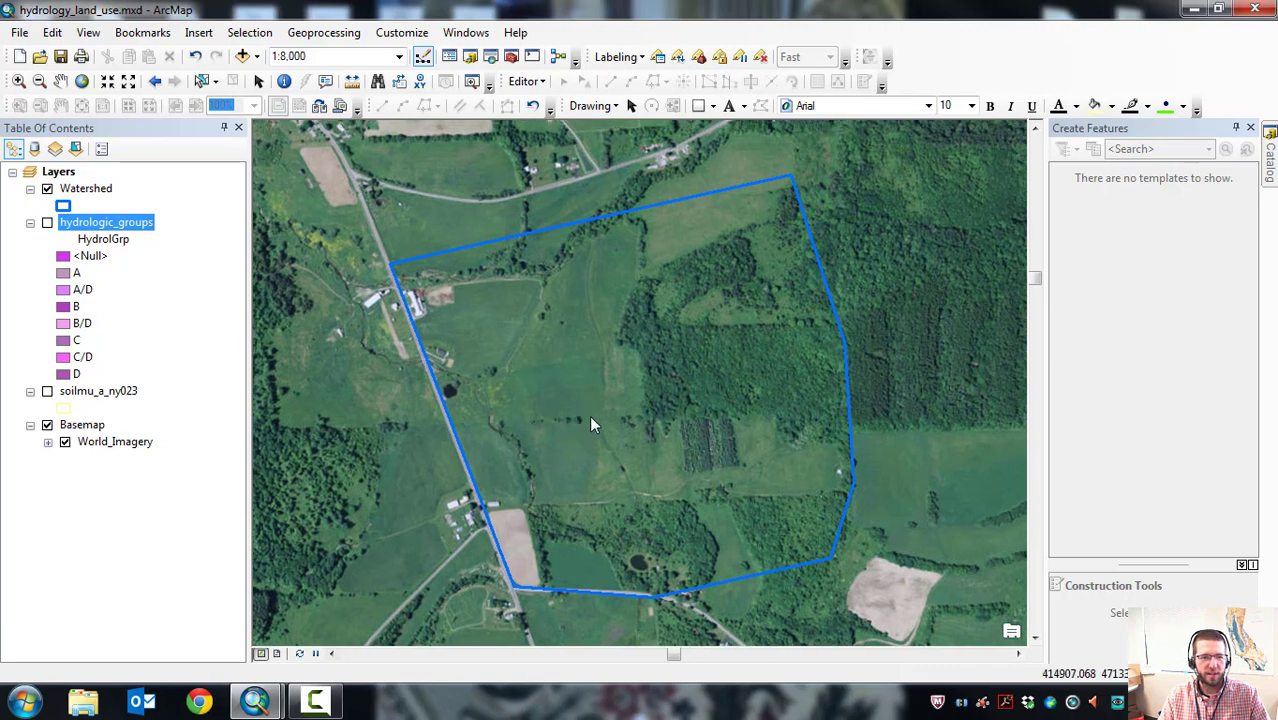
left_click(47, 392)
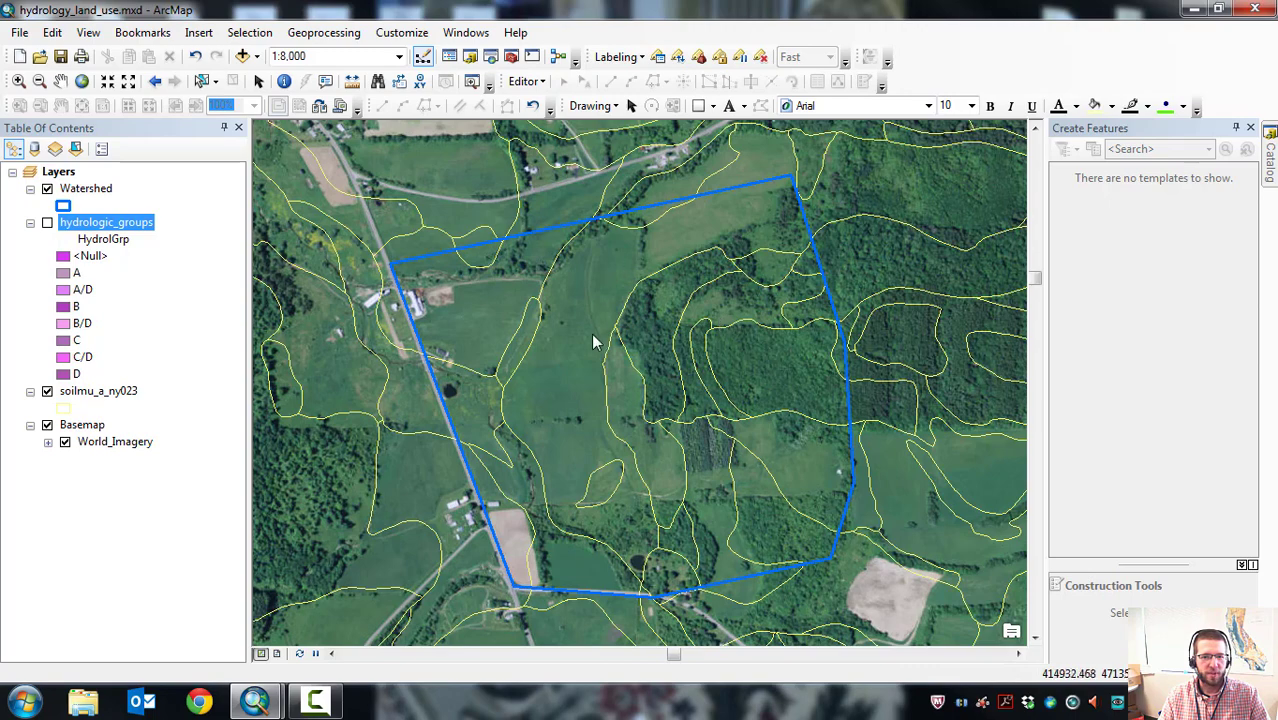
left_click(47, 392)
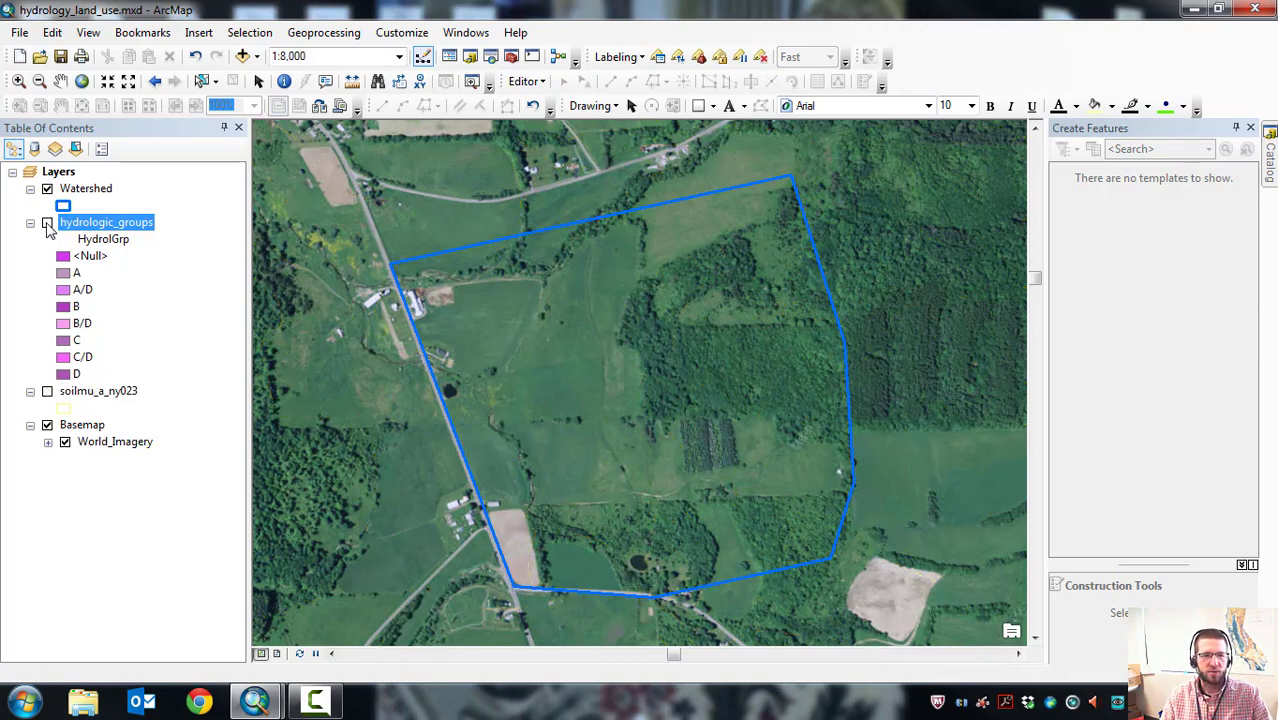
left_click(47, 223)
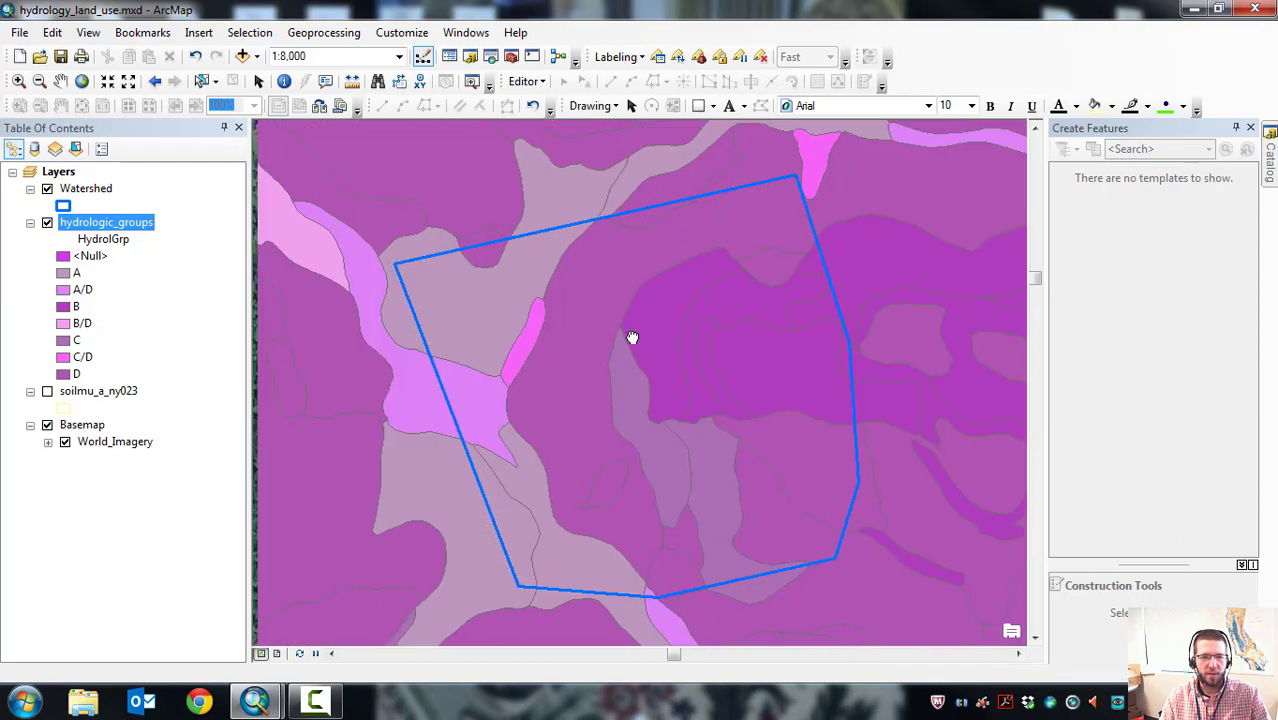
left_click_drag(575, 370, 610, 327)
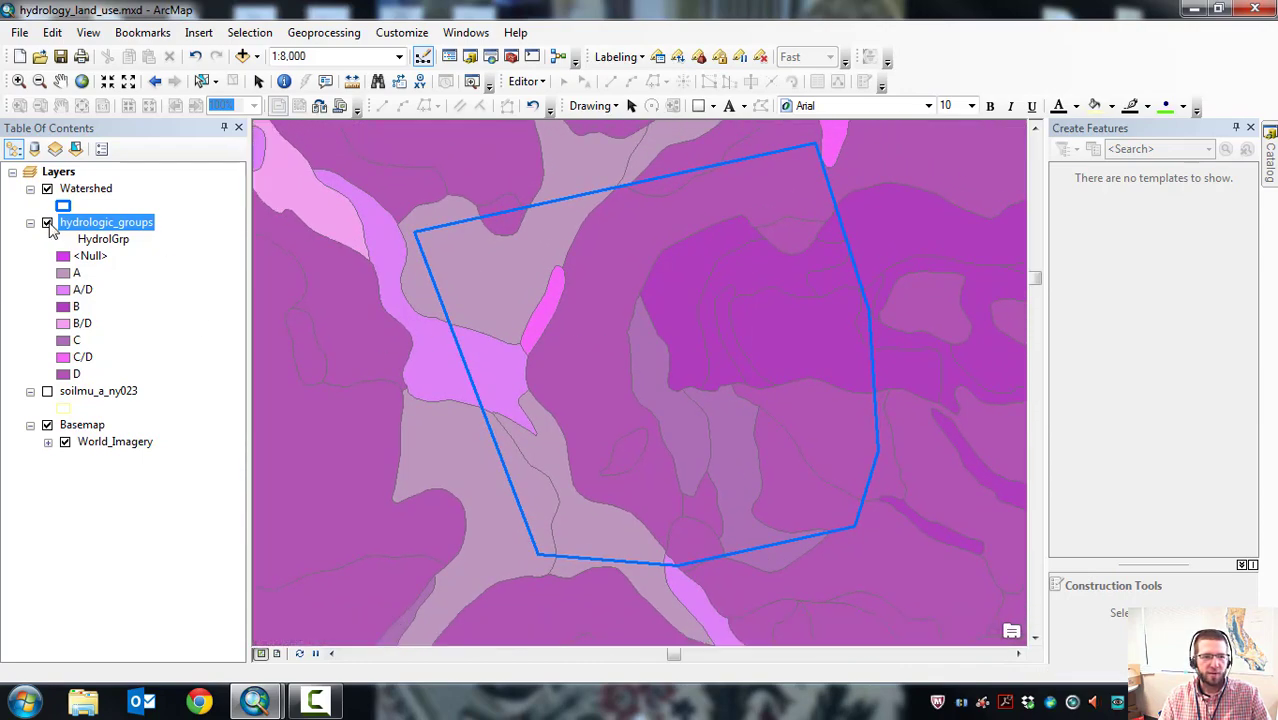
left_click(47, 223)
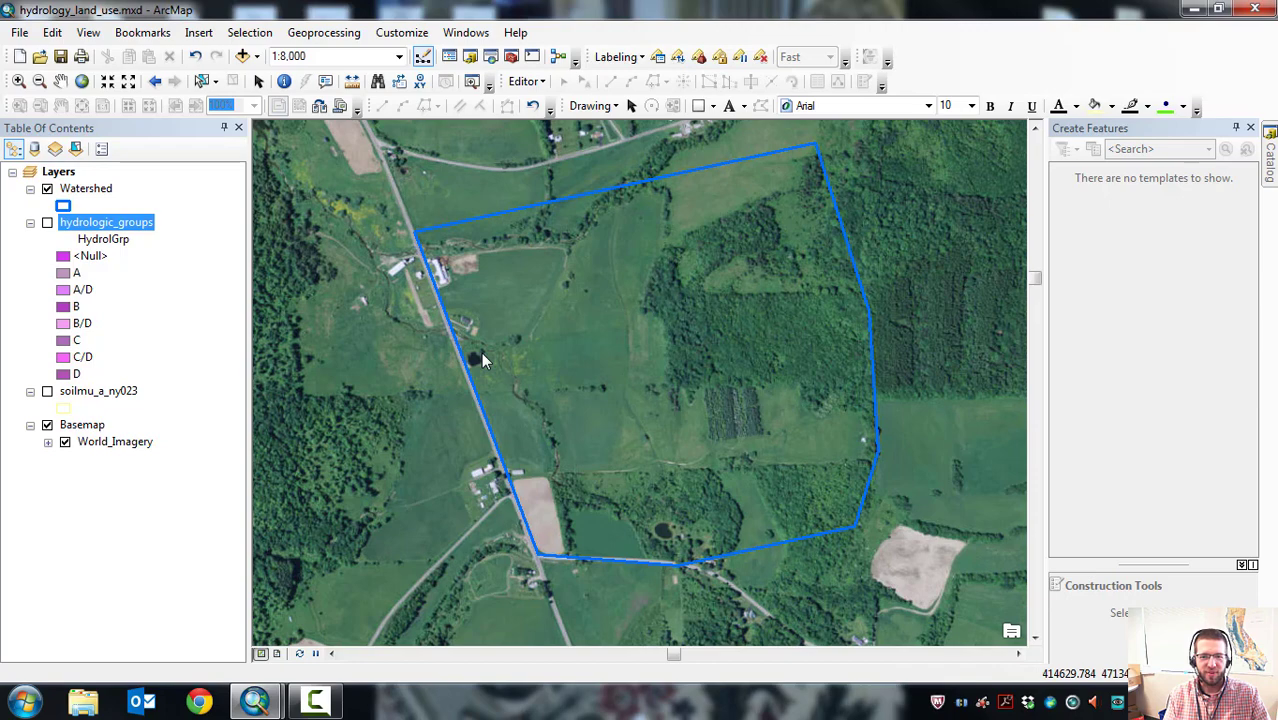
left_click_drag(684, 294, 645, 322)
left_click_drag(544, 389, 568, 379)
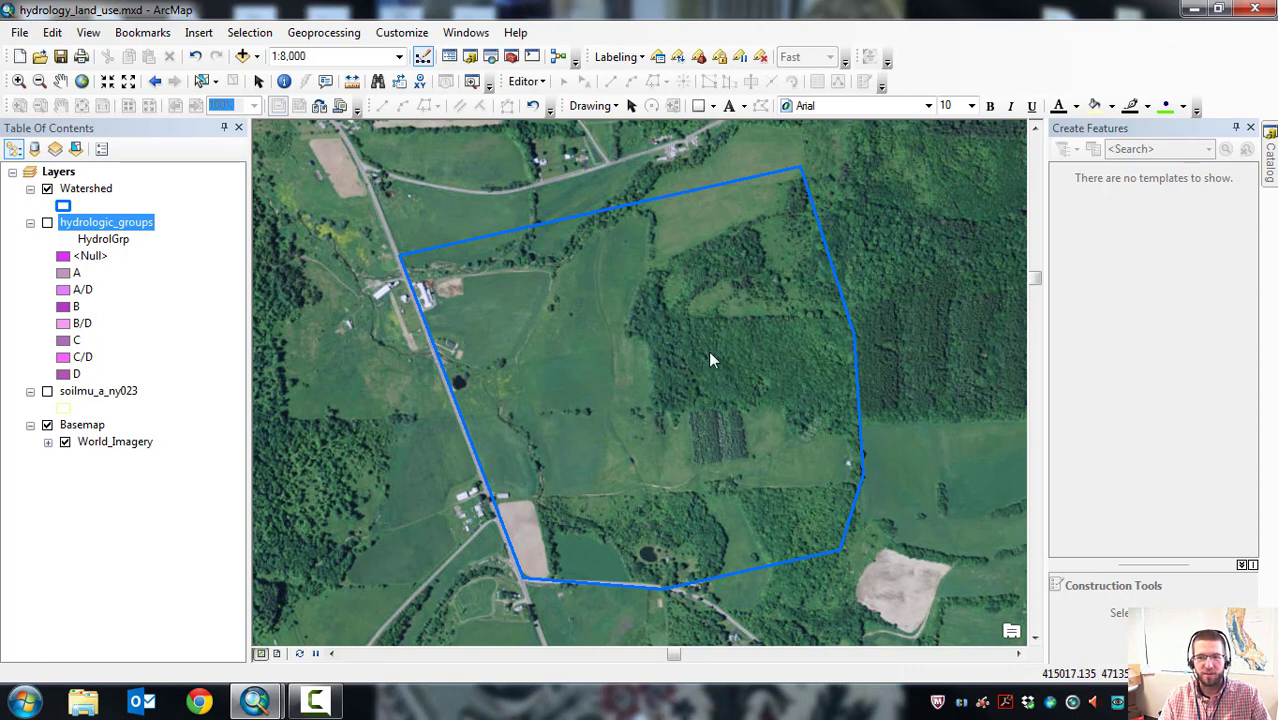
left_click_drag(688, 323, 662, 328)
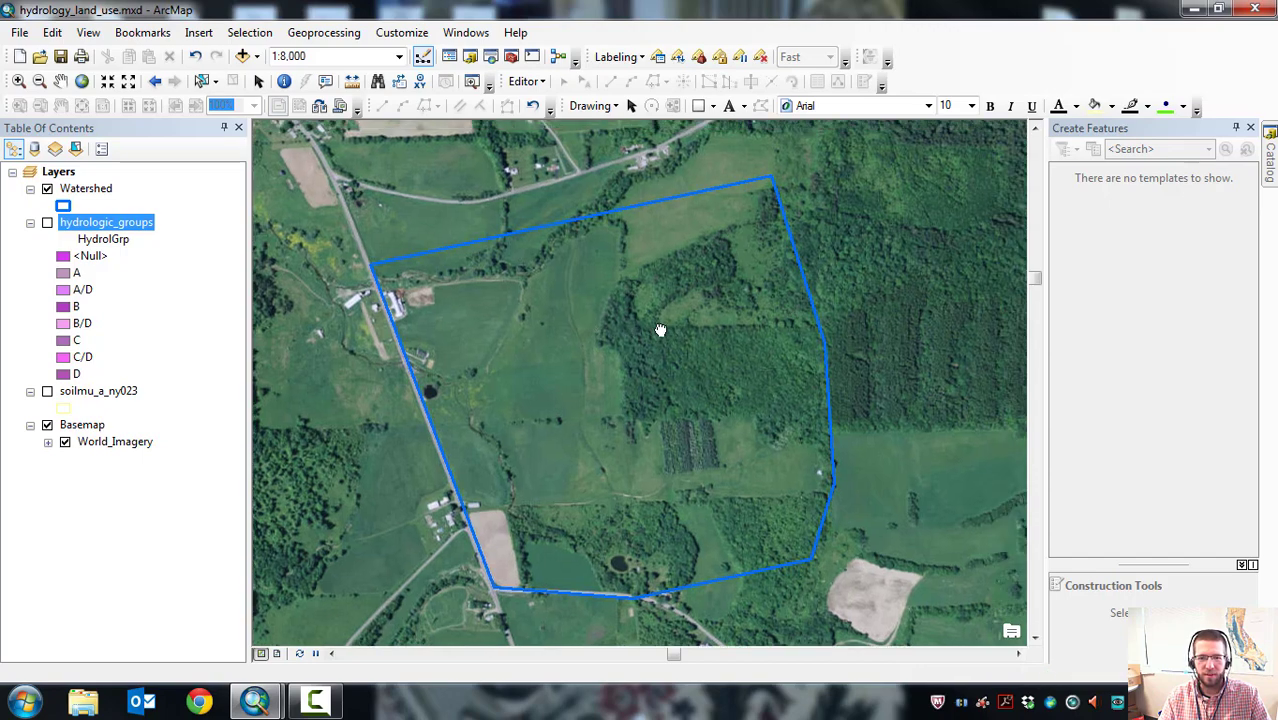
Start a new shapefile named LandUSE in the C:\cortland folder with the Polygon feature type.
mouse_move(1271, 168)
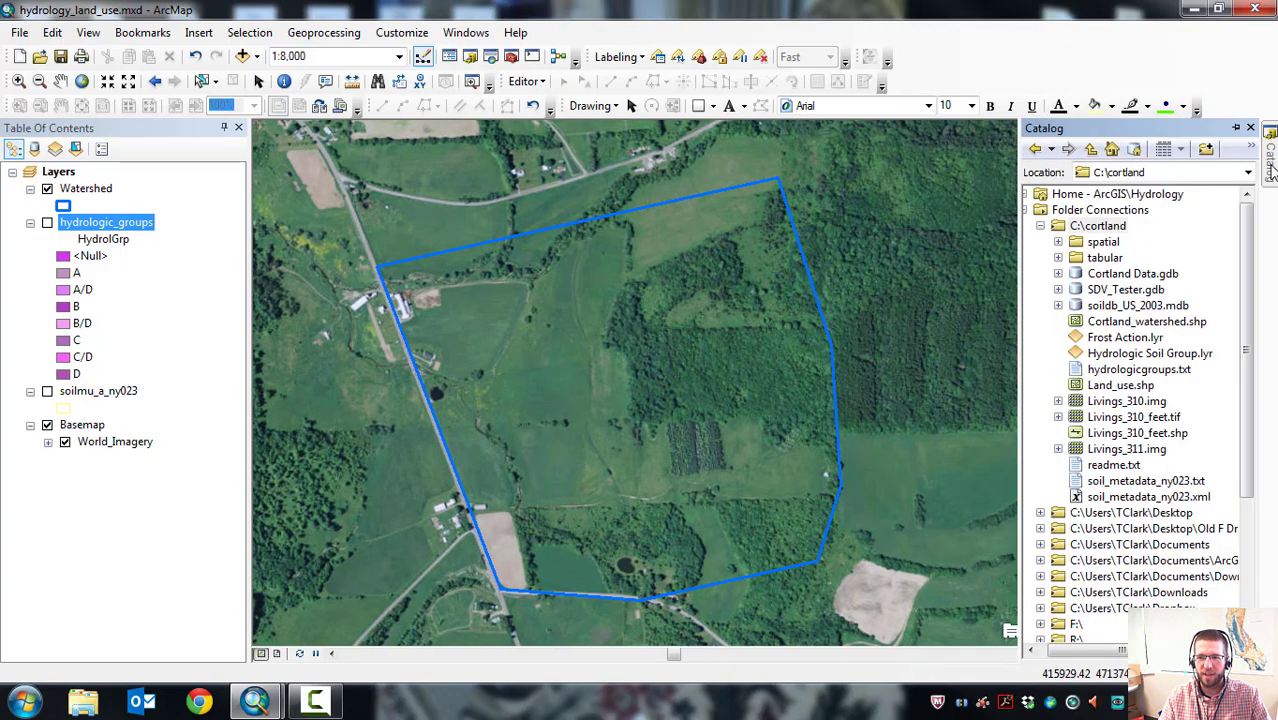
right_click(1095, 229)
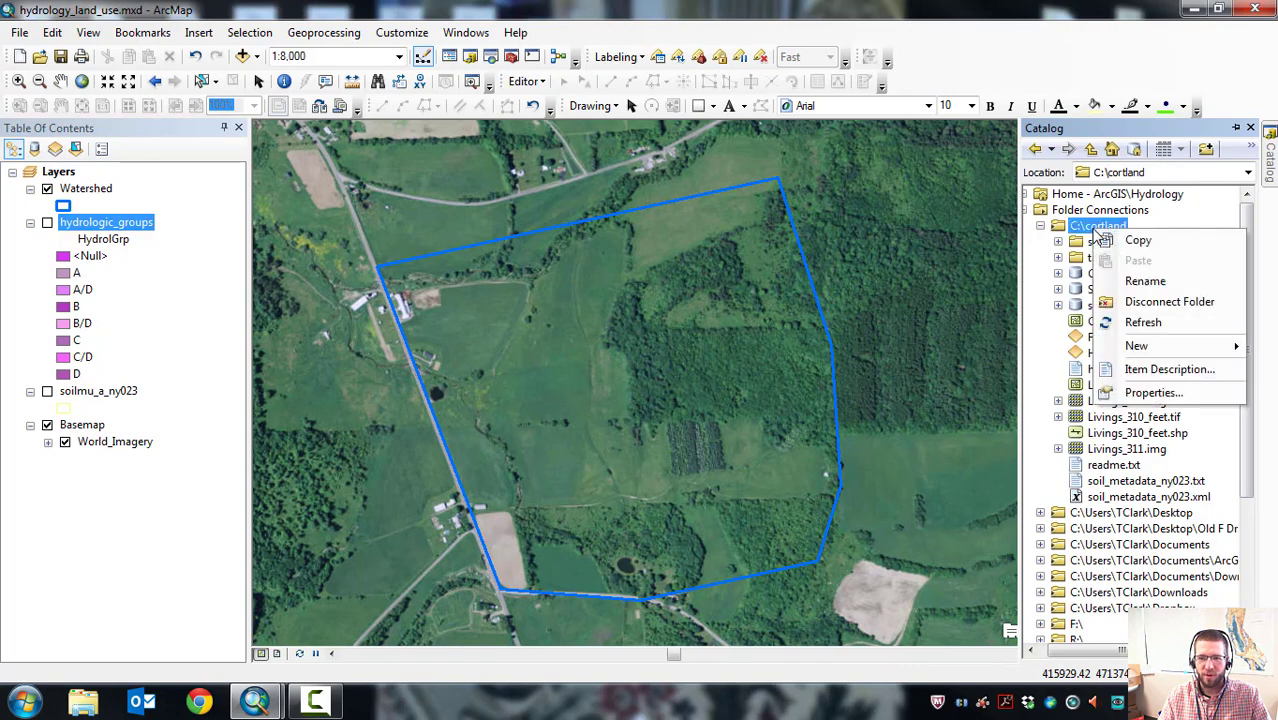
mouse_move(1138, 347)
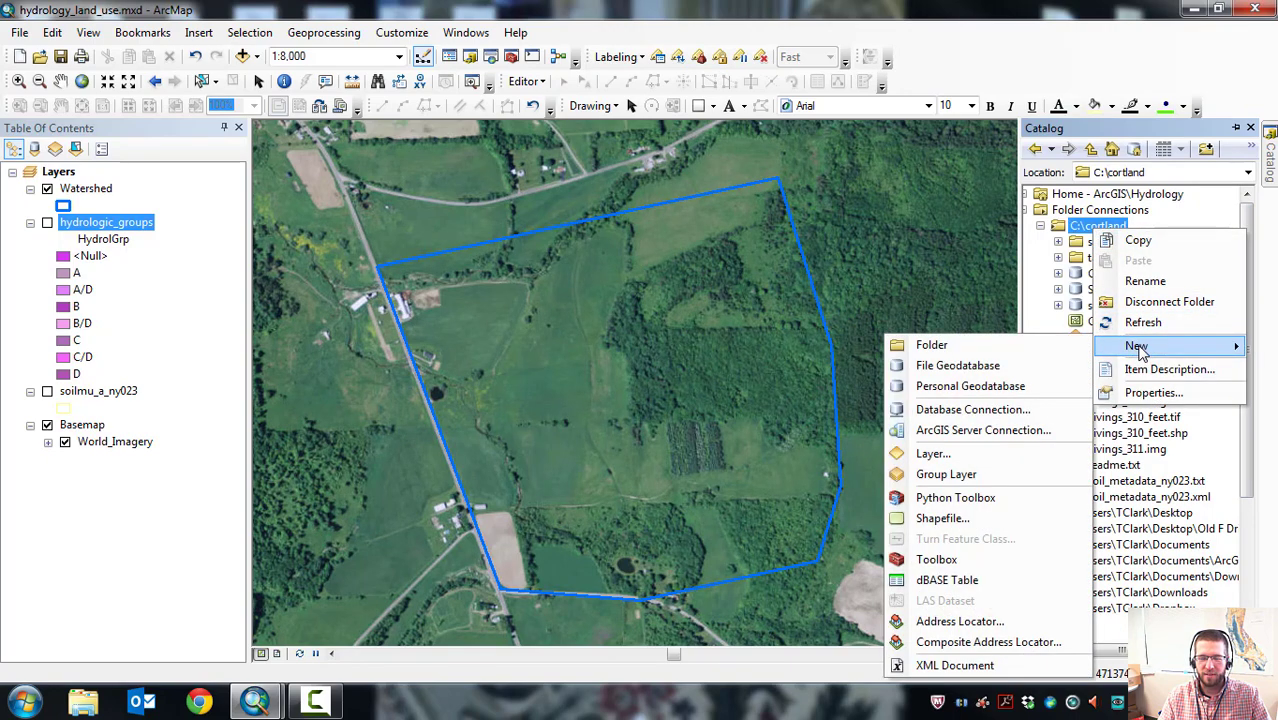
left_click(942, 518)
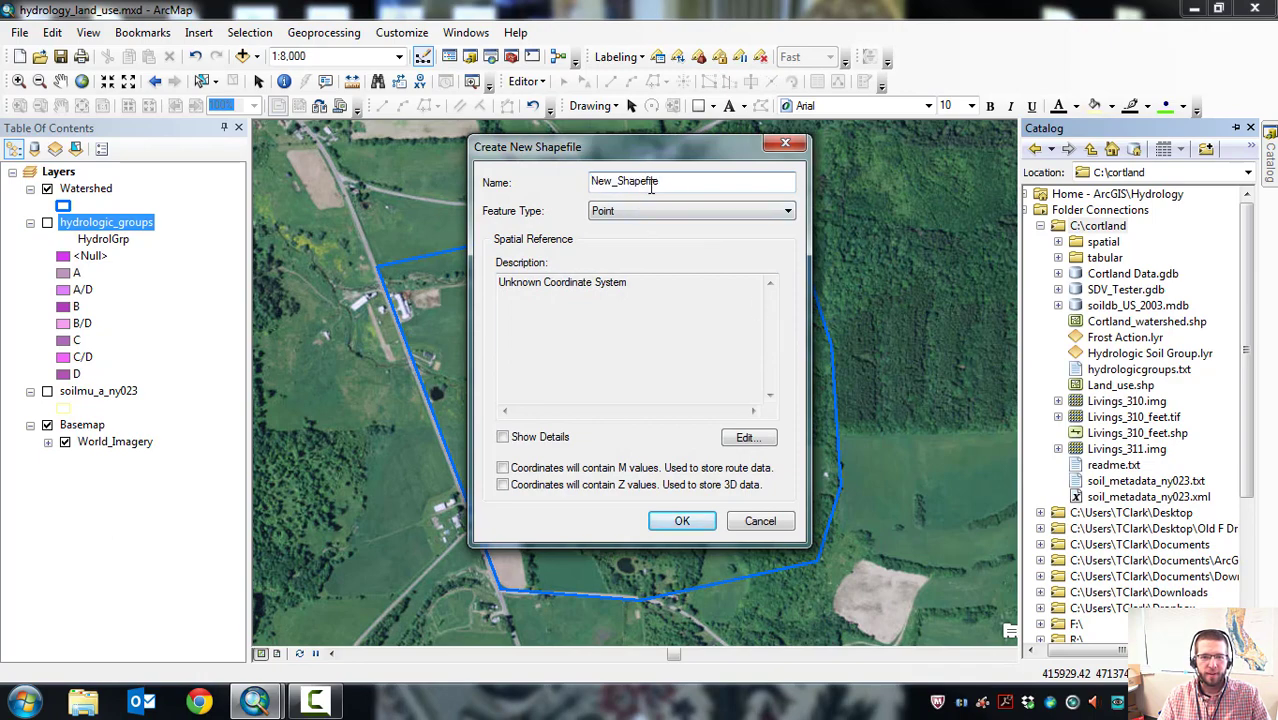
type("LandUSE")
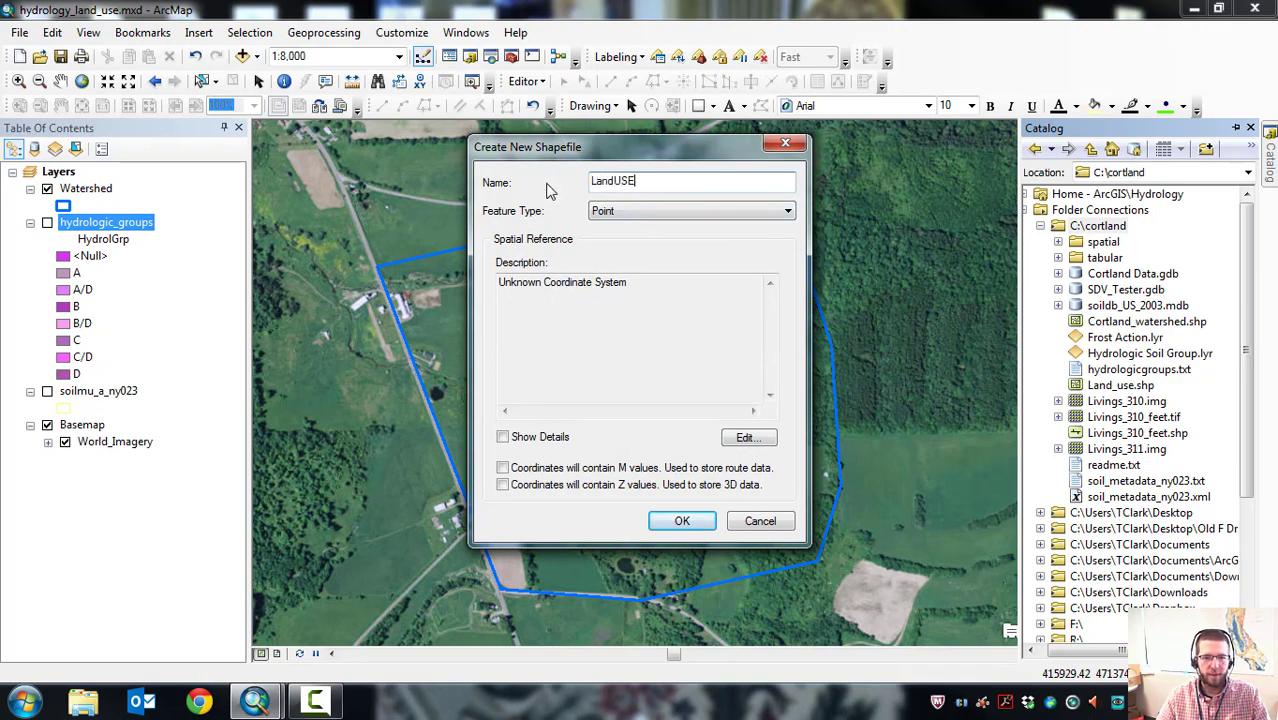
left_click(626, 212)
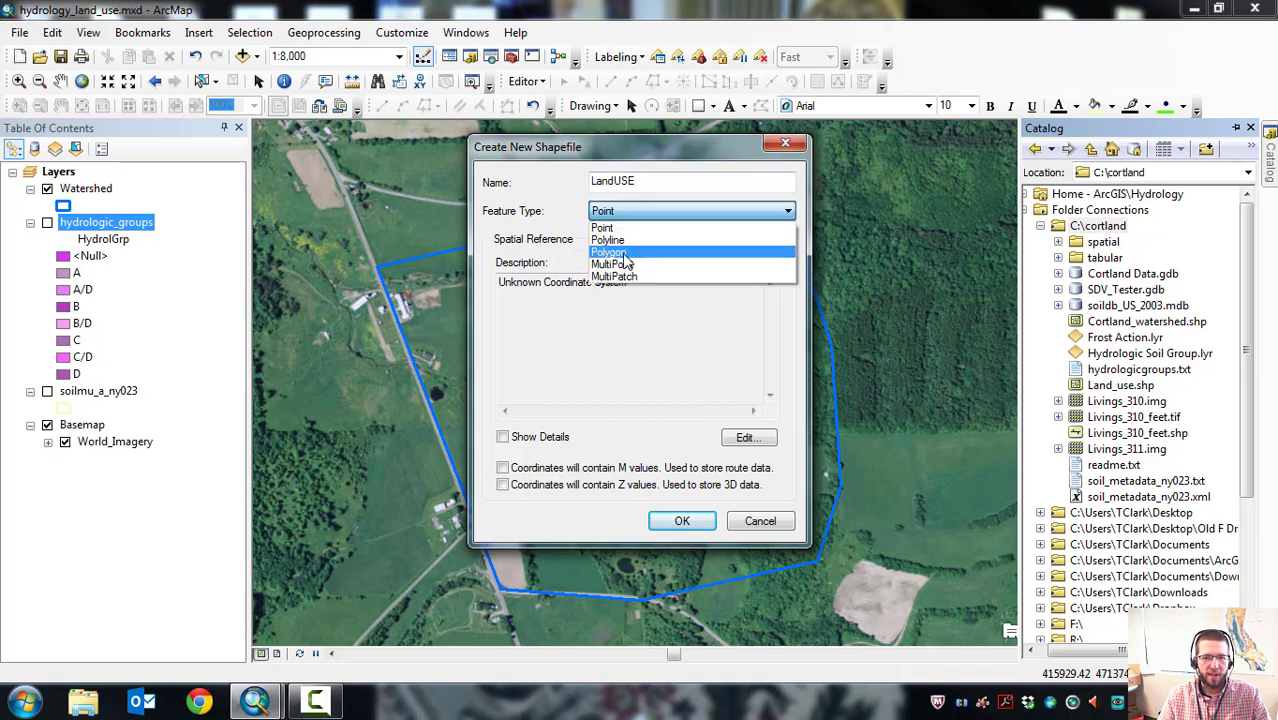
left_click(620, 254)
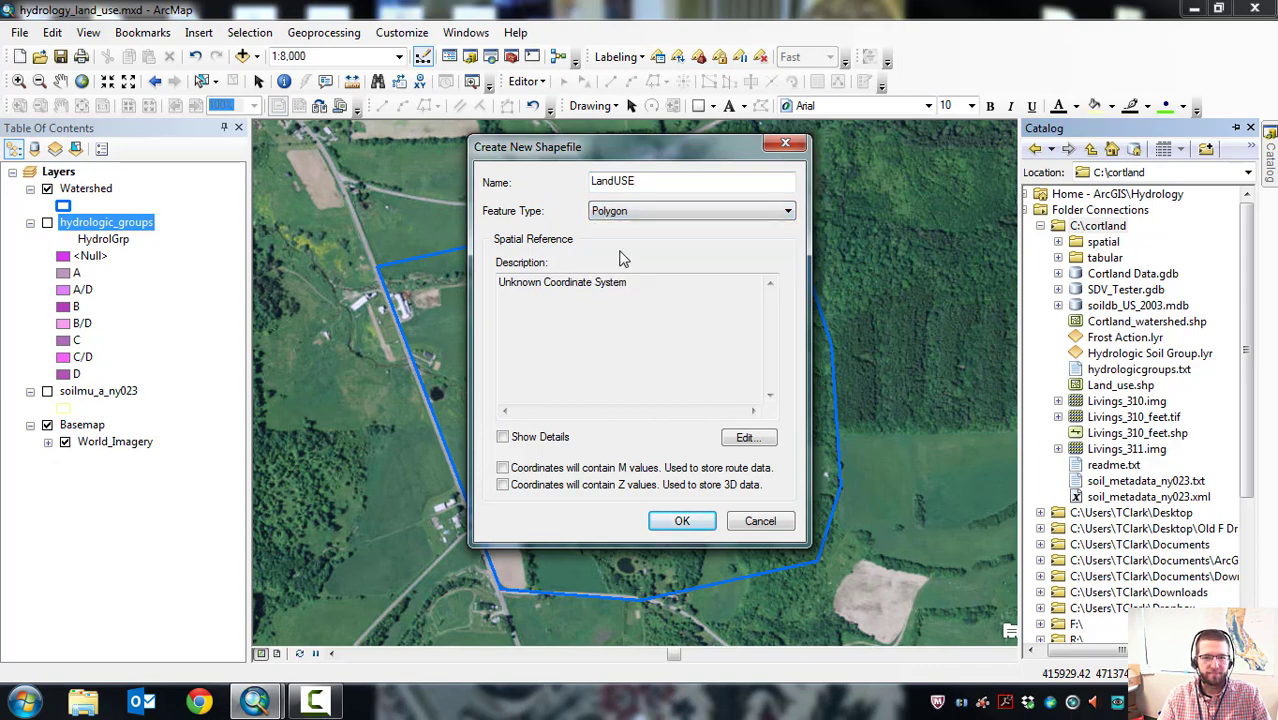
Assign the projected coordinate system NAD 1983 UTM Zone 18N to the new LandUSE shapefile.
left_click(746, 440)
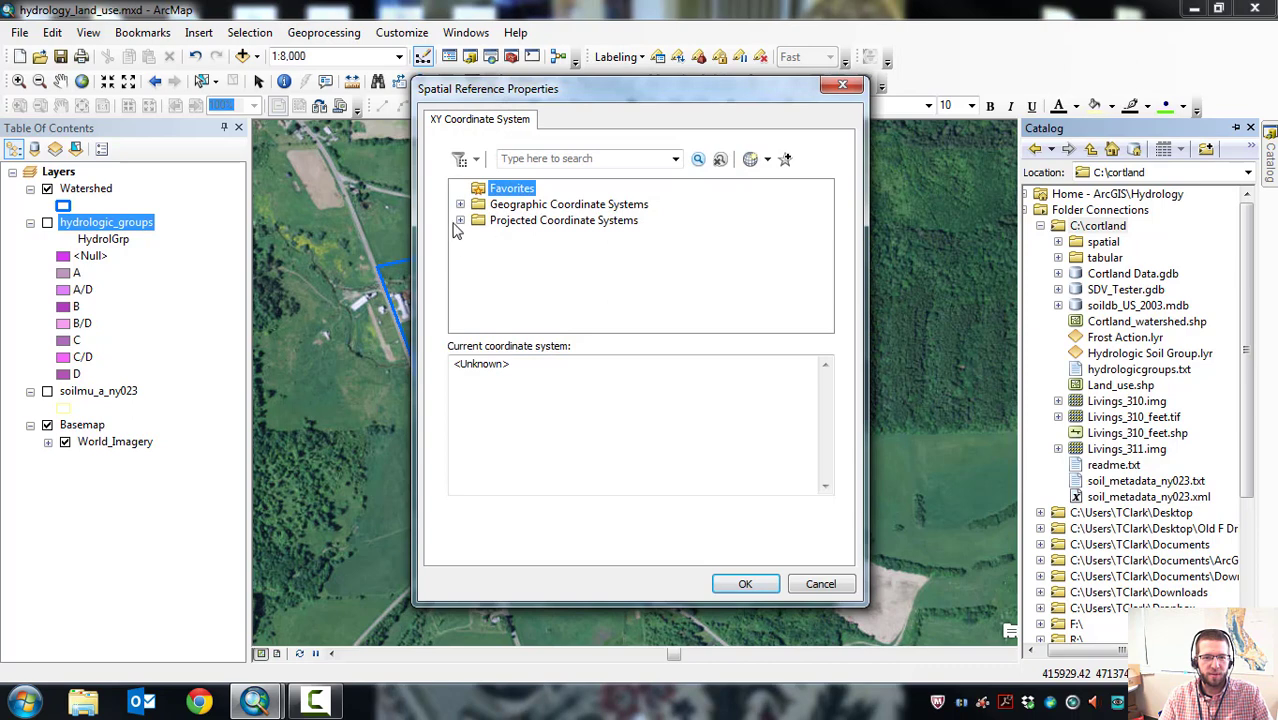
left_click(462, 220)
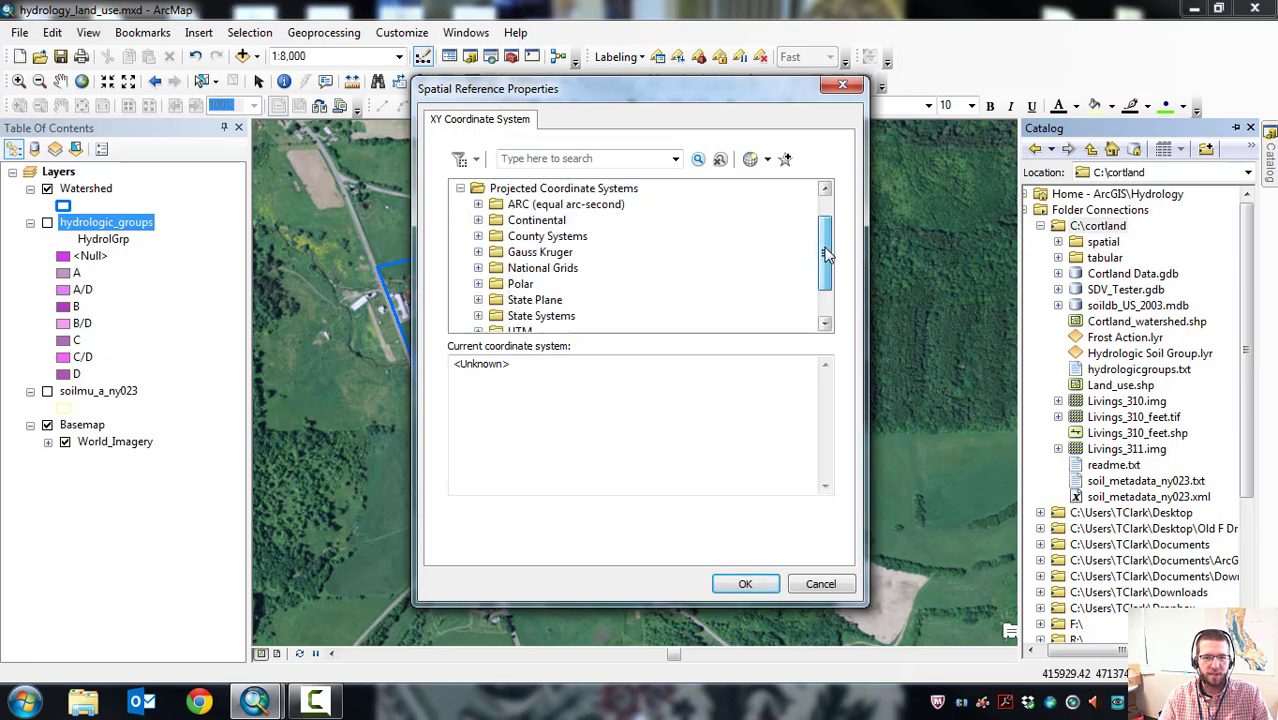
left_click_drag(827, 257, 829, 288)
left_click(478, 284)
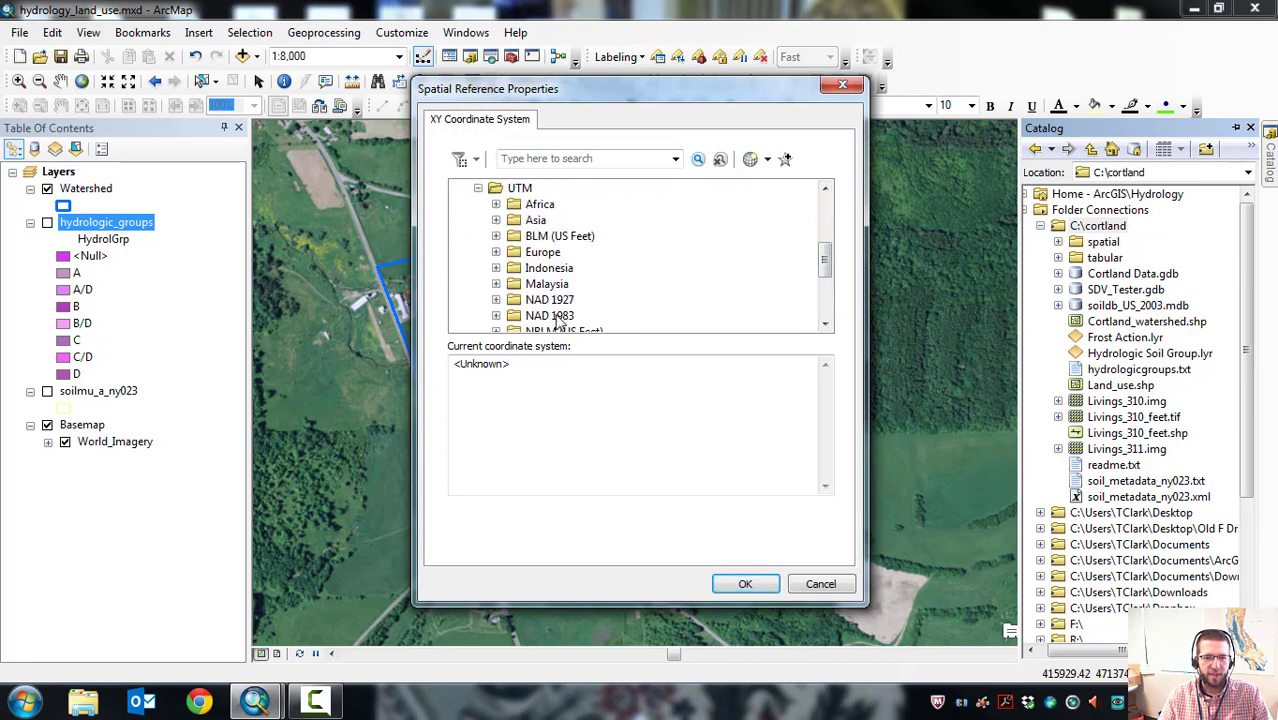
left_click(505, 317)
left_click(497, 316)
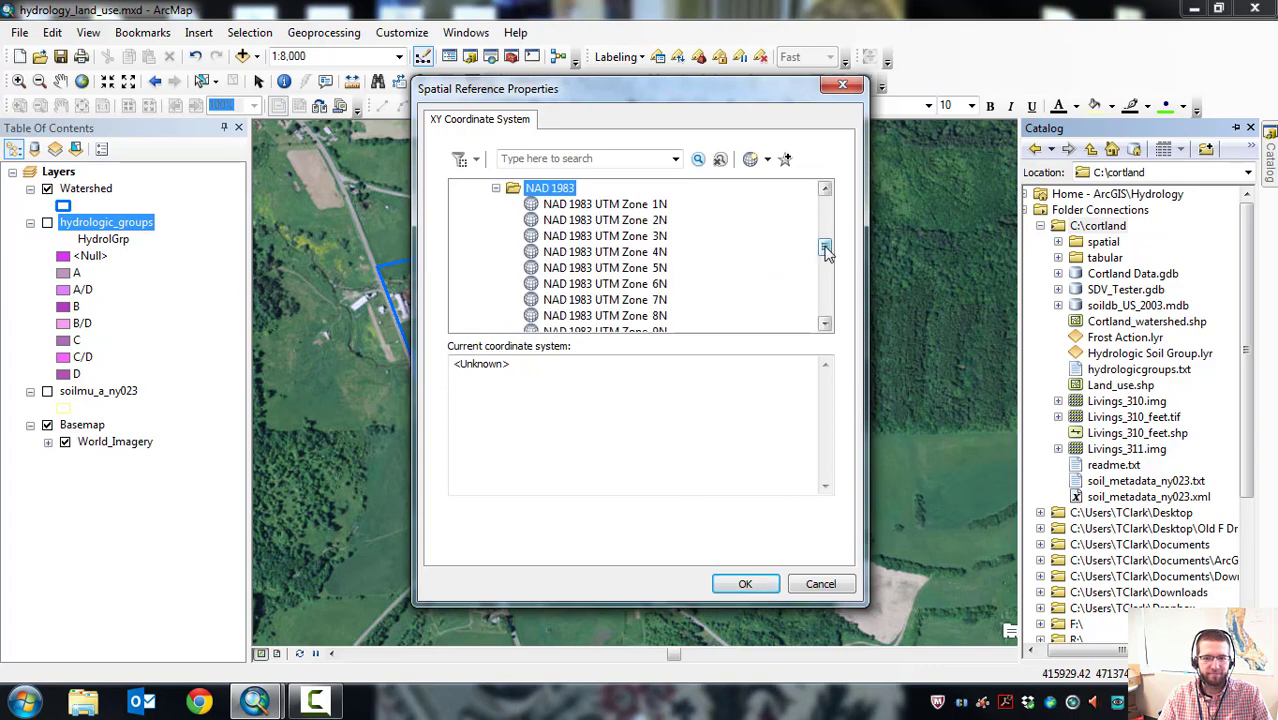
left_click_drag(827, 246, 827, 273)
left_click(652, 285)
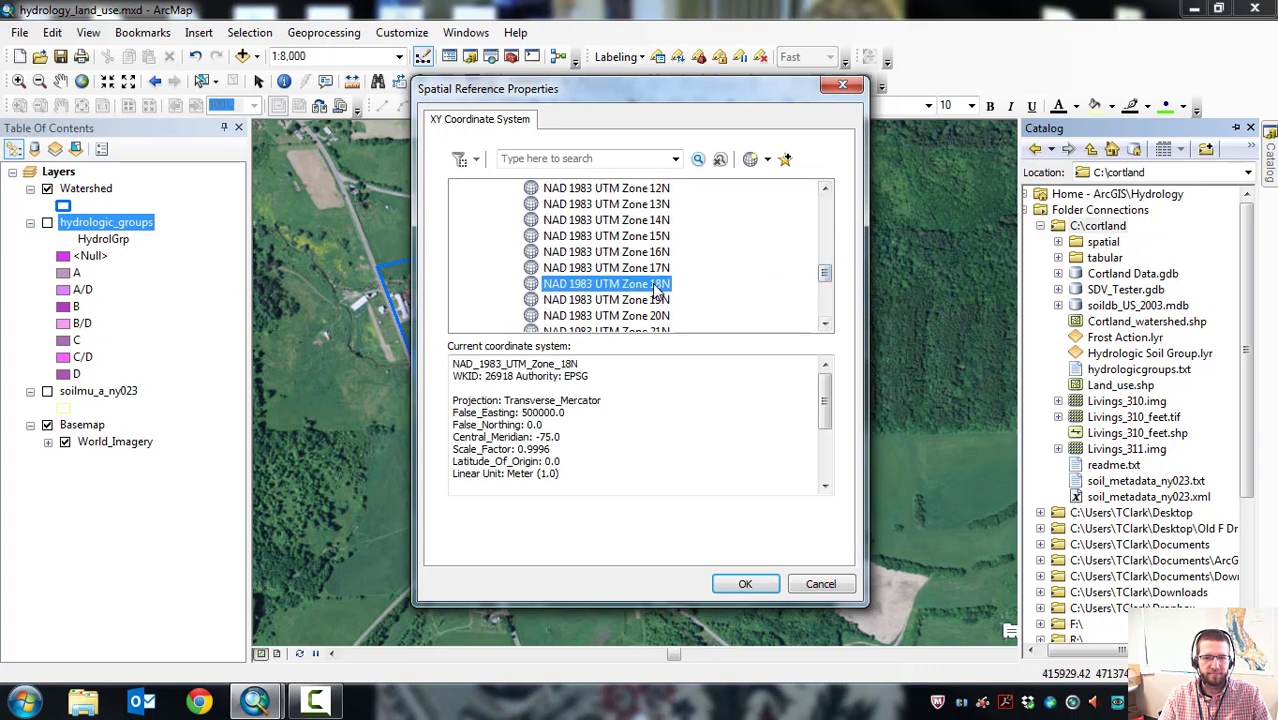
left_click(765, 583)
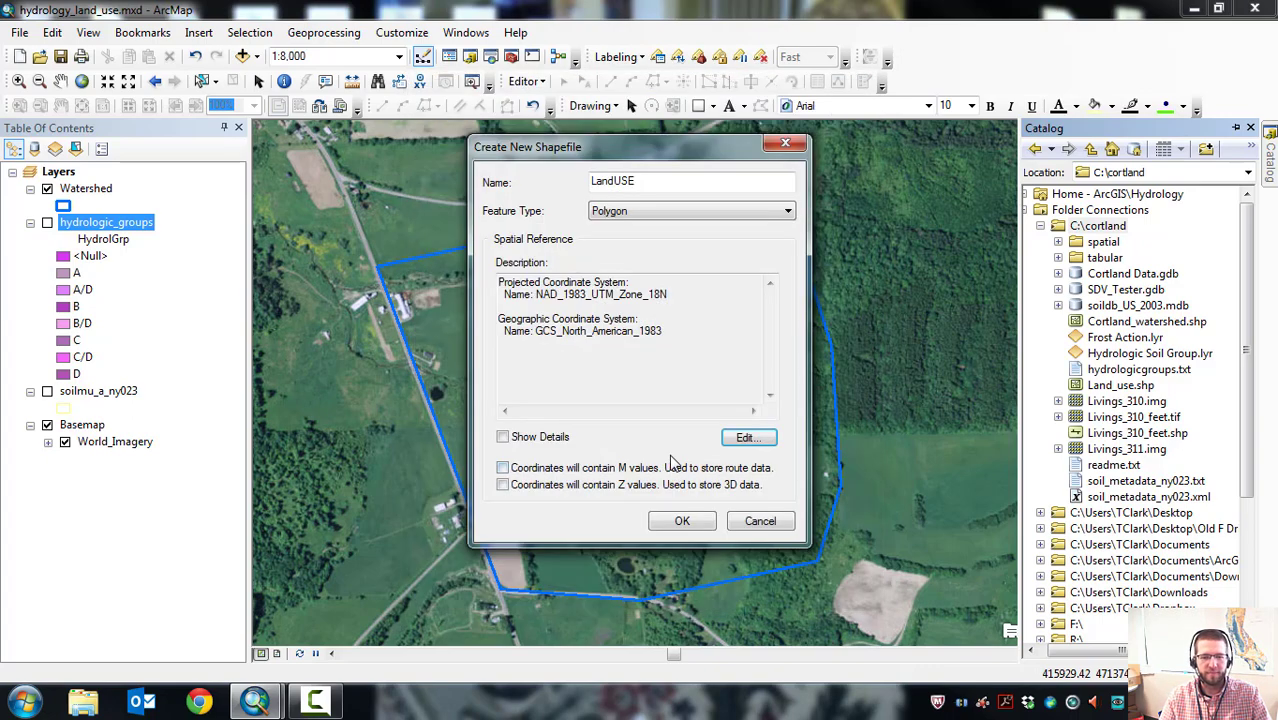
Create the LandUSE shapefile and symbolize its layer with no fill and a purple outline of width 1.
left_click(682, 520)
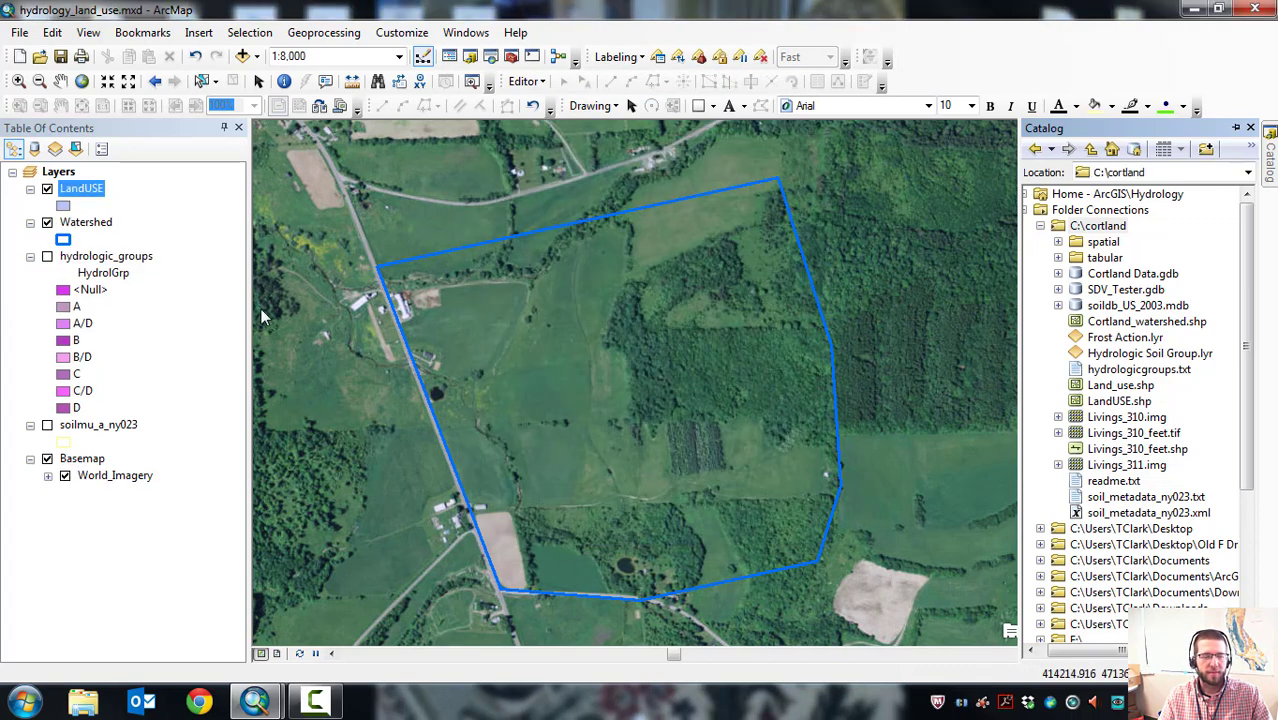
left_click(62, 207)
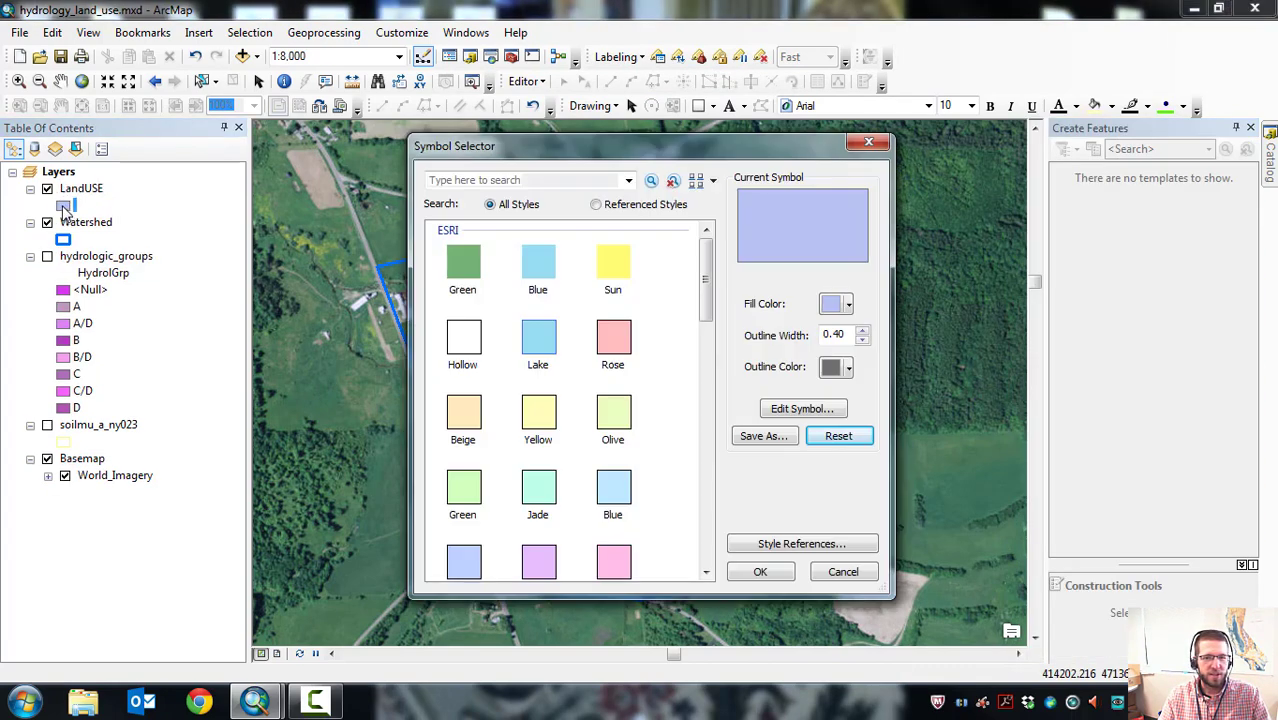
left_click(847, 306)
left_click(856, 331)
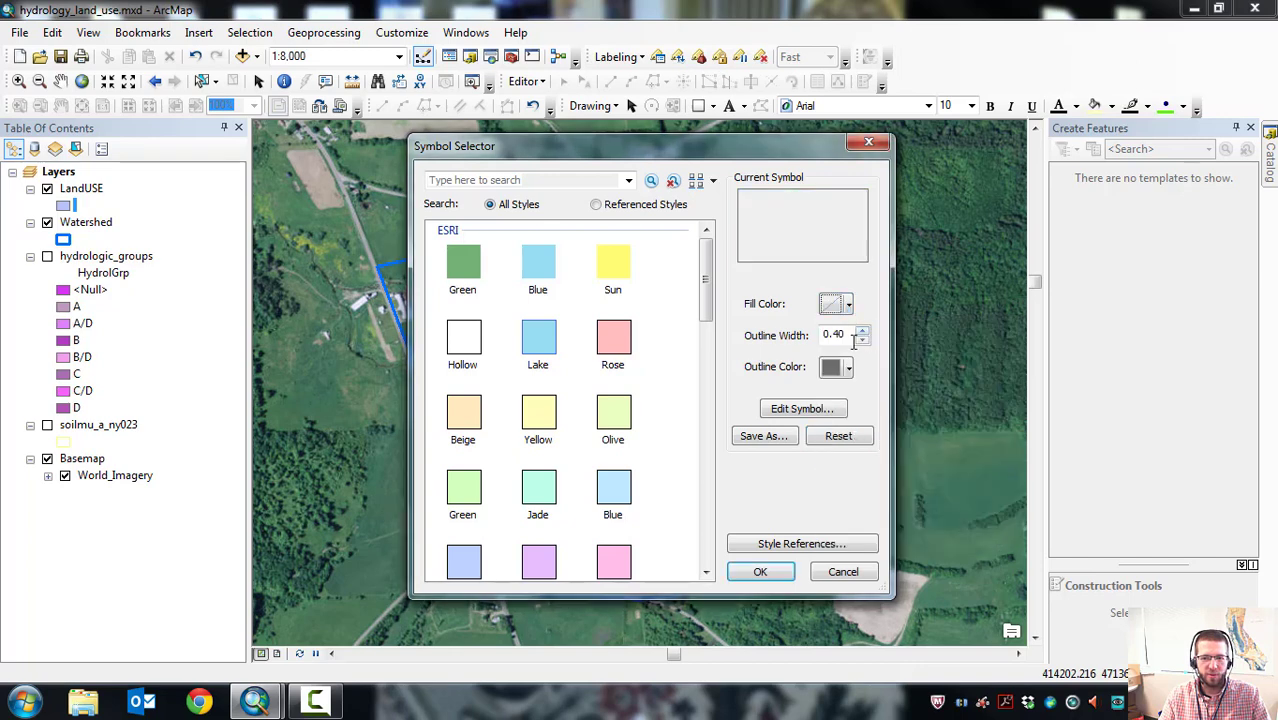
left_click(861, 334)
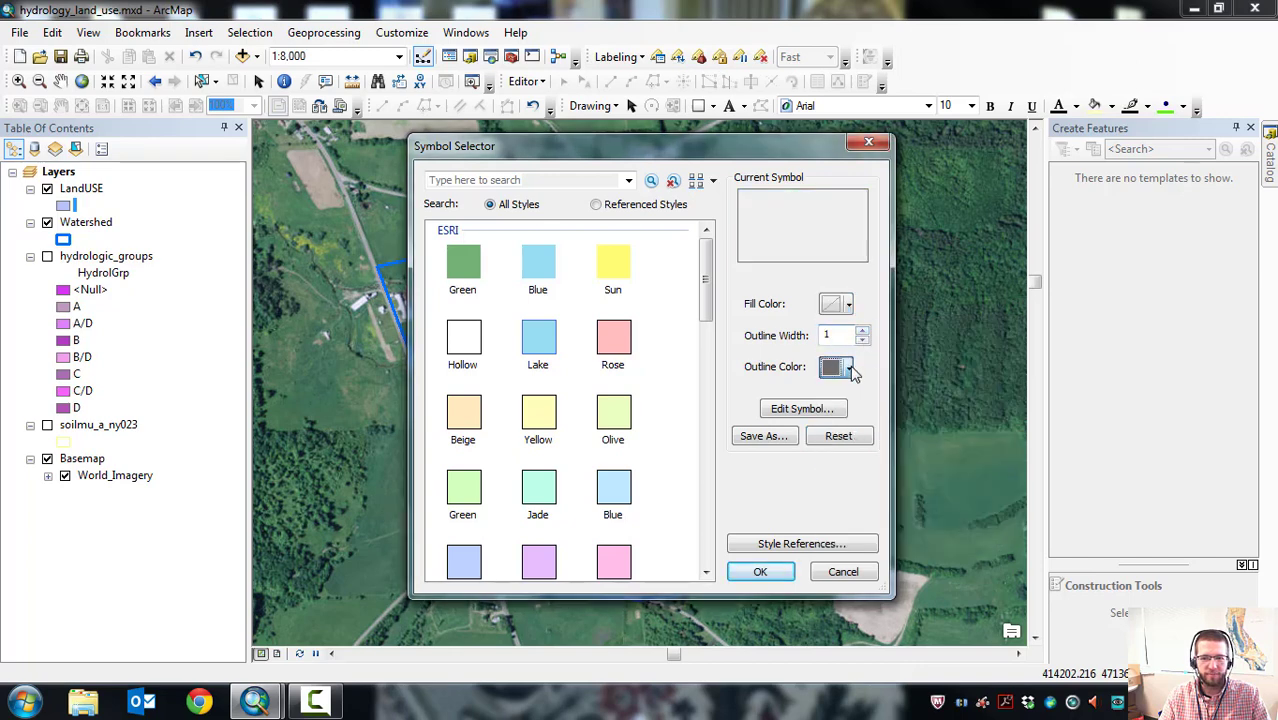
left_click(847, 368)
left_click(996, 451)
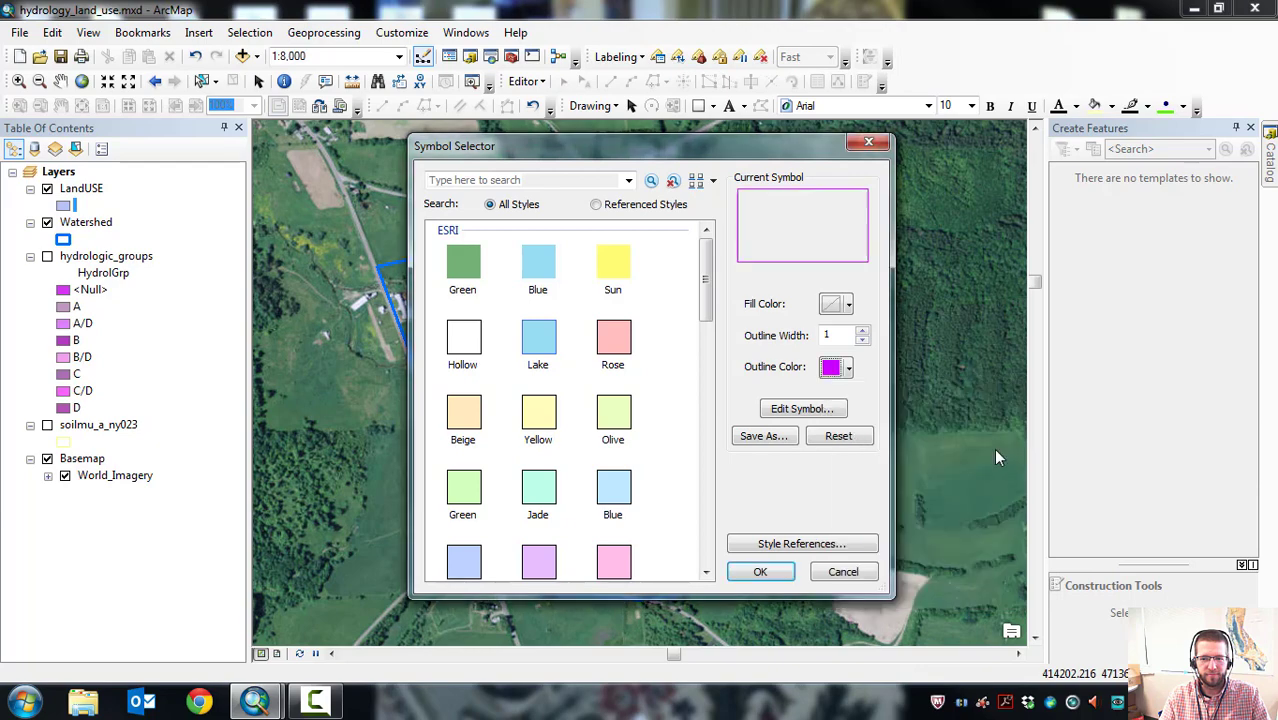
left_click(760, 571)
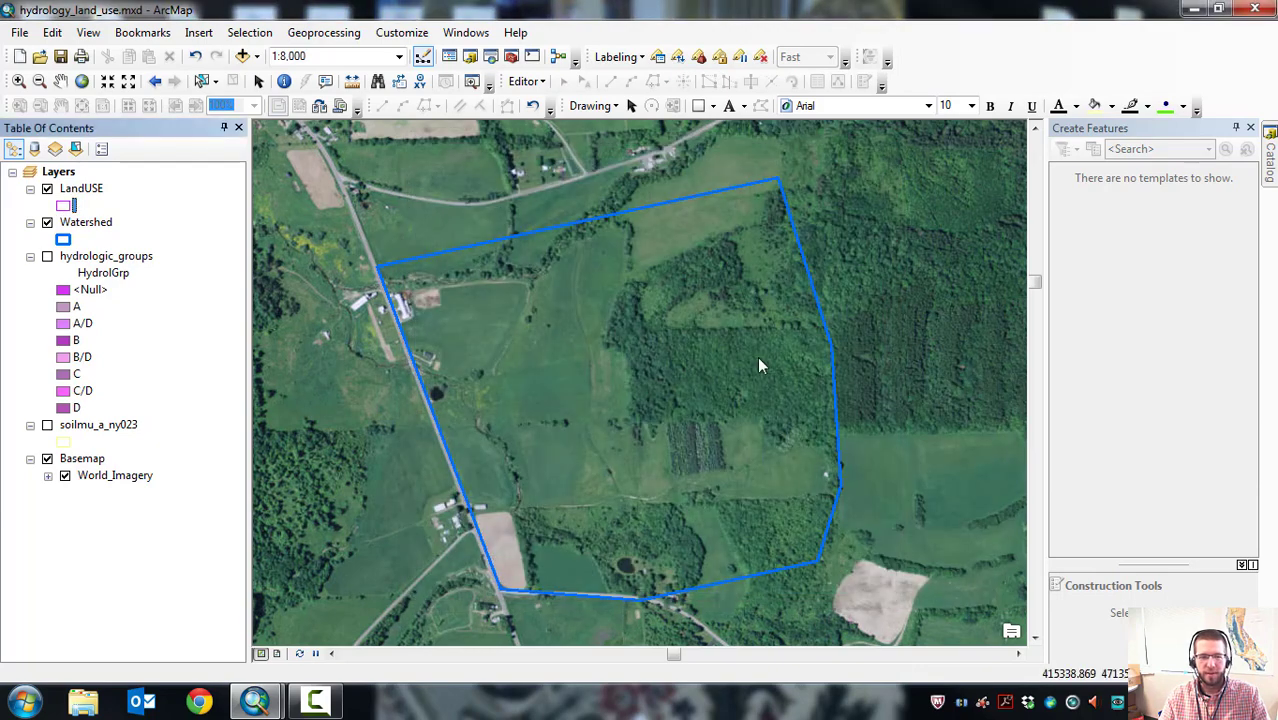
Start an edit session on the LandUSE layer in the C:\cortland workspace.
left_click(82, 190)
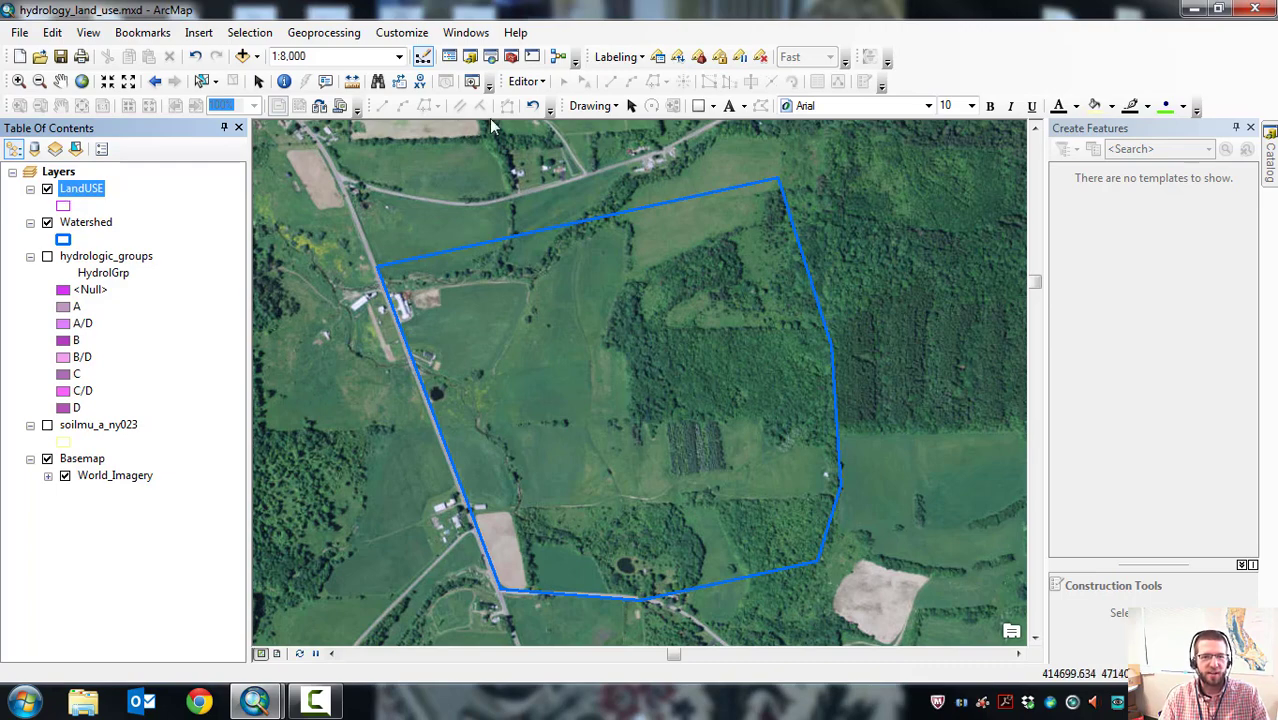
left_click(525, 81)
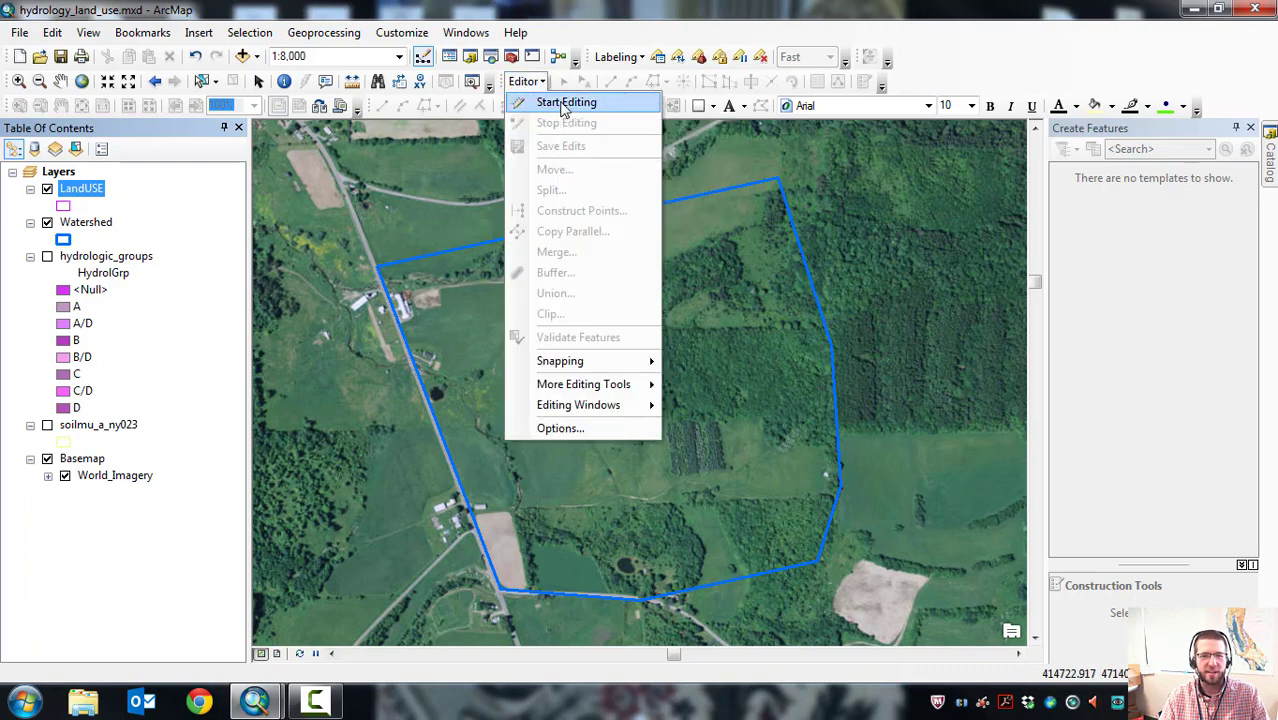
left_click(565, 103)
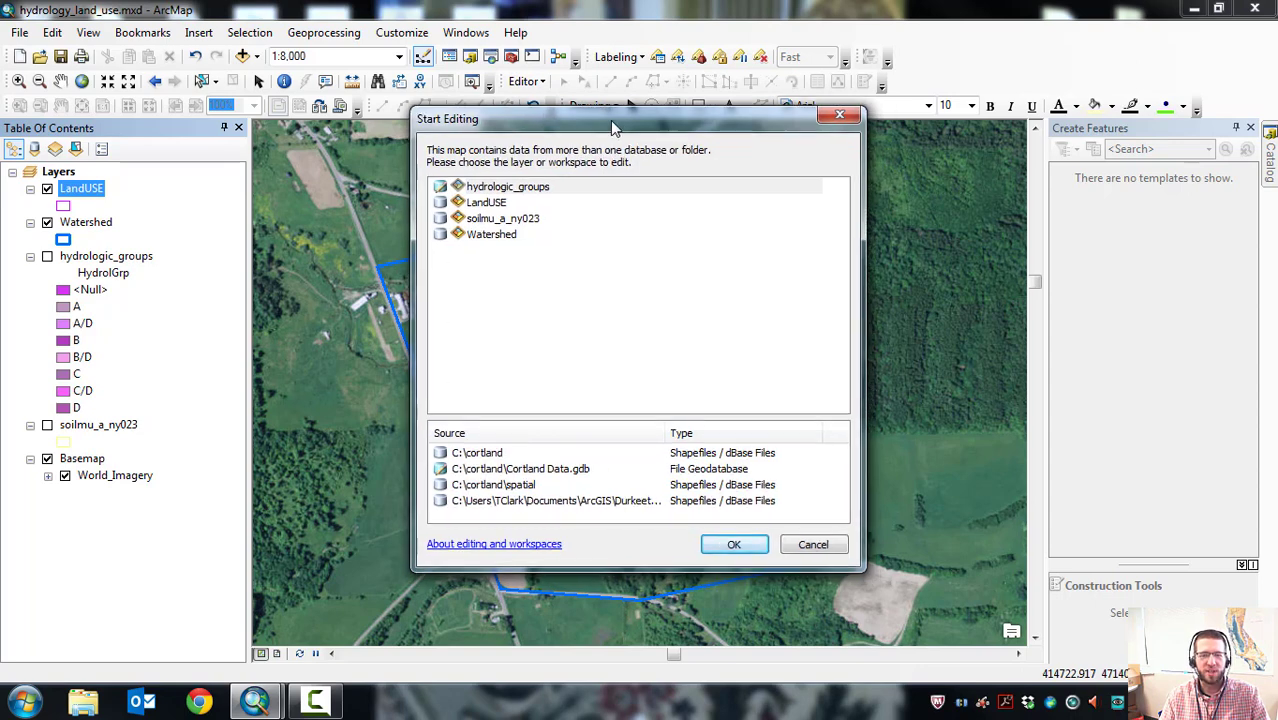
left_click_drag(612, 122, 609, 120)
left_click(492, 205)
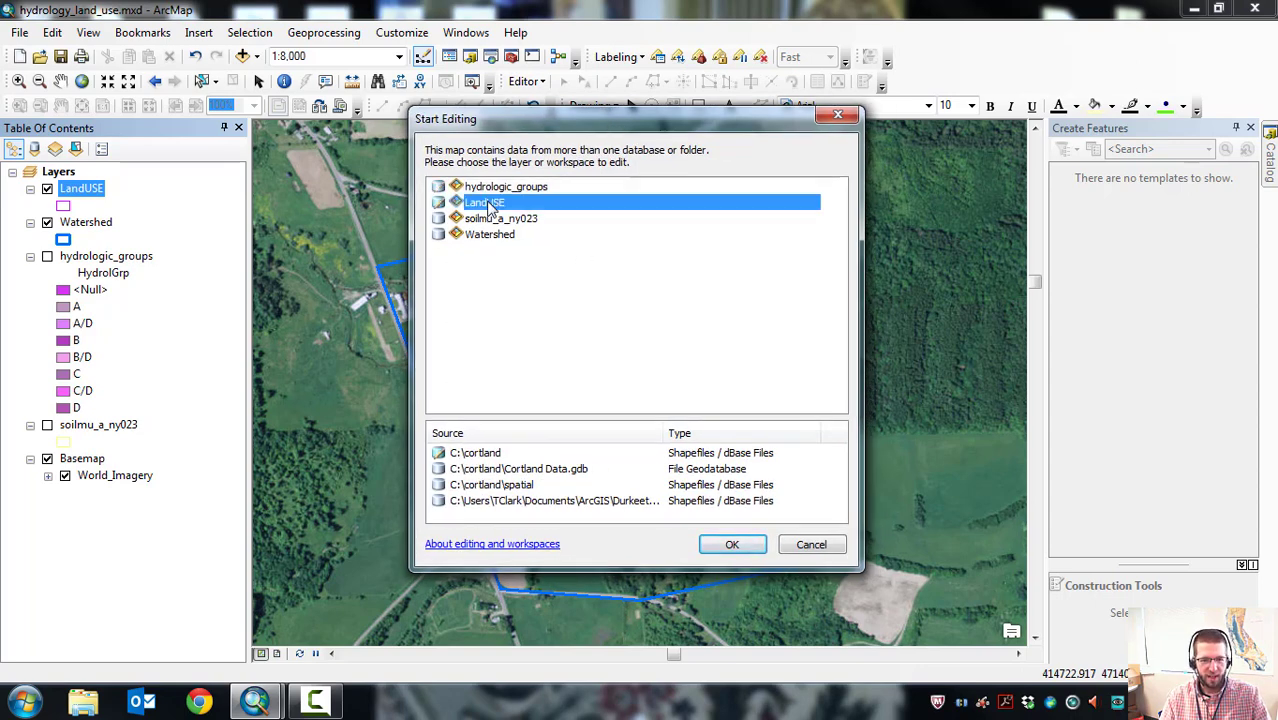
left_click(718, 550)
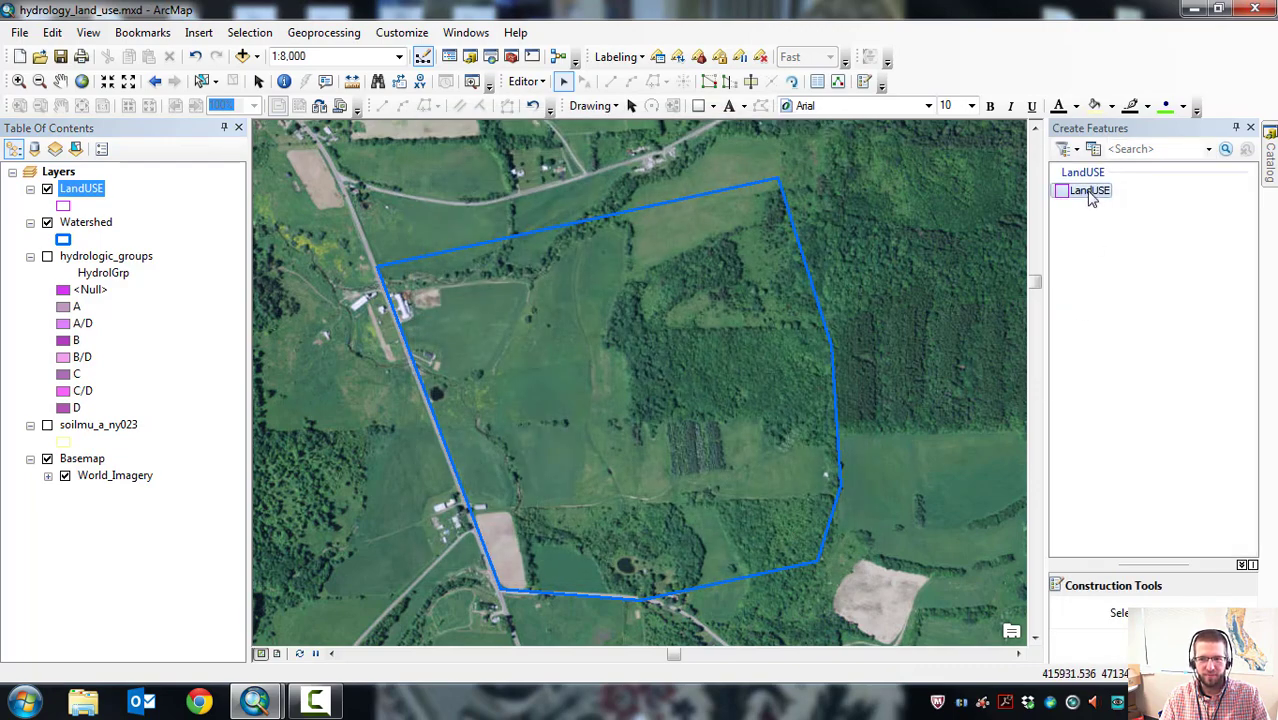
left_click(1108, 134)
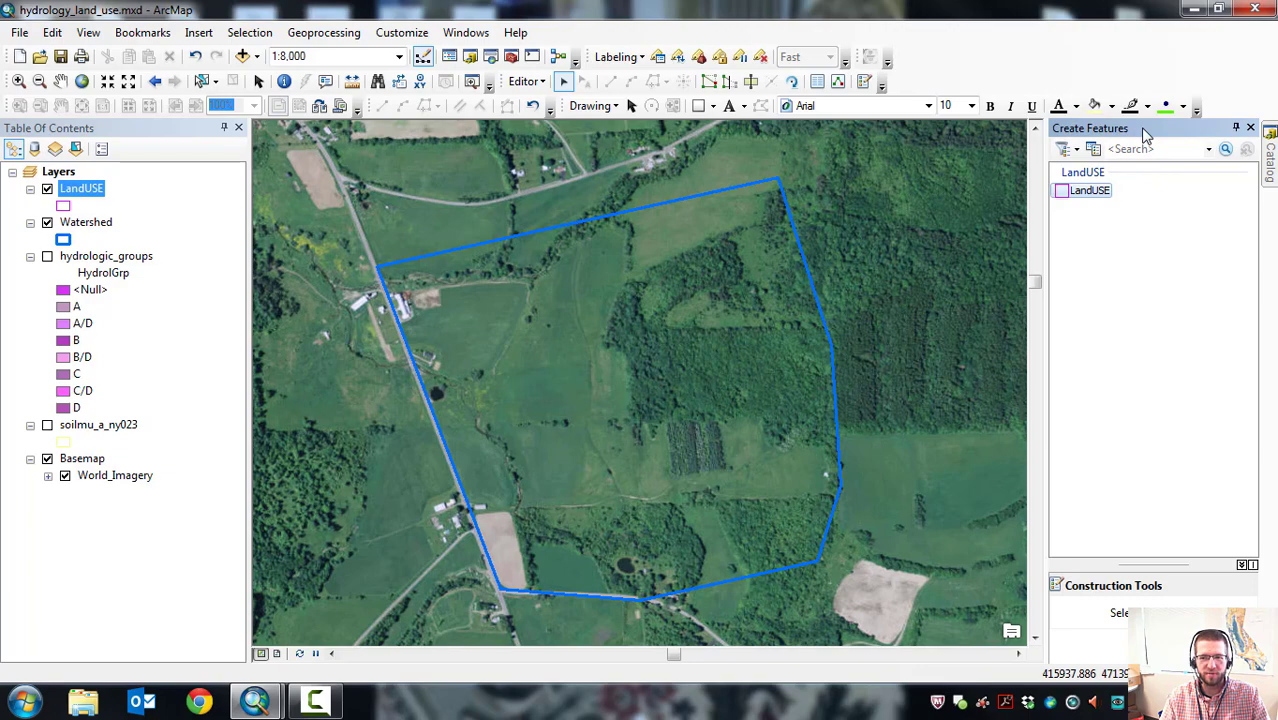
left_click(539, 84)
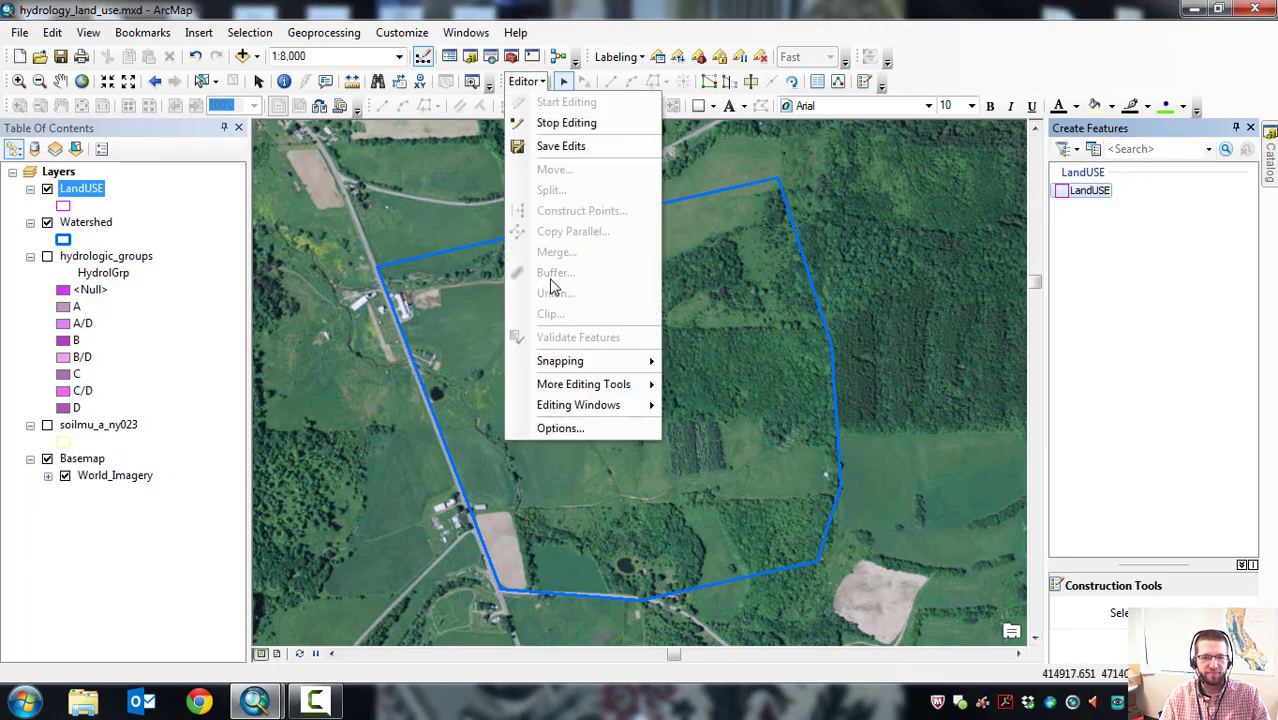
mouse_move(598, 410)
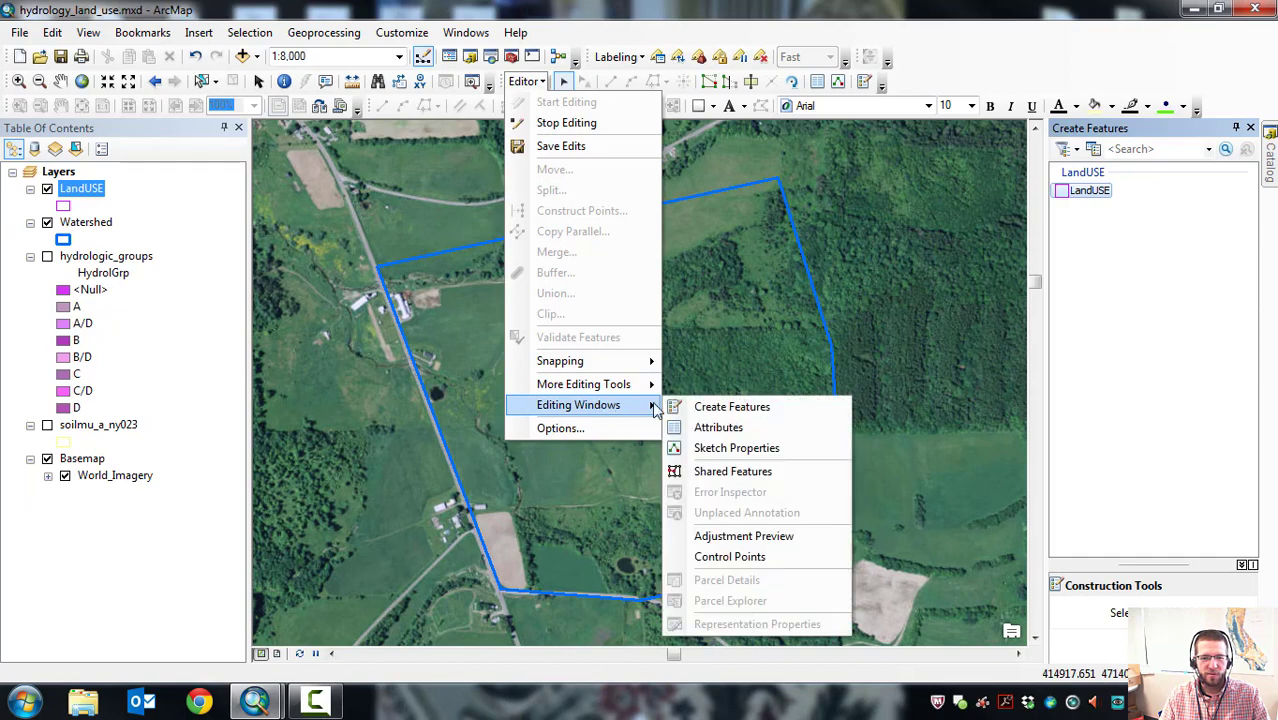
left_click(1150, 135)
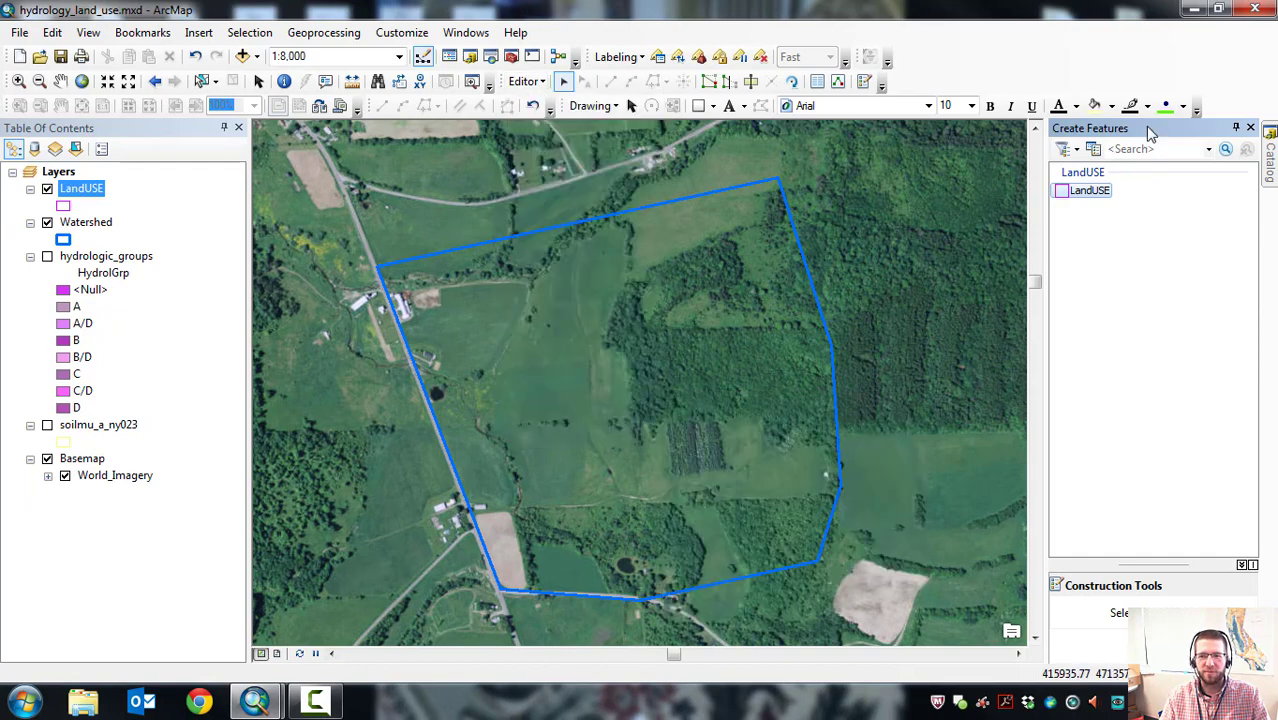
Begin a LandUSE polygon of the open land at the watershed's northwest corner, tracing the west and south boundary and around the small southern field.
left_click(1090, 190)
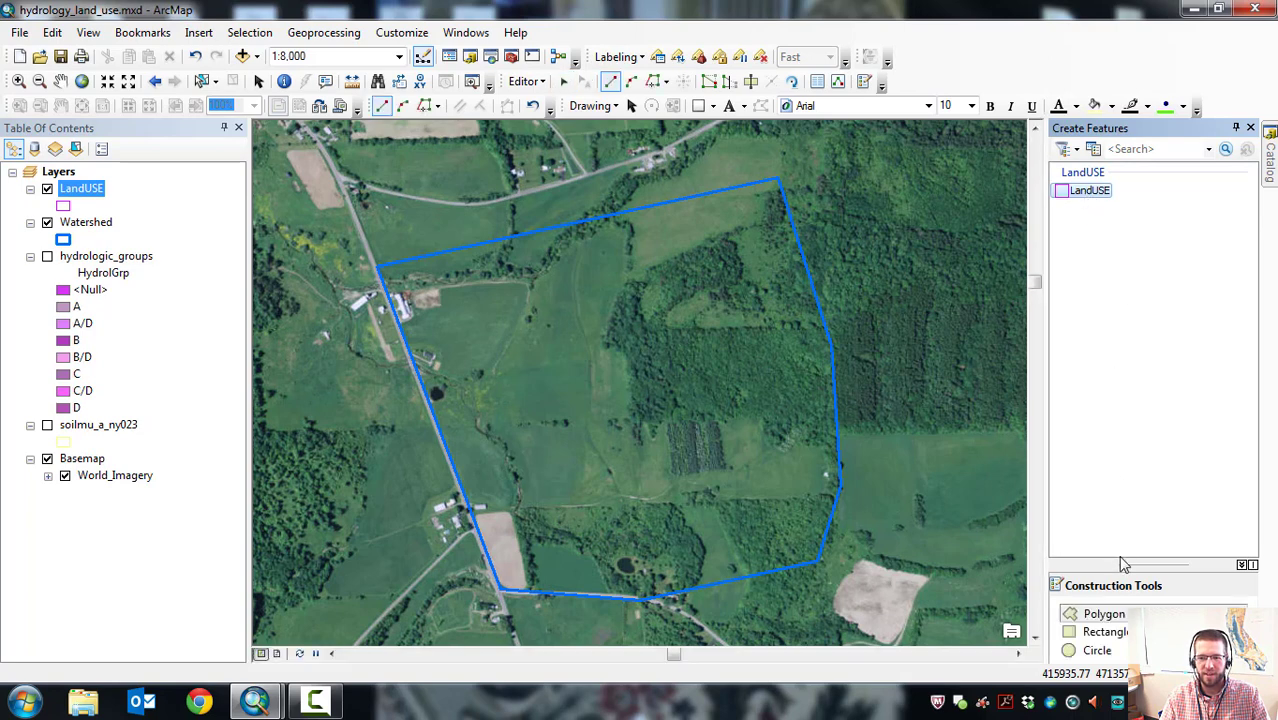
left_click_drag(1124, 565, 1124, 252)
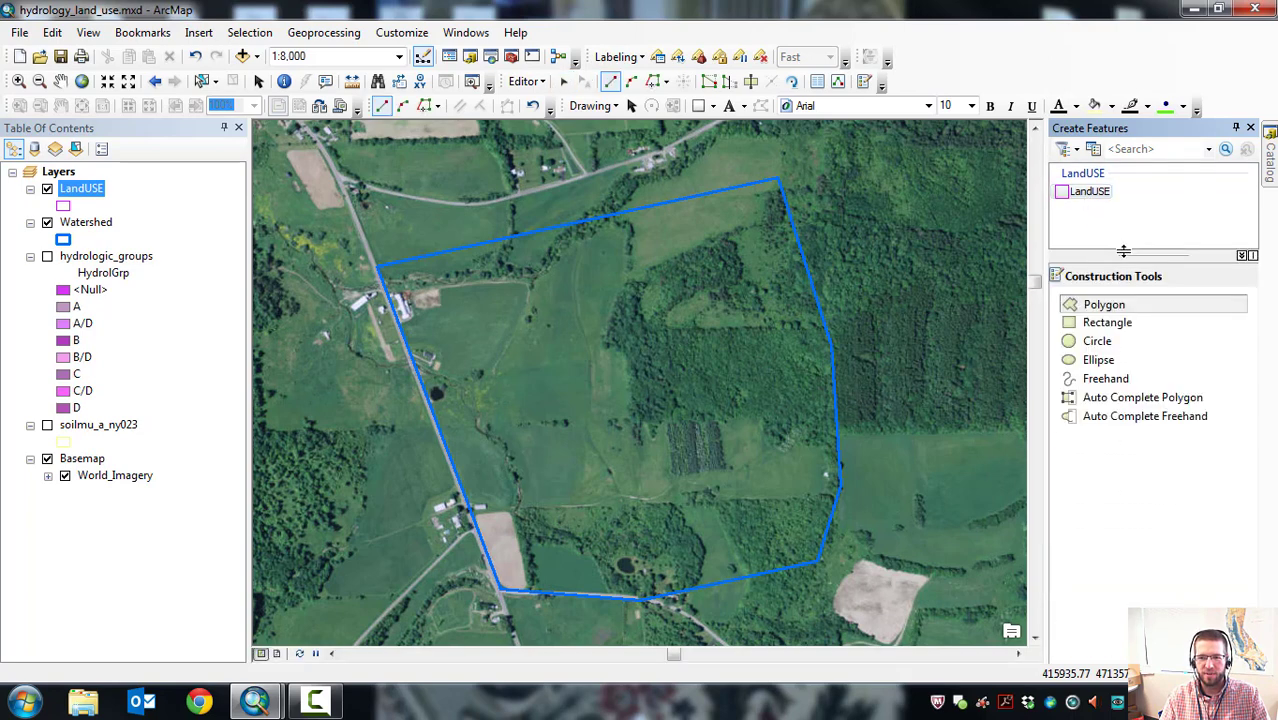
left_click(1104, 308)
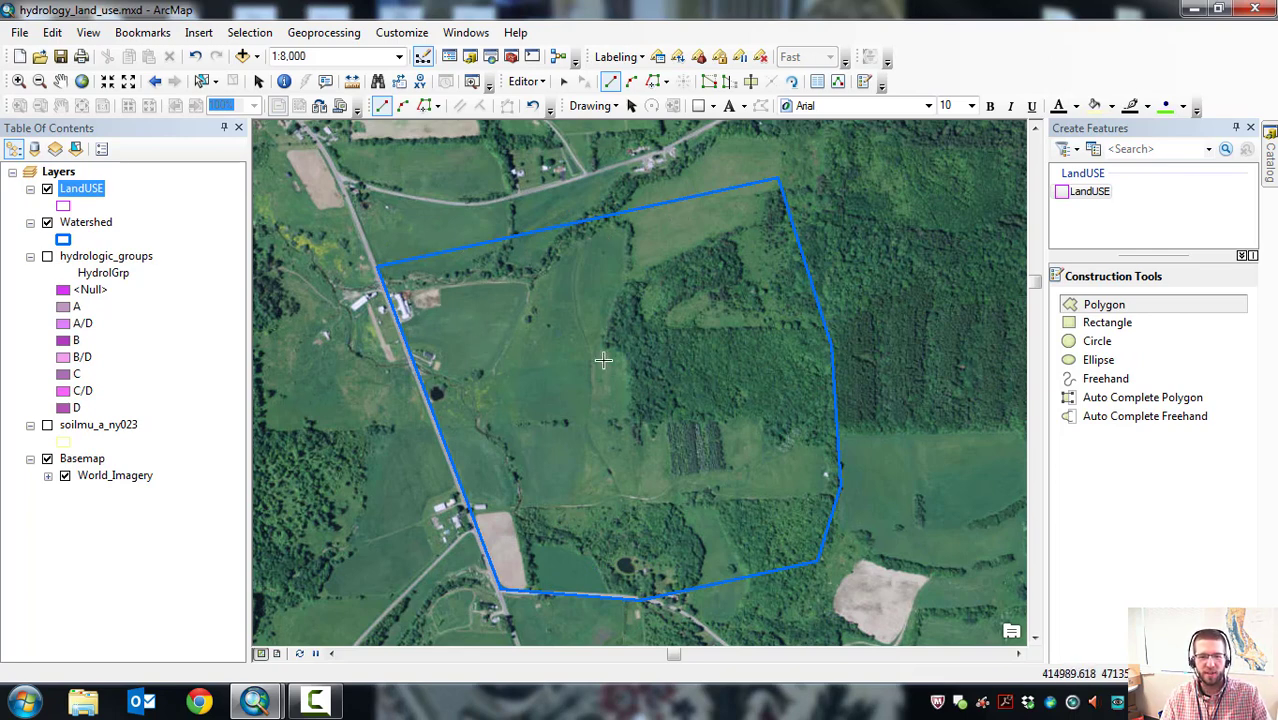
left_click(377, 268)
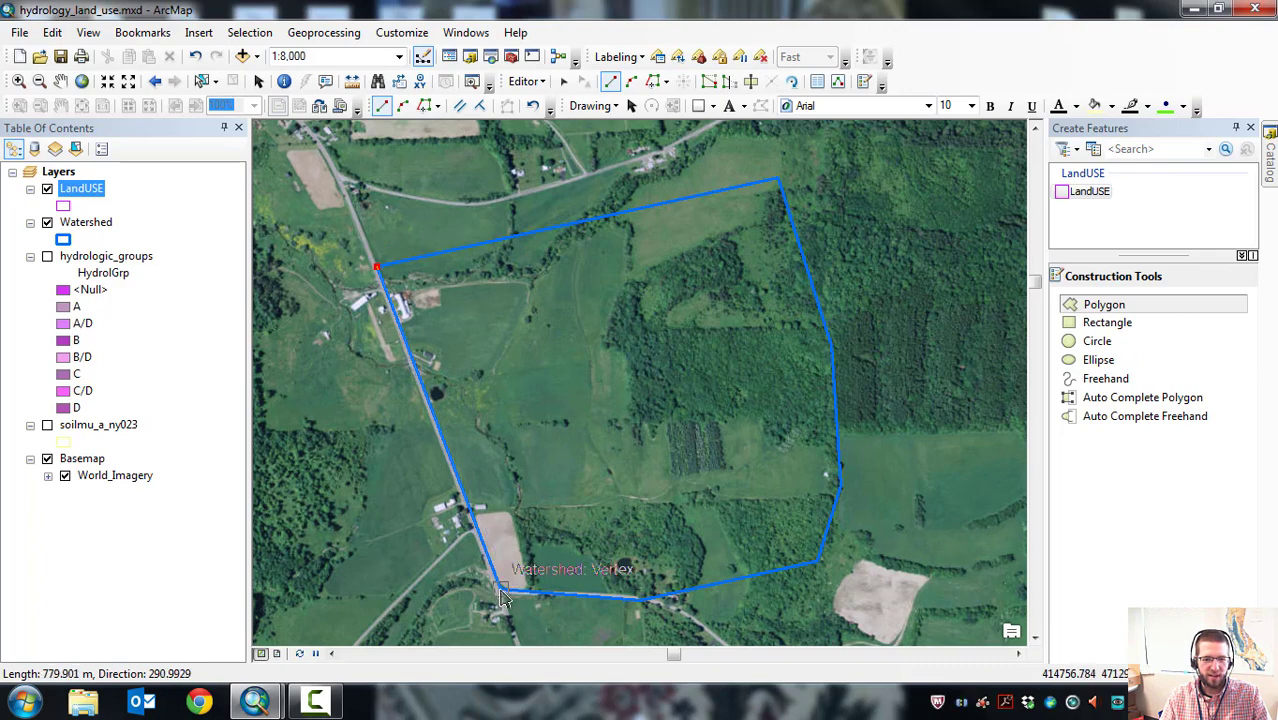
left_click(502, 592)
left_click(611, 598)
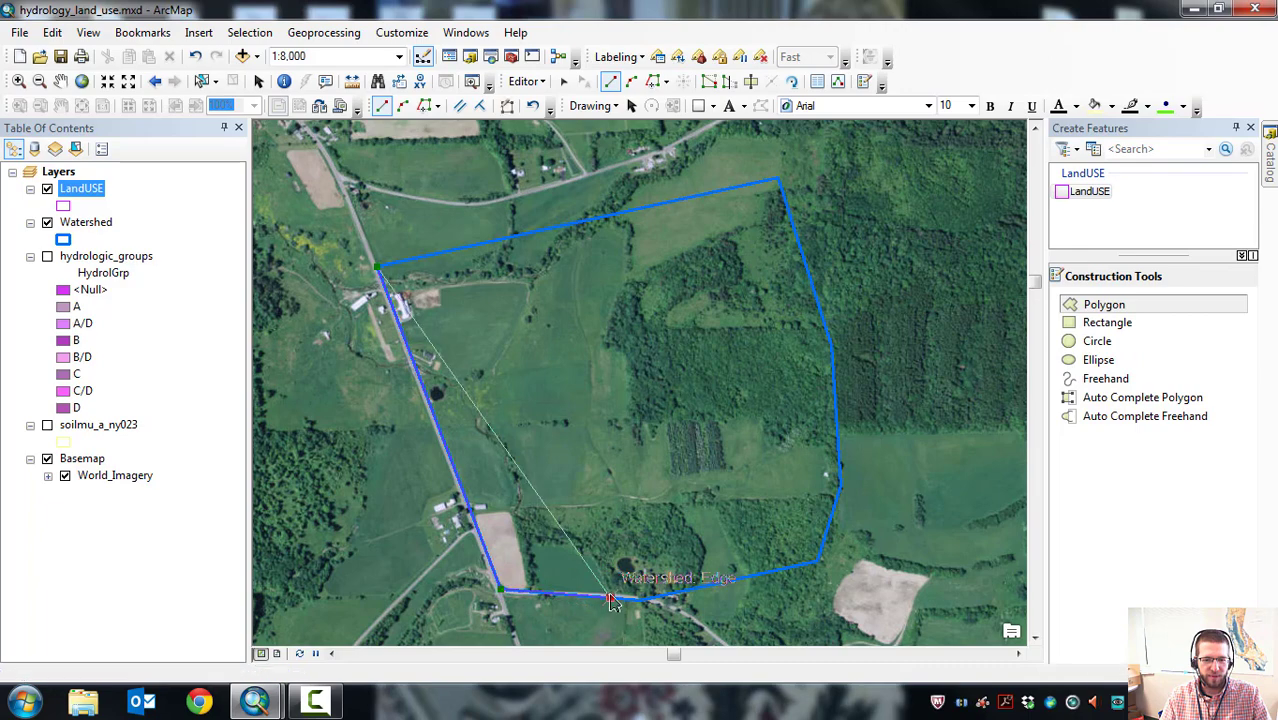
left_click(592, 551)
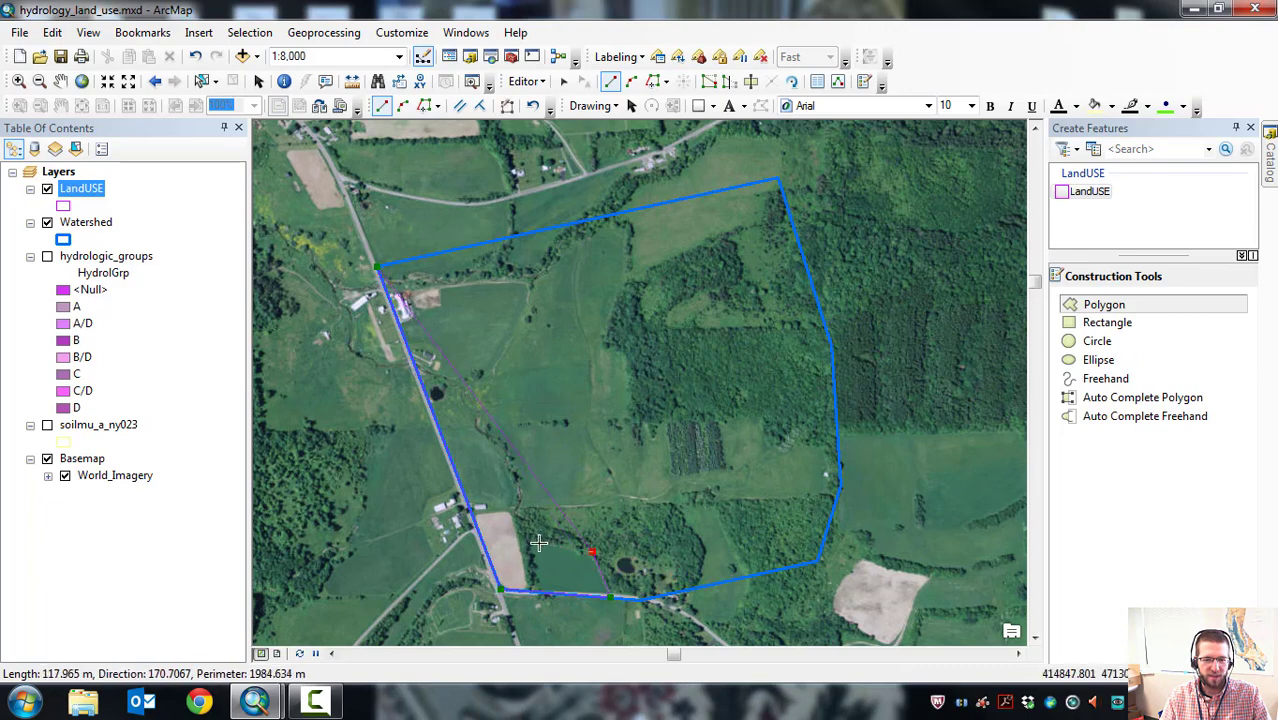
left_click(535, 541)
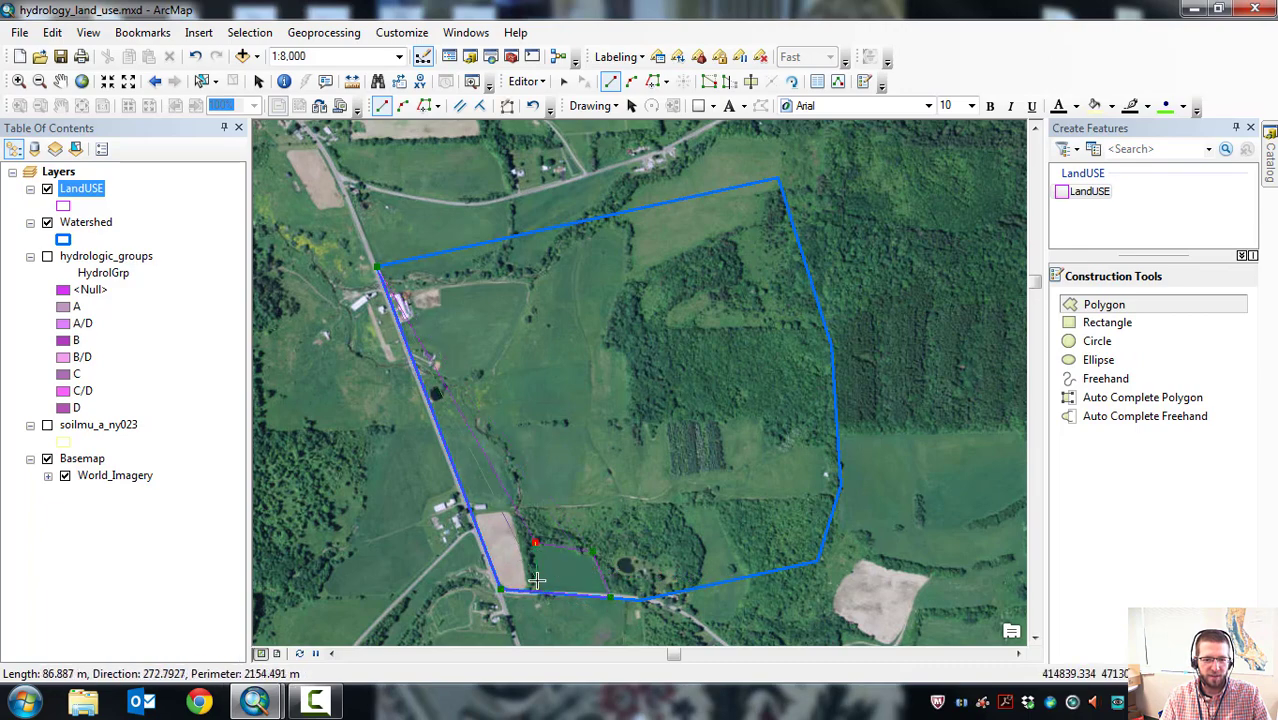
left_click(537, 580)
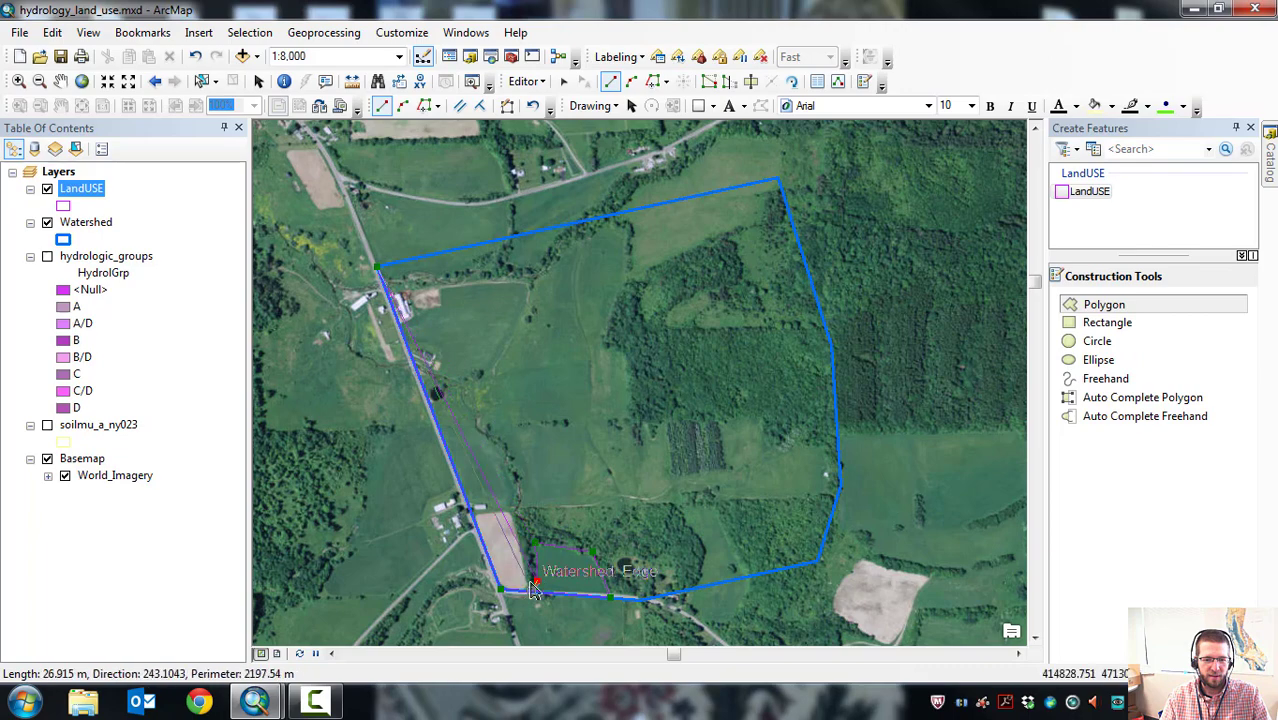
Continue the open-land polygon around the southern woods with the pond and the southeastern woods to the watershed vertex on the east boundary.
left_click(512, 511)
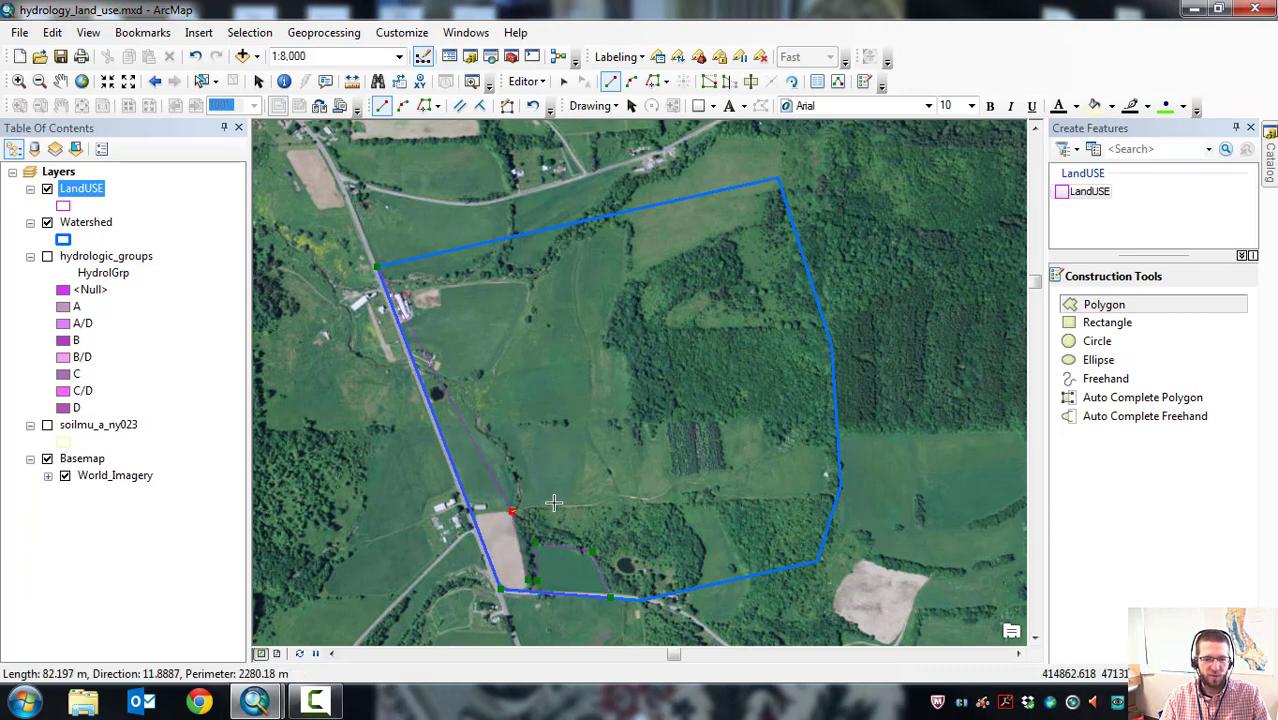
left_click(633, 504)
left_click(671, 502)
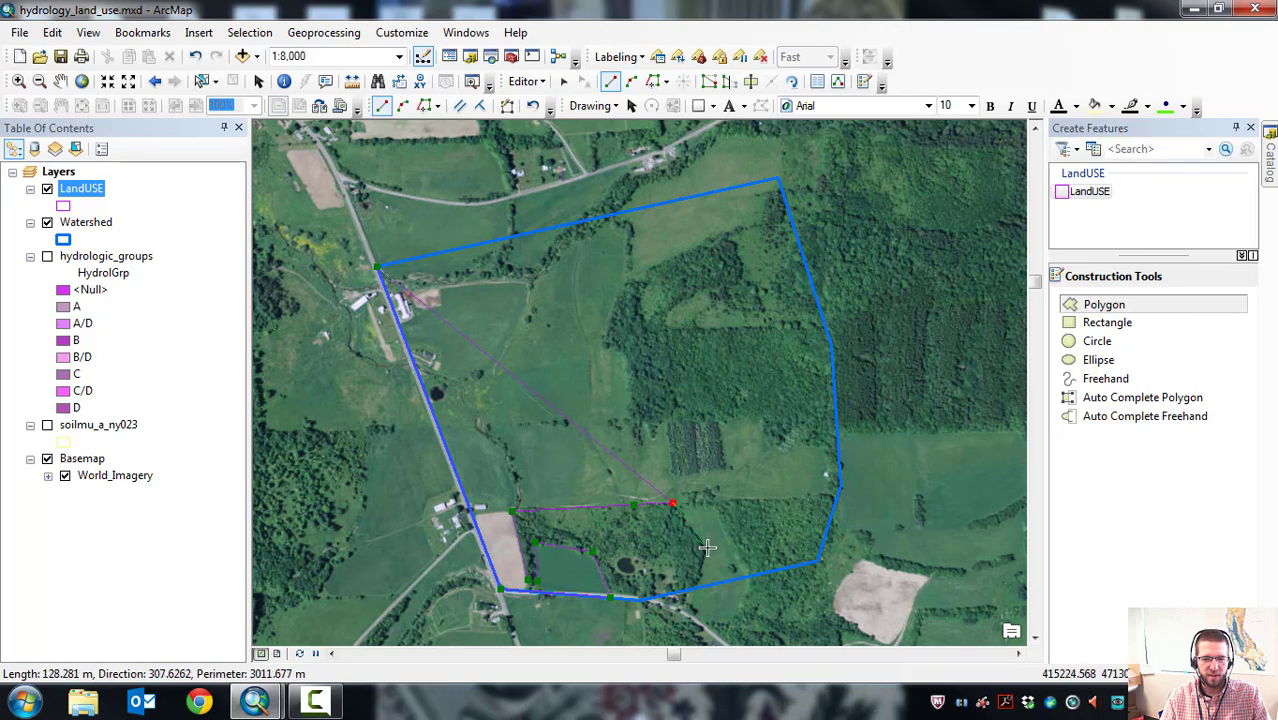
left_click(707, 548)
left_click(703, 589)
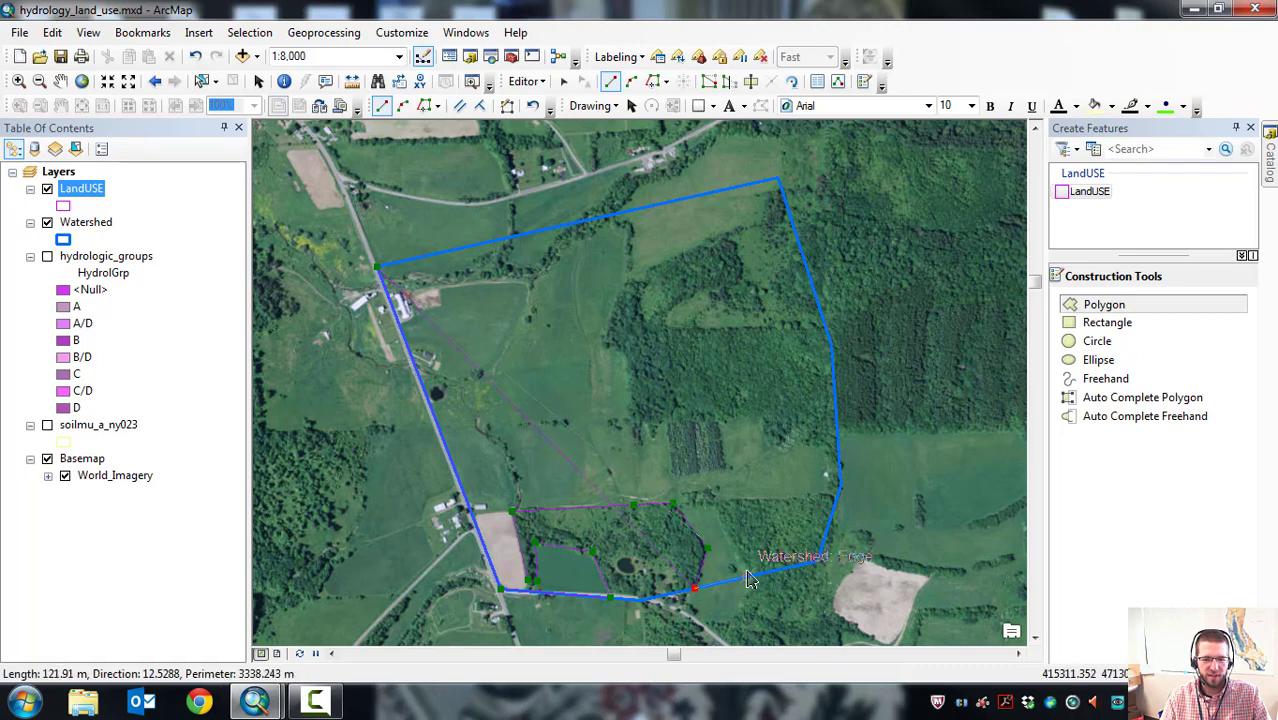
left_click(750, 579)
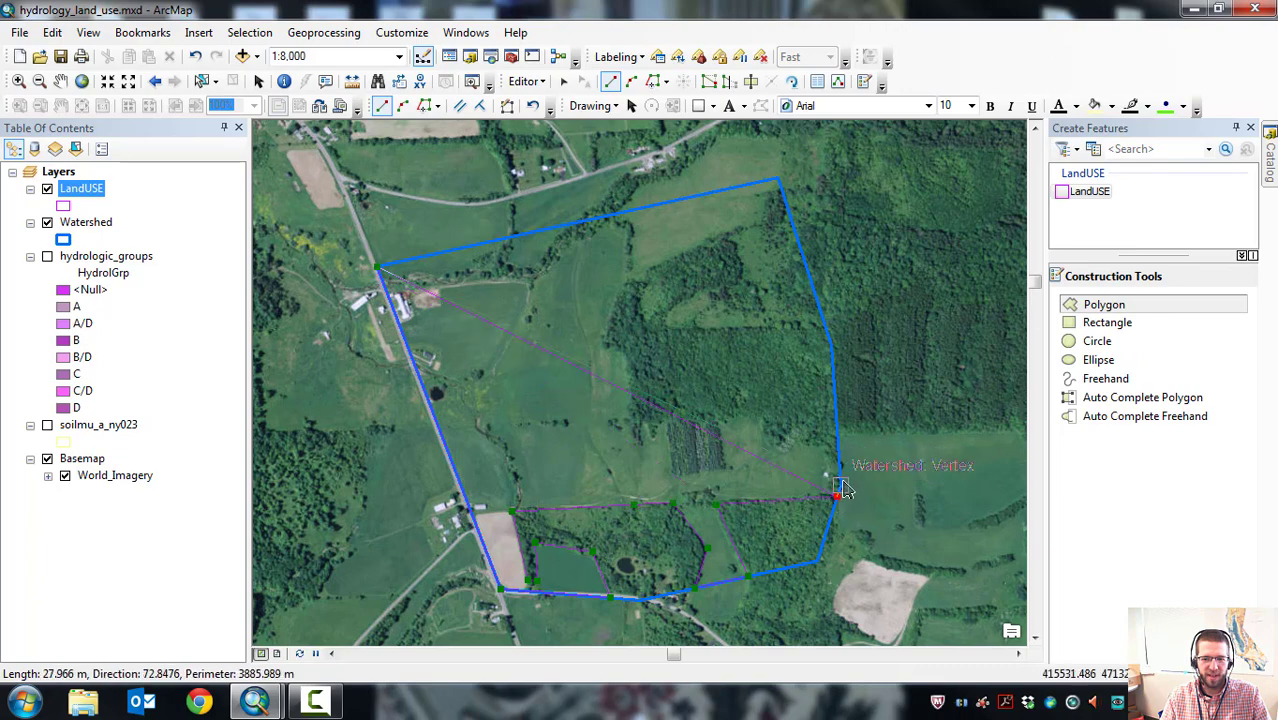
left_click(840, 484)
Trace the open-land polygon around the planted tree rows and north along the western edge of the large forest.
left_click(838, 439)
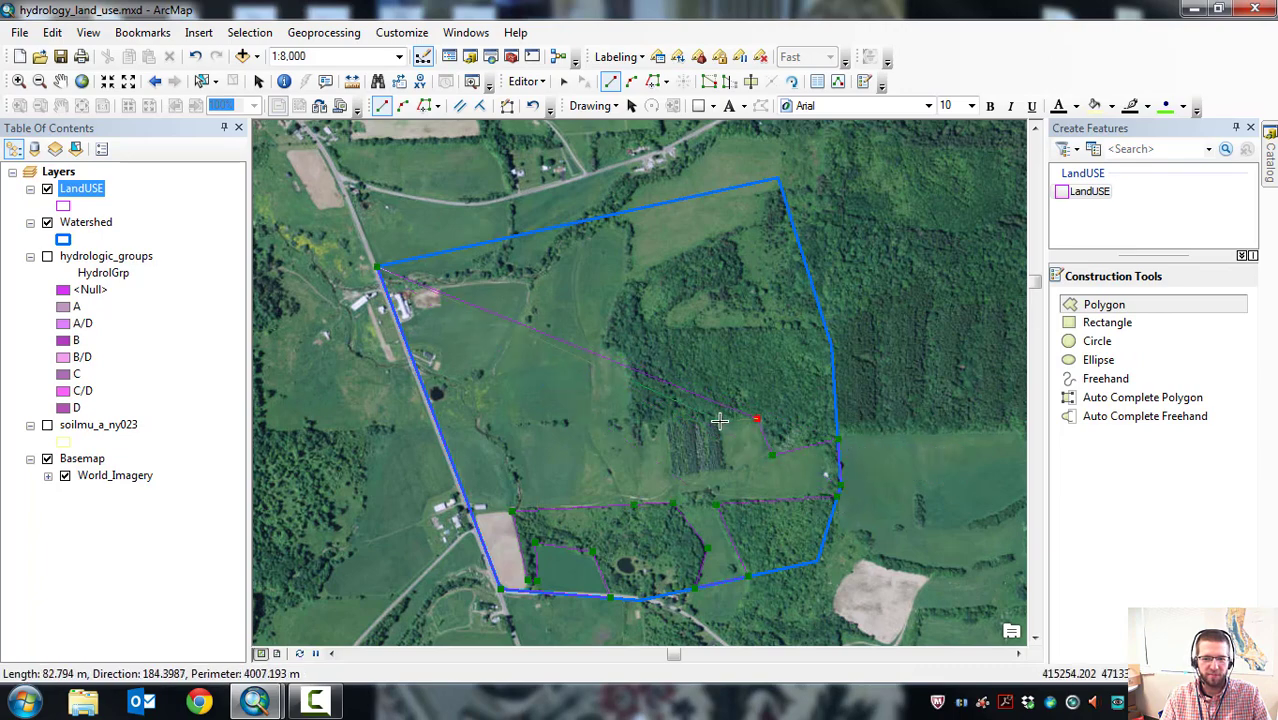
left_click(729, 467)
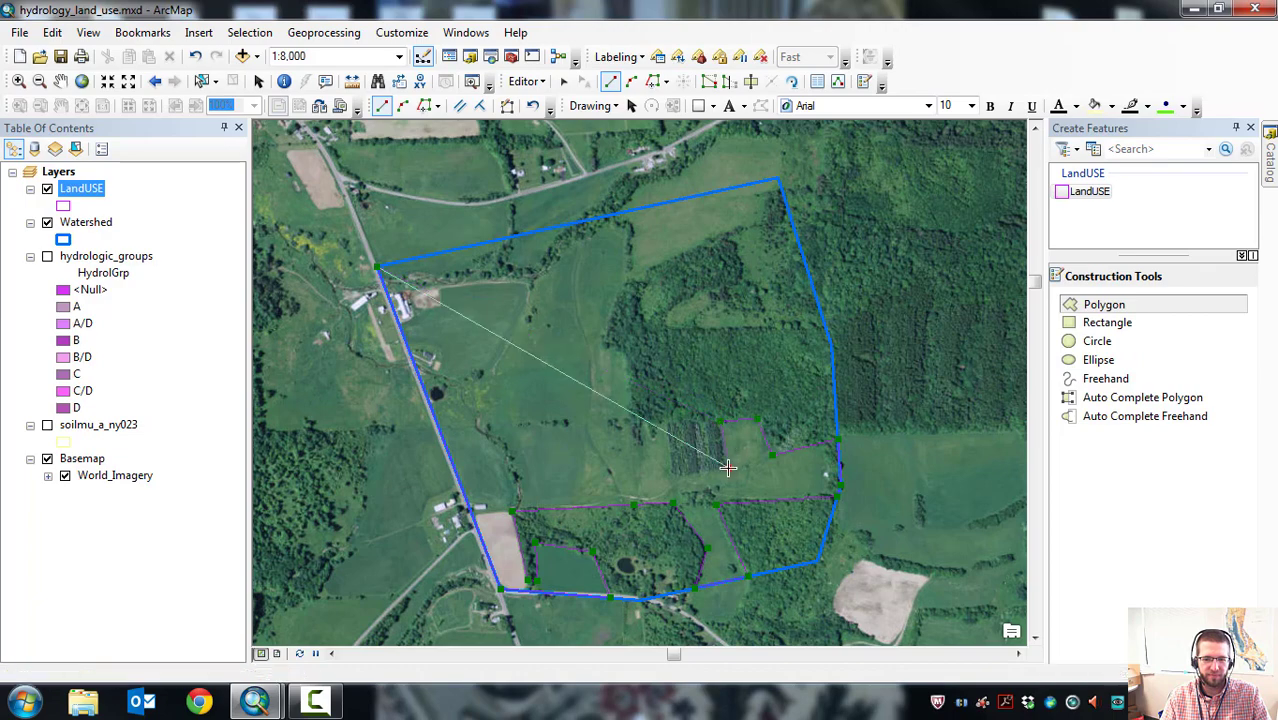
left_click(665, 427)
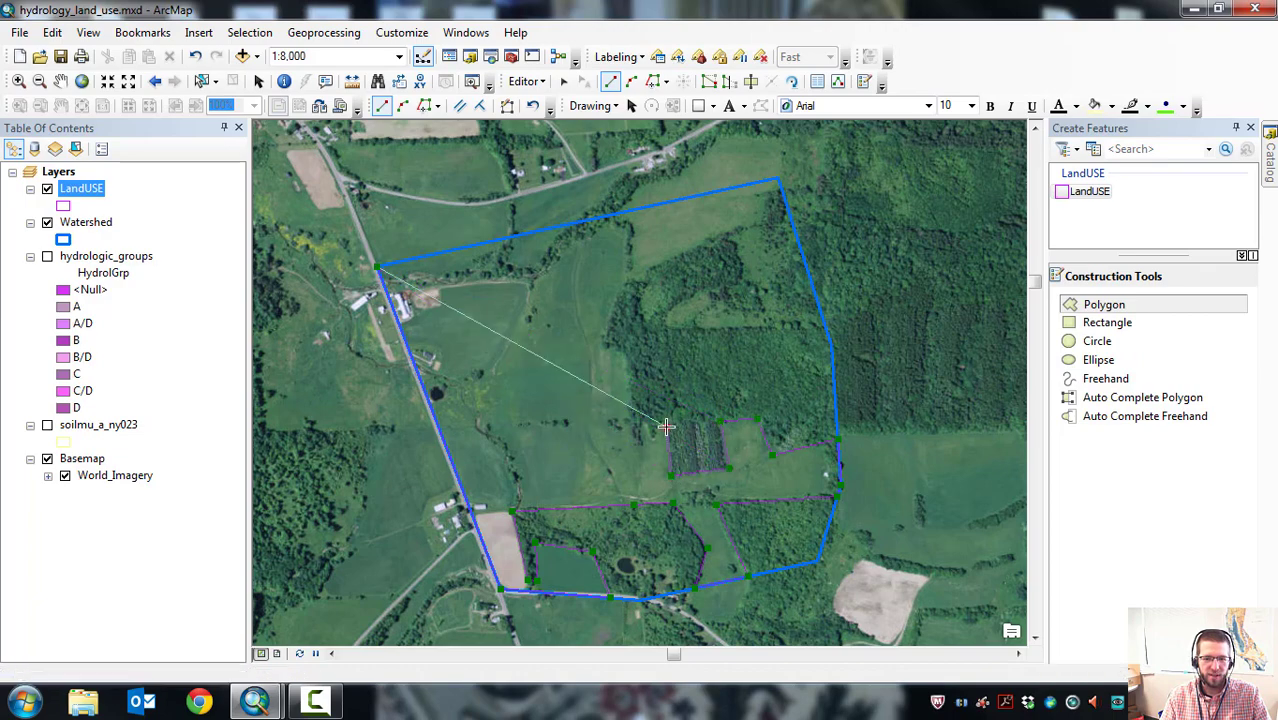
left_click(620, 355)
left_click(621, 286)
left_click(643, 281)
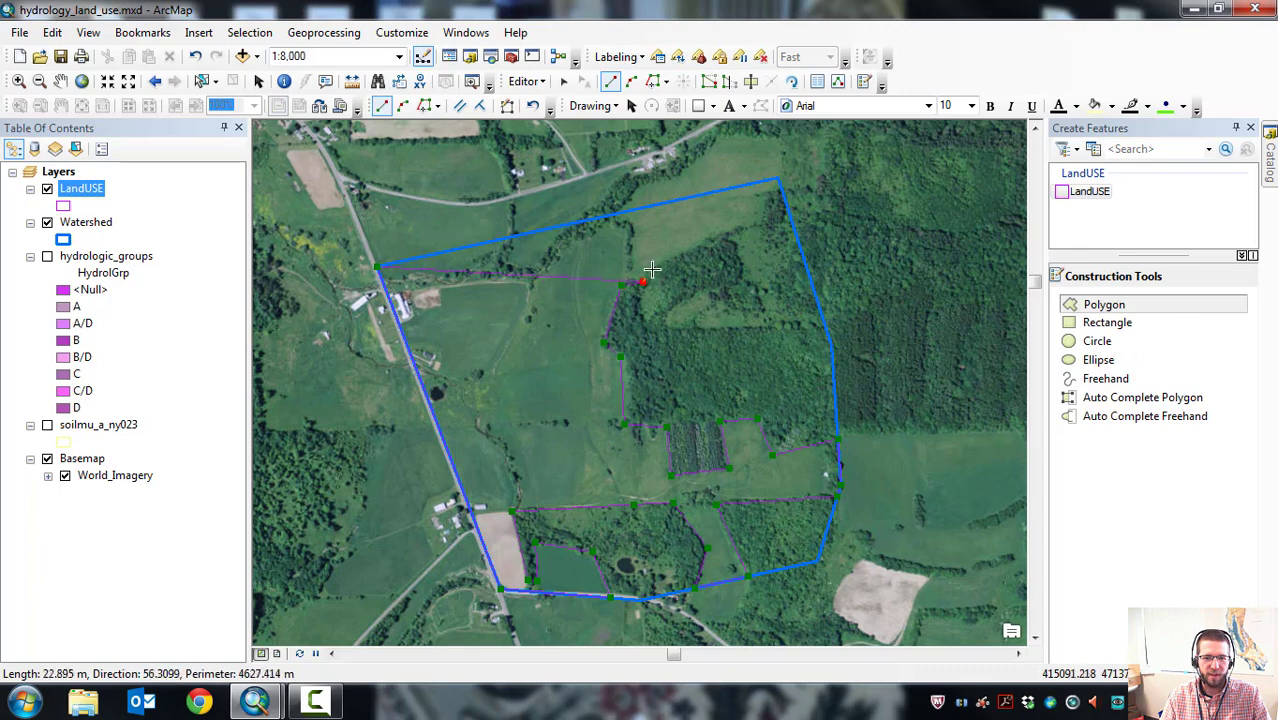
Trace the forest's northern edge to the watershed's northeast corner and finish the open-land polygon along the north boundary.
left_click(749, 265)
left_click(772, 325)
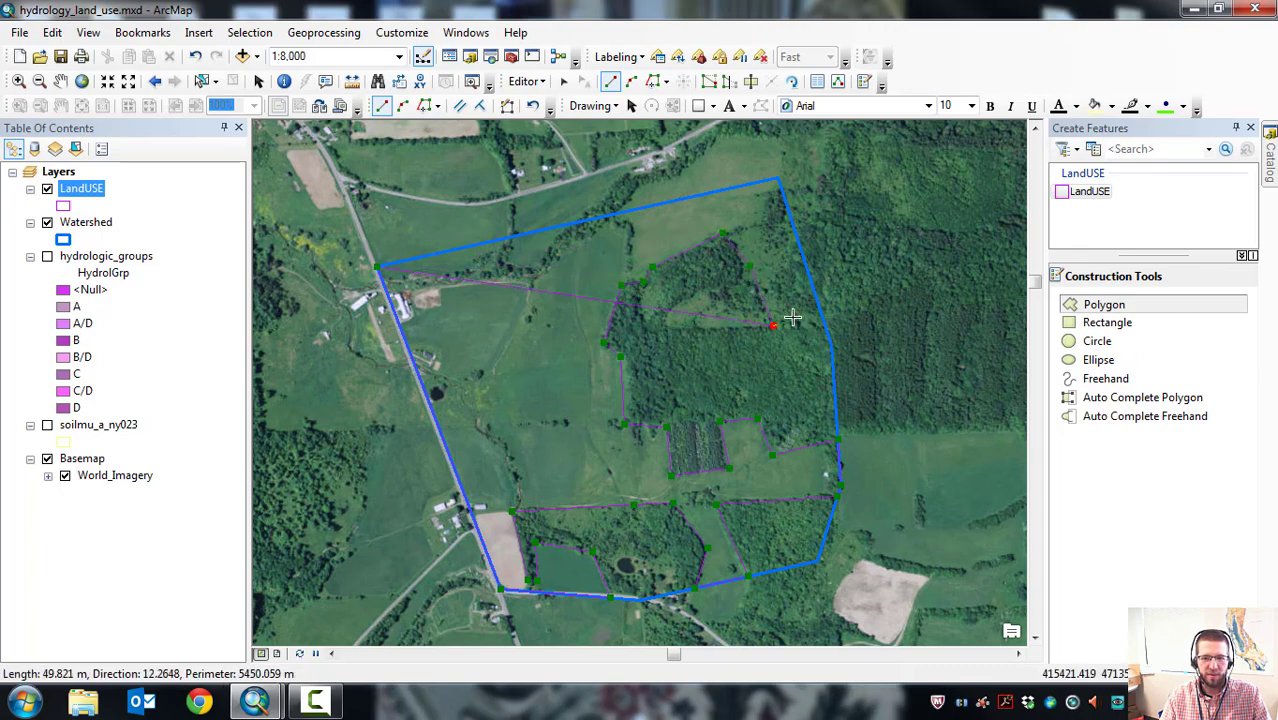
left_click(777, 278)
left_click(777, 180)
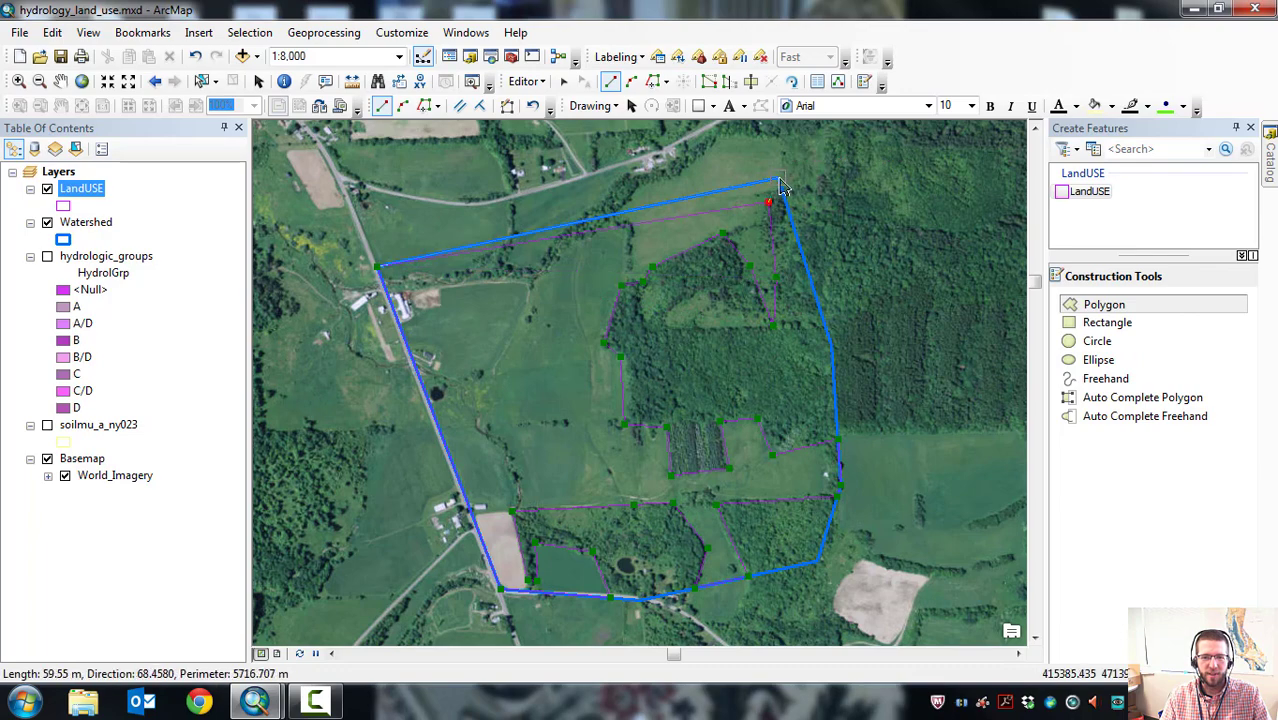
double_click(565, 222)
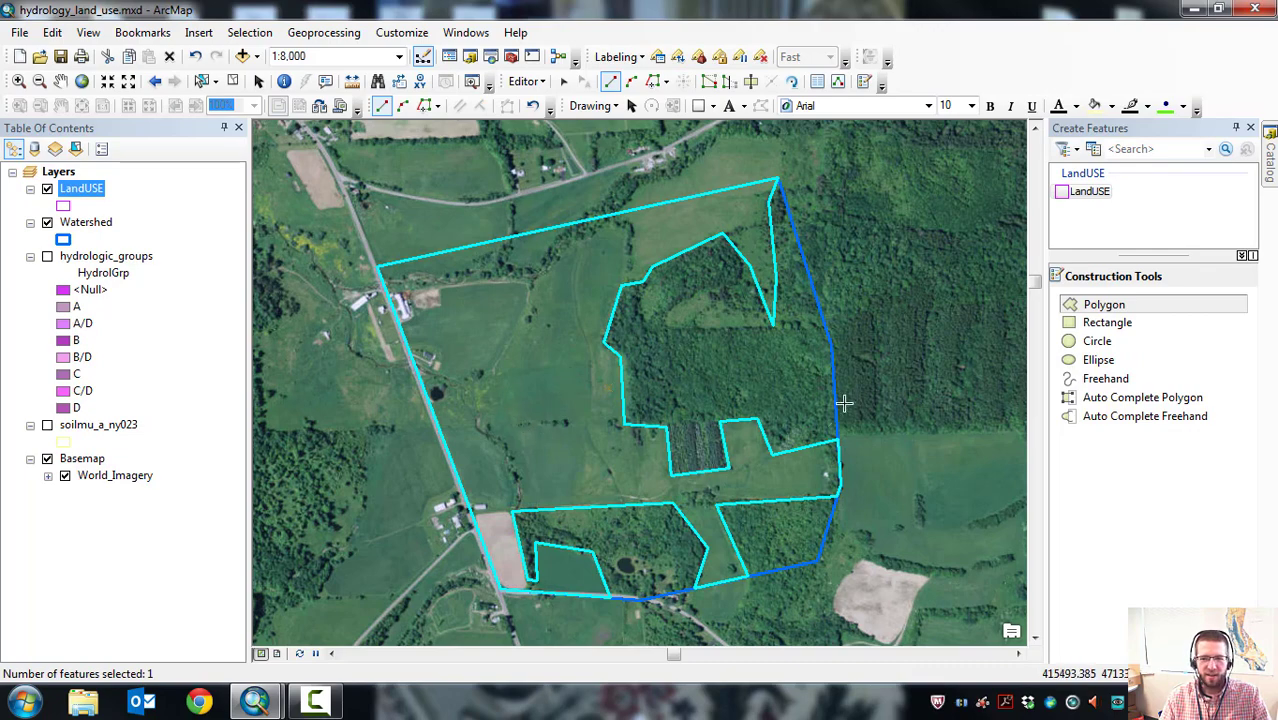
left_click(1108, 310)
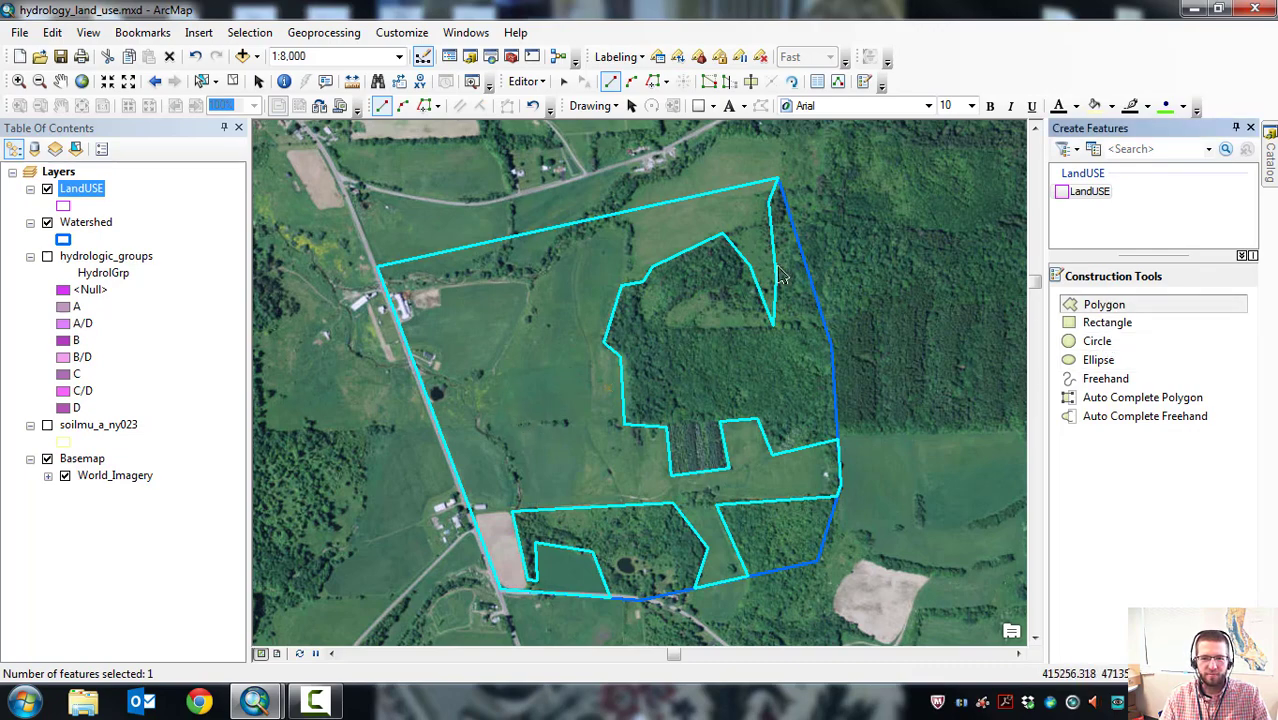
Begin a LandUSE polygon of the large forest at the watershed's northeast corner, following the open-land boundary along the forest's northern edge.
left_click(777, 182)
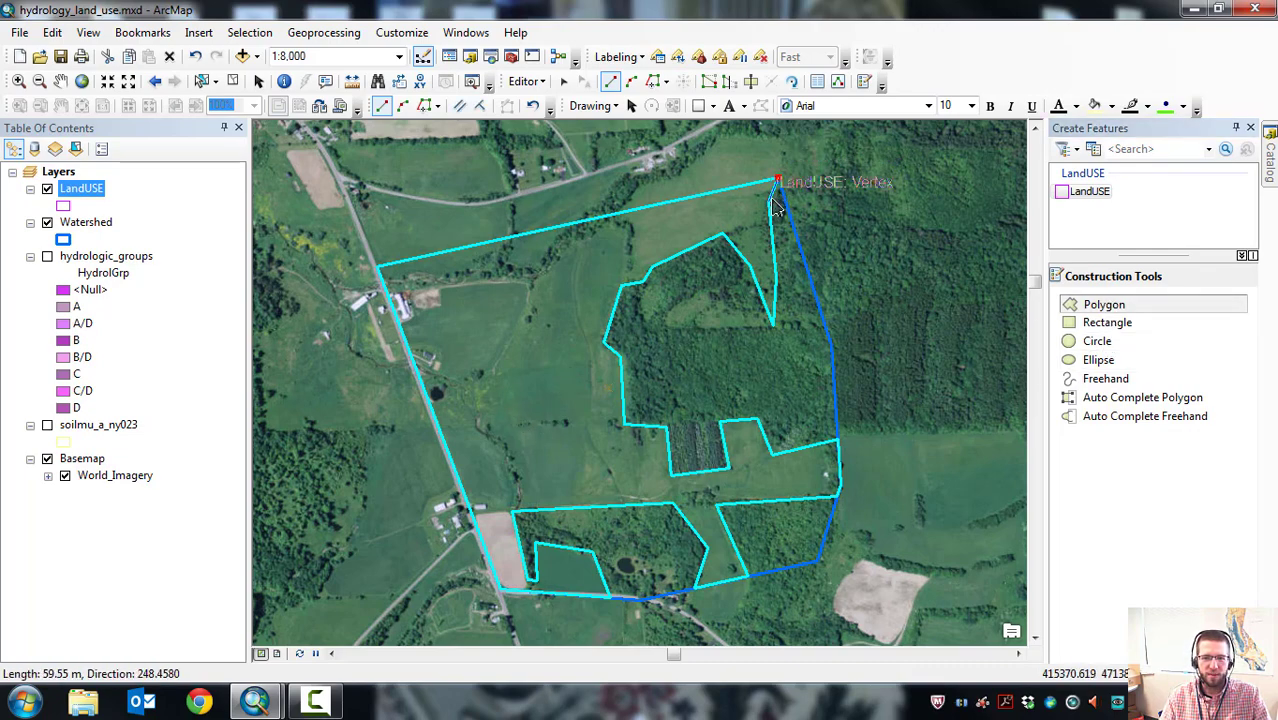
left_click(776, 278)
left_click(773, 320)
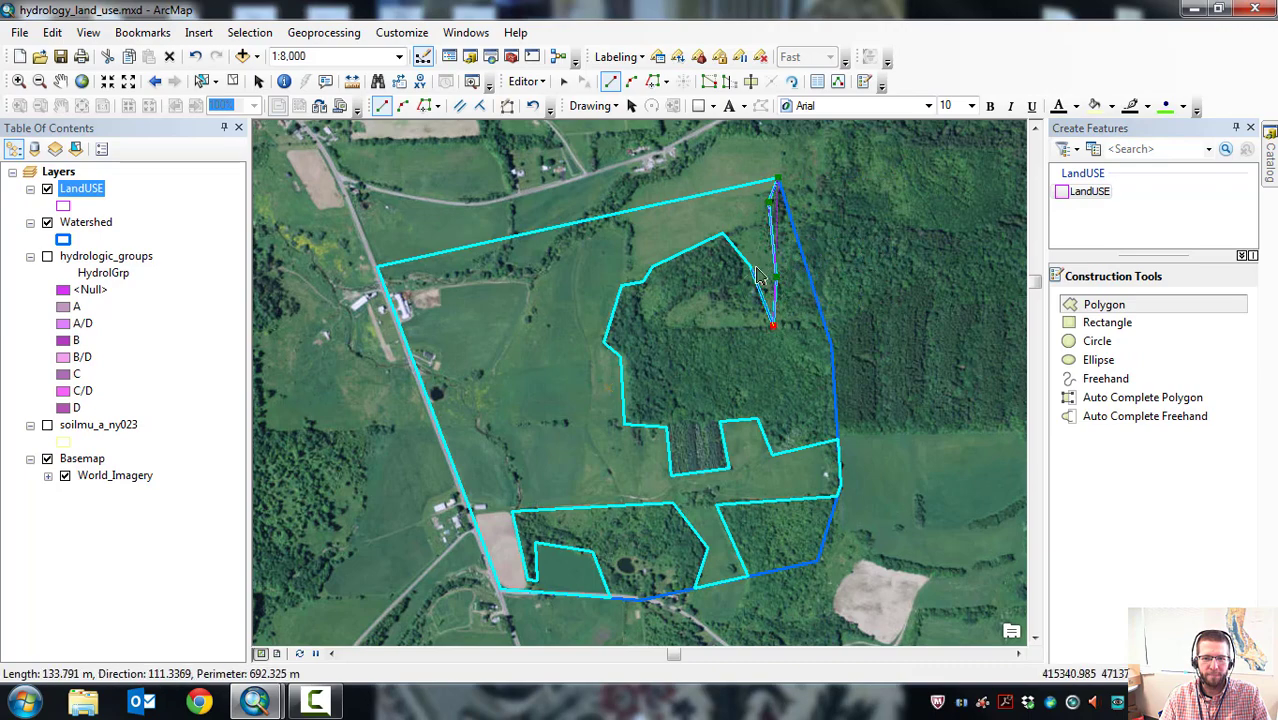
left_click(723, 236)
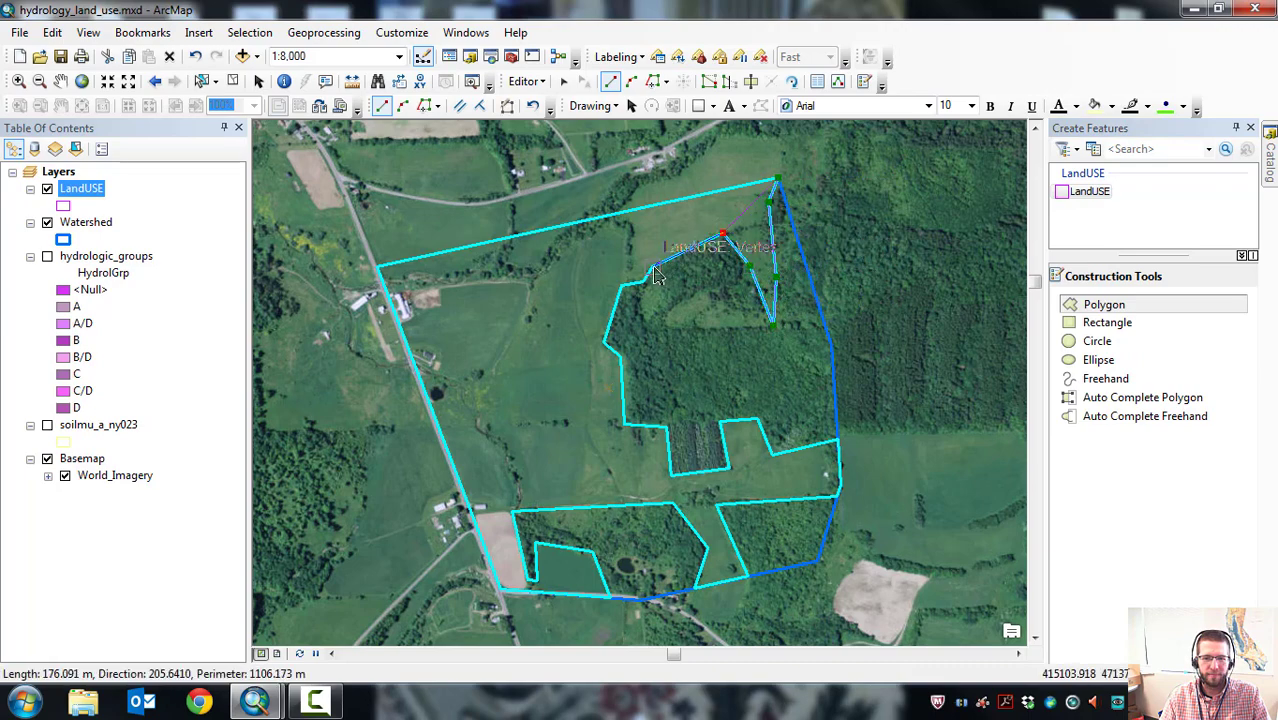
left_click(650, 266)
left_click(643, 282)
left_click(621, 286)
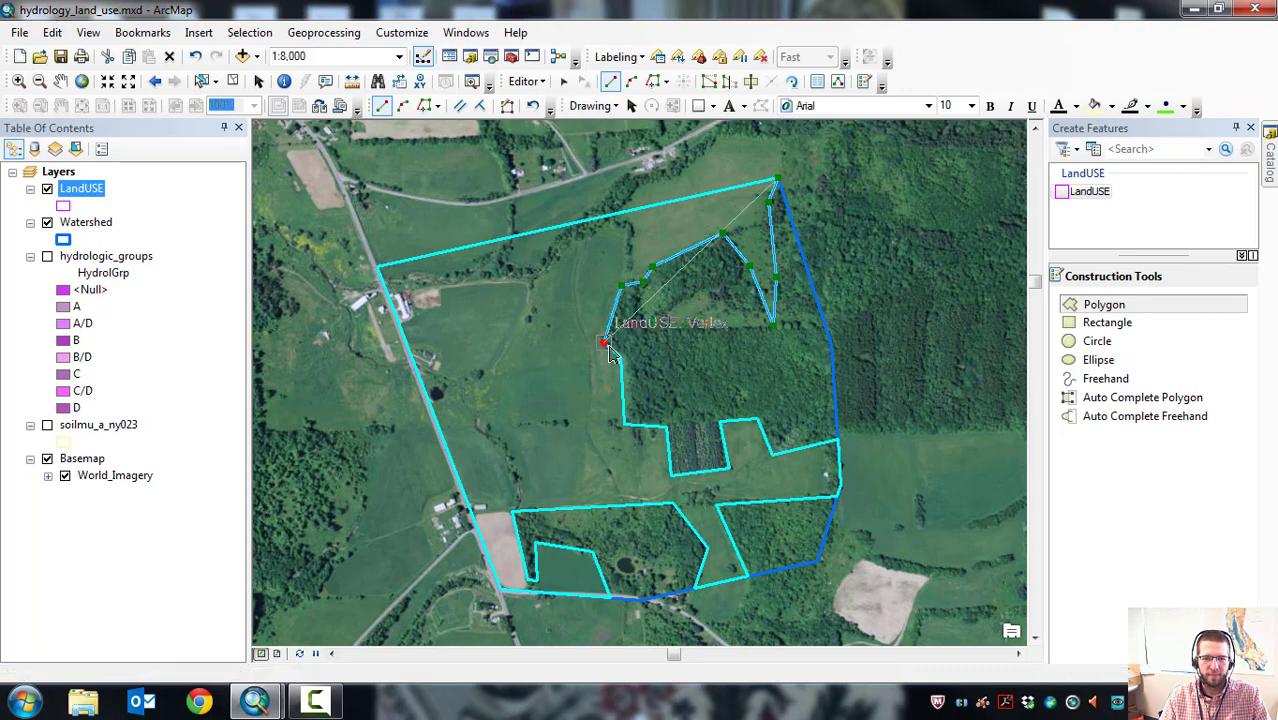
Continue the forest polygon south along the open land's shared western edge and around the planted tree rows.
left_click(604, 342)
left_click(621, 356)
left_click(624, 424)
left_click(666, 427)
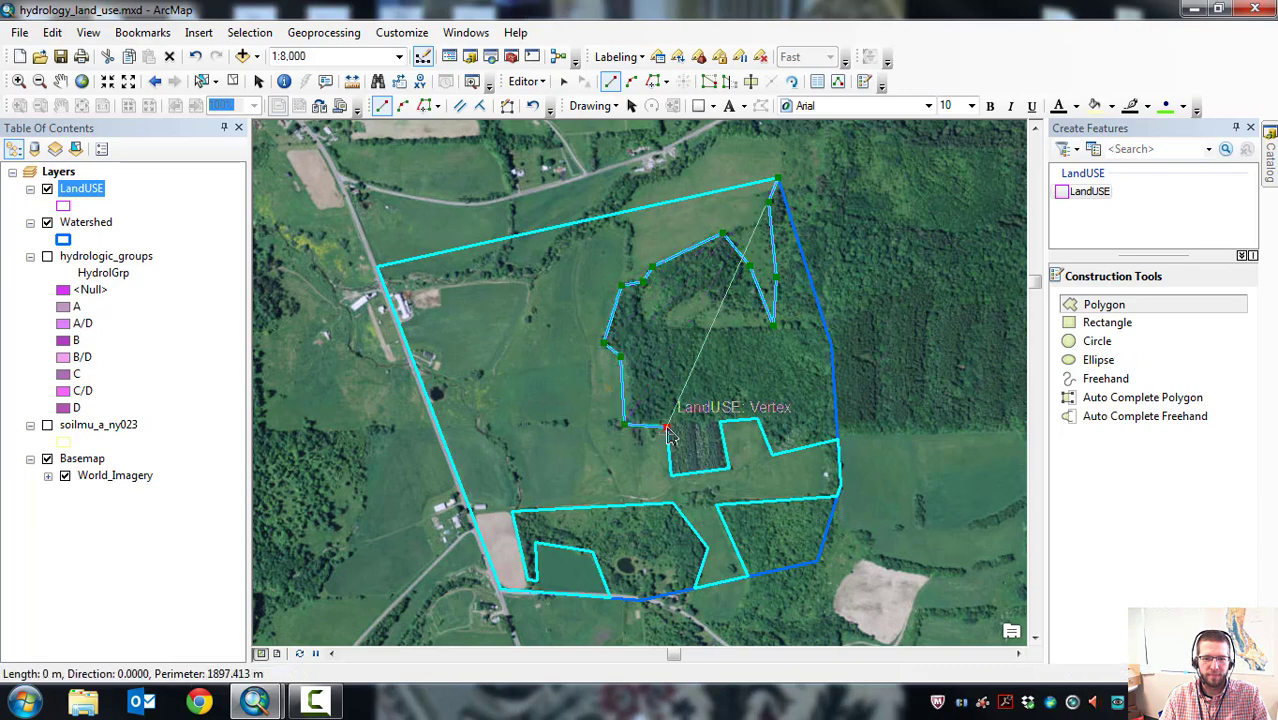
left_click(670, 473)
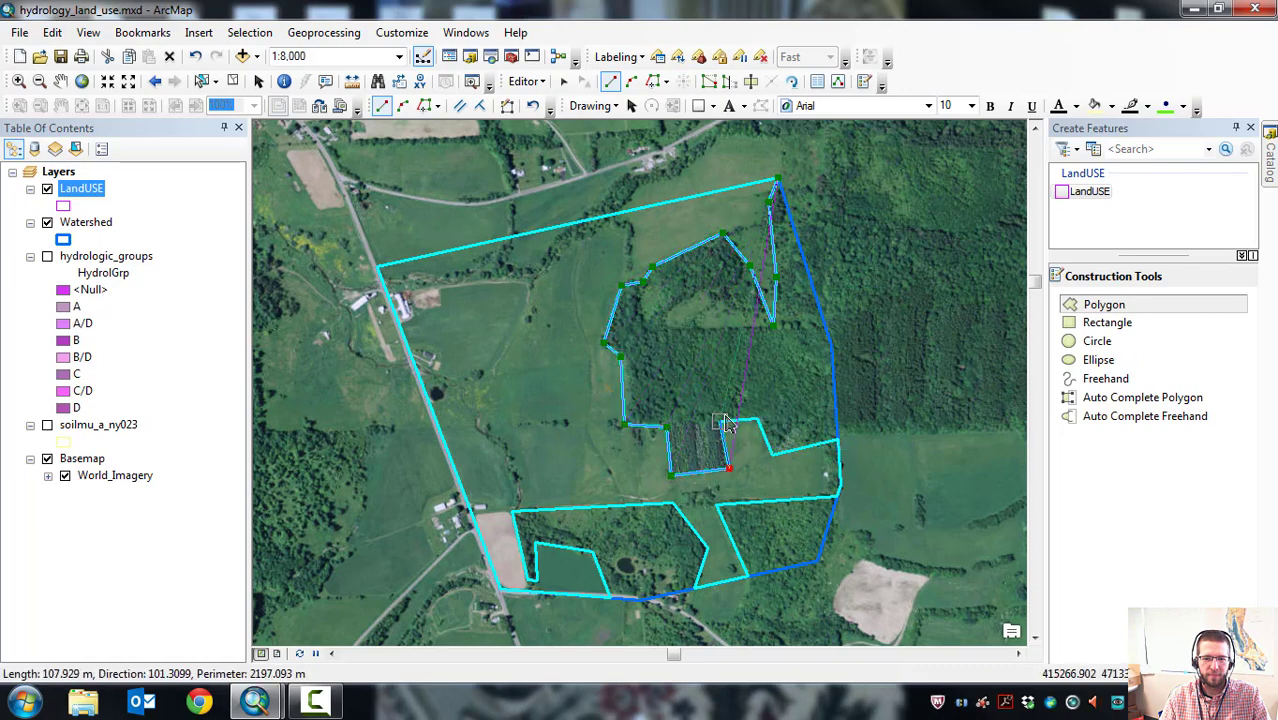
left_click(729, 468)
left_click(721, 421)
Trace the forest's southeastern edge to the watershed's east boundary and finish the forest polygon along that boundary.
left_click(756, 418)
left_click(772, 455)
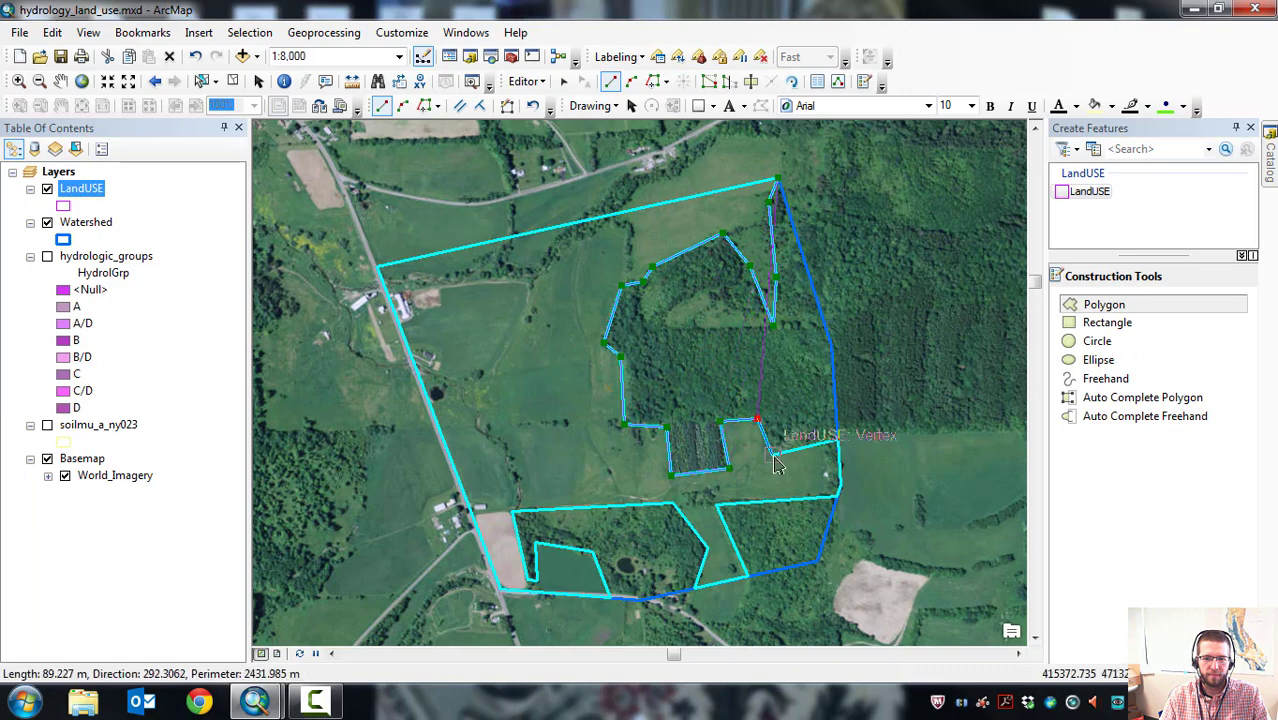
left_click(826, 448)
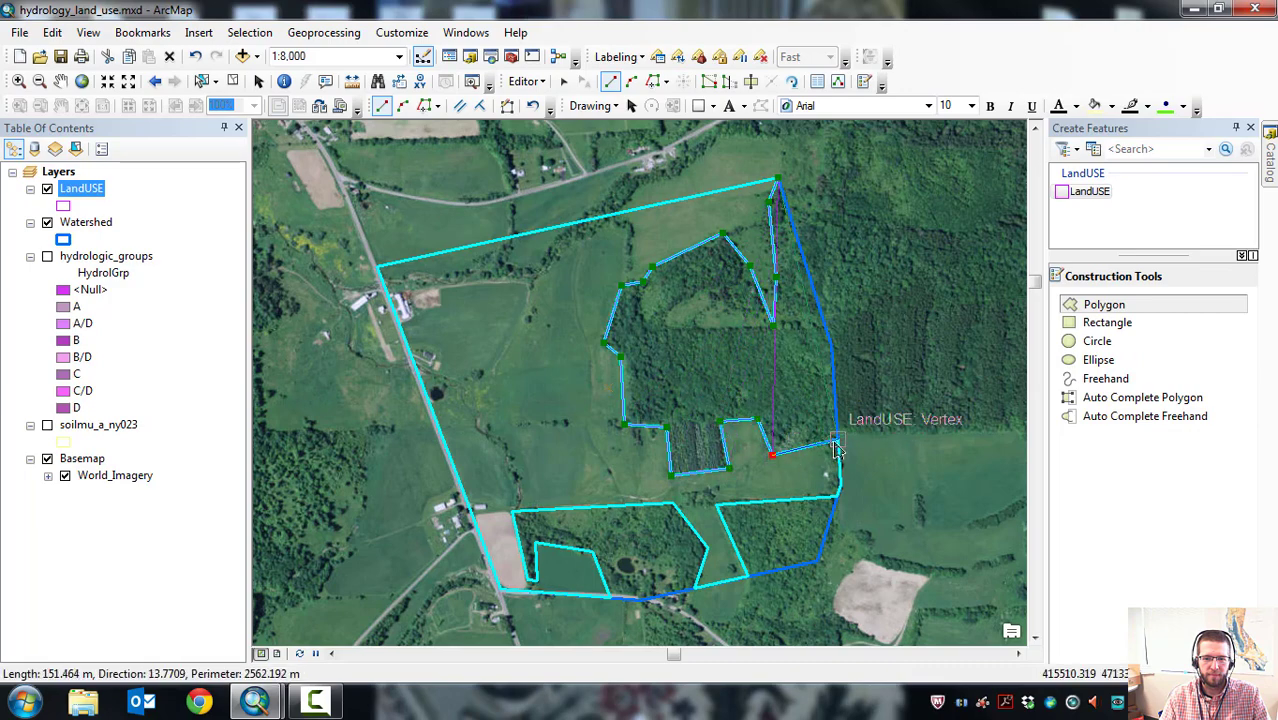
double_click(836, 352)
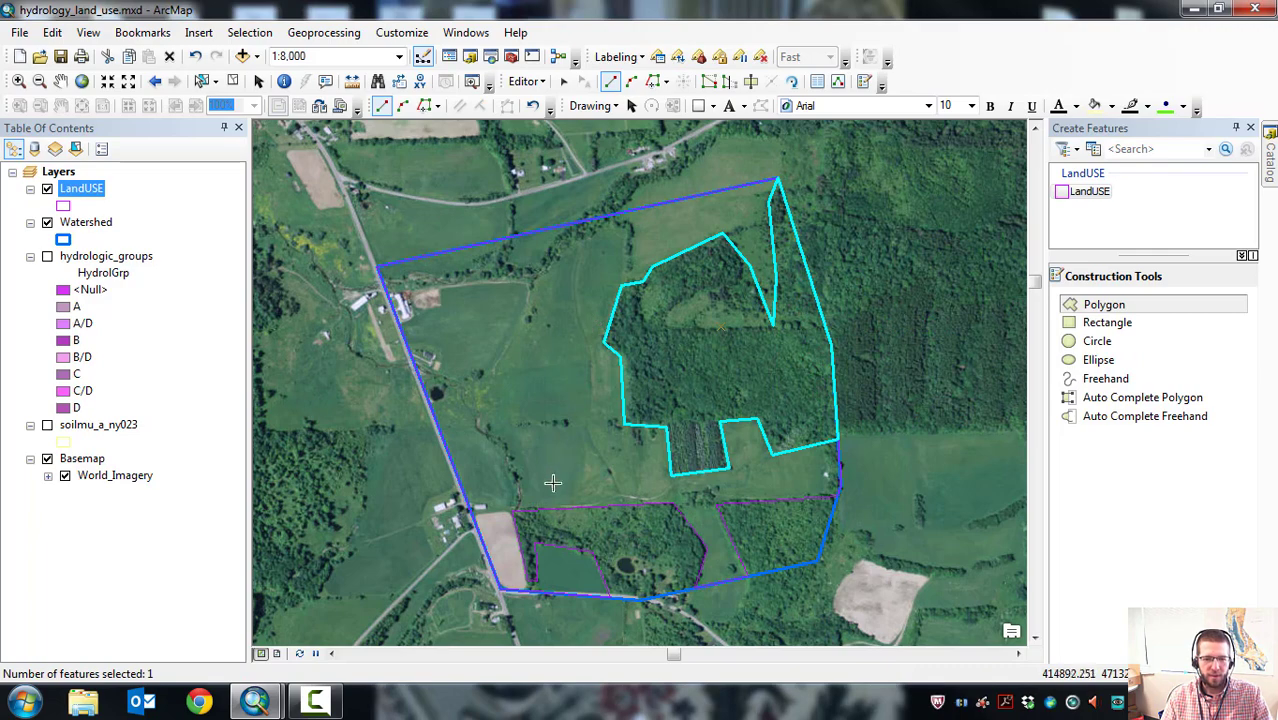
Begin a LandUSE polygon of the southern woods with the pond, tracing around the small field to the watershed's south boundary.
scroll(545, 605, "up", 2)
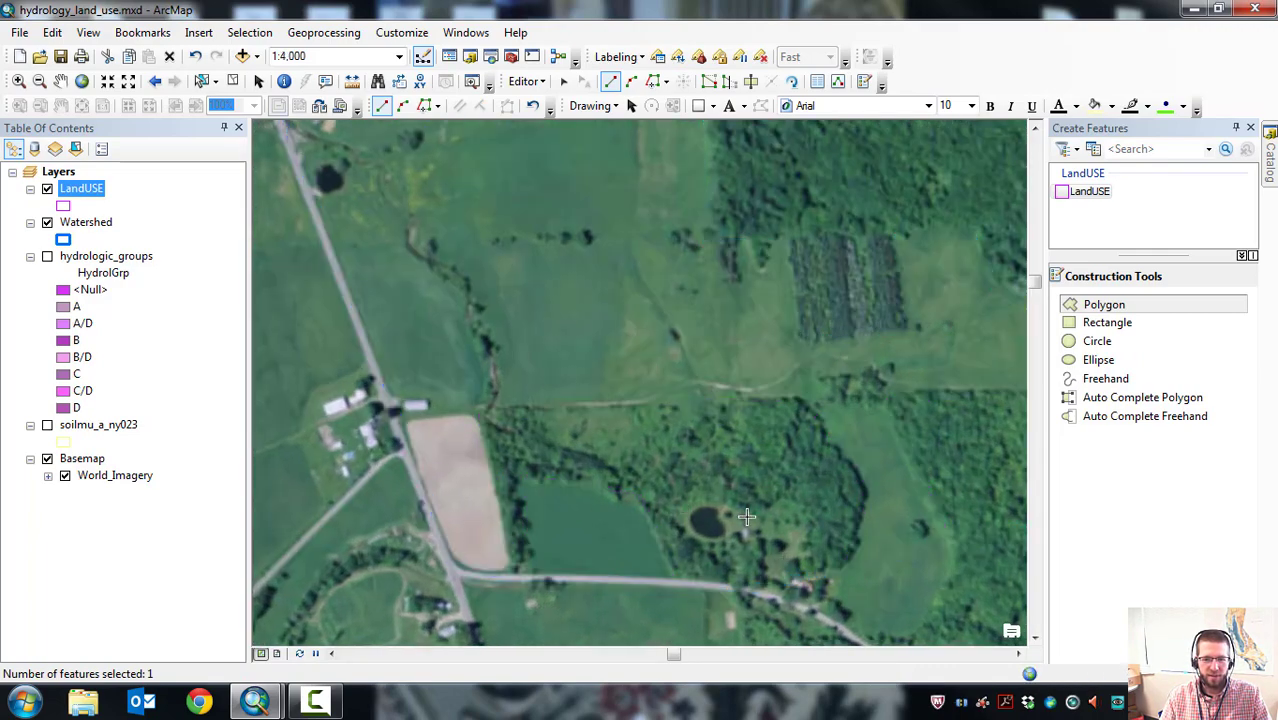
left_click_drag(750, 518, 576, 498)
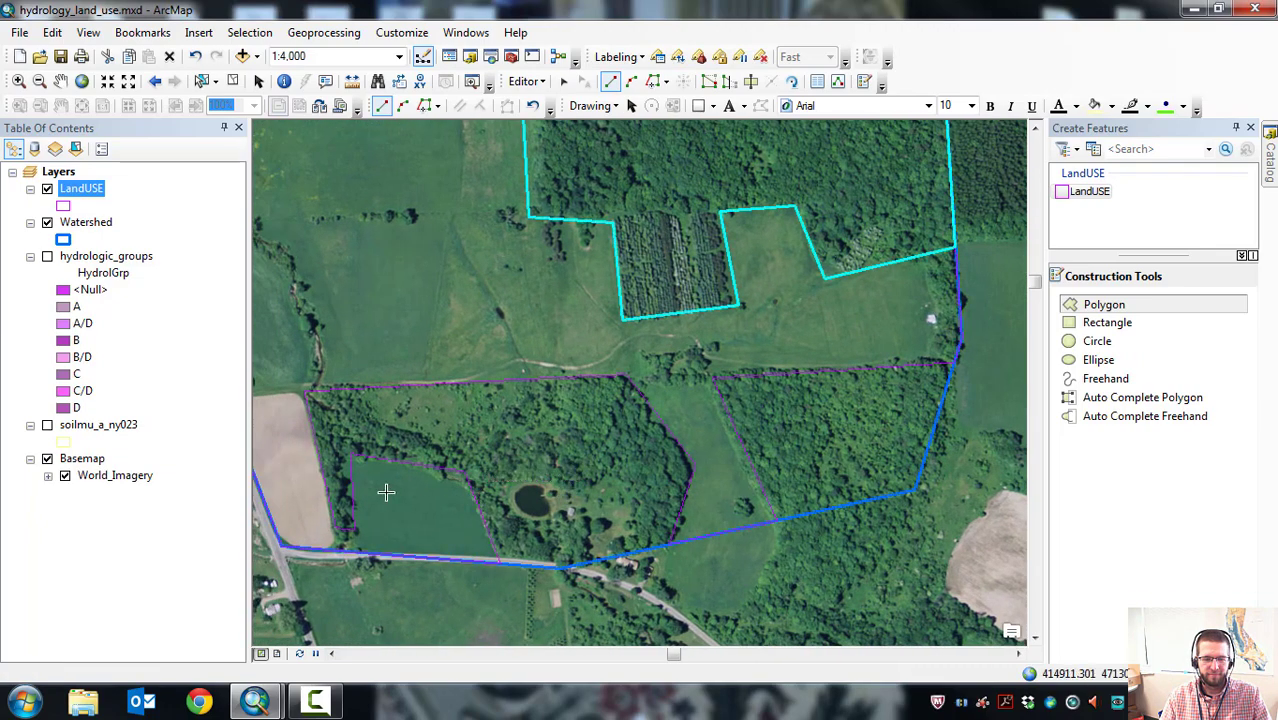
left_click(337, 529)
left_click(352, 529)
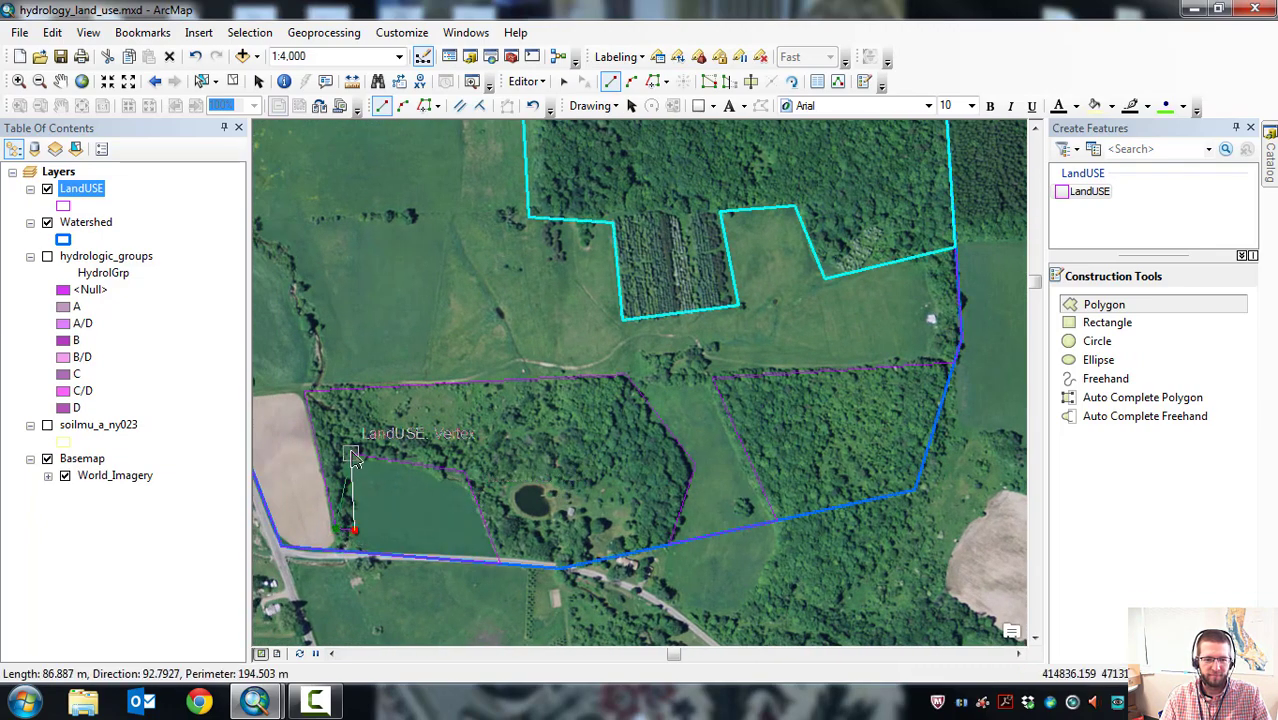
left_click(352, 456)
left_click(465, 472)
left_click(499, 565)
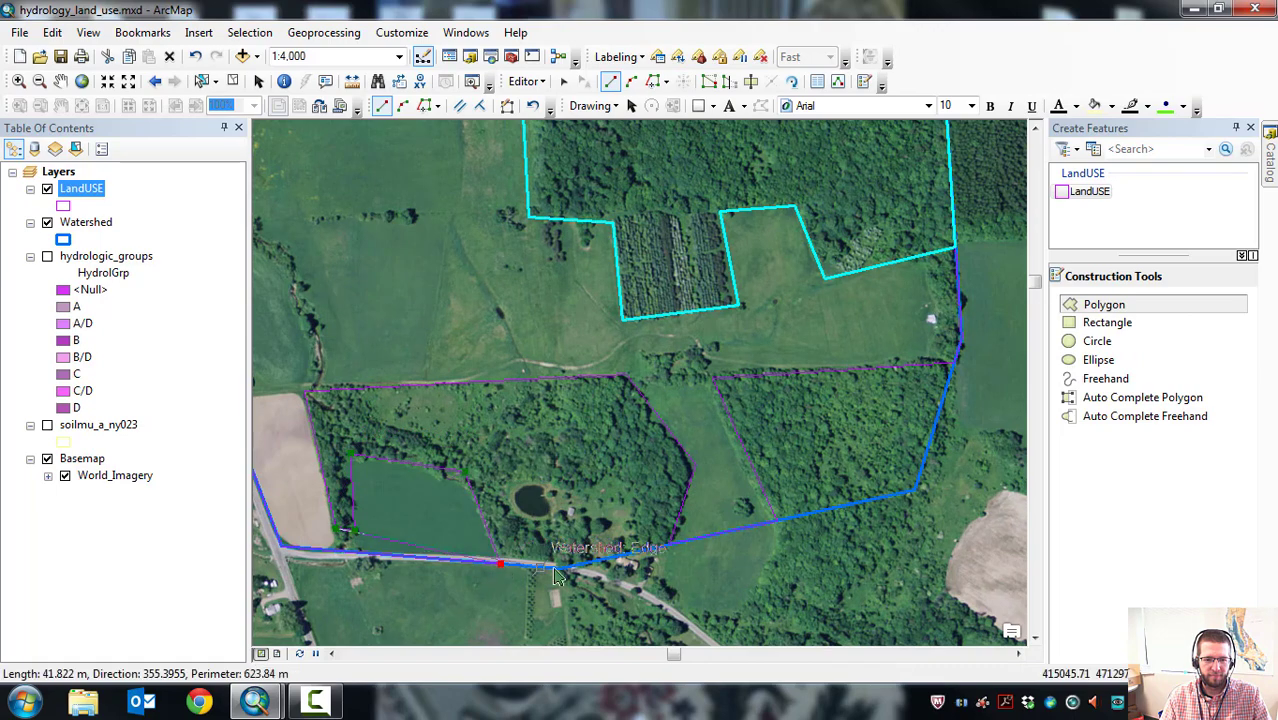
Trace the pond woods along the south boundary and up their eastern edge, and finish the polygon at their northwest corner.
left_click(560, 568)
left_click(667, 545)
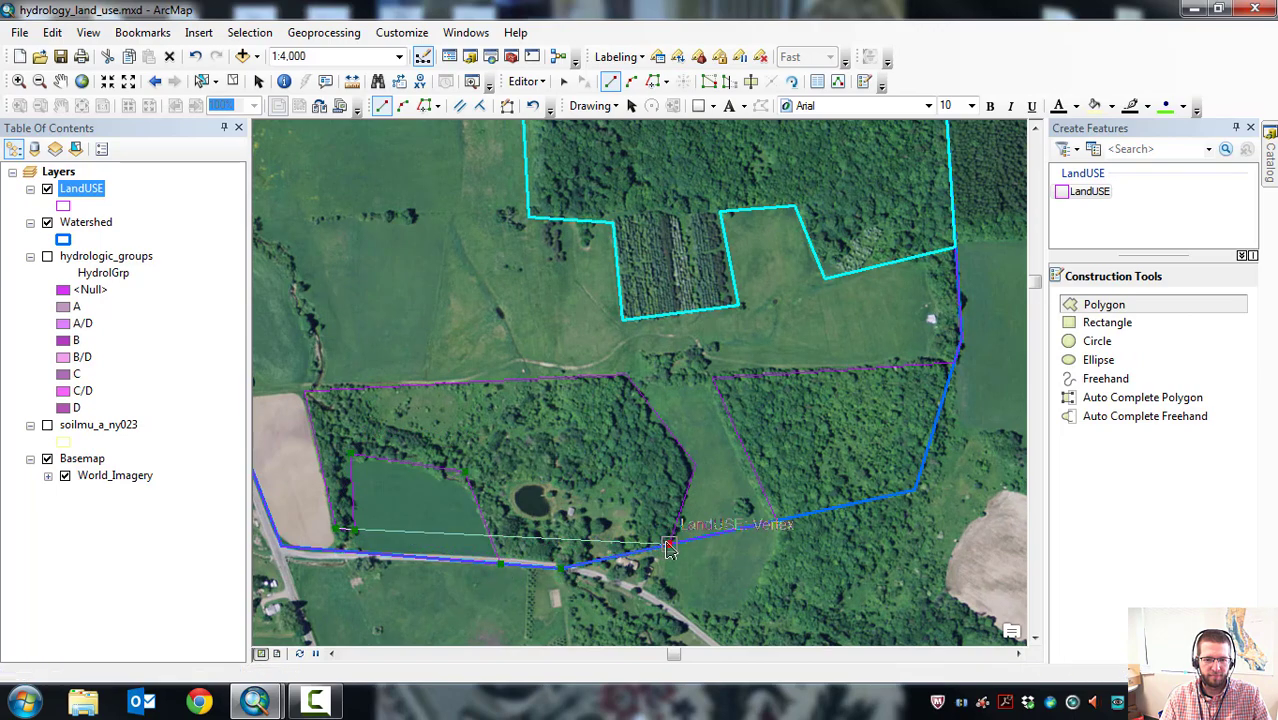
left_click(695, 465)
left_click(626, 379)
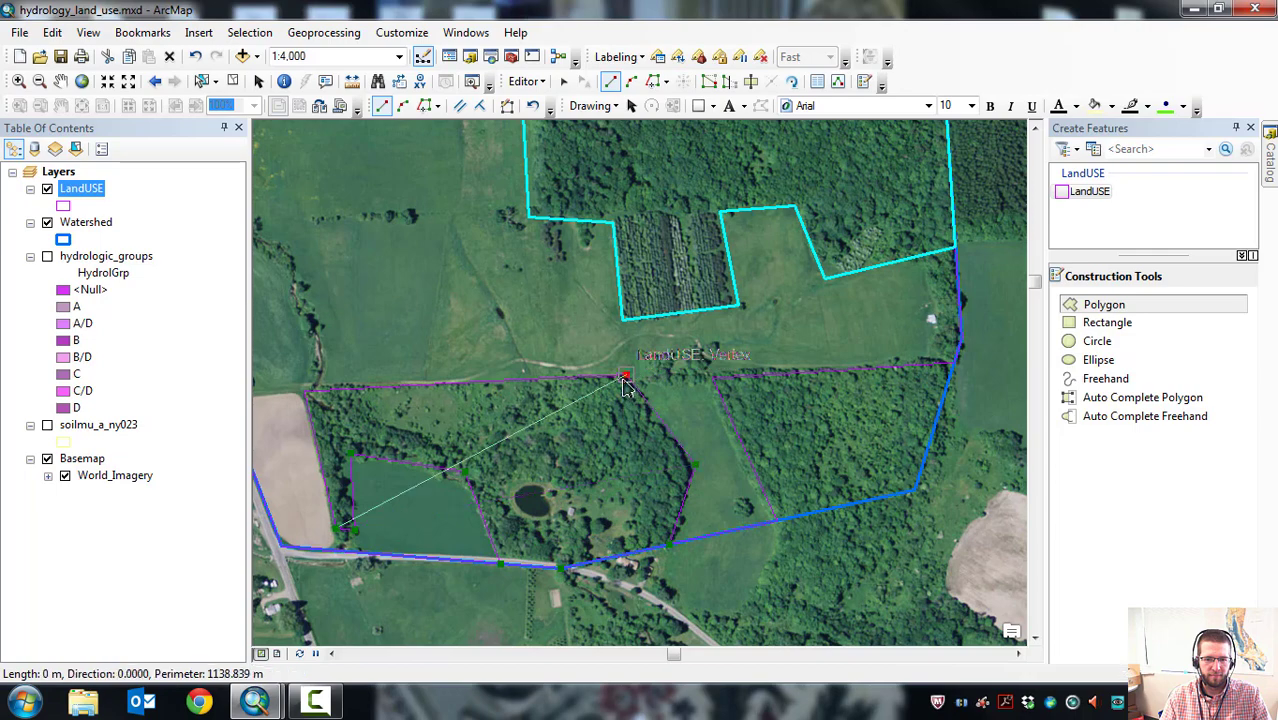
double_click(310, 395)
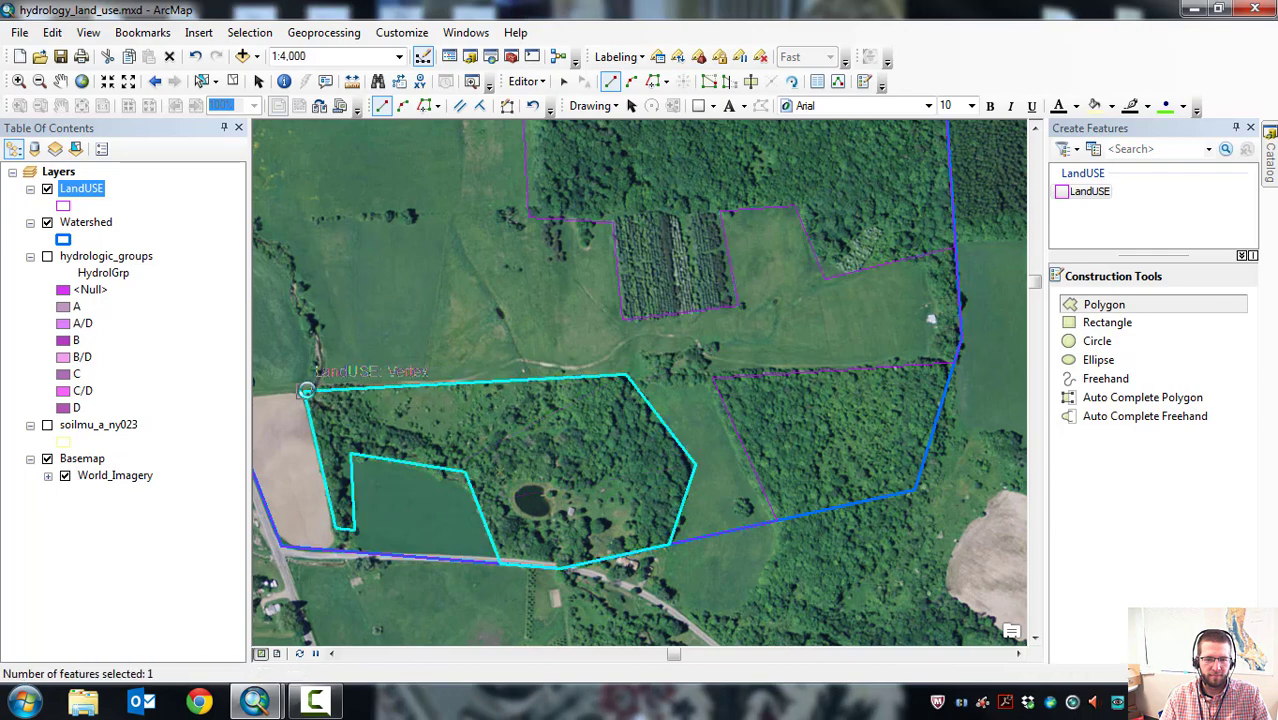
Digitize the southeastern woods as a four-sided LandUSE polygon snapped to the open-land edge and the watershed boundary.
left_click(712, 380)
left_click(953, 364)
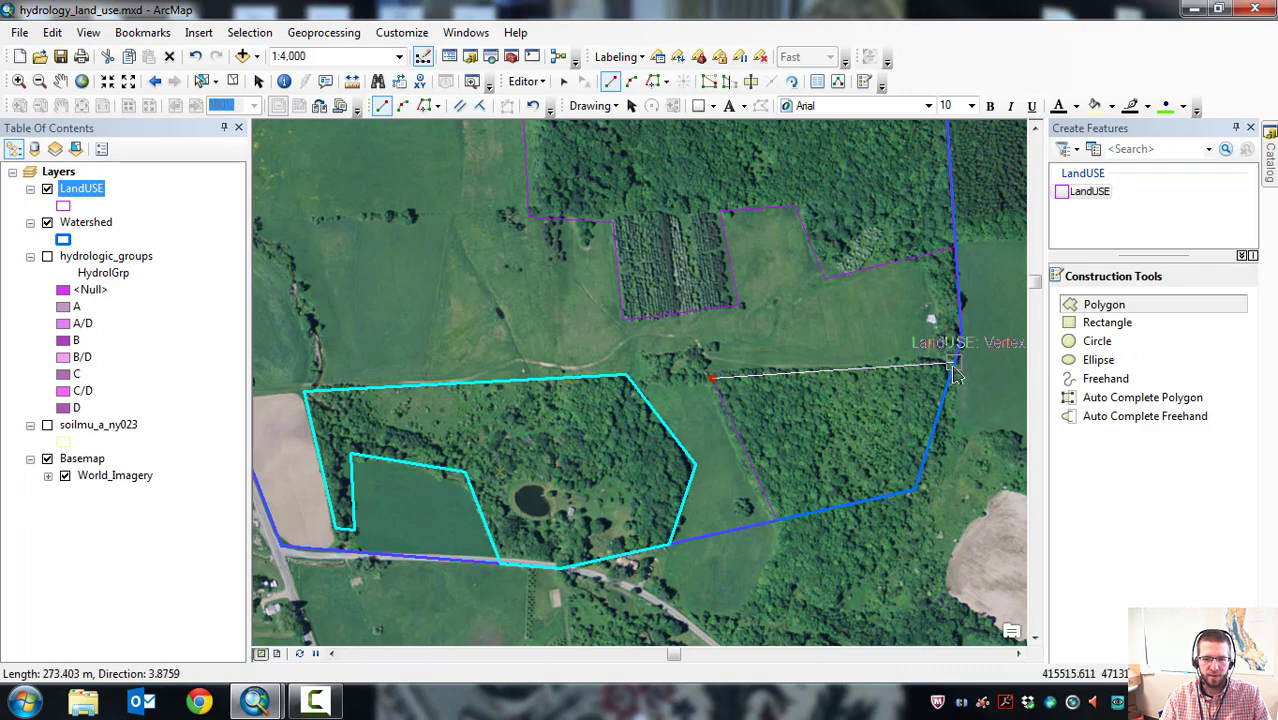
left_click(915, 490)
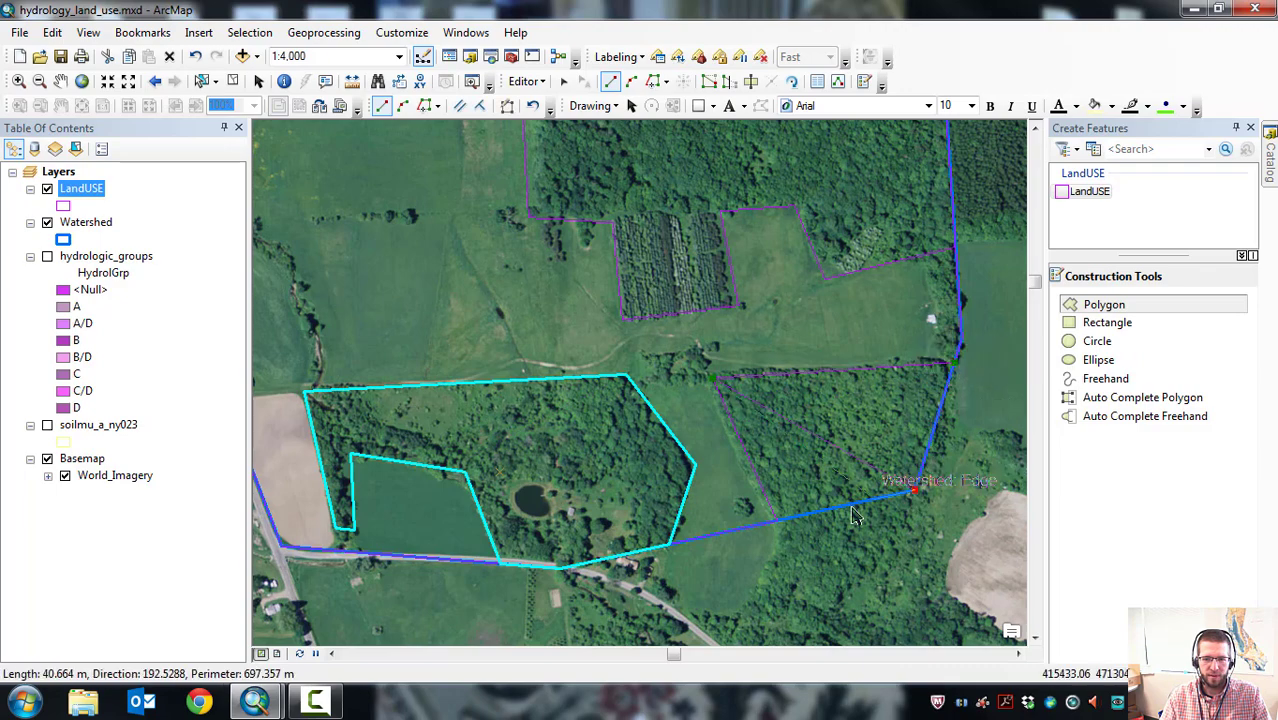
double_click(780, 523)
scroll(734, 490, "up", 2)
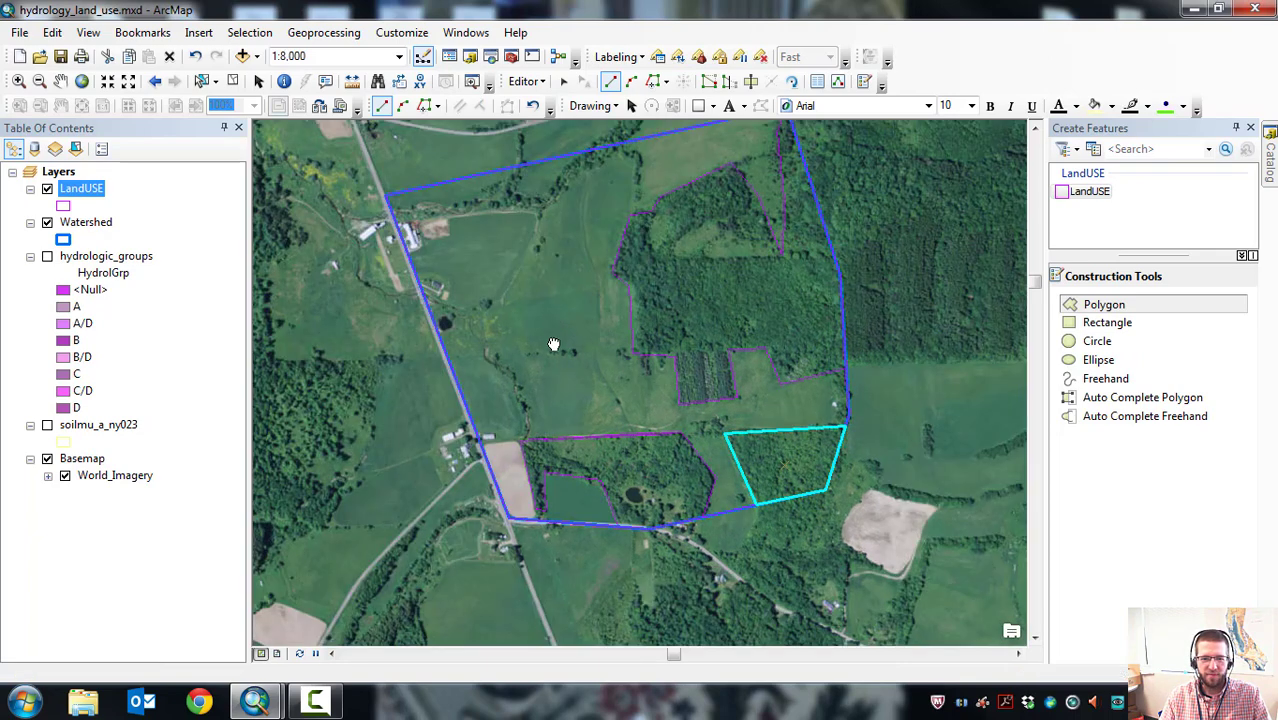
left_click_drag(551, 342, 573, 379)
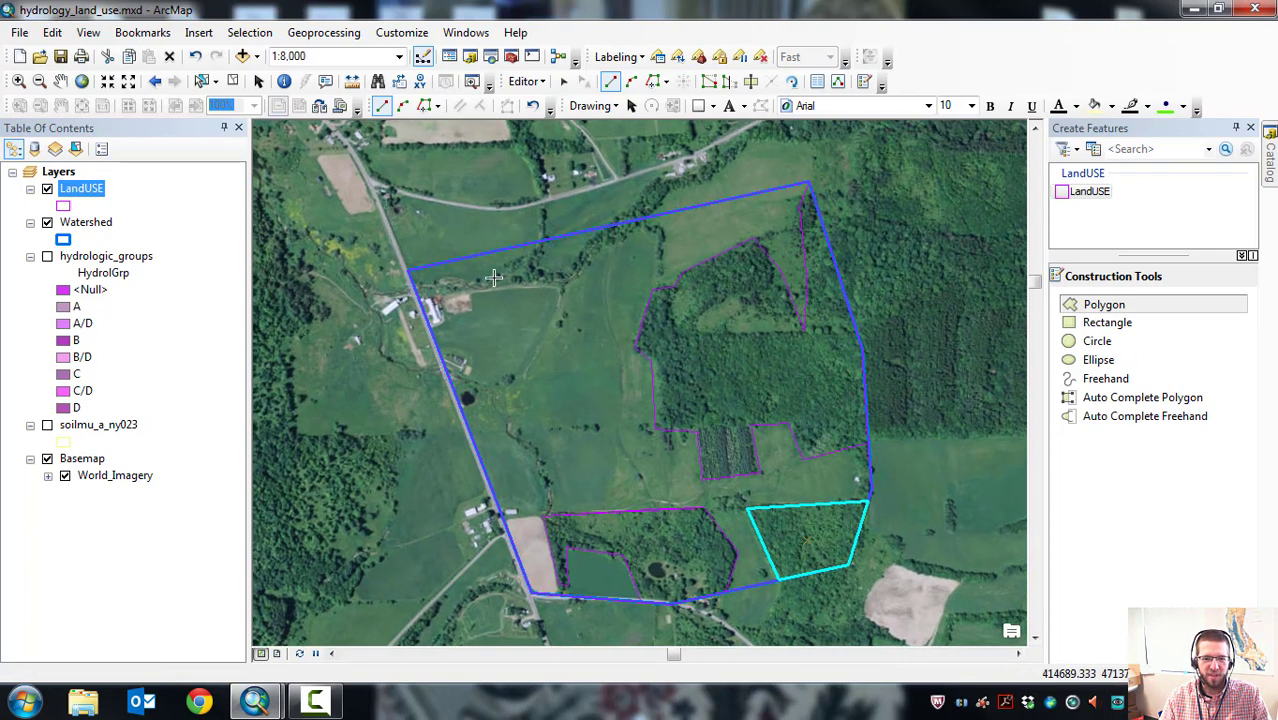
scroll(675, 602, "down", 1)
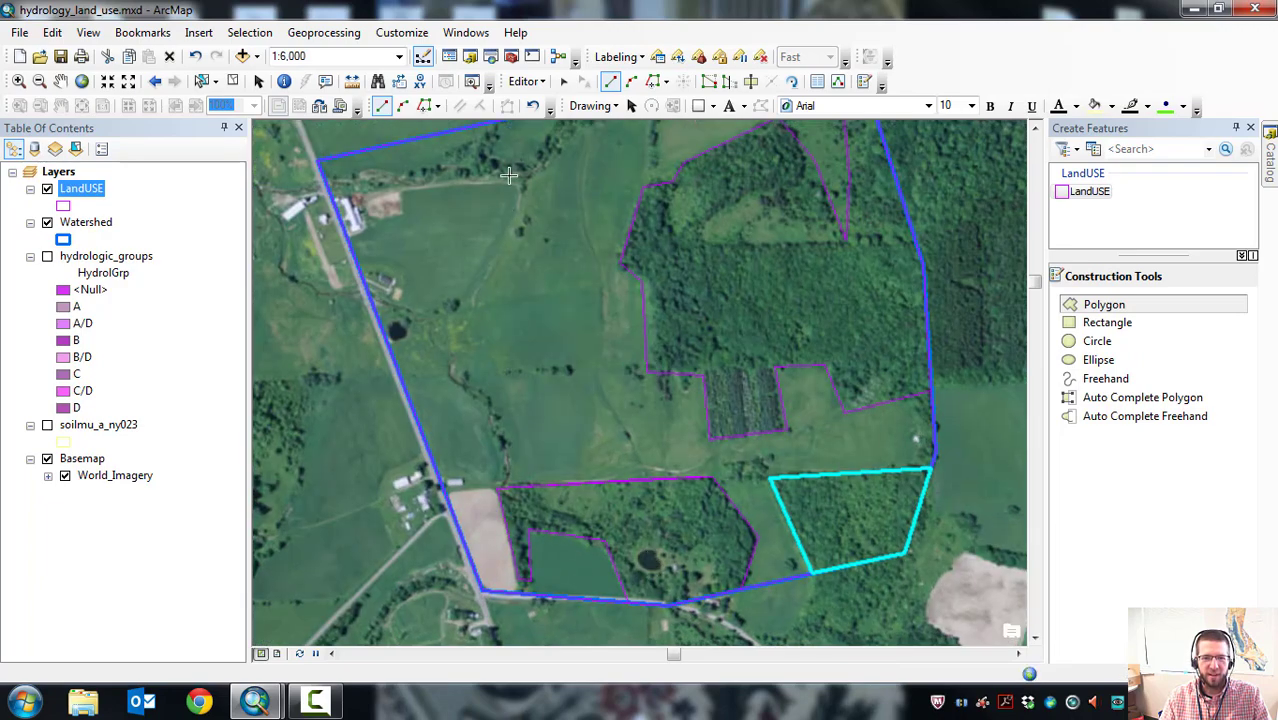
scroll(570, 274, "up", 1)
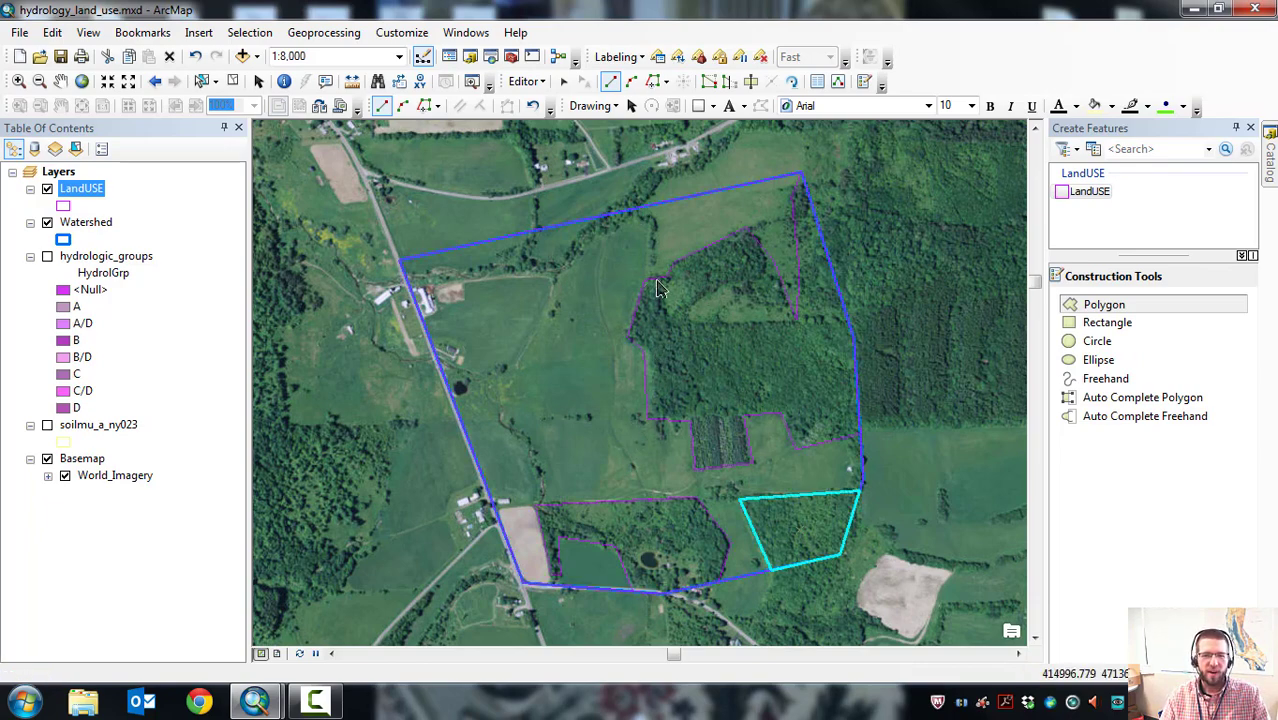
Try to add a field to the LandUSE attribute table while the edit session is active, and close the table.
right_click(76, 190)
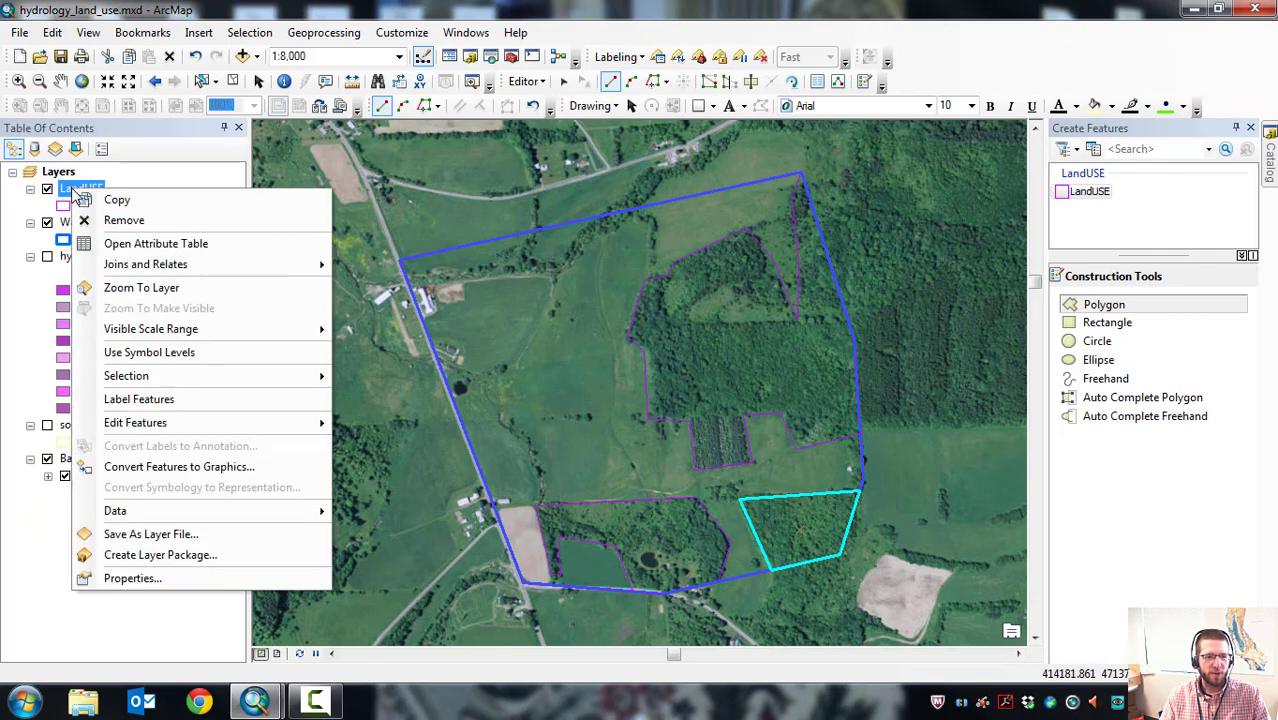
left_click(143, 244)
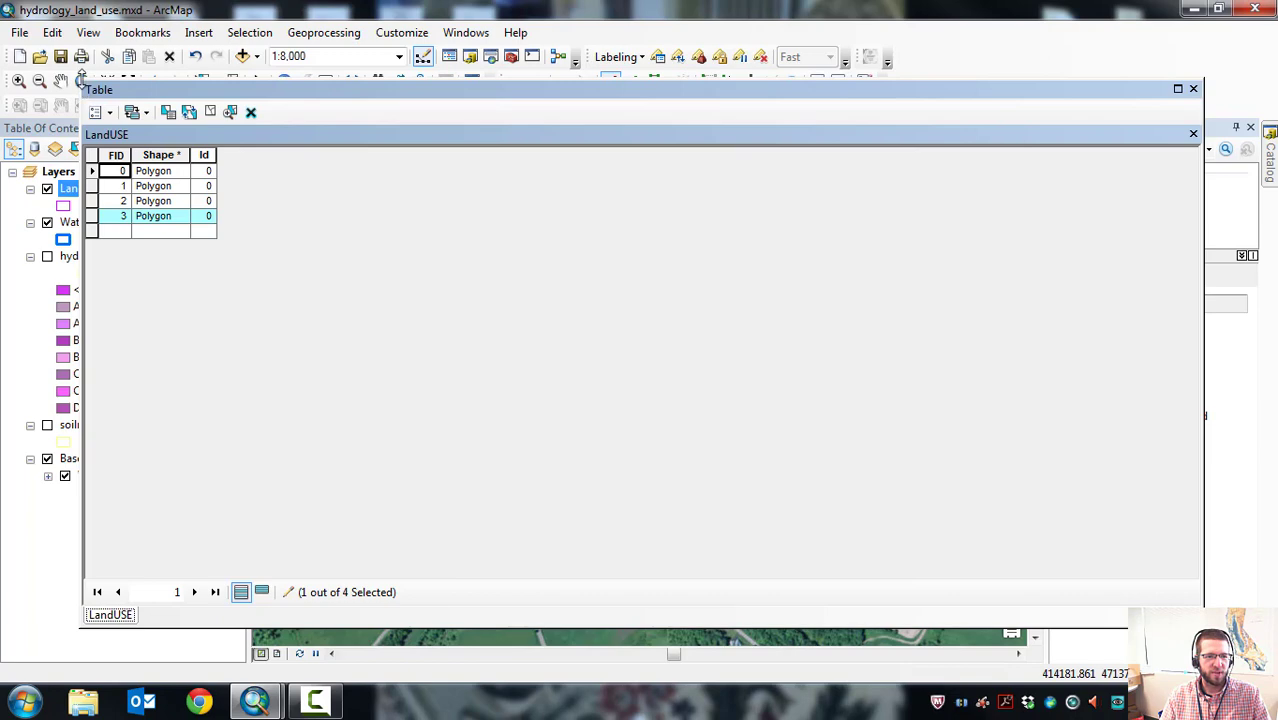
left_click_drag(82, 82, 550, 203)
left_click_drag(785, 215, 588, 190)
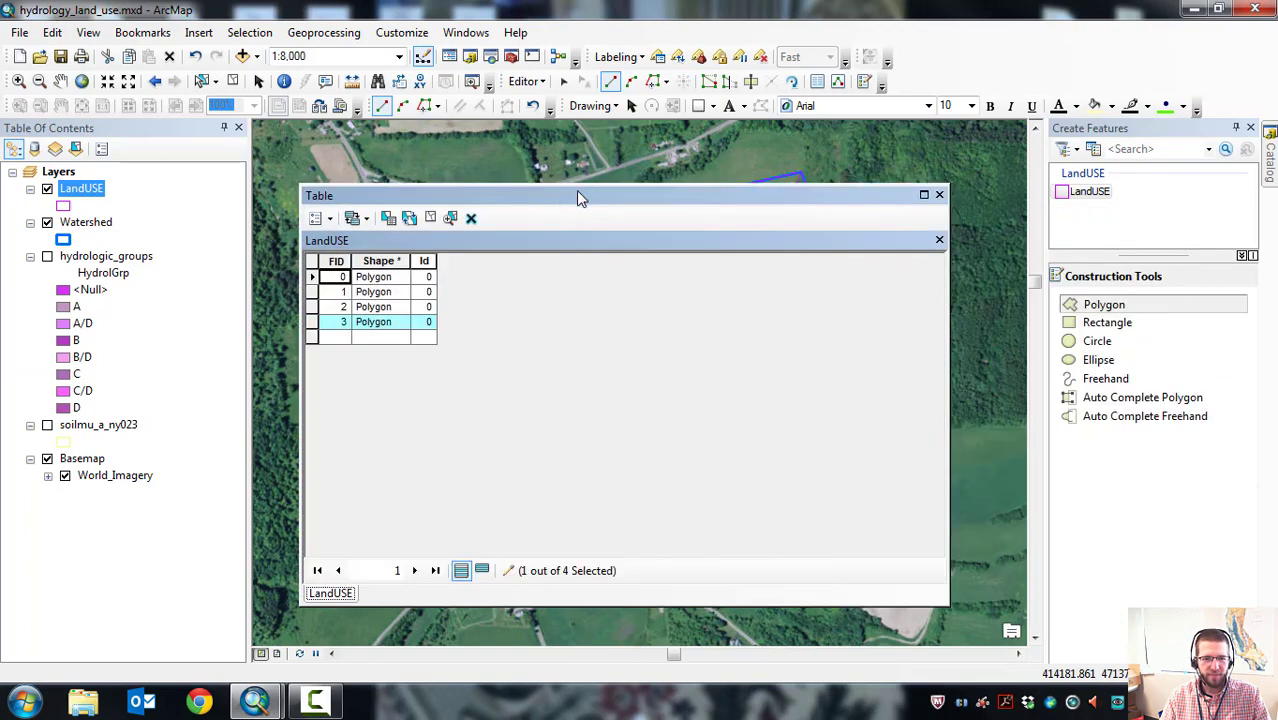
left_click(330, 219)
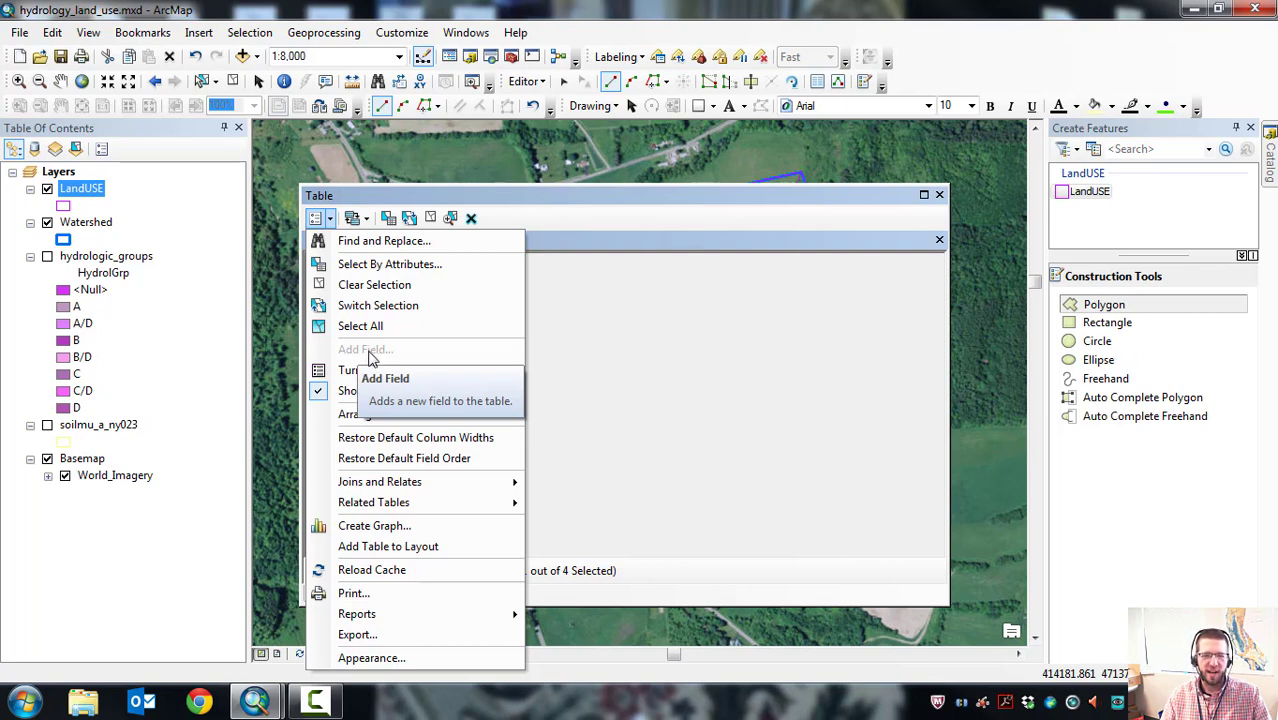
left_click(566, 195)
left_click(940, 195)
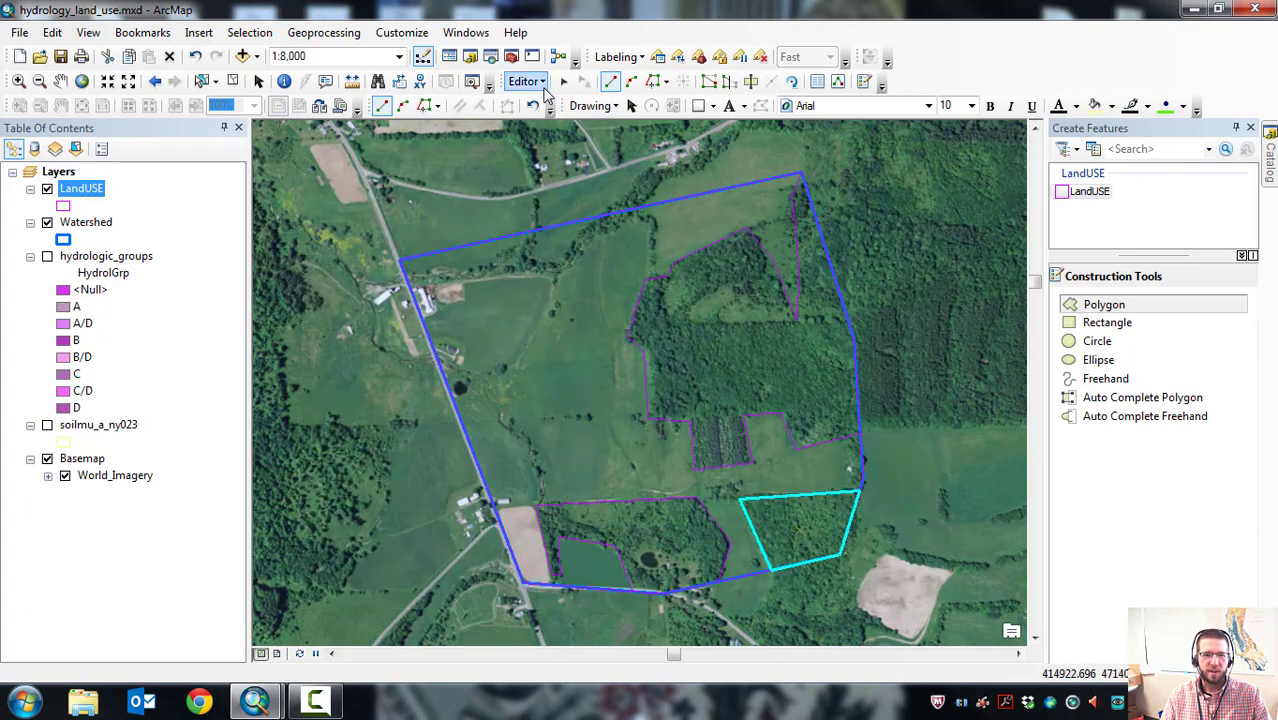
Save the edits to the LandUSE polygons and stop editing.
left_click(543, 82)
left_click(557, 146)
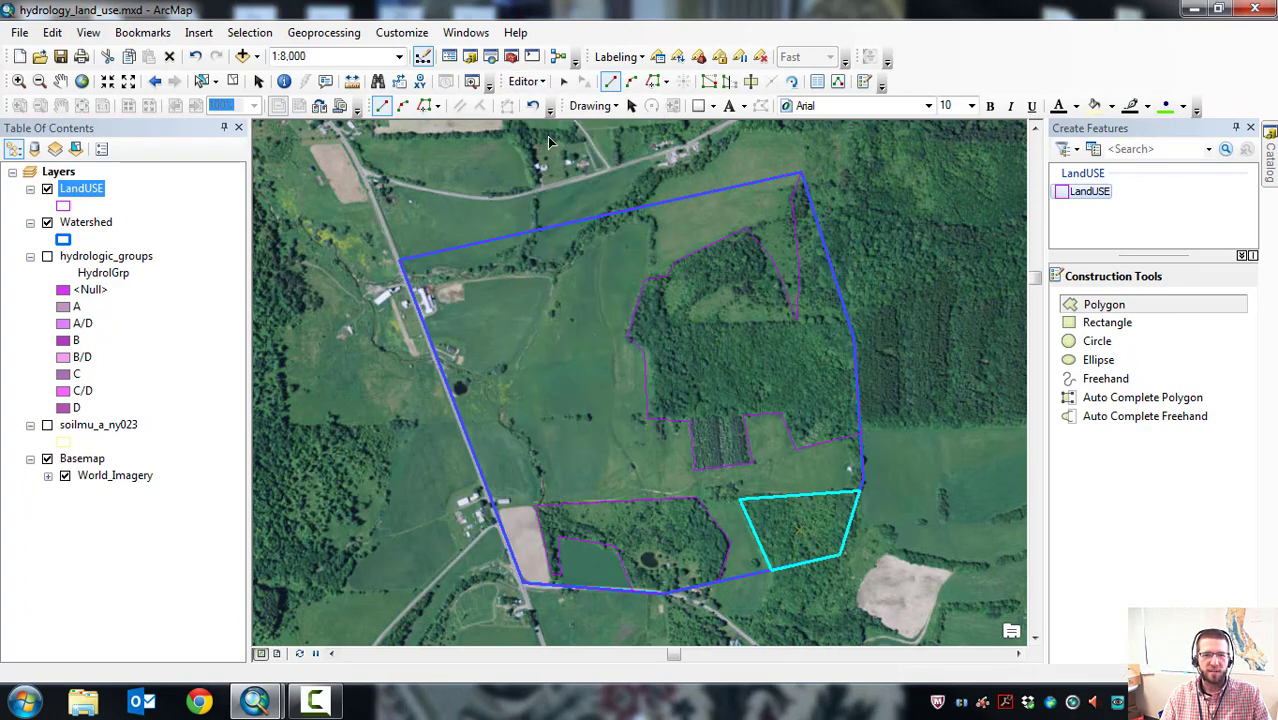
left_click(543, 82)
left_click(550, 123)
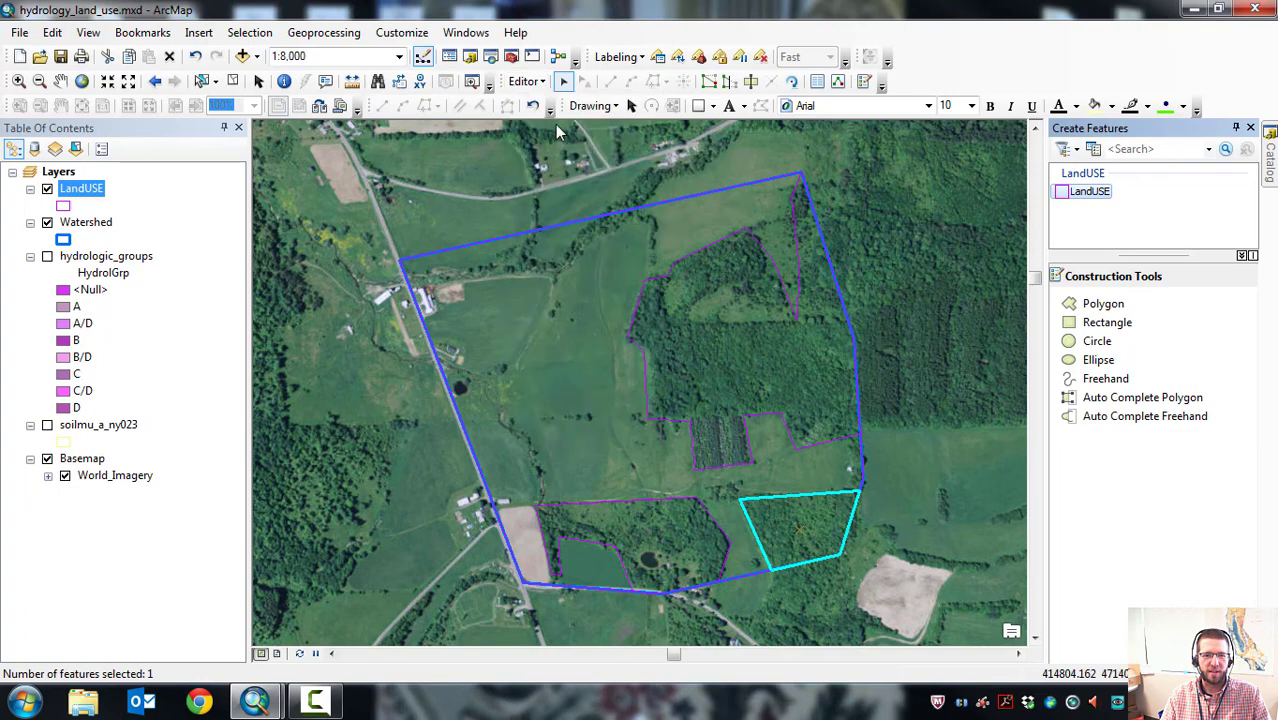
Add a Text field named Land_Use with a length of 50 to the LandUSE attribute table.
right_click(87, 197)
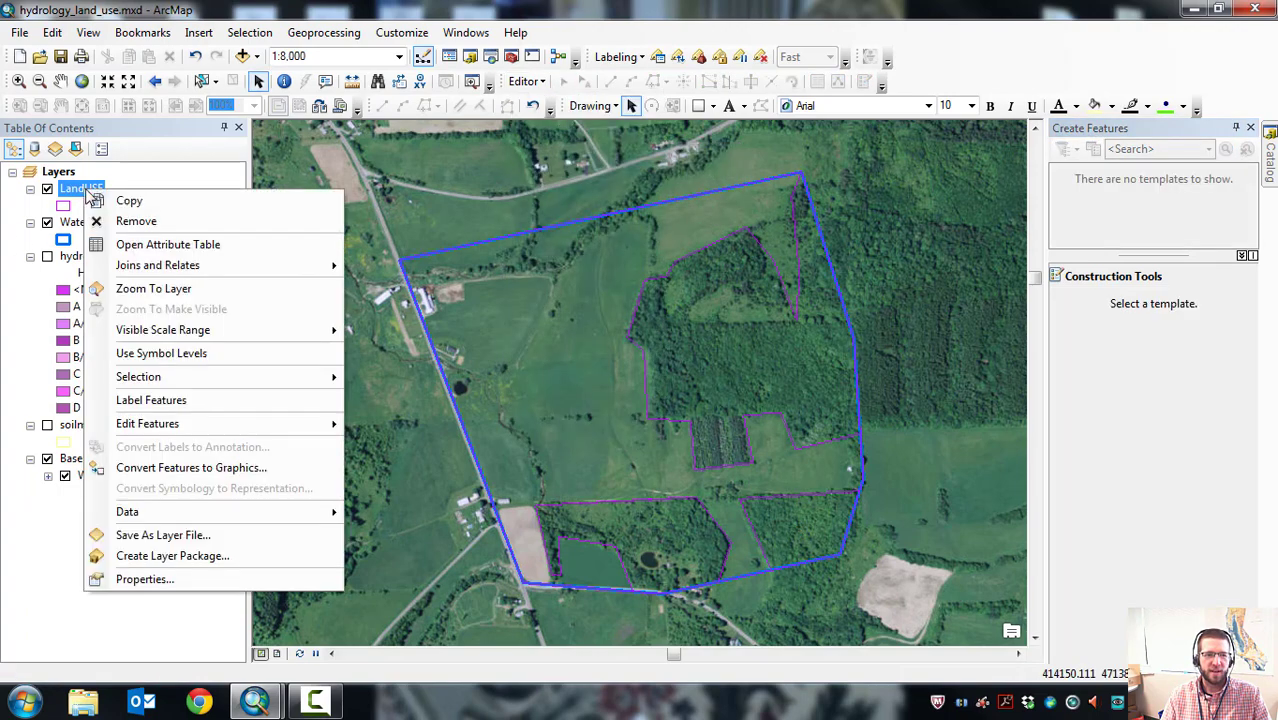
left_click(150, 243)
left_click(318, 218)
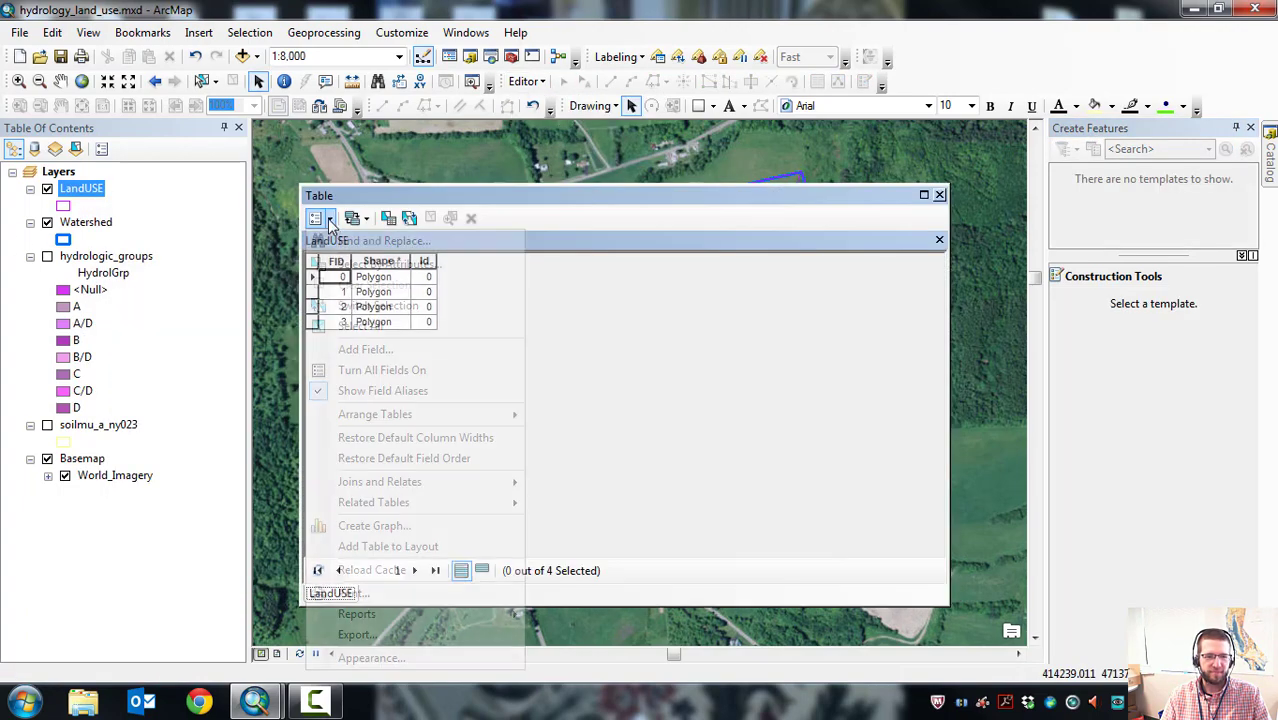
left_click(366, 350)
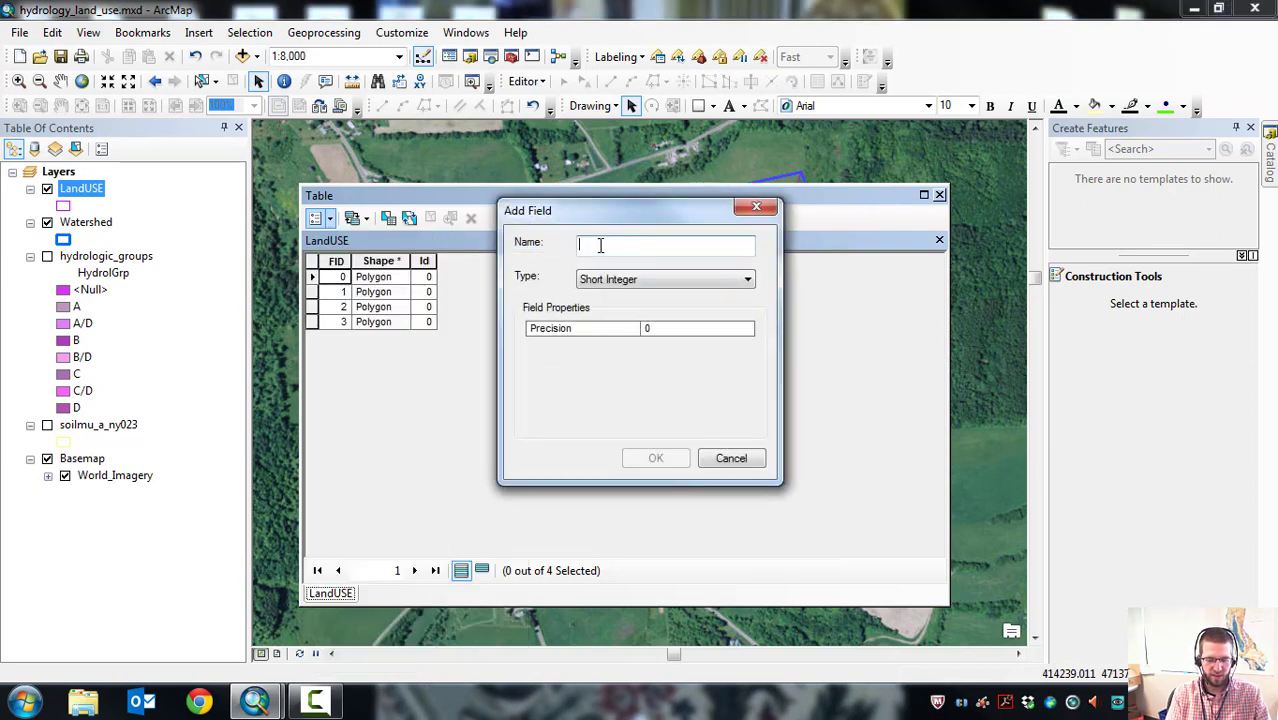
type("Land_Use")
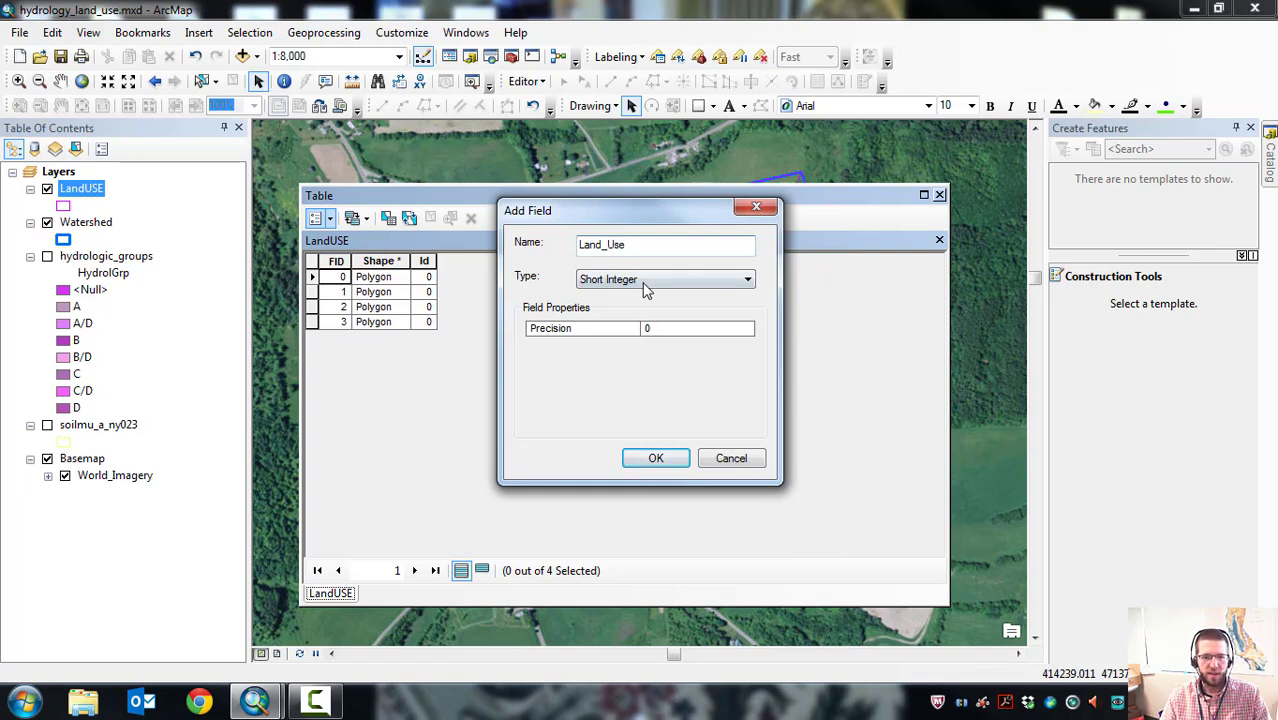
left_click(680, 288)
left_click(597, 344)
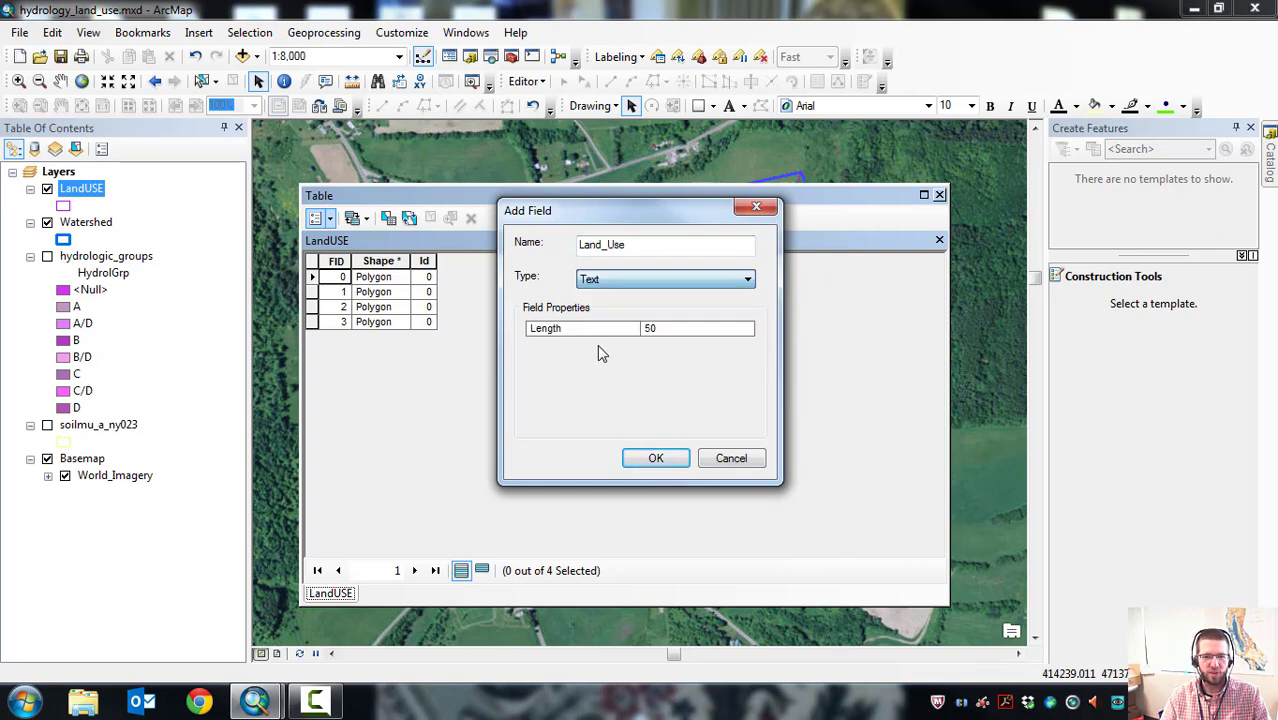
left_click(655, 459)
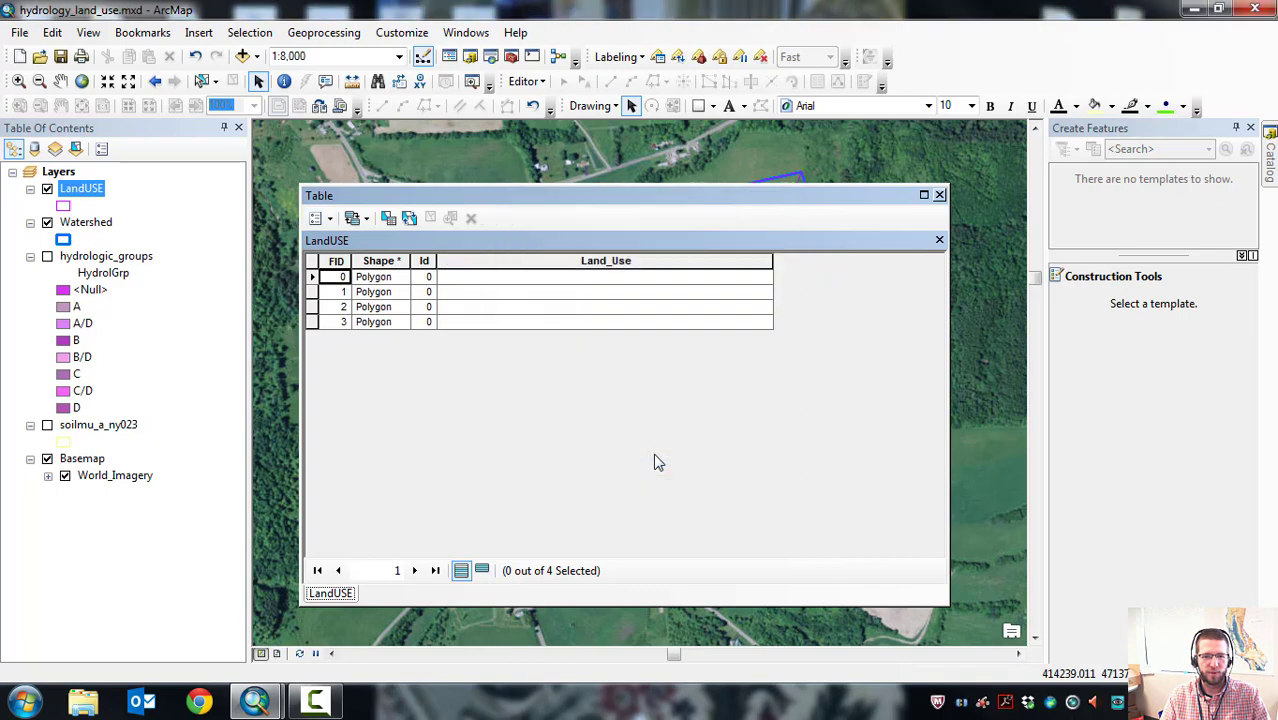
Dock the LandUSE attribute table beside the map and highlight the polygon of the first record.
left_click_drag(586, 201, 32, 388)
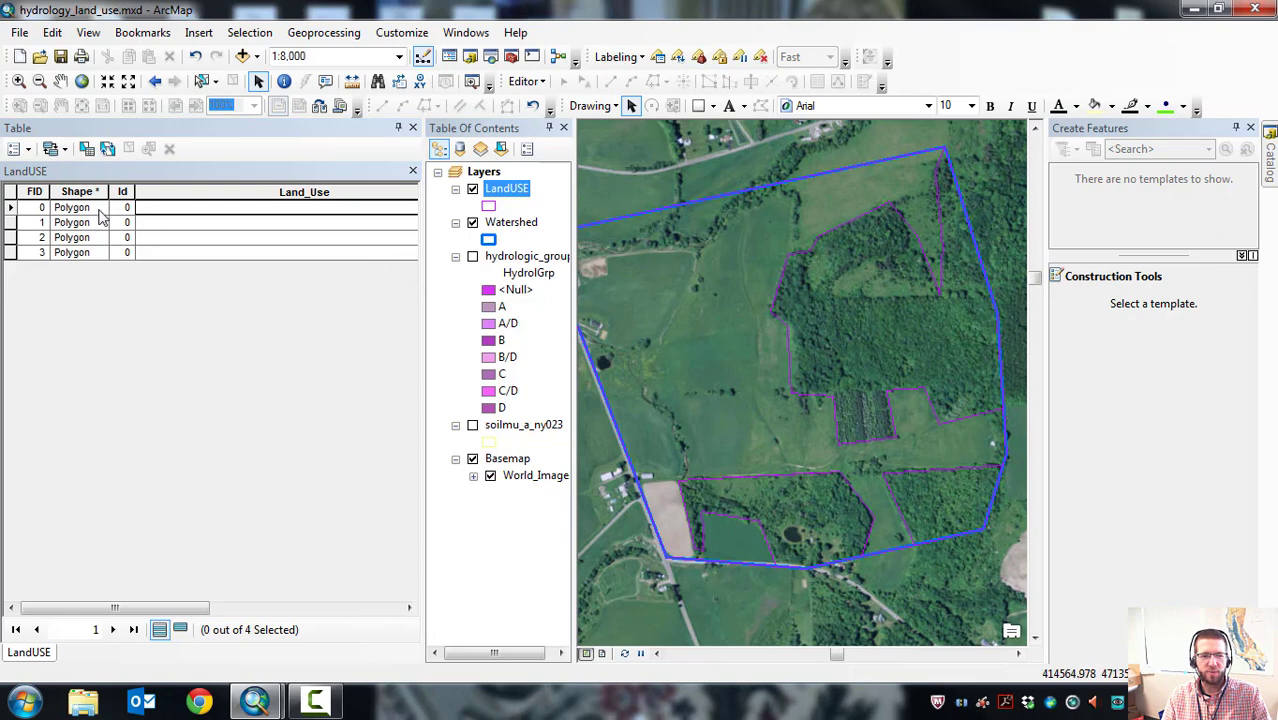
left_click(10, 207)
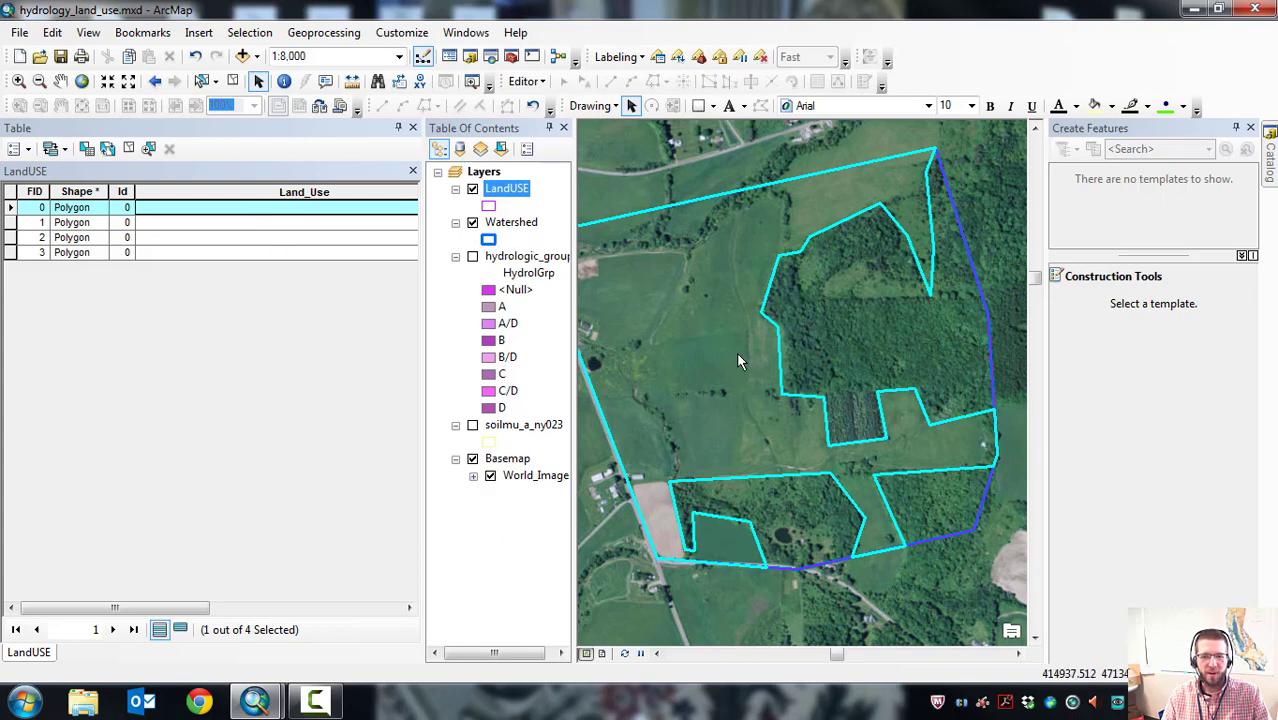
left_click(182, 213)
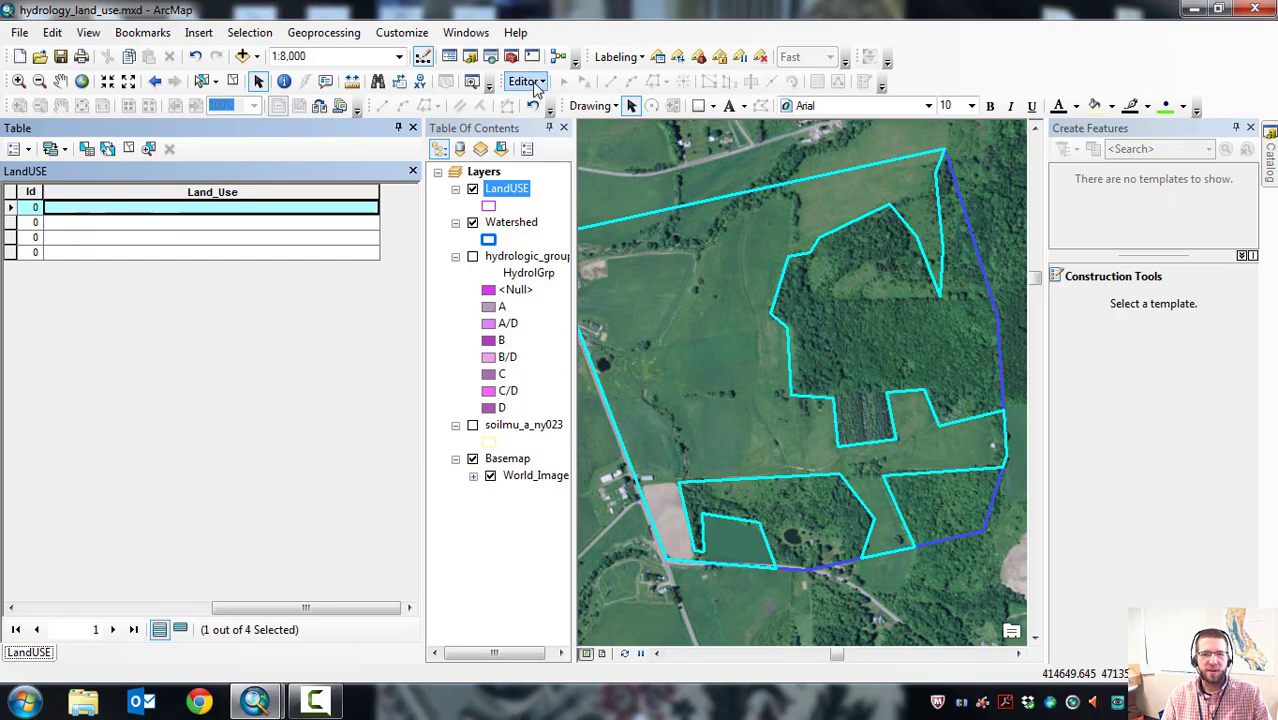
Start an edit session on the LandUSE layer.
left_click(525, 81)
left_click(545, 100)
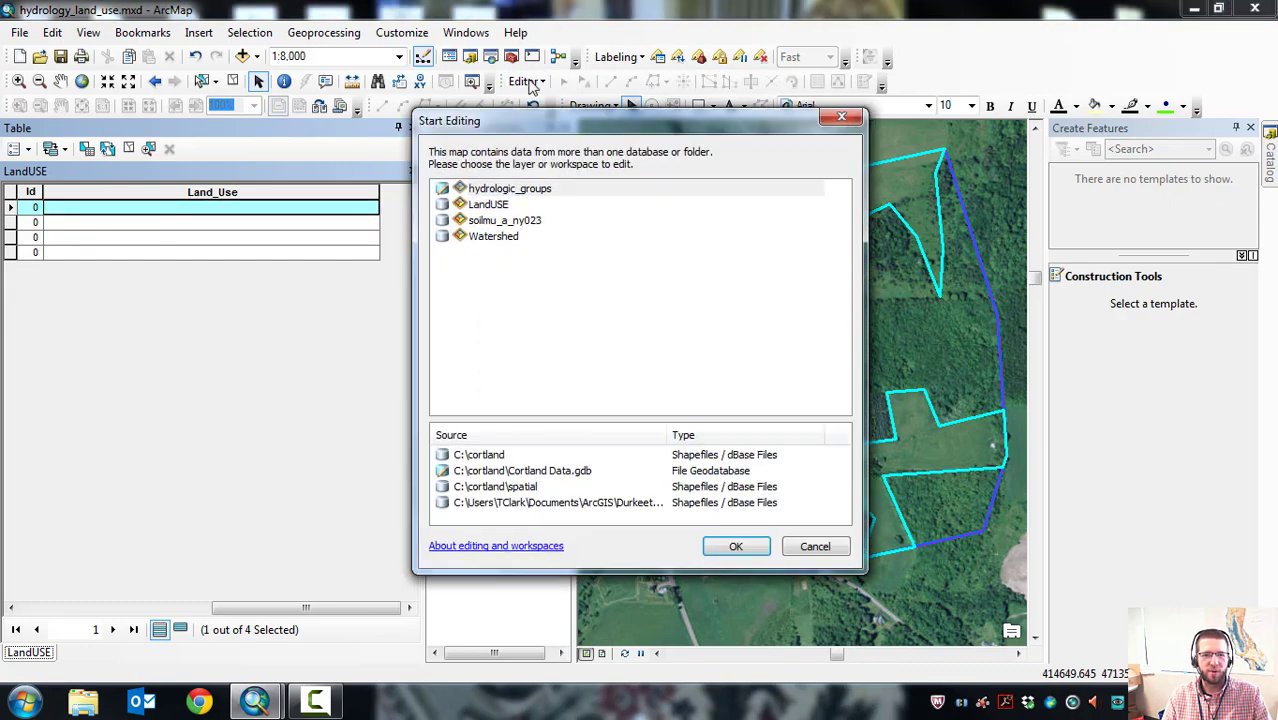
left_click(490, 205)
left_click(722, 548)
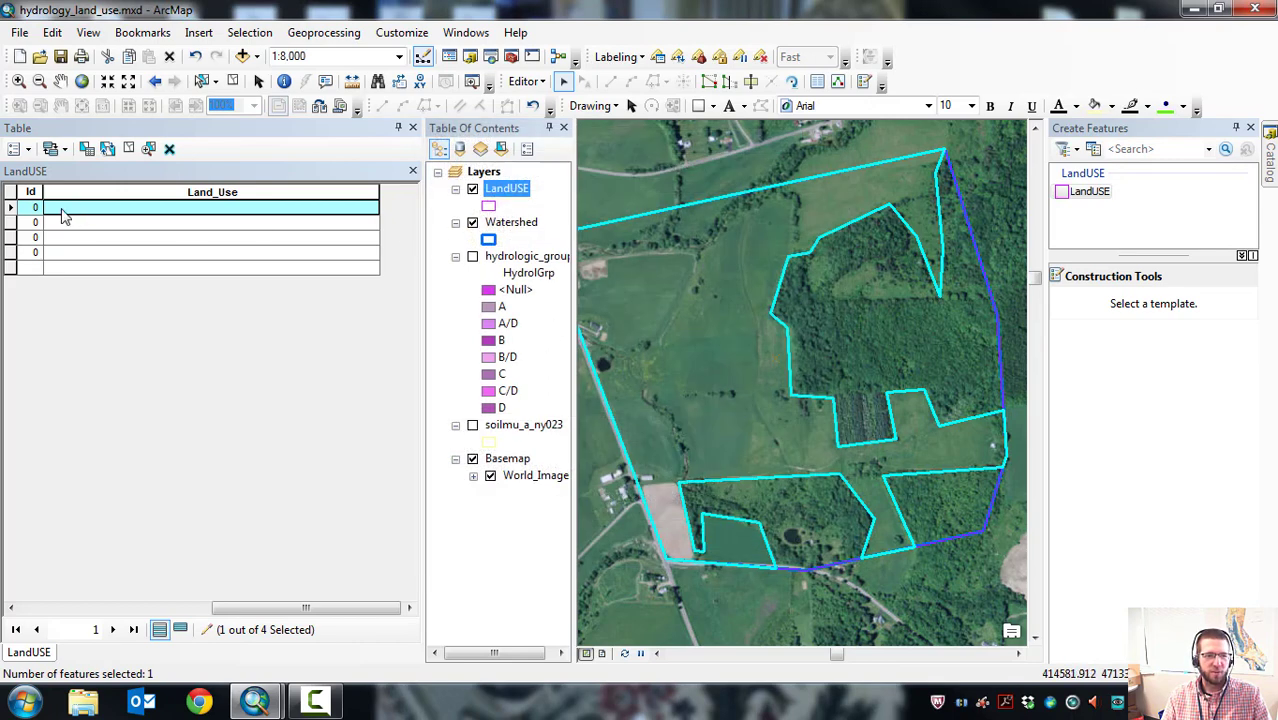
Set Land_Use to Pasture Good for the open-land polygon in the first record.
left_click(62, 209)
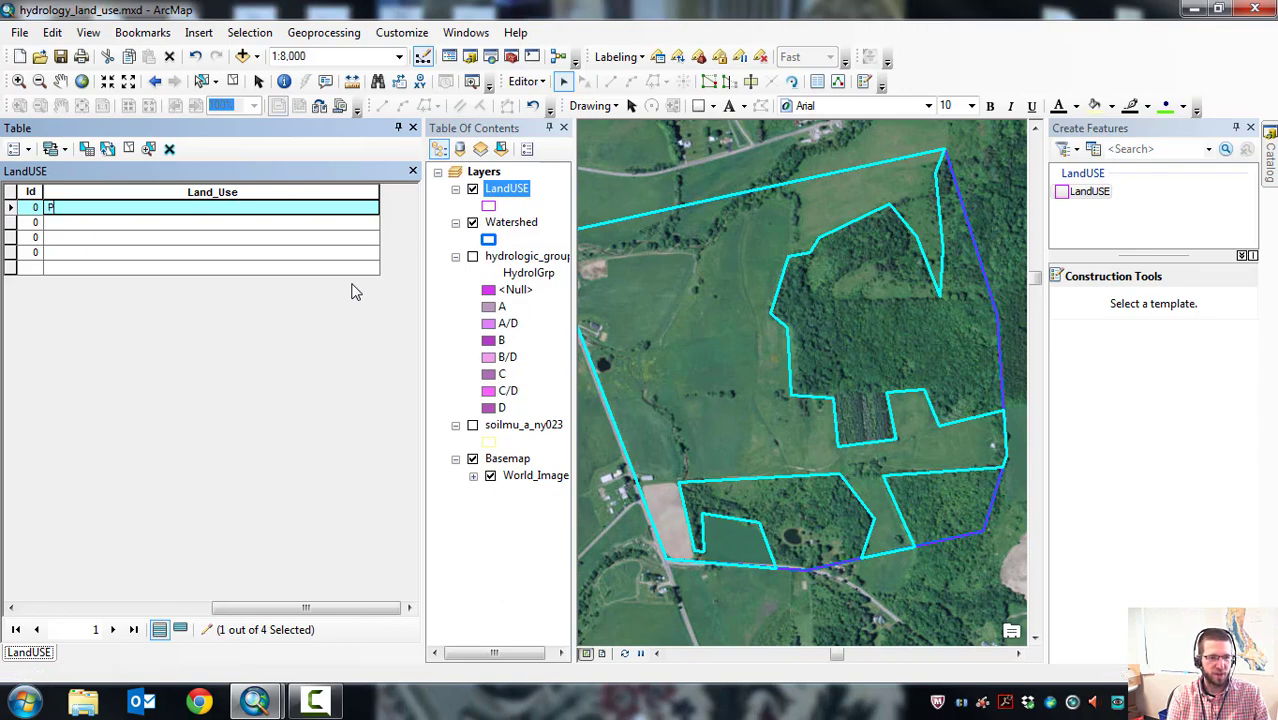
type("Pasture Good")
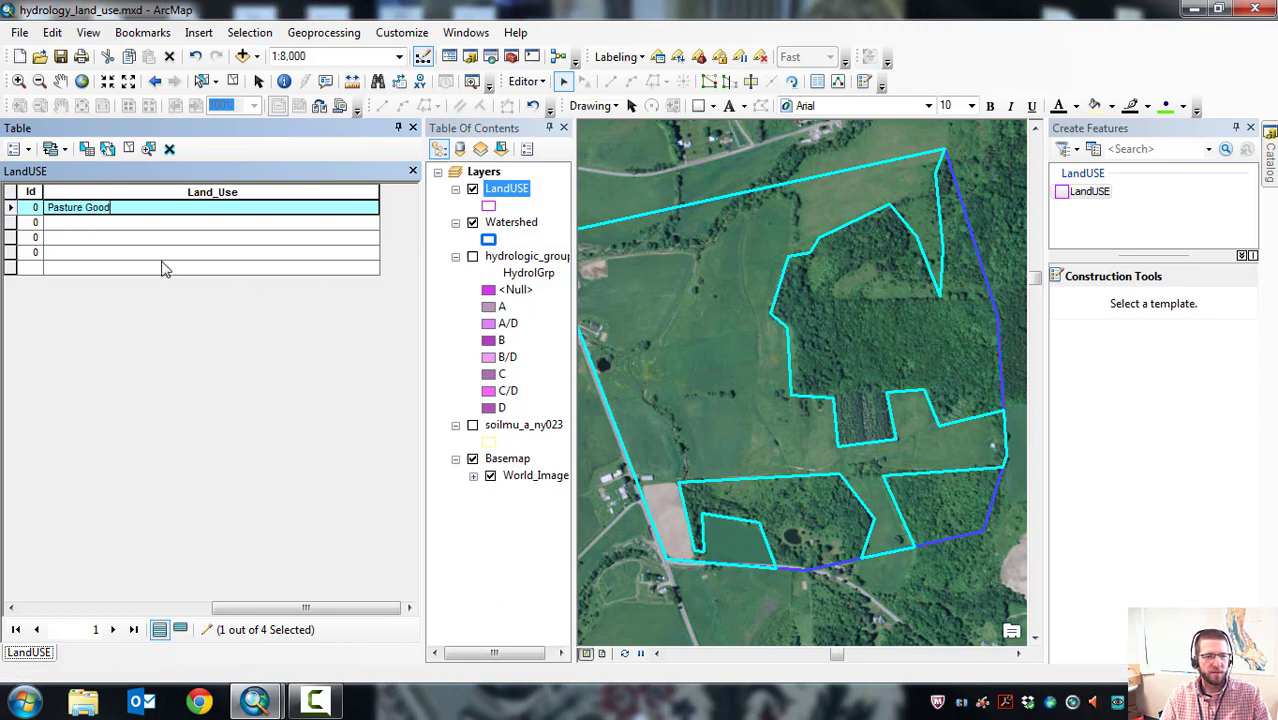
left_click(100, 224)
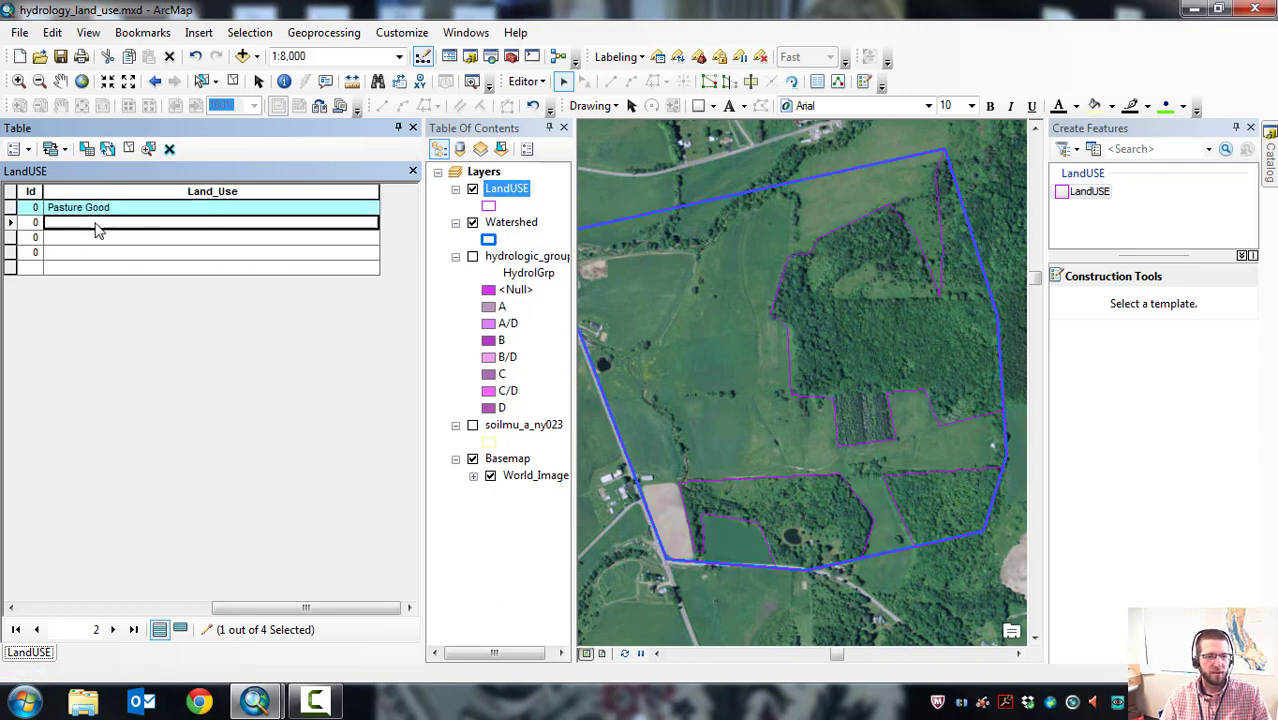
Highlight the large northeastern woods polygon and set Land_Use to Woods Good for it and the two remaining LandUSE records.
left_click_drag(308, 607, 213, 607)
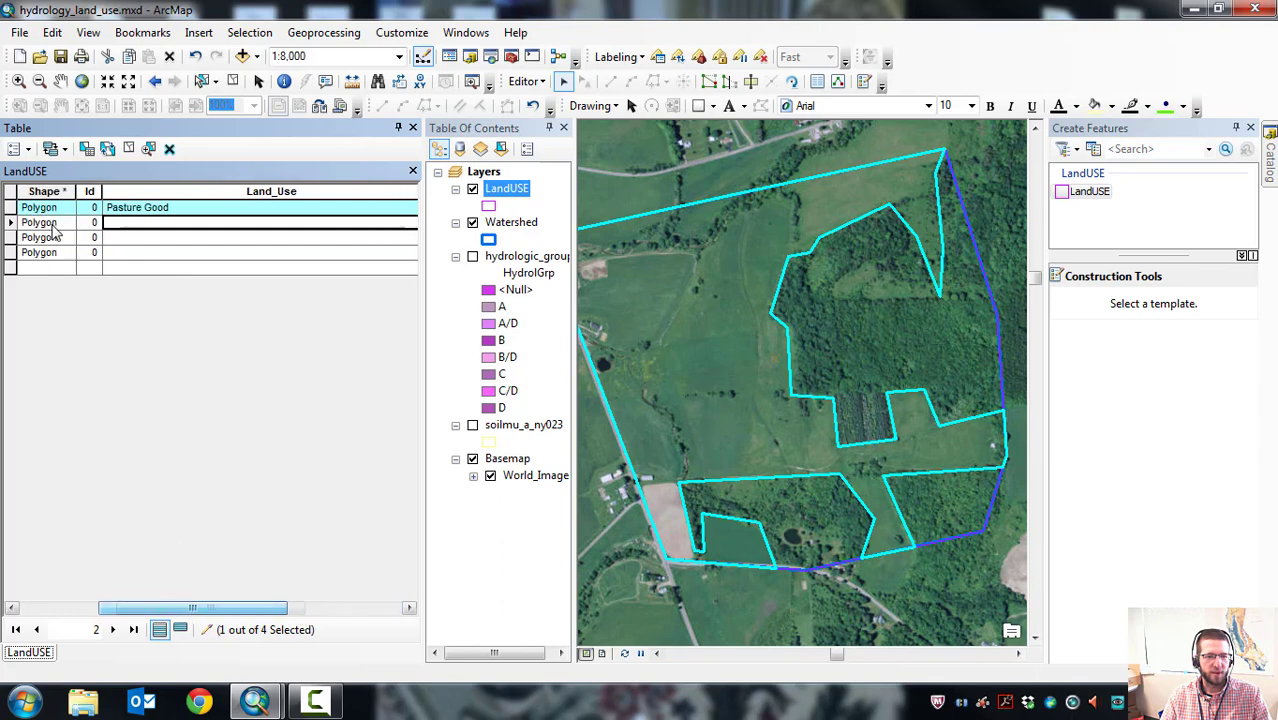
left_click(12, 223)
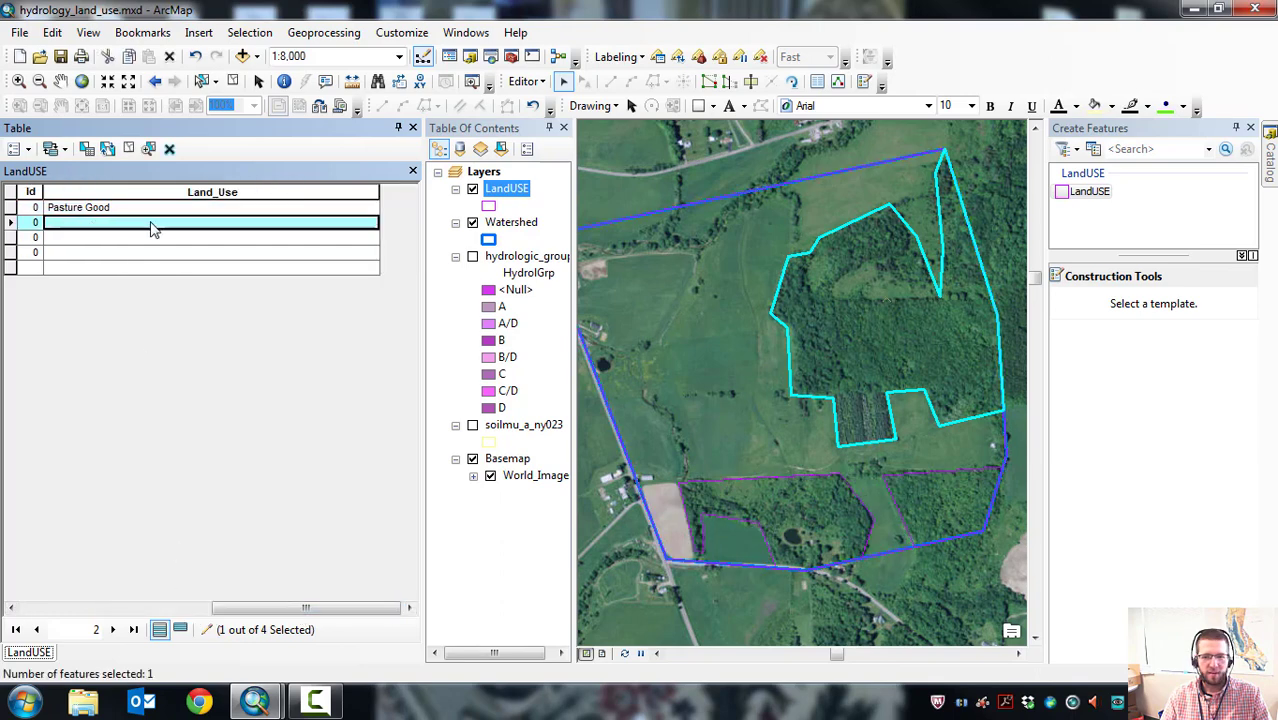
left_click(152, 229)
type("Woods Good")
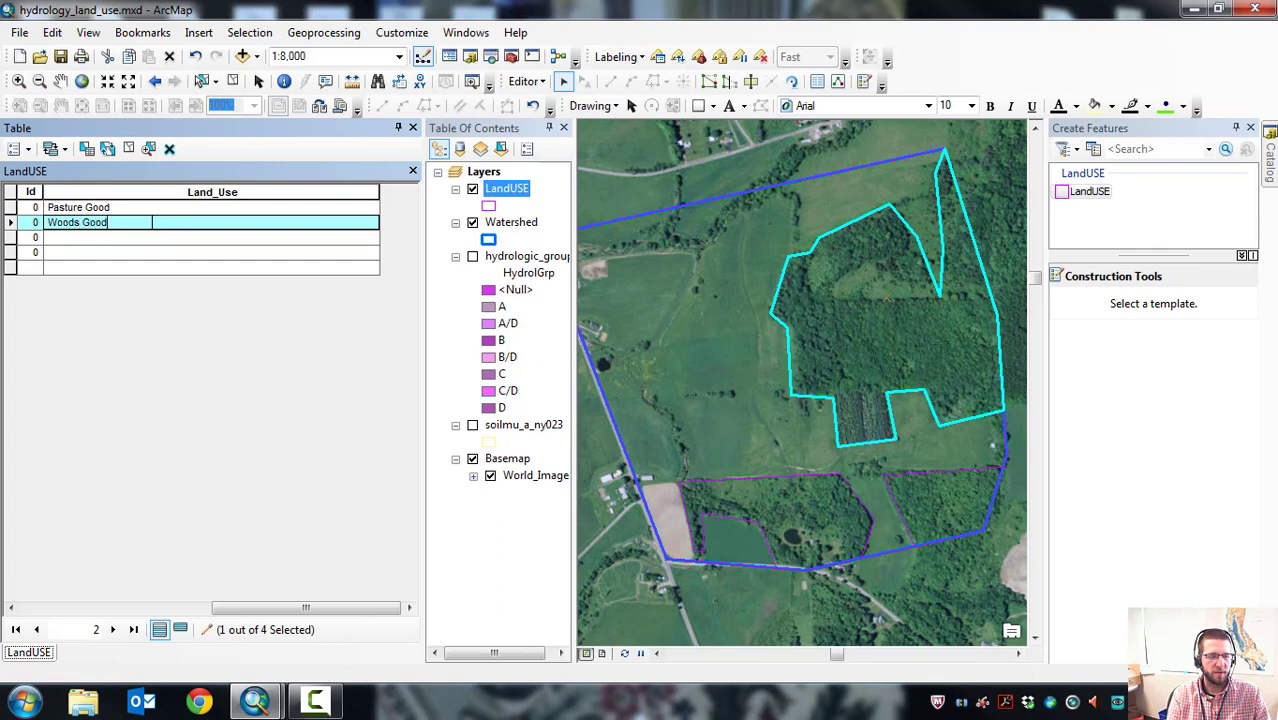
key("Return")
type("Woods Good")
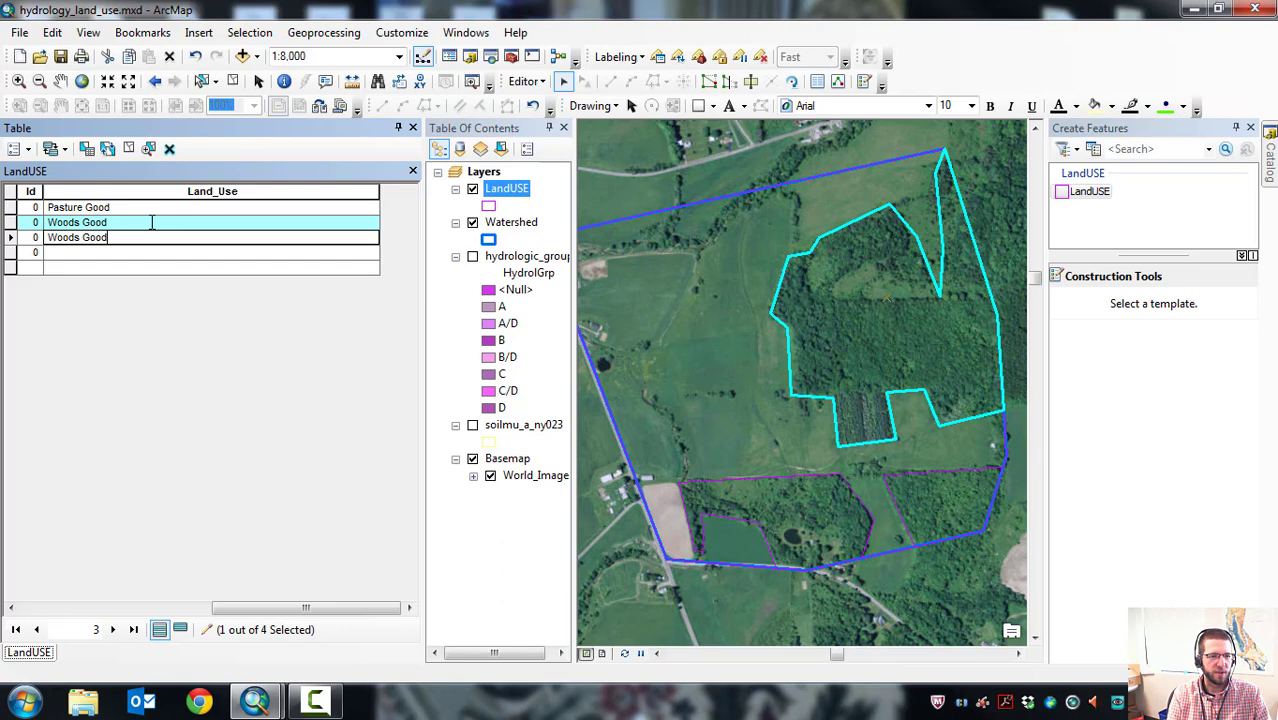
key("Return")
type("W")
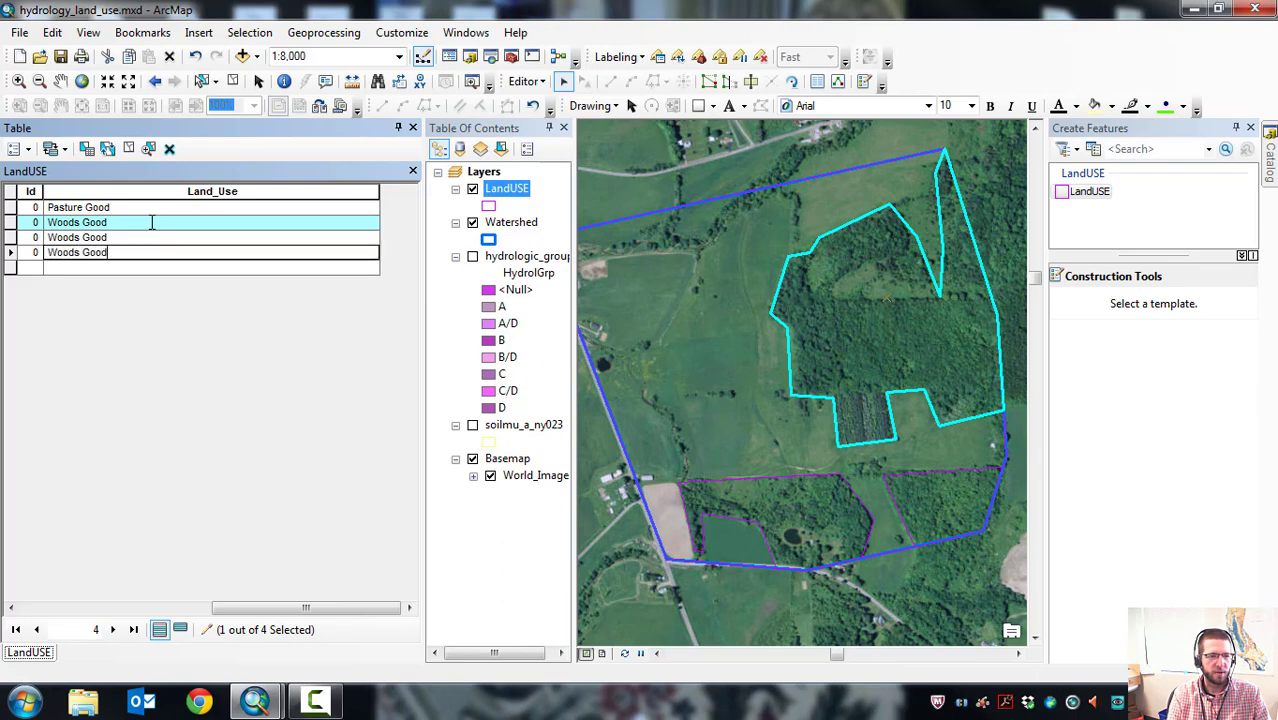
type("oods Good")
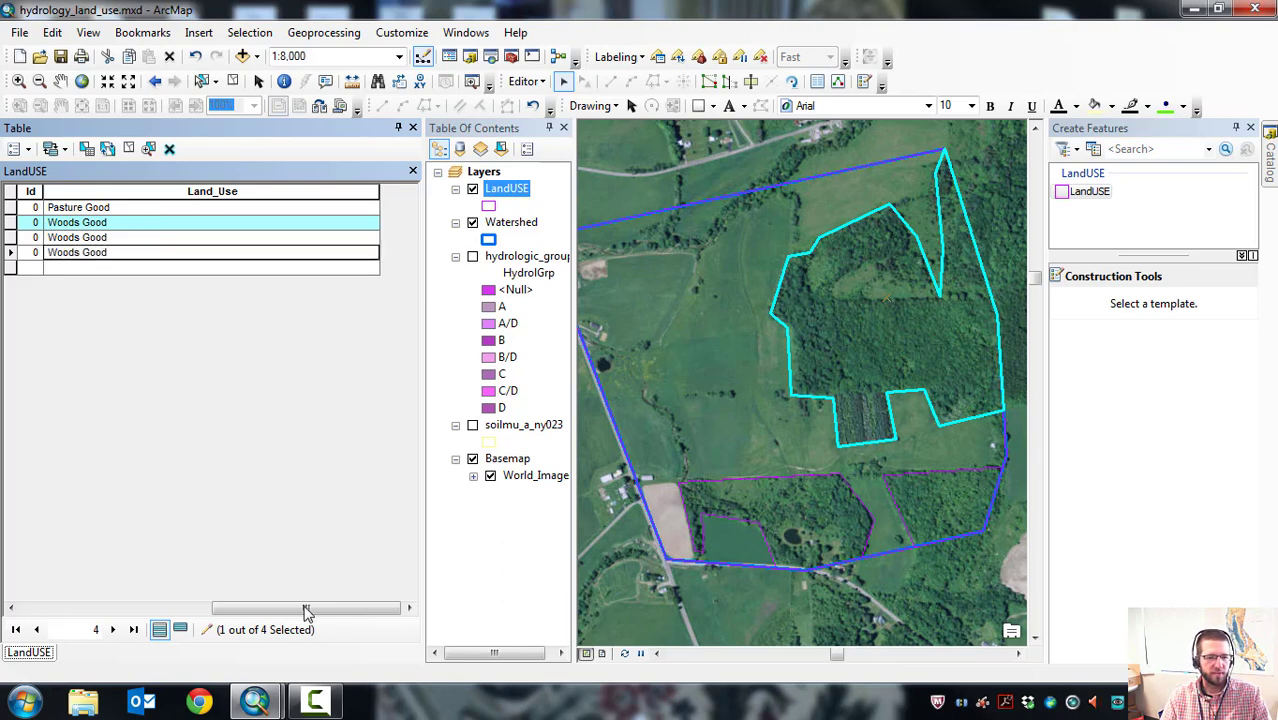
Highlight each LandUSE record's polygon in turn to check its Land_Use class against the imagery.
left_click_drag(307, 612, 125, 608)
left_click(10, 252)
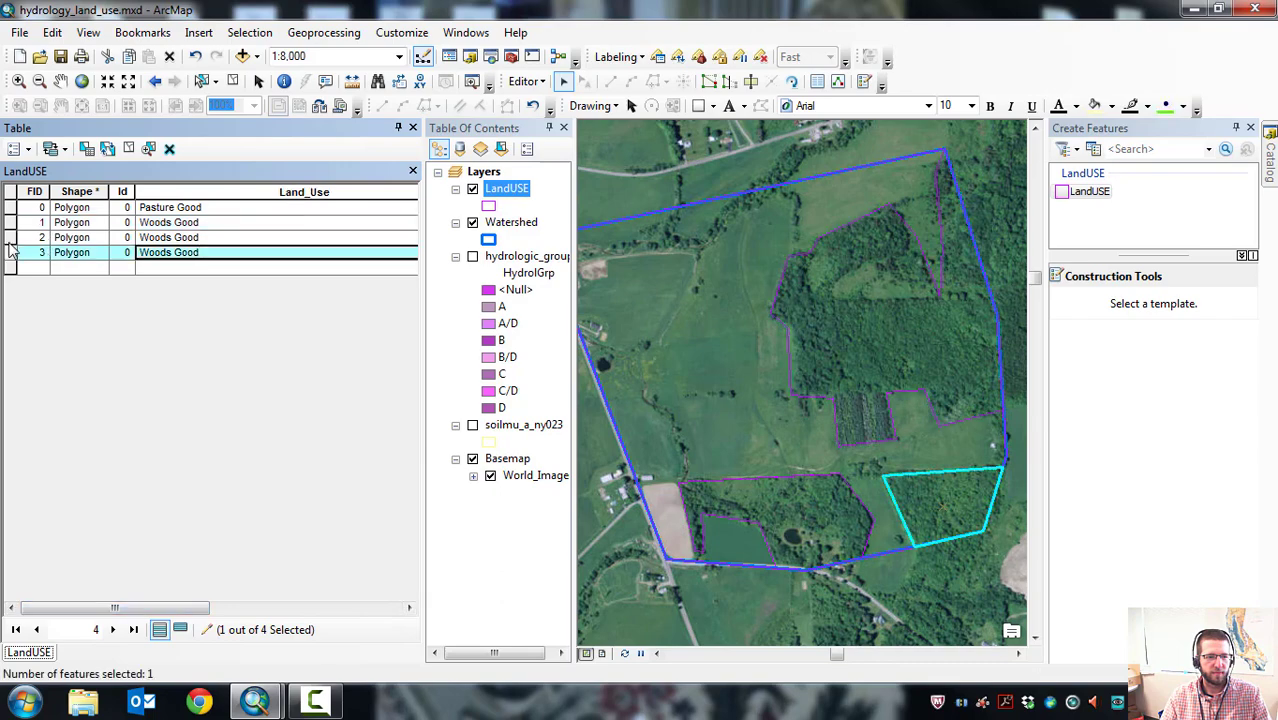
left_click(10, 237)
left_click(10, 222)
left_click(10, 207)
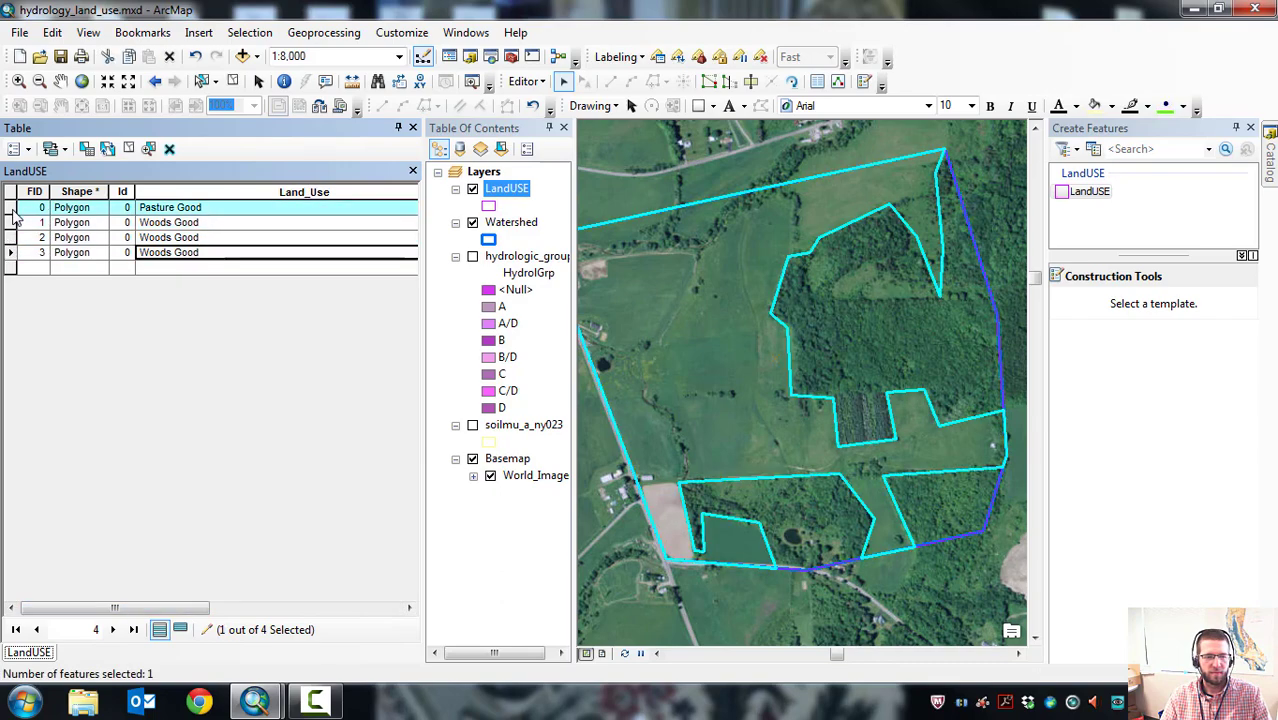
left_click(10, 222)
left_click(10, 237)
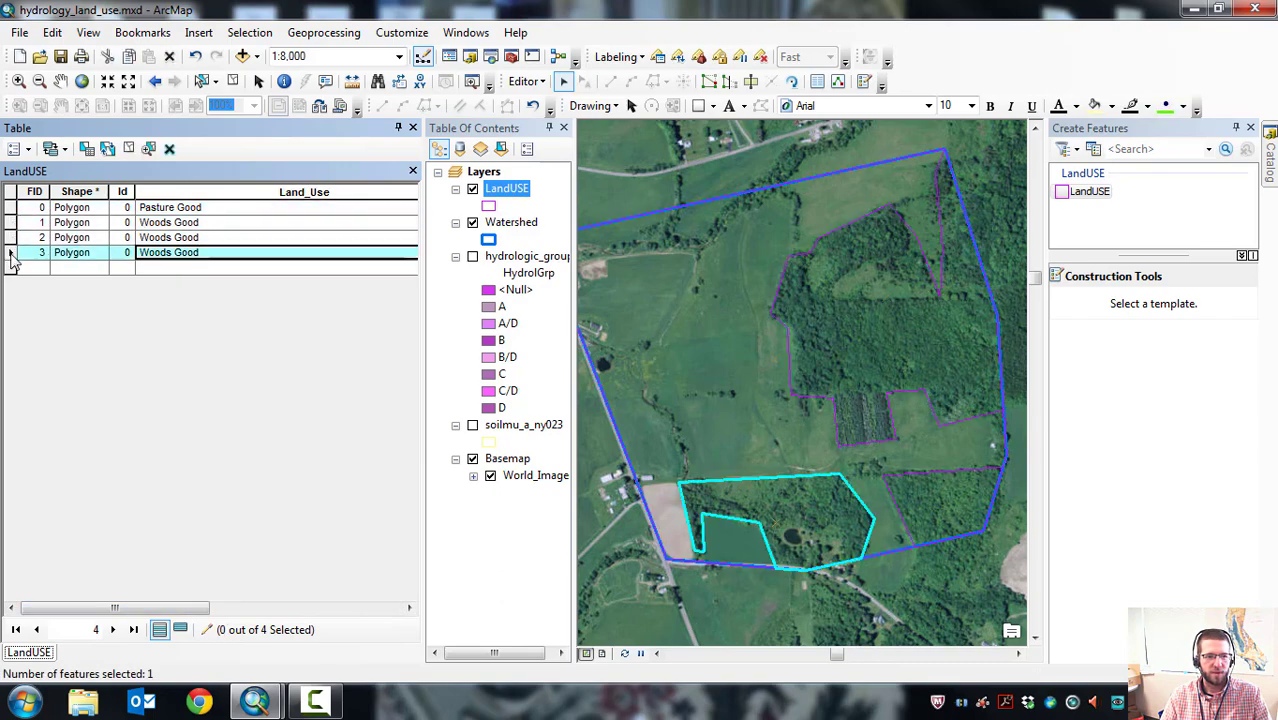
left_click(10, 252)
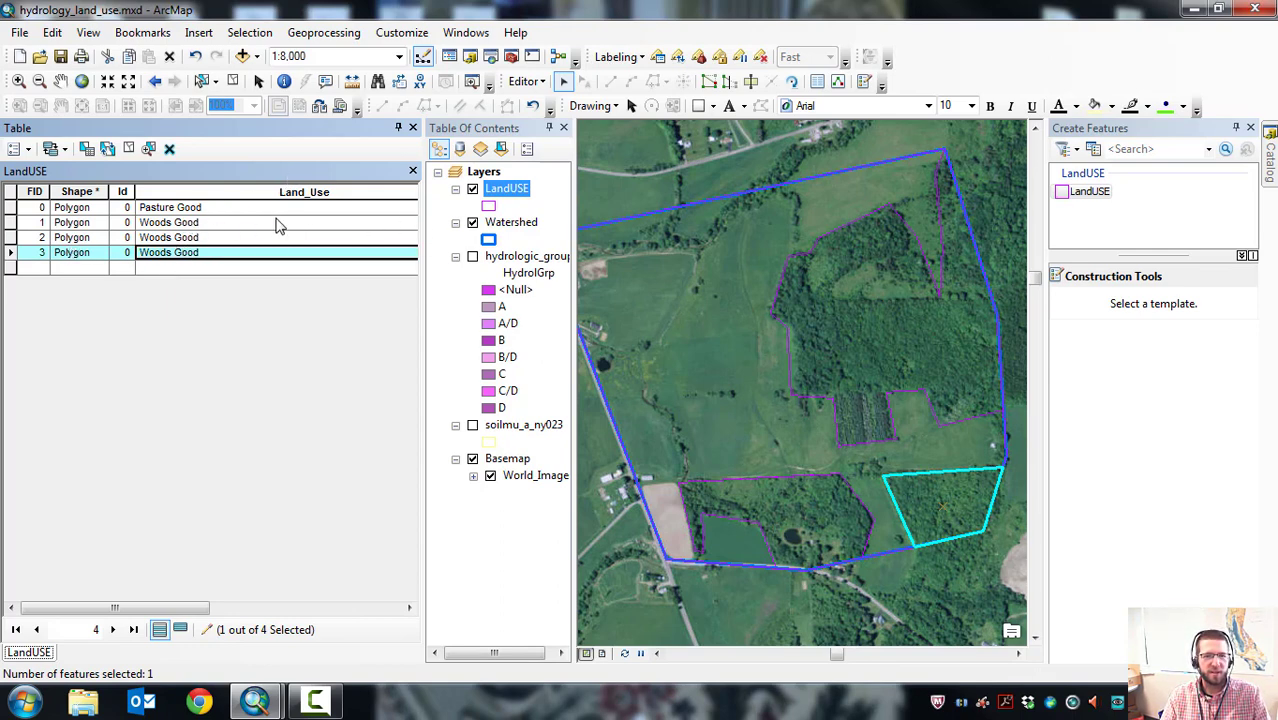
Stop editing with the Land_Use edits saved and close the attribute table.
left_click(527, 81)
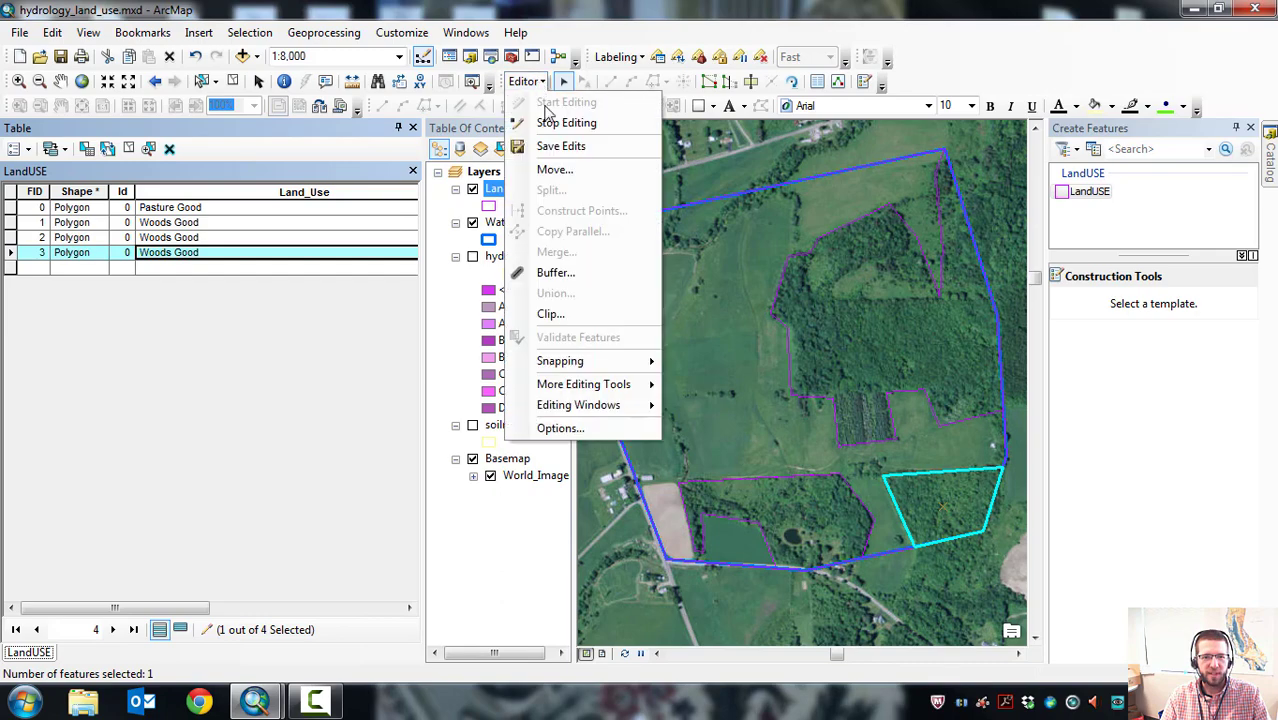
left_click(566, 122)
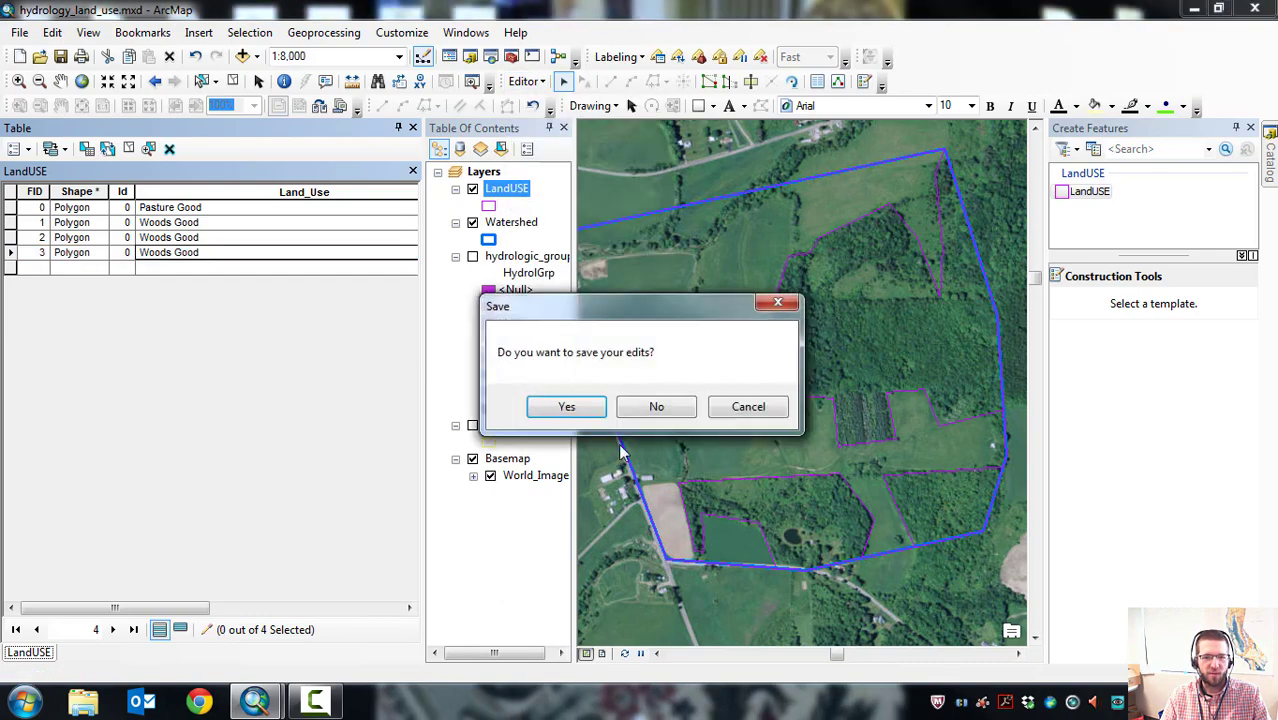
left_click(579, 412)
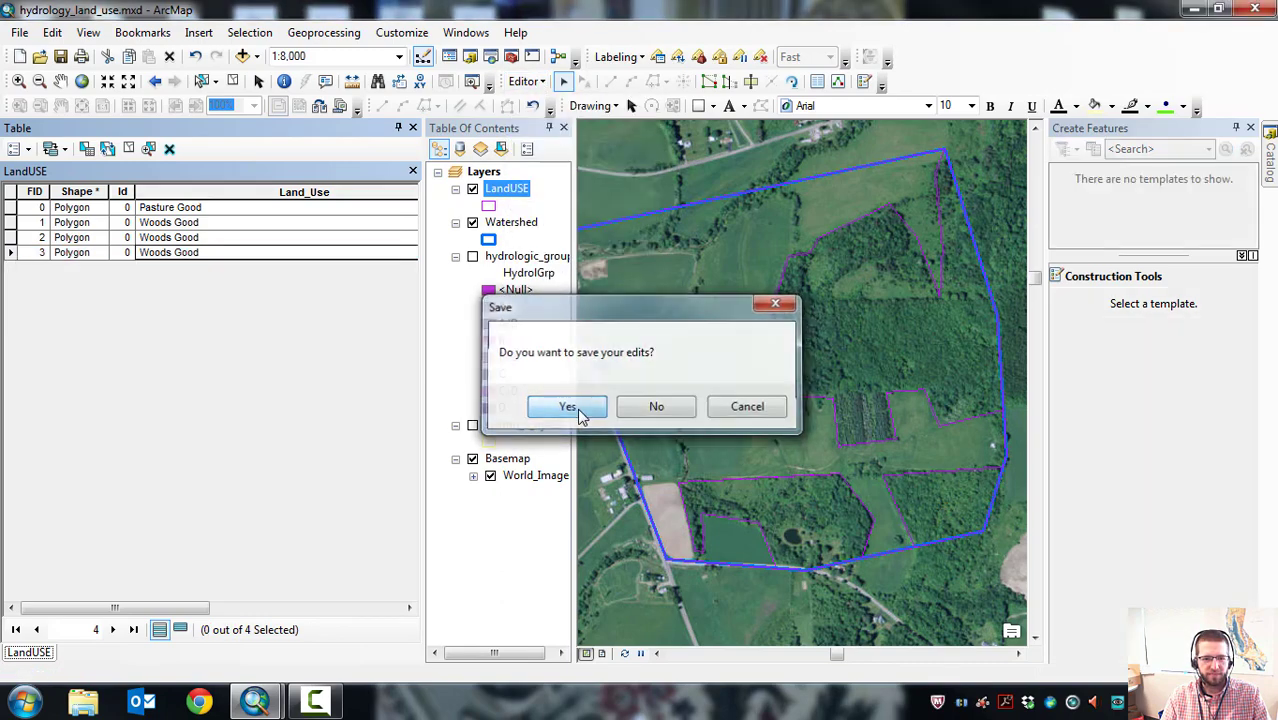
left_click(413, 128)
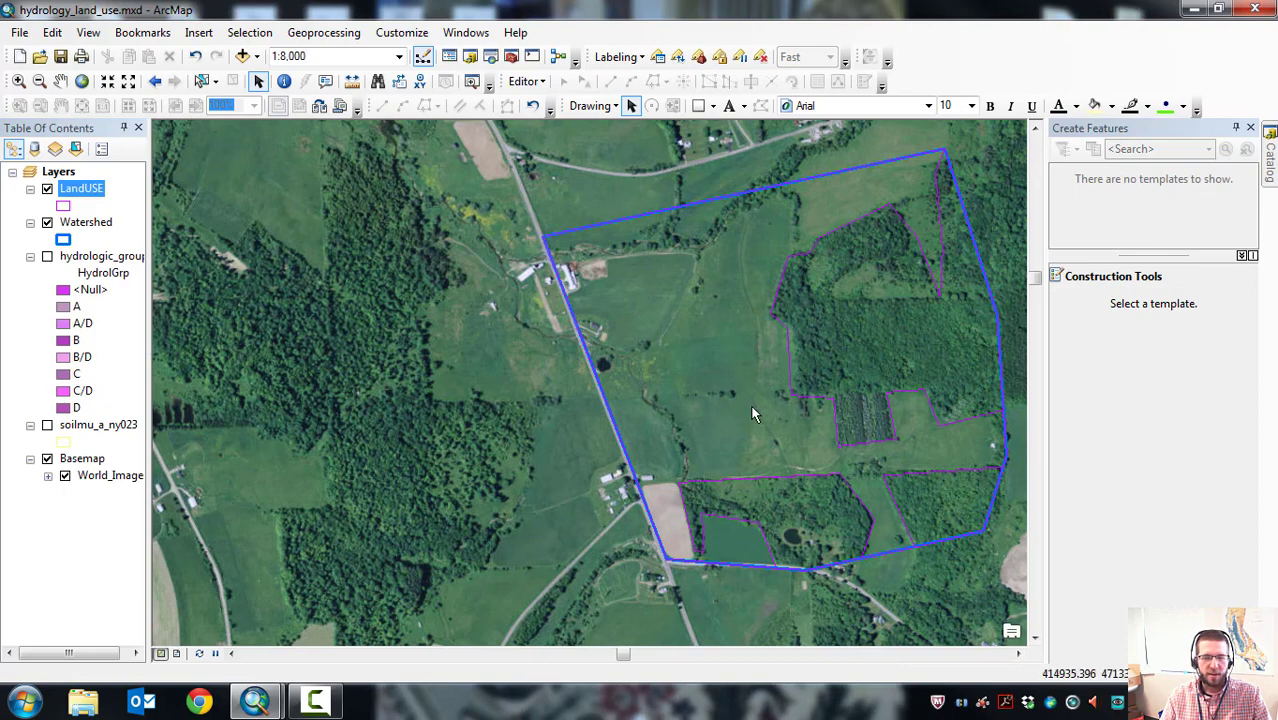
Turn on the hydrologic_groups layer and compare its soil groups with the land use polygons across the watershed.
left_click_drag(750, 404, 577, 416)
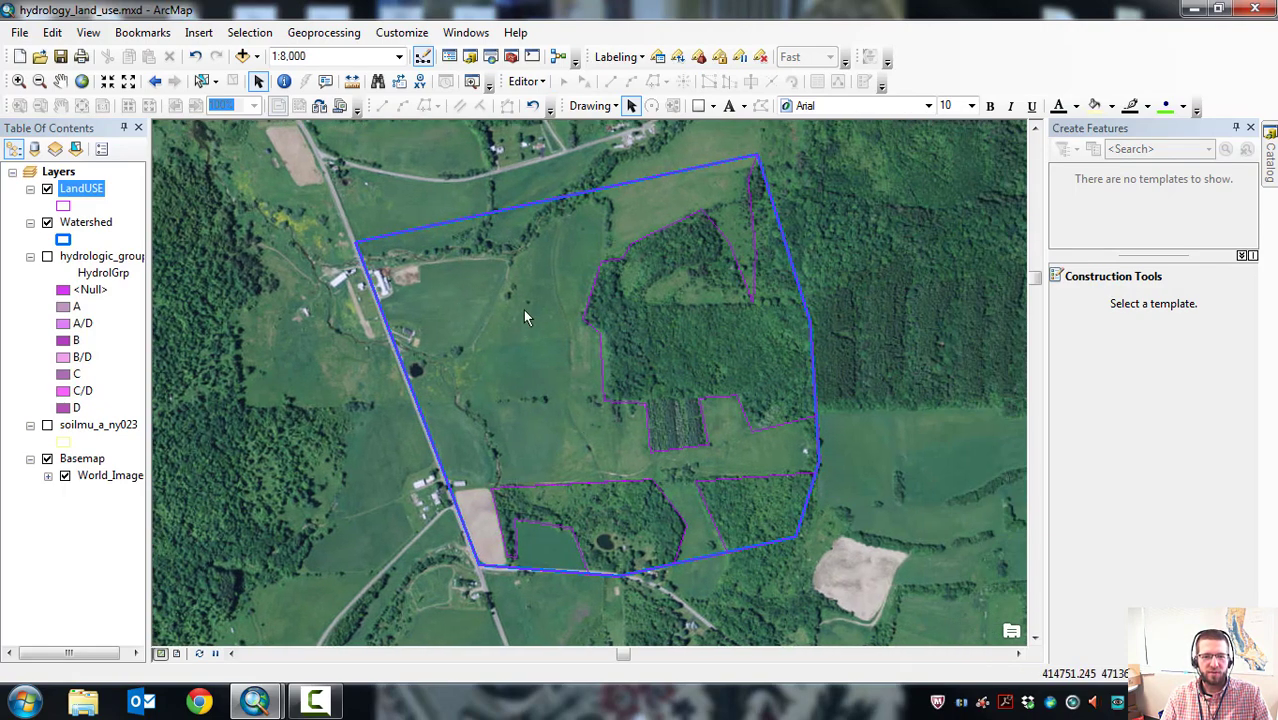
left_click(47, 257)
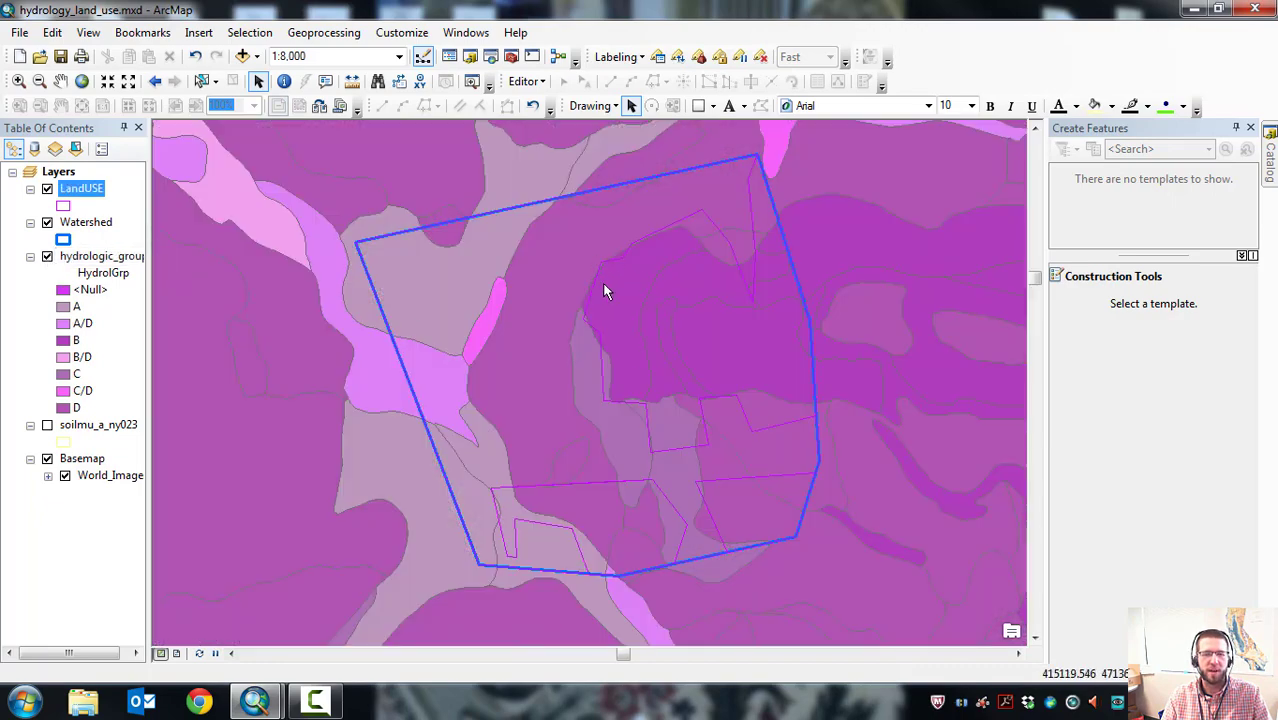
key("Right")
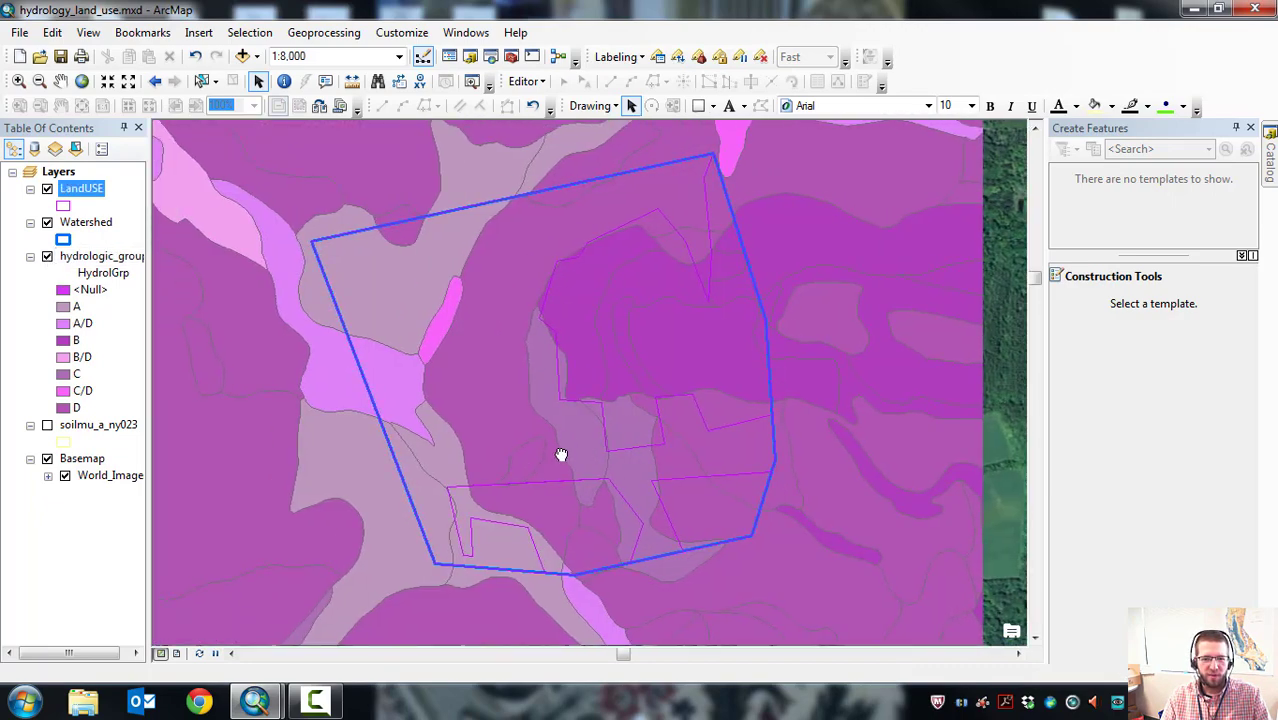
scroll(473, 481, "down", 1)
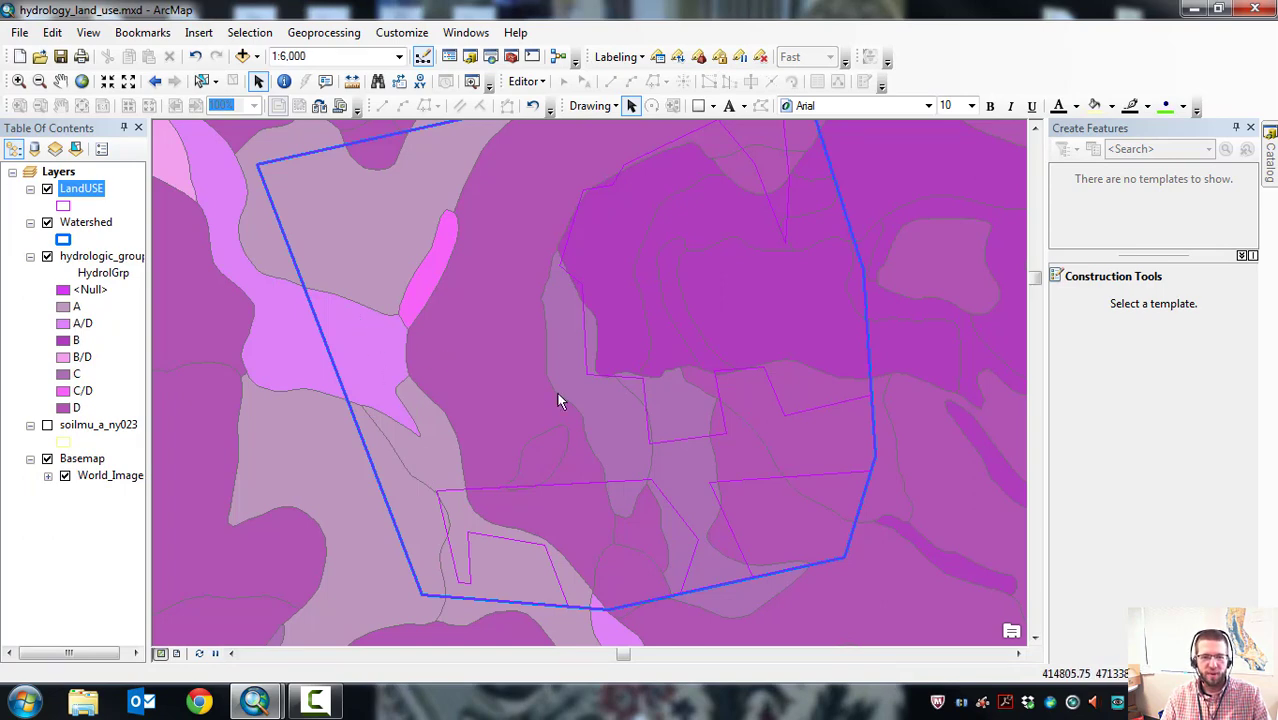
scroll(673, 430, "down", 1)
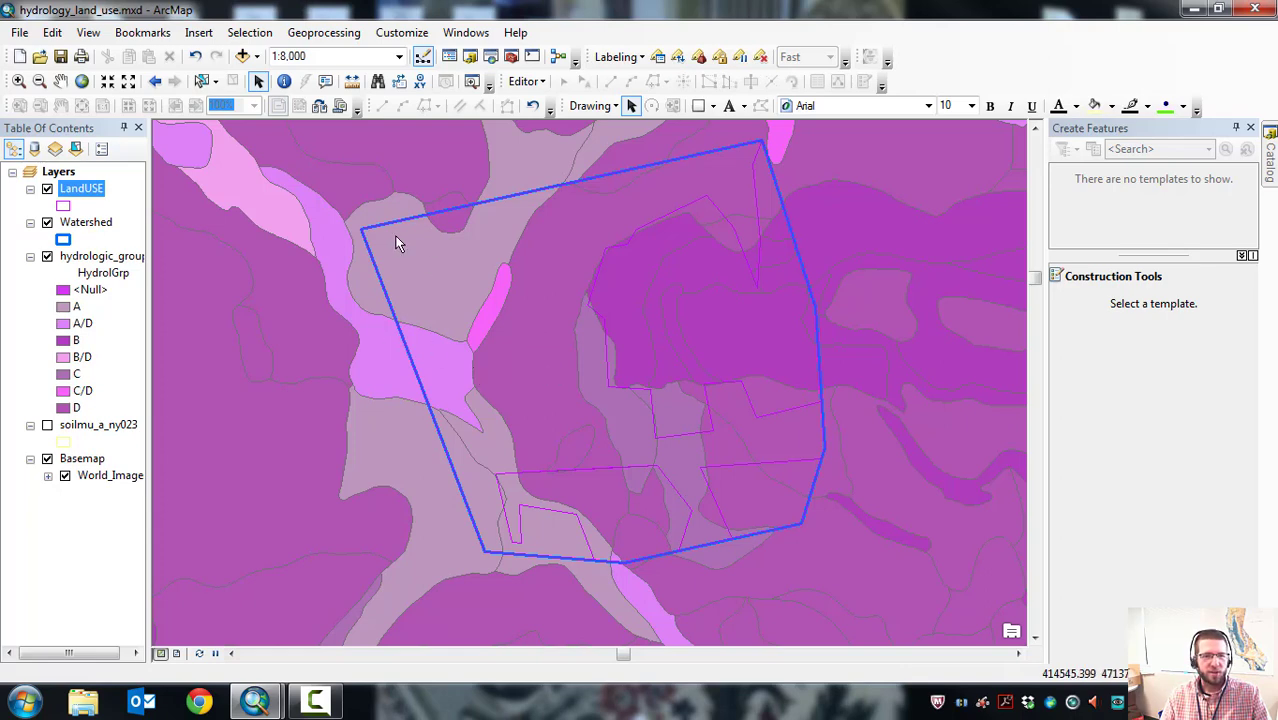
Intersect the hydrologic_groups and LandUSE layers, joining all attributes and keeping the default output feature class.
left_click(324, 34)
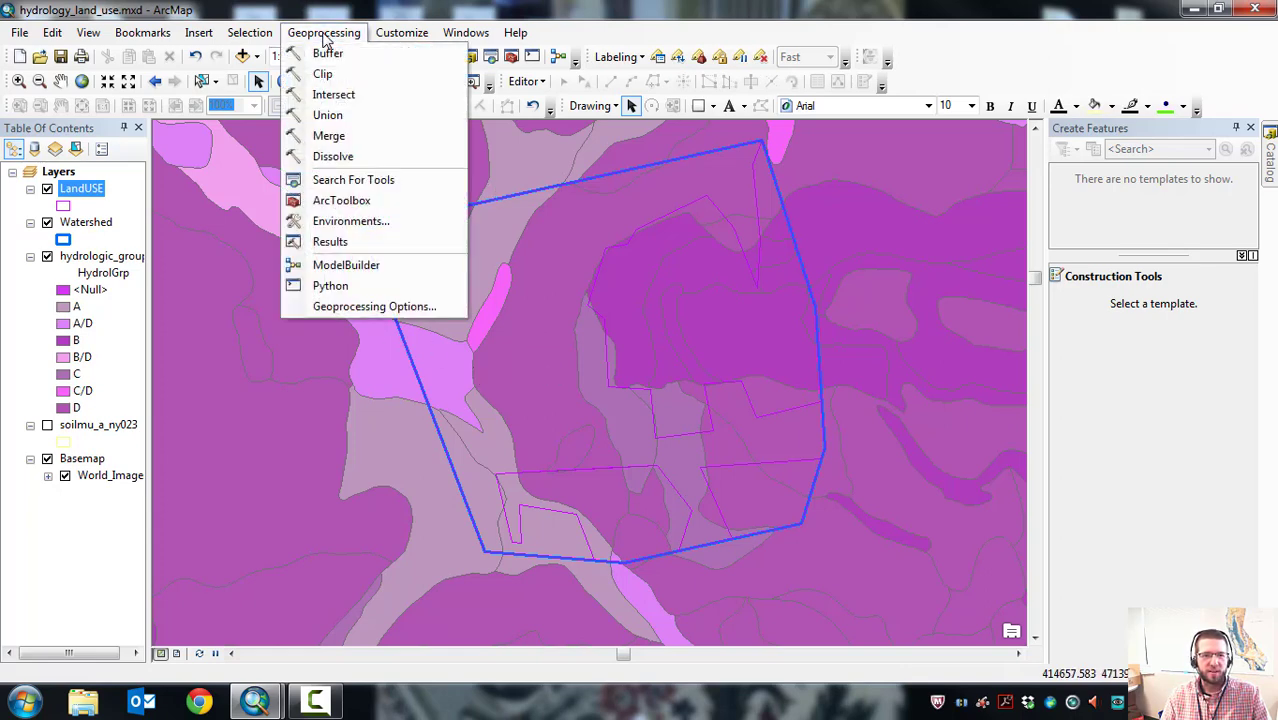
left_click(333, 95)
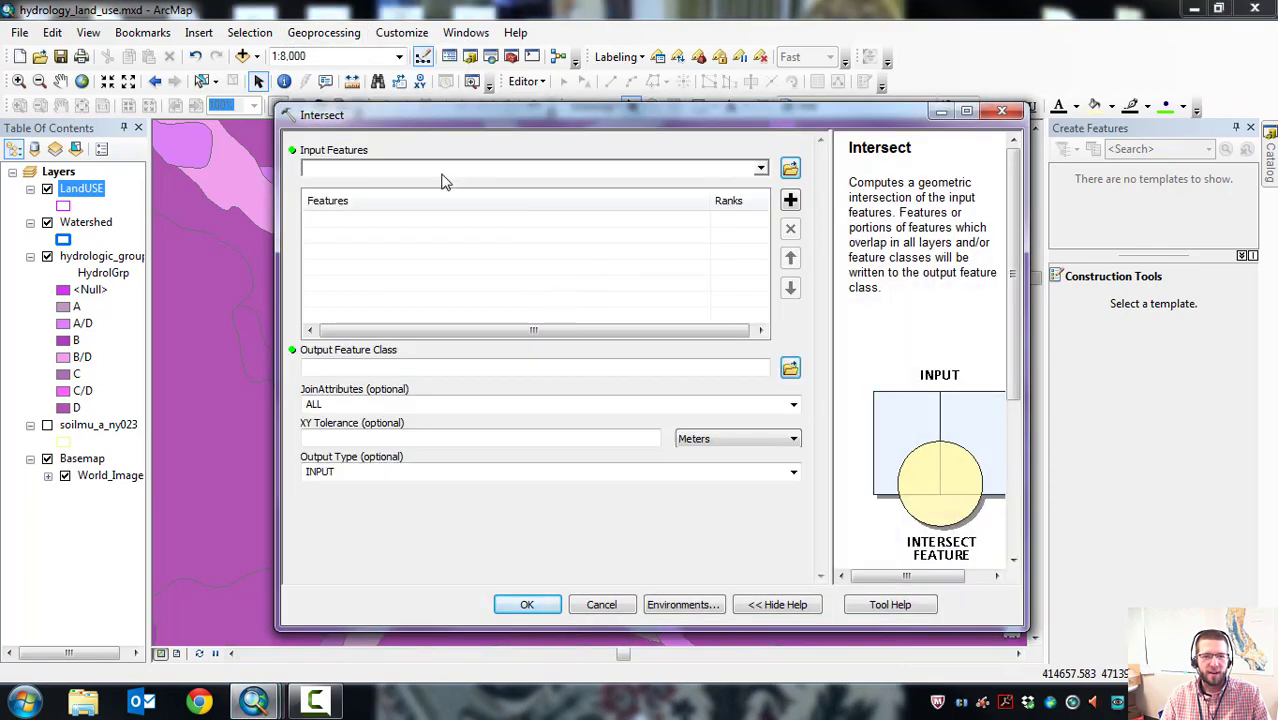
left_click(427, 172)
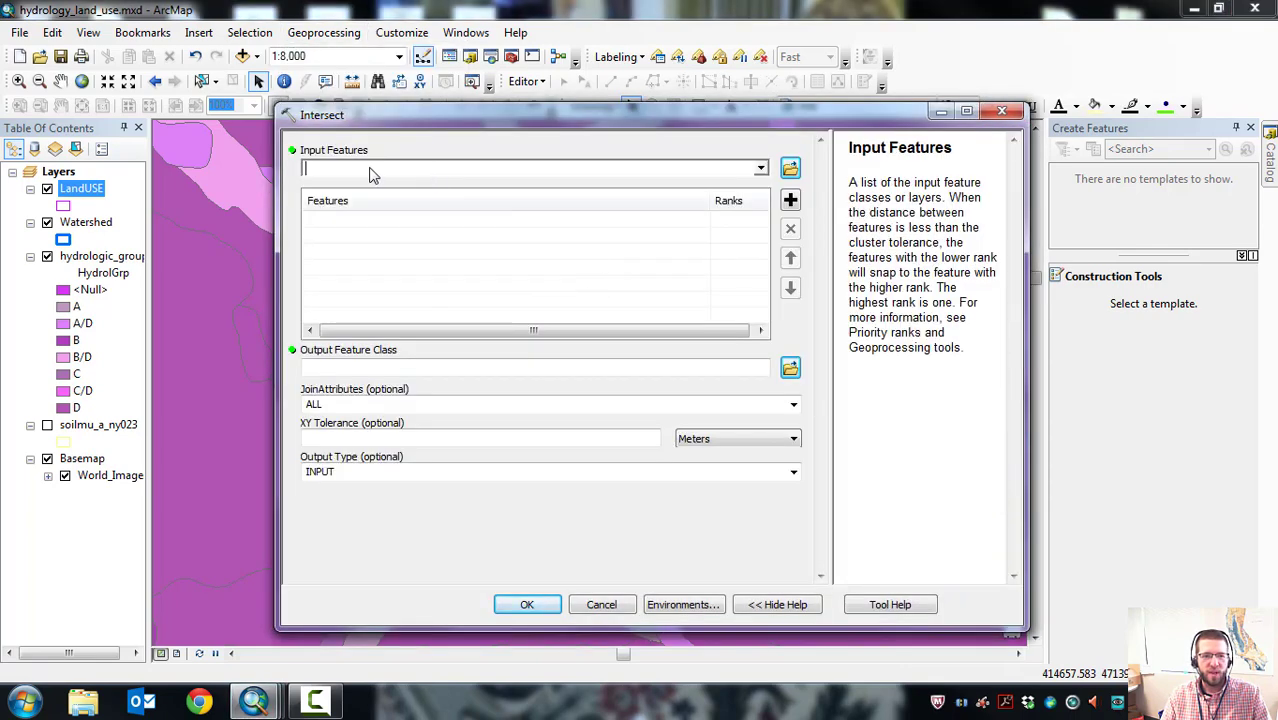
left_click(762, 172)
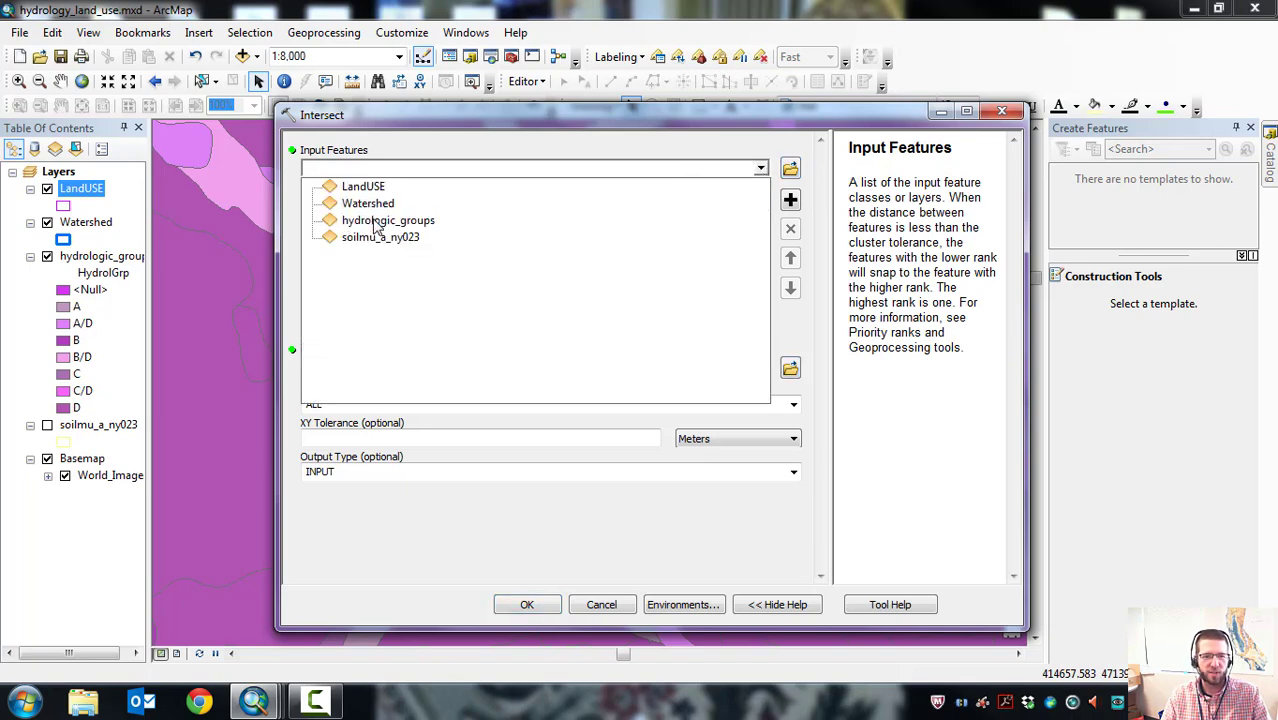
left_click(380, 222)
left_click(761, 170)
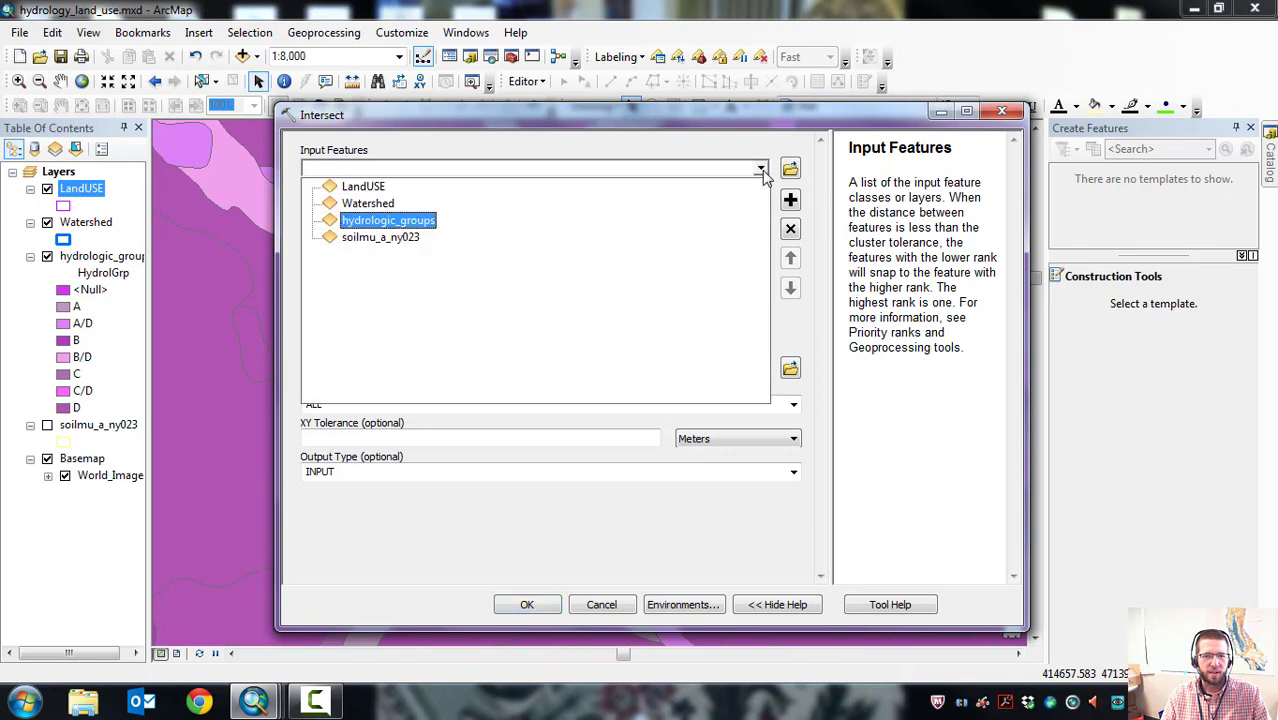
left_click(365, 186)
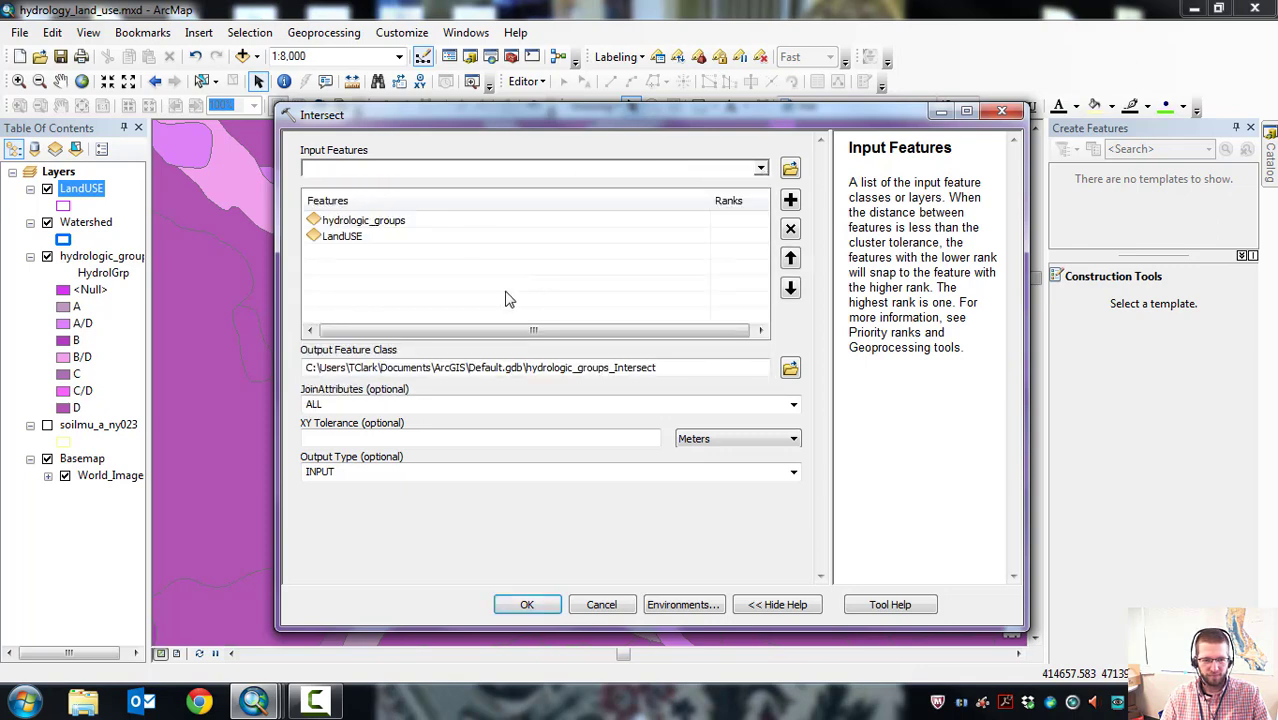
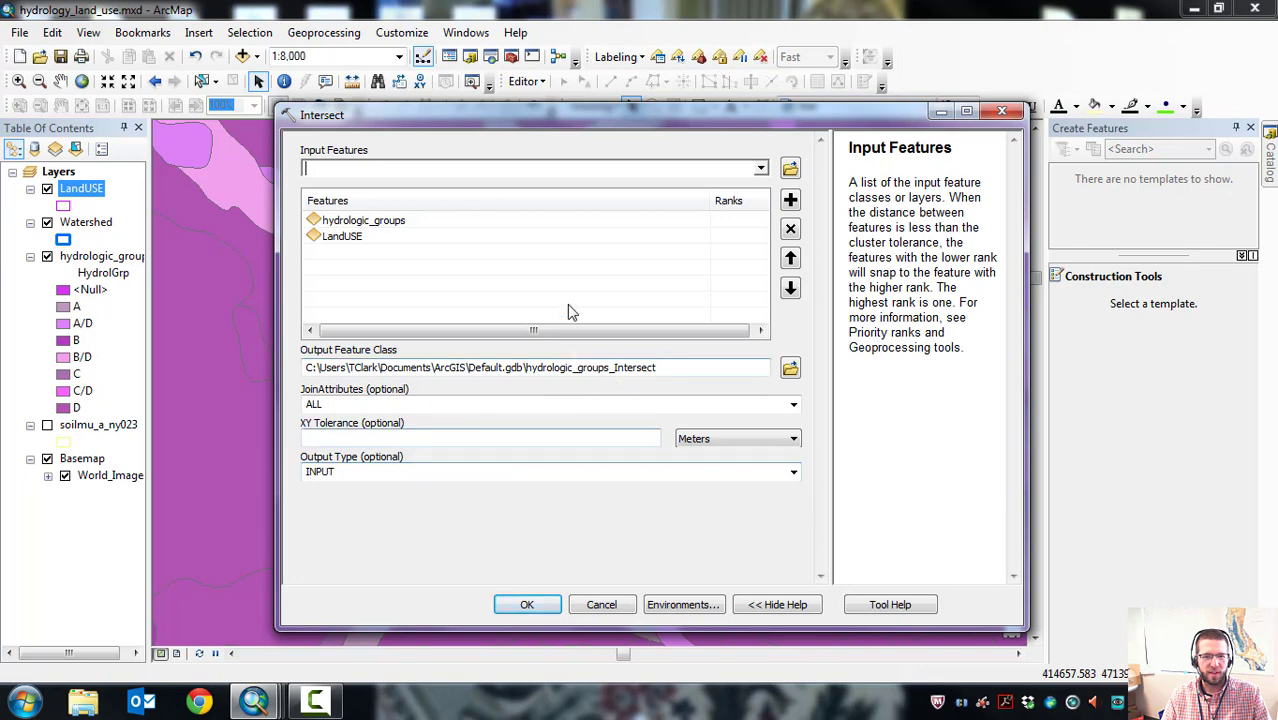
left_click(527, 604)
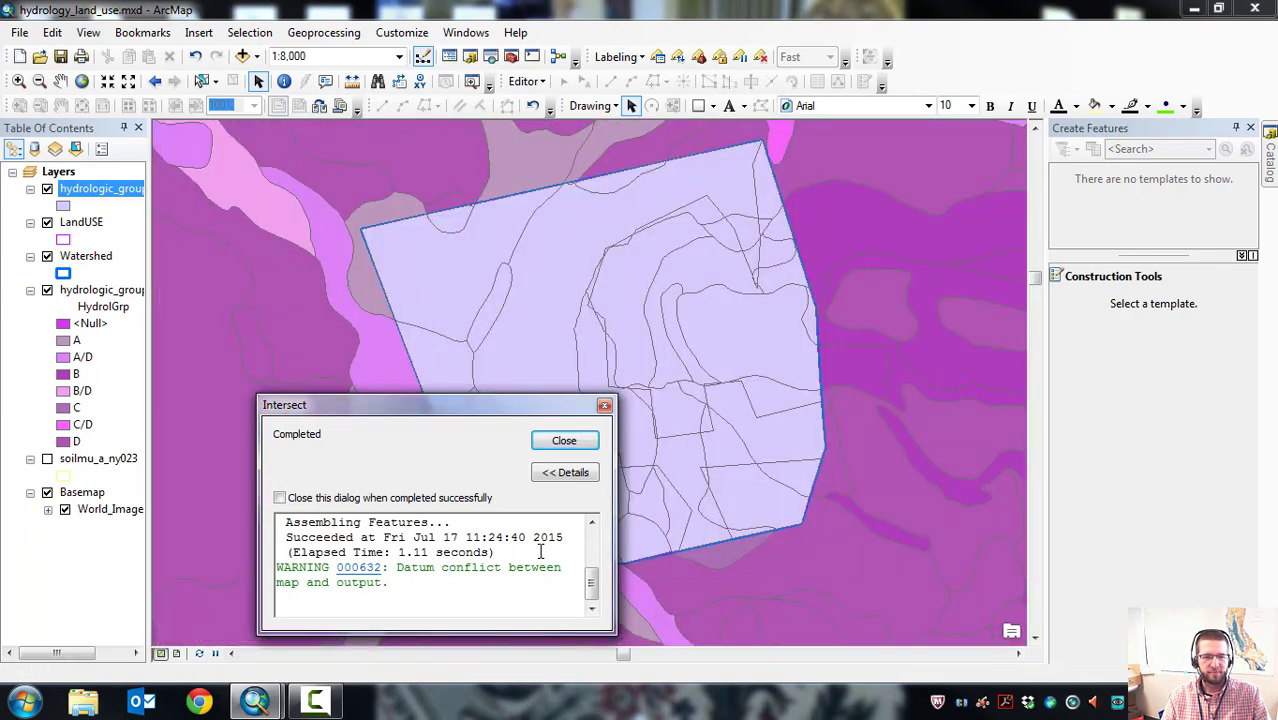
Open the hydrologic_groups_Intersect attribute table and examine its combined soil group, land use and shape area fields.
left_click(564, 440)
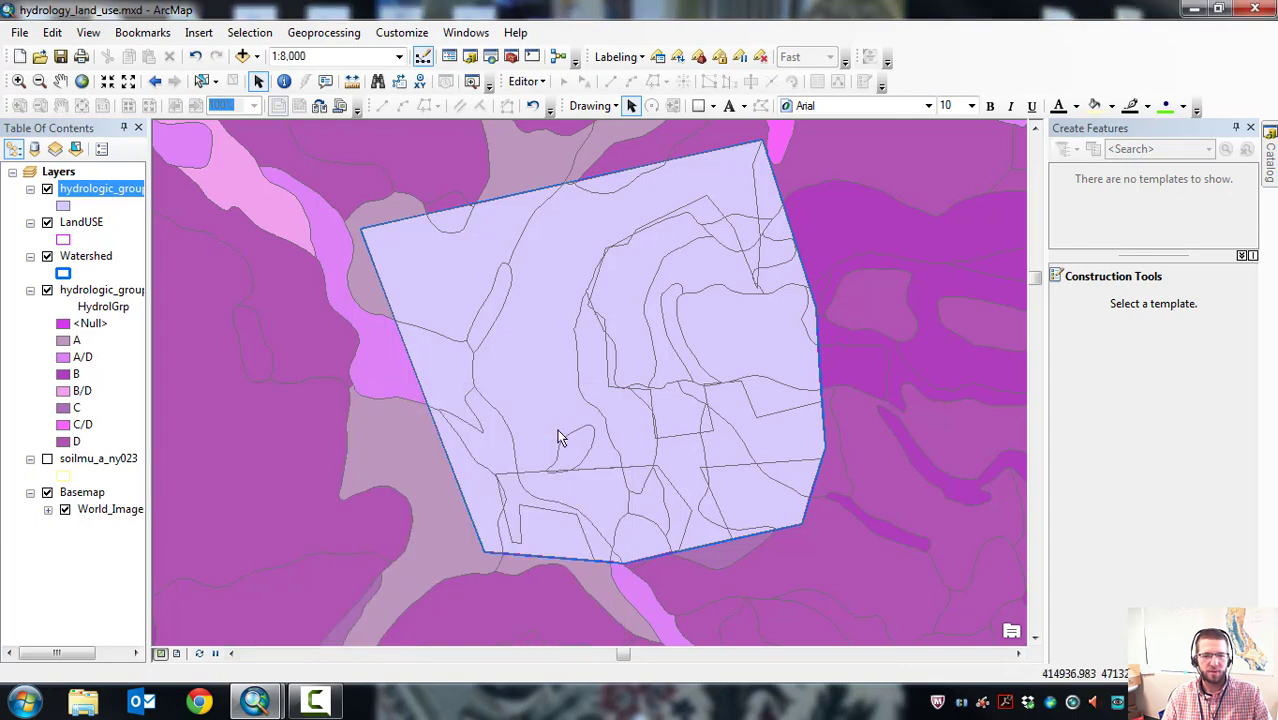
right_click(84, 191)
left_click(152, 252)
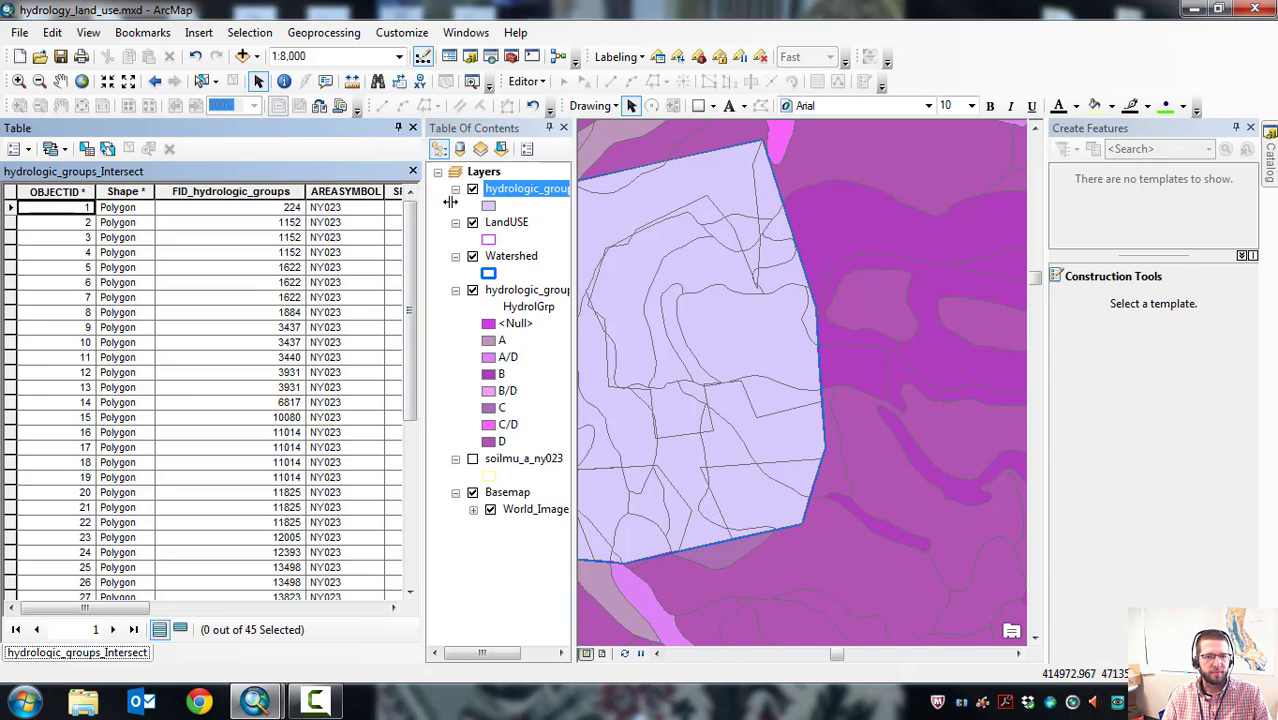
left_click_drag(450, 201, 636, 219)
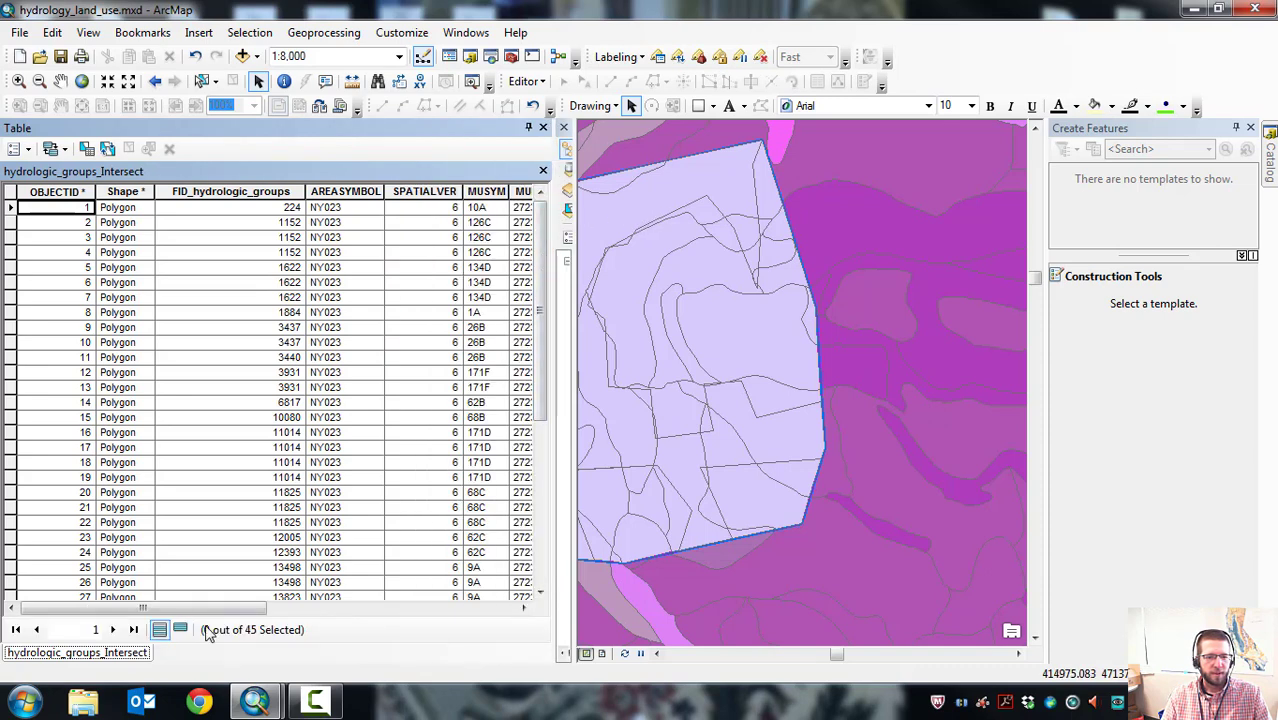
scroll(86, 369, "down", 2)
scroll(86, 369, "up", 2)
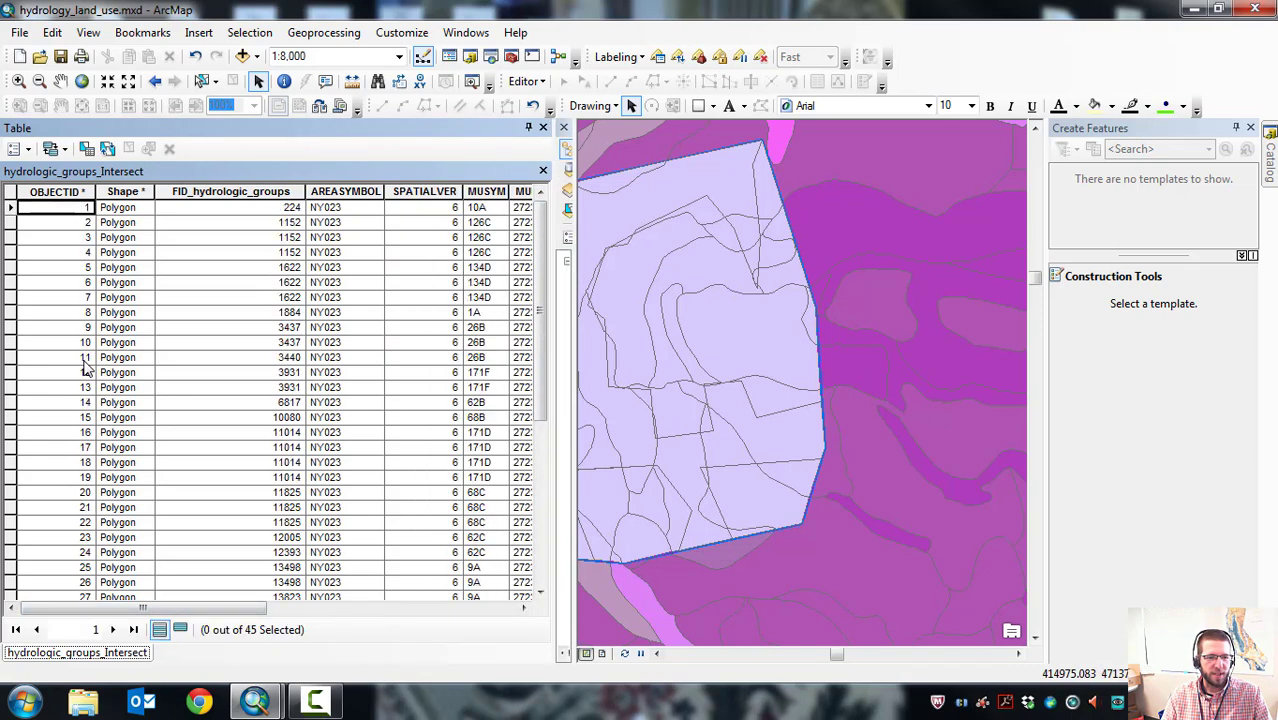
left_click_drag(243, 608, 394, 612)
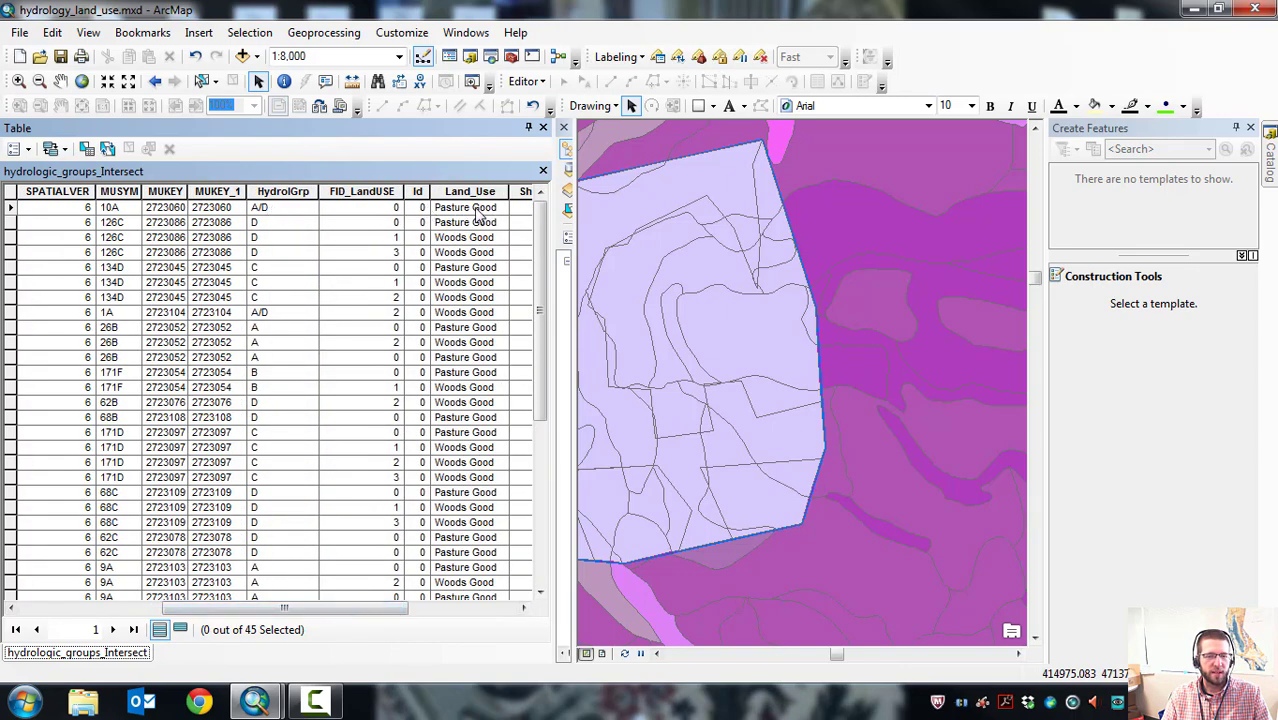
left_click_drag(328, 611, 445, 632)
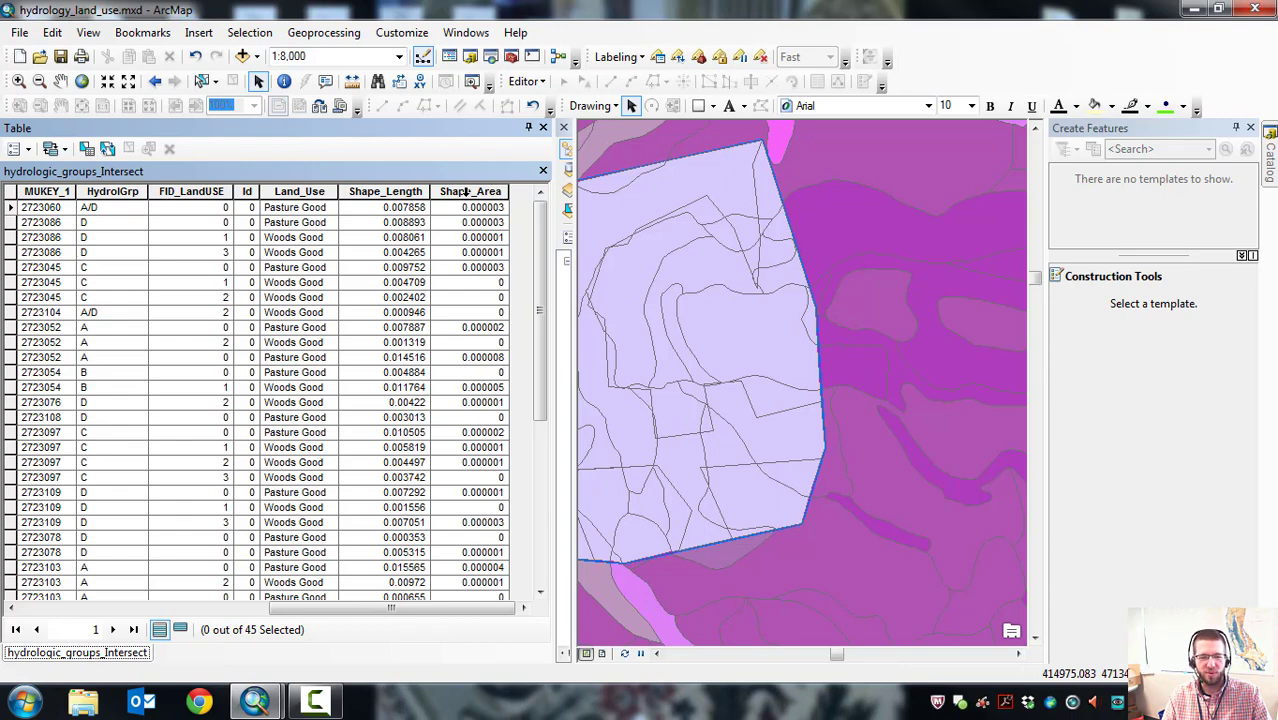
left_click_drag(393, 610, 478, 635)
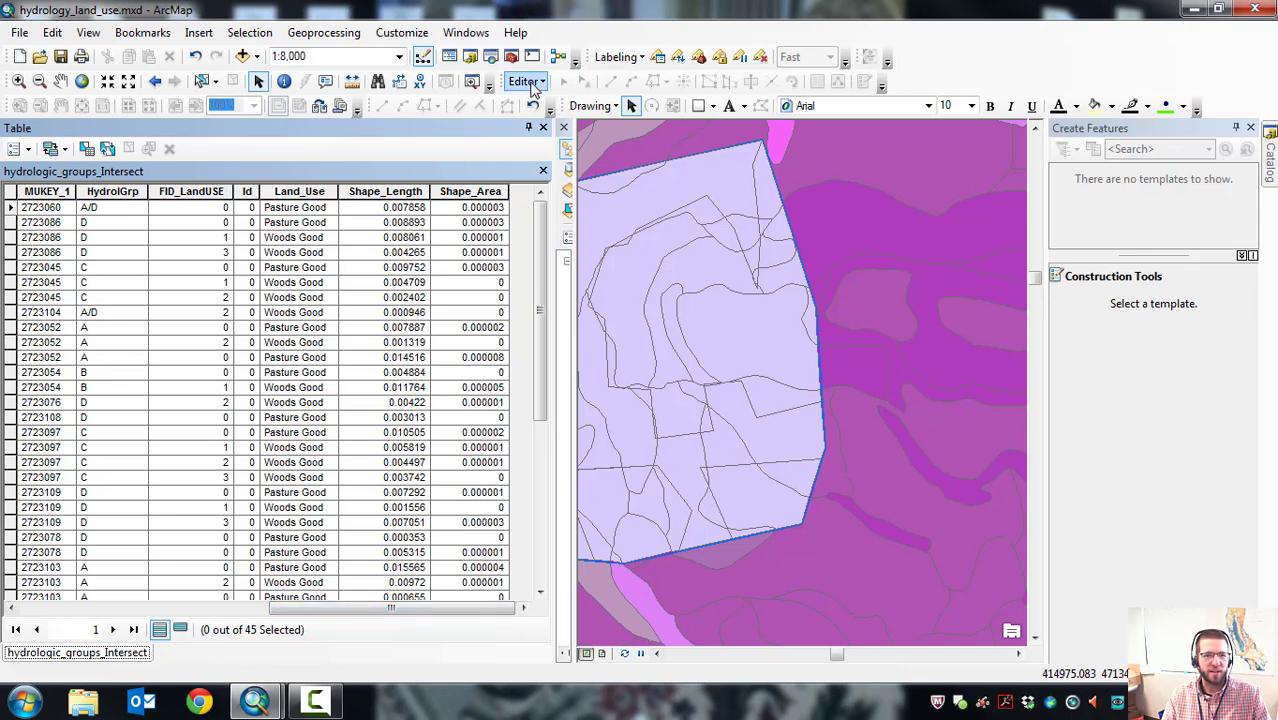
Add a new field named Area with the Double type to the hydrologic_groups_Intersect table.
left_click(27, 150)
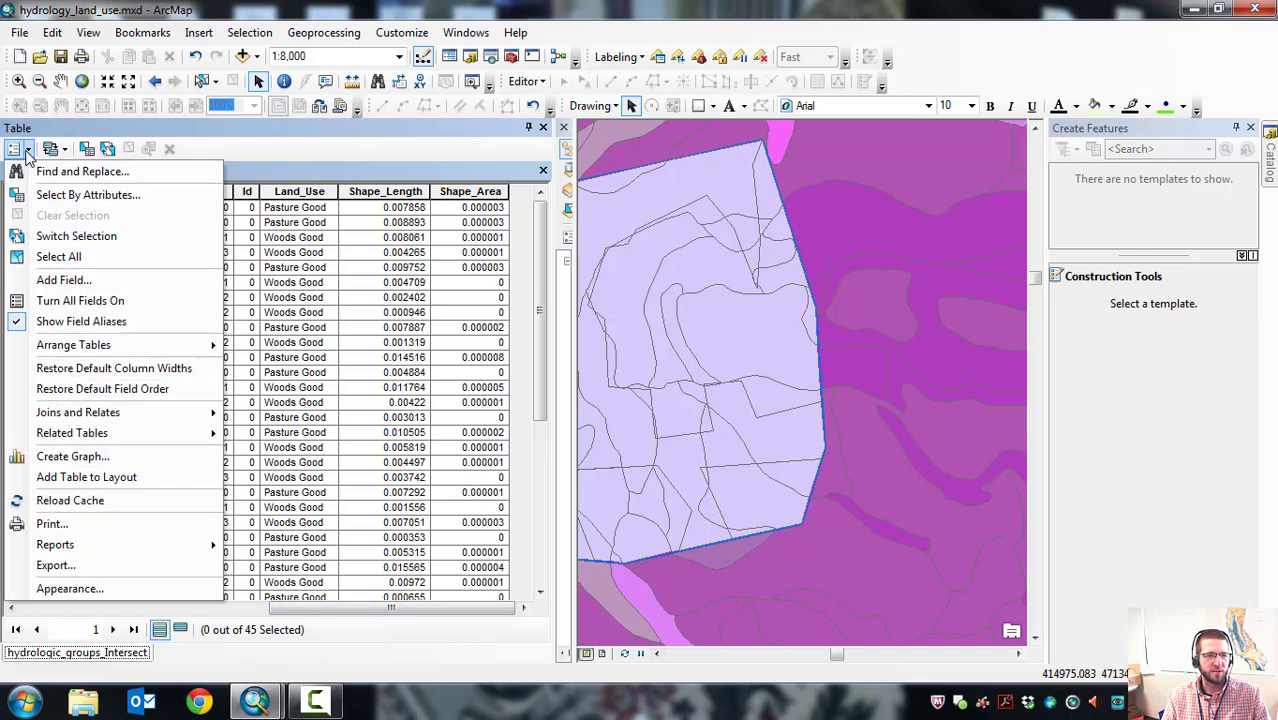
left_click(72, 280)
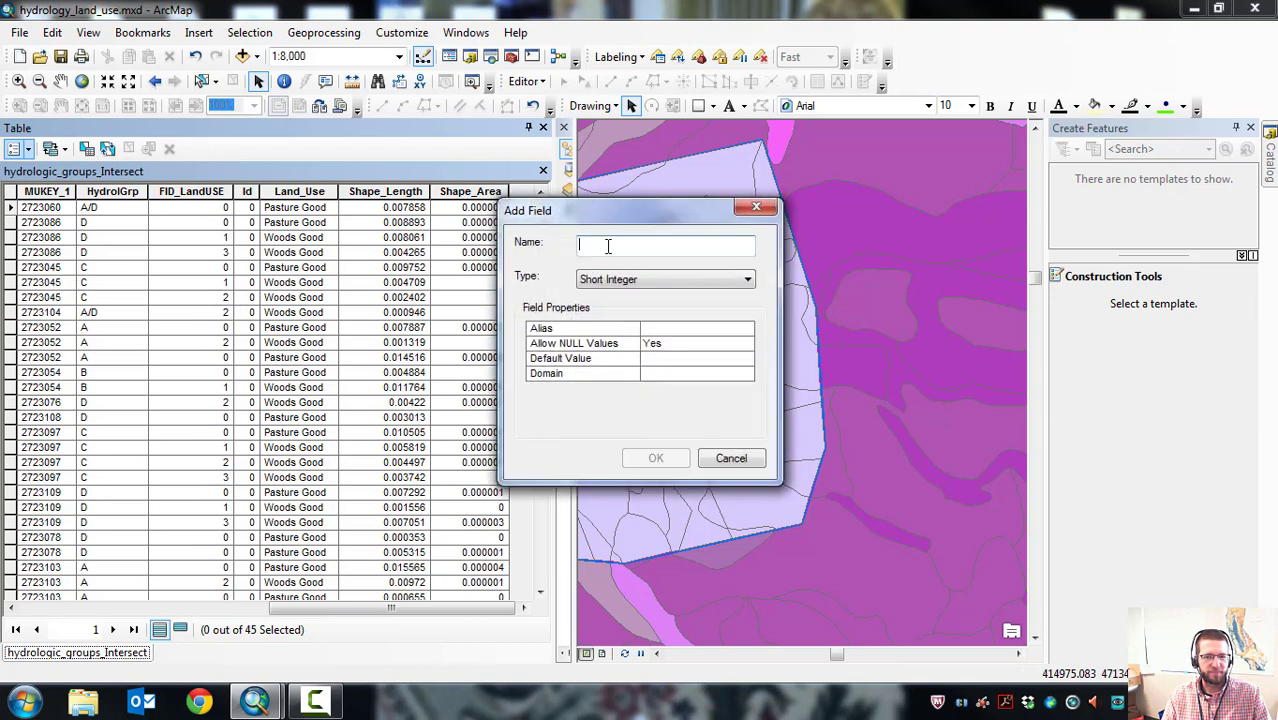
type("Area")
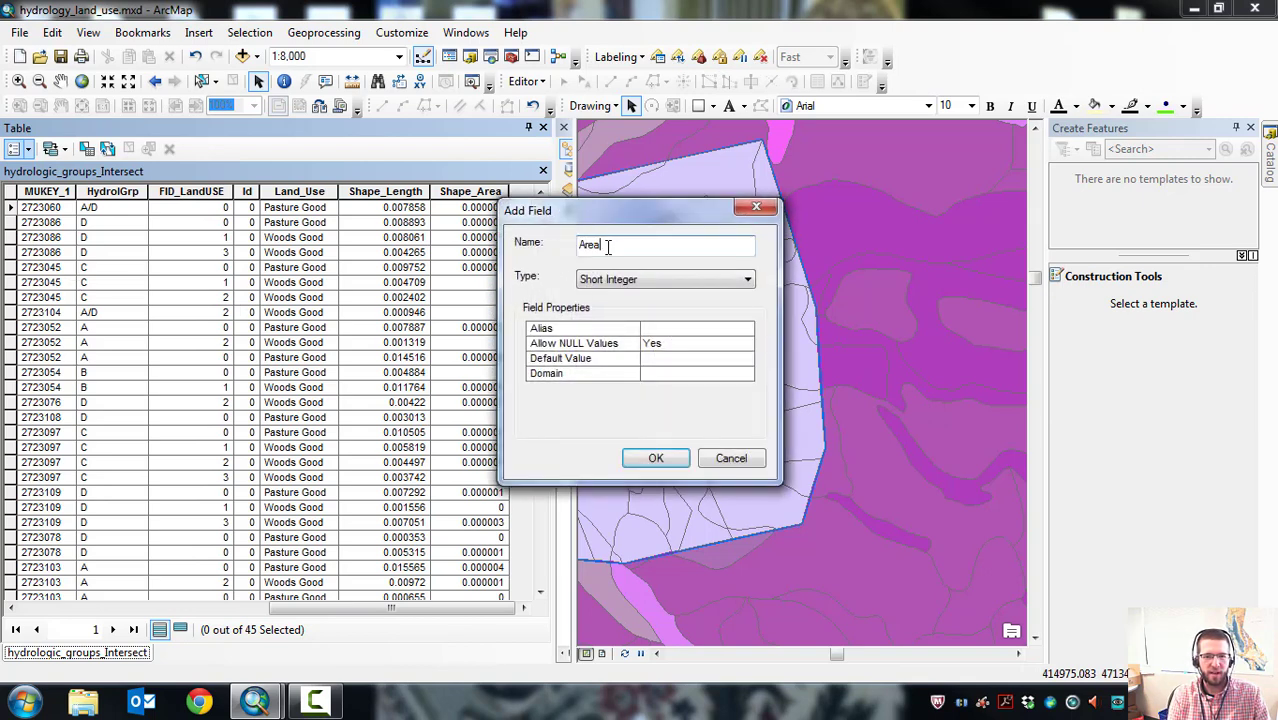
left_click(644, 280)
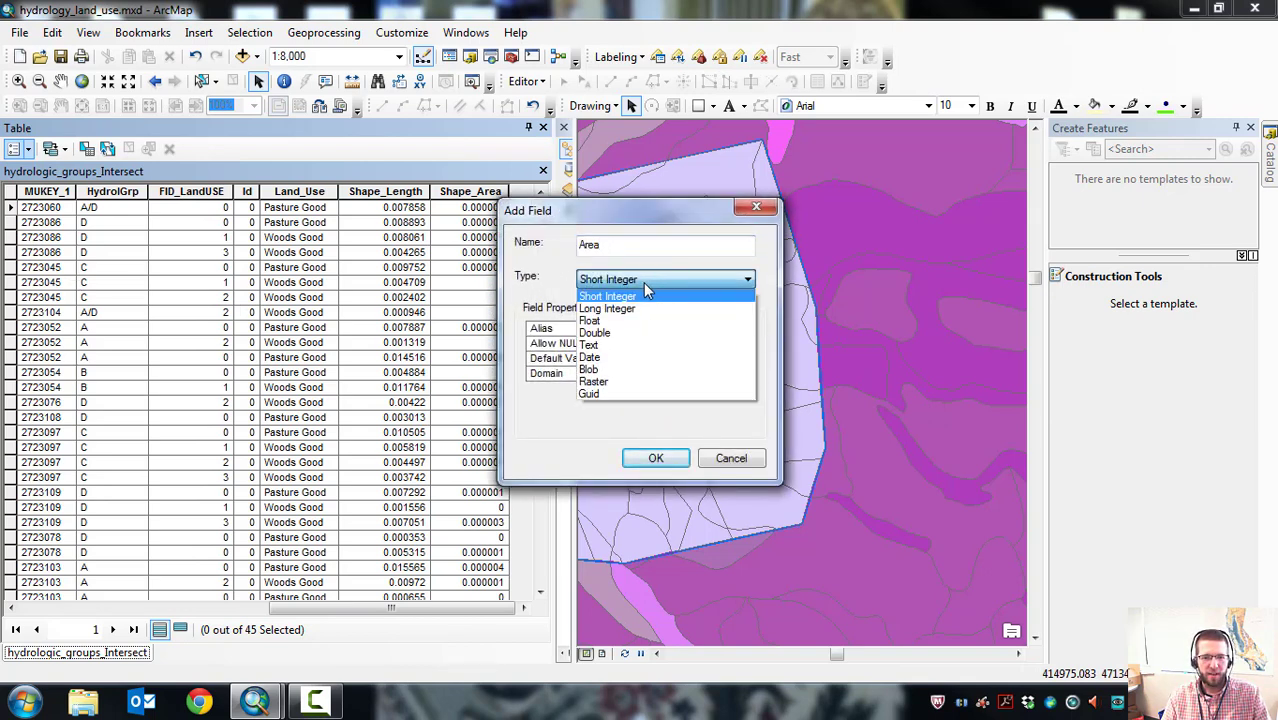
left_click(605, 332)
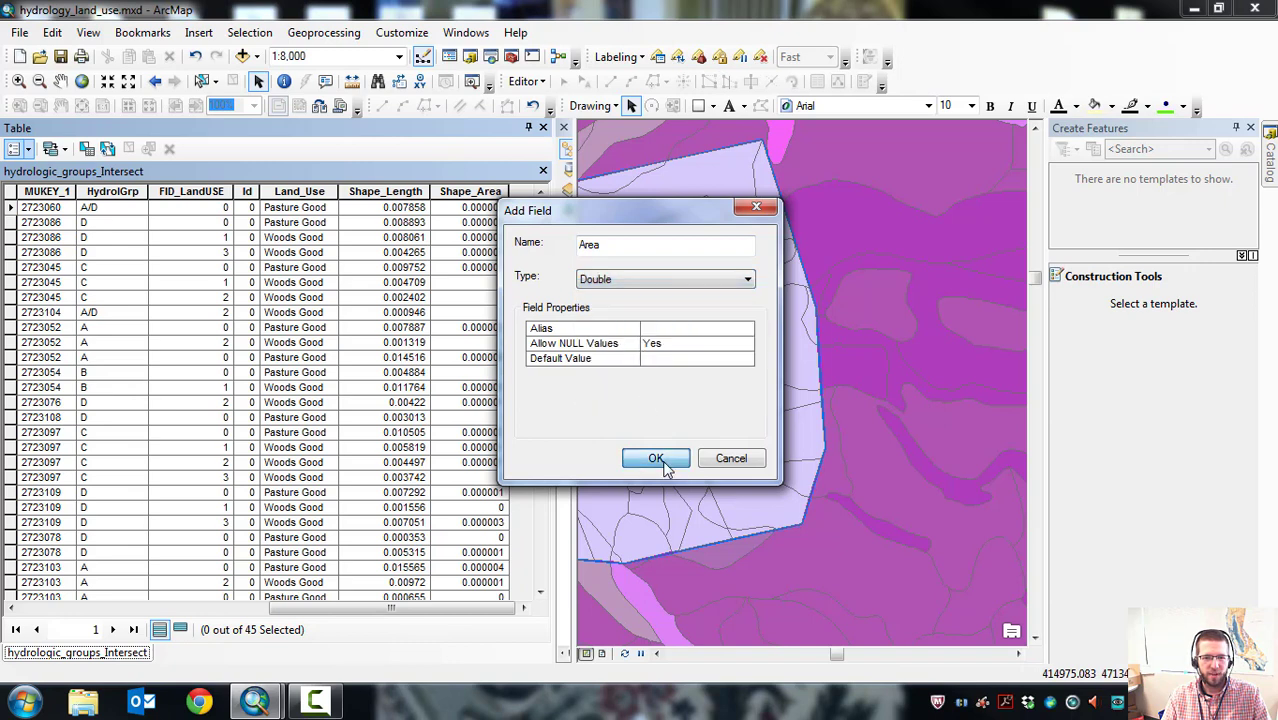
left_click(656, 460)
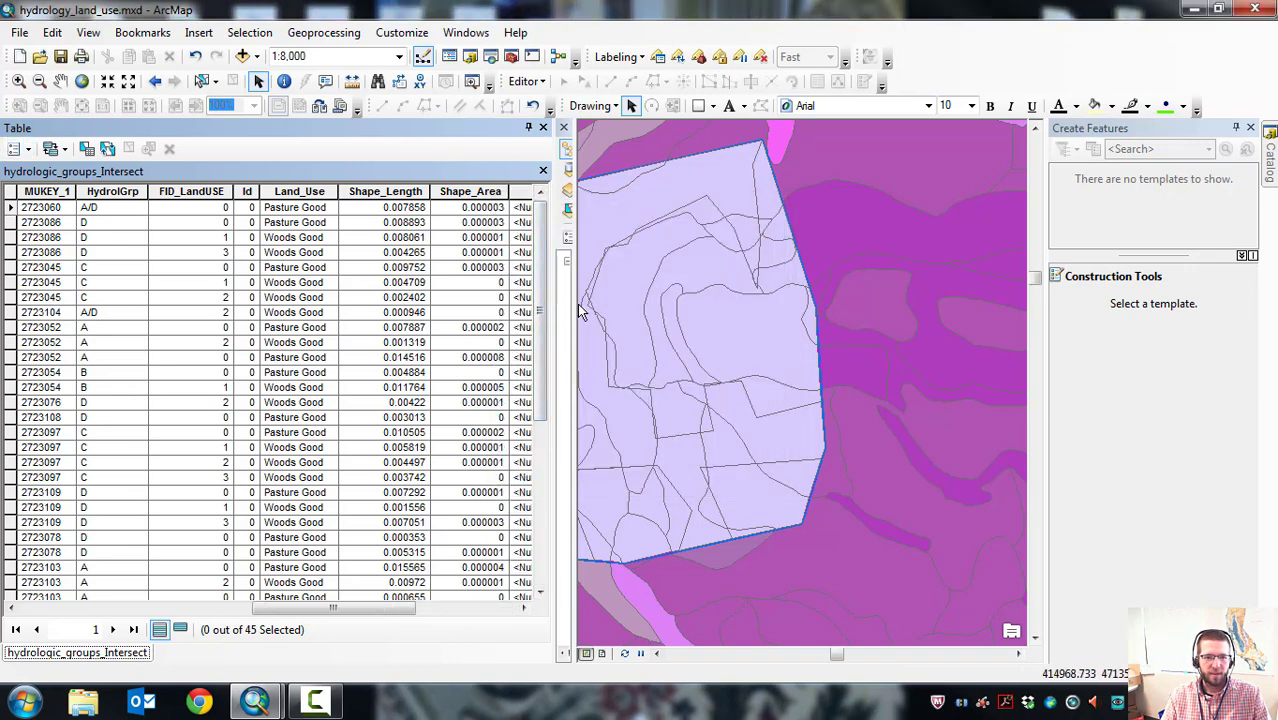
Calculate the Area field's geometry in Acres US, using the data frame's coordinate system.
left_click_drag(575, 304, 757, 322)
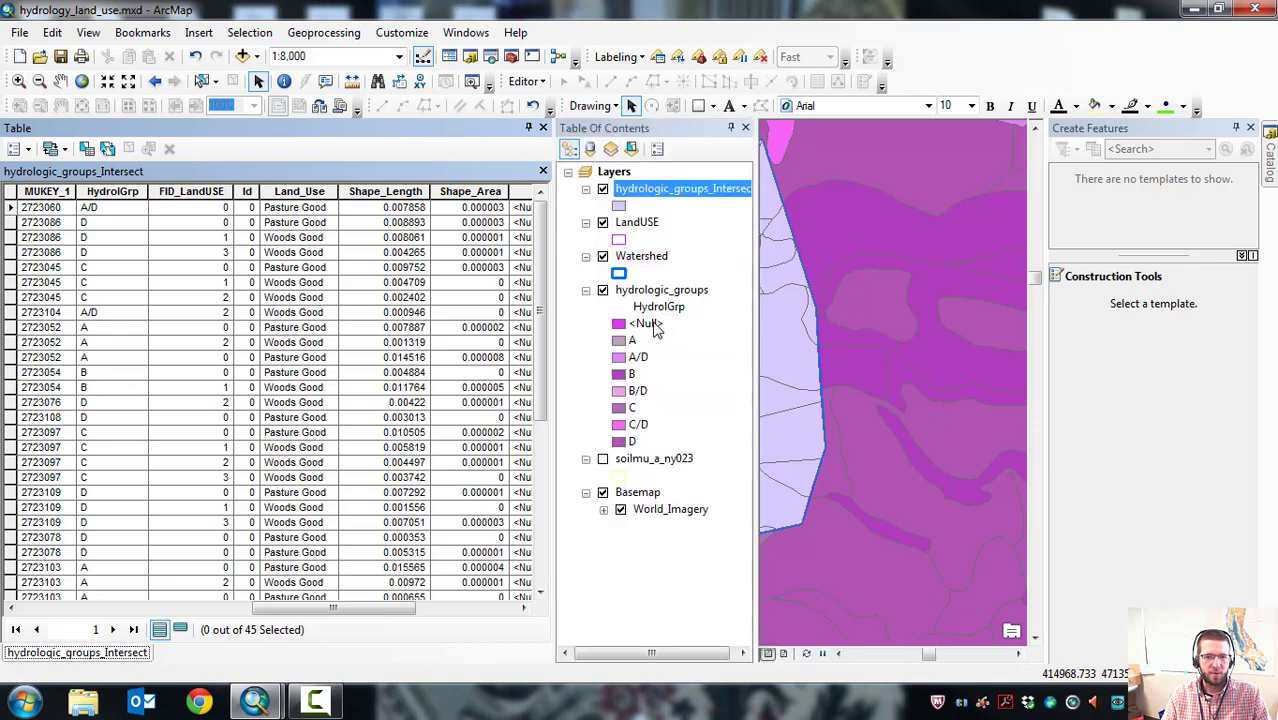
left_click_drag(600, 323, 640, 323)
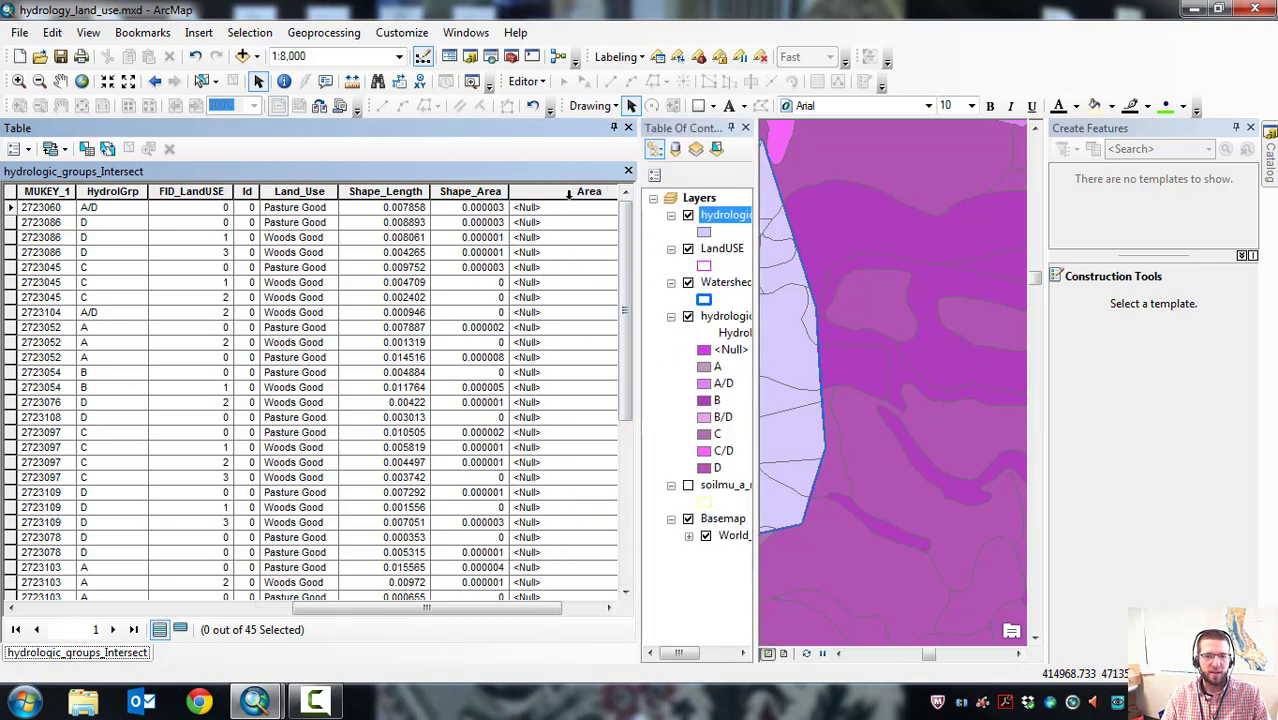
right_click(568, 195)
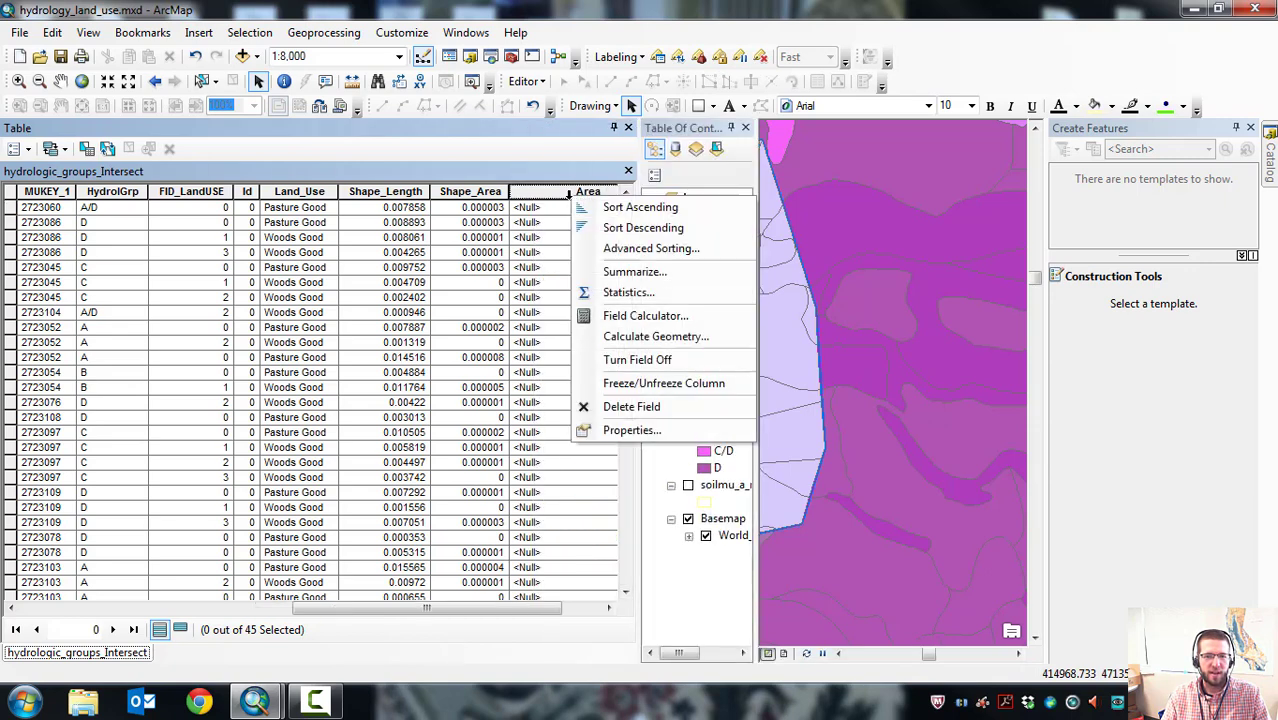
left_click(643, 337)
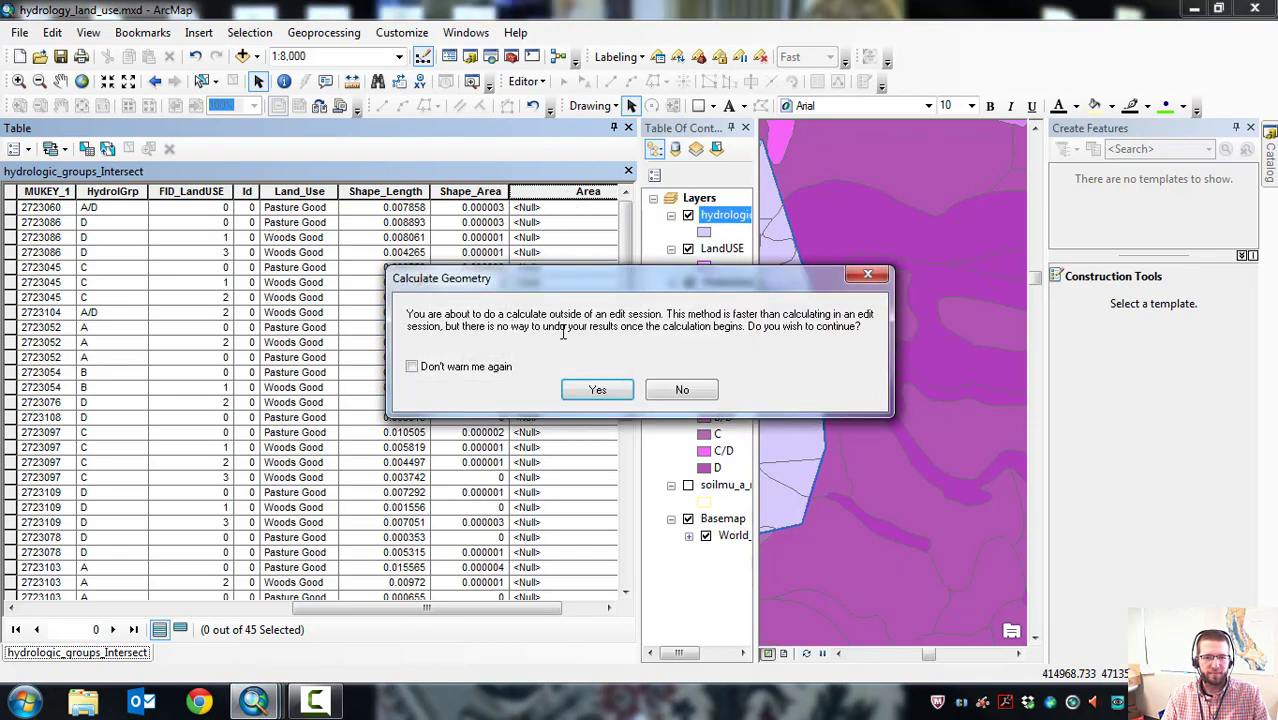
left_click(606, 390)
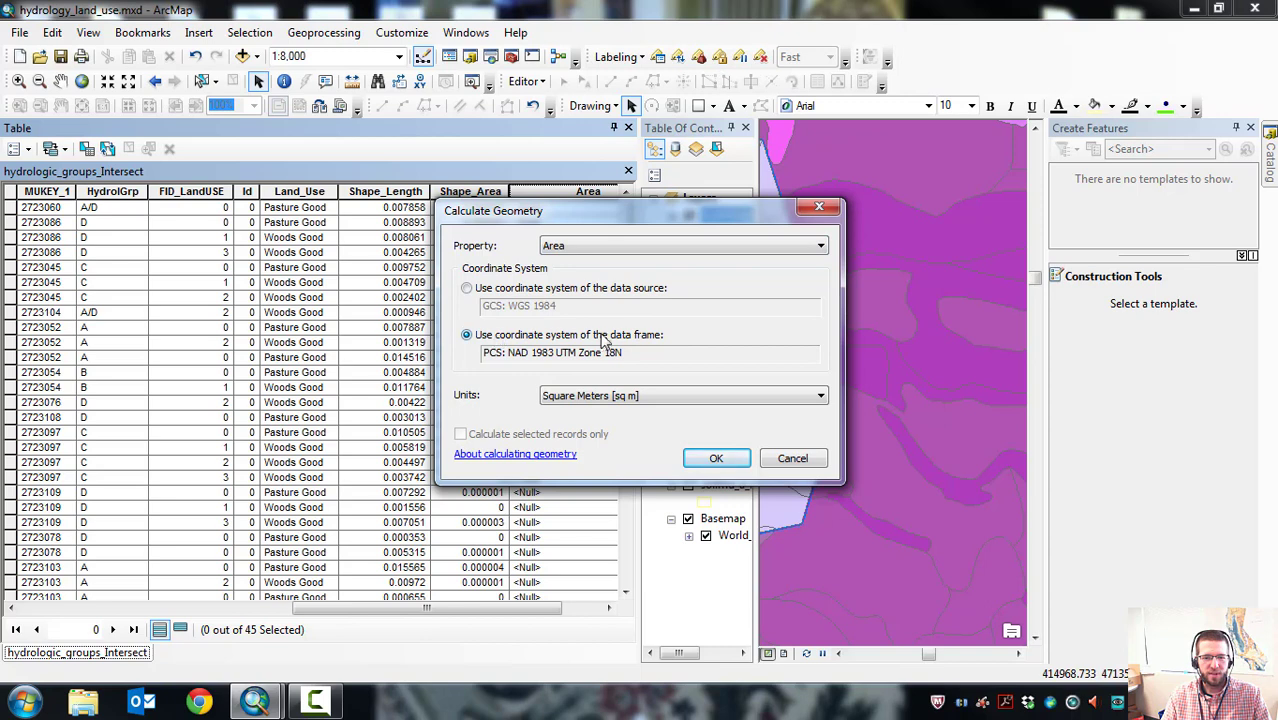
left_click(620, 396)
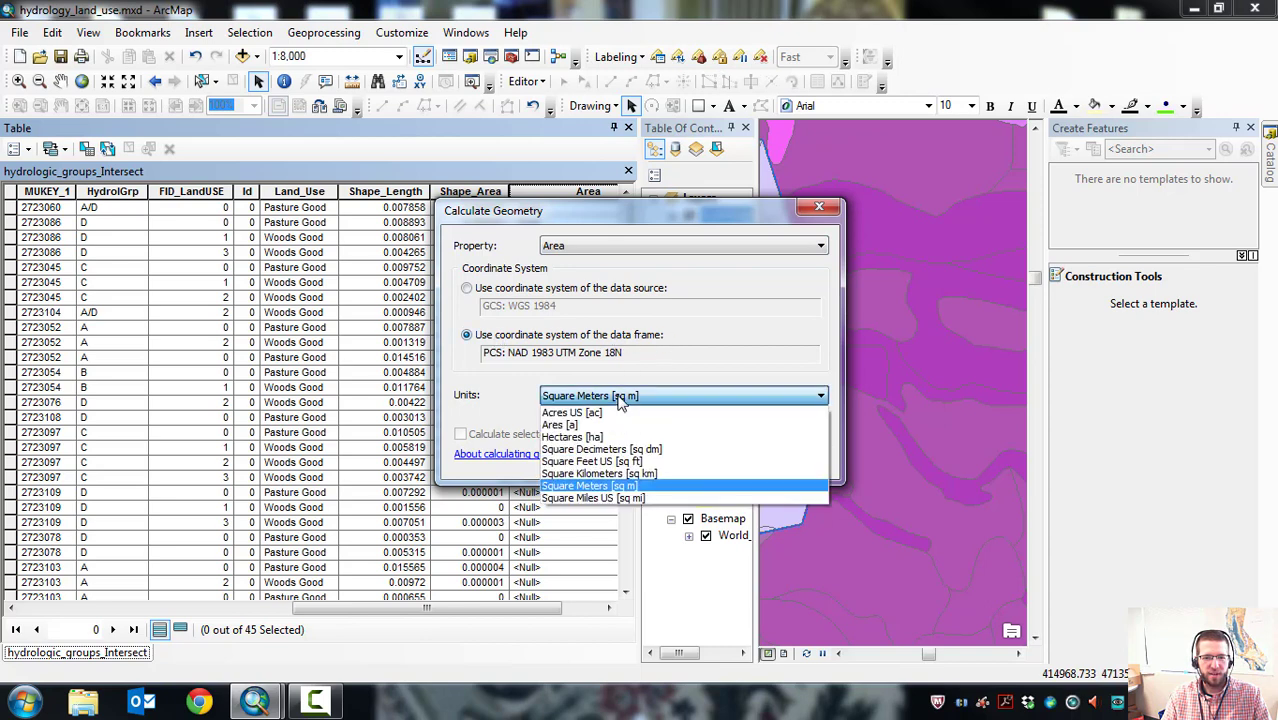
left_click(572, 413)
left_click(716, 459)
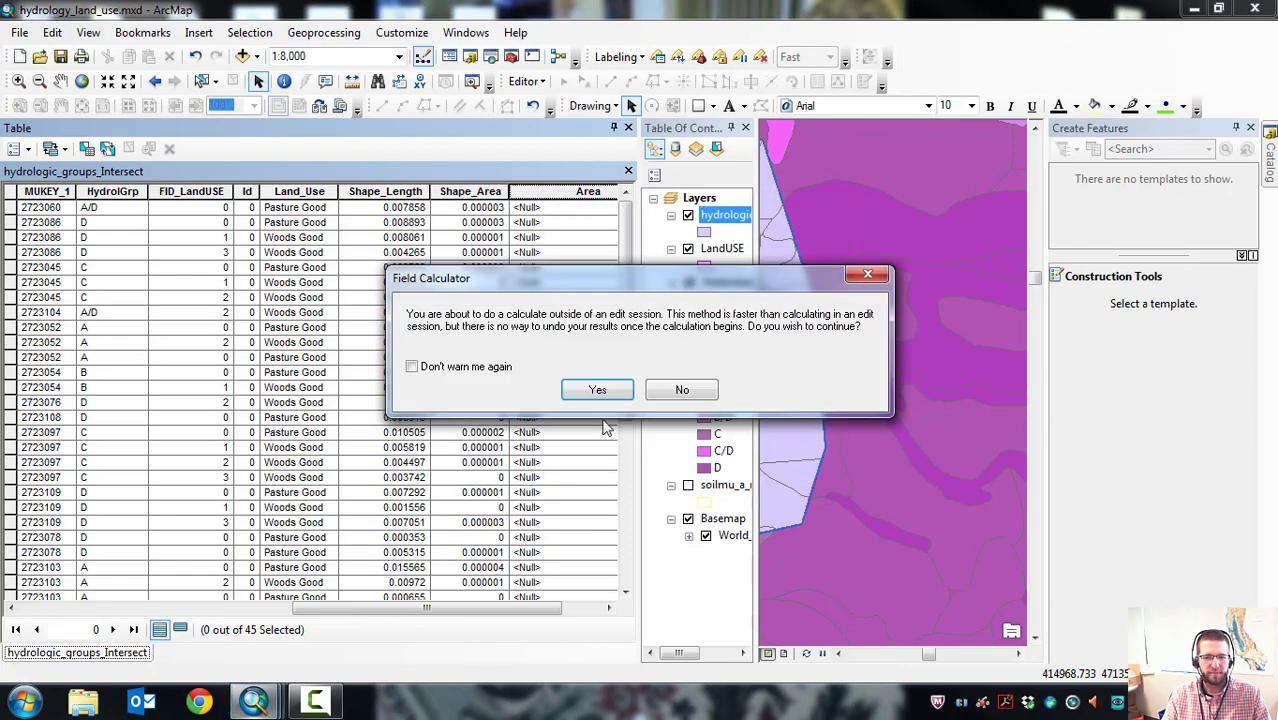
left_click(597, 391)
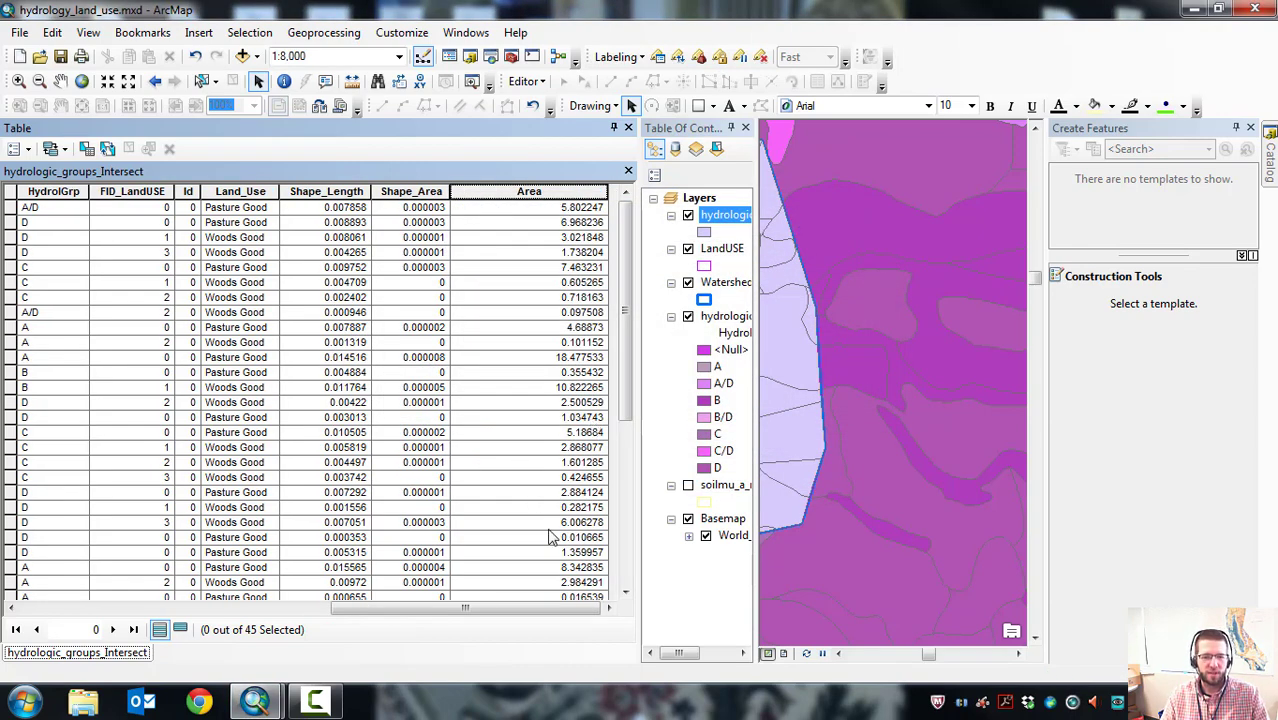
Review the calculated areas alongside the other intersect attributes, close the table and widen the layer list.
left_click_drag(465, 614, 515, 603)
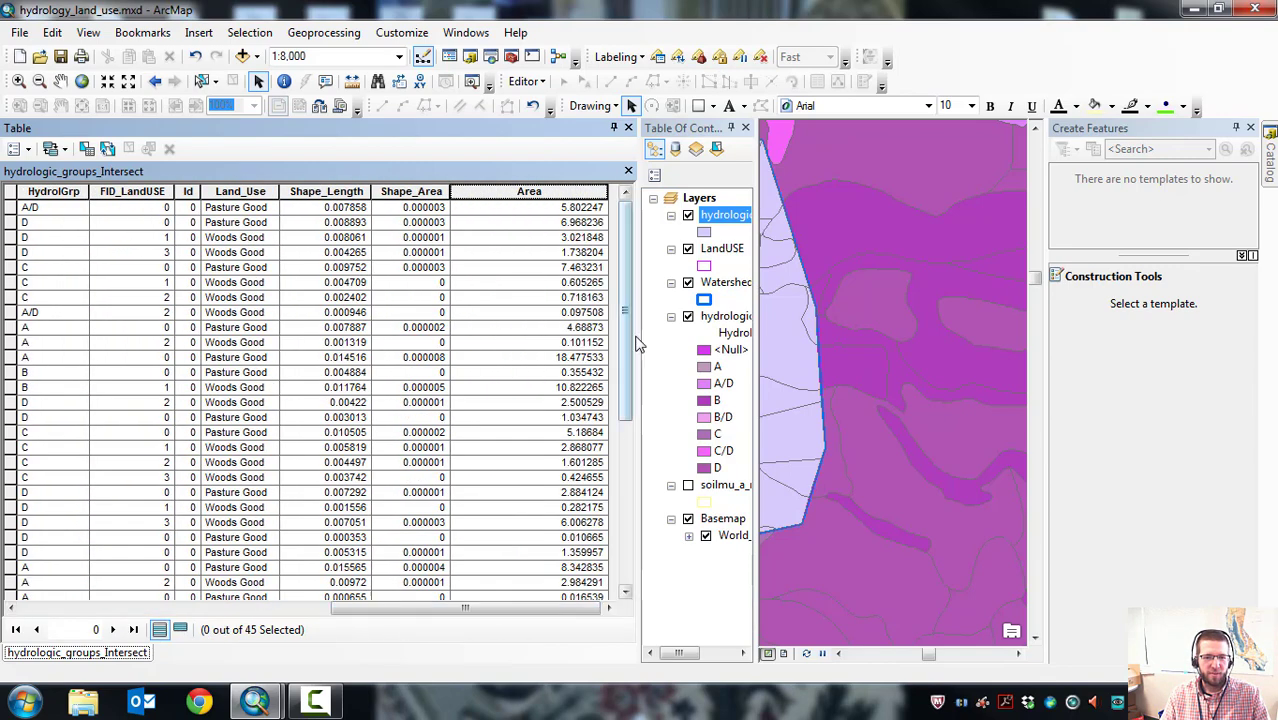
left_click_drag(630, 318, 640, 282)
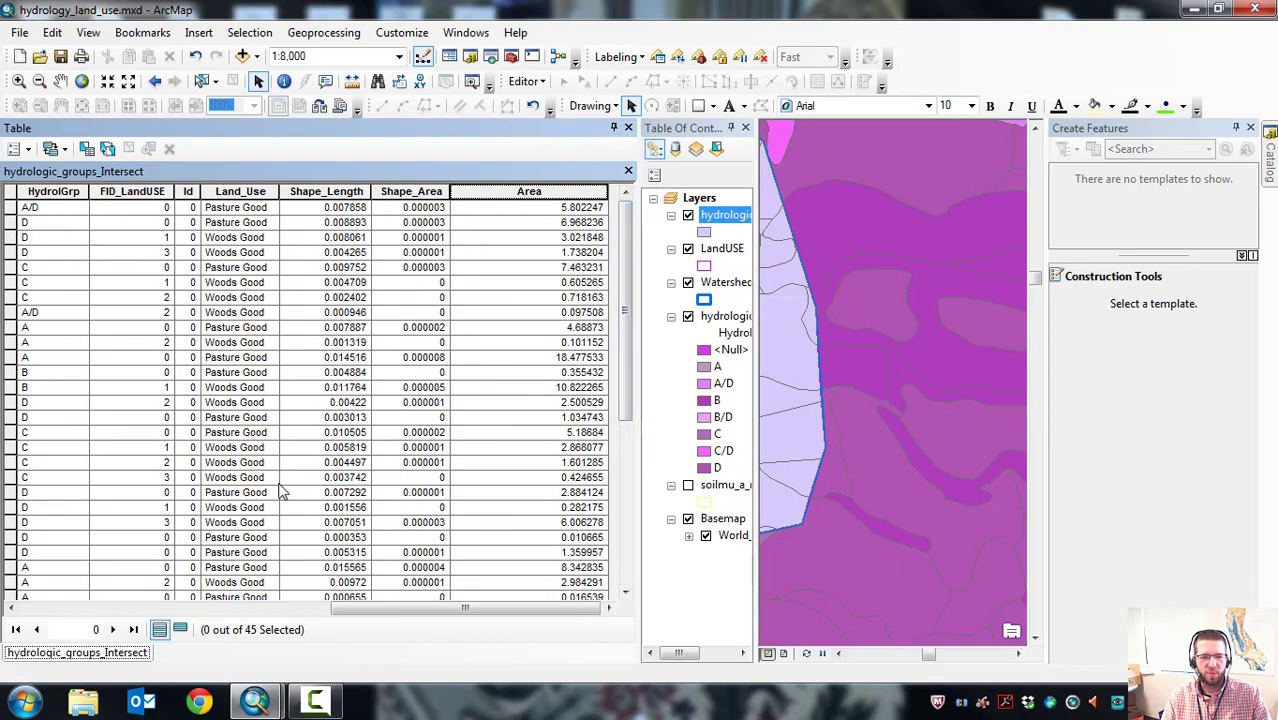
left_click_drag(465, 615, 130, 615)
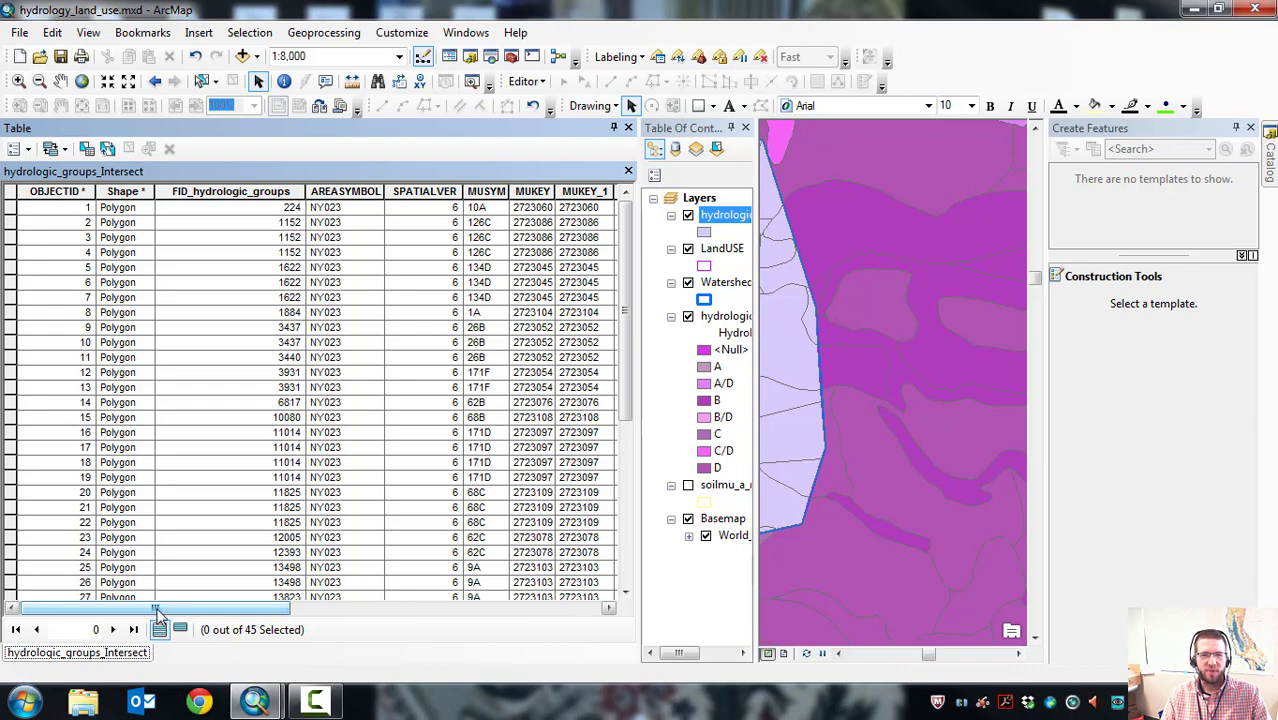
left_click_drag(157, 613, 566, 508)
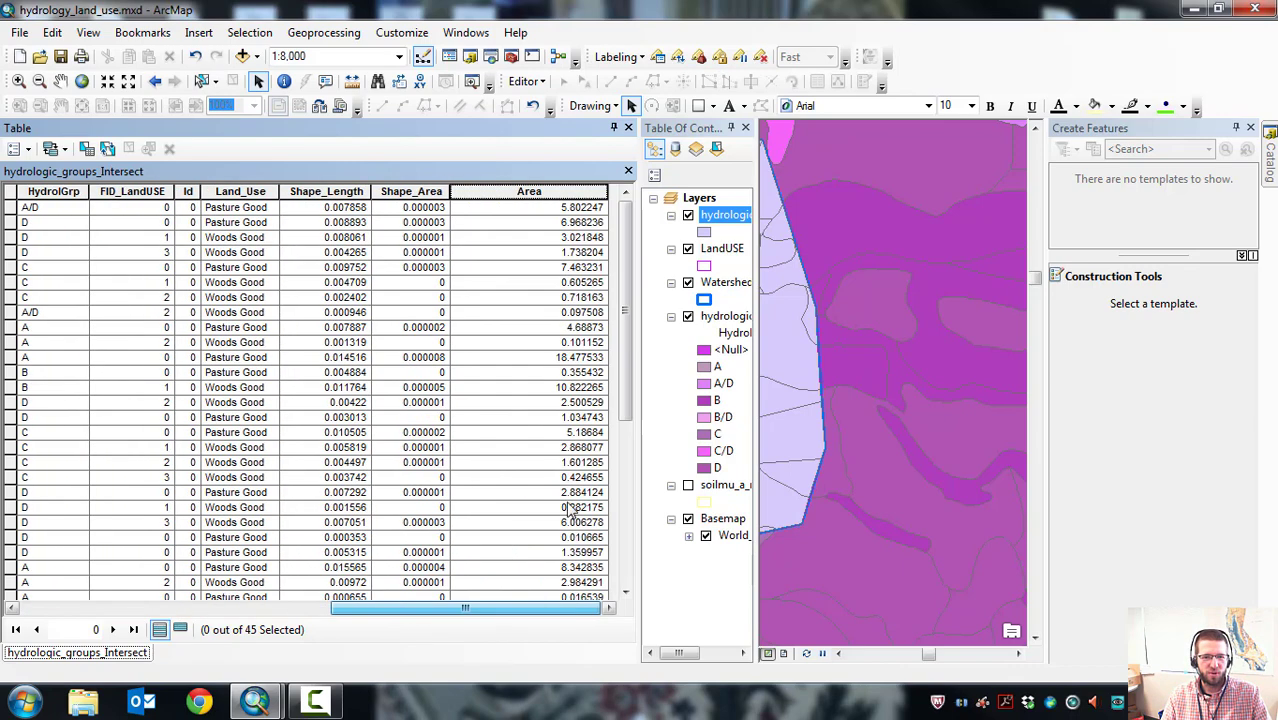
left_click(628, 128)
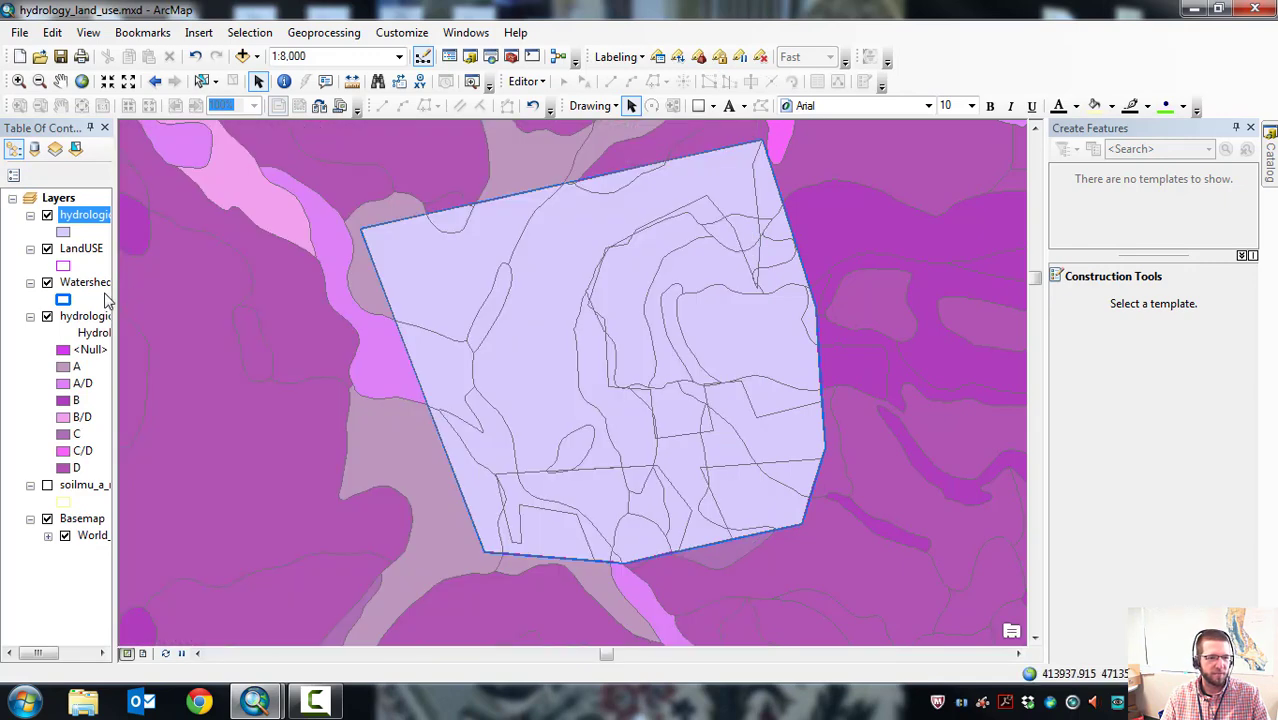
left_click_drag(115, 297, 310, 308)
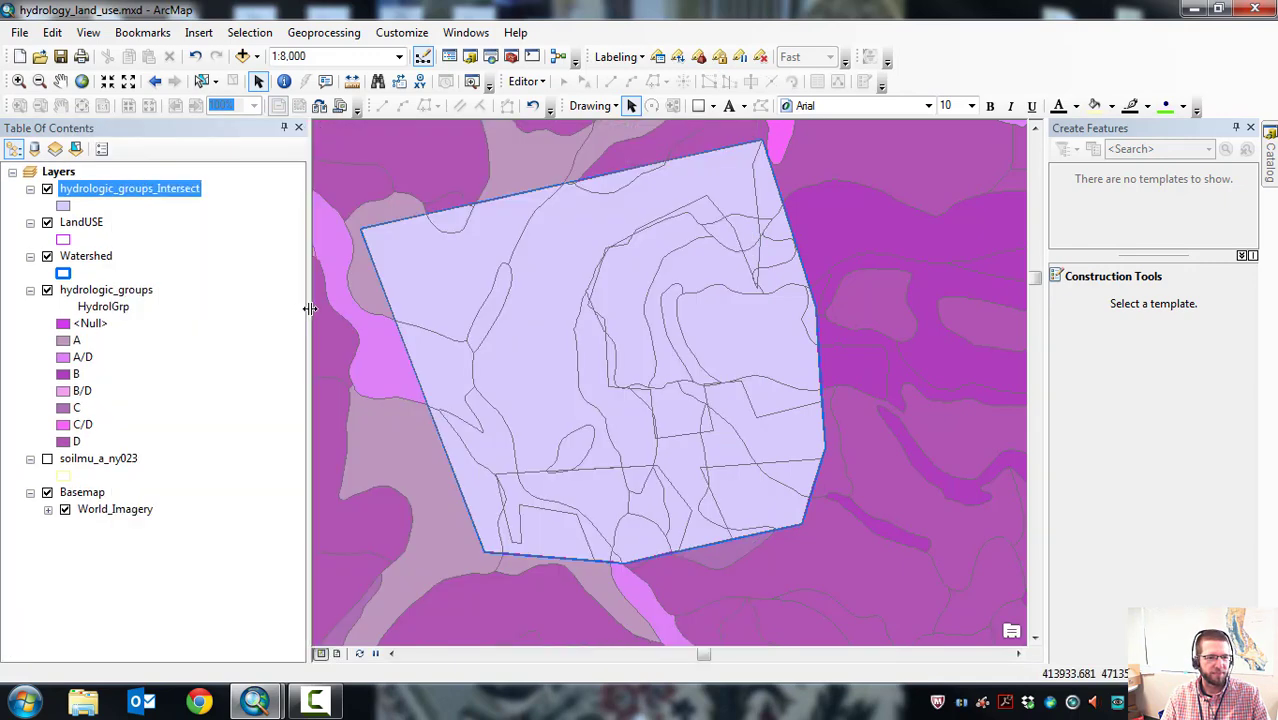
Start exporting all records of the hydrologic_groups_Intersect attribute table, with Text File as the output type.
right_click(100, 190)
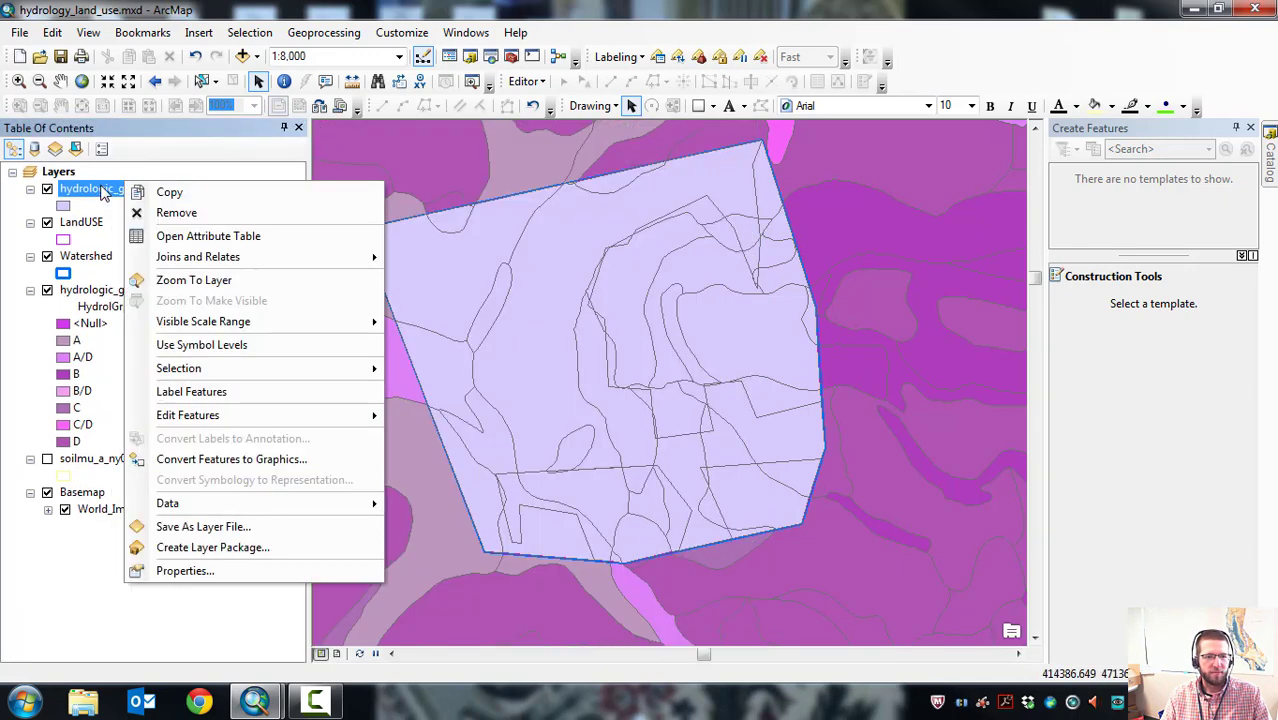
left_click(206, 237)
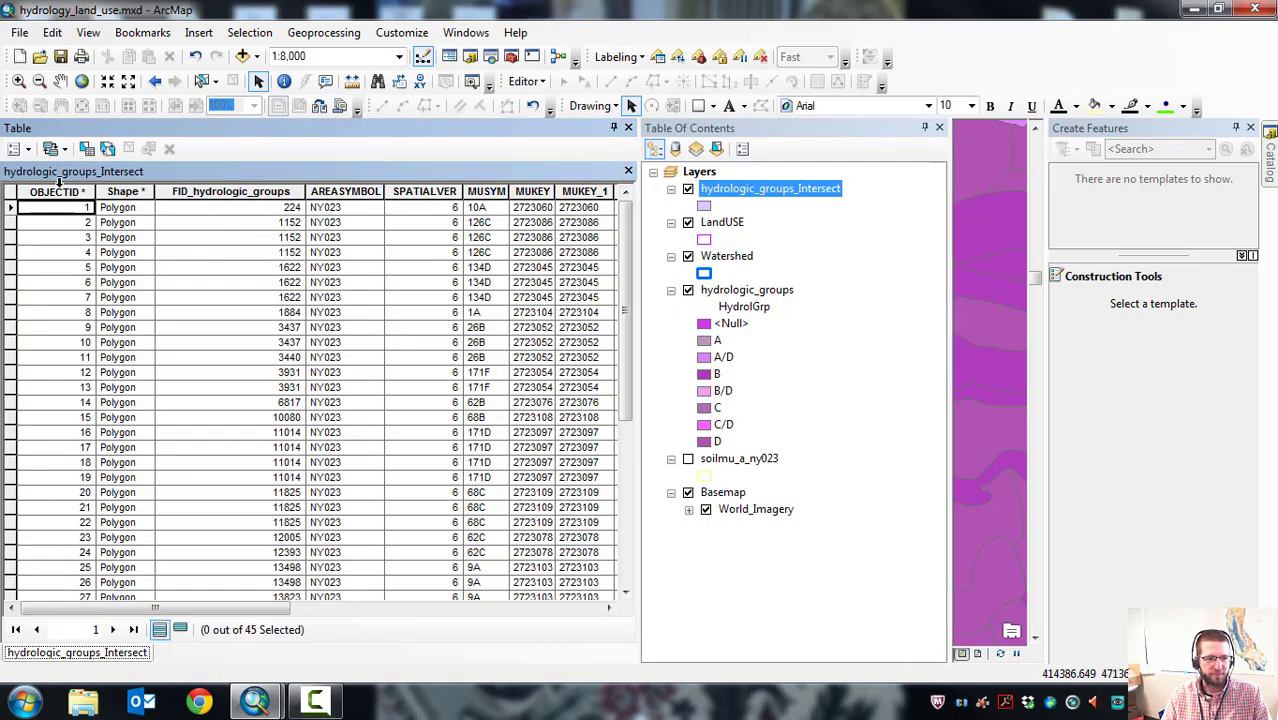
left_click(31, 150)
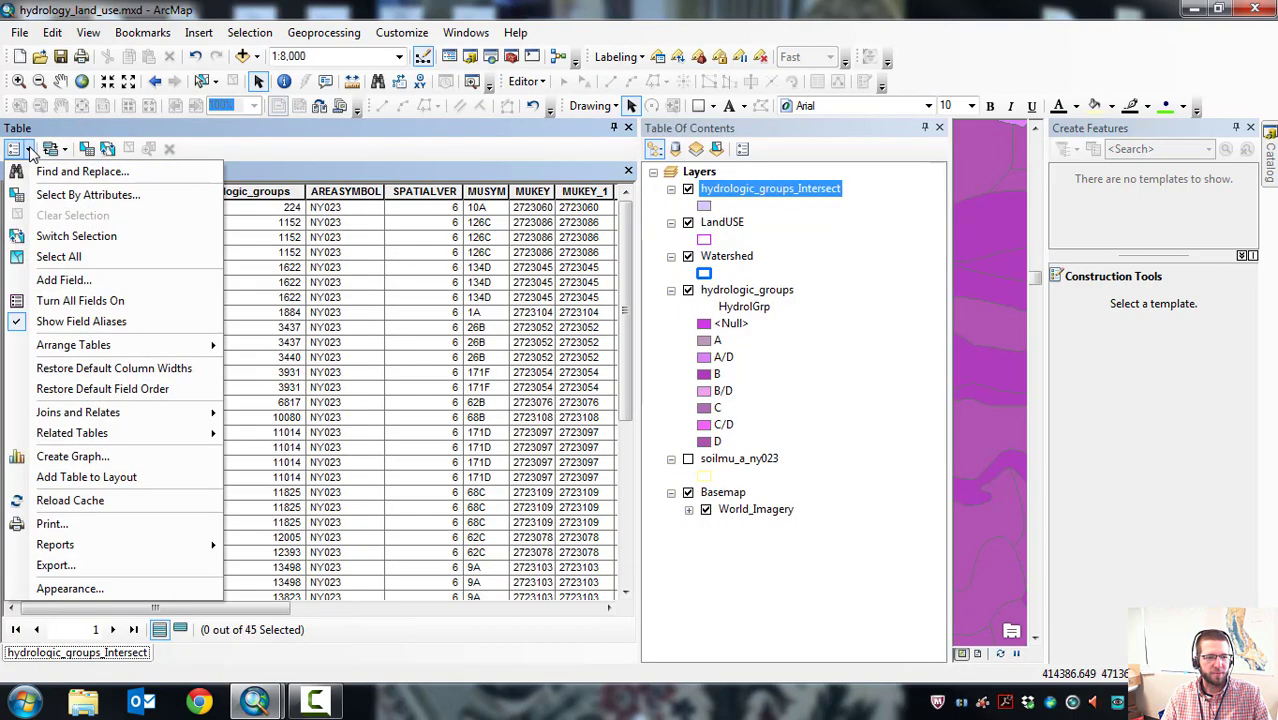
left_click(98, 570)
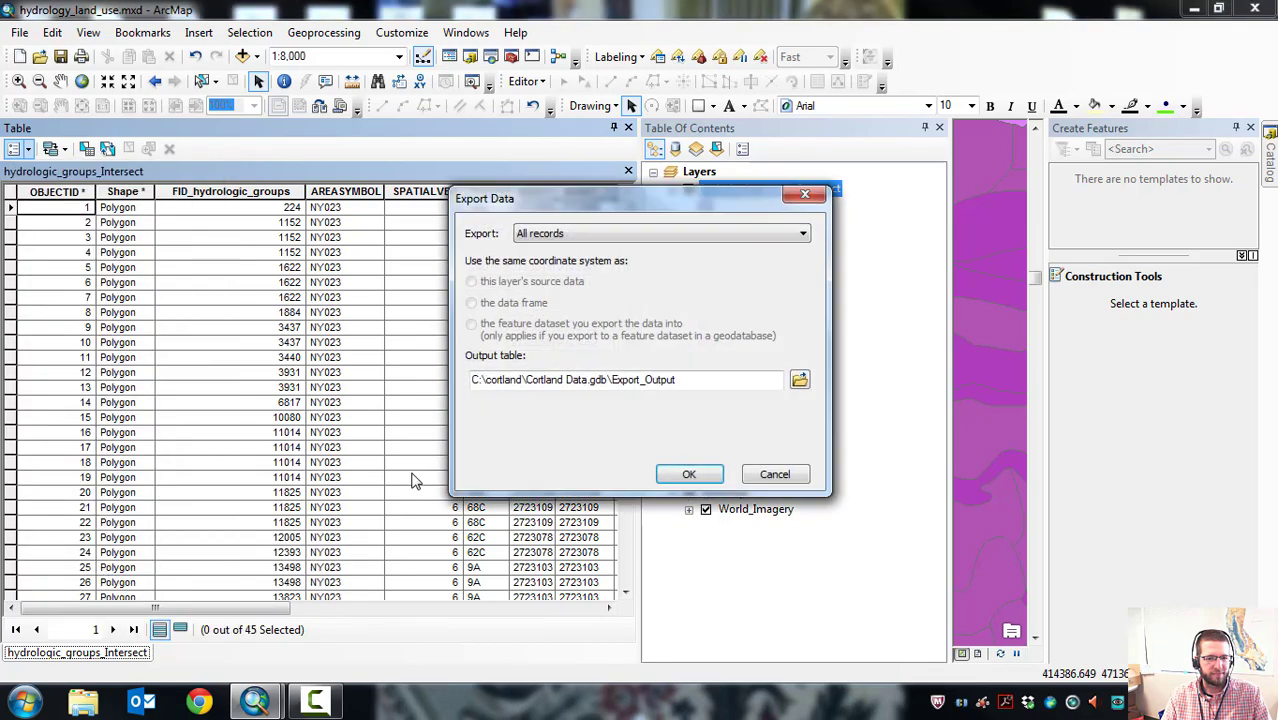
left_click(799, 381)
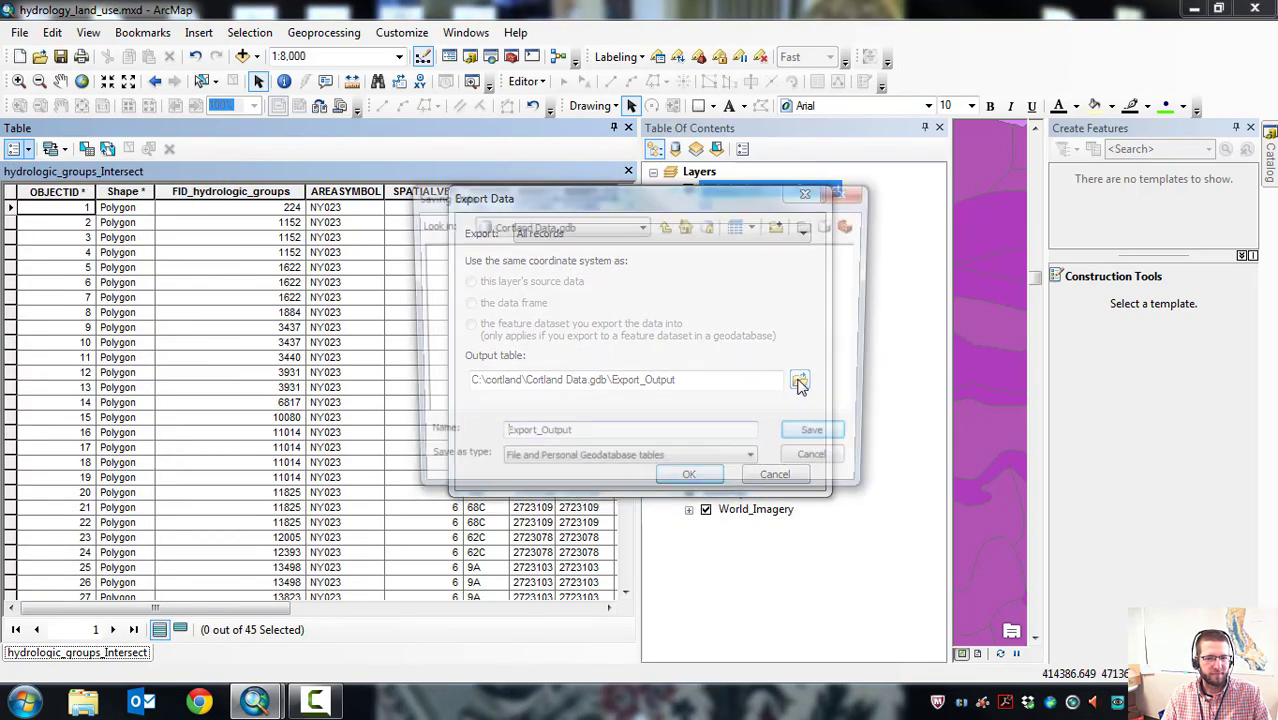
left_click(756, 467)
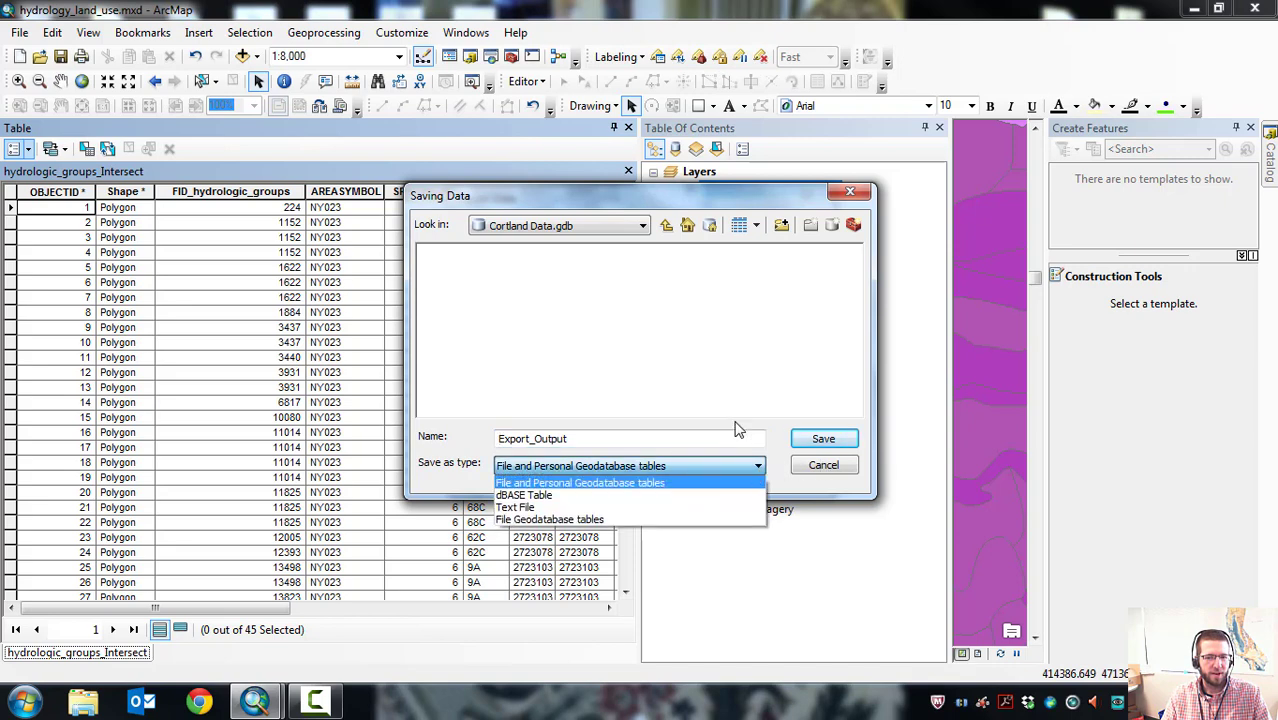
left_click(527, 508)
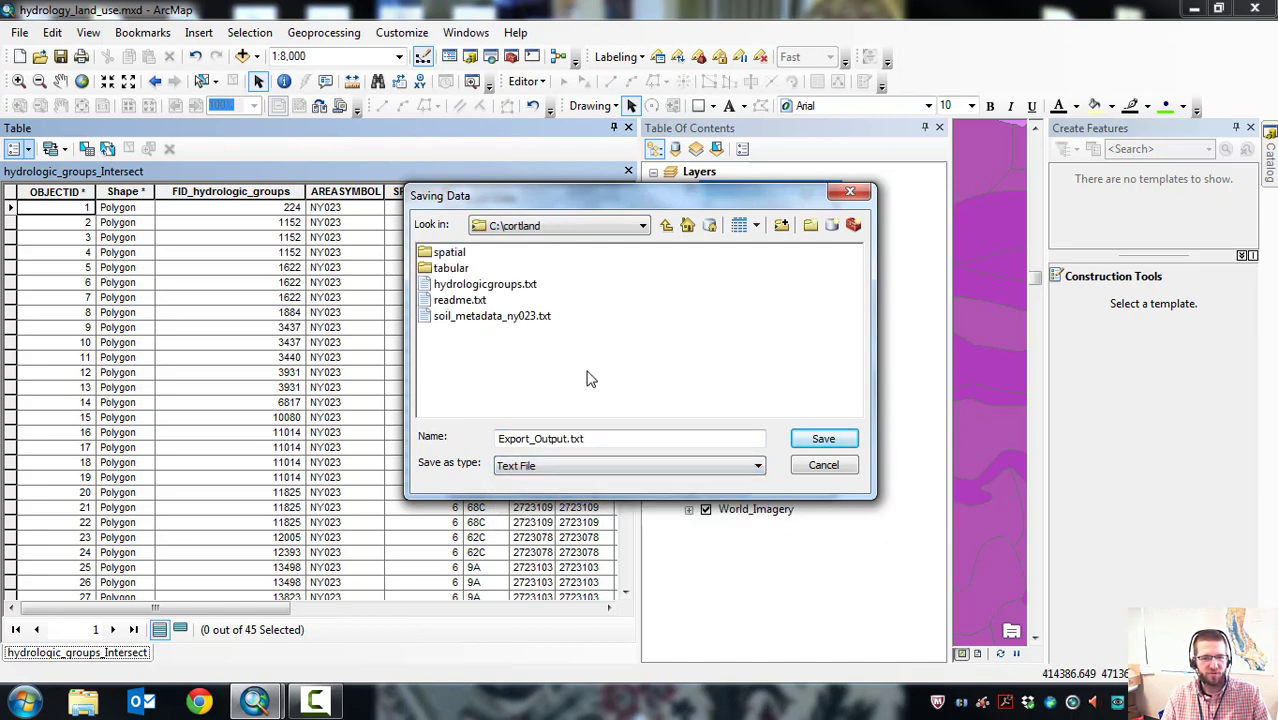
Name the export hydrology_output.txt in C:\cortland, run it and decline adding the new table to the map.
left_click_drag(575, 203, 577, 232)
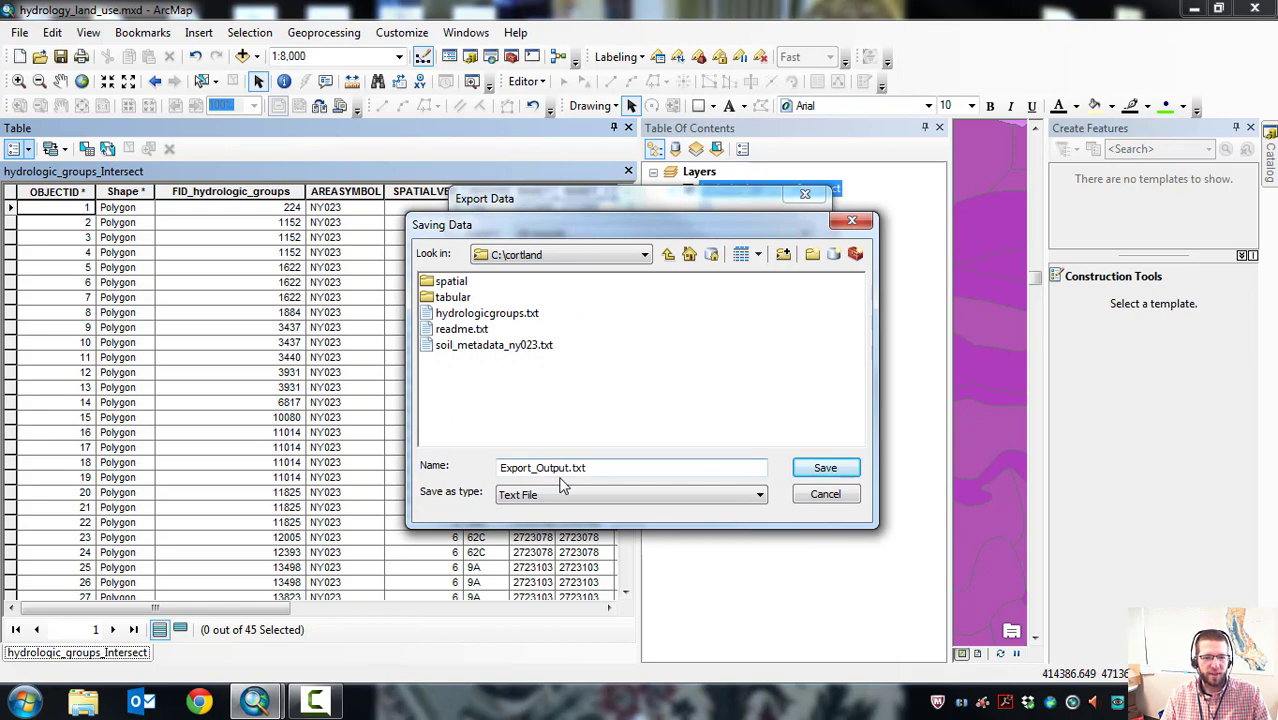
left_click_drag(572, 467, 471, 474)
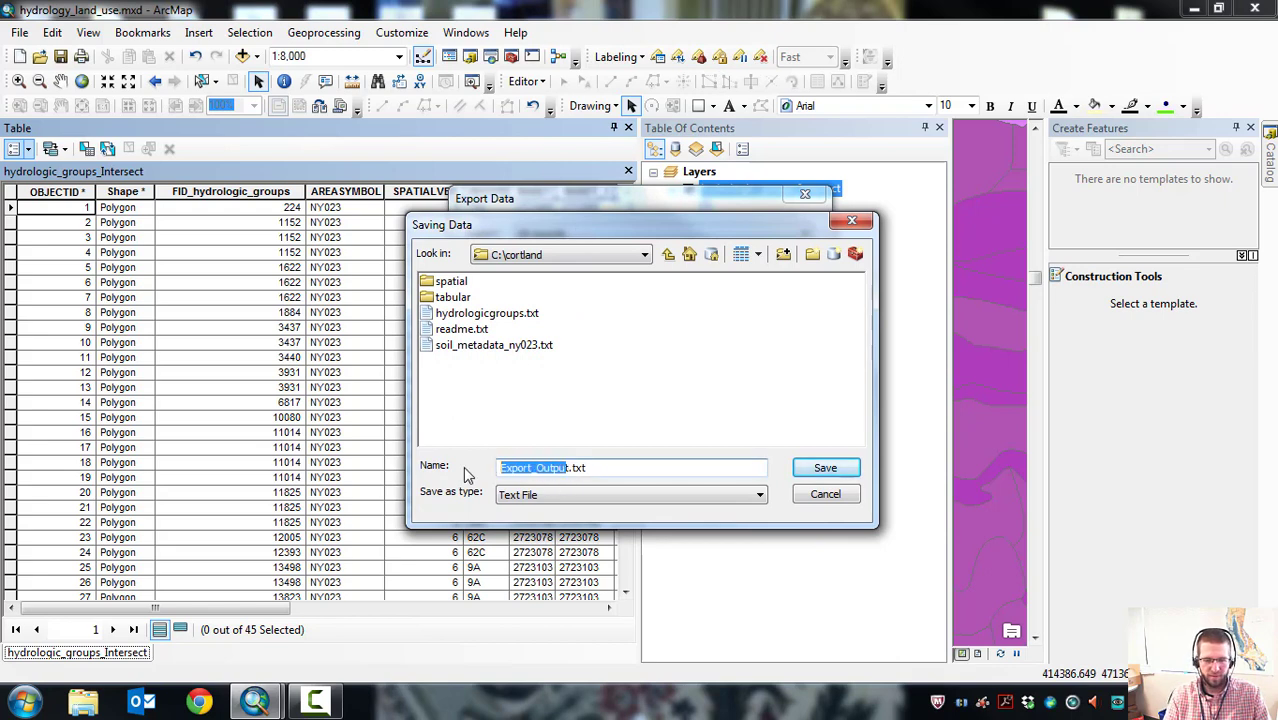
key("BackSpace")
type("hydrology")
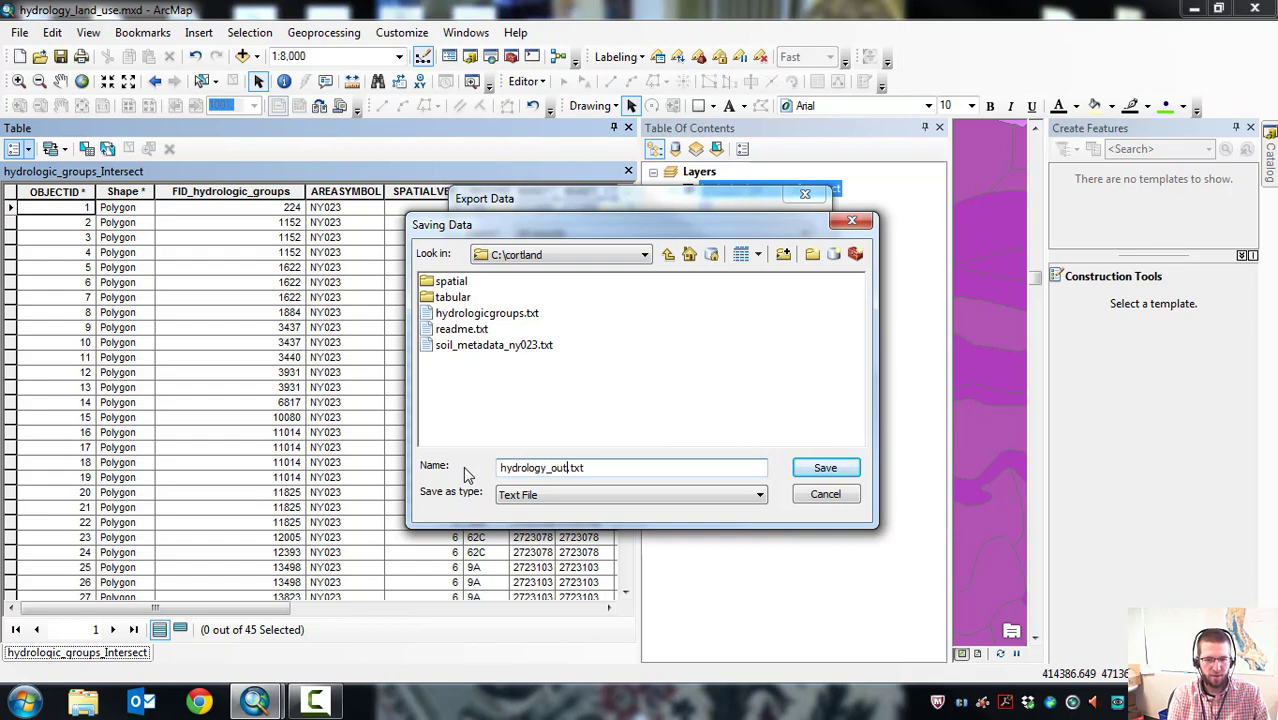
left_click(836, 469)
left_click(689, 476)
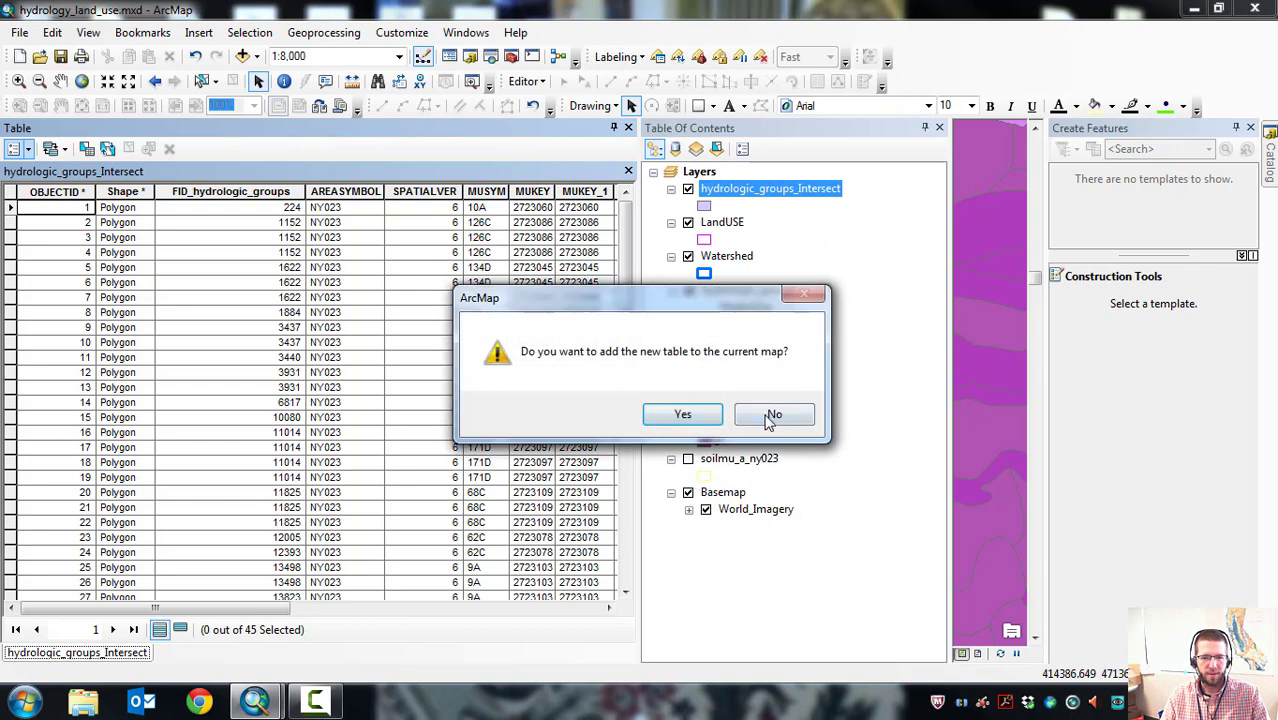
left_click(770, 418)
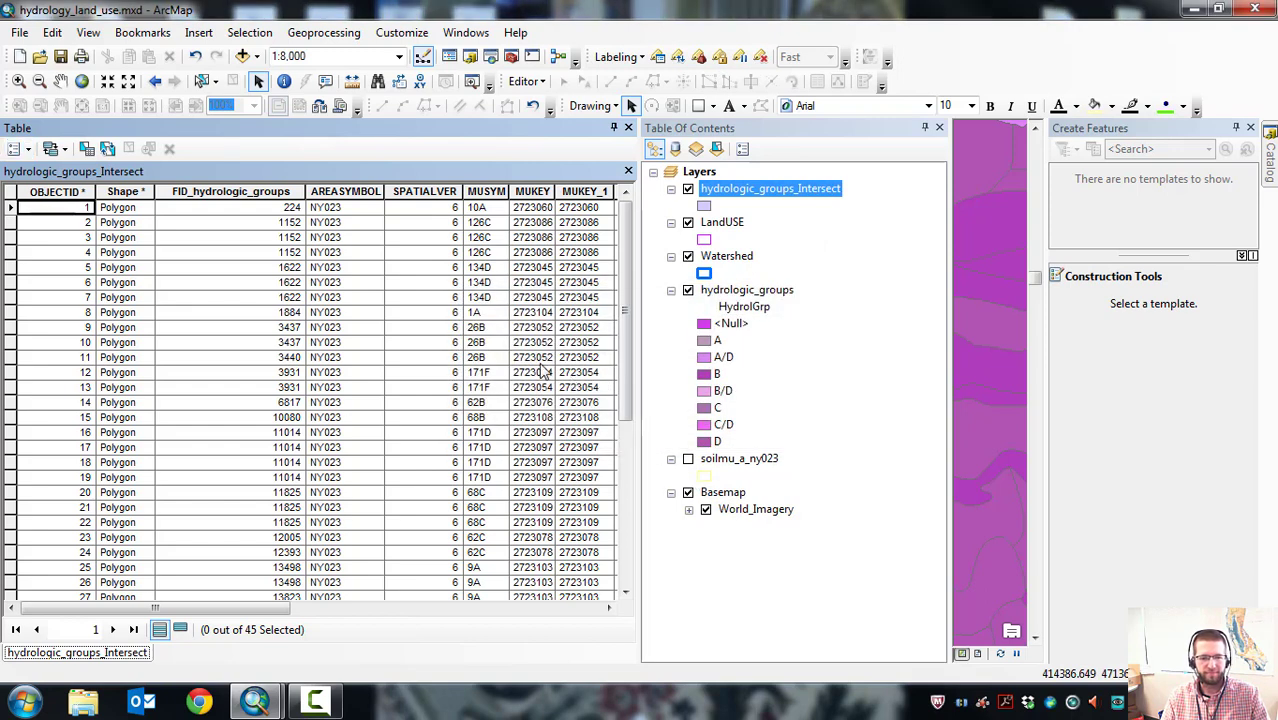
Switch to Excel 2013, create a blank workbook and open the text file hydrology_output.txt from the cortland folder.
left_click(24, 702)
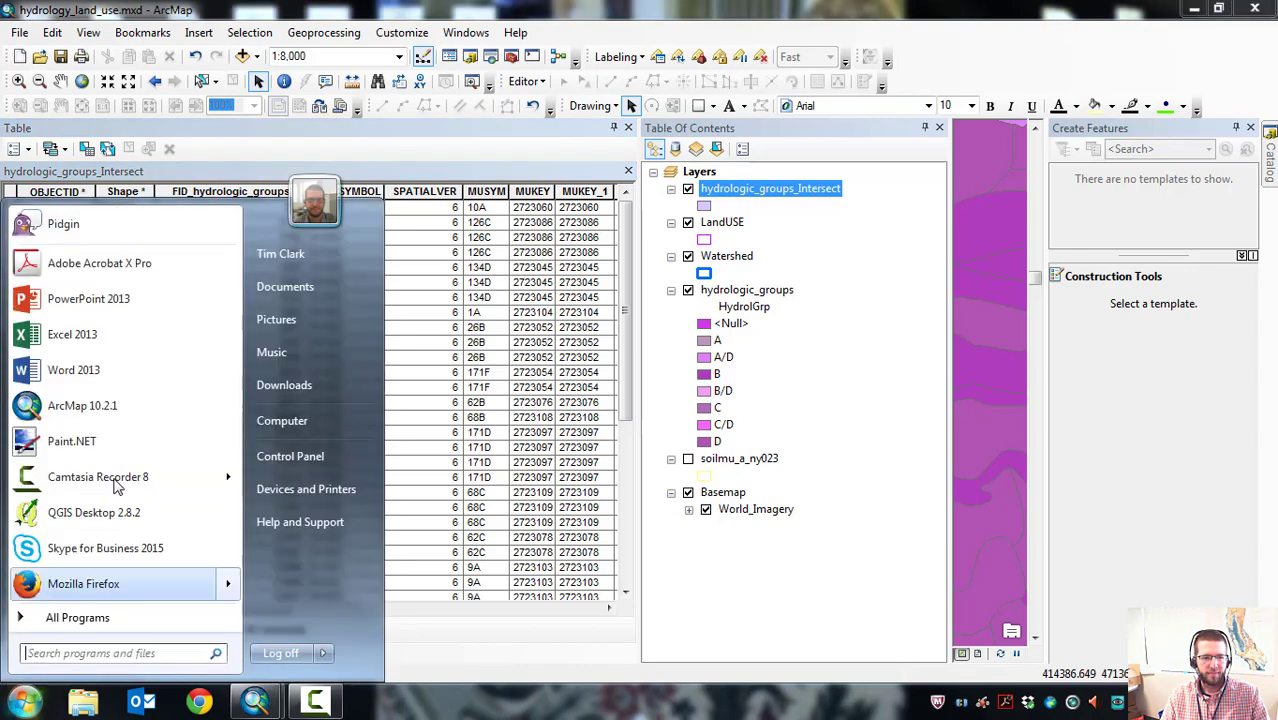
left_click(68, 338)
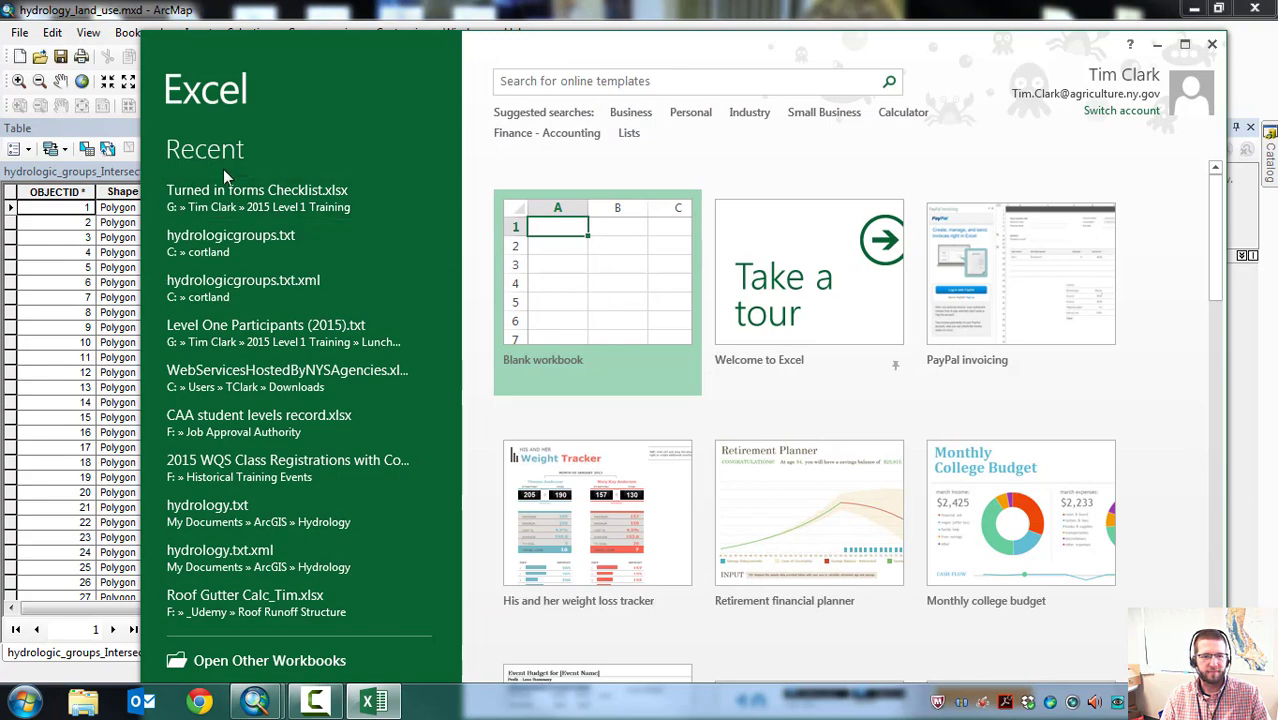
left_click(599, 285)
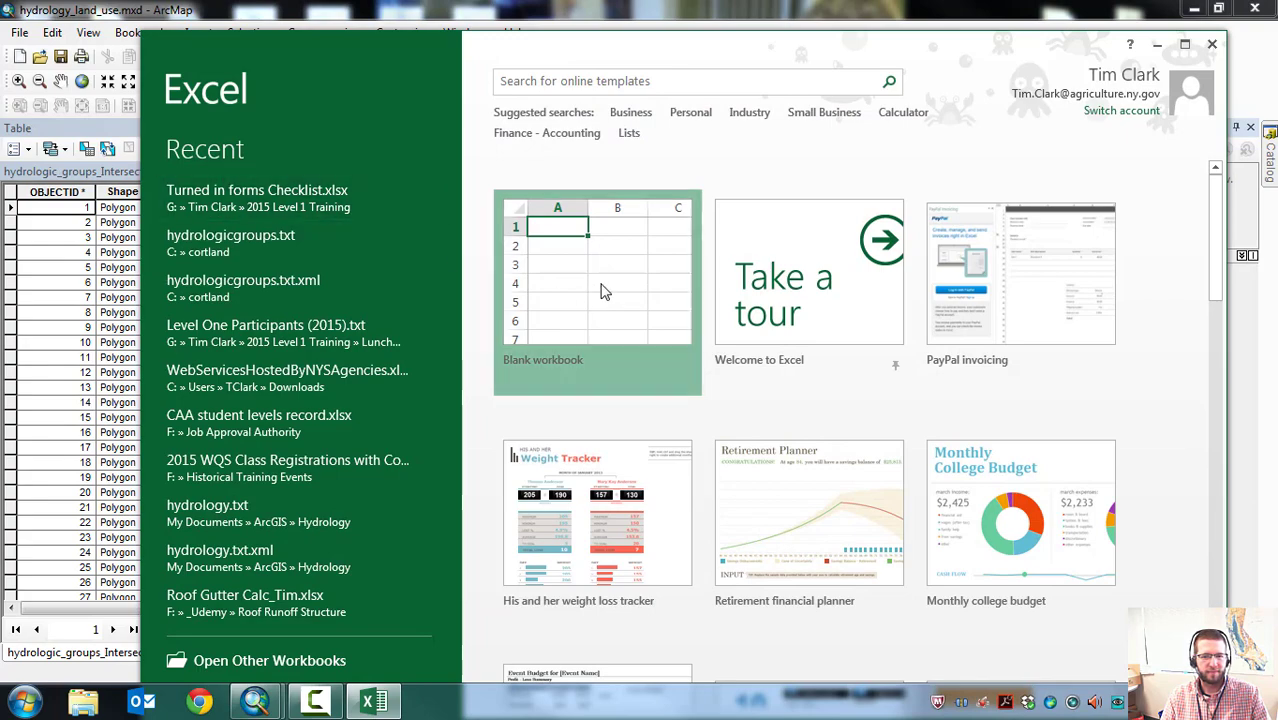
left_click(162, 44)
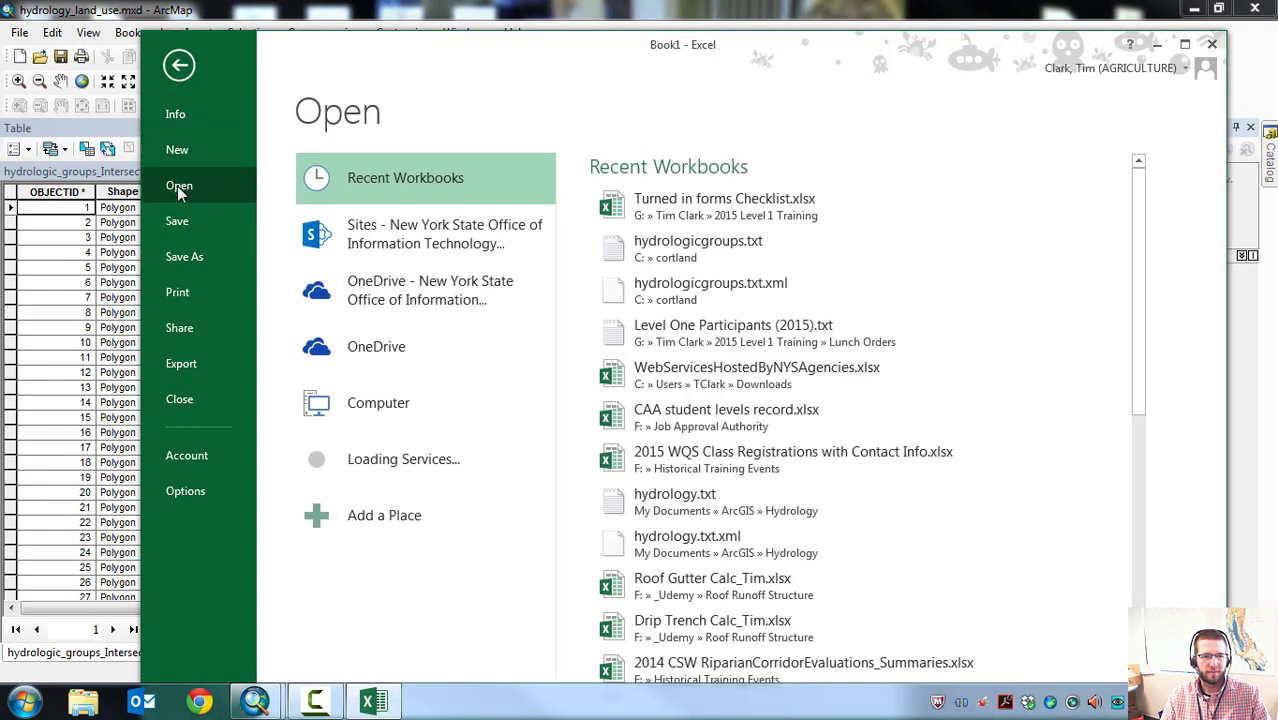
left_click(372, 401)
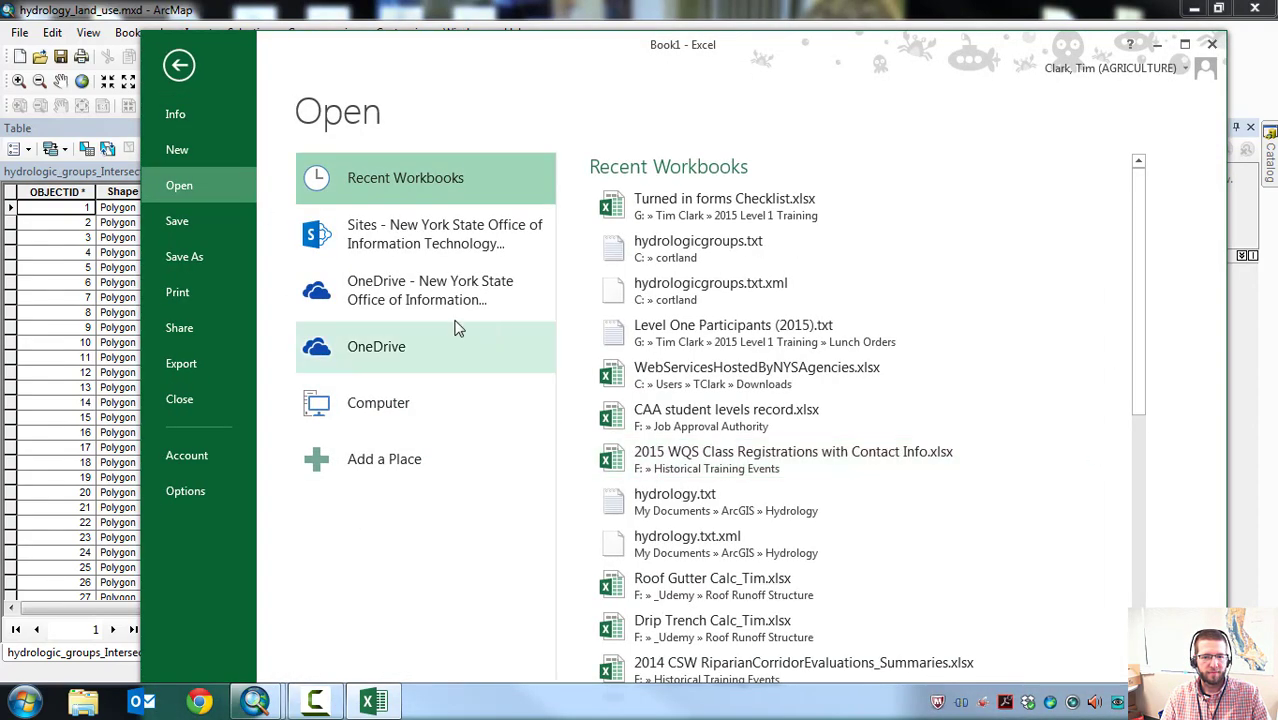
left_click(645, 279)
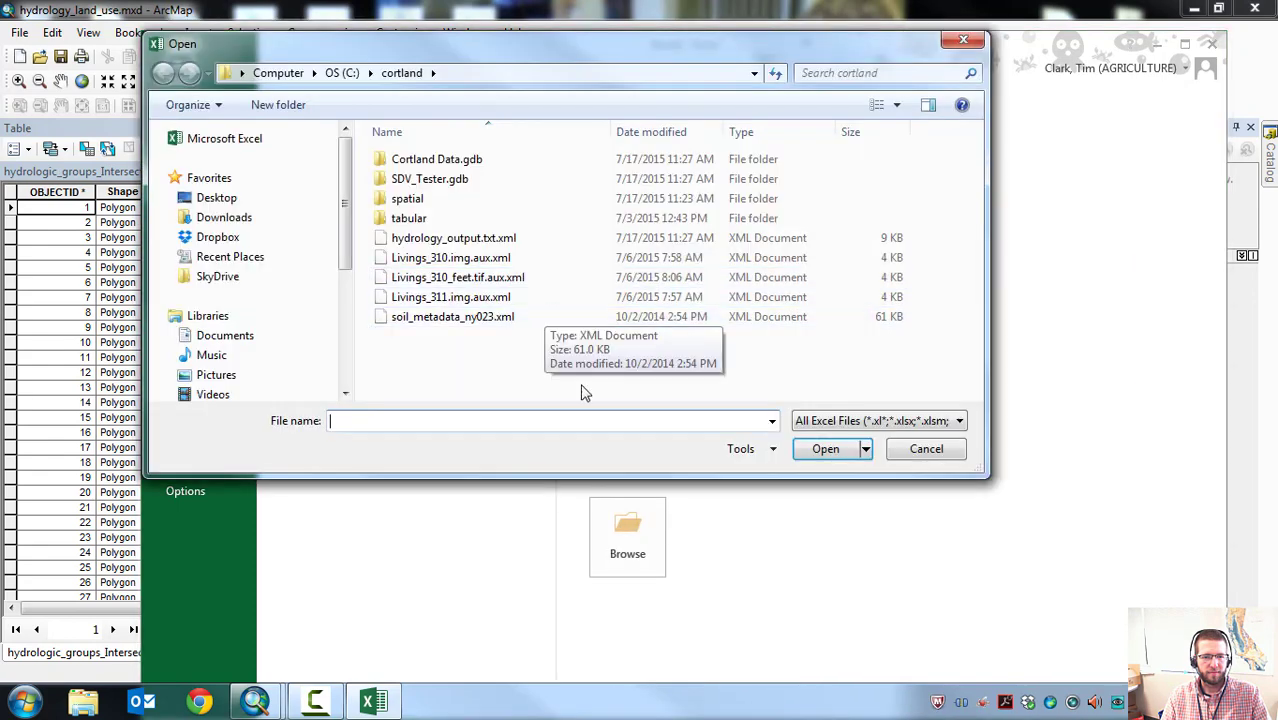
left_click(875, 420)
left_click(838, 198)
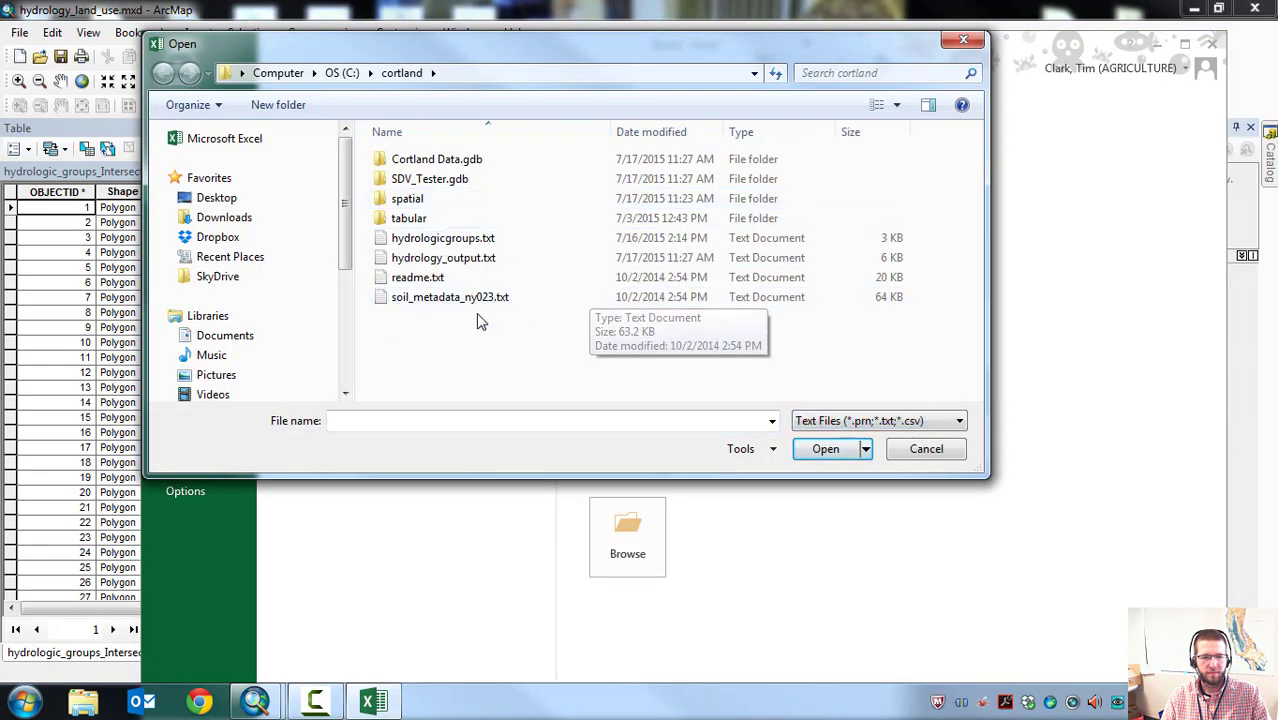
double_click(415, 262)
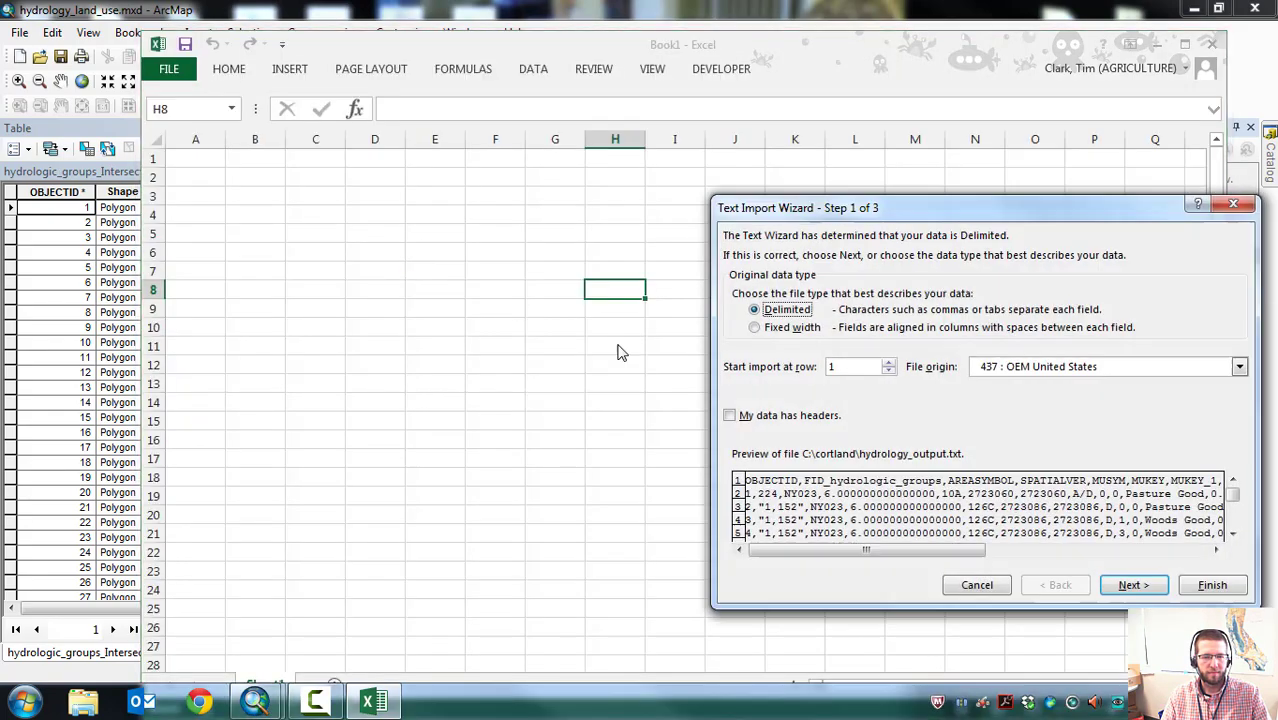
Import the delimited text with Comma added as a delimiter, and widen the HydrolGrp and Land_Use columns.
left_click_drag(896, 208, 493, 183)
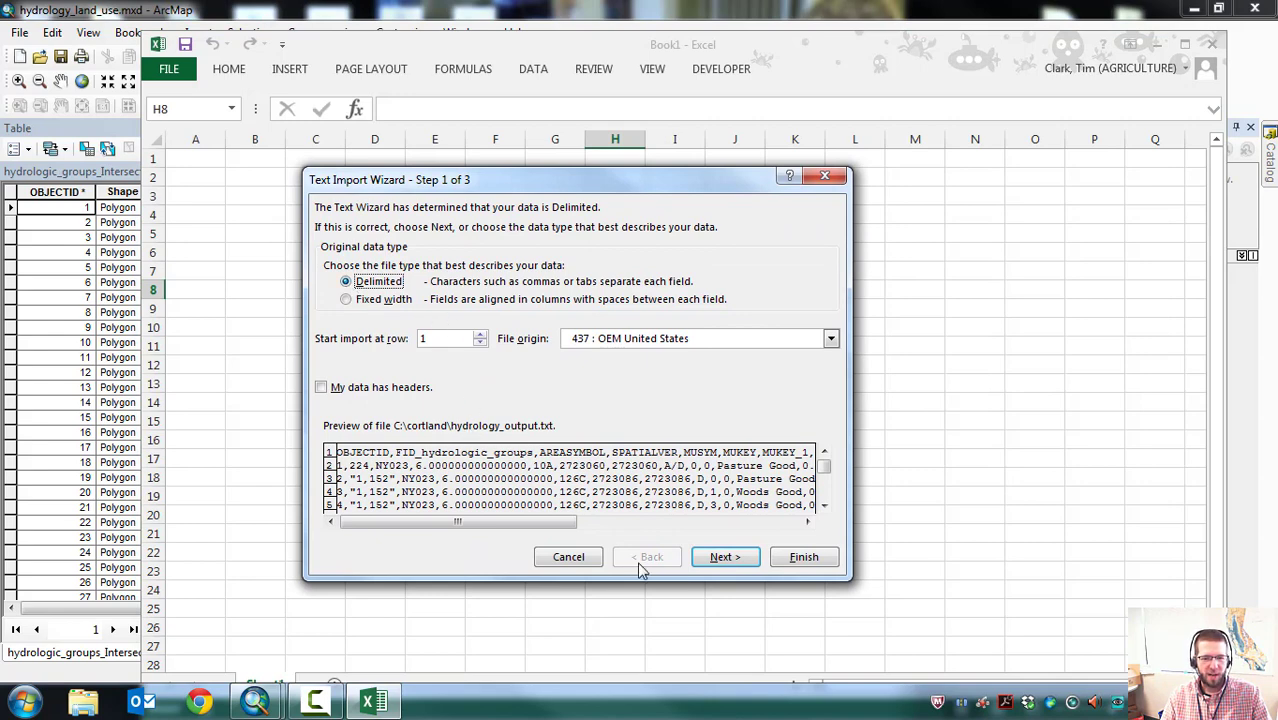
left_click(724, 557)
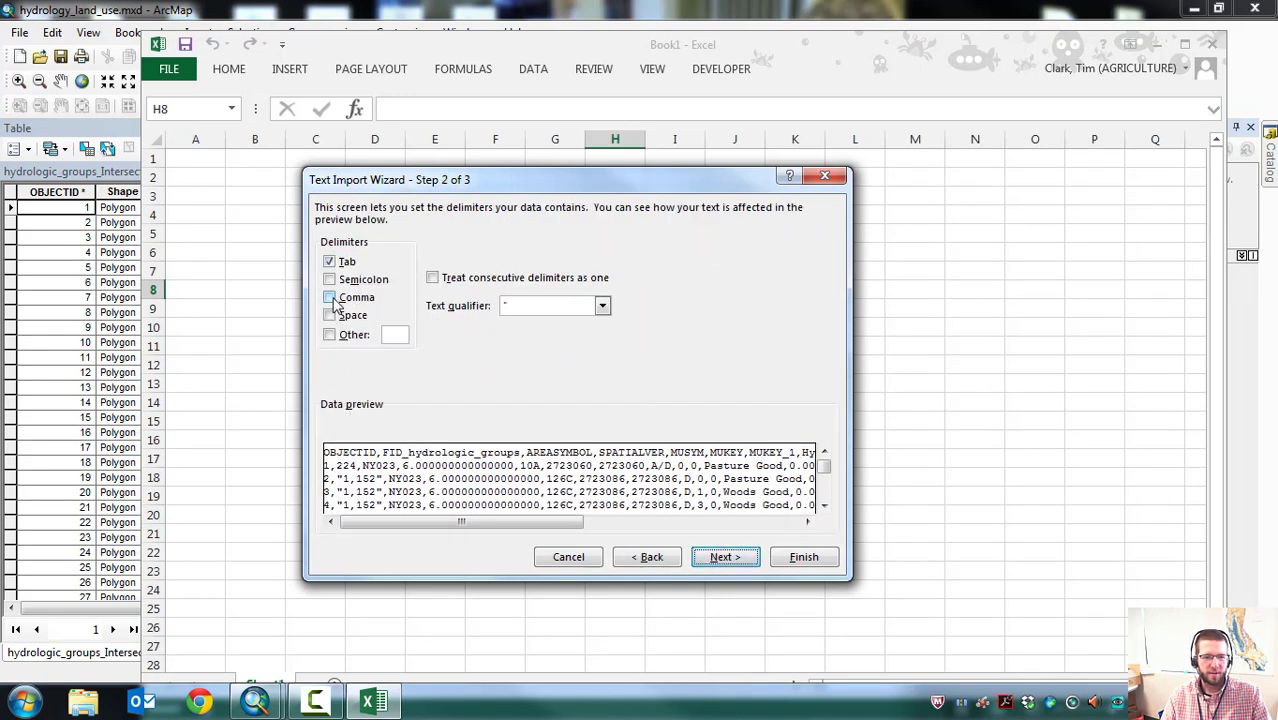
left_click(331, 298)
left_click(724, 557)
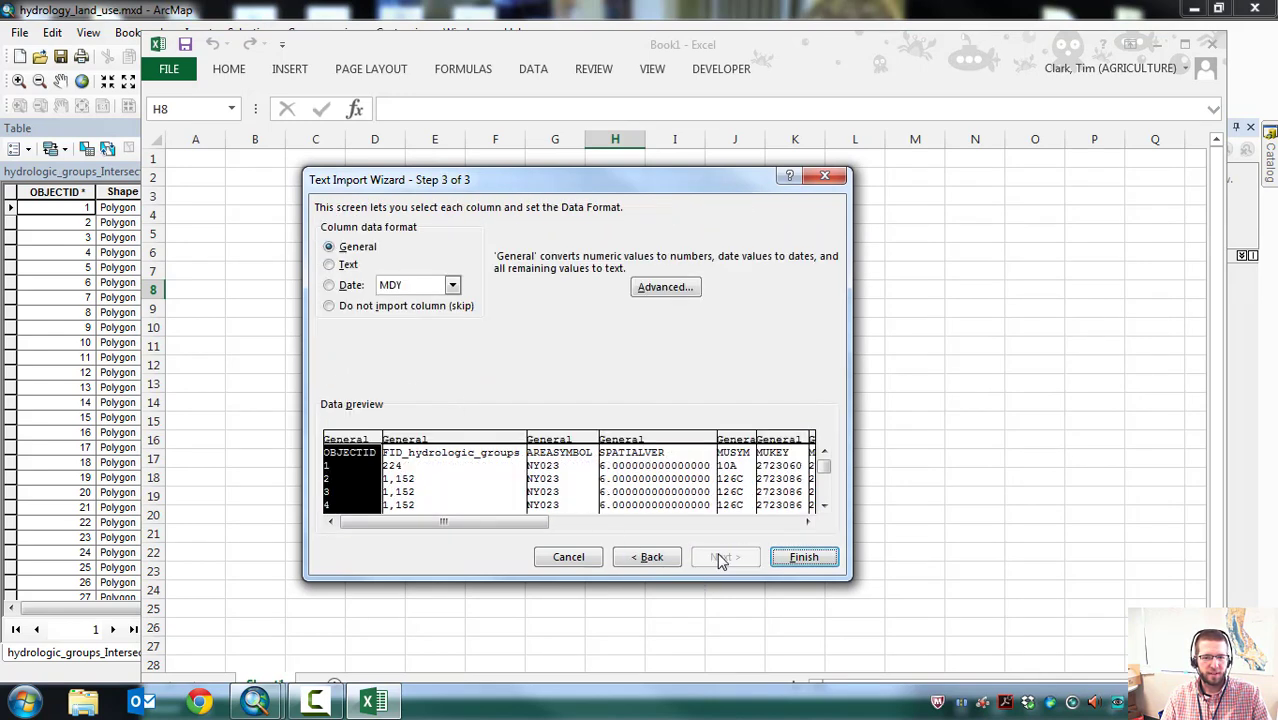
left_click(802, 558)
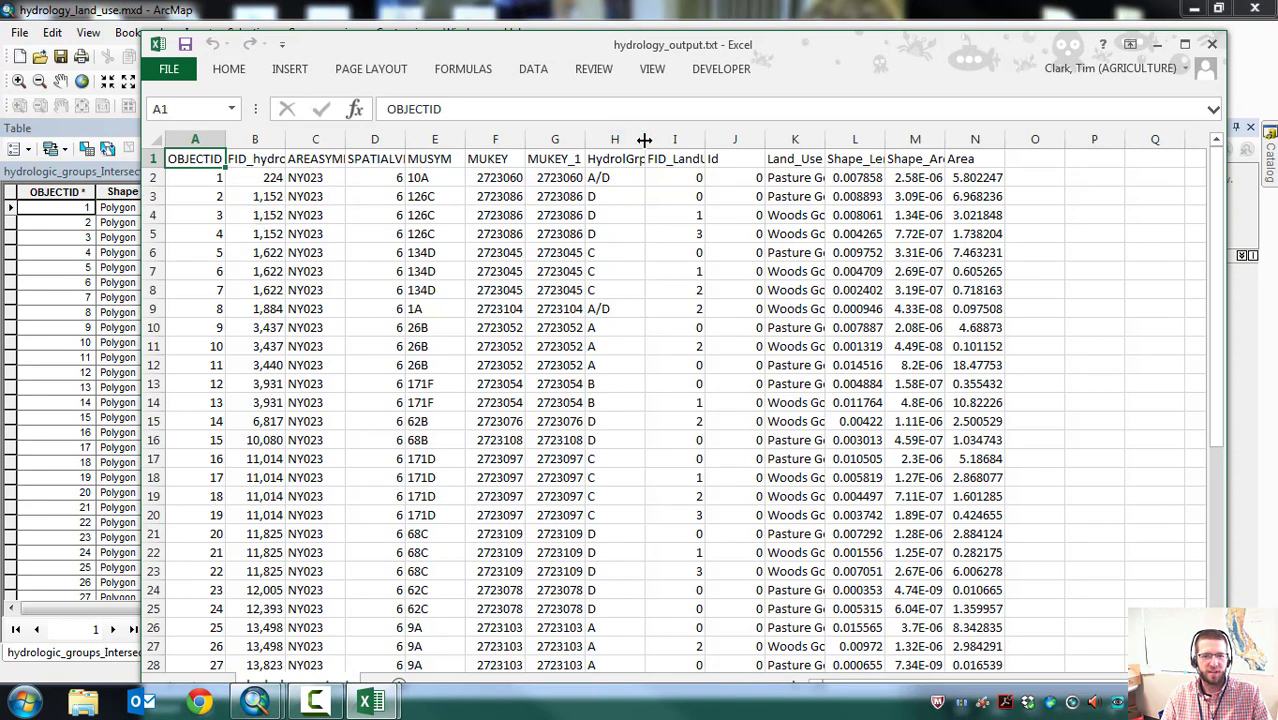
mouse_move(645, 150)
left_mouse_down()
mouse_move(686, 145)
mouse_move(668, 150)
left_mouse_up()
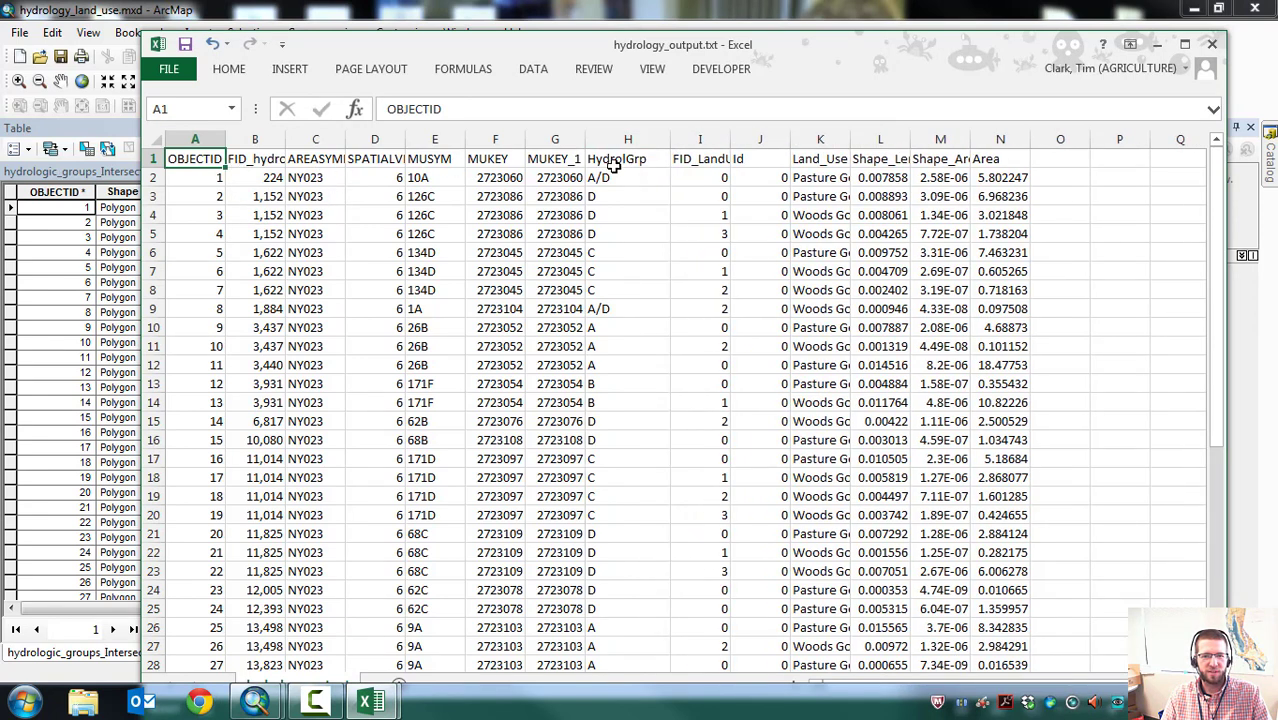
double_click(850, 143)
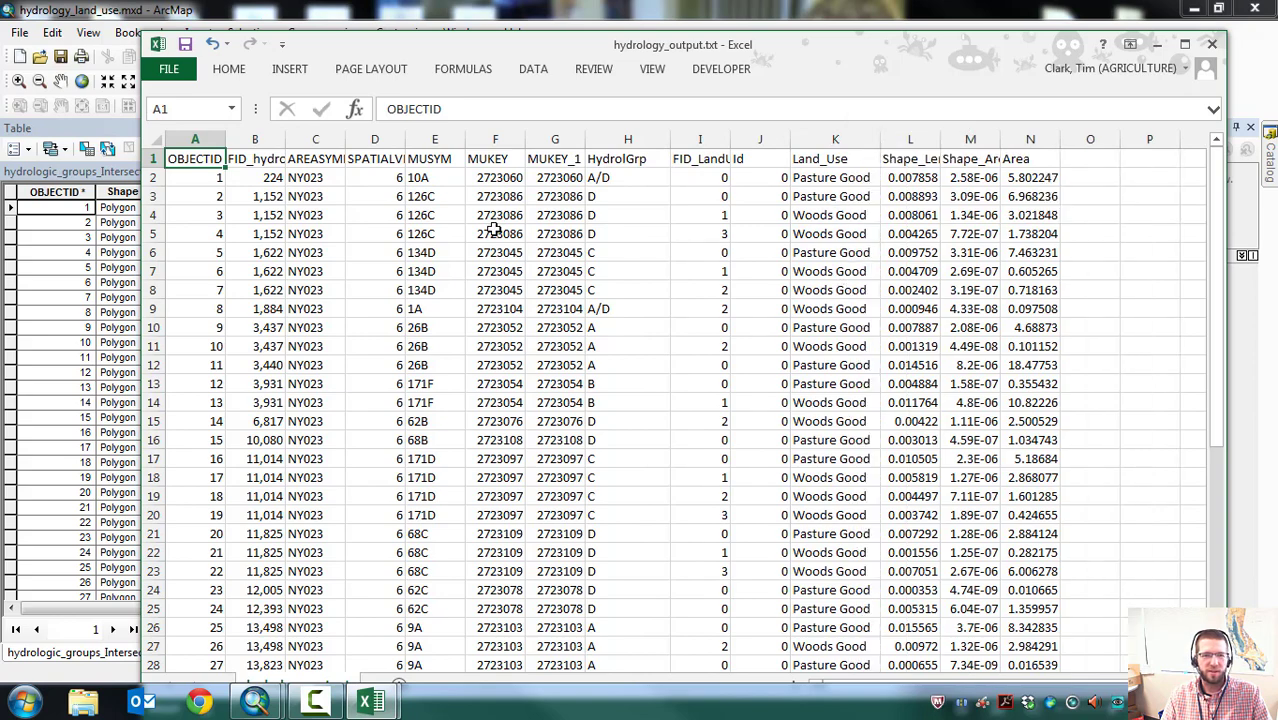
Create a PivotTable from the range hydrology_output!$A$1:$N$46 on a new worksheet.
left_click(289, 72)
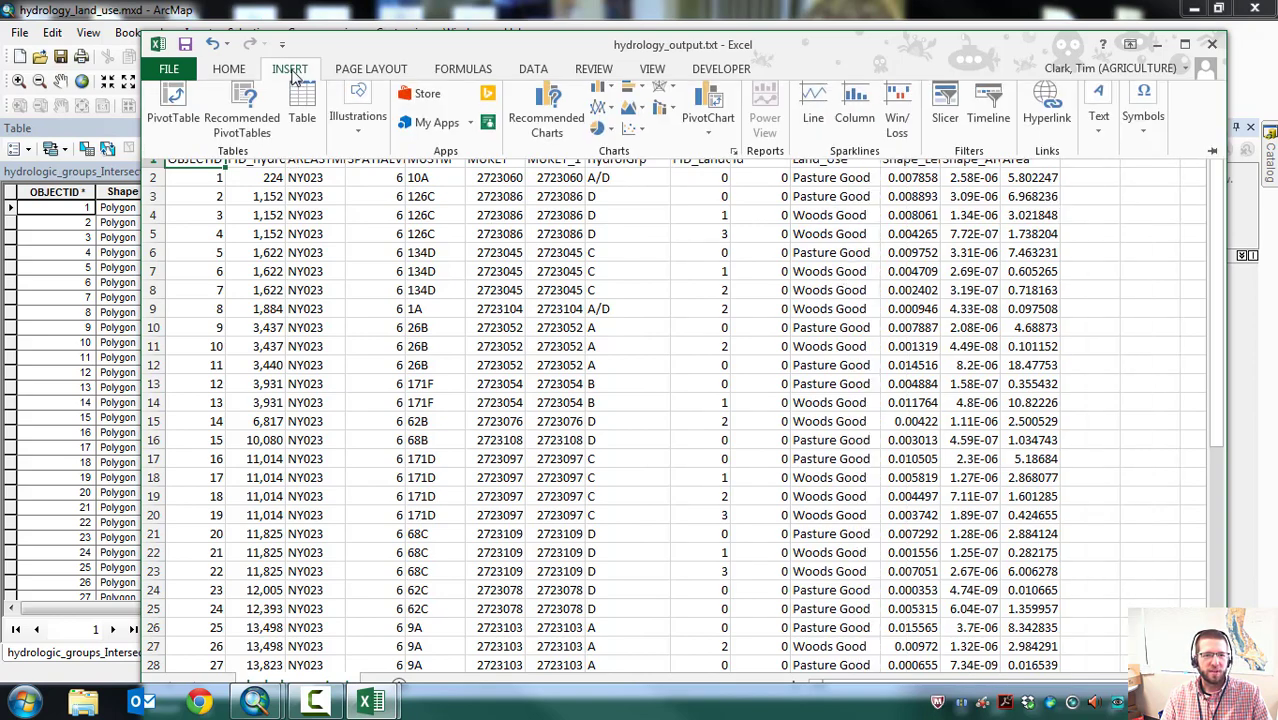
left_click(172, 115)
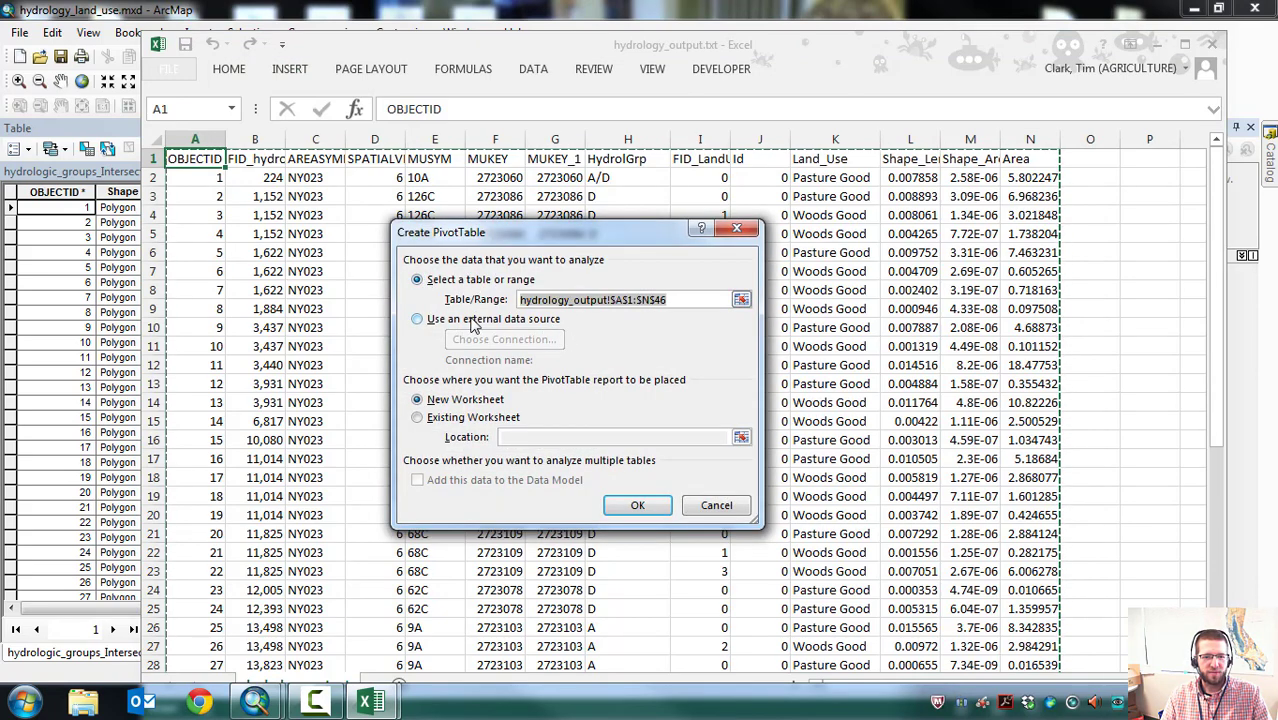
left_click(637, 505)
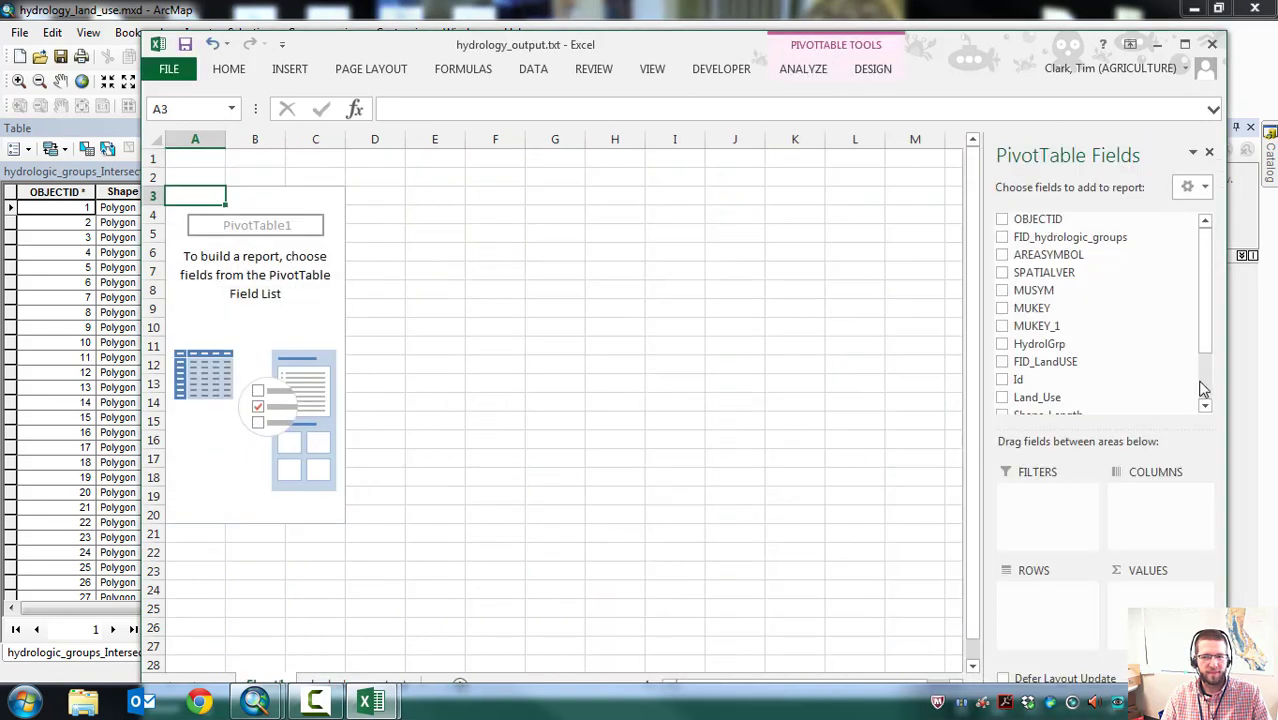
Build the PivotTable with Land_Use and then HydrolGrp as rows, summing the Area field as values.
left_click_drag(1205, 271, 1205, 319)
left_click(1002, 326)
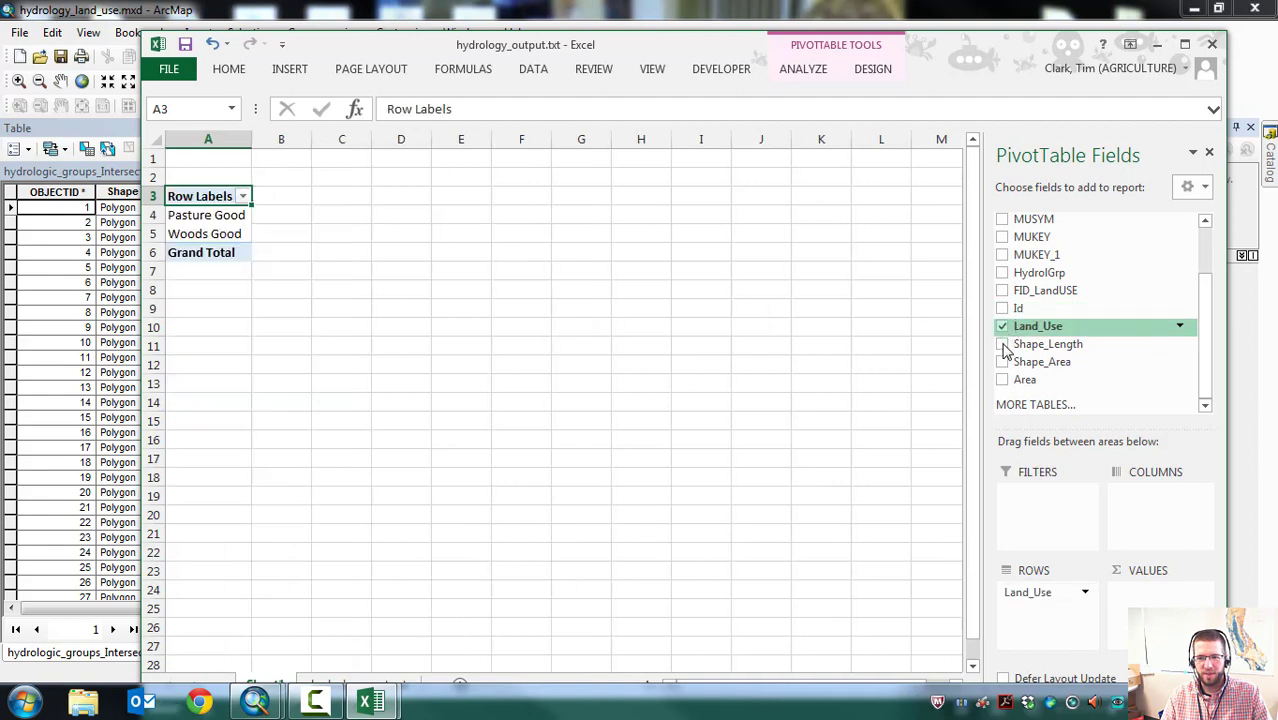
left_click(1002, 380)
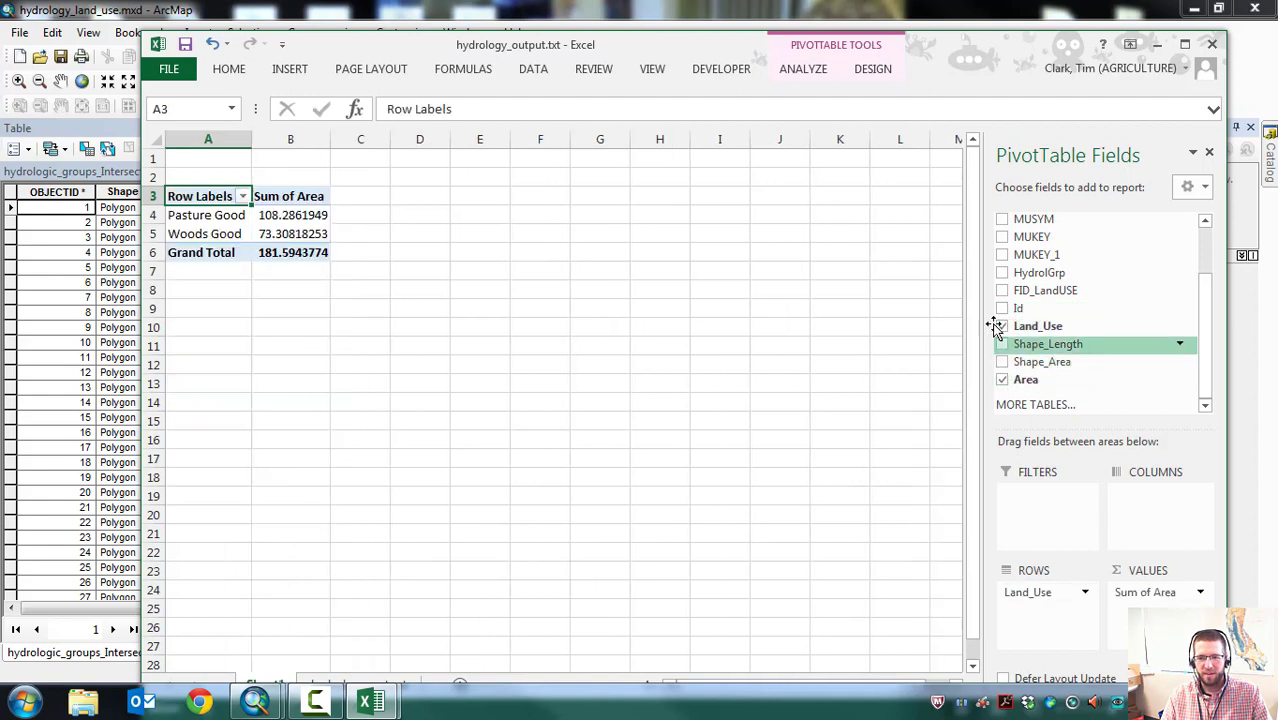
left_click(1003, 274)
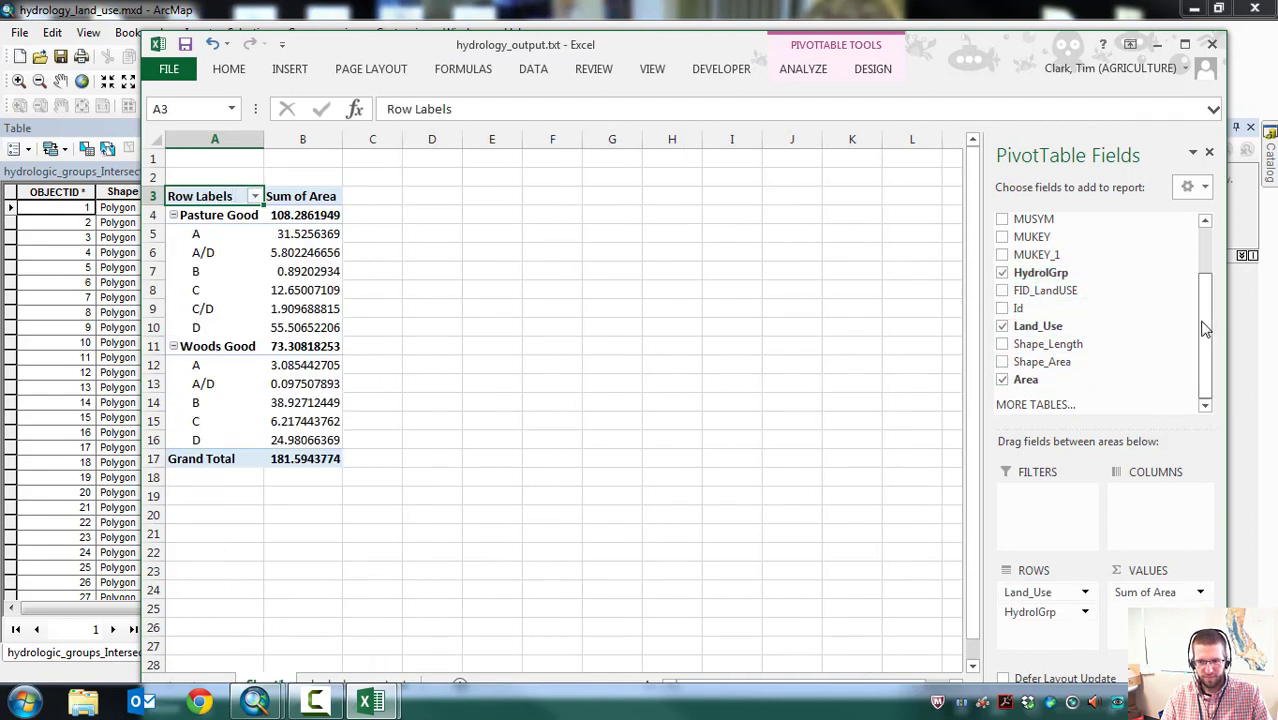
mouse_move(1204, 328)
left_mouse_down()
mouse_move(1207, 262)
mouse_move(1205, 325)
left_mouse_up()
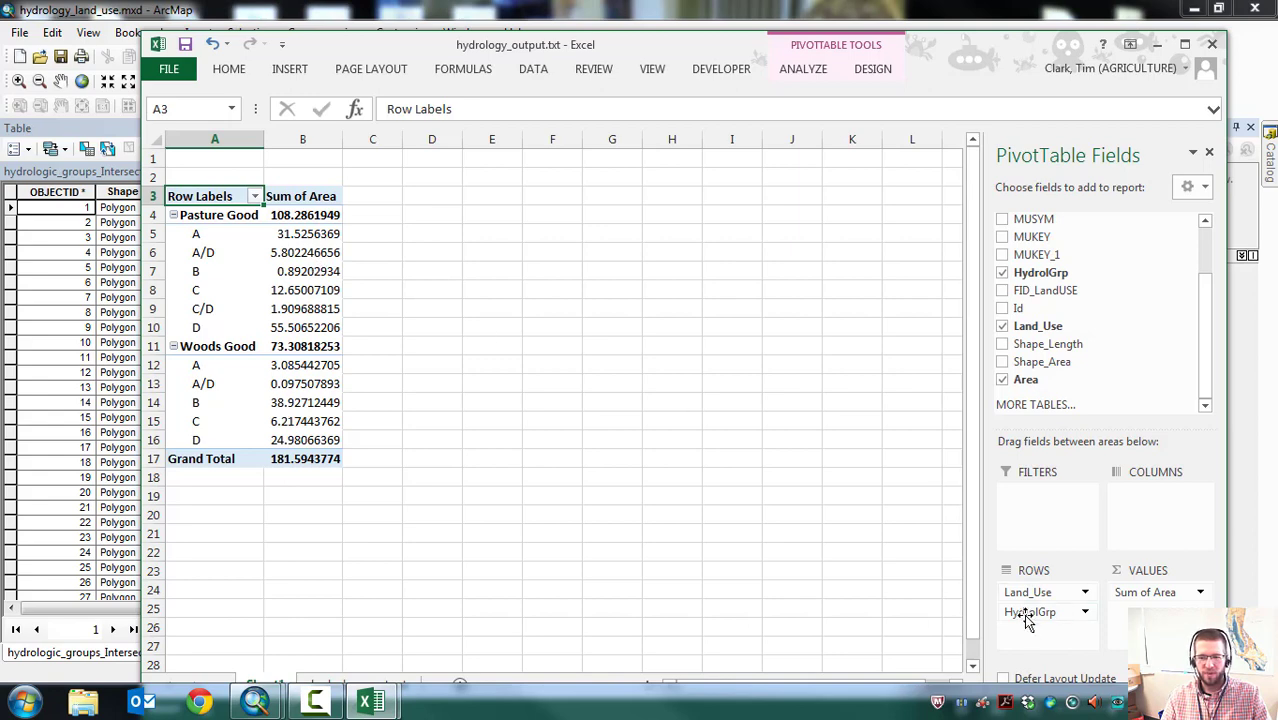
mouse_move(1028, 620)
left_mouse_down()
mouse_move(1095, 525)
mouse_move(1143, 494)
mouse_move(1028, 620)
left_mouse_up()
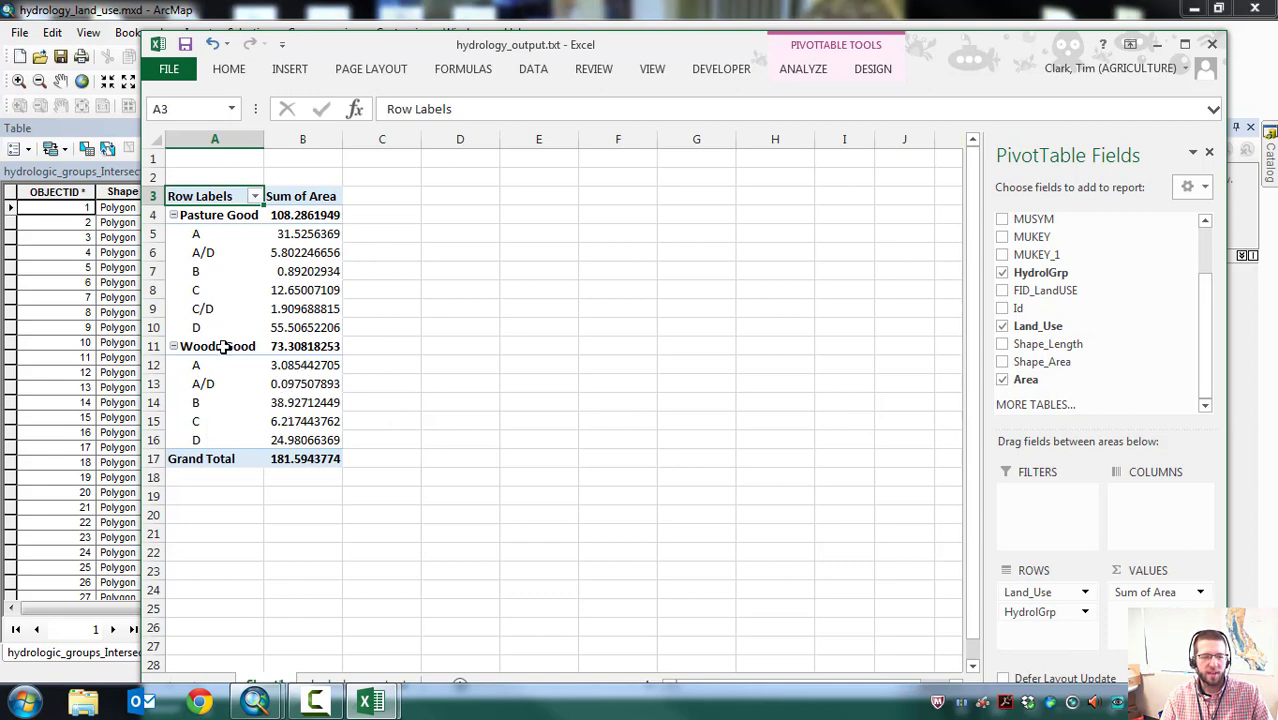
mouse_move(286, 370)
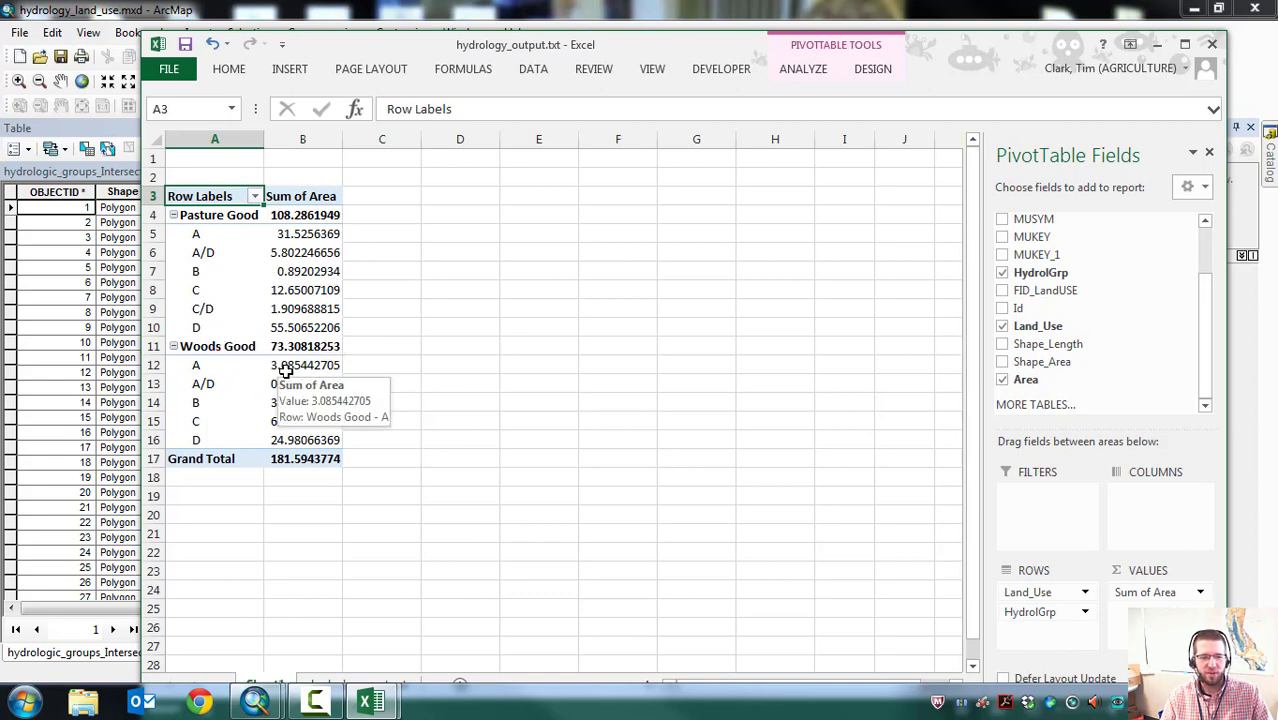
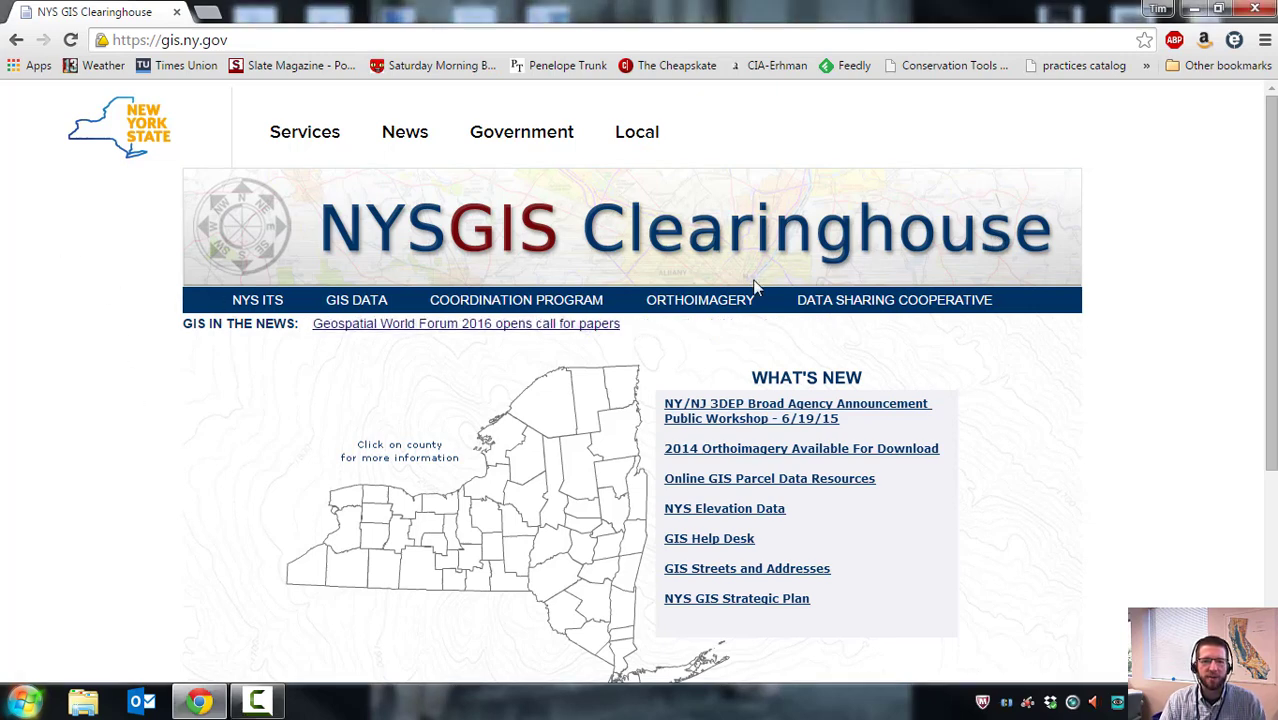
Open NYS Orthos Online from the NYS GIS Clearinghouse orthoimagery page and zoom to the junction of RT-26 and Wheler Dr.
left_click(686, 308)
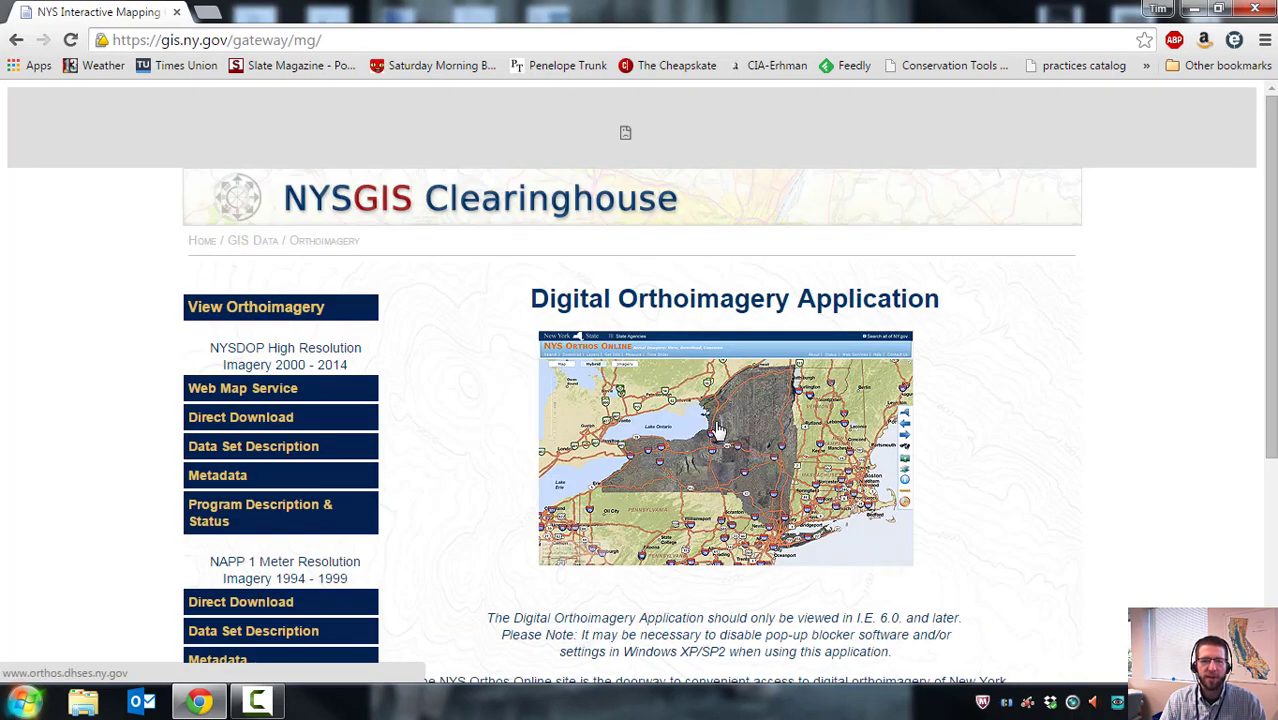
left_click(717, 428)
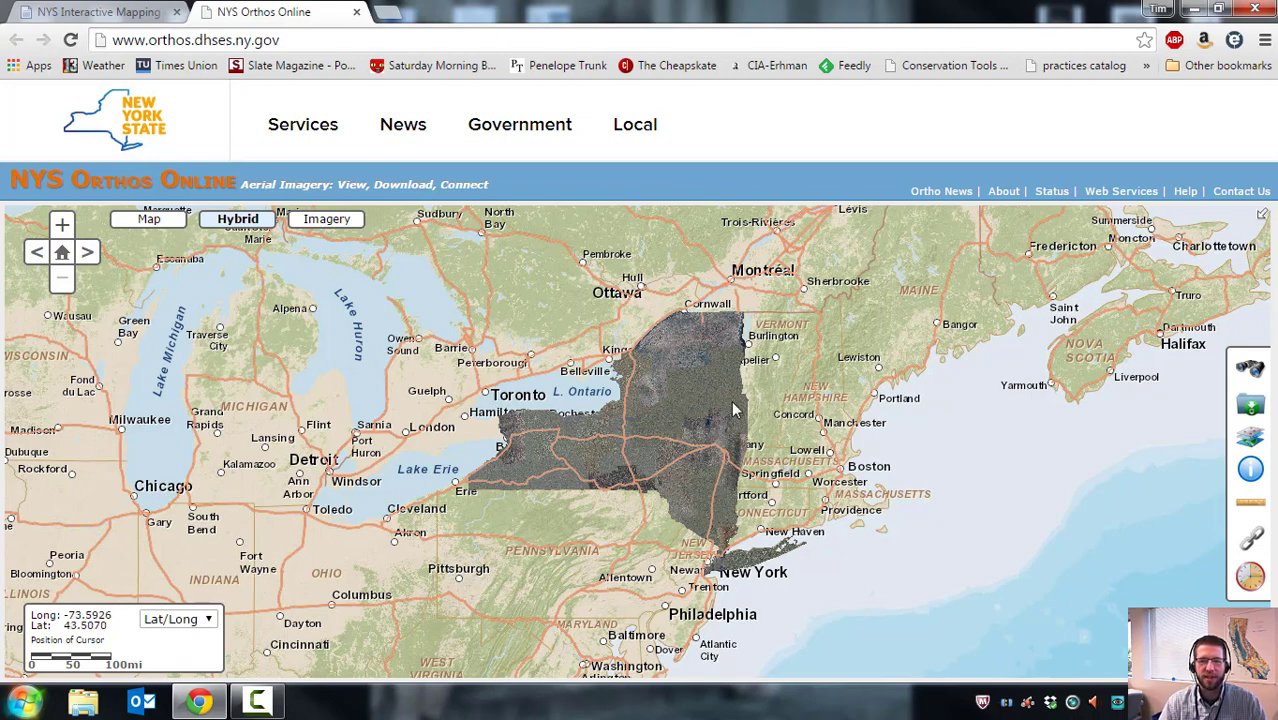
scroll(643, 453, "up", 1)
scroll(642, 447, "up", 3)
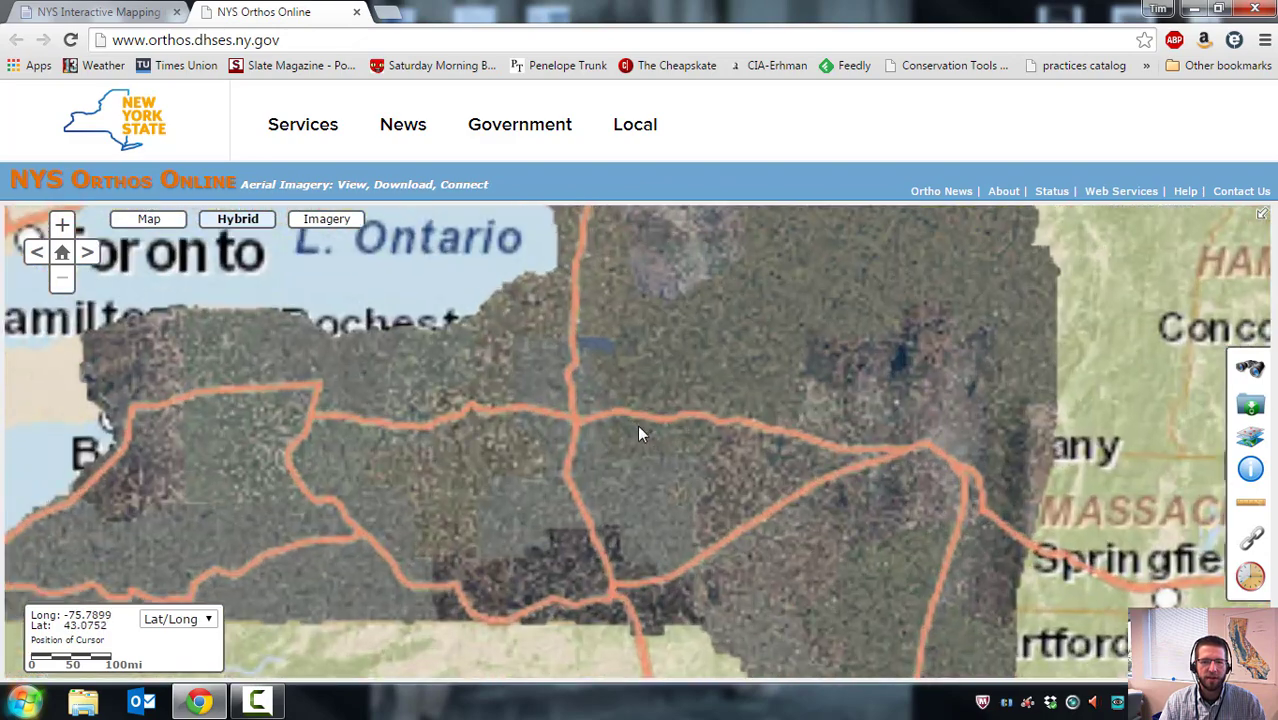
scroll(679, 447, "up", 1)
scroll(678, 445, "up", 1)
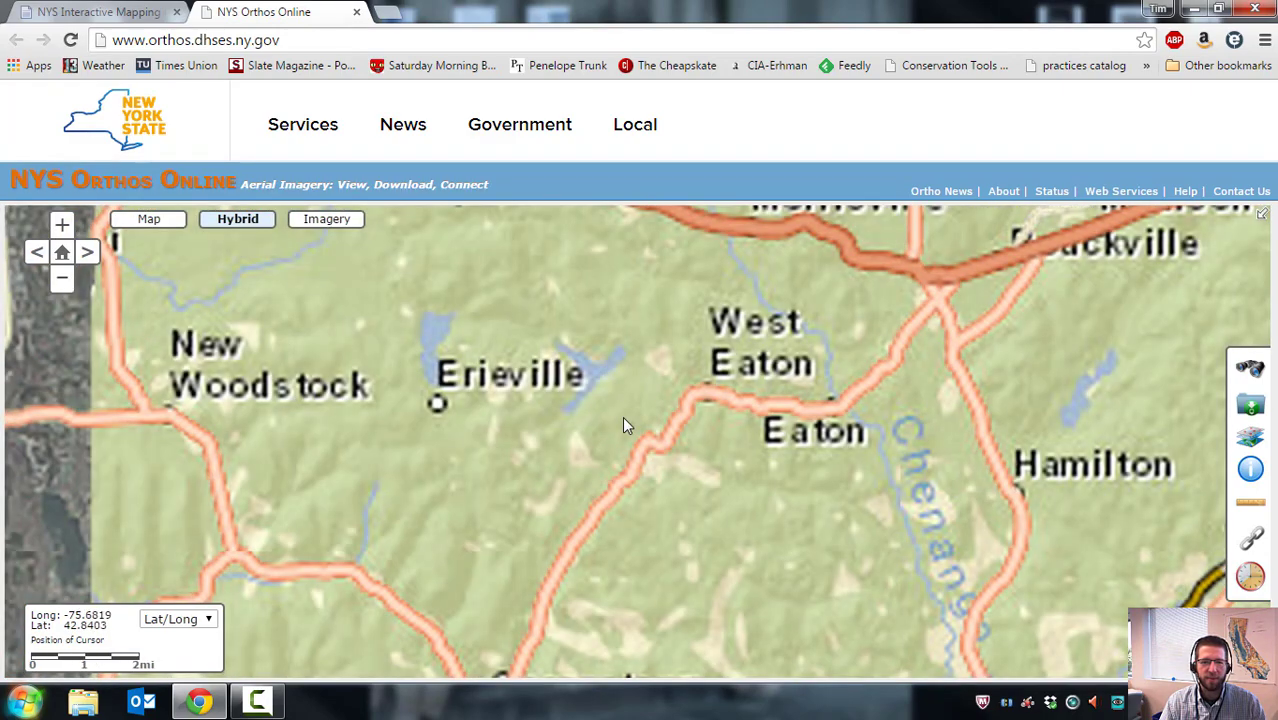
scroll(621, 407, "up", 5)
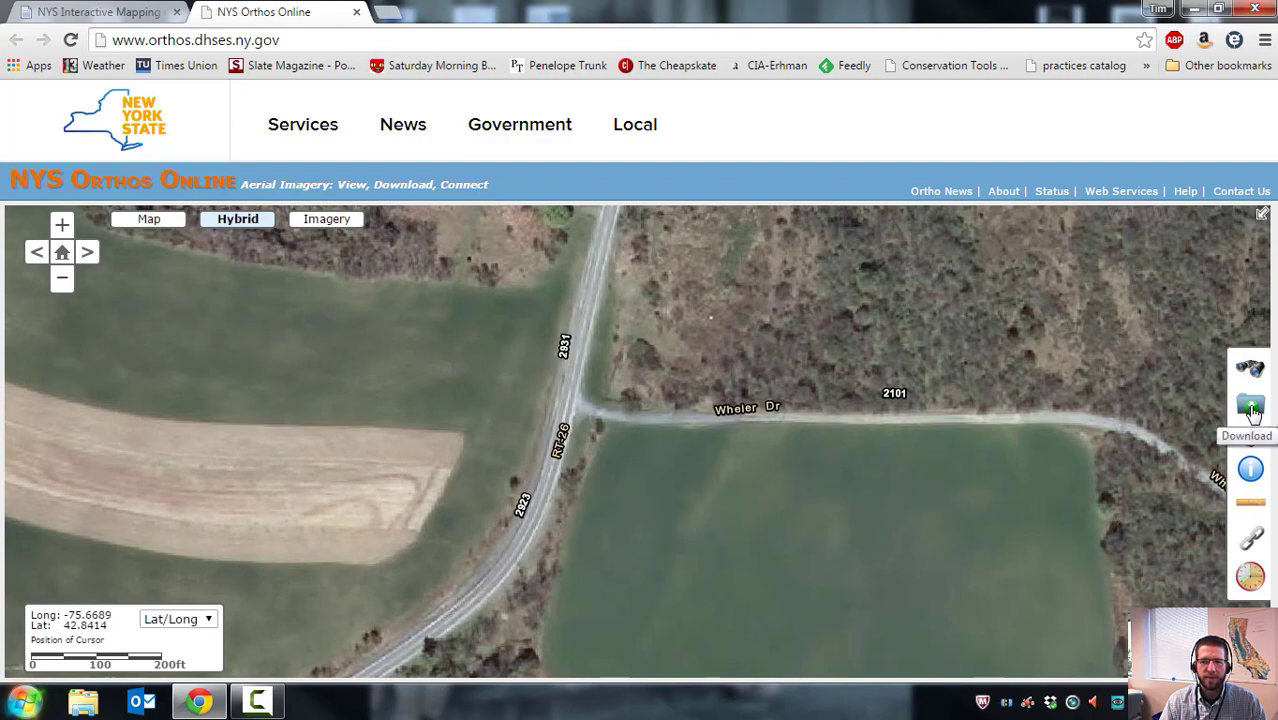
List the available downloads for the current map view and expand the DEM results.
left_click(1252, 408)
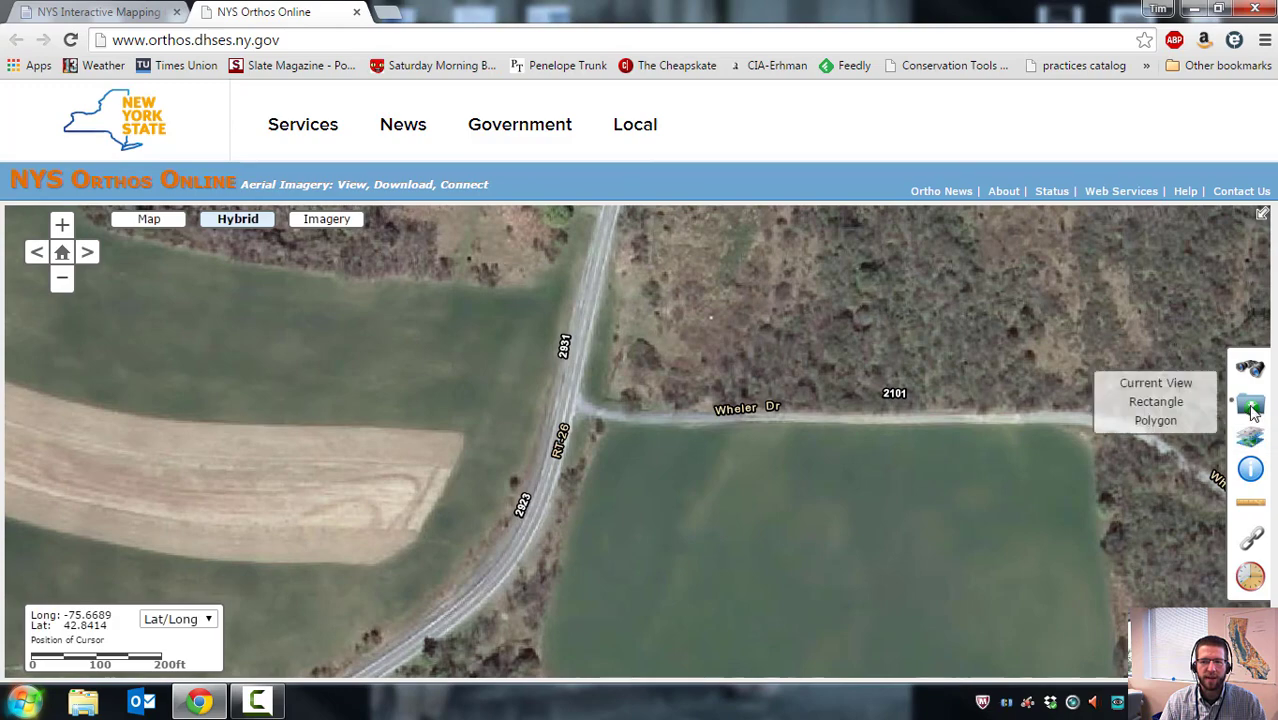
left_click(1155, 385)
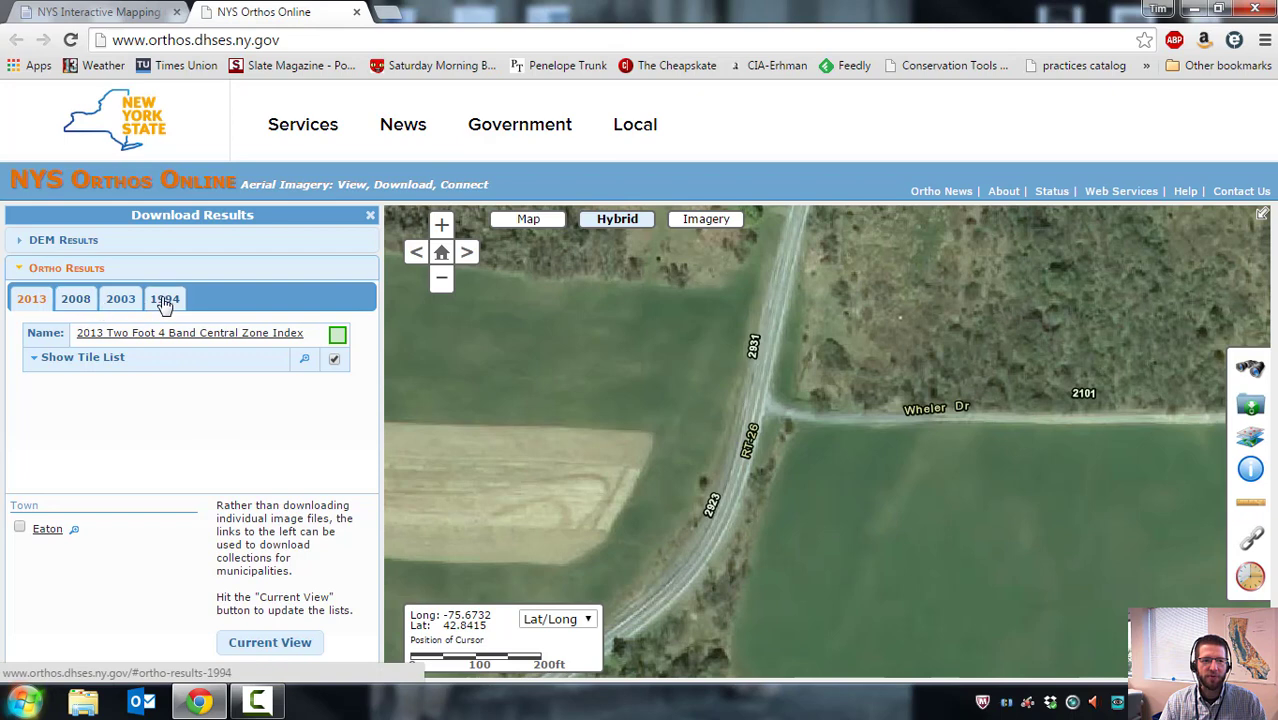
left_click(48, 246)
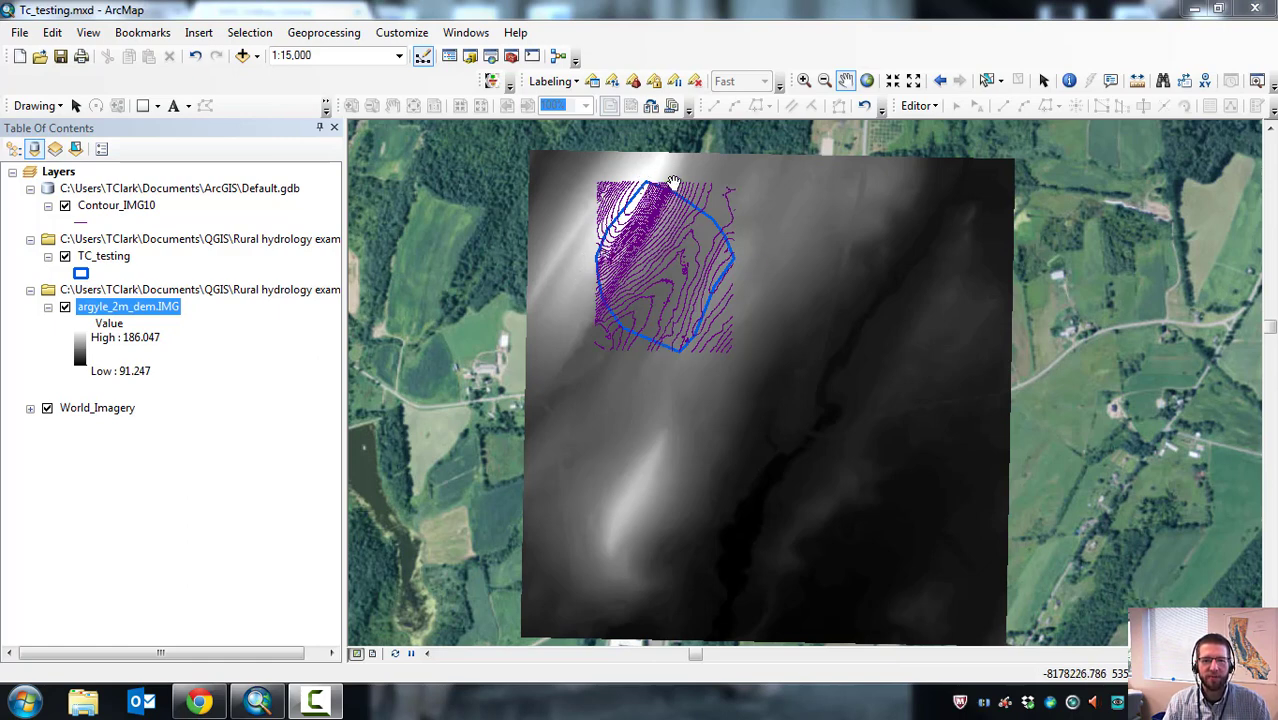
left_click_drag(760, 204, 708, 168)
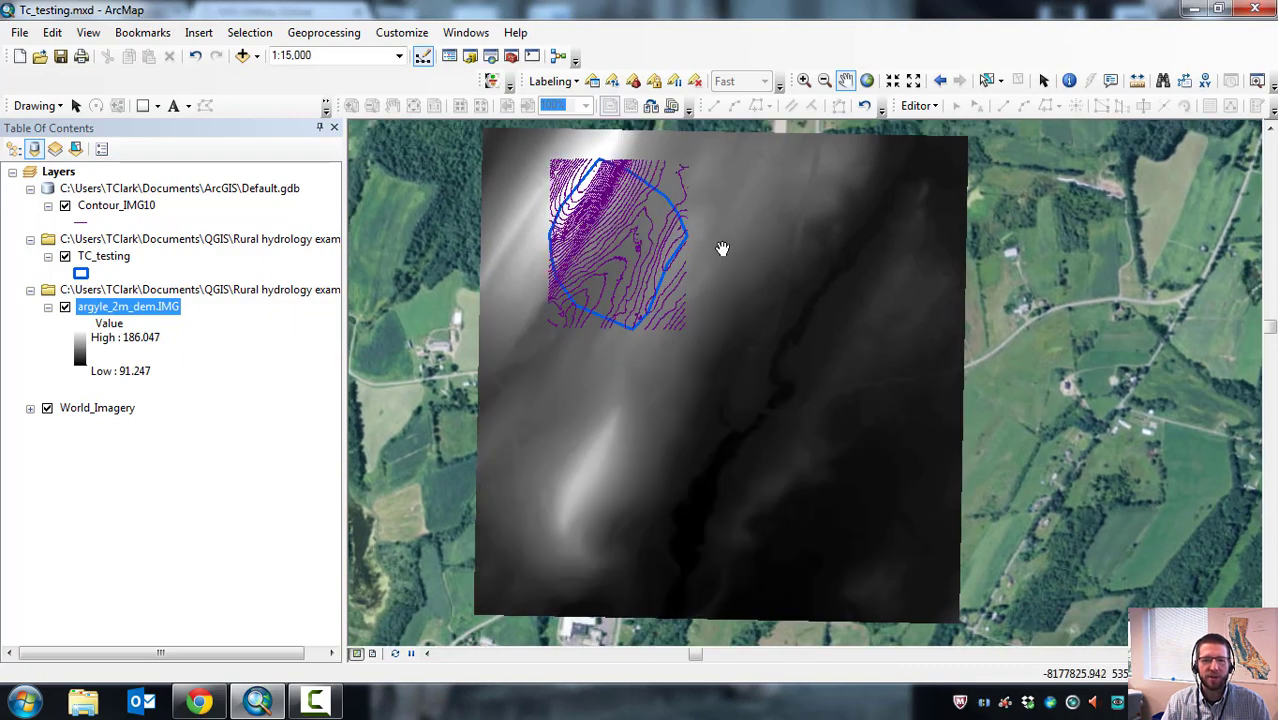
left_click_drag(725, 249, 727, 252)
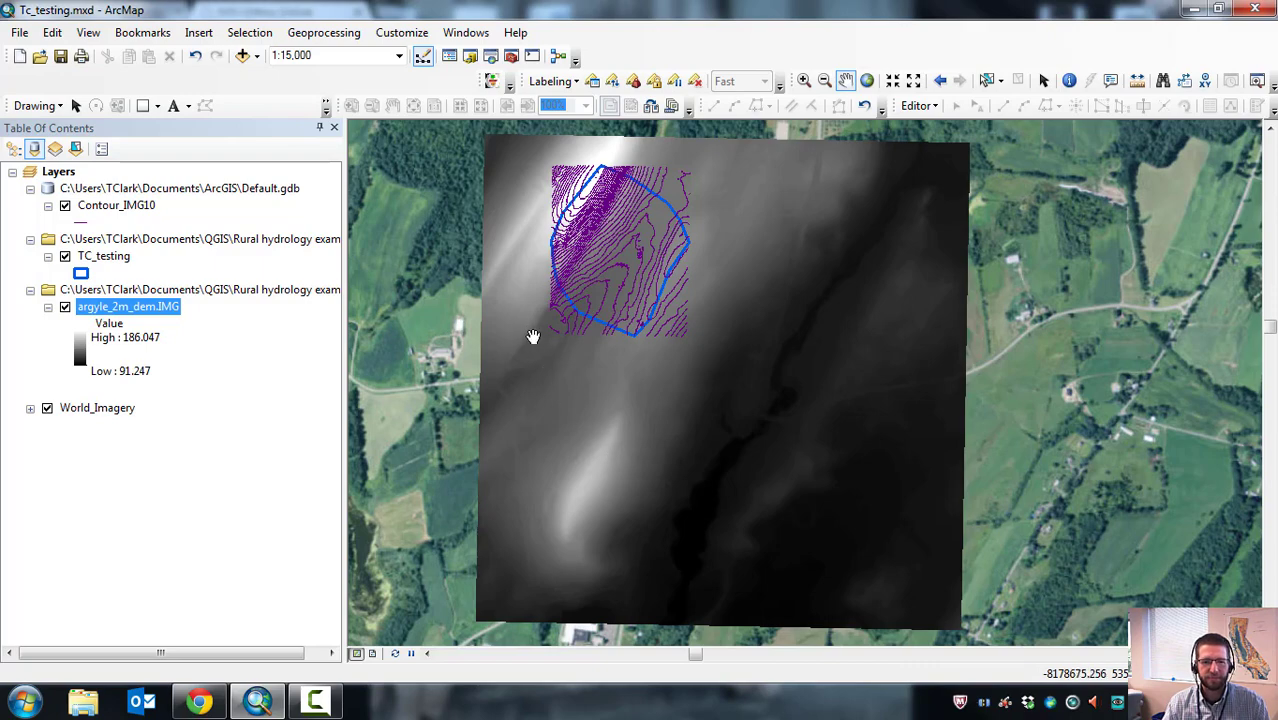
left_click_drag(453, 310, 462, 314)
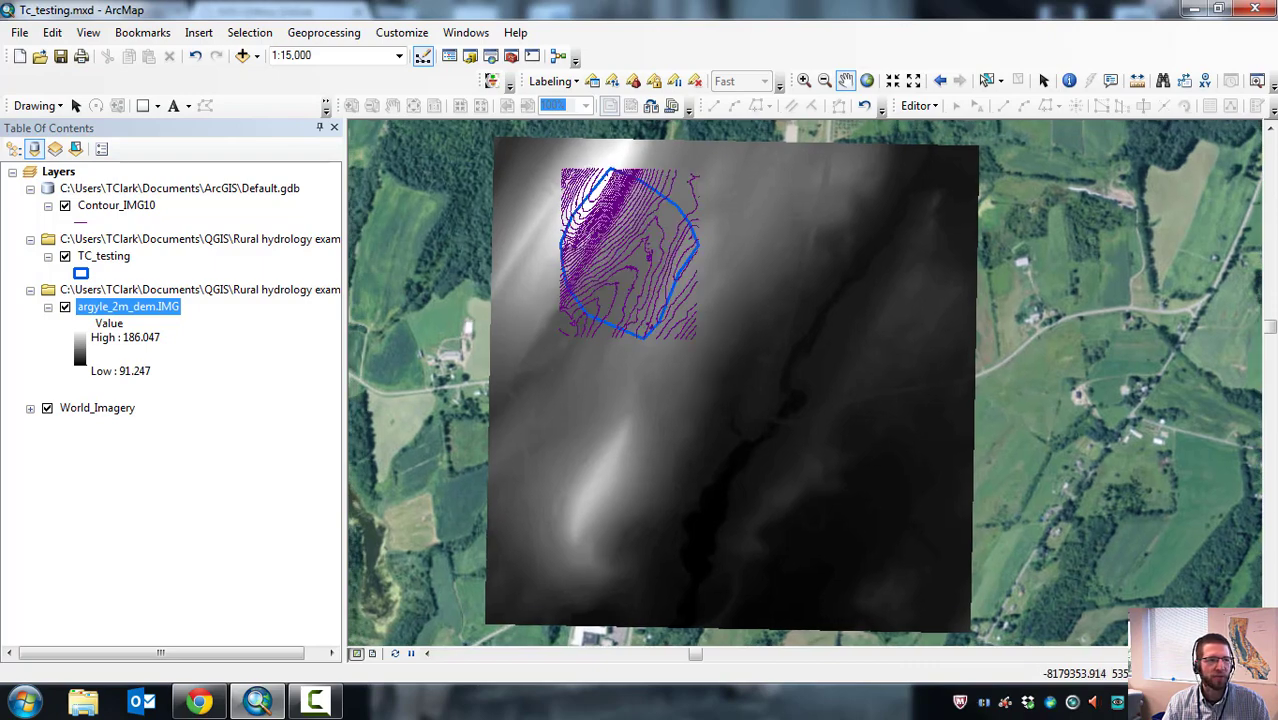
Open the Spatial Analyst Slope tool with argyle_2m_dem.IMG as input raster and Slope_2m_Argyle in Default.gdb as output raster.
left_click_drag(242, 115, 444, 162)
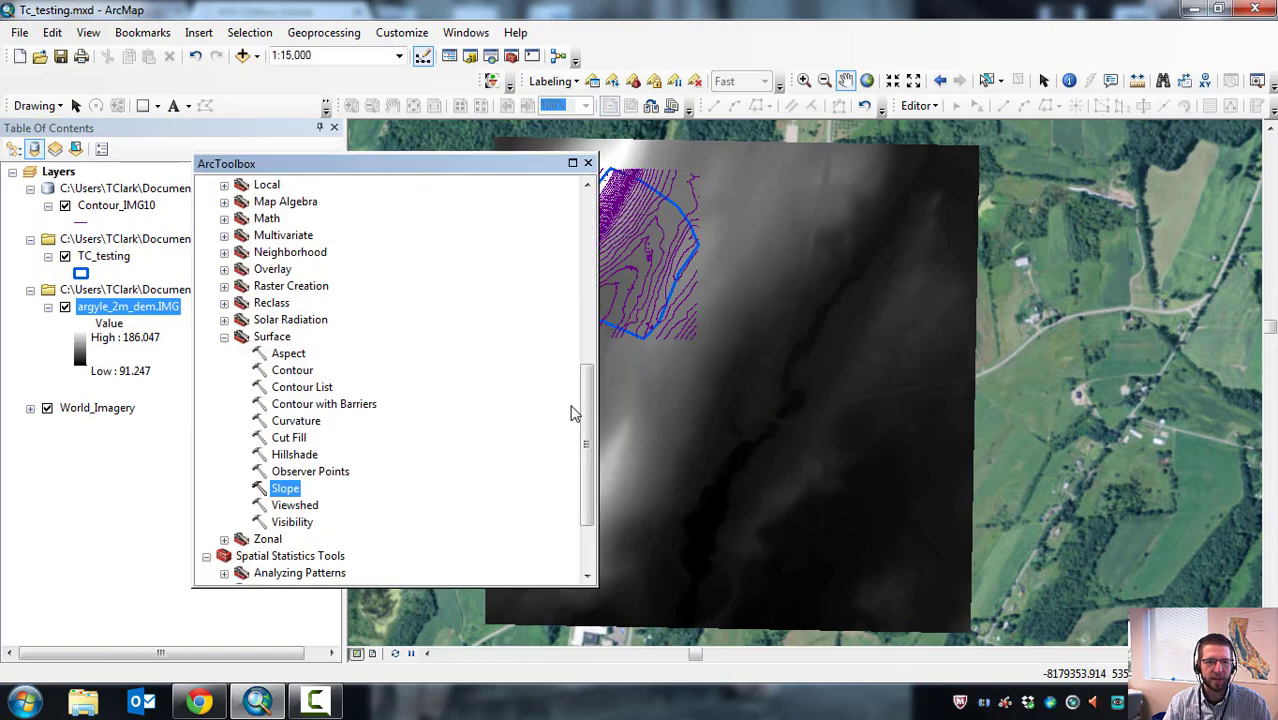
left_click_drag(590, 395, 590, 268)
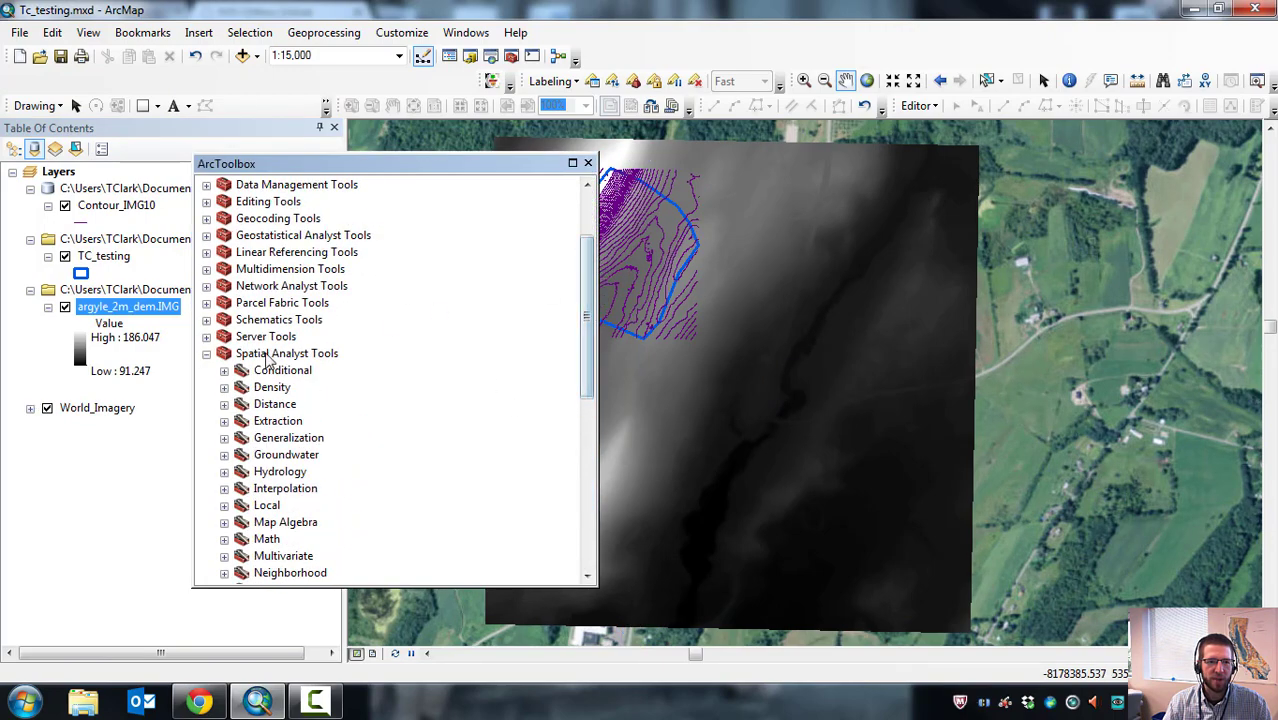
left_click_drag(586, 325, 596, 470)
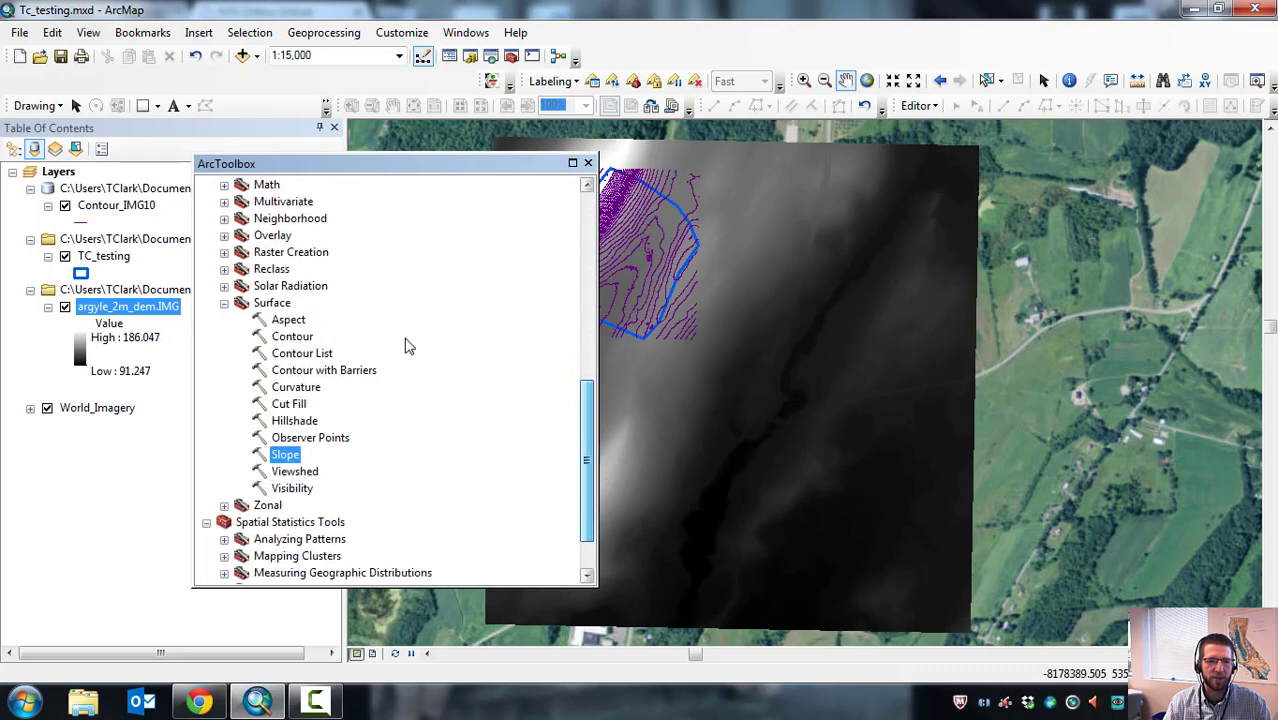
double_click(285, 456)
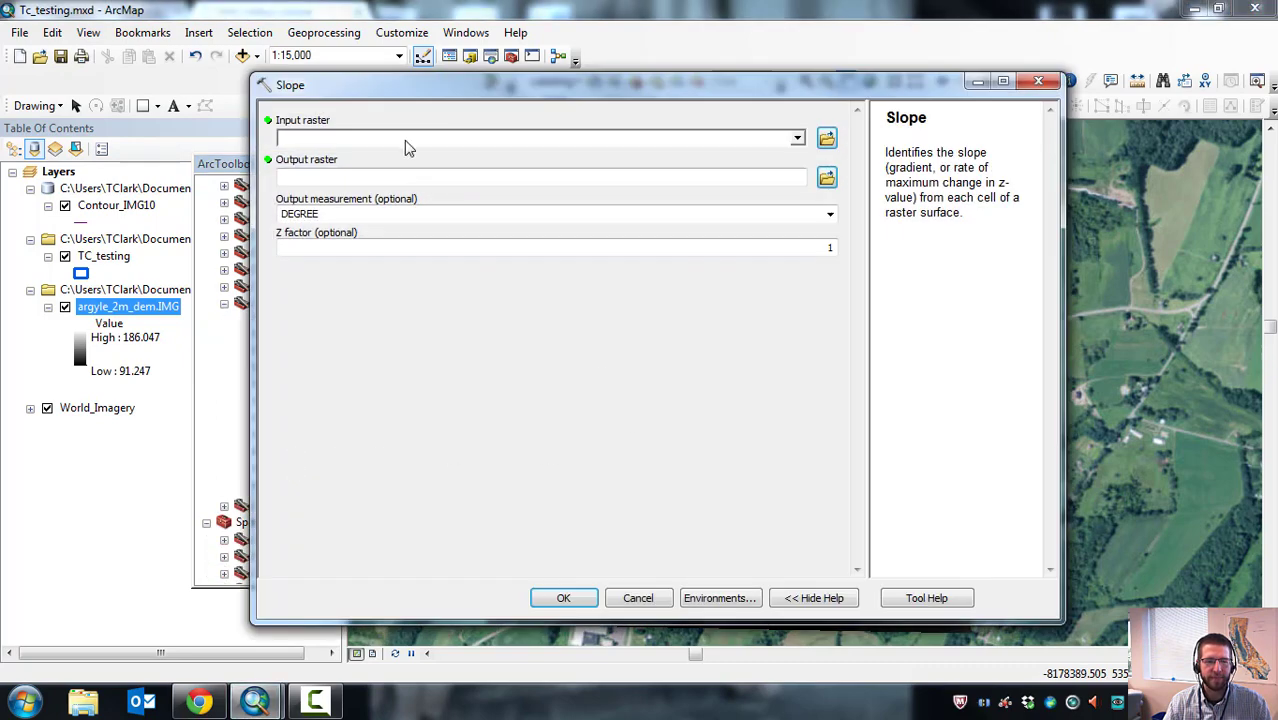
left_click(400, 145)
left_click(797, 138)
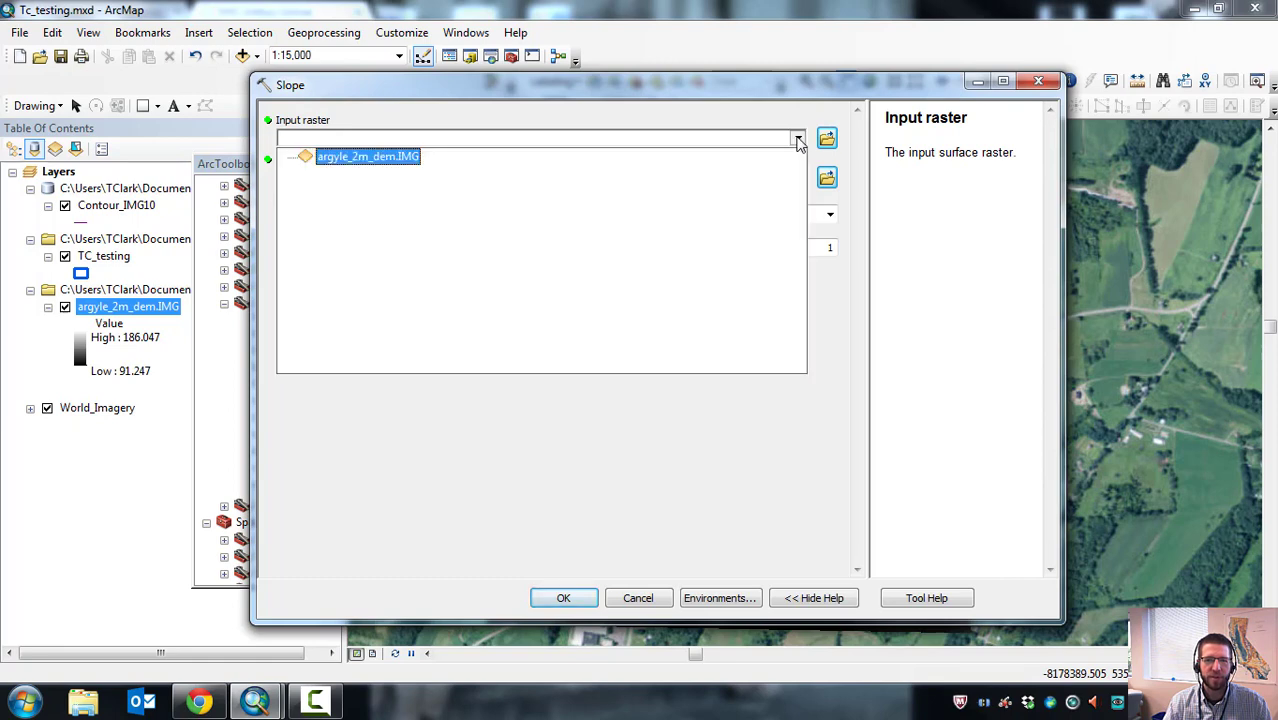
left_click(357, 160)
left_click(594, 180)
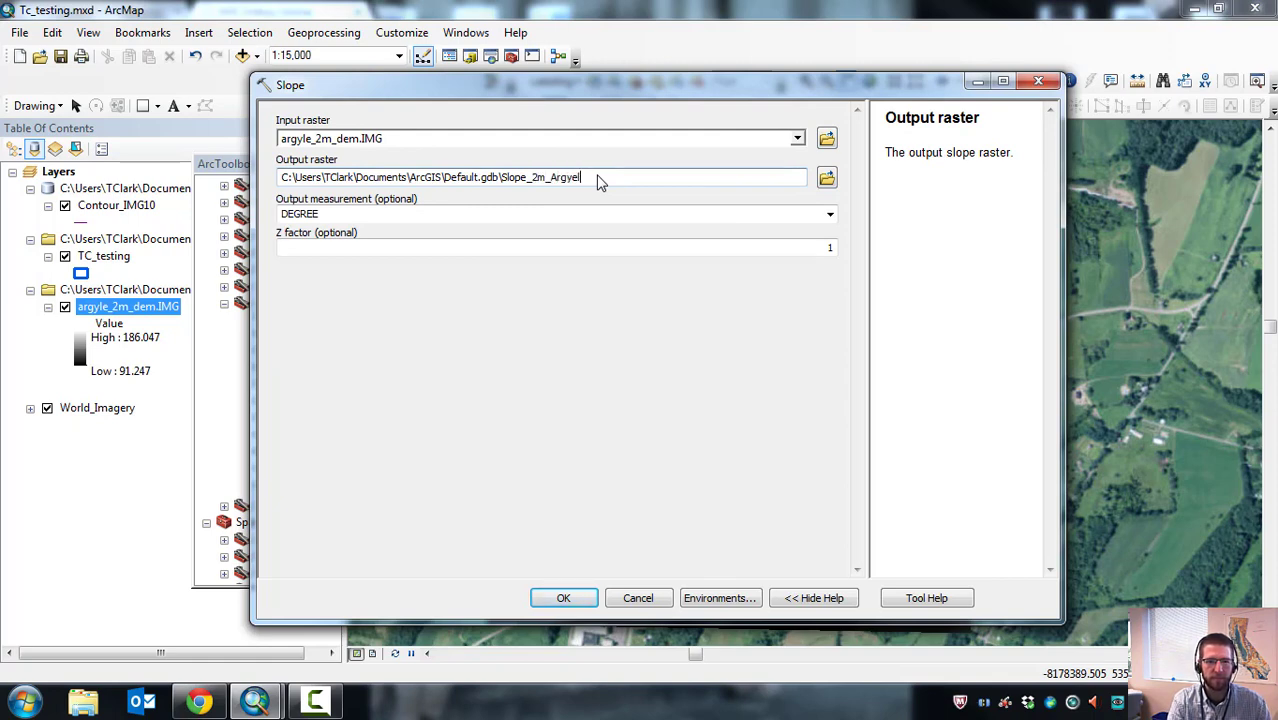
Set the slope output measurement to PERCENT_RISE, keep the Z factor at 1, and run the tool.
left_click(390, 218)
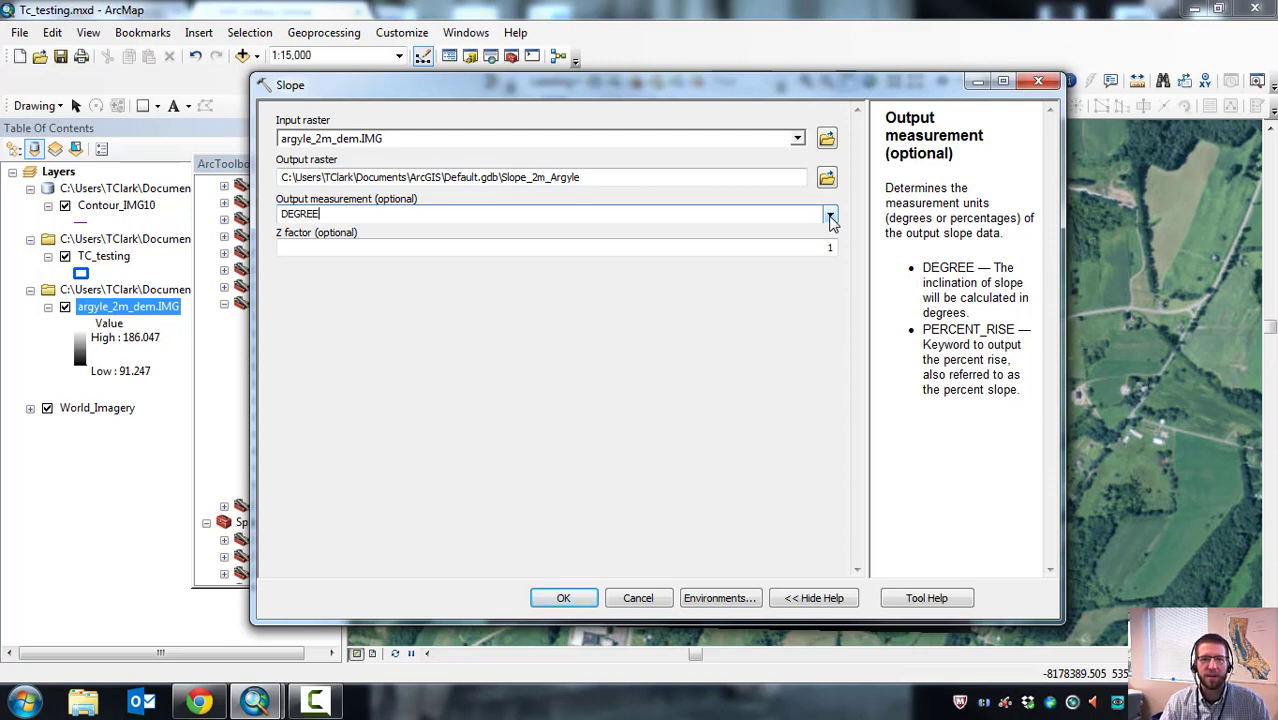
left_click(830, 218)
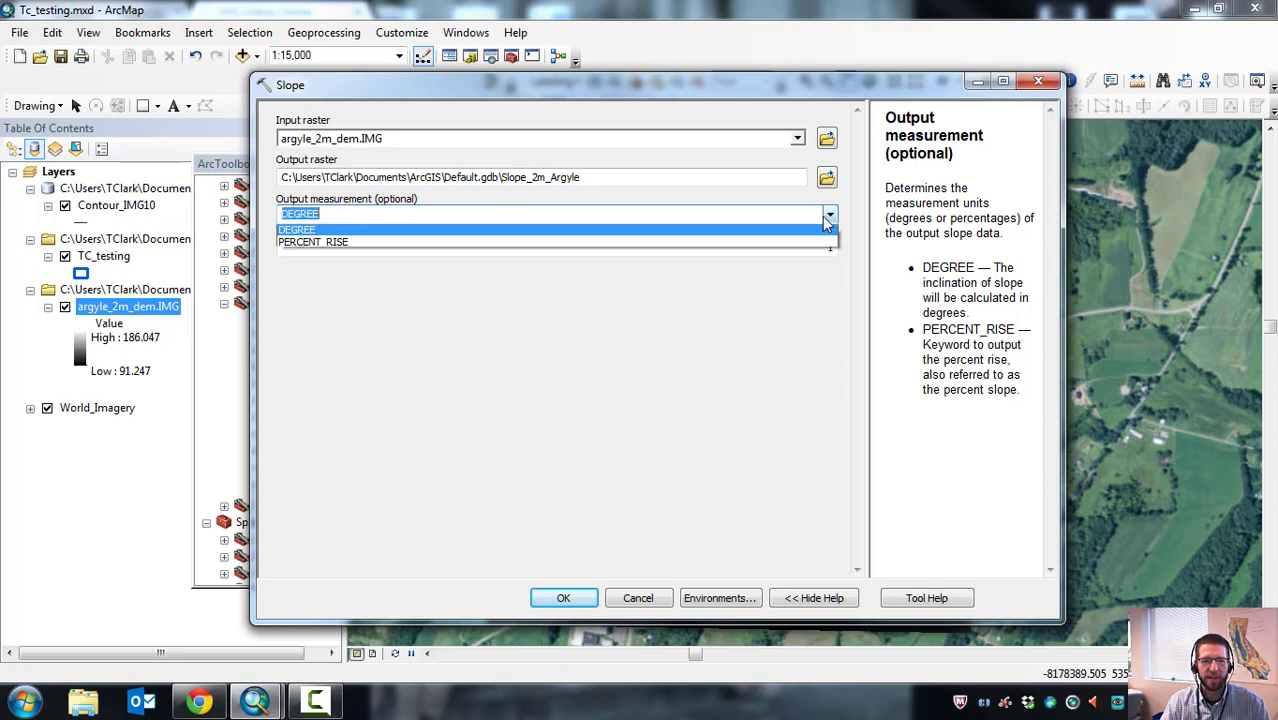
left_click(322, 246)
left_click(336, 252)
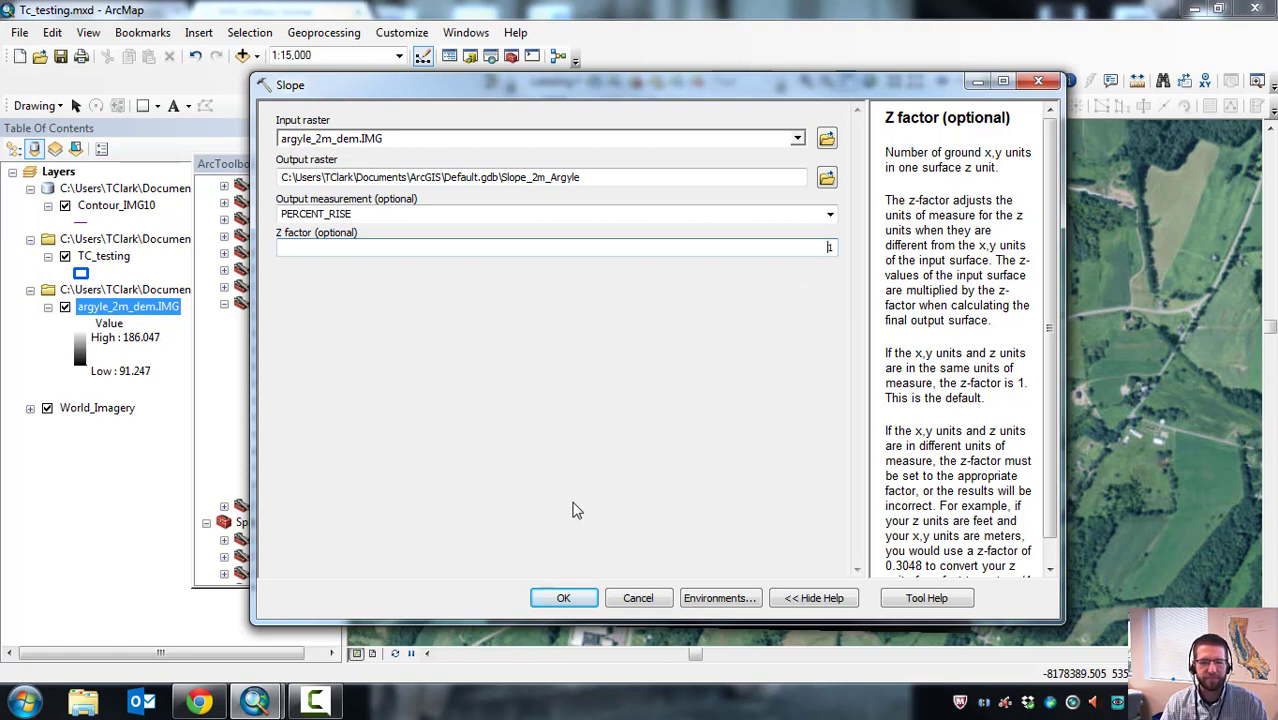
left_click_drag(584, 98, 603, 97)
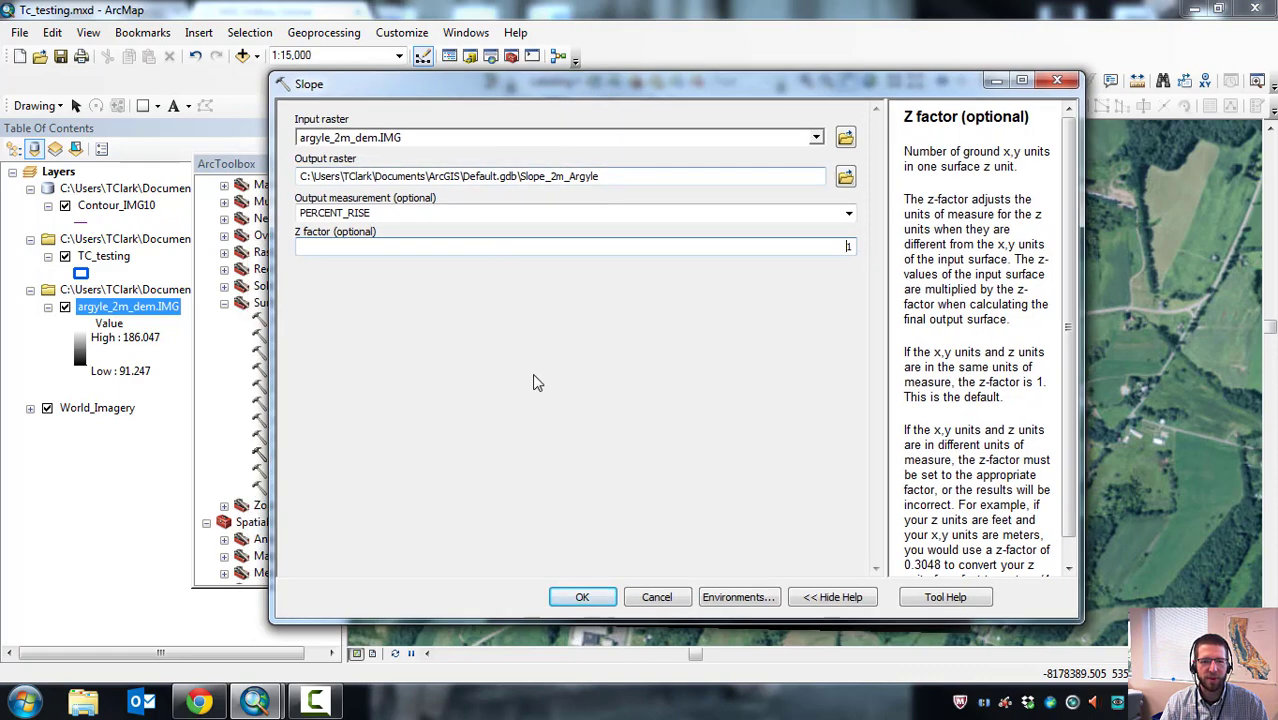
left_click(596, 598)
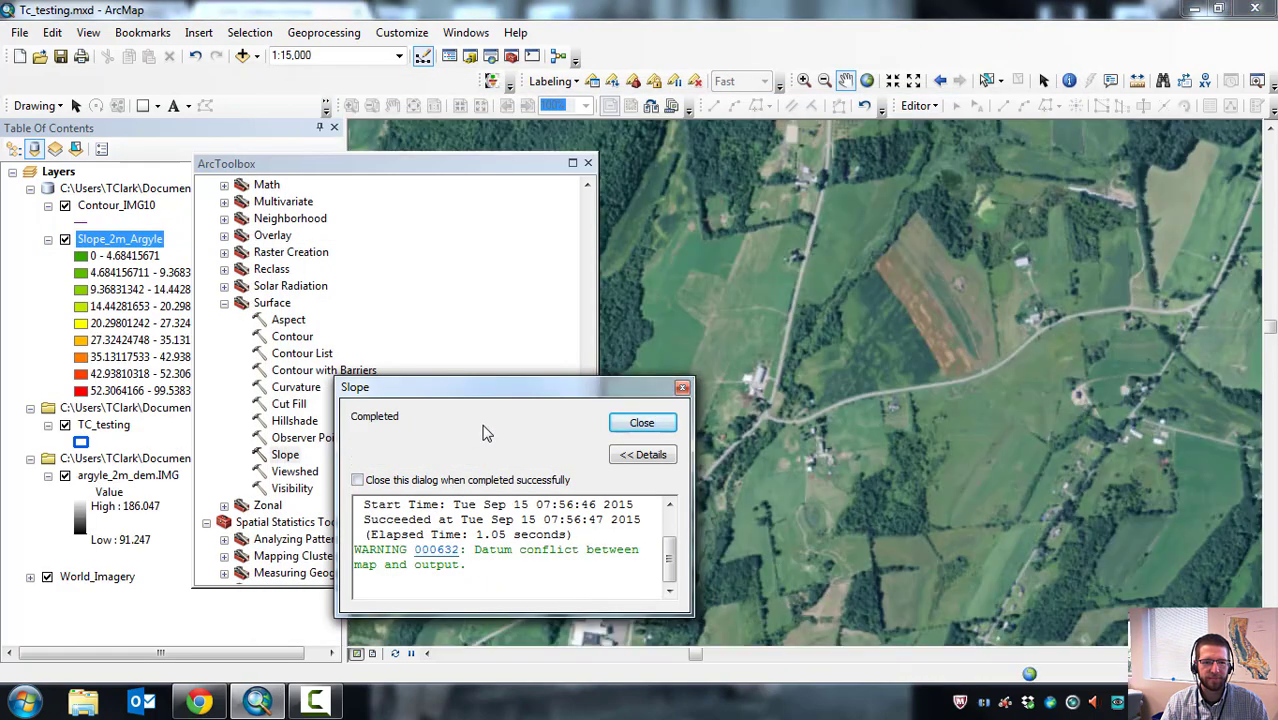
left_click(642, 424)
Close ArcToolbox, hide the Contour_IMG10 layer and zoom to the TC_testing layer.
left_click_drag(448, 163, 450, 165)
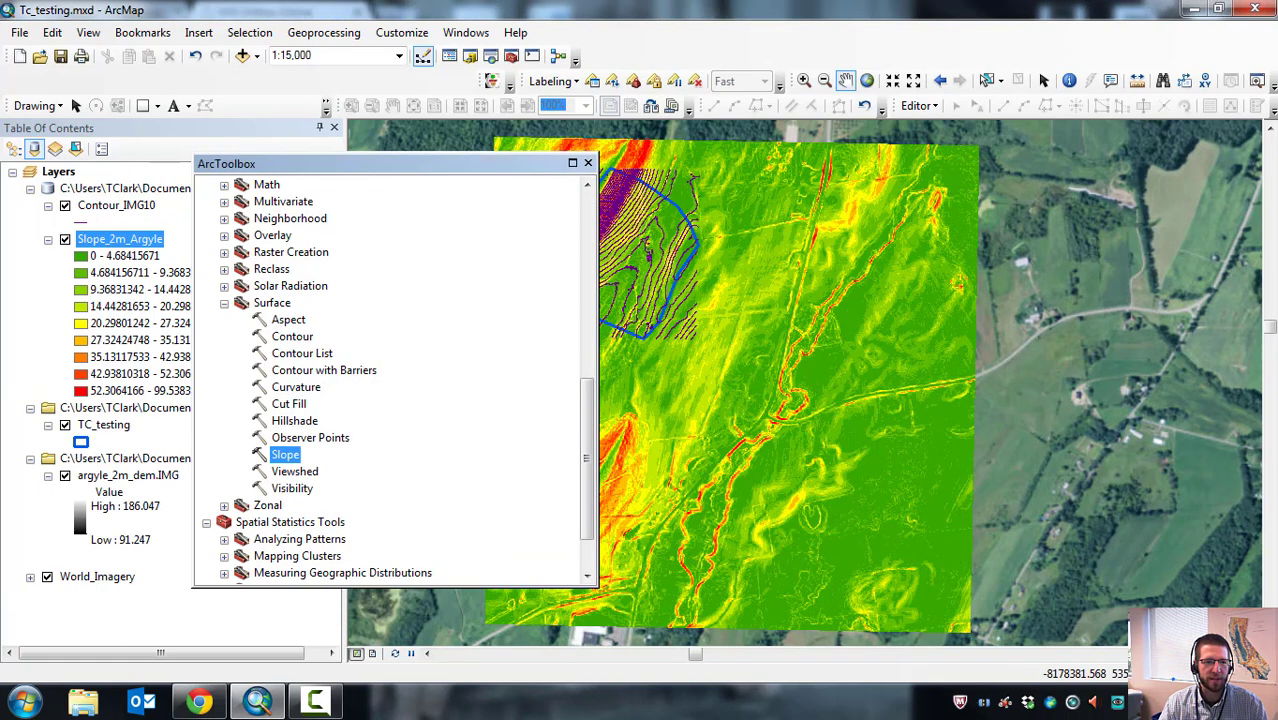
left_click(587, 163)
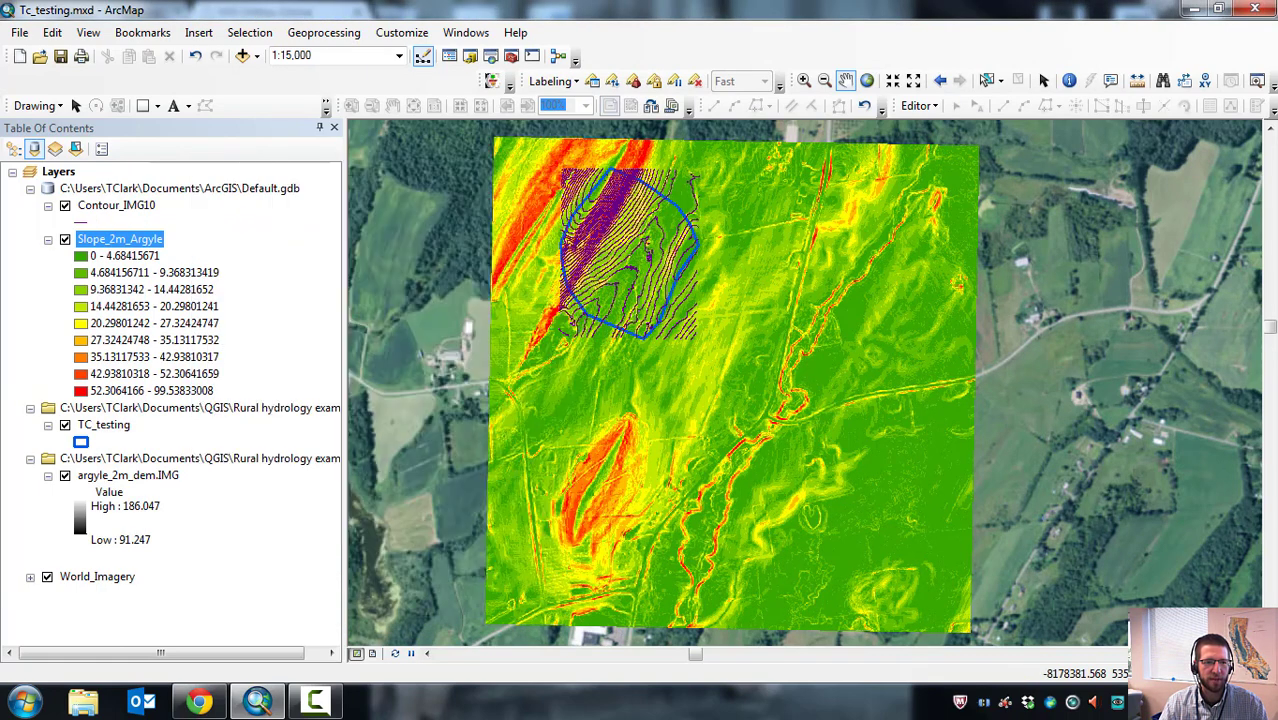
left_click(65, 206)
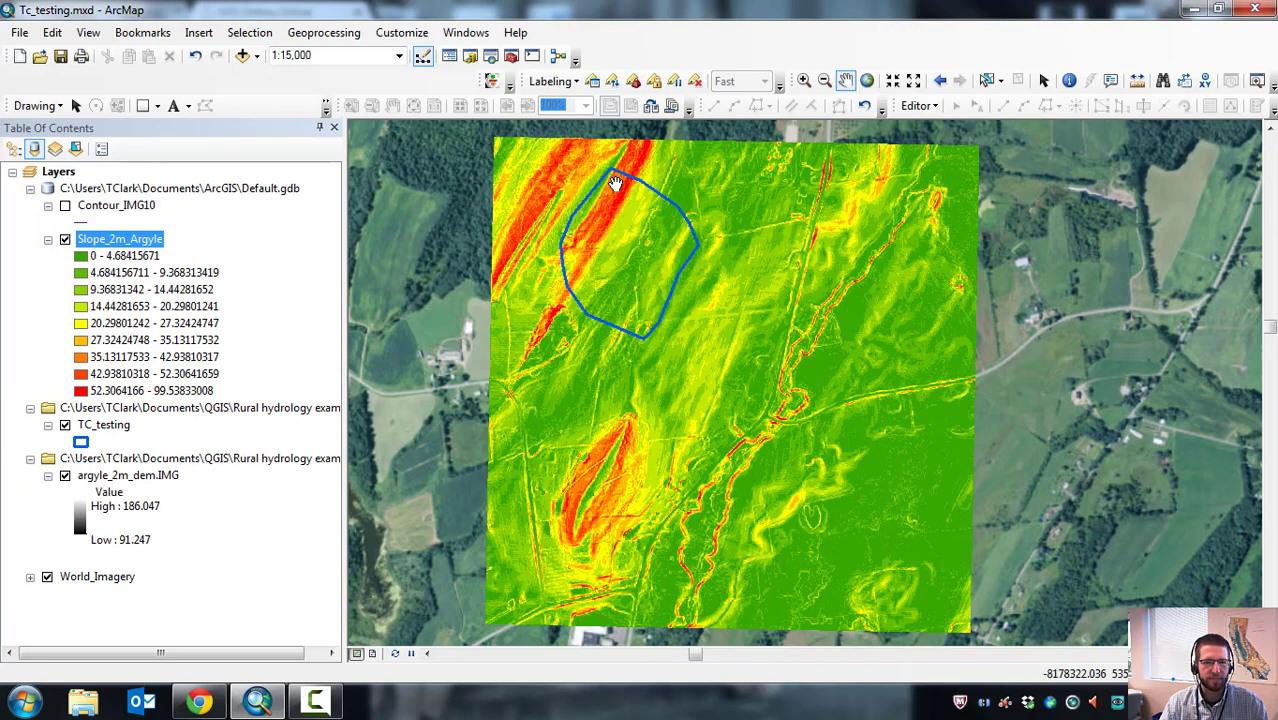
right_click(102, 425)
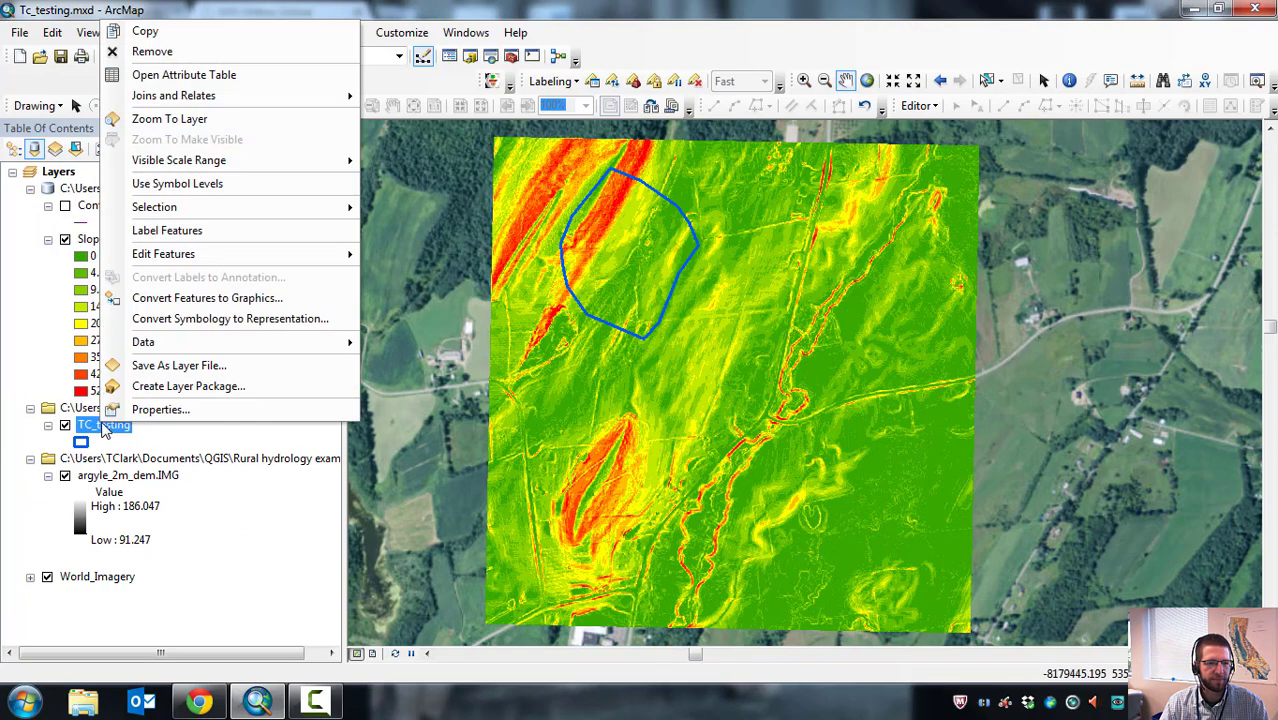
left_click(168, 119)
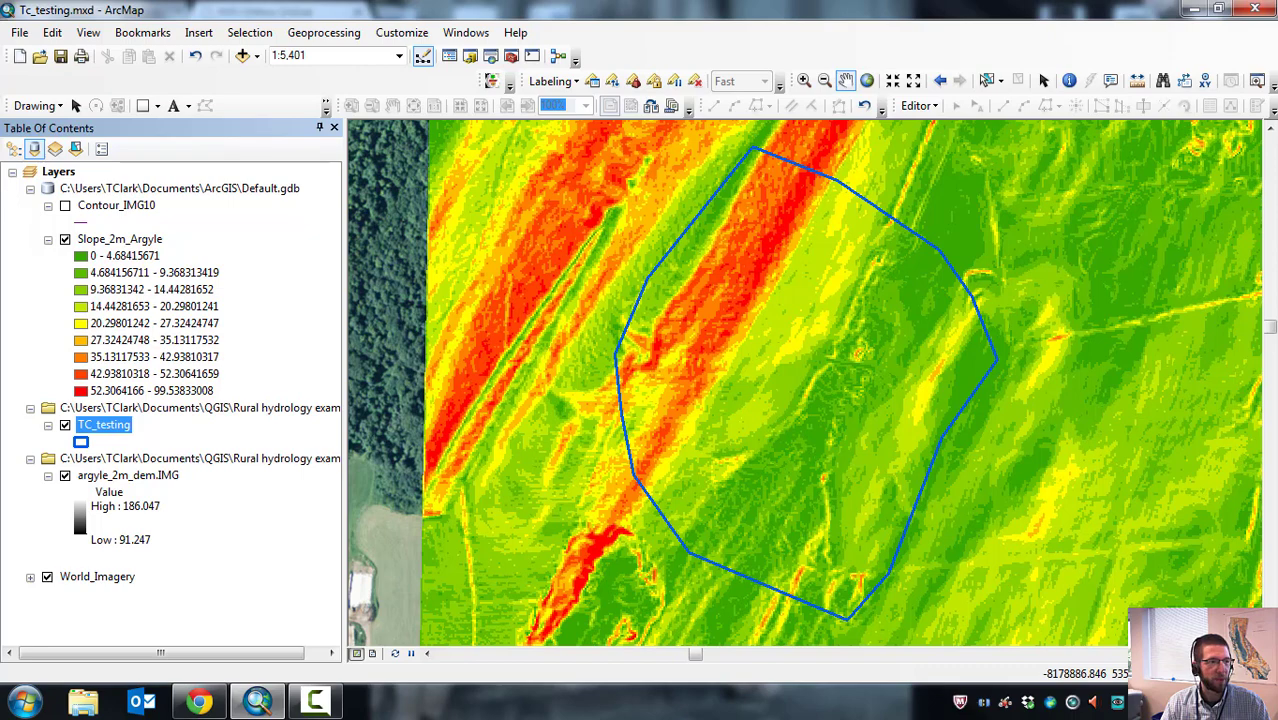
Open the Zonal Statistics as Table tool from the Zonal toolset of Spatial Analyst Tools.
mouse_move(8, 200)
left_click_drag(304, 125, 560, 123)
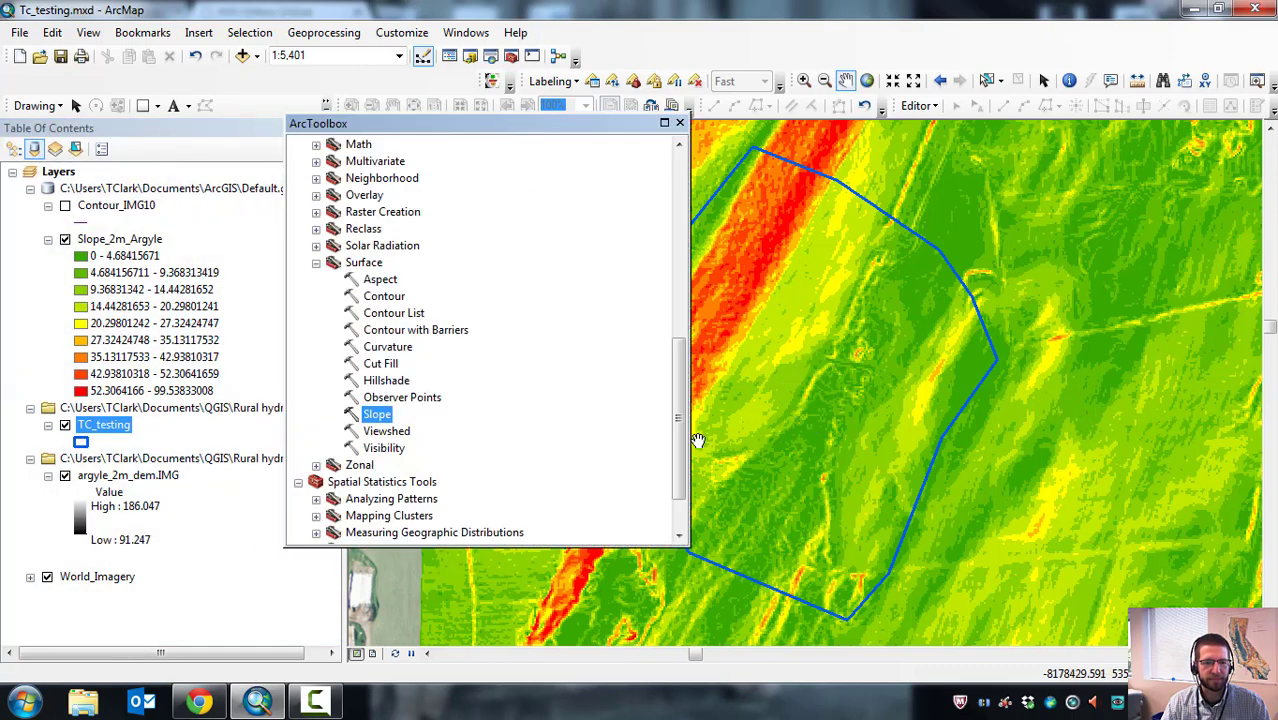
left_click_drag(676, 412, 686, 436)
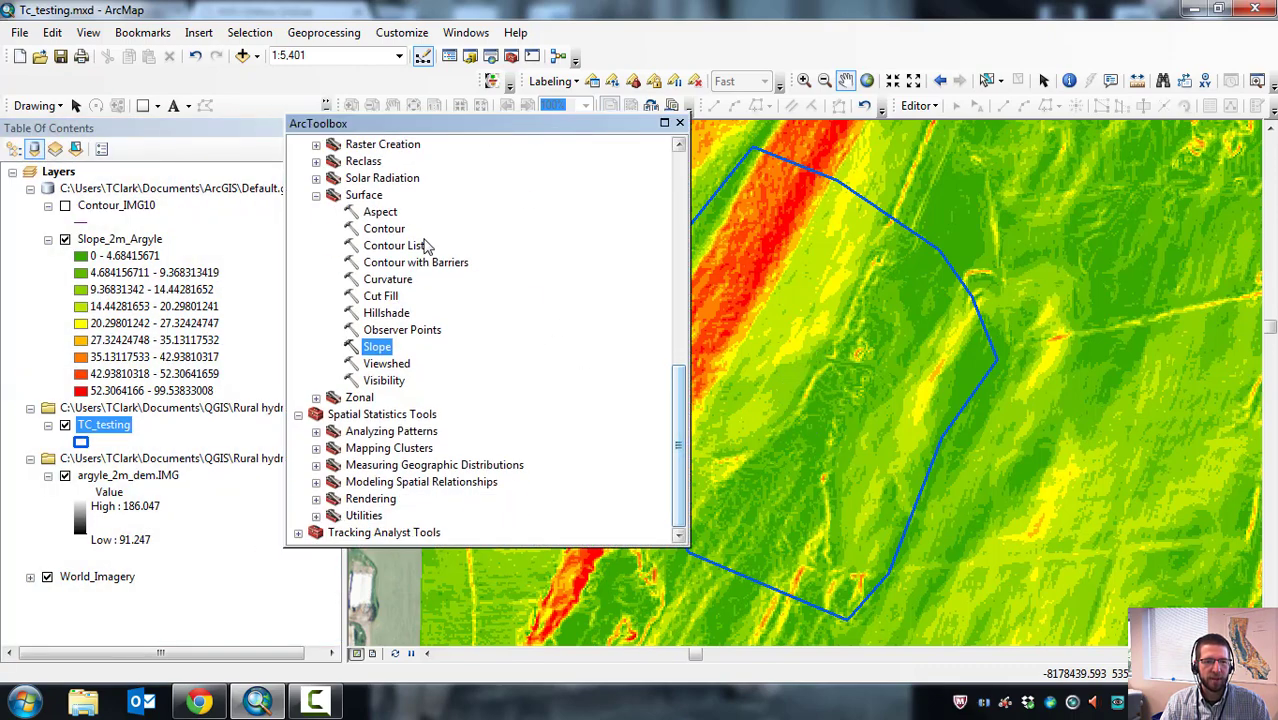
scroll(420, 245, "up", 7)
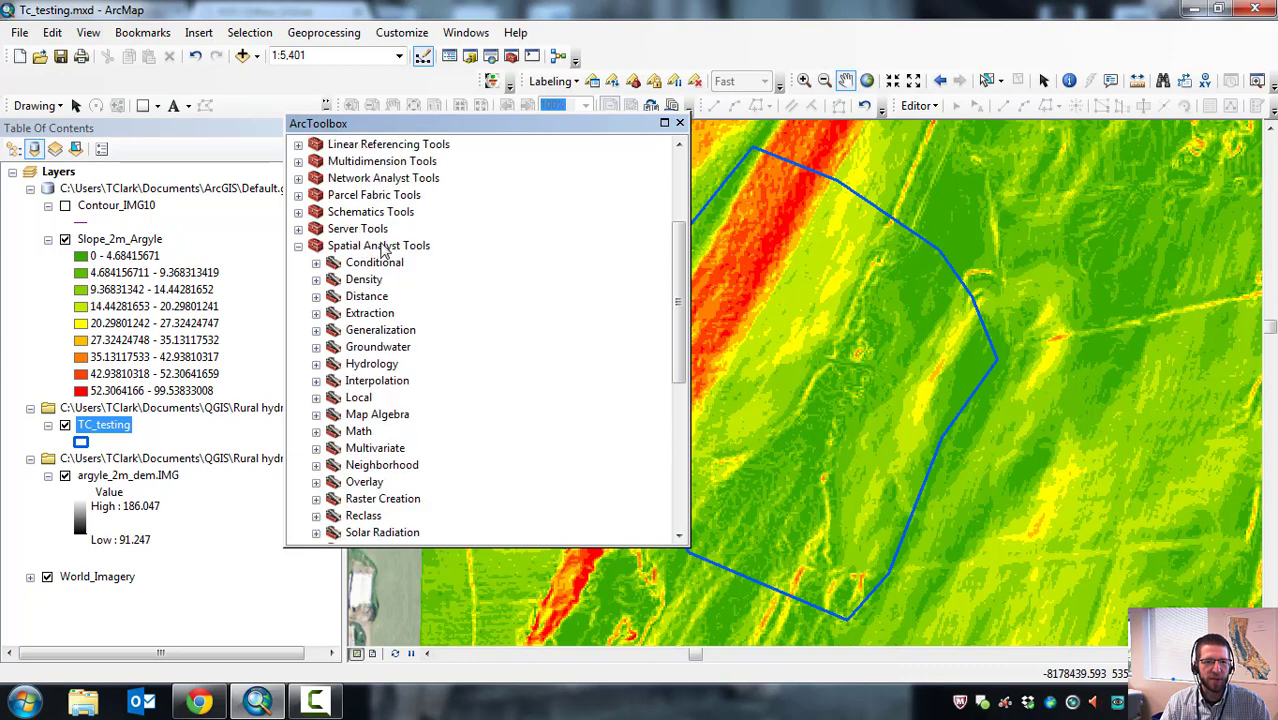
scroll(400, 255, "down", 7)
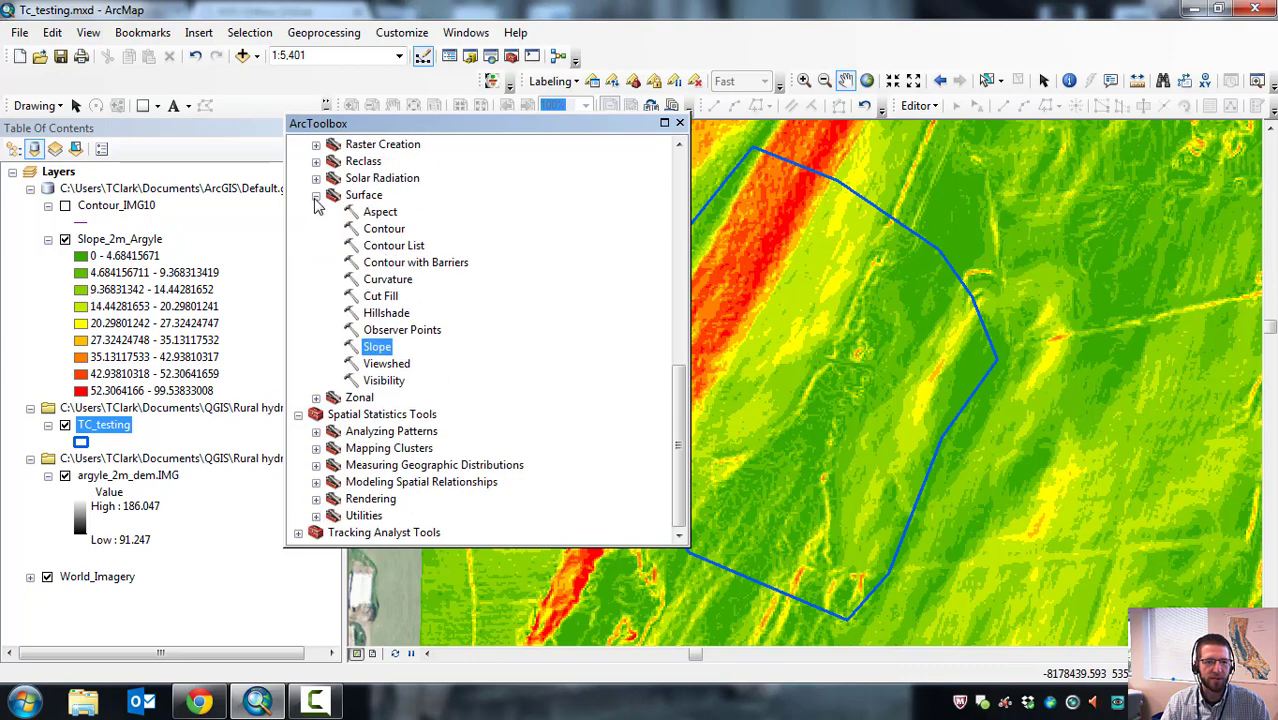
left_click(316, 196)
left_click(316, 397)
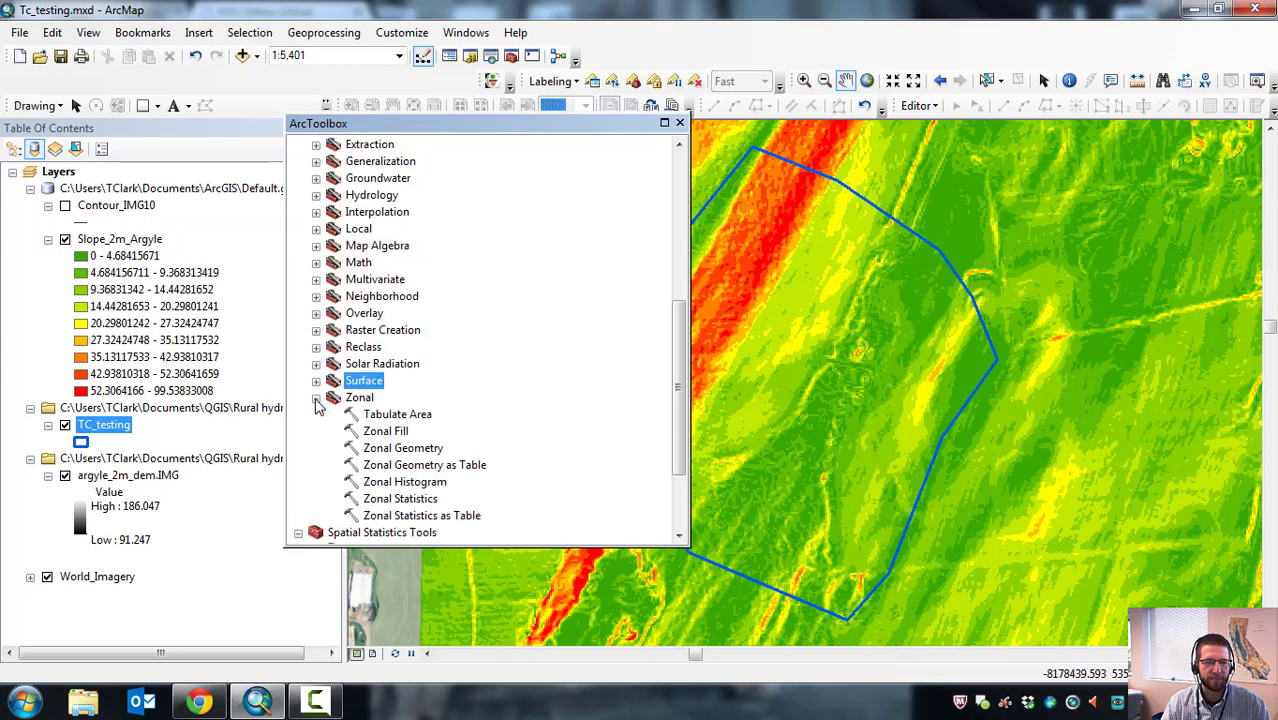
scroll(418, 405, "down", 1)
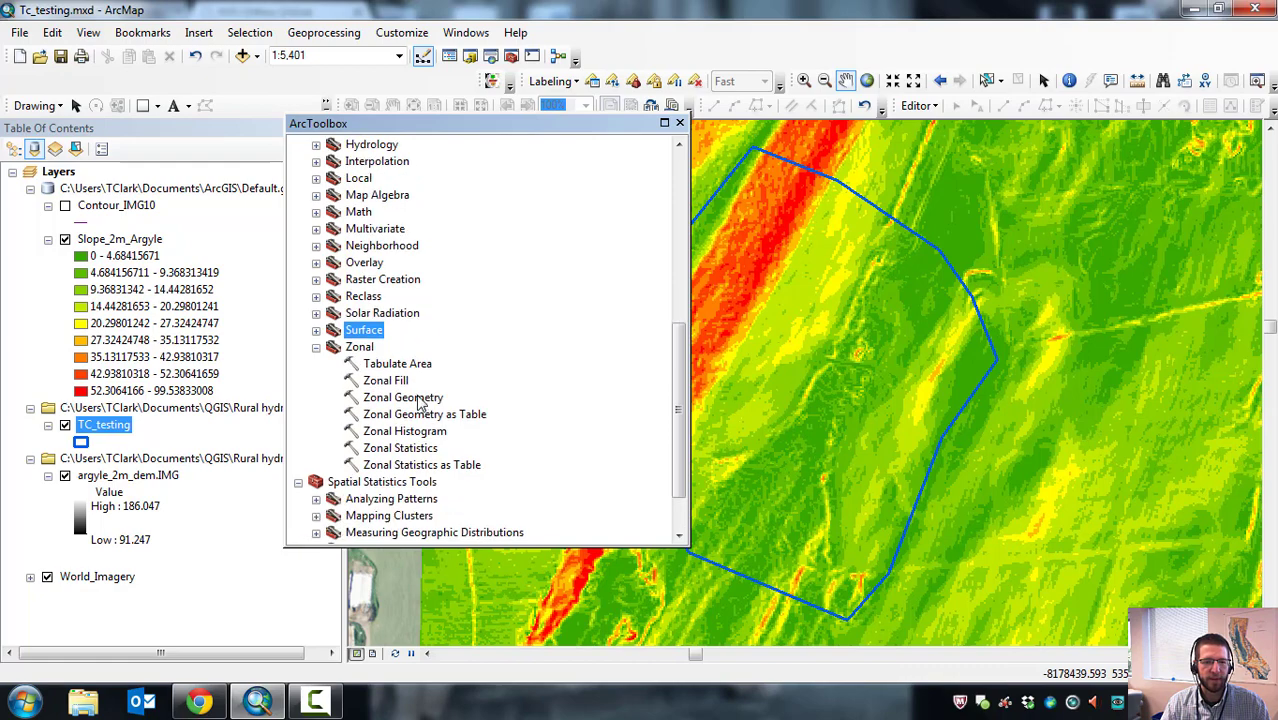
left_click(405, 466)
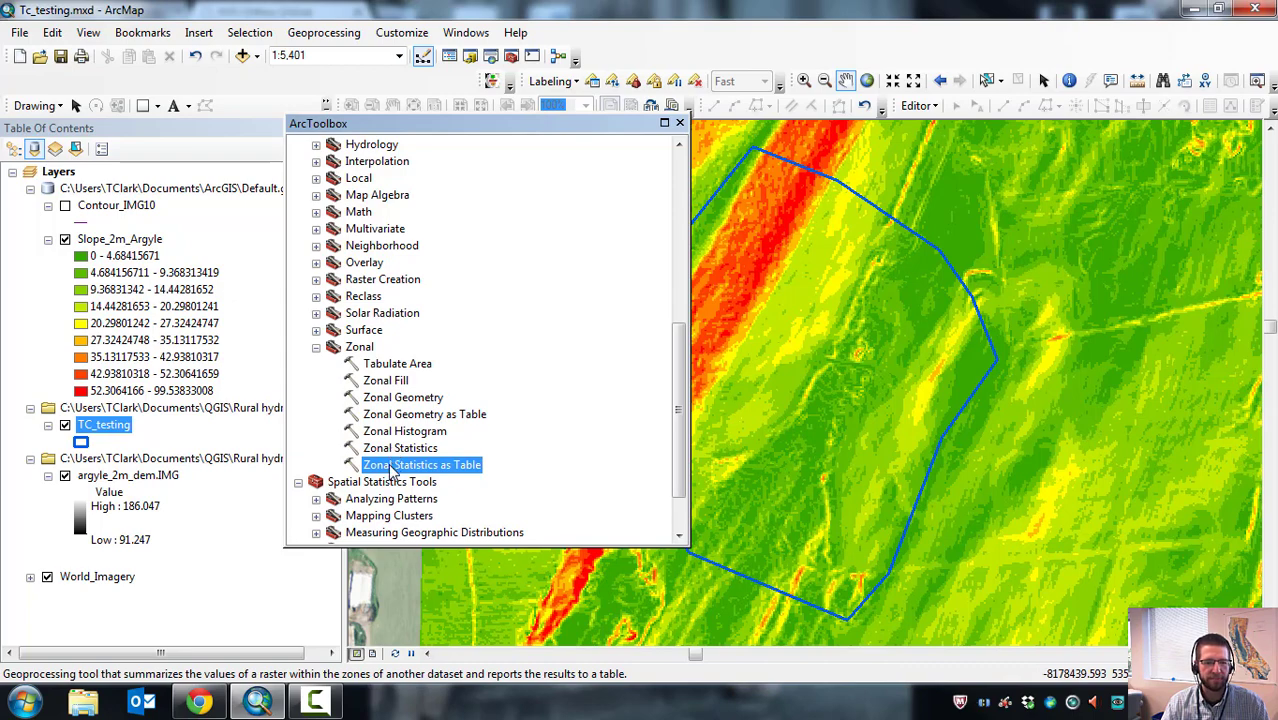
double_click(393, 466)
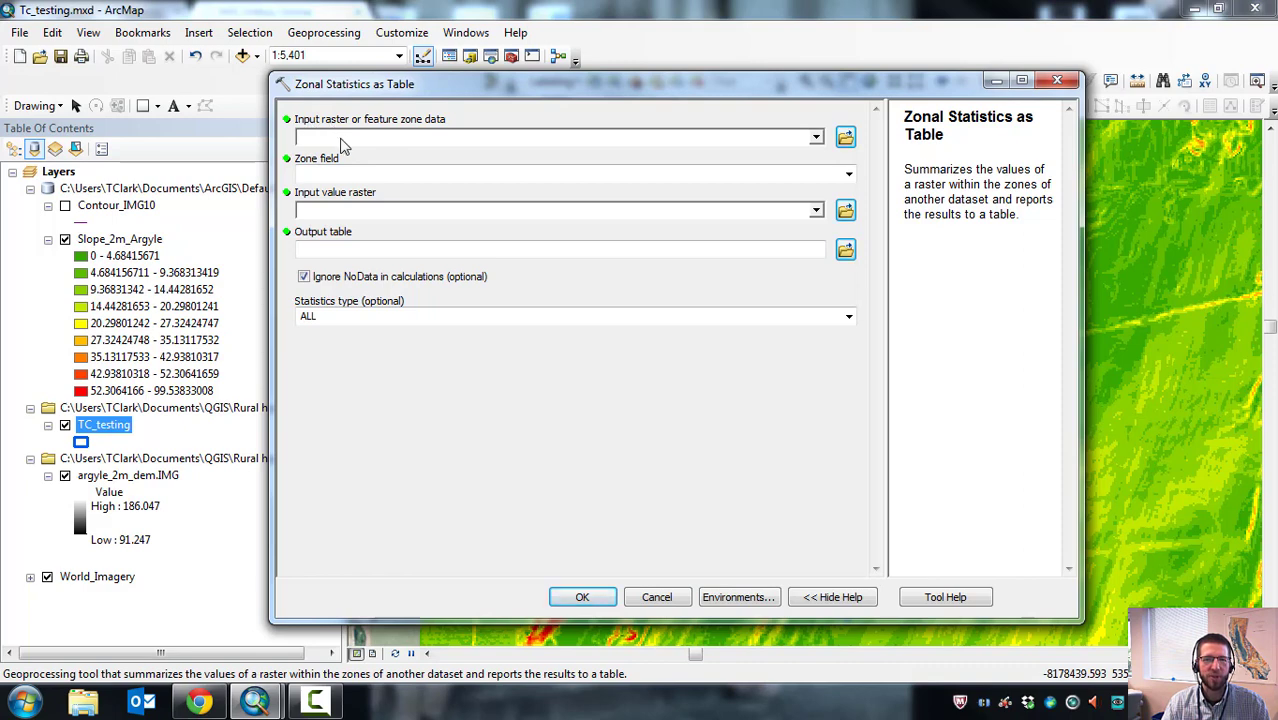
Set TC_testing as the feature zone data with Id as zone field, and Slope_2m_Argyle as the input value raster.
left_click(460, 138)
left_click(816, 137)
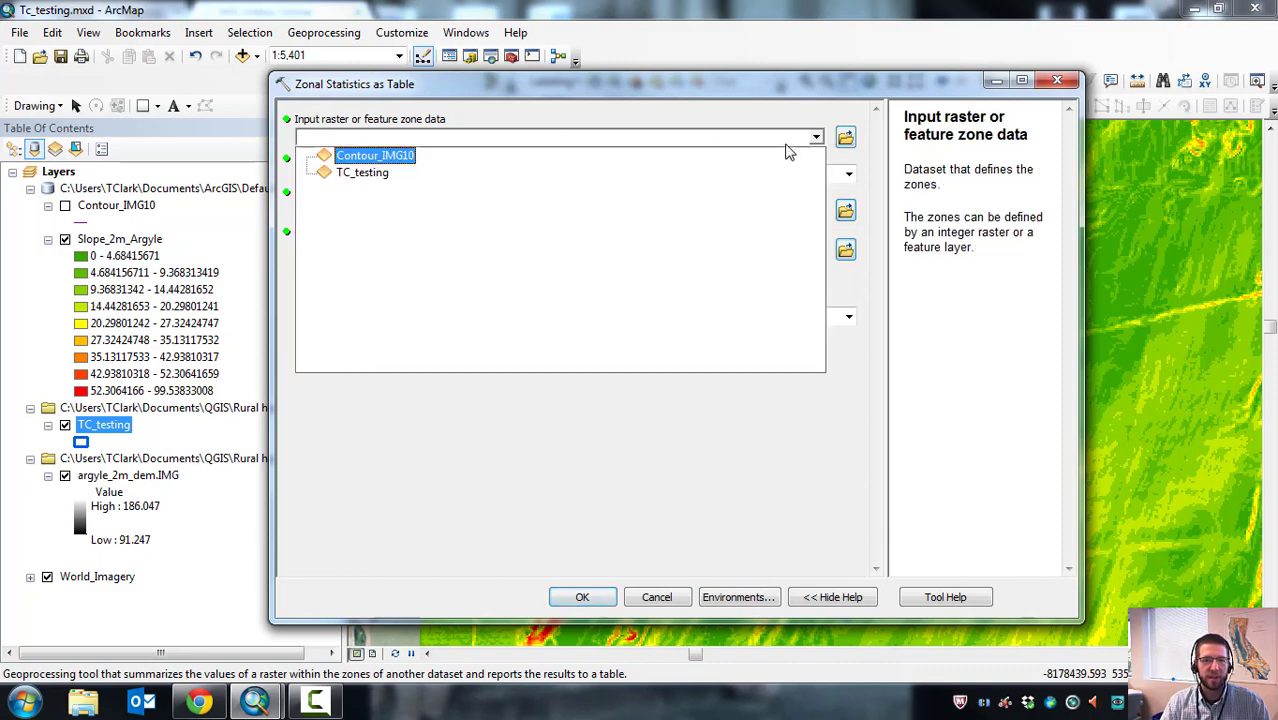
left_click(360, 174)
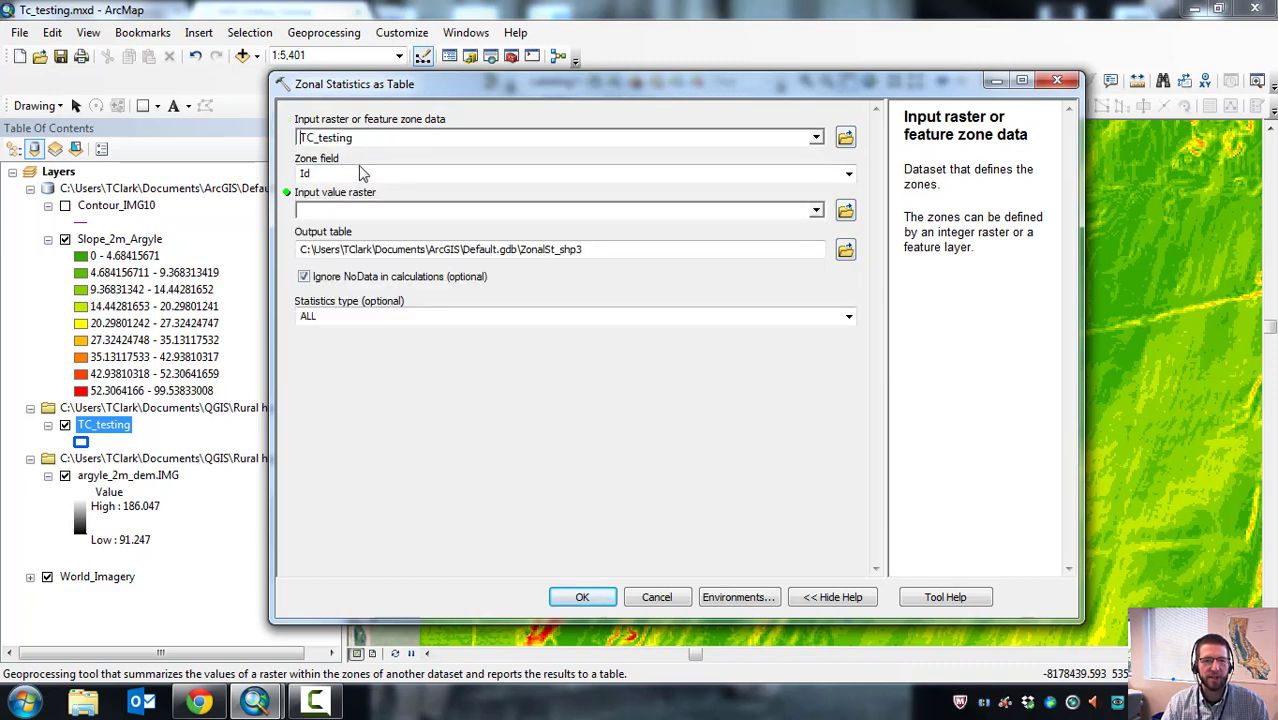
left_click(342, 176)
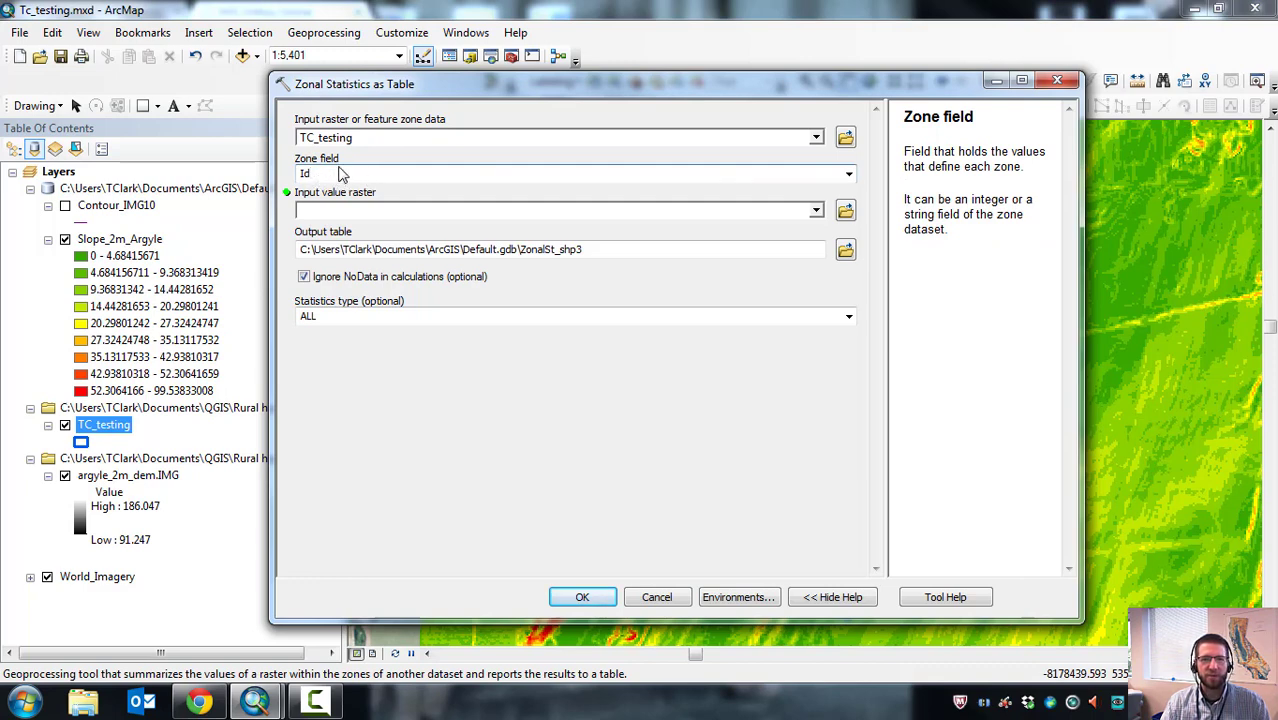
left_click(338, 214)
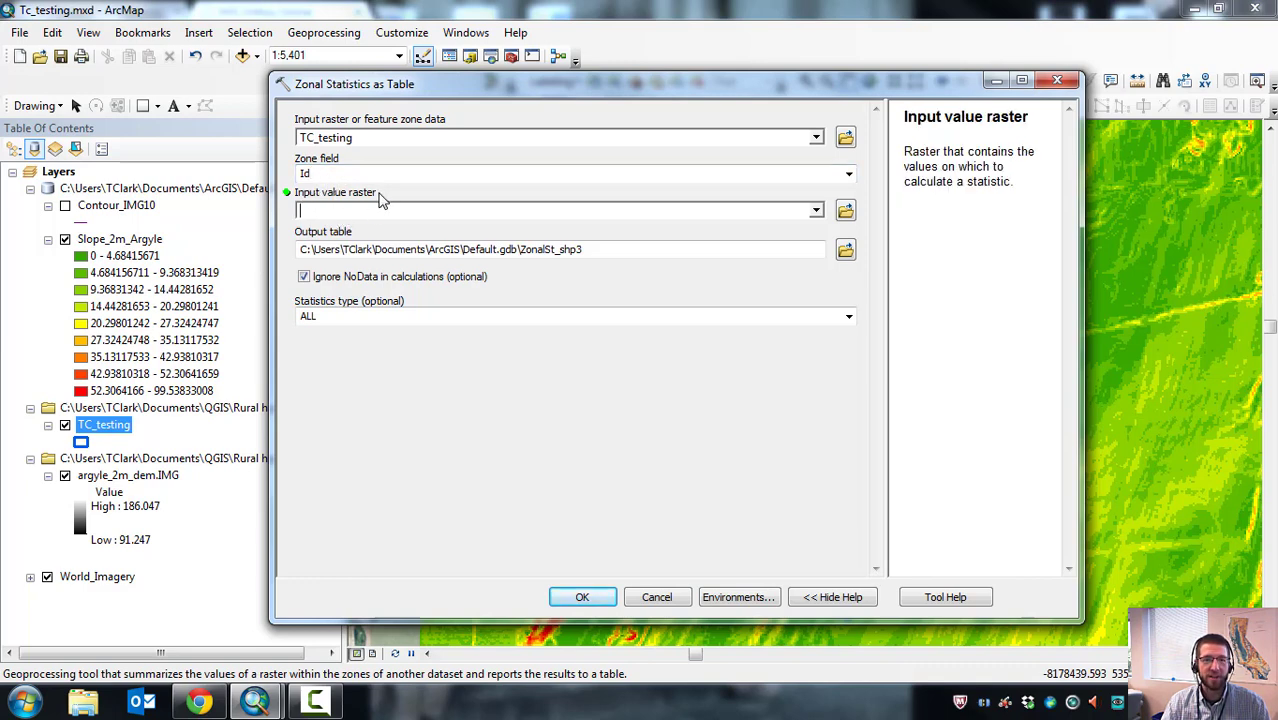
left_click(817, 211)
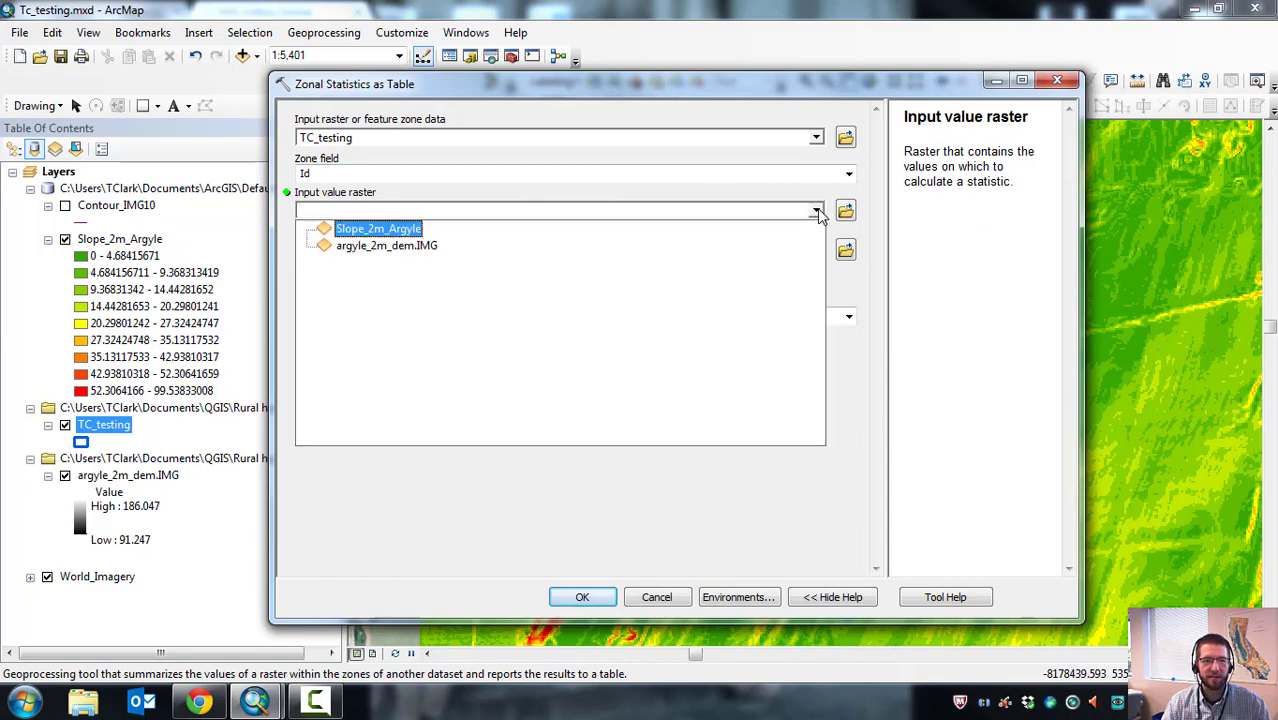
left_click(365, 232)
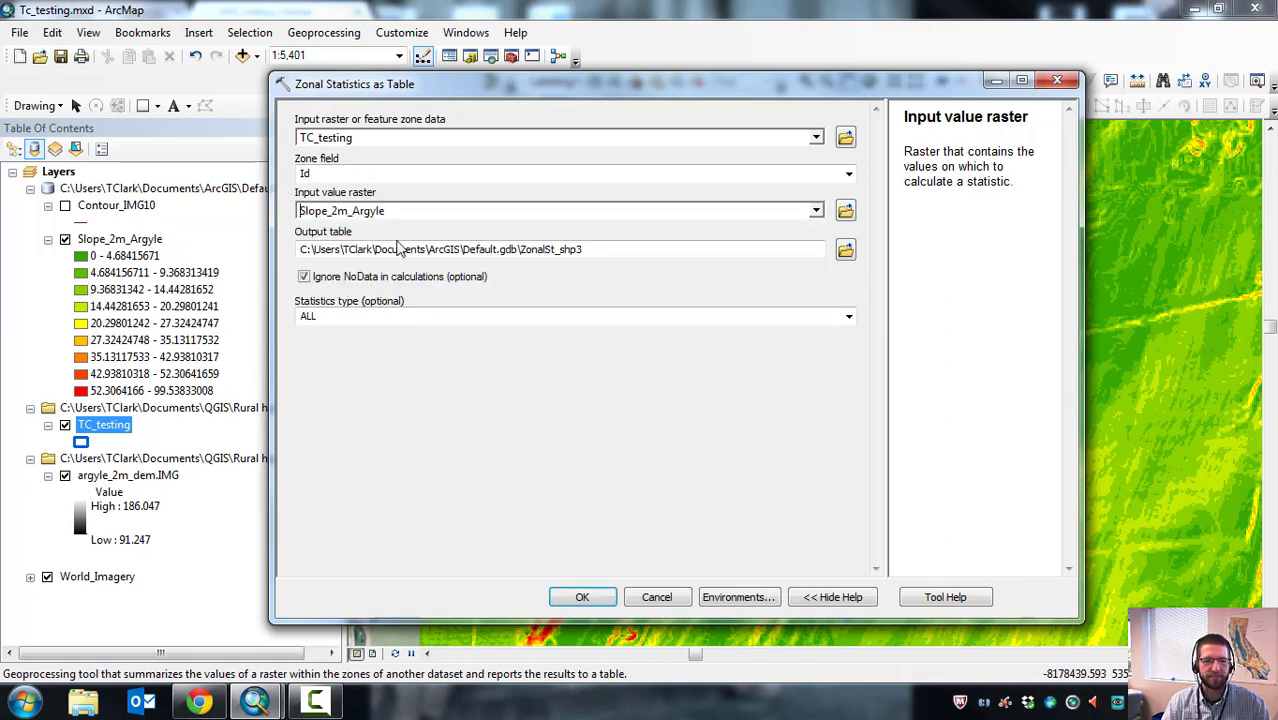
Keep the output table ZonalSt_shp3 in Default.gdb with statistics type ALL, run the tool, and close its report and ArcToolbox.
left_click(608, 251)
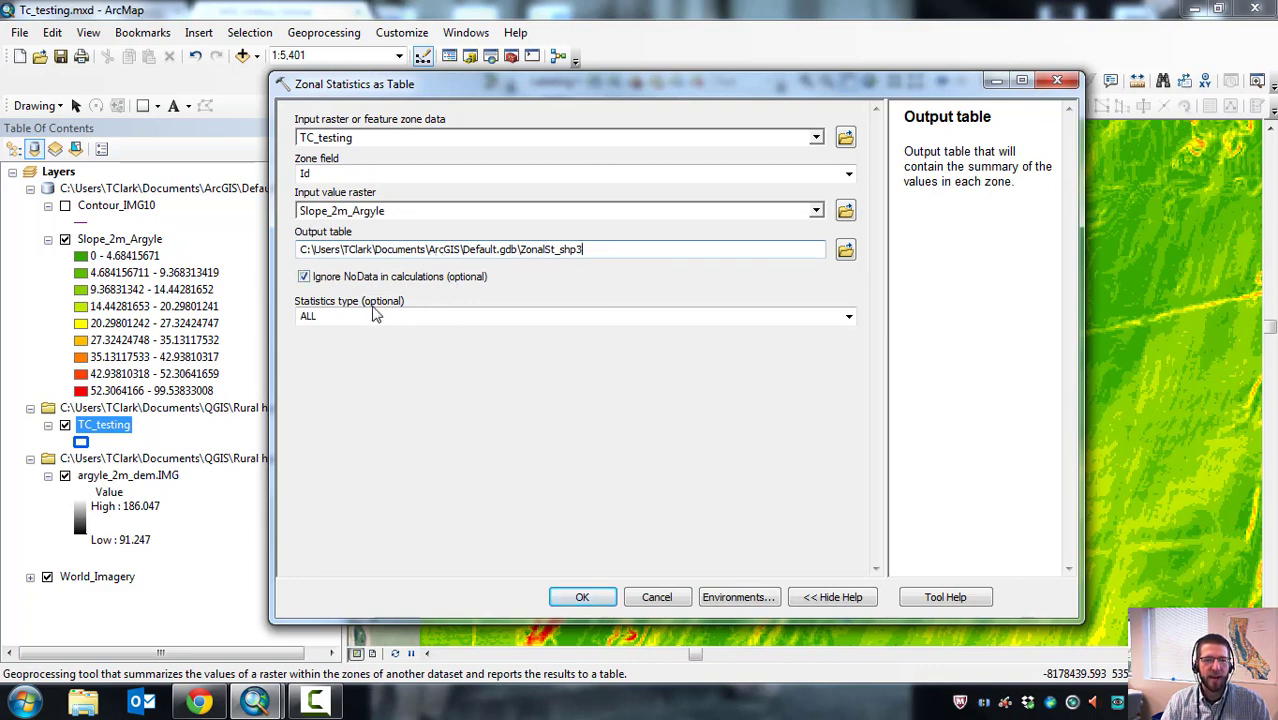
left_click(849, 318)
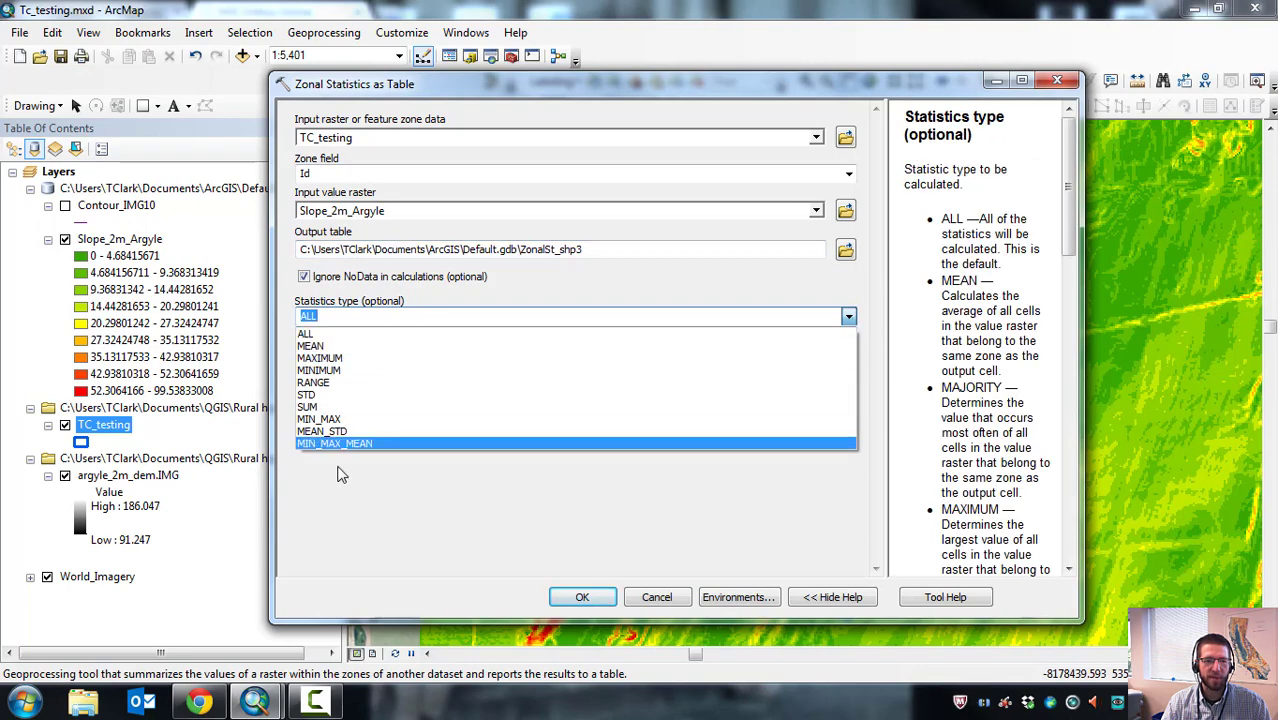
left_click(330, 333)
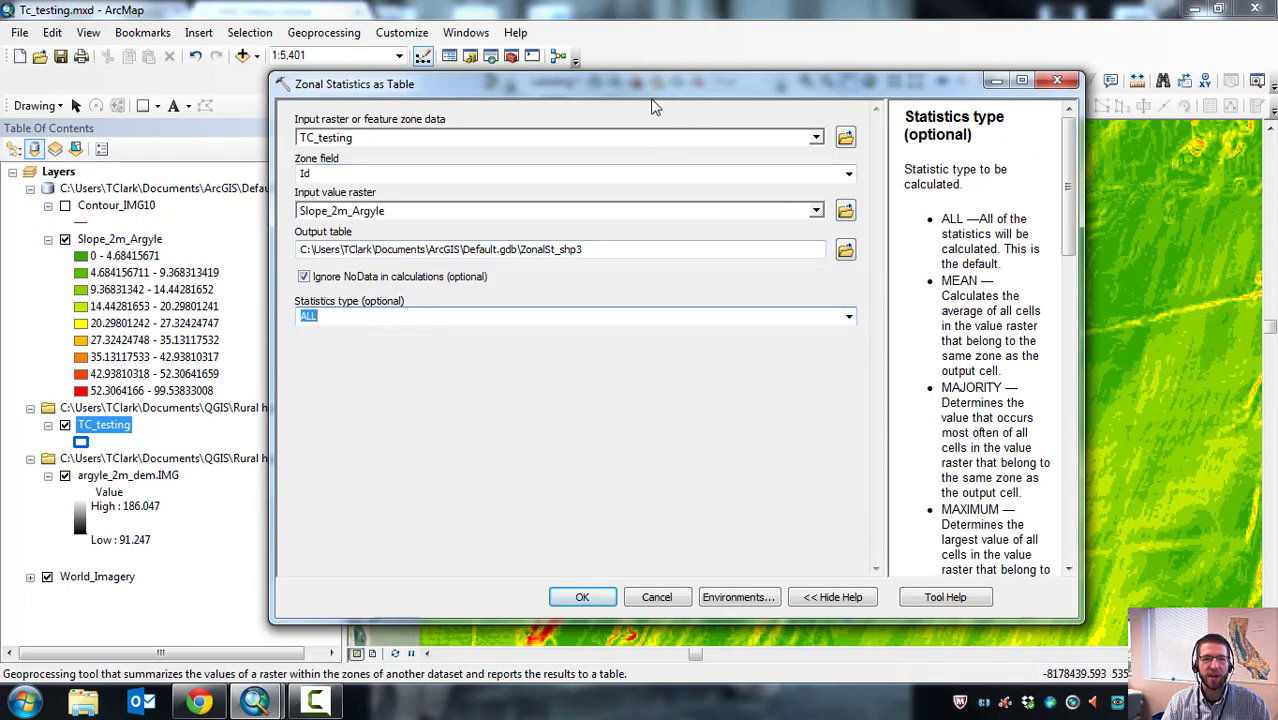
left_click_drag(640, 85, 645, 89)
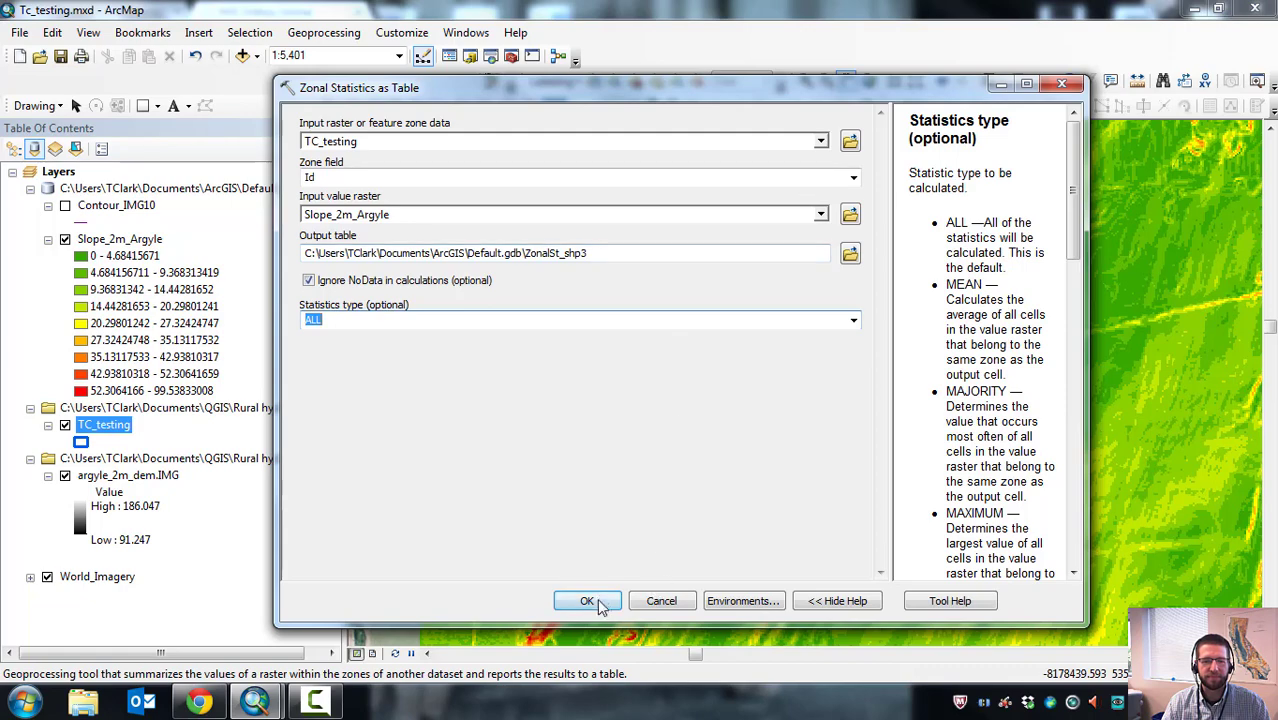
left_click(594, 603)
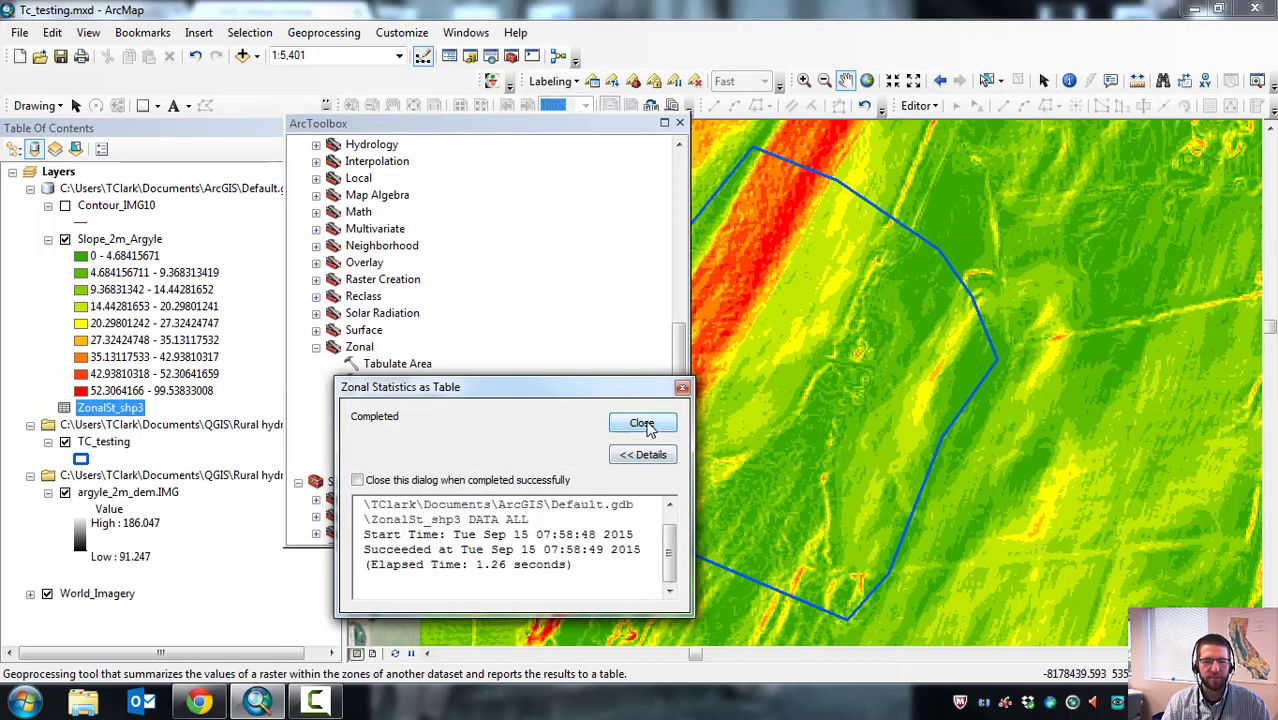
left_click(641, 423)
left_click(680, 122)
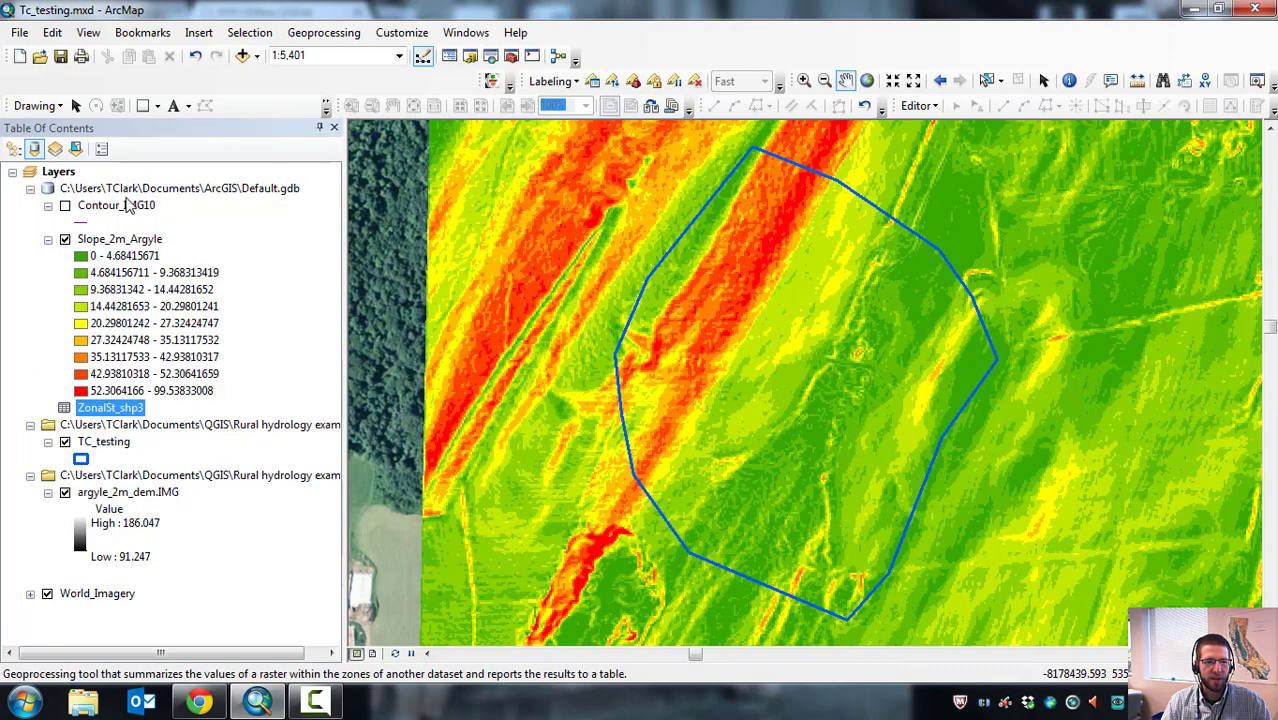
Open the ZonalSt_shp3 table, enlarge it to examine the minimum, maximum and mean slope of the watershed, and close it.
right_click(101, 414)
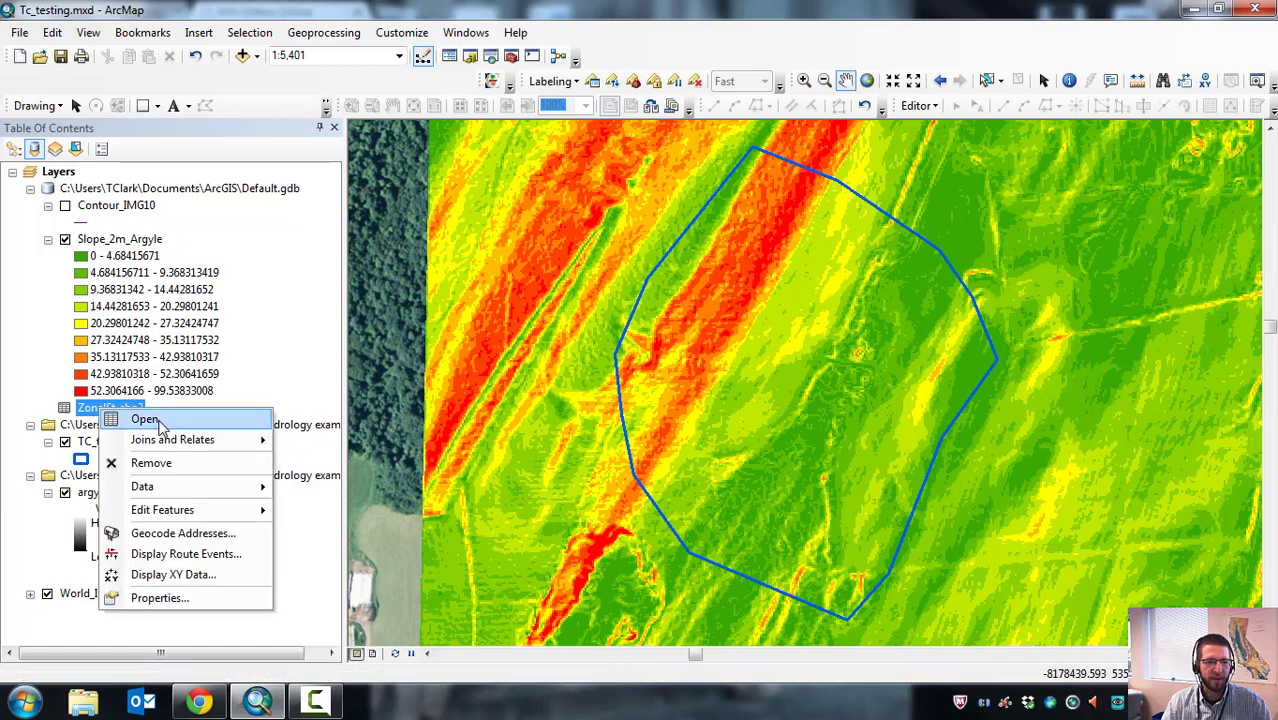
left_click(163, 422)
left_click_drag(656, 251, 612, 182)
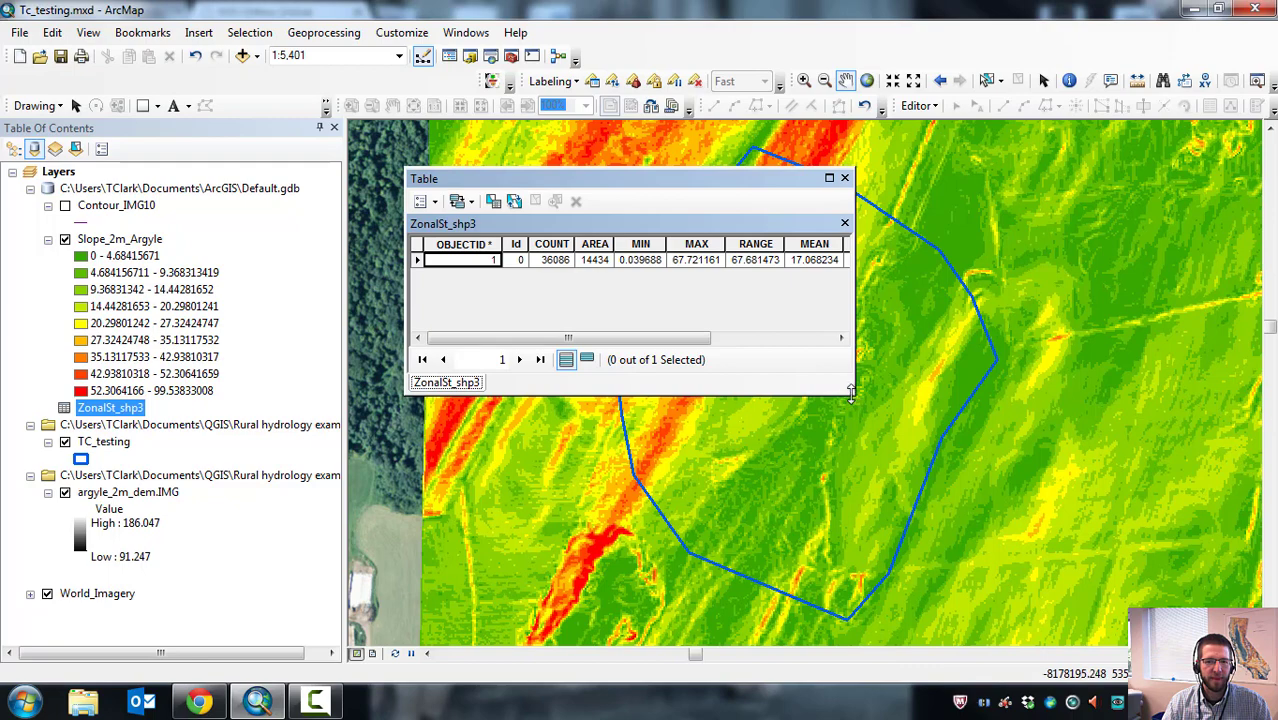
left_click_drag(855, 399, 1085, 628)
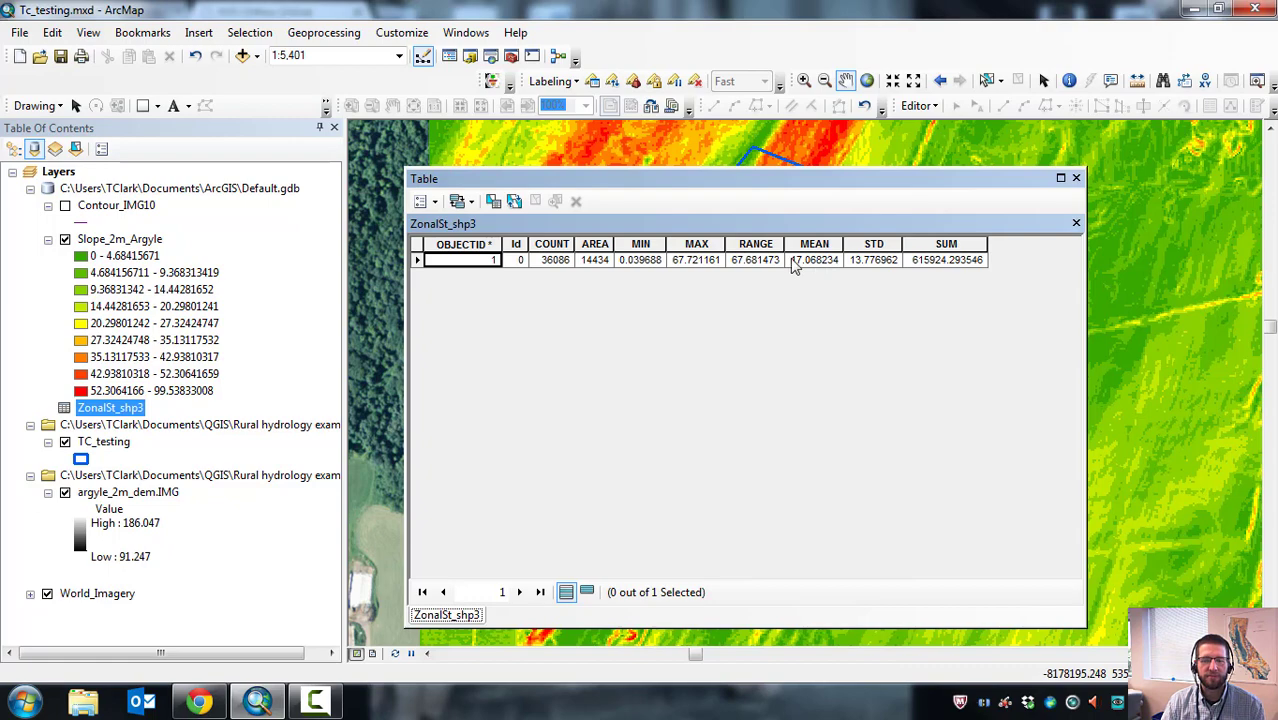
mouse_move(768, 186)
left_mouse_down()
mouse_move(777, 197)
mouse_move(755, 179)
left_mouse_up()
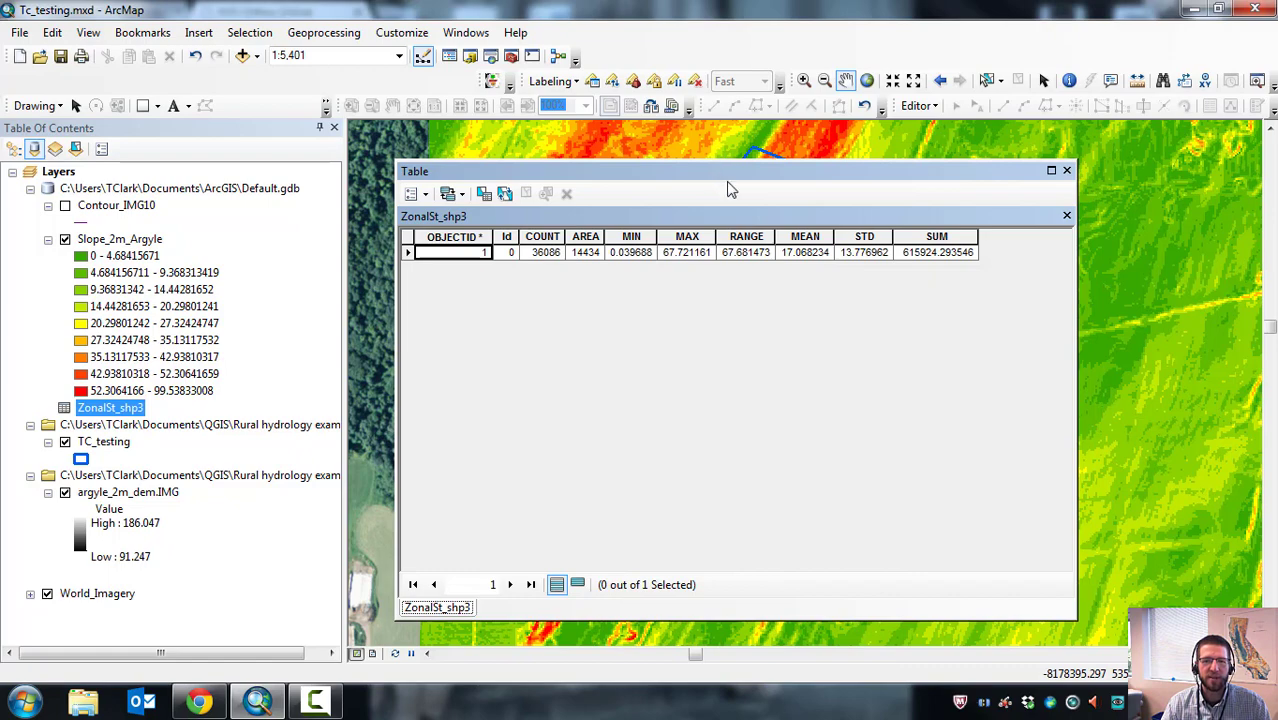
left_click_drag(726, 176, 760, 180)
left_click(1103, 177)
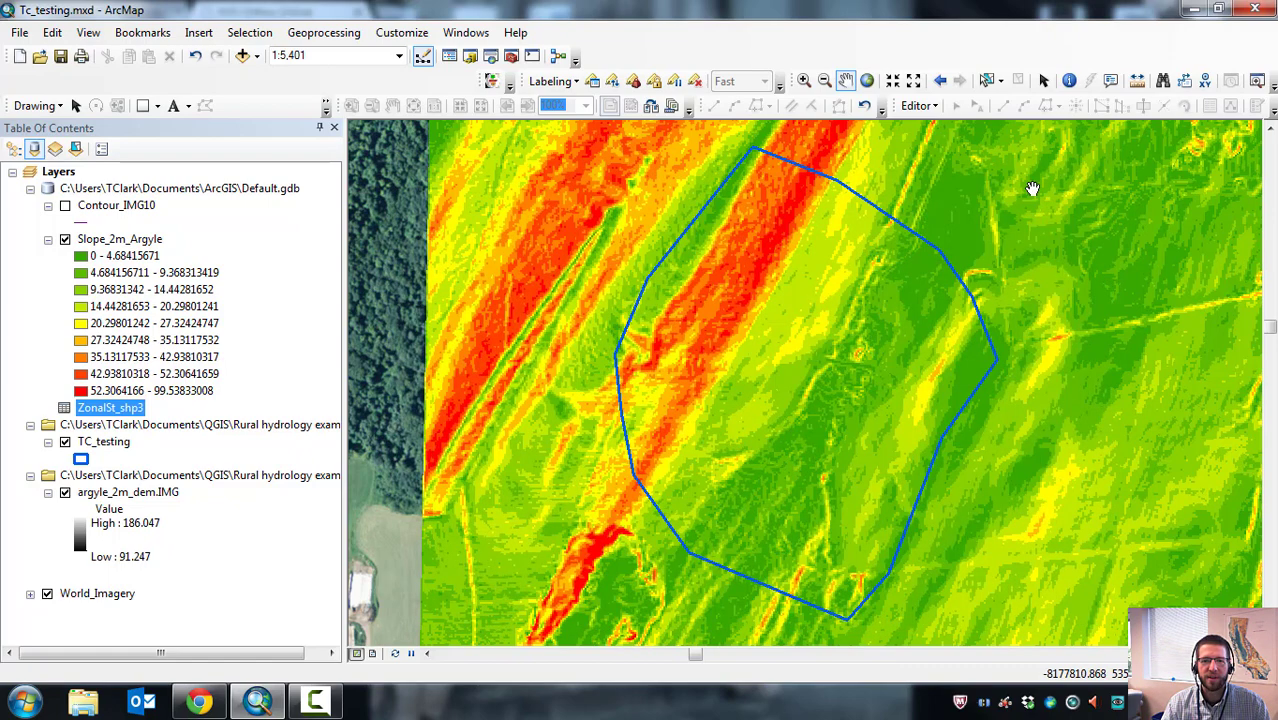
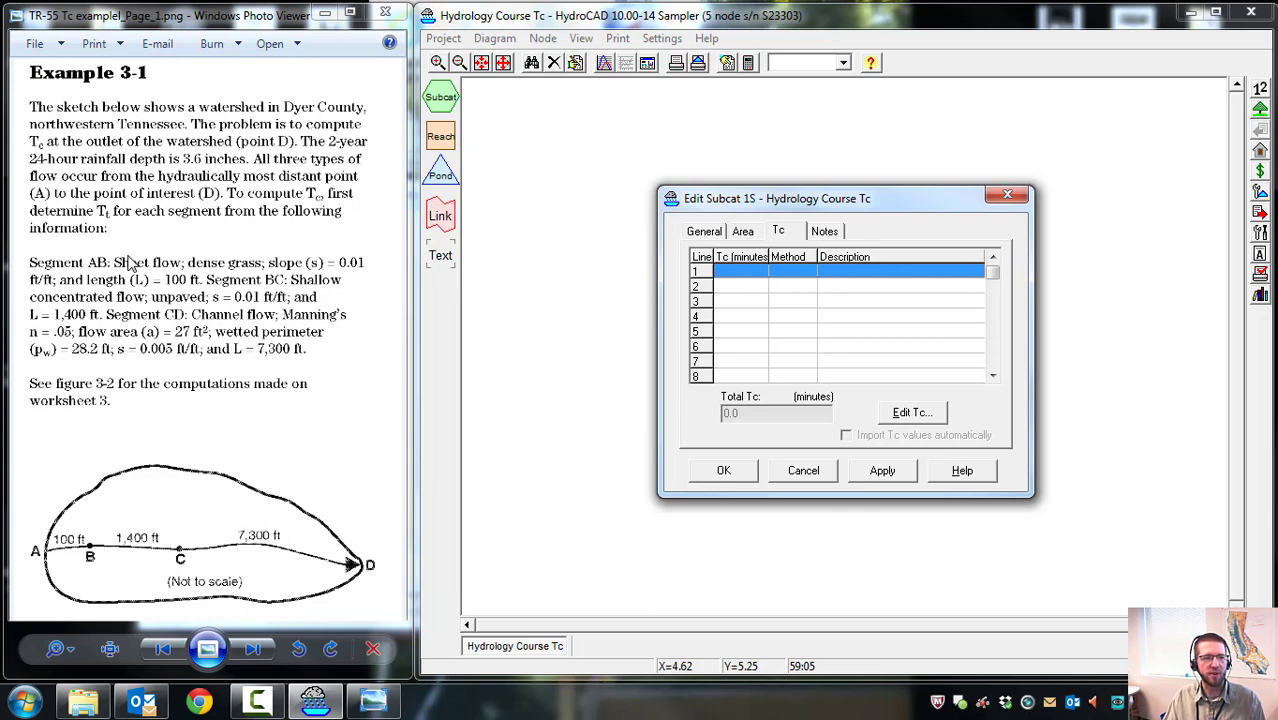
In HydroCAD, add a Sheet Flow method to the first Tc line of Subcat 1S.
left_click(737, 272)
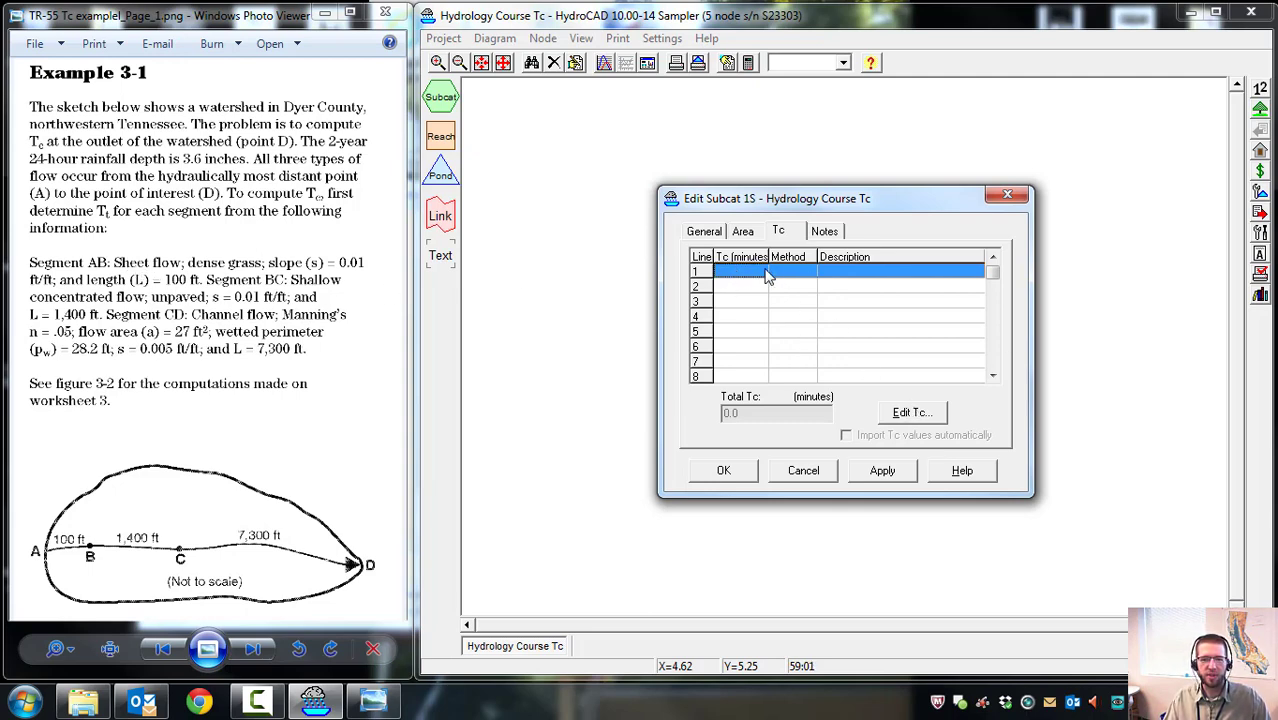
left_click(912, 414)
left_click_drag(852, 254, 691, 247)
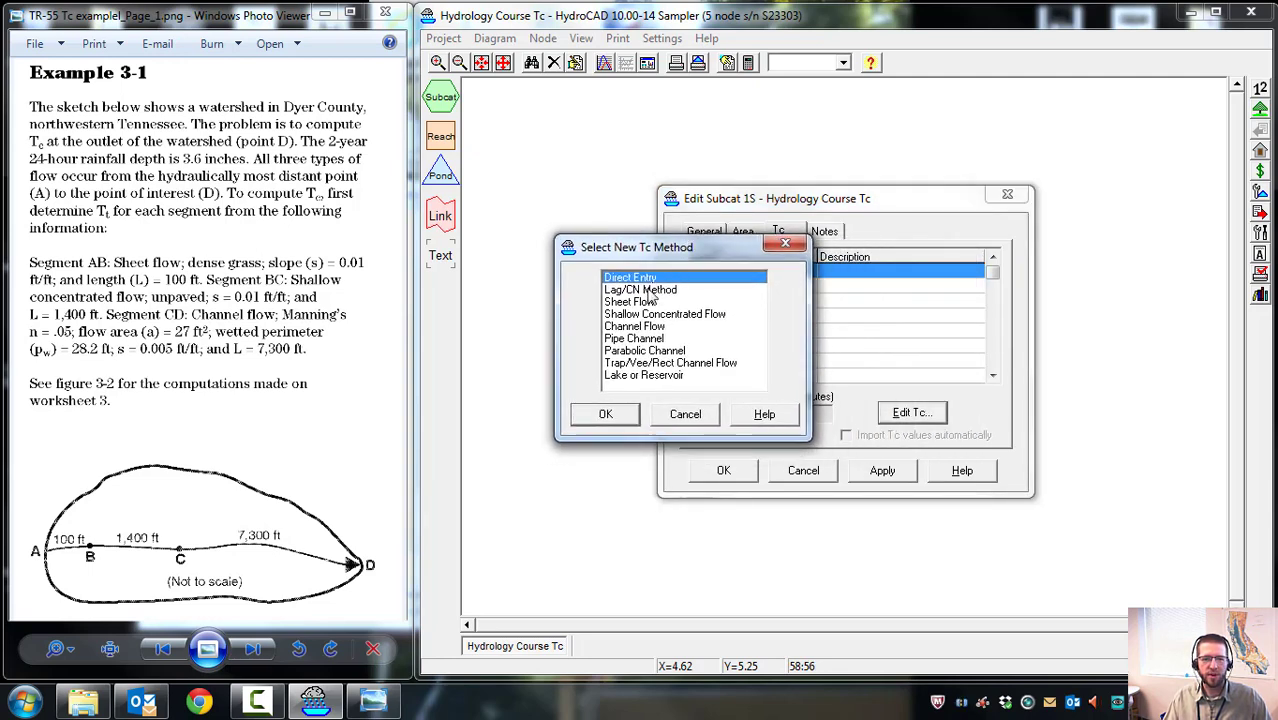
left_click(623, 291)
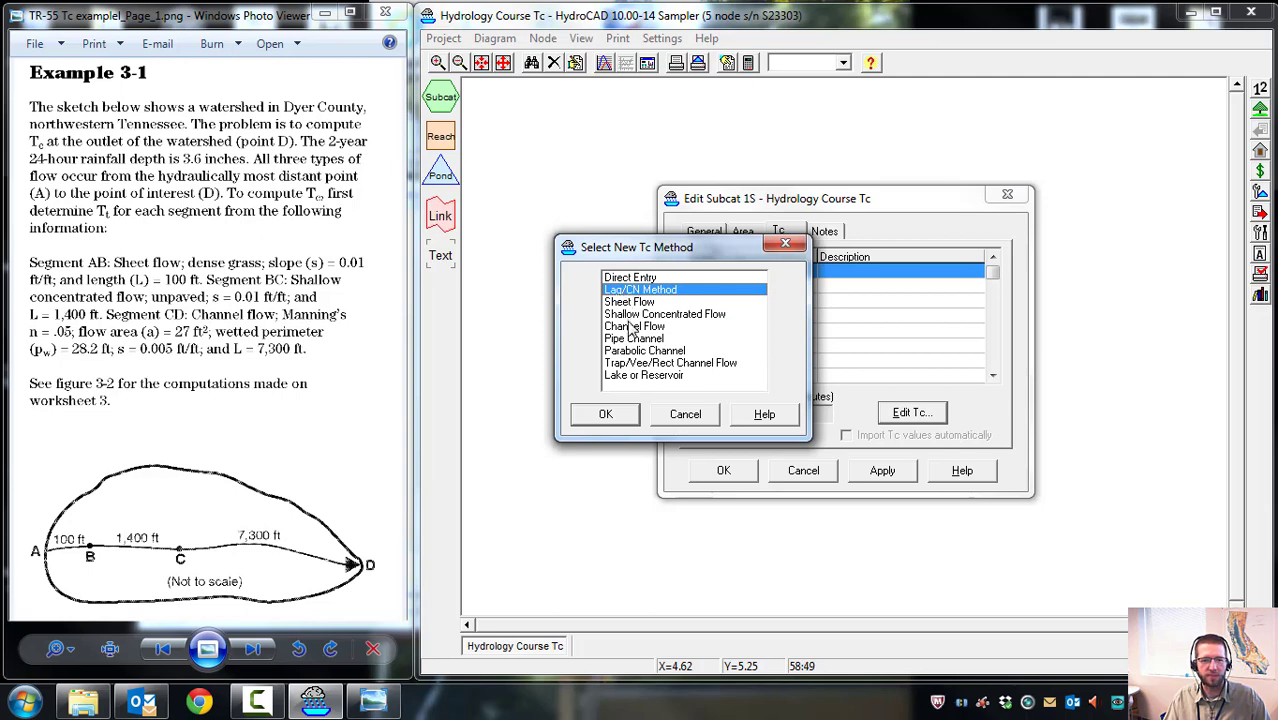
left_click(621, 303)
double_click(624, 303)
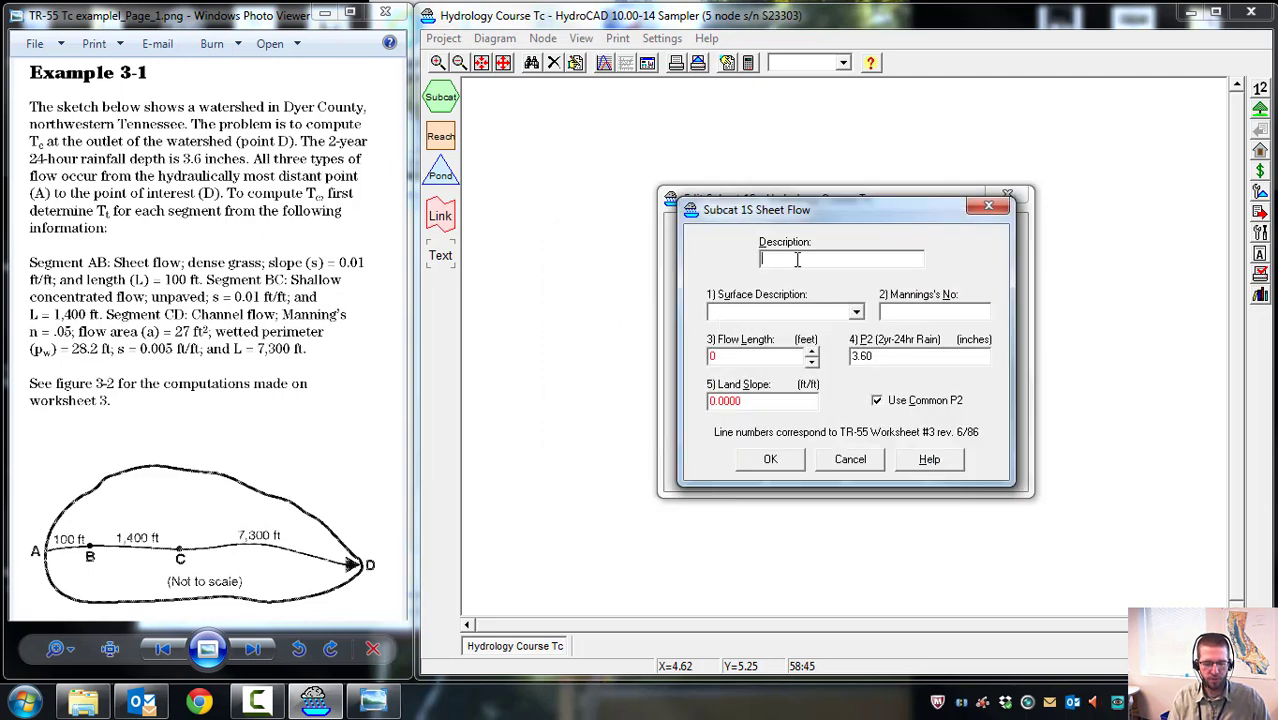
Describe the sheet flow segment as Sheet, with surface Grass: Dense and a flow length of 100 ft.
type("Sheet")
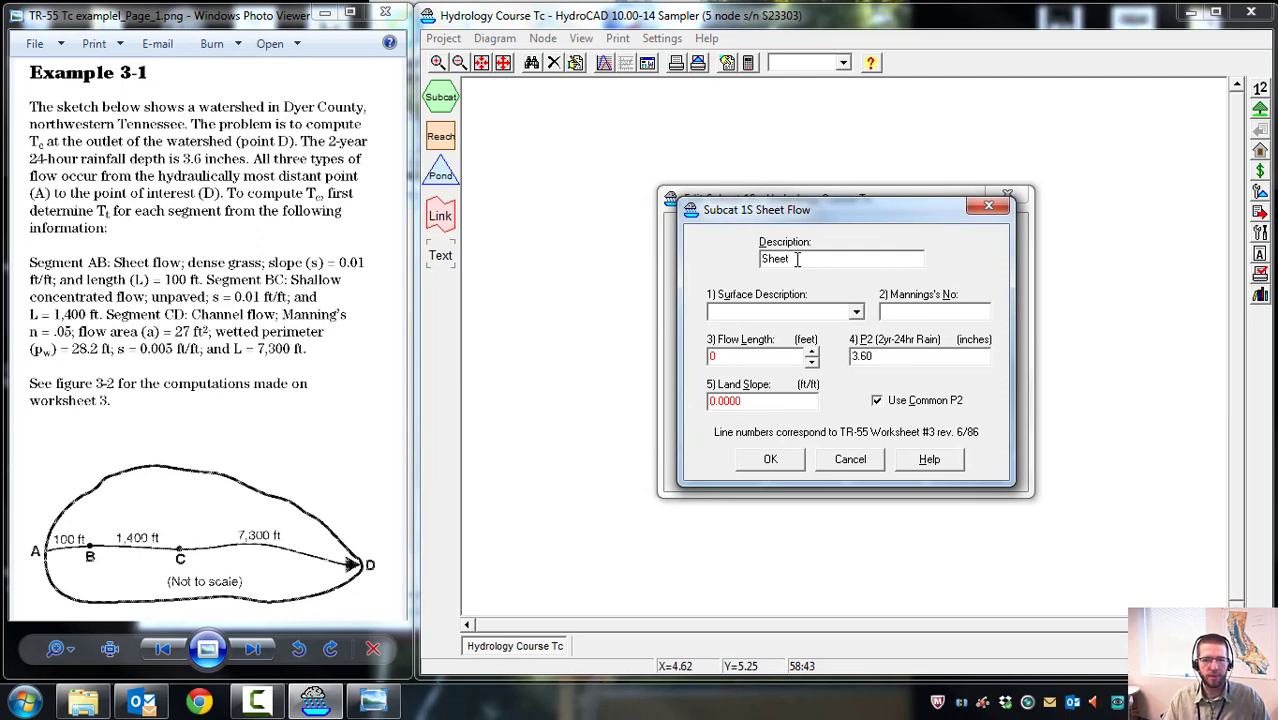
left_click(857, 313)
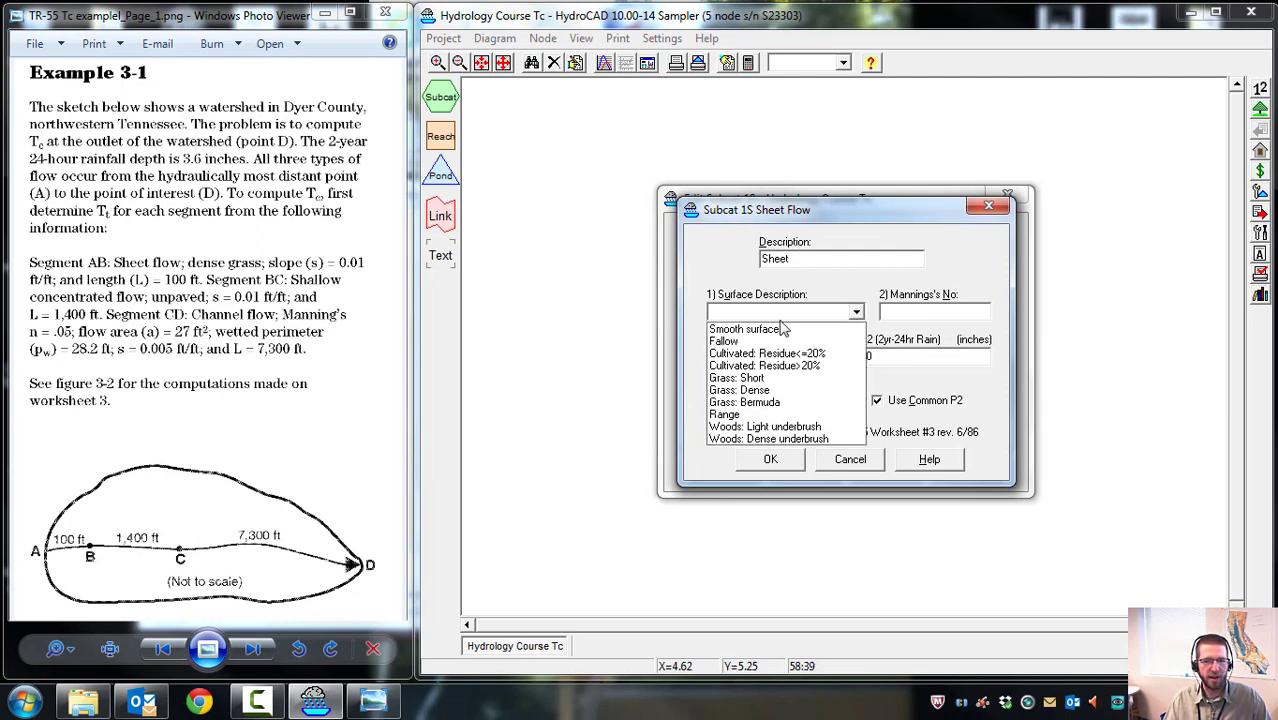
left_click(748, 390)
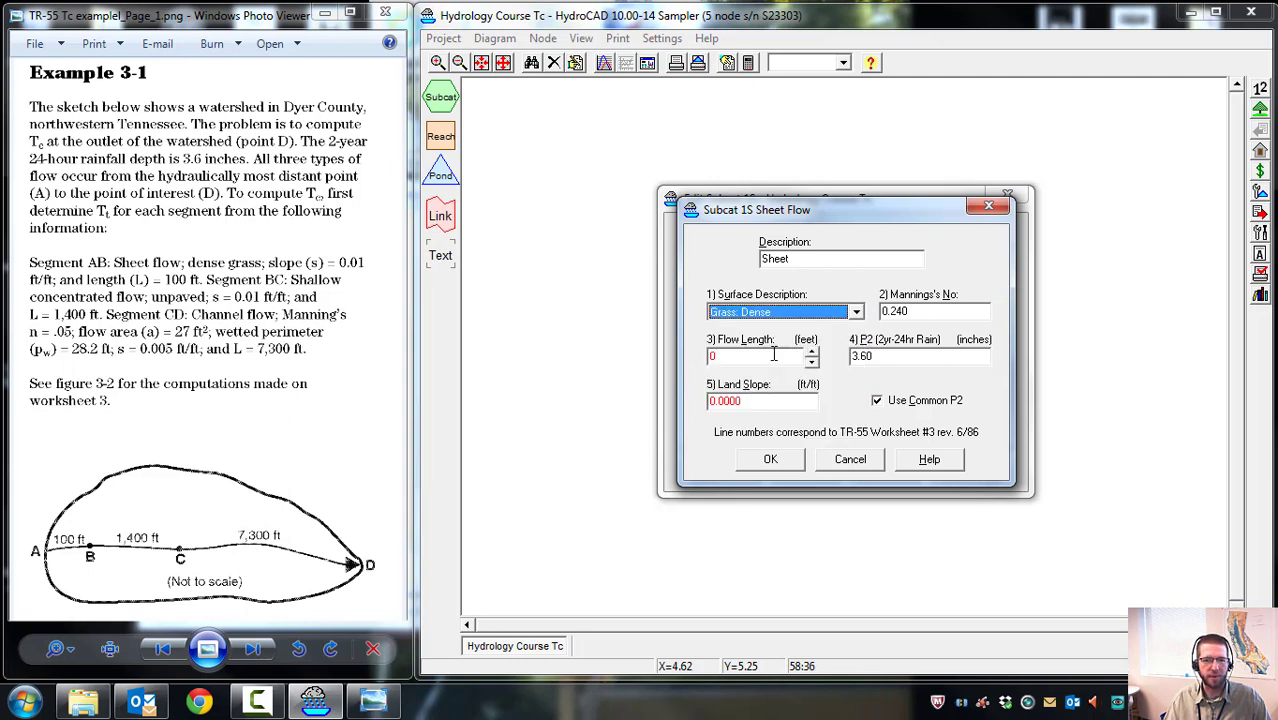
left_click(740, 358)
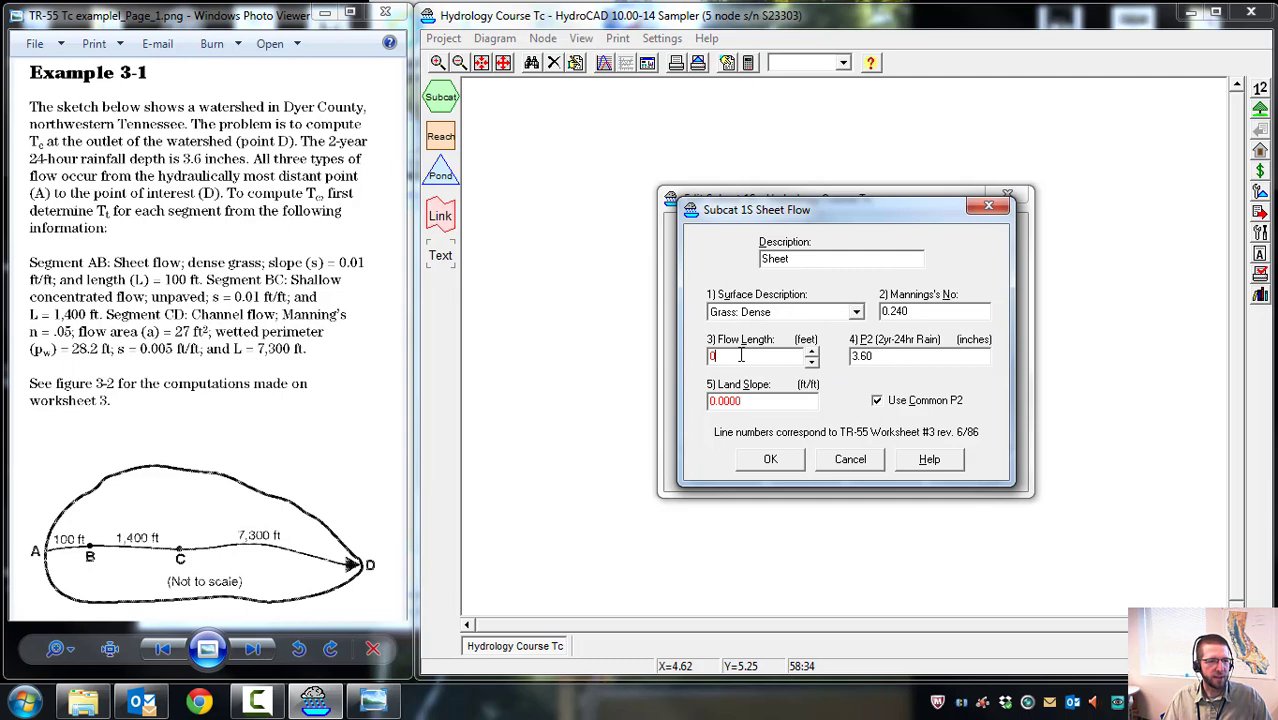
type("100")
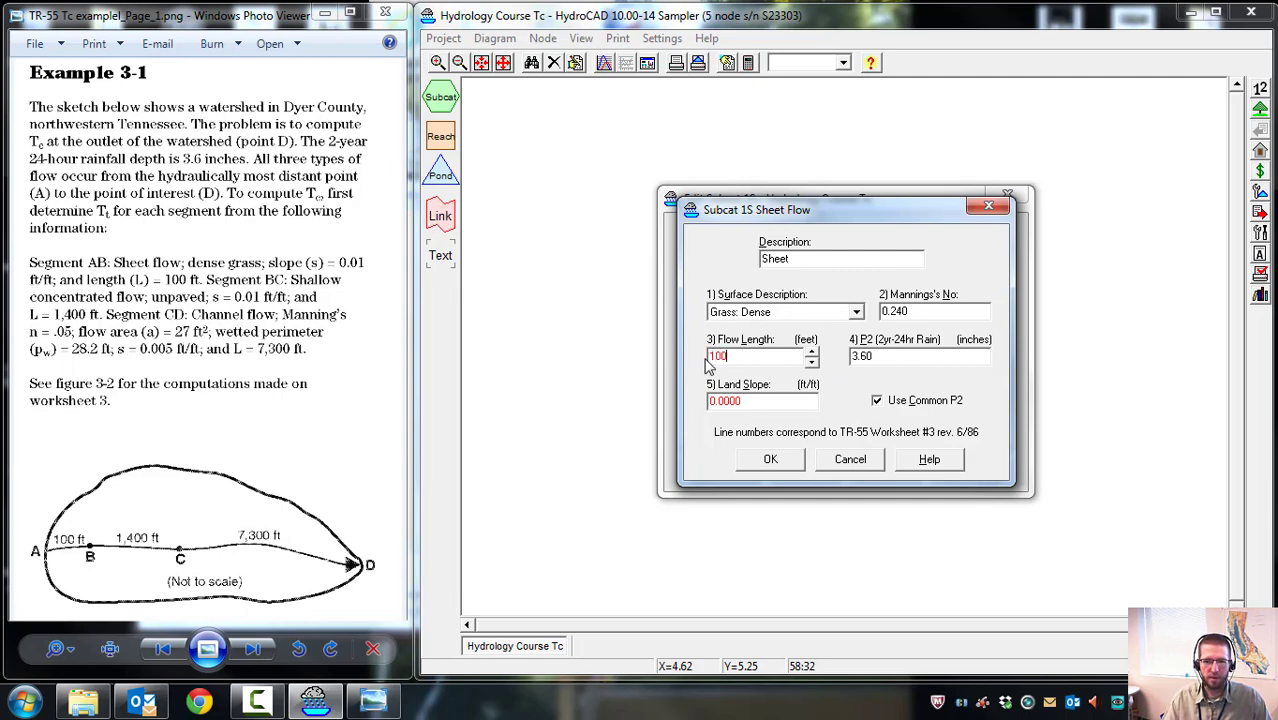
Keep the common 2-year rainfall P2, set the sheet flow's land slope to 0.0100 ft/ft, and accept the segment.
left_click(881, 358)
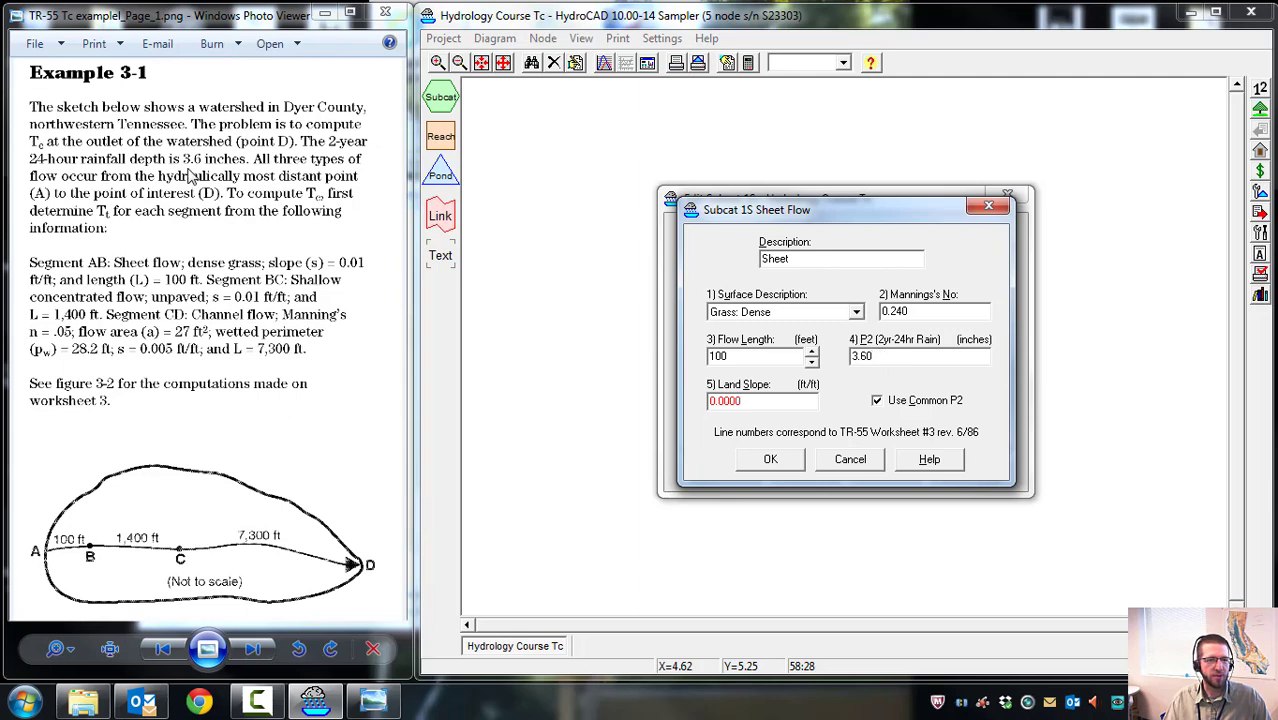
double_click(880, 357)
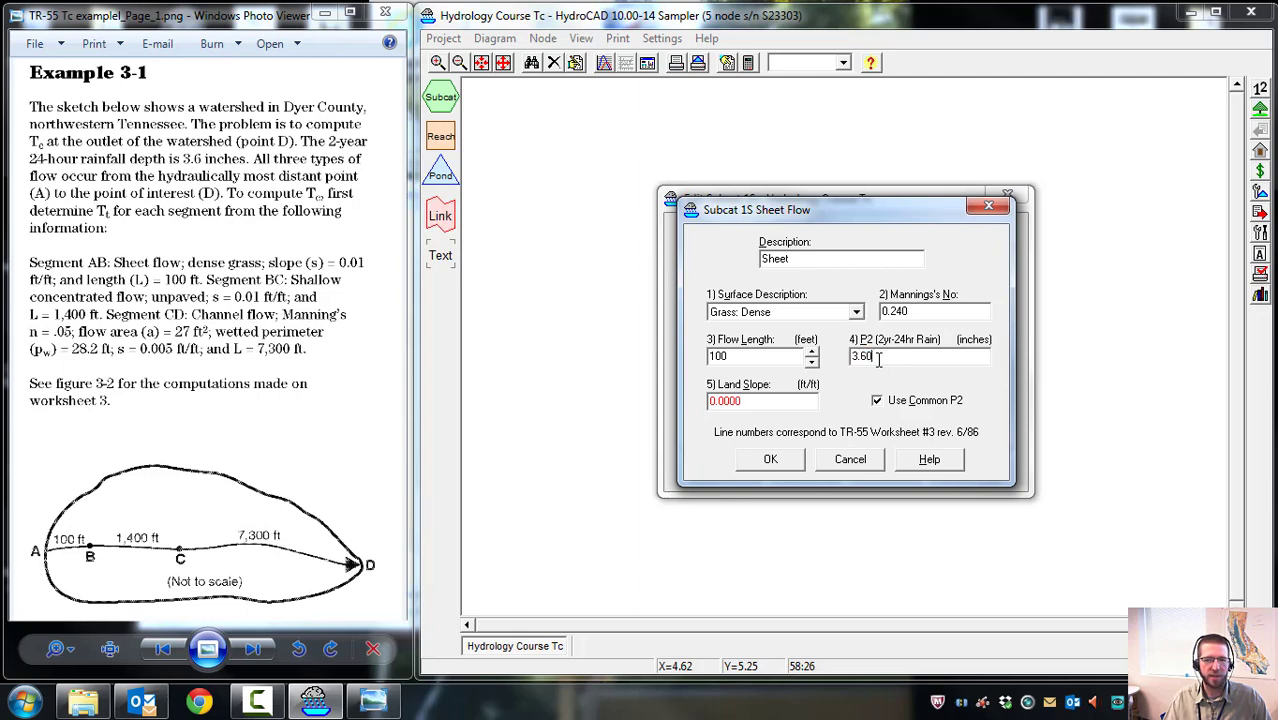
left_click(745, 401)
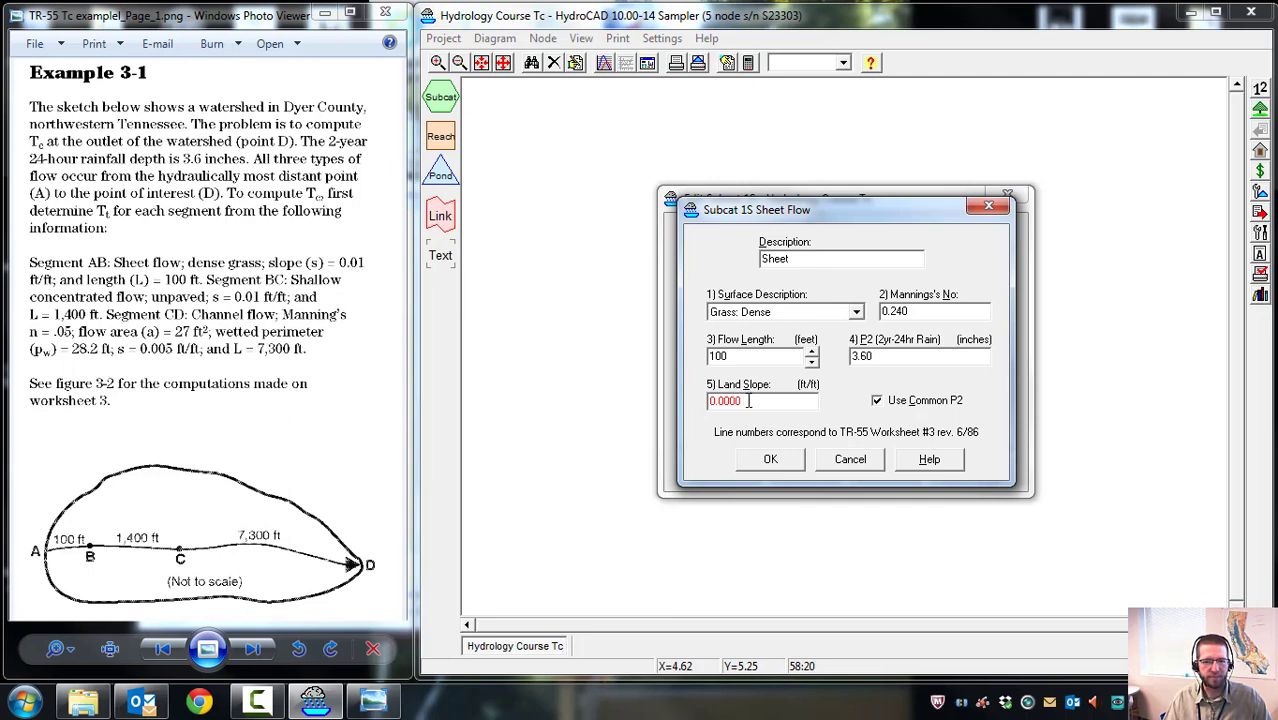
left_click_drag(740, 401, 662, 402)
type("0.01")
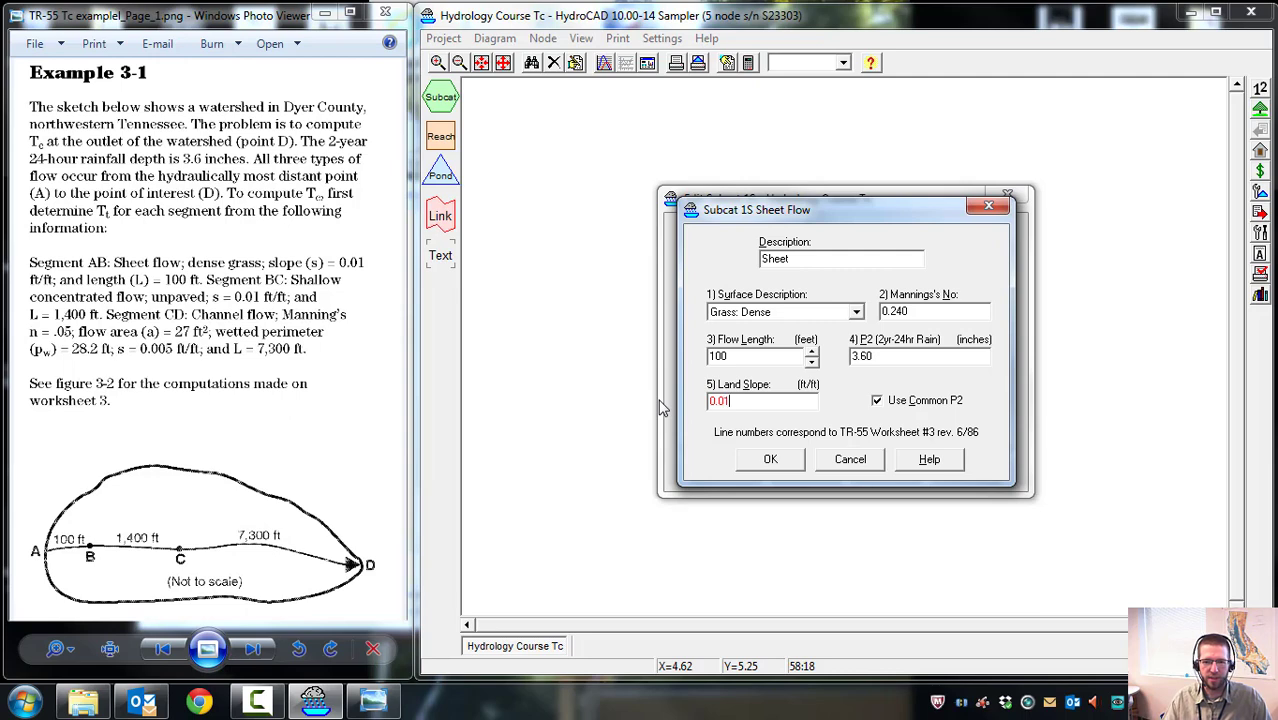
type("00")
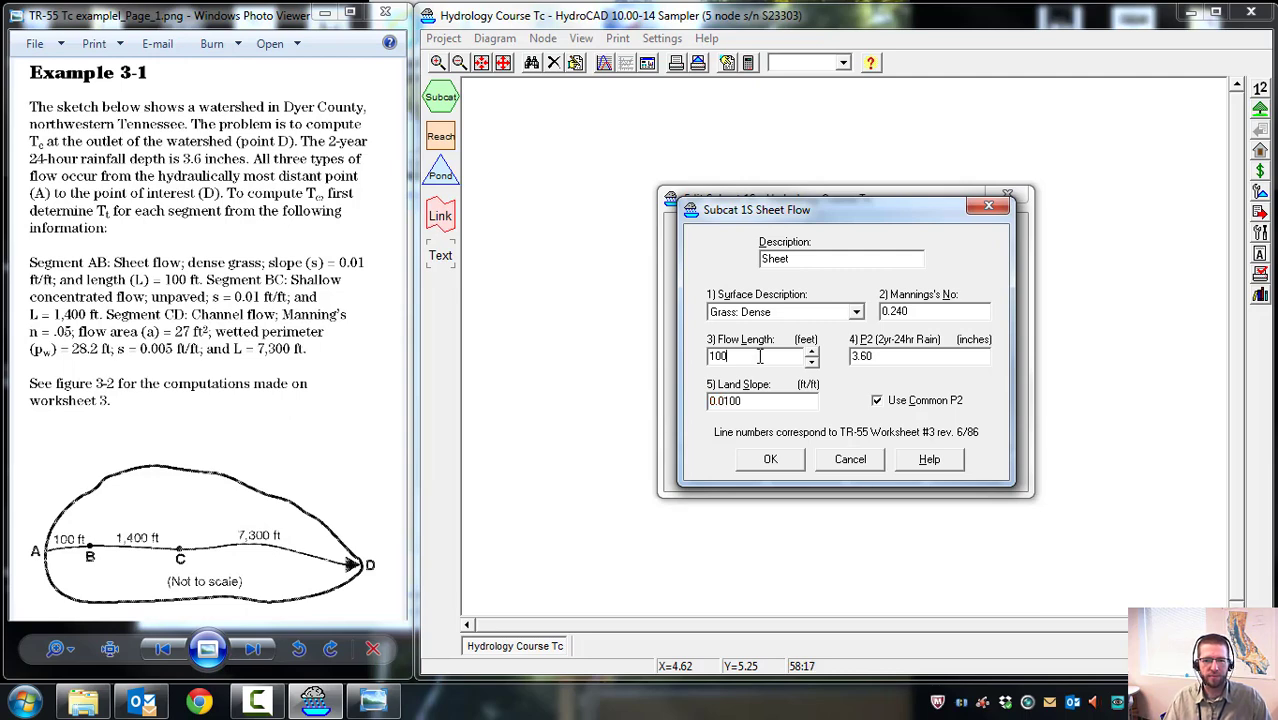
left_click(770, 460)
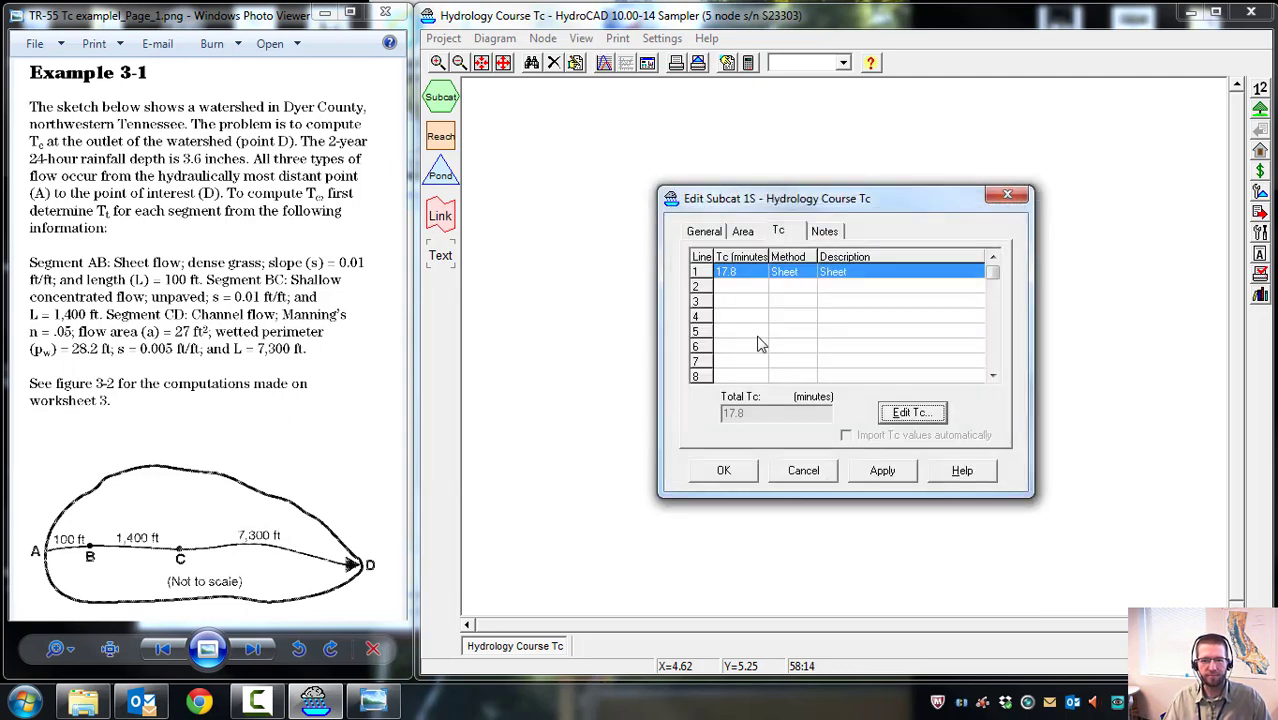
Add a Shallow Concentrated Flow method to the second Tc line of Subcat 1S and describe it as Shallow.
left_click(908, 412)
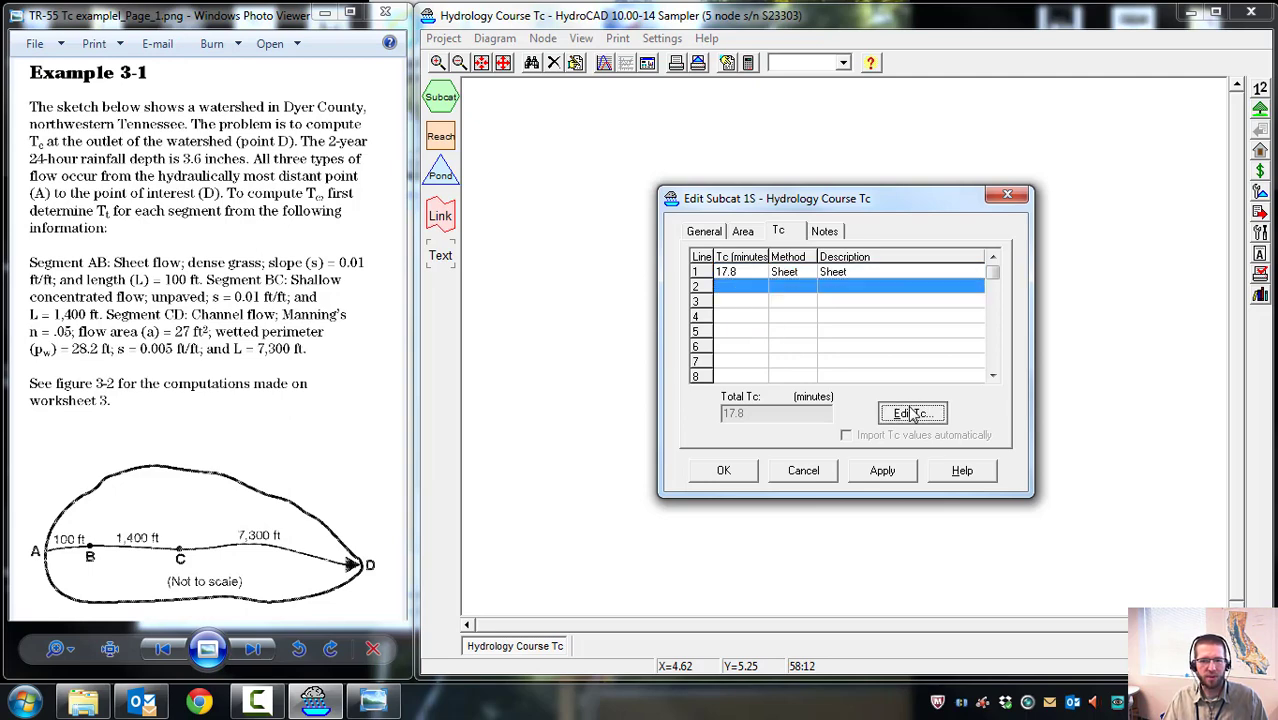
left_click(798, 318)
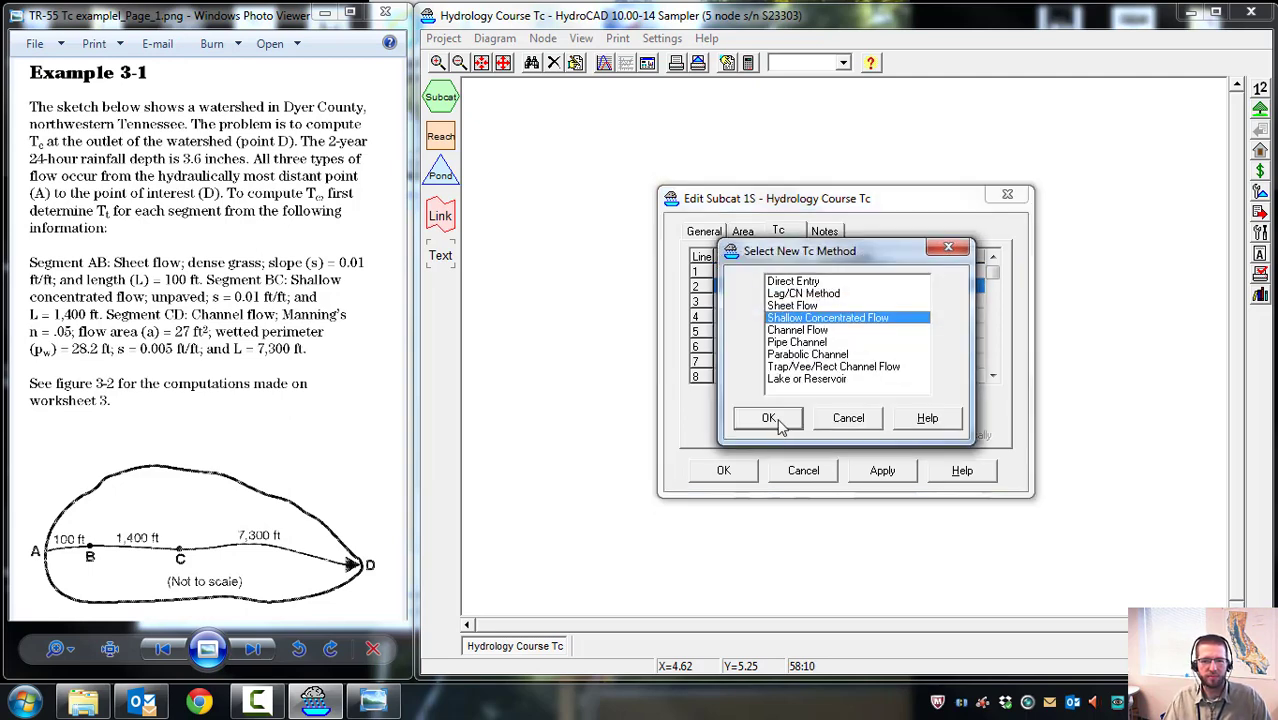
left_click(770, 419)
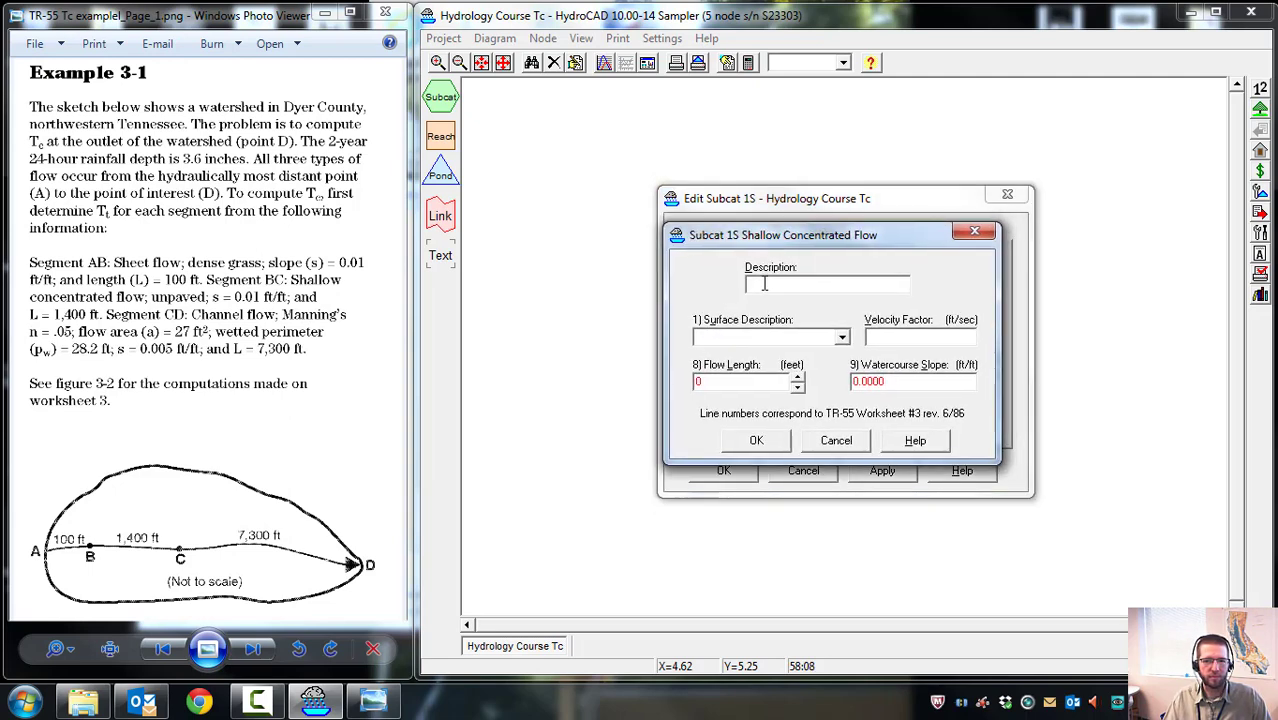
type("Sha")
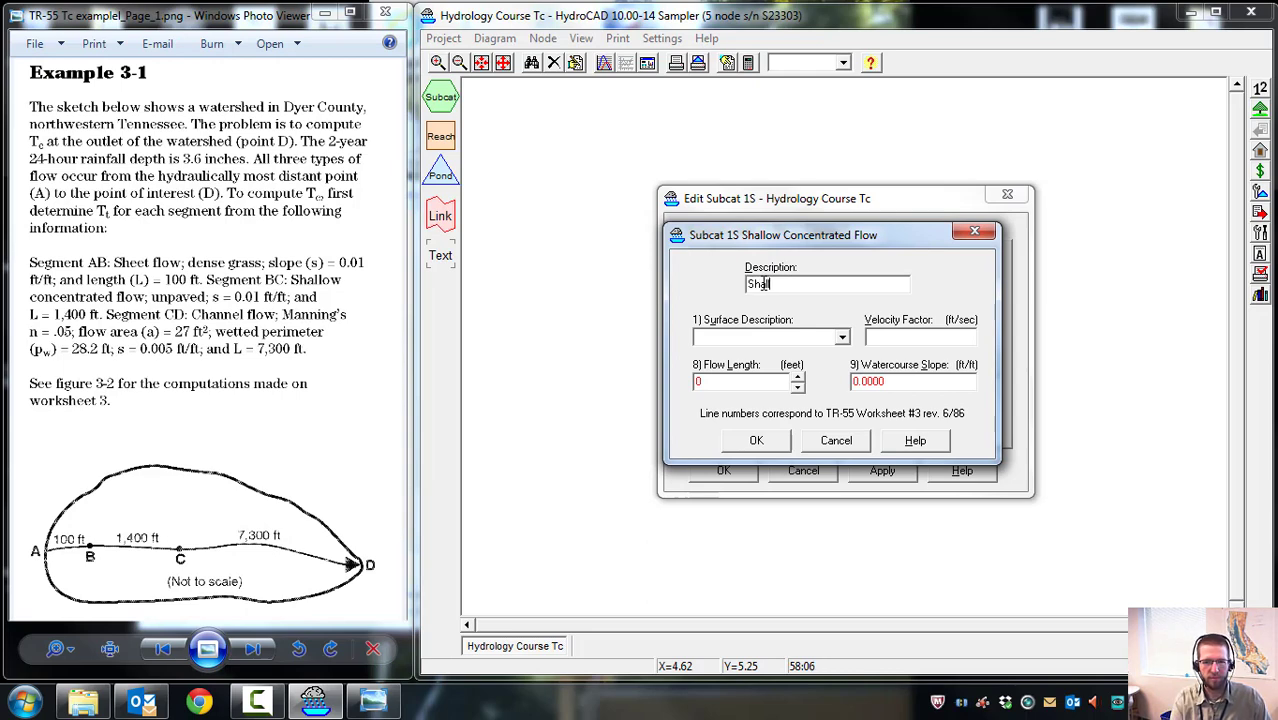
type("llow")
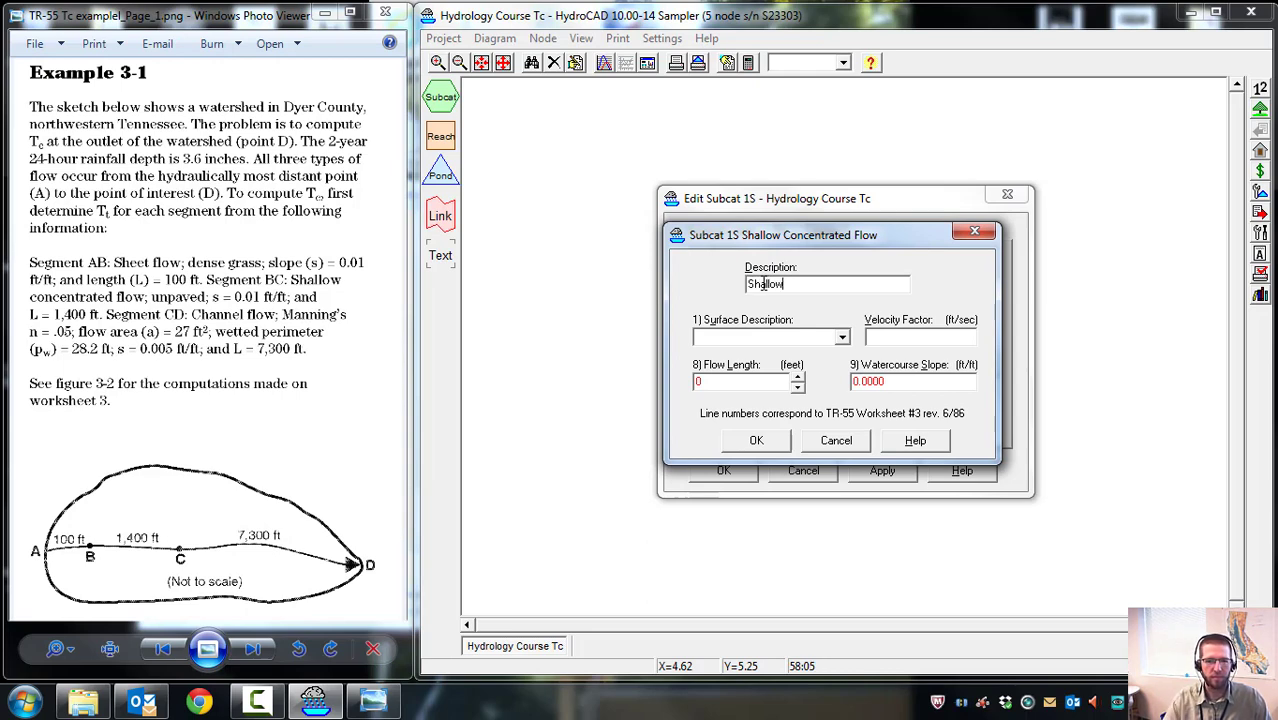
Give the shallow flow segment an Unpaved surface, a 1,400 ft flow length and a 0.01 ft/ft watercourse slope, and accept it.
left_click(843, 340)
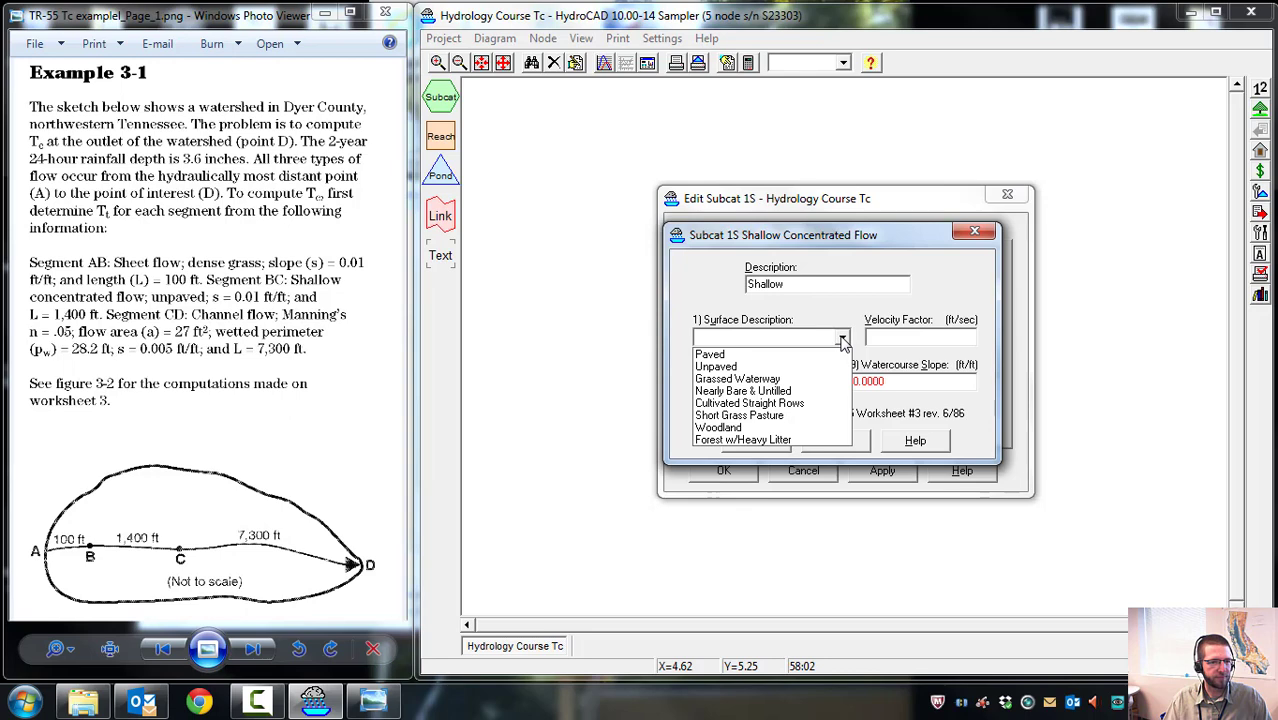
left_click(740, 366)
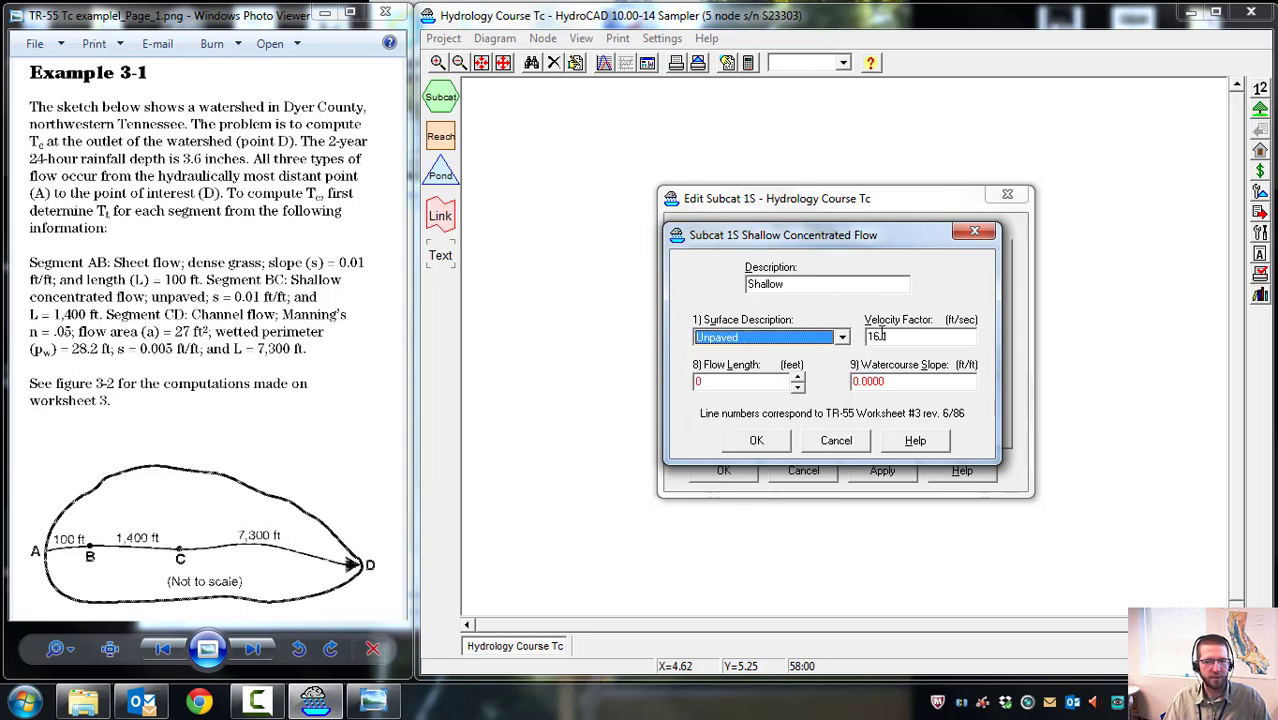
left_click(772, 383)
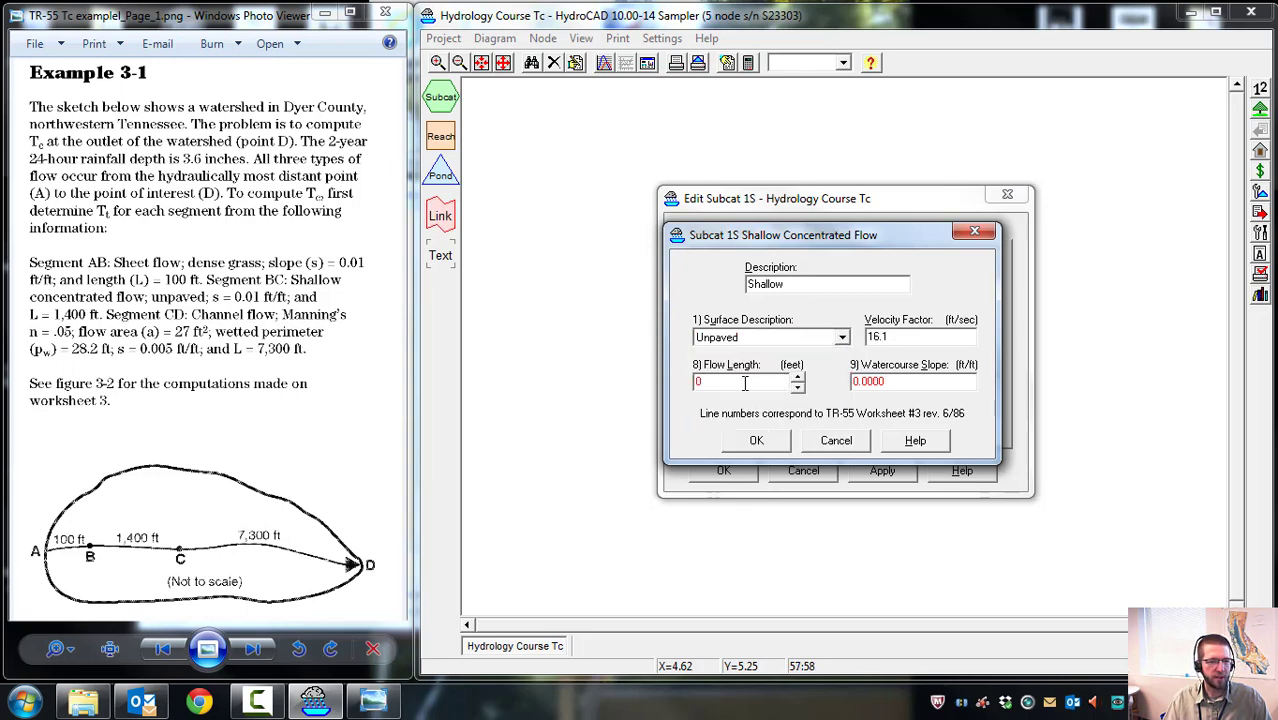
key("BackSpace")
type("1400")
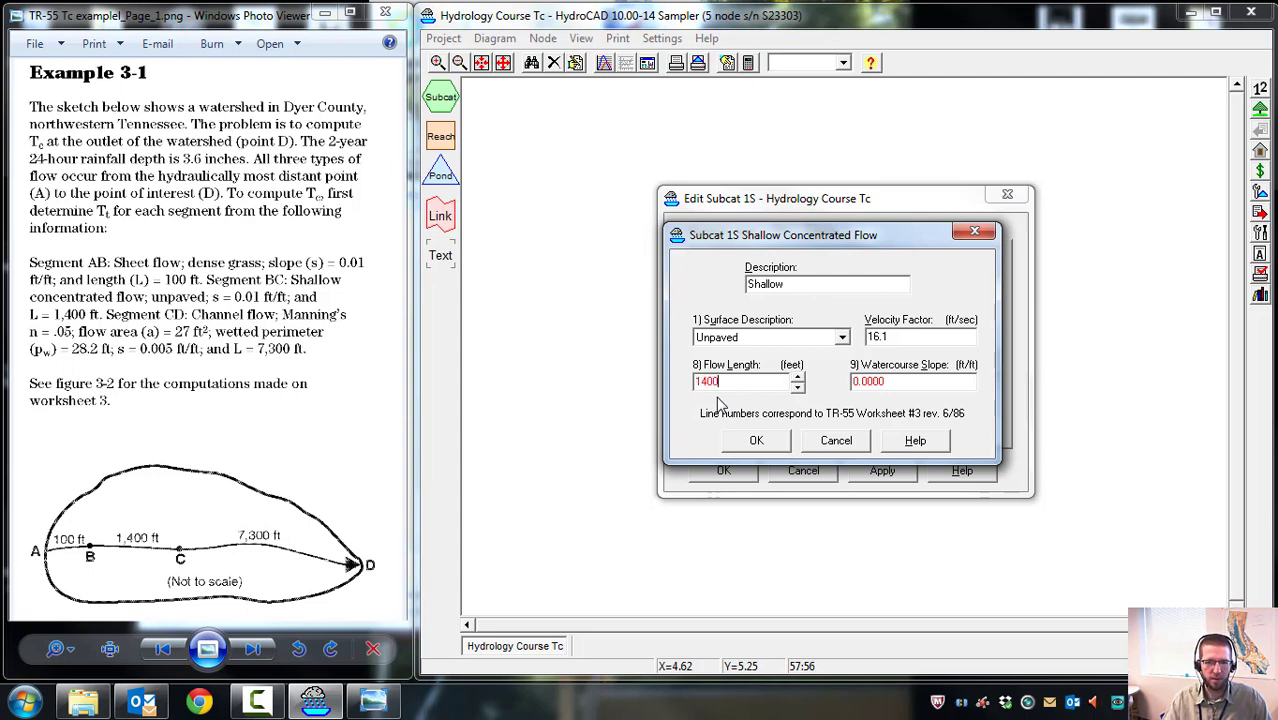
left_click(913, 382)
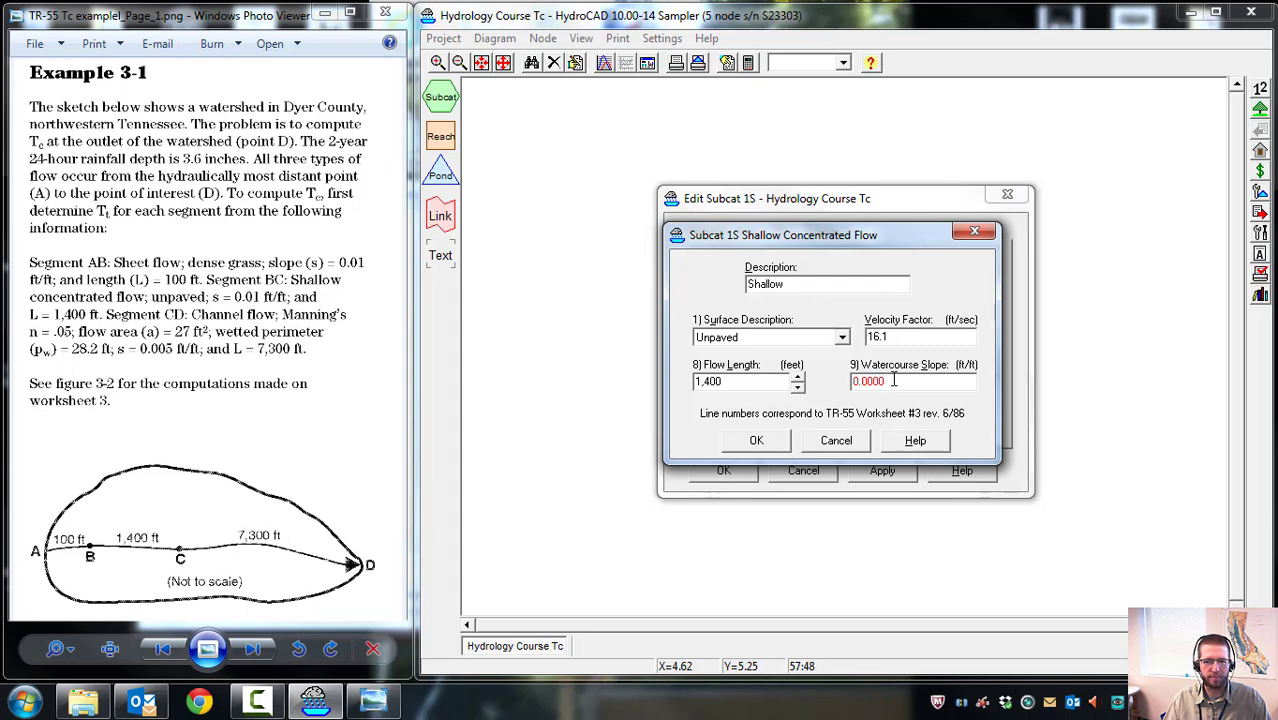
left_click_drag(888, 382, 820, 390)
type("0.01")
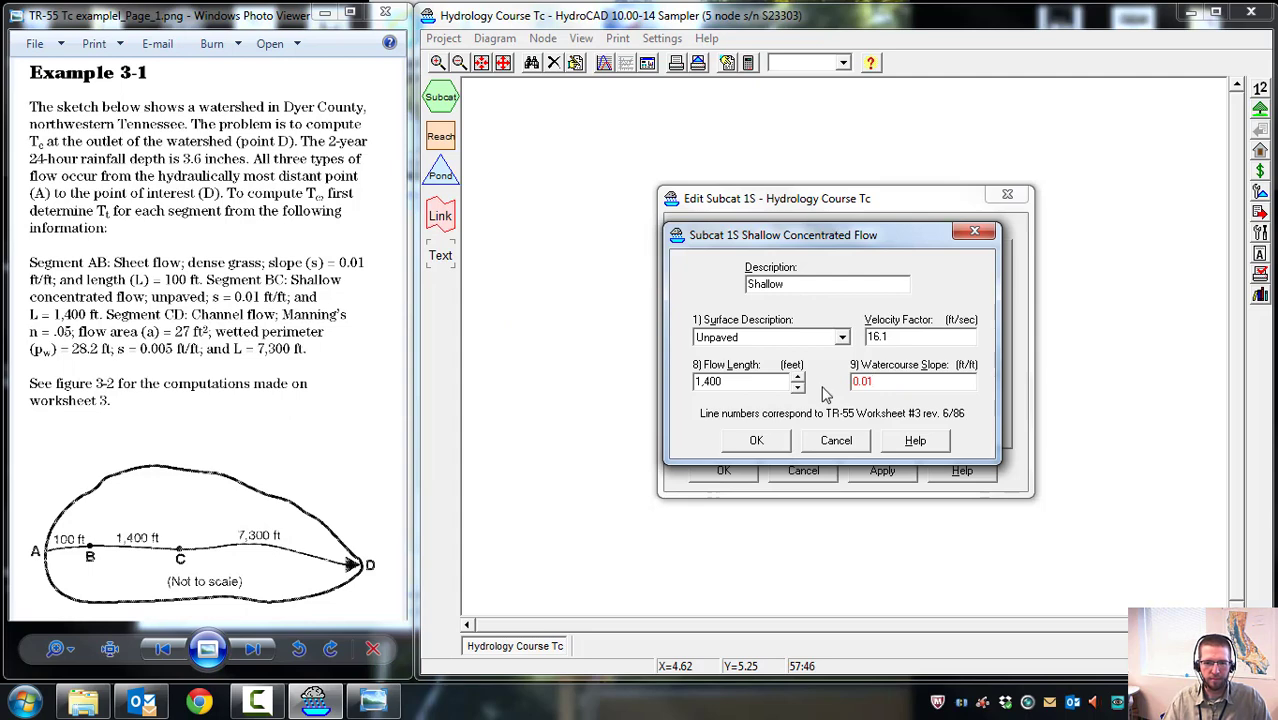
left_click(757, 440)
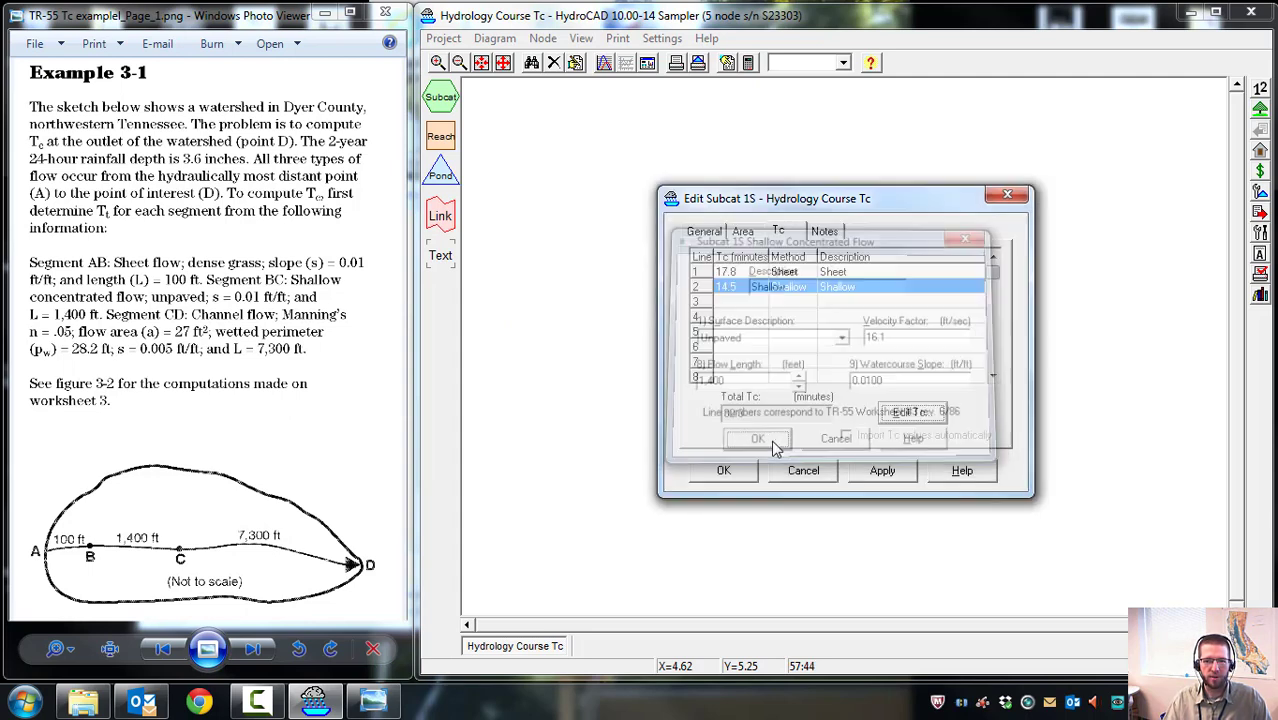
Add a Channel Flow method to the third Tc line of Subcat 1S and describe it as Channel.
left_click(750, 302)
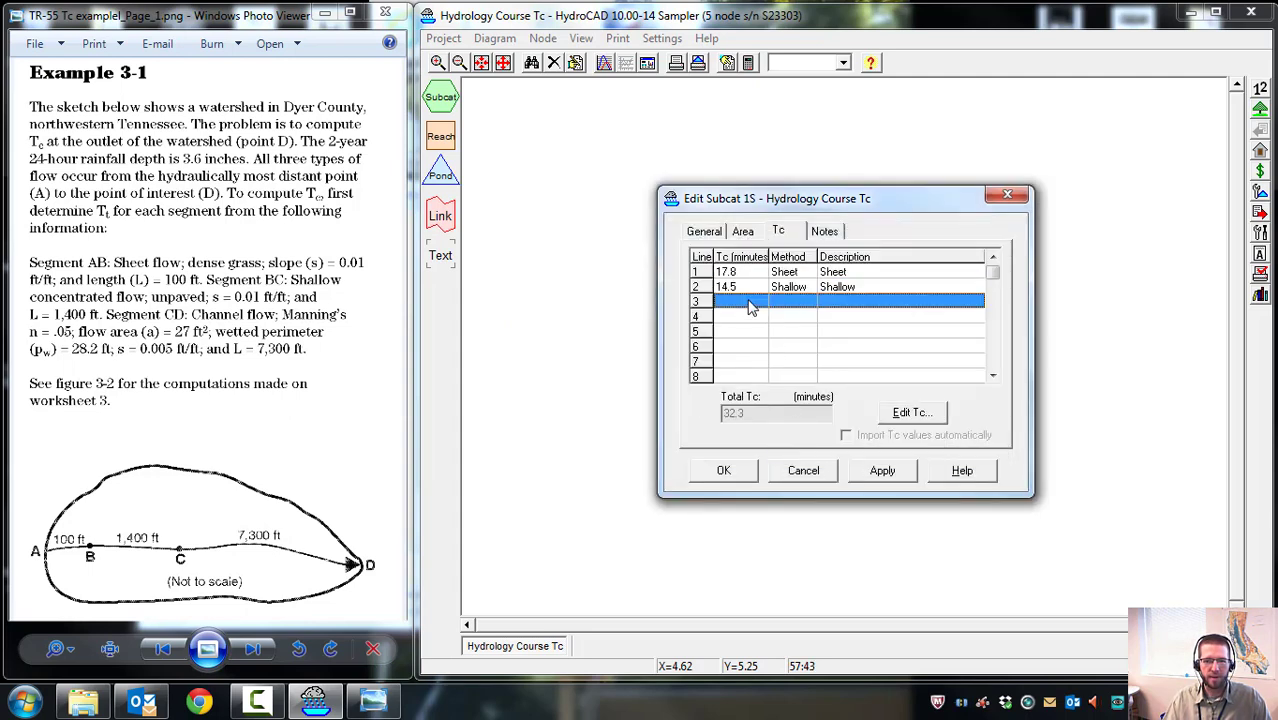
left_click(897, 413)
left_click(800, 330)
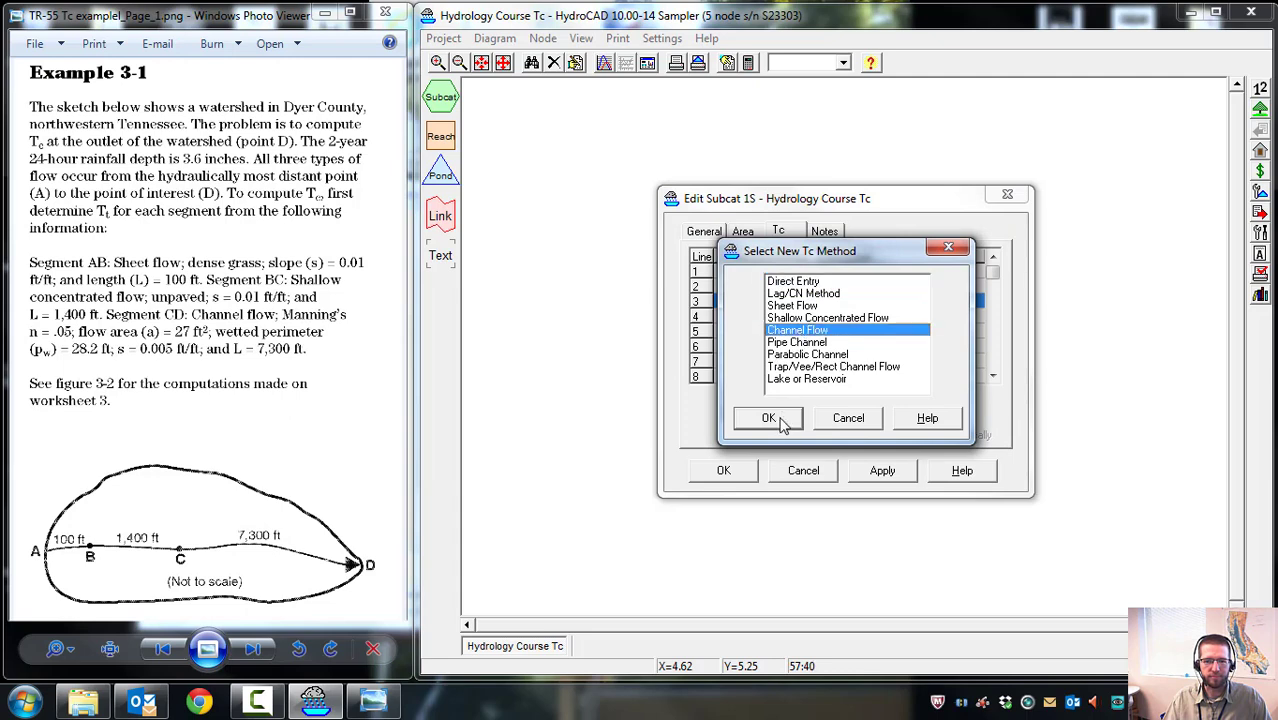
left_click(780, 420)
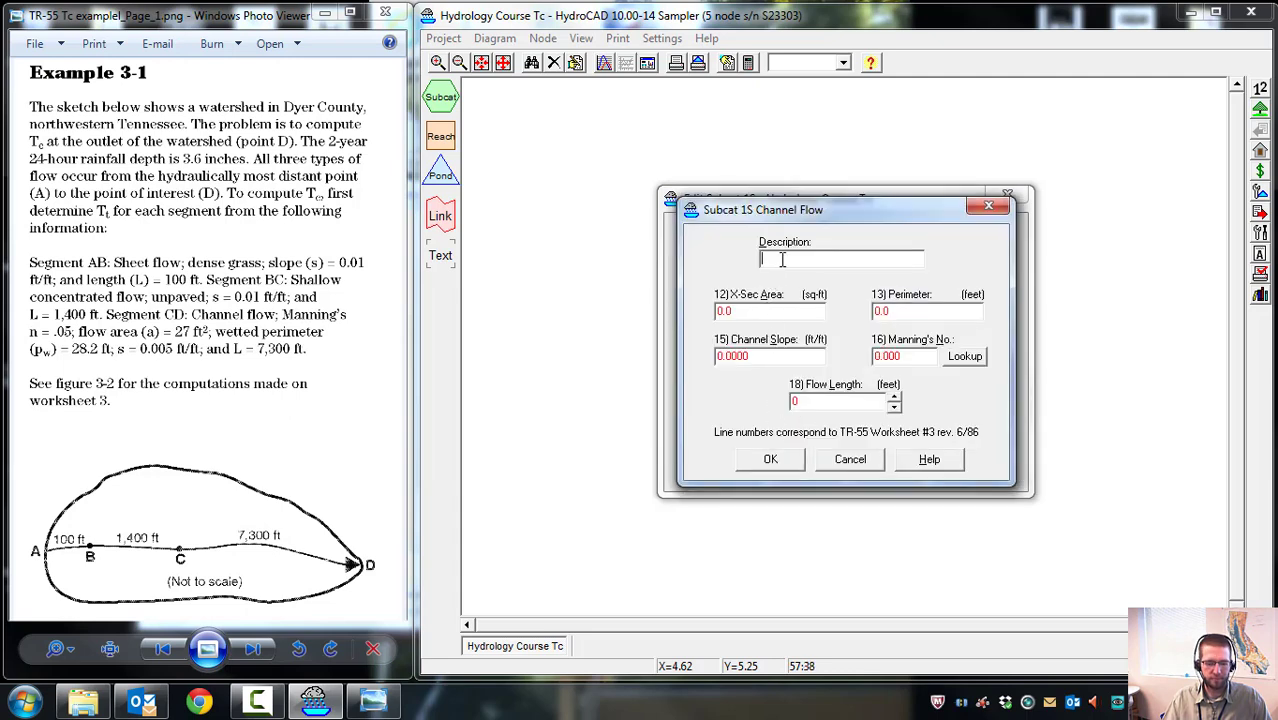
type("Channel")
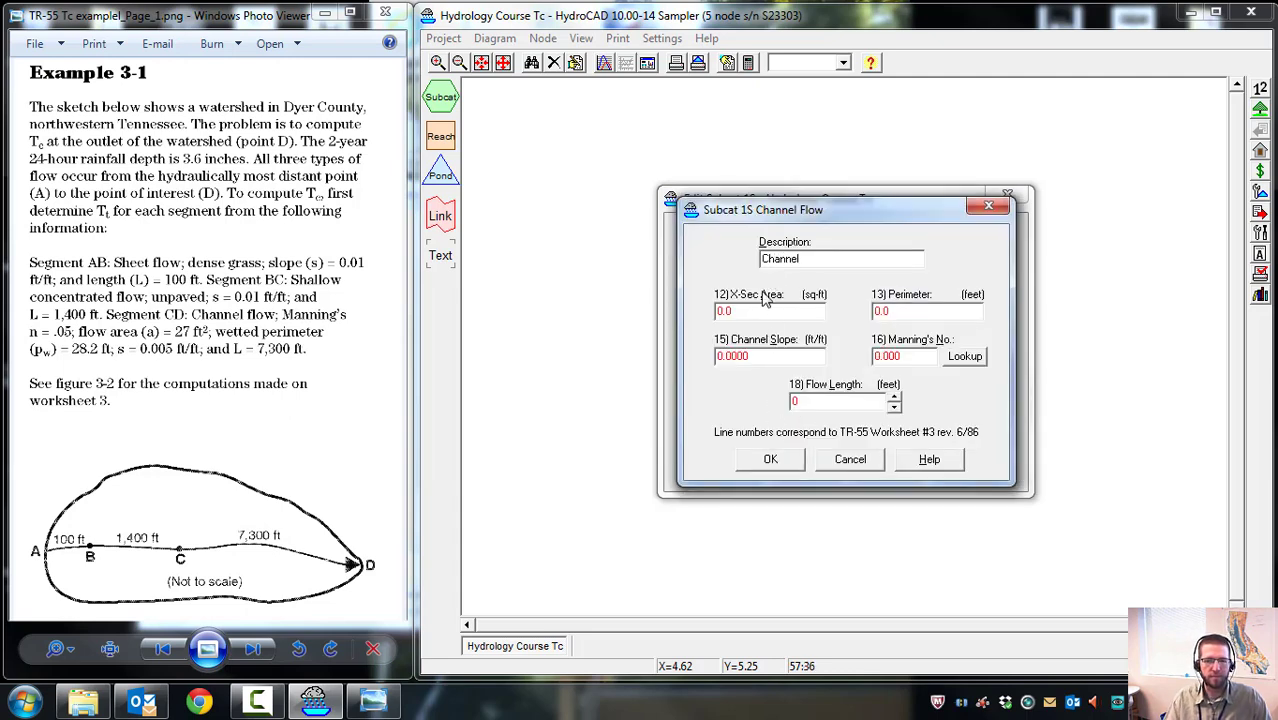
Set the channel flow segment's cross-sectional area to 27 sq-ft and its wetted perimeter to 28.2 feet.
left_click(739, 311)
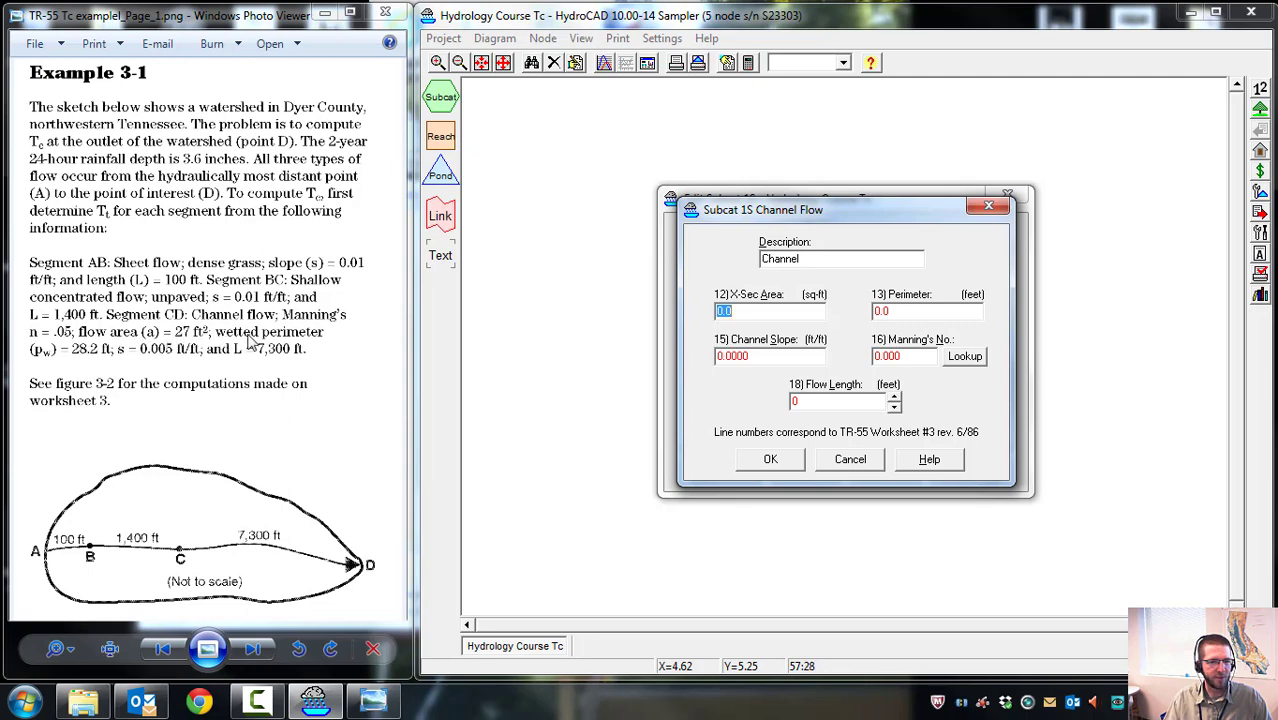
type("27")
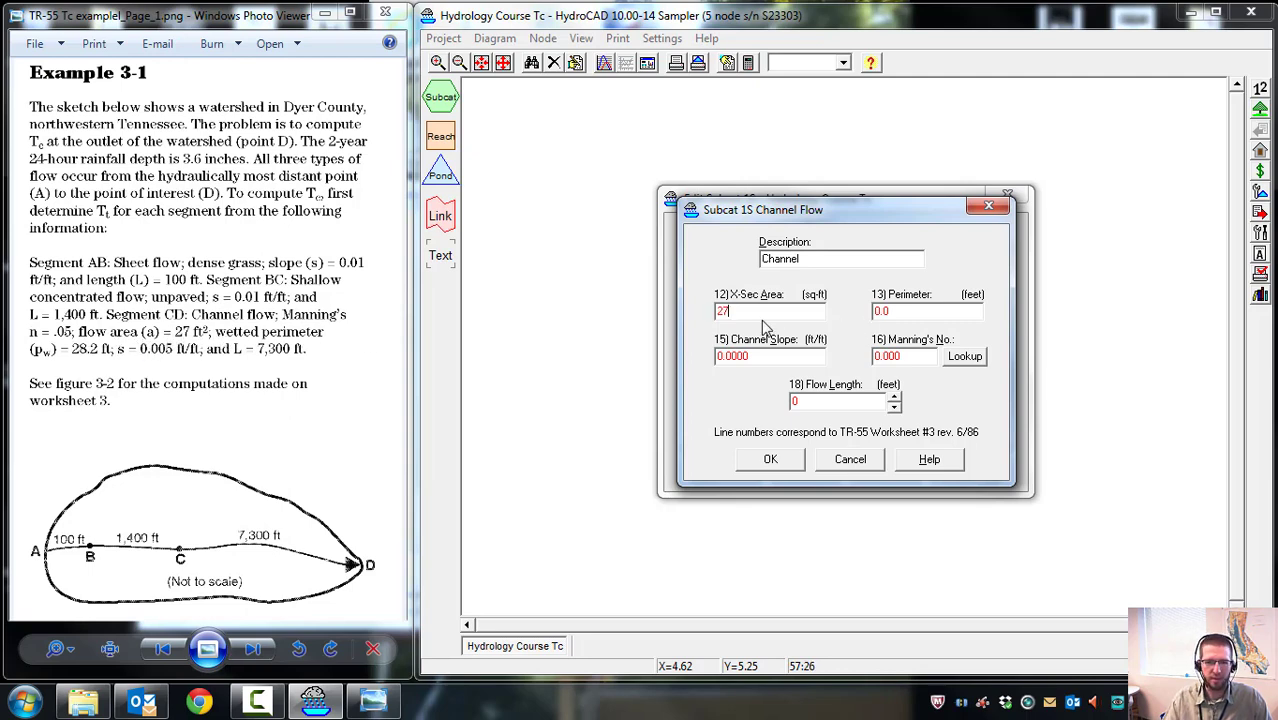
left_click(937, 316)
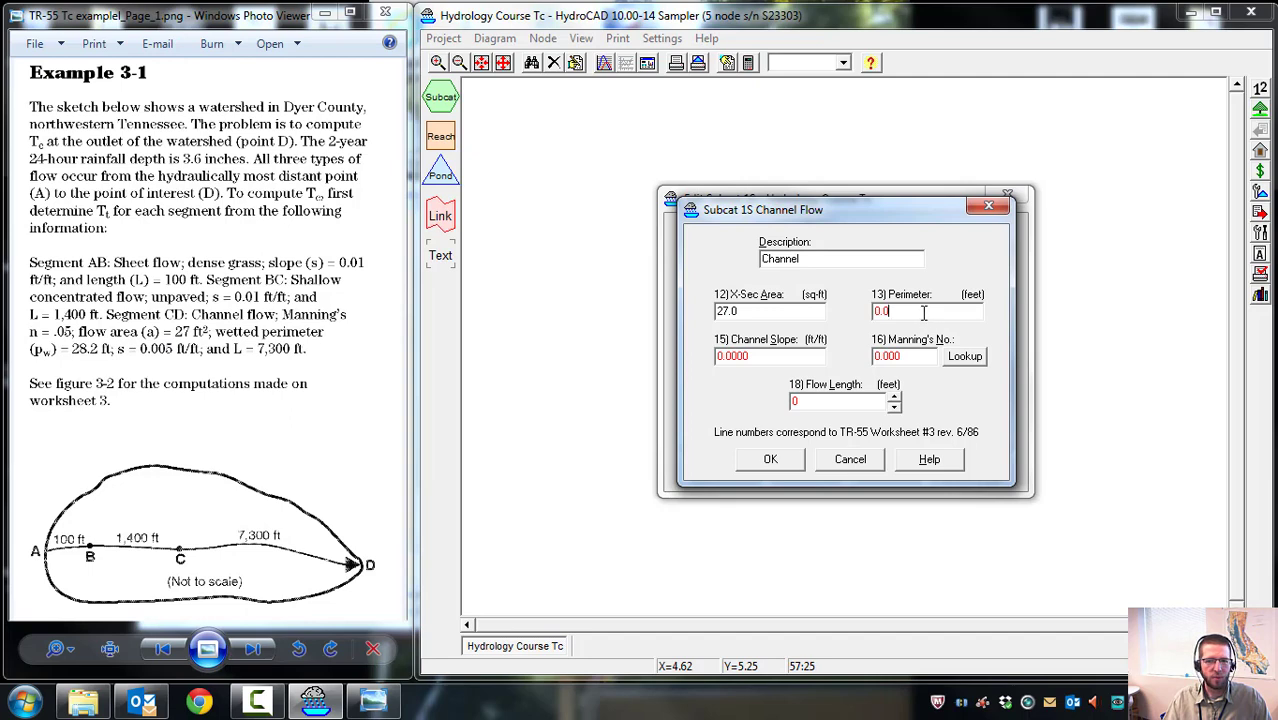
double_click(924, 312)
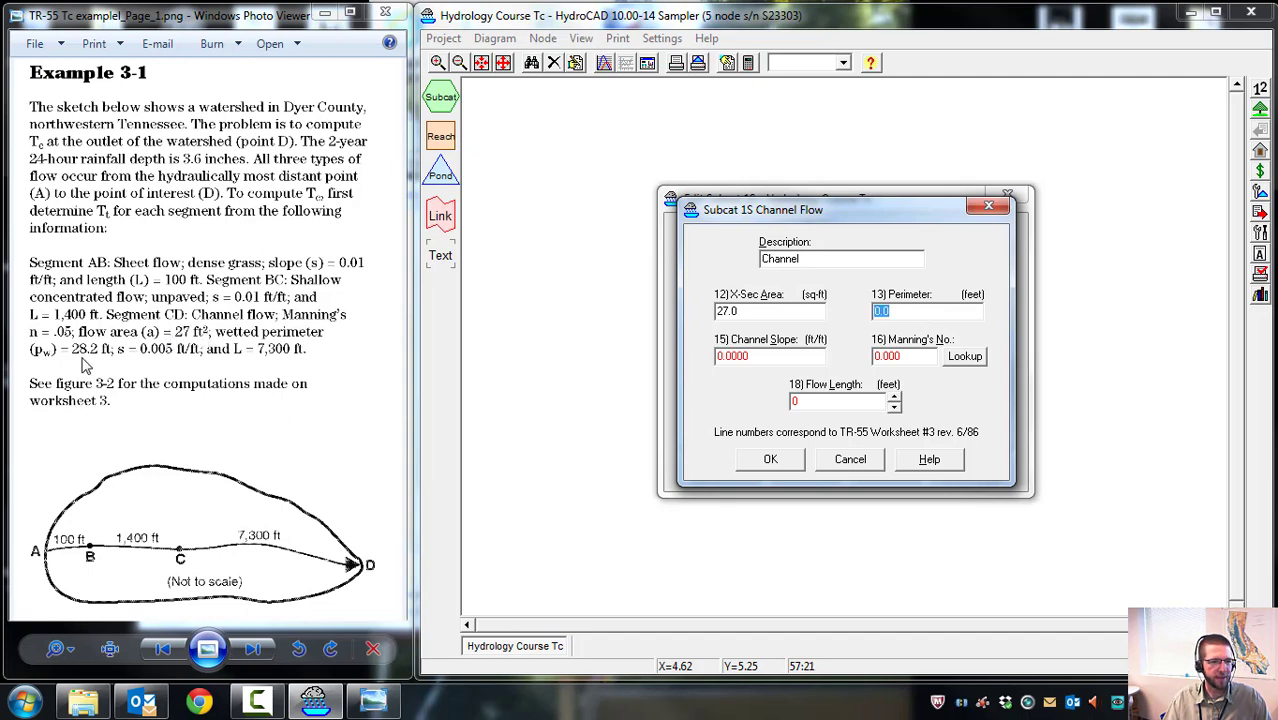
type("28.2")
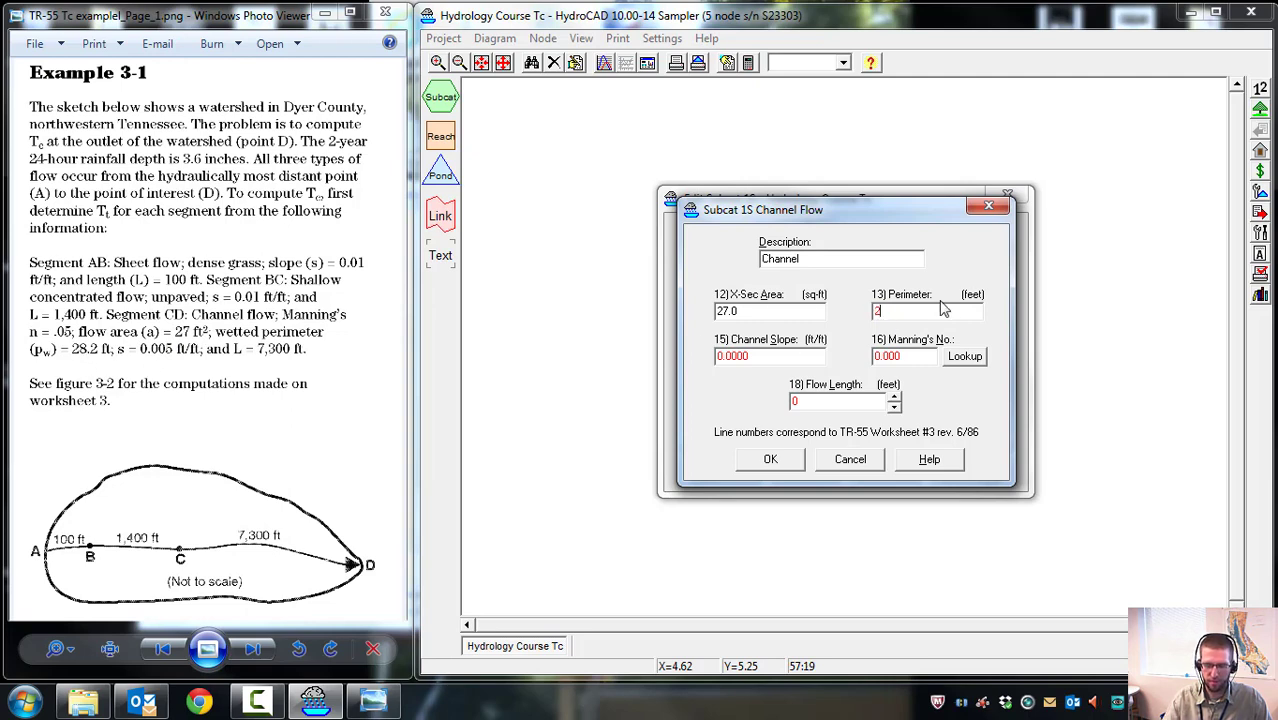
Set the channel slope to 0.005 ft/ft and Manning's number to .05 for the channel flow segment.
double_click(760, 357)
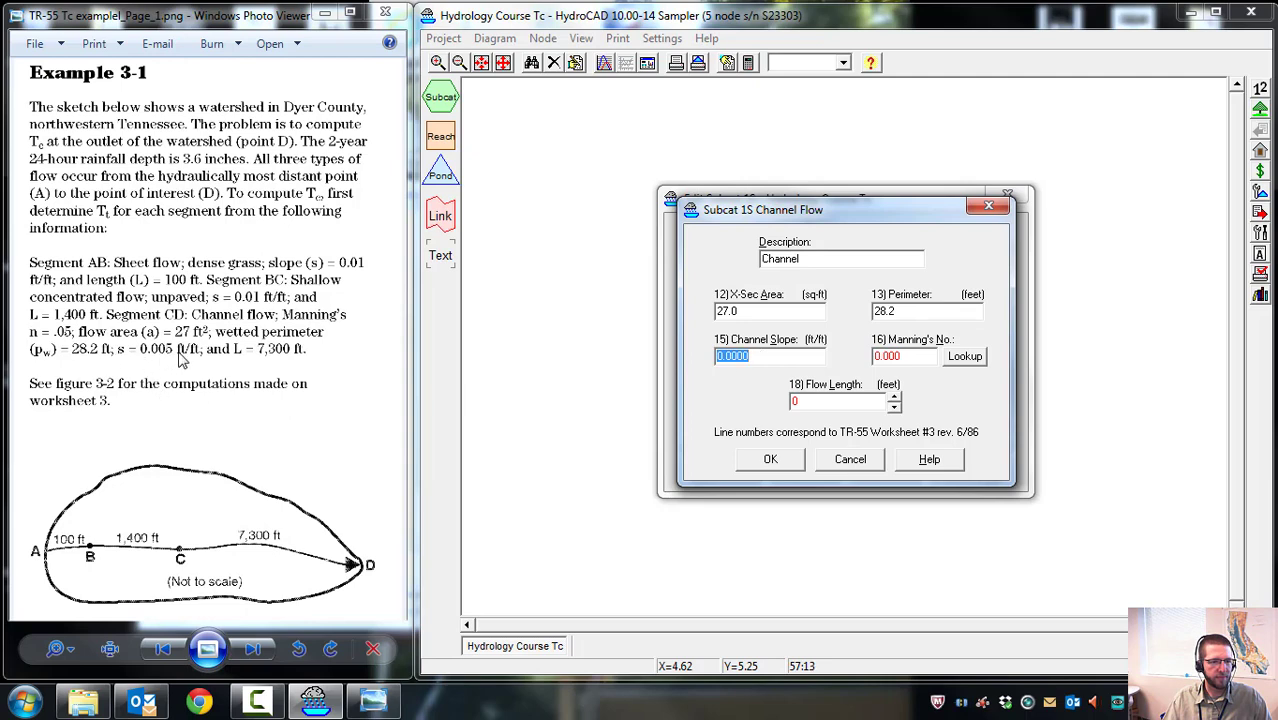
type("0.00")
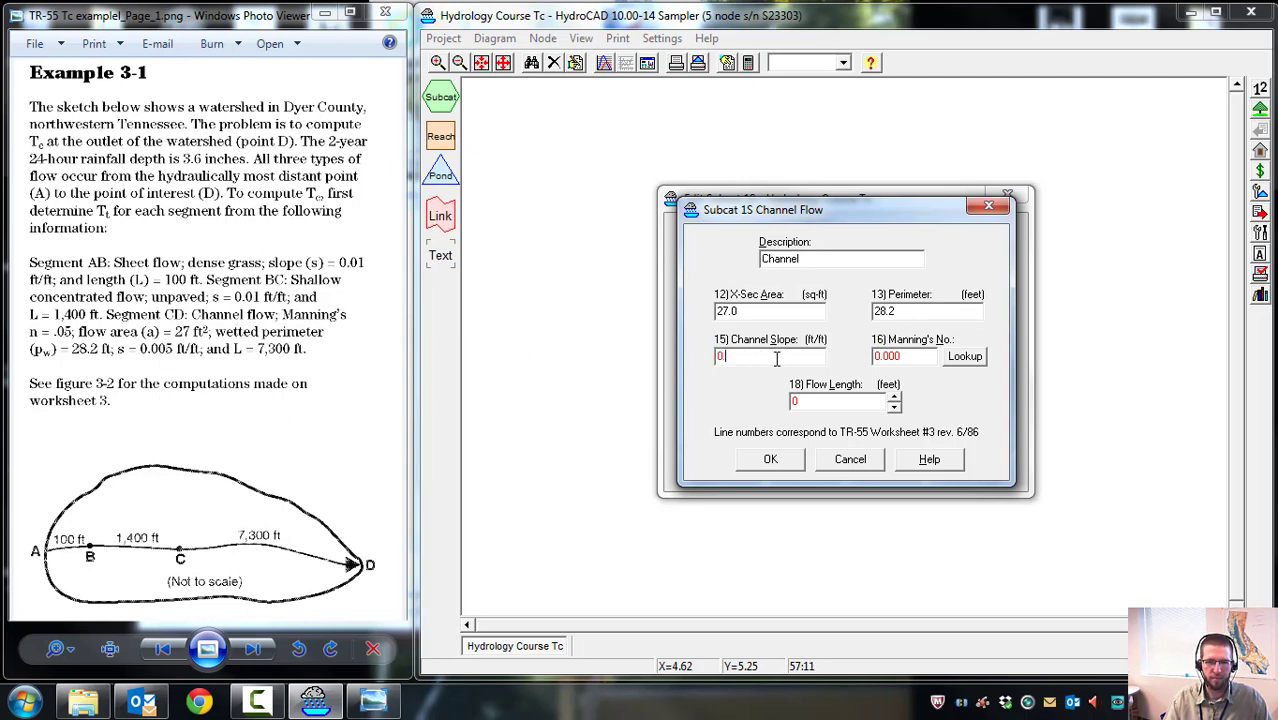
type("5")
left_click(918, 357)
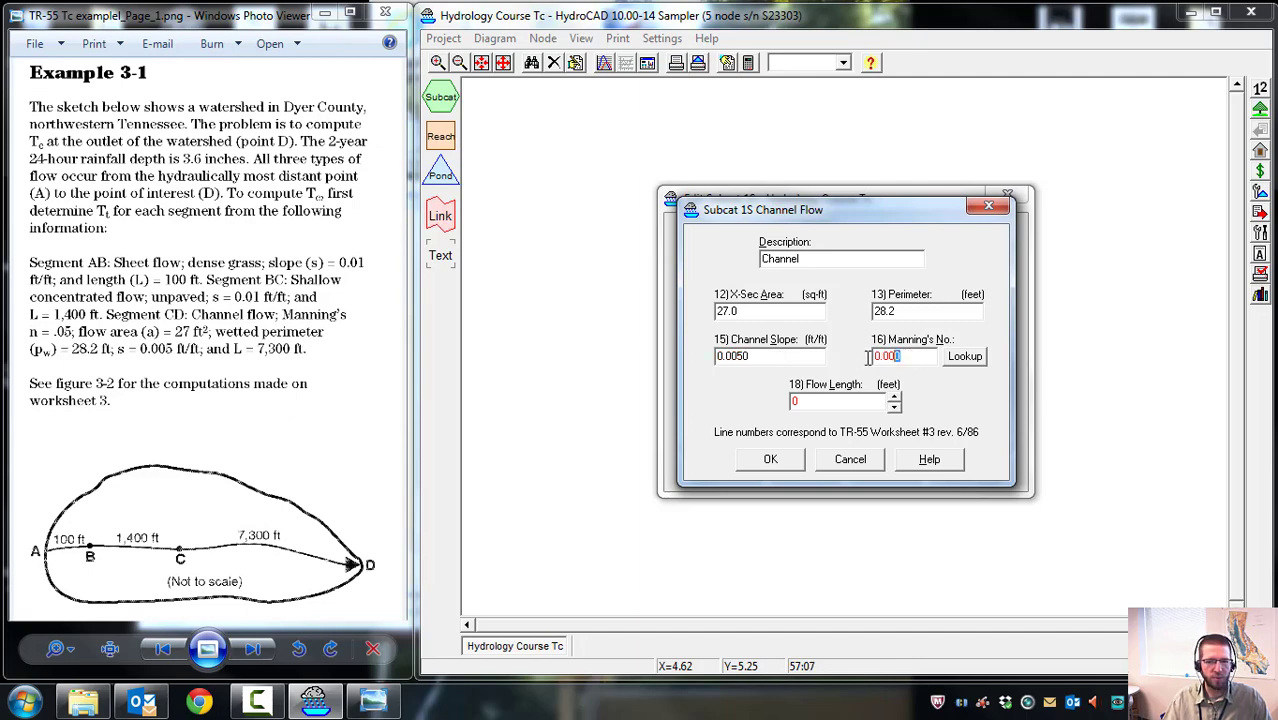
left_click_drag(910, 357, 857, 366)
type(".05")
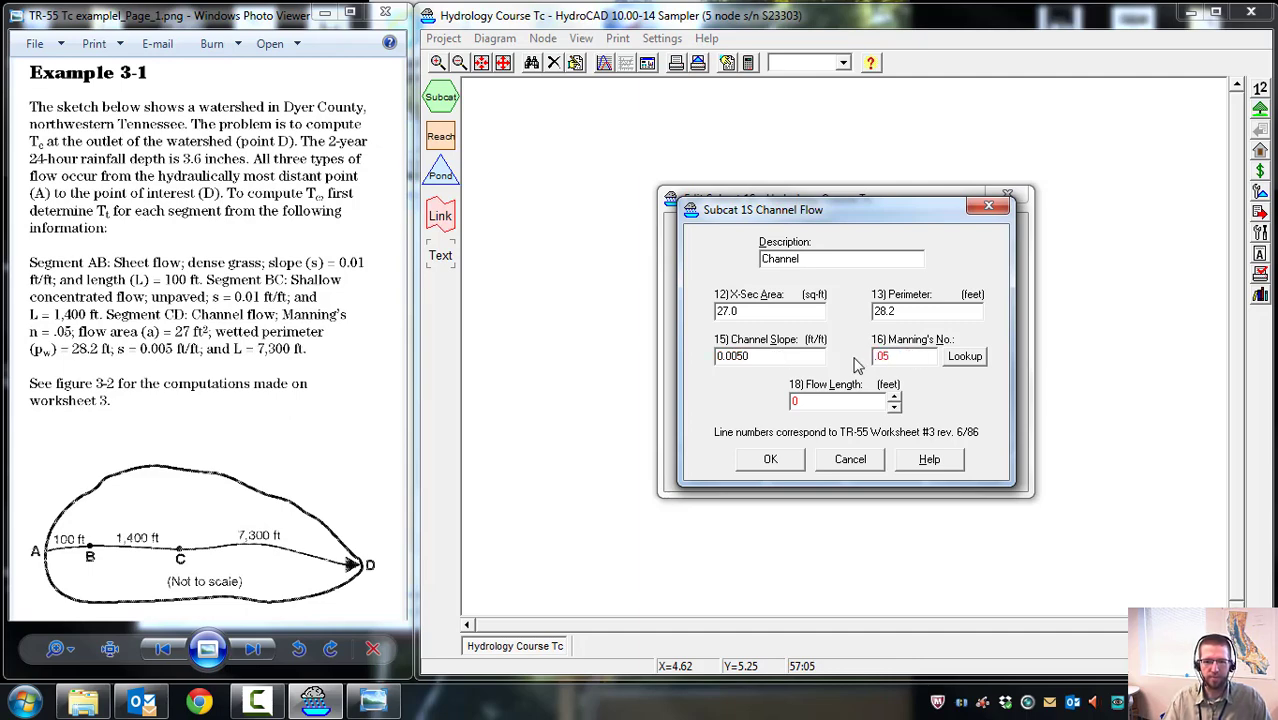
Set the channel's flow length to 7300 feet and accept the channel flow entry for Subcat 1S.
left_click(806, 401)
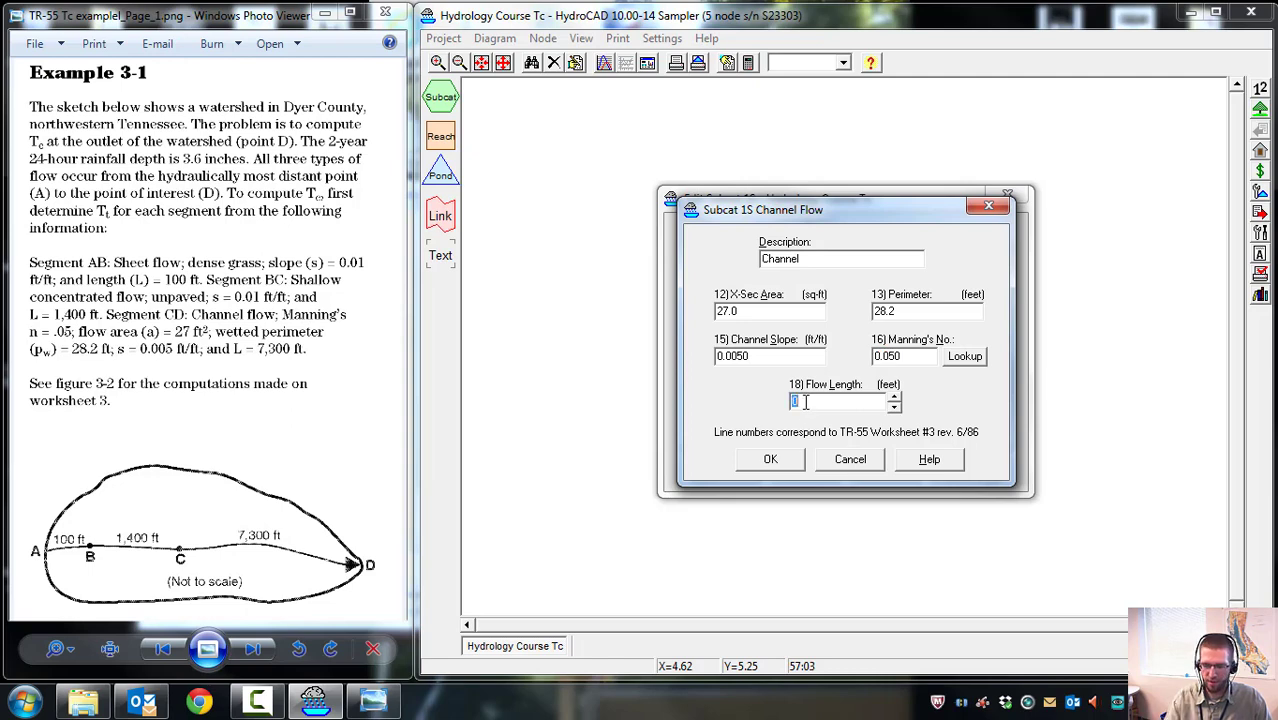
type("7300")
left_click(770, 459)
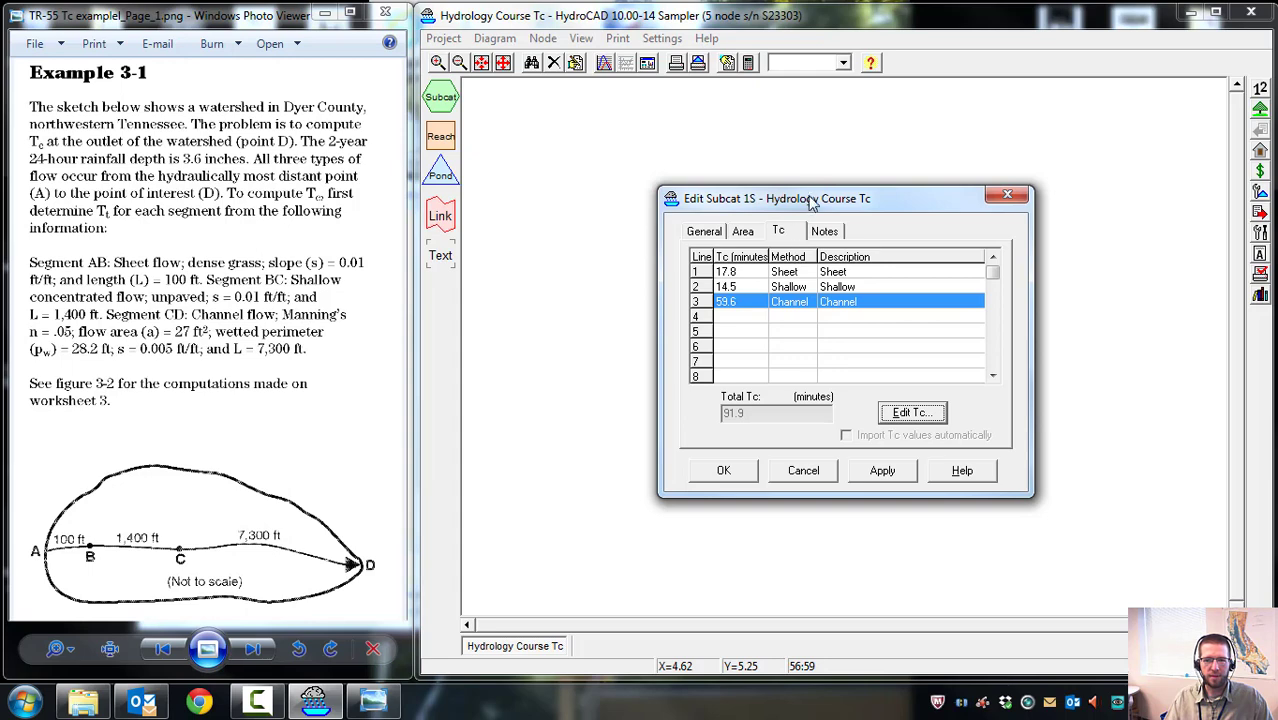
left_click_drag(808, 200, 764, 213)
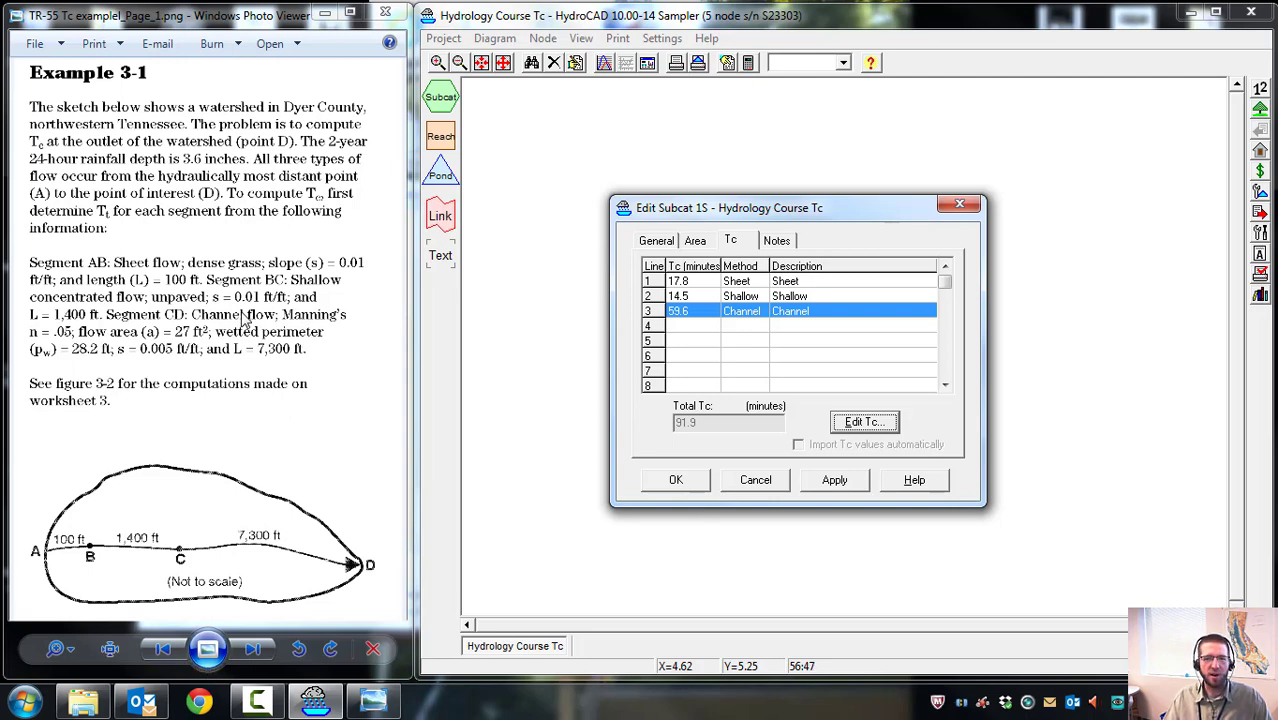
mouse_move(778, 214)
left_mouse_down()
mouse_move(810, 200)
mouse_move(795, 198)
left_mouse_up()
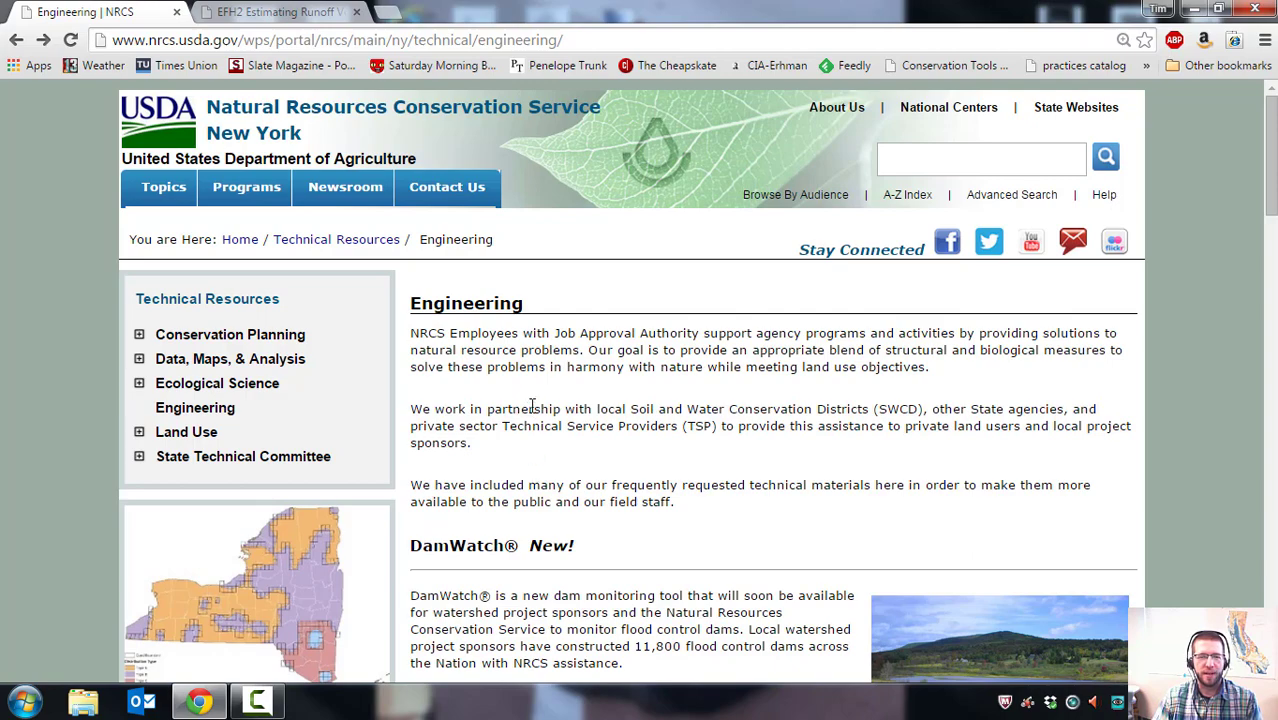
On the NRCS New York Engineering web page, find the EFH-2 section and open its Storm Distribution Regions page.
scroll(540, 405, "down", 10)
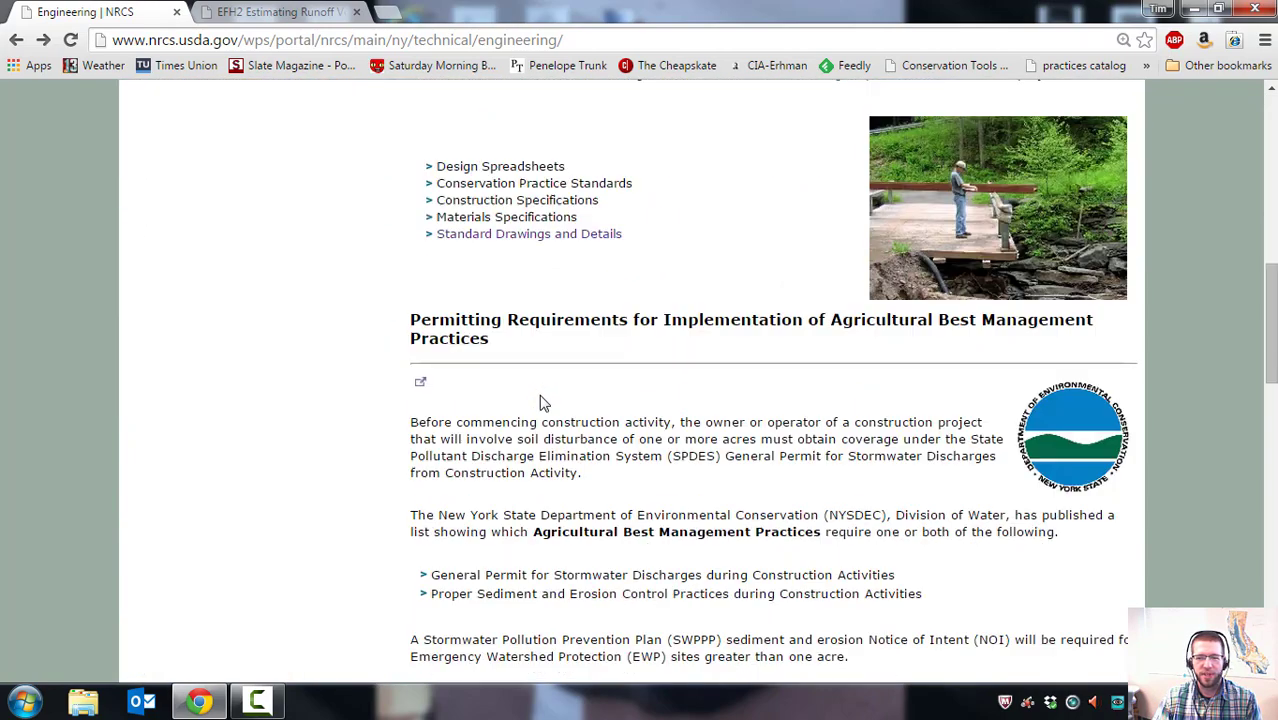
scroll(541, 396, "down", 6)
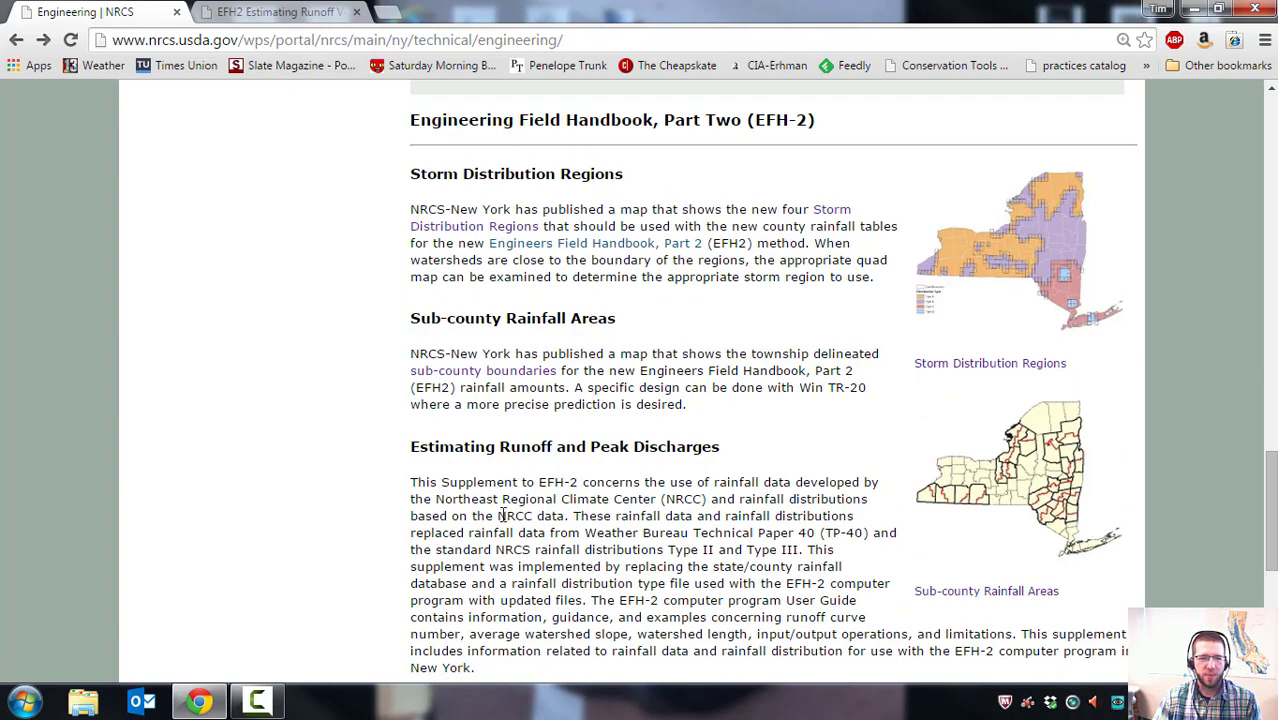
scroll(500, 512, "down", 1)
scroll(490, 445, "down", 2)
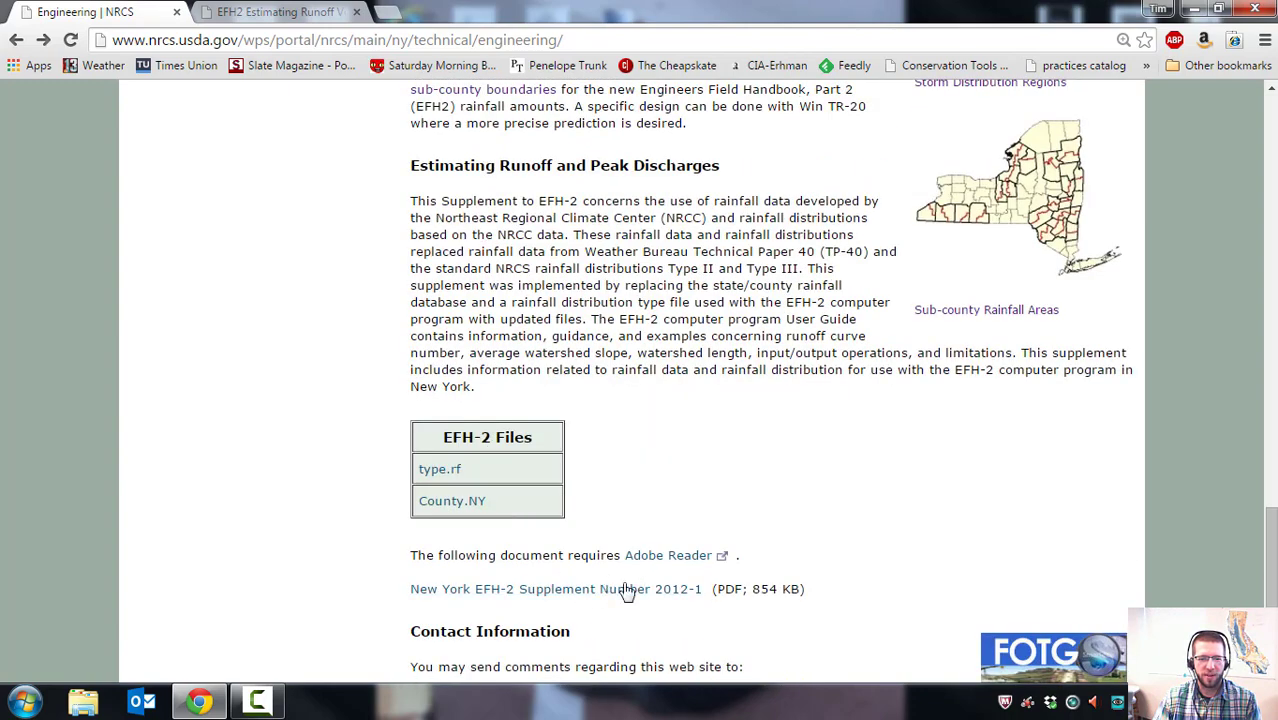
scroll(590, 597, "up", 4)
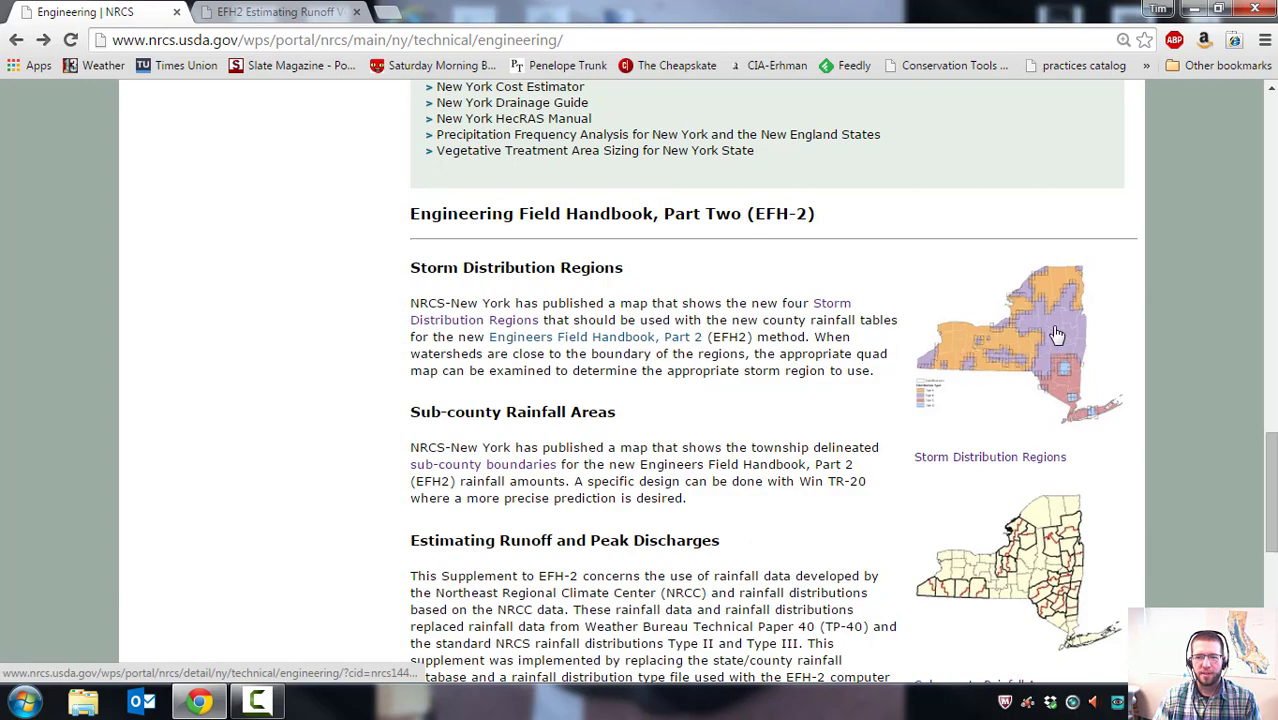
left_click(985, 459)
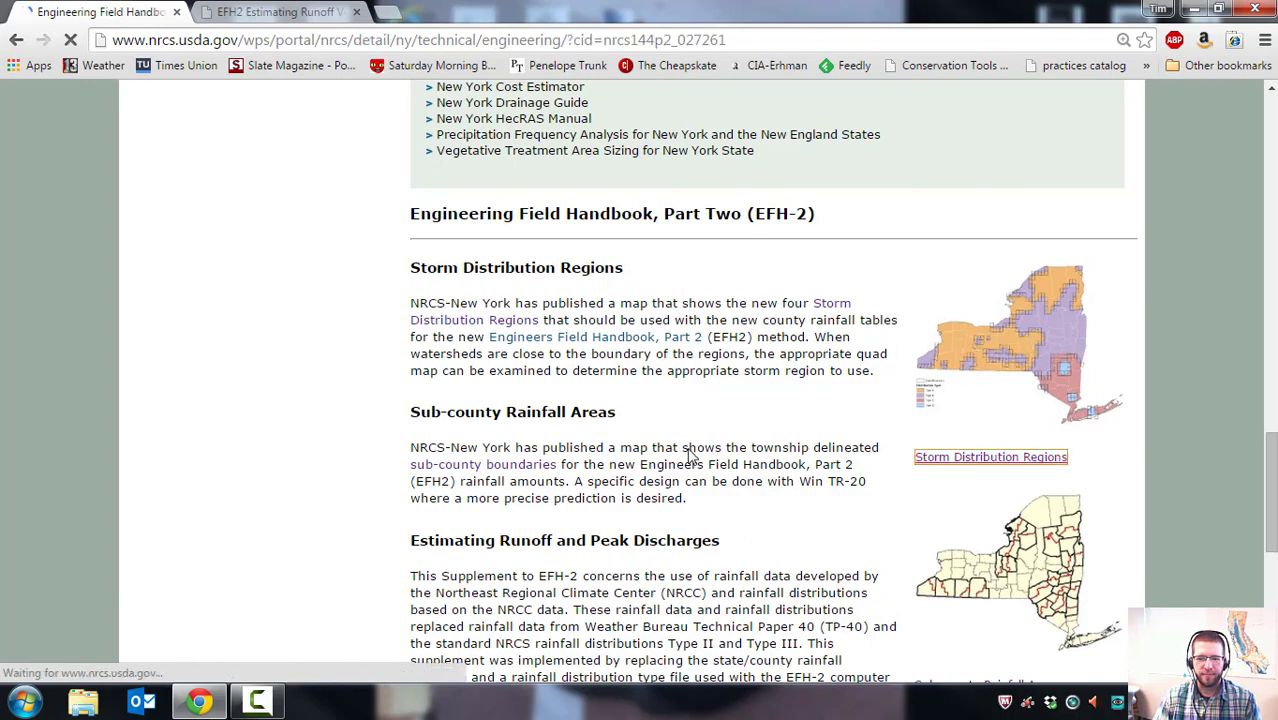
Open the quad map block covering Pulteney and Keuka Lake from the statewide storm map and examine the Type A/Type B boundary.
scroll(677, 500, "down", 7)
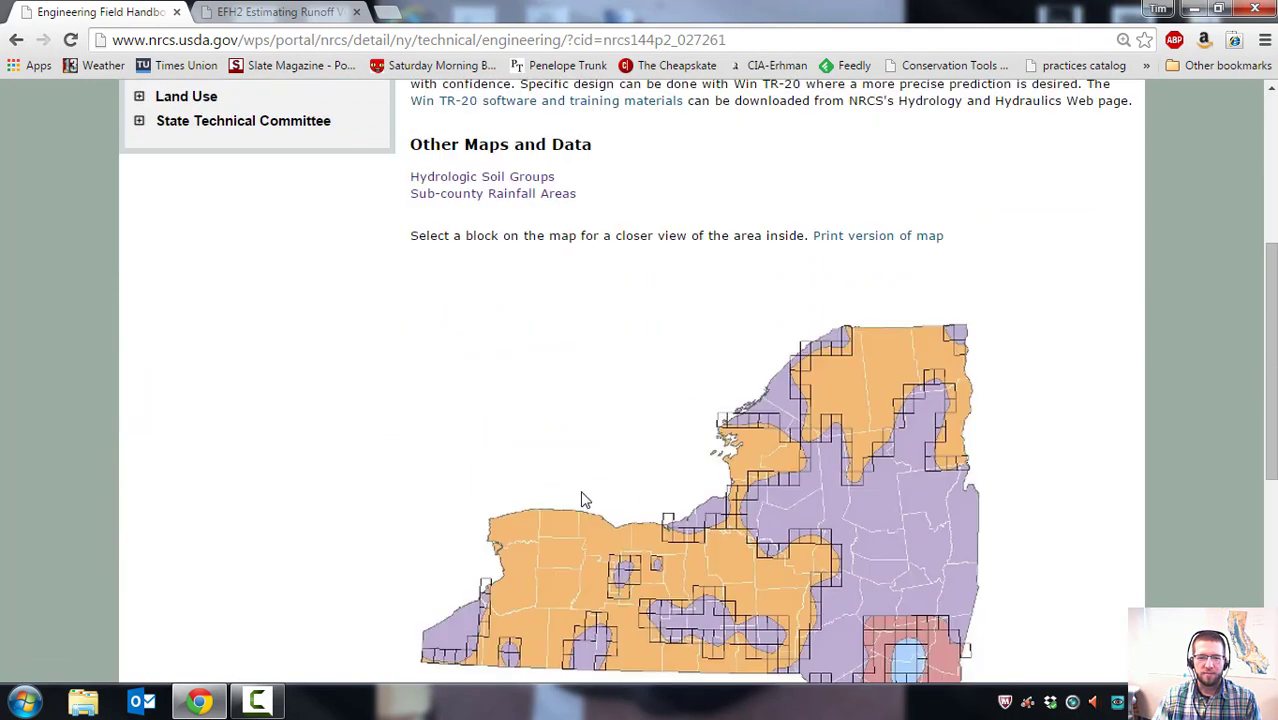
scroll(548, 480, "up", 2)
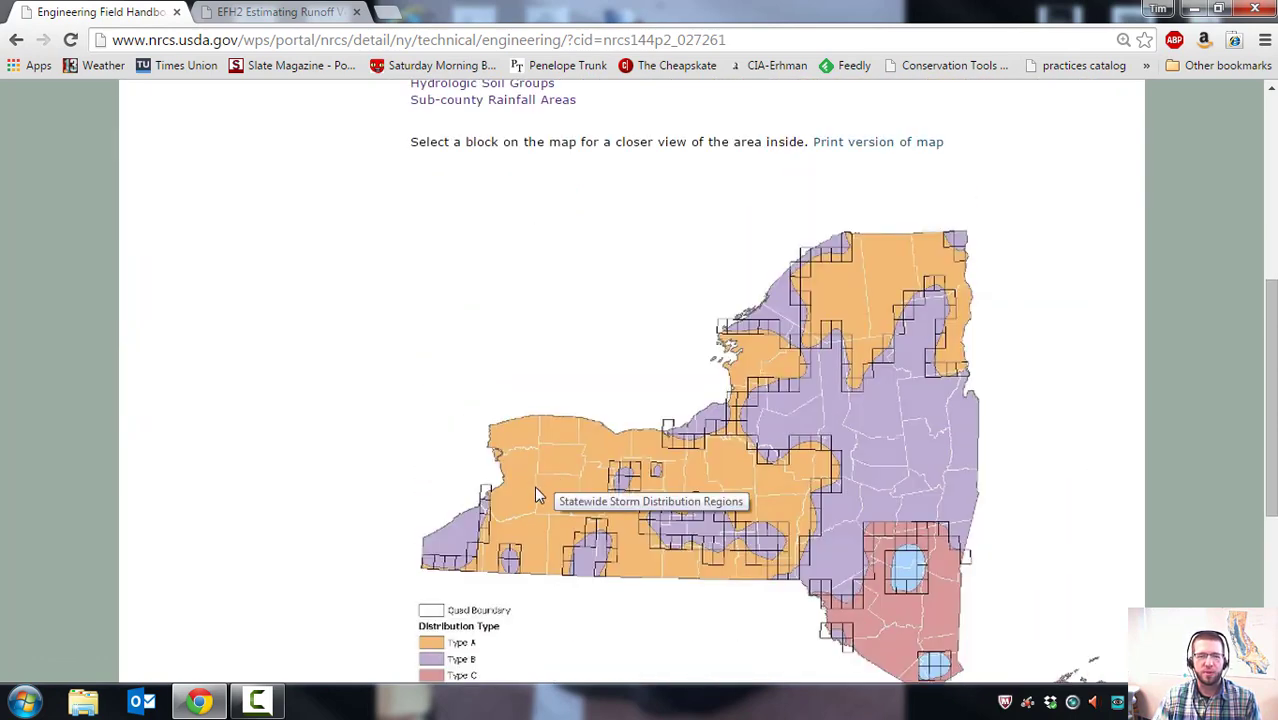
scroll(537, 500, "down", 1)
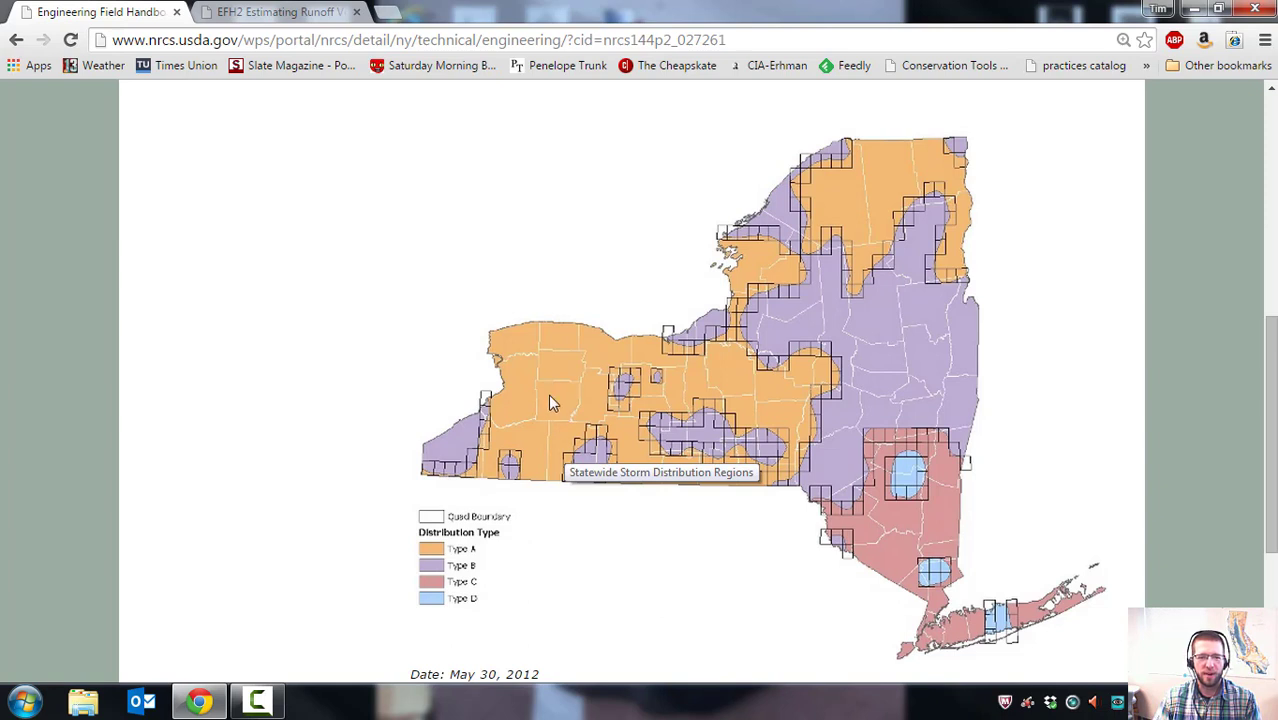
left_click(642, 418)
scroll(622, 380, "down", 5)
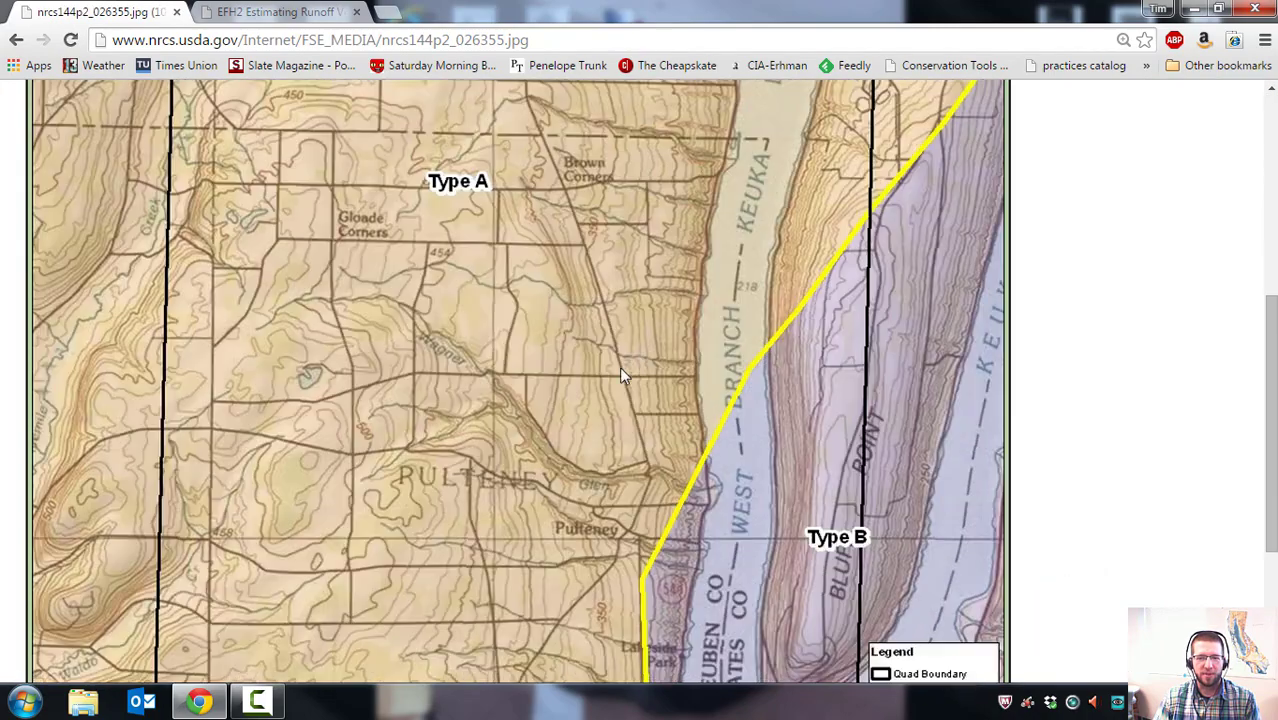
scroll(672, 535, "down", 3)
scroll(676, 527, "up", 3)
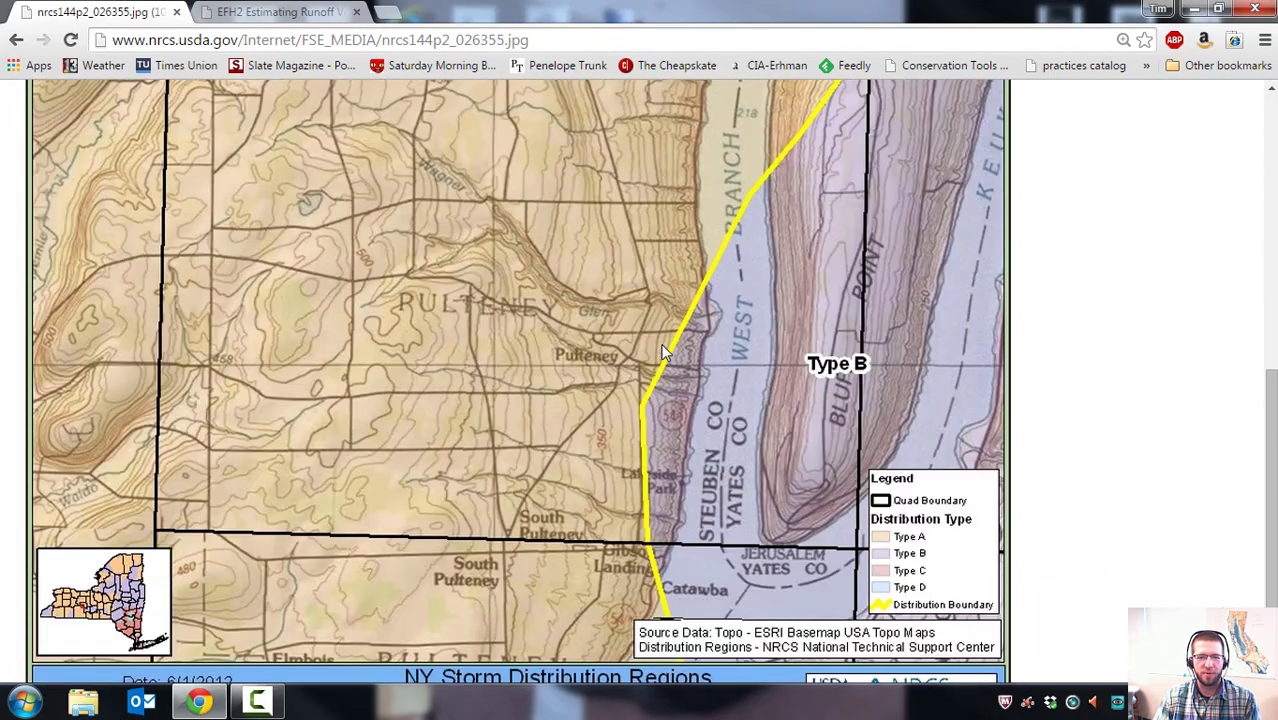
scroll(680, 335, "down", 1)
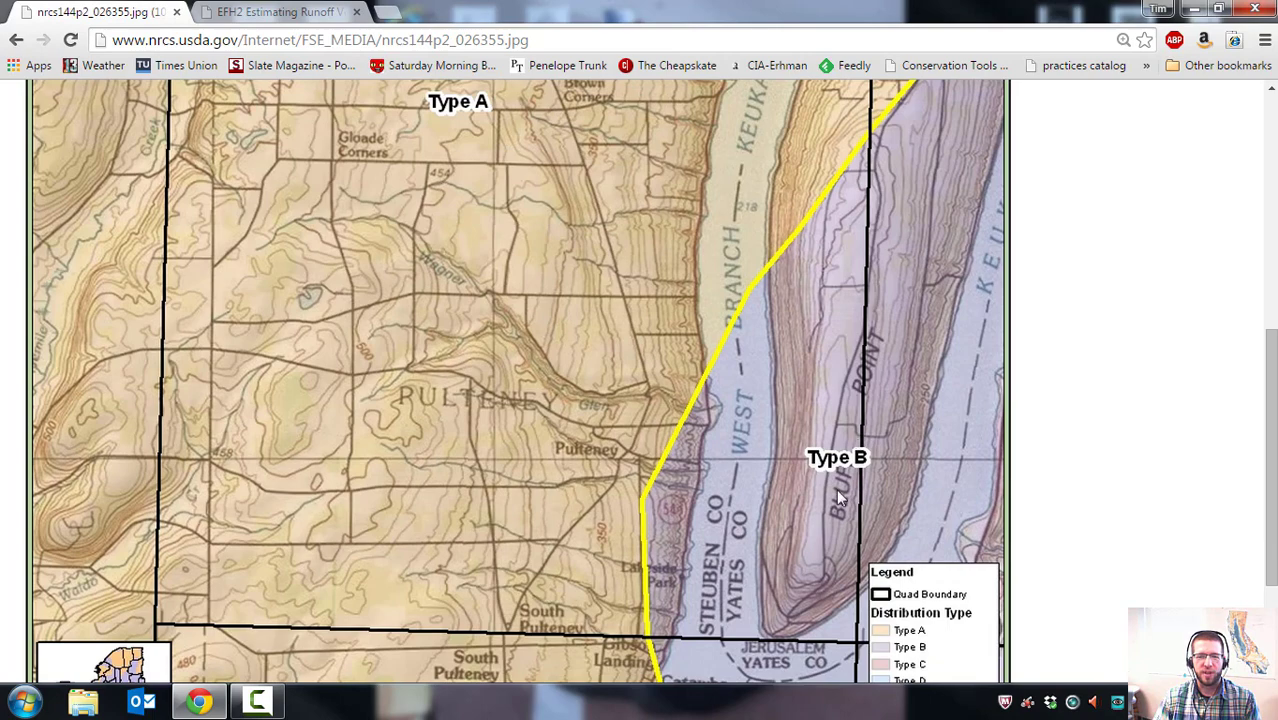
scroll(618, 444, "down", 2)
scroll(618, 444, "up", 1)
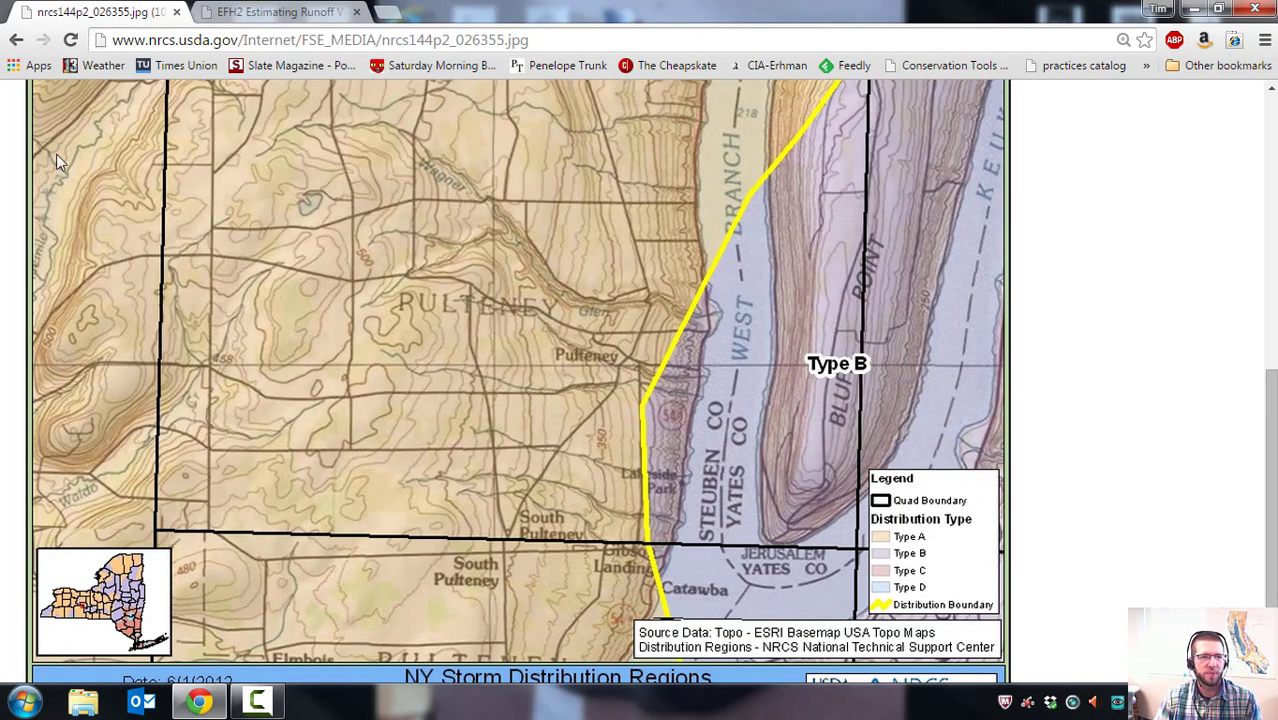
Return to the Engineering page and open the Sub-county Rainfall Areas page from its EFH-2 section.
left_click(16, 40)
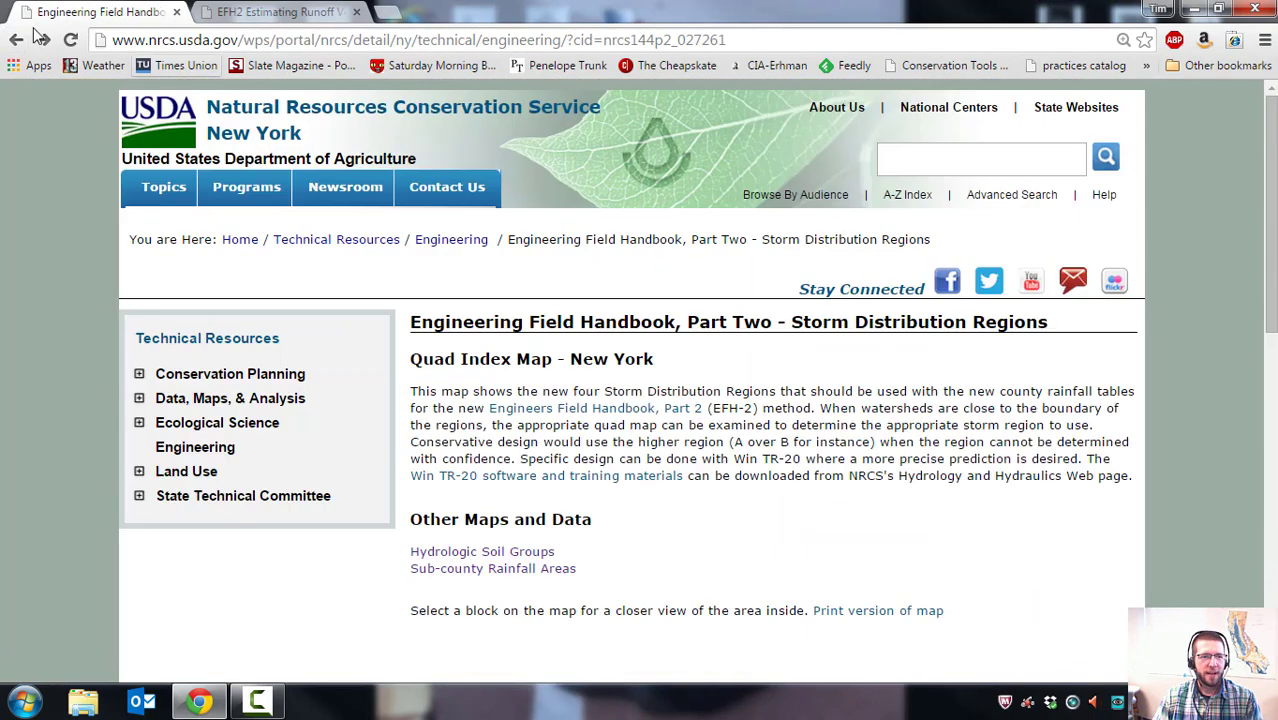
left_click(16, 40)
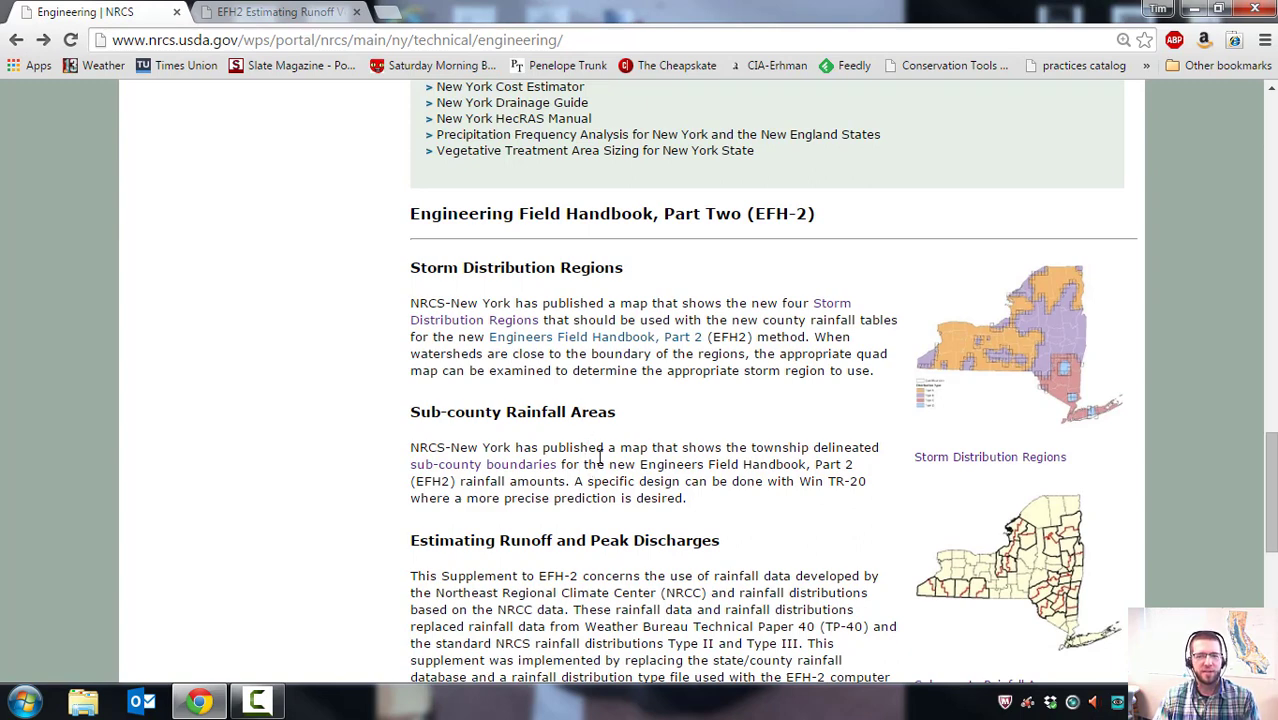
scroll(601, 456, "down", 2)
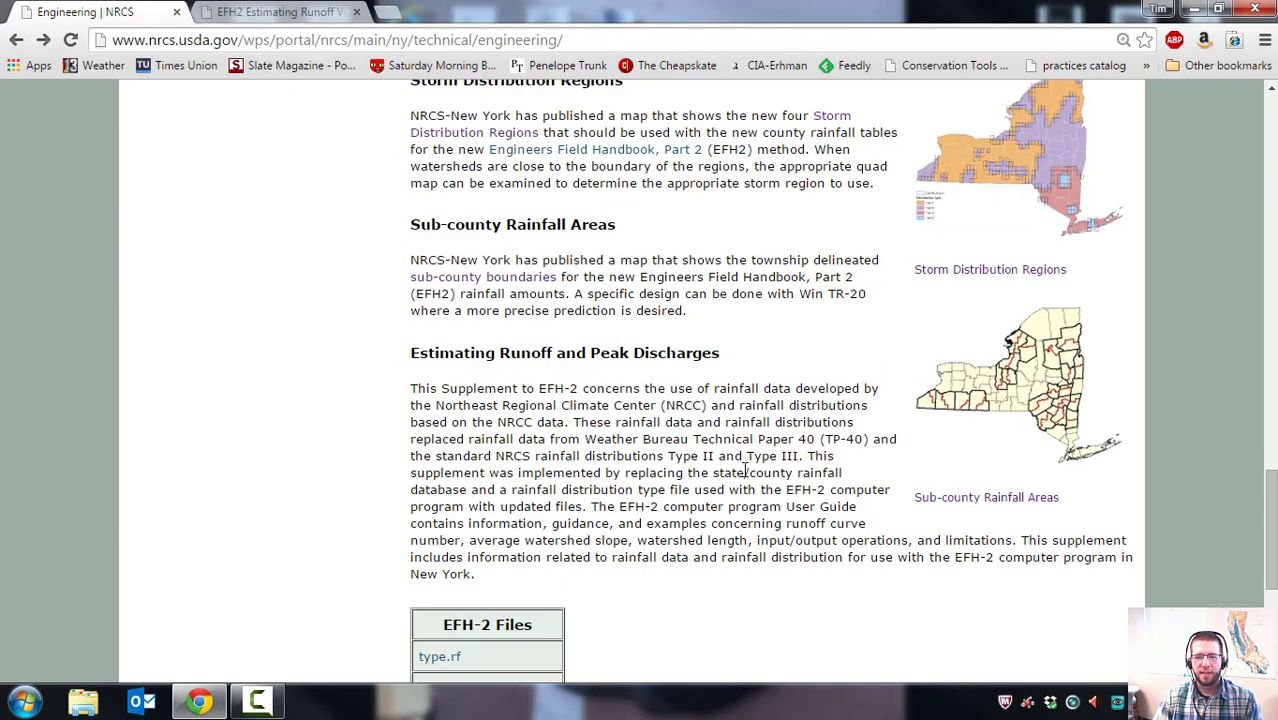
scroll(745, 470, "up", 1)
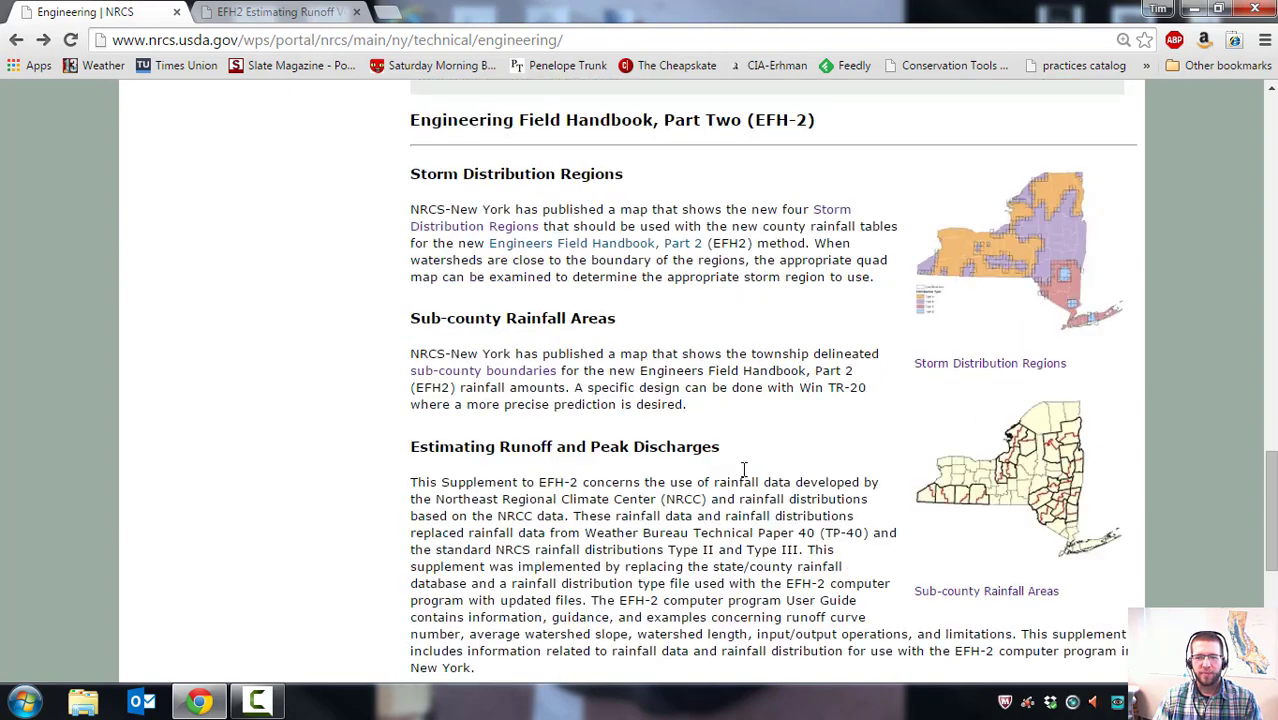
left_click(966, 596)
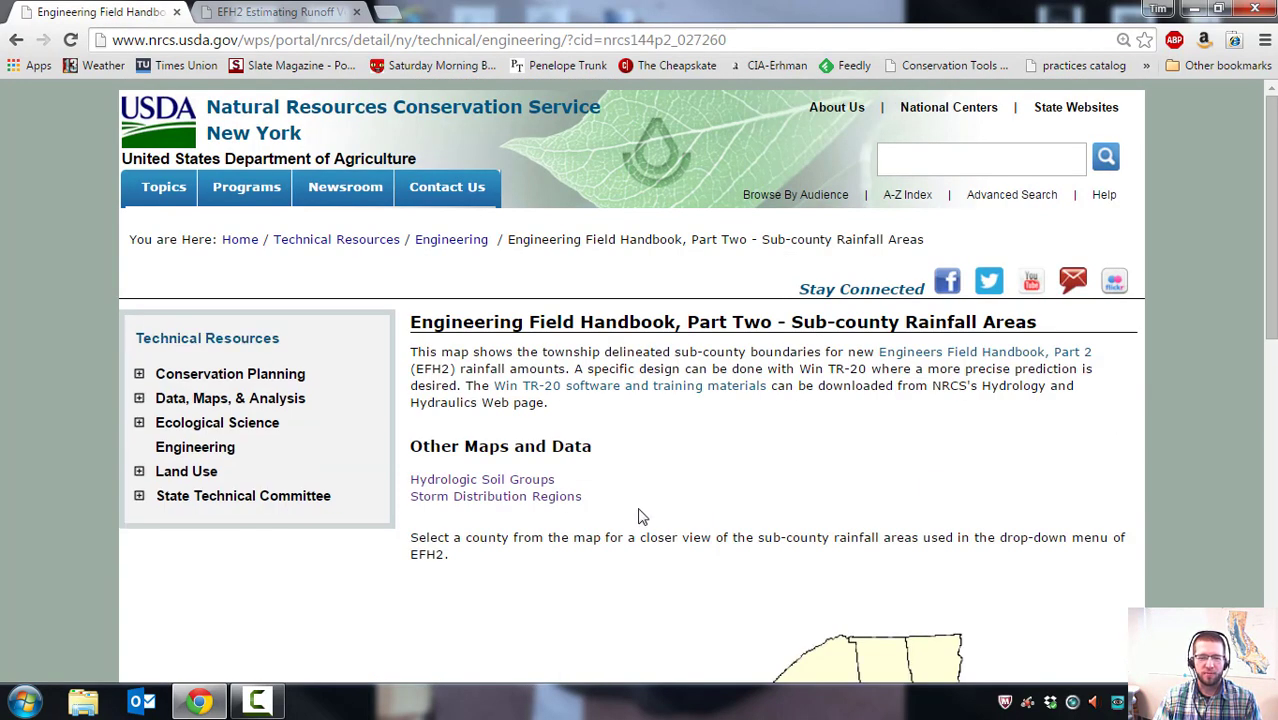
Open the Steuben County map from the New York county map and examine the Steuben N and Steuben S rainfall areas.
scroll(642, 516, "down", 5)
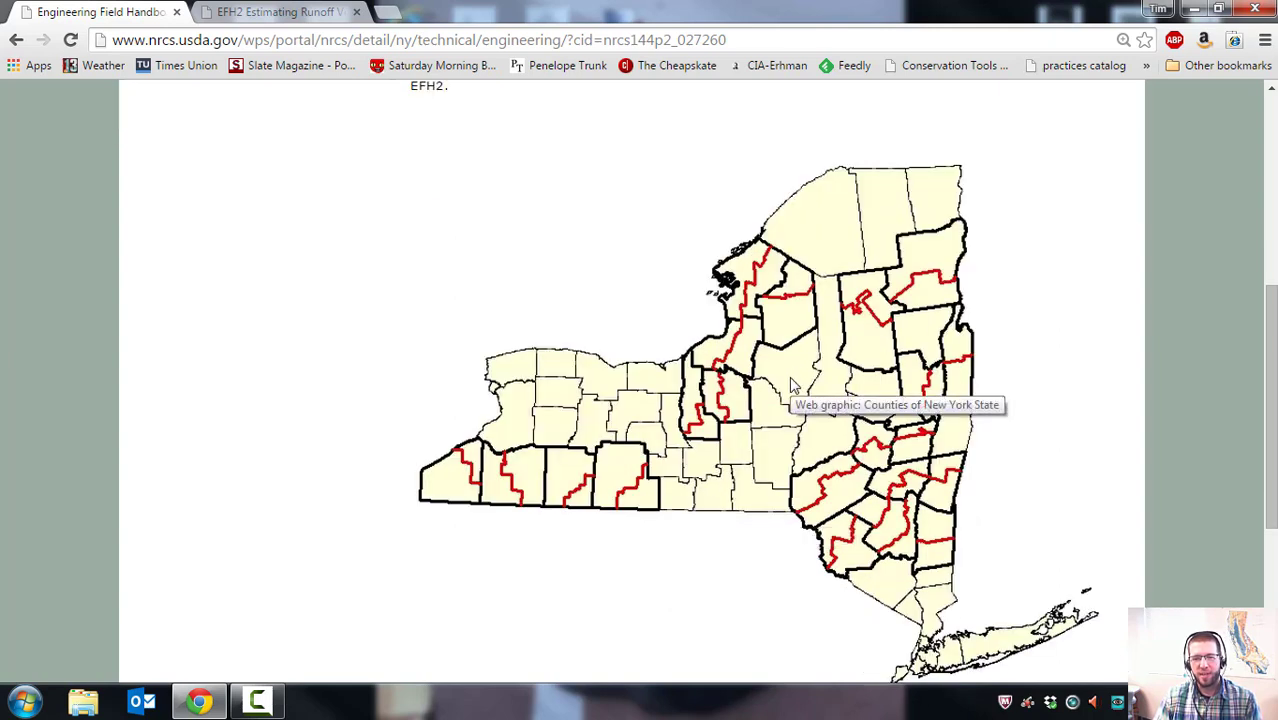
left_click(626, 478)
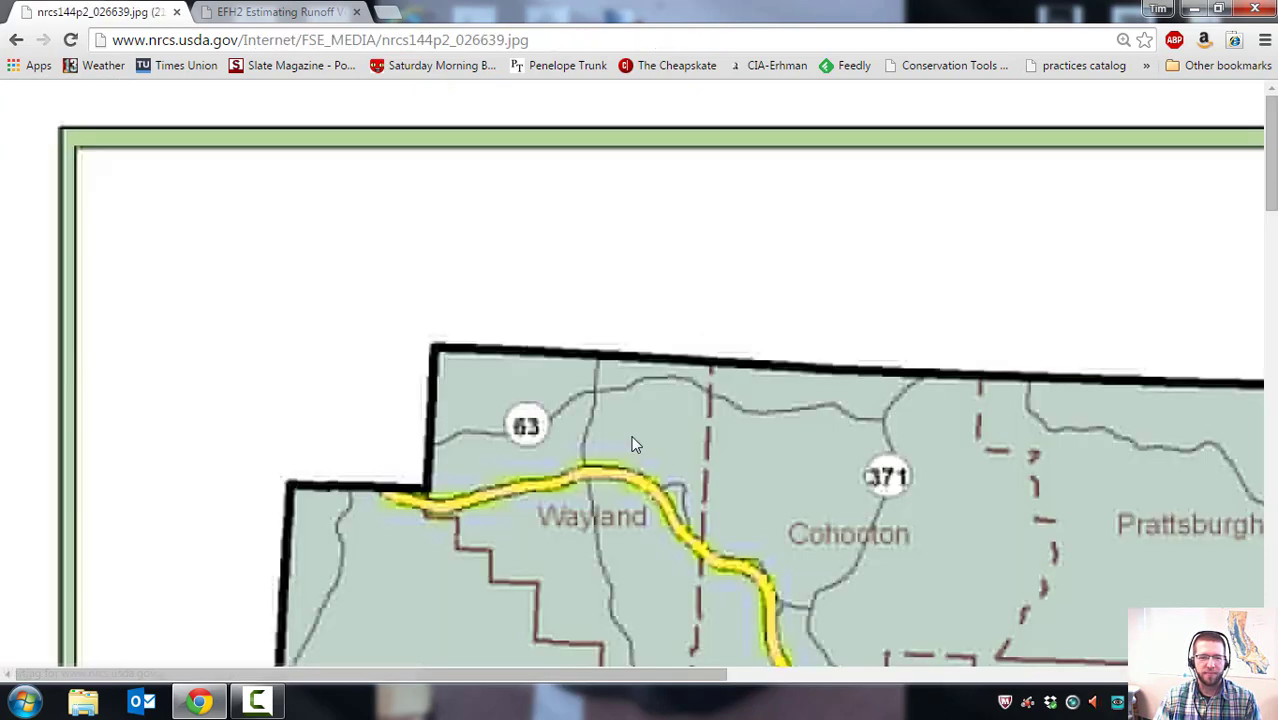
scroll(640, 431, "down", 8)
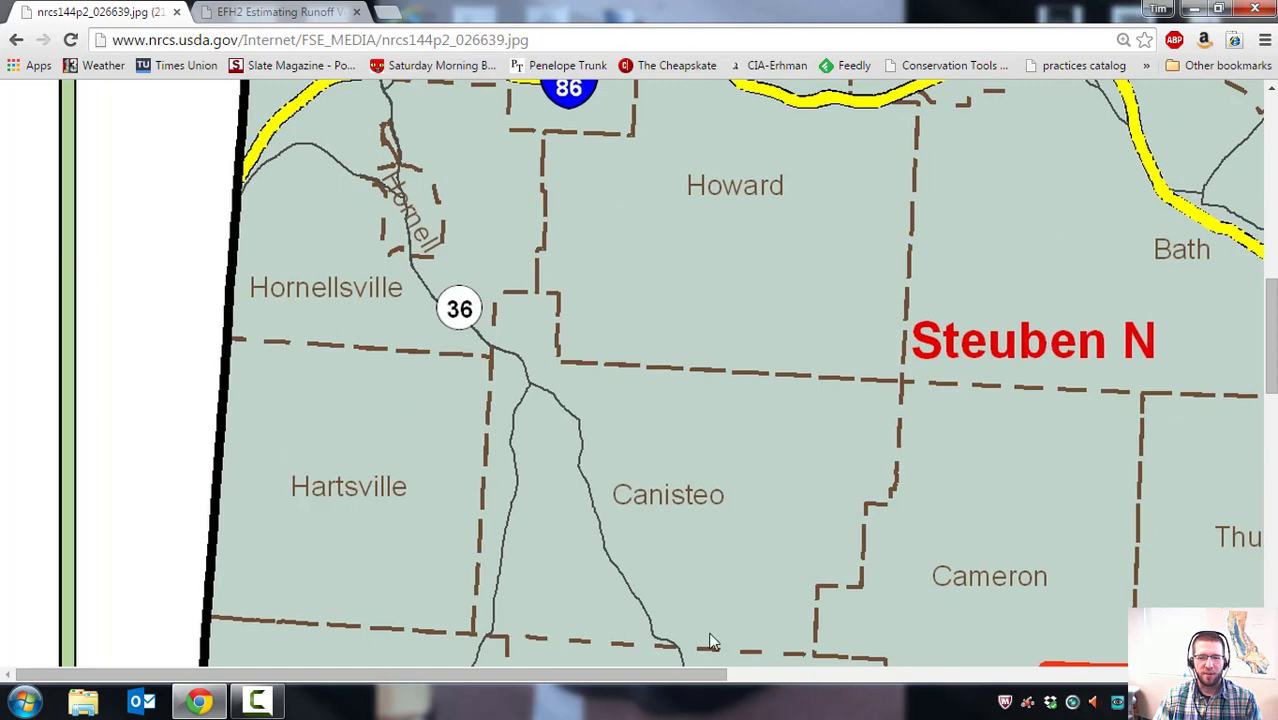
left_click_drag(699, 673, 887, 660)
scroll(855, 602, "down", 7)
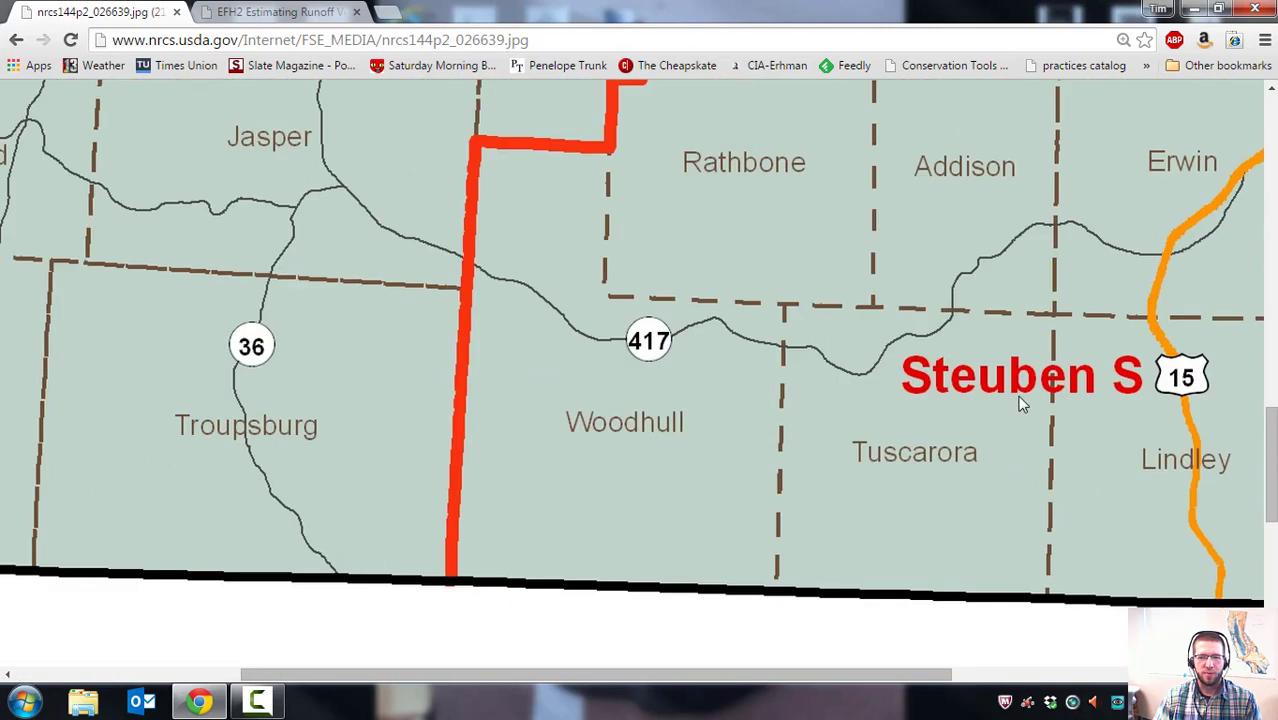
scroll(1021, 400, "up", 6)
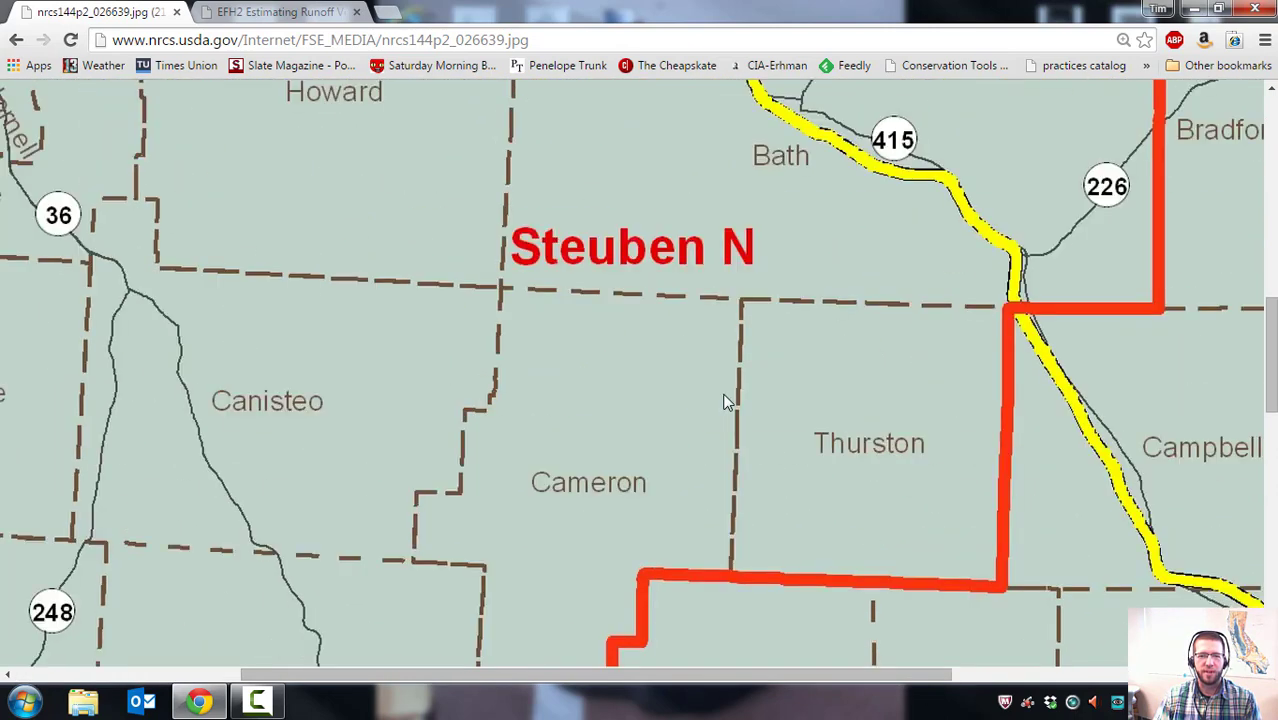
Examine the Steuben County map from the Rathbone and Addison area north to Avoca, Wheeler and Urbana.
scroll(905, 518, "down", 4)
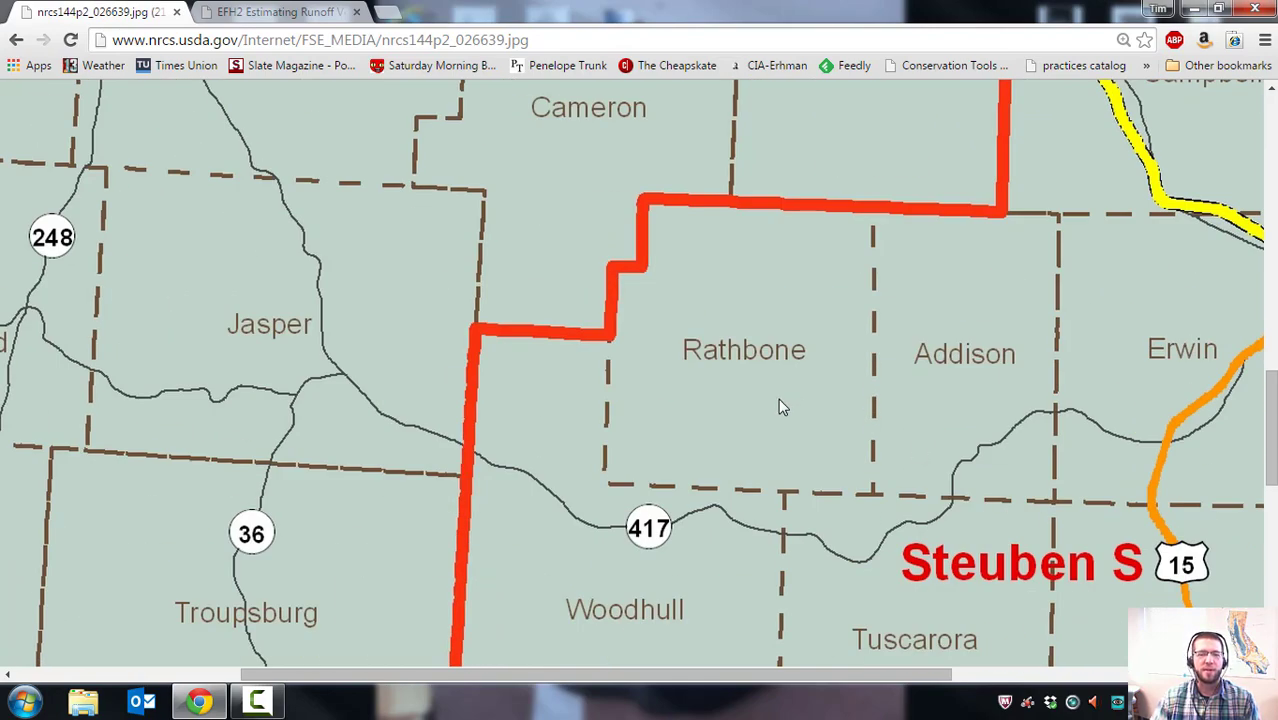
scroll(572, 428, "up", 3)
scroll(567, 423, "up", 6)
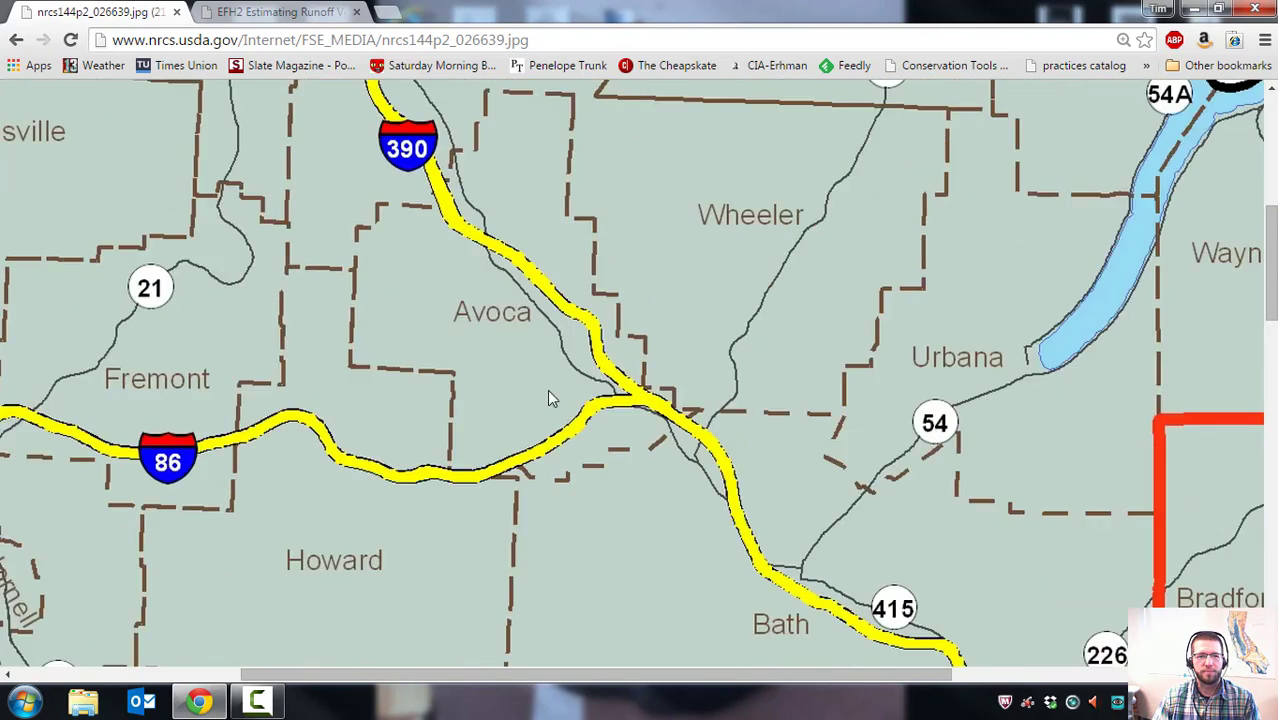
Switch to the EFH2 Estimating Runoff Volume and Peak Discharge web page and review its application limits and downloads.
left_click(259, 14)
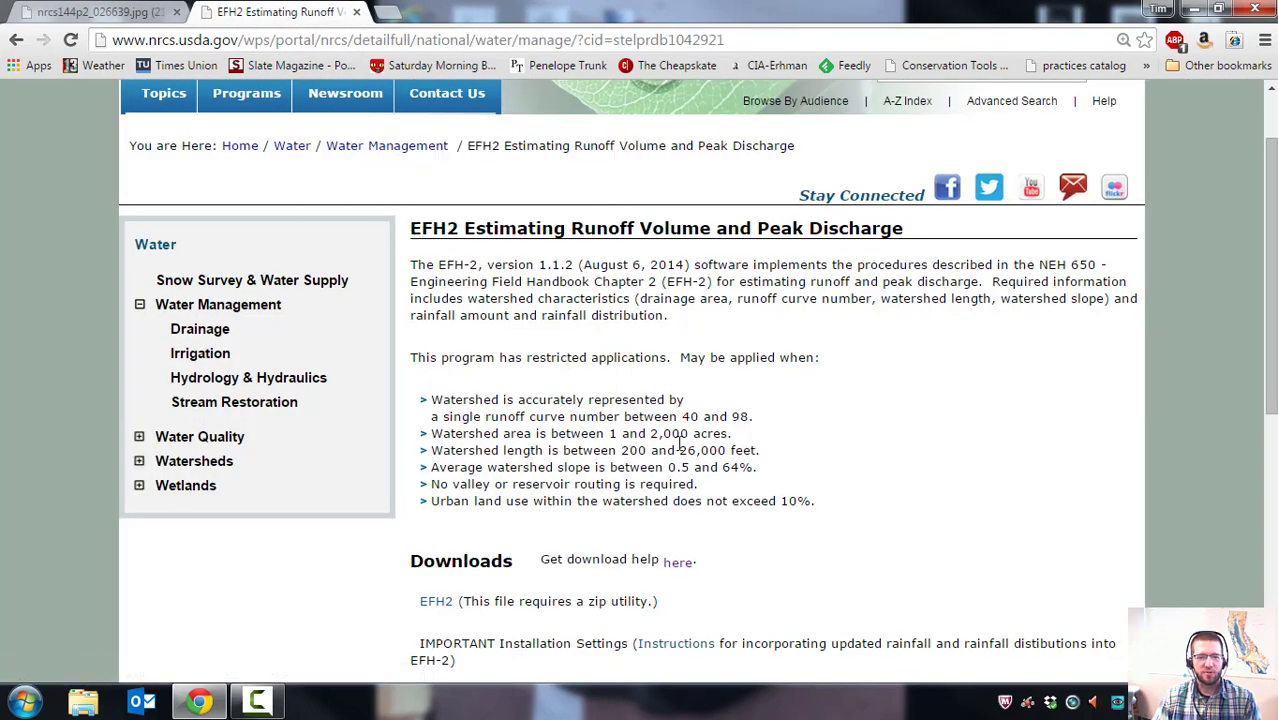
scroll(574, 393, "up", 1)
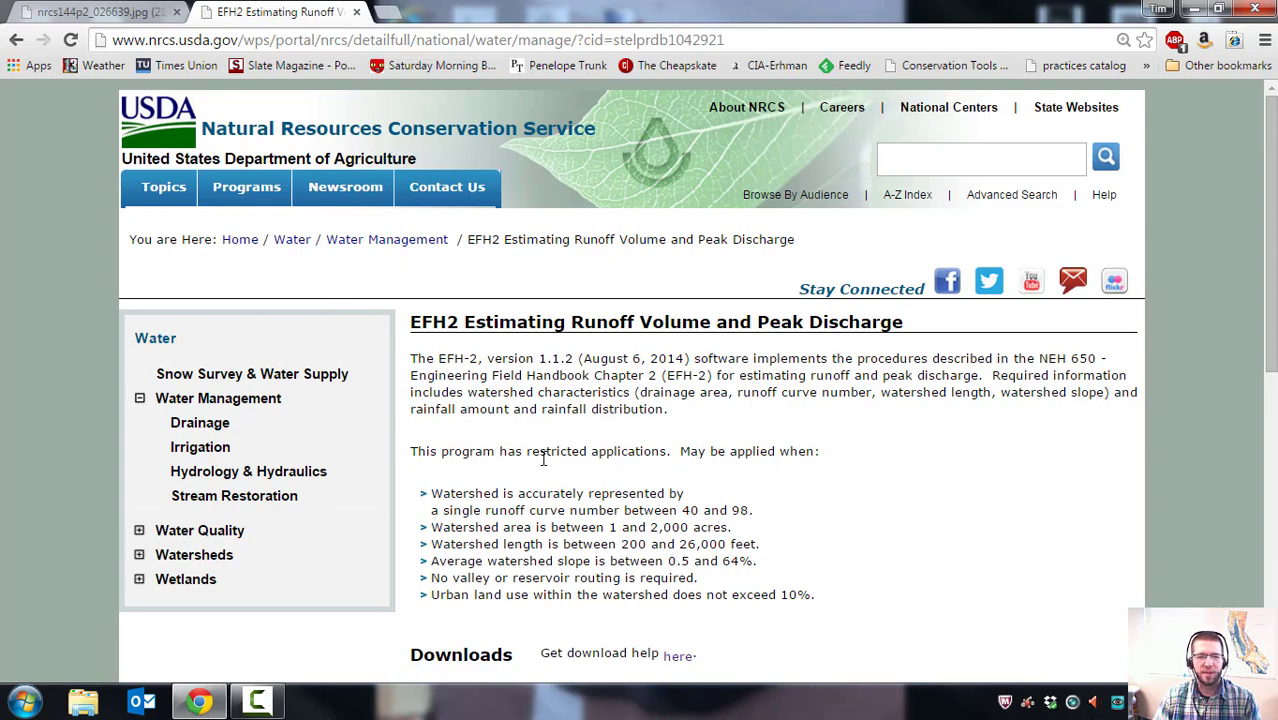
scroll(543, 458, "down", 3)
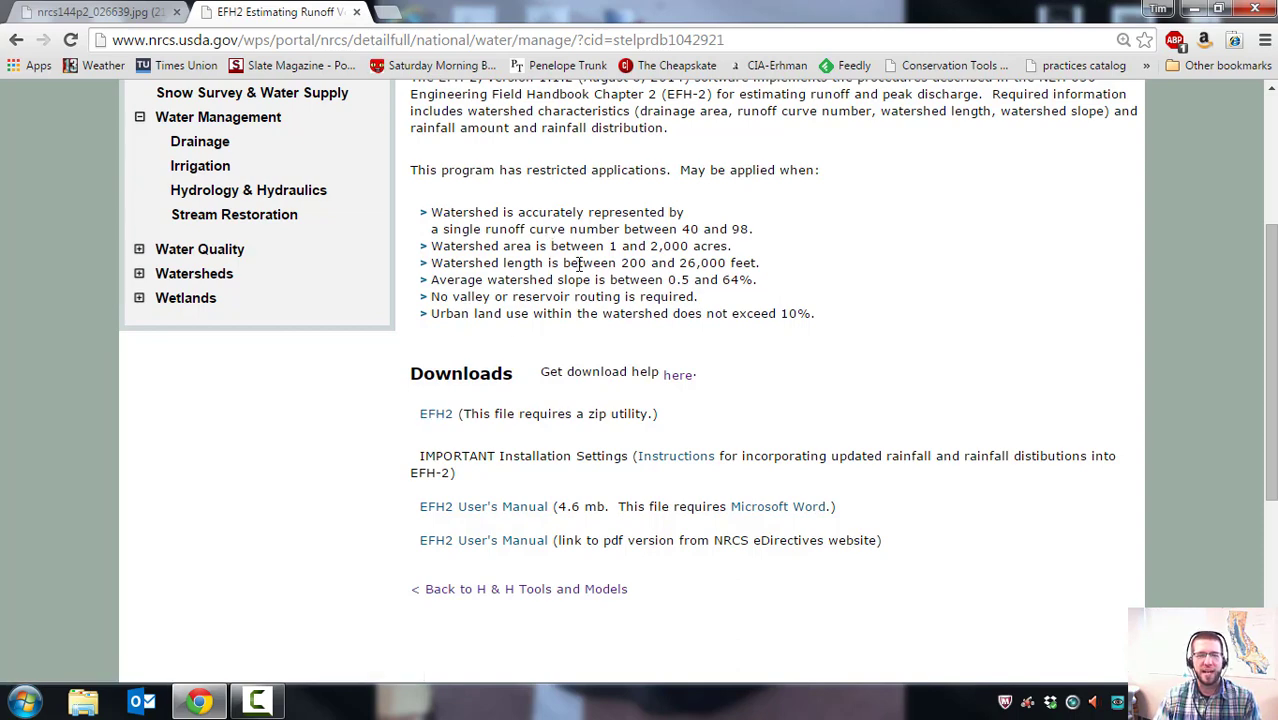
scroll(579, 264, "up", 3)
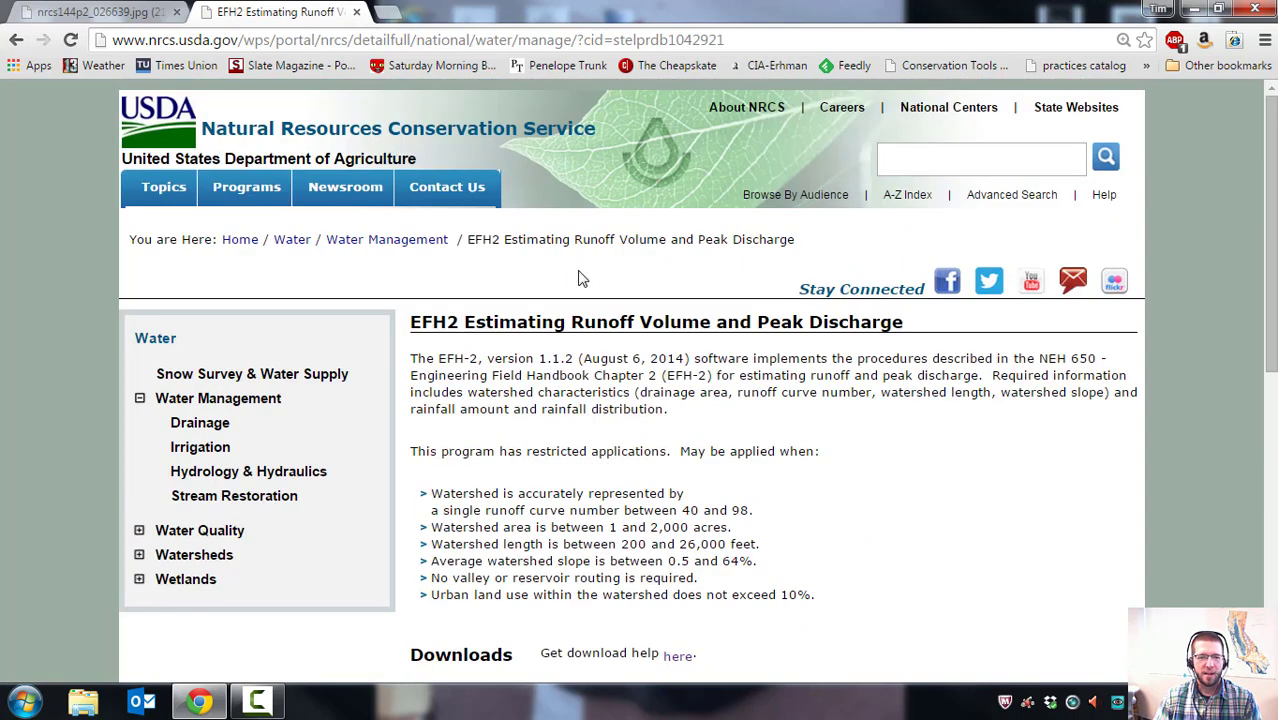
Open the EFH2 installation folder inside Program Files\USDA on the C: drive.
left_click(24, 702)
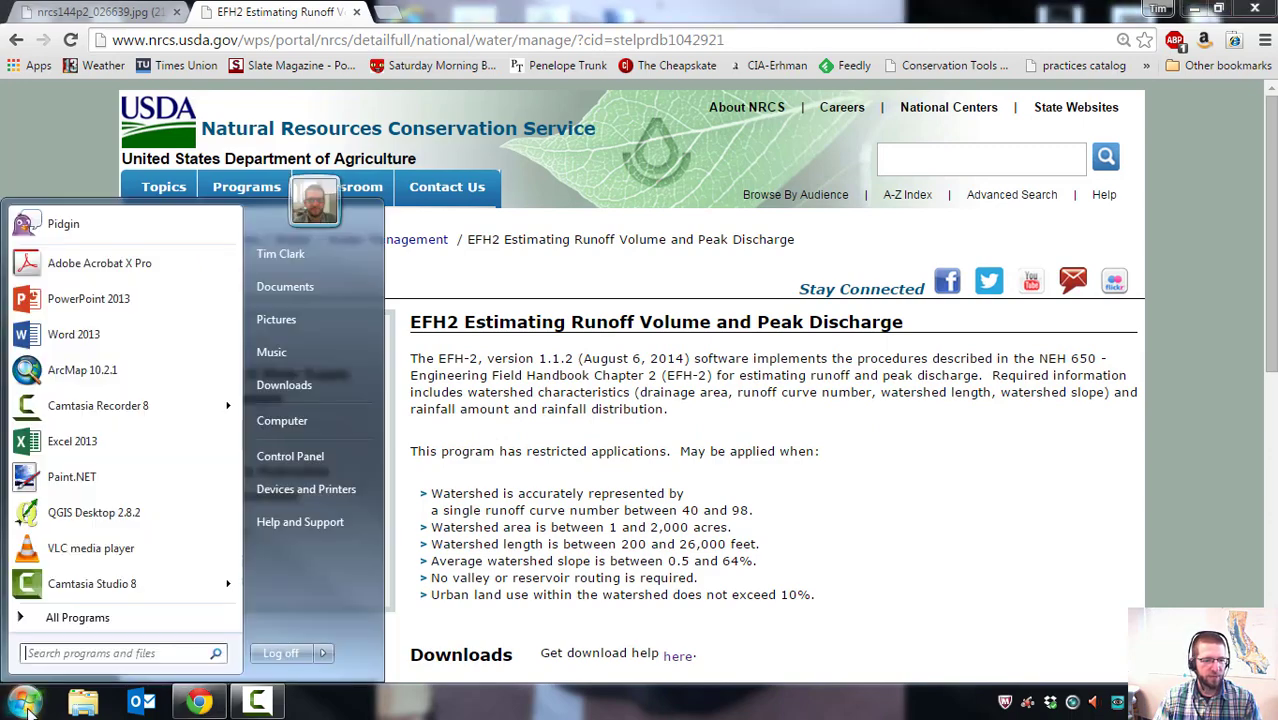
left_click(290, 419)
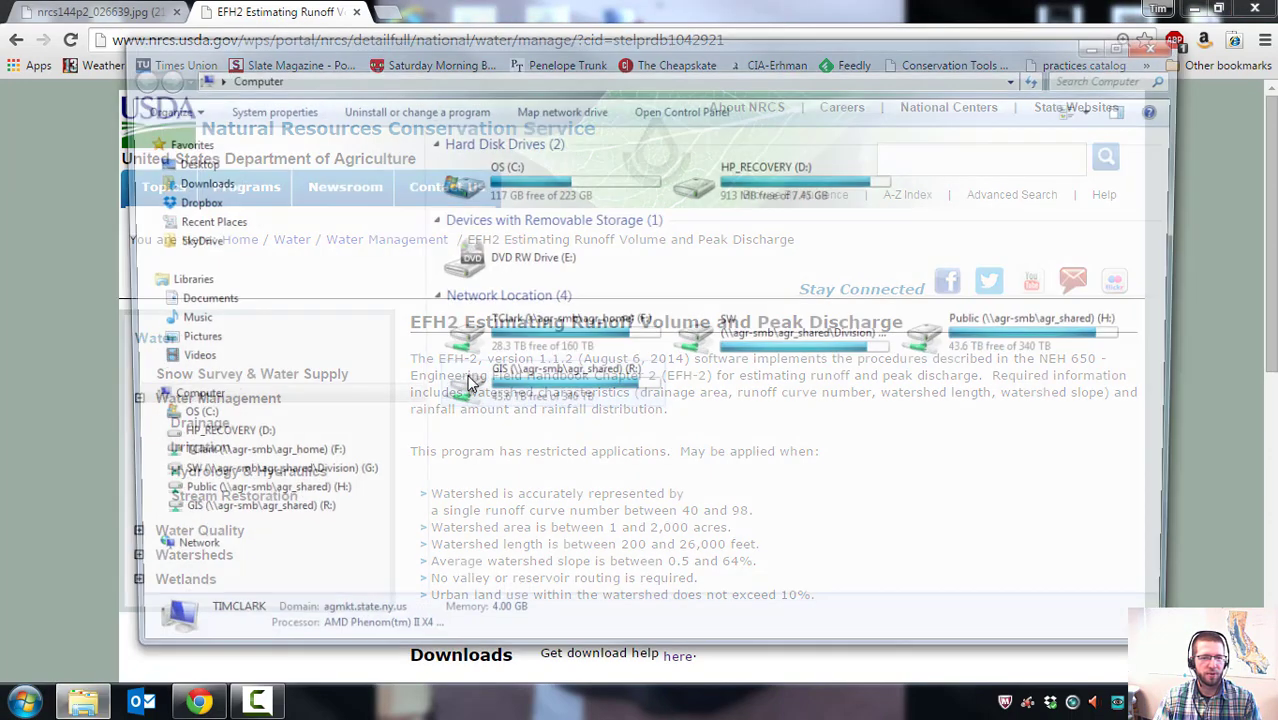
double_click(537, 178)
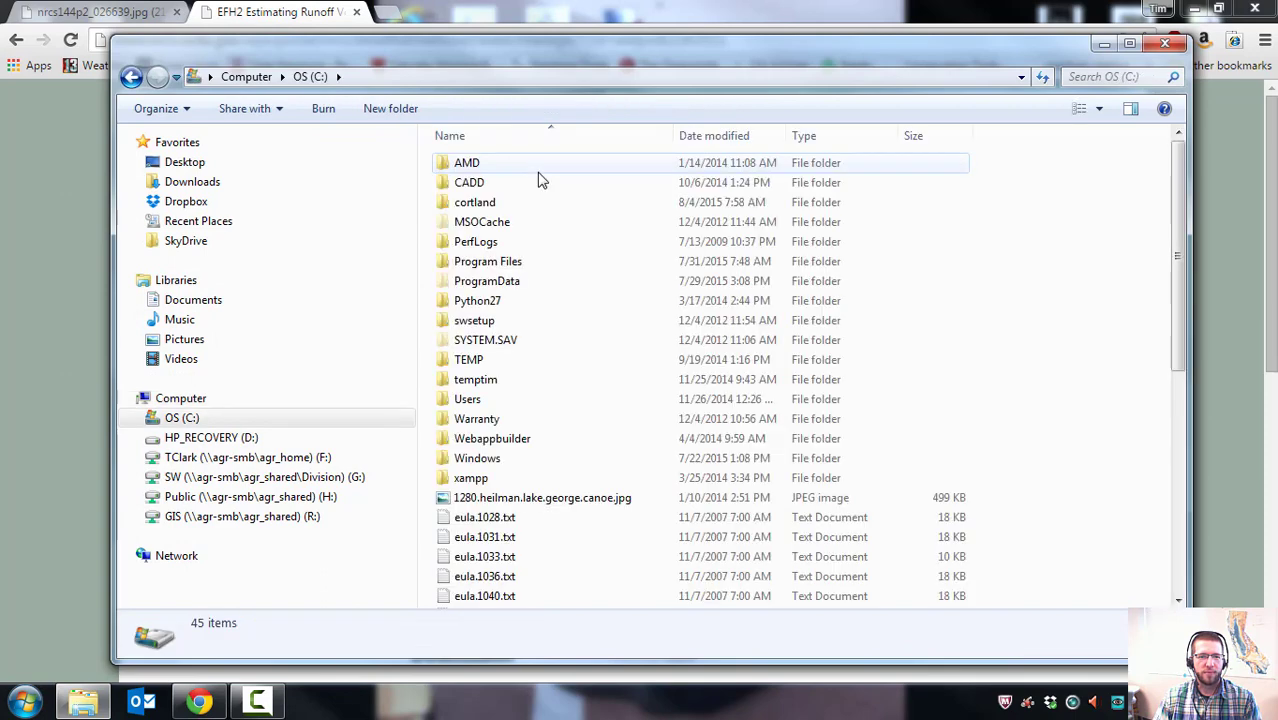
double_click(481, 264)
scroll(494, 320, "down", 12)
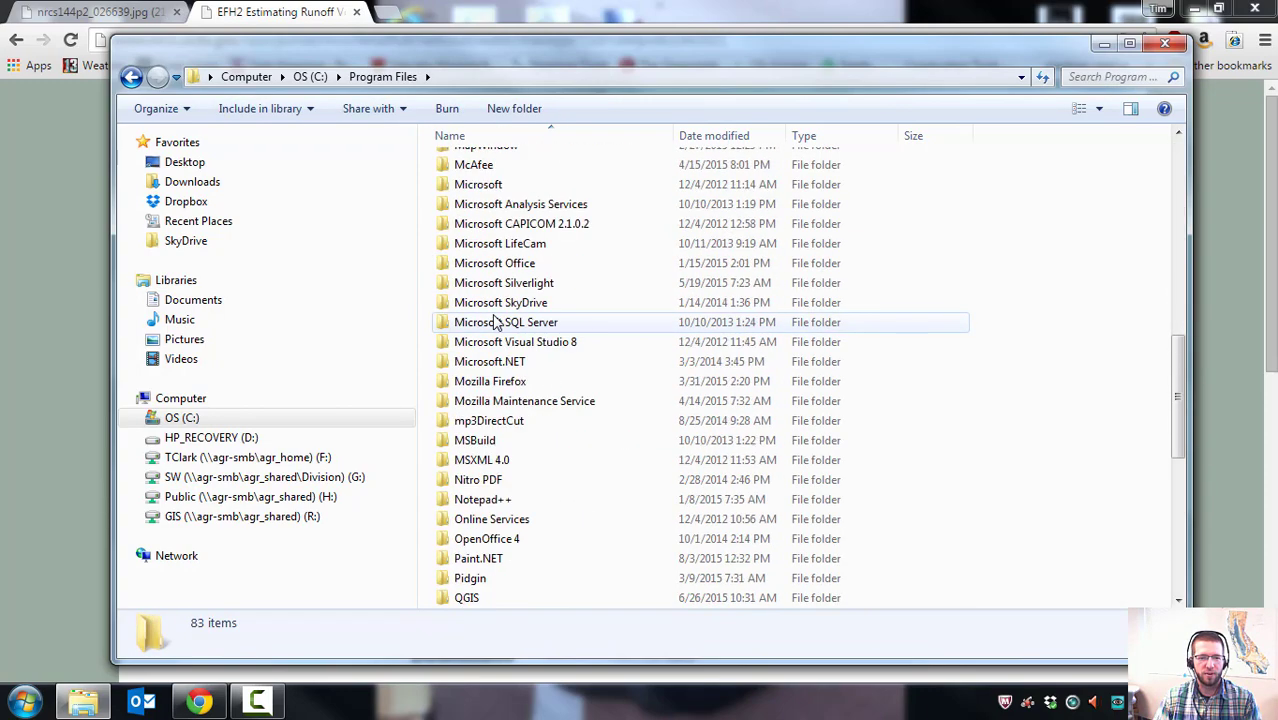
scroll(494, 320, "down", 7)
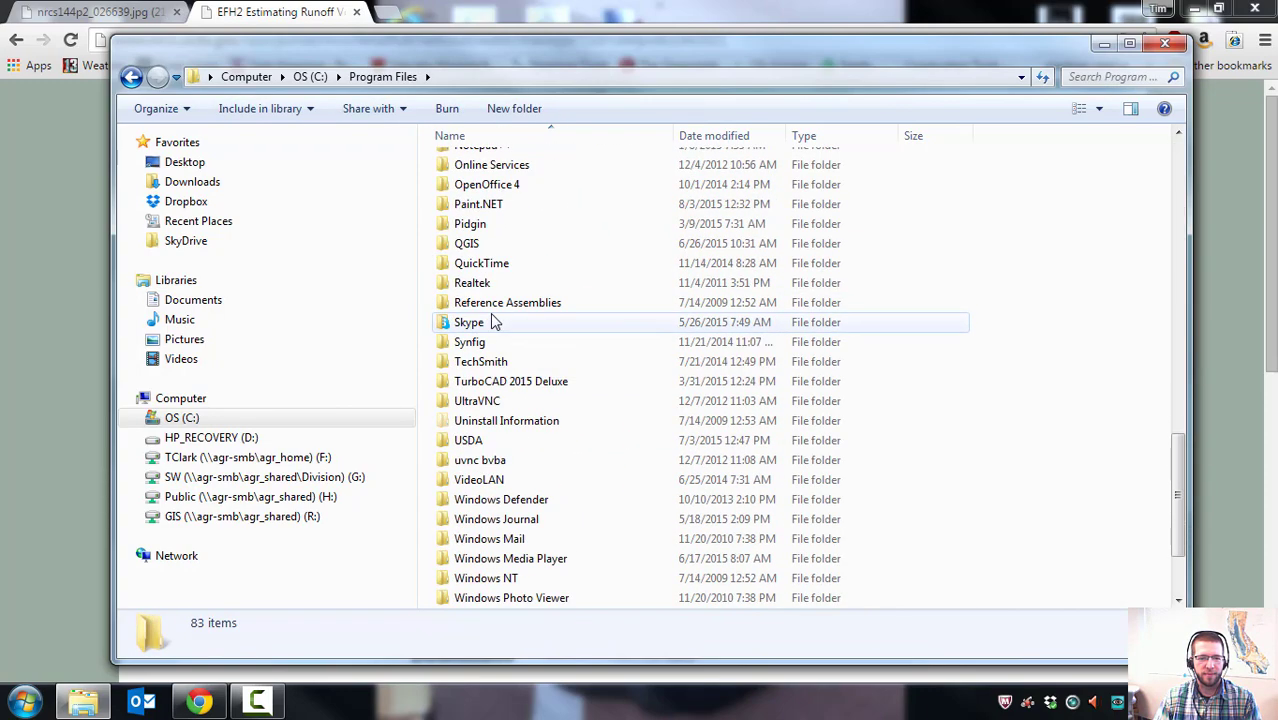
double_click(468, 381)
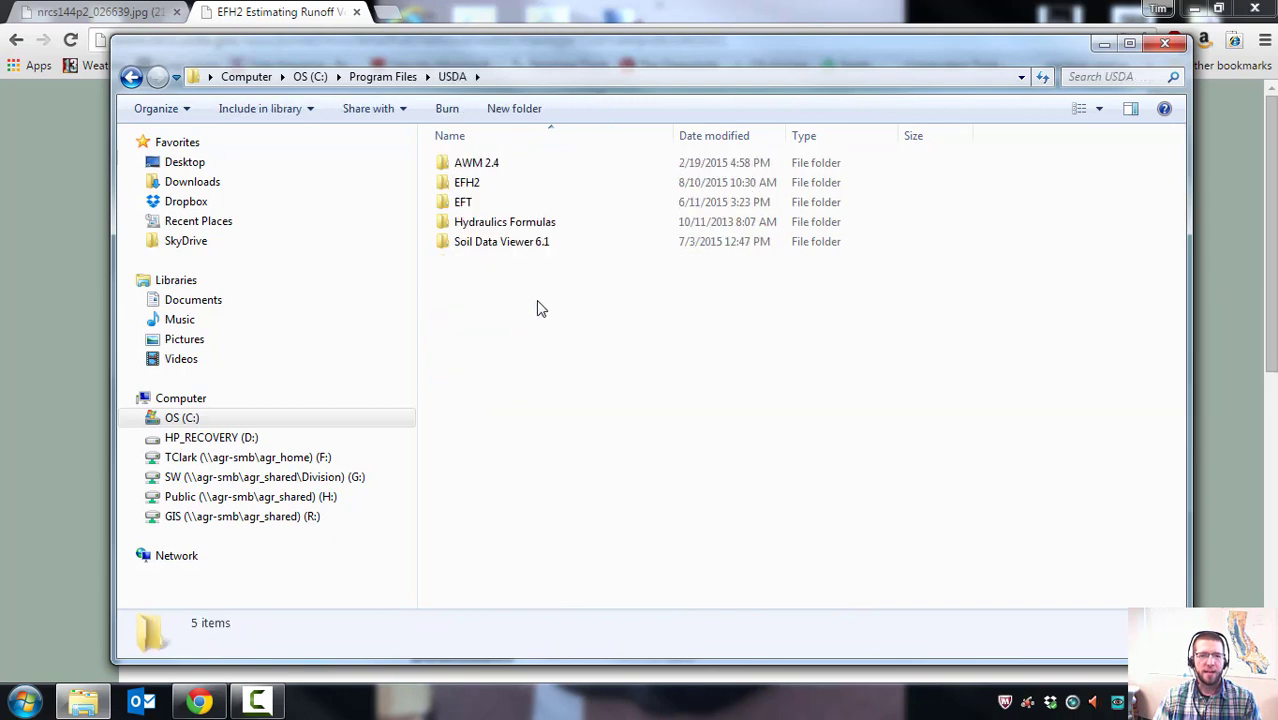
double_click(468, 183)
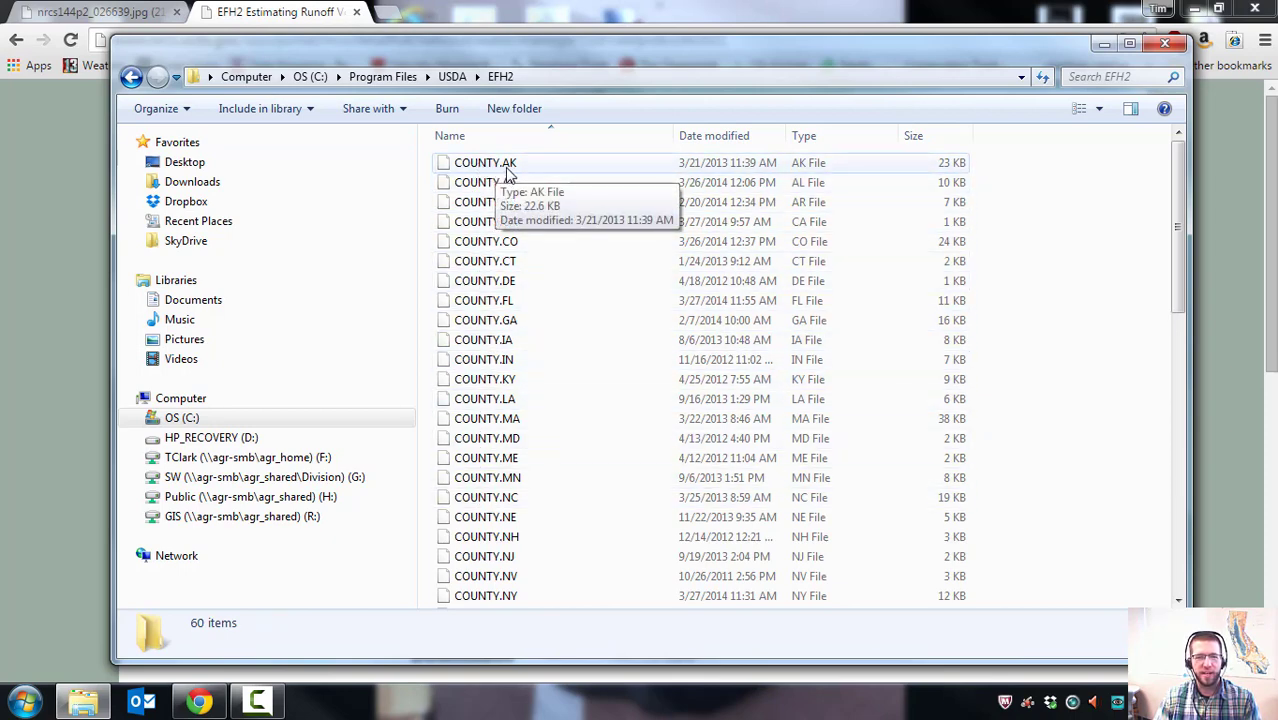
Look through the state COUNTY files, compare the type.rf and type_original.rf file details, and close the EFH2 folder window.
scroll(502, 300, "down", 2)
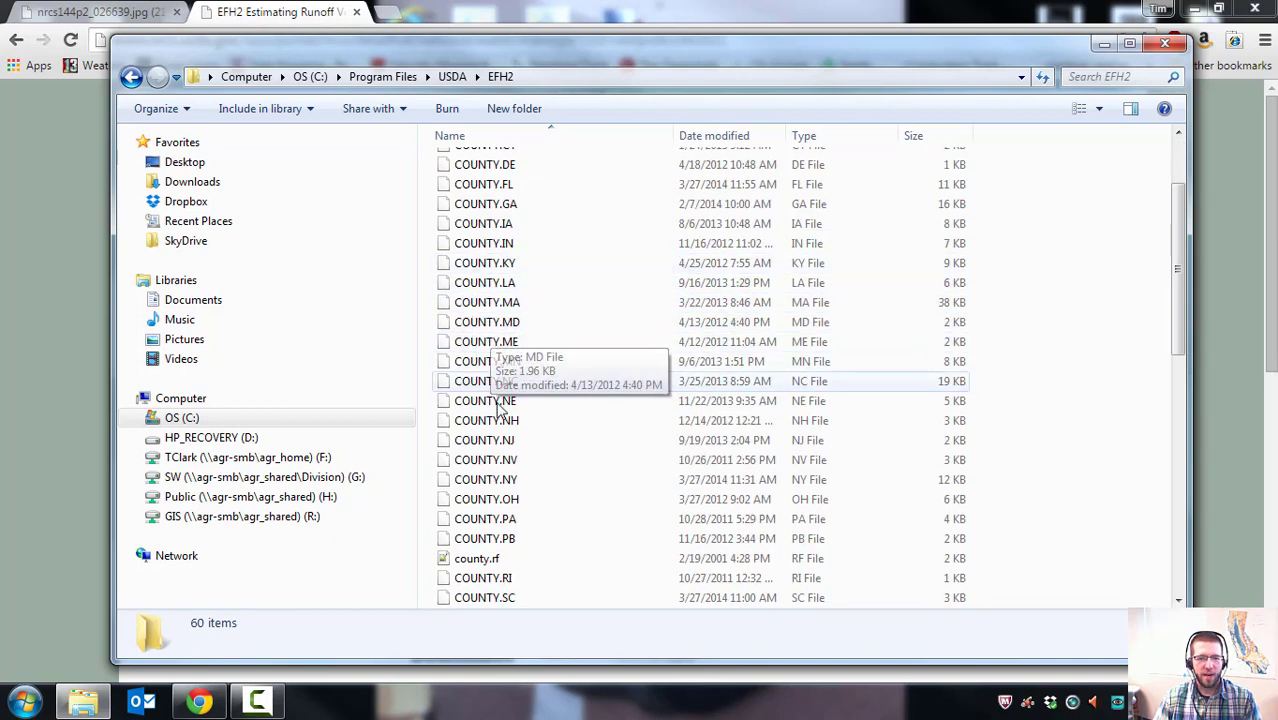
scroll(490, 483, "down", 4)
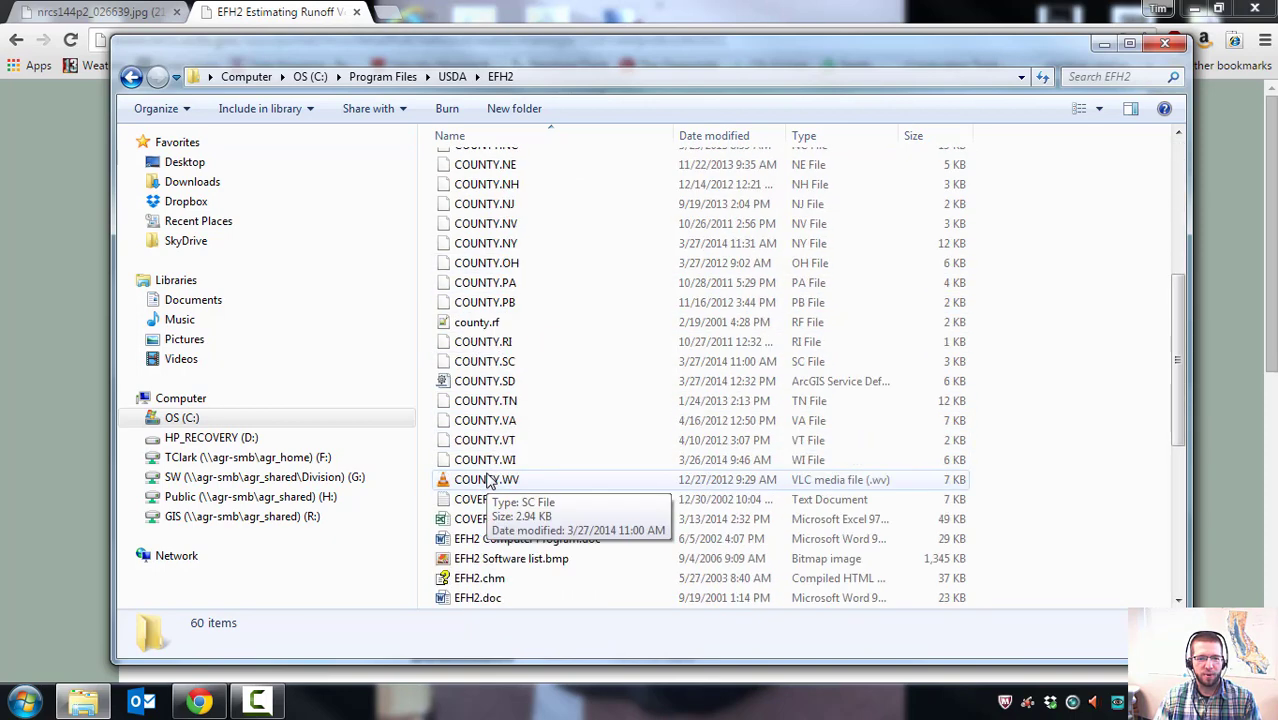
scroll(490, 483, "down", 6)
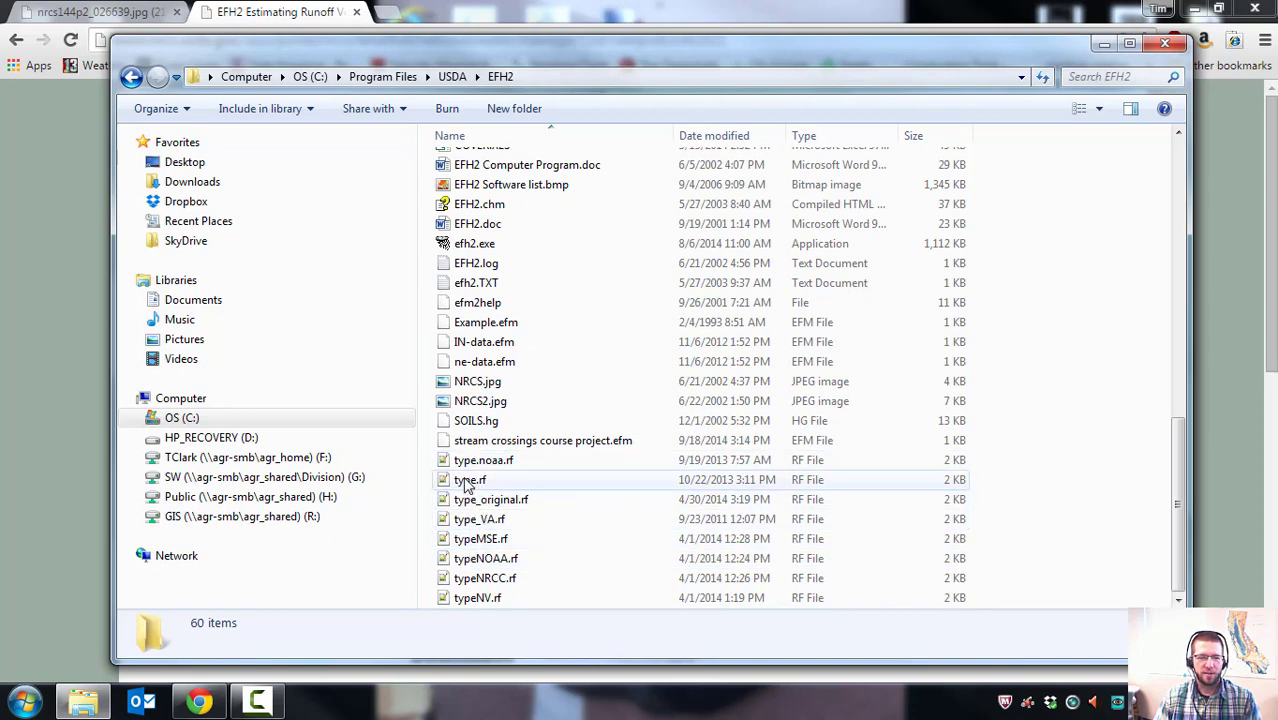
mouse_move(466, 485)
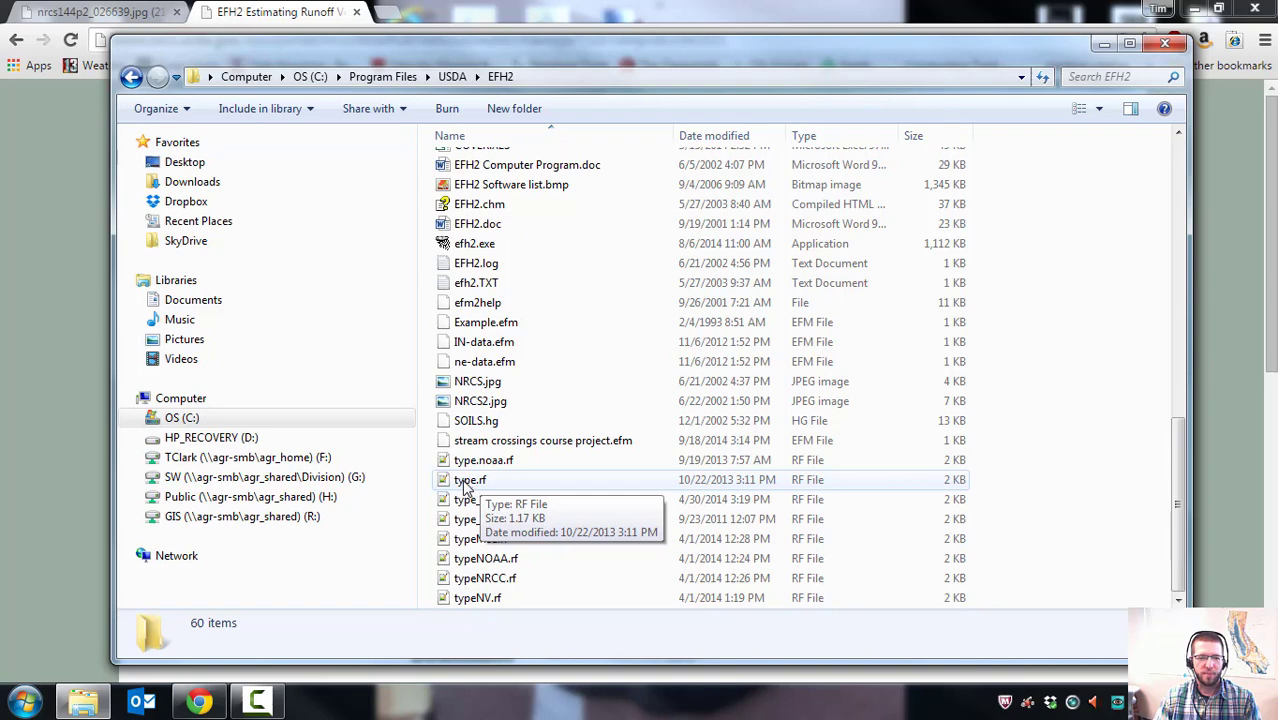
left_click(468, 482)
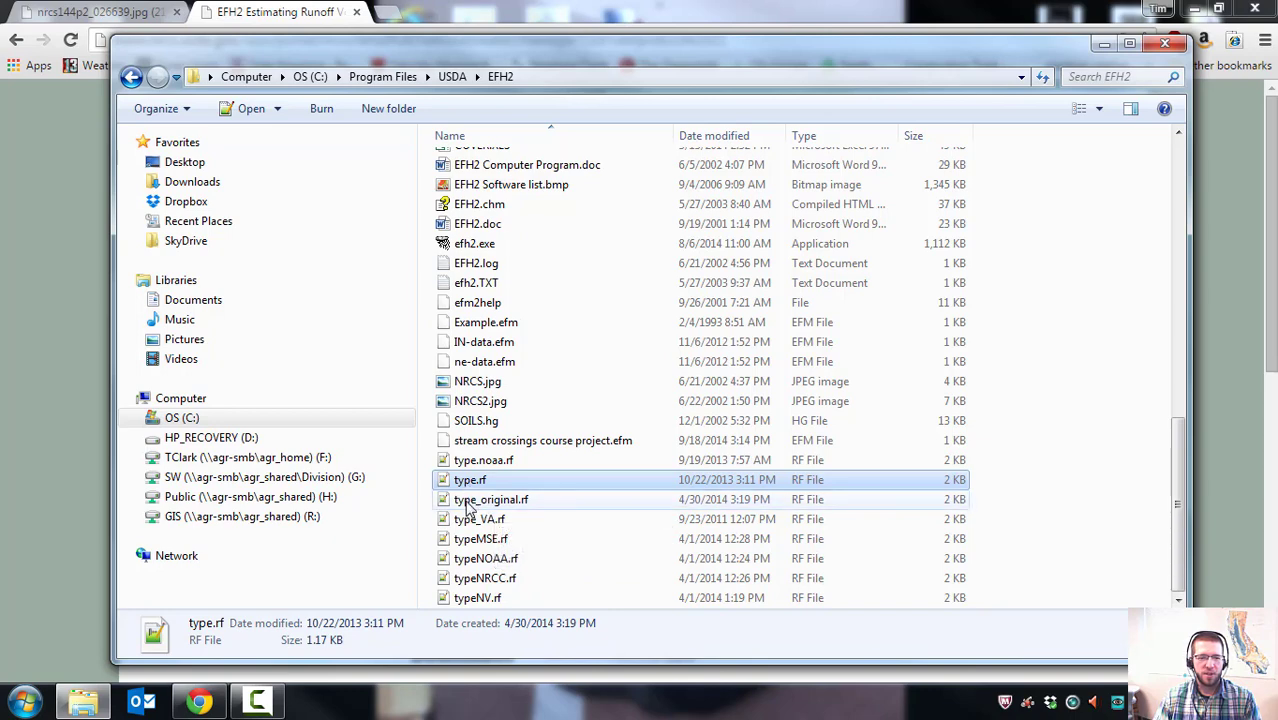
left_click(470, 502)
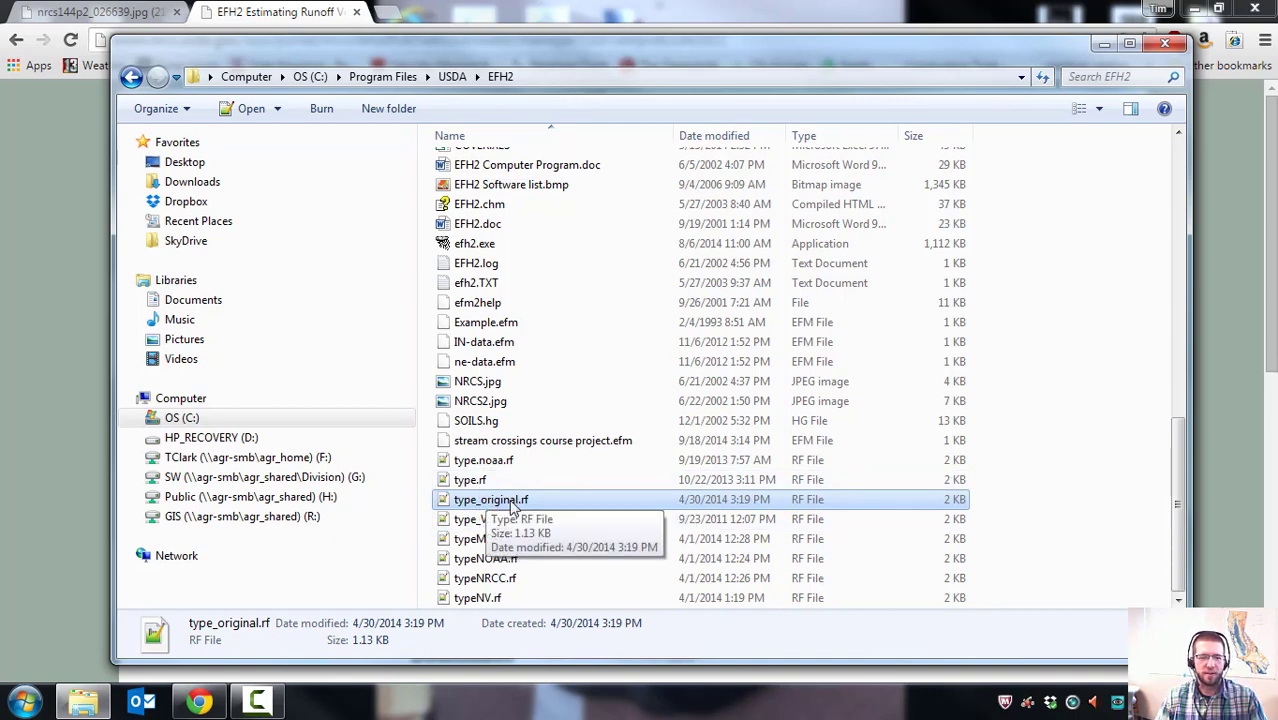
left_click(467, 483)
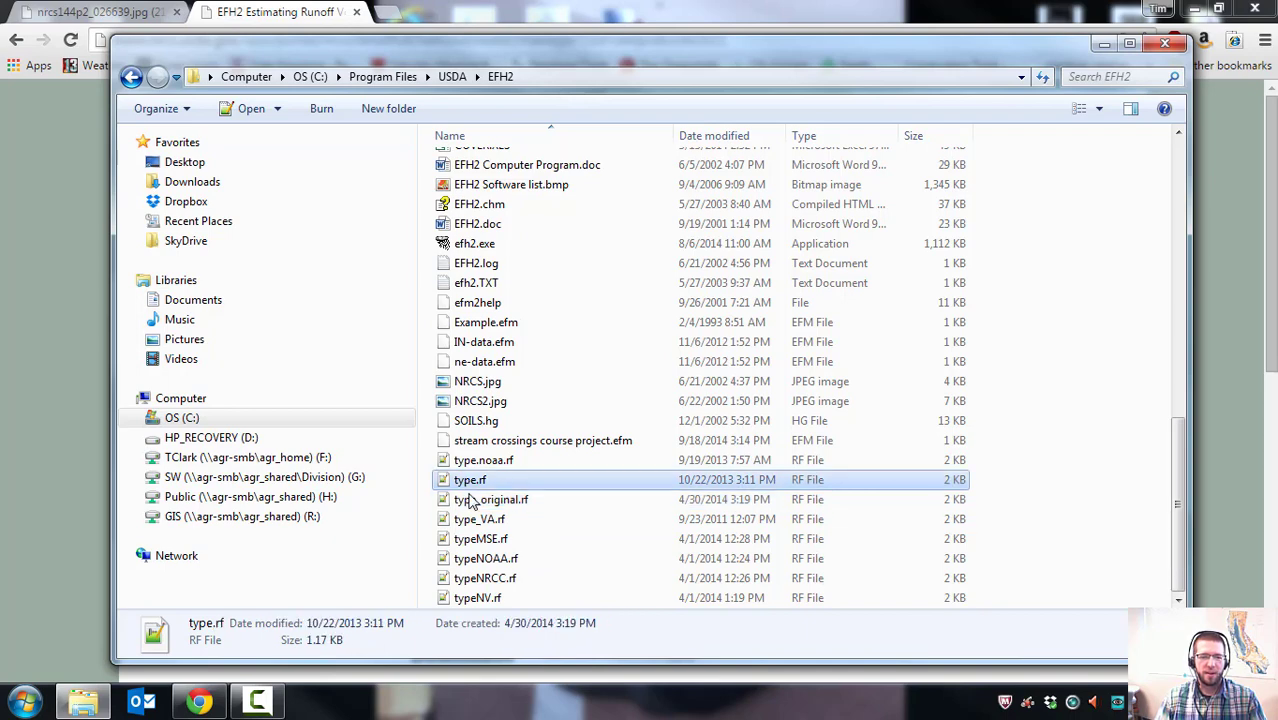
left_click(476, 502)
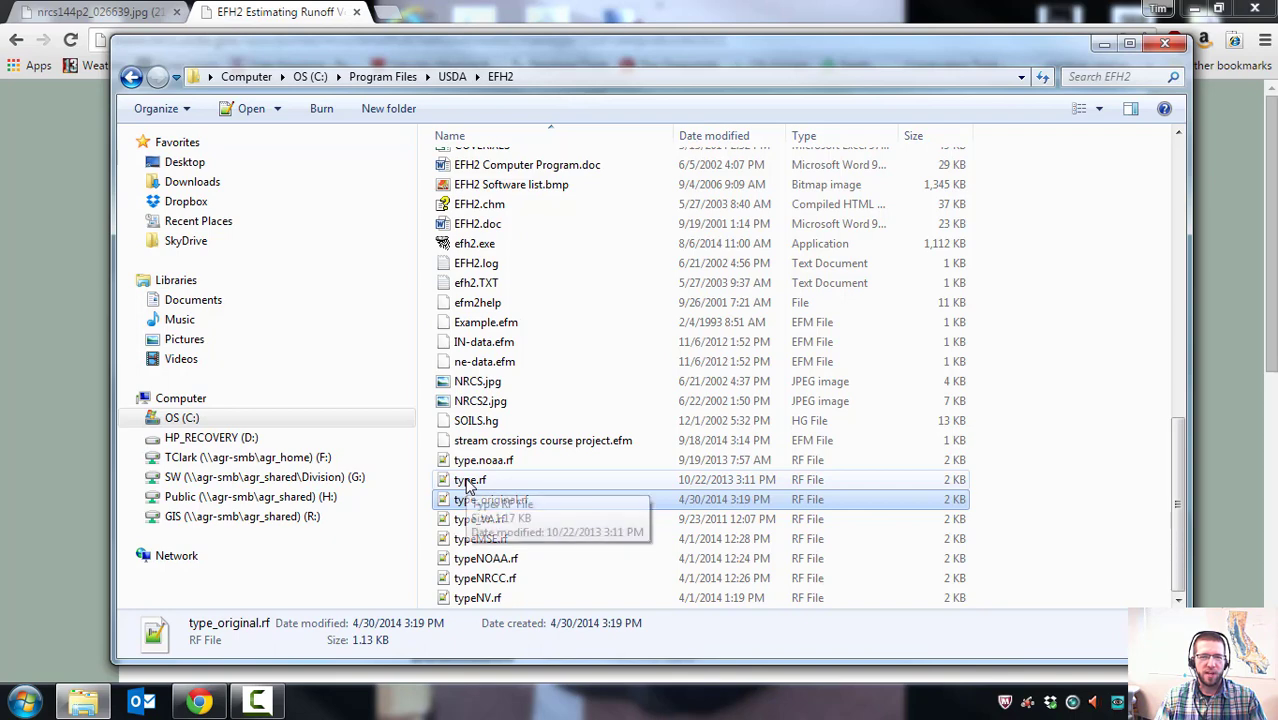
left_click(468, 482)
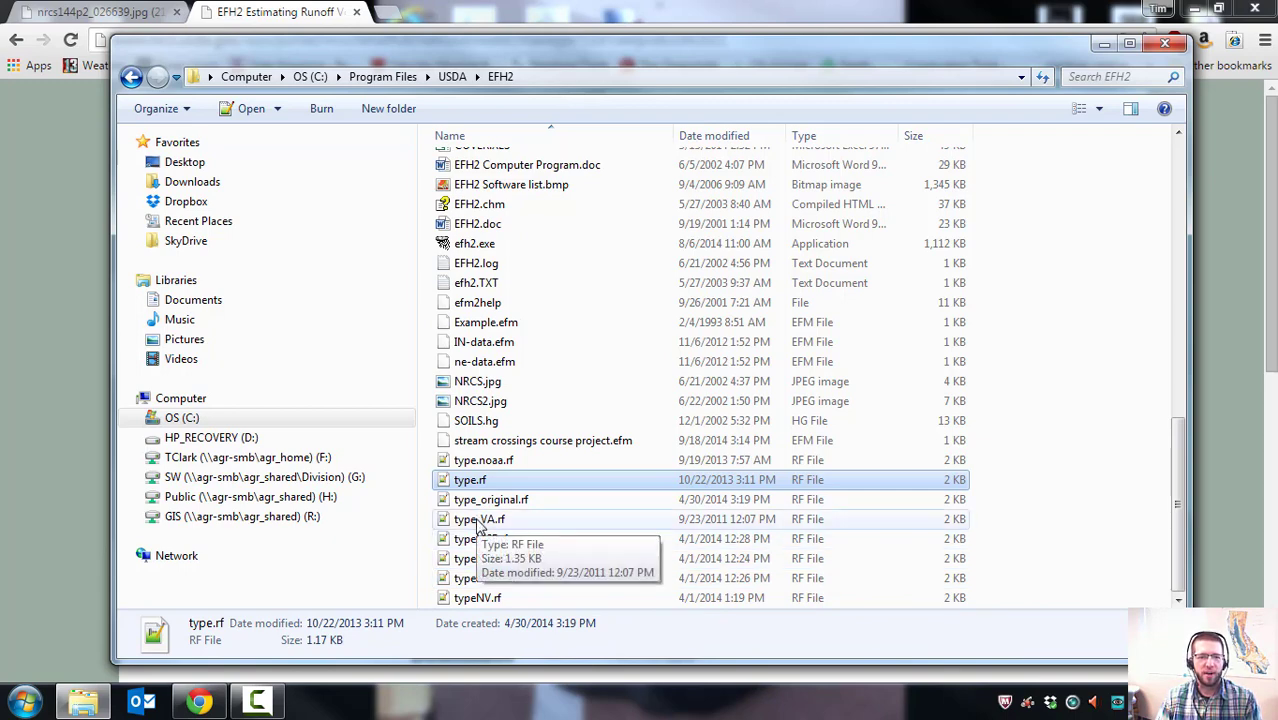
scroll(485, 528, "up", 6)
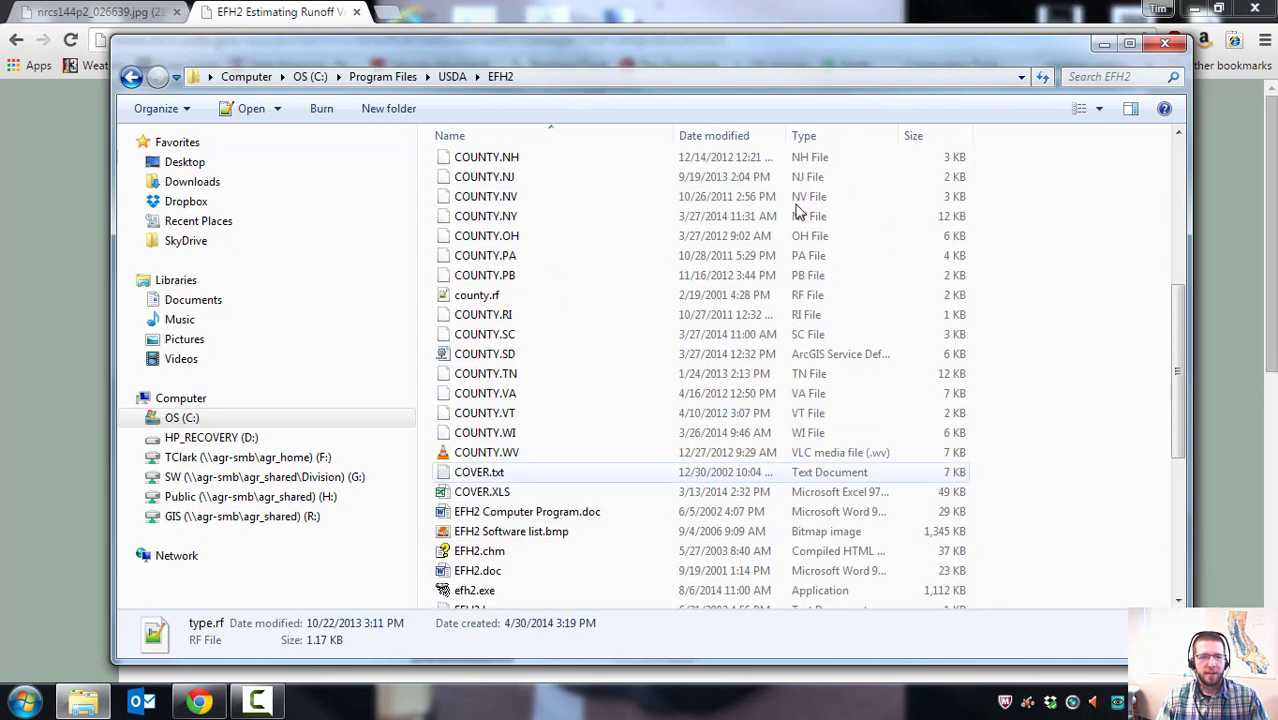
left_click(1165, 43)
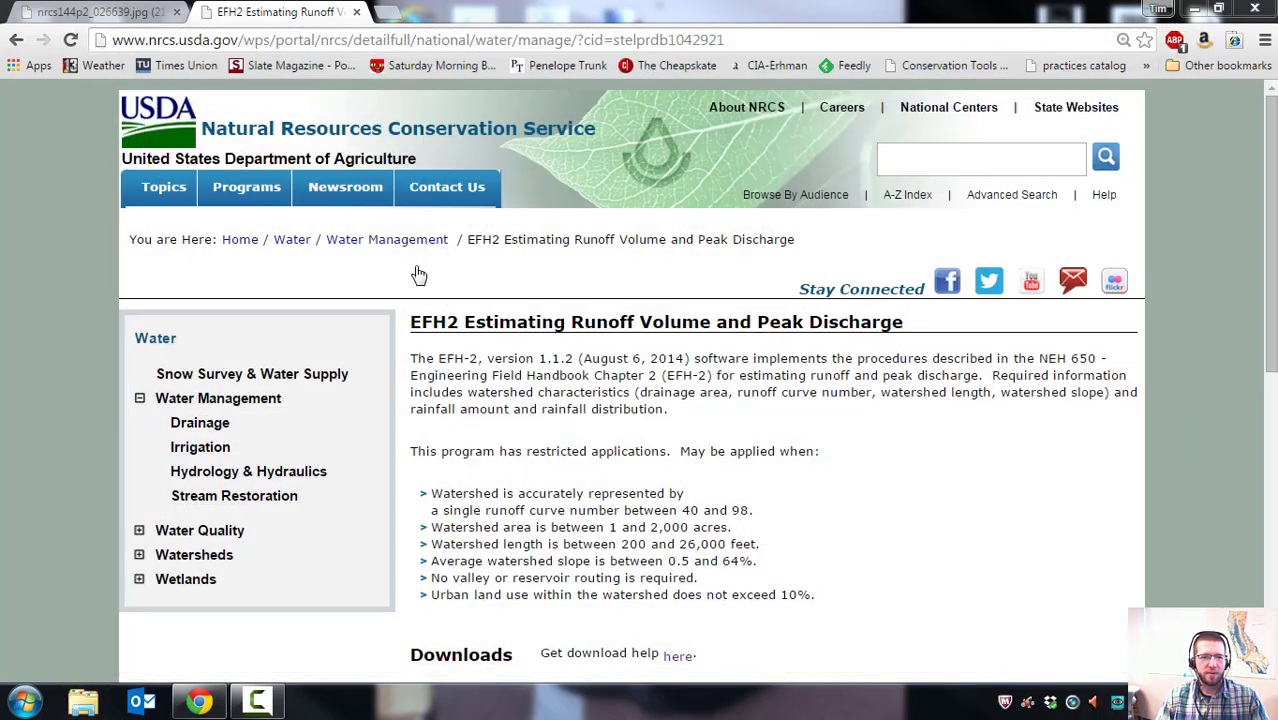
Launch the EFH-2 program from the Engineering Applications group of installed programs.
left_click(24, 702)
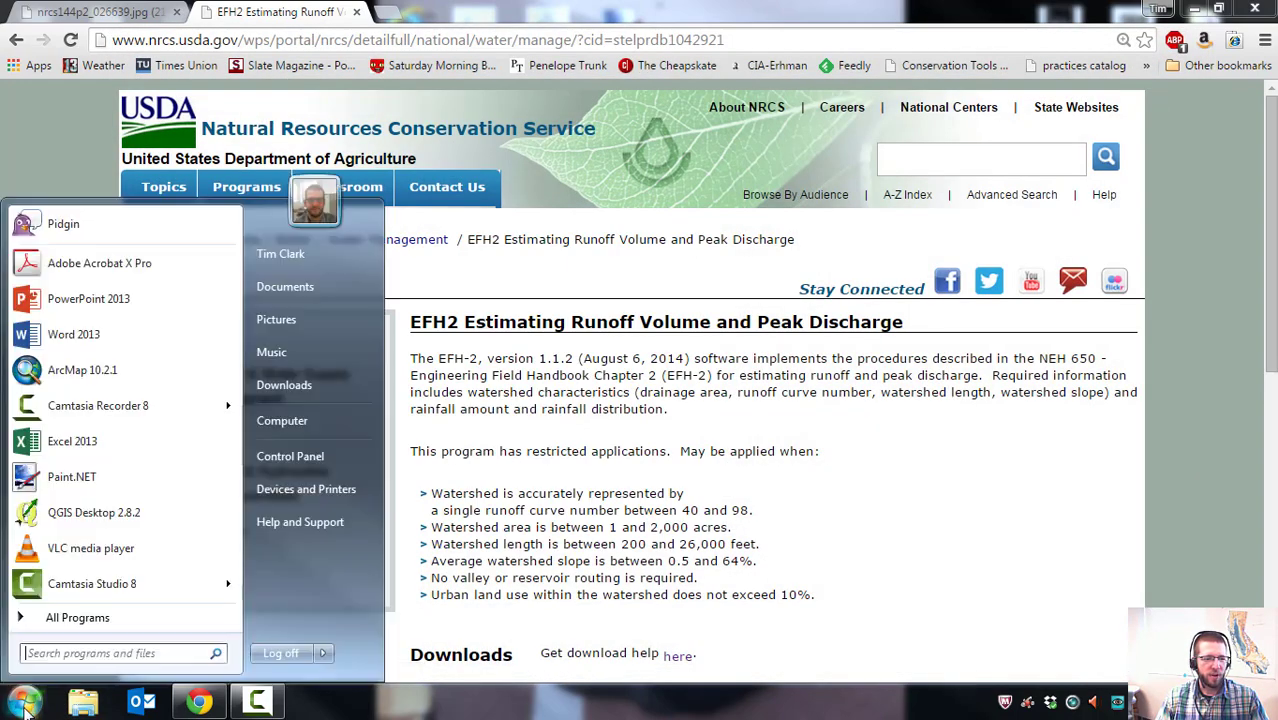
left_click(100, 617)
scroll(120, 460, "up", 3)
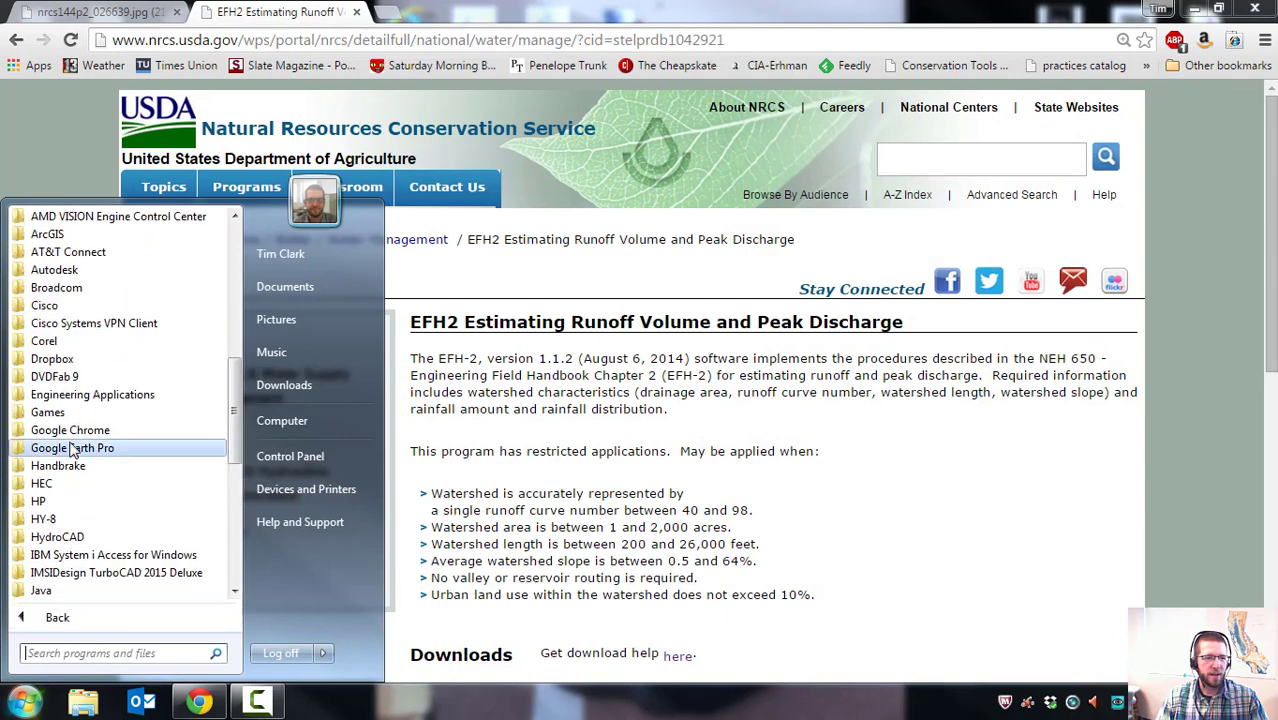
left_click(76, 395)
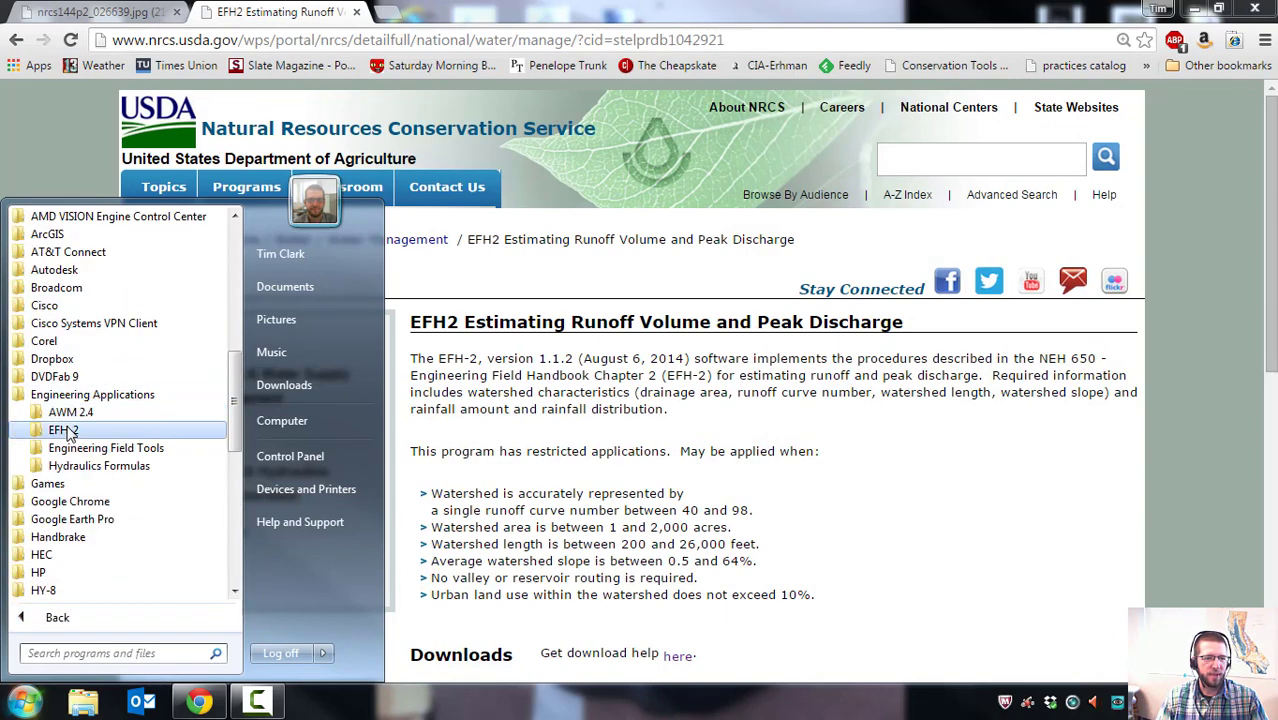
left_click(66, 432)
left_click(88, 450)
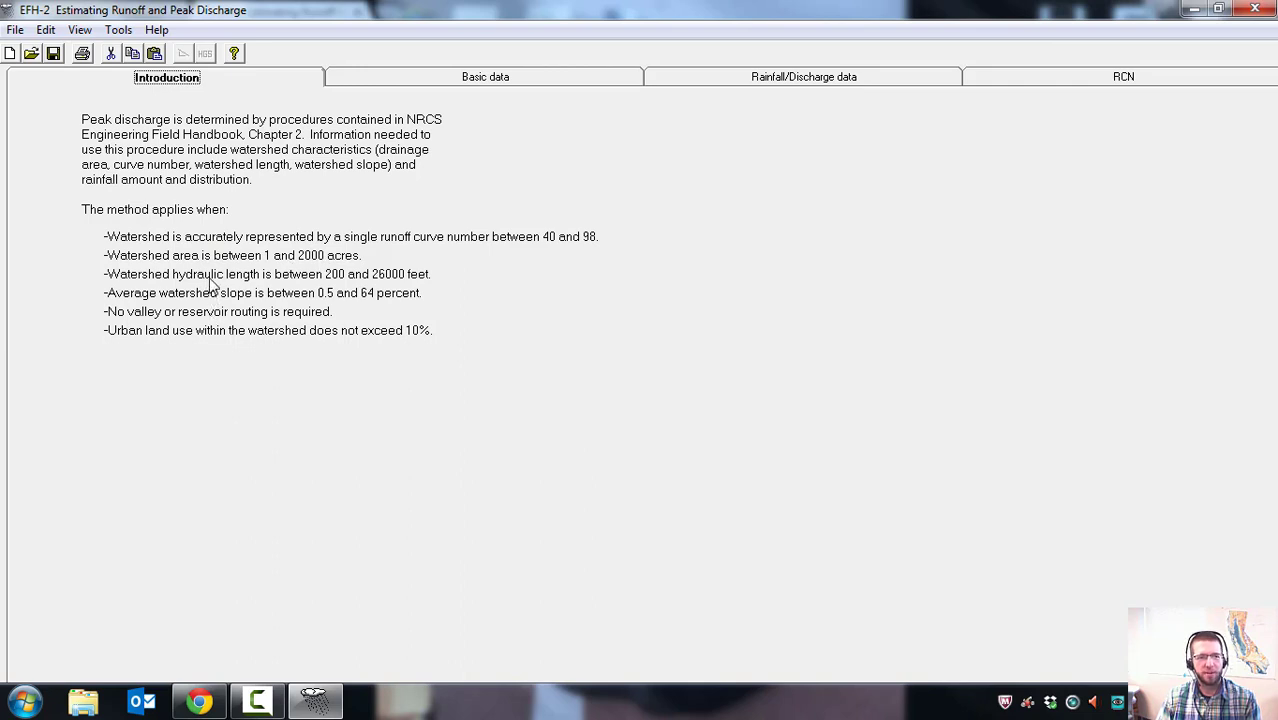
Show the Basic data page in EFH-2 and set the state to NY.
left_click(534, 80)
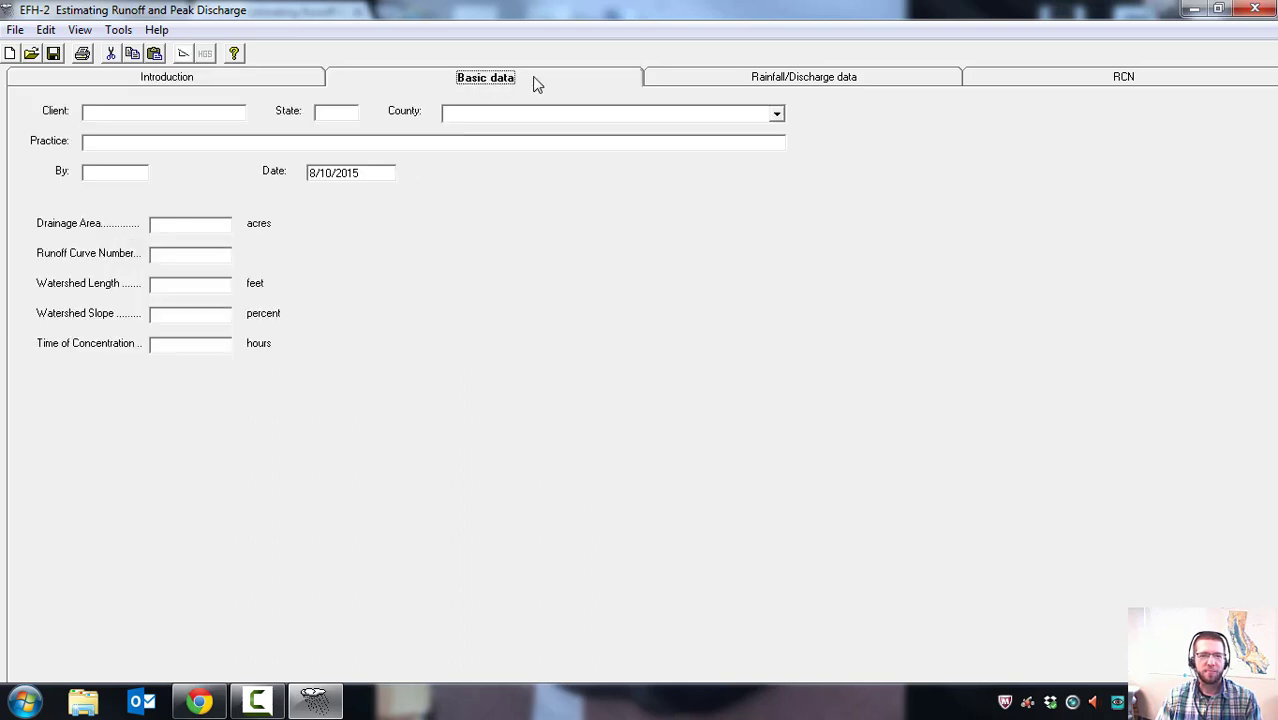
left_click(122, 115)
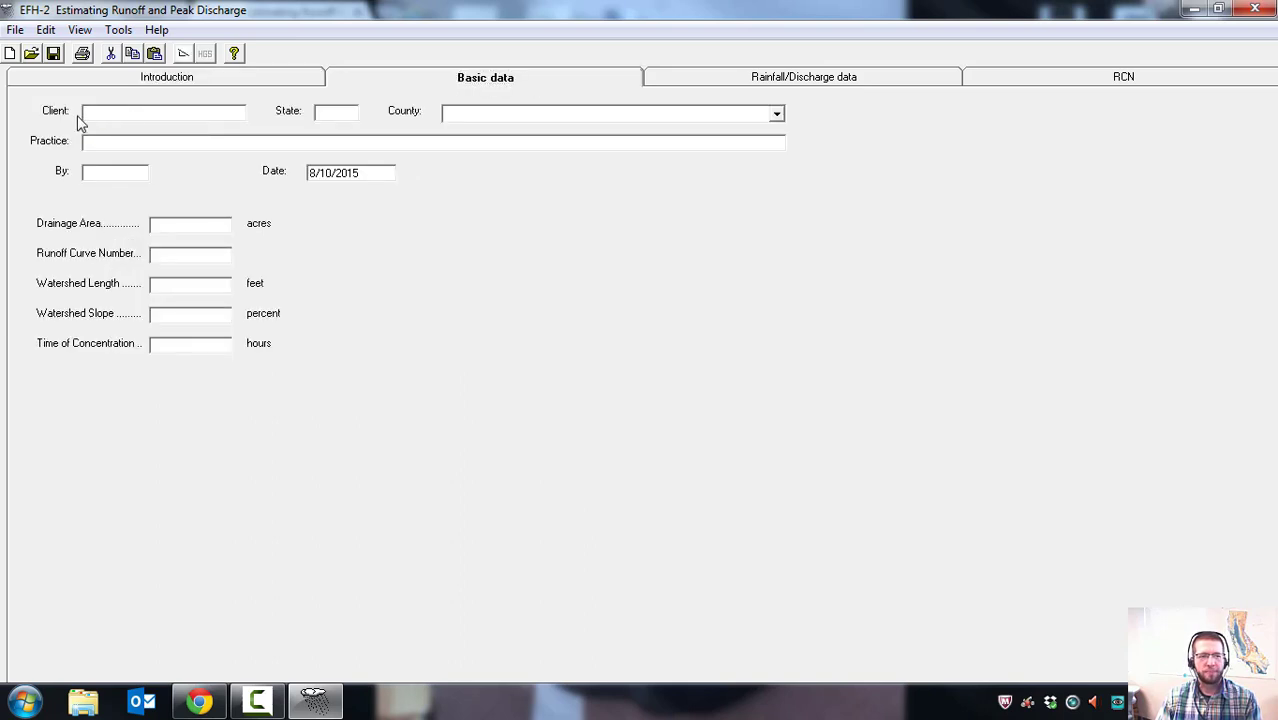
left_click(333, 114)
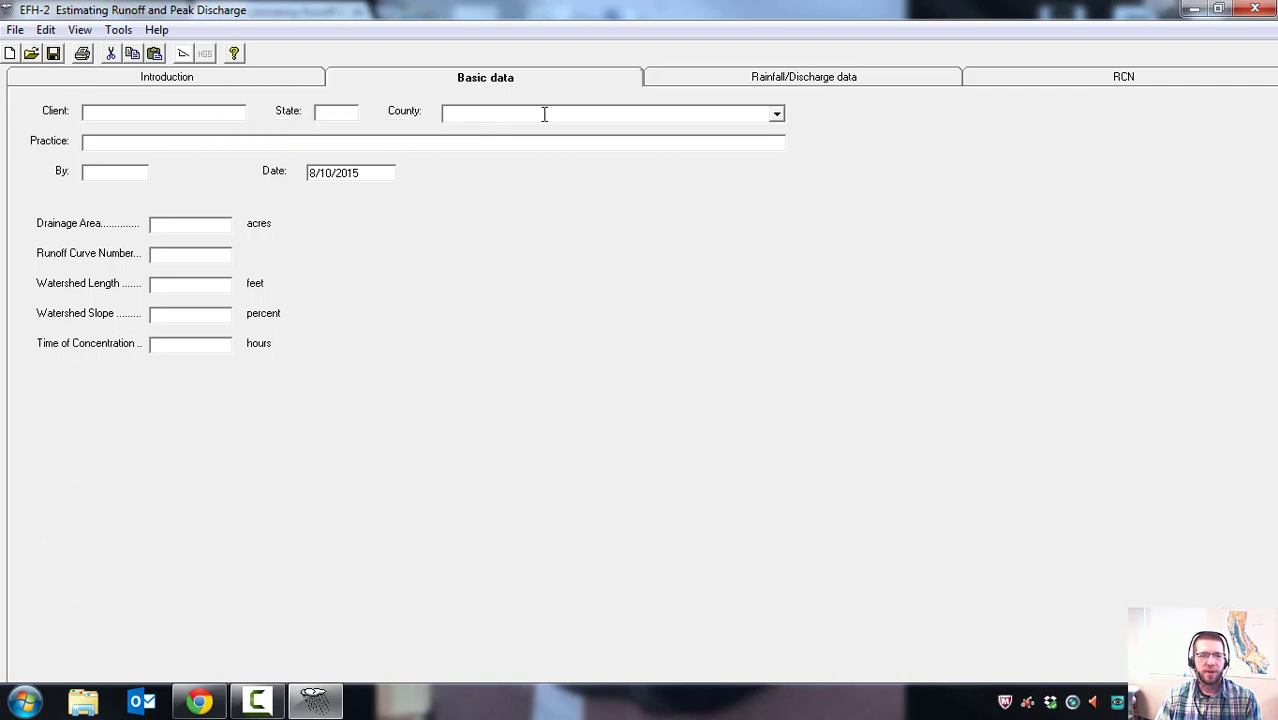
left_click(776, 113)
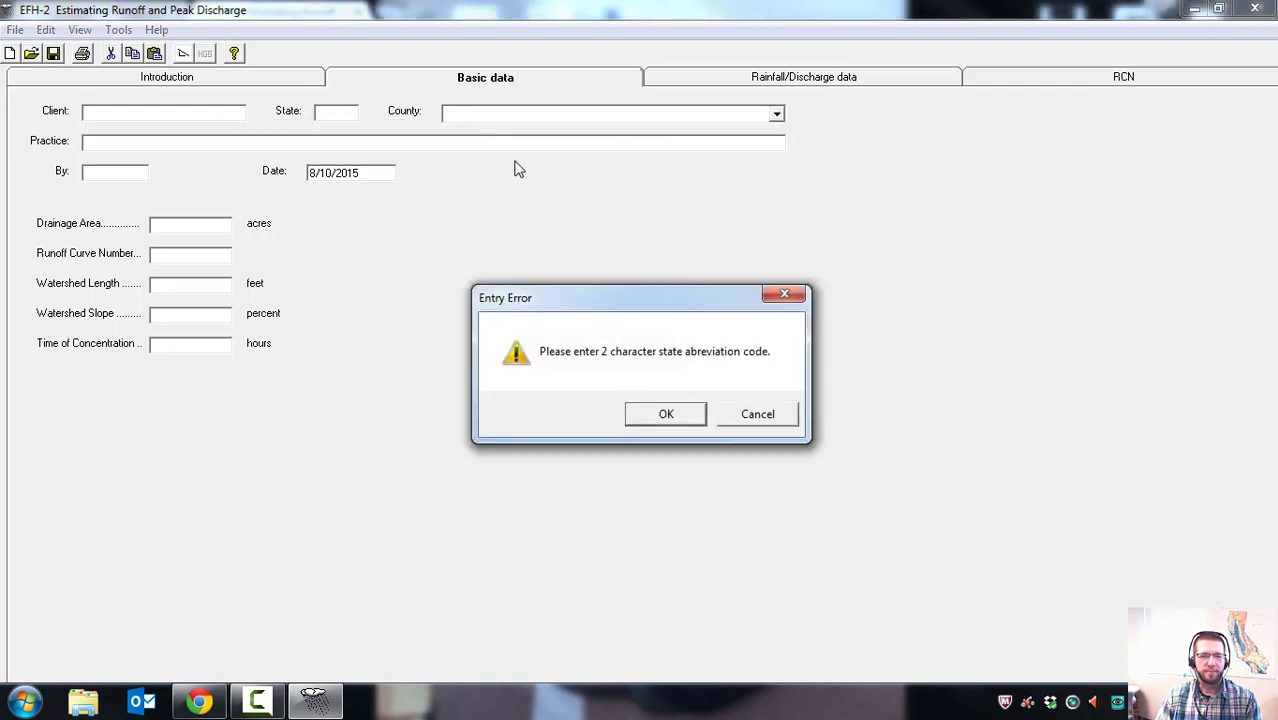
left_click(662, 416)
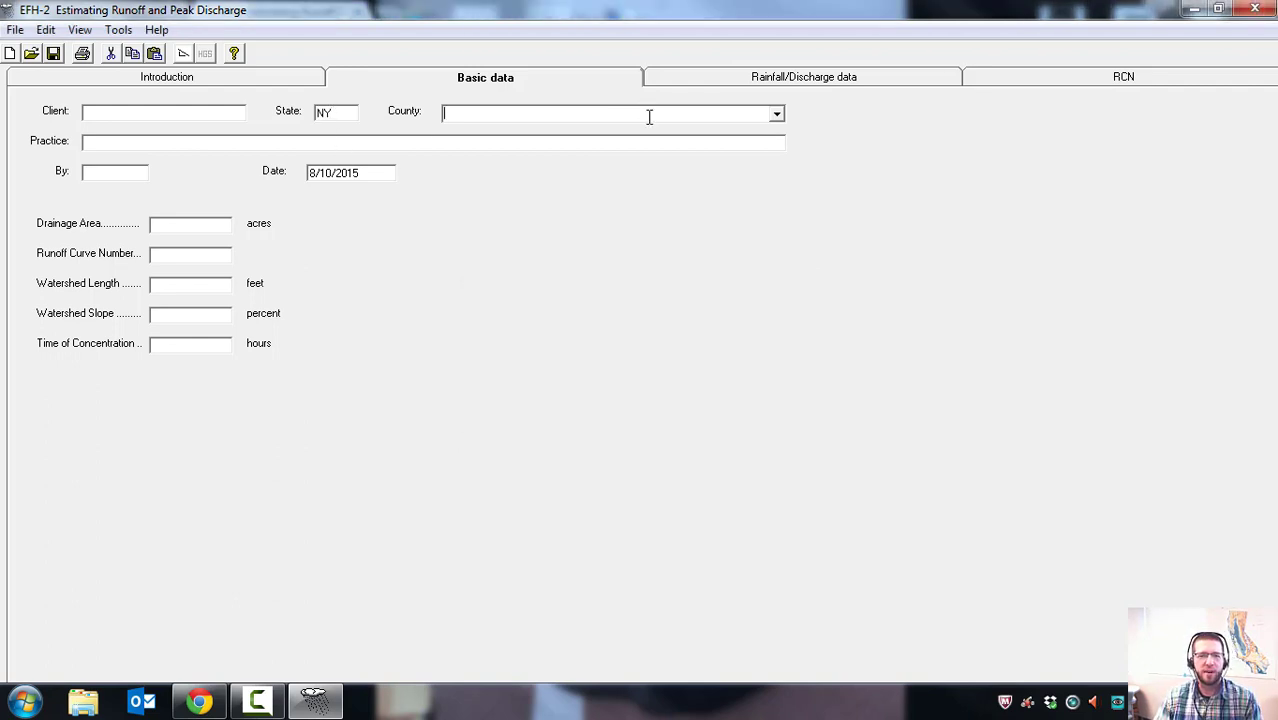
Set the project county to Albany S NRCC-C.
left_click(777, 115)
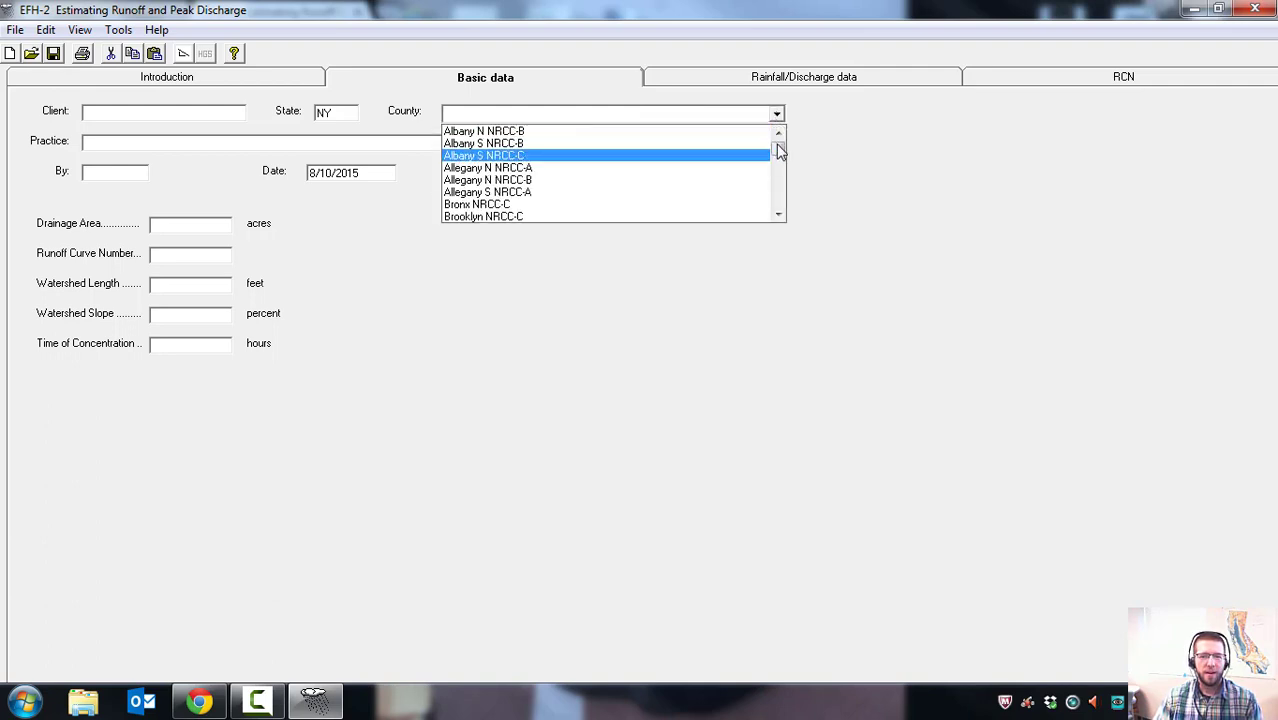
mouse_move(779, 150)
left_mouse_down()
mouse_move(781, 171)
mouse_move(782, 148)
left_mouse_up()
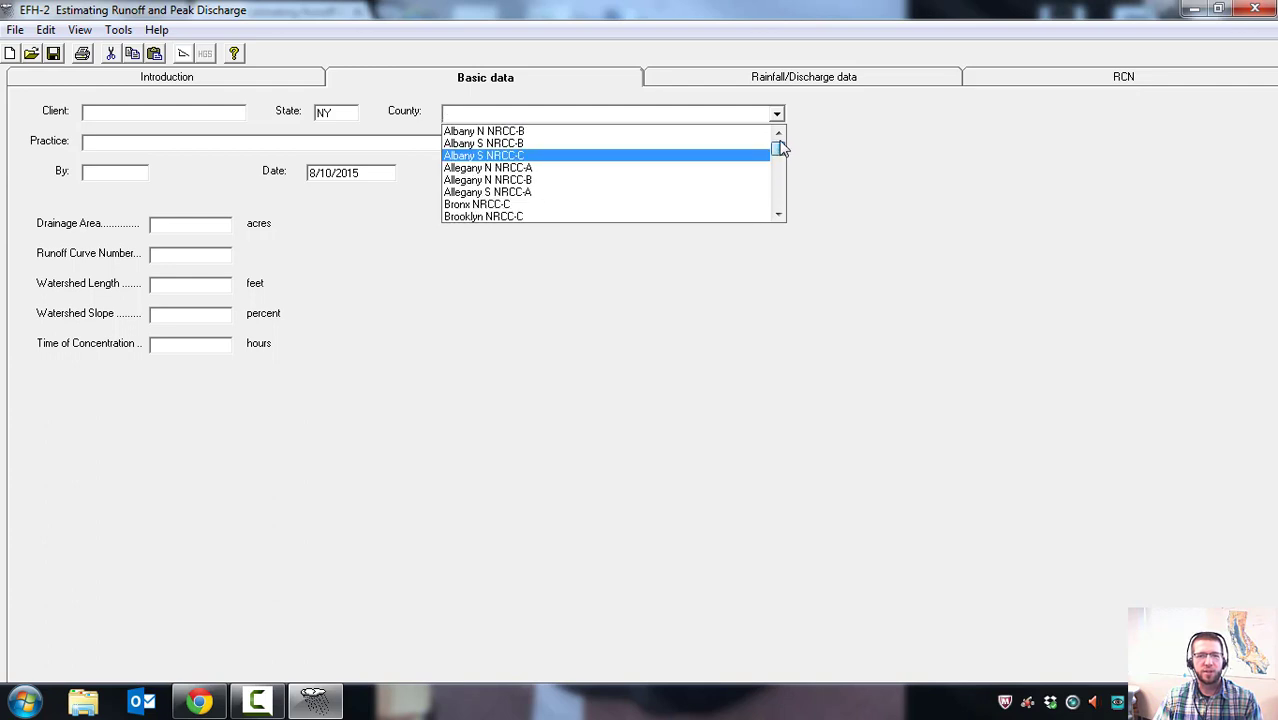
left_click(459, 137)
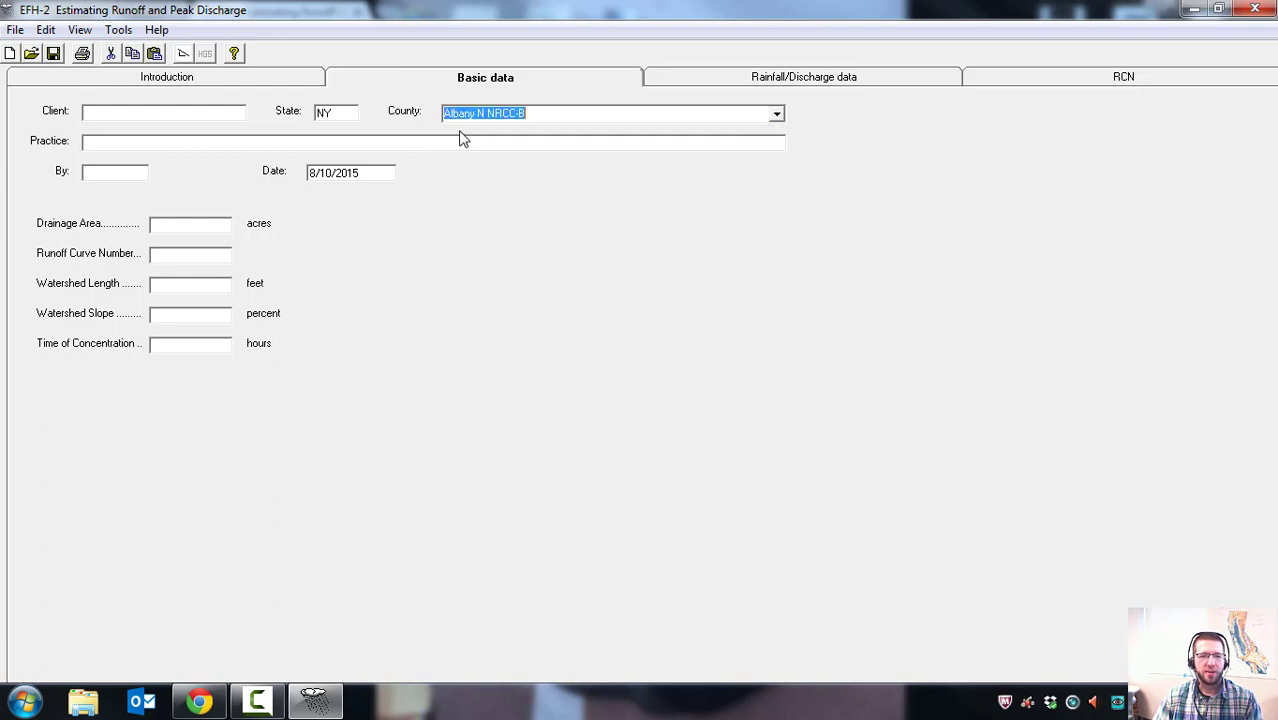
left_click(777, 113)
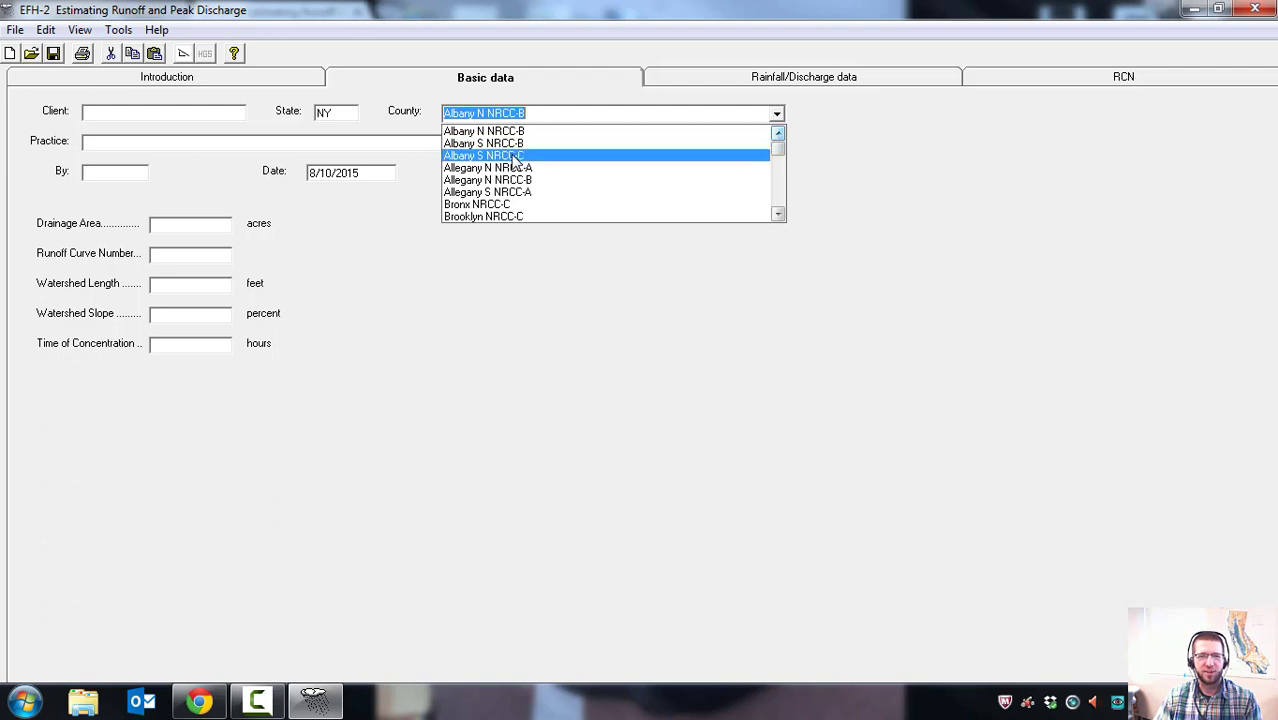
left_click(463, 157)
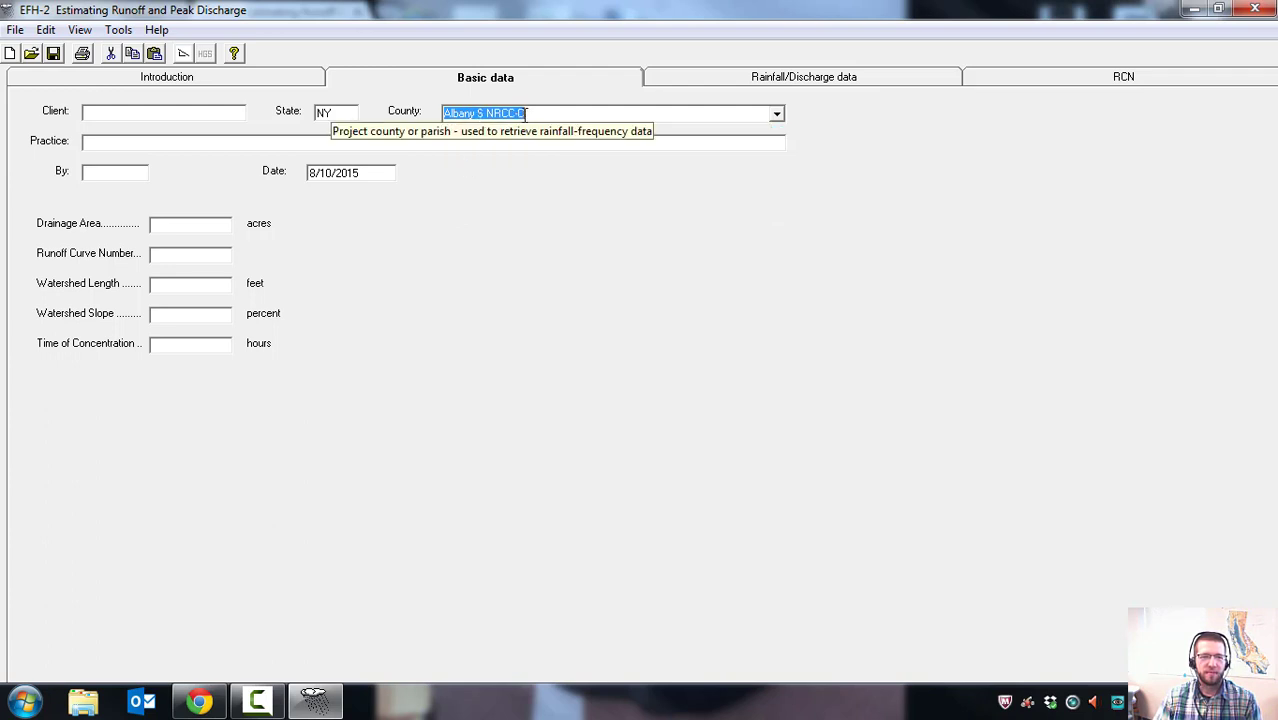
Set the rainfall type to NRCC_C on the Rainfall/Discharge data page.
left_click(730, 81)
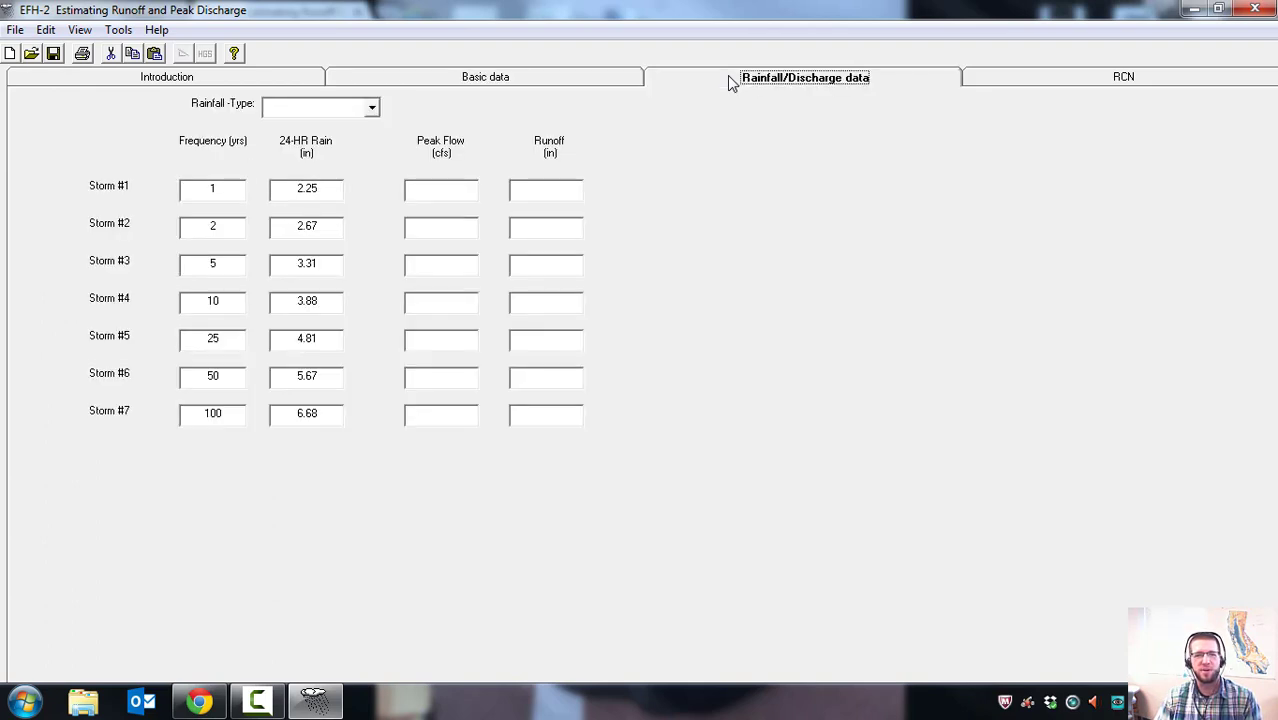
left_click(372, 108)
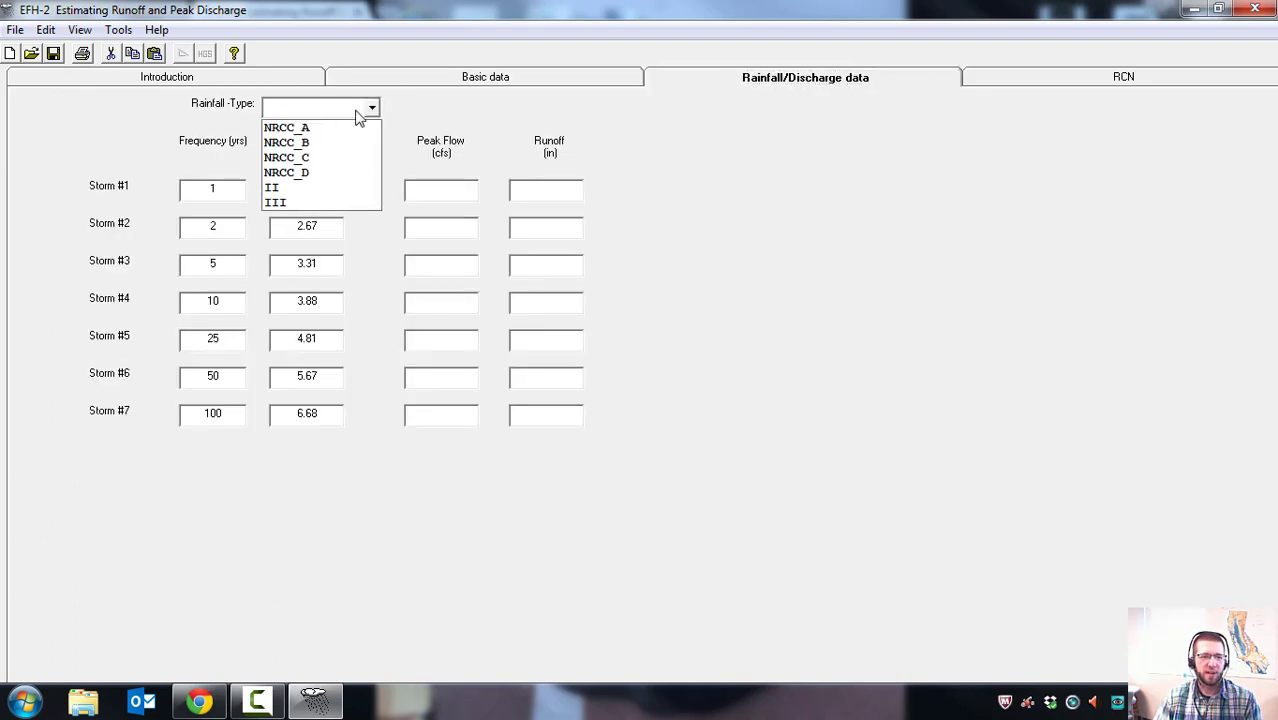
left_click(289, 163)
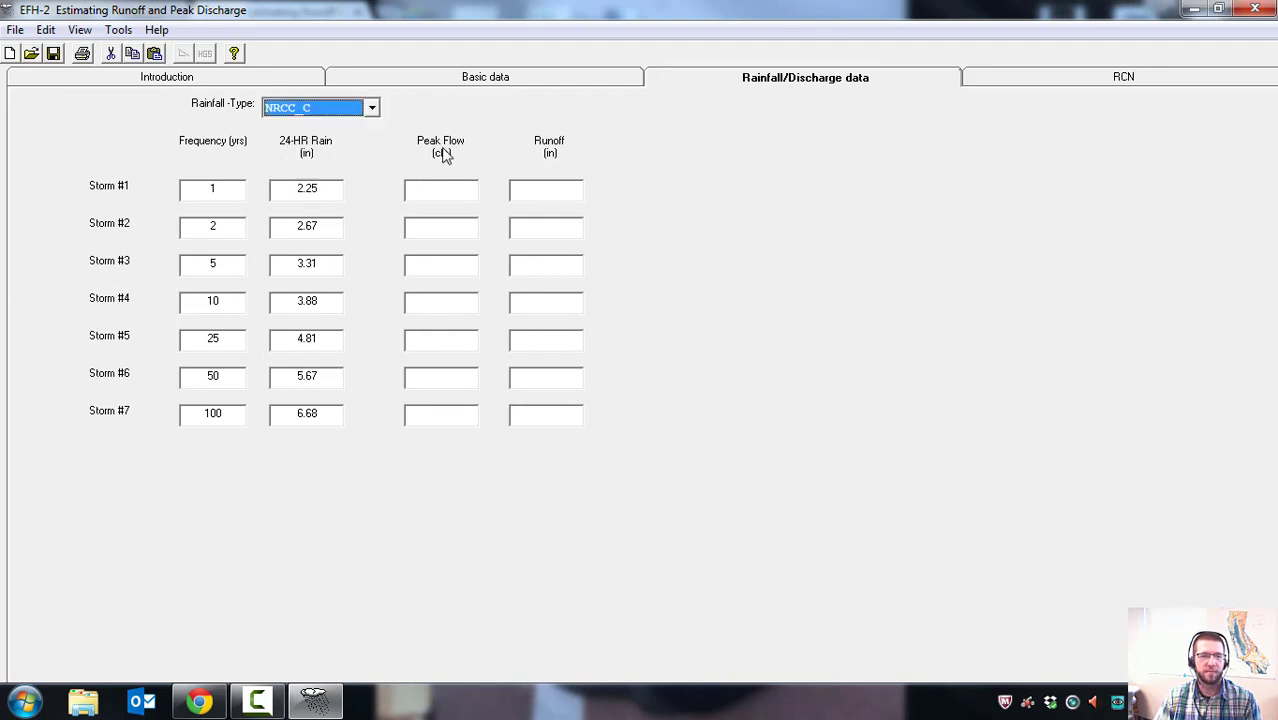
Return to the Basic data page and enter a drainage area of 100 acres.
left_click(521, 75)
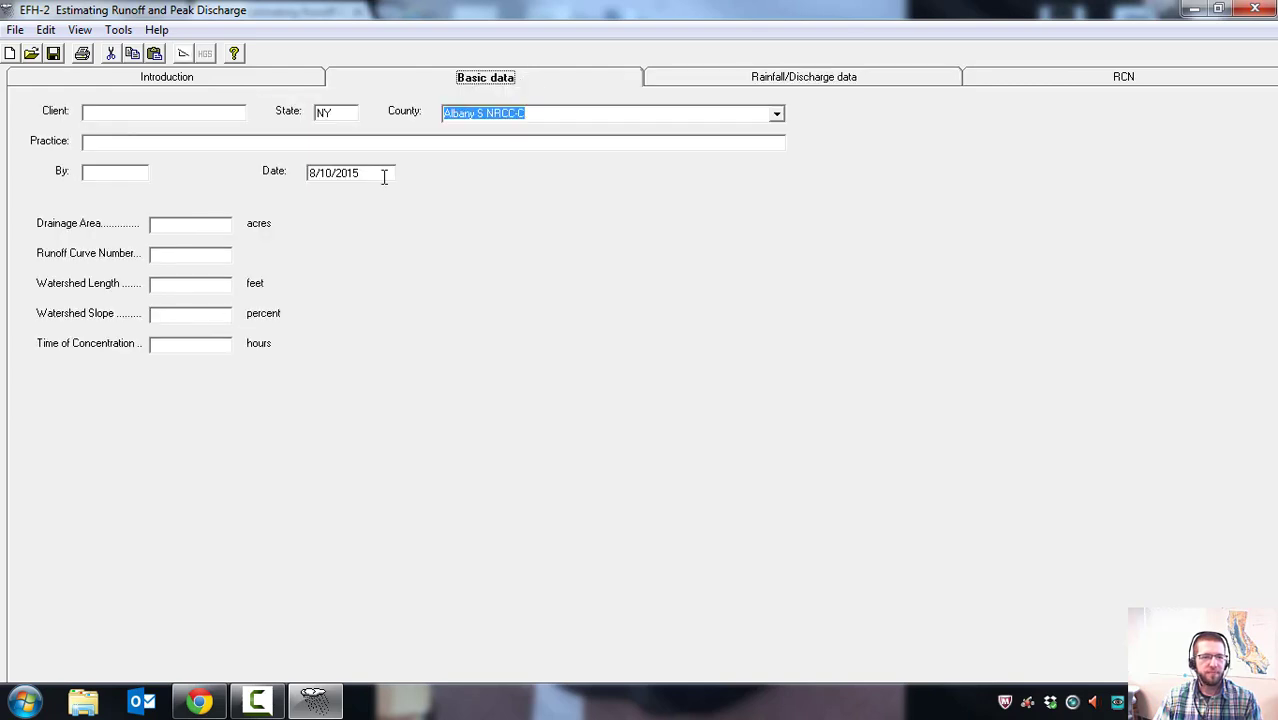
left_click(172, 222)
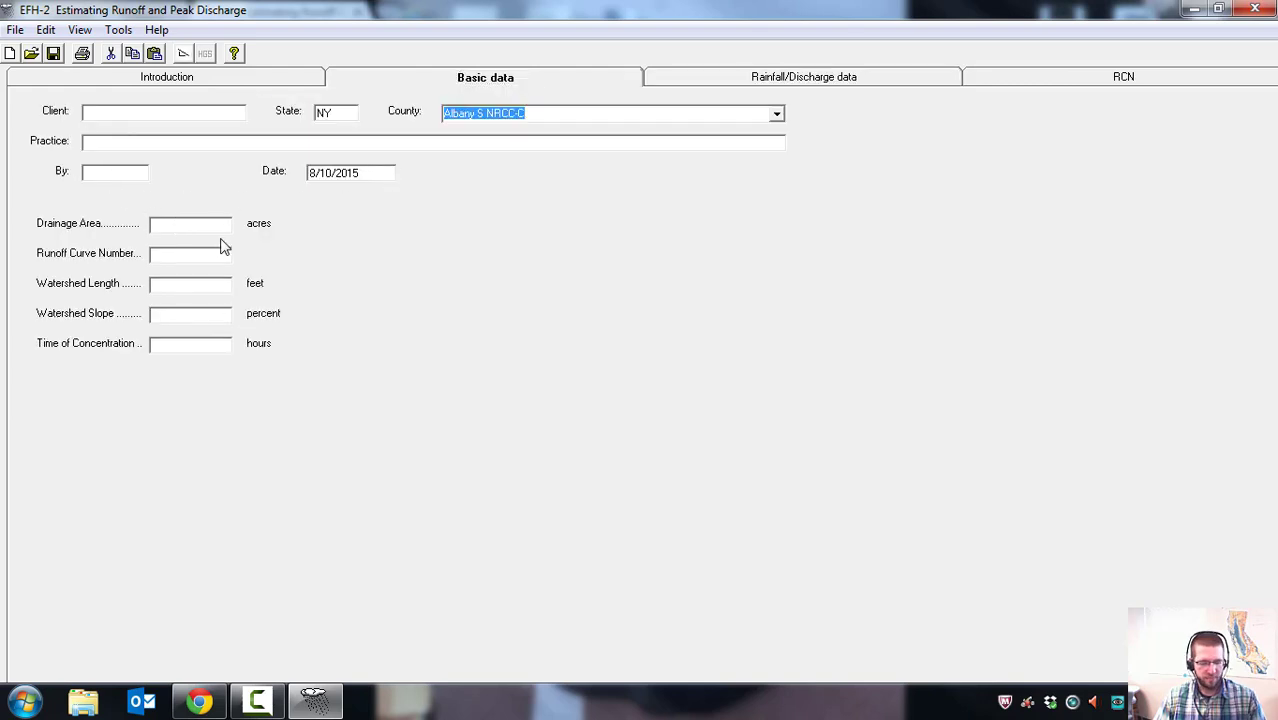
type("100")
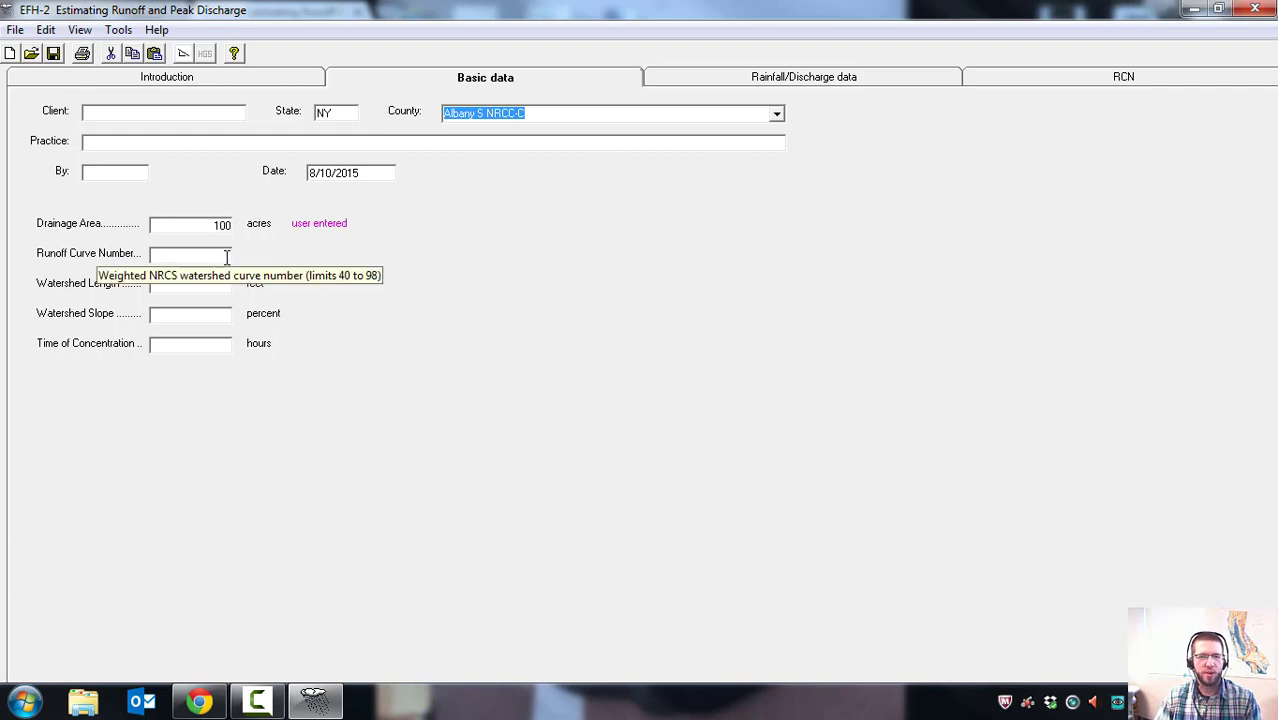
In the RCN calculator, enter 50 acres of fallow bare soil under hydrologic soil group B.
left_click(1095, 81)
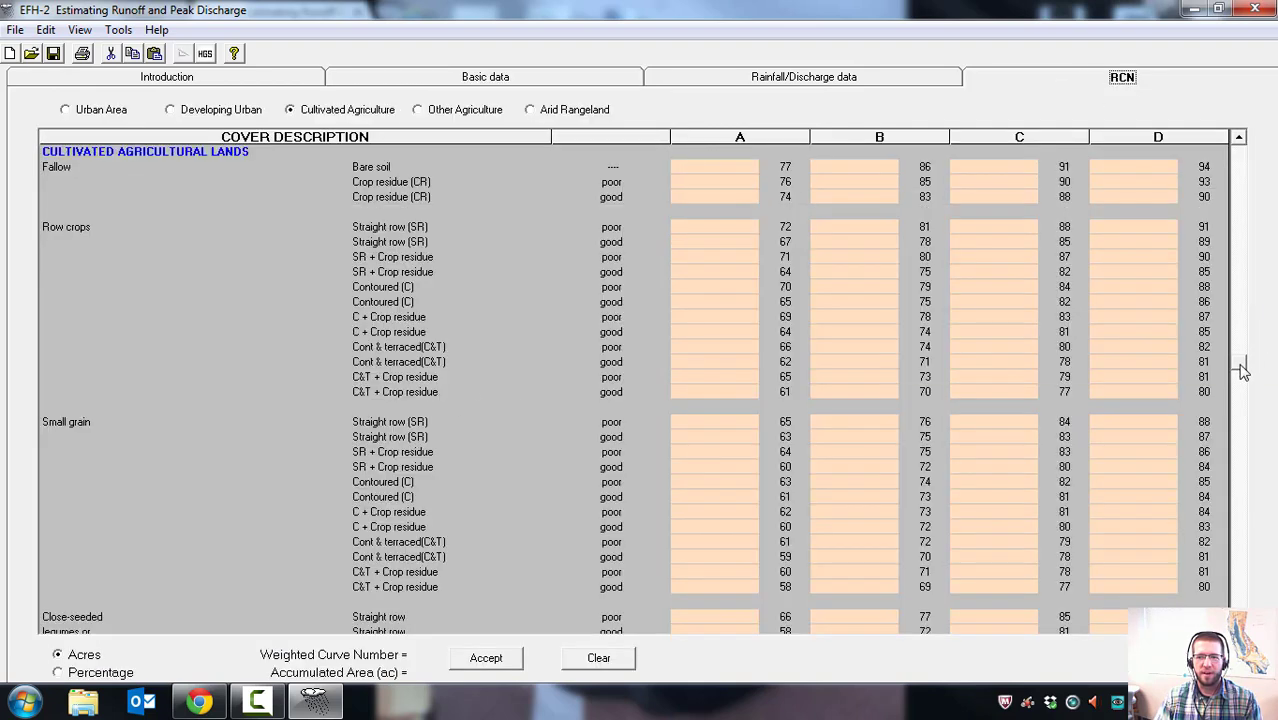
scroll(1240, 364, "down", 1)
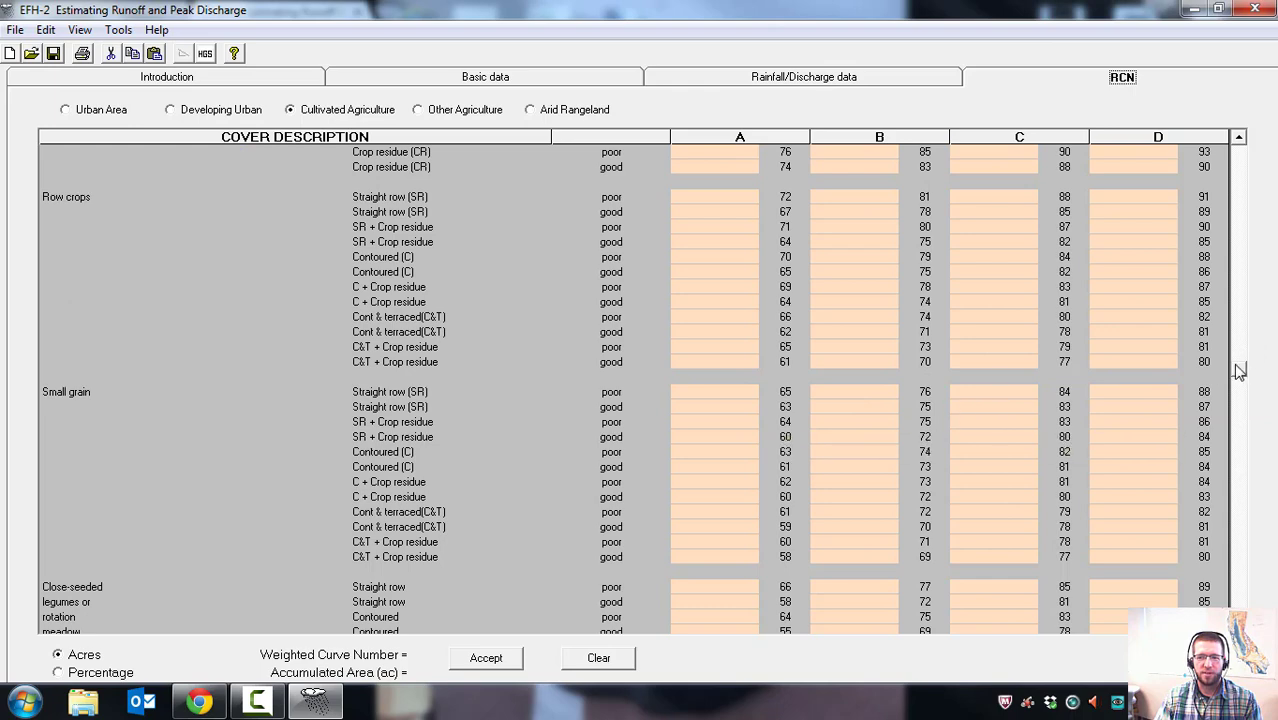
left_click_drag(1237, 370, 1239, 200)
left_click(1240, 142)
scroll(1240, 145, "up", 5)
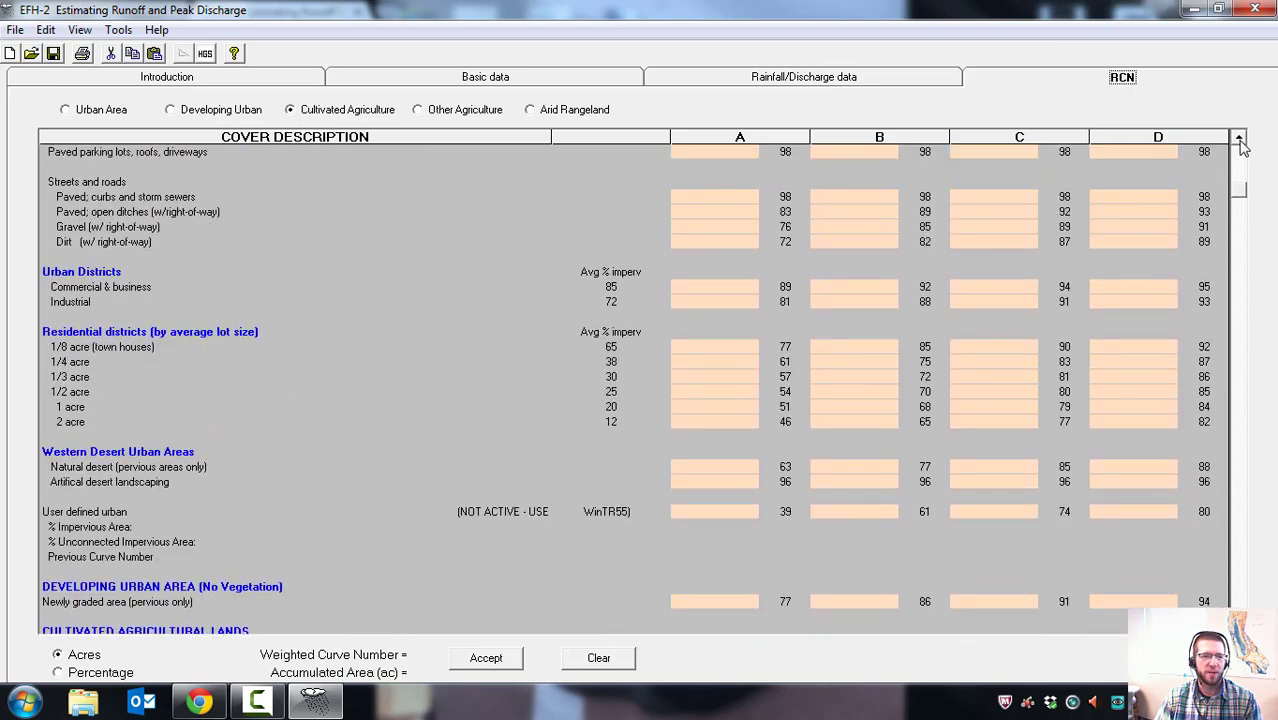
left_click_drag(1245, 172, 1247, 191)
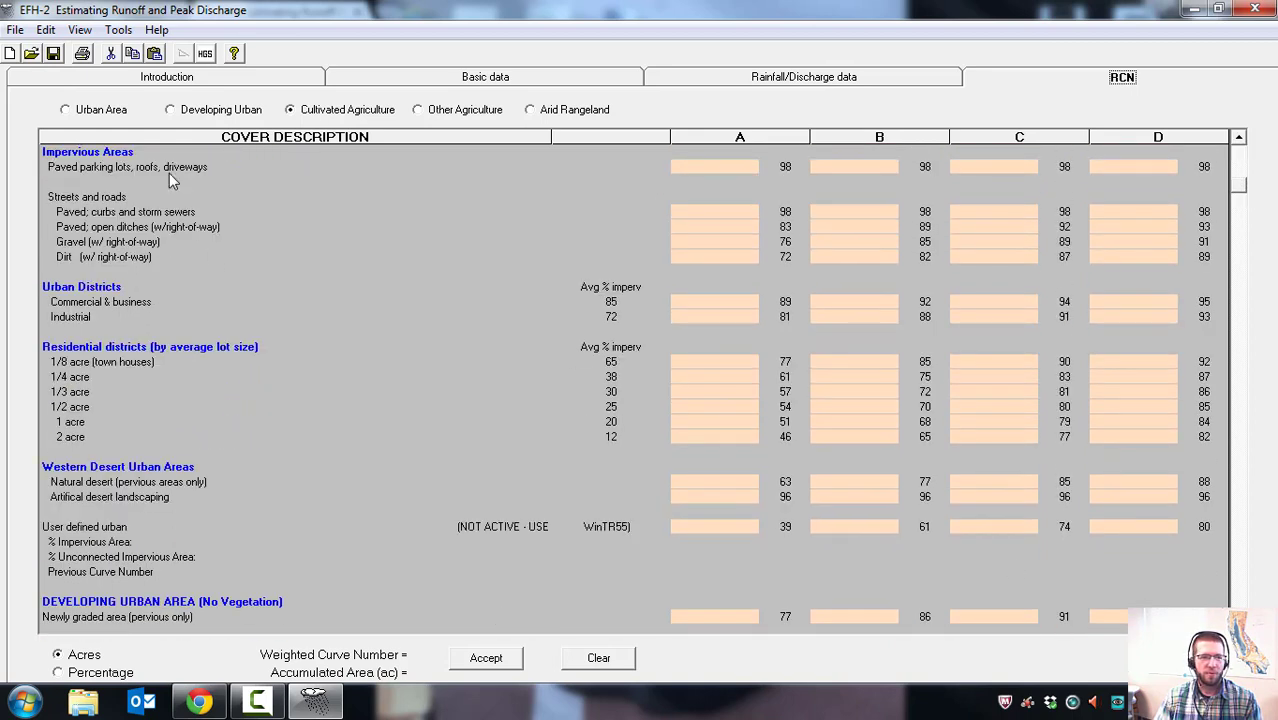
scroll(640, 390, "down", 7)
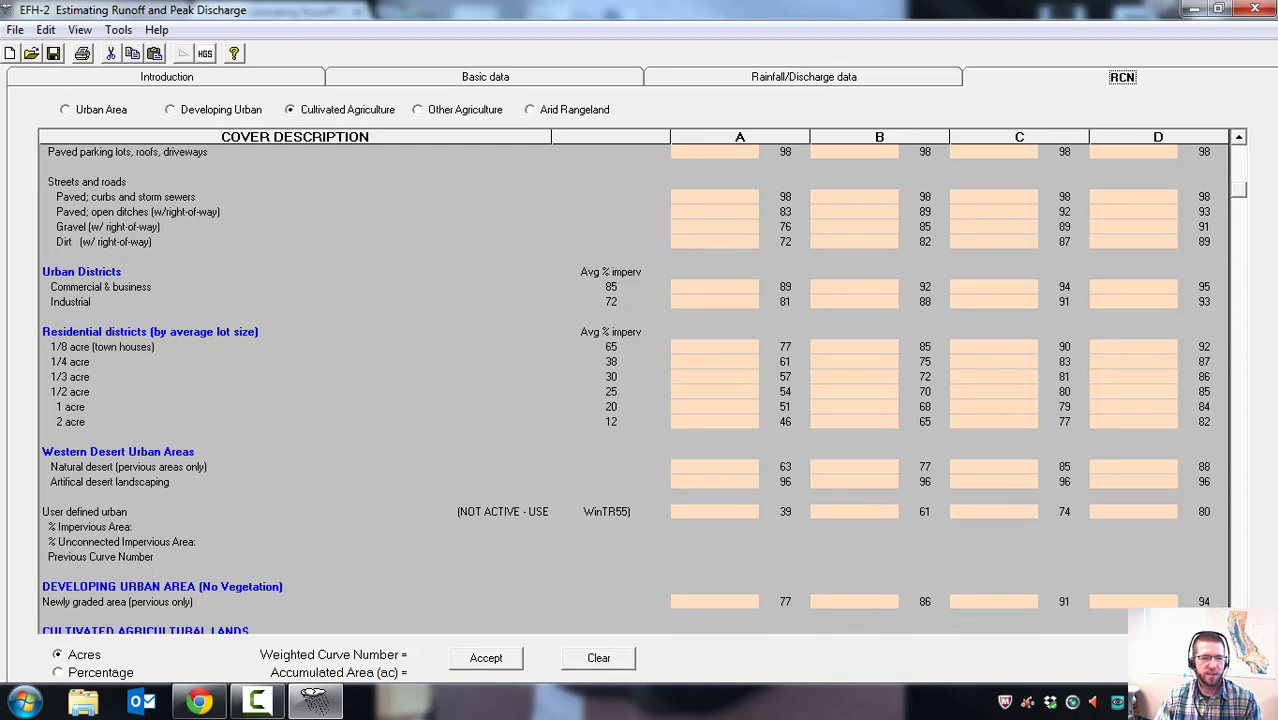
scroll(922, 370, "down", 3)
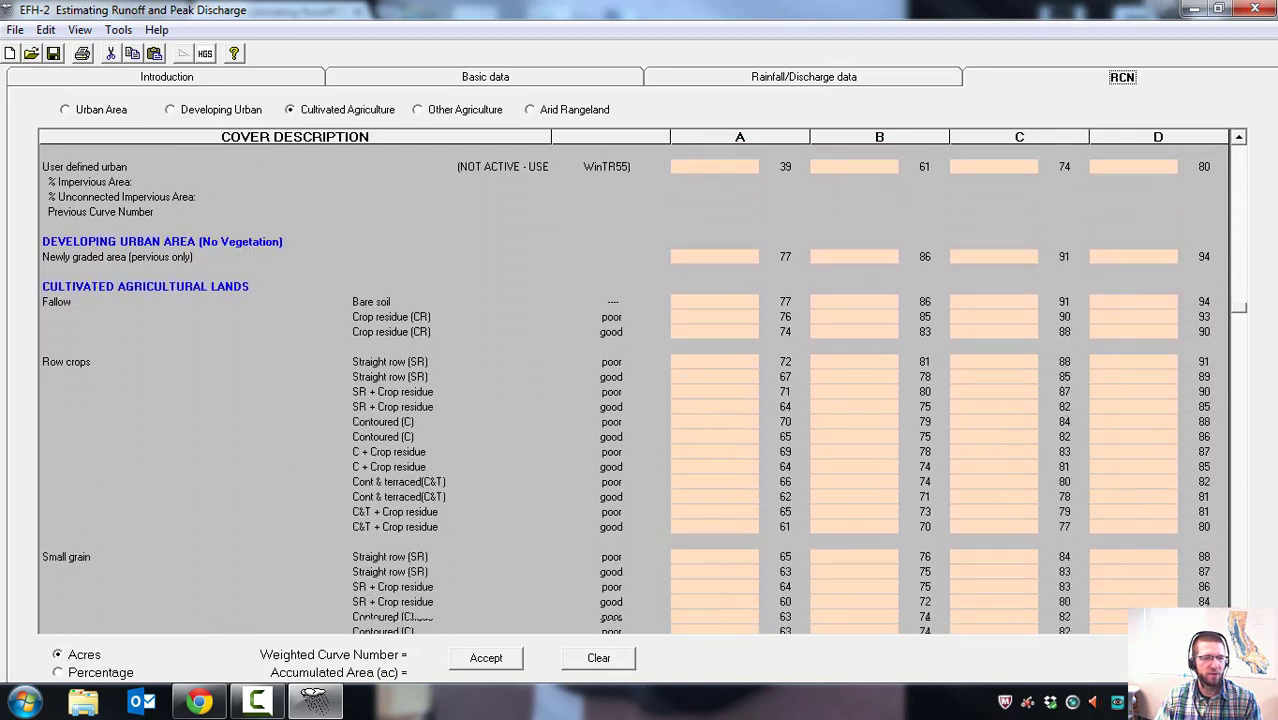
left_click(725, 246)
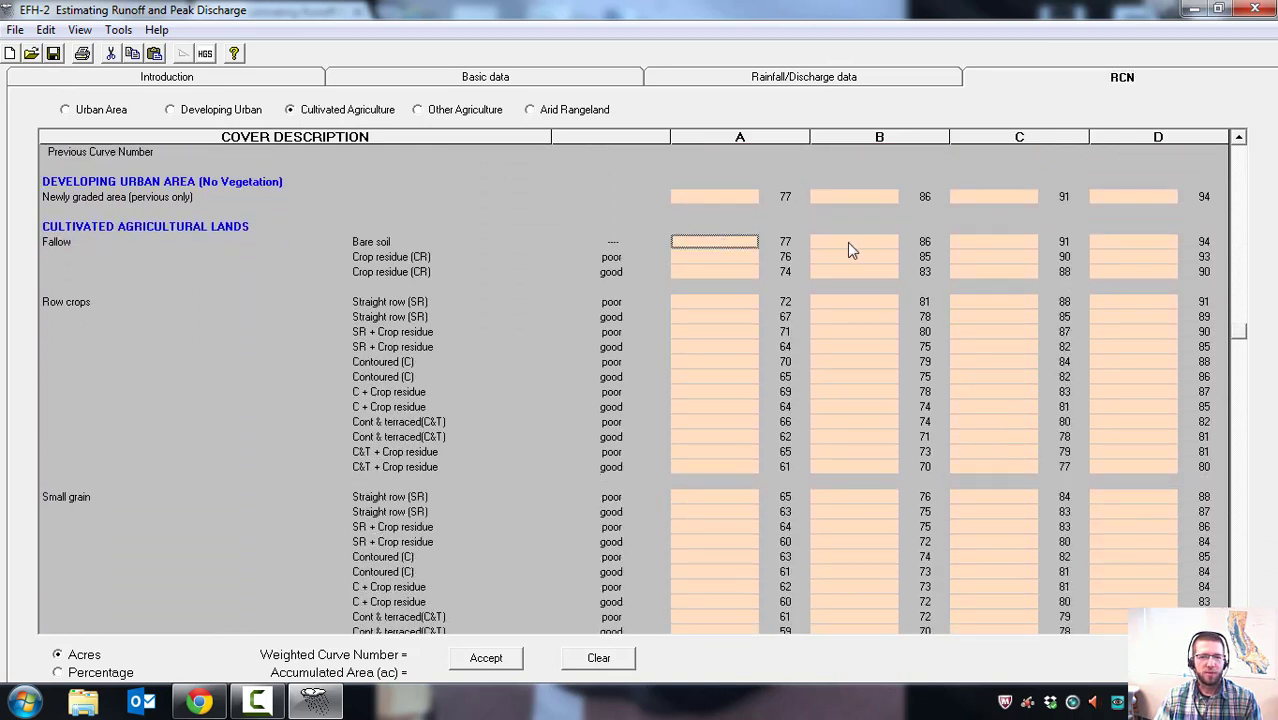
left_click(851, 243)
type("50")
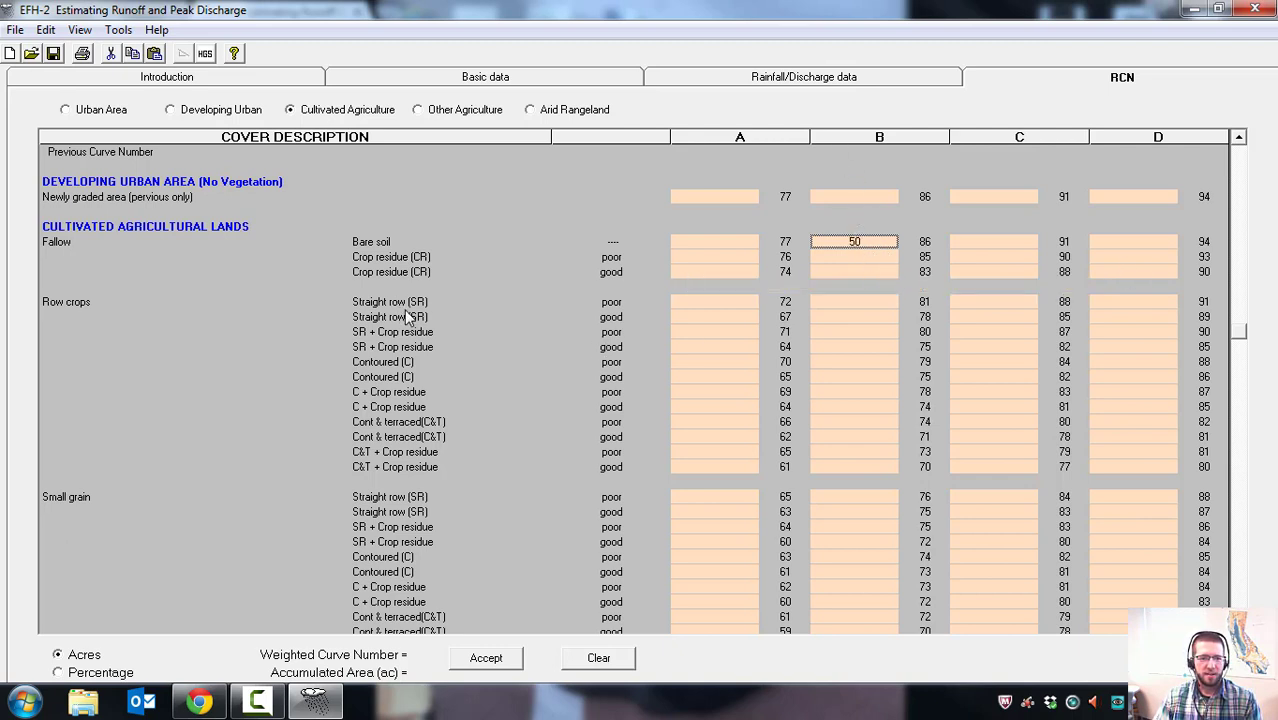
Enter 50 acres of poor-condition straight row crops under soil group D and accept the weighted curve number.
left_click(1150, 303)
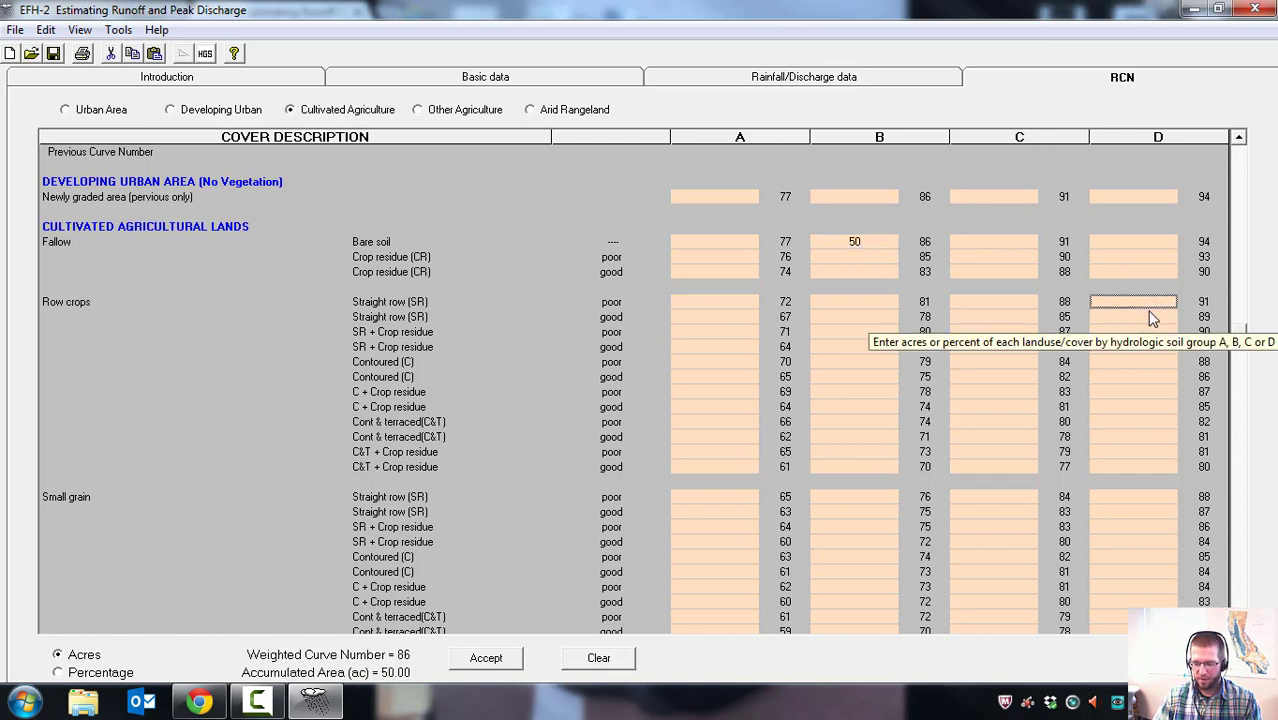
type("50")
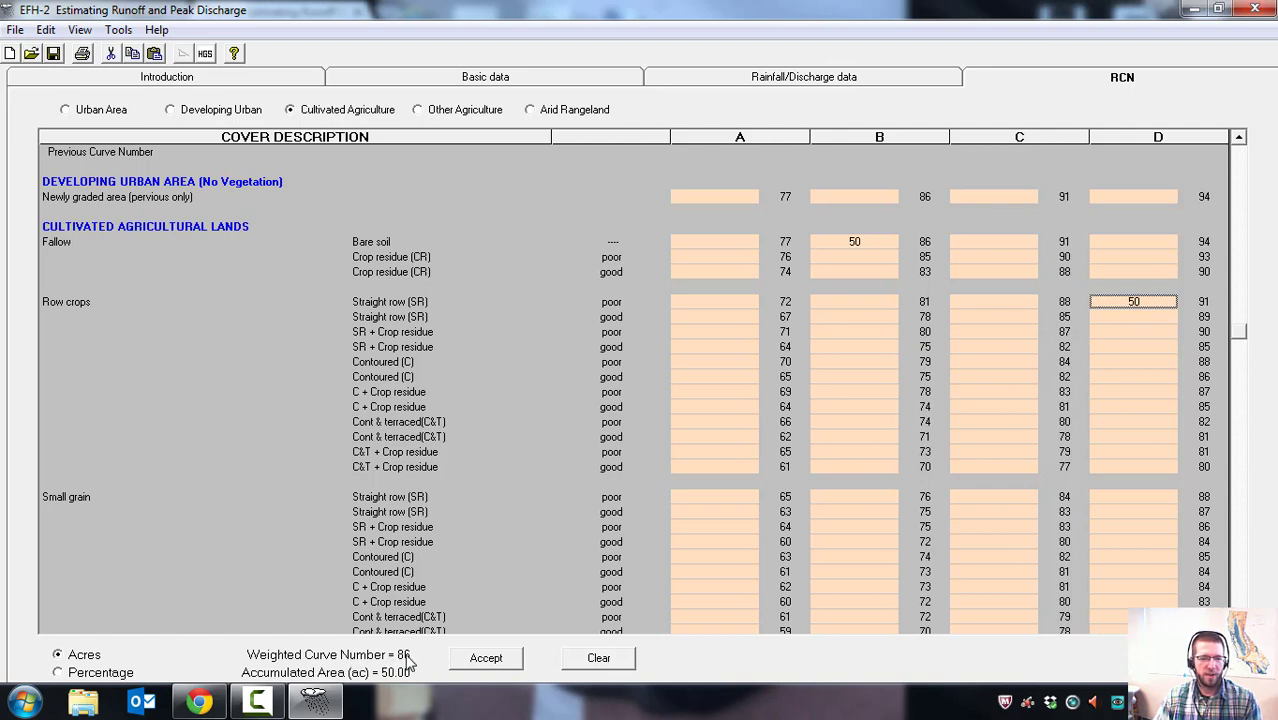
left_click(487, 658)
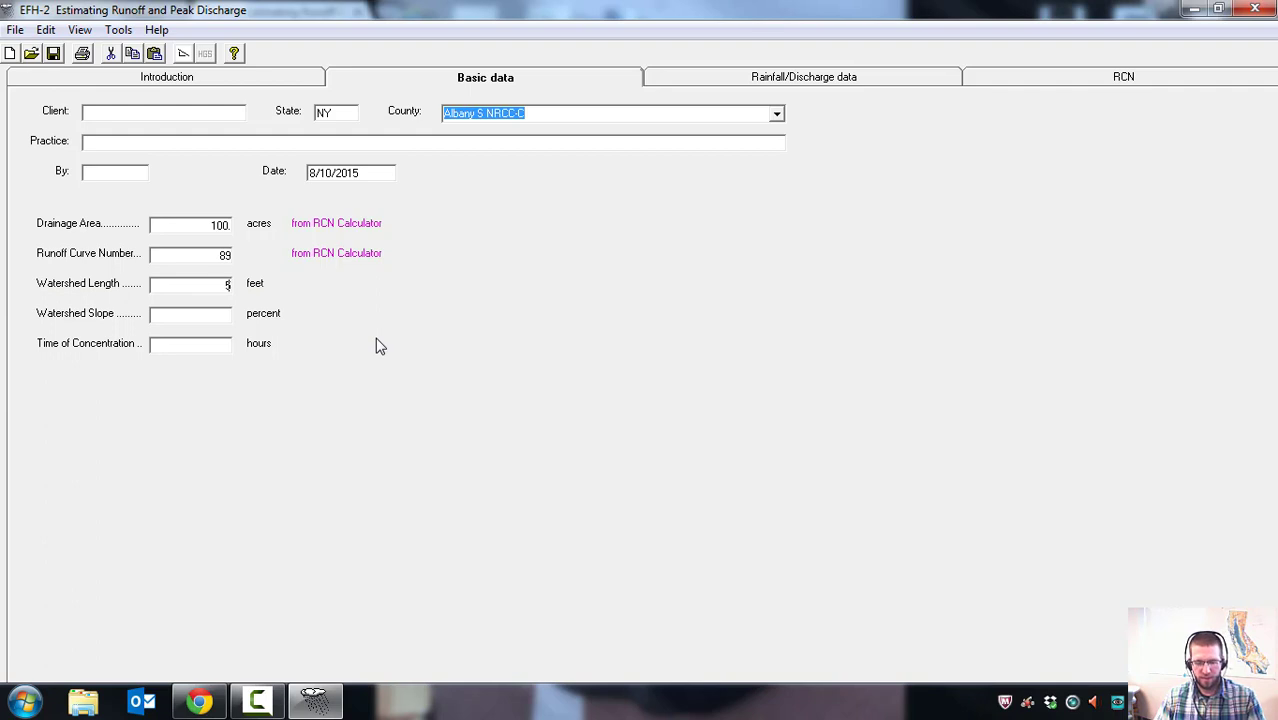
Set the watershed length to 500 feet and the slope to 12 percent, and acknowledge the time-of-concentration warning.
type("00")
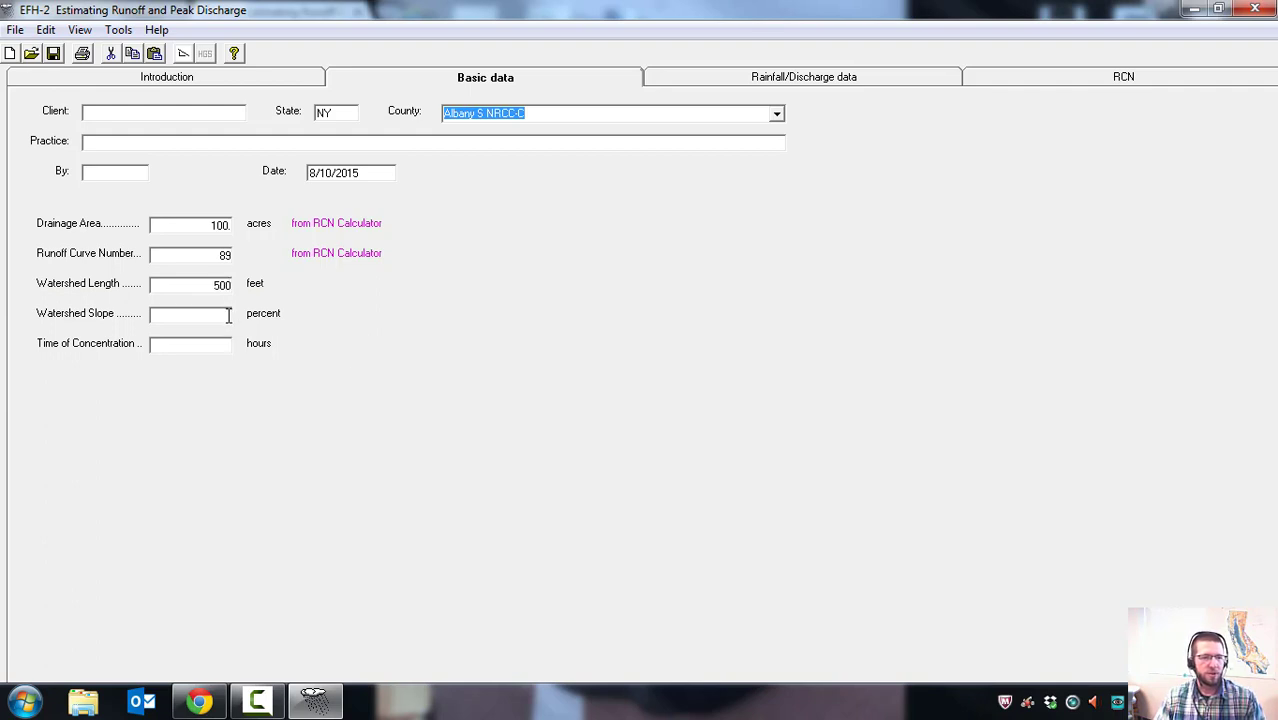
type("12")
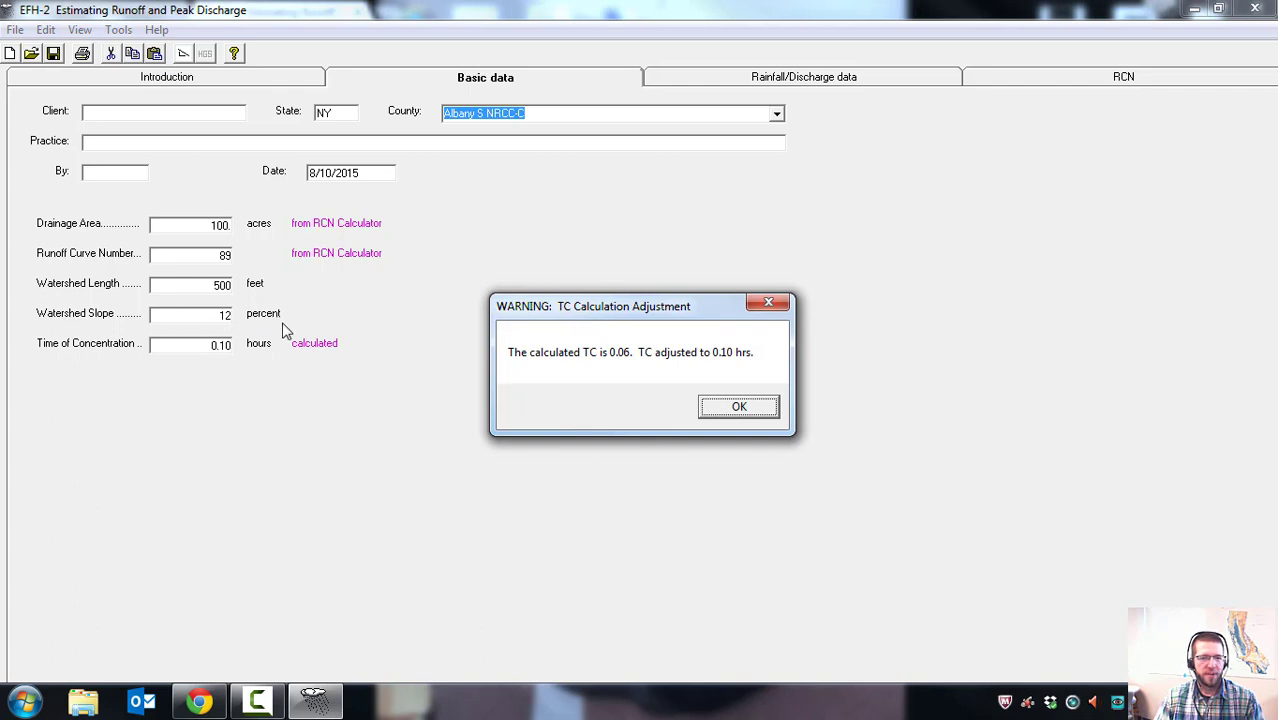
left_click_drag(619, 314, 530, 300)
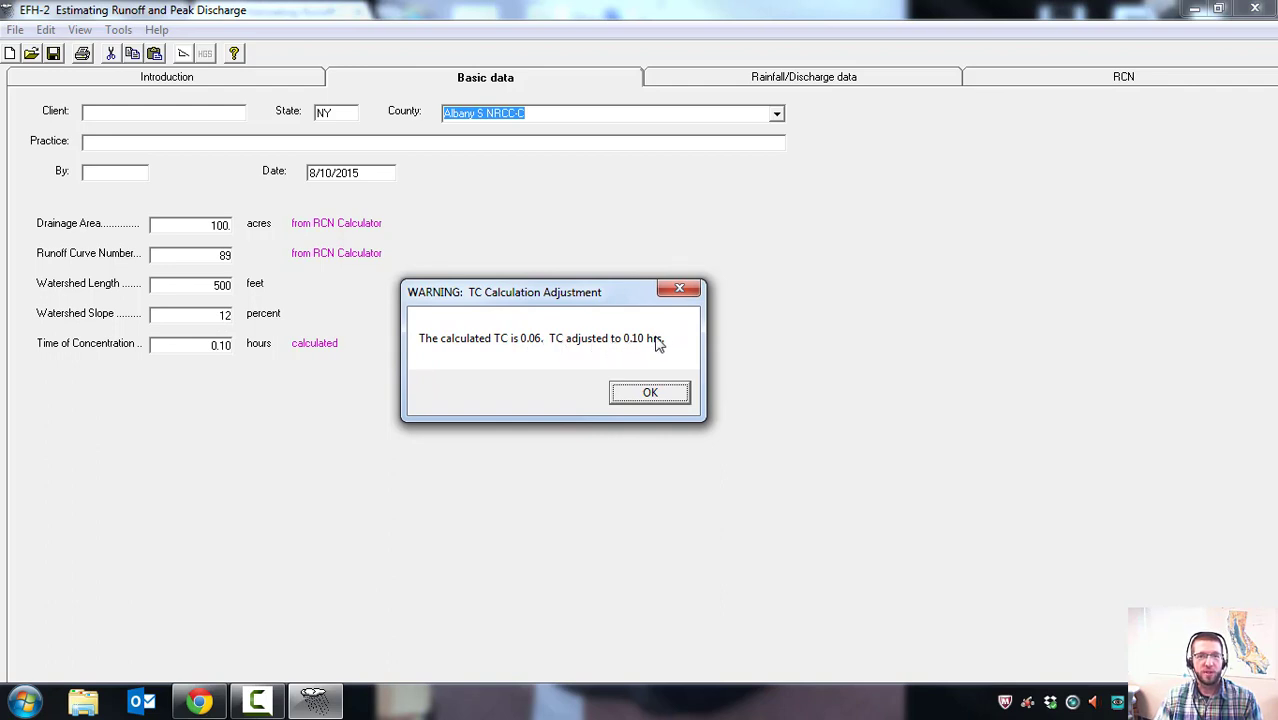
left_click(646, 396)
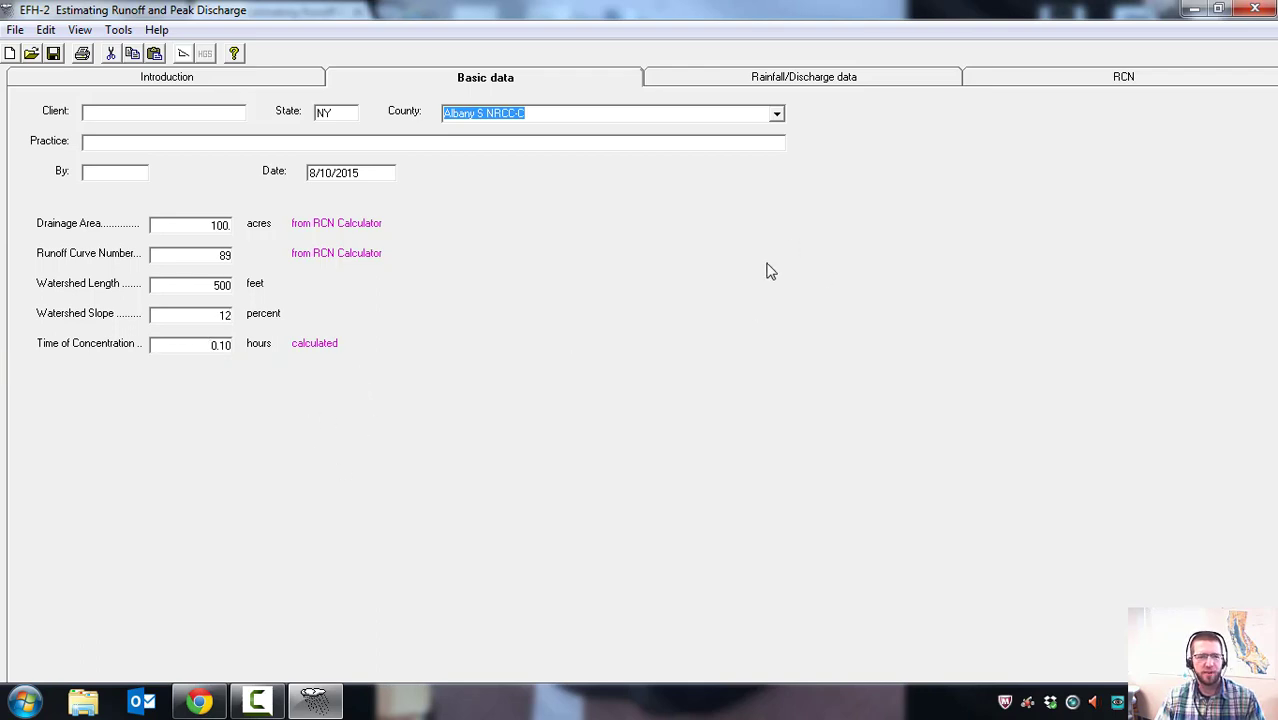
left_click(209, 345)
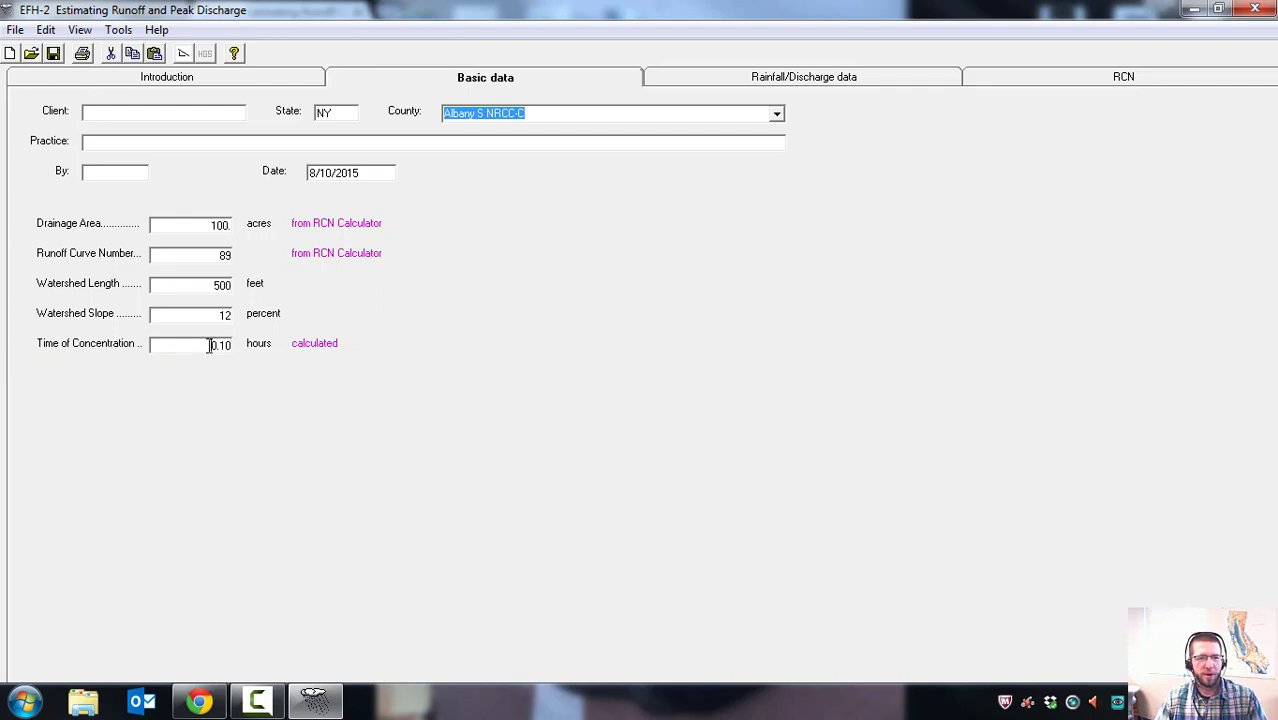
Show the Rainfall/Discharge data page and examine the rainfall and peak flow values of storms 1 to 4.
left_click(735, 78)
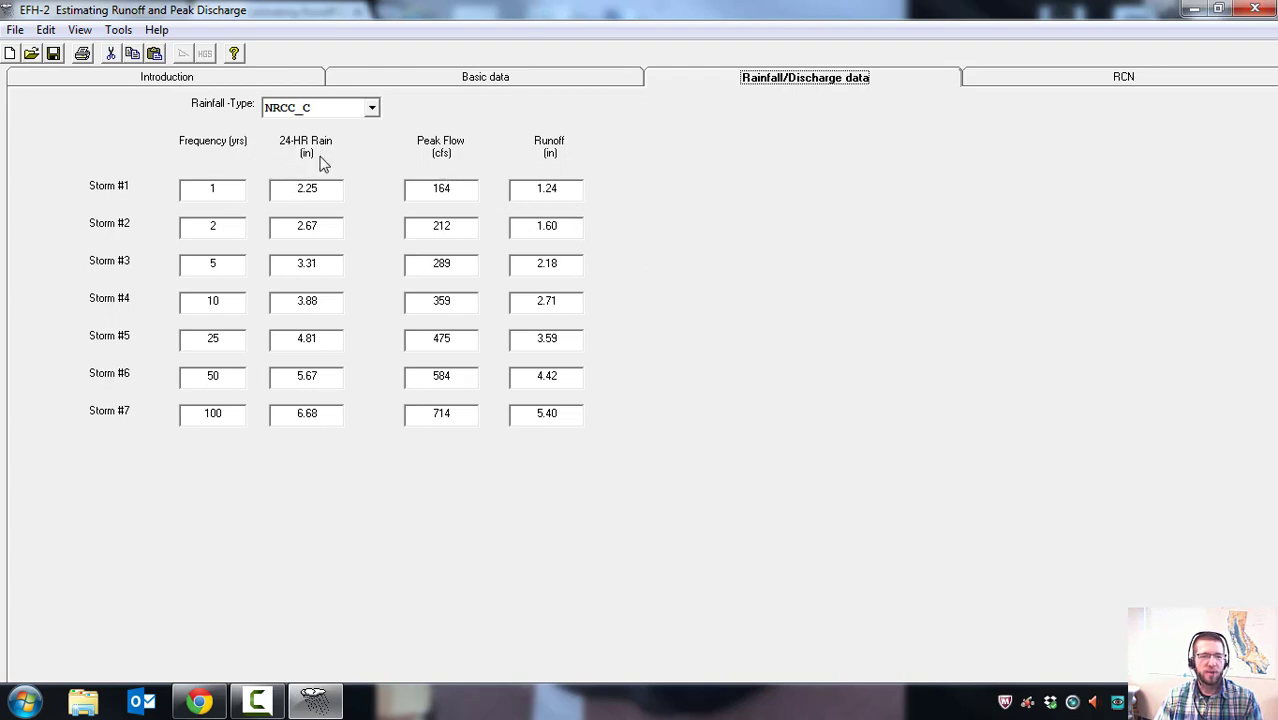
left_click(327, 192)
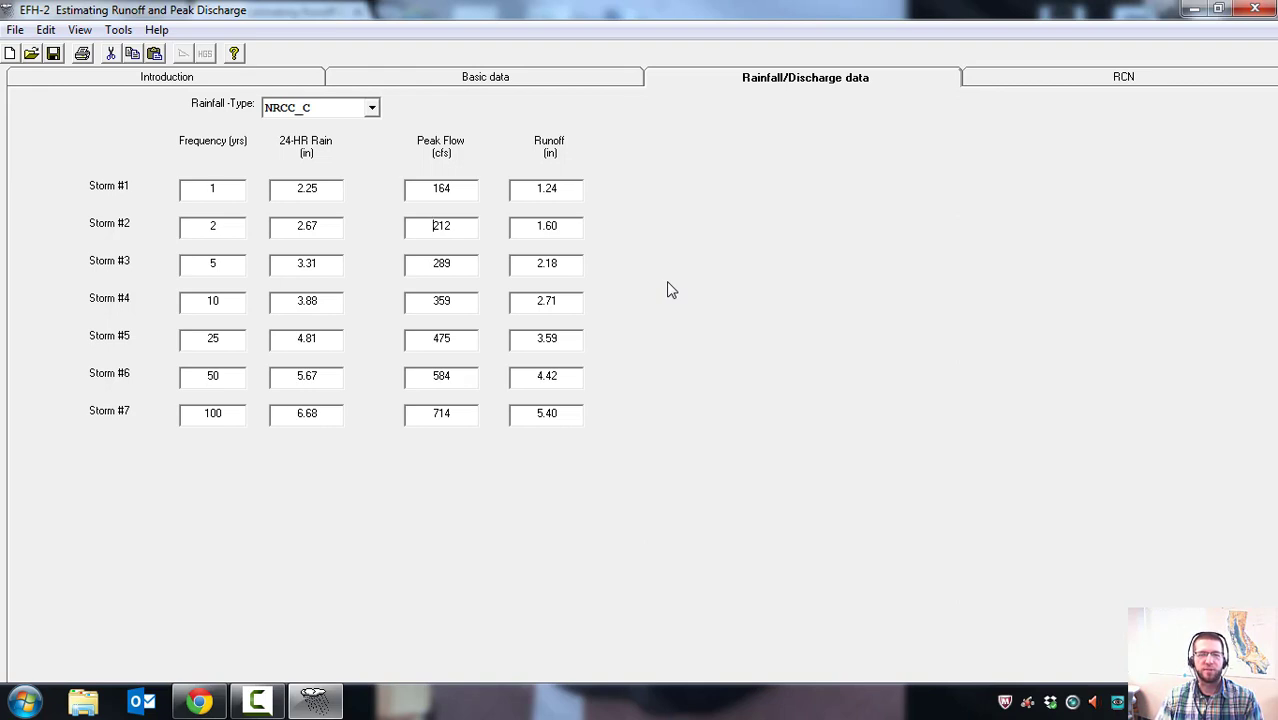
left_click(462, 188)
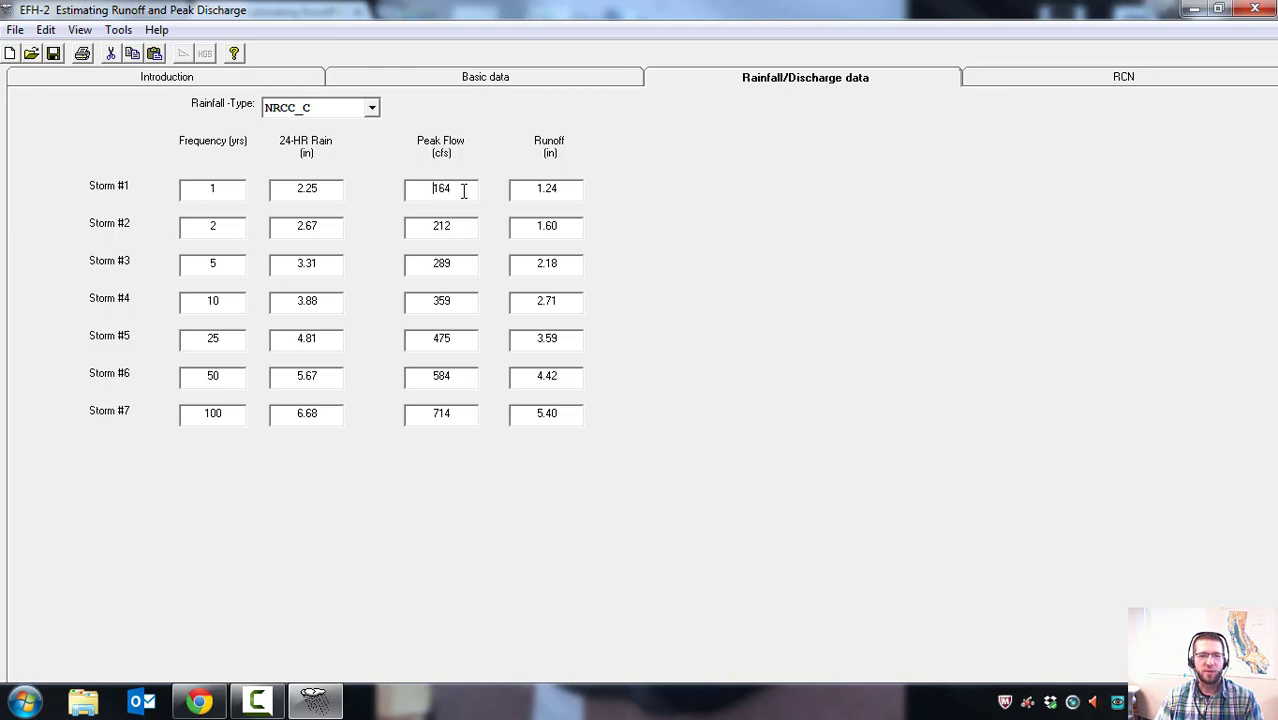
left_click(461, 226)
left_click(462, 263)
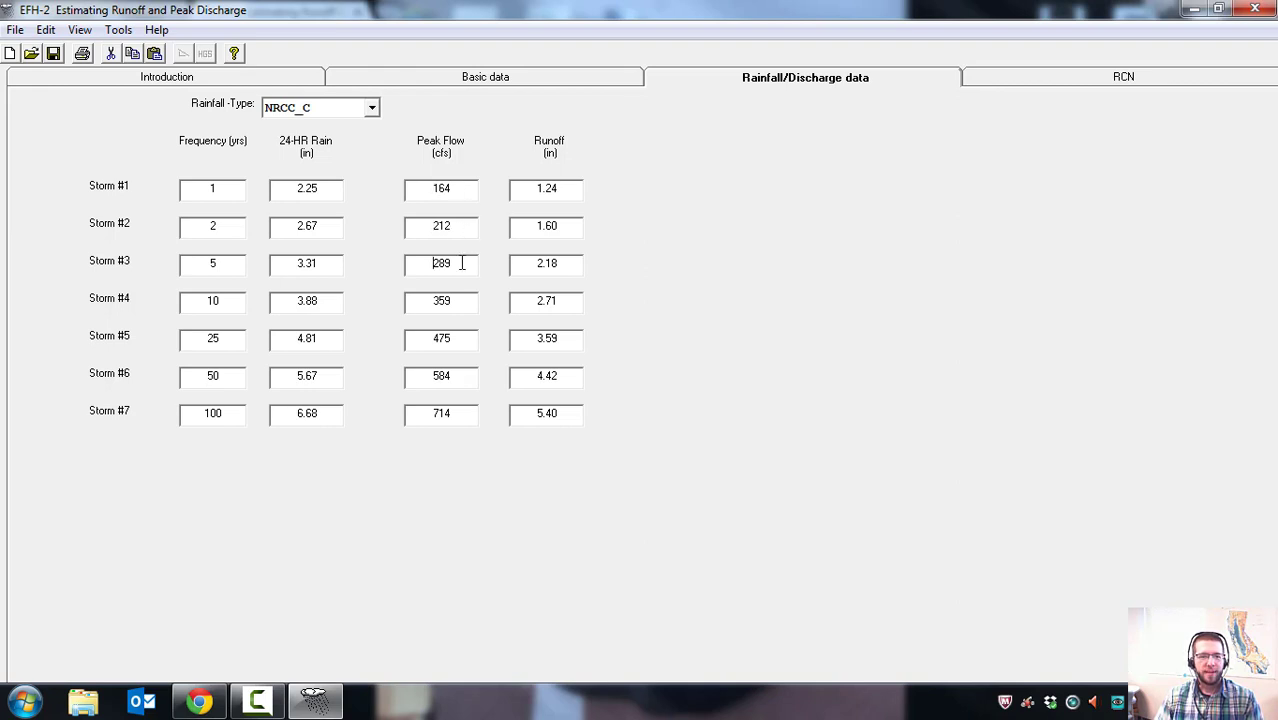
left_click(462, 301)
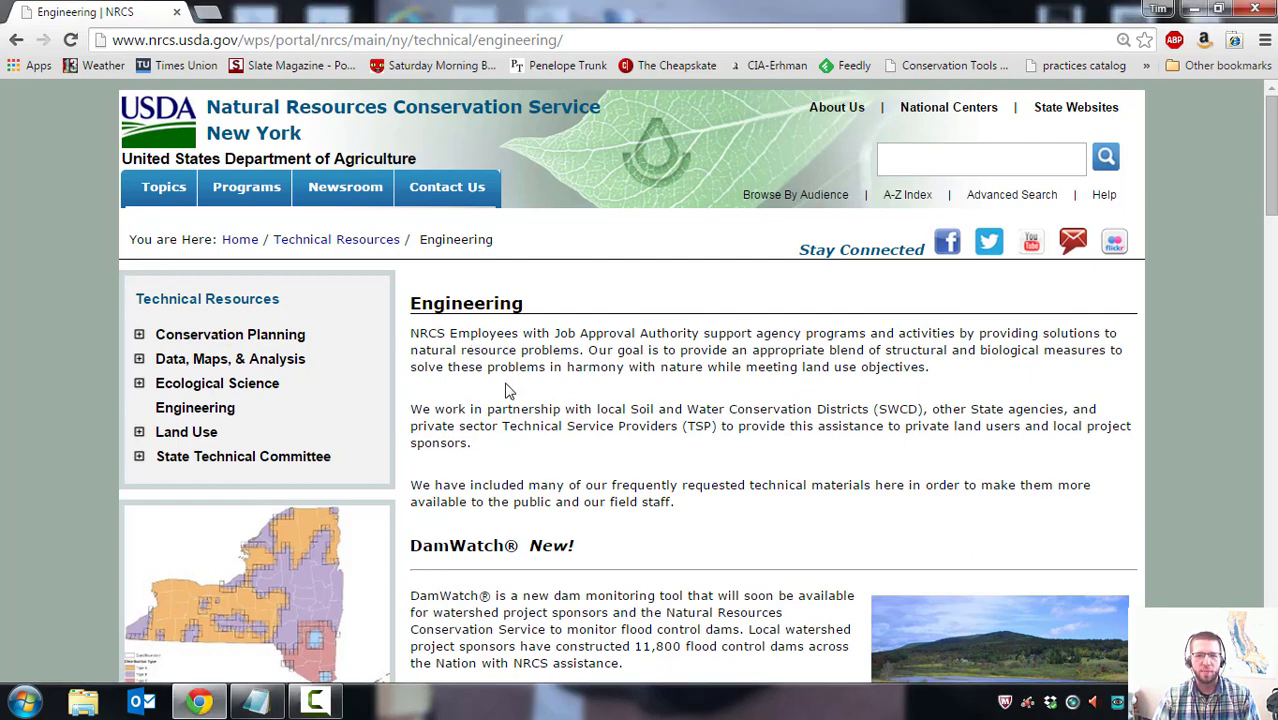
On the NRCS New York Engineering web page, open the Storm Distribution Regions map page from the EFH-2 section.
scroll(509, 388, "down", 3)
scroll(509, 386, "down", 10)
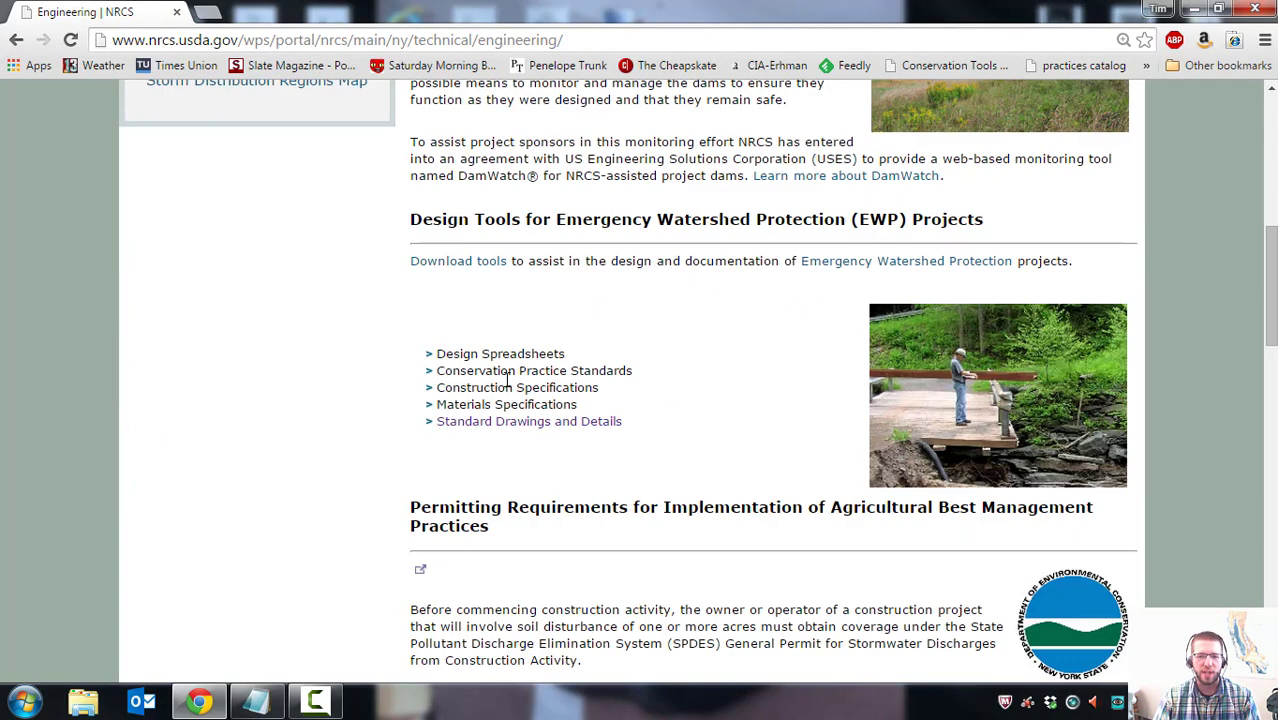
scroll(507, 386, "down", 6)
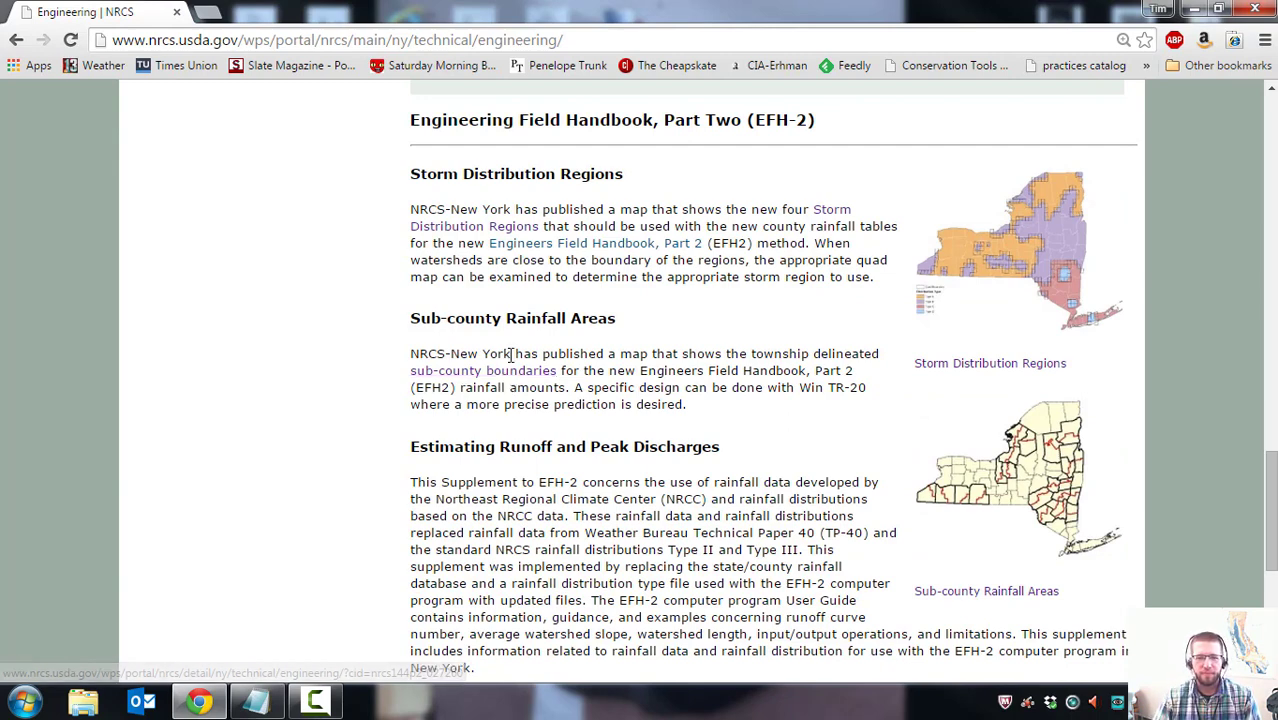
left_click(946, 370)
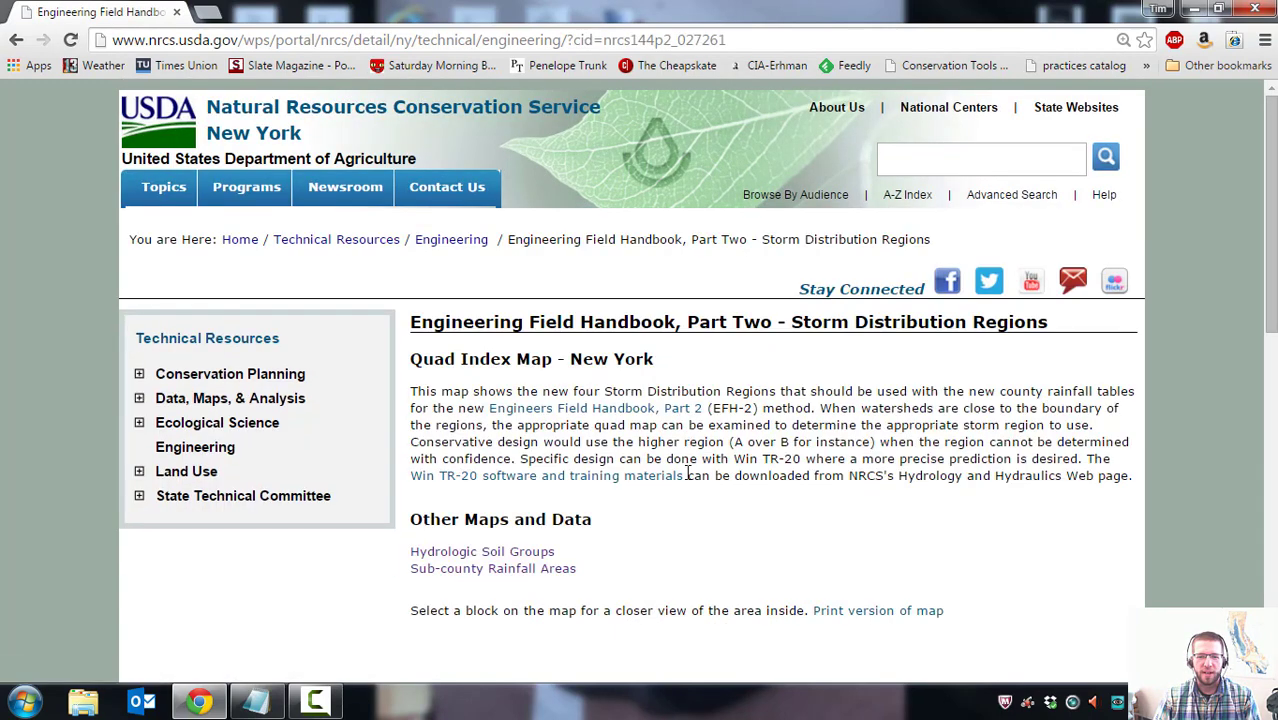
Open the quad map of the Type B pocket around Honeoye Lake from the statewide map, examine its Type A/Type B boundary, and go back.
scroll(683, 474, "down", 4)
scroll(675, 468, "down", 3)
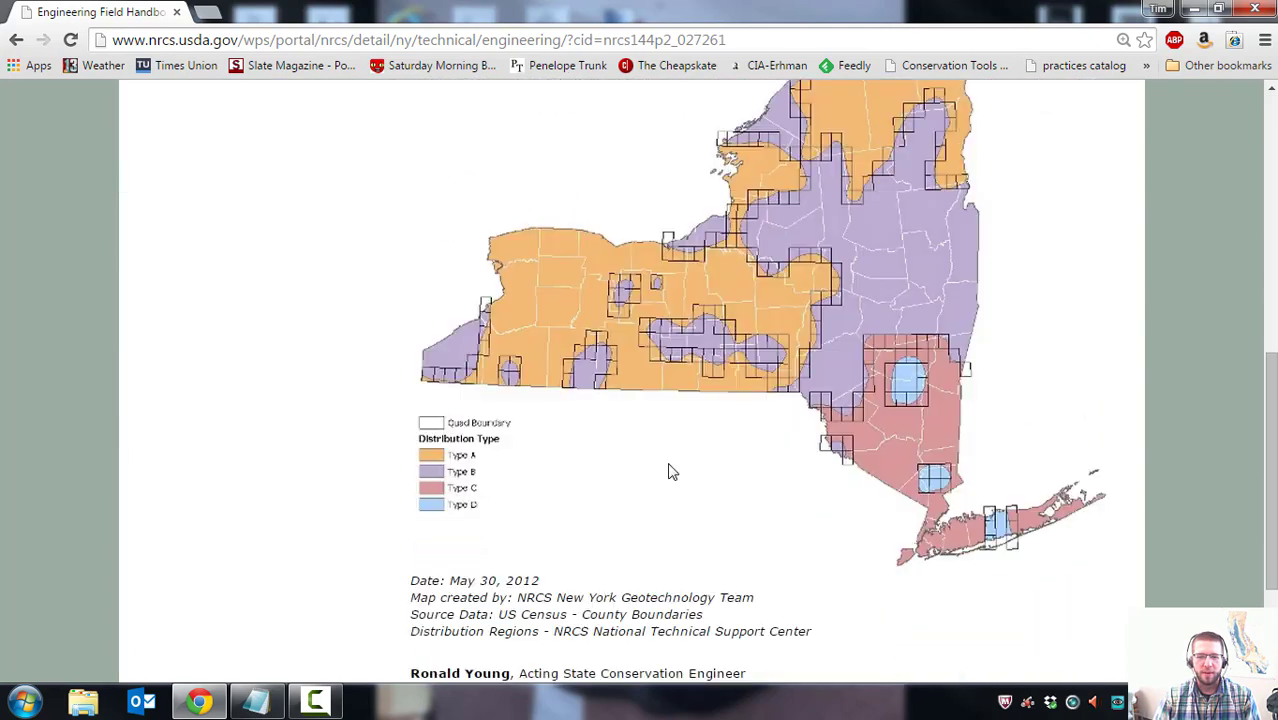
scroll(549, 295, "up", 1)
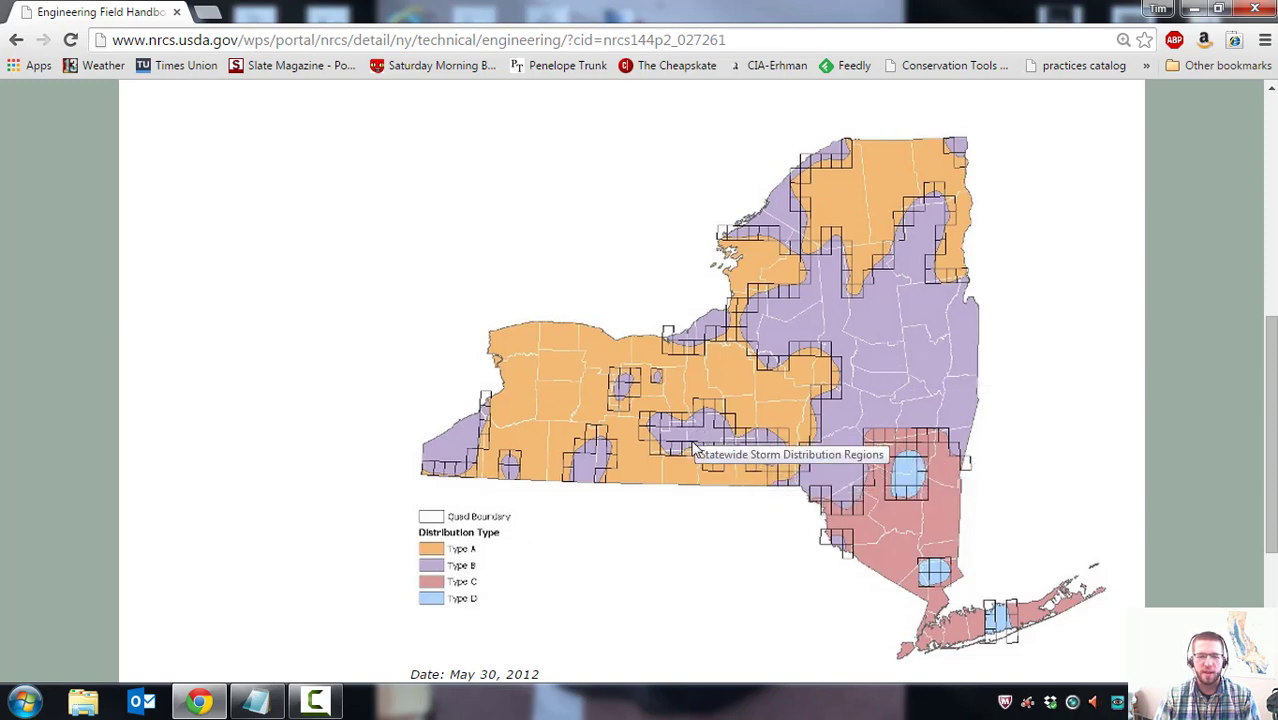
left_click(617, 402)
scroll(532, 378, "down", 4)
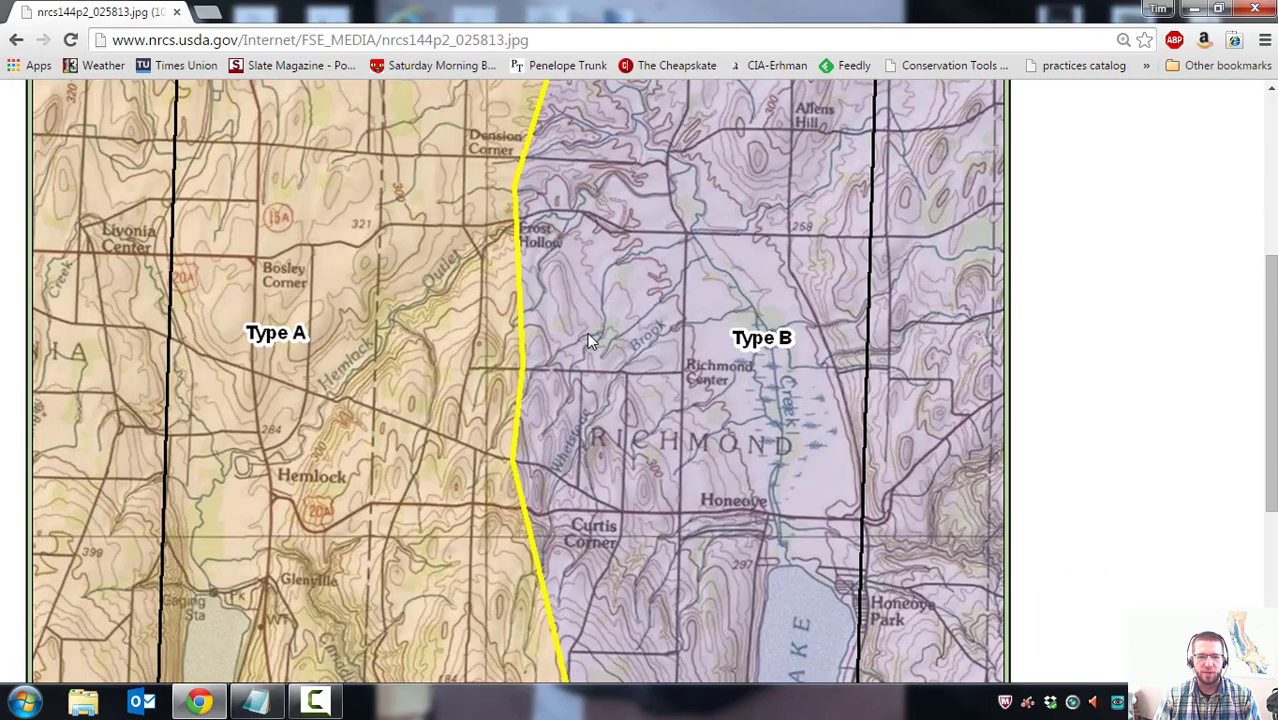
scroll(532, 378, "down", 3)
scroll(536, 355, "up", 3)
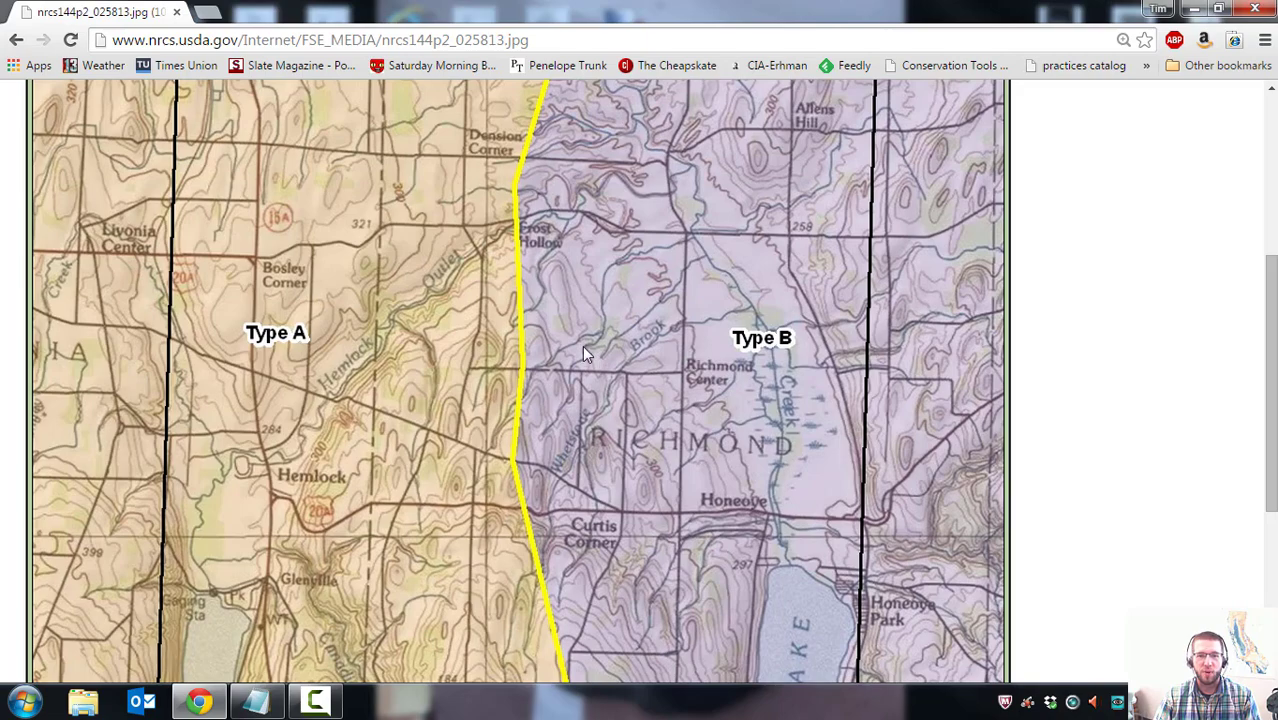
scroll(422, 371, "down", 4)
scroll(157, 250, "up", 2)
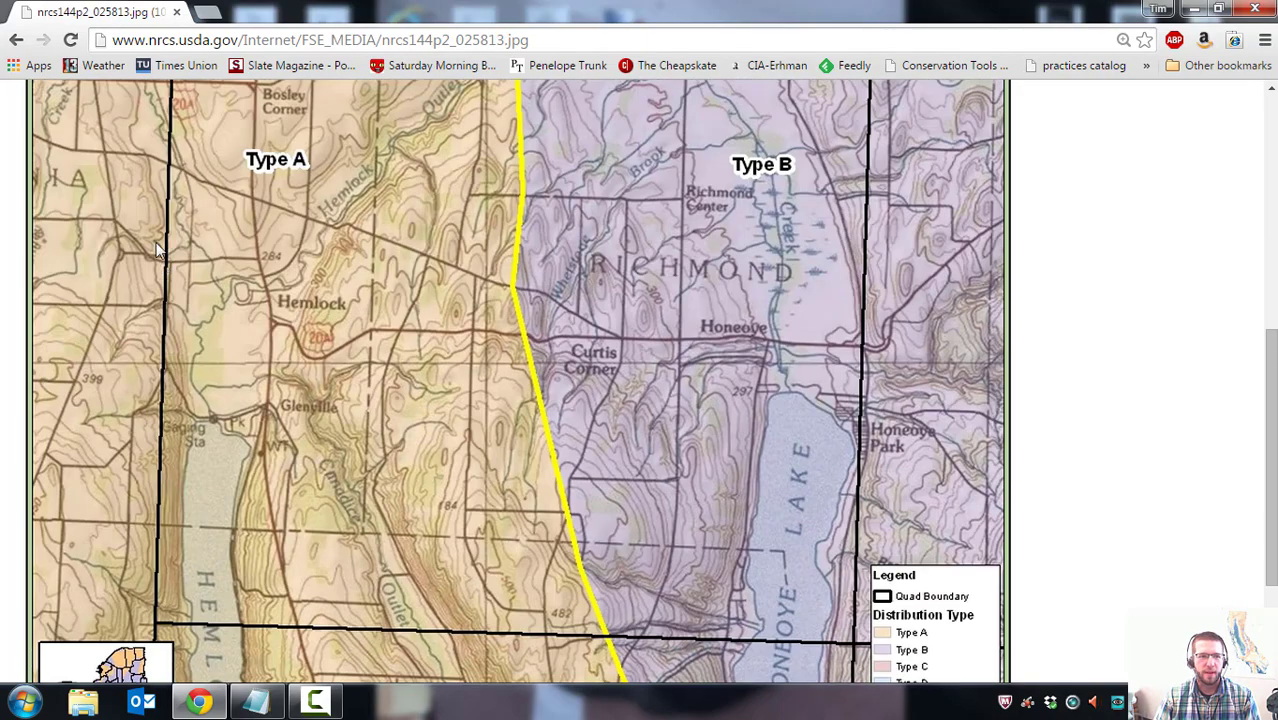
left_click(16, 40)
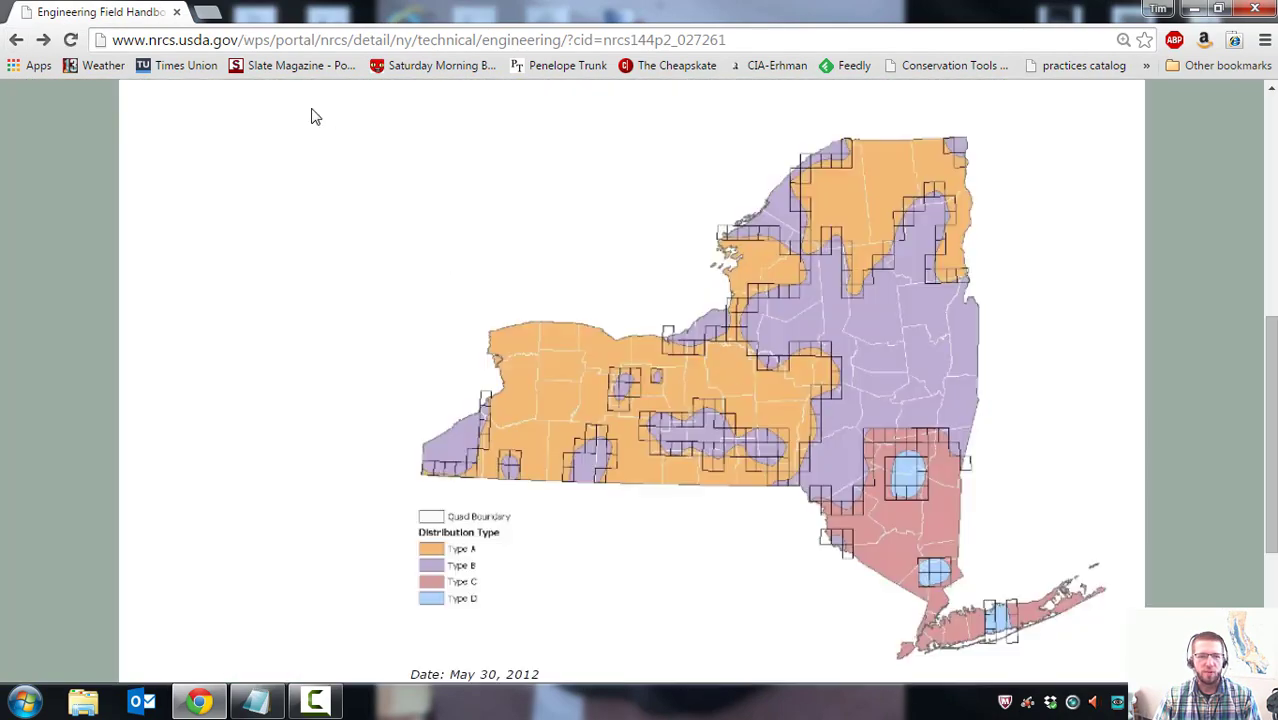
Return to the Engineering page, open the Sub-county Rainfall Areas page, and bring up its New York county map.
left_click(16, 40)
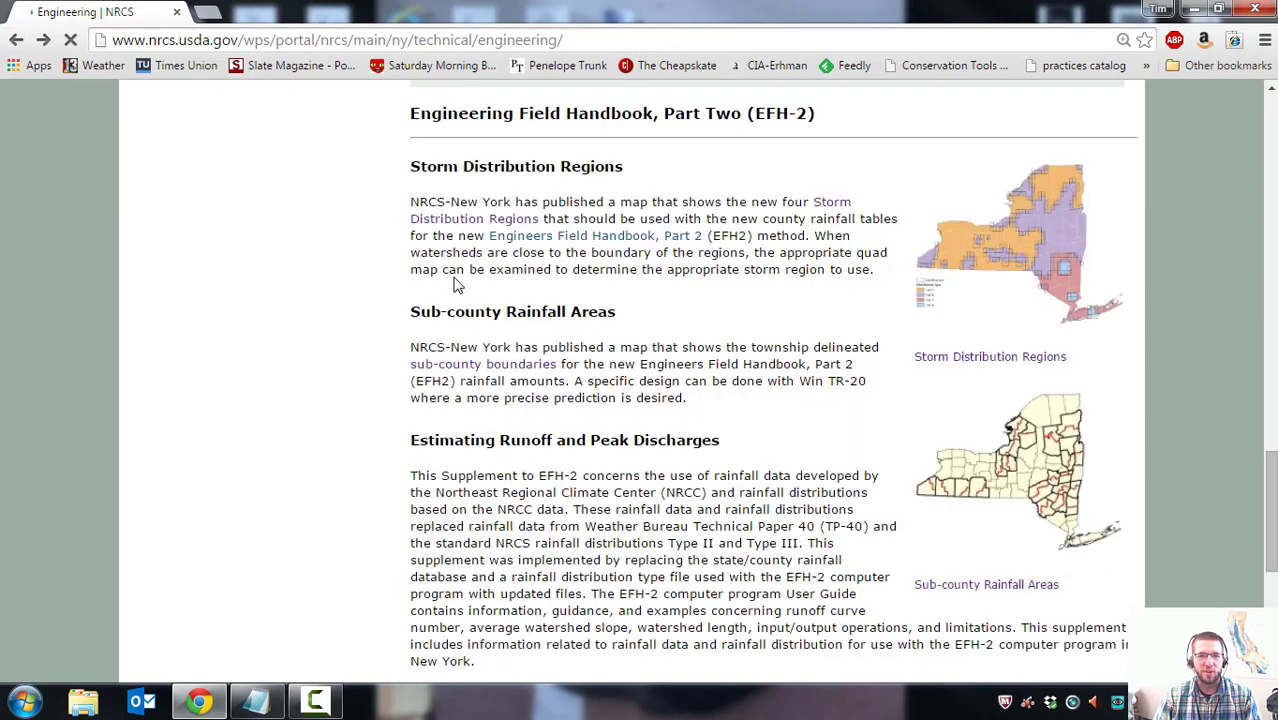
scroll(1013, 445, "down", 1)
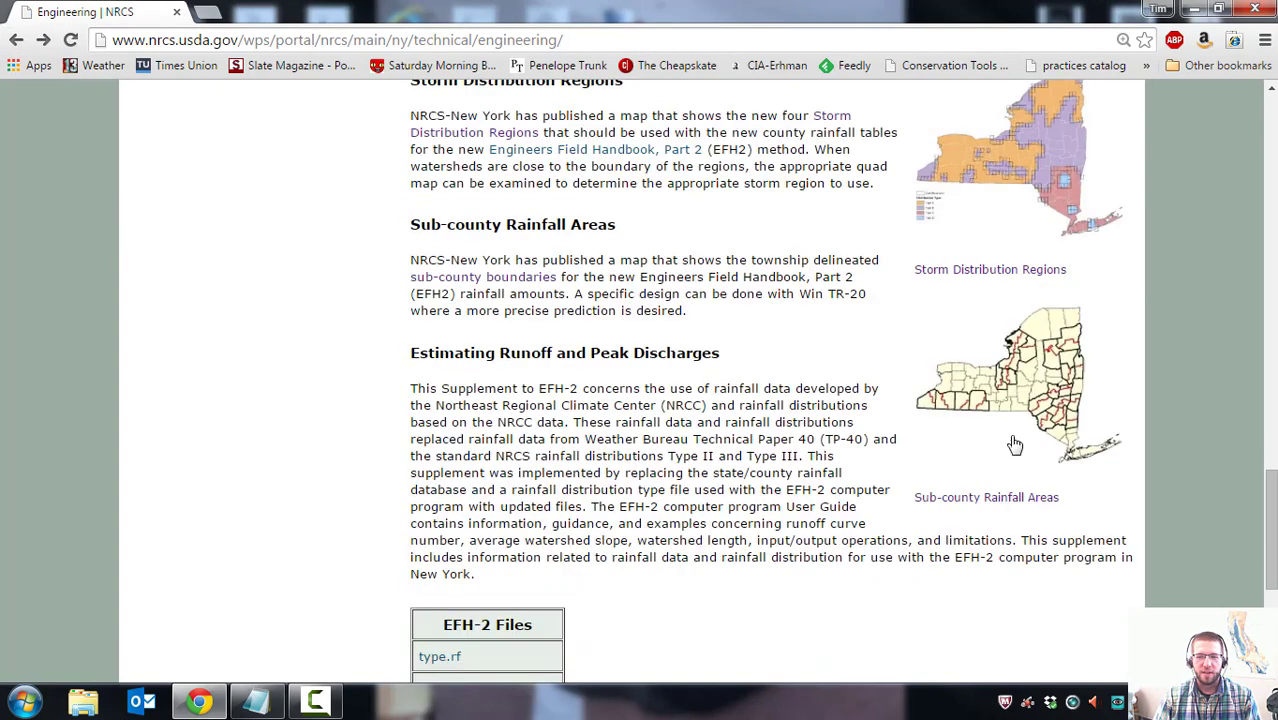
left_click(1003, 497)
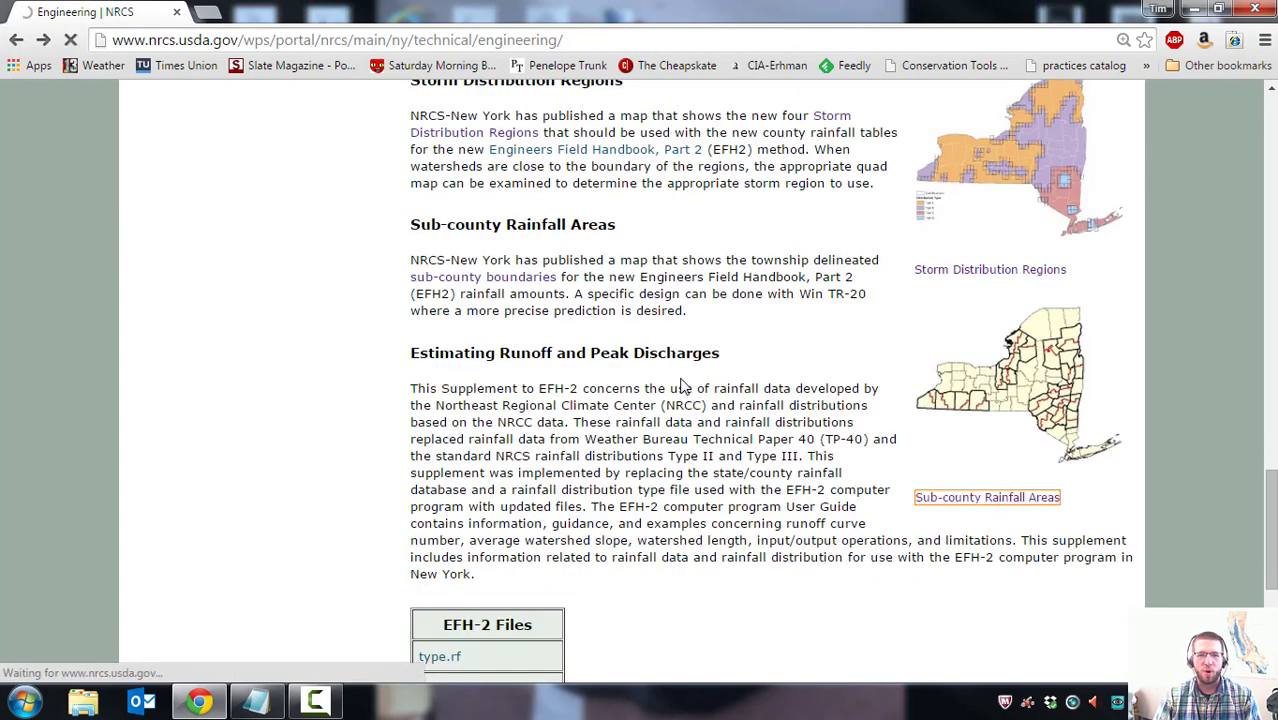
scroll(665, 460, "down", 3)
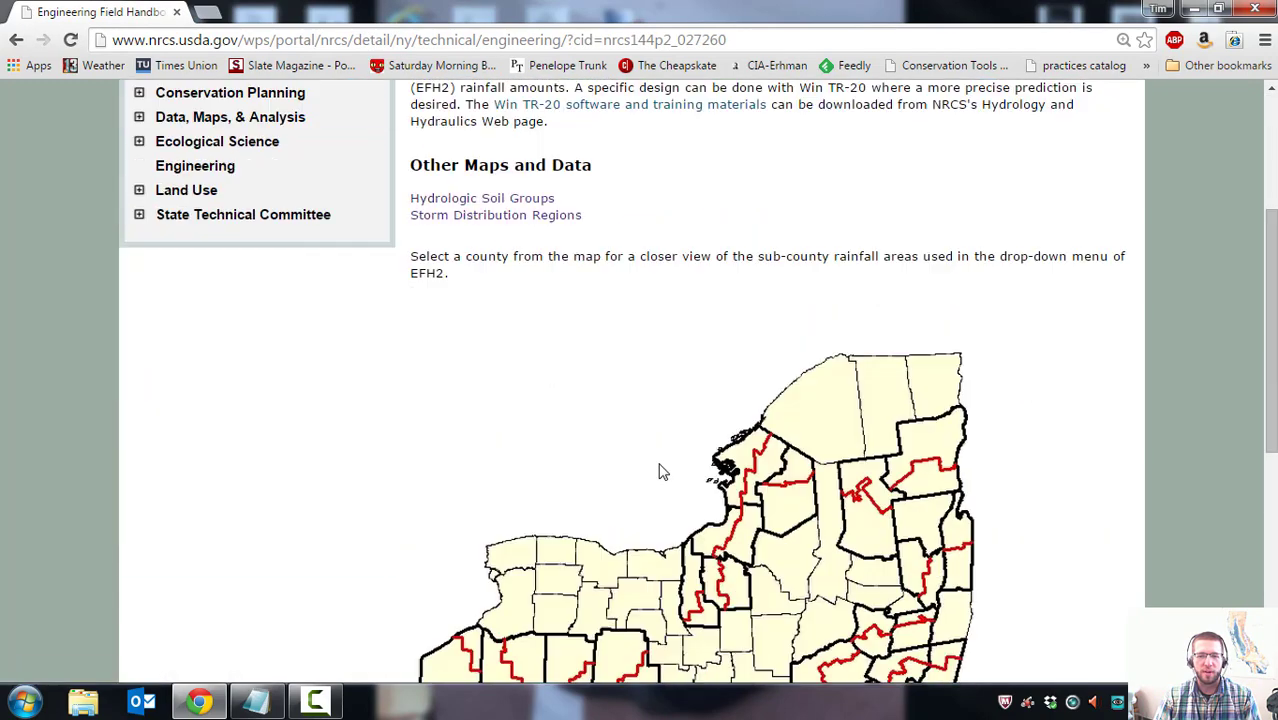
scroll(659, 471, "down", 1)
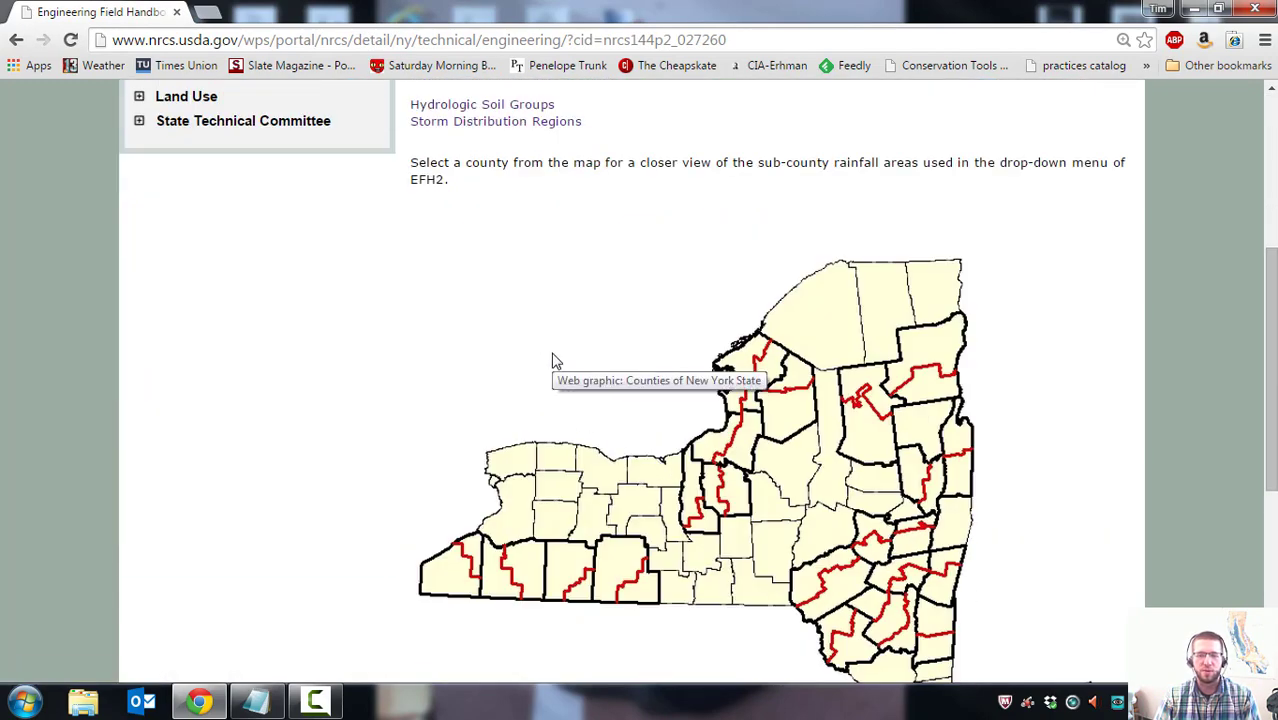
scroll(557, 322, "down", 1)
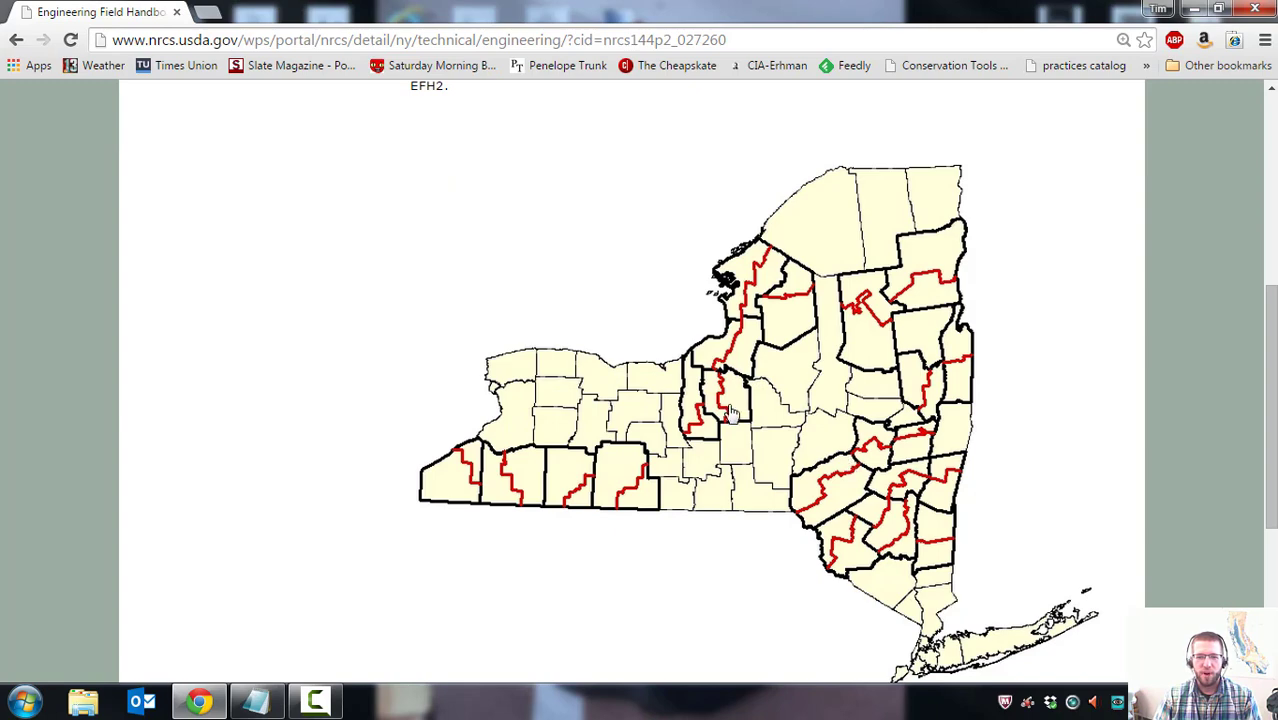
Open the Washington County map and examine which towns lie in the Washington N and Washington S rainfall areas.
left_click(955, 372)
scroll(557, 354, "down", 7)
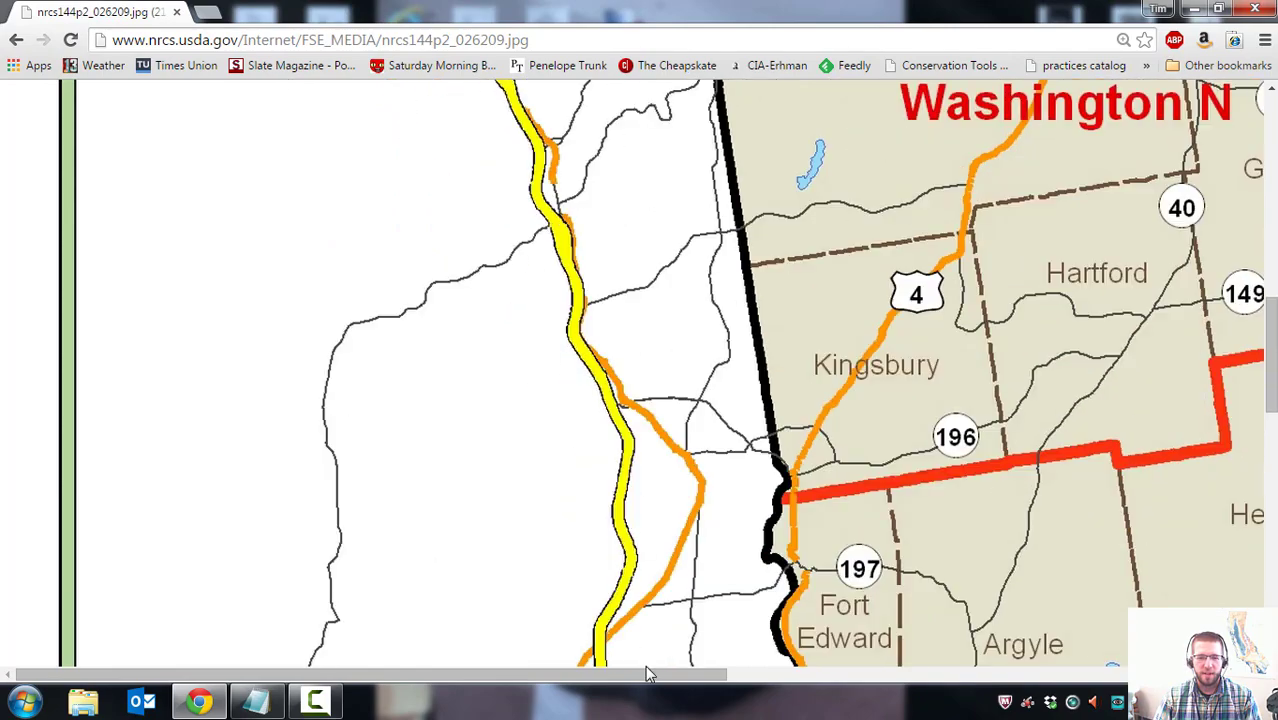
left_click_drag(700, 674, 917, 674)
scroll(605, 366, "up", 4)
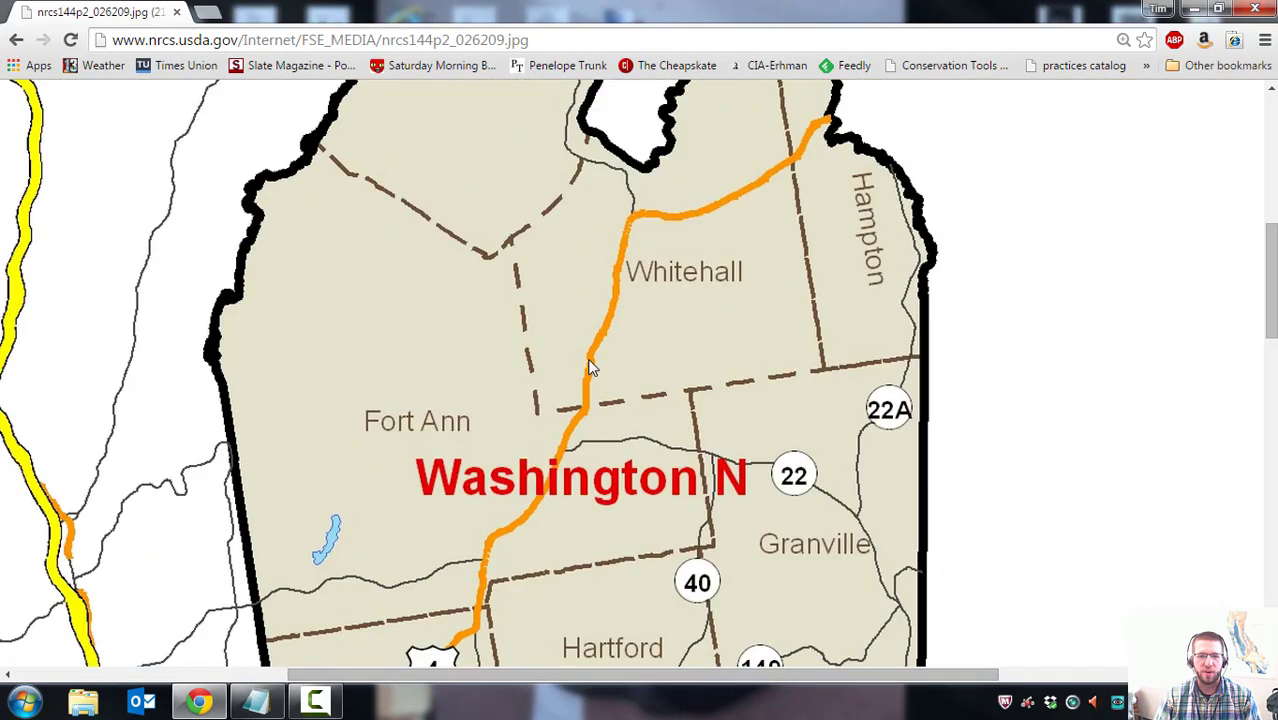
scroll(555, 250, "down", 4)
scroll(596, 230, "down", 5)
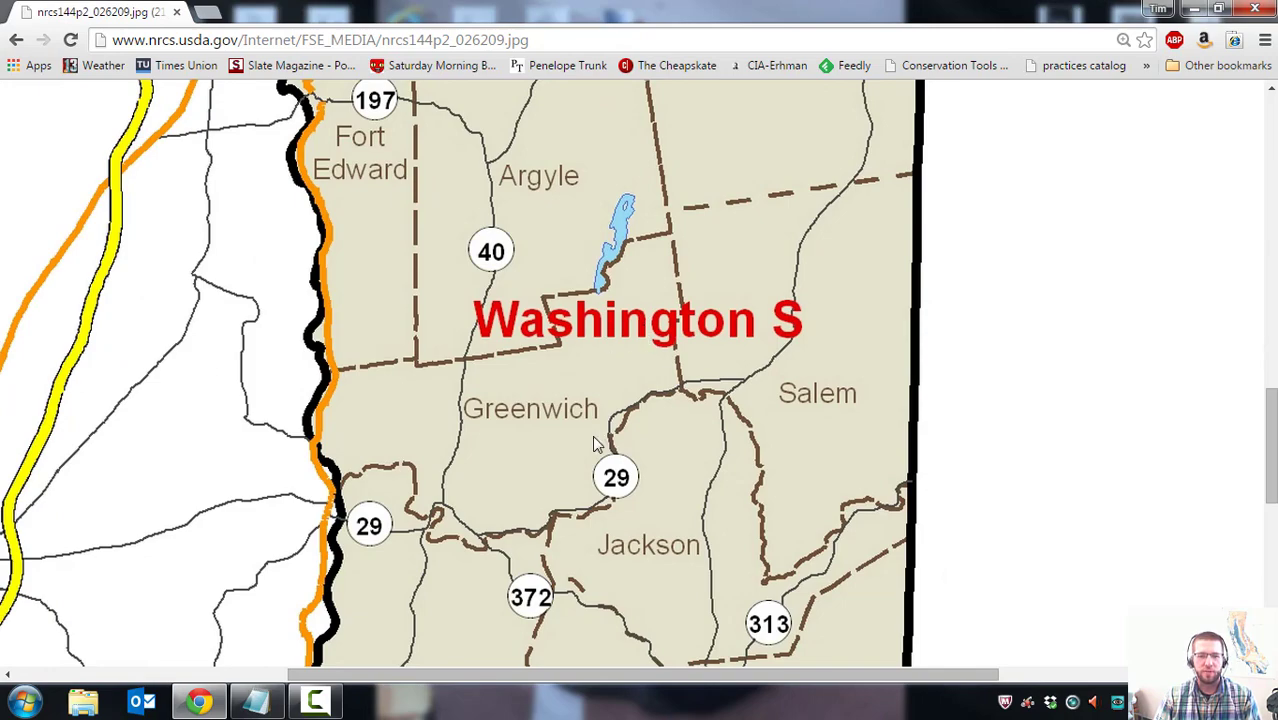
scroll(593, 443, "up", 5)
Go back to the EFH-2 section of the NRCS New York Engineering page.
left_click(16, 42)
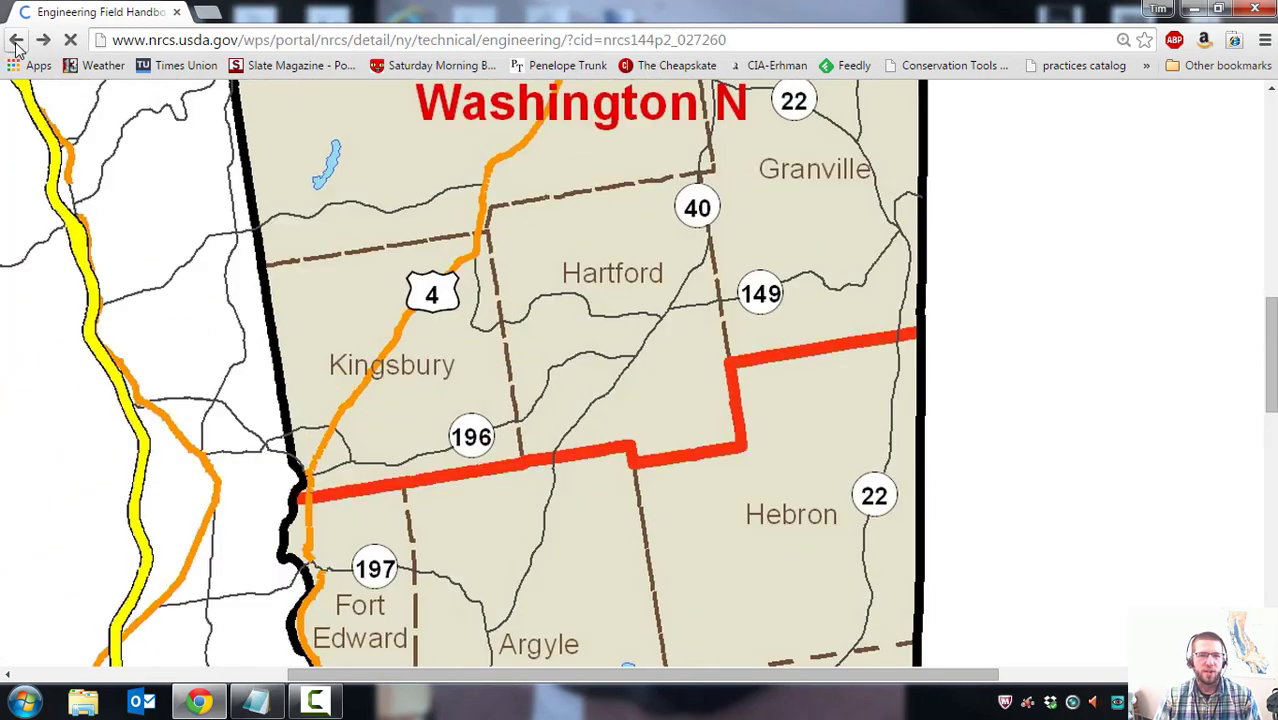
left_click(16, 43)
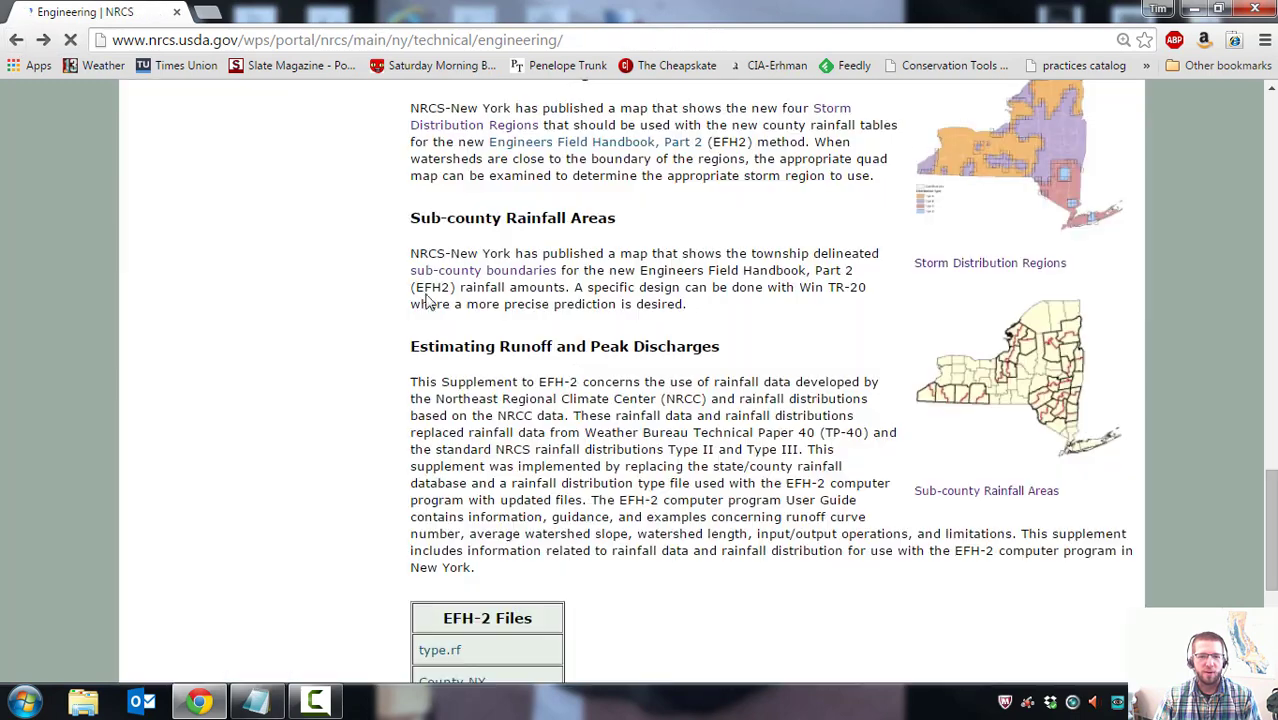
scroll(750, 480, "up", 1)
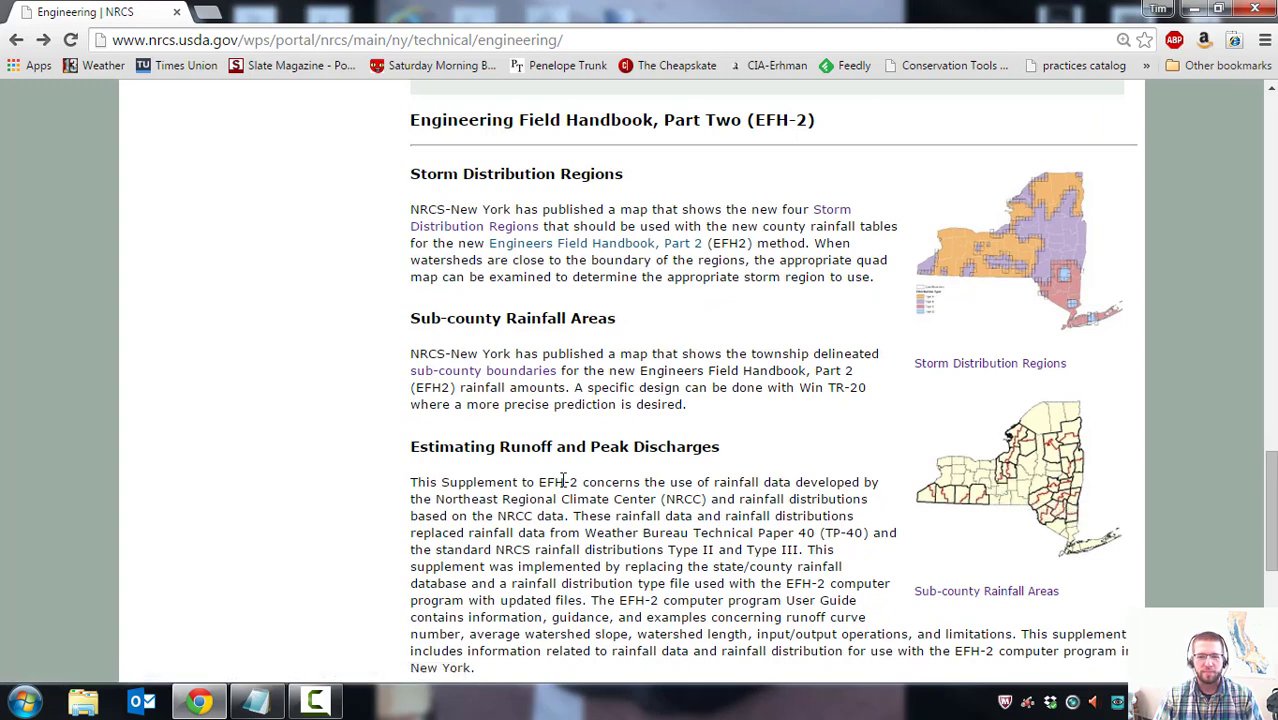
scroll(562, 478, "down", 1)
scroll(578, 456, "up", 1)
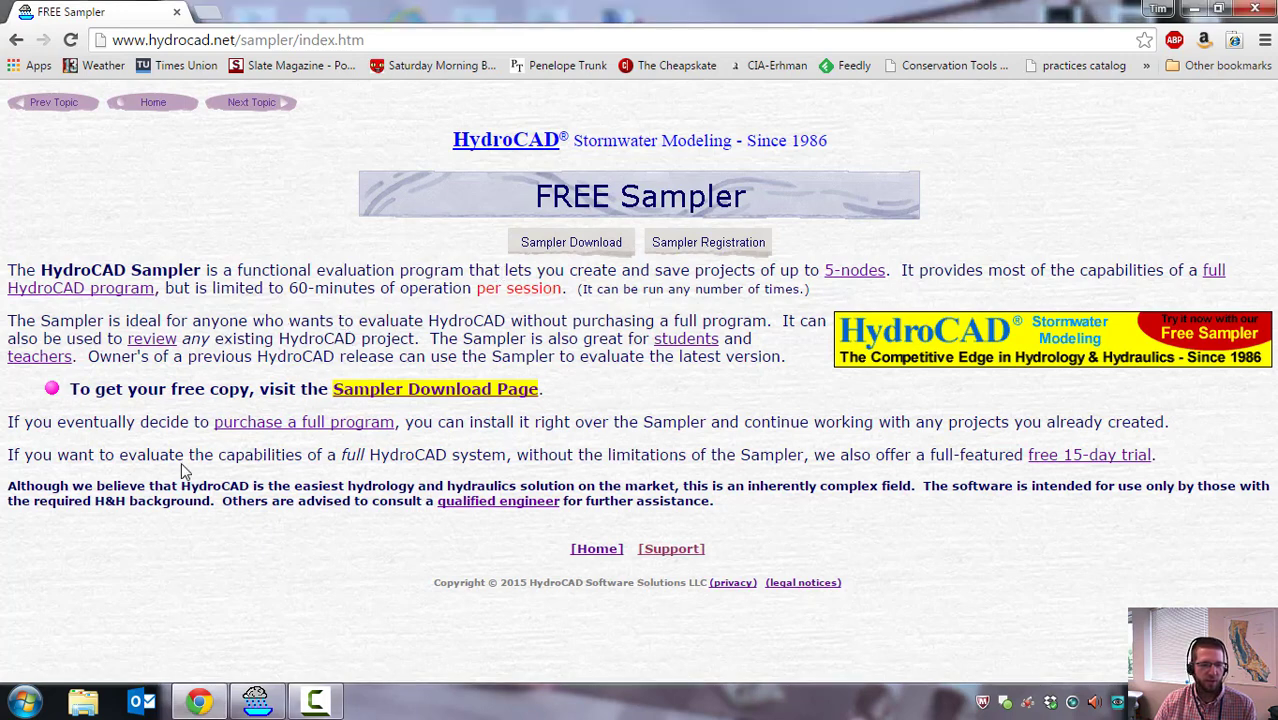
Switch to the HydroCAD Sampler, begin the 60-minute evaluation period, and maximize the main window, acknowledging the notice about report windows.
left_click(256, 702)
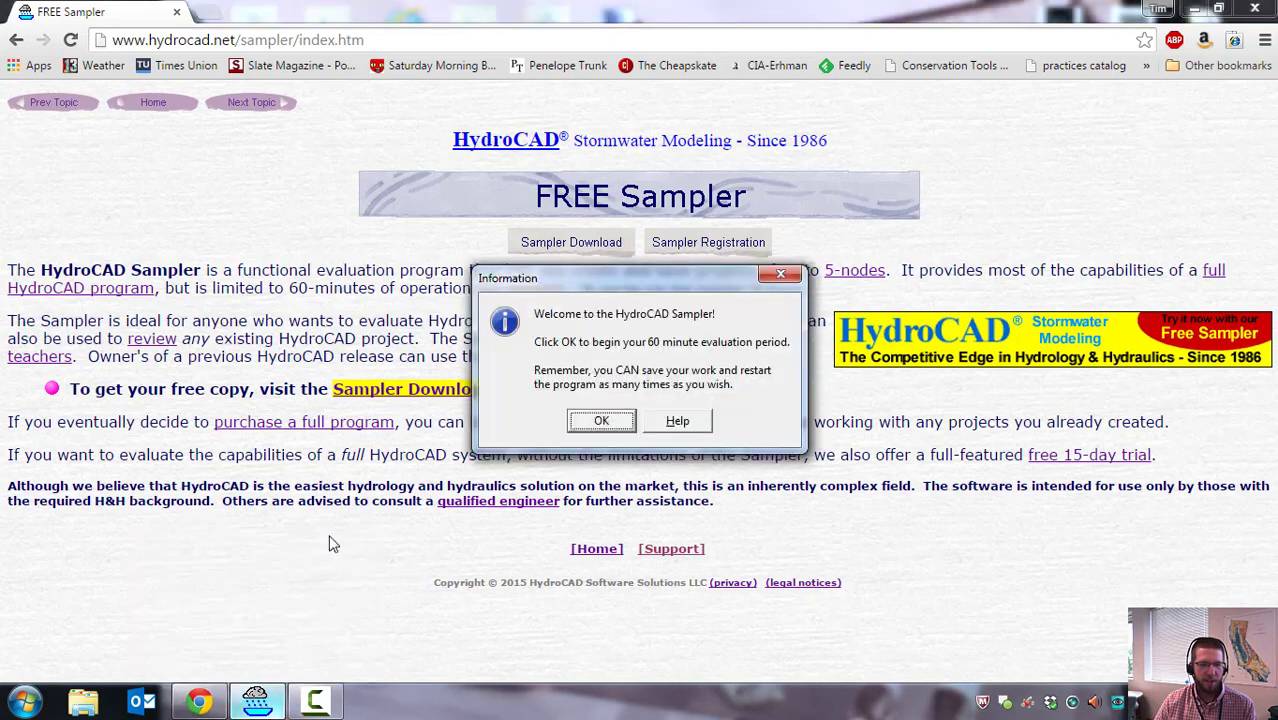
left_click_drag(612, 282, 586, 289)
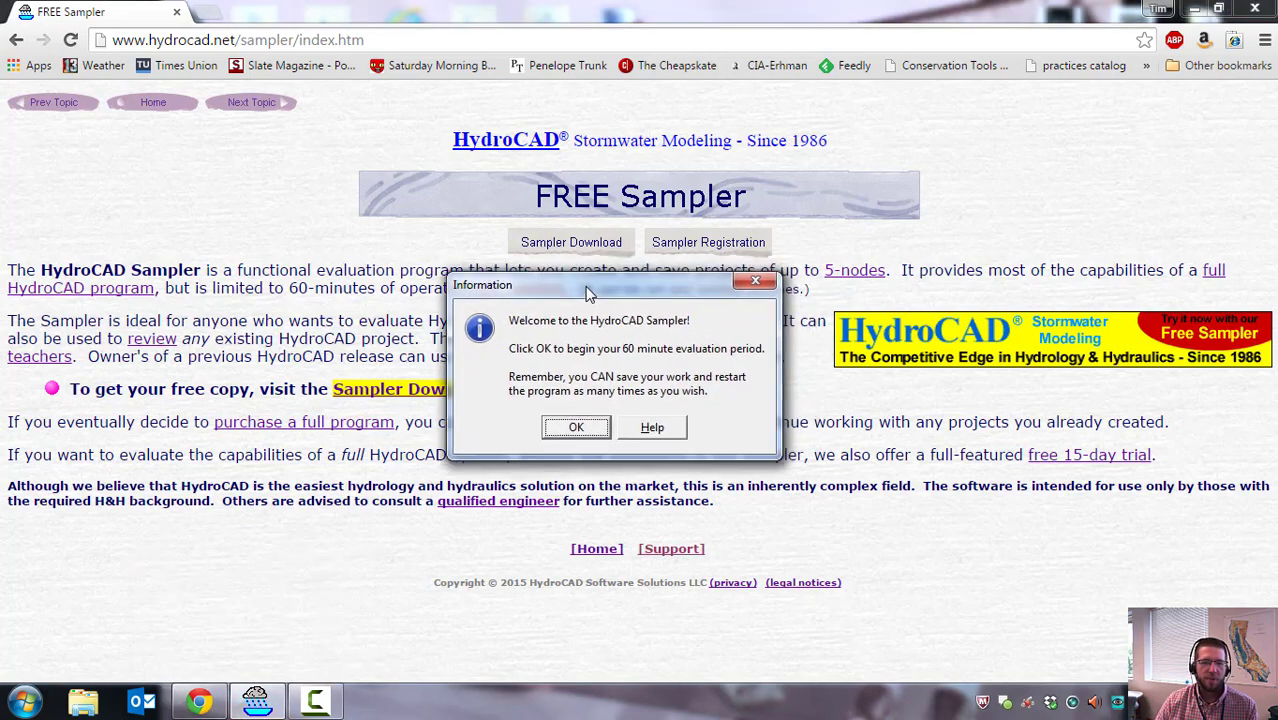
left_click(576, 430)
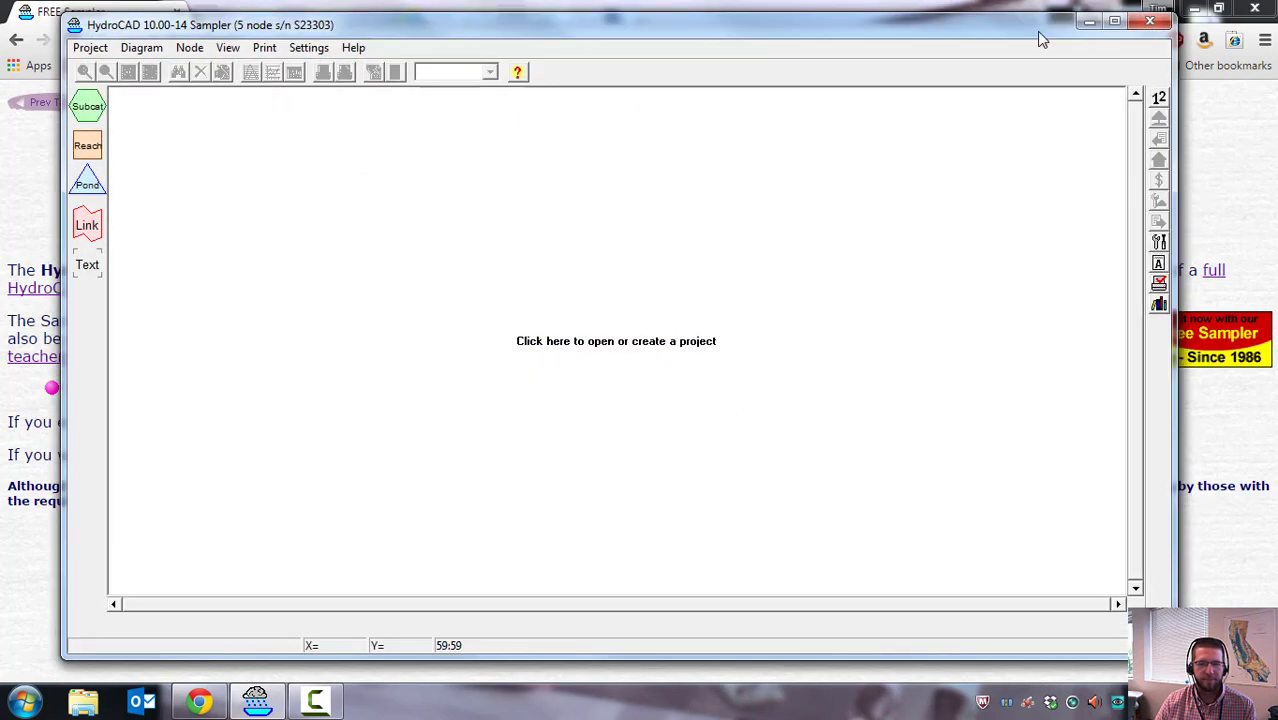
left_click(1114, 21)
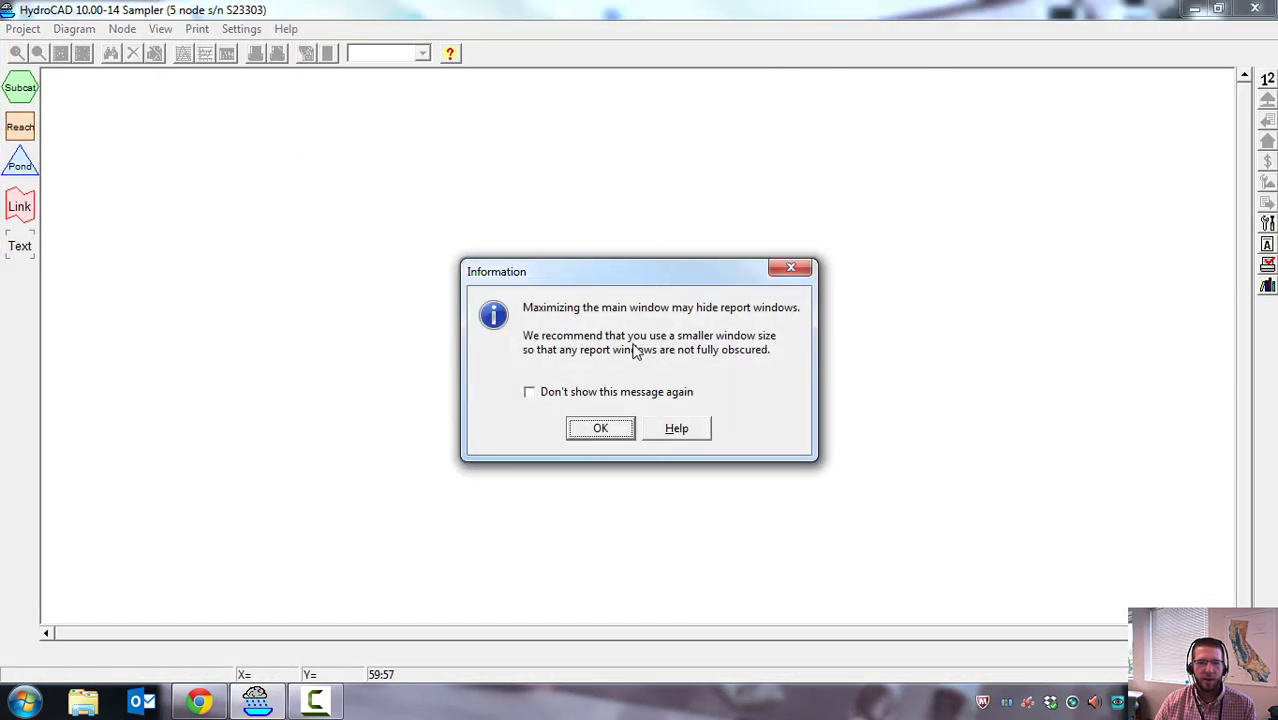
left_click(602, 430)
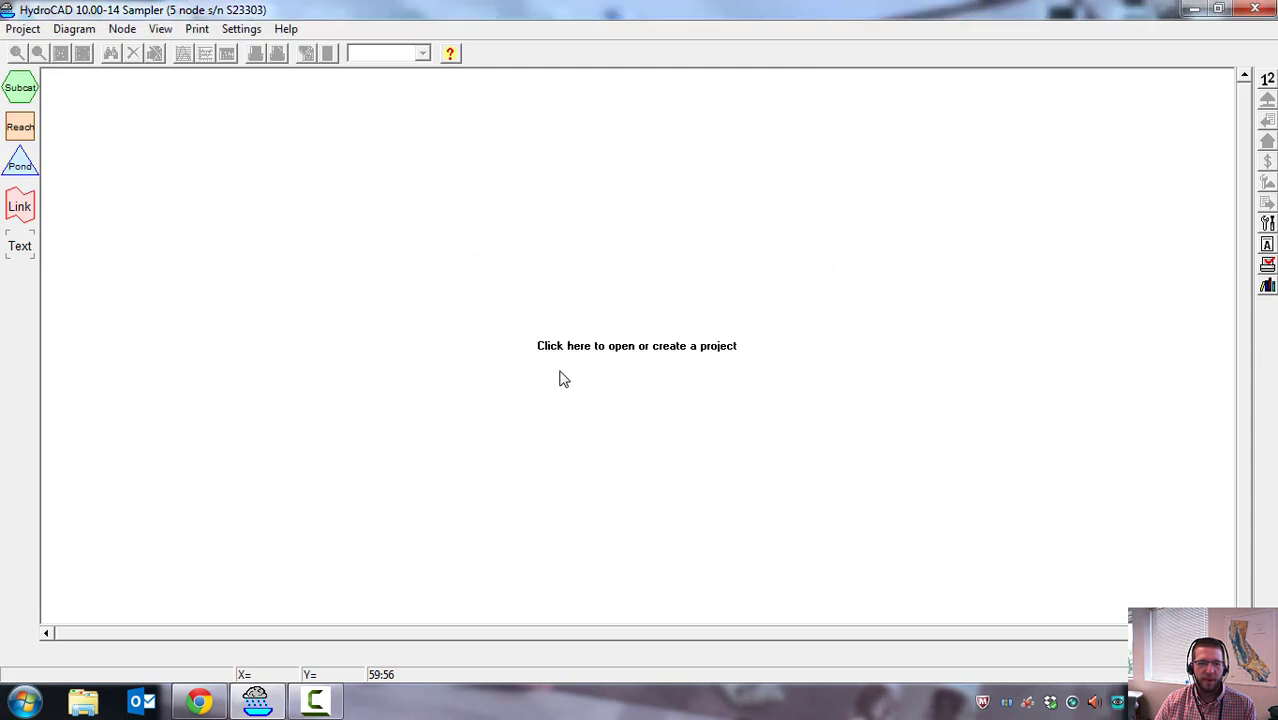
Create a new HydroCAD project in the Projects folder, entering the presenter's first name as the file name.
left_click(624, 356)
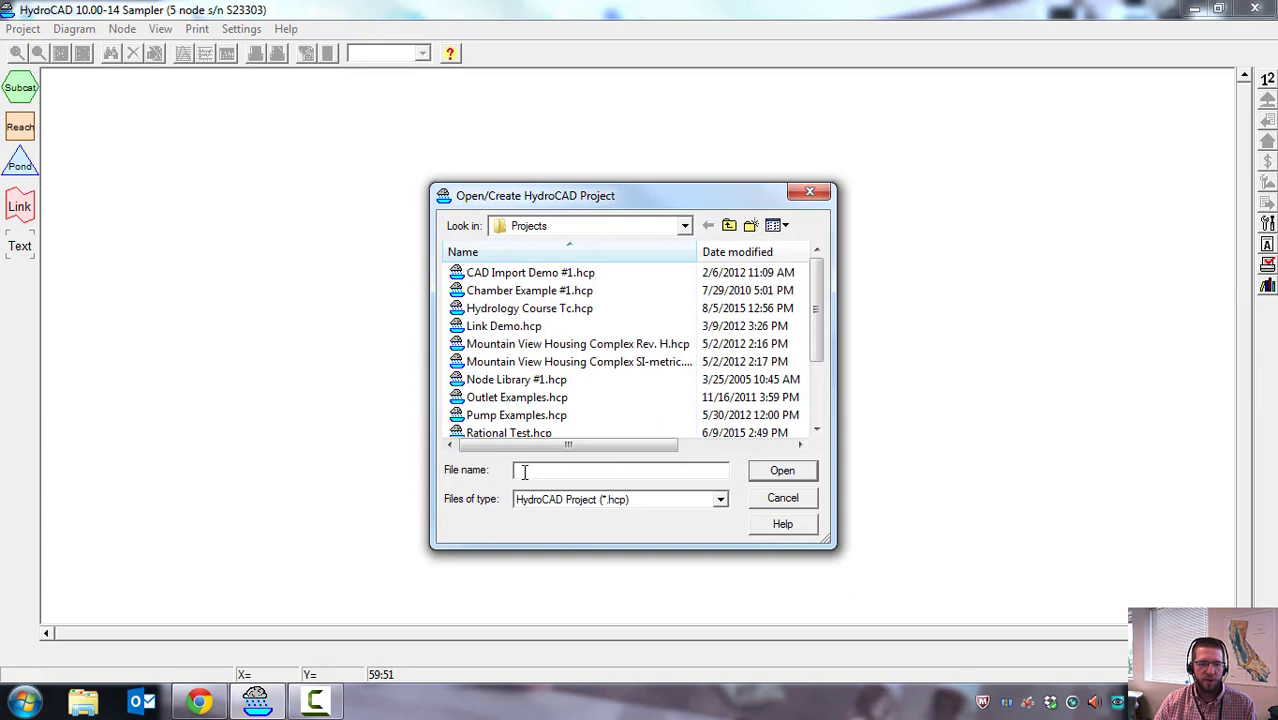
type("Tim")
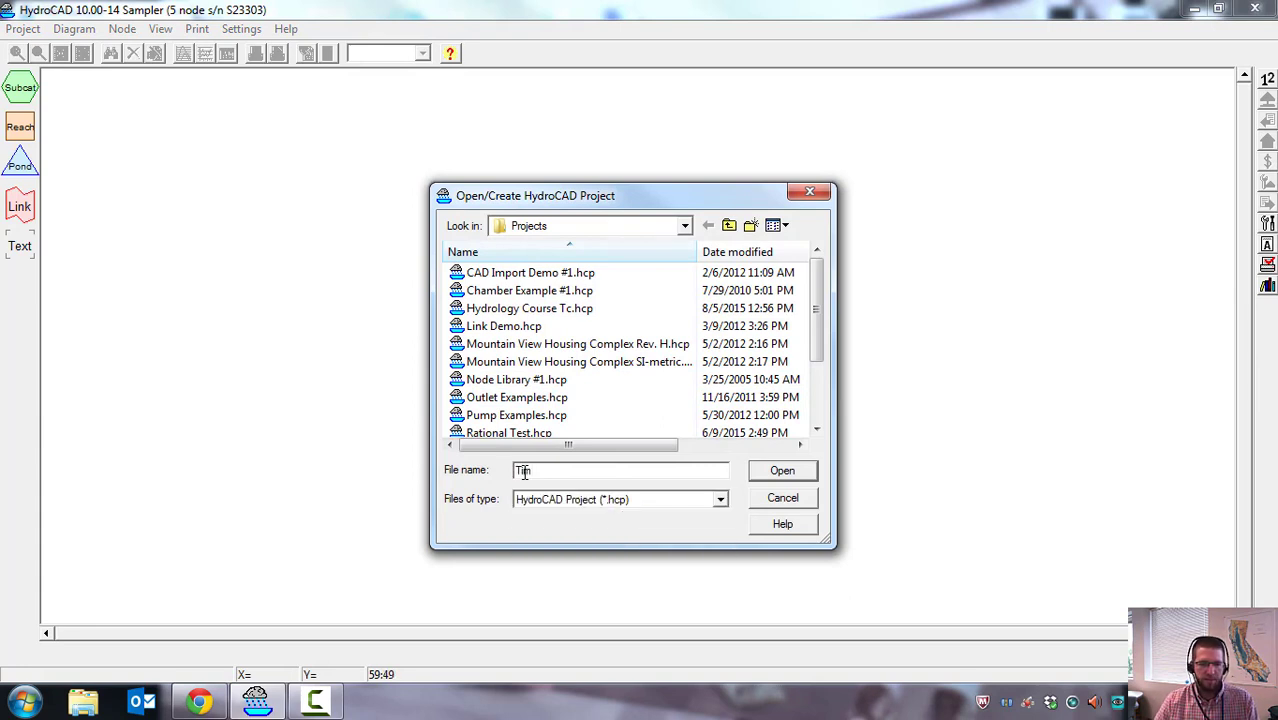
left_click(783, 475)
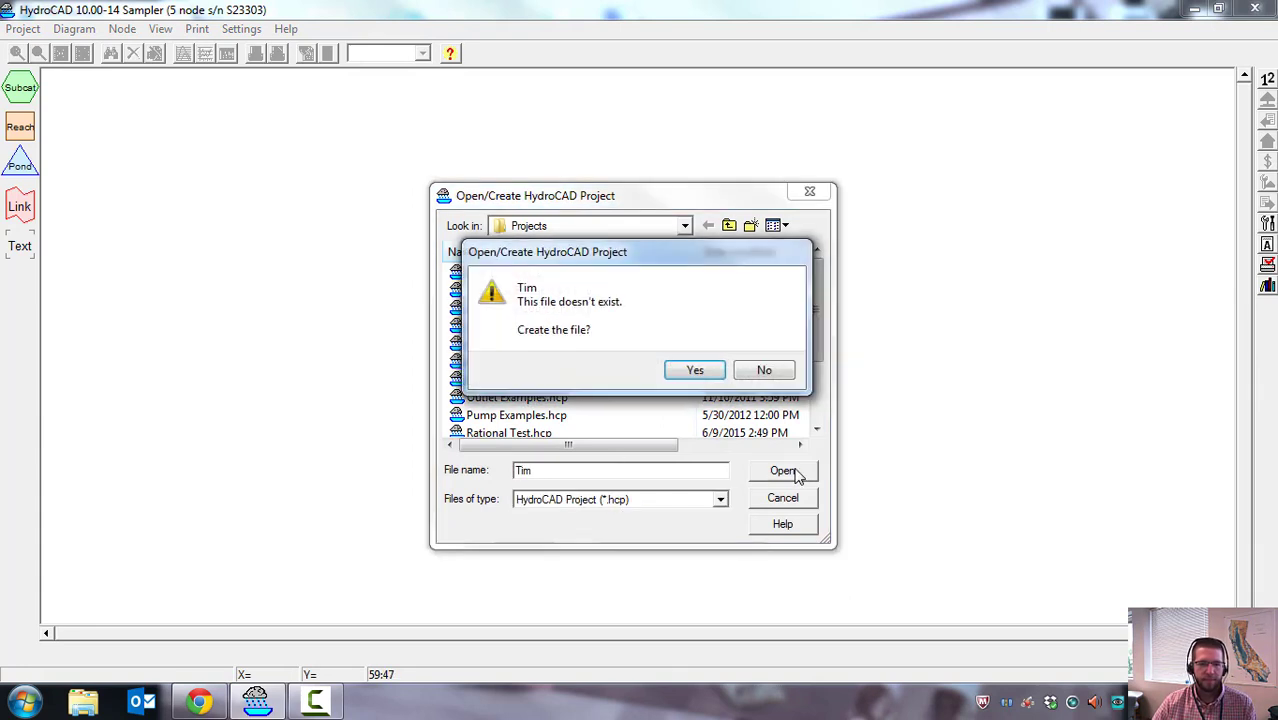
left_click(695, 371)
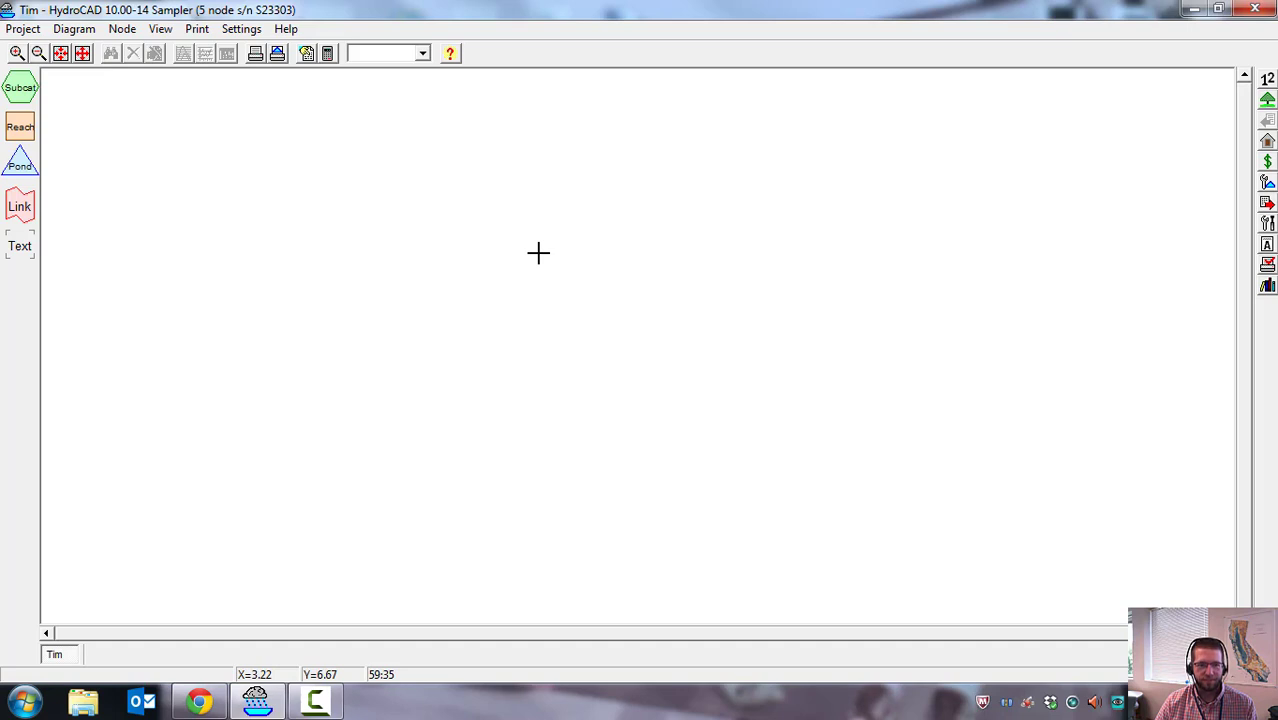
Open the project's calculation settings and set the rainfall storm type to NRCC 24-hr.
left_click(328, 54)
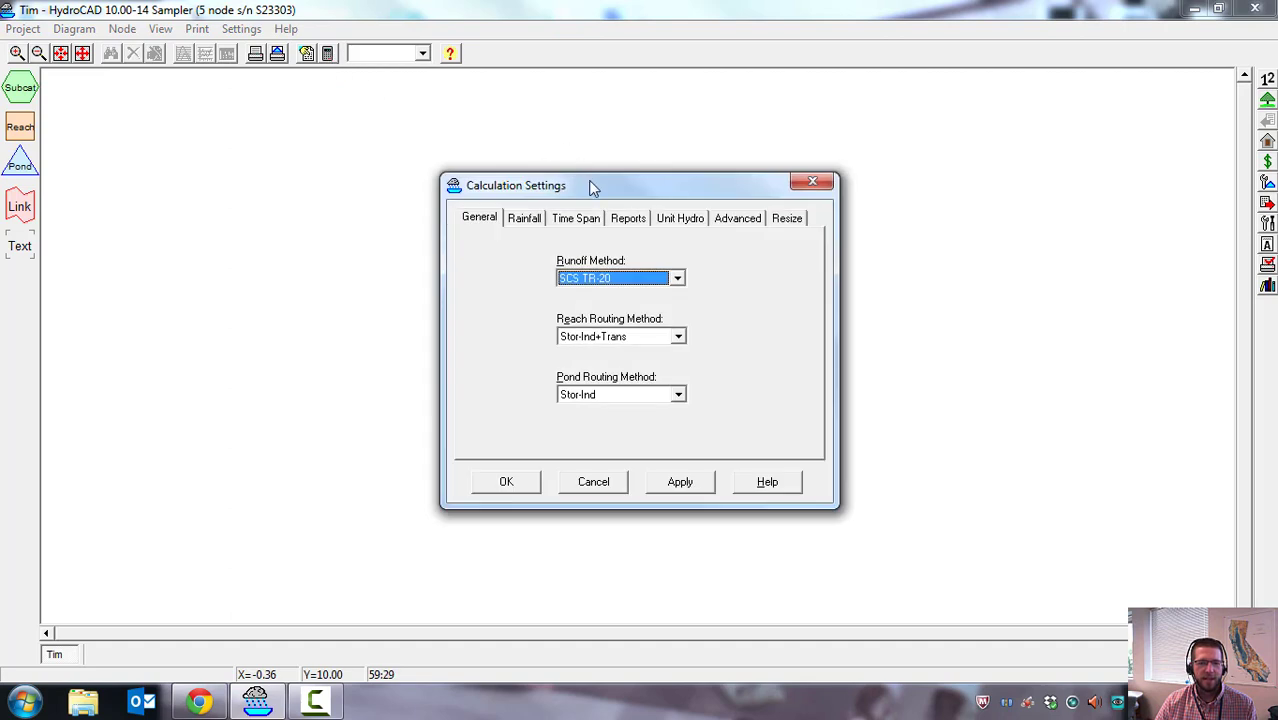
left_click_drag(590, 188, 572, 173)
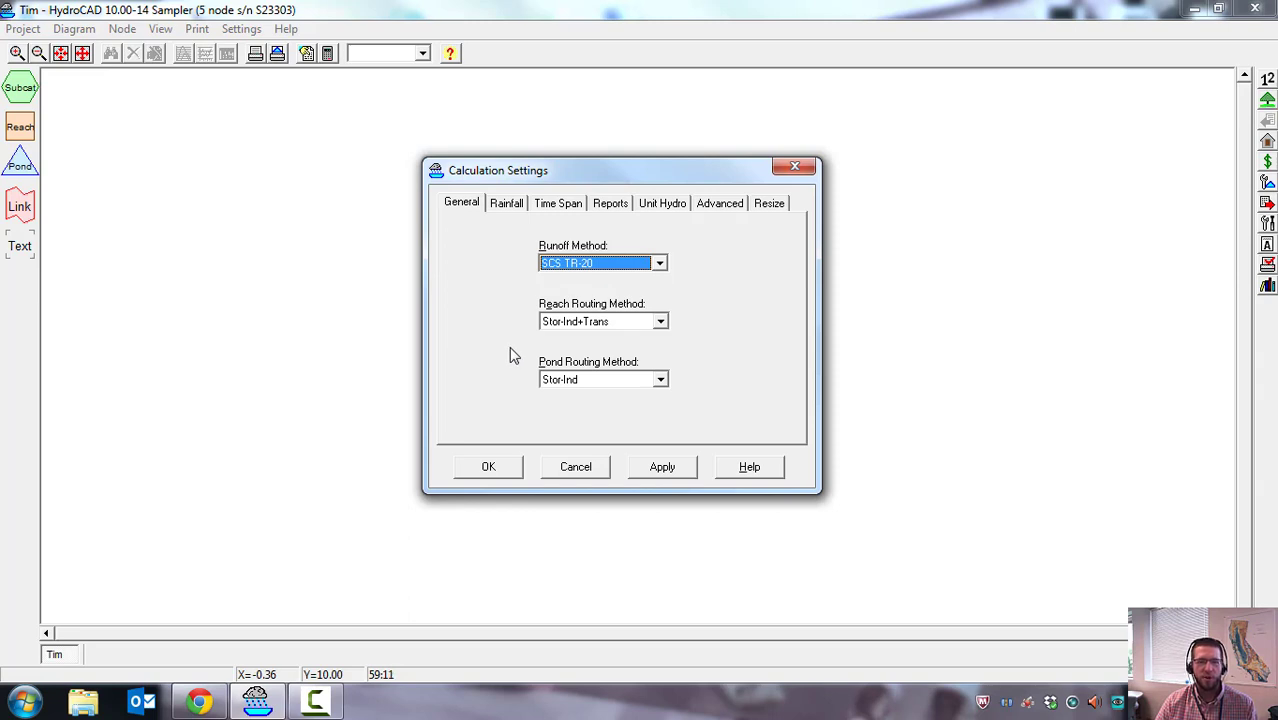
left_click(507, 204)
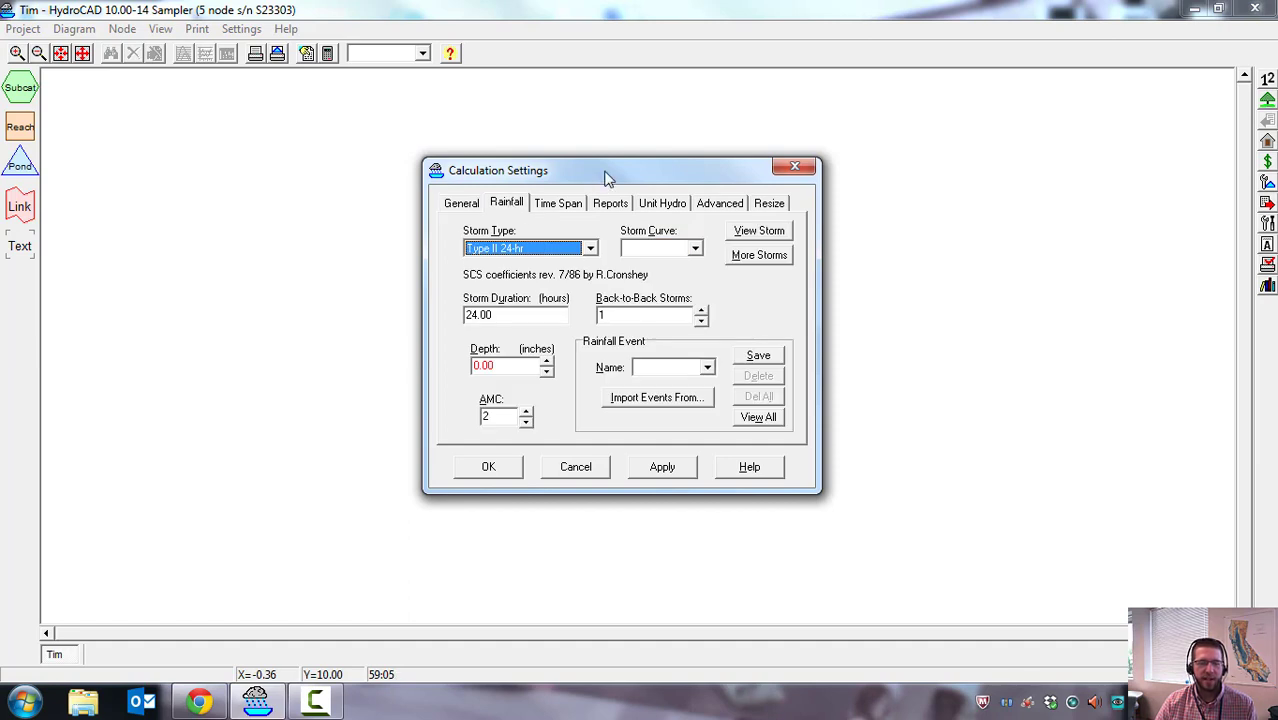
left_click(591, 250)
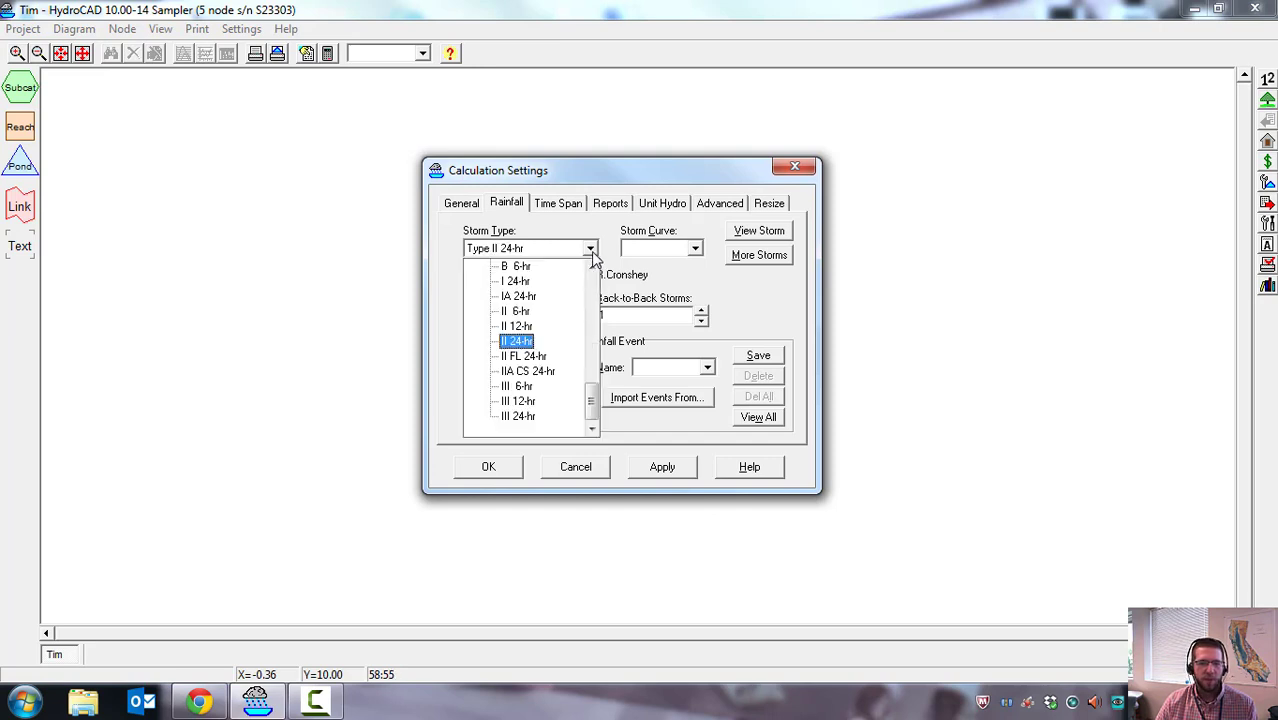
scroll(542, 398, "up", 1)
scroll(542, 397, "up", 4)
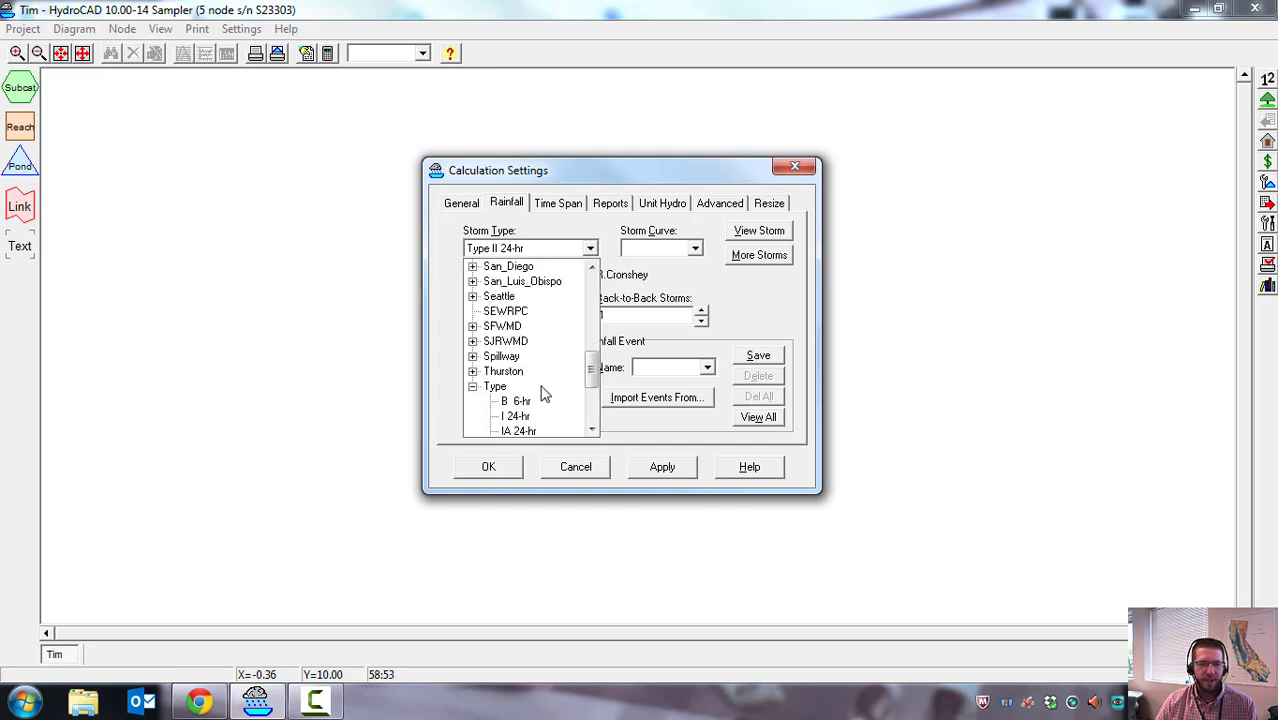
scroll(542, 394, "up", 1)
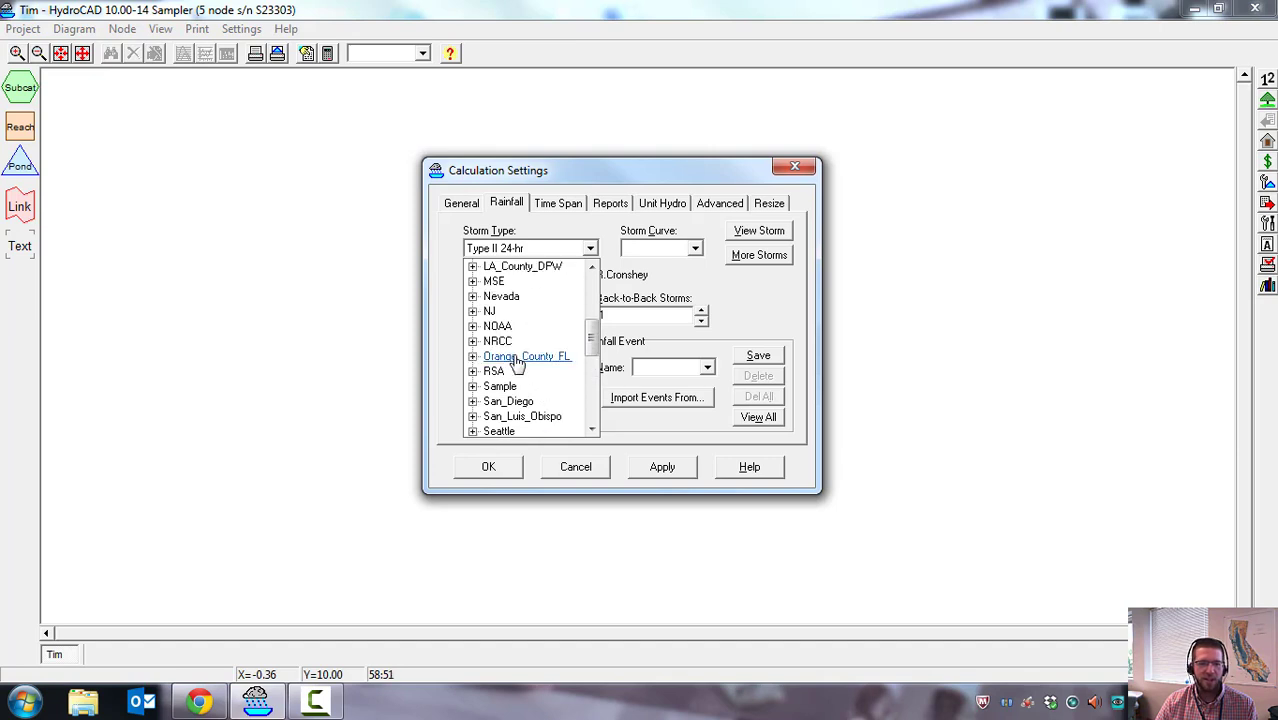
left_click(473, 342)
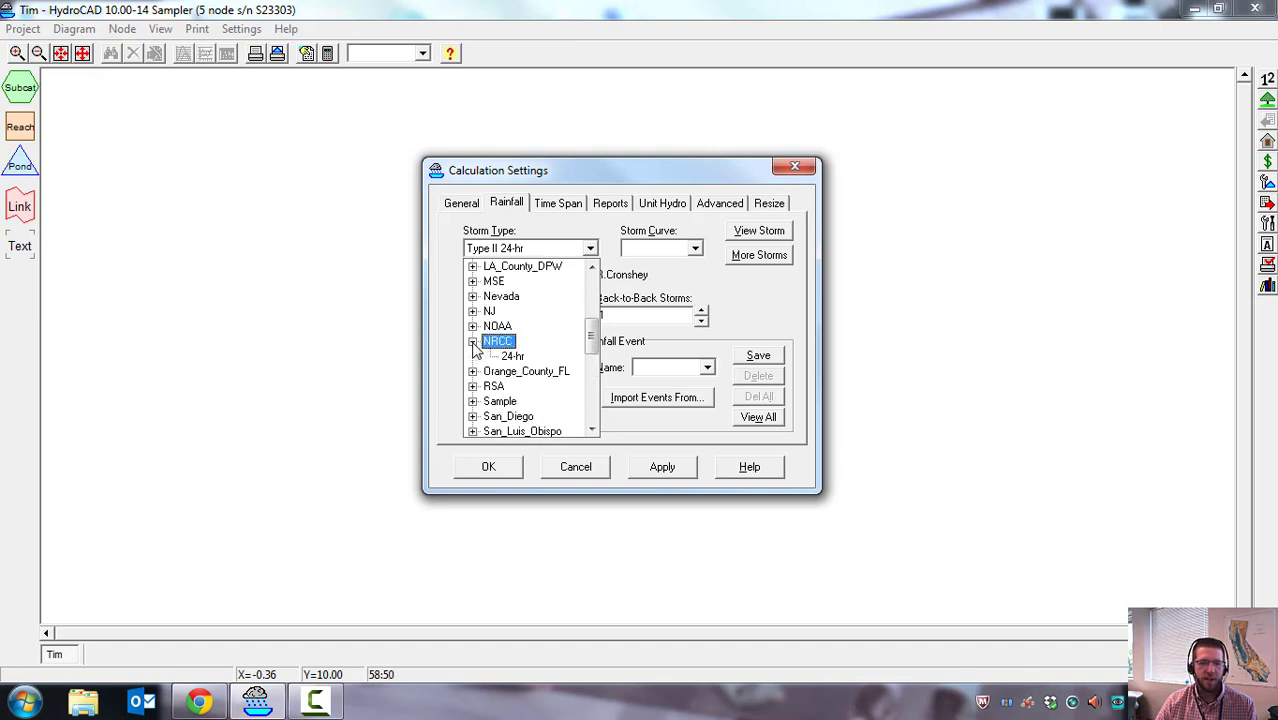
left_click(512, 357)
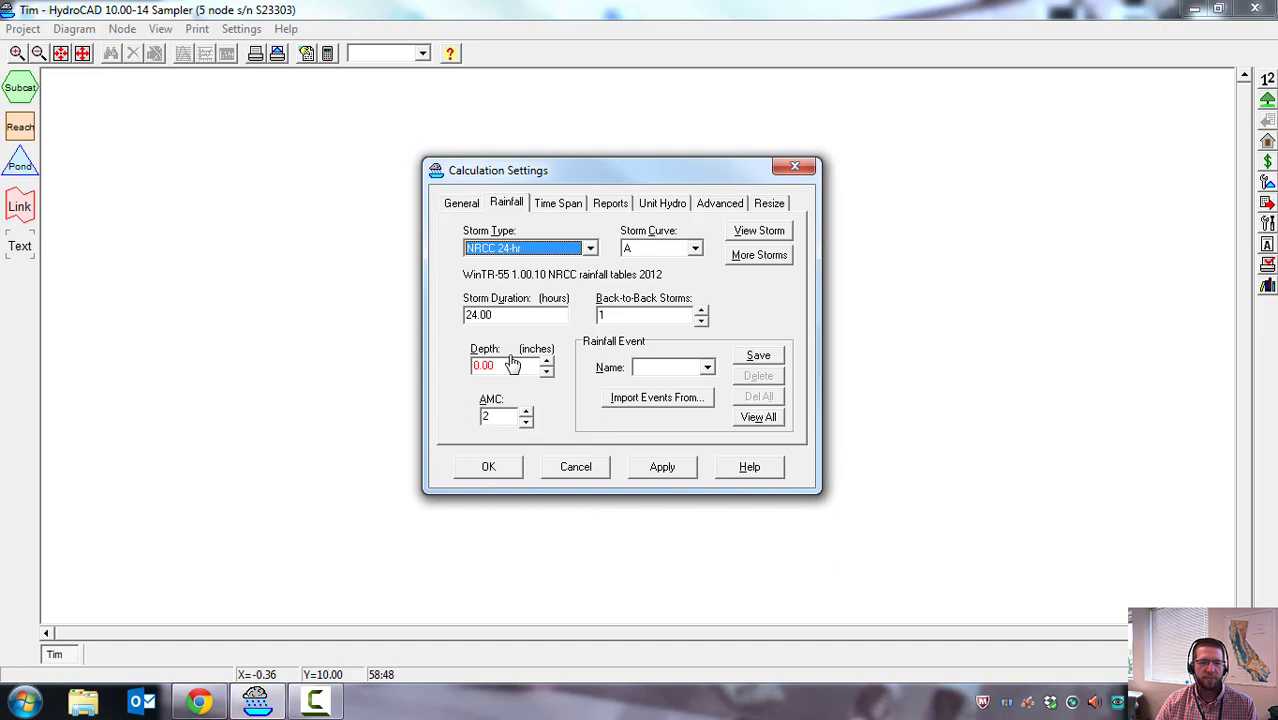
Review the available NRCC storm curves, storm duration and back-to-back storms settings, and read the help topic on rainfall parameters.
left_click(697, 251)
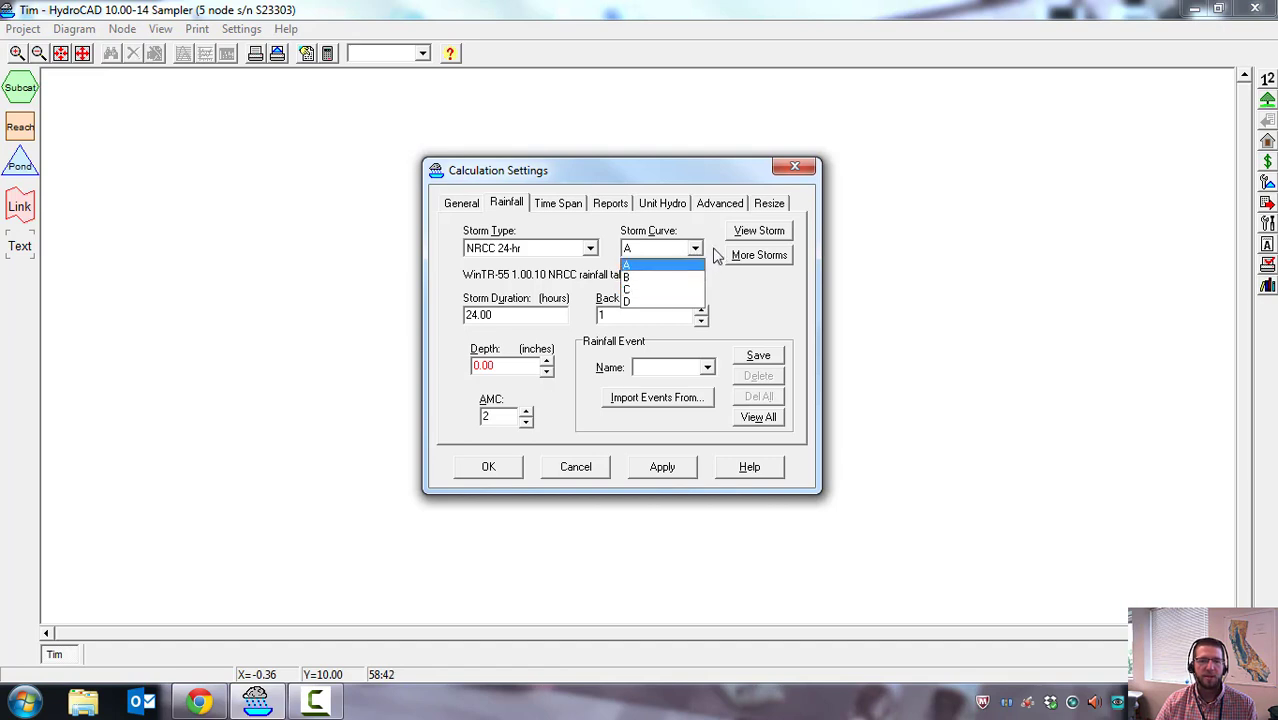
left_click(715, 256)
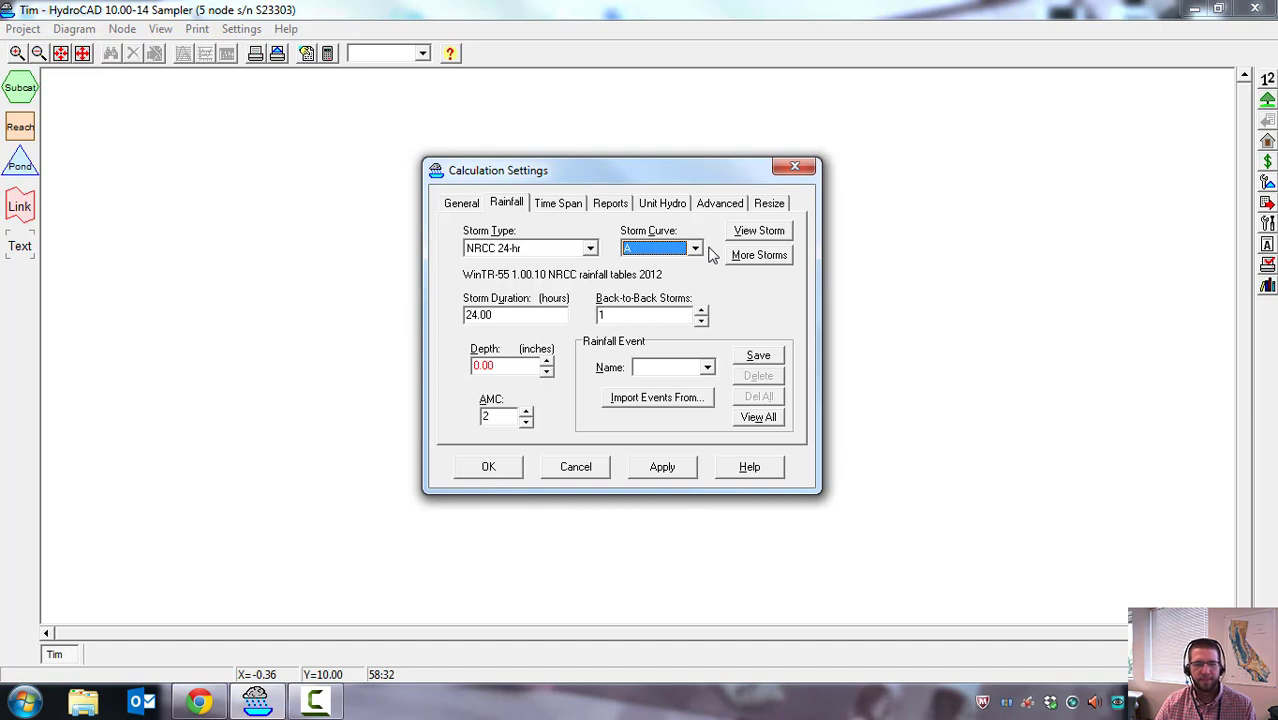
left_click(509, 315)
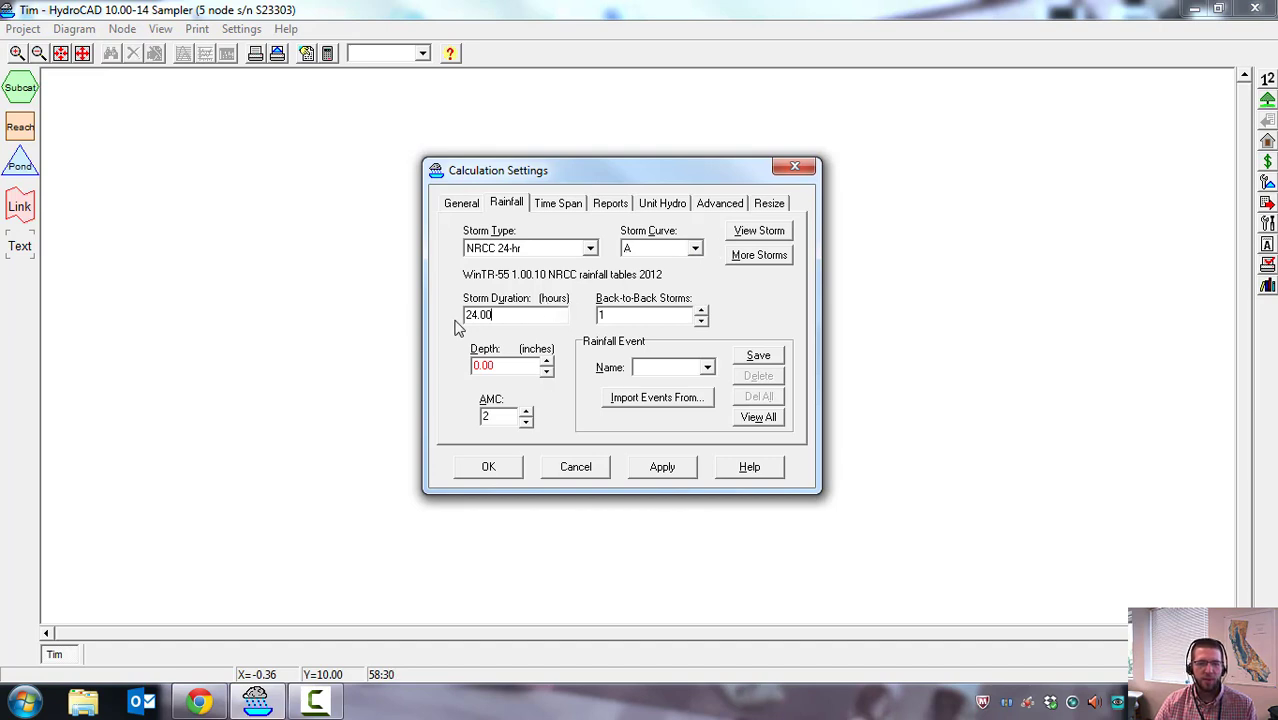
left_click(654, 316)
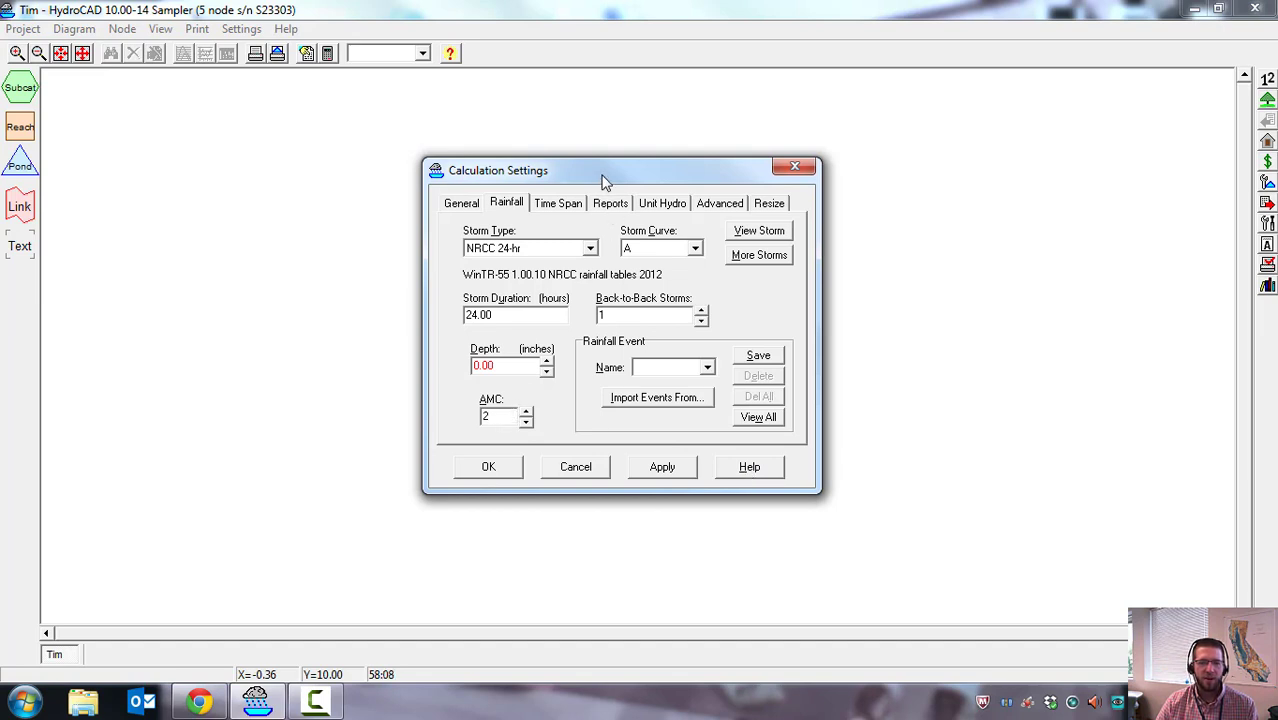
left_click_drag(605, 180, 612, 205)
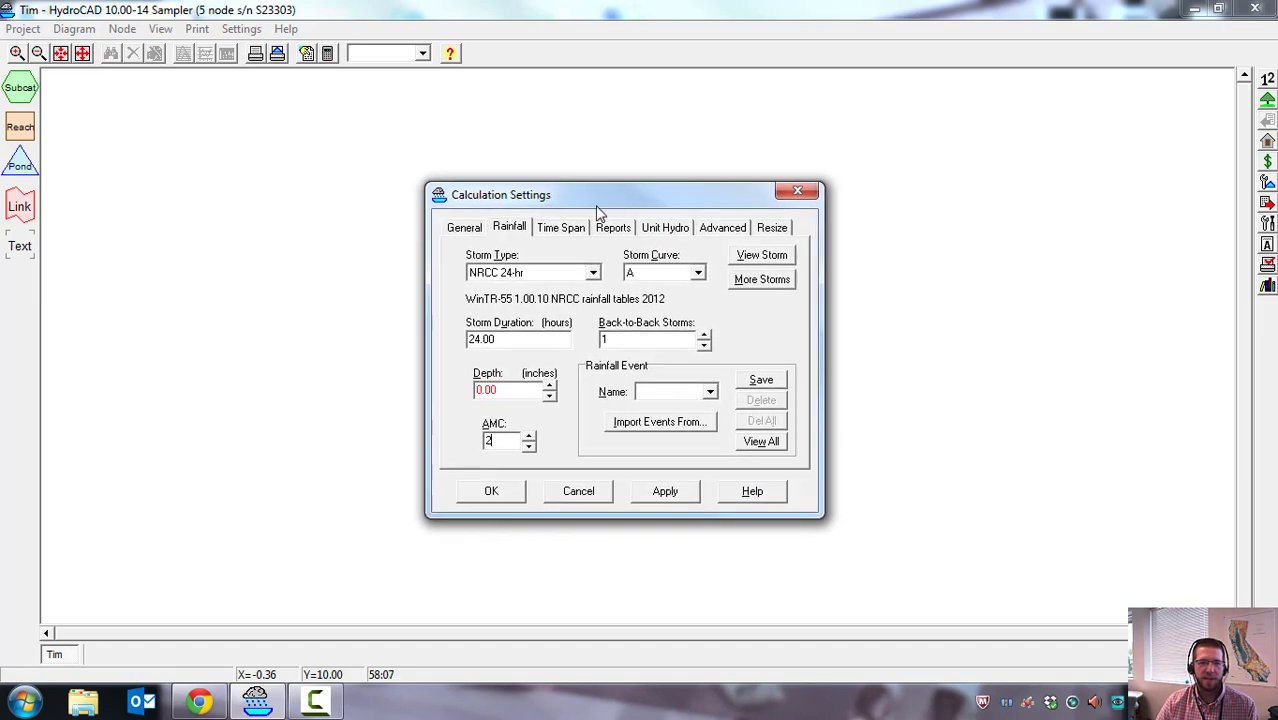
left_click(753, 492)
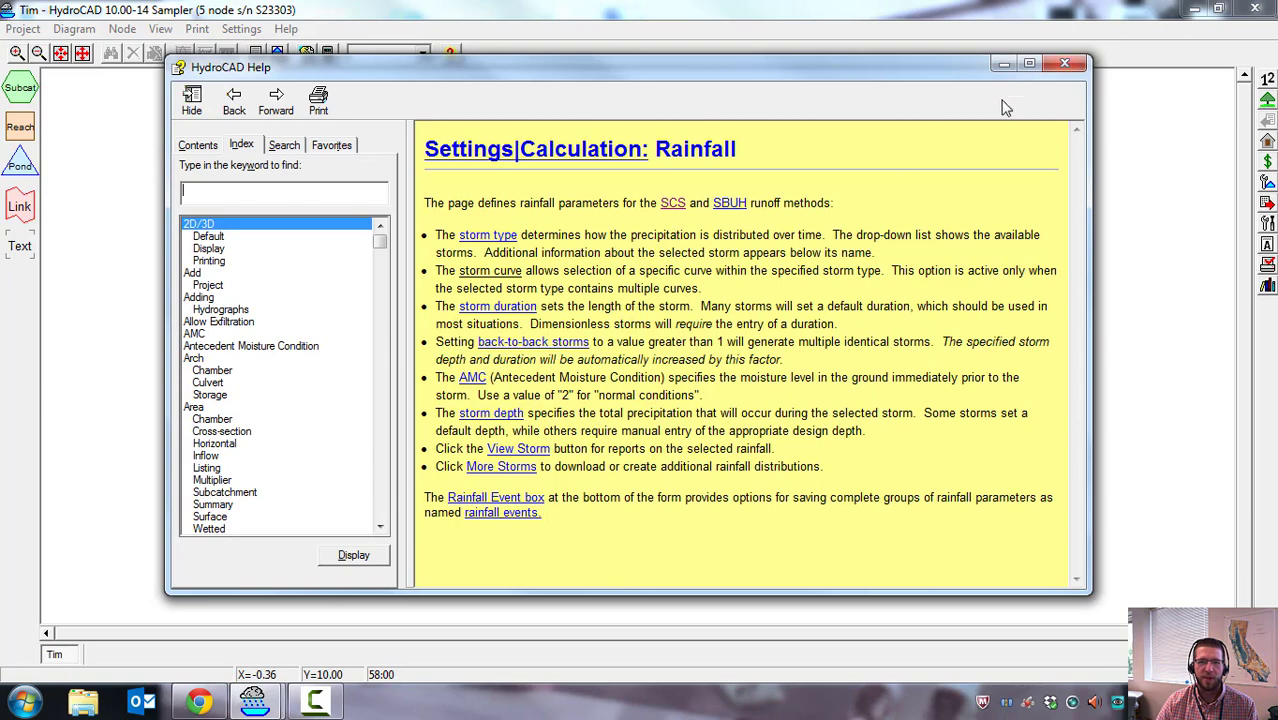
left_click(1064, 63)
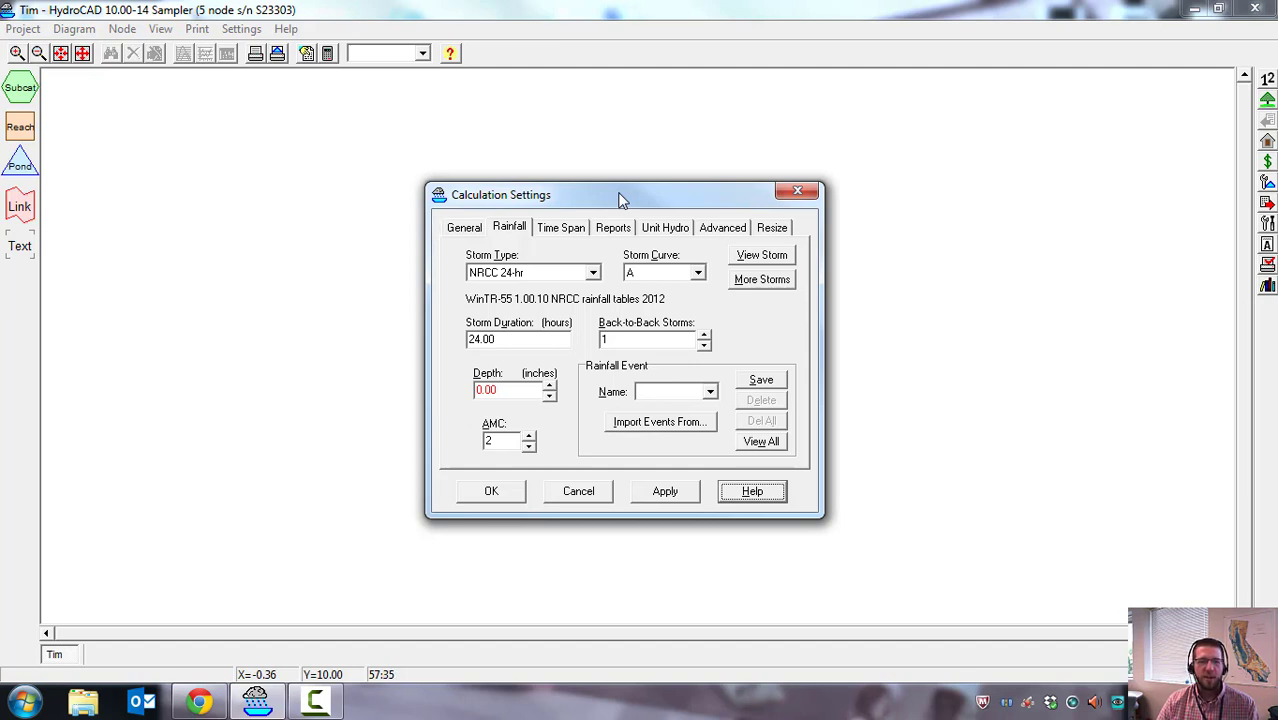
Start importing rainfall events from a lookup table, using the Atlas-14-Rain.txt lookup file.
left_click(660, 423)
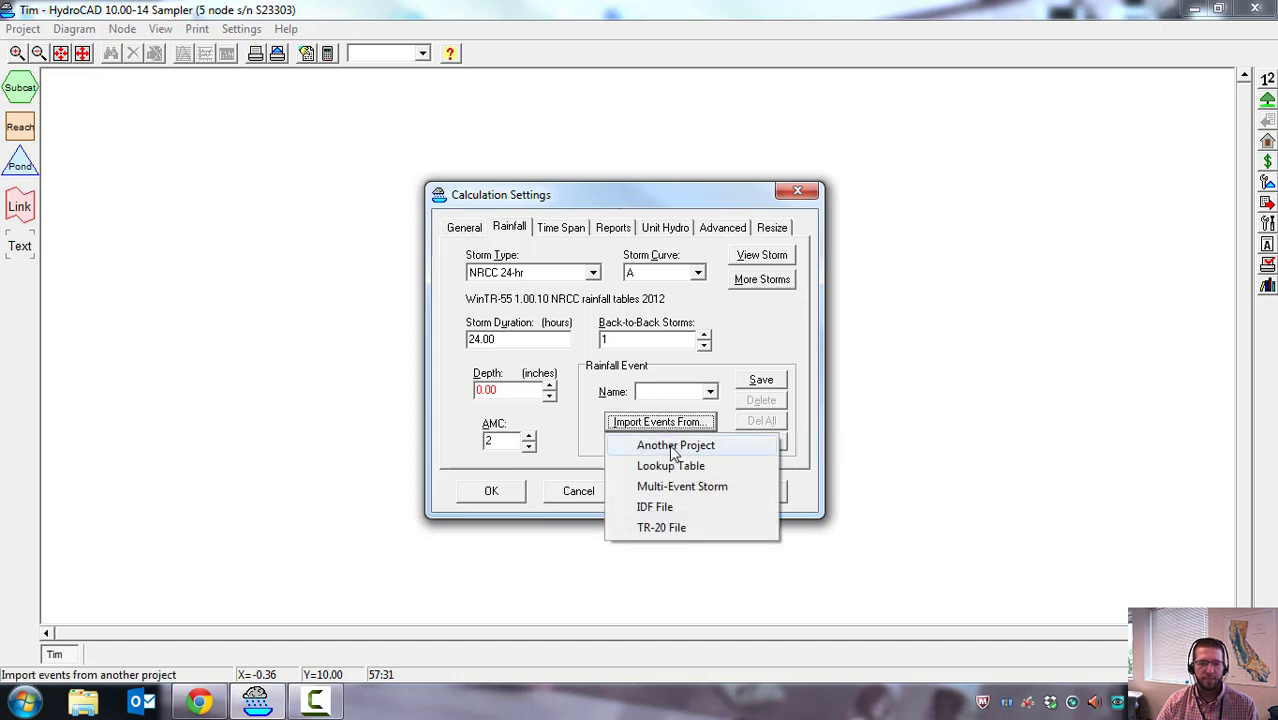
left_click(662, 468)
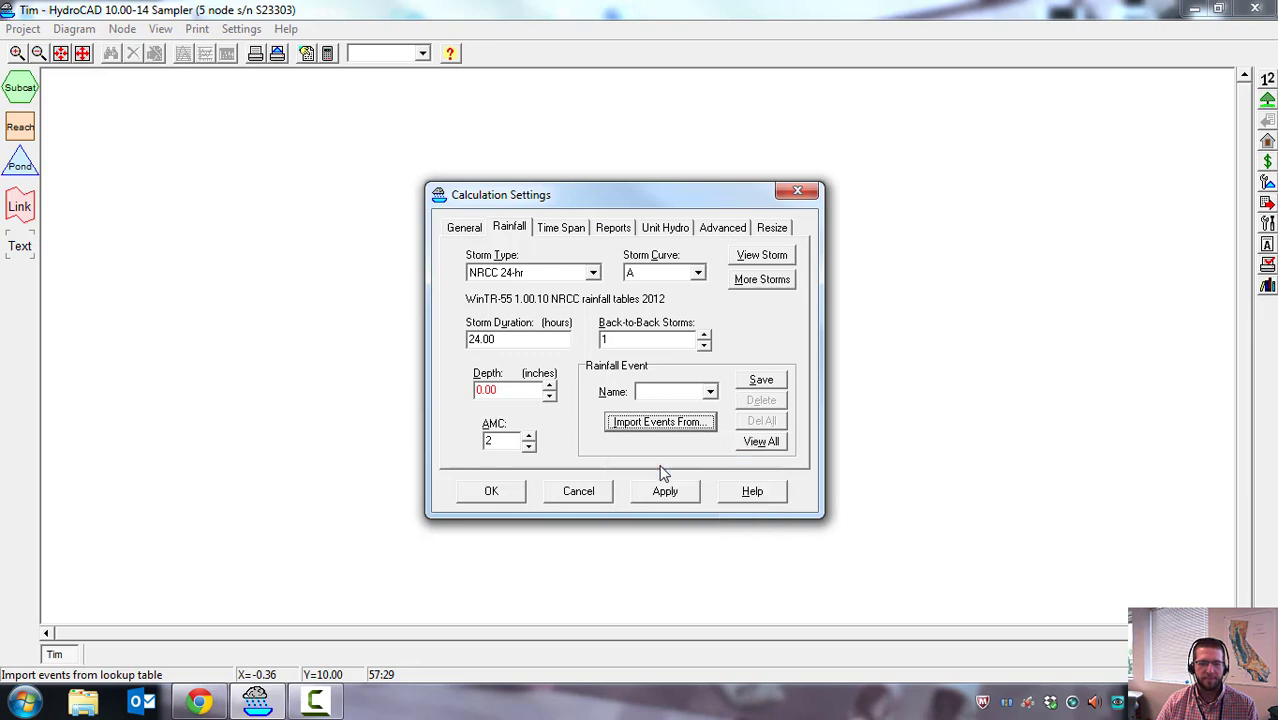
left_click_drag(656, 158, 638, 135)
left_click(720, 163)
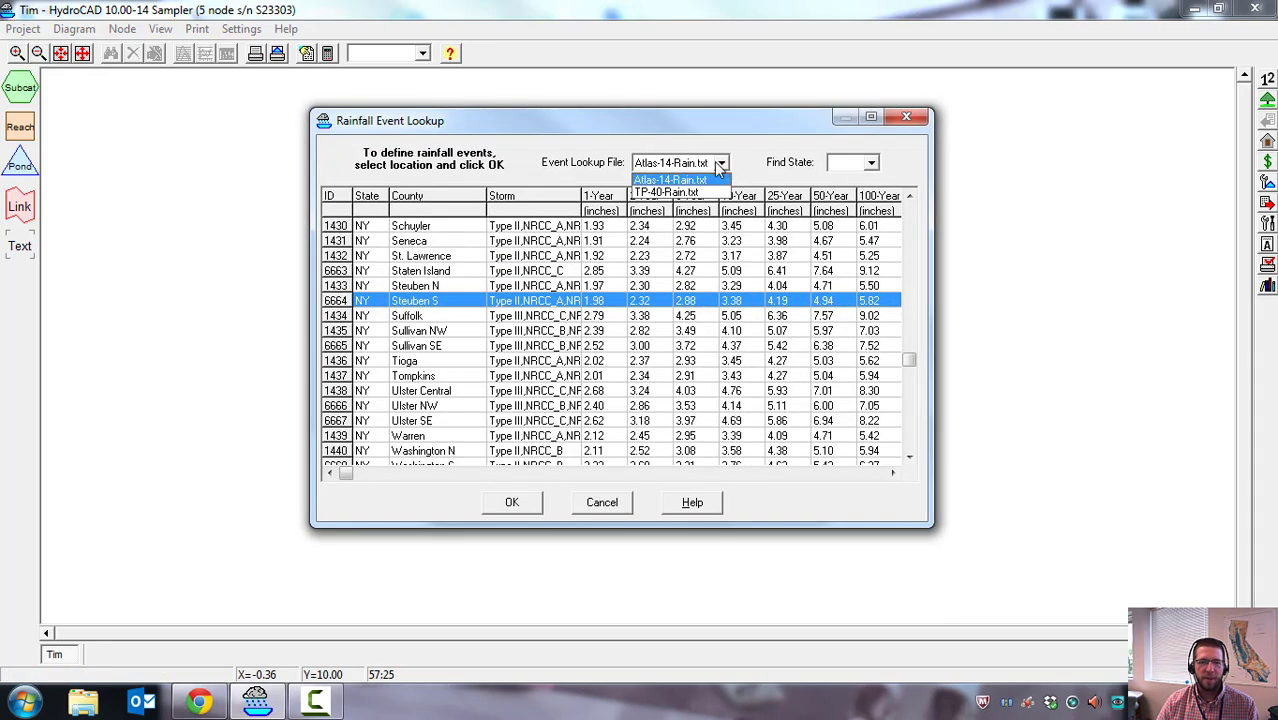
left_click(653, 180)
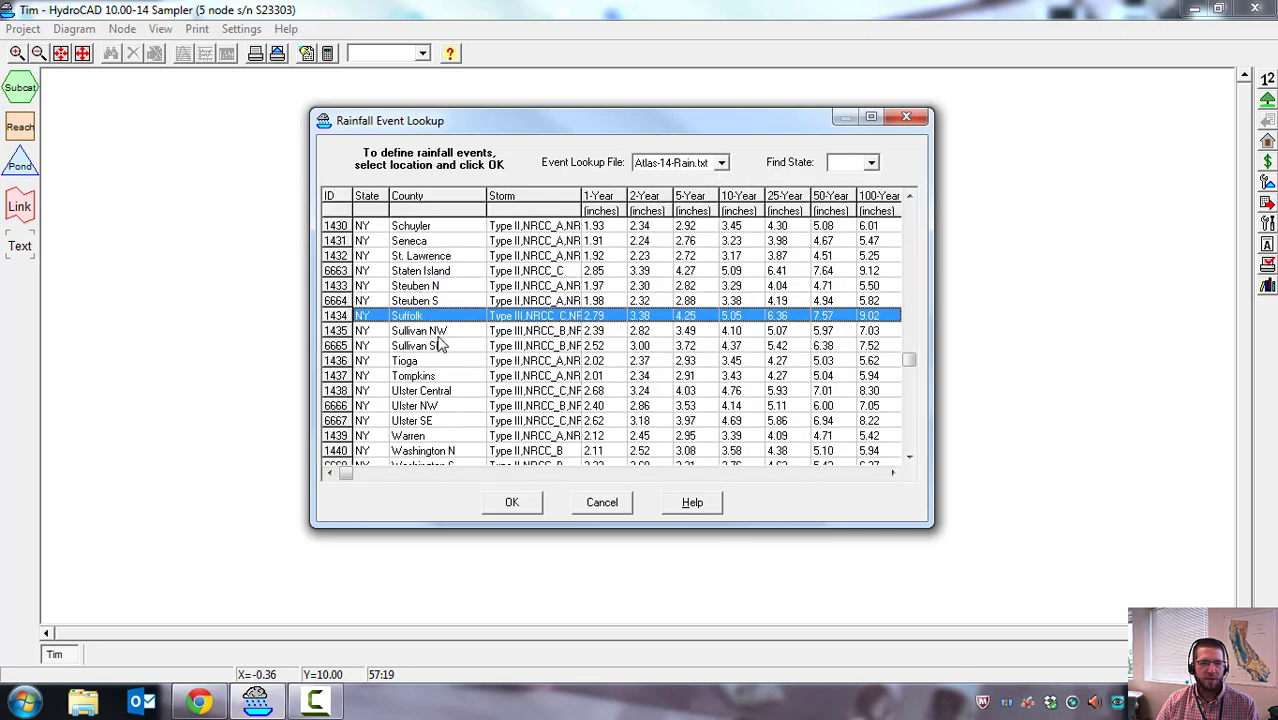
Browse the New York rows of the lookup table, examining counties, subareas, storm distributions and rainfall depths between Oneida and Sullivan SE.
left_click_drag(910, 359, 908, 357)
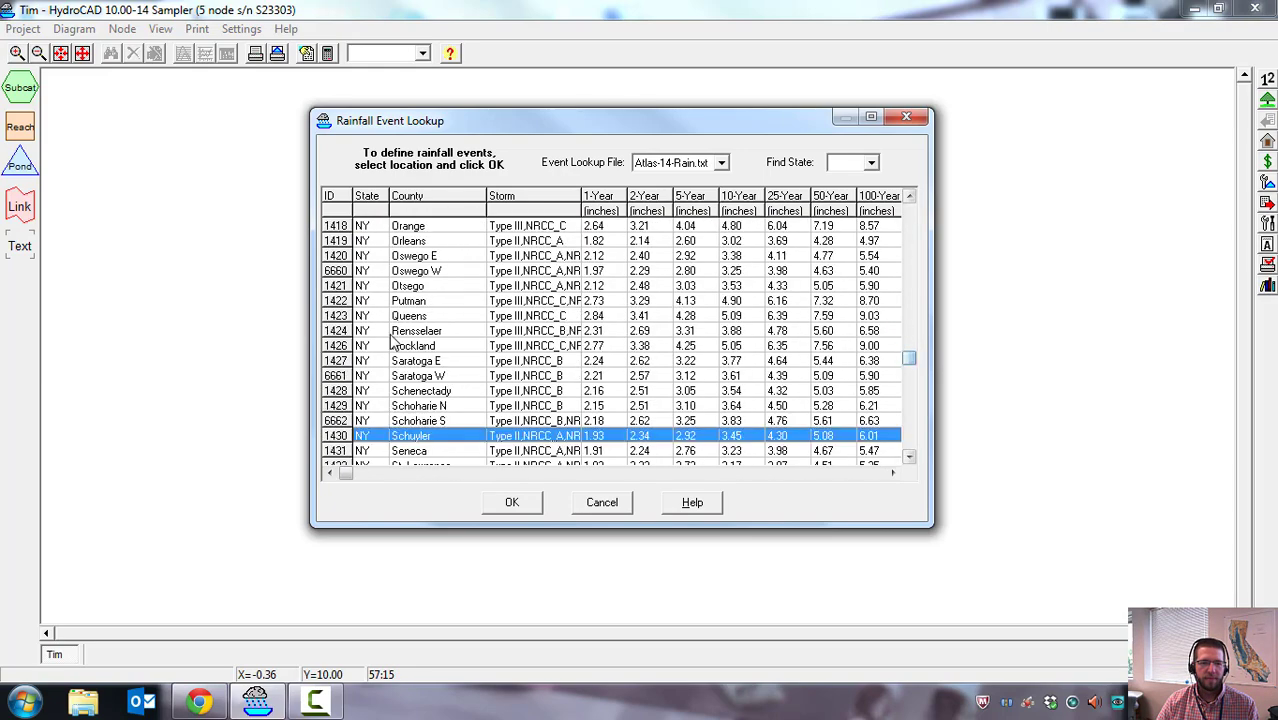
key("Up")
key("Up")
key("Up")
key("Up")
key("Up")
key("Up")
key("Up")
key("Up")
key("Up")
key("Up")
key("Up")
key("Up")
key("Up")
key("Up")
key("Up")
key("Up")
key("Up")
key("Up")
key("Up")
key("Up")
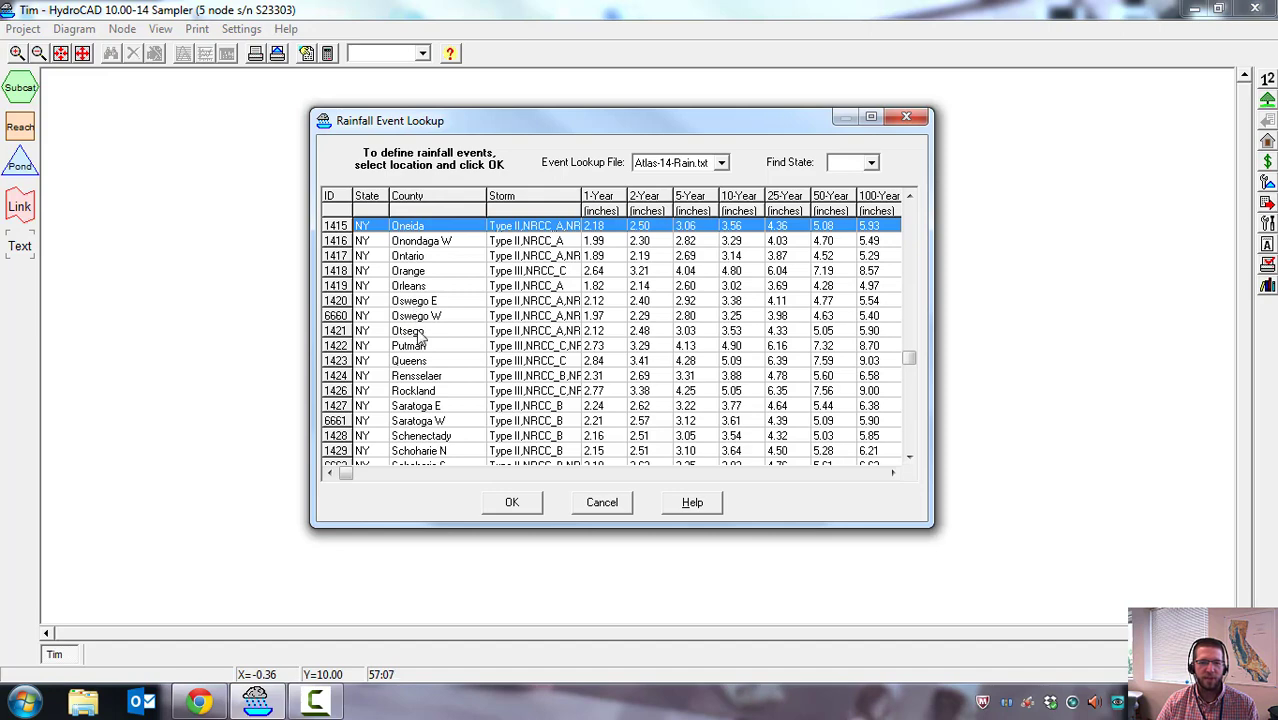
key("Down")
key("Down")
key("Down")
key("Down")
key("Down")
key("Down")
key("Down")
key("Down")
key("Down")
key("Down")
key("Down")
key("Down")
key("Down")
key("Down")
key("Down")
key("Down")
key("Down")
key("Down")
key("Down")
key("Down")
key("Down")
key("Down")
key("Down")
key("Down")
key("Down")
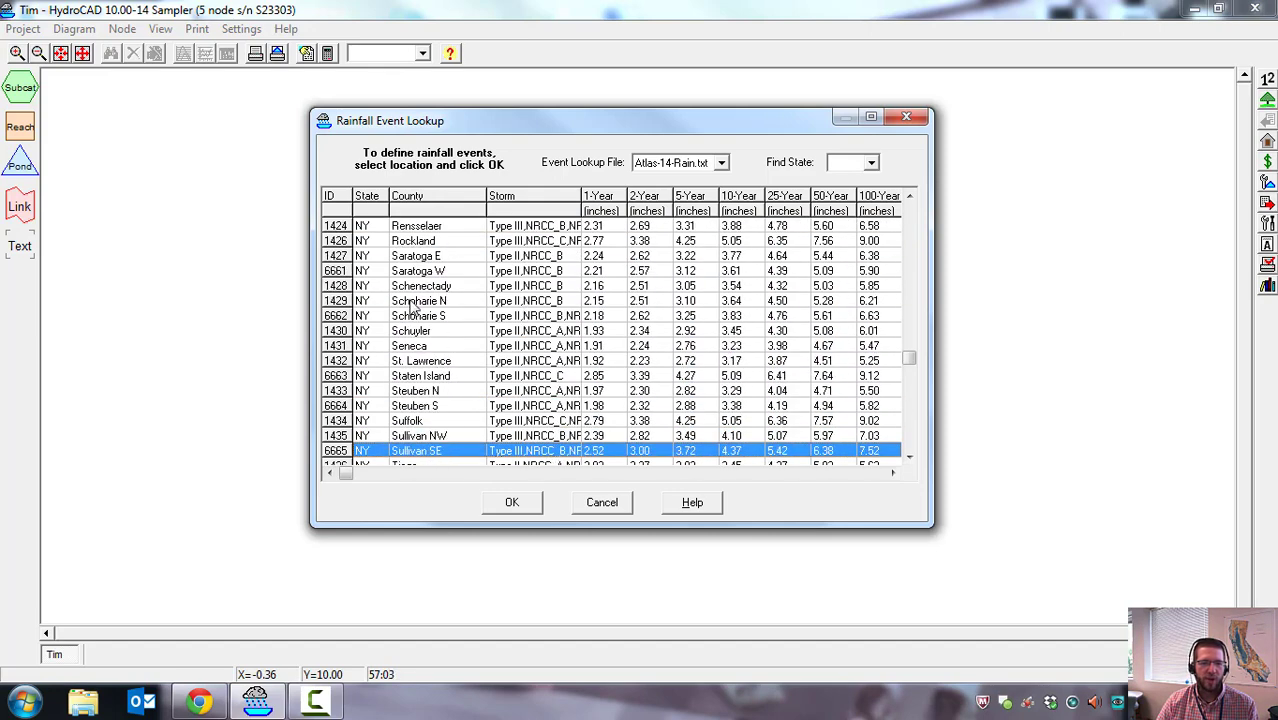
Create the rainfall events for Schoharie N with the NRCC_B storm distribution, replacing all current events.
left_click(410, 302)
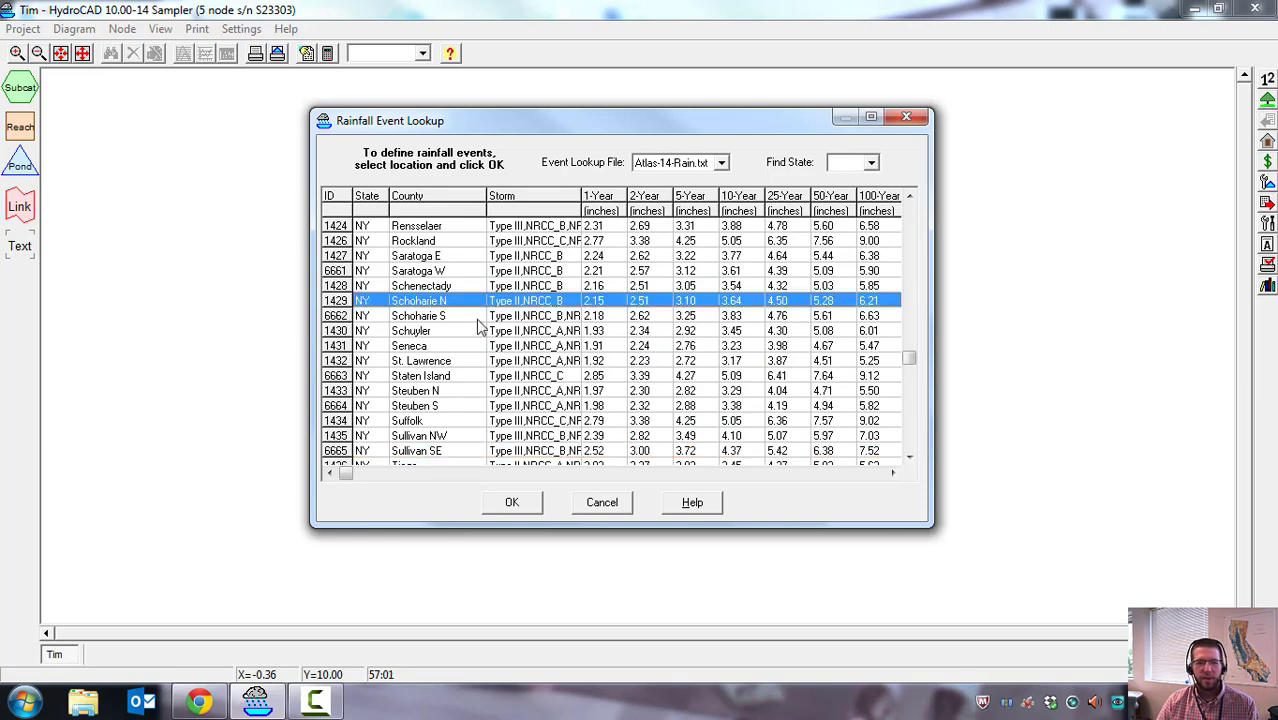
left_click(512, 503)
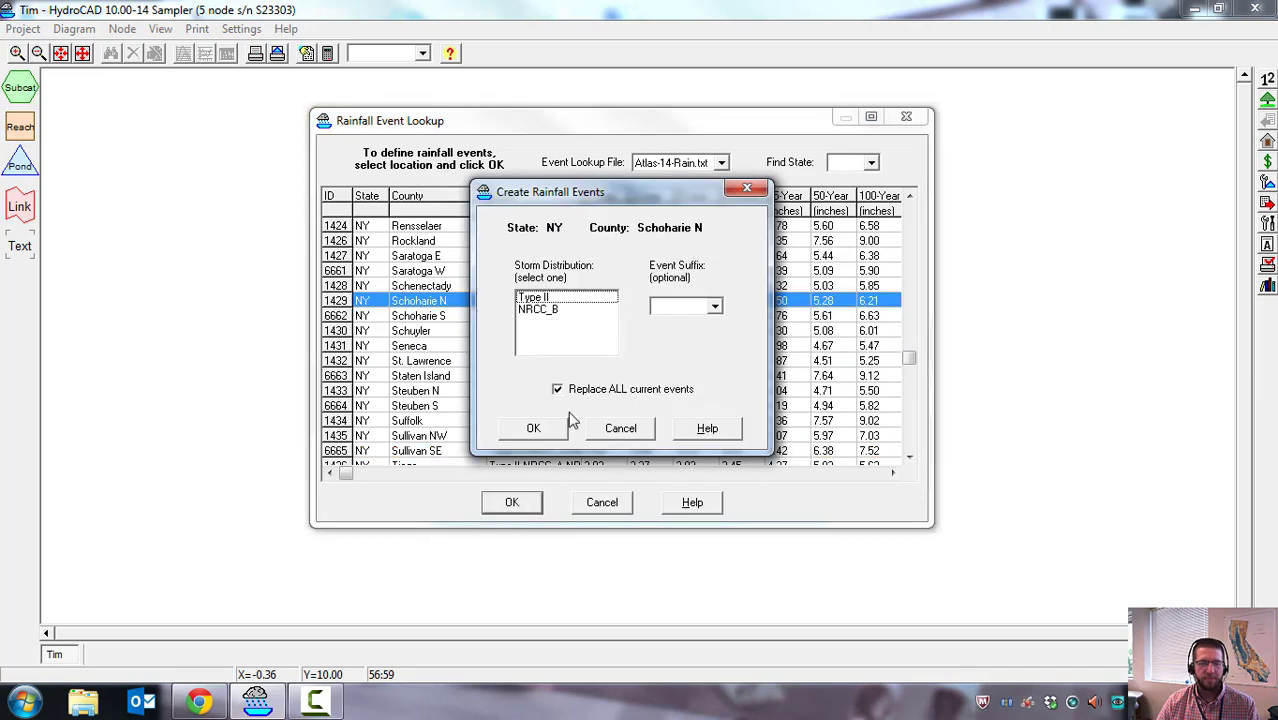
left_click(542, 311)
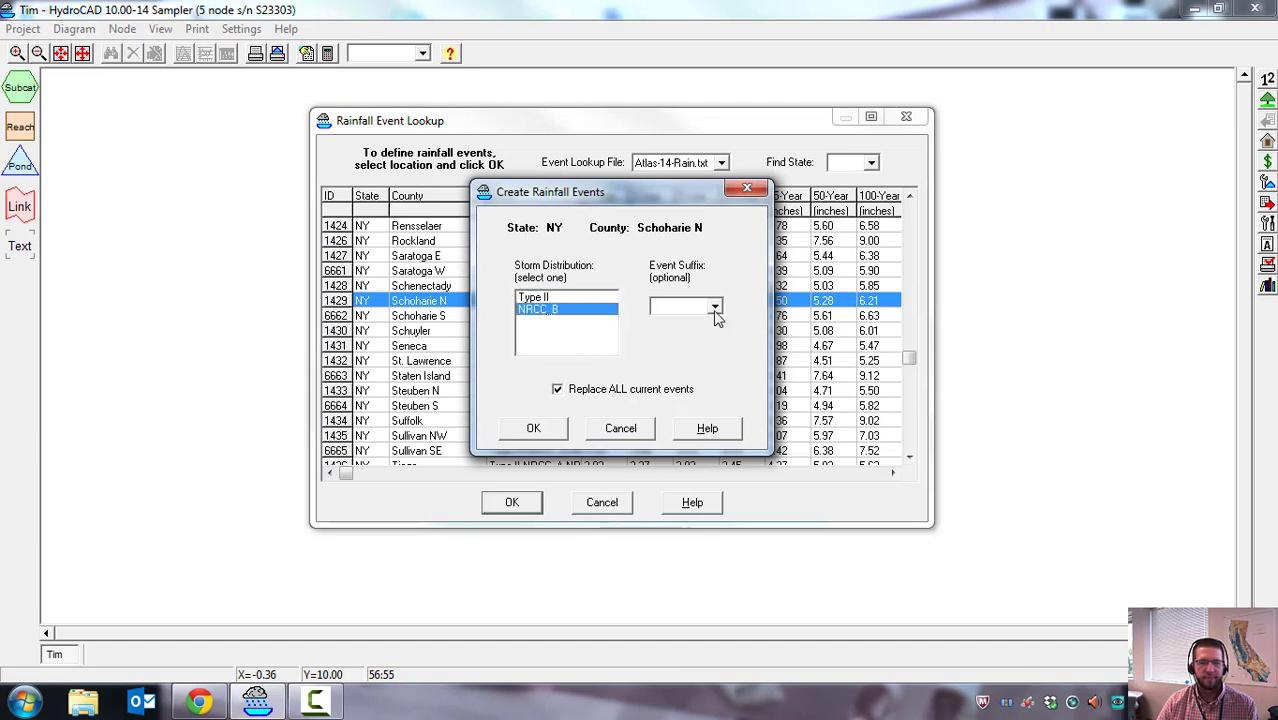
left_click(538, 430)
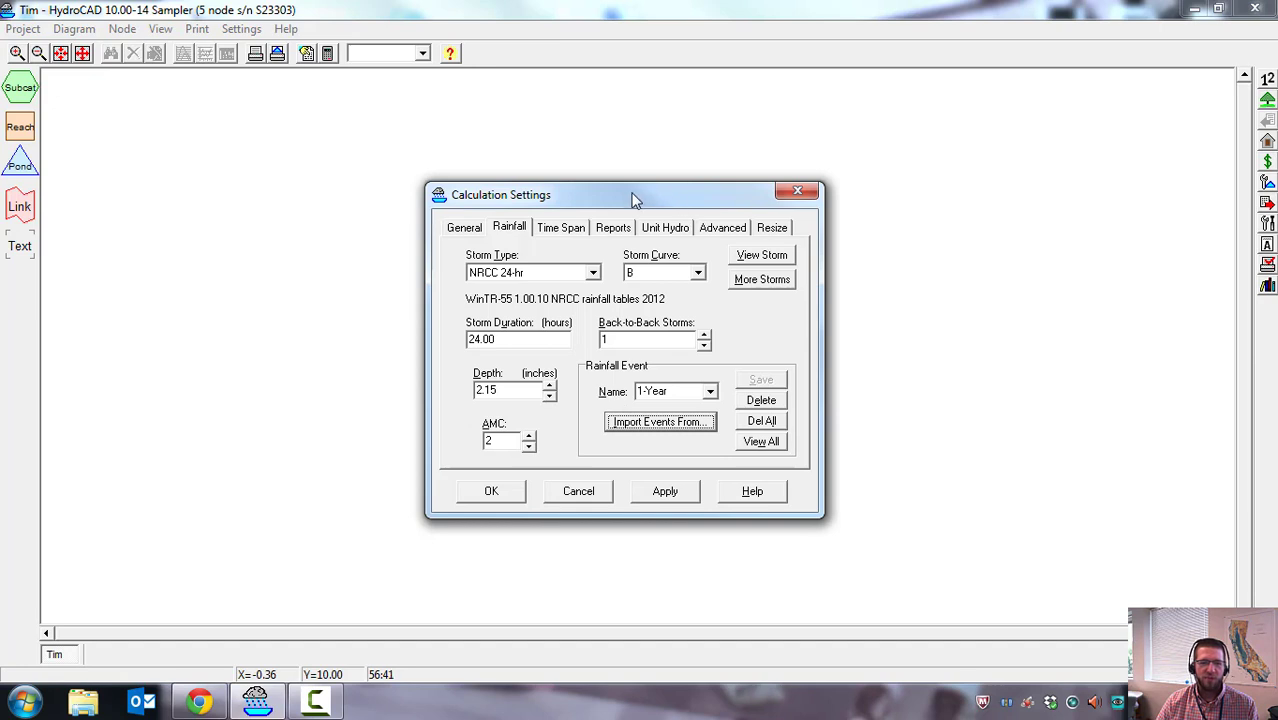
Check the imported rainfall events by name, choose the 1-Year event and apply the rainfall settings.
left_click_drag(632, 200, 626, 190)
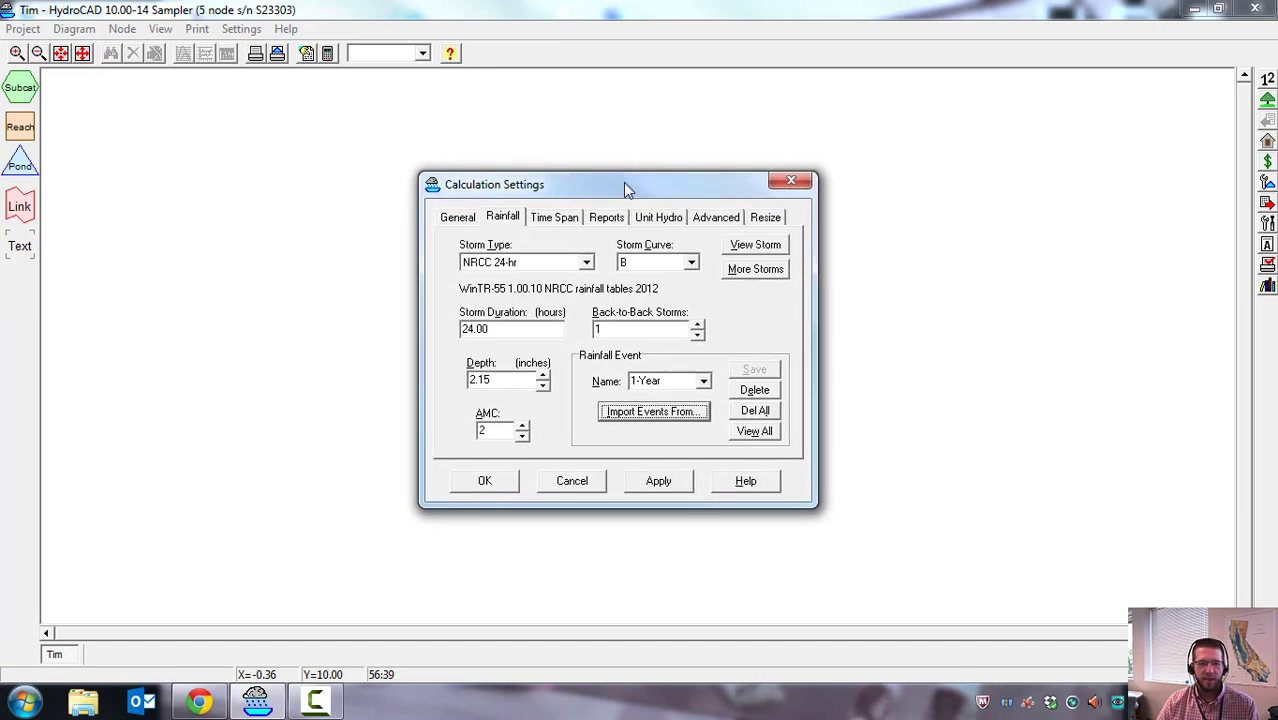
left_click(704, 380)
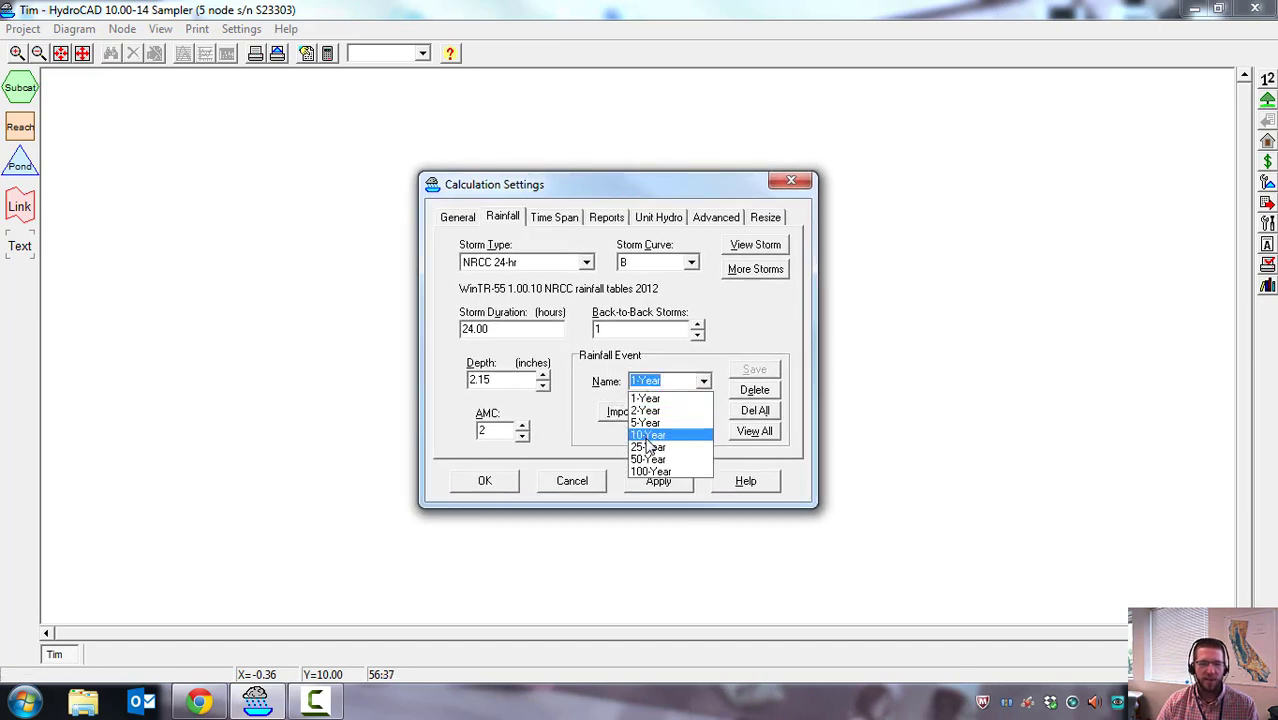
left_click(580, 408)
left_click(704, 380)
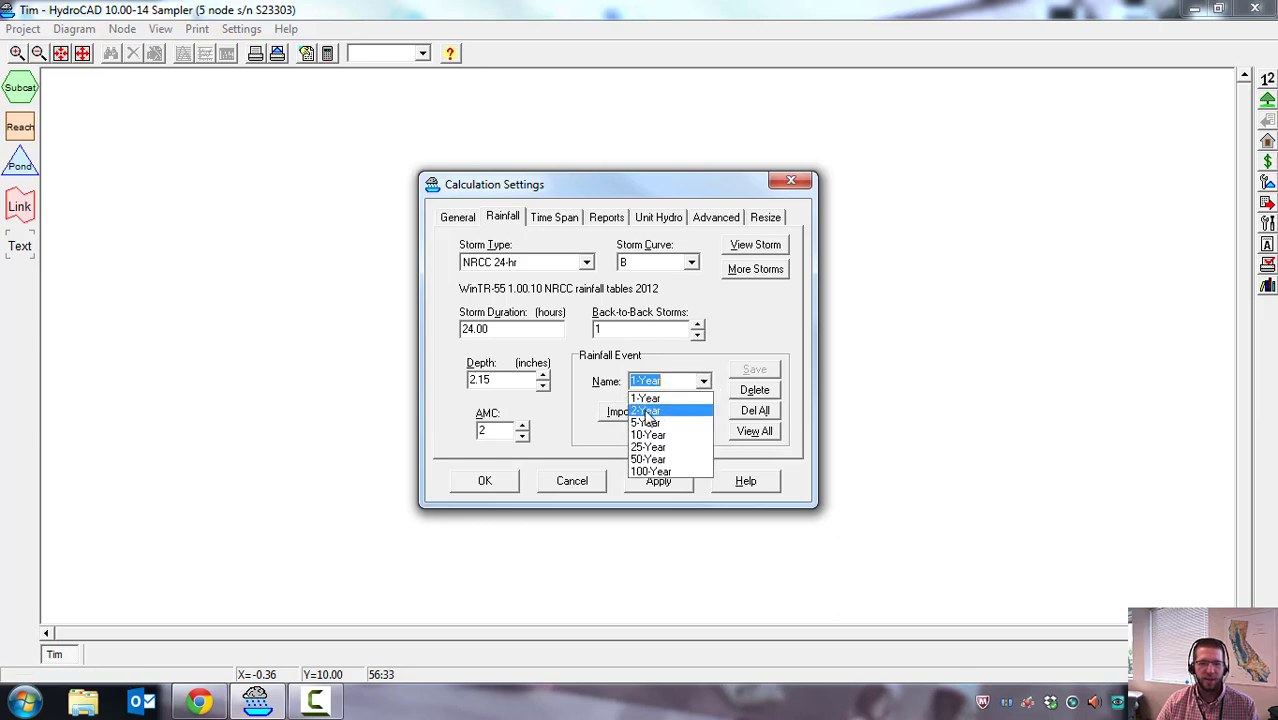
left_click(646, 411)
left_click(704, 380)
left_click(645, 414)
left_click(704, 380)
left_click(645, 398)
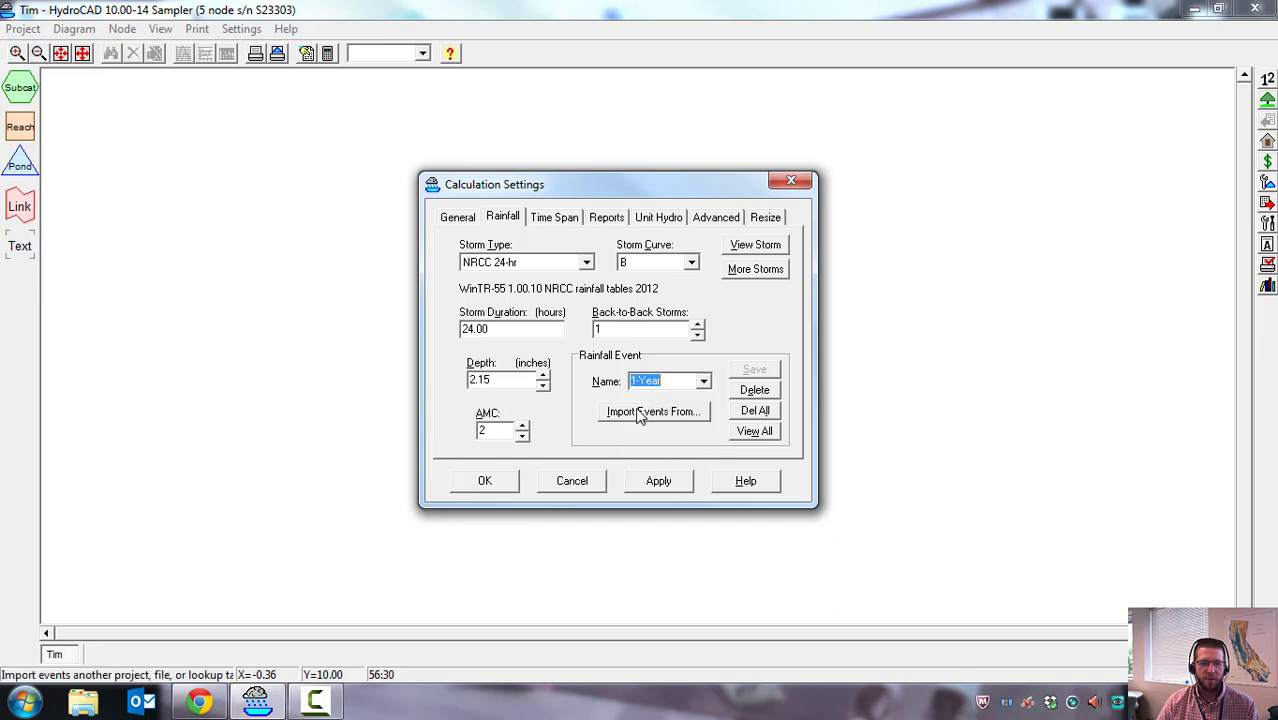
left_click(662, 482)
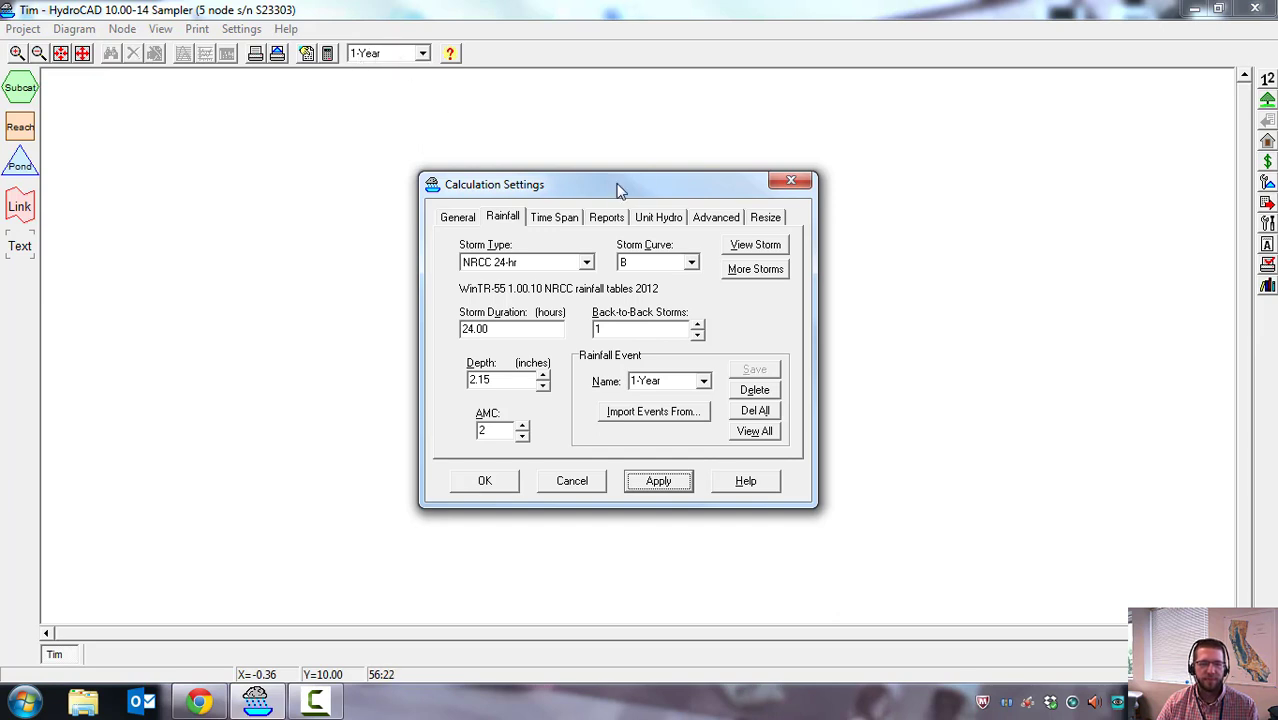
Set the calculation time span's start time to 0 hours.
left_click_drag(618, 189, 594, 166)
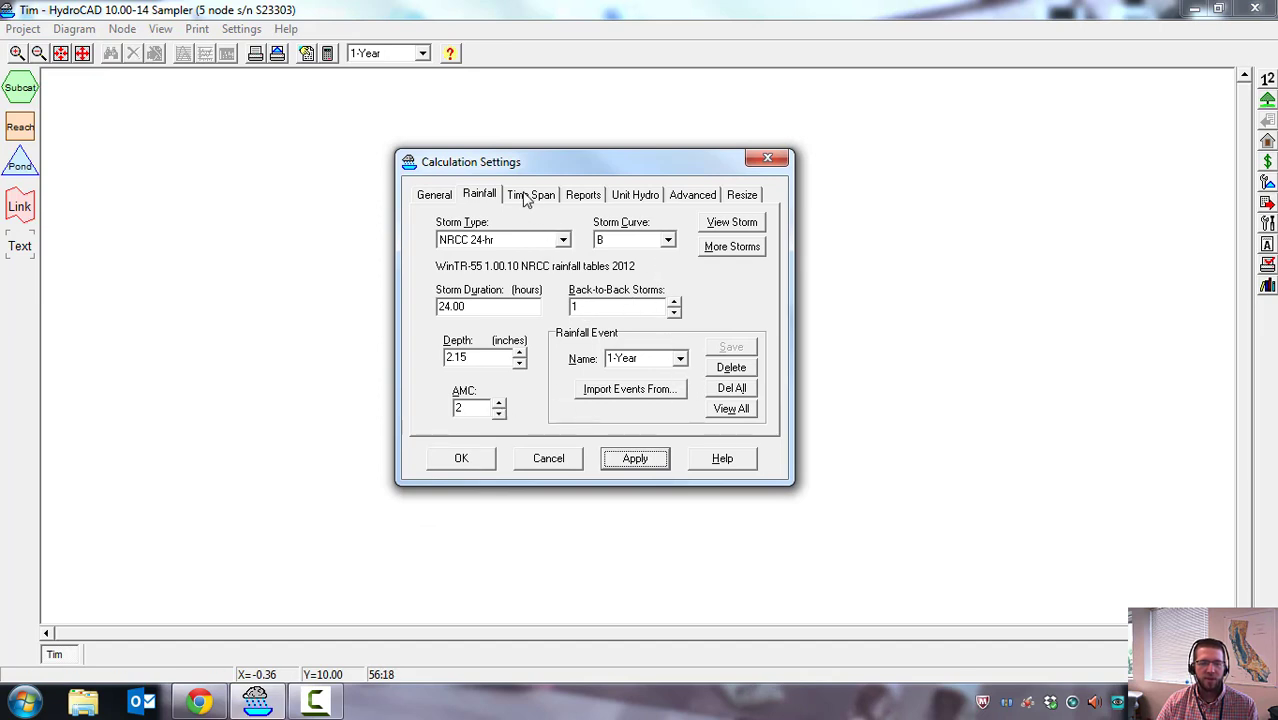
left_click(525, 199)
left_click_drag(562, 165, 584, 187)
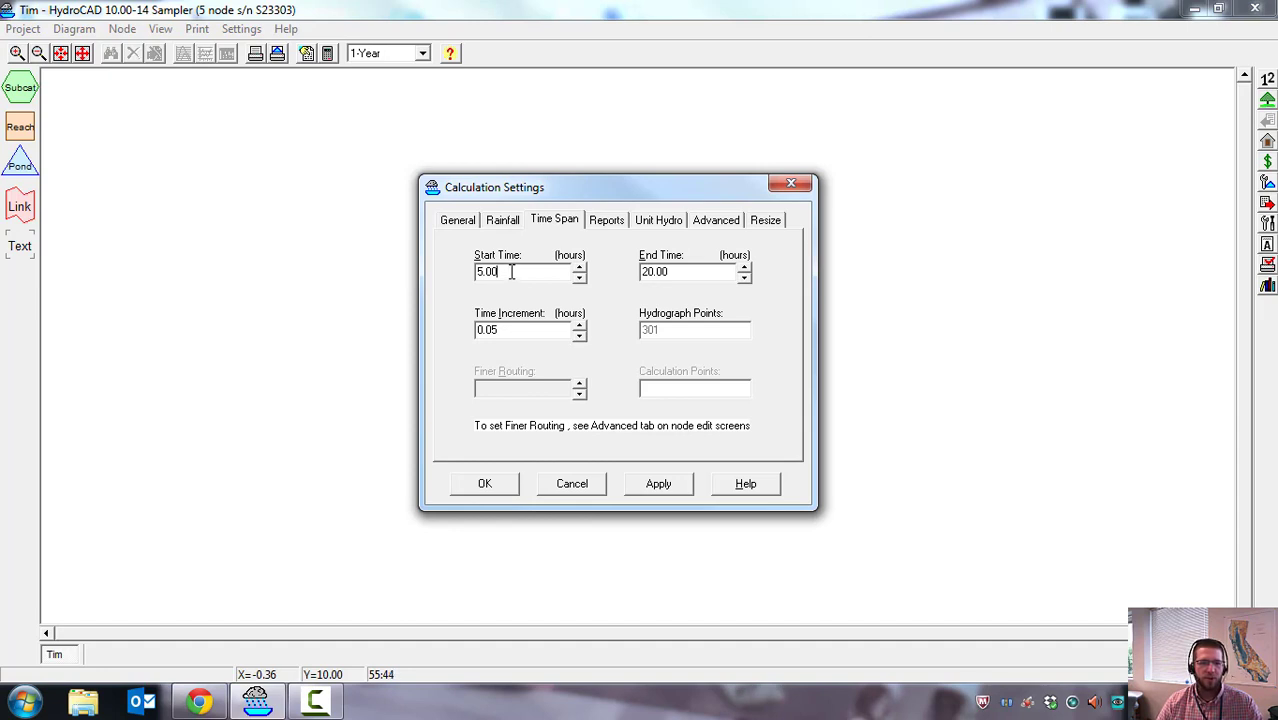
left_click_drag(511, 271, 468, 272)
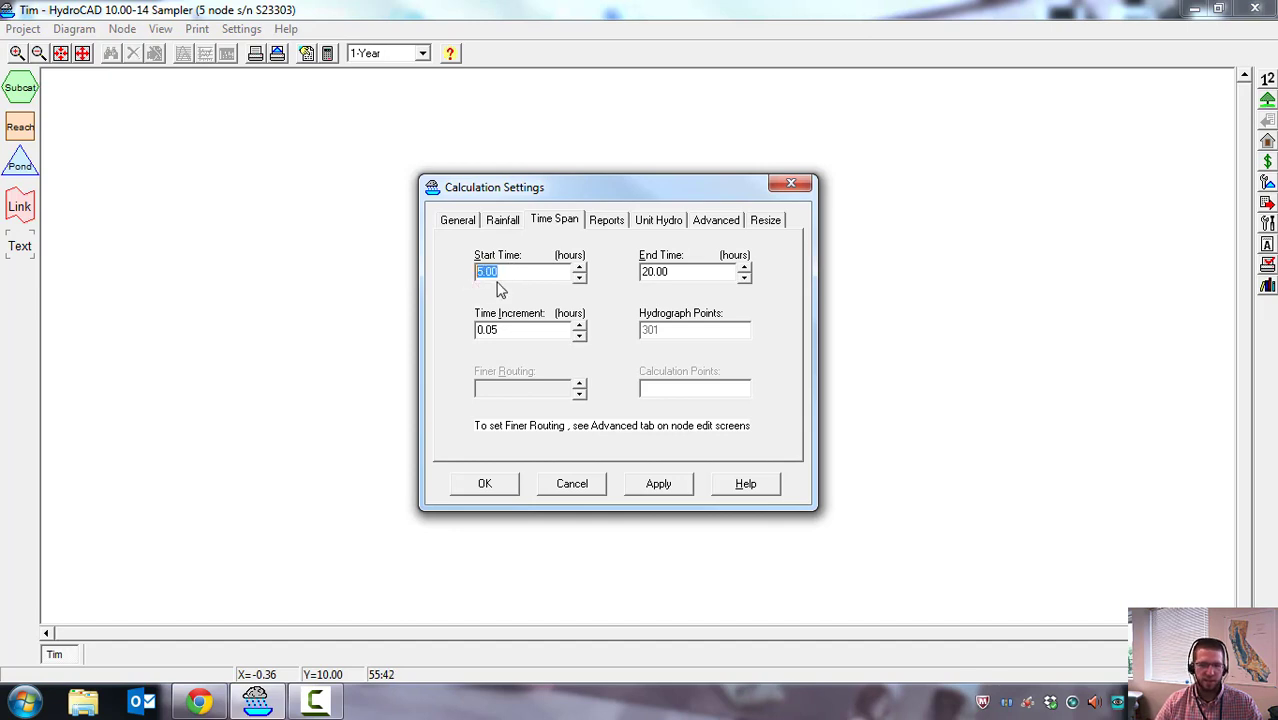
type("0")
key("Tab")
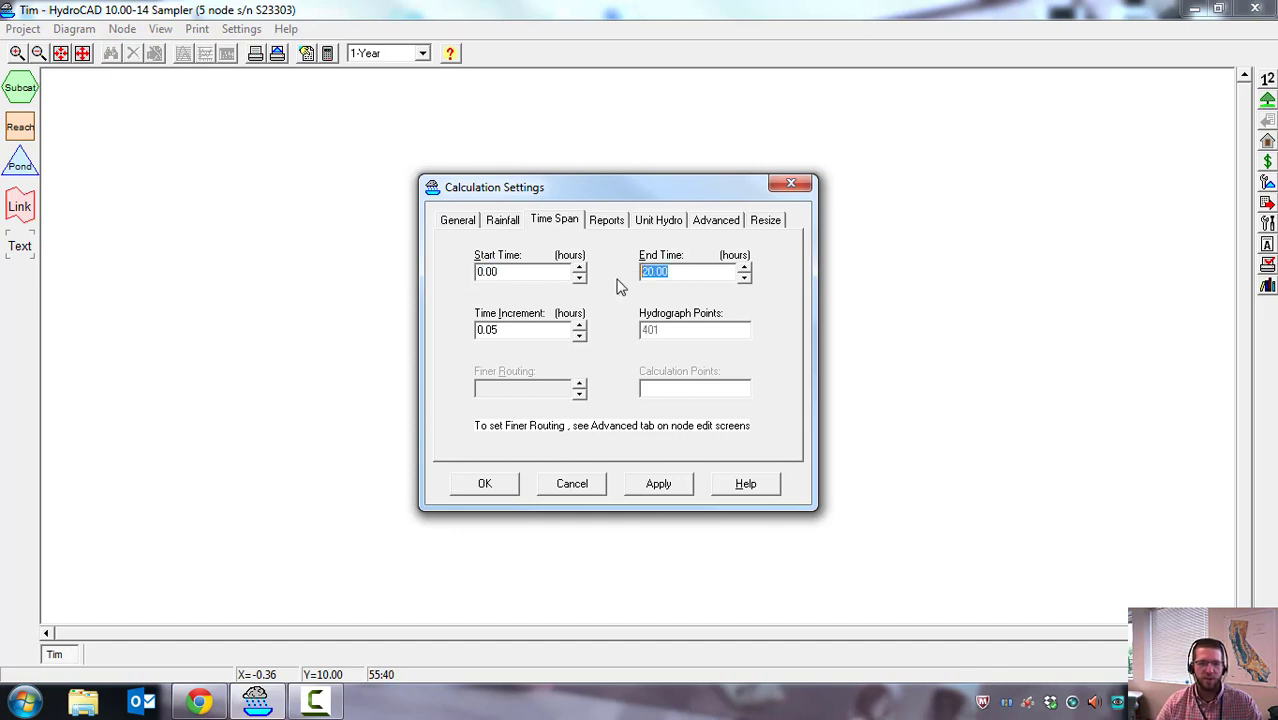
Set the calculation time span's end time to 24 hours.
type("24")
left_click(546, 273)
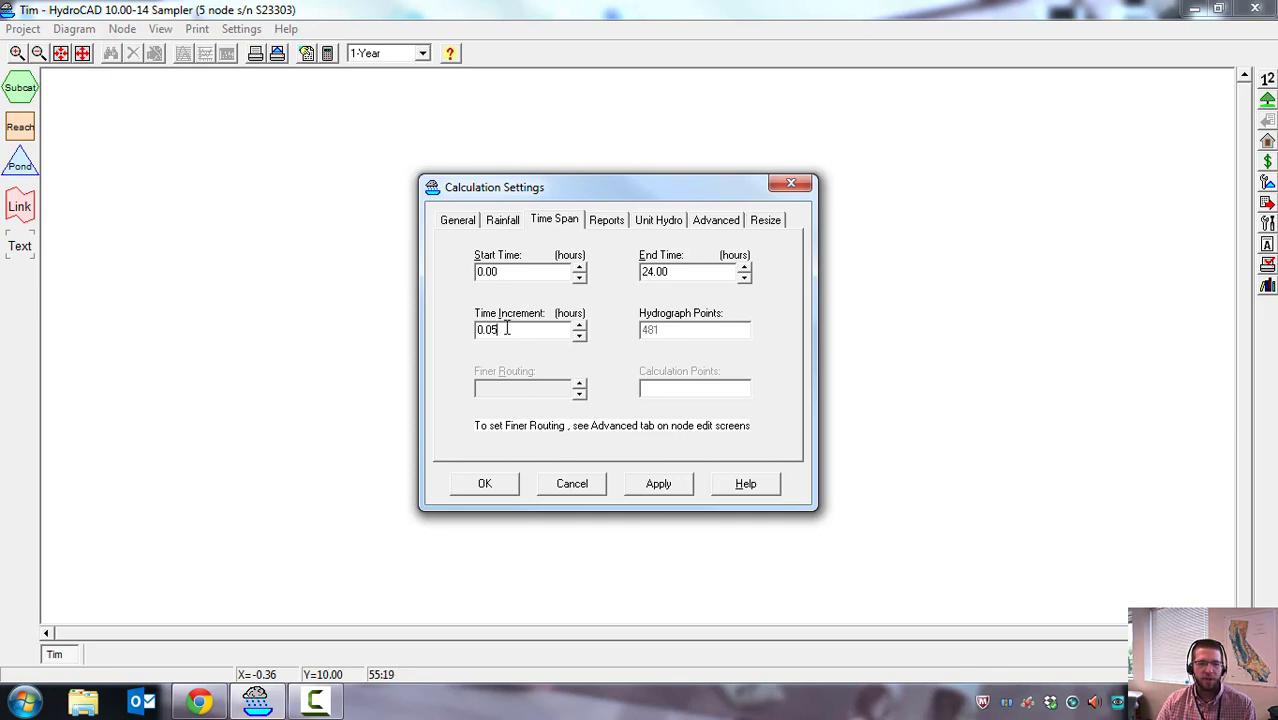
Review the report, unit hydrograph, advanced, resize, time span and rainfall settings, and apply and accept the calculation settings.
left_click(604, 222)
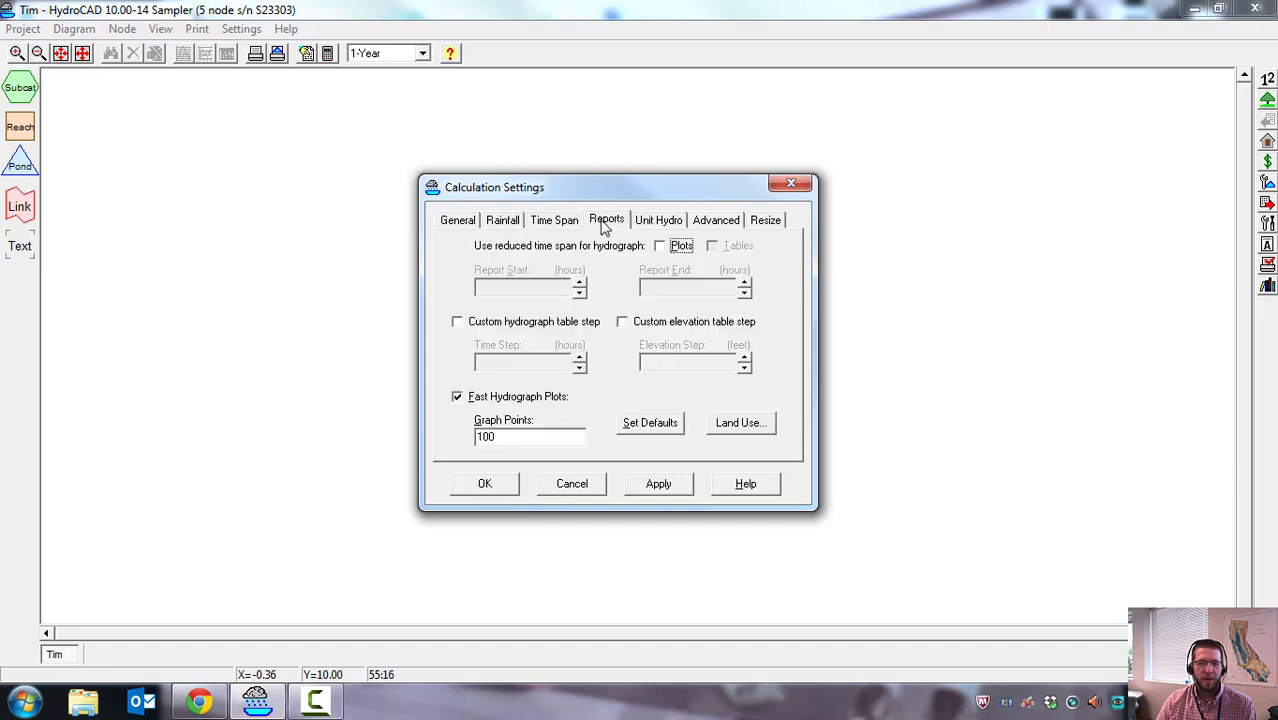
left_click(658, 222)
left_click(712, 222)
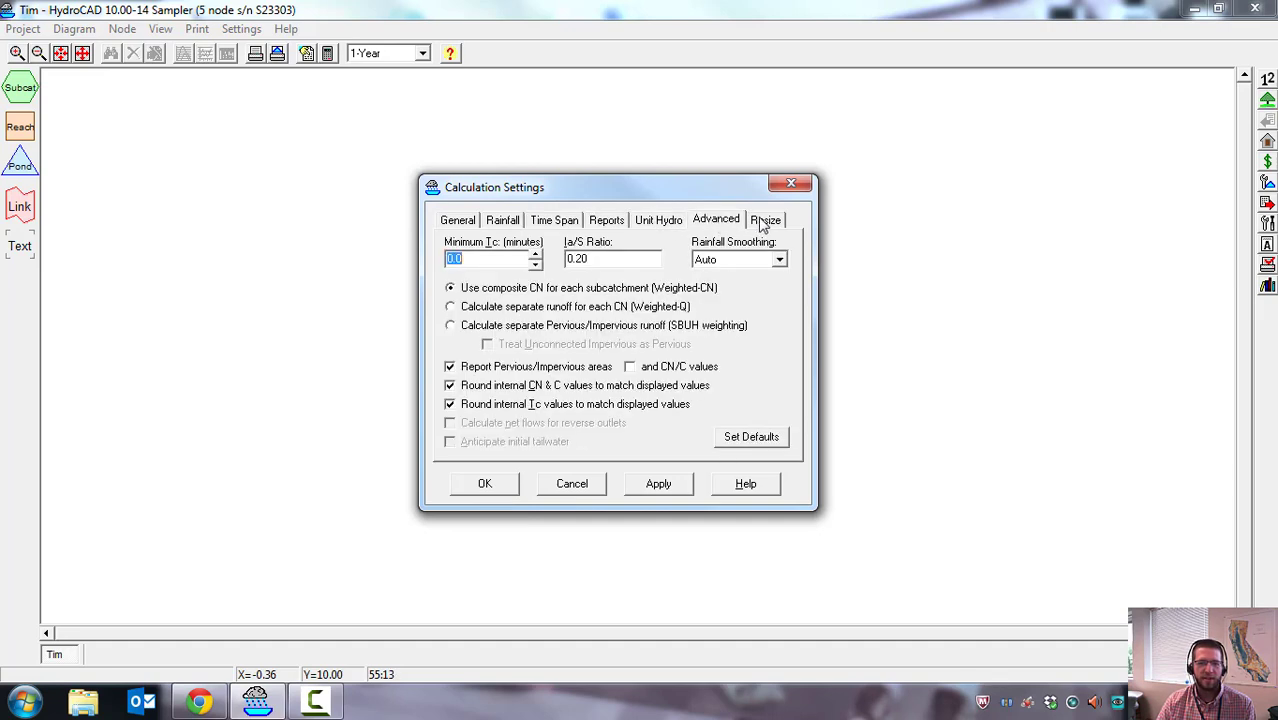
left_click(764, 222)
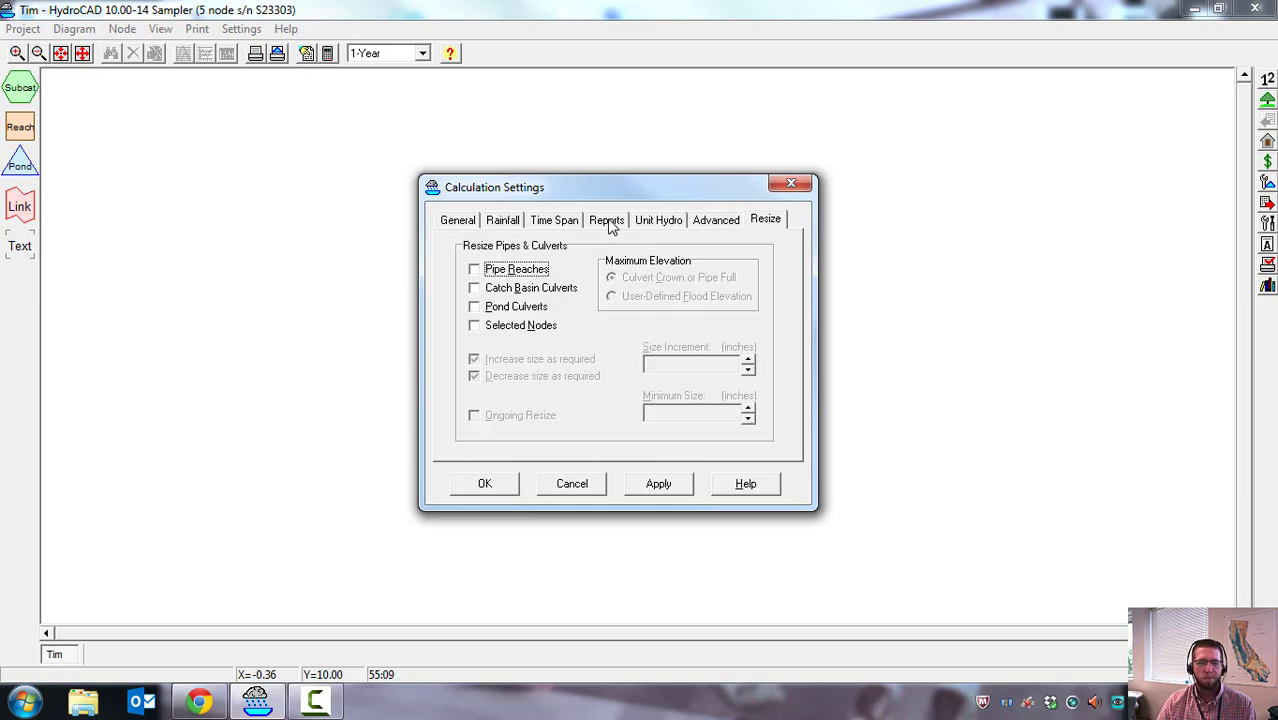
left_click(710, 222)
left_click(663, 222)
left_click(609, 222)
left_click(547, 222)
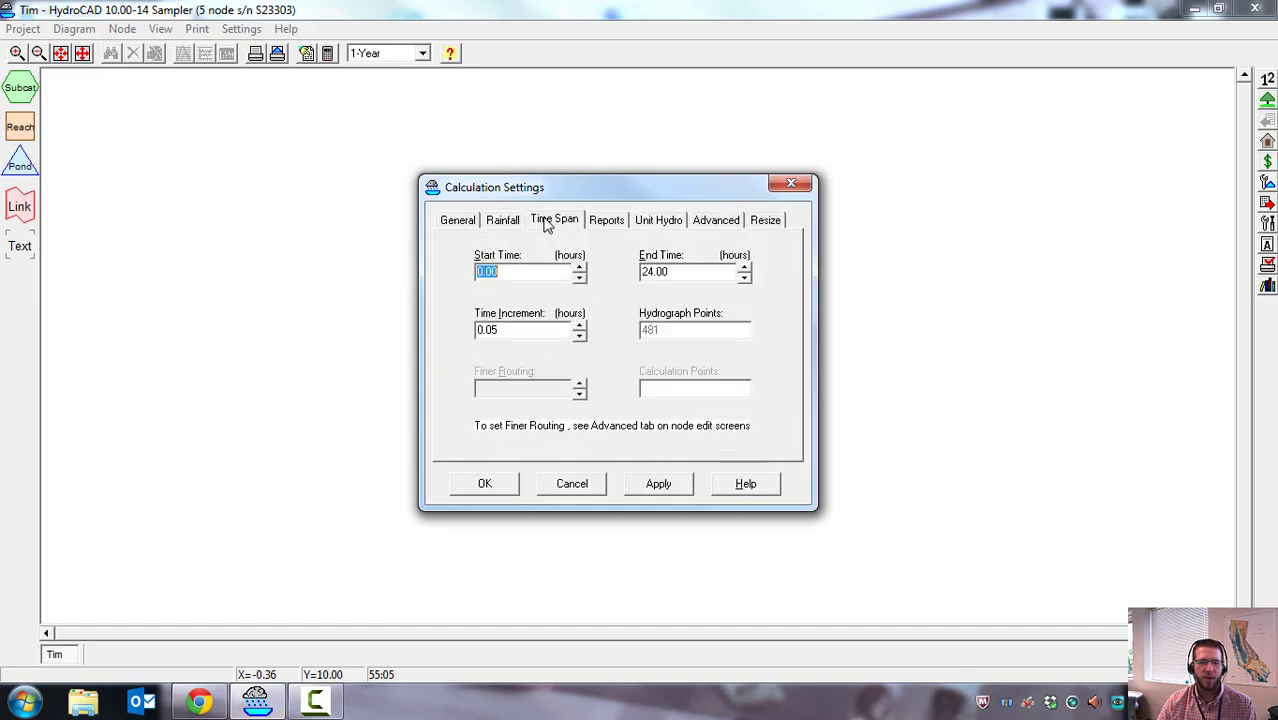
left_click(502, 222)
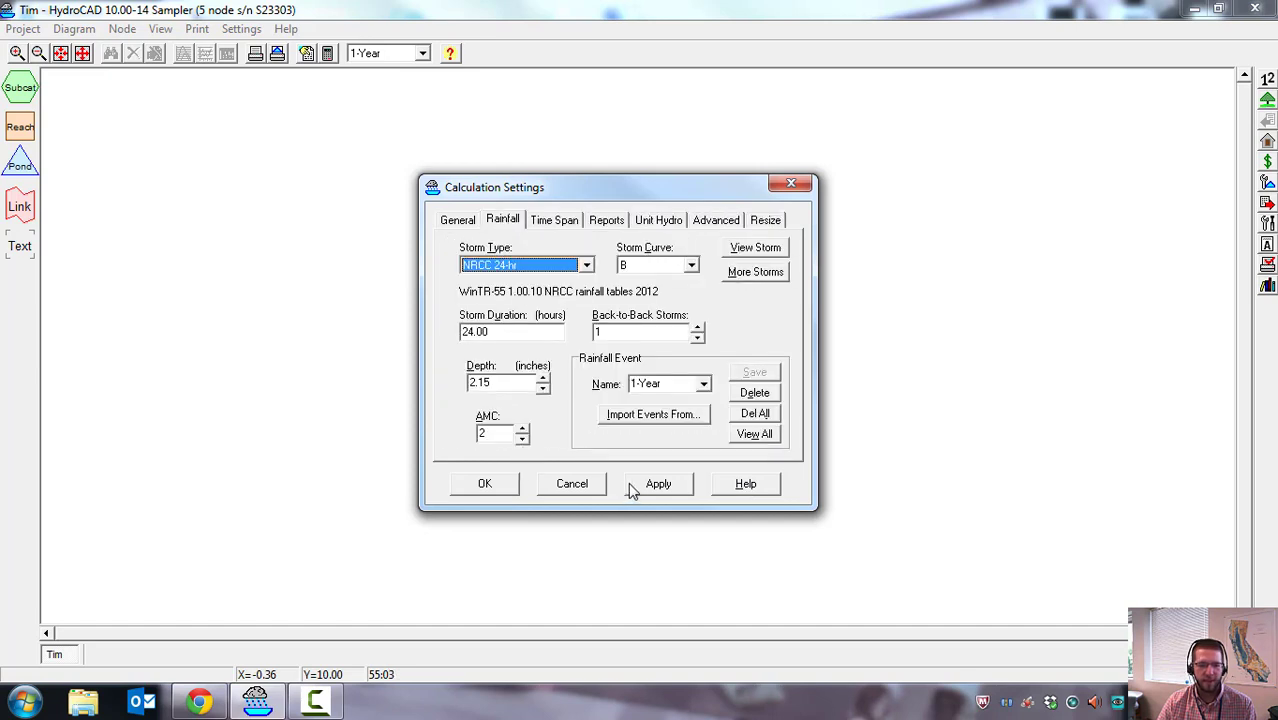
left_click(660, 485)
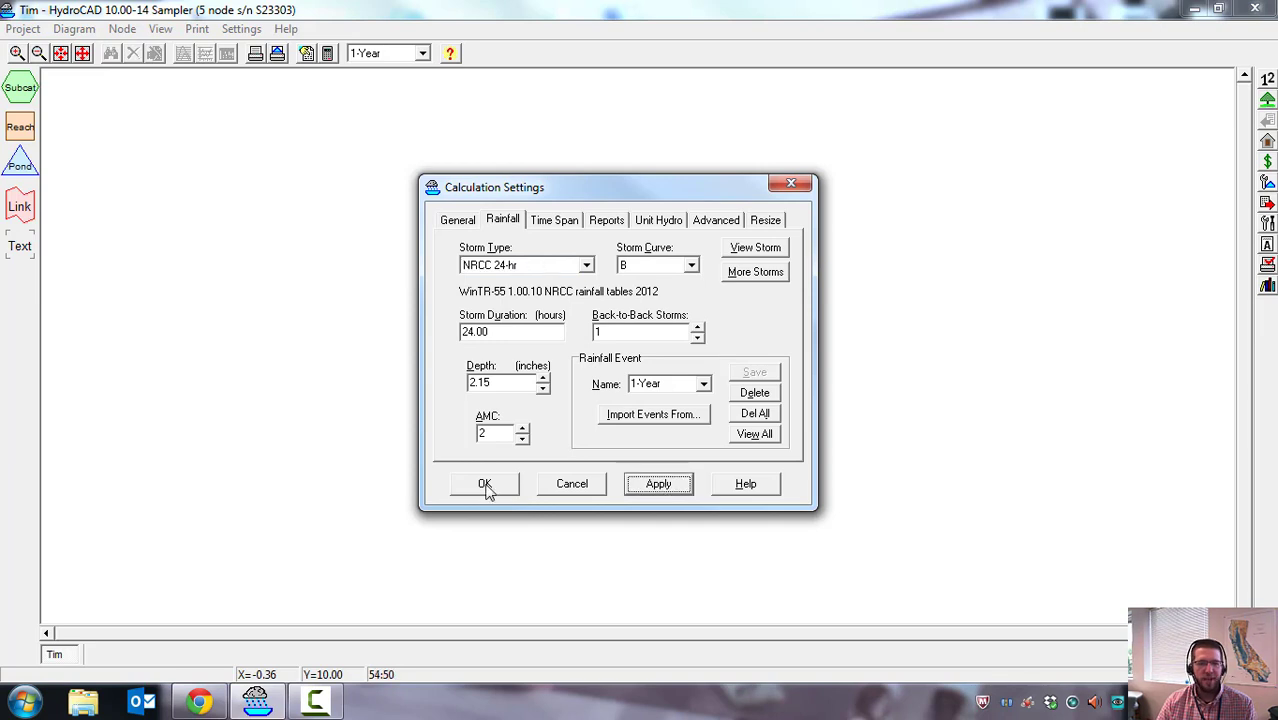
left_click(484, 484)
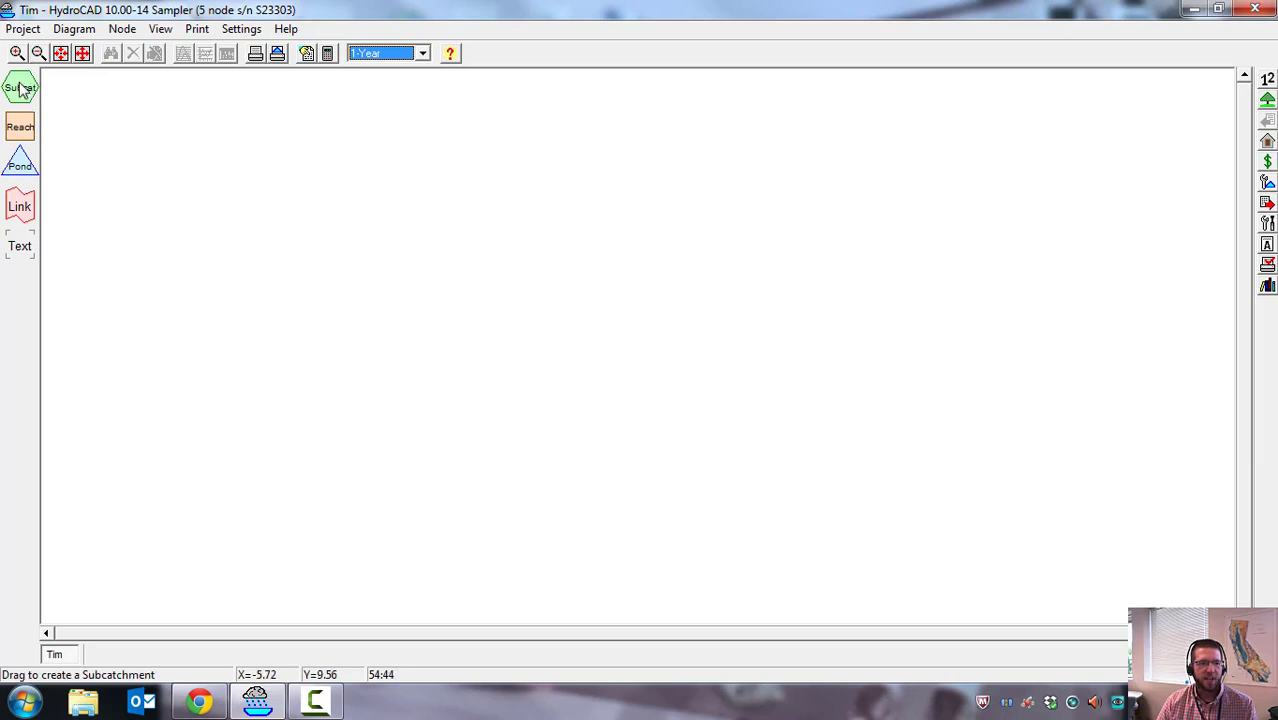
Add a subcatchment node near the middle of the diagram and name it North Field.
left_click_drag(20, 90, 576, 338)
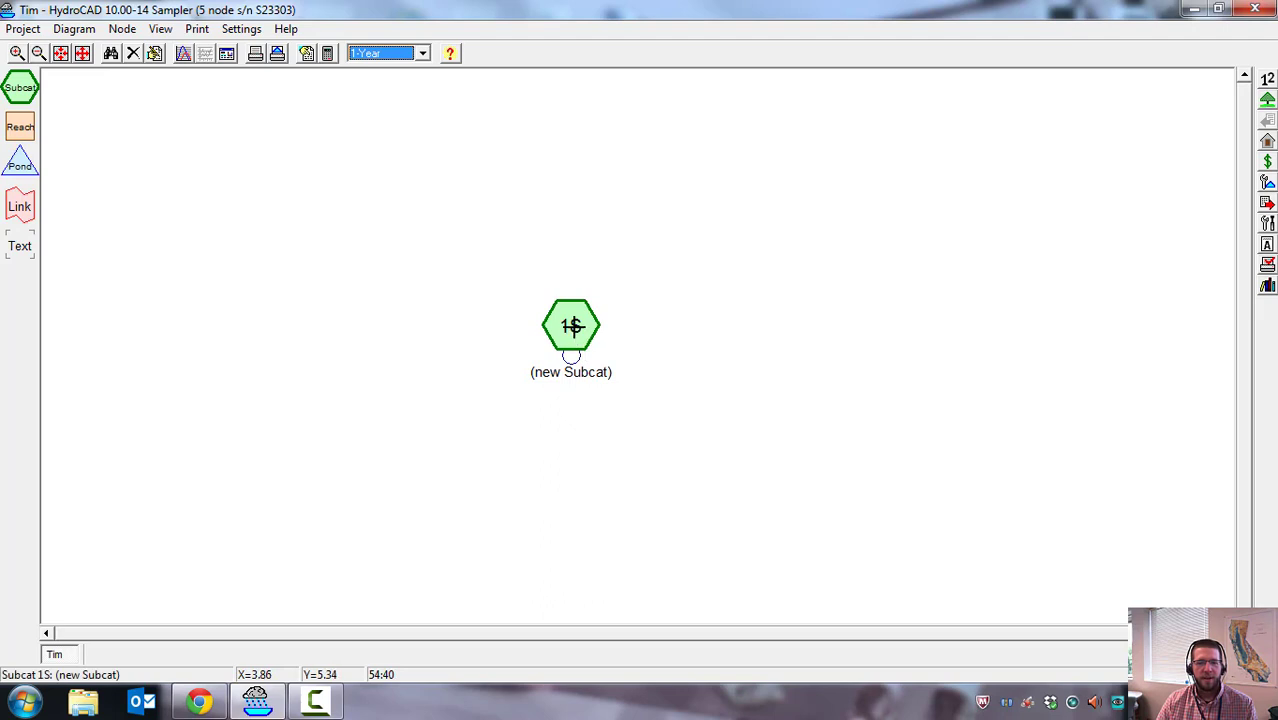
right_click(572, 328)
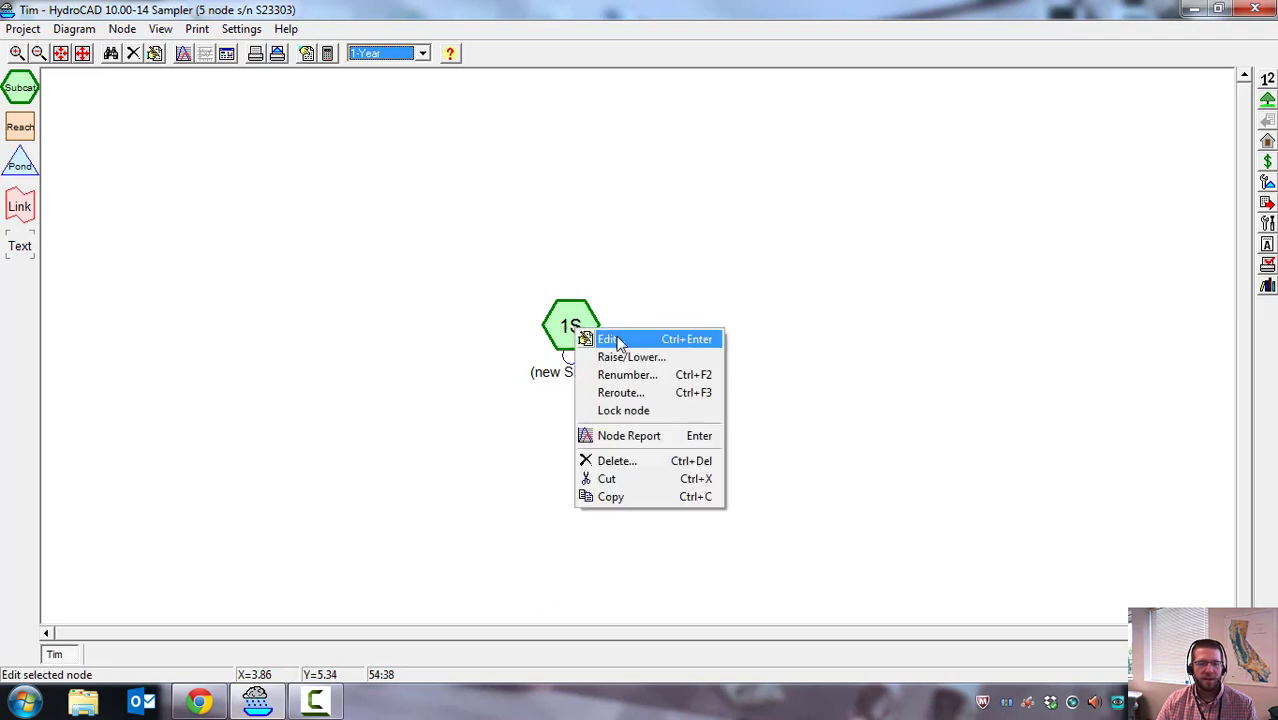
left_click(624, 342)
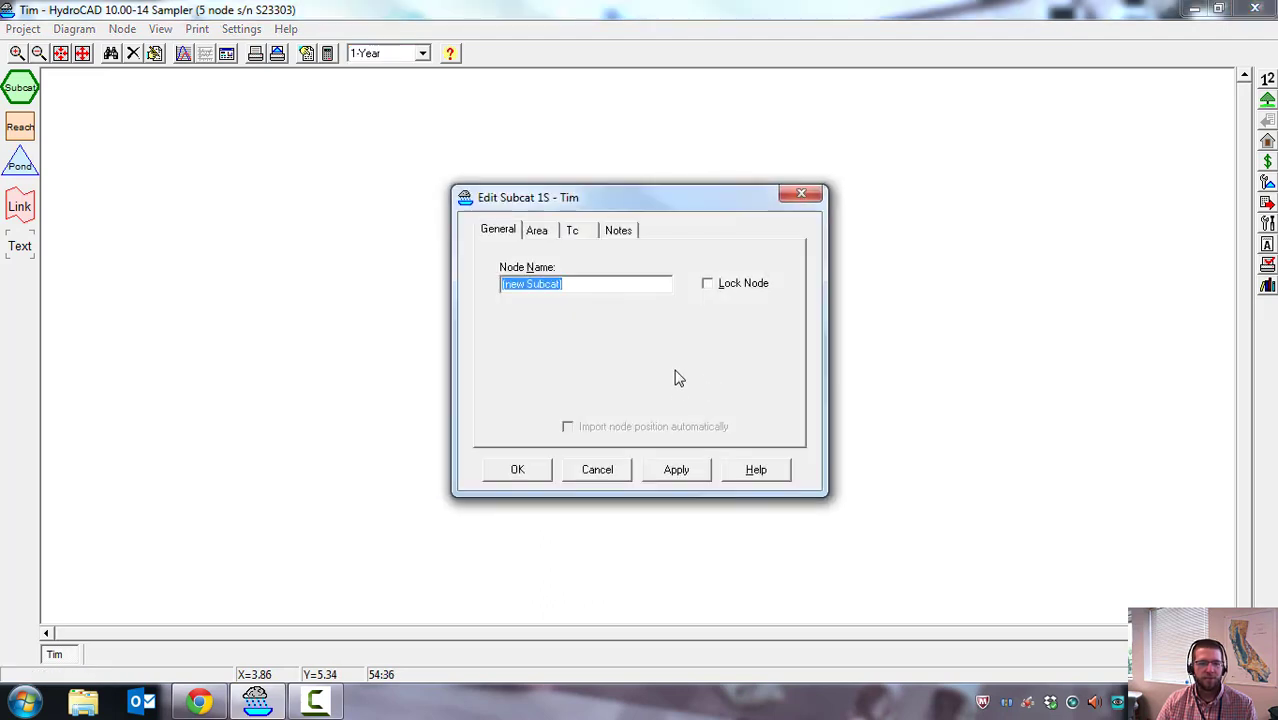
left_click_drag(608, 197, 789, 228)
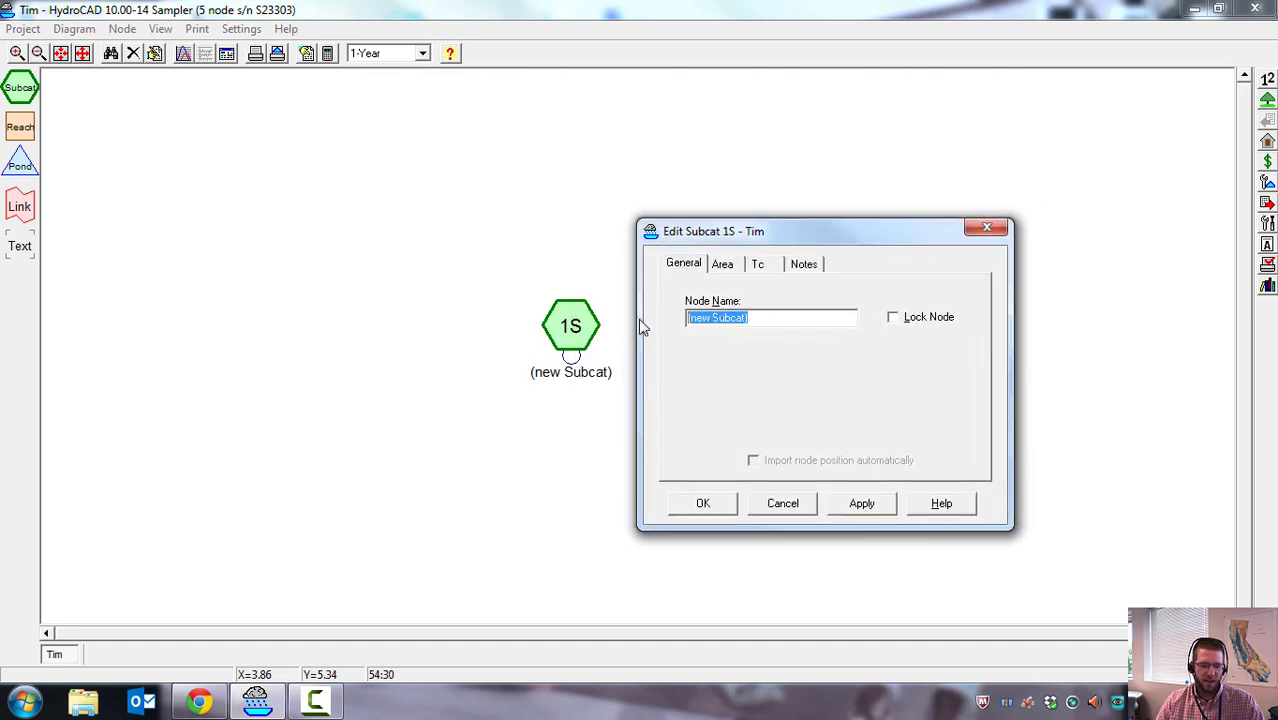
type("North Fiel")
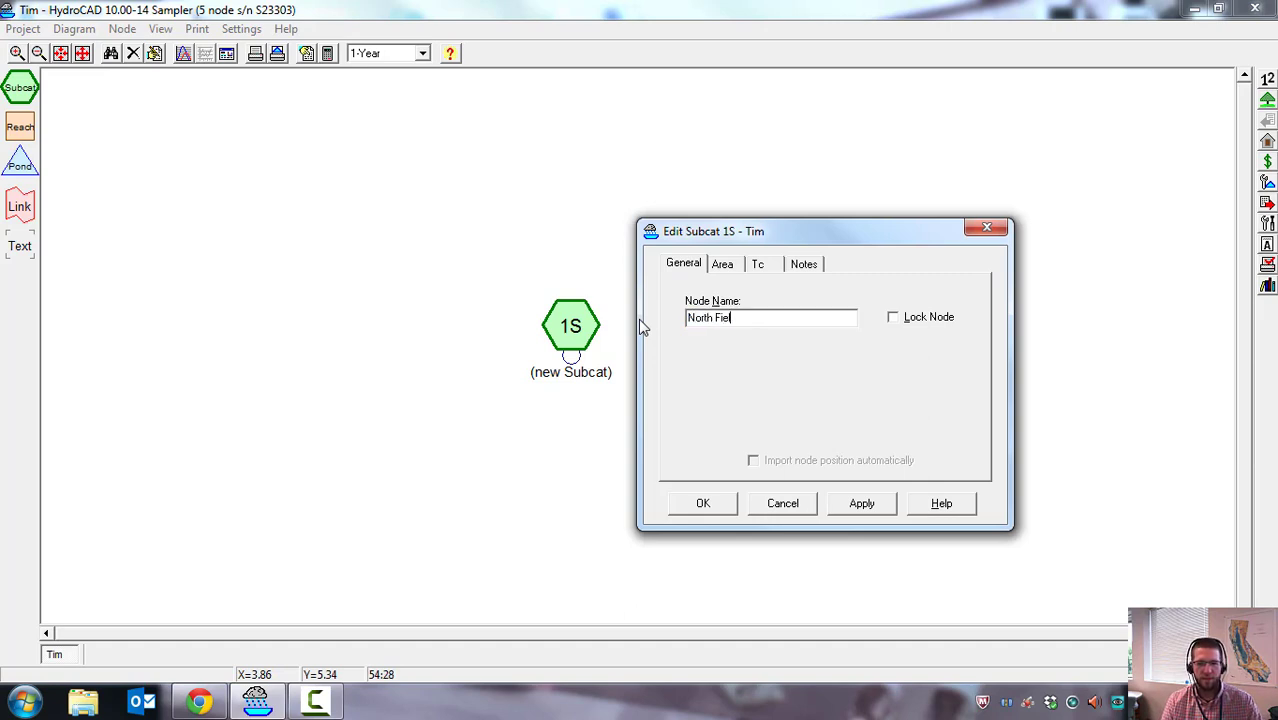
type("d")
Open the curve number lookup for the subcatchment's first area line and enlarge the table window.
left_click(724, 265)
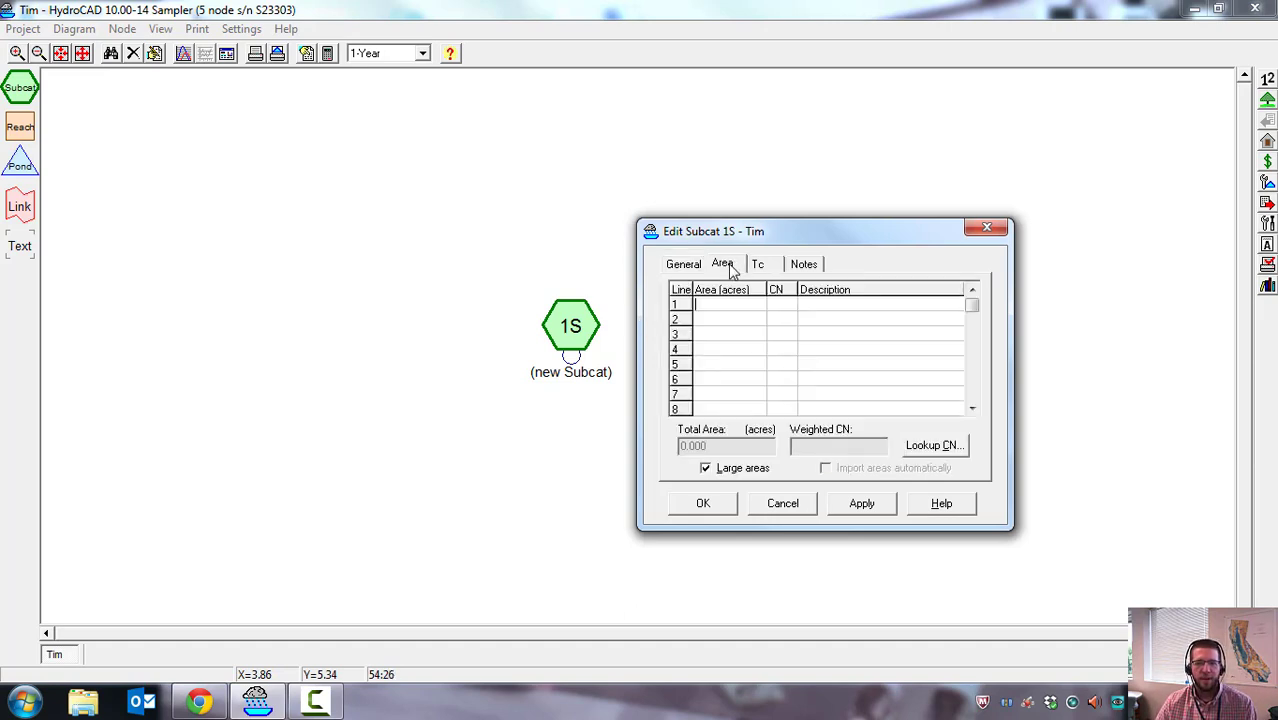
left_click(720, 303)
left_click(721, 304)
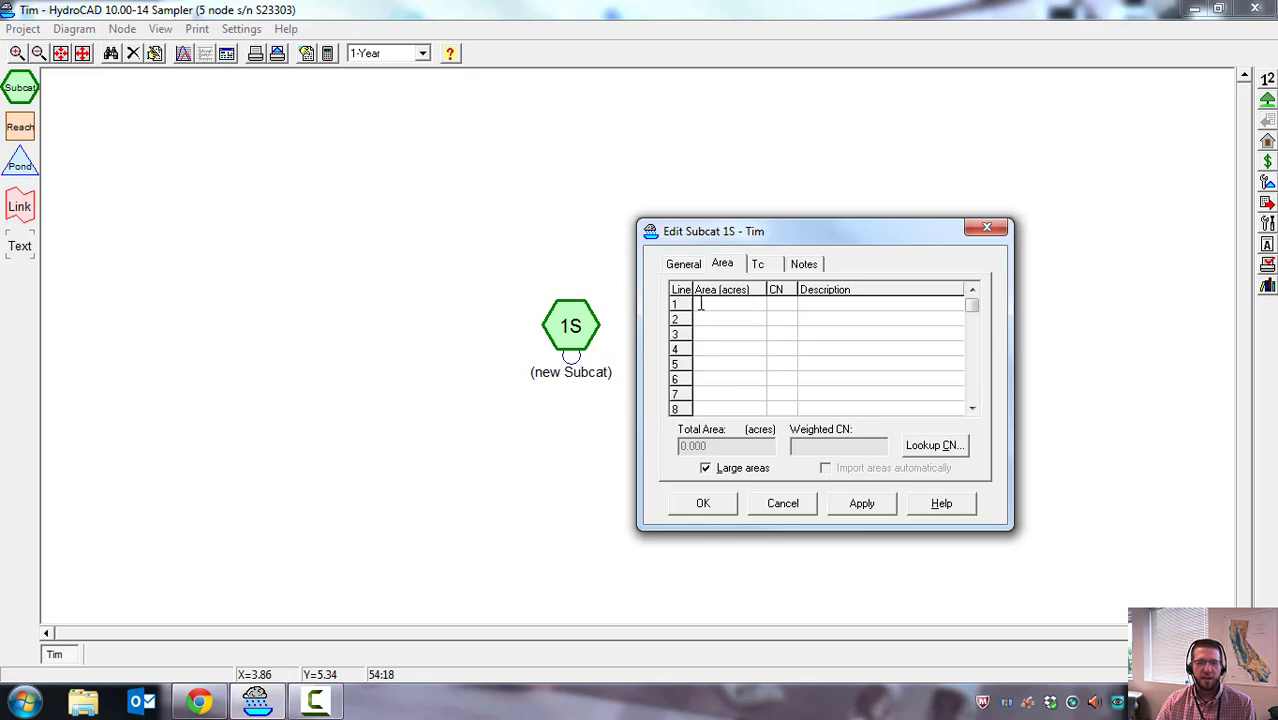
left_click(928, 452)
left_click_drag(707, 196, 471, 140)
left_click_drag(578, 451, 786, 607)
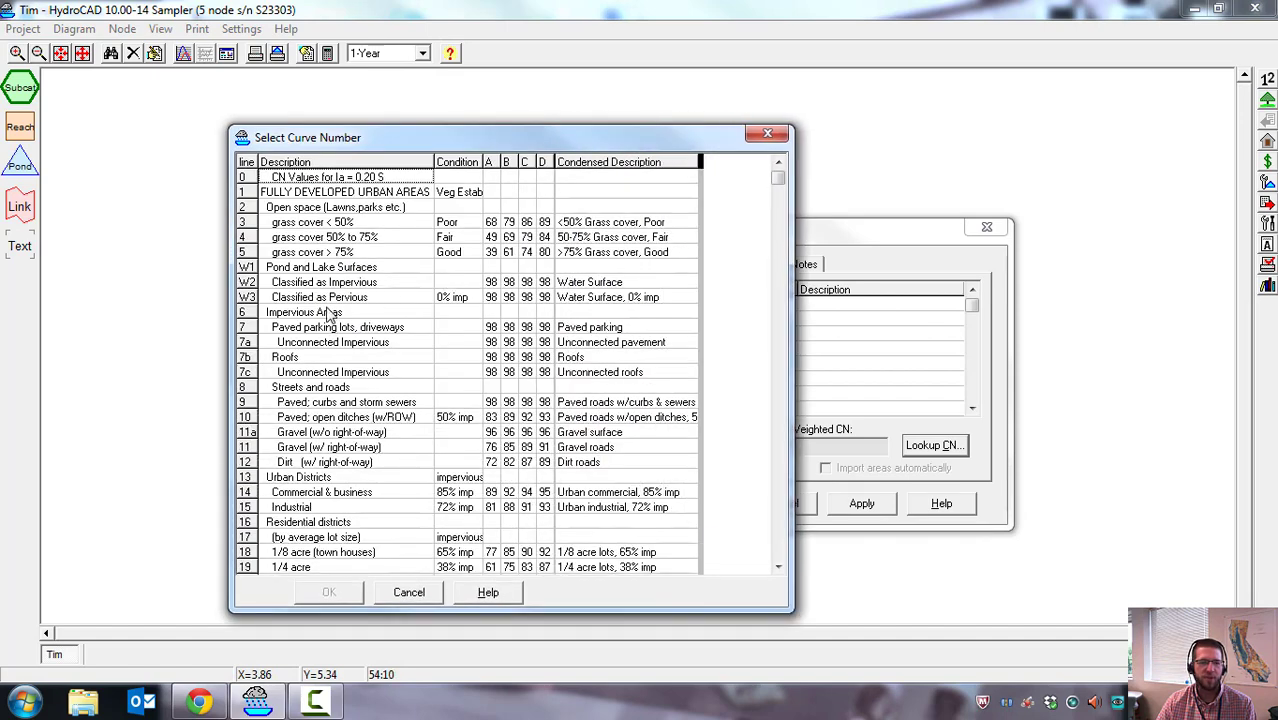
Browse the curve number table from the urban cover types down to the cultivated agricultural land entries.
key("Down")
key("Down")
key("Down")
key("Down")
key("Down")
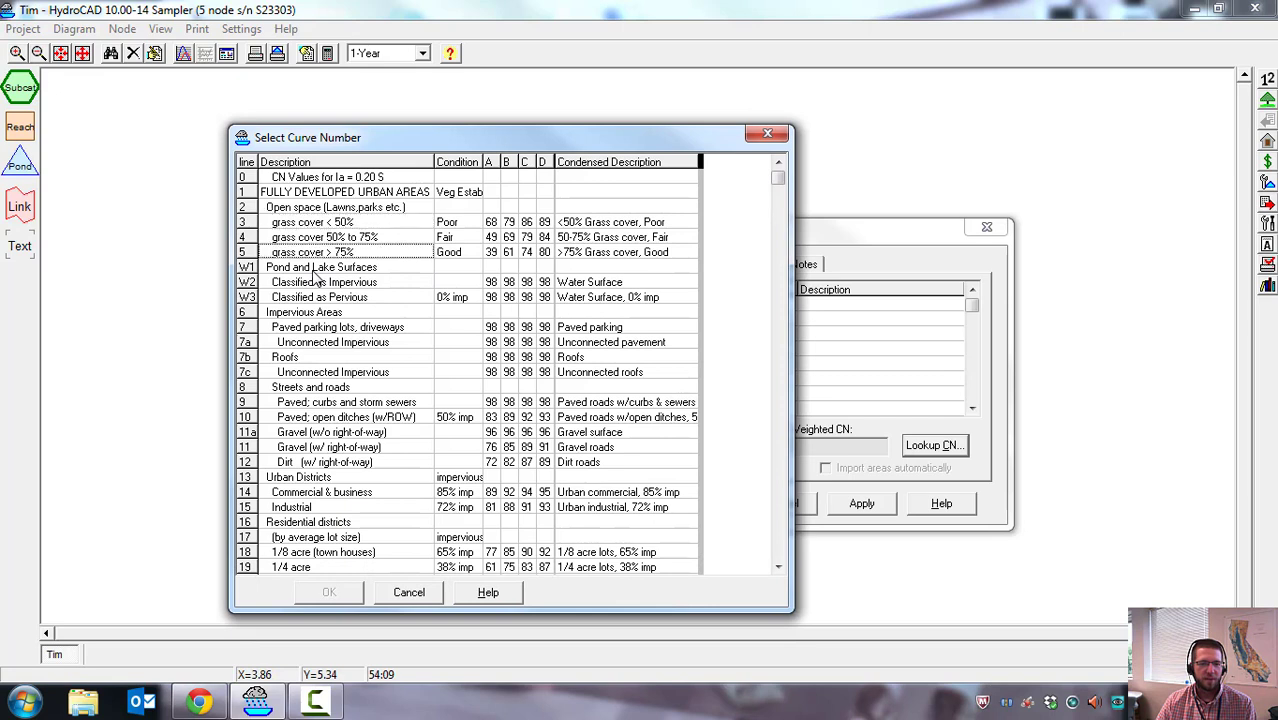
left_click(322, 494)
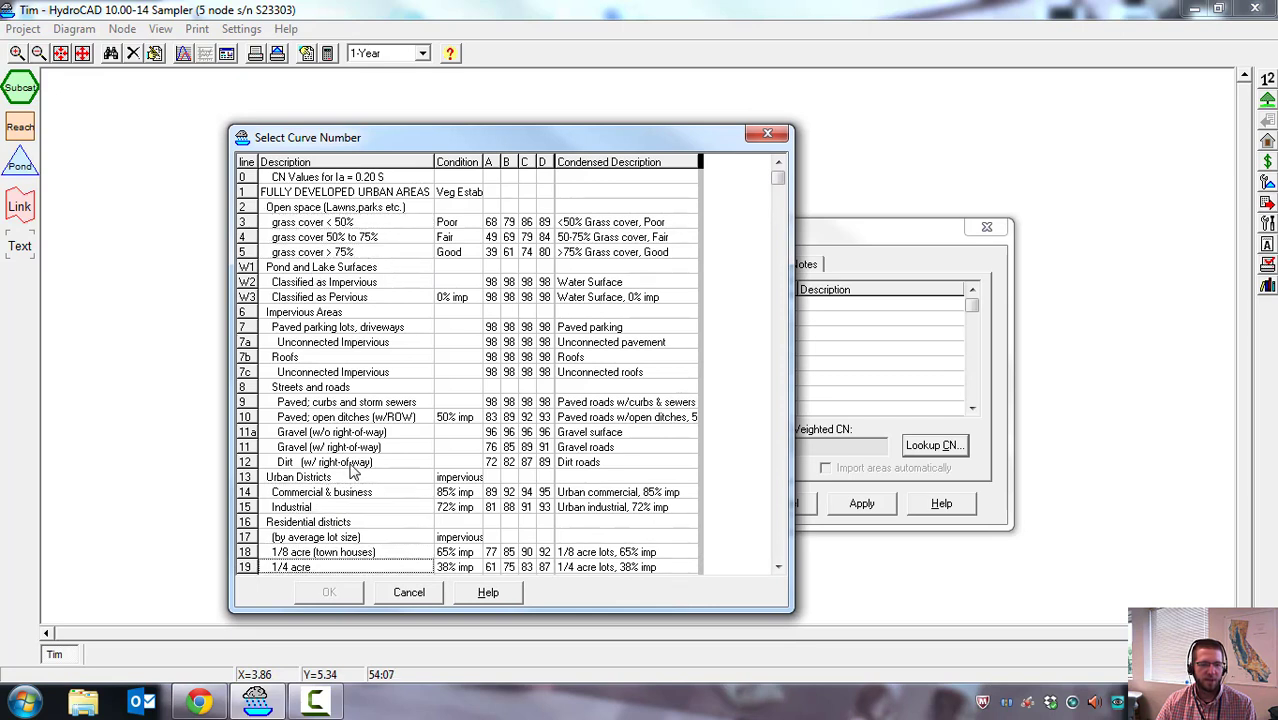
key("Up")
key("Up")
key("Up")
key("Up")
key("Up")
key("Up")
key("Up")
key("Up")
key("Up")
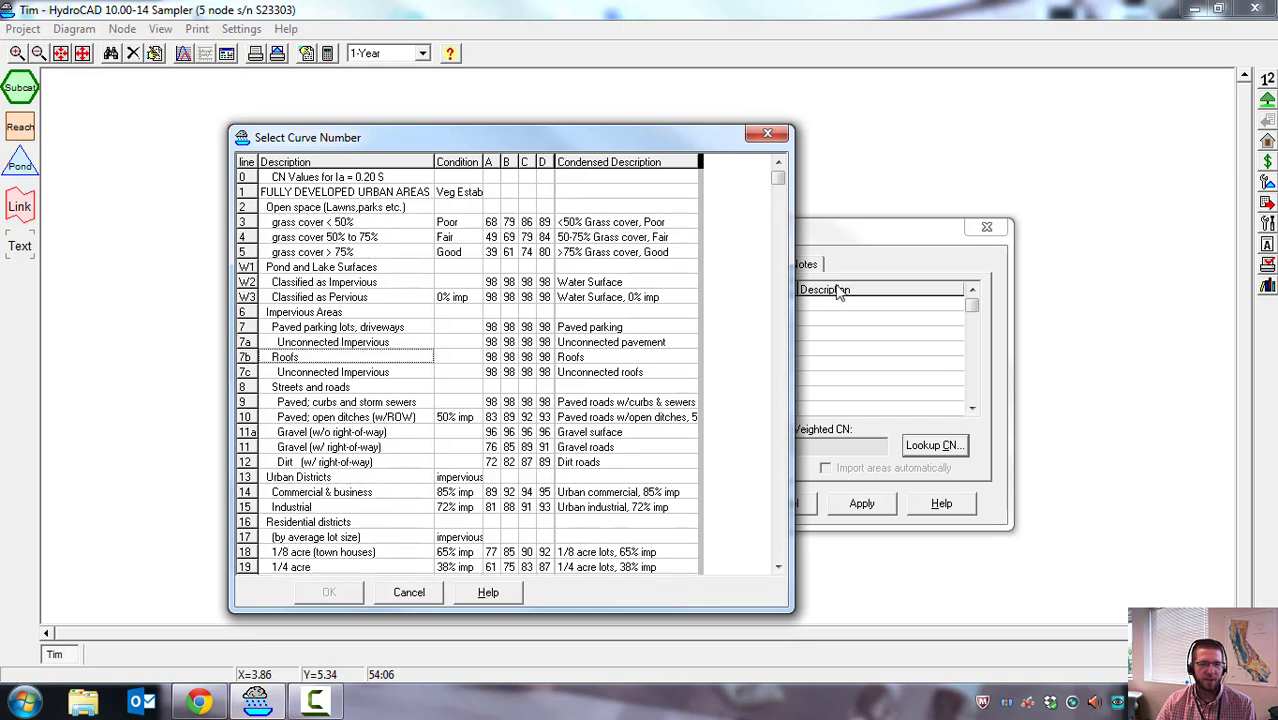
left_click(778, 567)
scroll(778, 567, "down", 4)
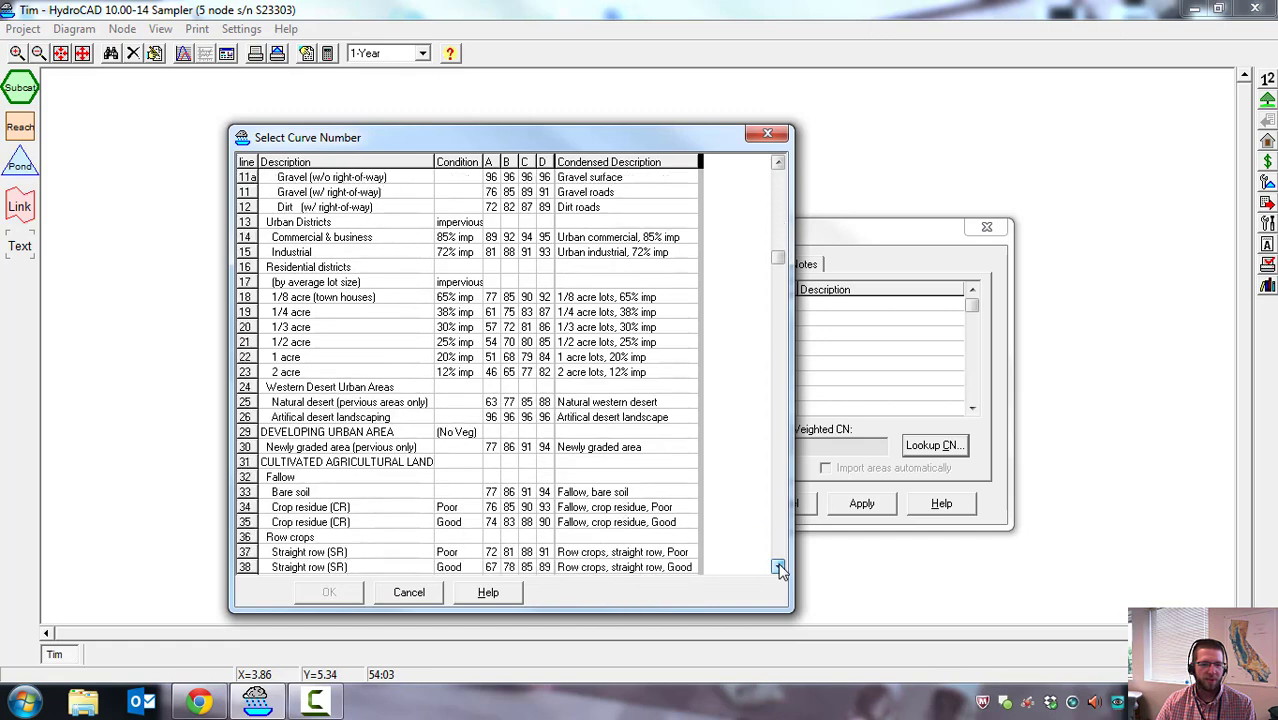
Assign the curve number 94 for fallow bare soil in soil group D to the first area line.
left_click(316, 360)
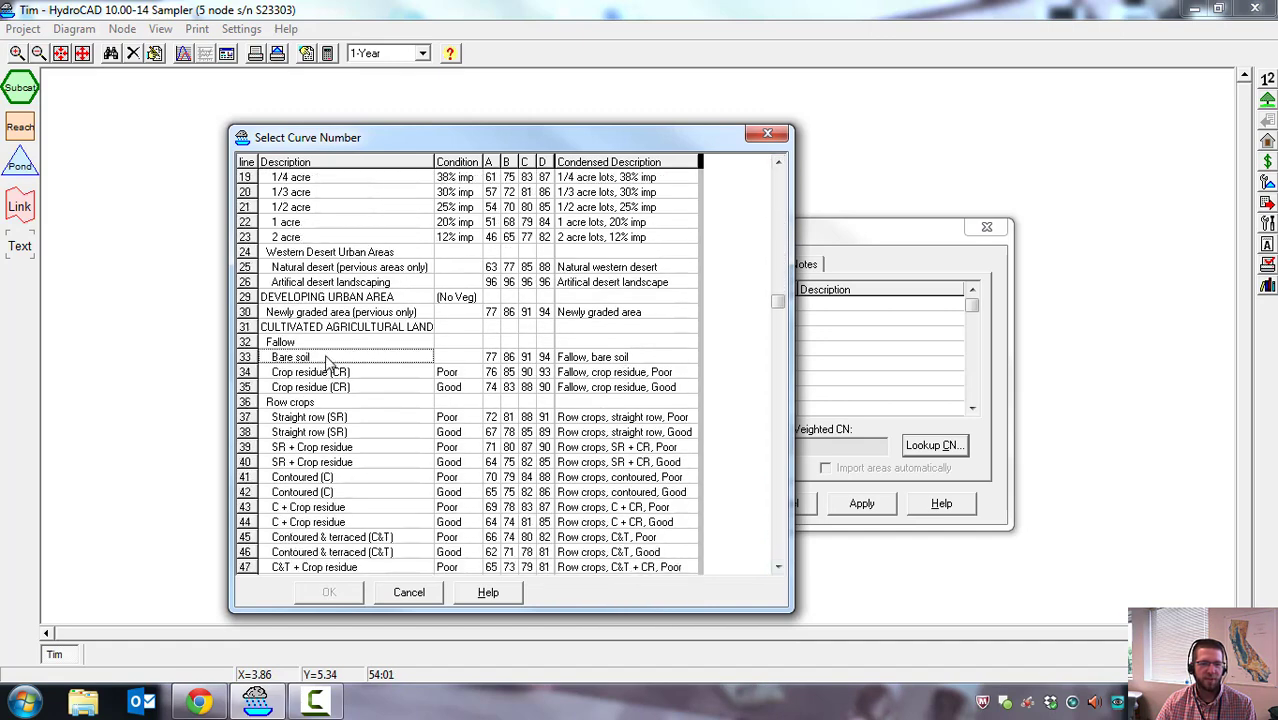
left_click(526, 358)
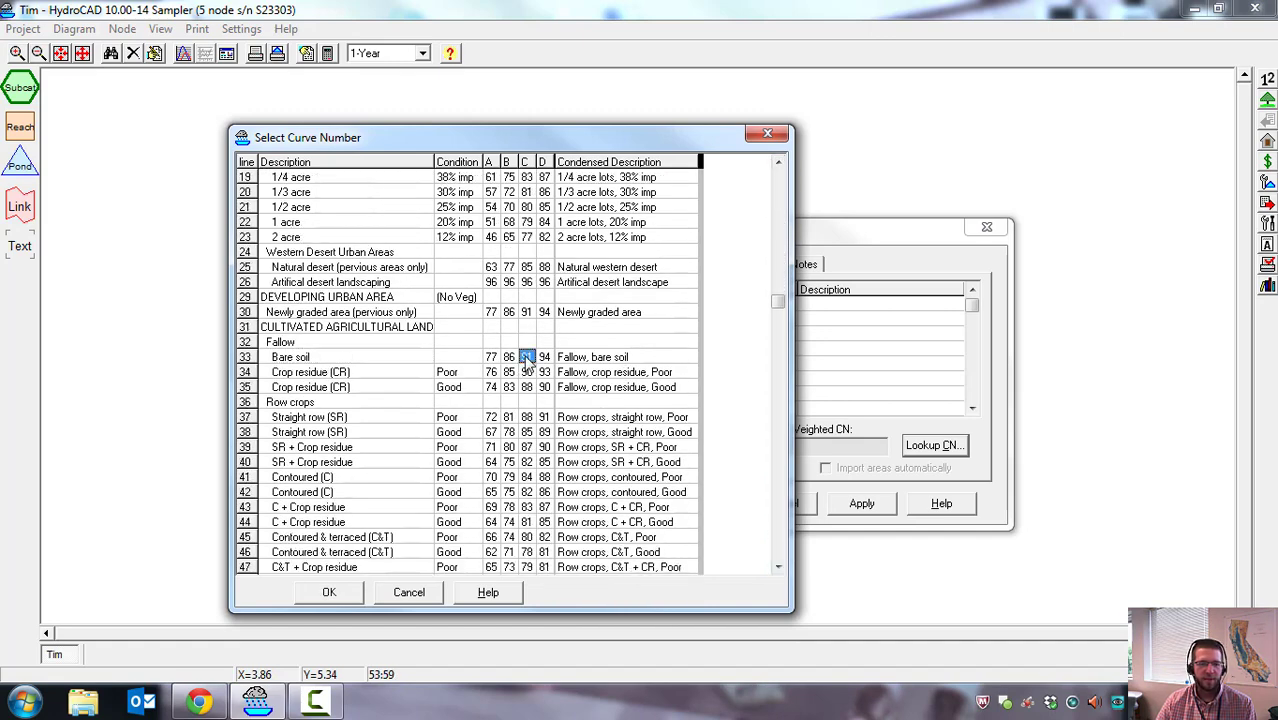
left_click(544, 358)
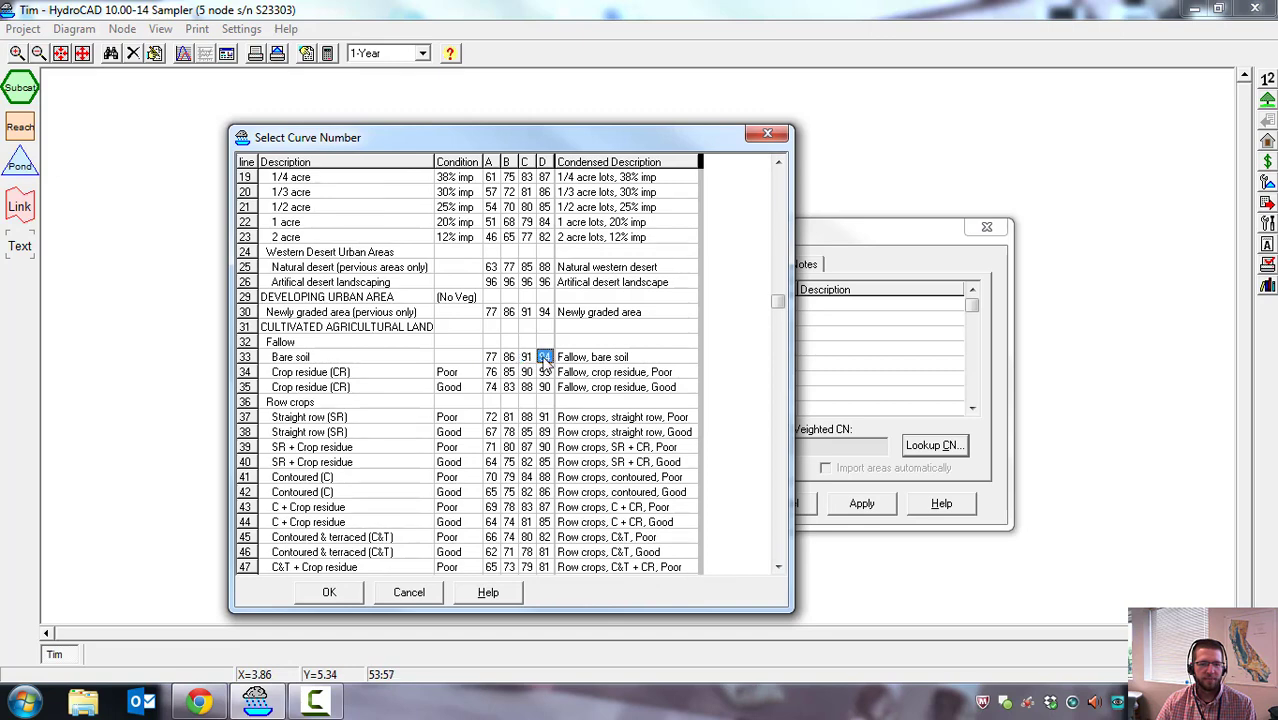
double_click(545, 358)
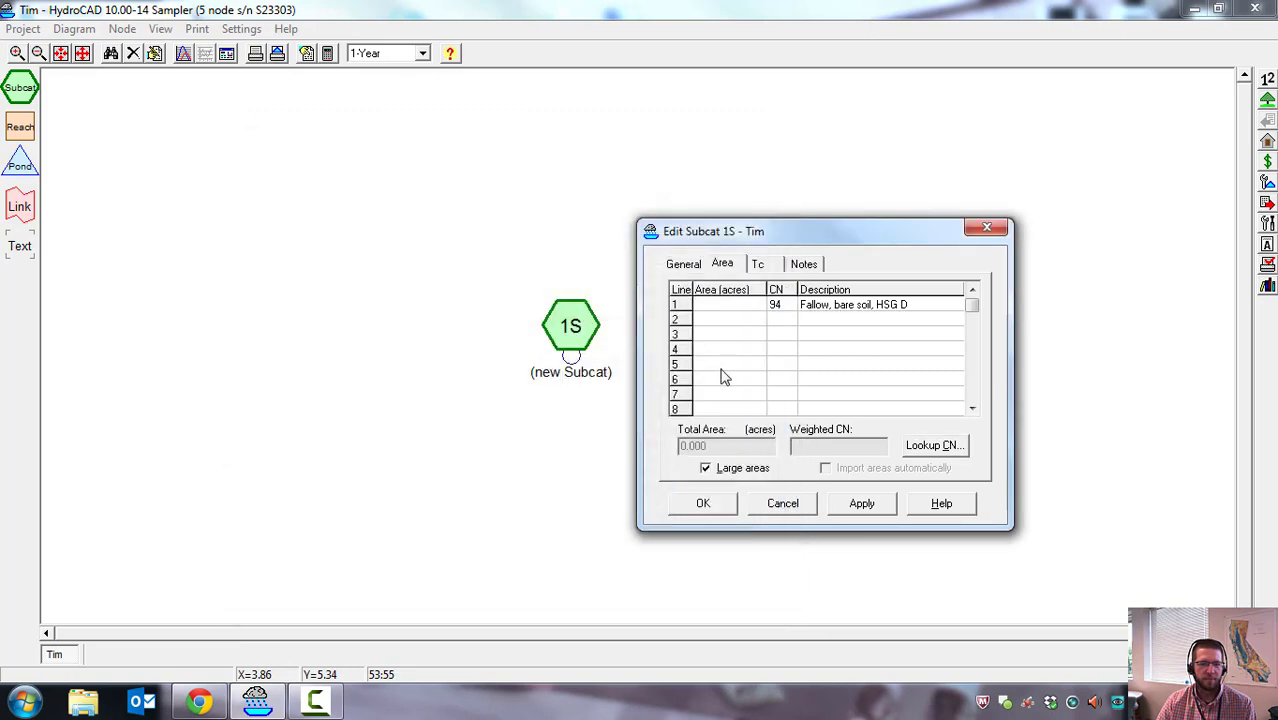
Add the curve number 81 for straight row crops in poor condition, soil group B, as the second area line.
left_click(930, 445)
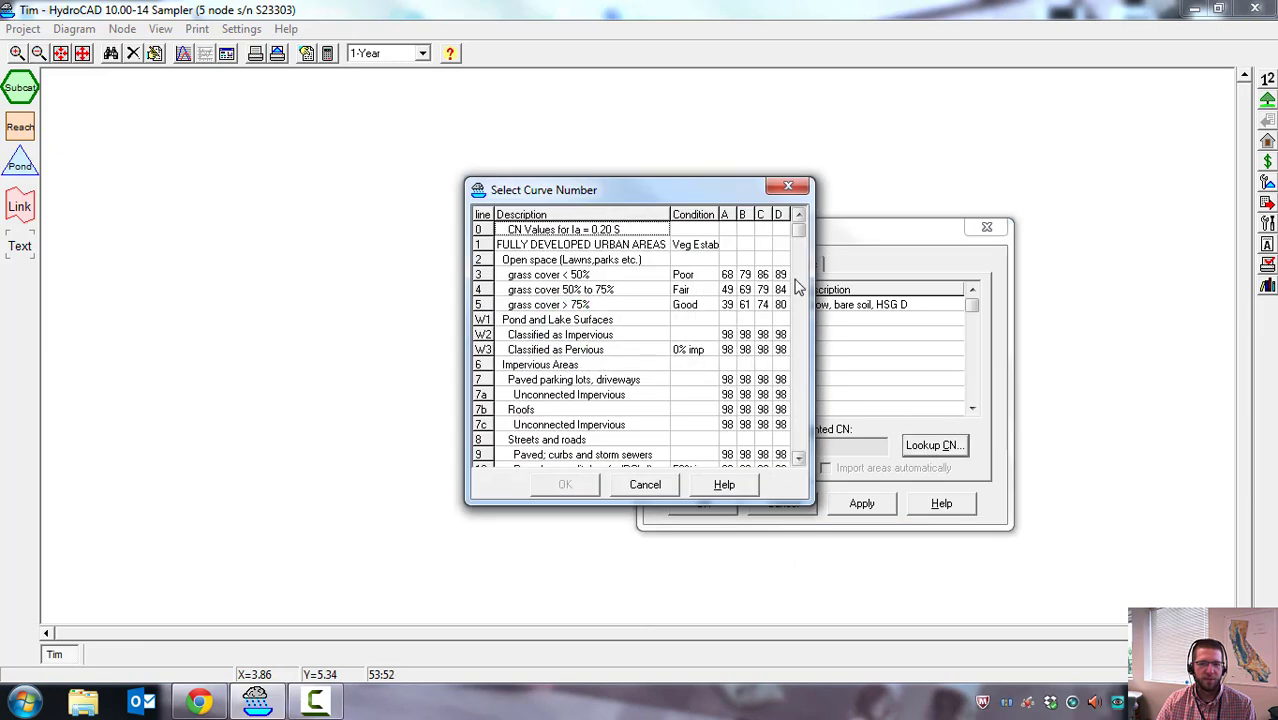
left_click(545, 383)
key("9")
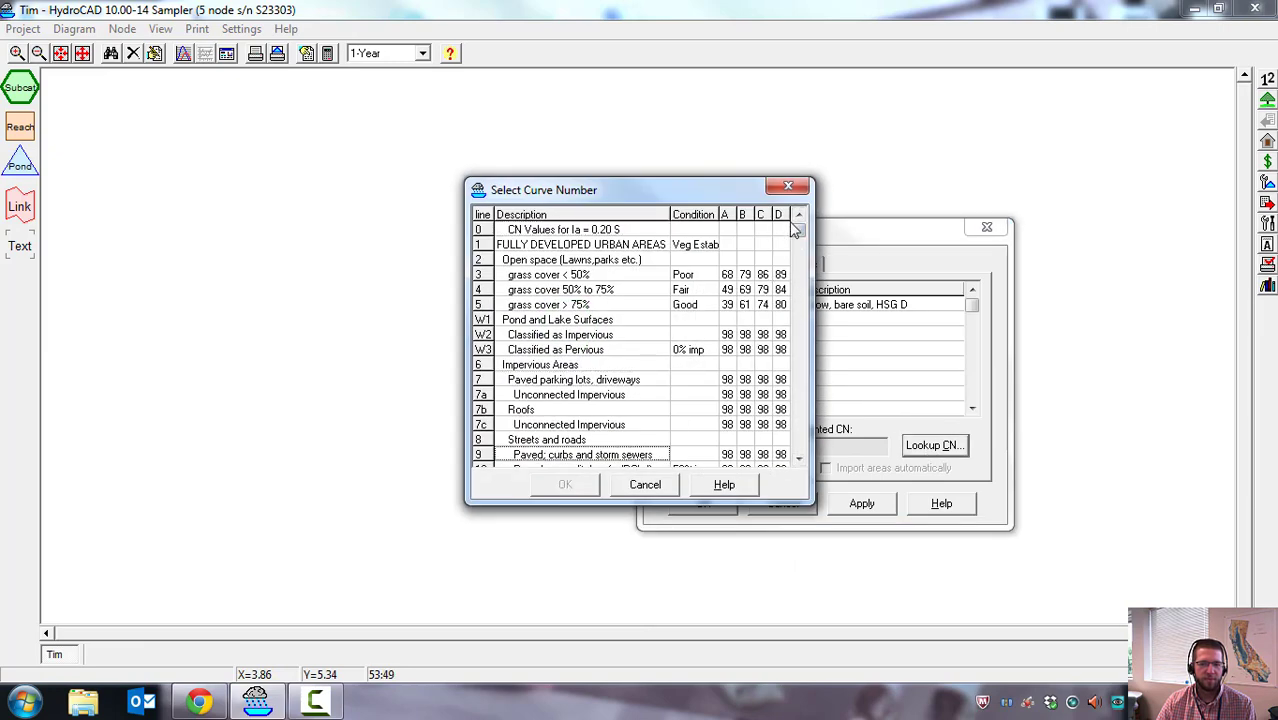
left_click_drag(795, 230, 803, 318)
left_click(568, 322)
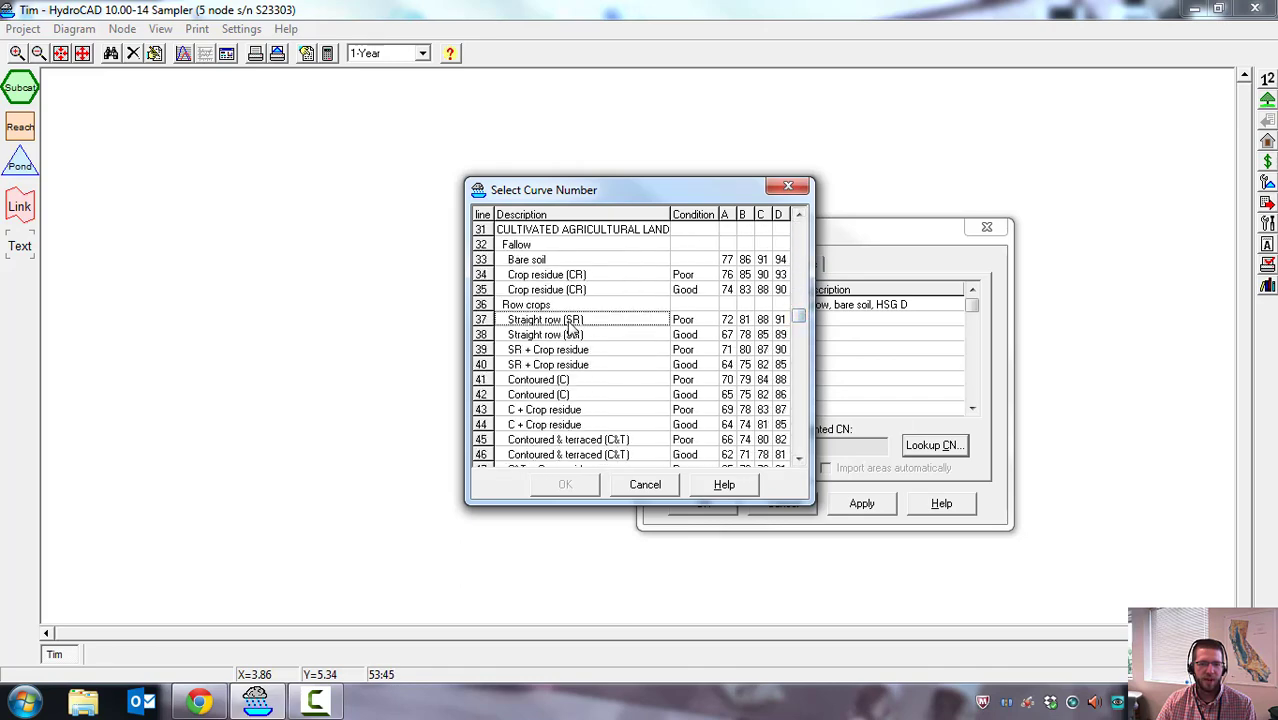
double_click(746, 321)
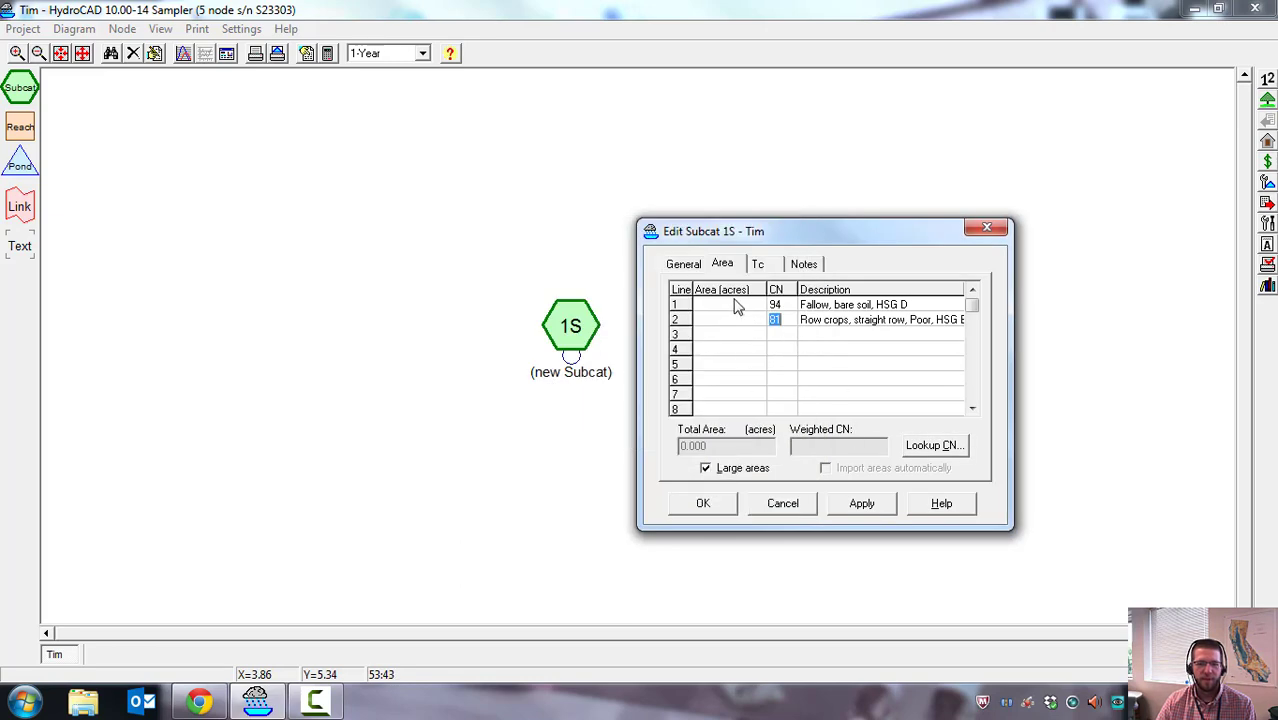
Enter 15 acres for the fallow bare soil and 12 acres for the row crops.
left_click(735, 305)
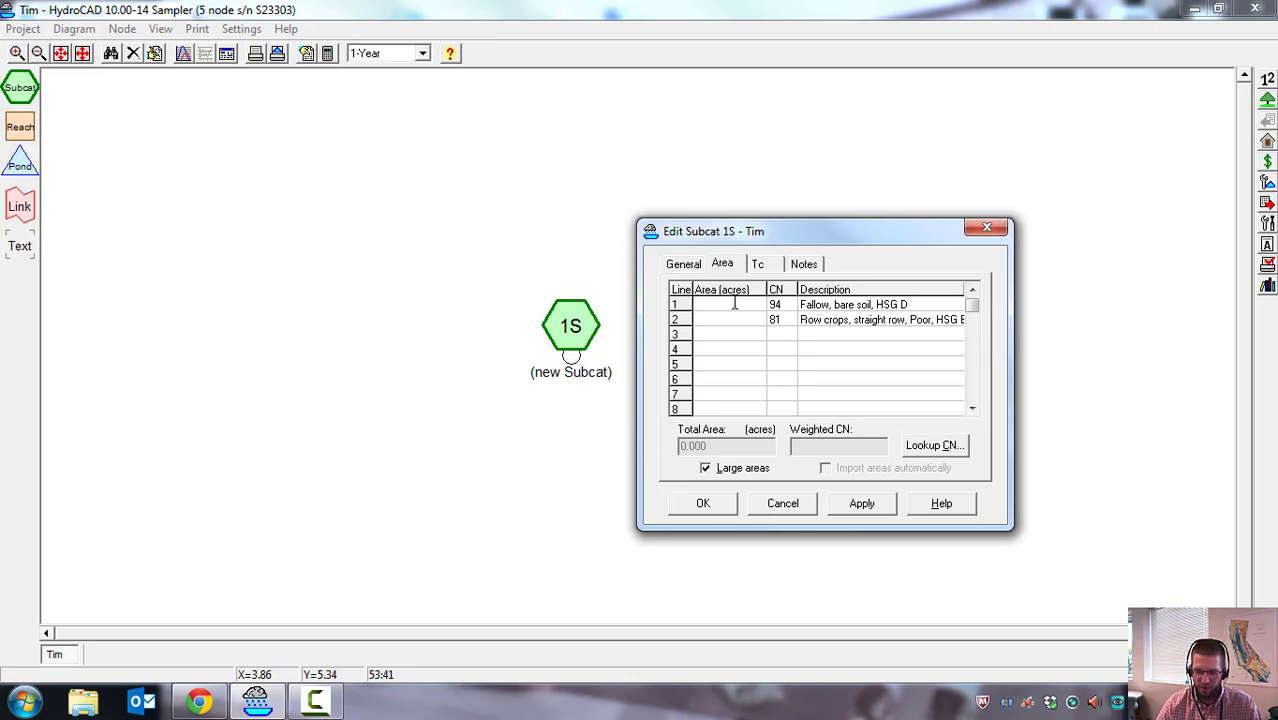
type("15")
left_click(720, 320)
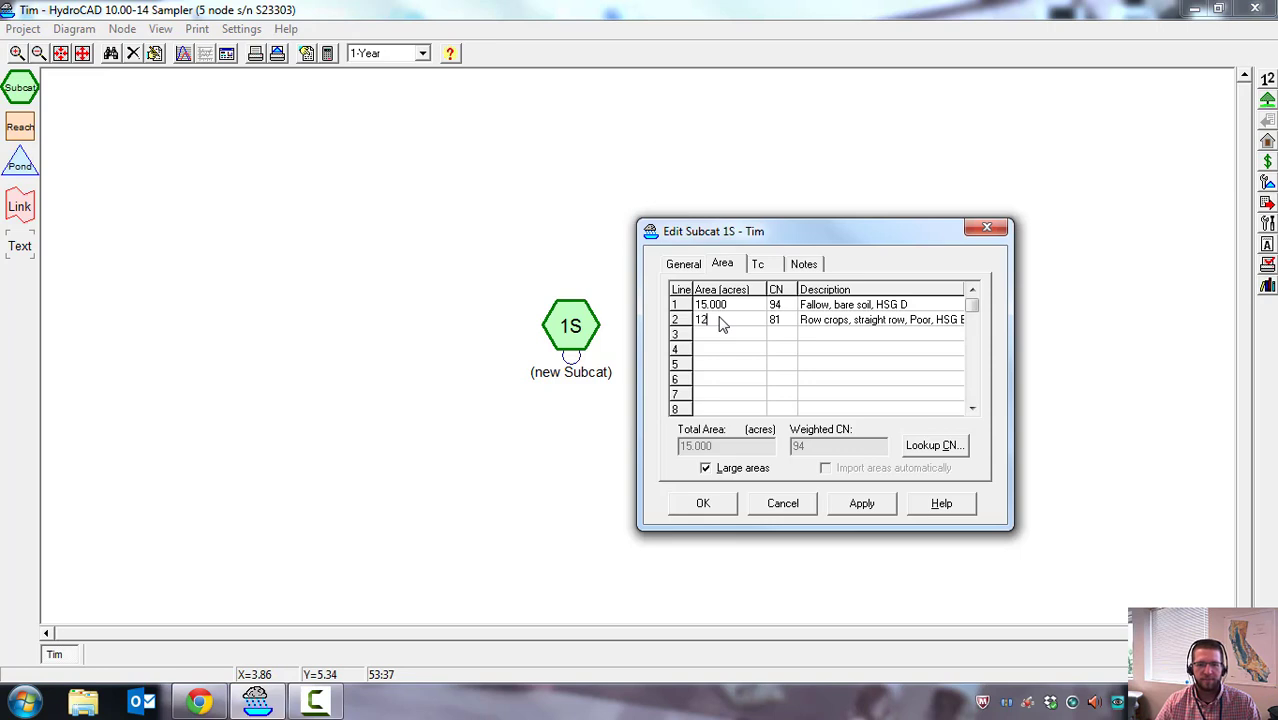
type("12")
left_click(748, 337)
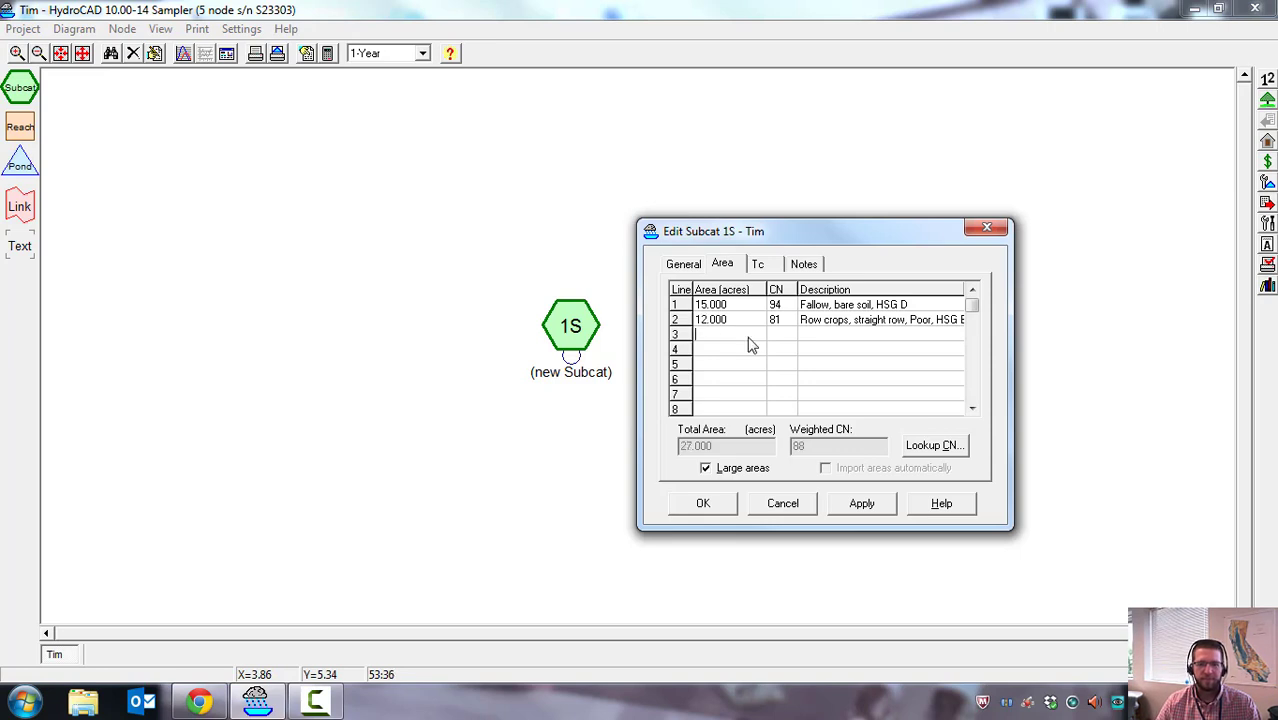
Examine the inputs of the Lag/CN time of concentration method for the subcatchment, without entering any values.
left_click(766, 266)
left_click_drag(789, 232, 601, 229)
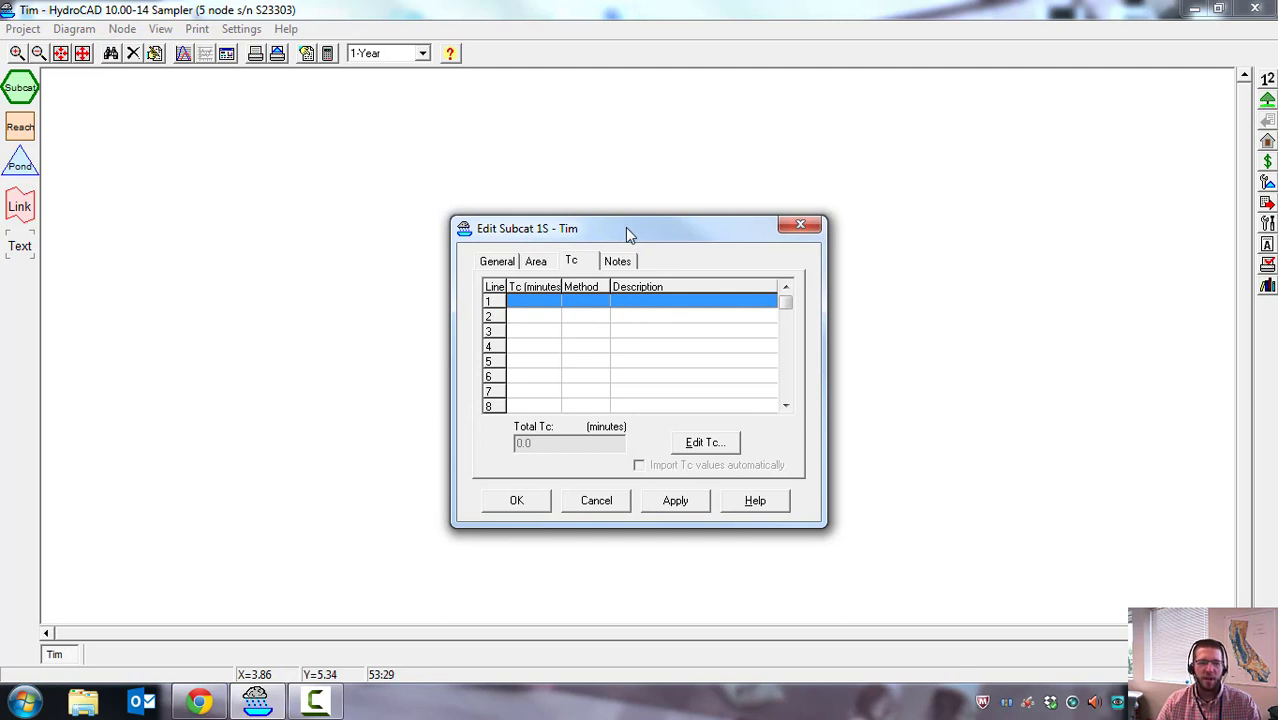
left_click_drag(625, 227, 671, 223)
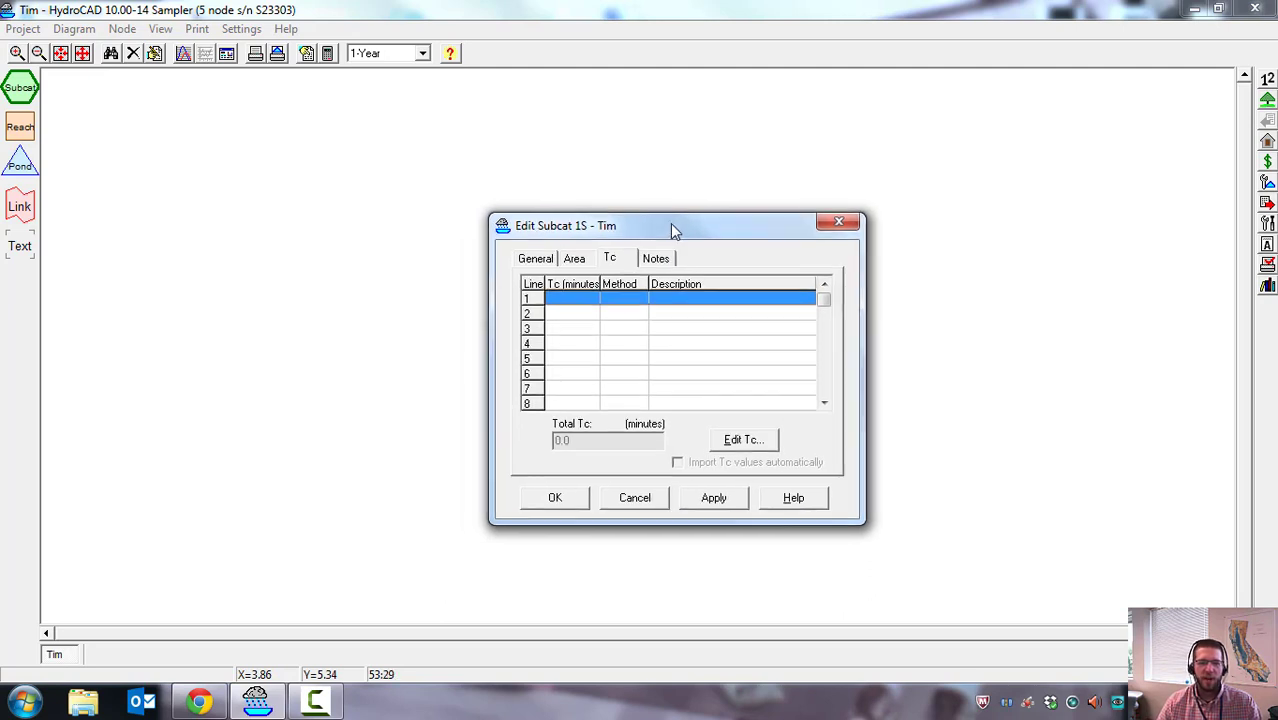
left_click(750, 441)
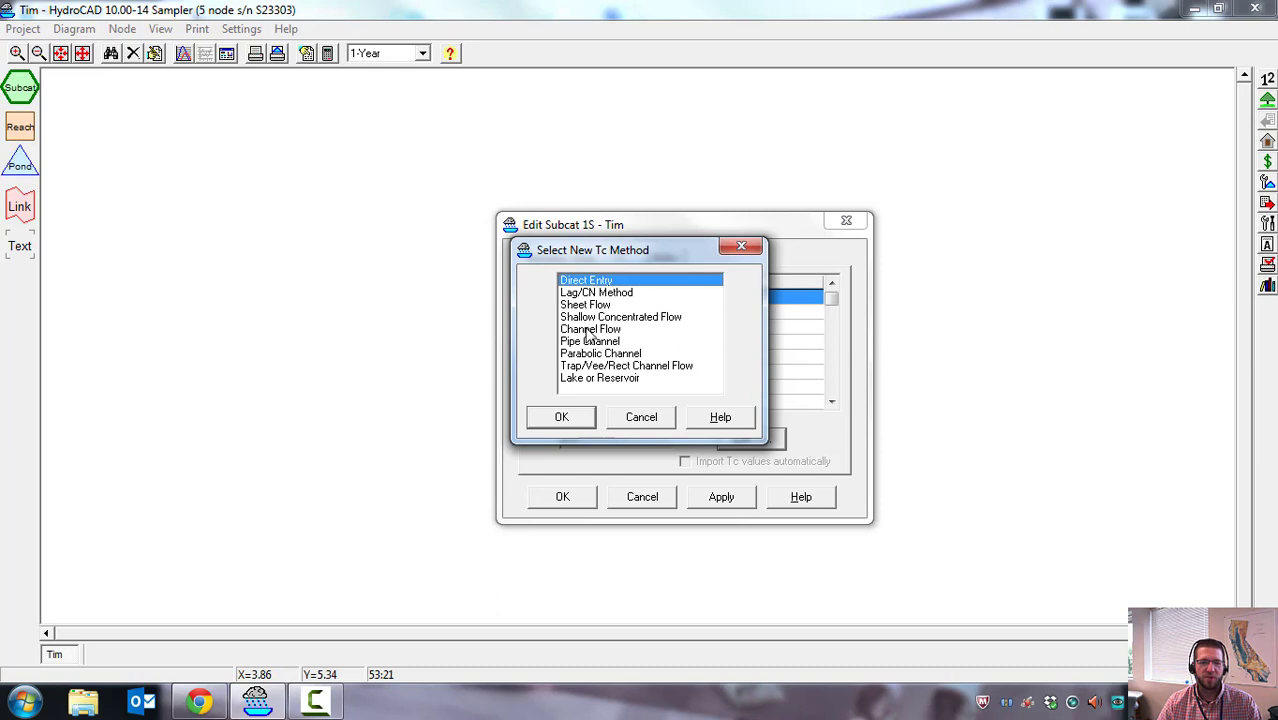
left_click_drag(617, 258, 783, 273)
left_click(765, 308)
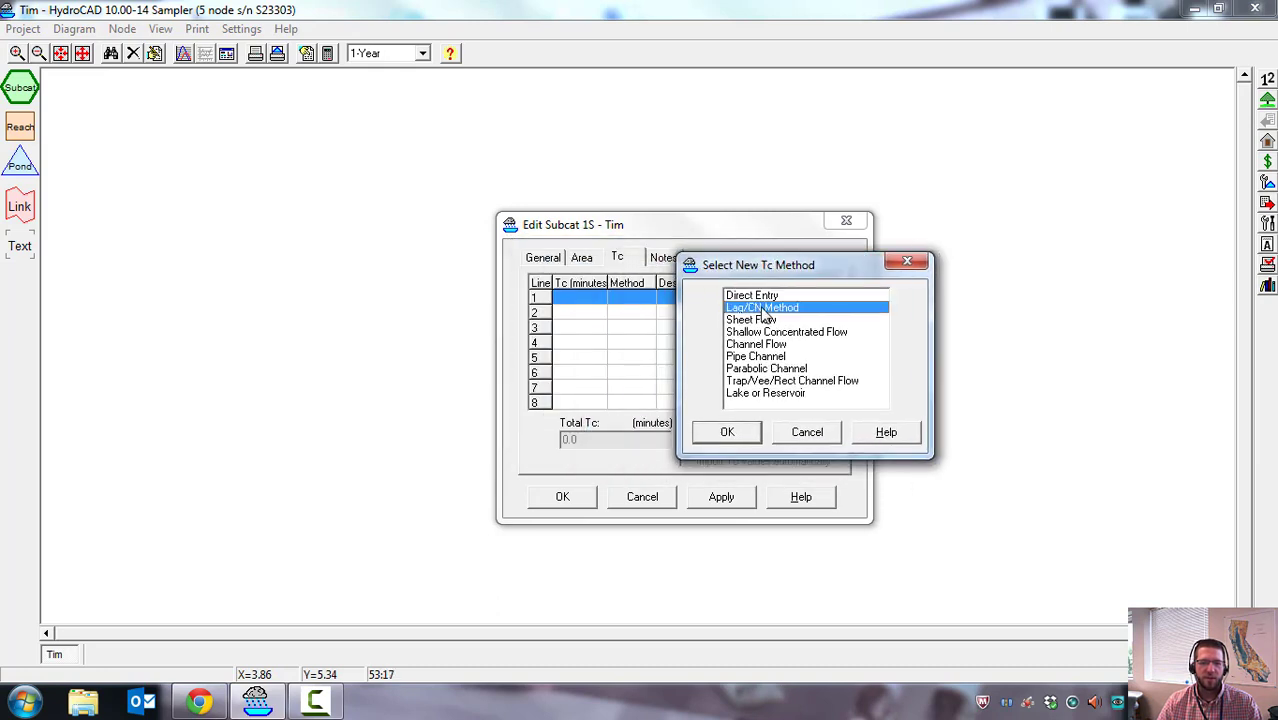
double_click(765, 308)
left_click_drag(588, 252, 610, 283)
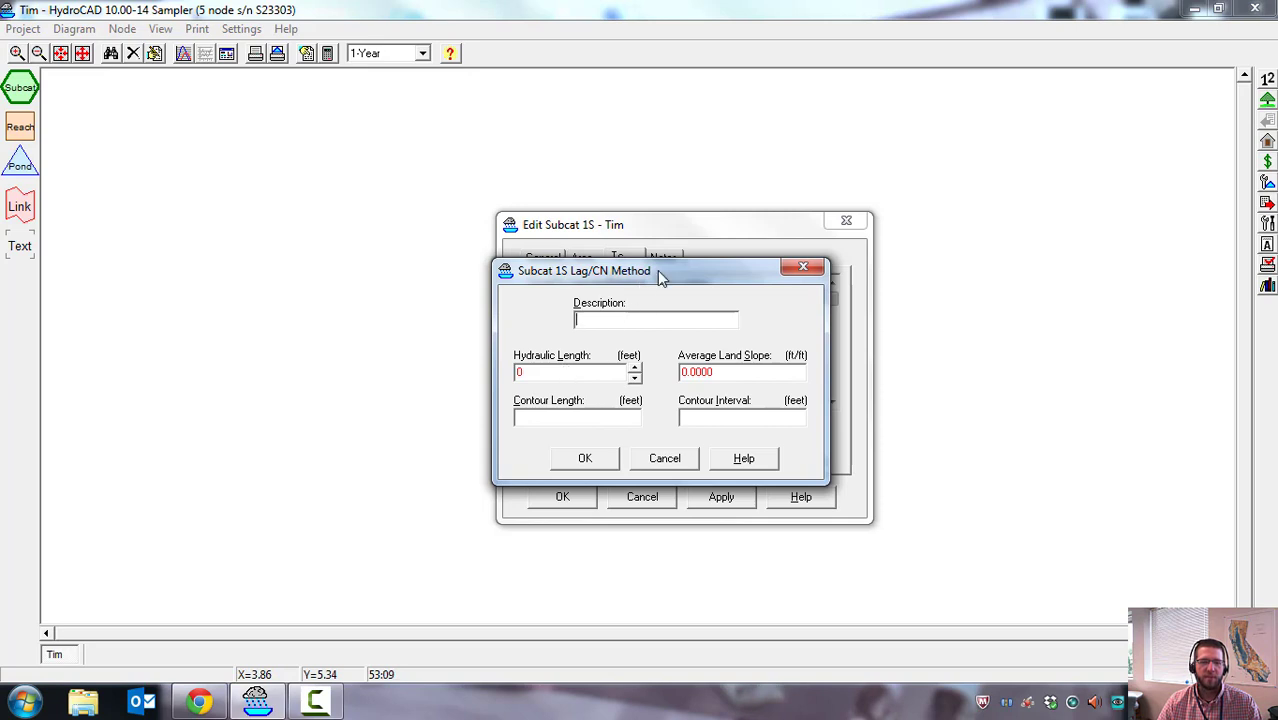
left_click_drag(657, 270, 315, 222)
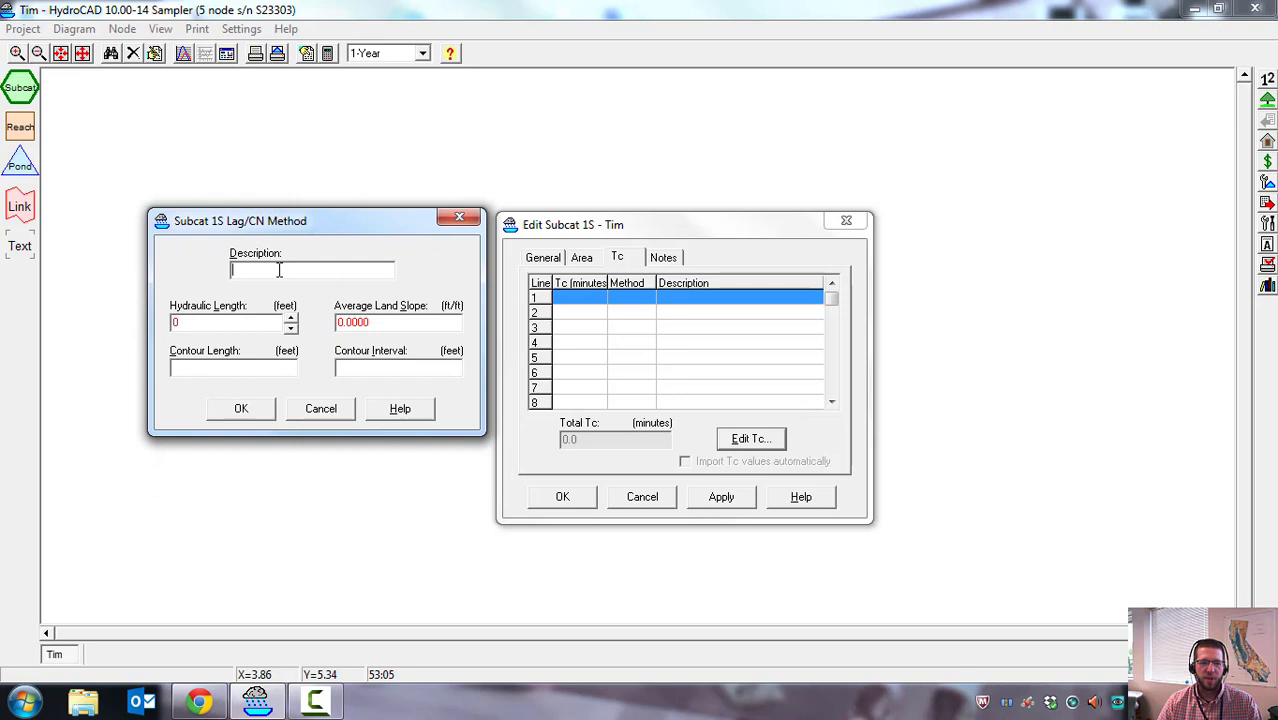
left_click(316, 408)
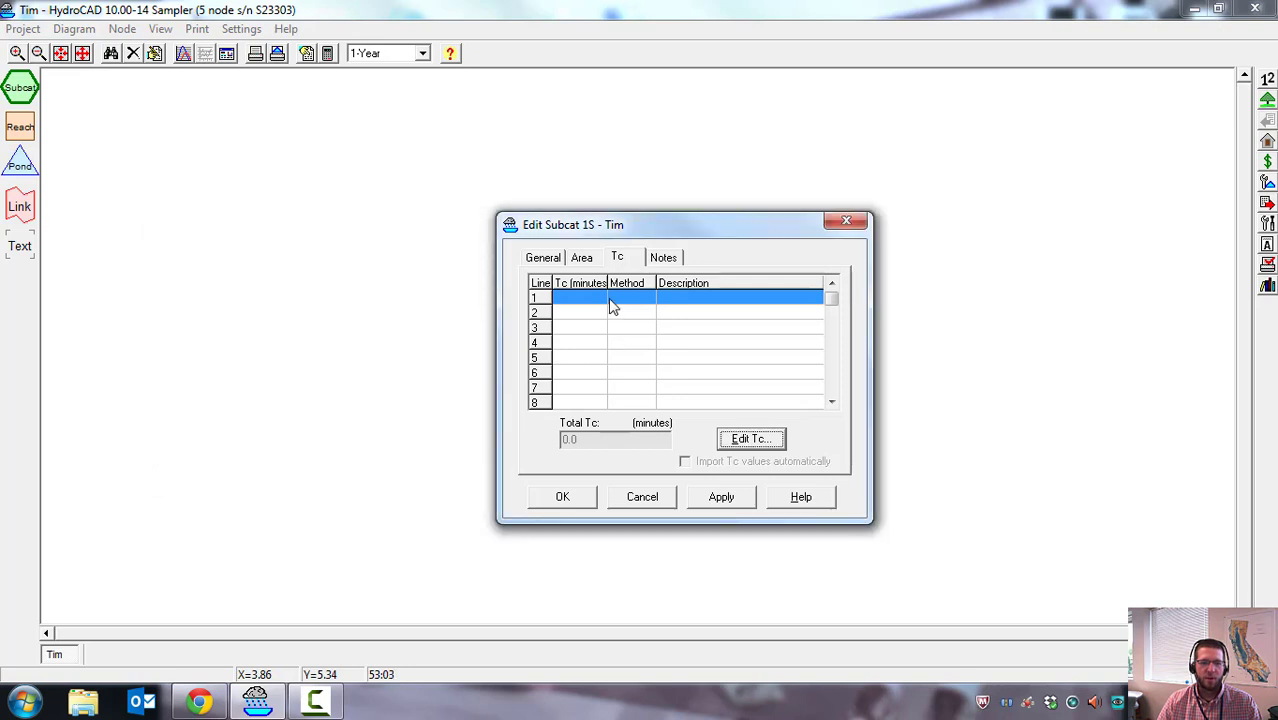
Examine the Sheet Flow and Shallow Concentrated Flow methods for time of concentration, without adding either one.
left_click(751, 439)
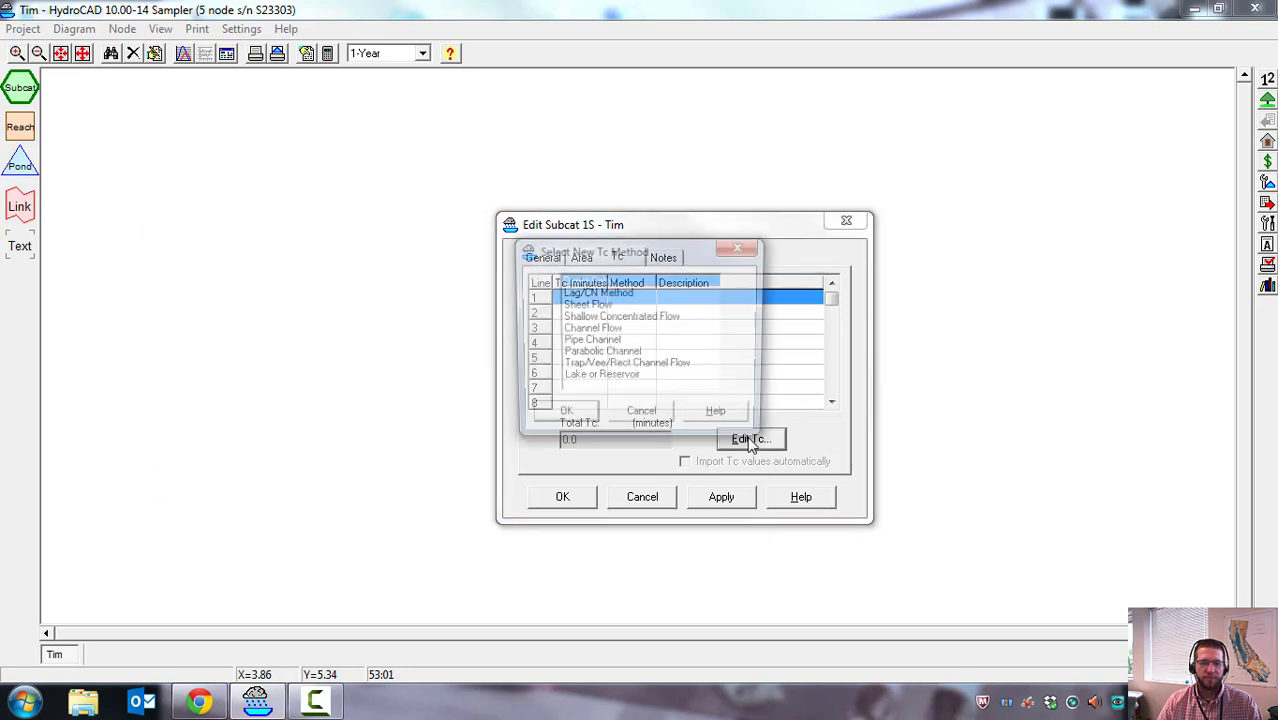
left_click(598, 306)
left_click(571, 417)
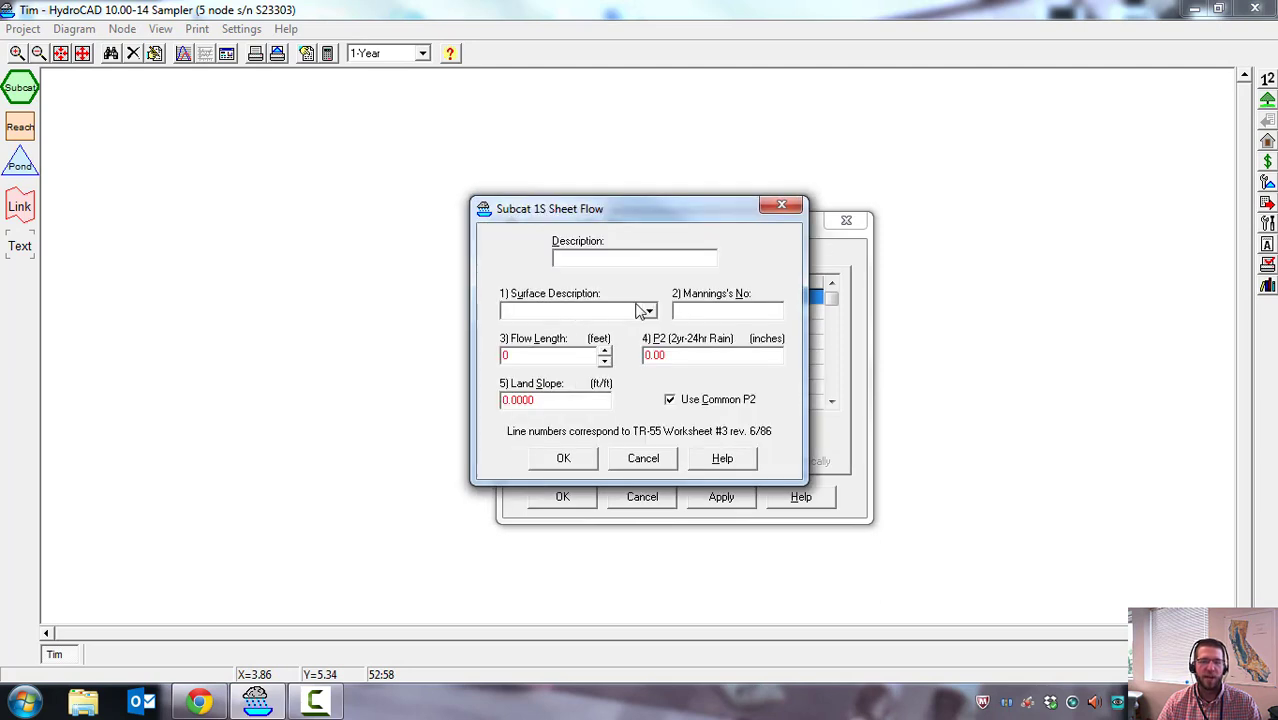
left_click(643, 459)
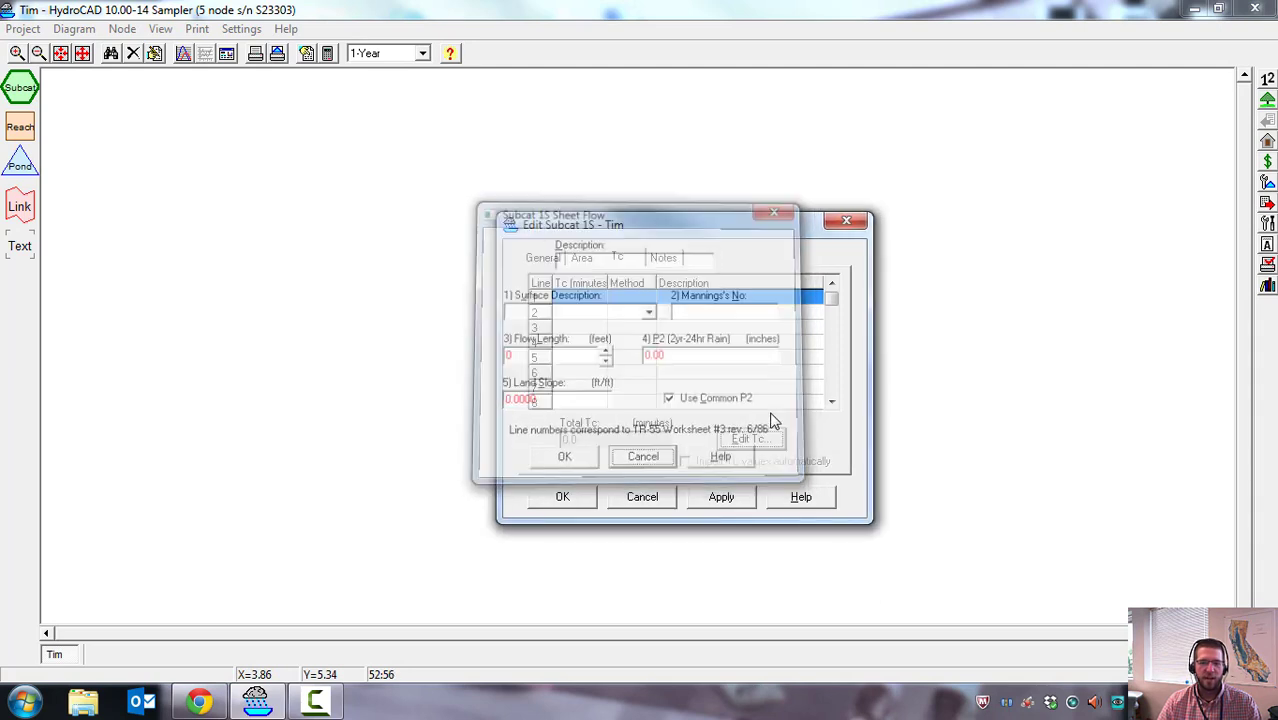
left_click(752, 439)
double_click(596, 317)
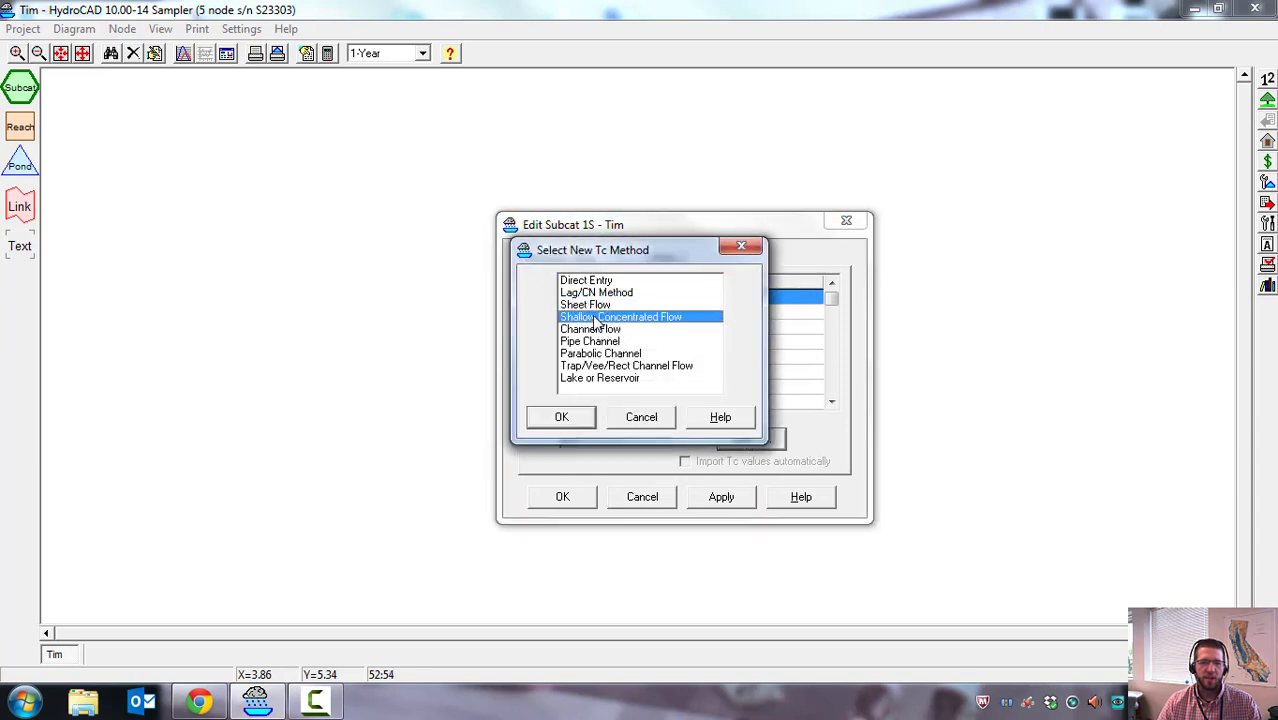
left_click(645, 439)
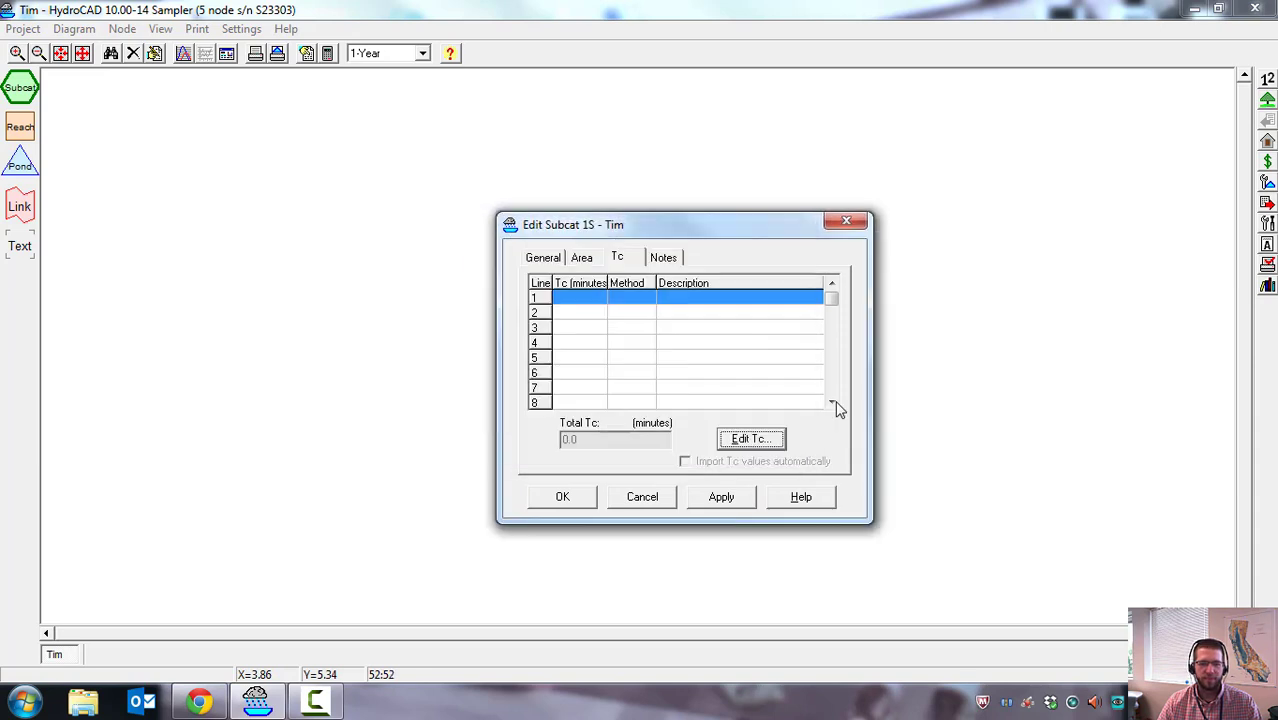
Add a direct entry time of concentration of 15 minutes to the subcatchment.
left_click(744, 442)
double_click(591, 282)
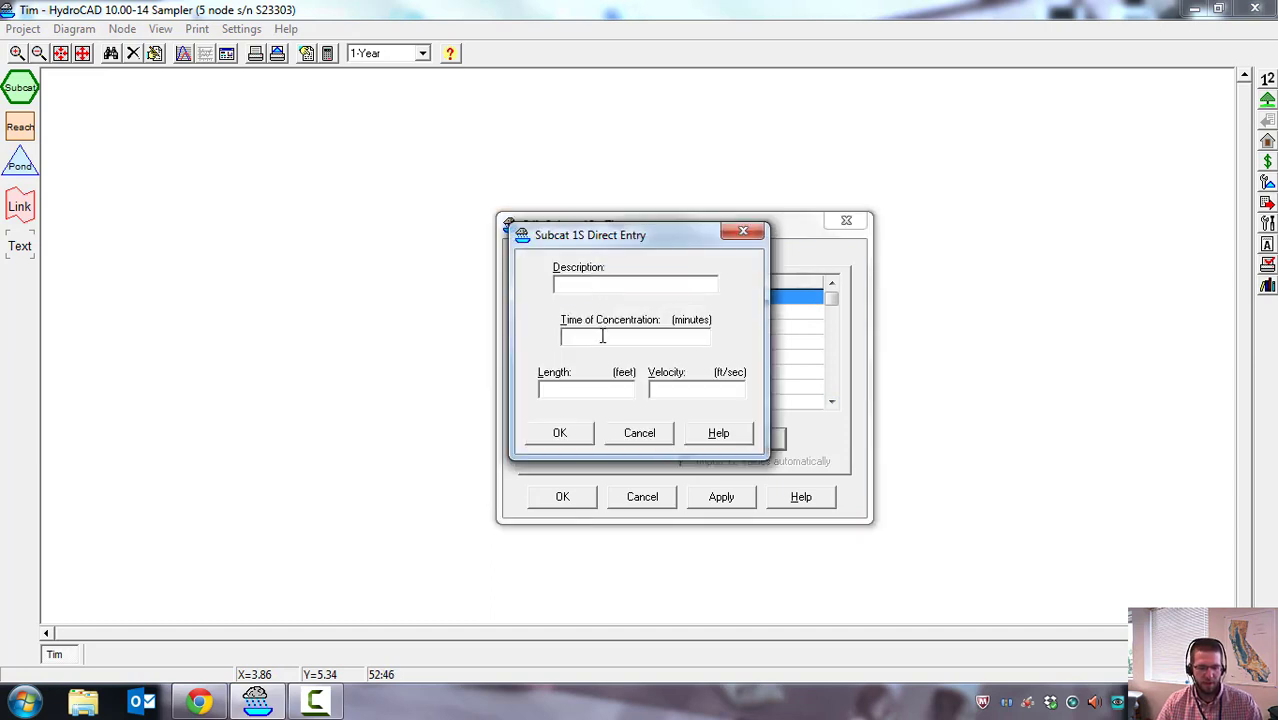
type("15")
left_click(585, 390)
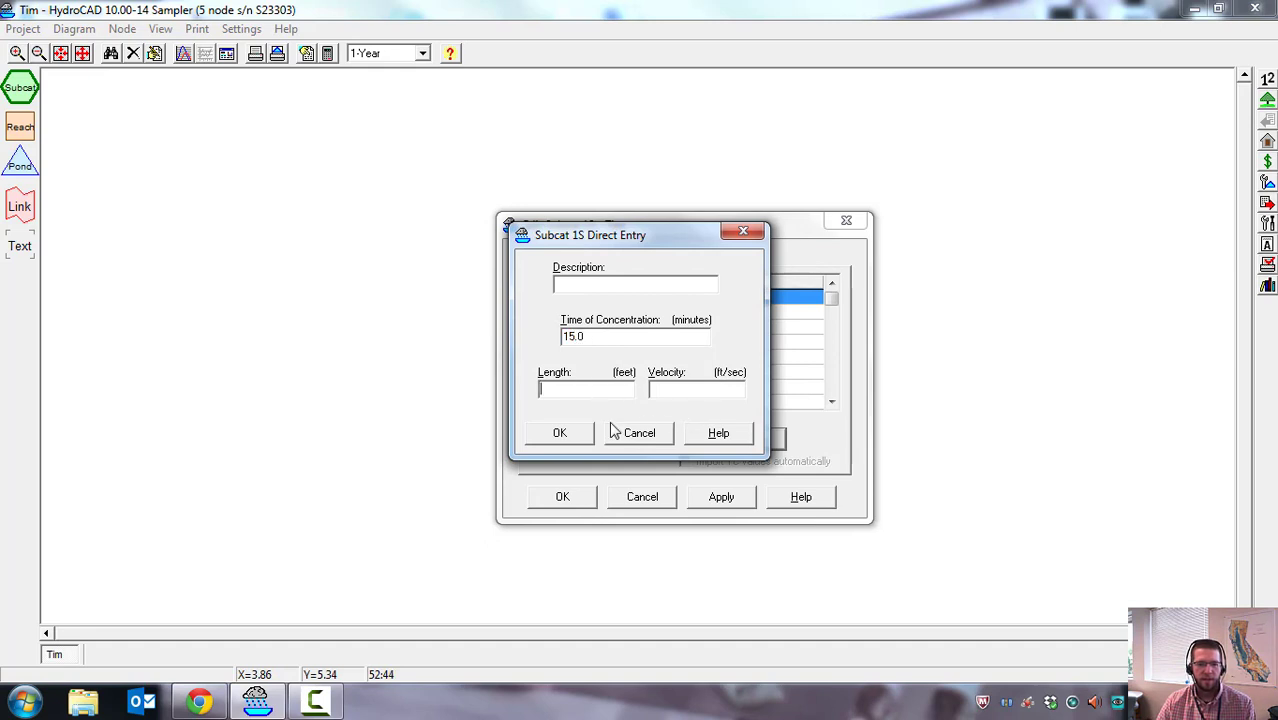
left_click(560, 433)
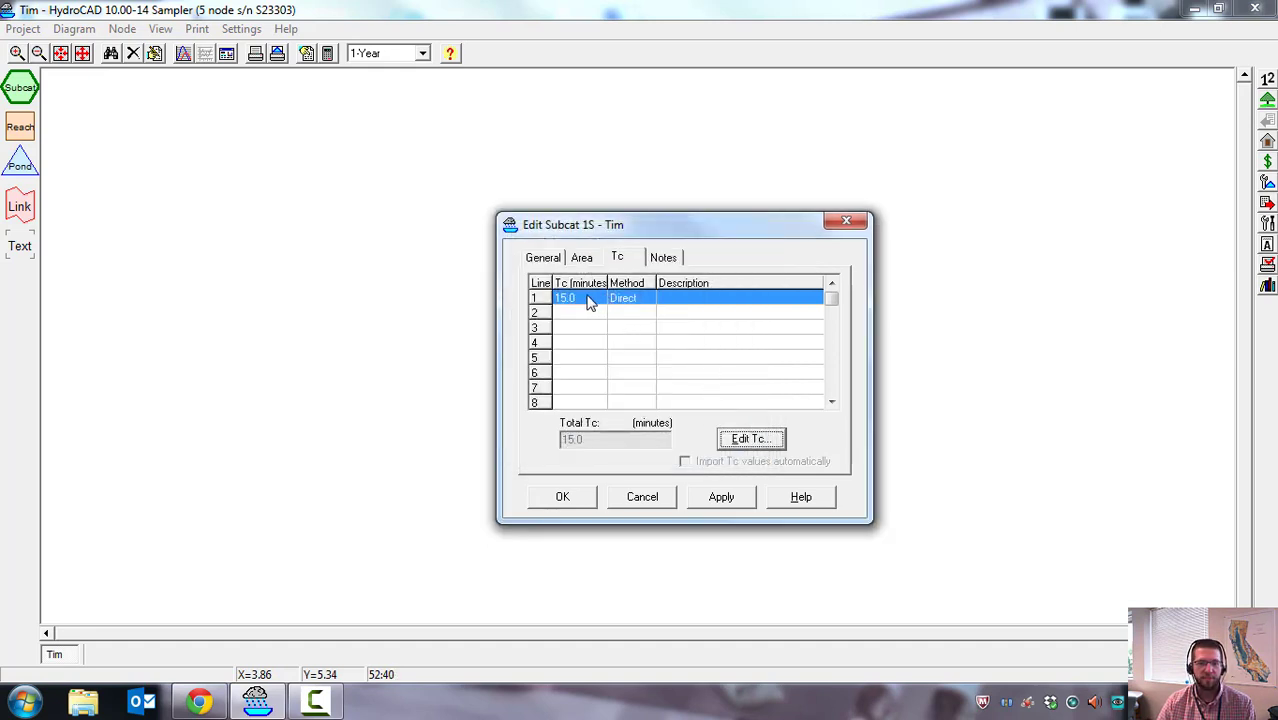
Review the subcatchment's name, area lines and time of concentration, and save the subcatchment settings.
left_click(581, 257)
left_click(545, 258)
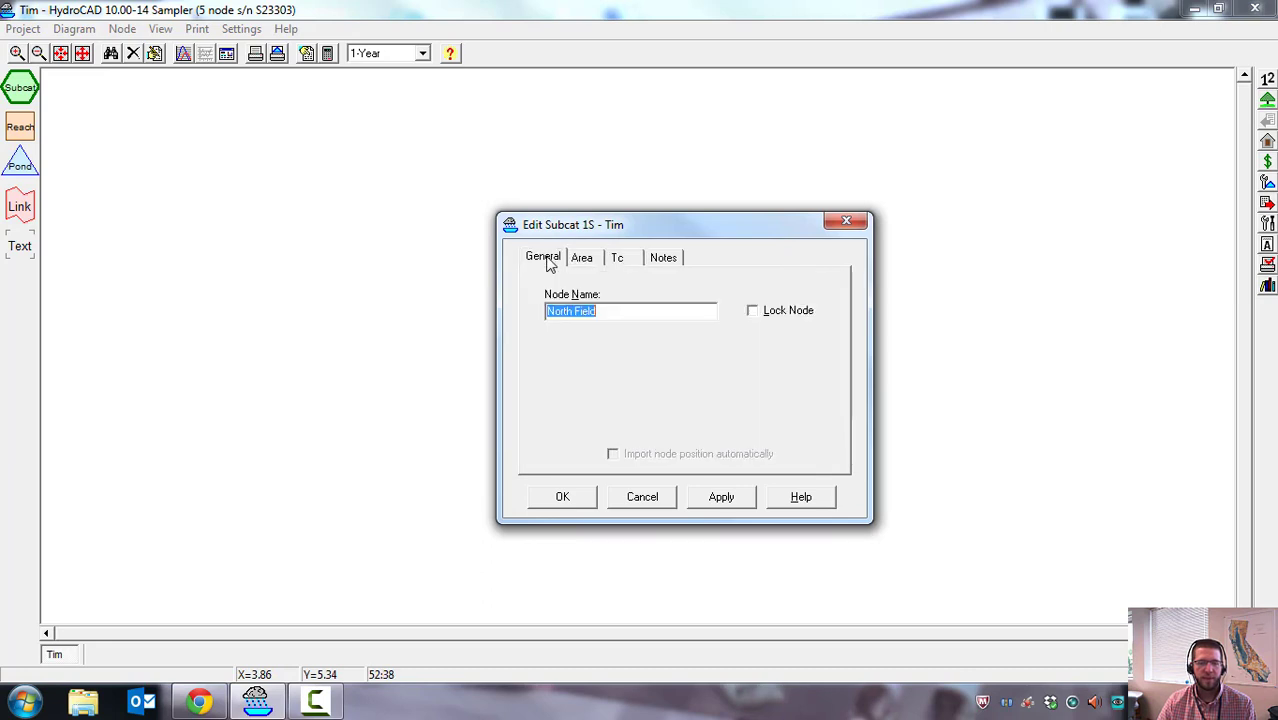
left_click(582, 259)
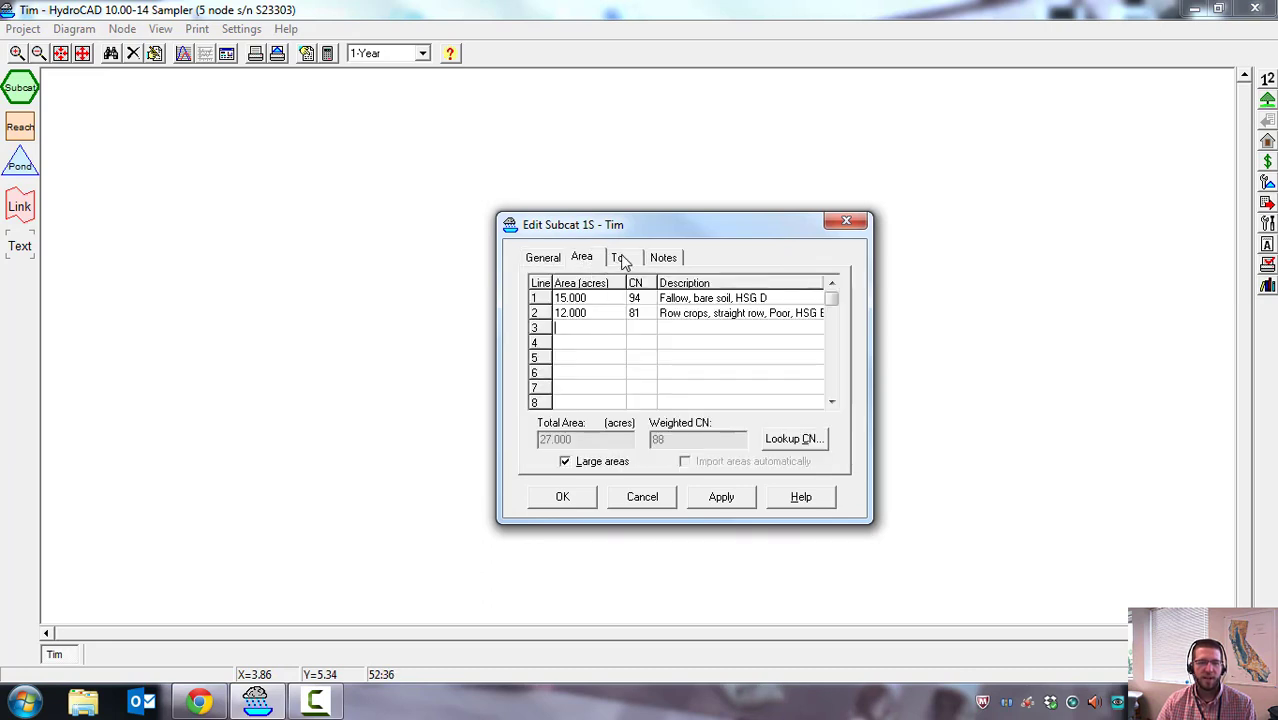
left_click(619, 258)
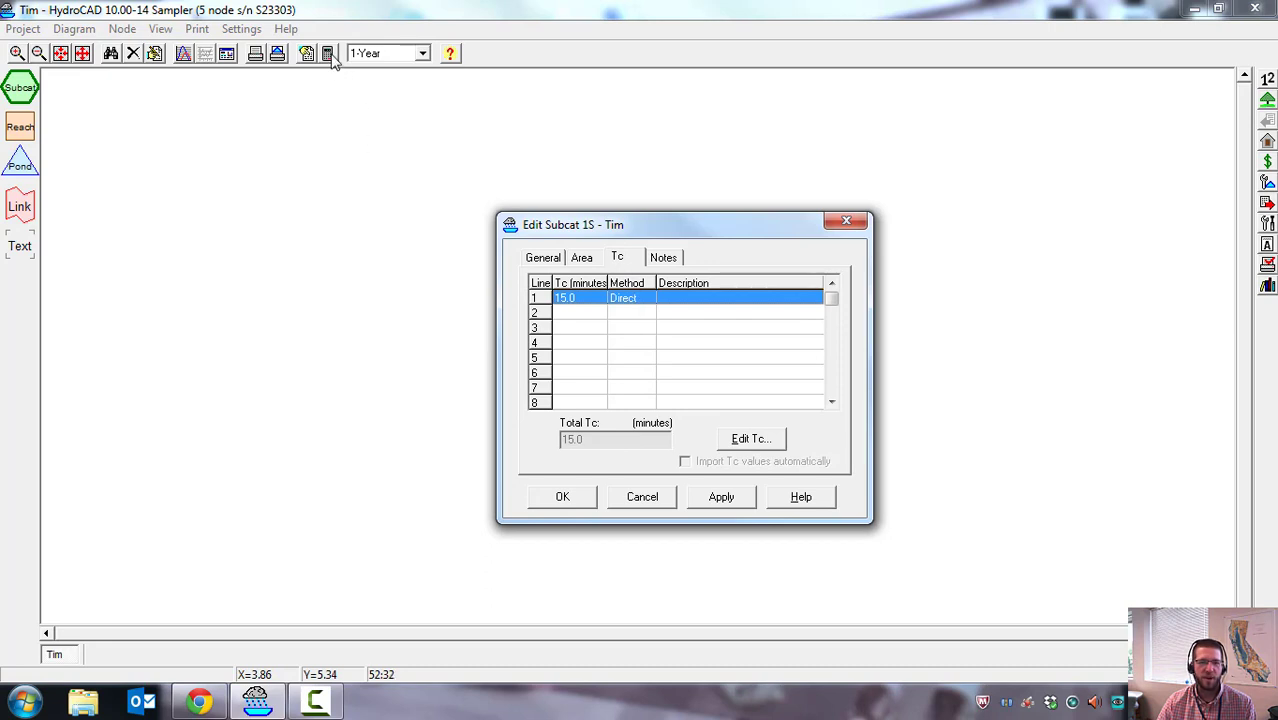
left_click(725, 503)
left_click(576, 506)
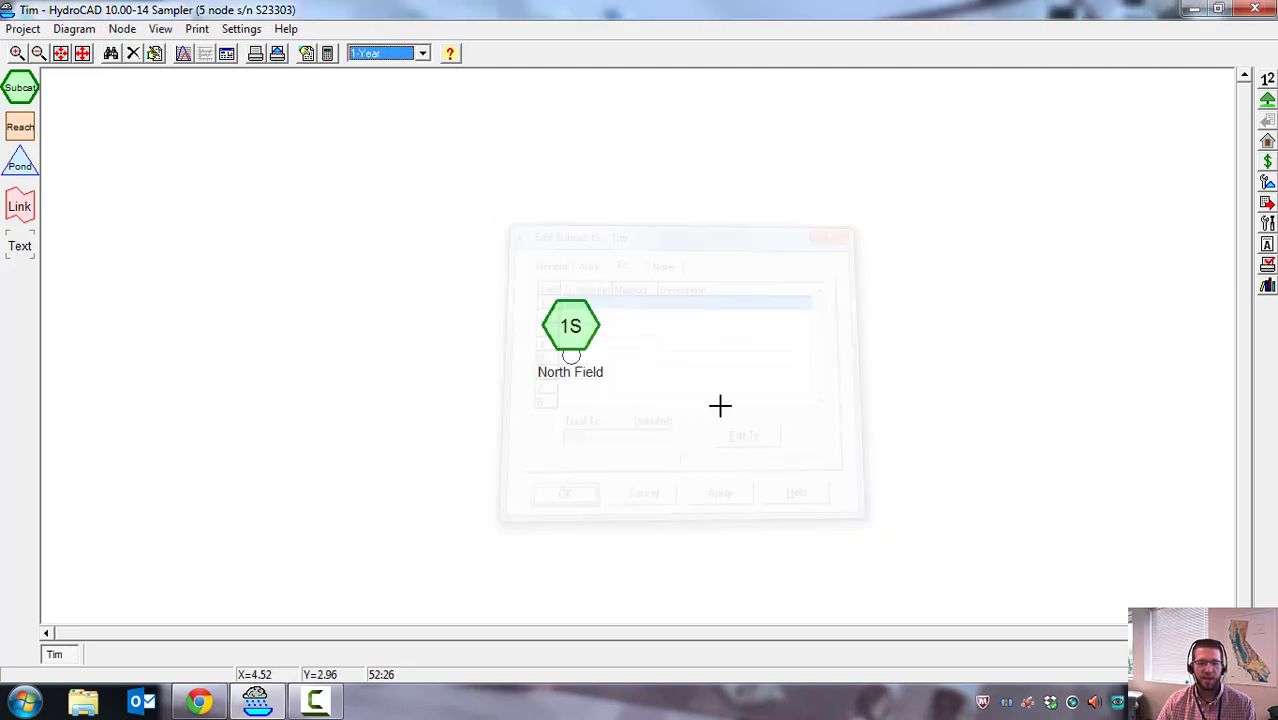
Set the rainfall event to 10-Year and display the runoff results for the North Field subcatchment.
left_click(421, 53)
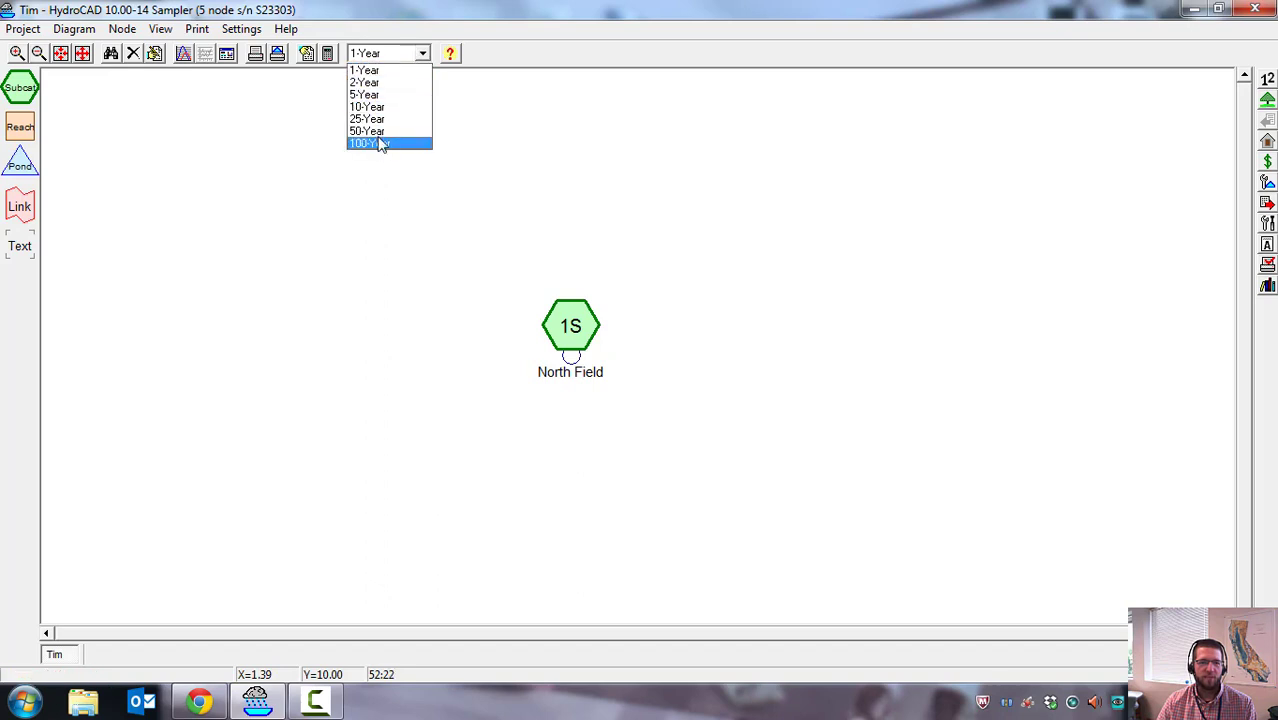
left_click(373, 106)
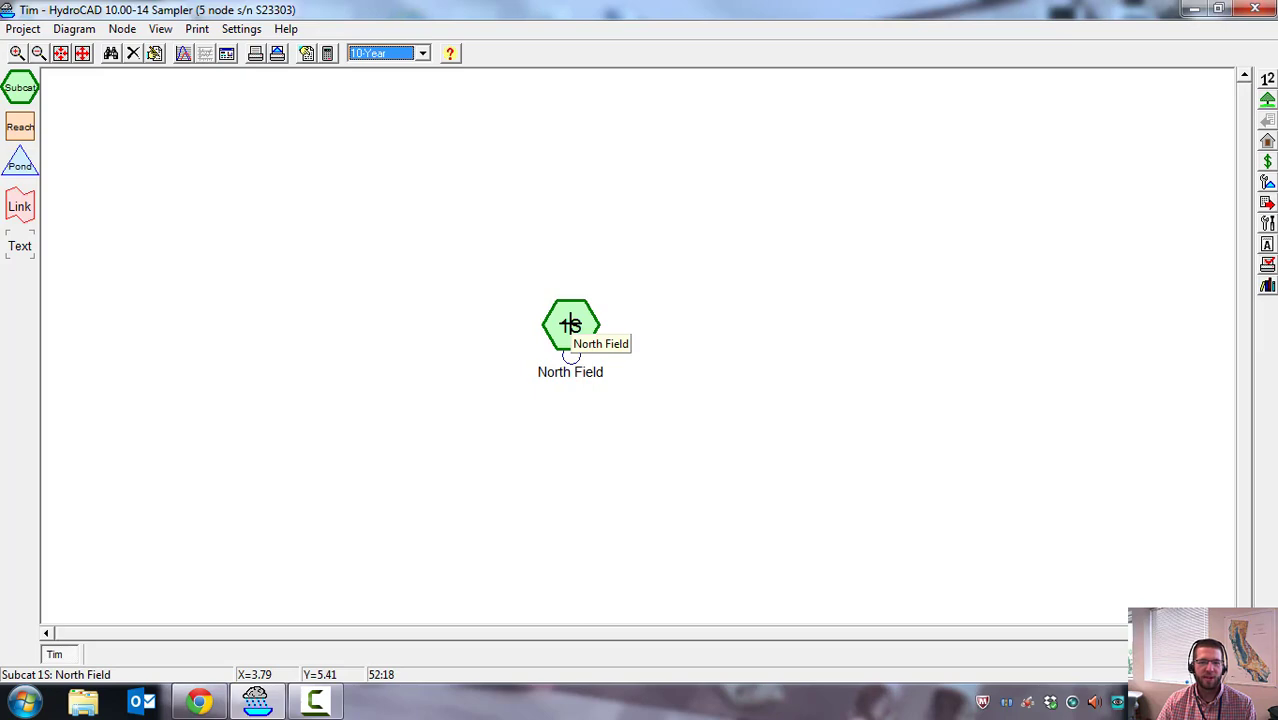
left_click(570, 323)
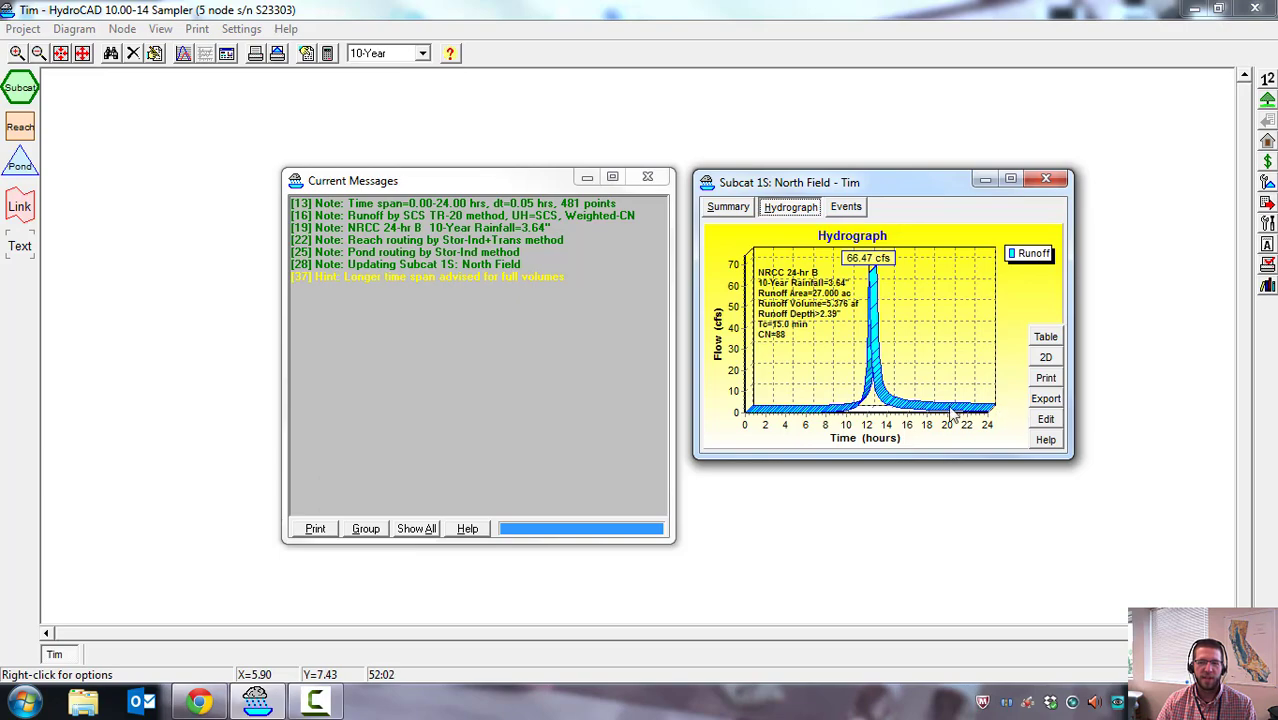
Reposition and enlarge the North Field results window to show the hydrograph in more detail.
left_click_drag(903, 186, 590, 120)
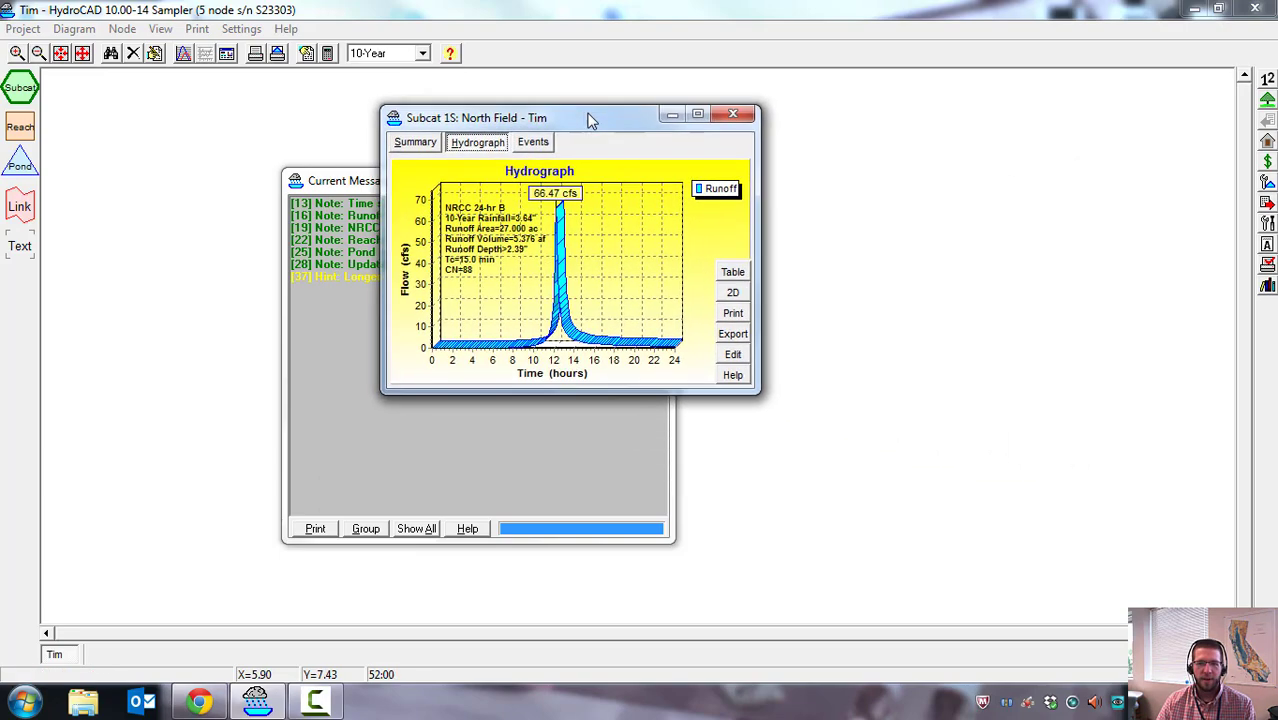
left_click_drag(757, 391, 1043, 614)
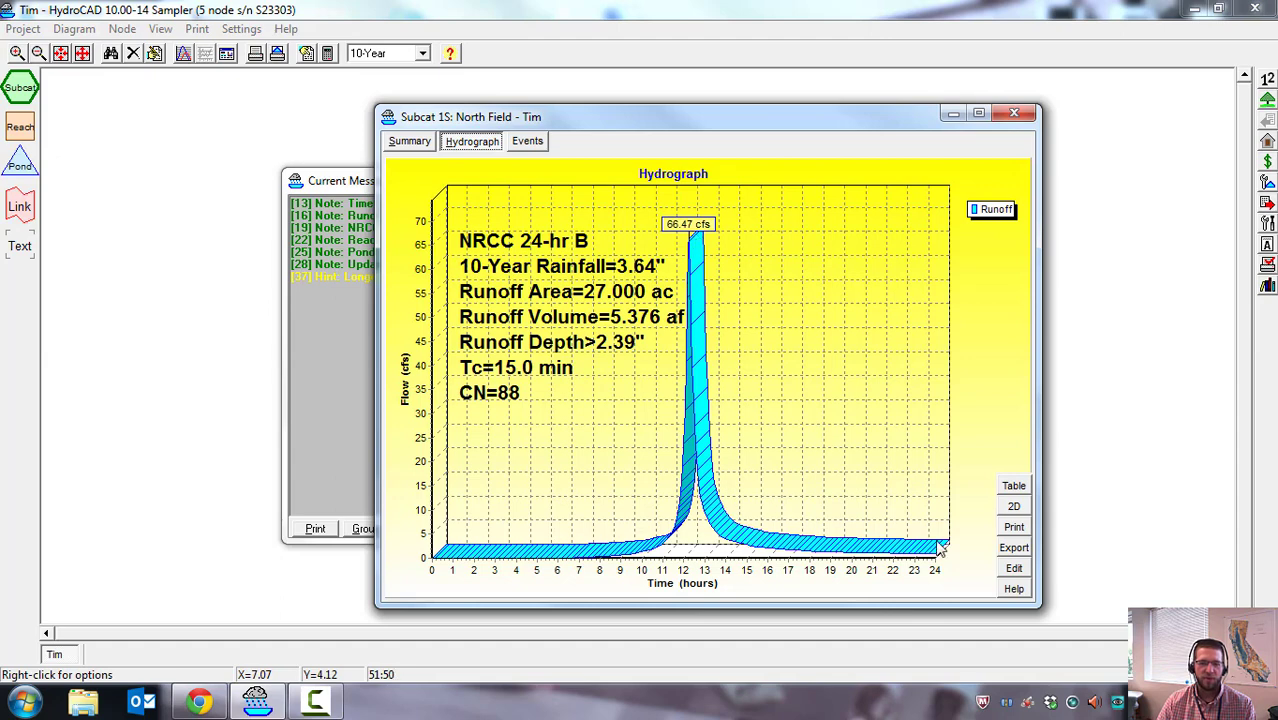
left_click_drag(714, 124, 671, 98)
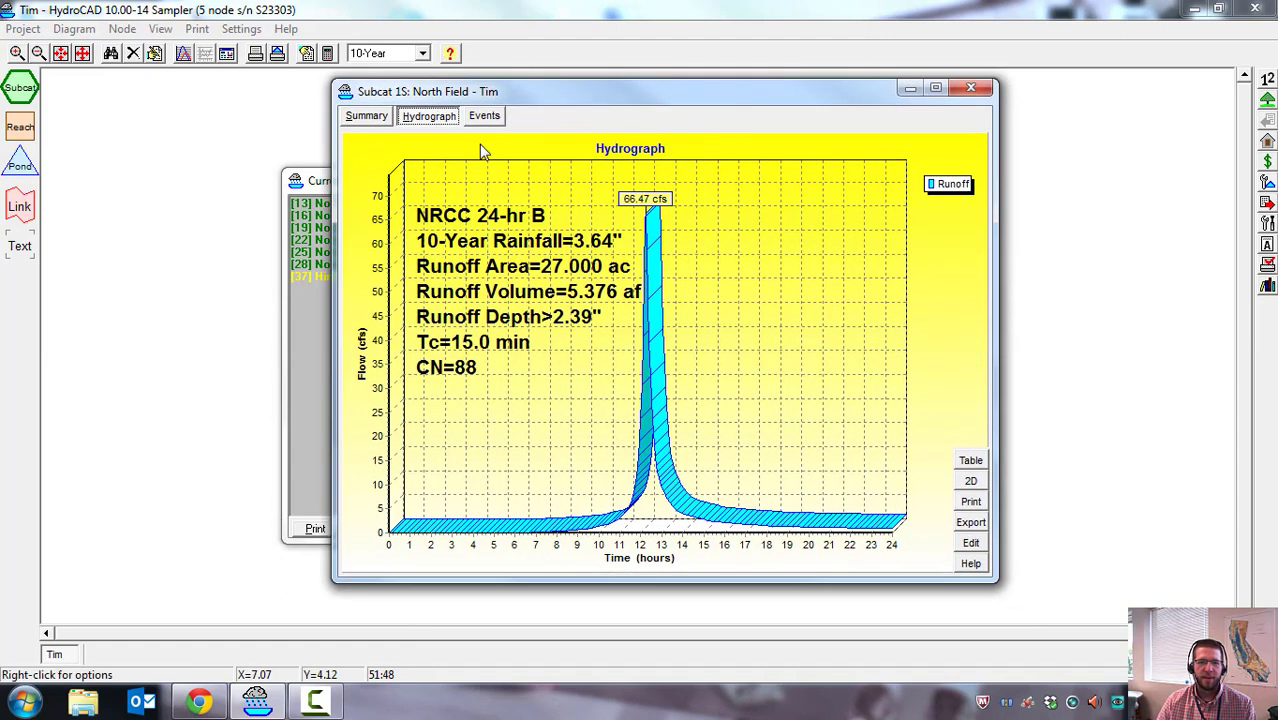
Review the North Field event results and runoff summary, and return to the hydrograph.
left_click(527, 141)
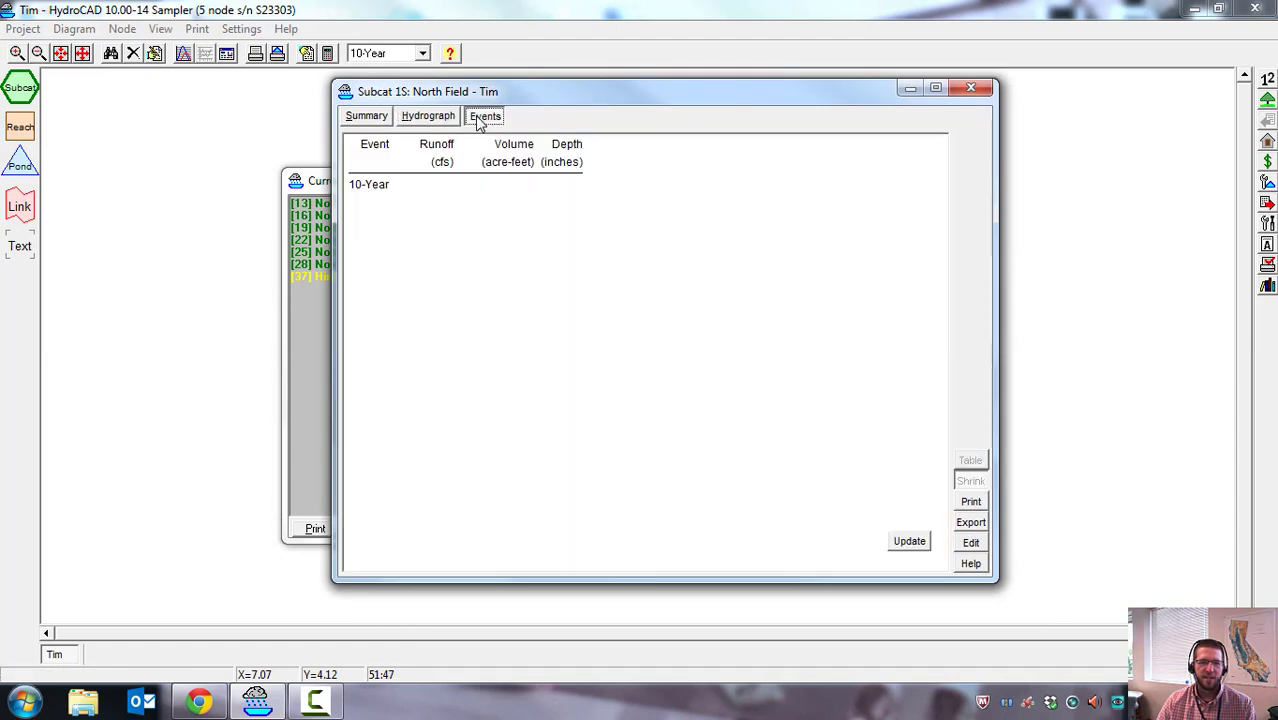
left_click_drag(438, 95, 414, 102)
left_click(341, 126)
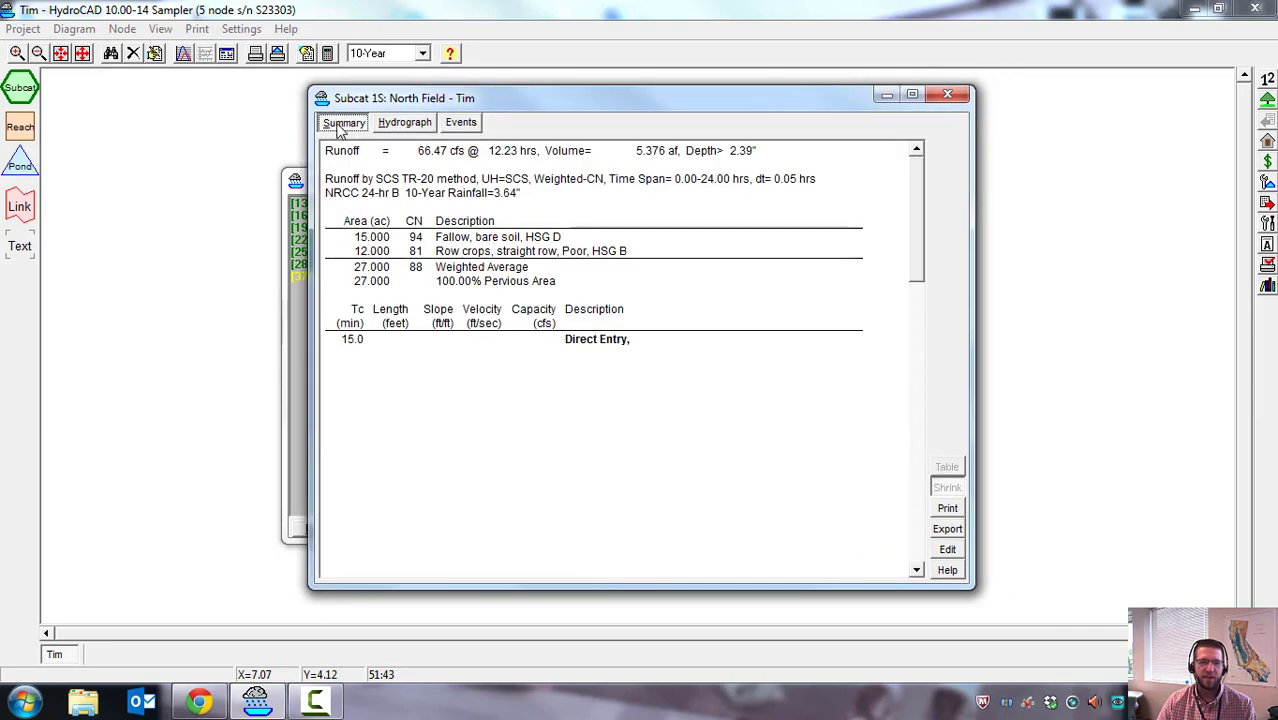
left_click(406, 124)
left_click(461, 124)
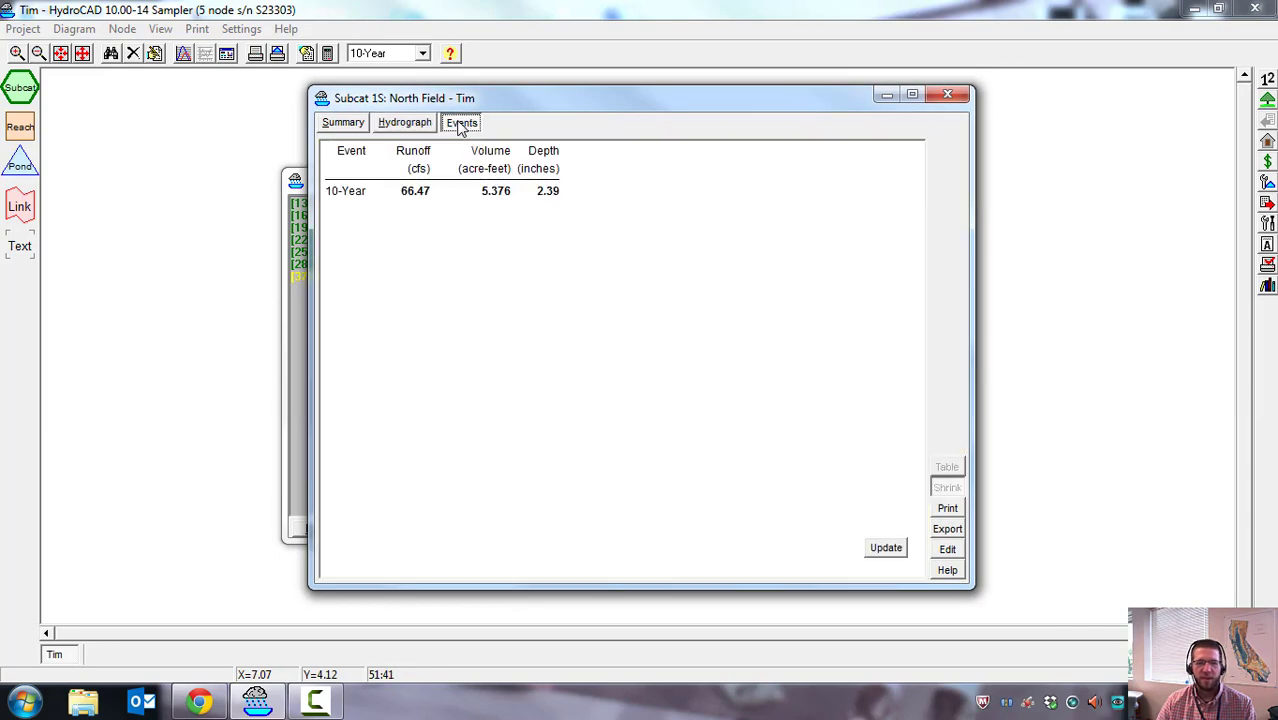
left_click(405, 124)
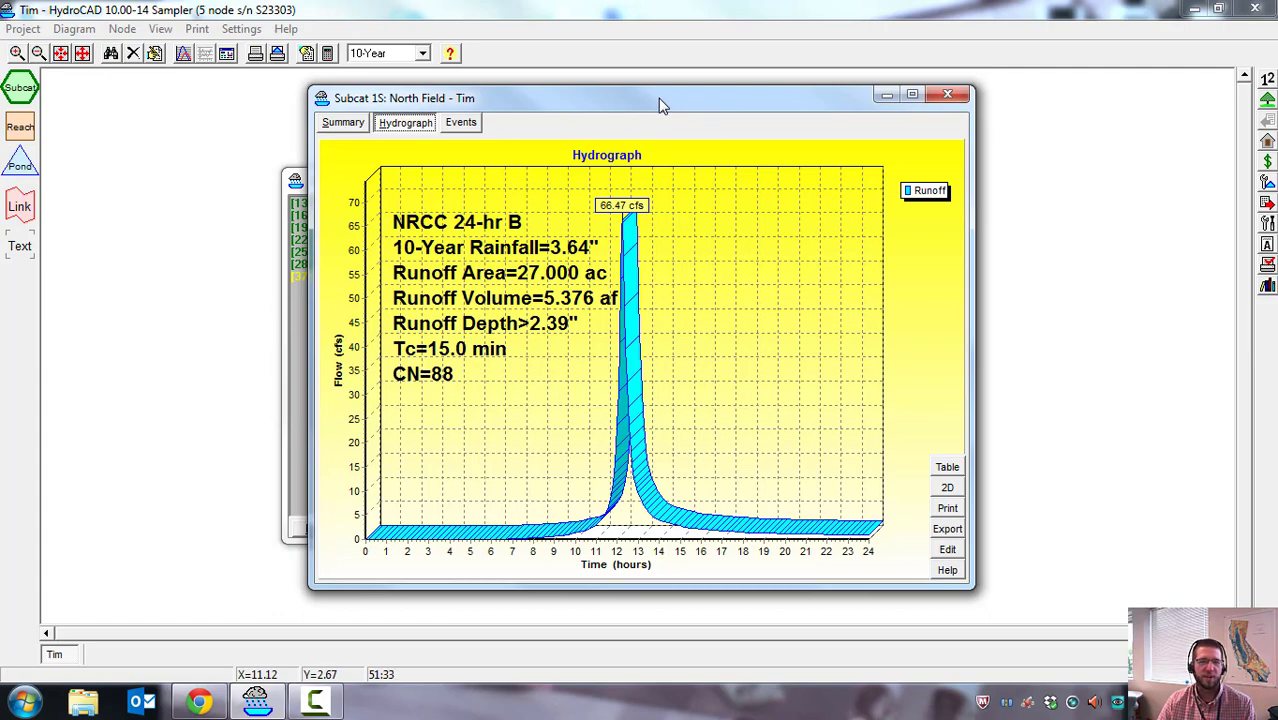
mouse_move(660, 106)
left_mouse_down()
mouse_move(641, 100)
mouse_move(657, 119)
left_mouse_up()
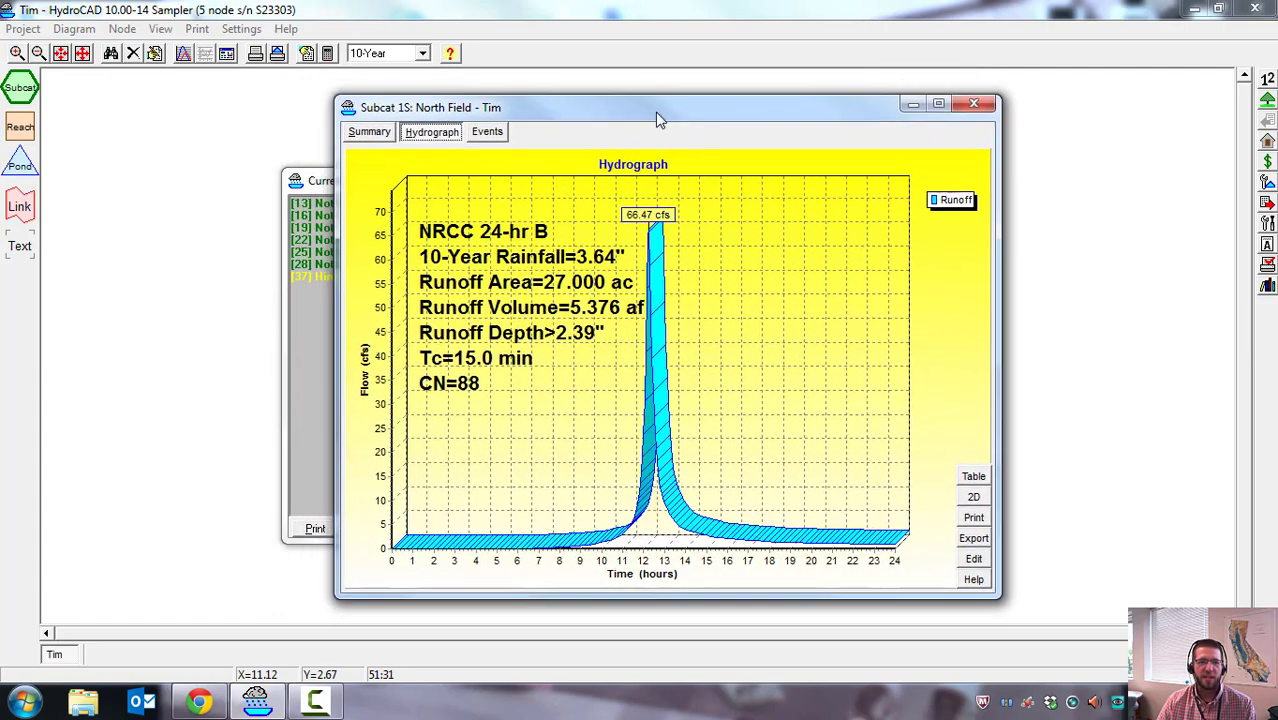
left_click_drag(335, 97, 354, 100)
left_click_drag(654, 116, 596, 114)
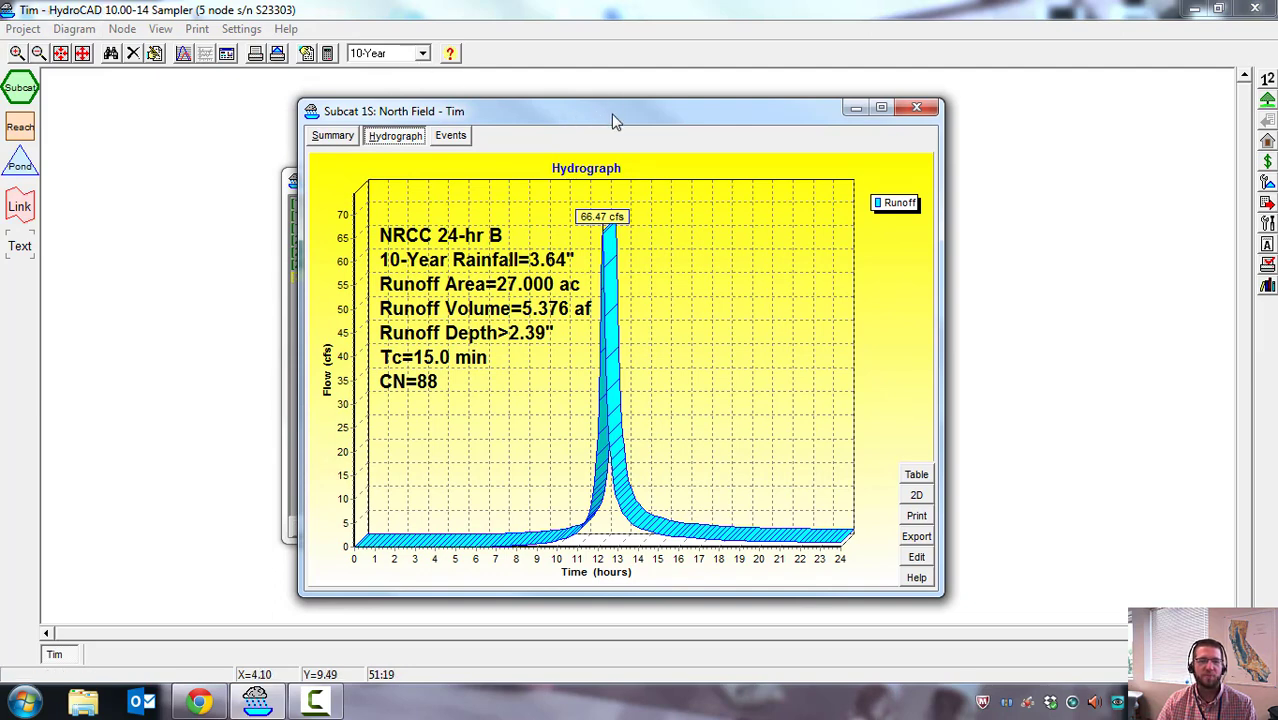
left_click_drag(614, 120, 674, 130)
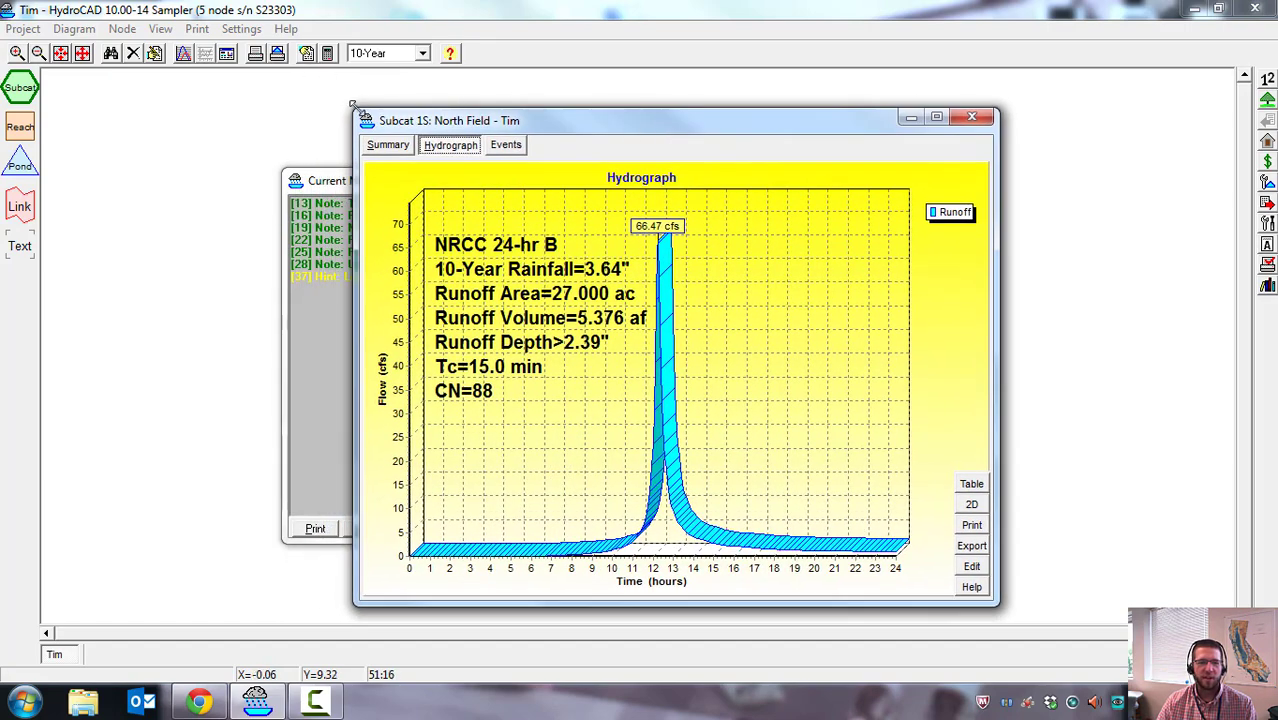
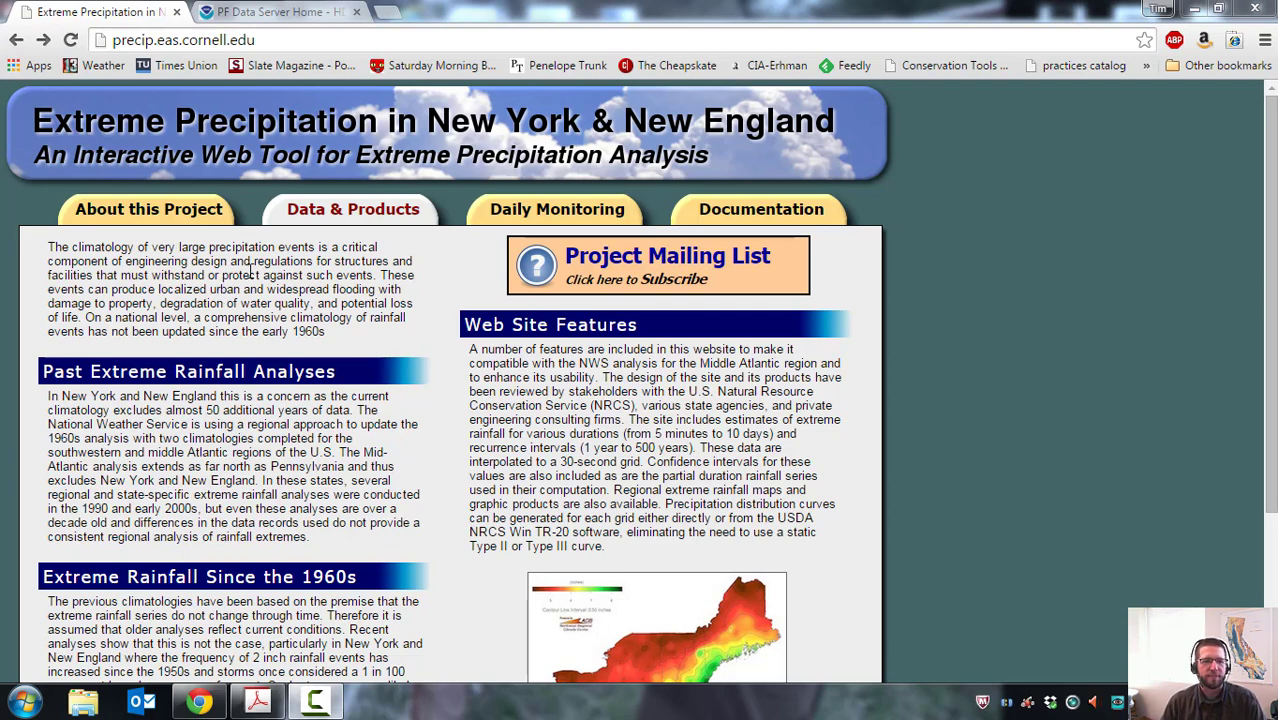
View the state map on NOAA's Precipitation Frequency Data Server in Chrome, and return to the Cornell Extreme Precipitation site.
left_click(265, 14)
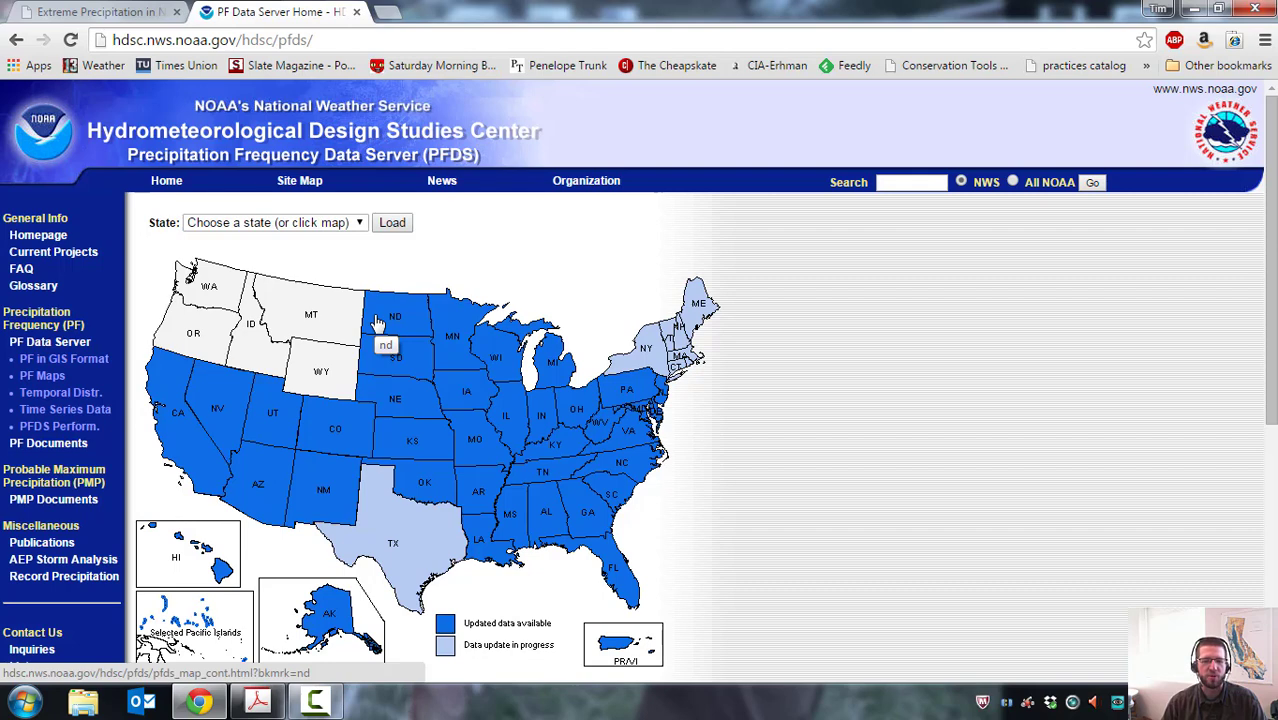
left_click(95, 12)
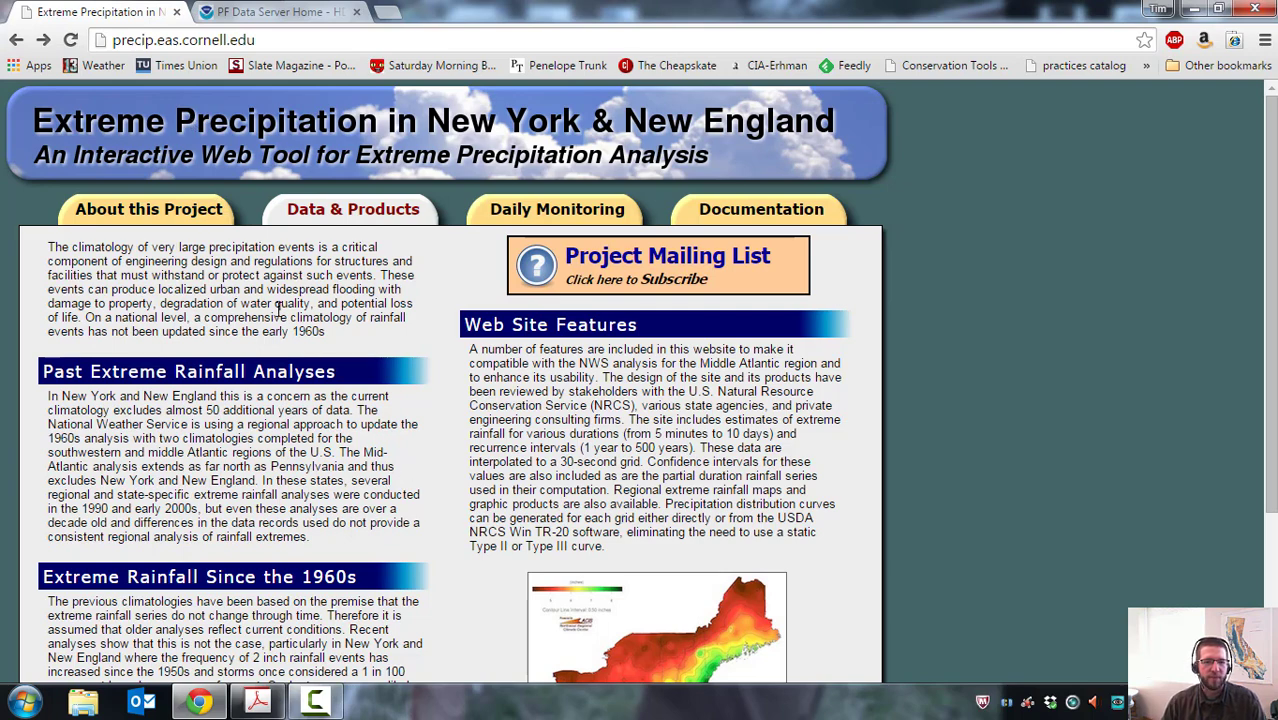
Choose the Extreme Precipitation Tables - Text/CSV product under Data & Products and place the location marker at Dolgeville on the map.
left_click(328, 224)
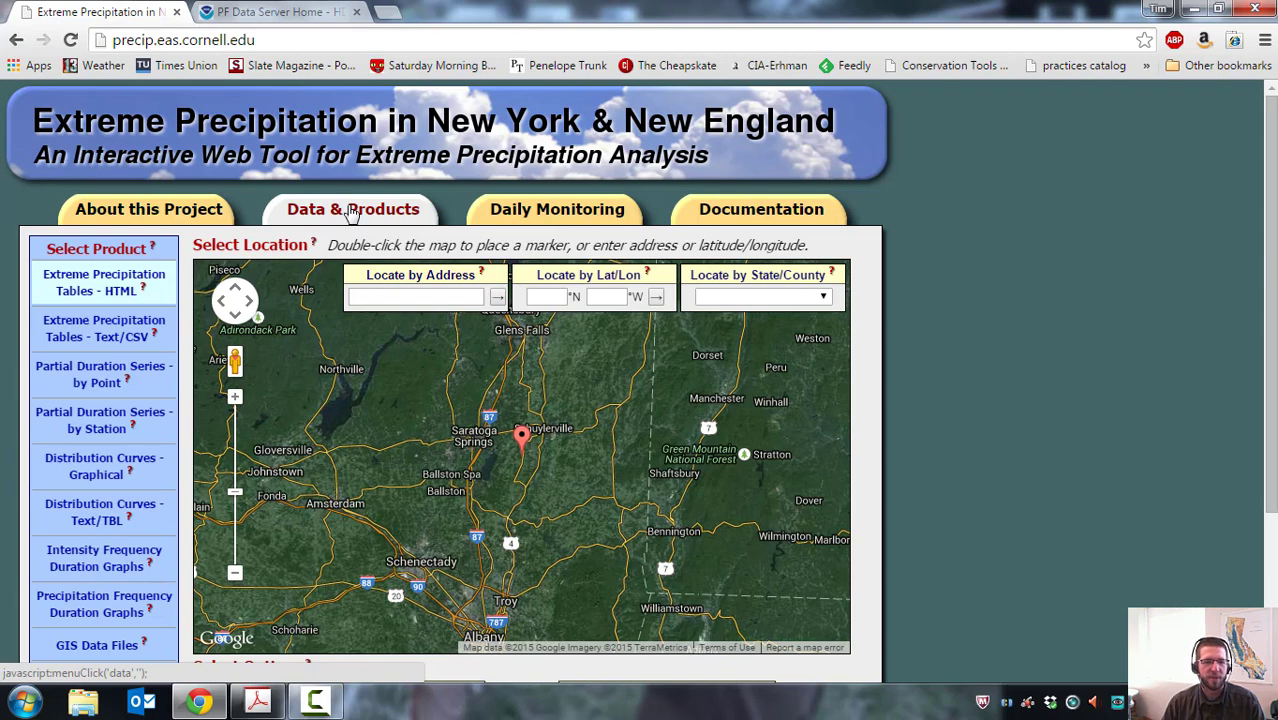
left_click(121, 336)
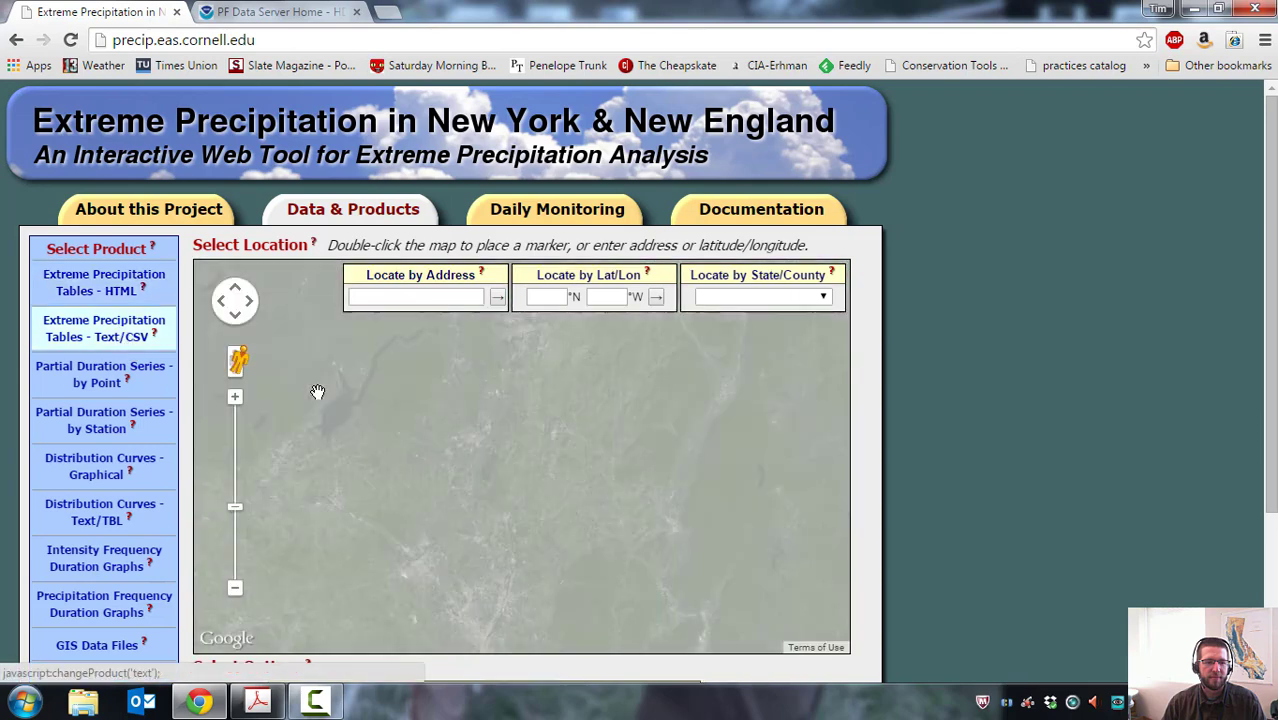
mouse_move(531, 528)
left_mouse_down()
mouse_move(514, 440)
mouse_move(454, 405)
left_mouse_up()
mouse_move(518, 483)
left_mouse_down()
mouse_move(312, 460)
mouse_move(360, 443)
left_mouse_up()
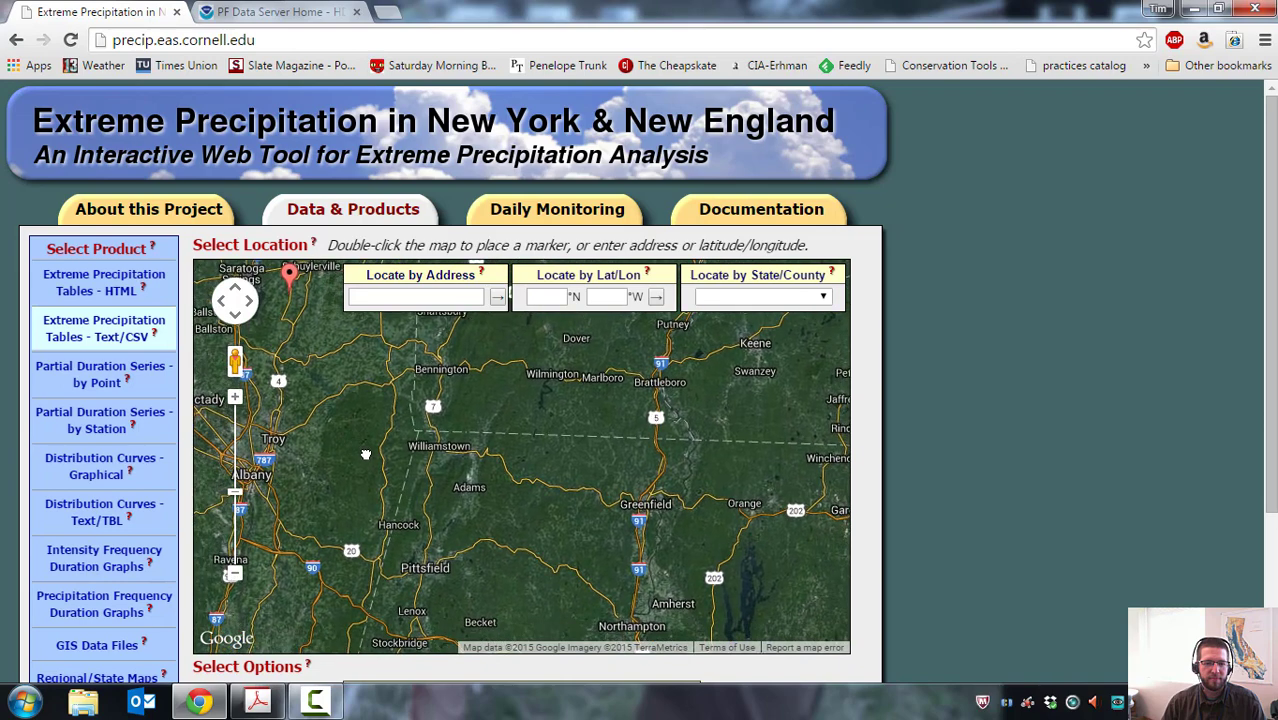
mouse_move(516, 380)
left_mouse_down()
mouse_move(542, 537)
mouse_move(809, 507)
left_mouse_up()
mouse_move(402, 451)
left_mouse_down()
mouse_move(552, 470)
mouse_move(609, 508)
left_mouse_up()
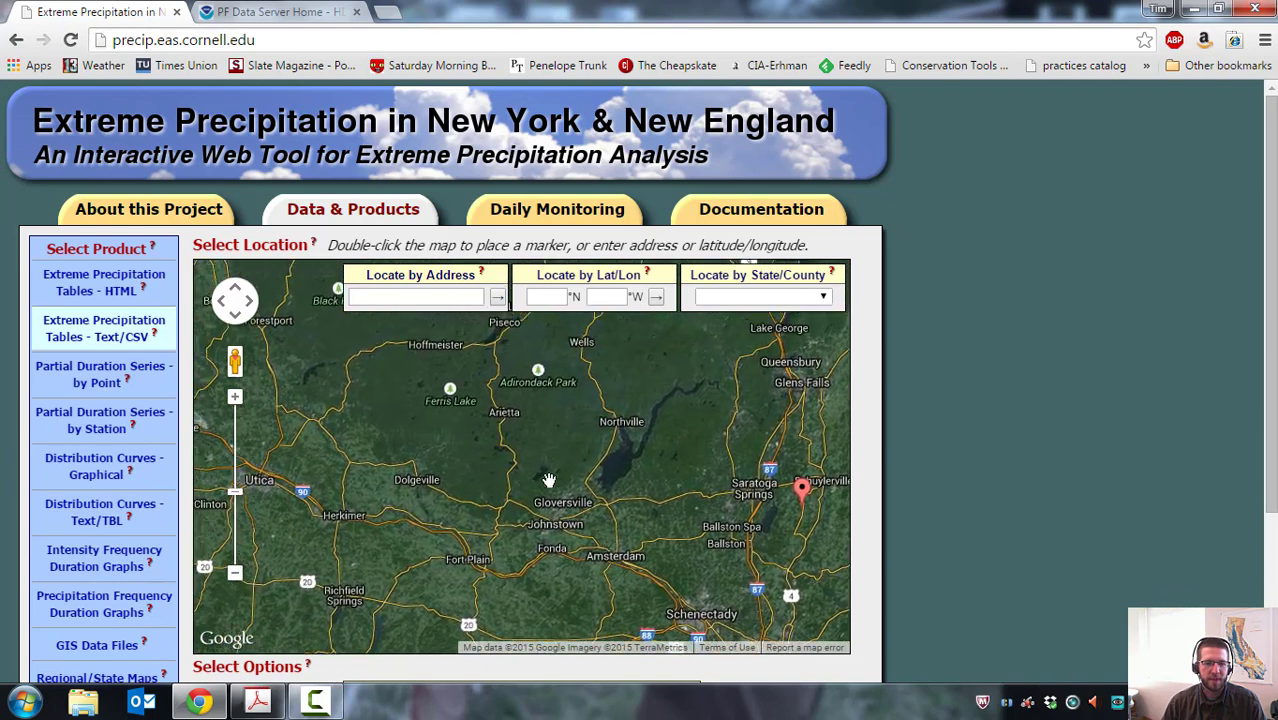
scroll(430, 481, "up", 3)
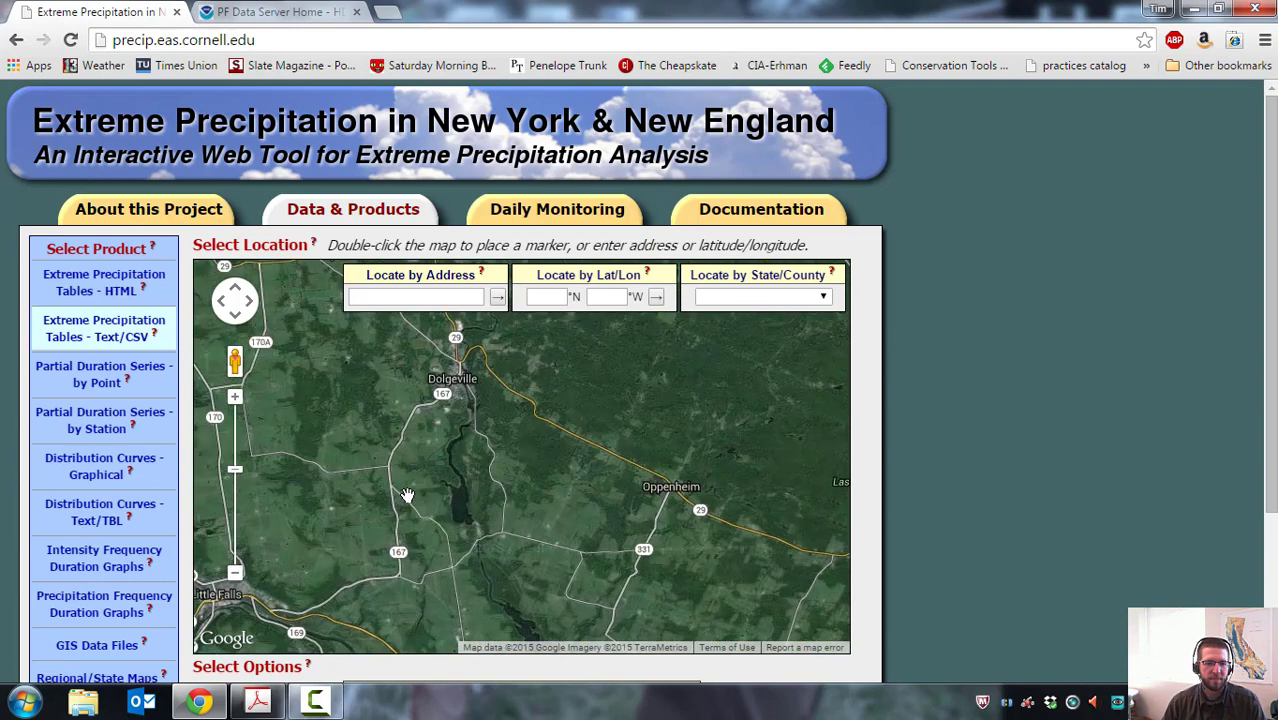
left_click_drag(485, 402, 526, 494)
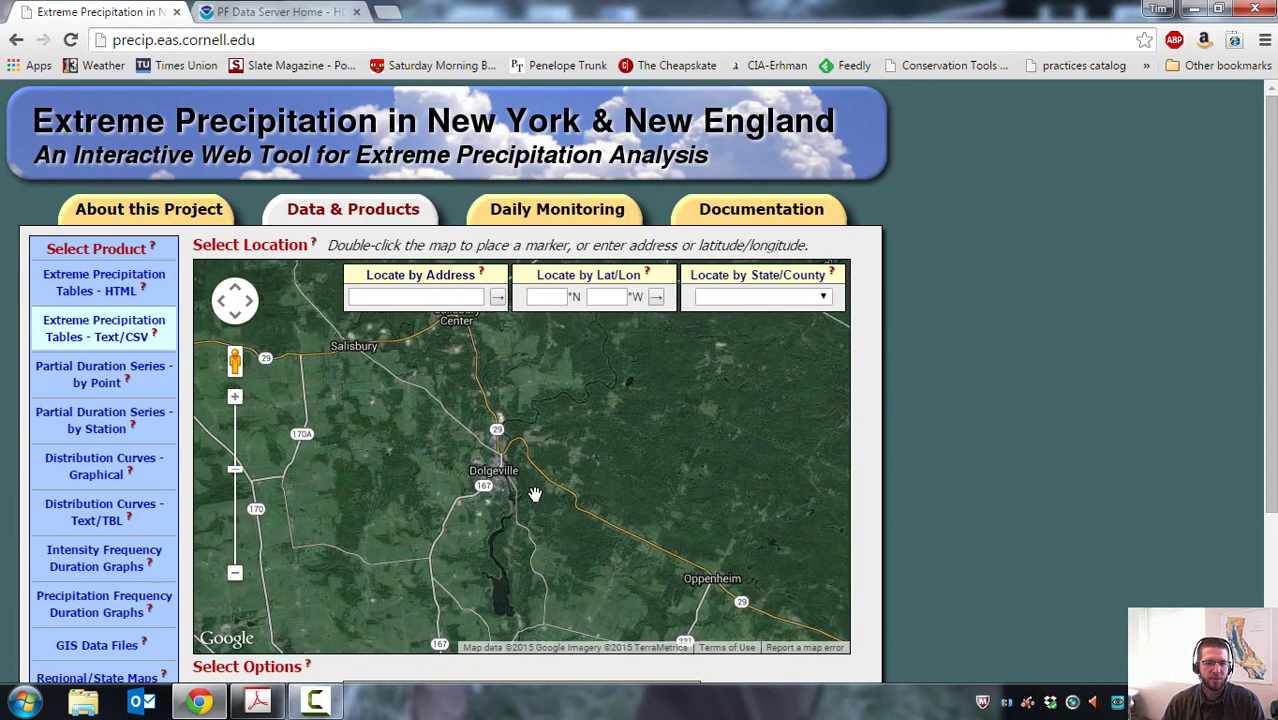
double_click(499, 462)
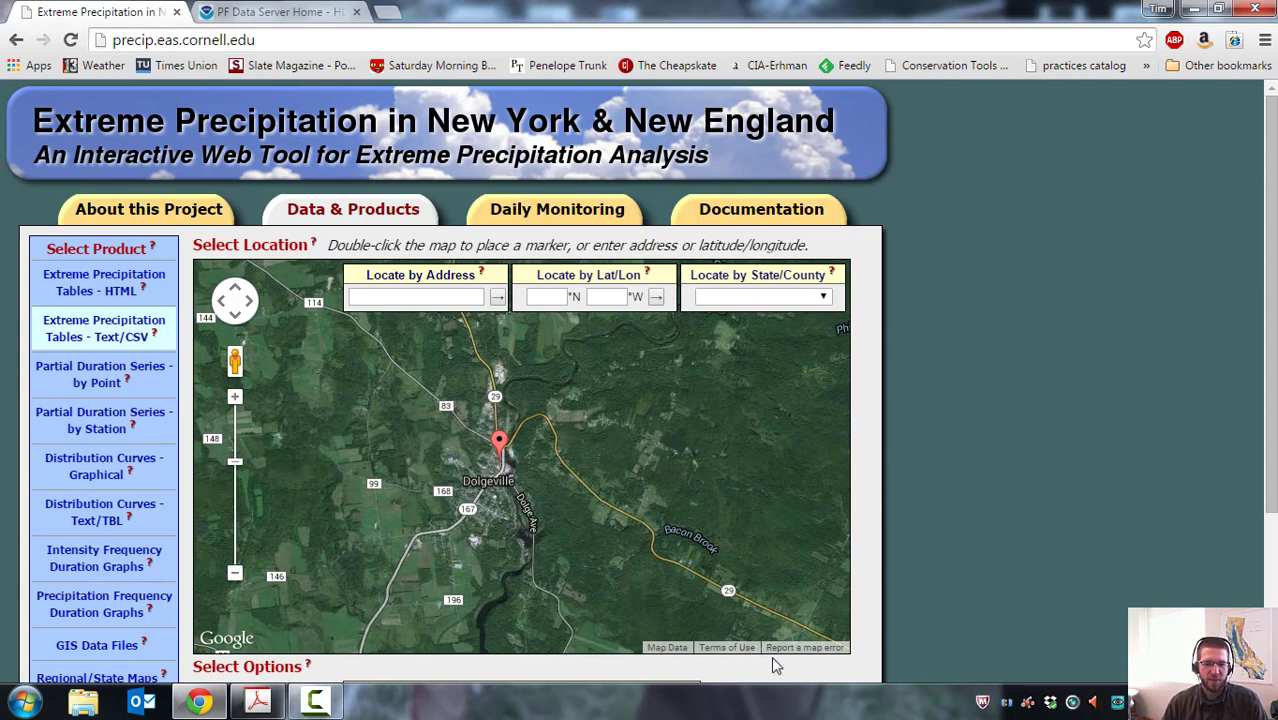
Set Smoothing to No and submit the request for the precipitation tables.
left_click_drag(1272, 349, 1272, 500)
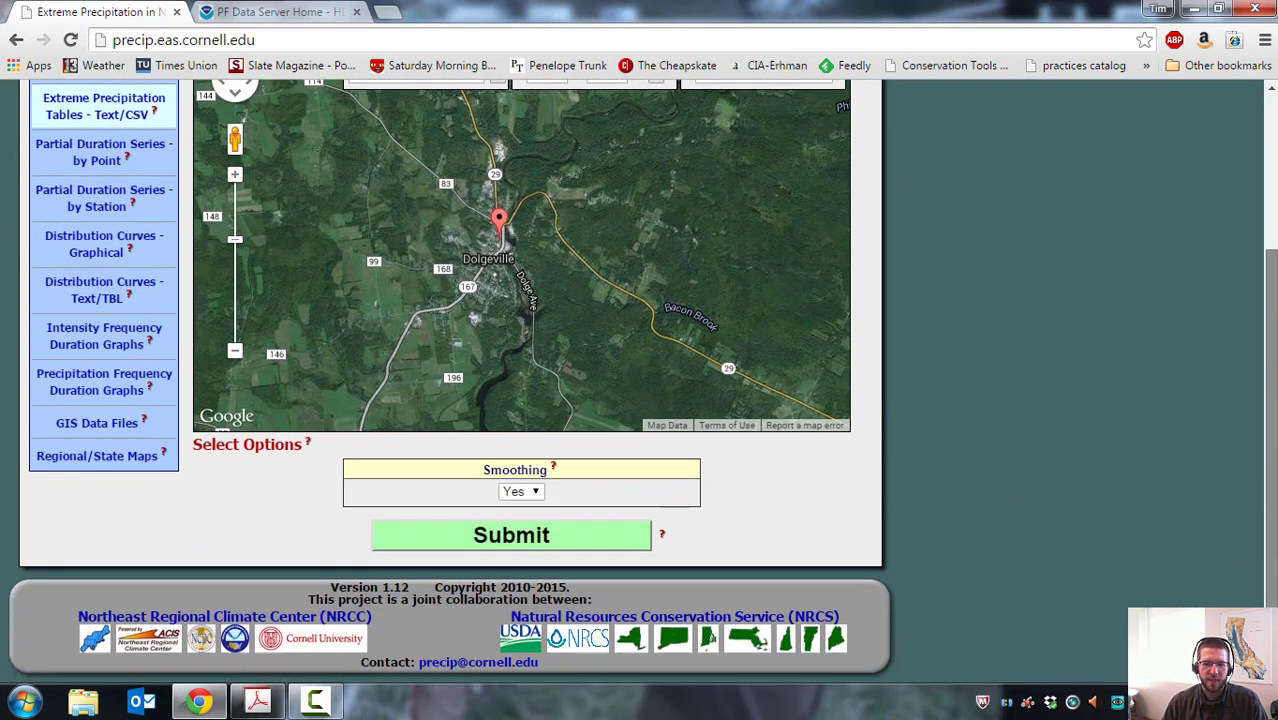
left_click(537, 492)
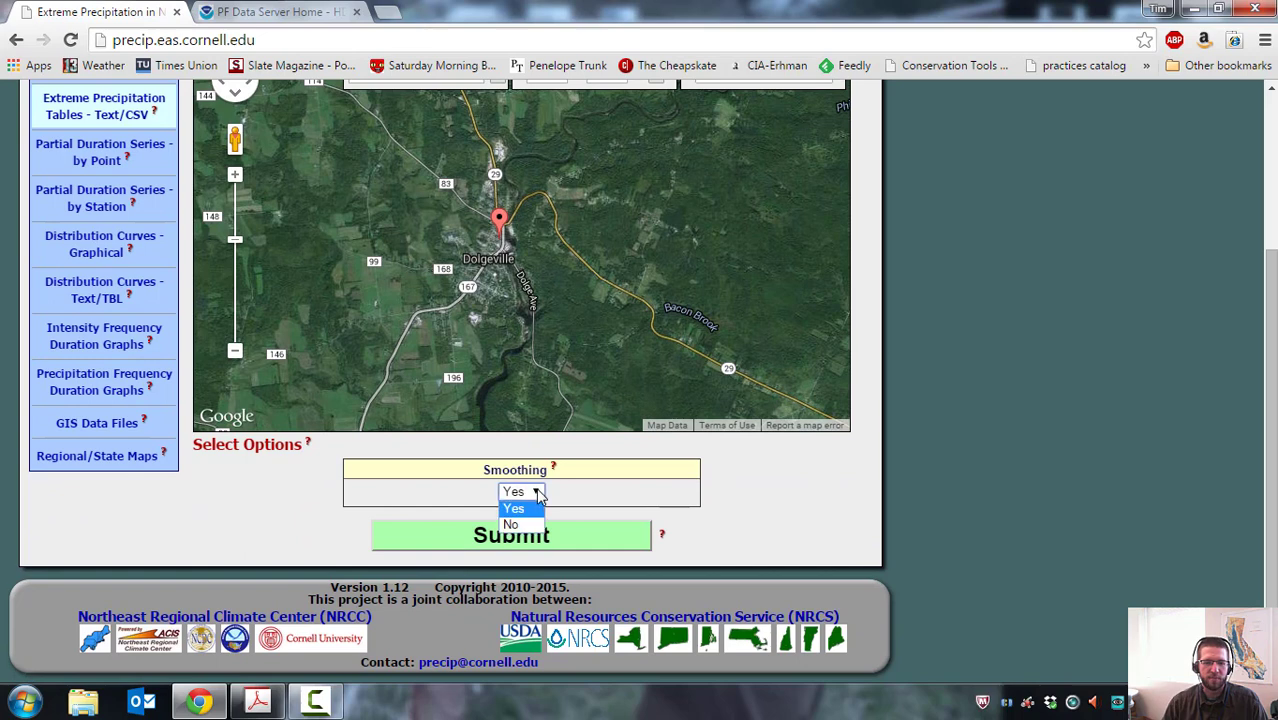
left_click(527, 519)
left_click(583, 500)
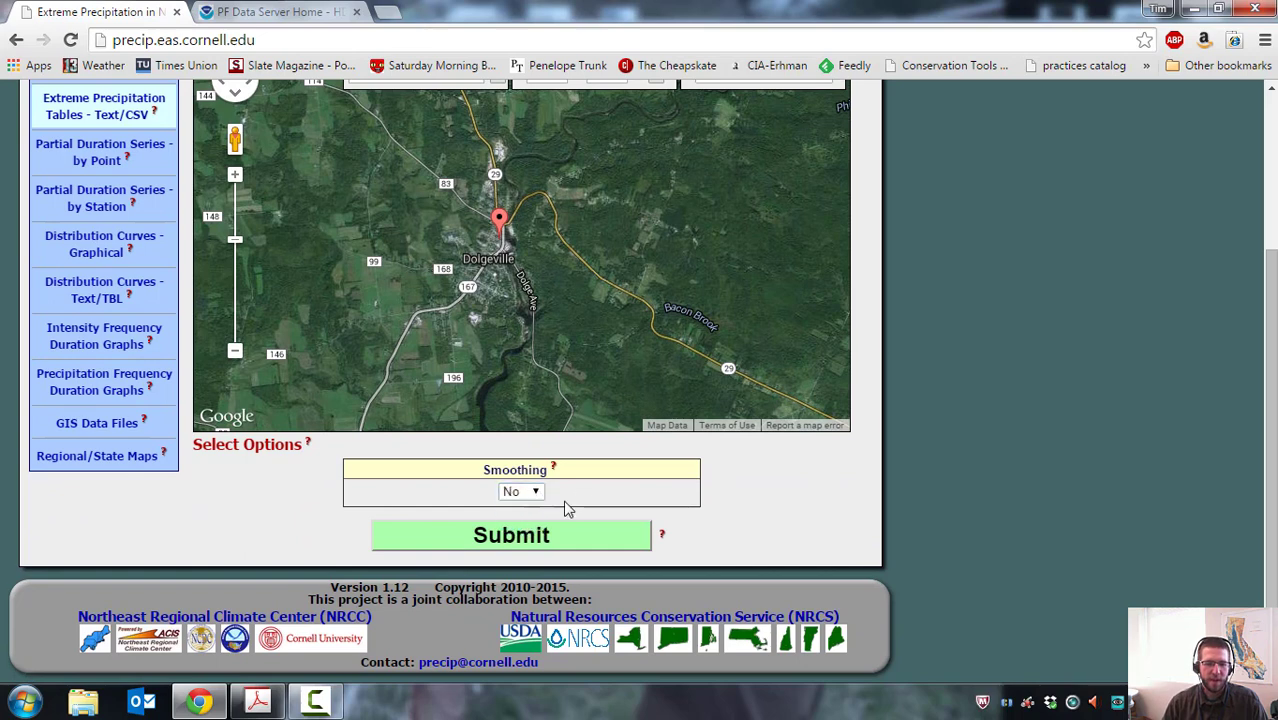
left_click(521, 538)
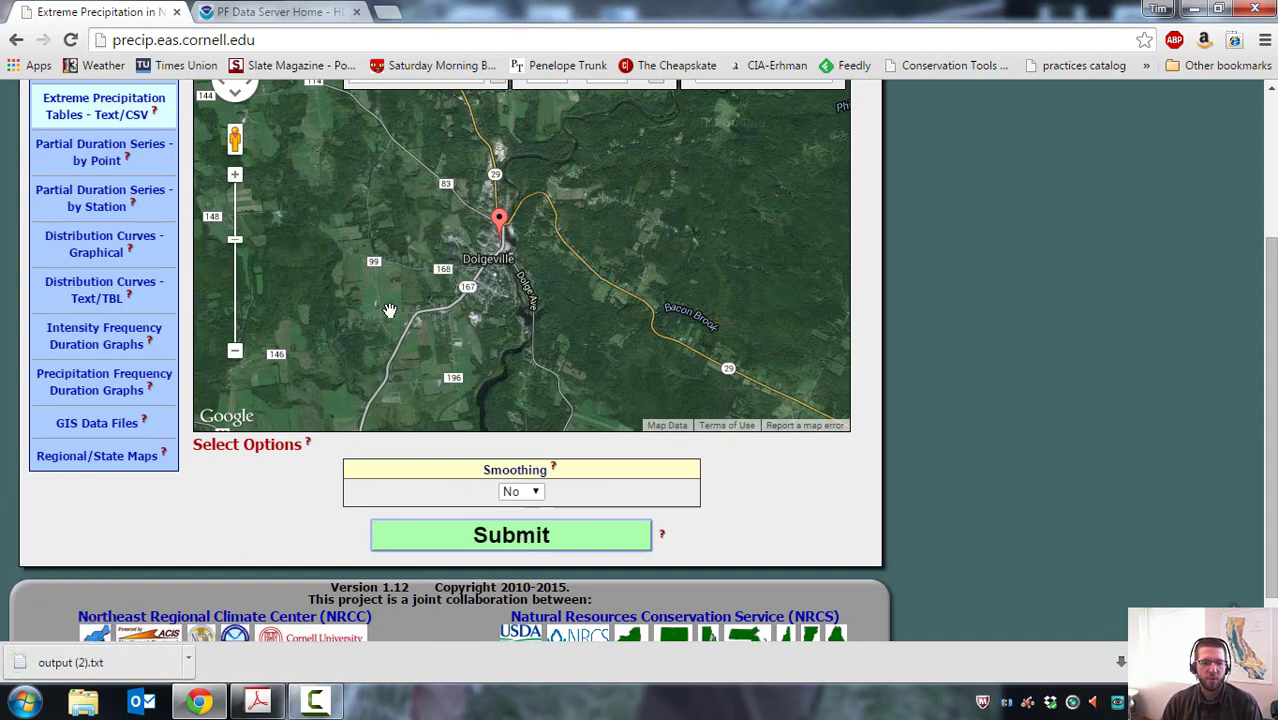
Open the downloaded output (2).txt file and widen its window so the table rows fit on single lines.
left_click(70, 664)
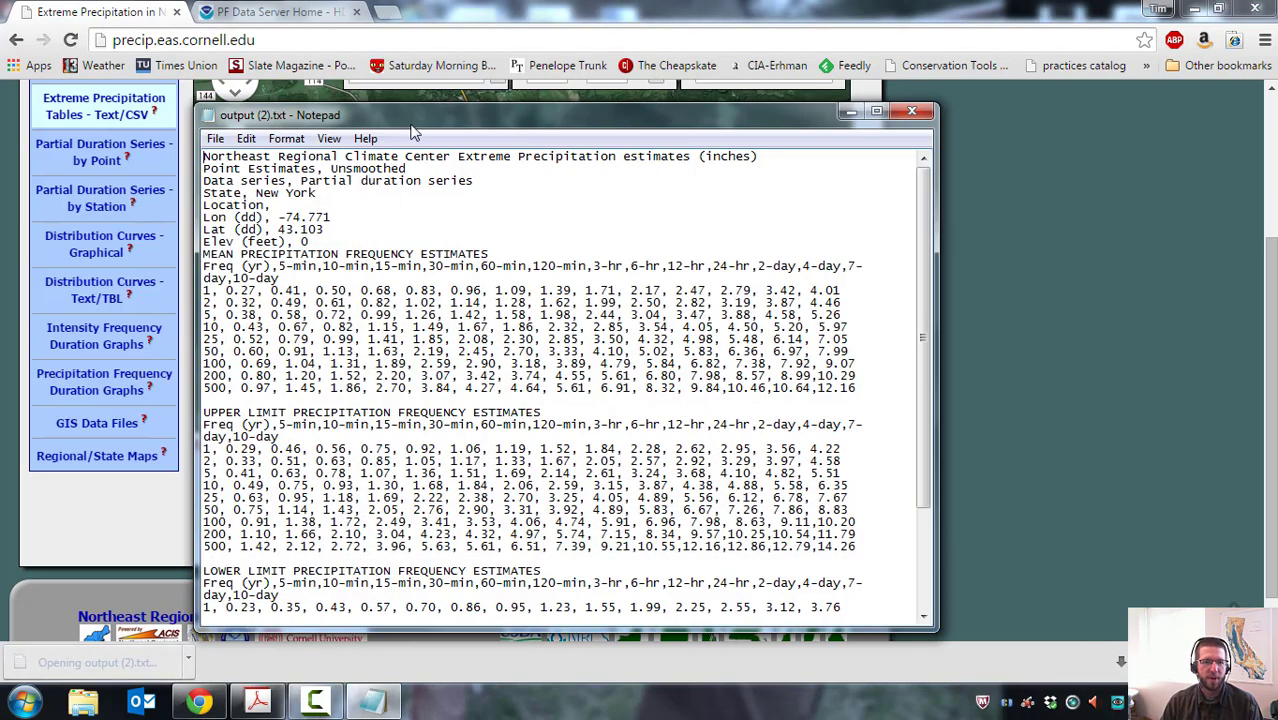
left_click_drag(414, 117, 414, 54)
left_click_drag(942, 585, 1165, 648)
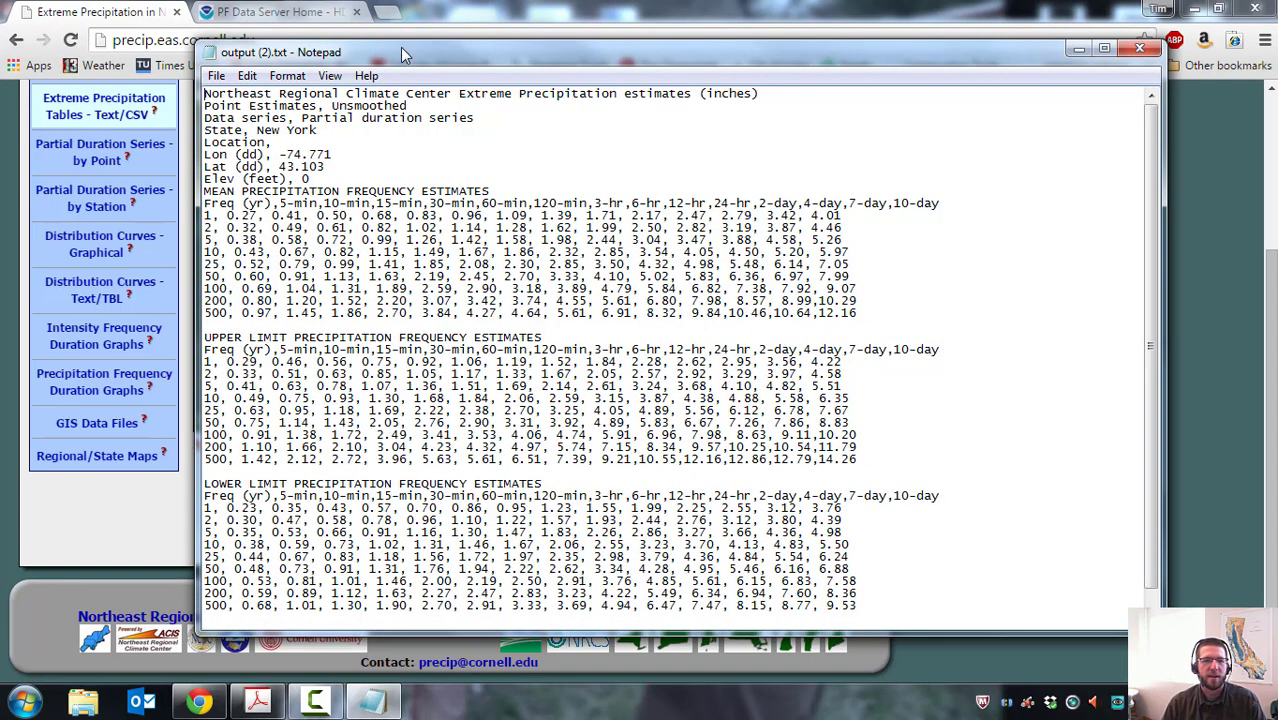
mouse_move(400, 54)
left_mouse_down()
mouse_move(415, 46)
mouse_move(406, 40)
left_mouse_up()
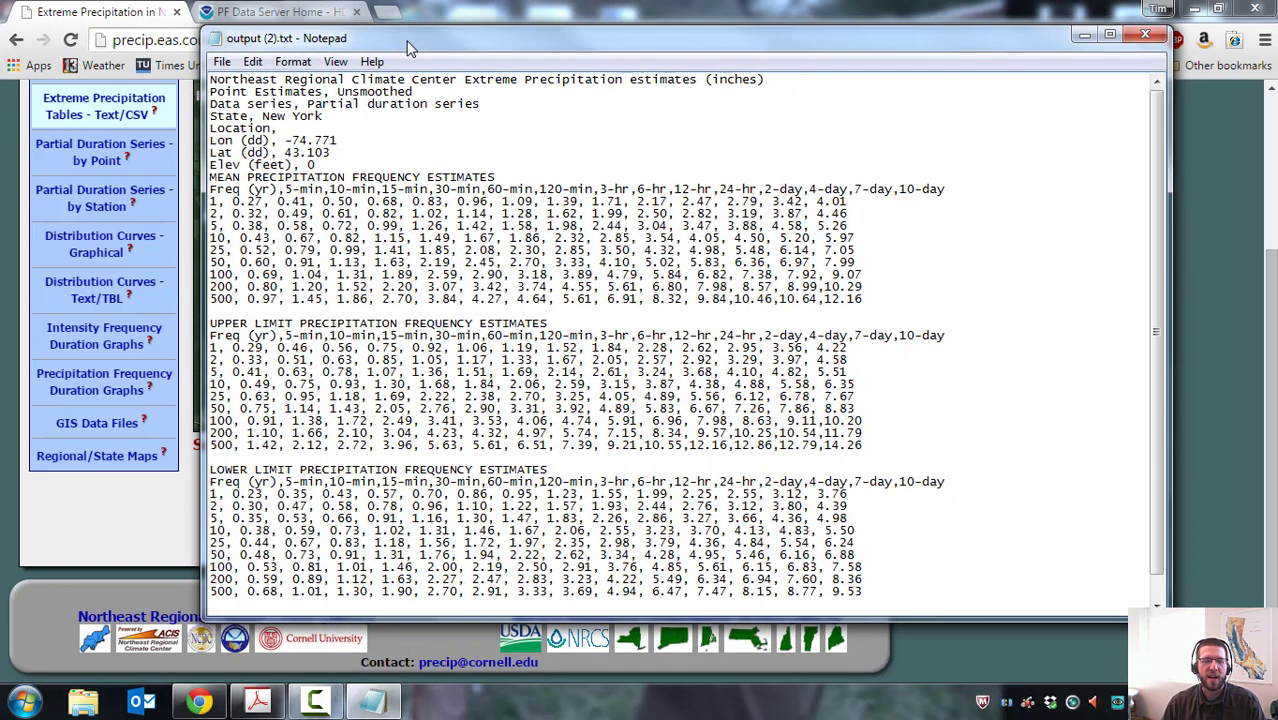
Start saving a copy of the precipitation text file and browse to the C:\Program Files\HydroCAD\IDF folder.
left_click(222, 64)
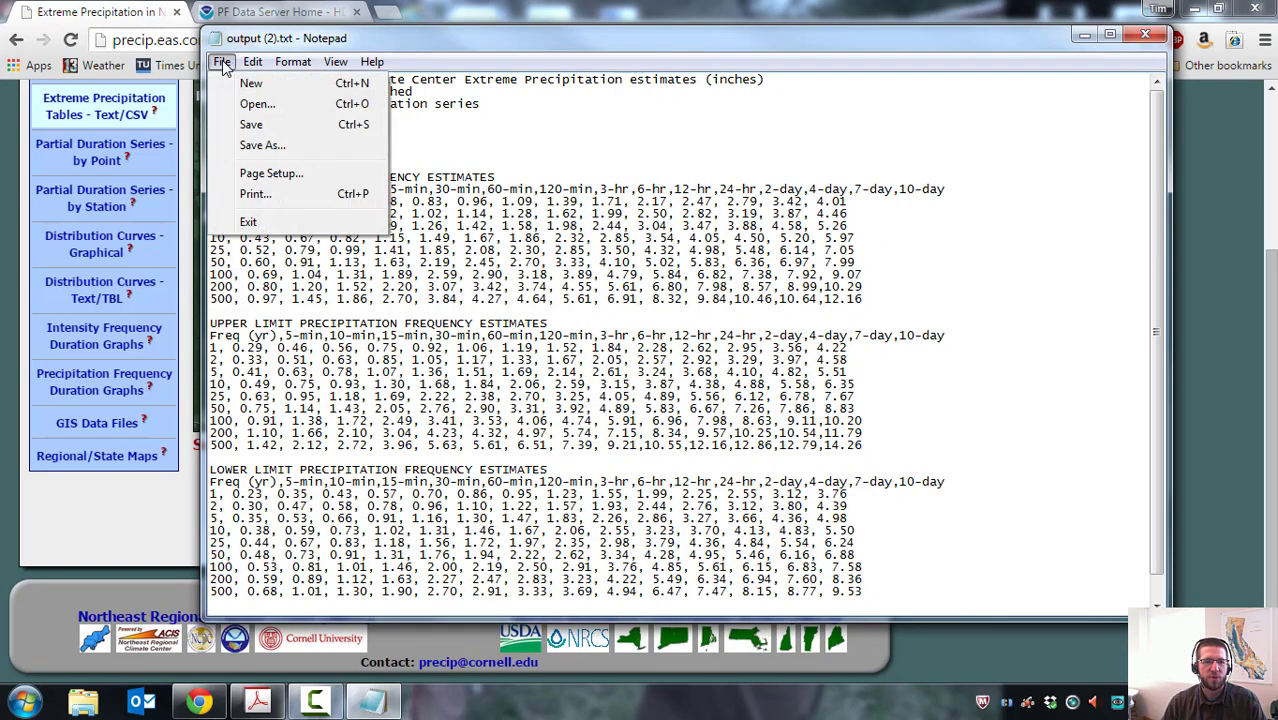
left_click(250, 143)
left_click_drag(465, 93, 657, 161)
scroll(590, 300, "down", 3)
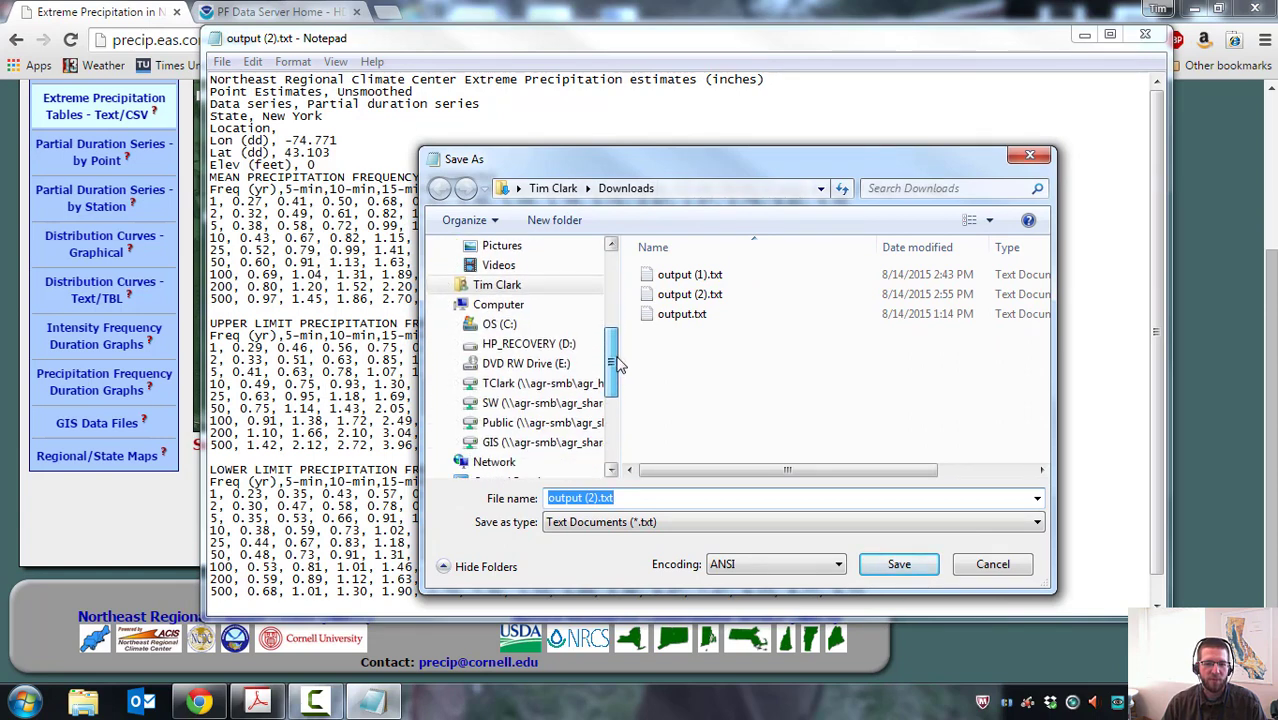
left_click(500, 305)
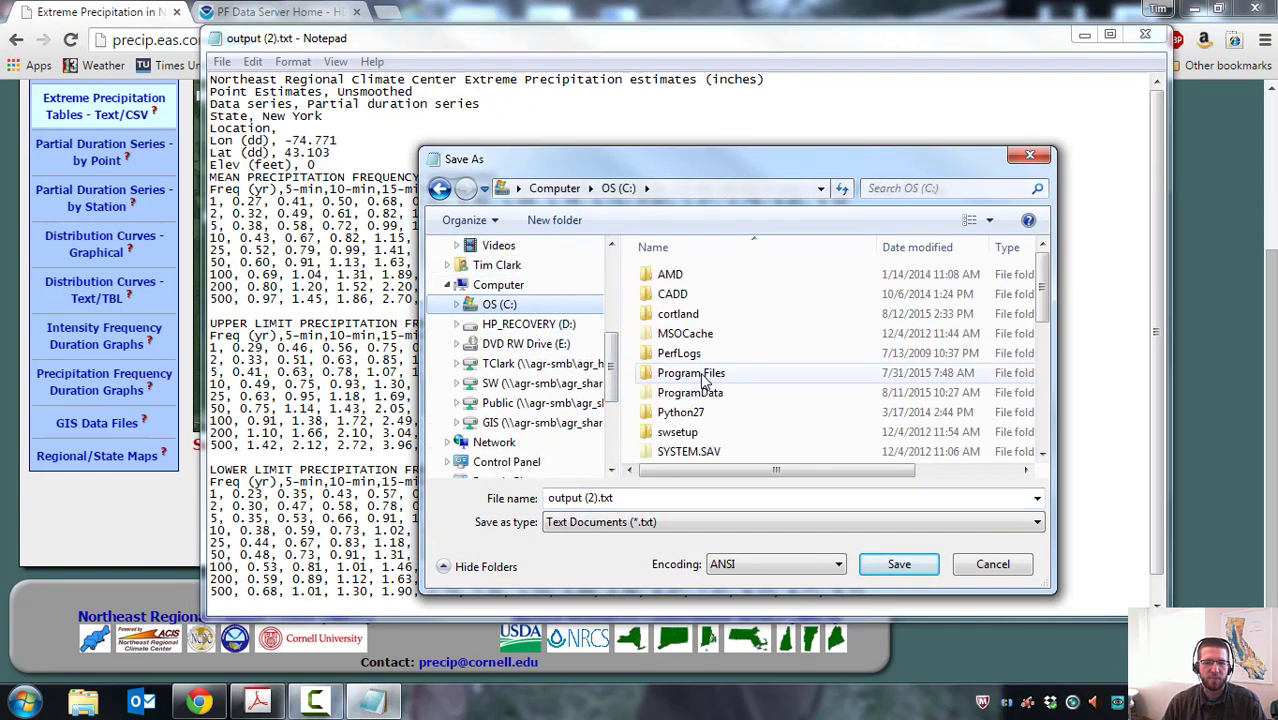
double_click(693, 373)
left_click_drag(677, 159, 612, 149)
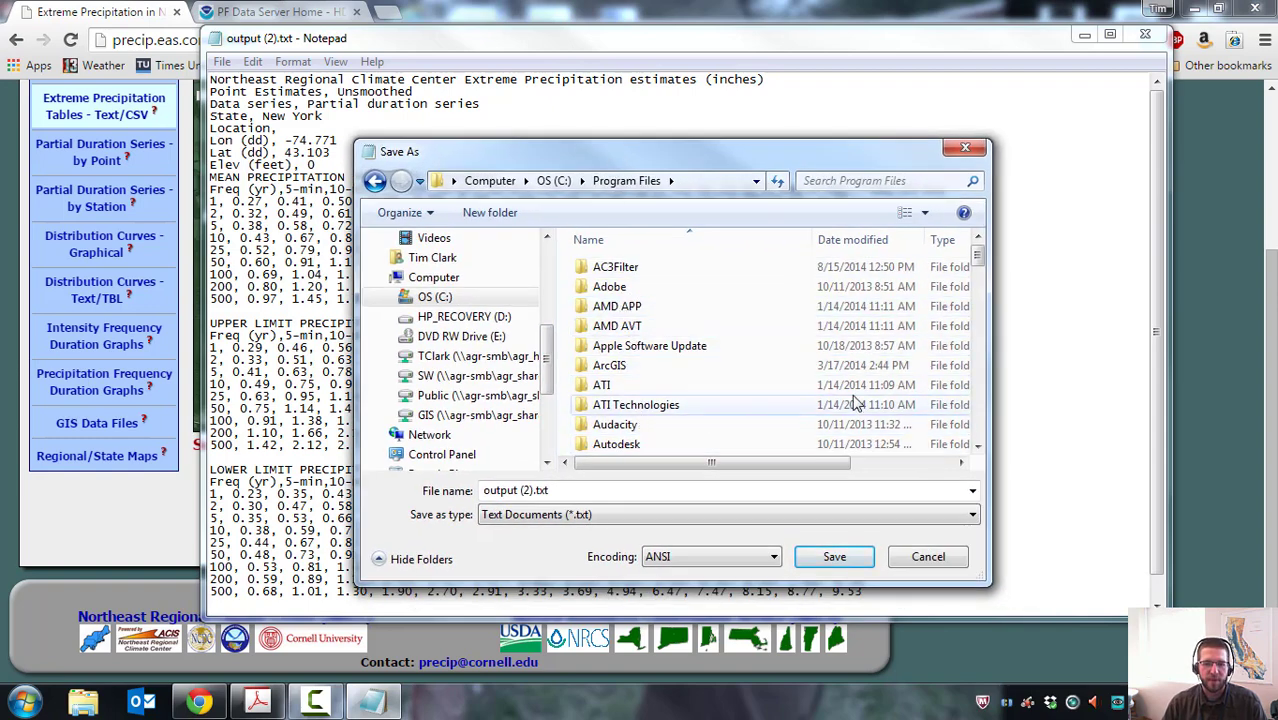
left_click_drag(978, 260, 978, 300)
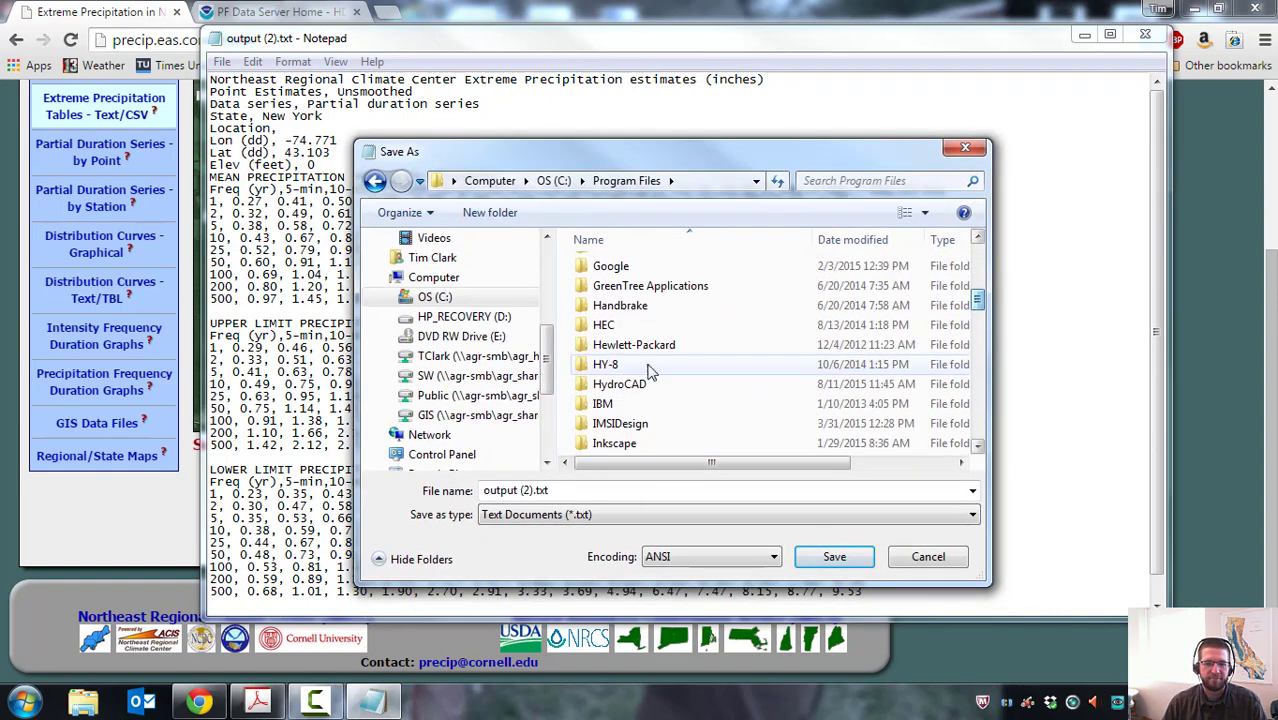
left_click(612, 385)
double_click(612, 386)
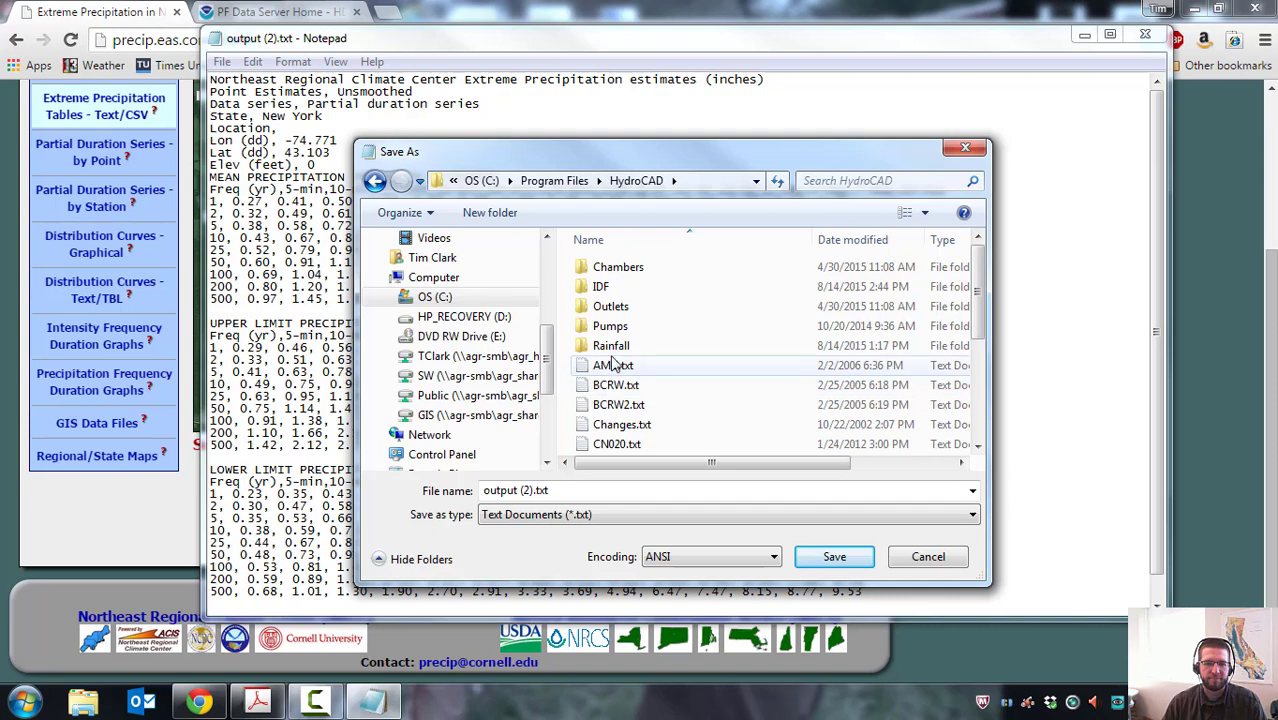
double_click(600, 288)
Name the file NY_dolgeville.hci, save it in the IDF folder, and close the text file.
left_click(527, 490)
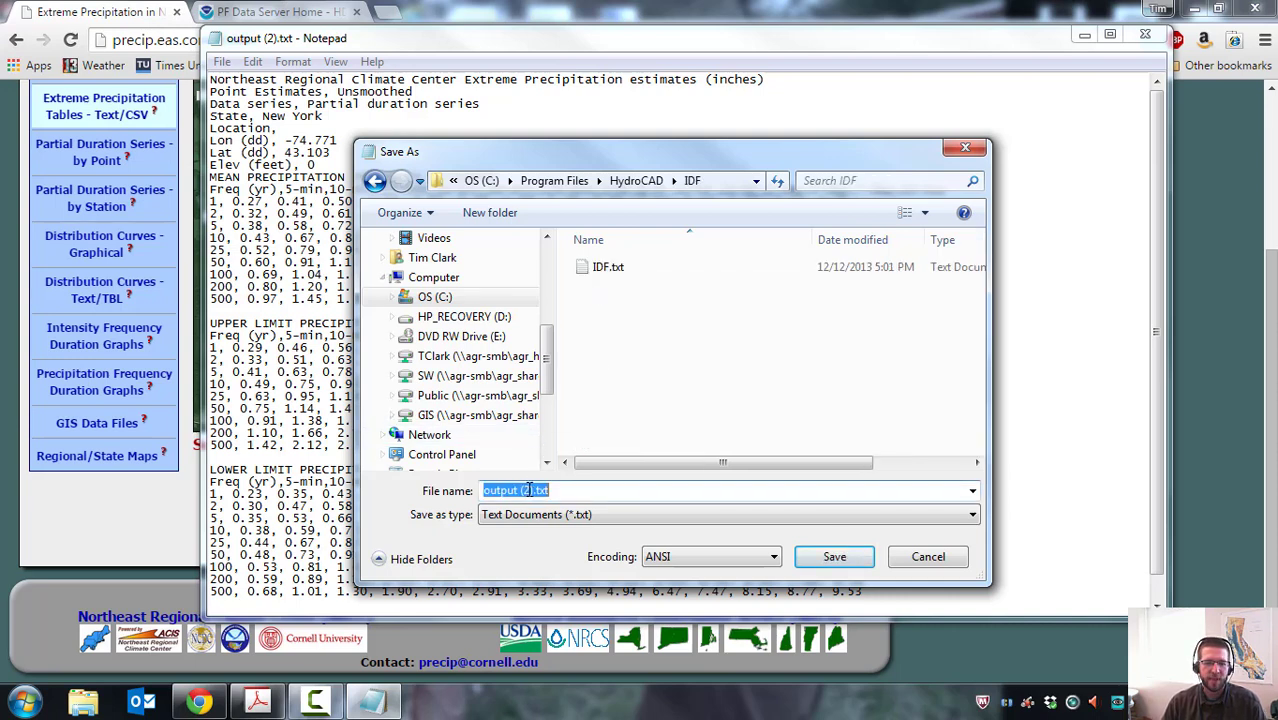
left_click(536, 490)
left_click_drag(536, 490, 440, 495)
type("NY ")
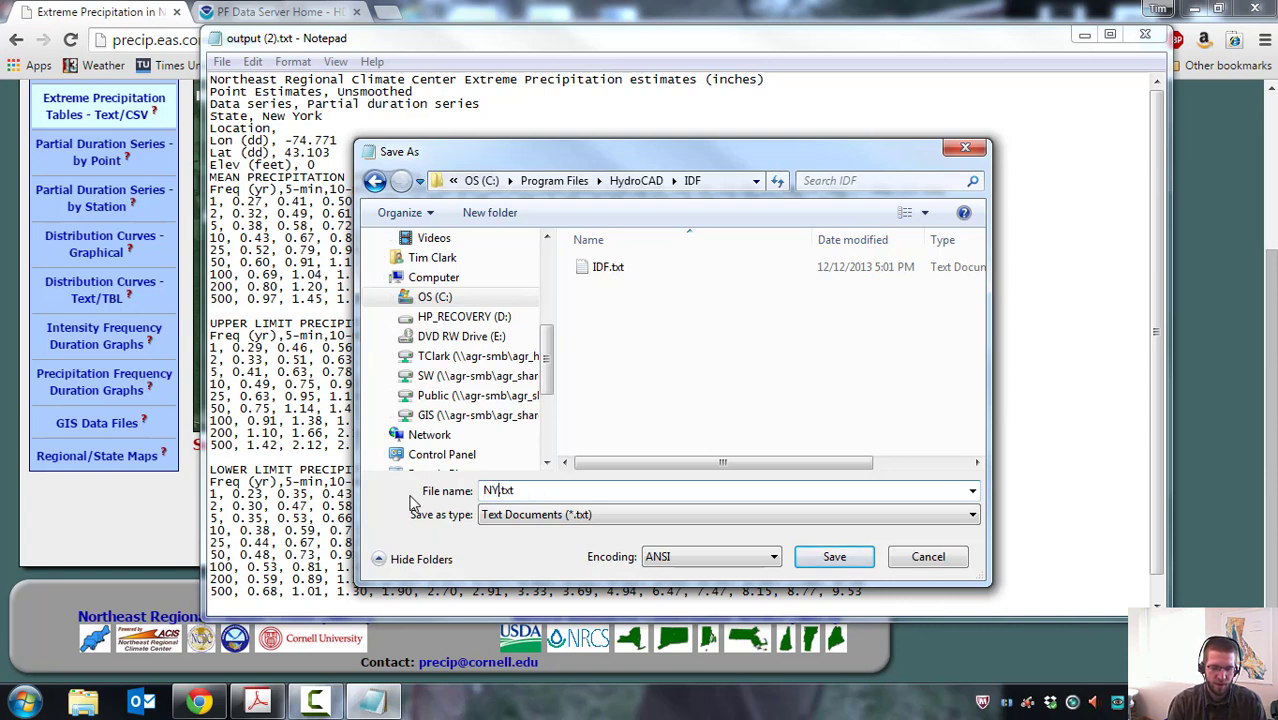
type("dole")
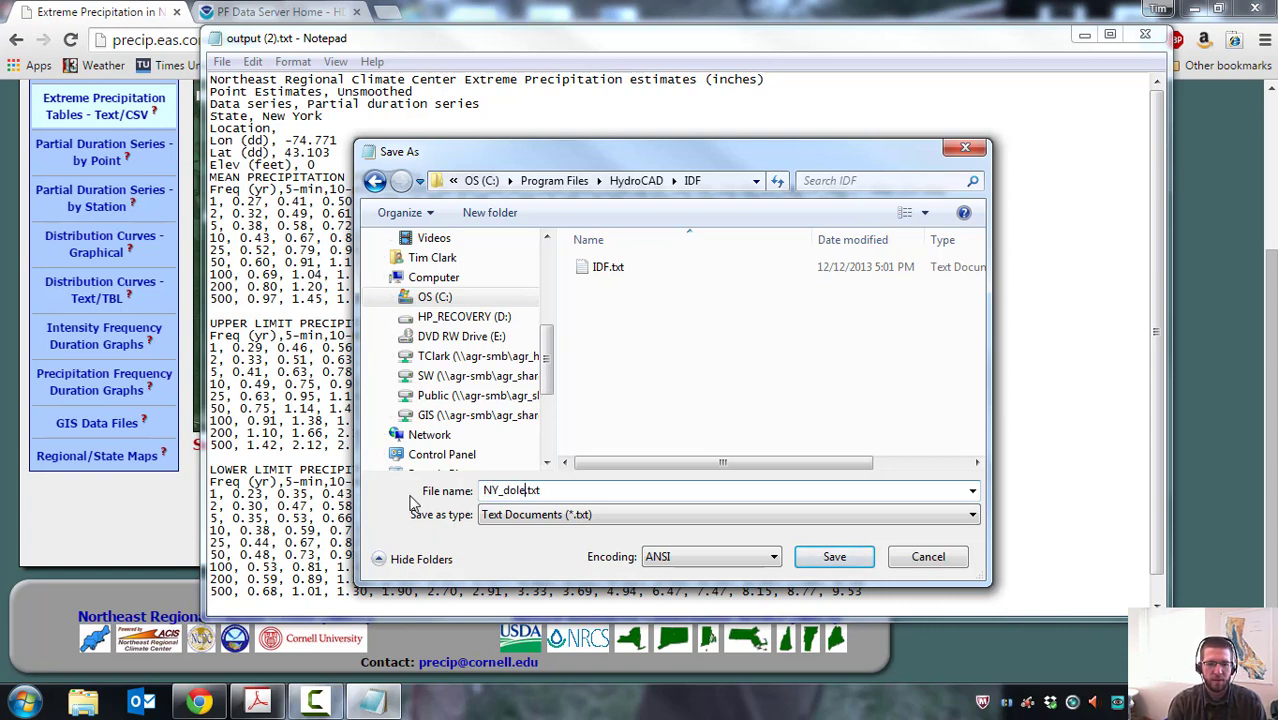
type("eville")
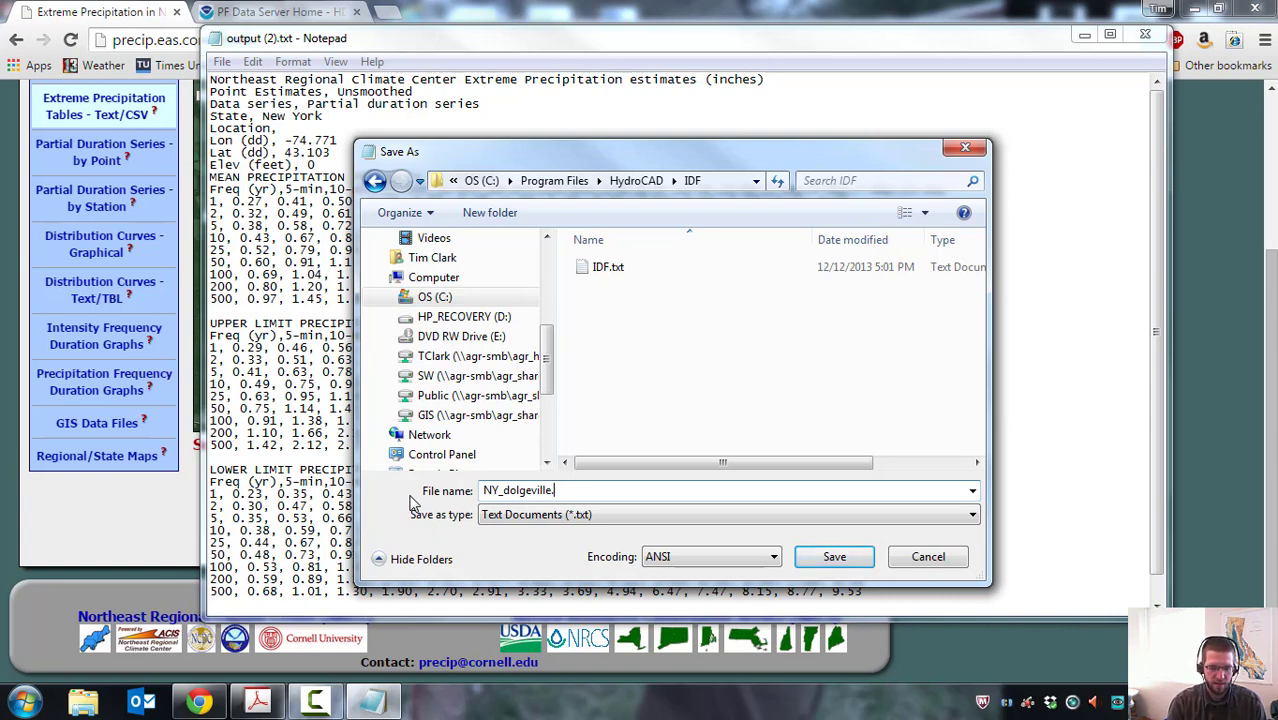
type("hcl")
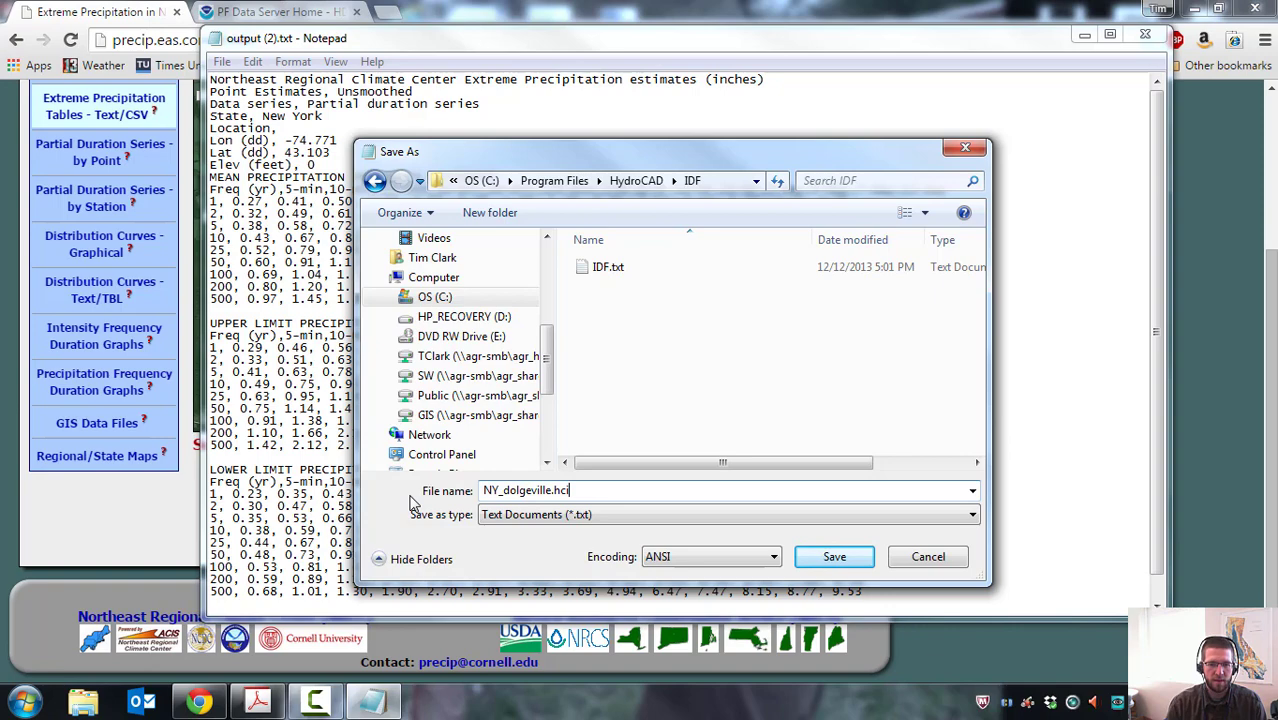
left_click(837, 560)
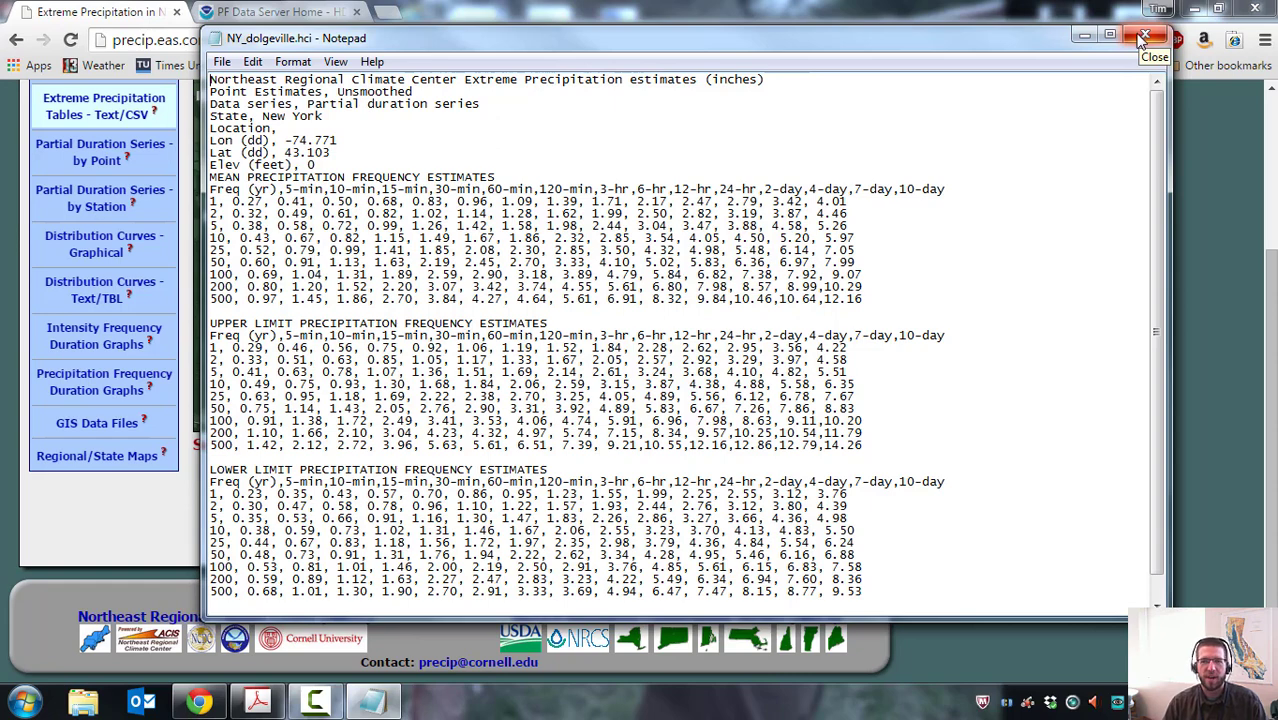
left_click(1145, 38)
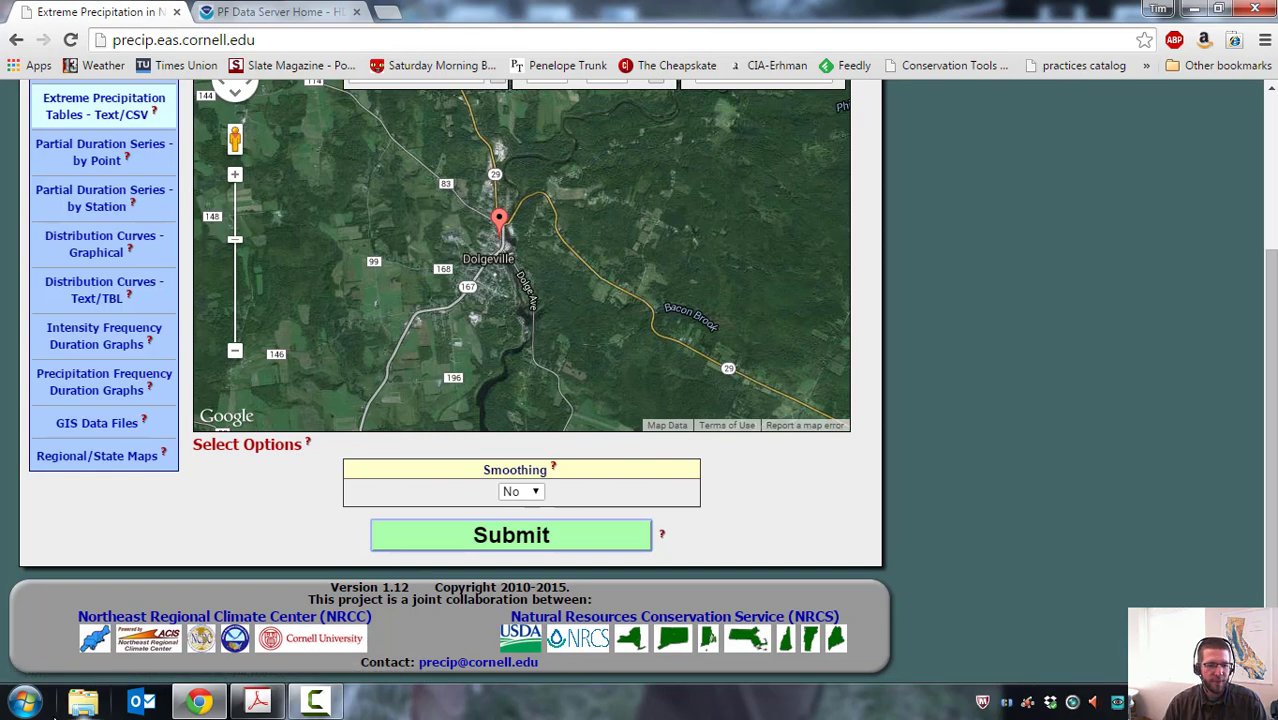
Launch HydroCAD from its program folder and accept the notice to begin the 60 minute evaluation period.
left_click(24, 702)
left_click(68, 618)
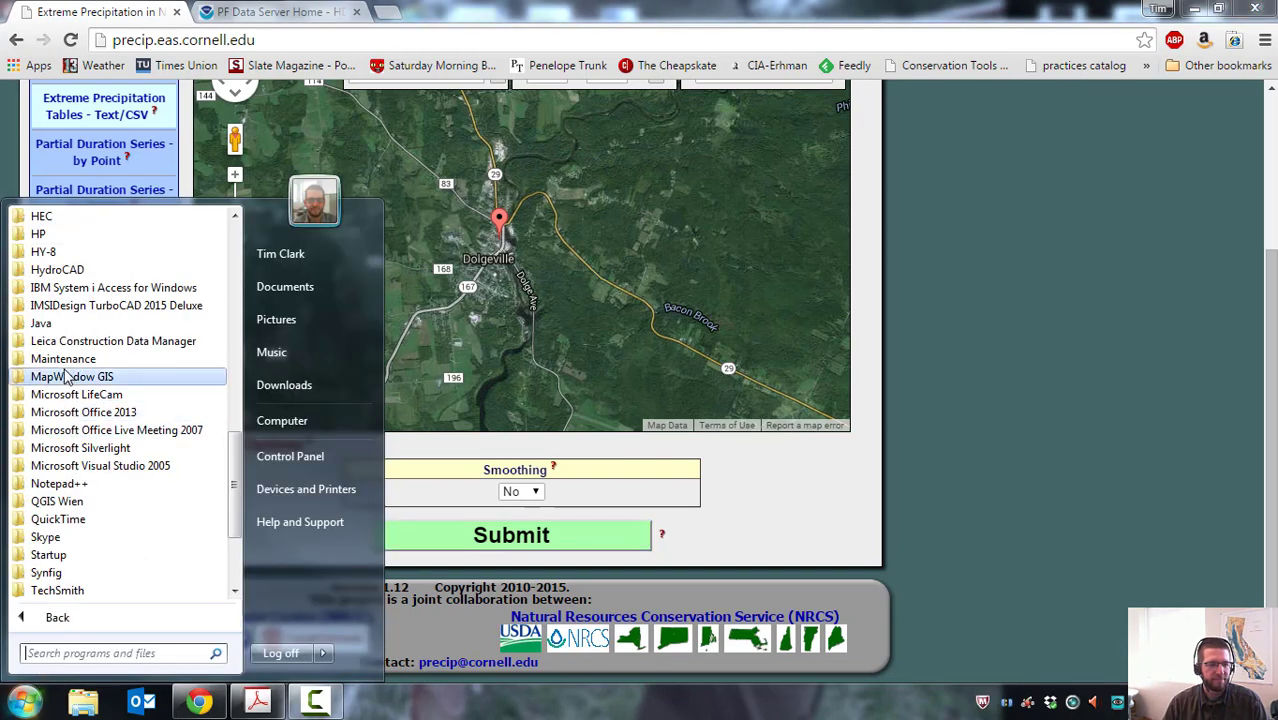
scroll(65, 372, "down", 1)
scroll(65, 377, "up", 1)
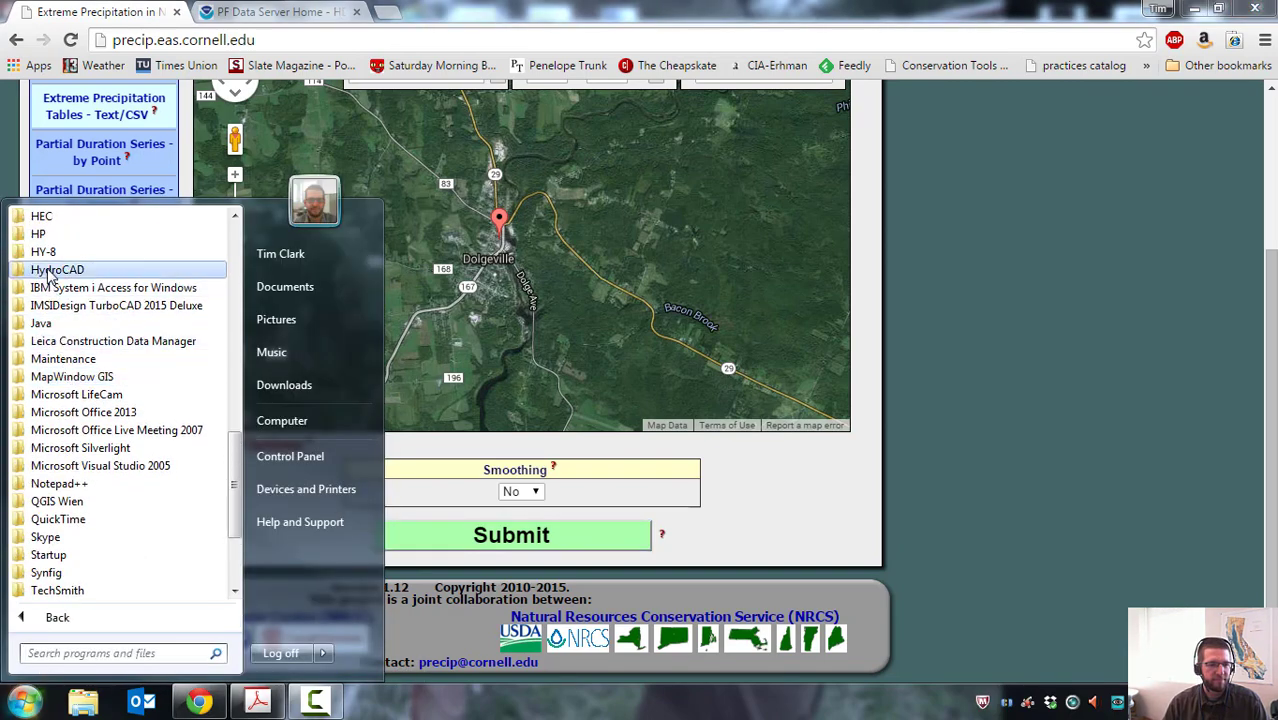
left_click(52, 270)
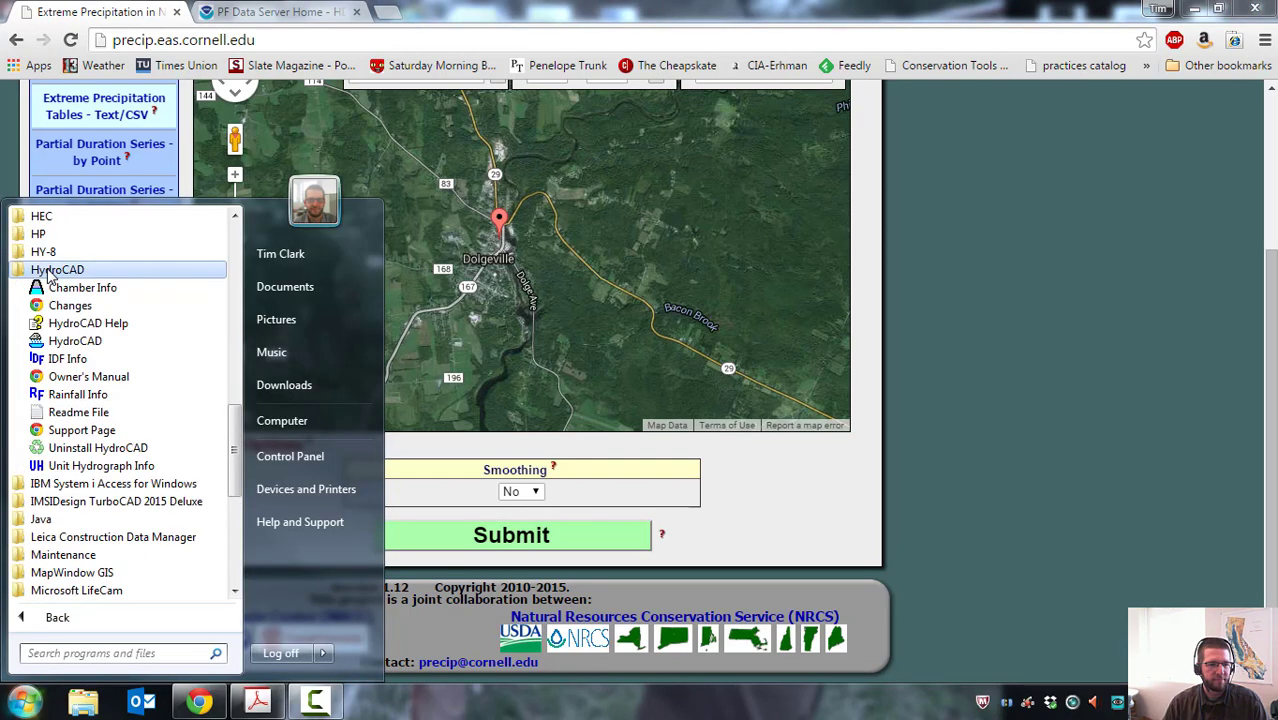
left_click(72, 341)
left_click(522, 231)
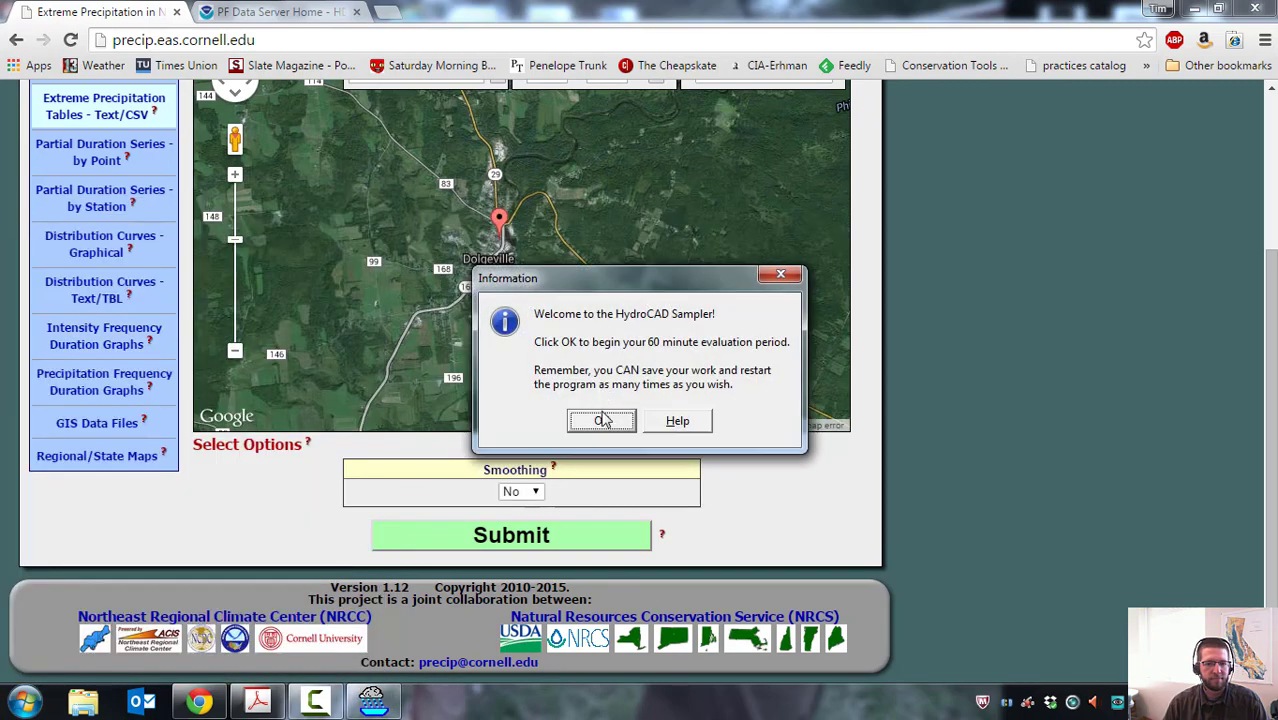
left_click(600, 420)
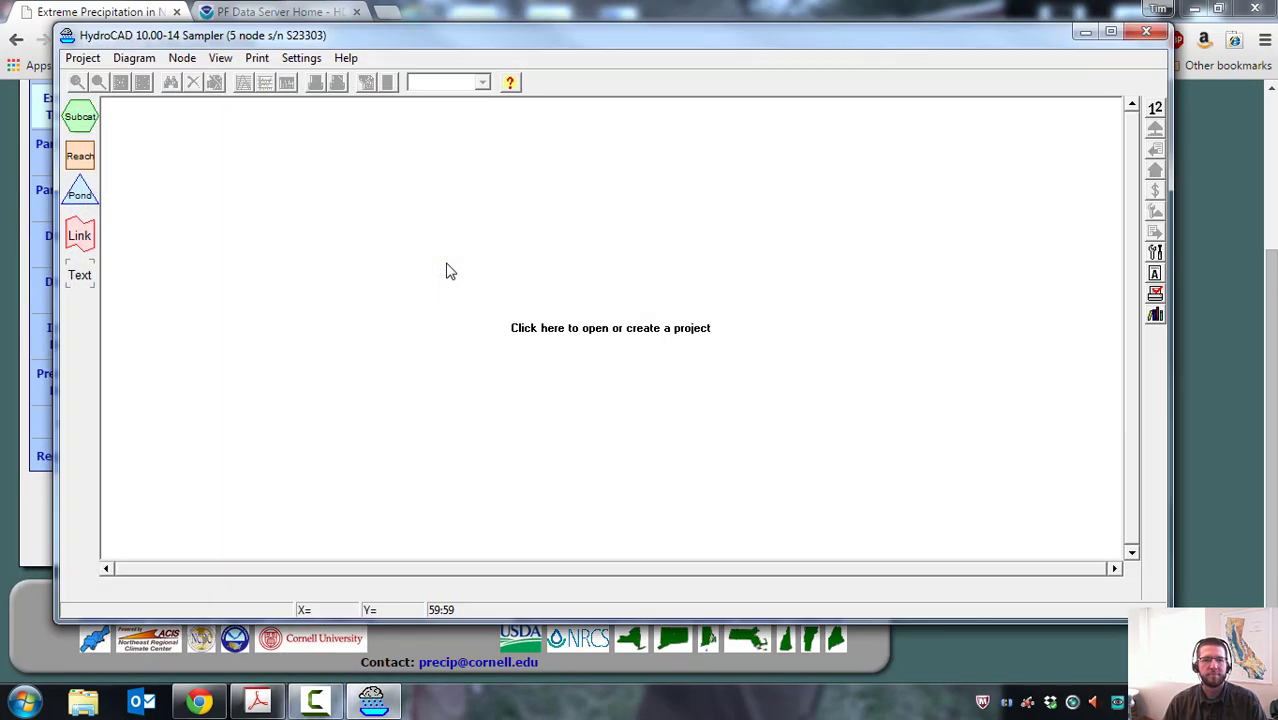
Create a new HydroCAD project named Newrational1 in the Projects folder.
left_click_drag(475, 31, 503, 43)
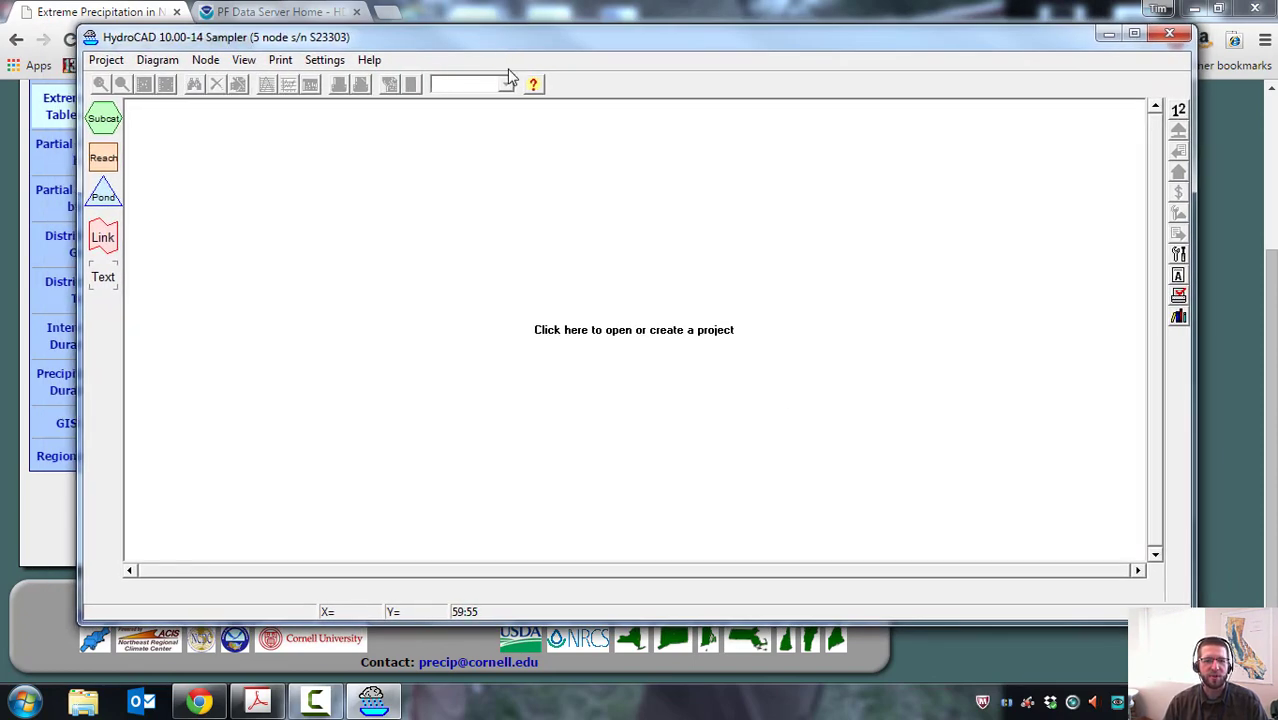
left_click(625, 338)
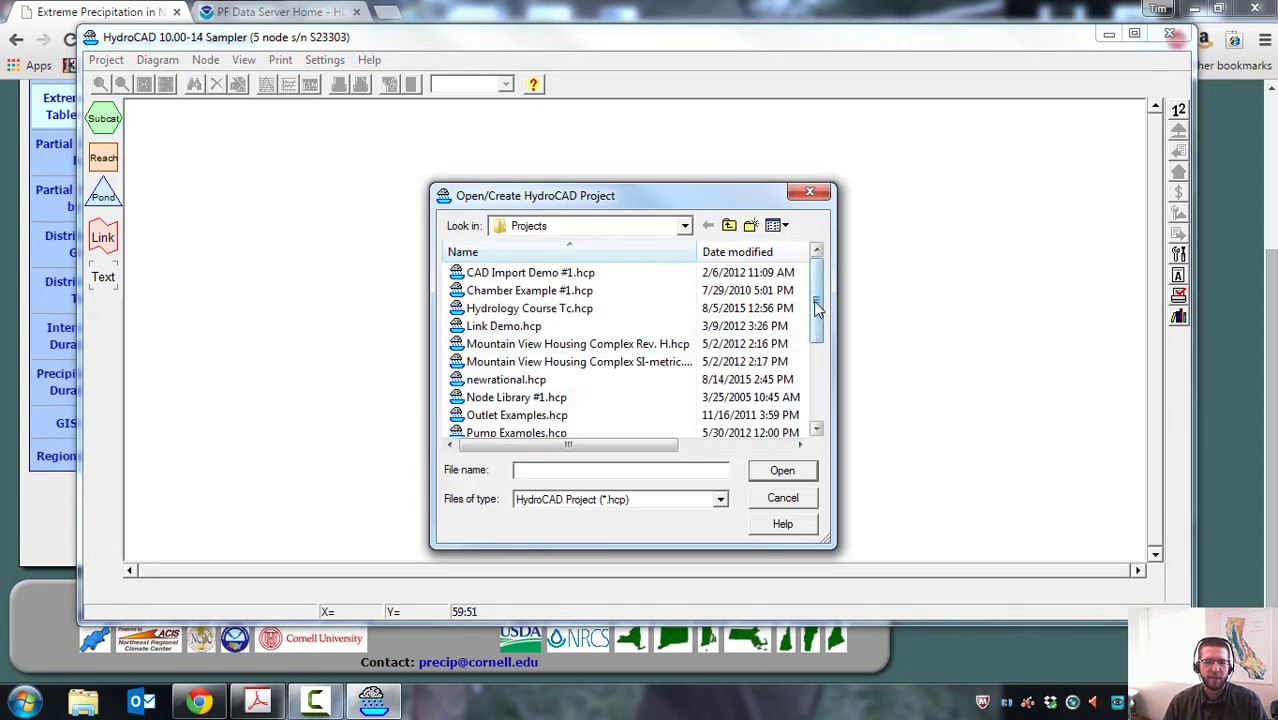
left_click_drag(817, 309, 817, 360)
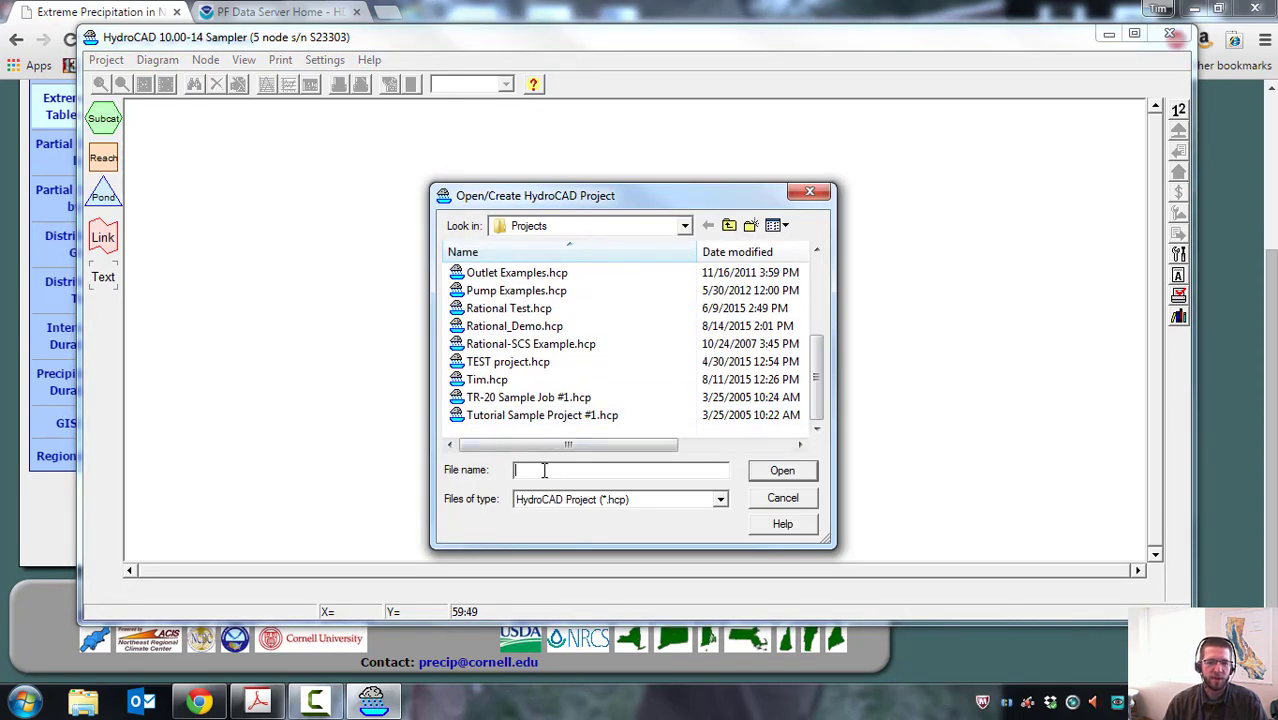
type("New")
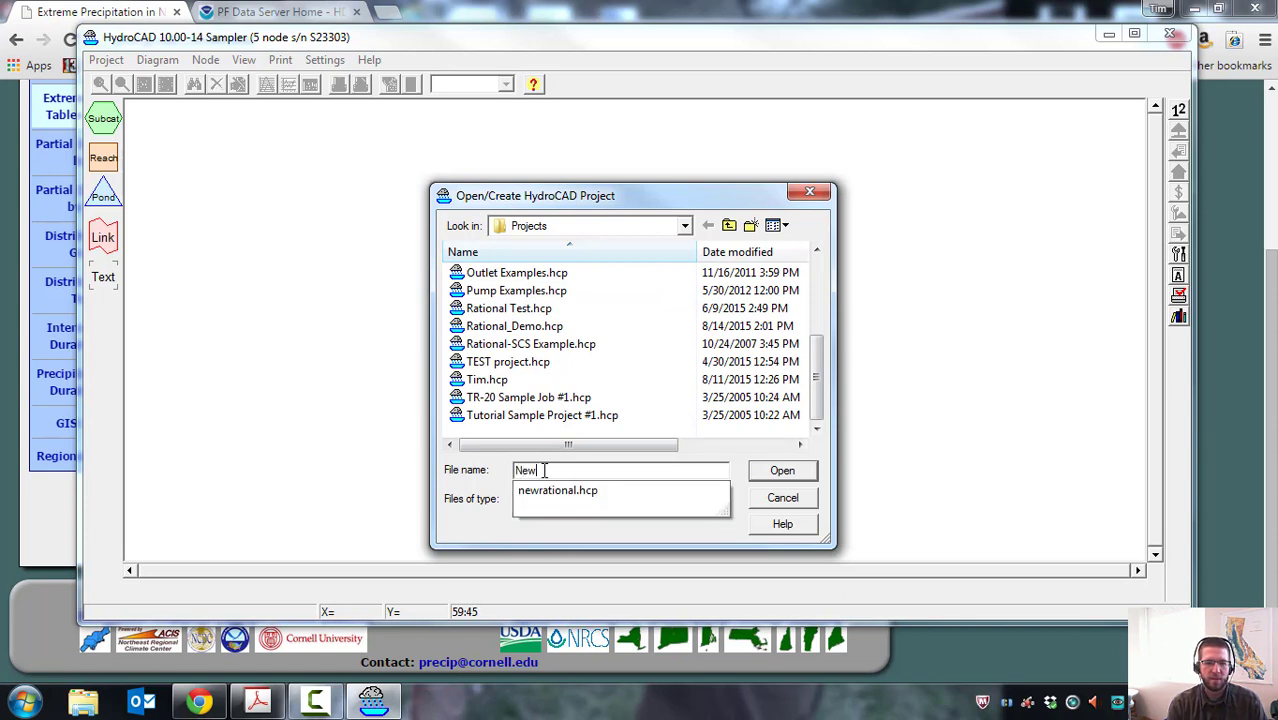
type("ra")
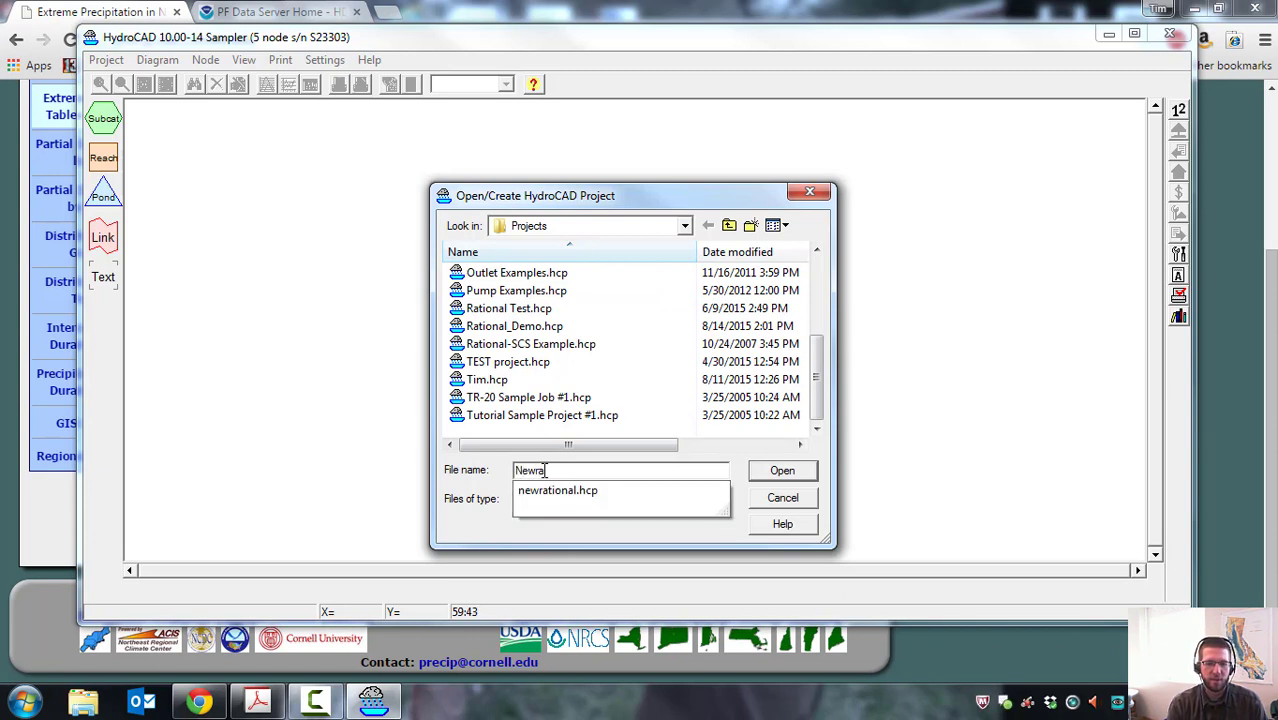
type("tional")
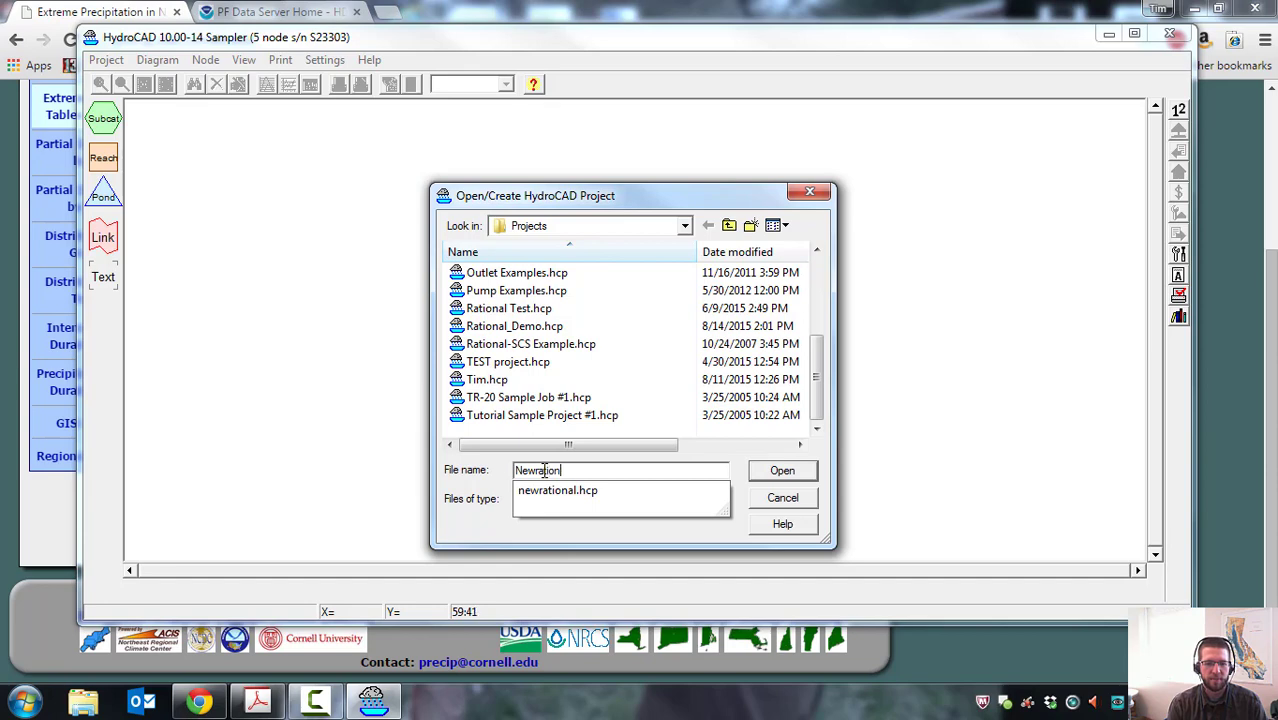
type("1")
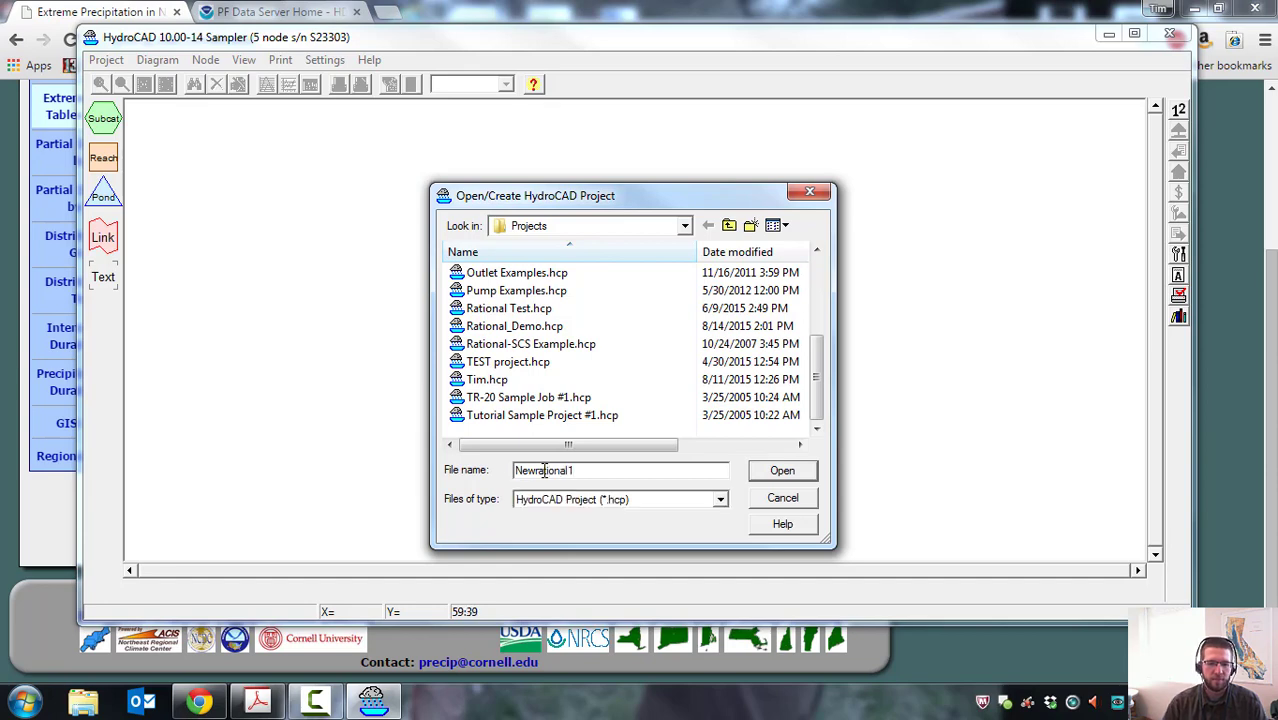
left_click(784, 471)
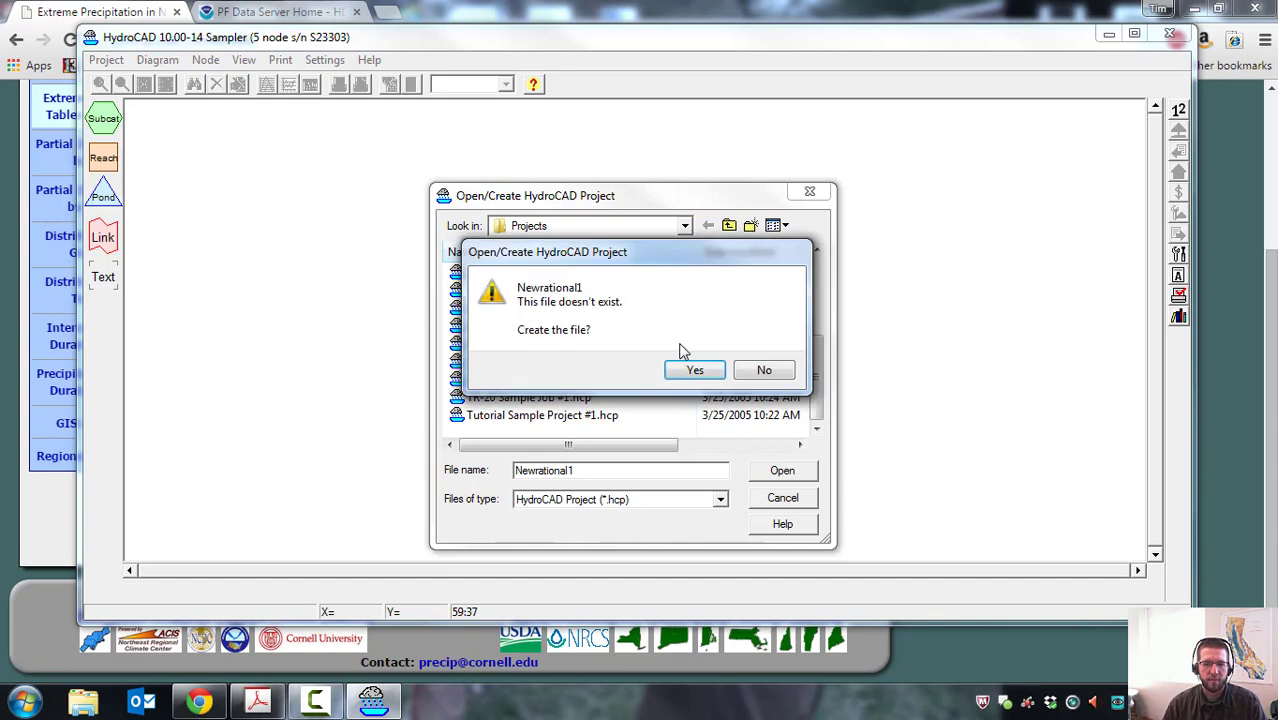
left_click(693, 368)
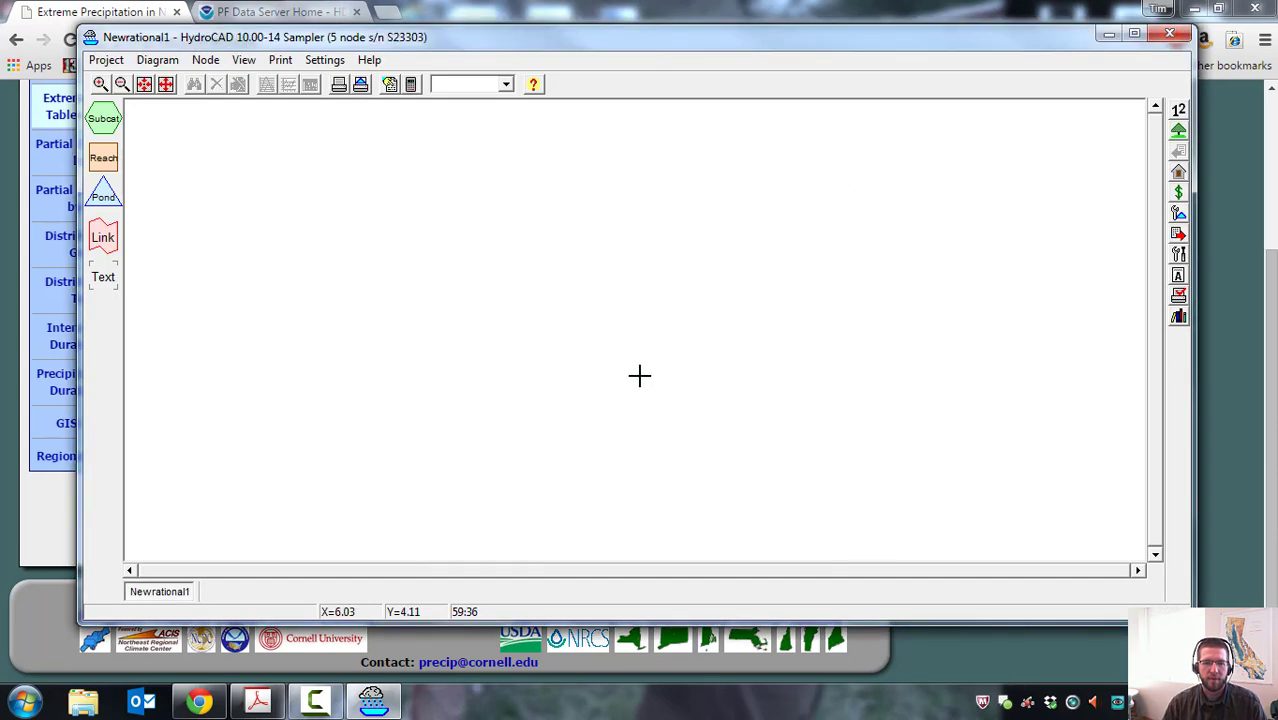
Set the project's runoff method to Rational in the calculation settings.
left_click(411, 86)
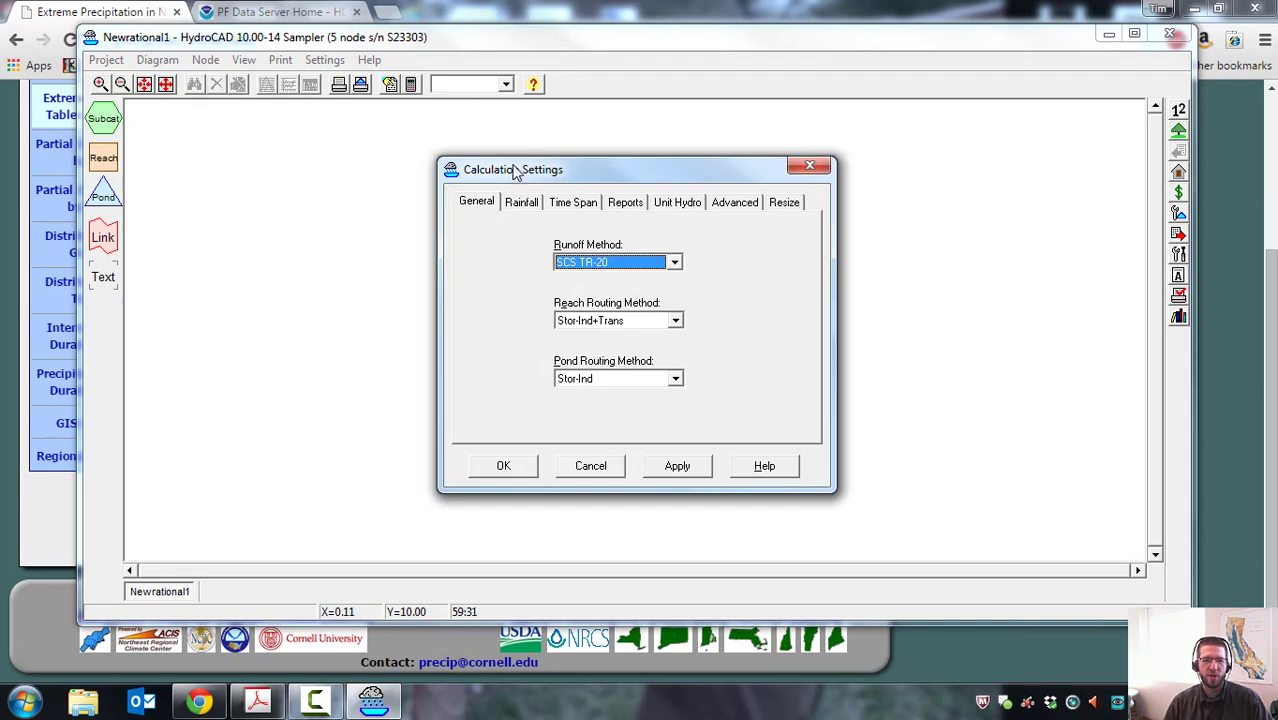
left_click_drag(515, 172, 485, 180)
left_click(645, 270)
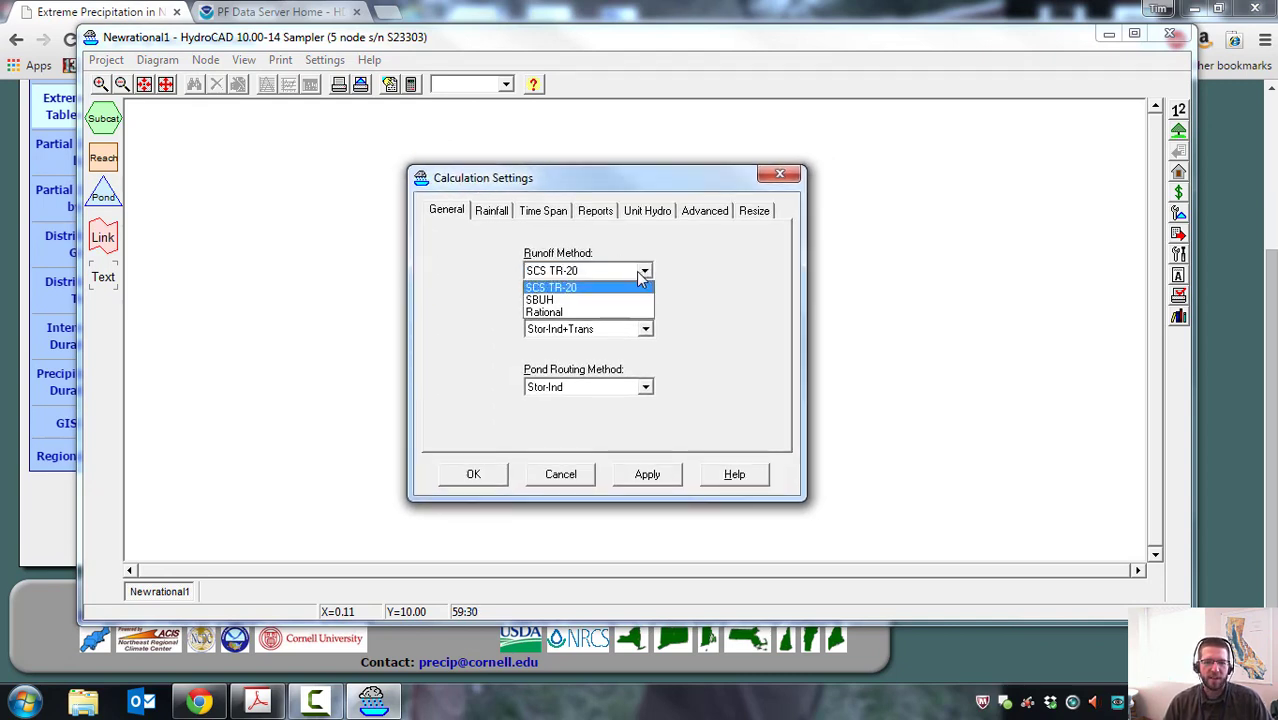
left_click(548, 313)
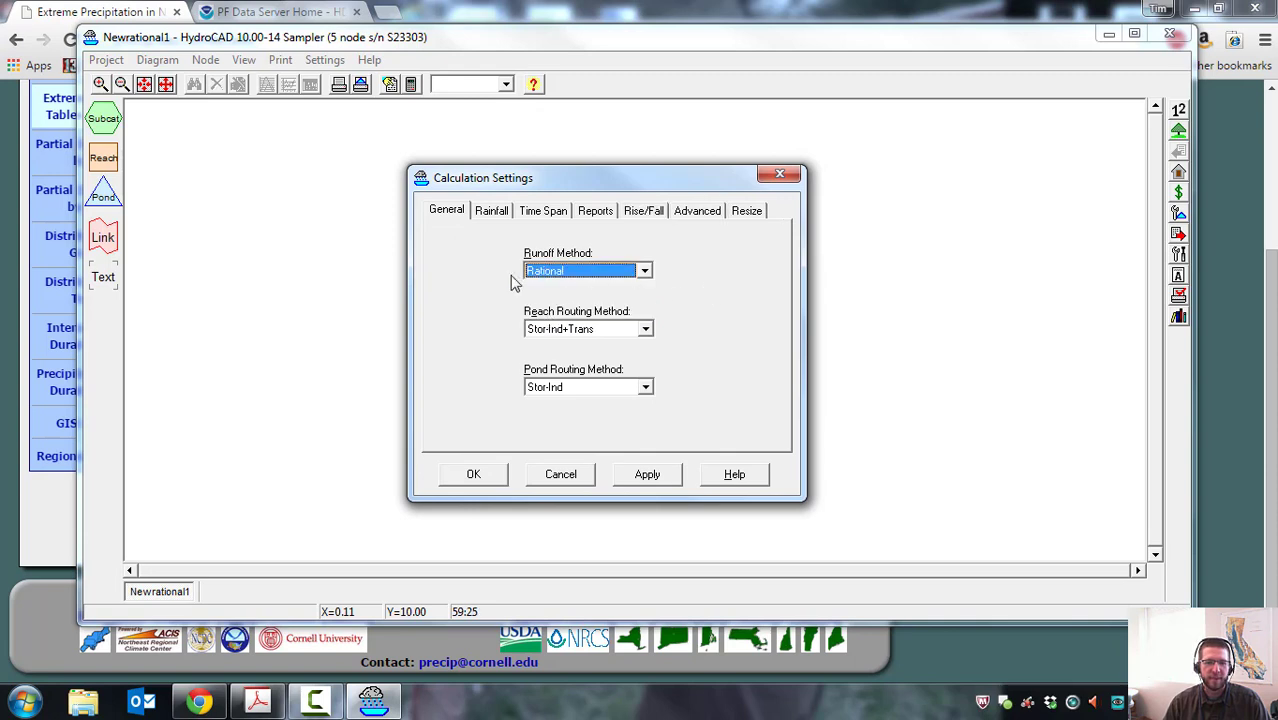
Choose NY_dolgeville as the rainfall IDF file and 5-yr as the IDF event.
left_click(491, 211)
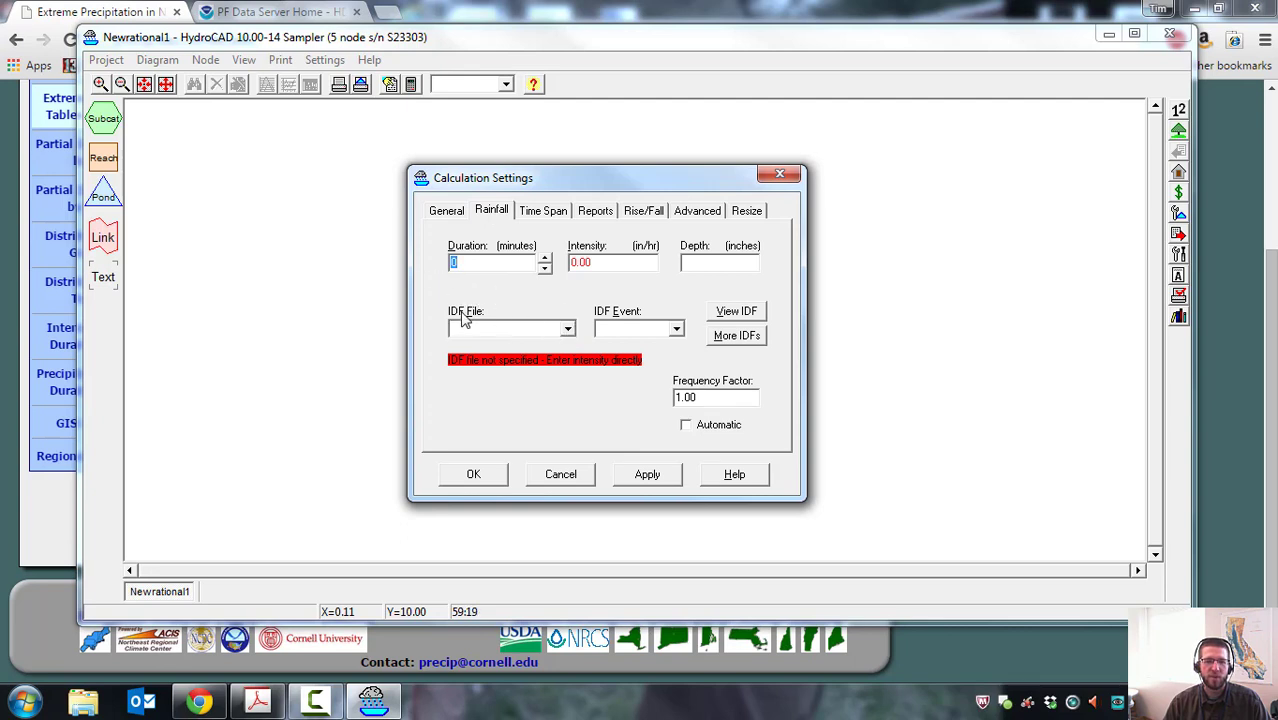
left_click(567, 330)
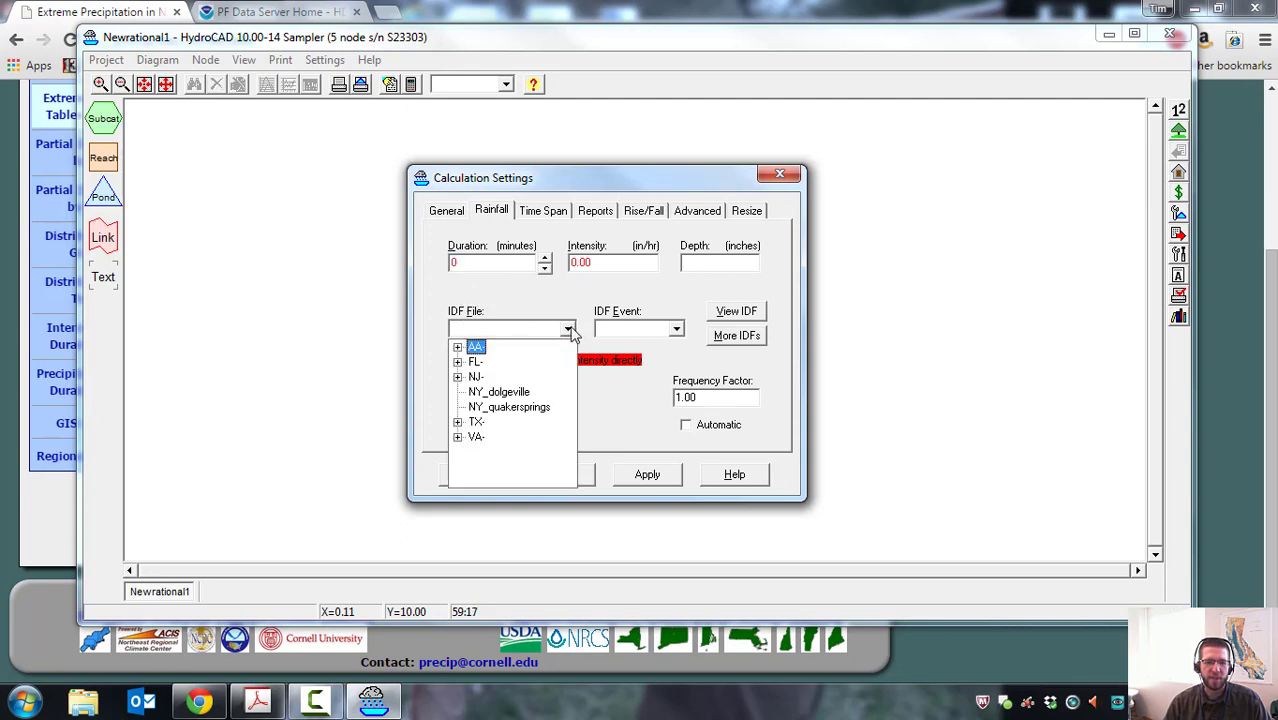
left_click(500, 396)
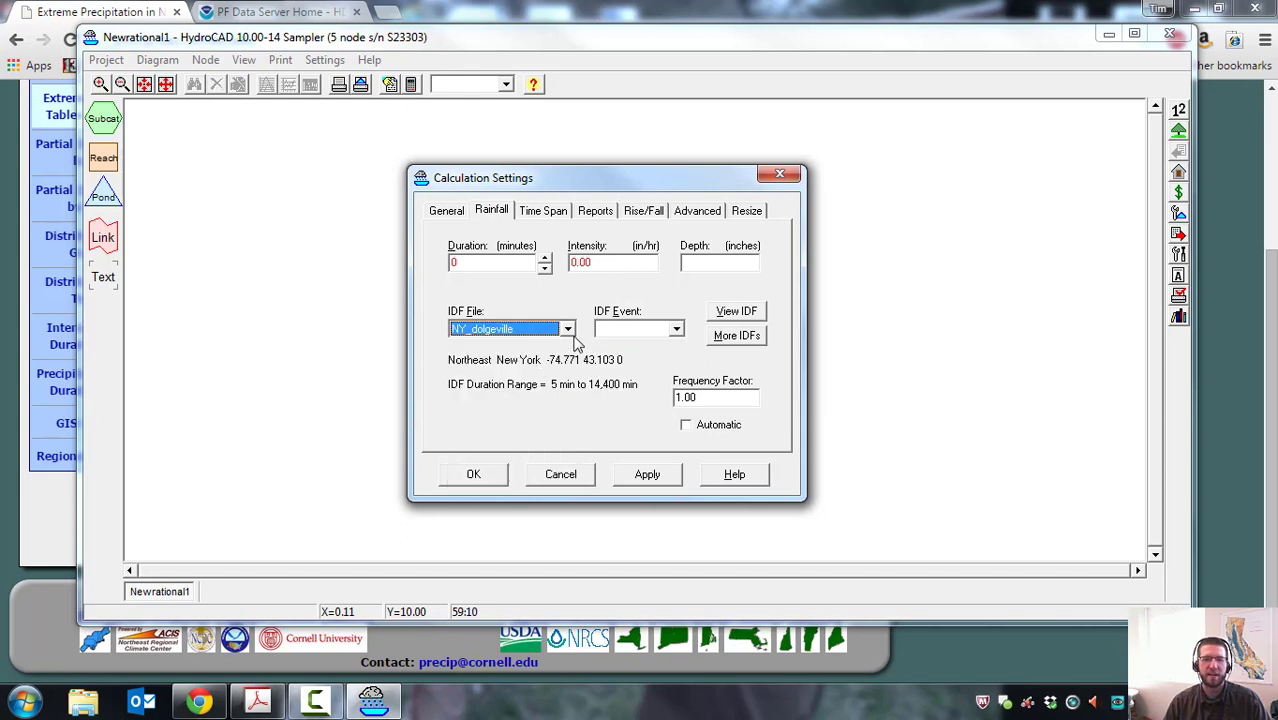
left_click(676, 333)
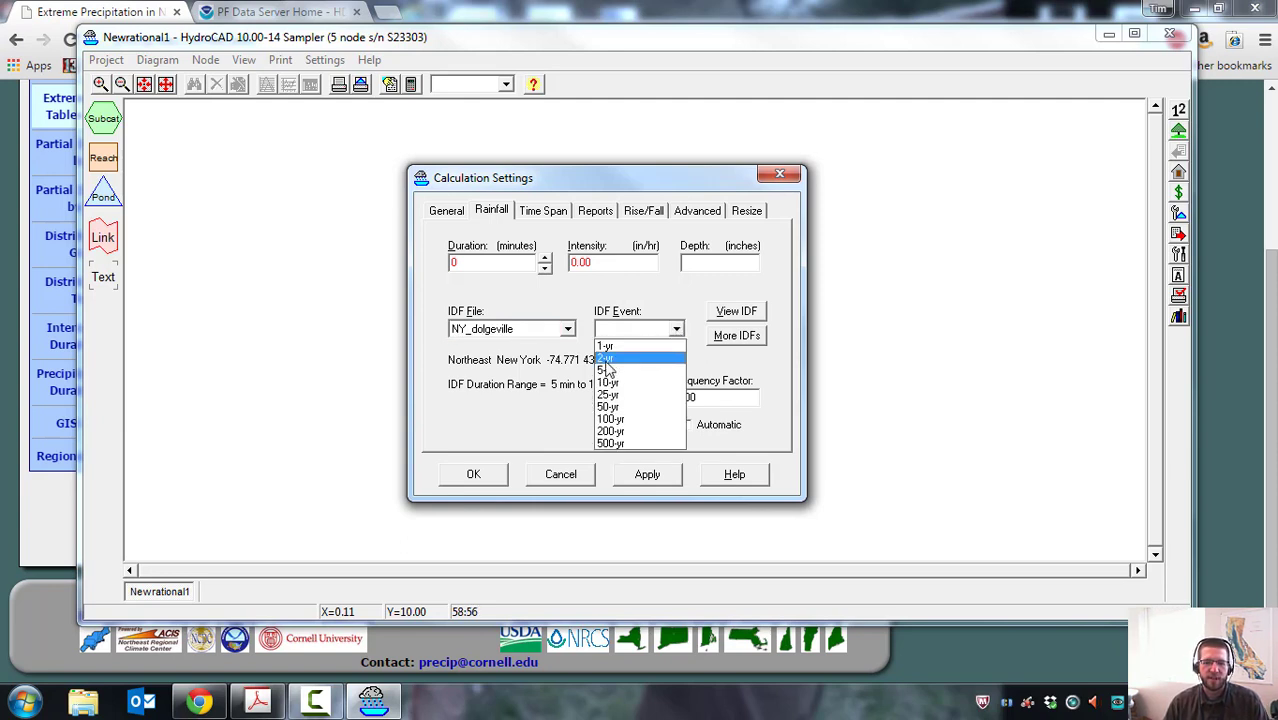
left_click(607, 372)
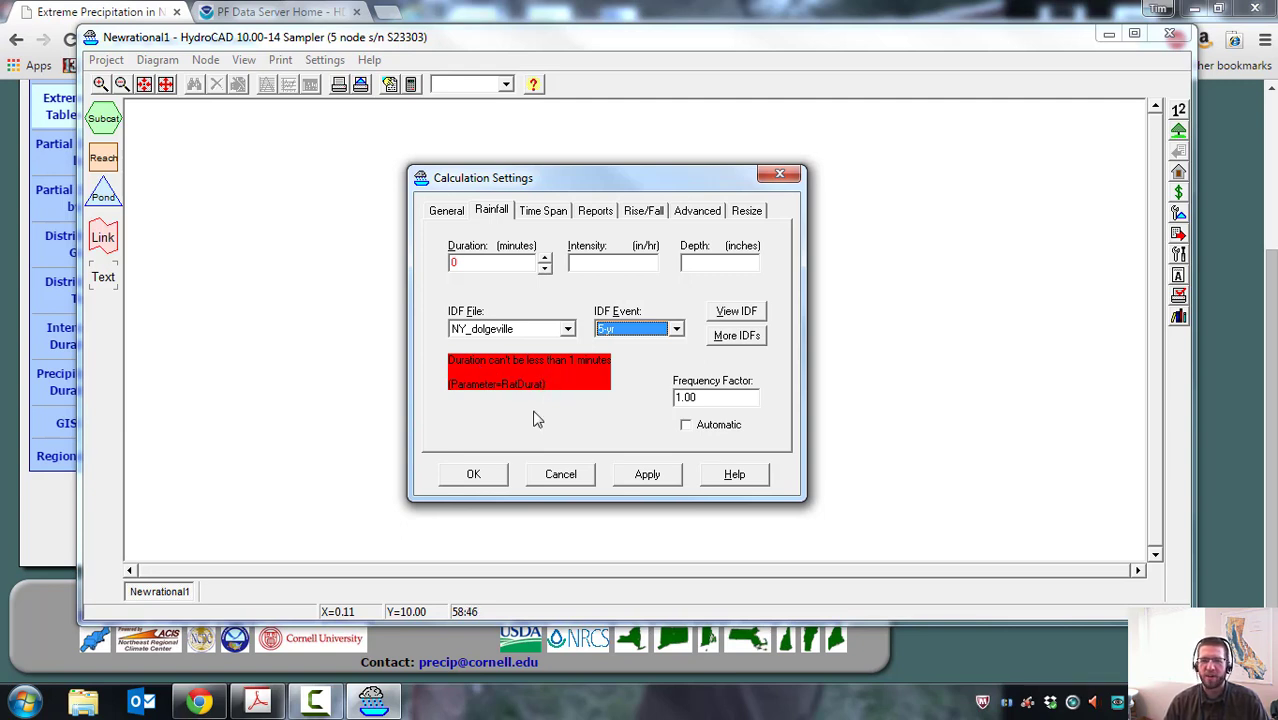
Set the rainfall duration to 5 minutes, then apply and close the calculation settings.
left_click(476, 263)
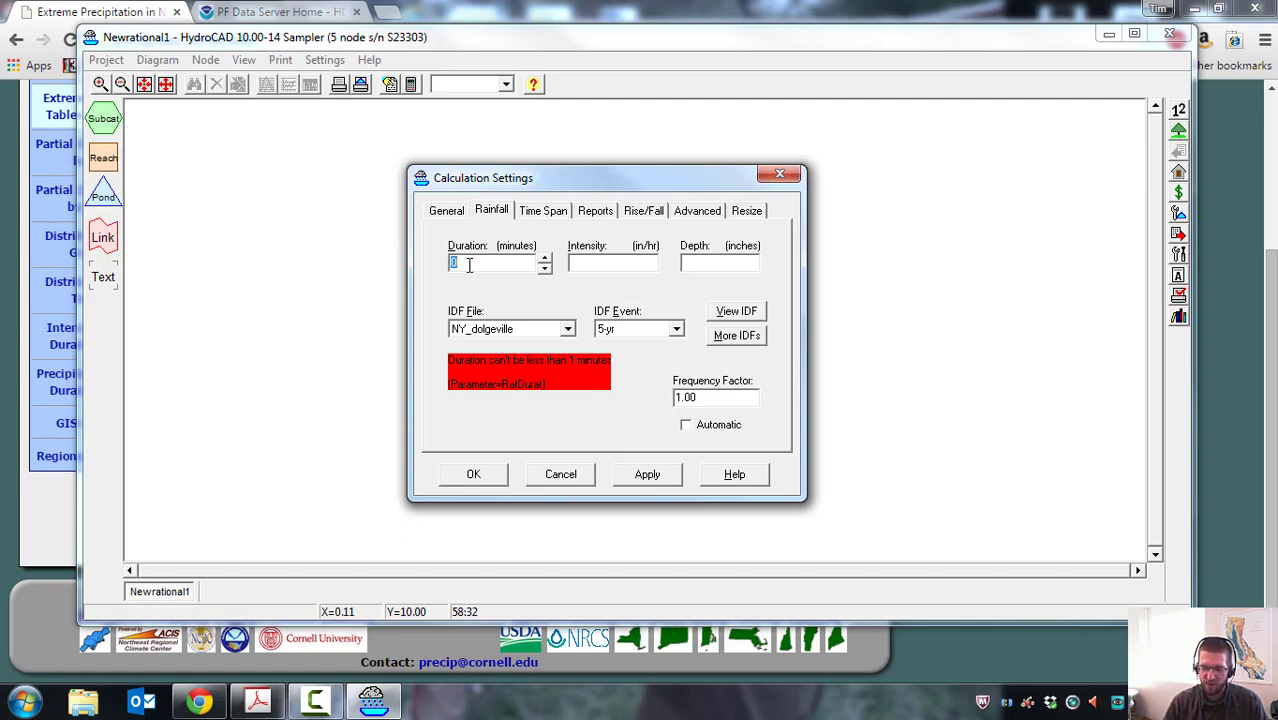
type("5")
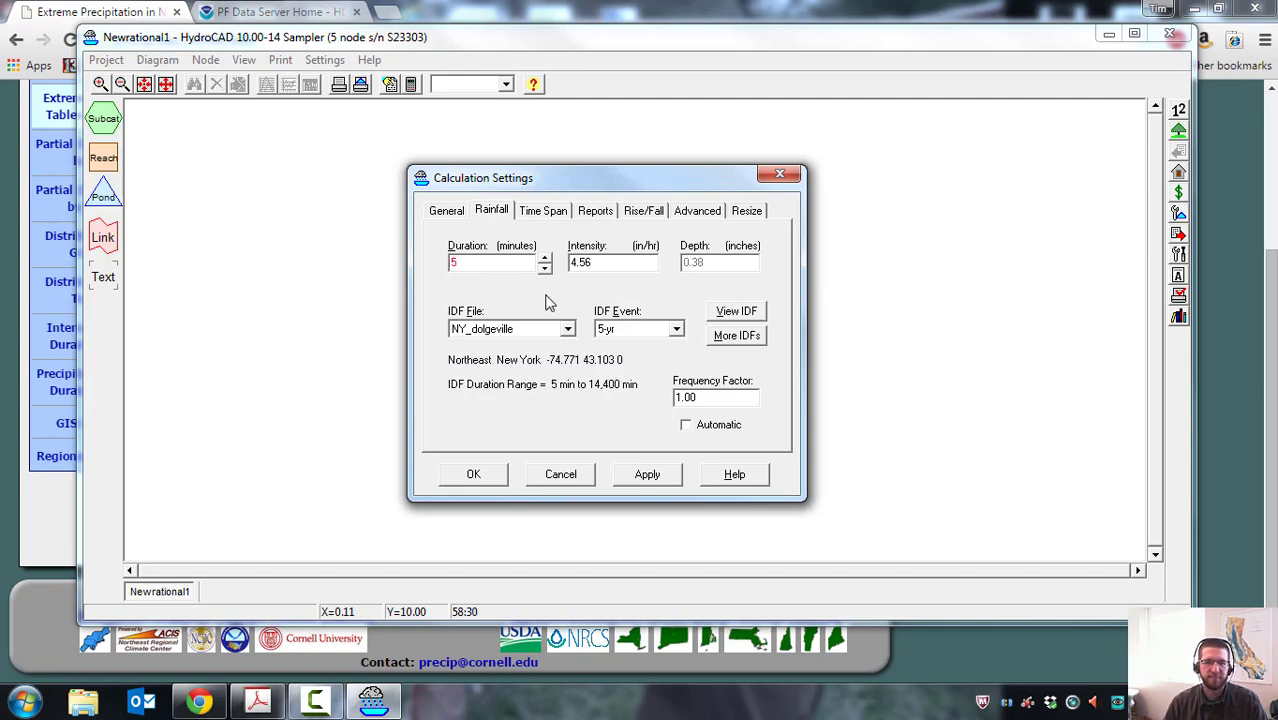
left_click(650, 478)
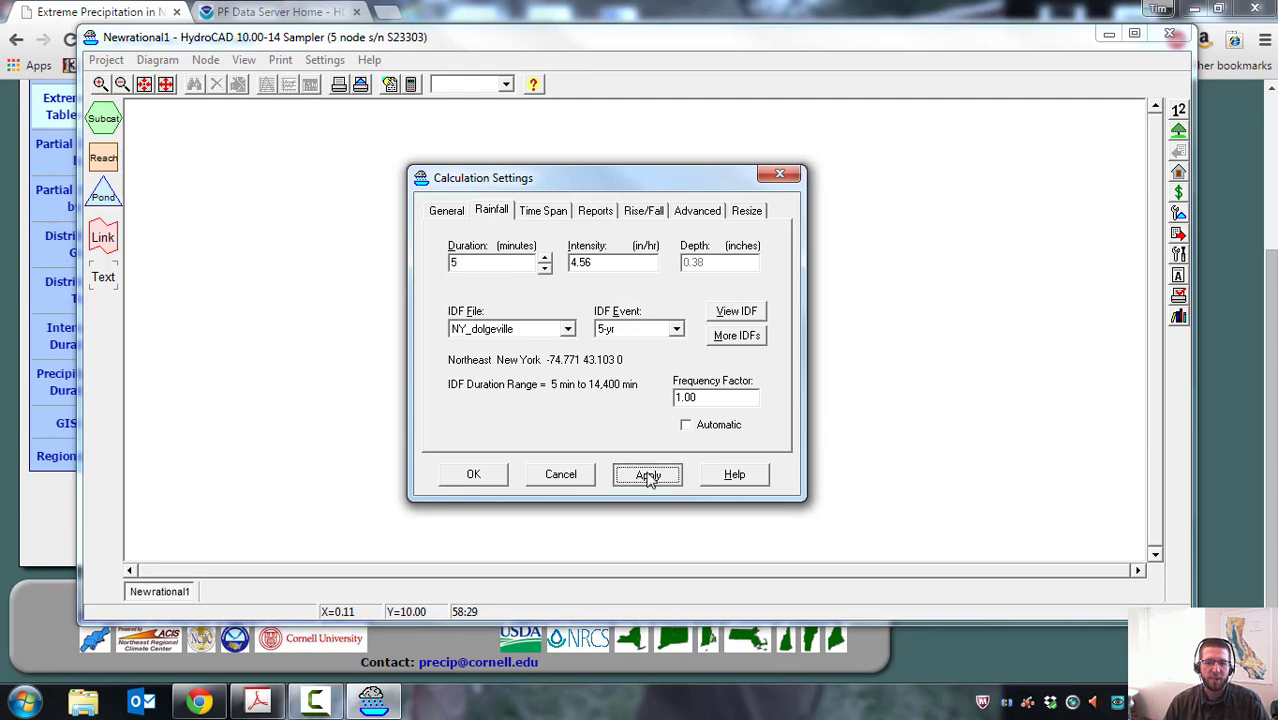
left_click(497, 477)
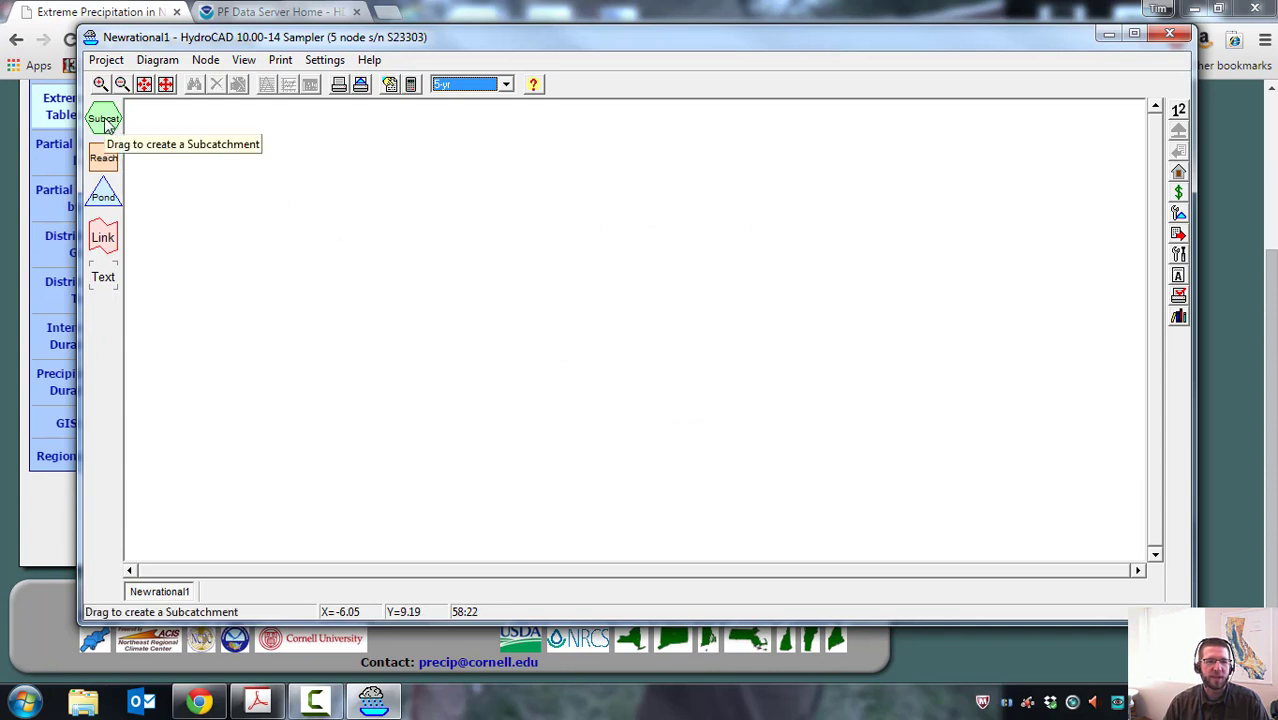
Add a subcatchment near the middle of the routing diagram and open its area table for editing.
left_click_drag(104, 121, 528, 328)
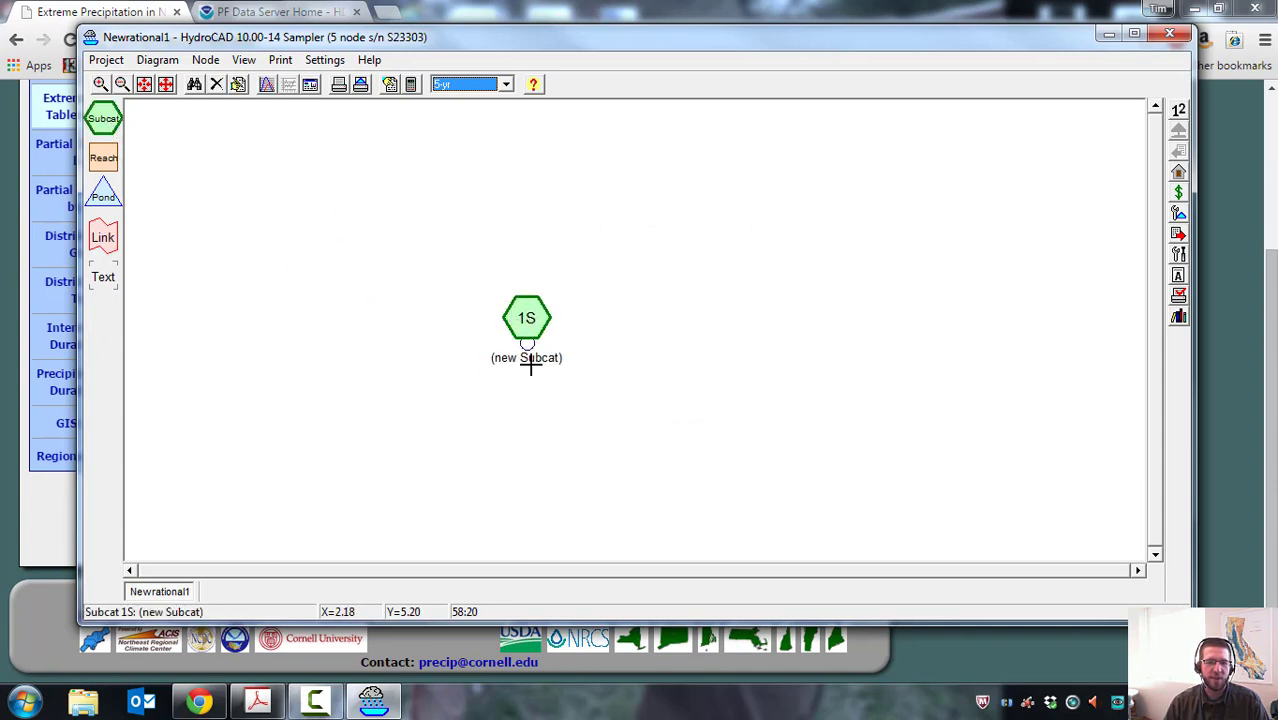
right_click(535, 320)
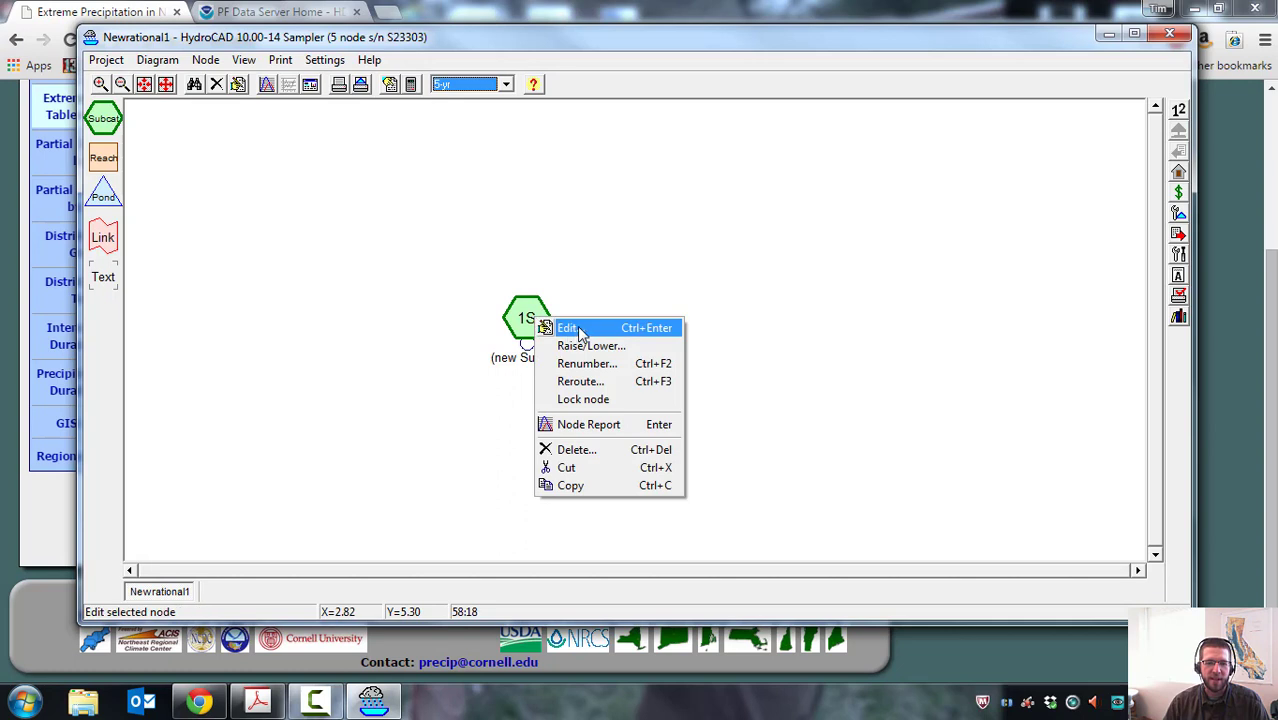
left_click(567, 328)
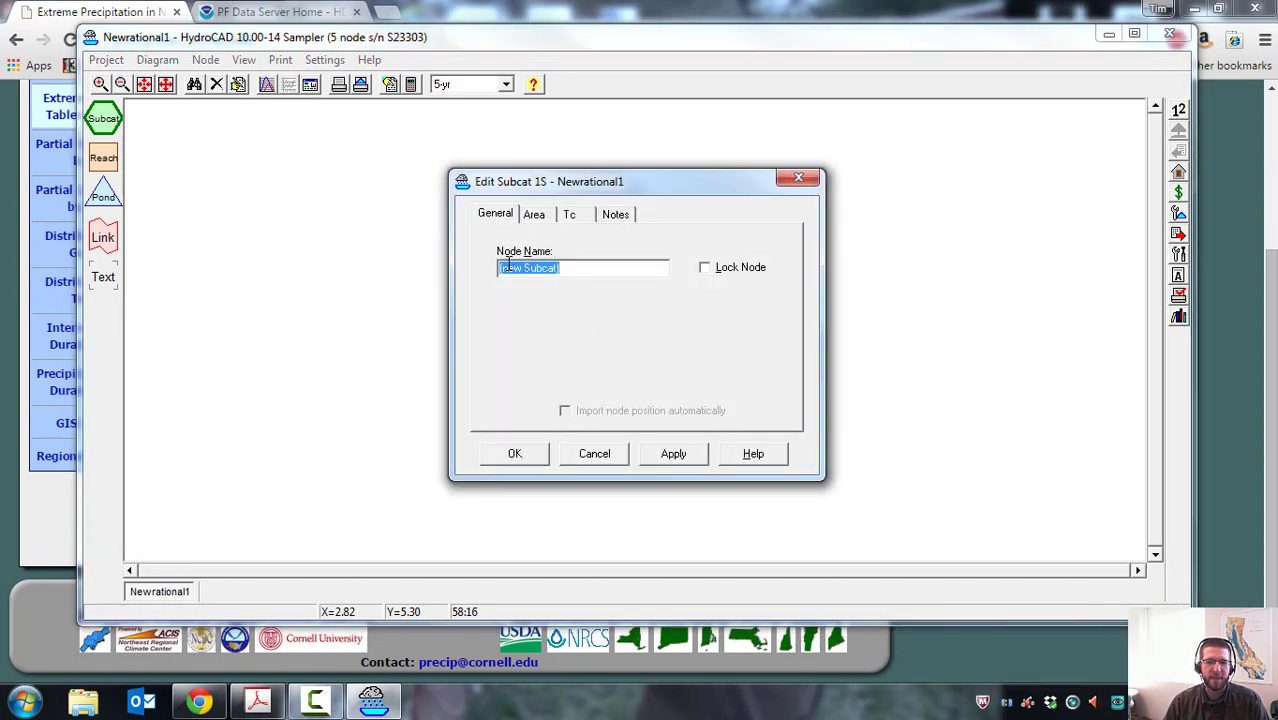
left_click(568, 268)
left_click(534, 214)
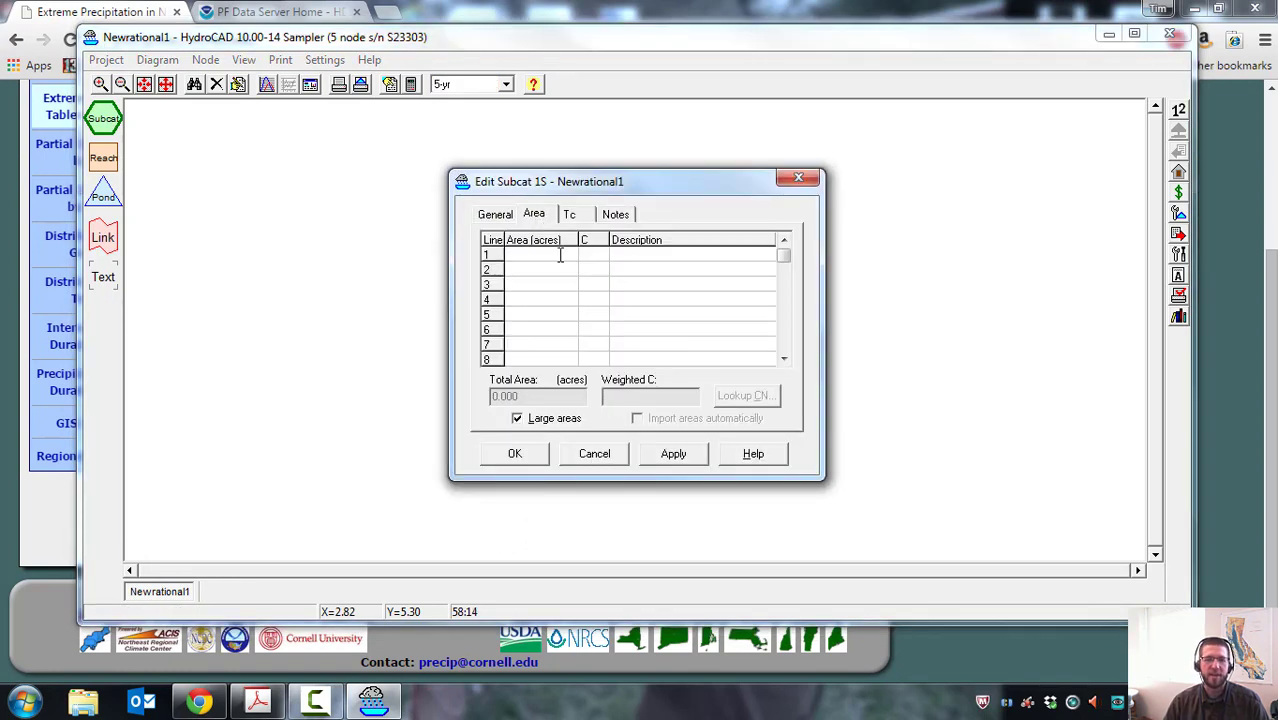
Fill line 1 of the subcatchment's area table with 1 acre, a C value of .98 and the description Parking Lot.
left_click(560, 256)
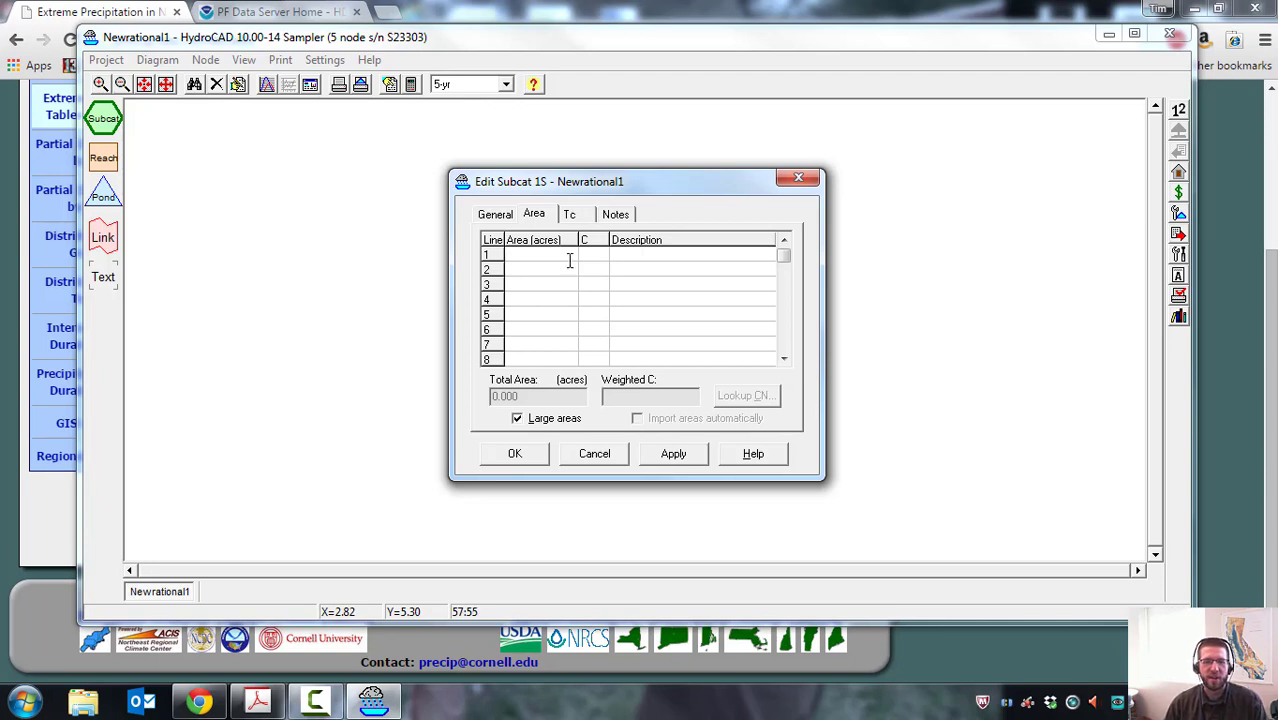
left_click(588, 259)
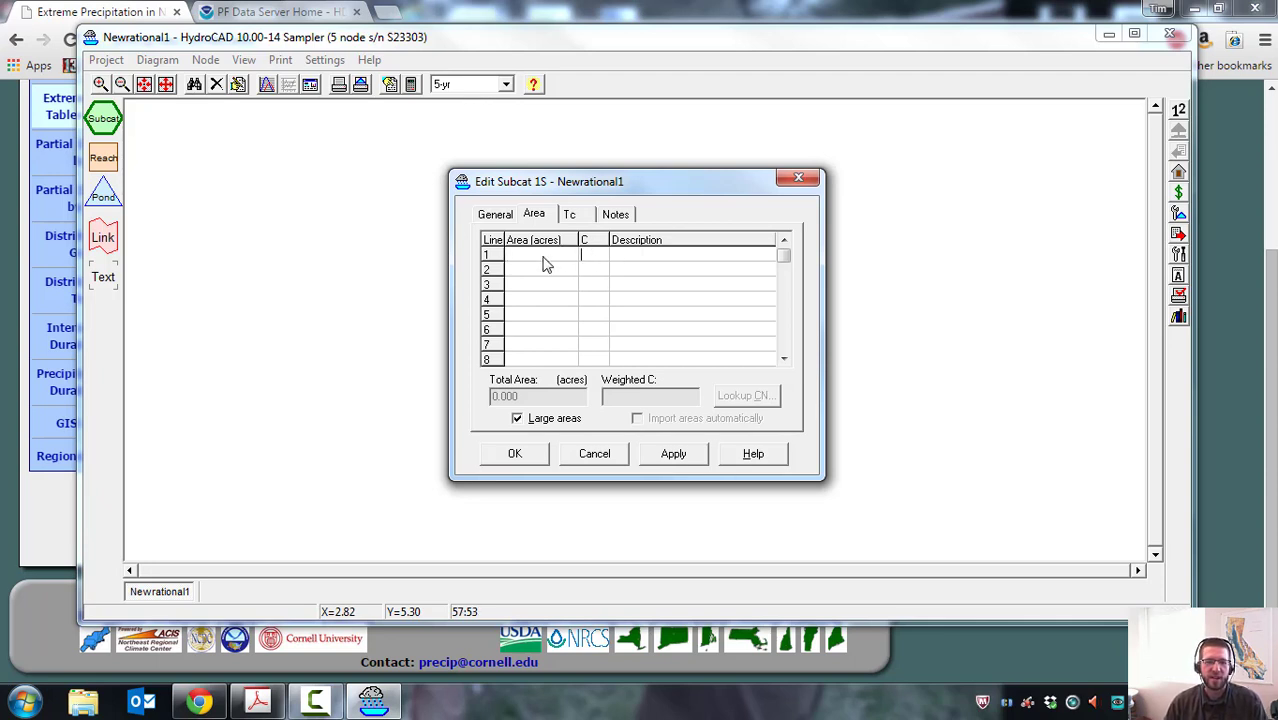
left_click(542, 259)
type("1")
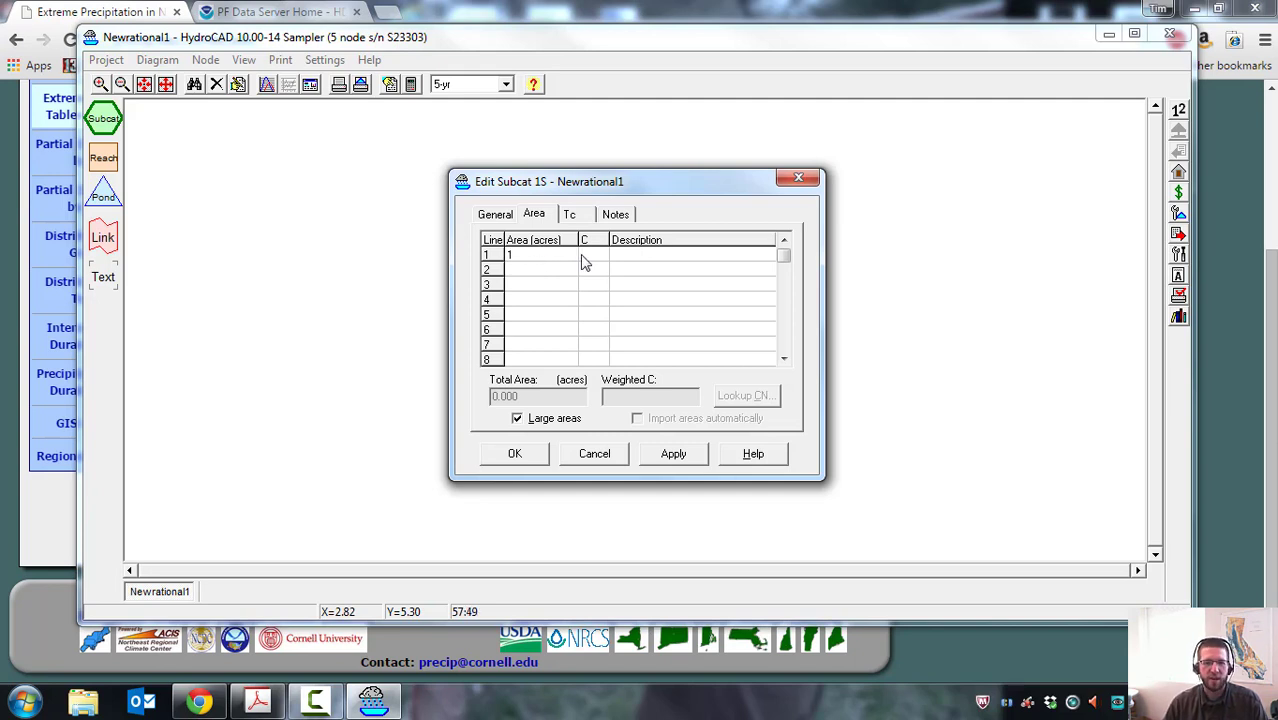
left_click(585, 257)
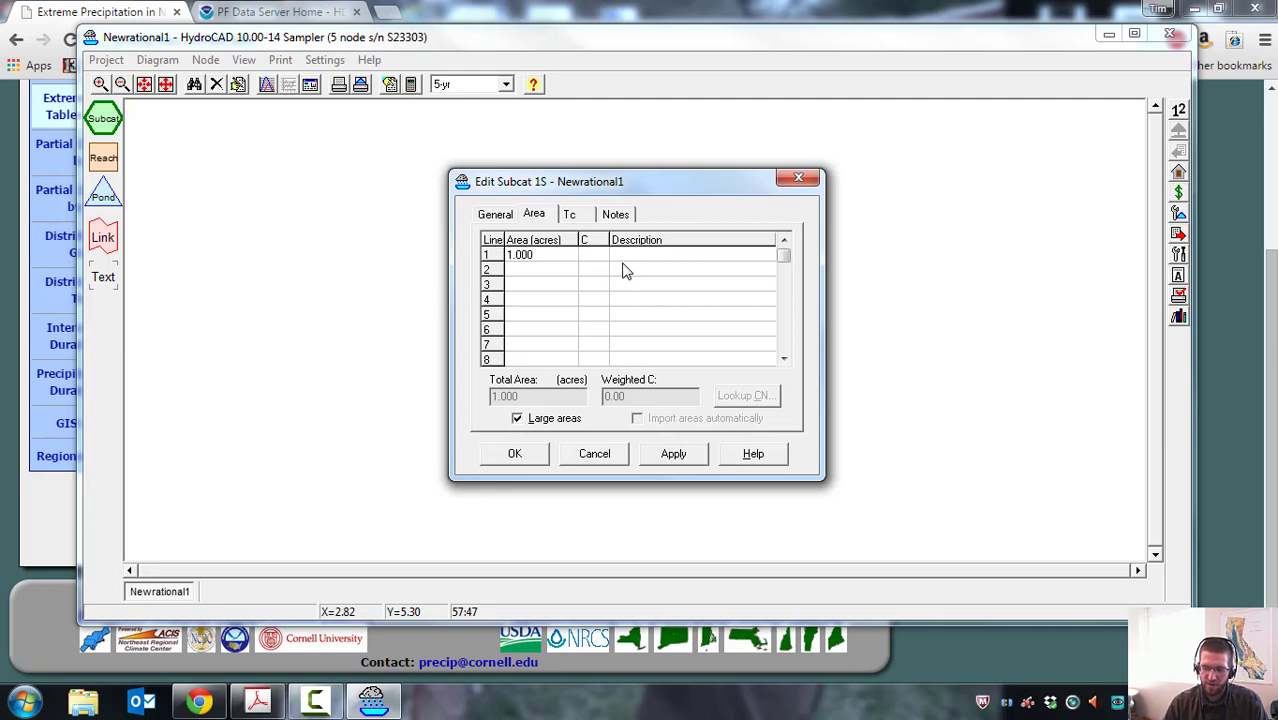
type(".98")
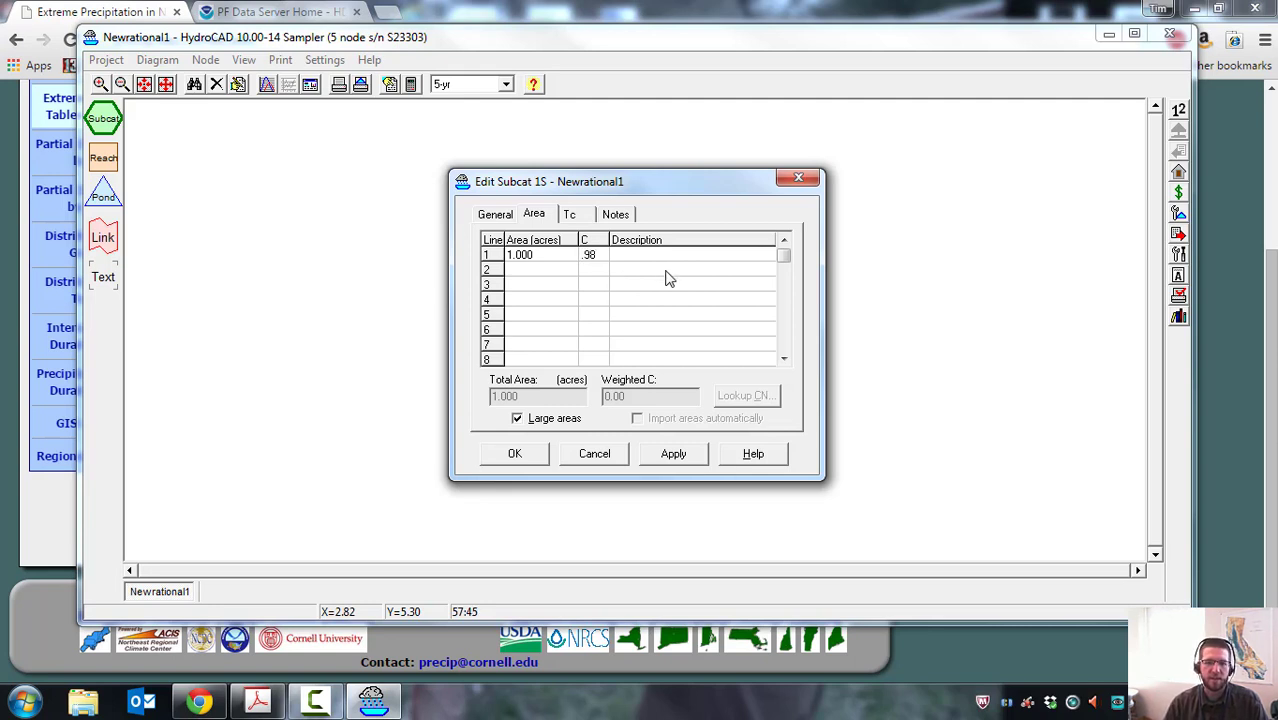
left_click(650, 259)
type("Parking Lot")
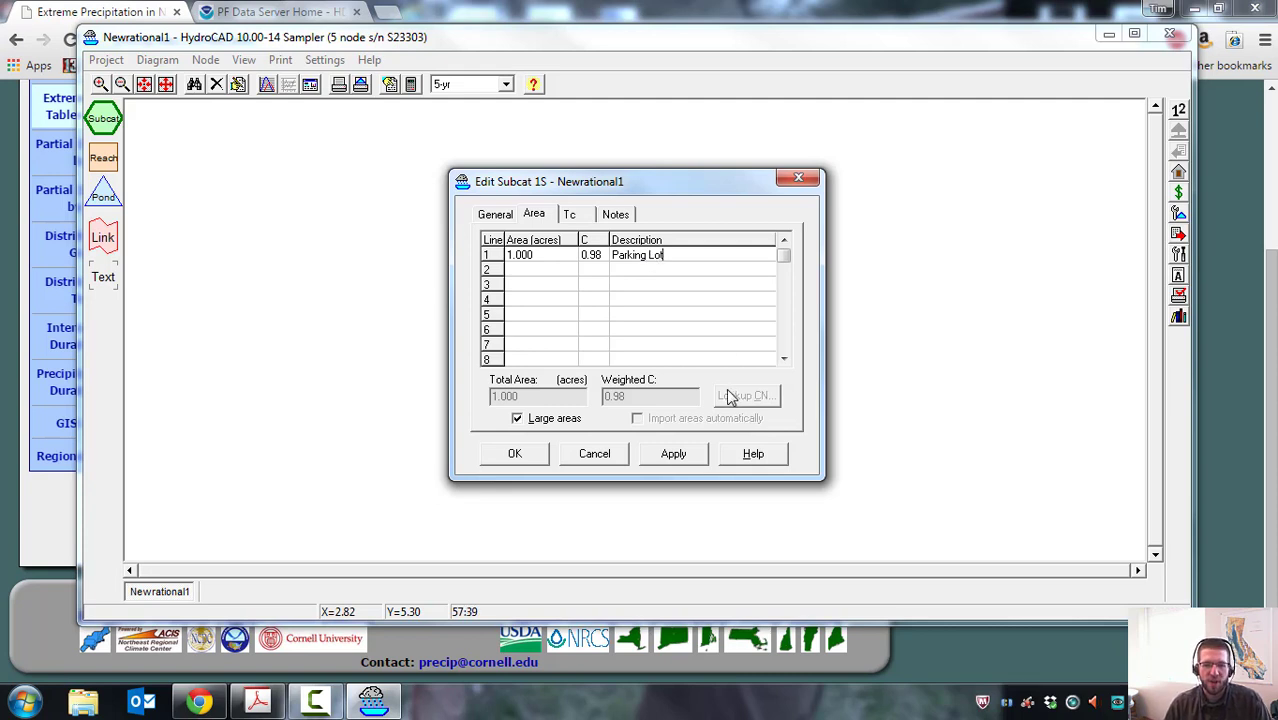
Switch to HDM Ch_08.pdf in Acrobat and review Table 8-3 of Rational Method runoff coefficients by surface type.
left_click(604, 259)
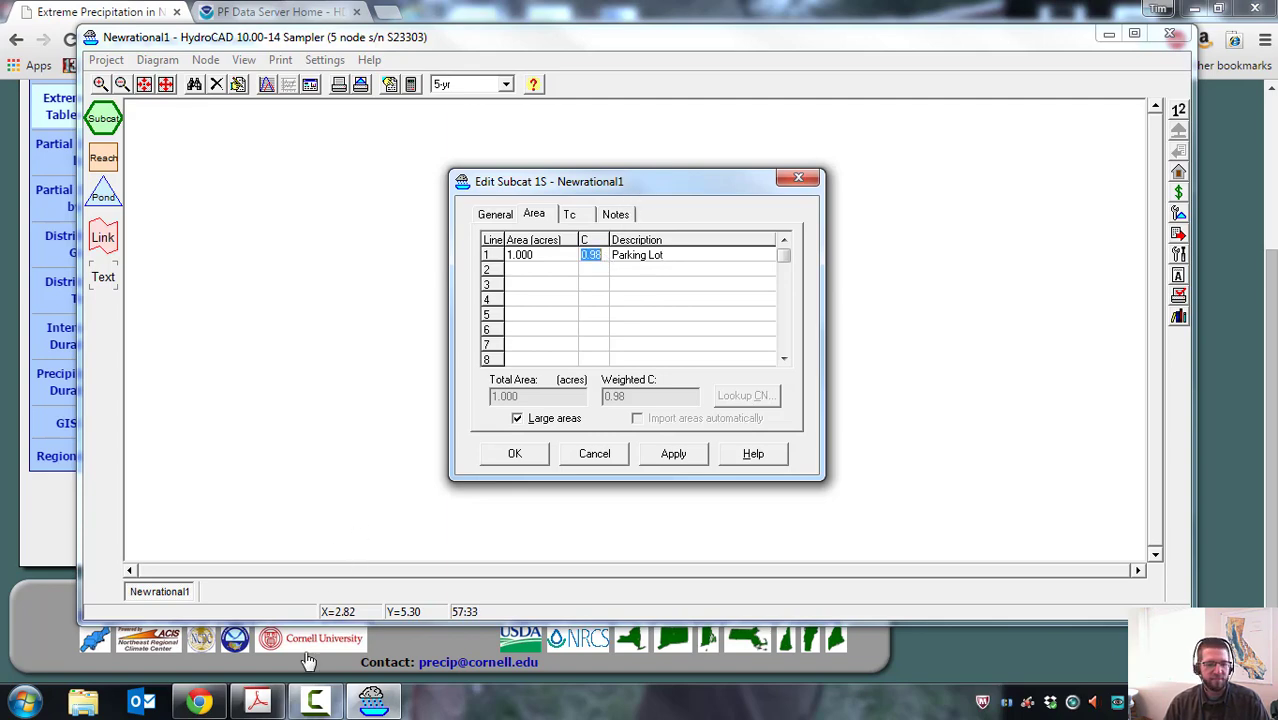
left_click(257, 701)
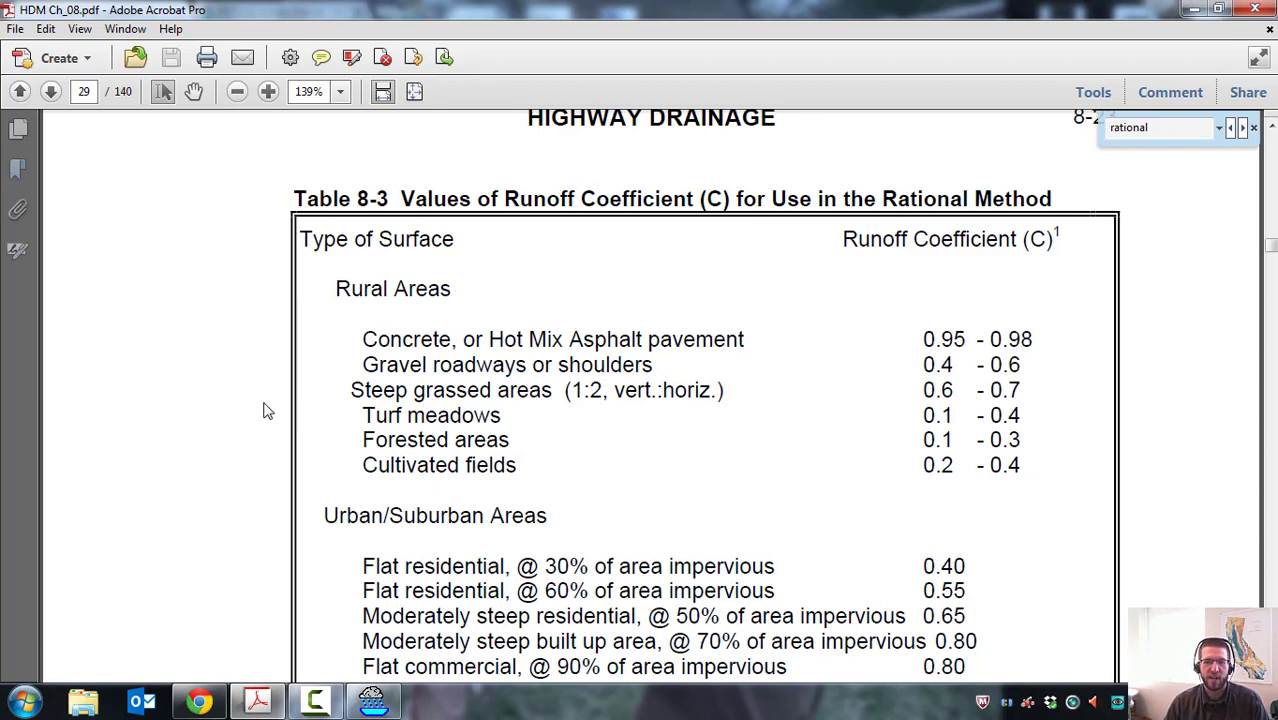
scroll(245, 410, "down", 2)
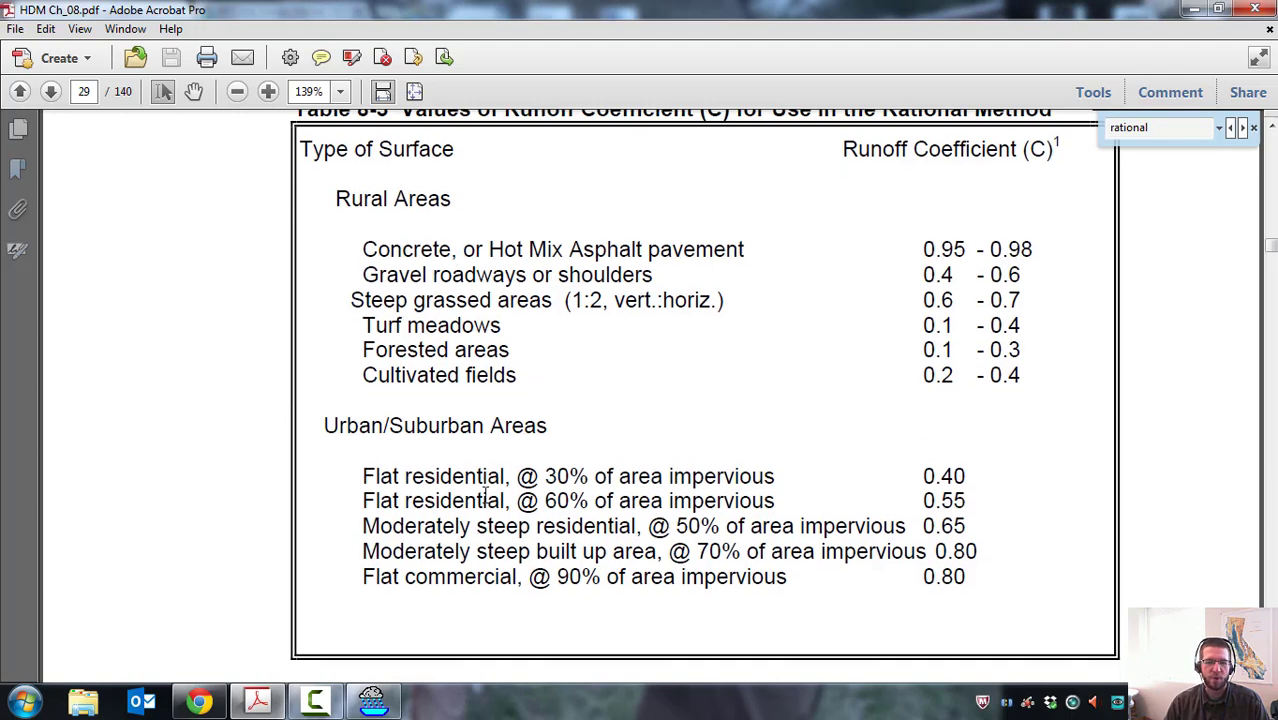
scroll(455, 562, "up", 2)
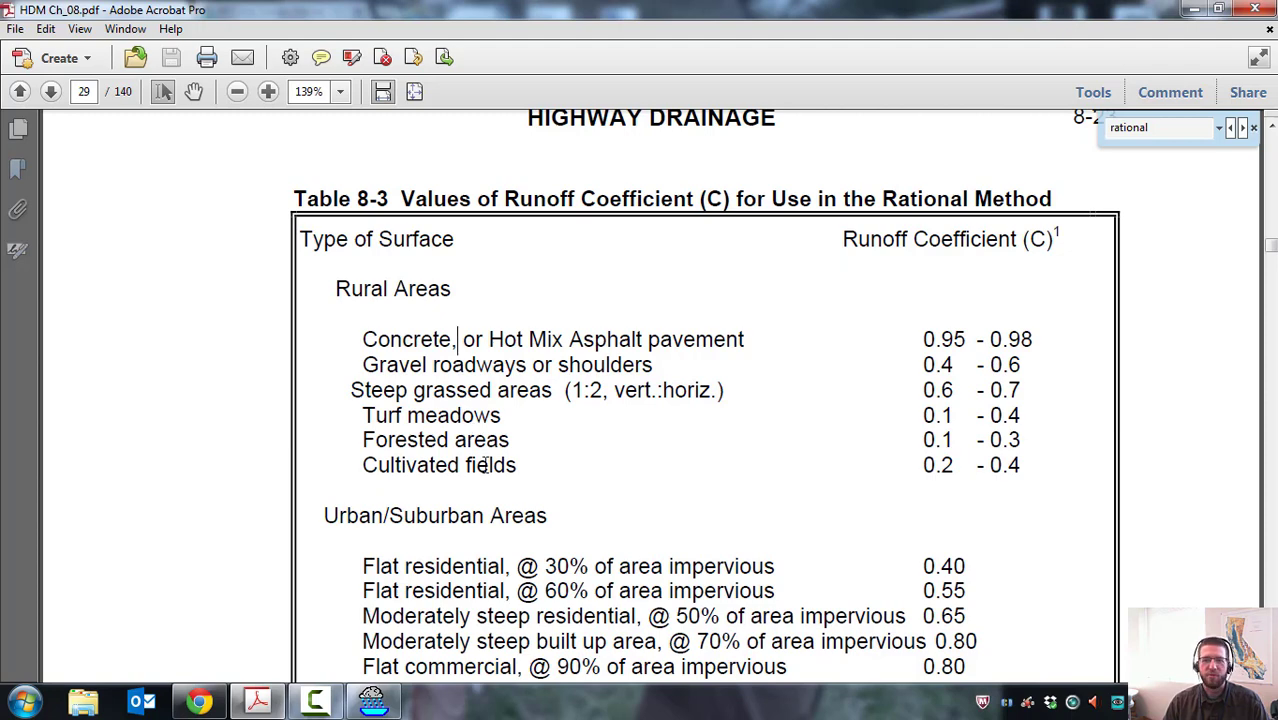
Return to HydroCAD from the runoff coefficient table and give the subcatchment a Direct Entry time of concentration of 5 minutes.
scroll(486, 465, "down", 4)
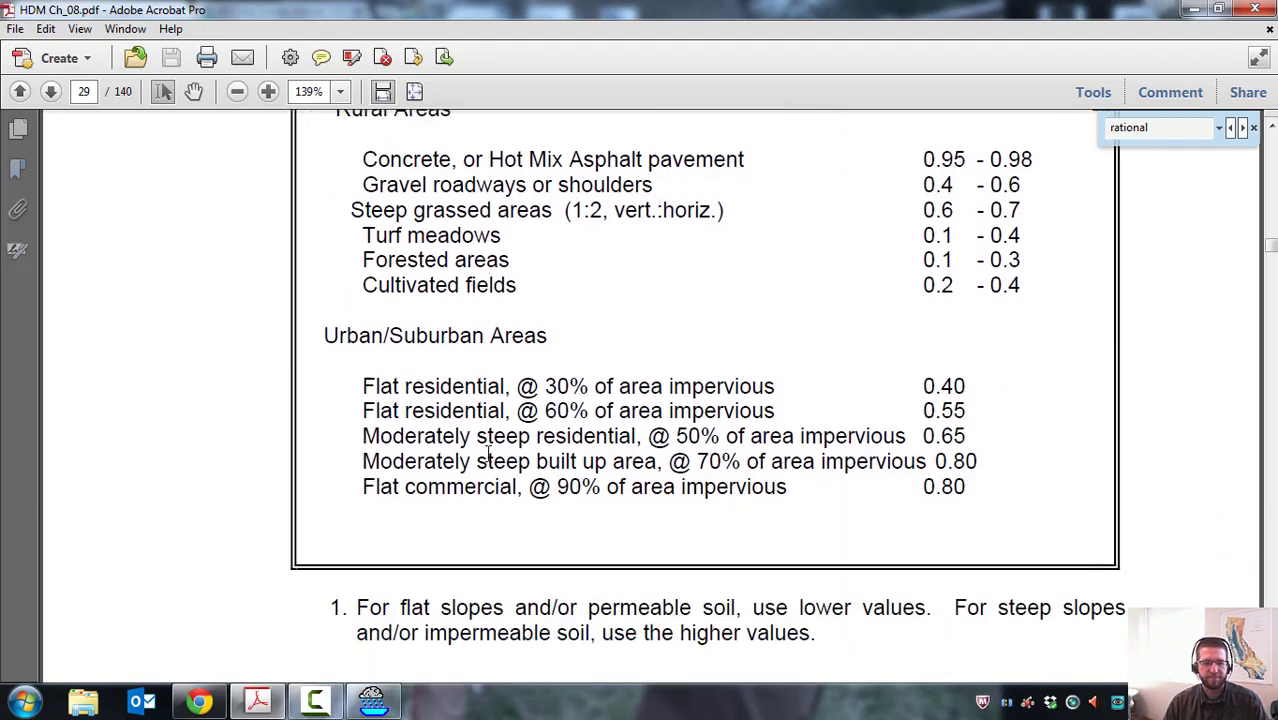
scroll(490, 451, "up", 4)
left_click(373, 700)
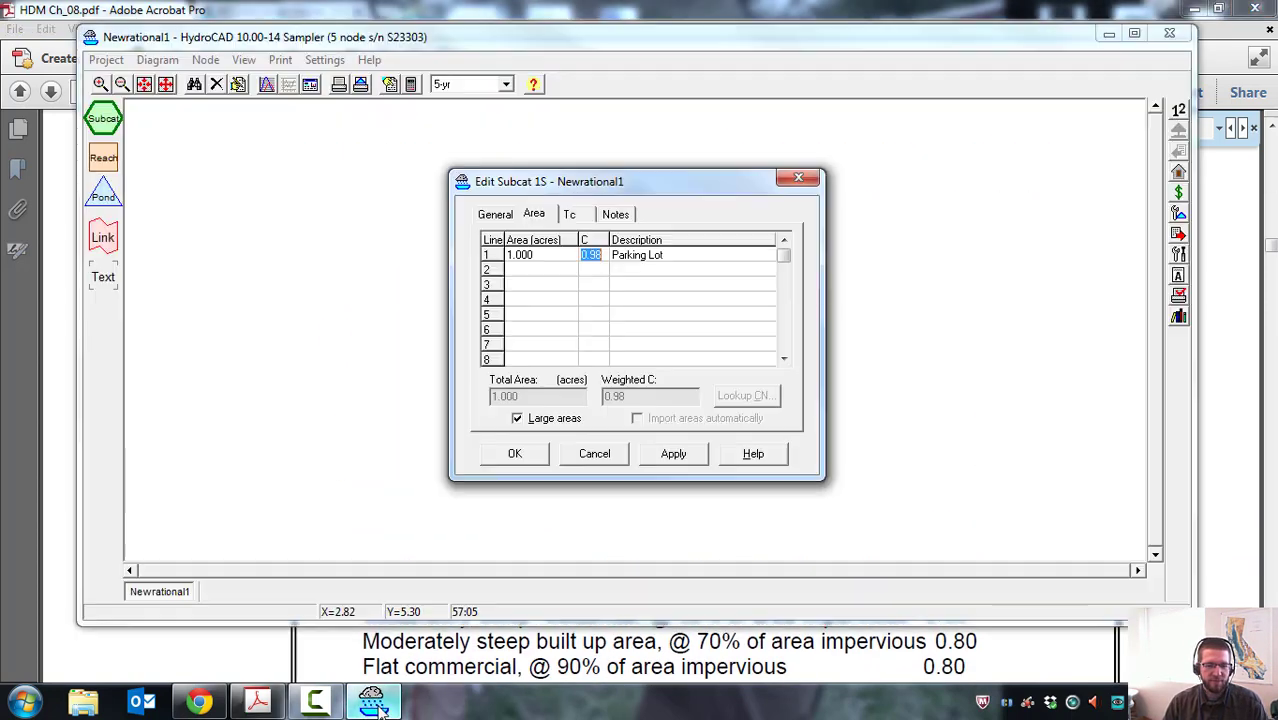
left_click_drag(645, 181, 633, 186)
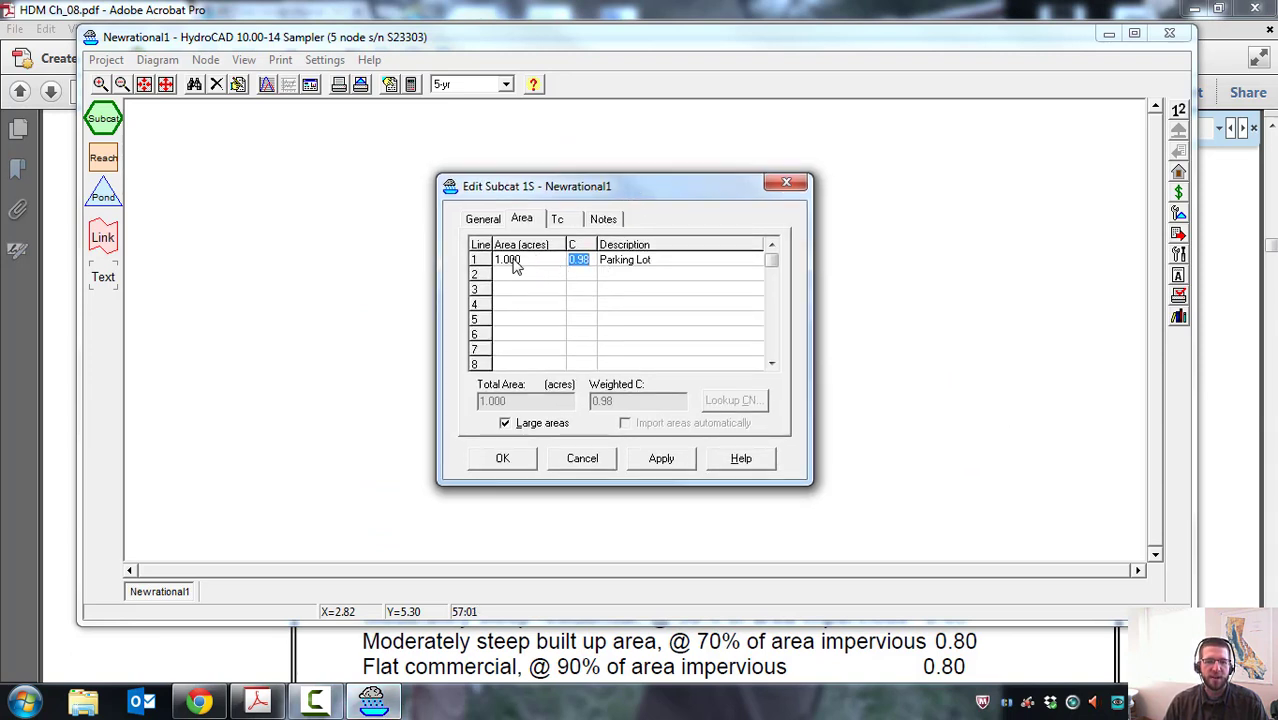
left_click(565, 221)
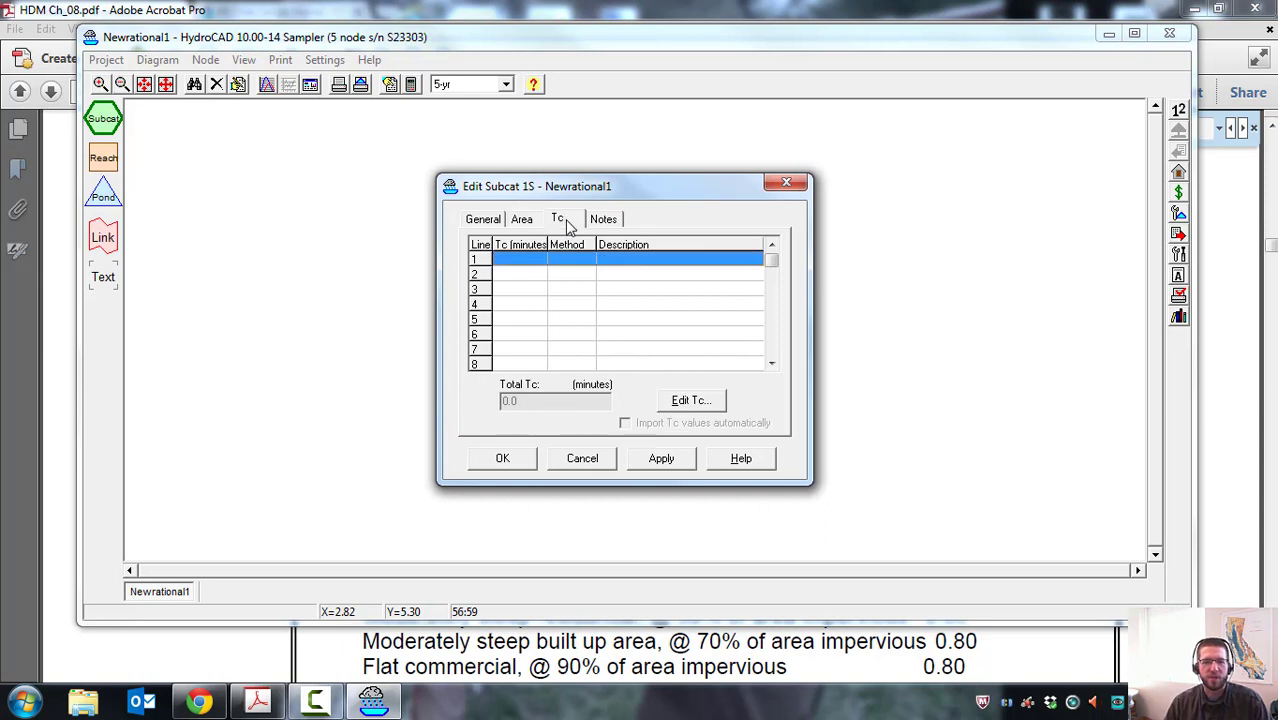
double_click(525, 263)
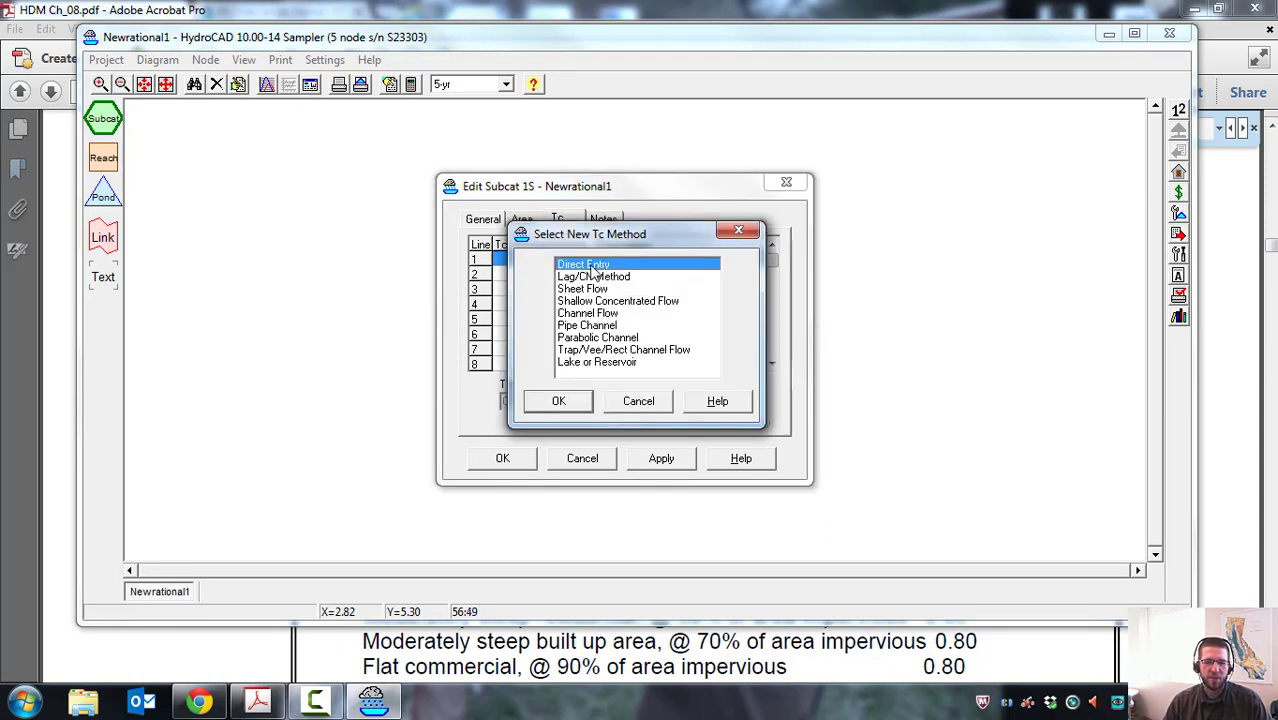
left_click(559, 401)
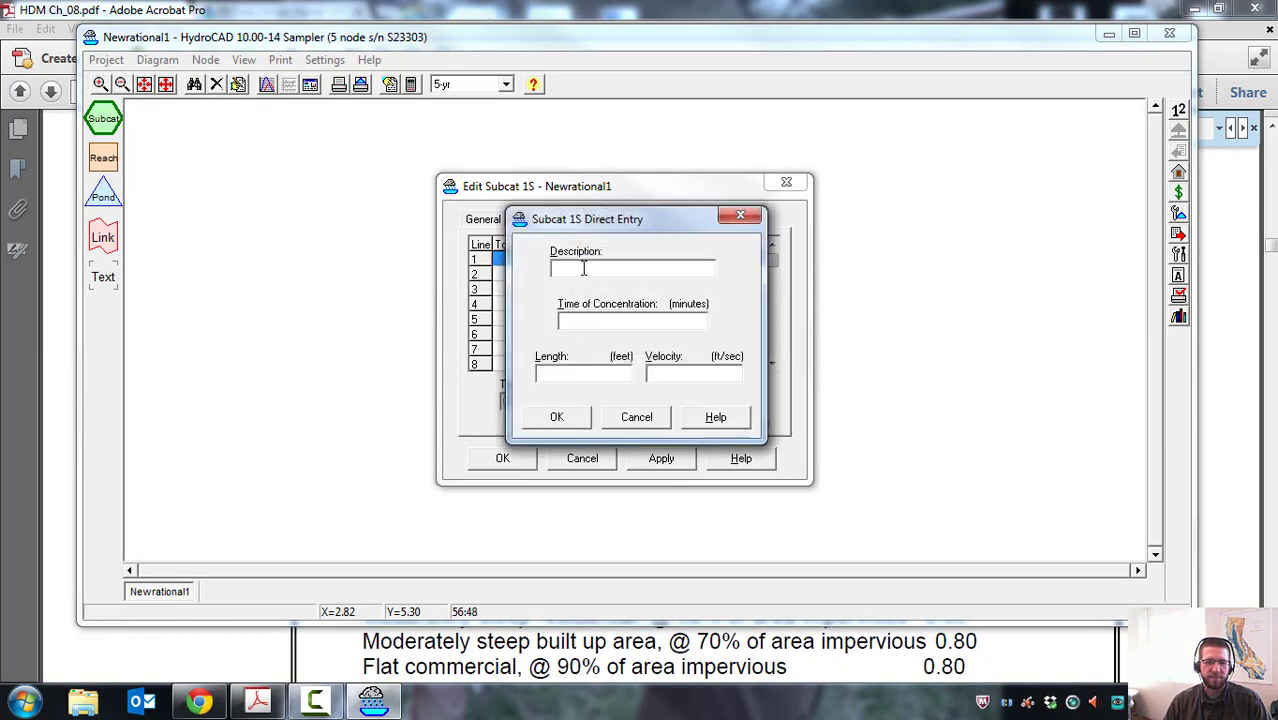
left_click(577, 322)
type("5")
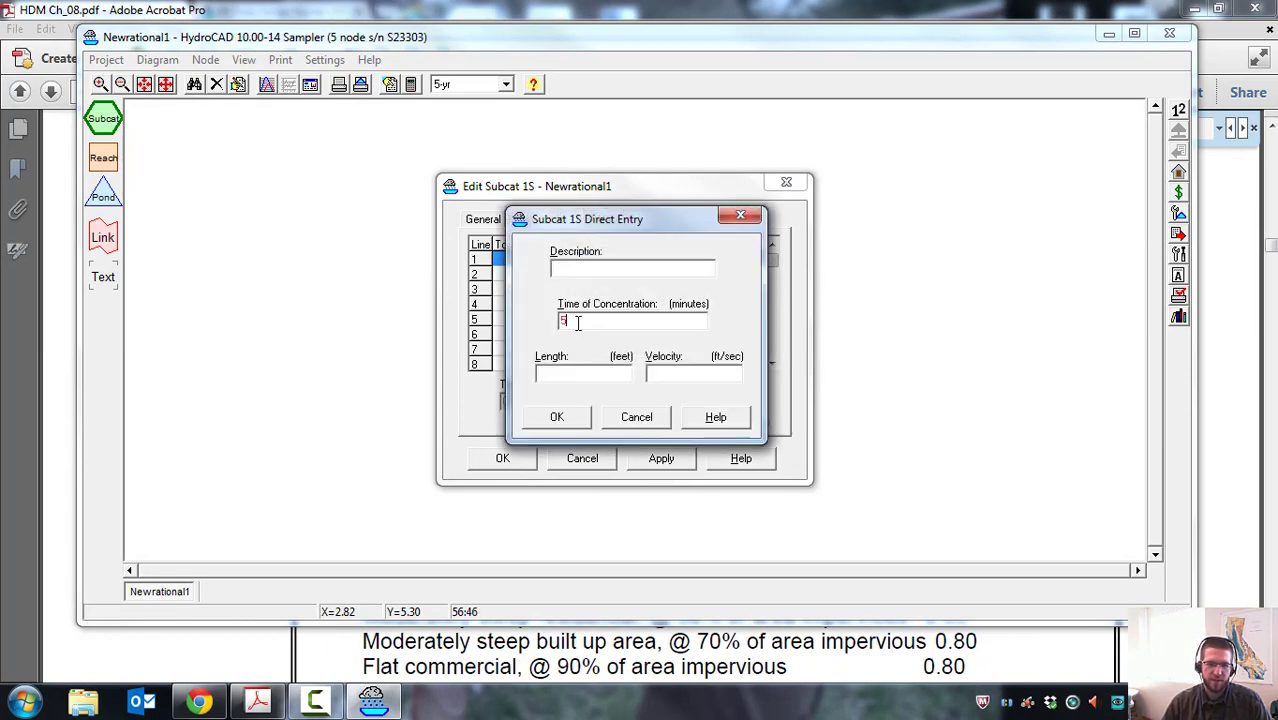
left_click(578, 418)
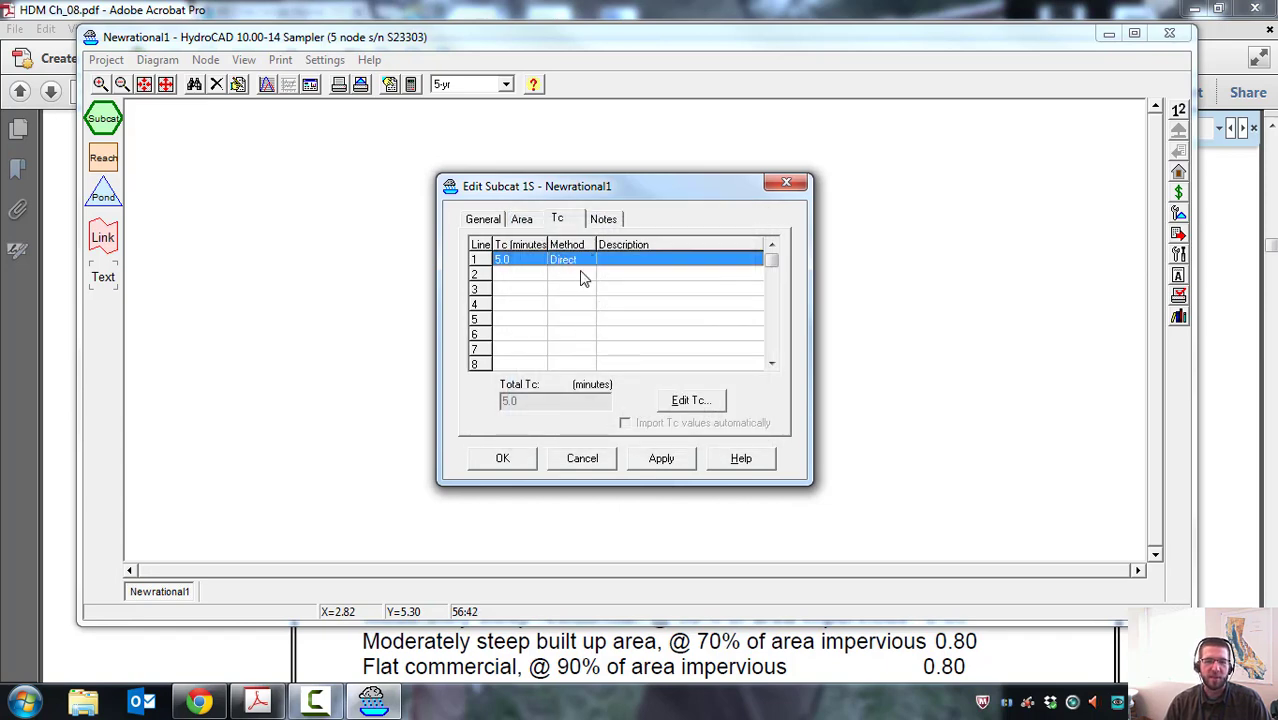
double_click(576, 267)
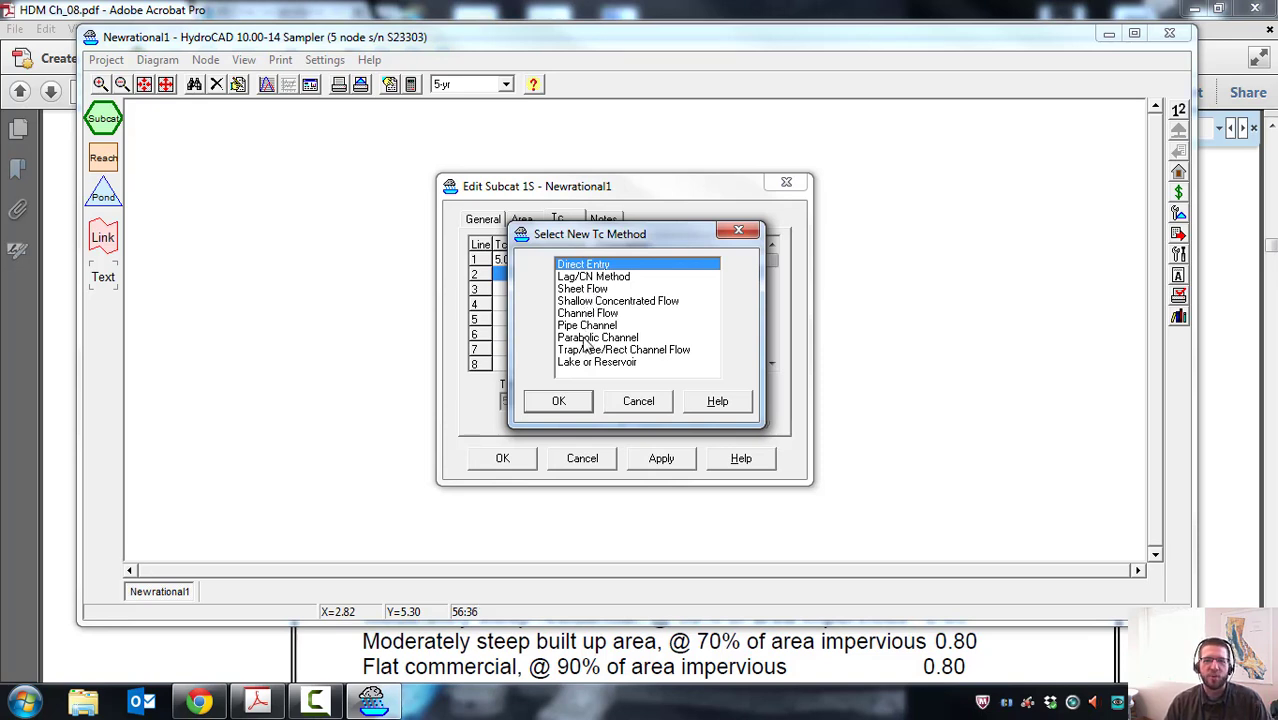
left_click(566, 402)
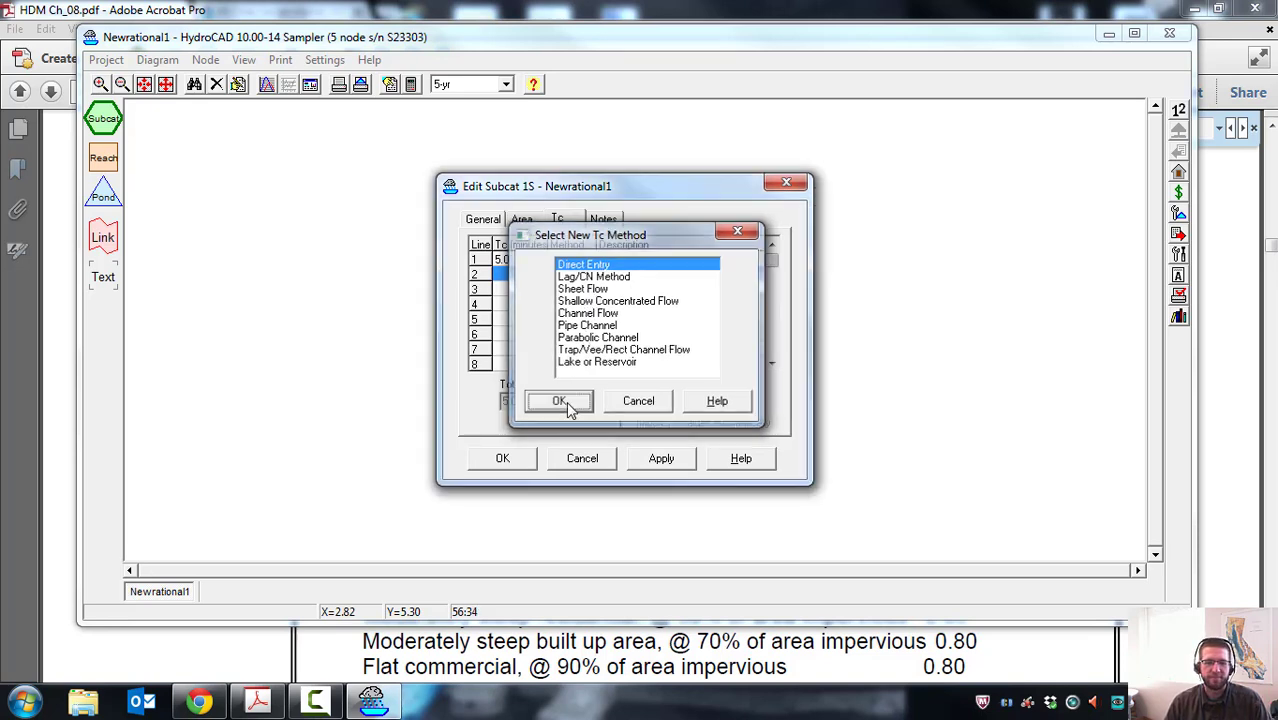
left_click(640, 416)
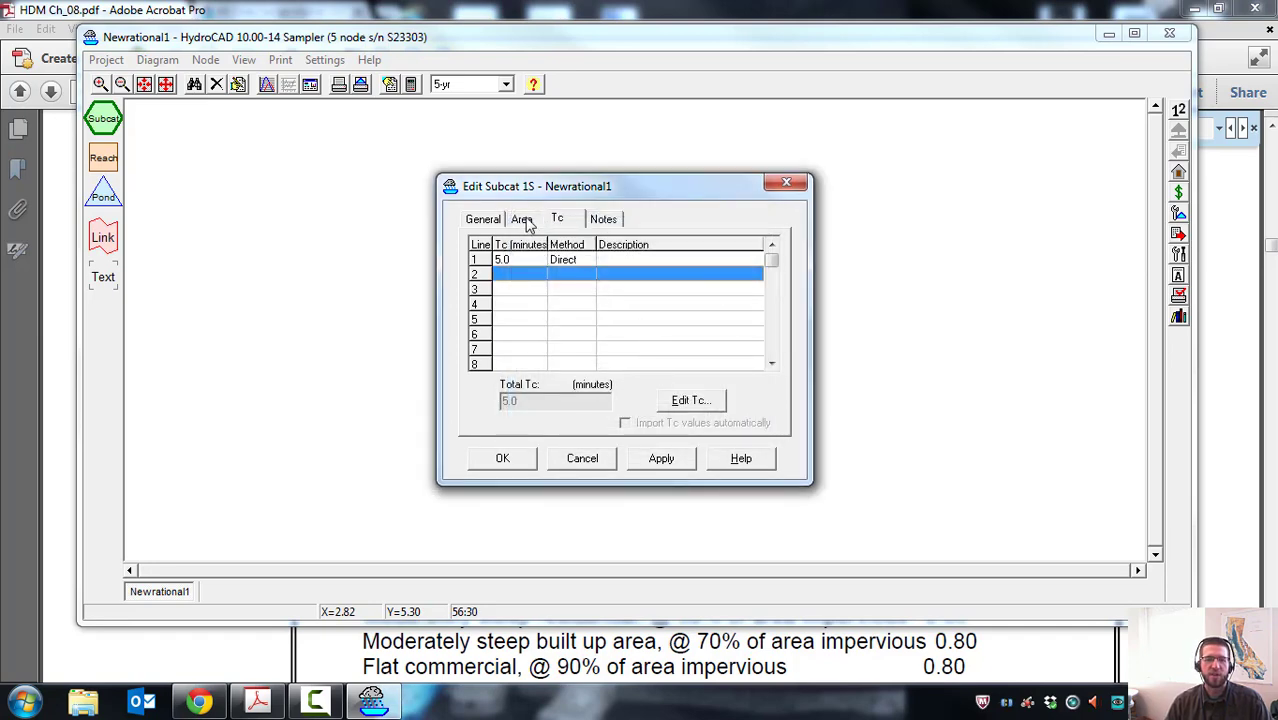
Accept the subcatchment's settings, open its runoff hydrograph and move the report window aside.
left_click(502, 458)
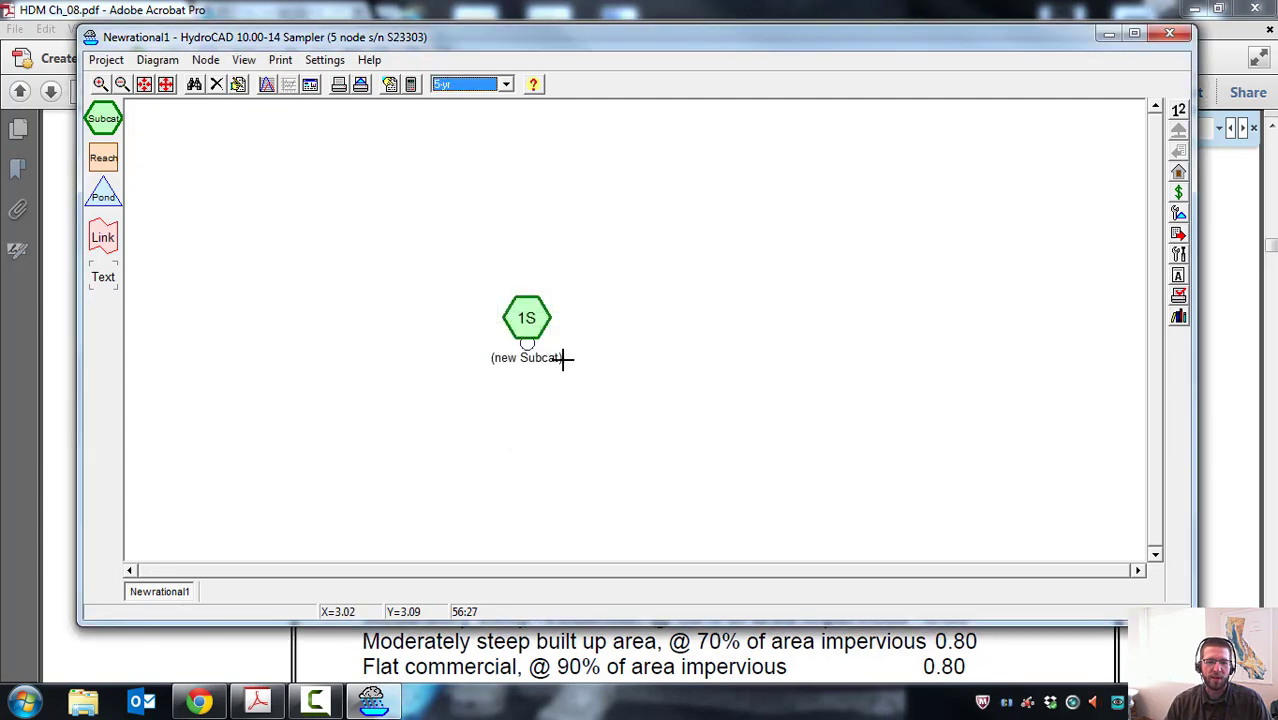
left_click(527, 317)
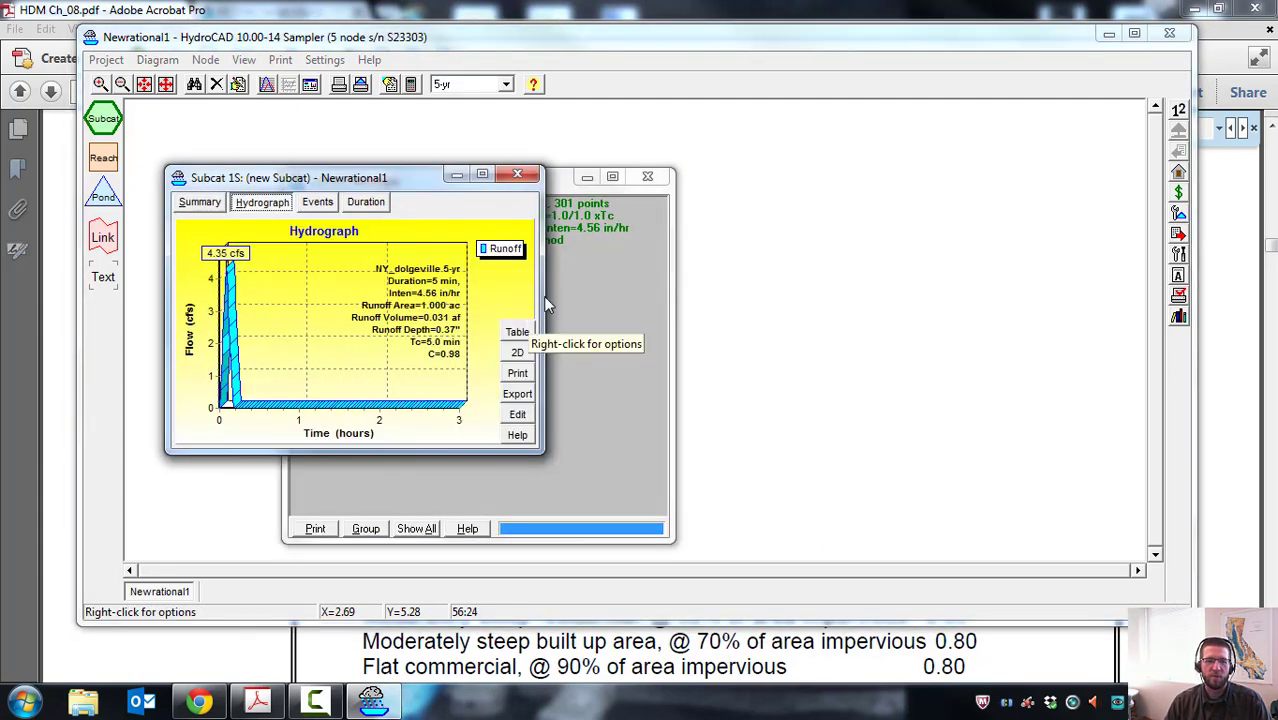
left_click_drag(397, 183, 934, 176)
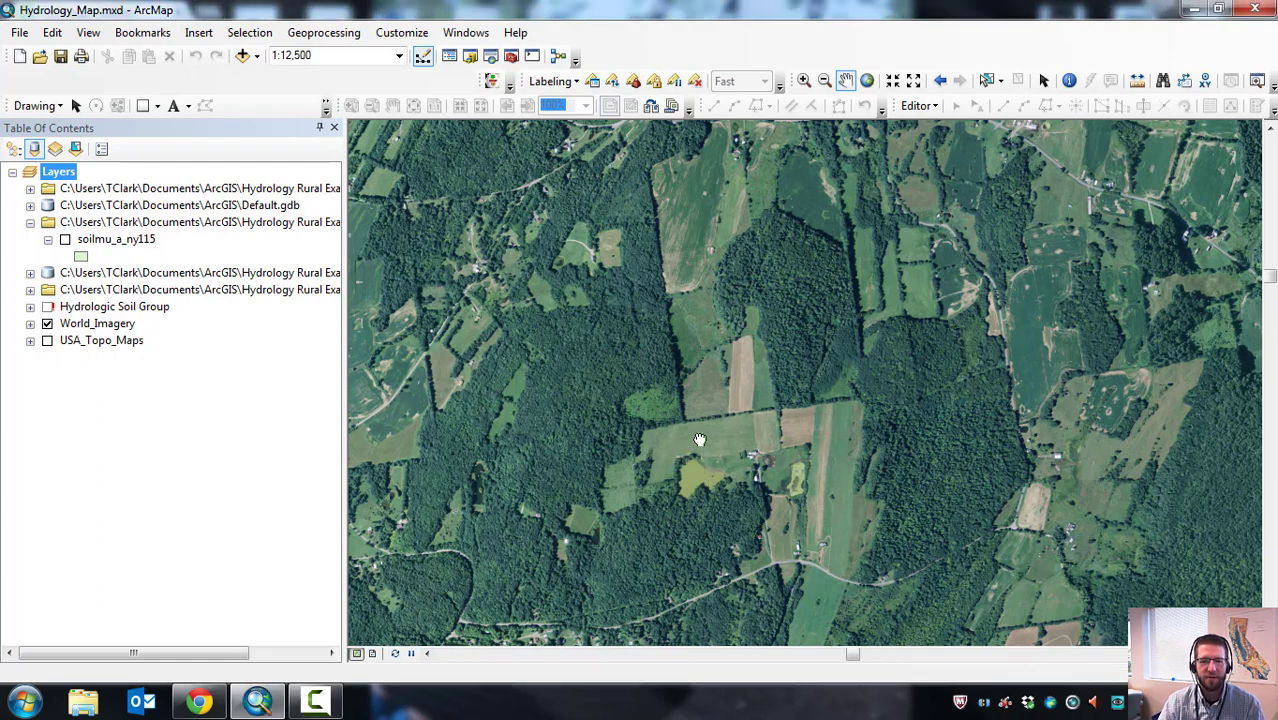
Switch to Hydrology_Map.mxd in ArcMap and examine the aerial imagery of the fields and forest north of the lake up close.
left_click_drag(700, 445, 727, 251)
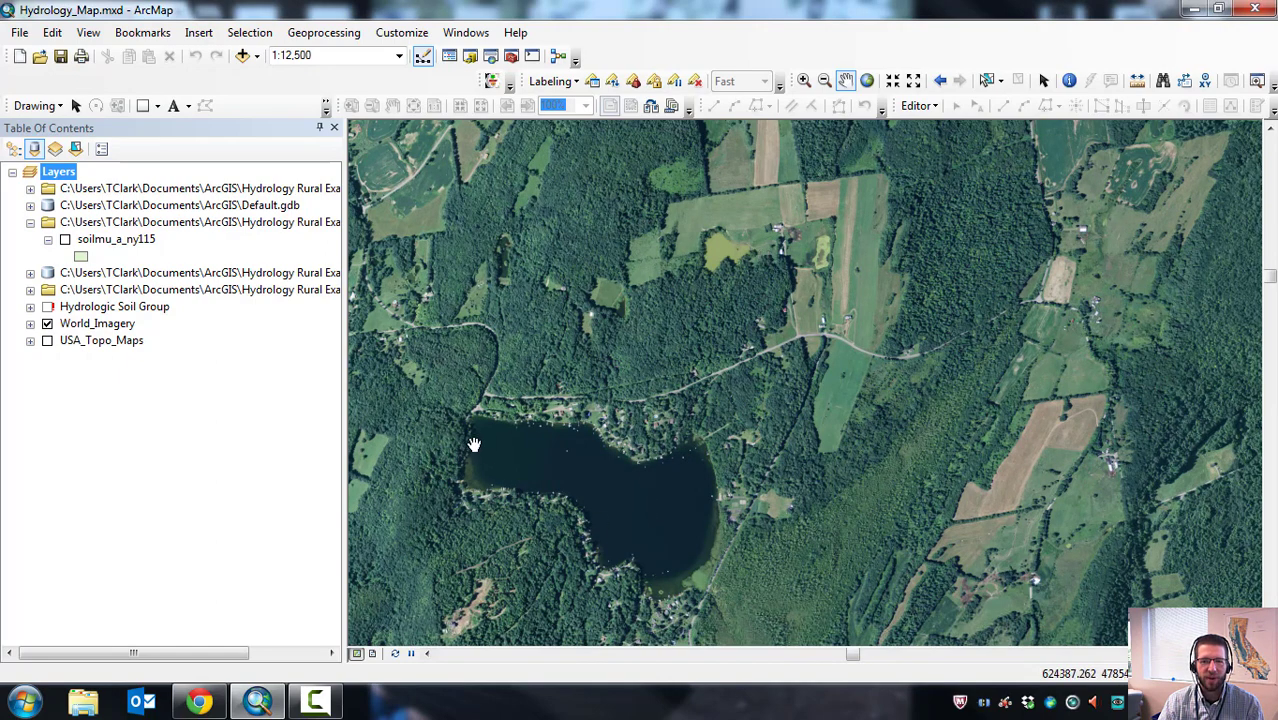
left_click_drag(748, 227, 728, 362)
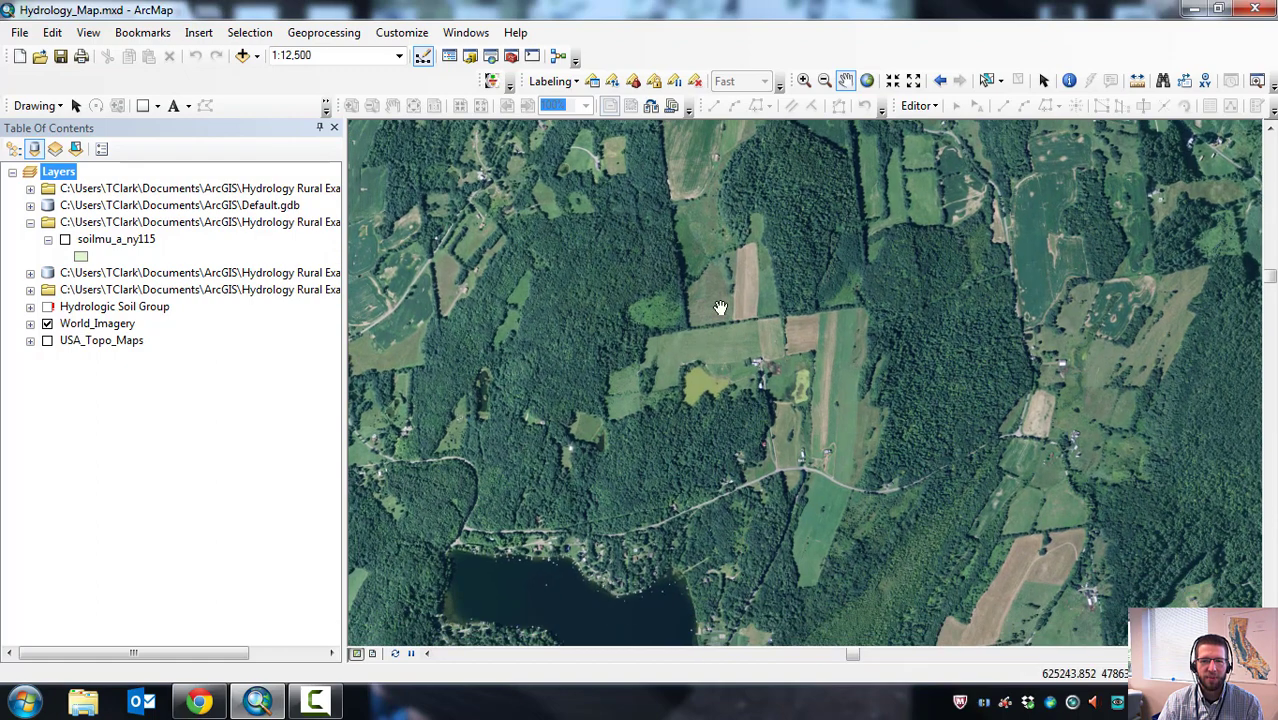
left_click_drag(746, 257, 716, 392)
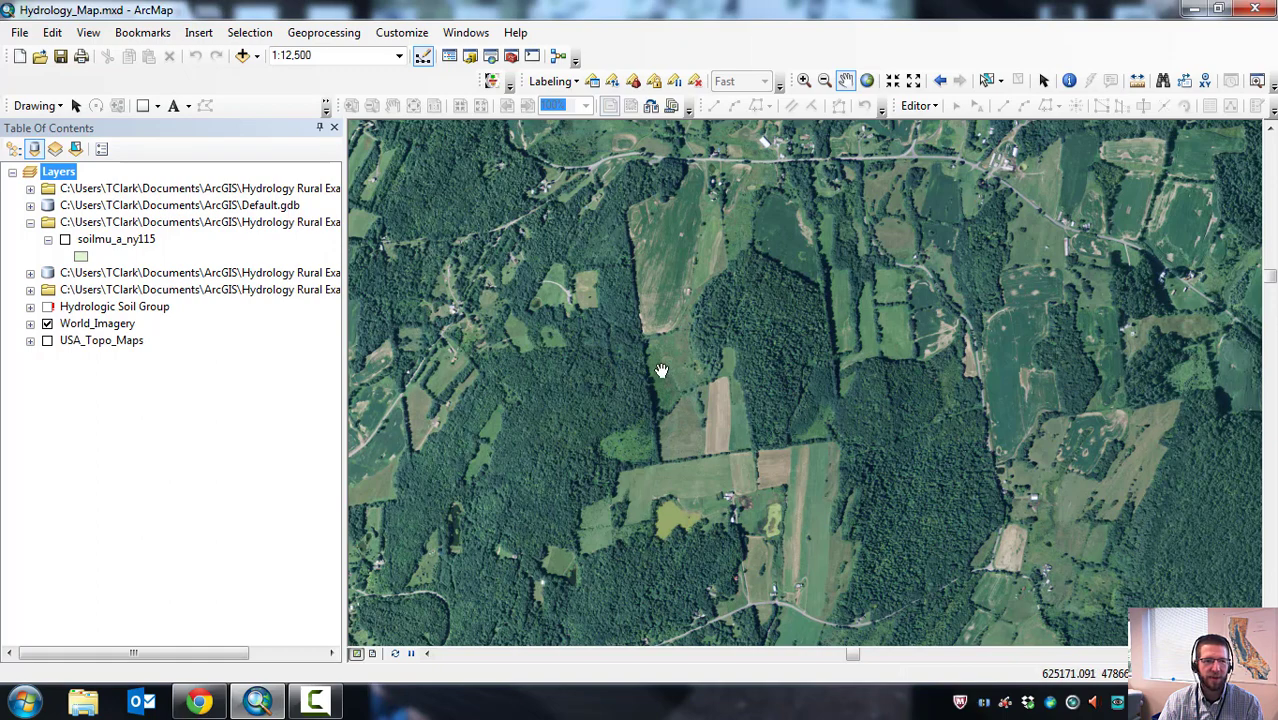
left_click_drag(701, 371, 701, 361)
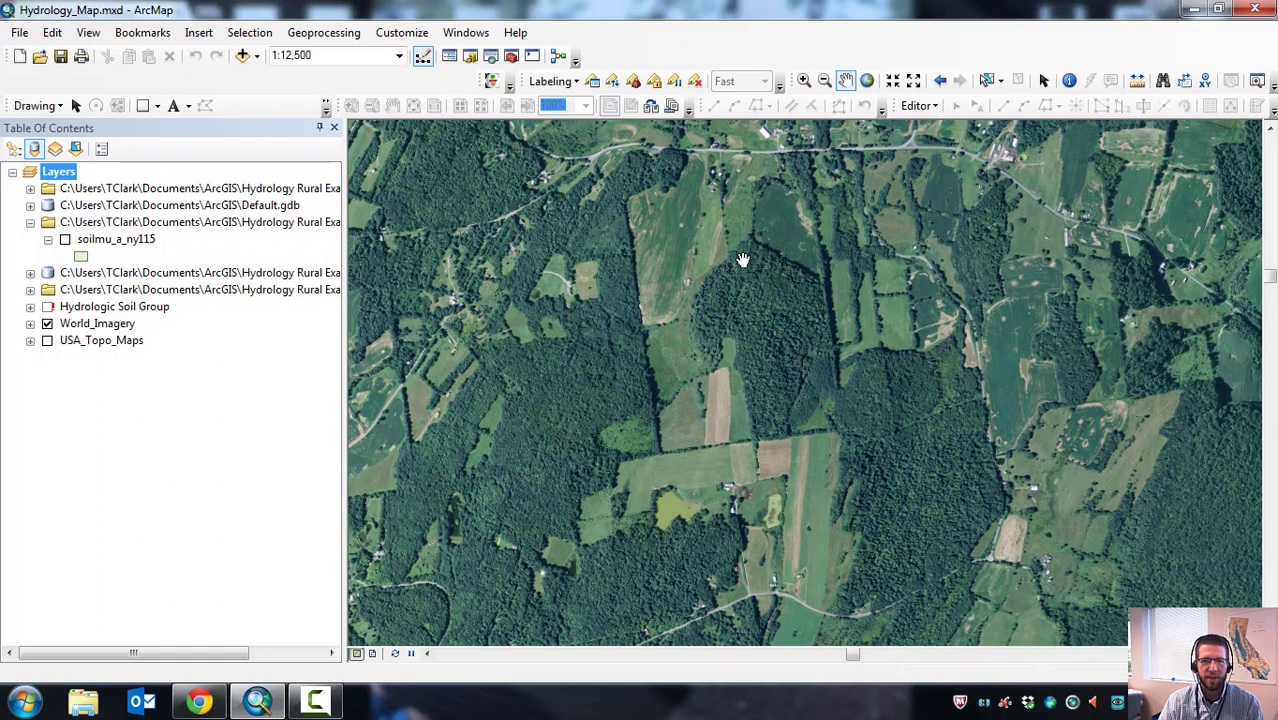
left_click(804, 80)
left_click_drag(622, 336, 774, 488)
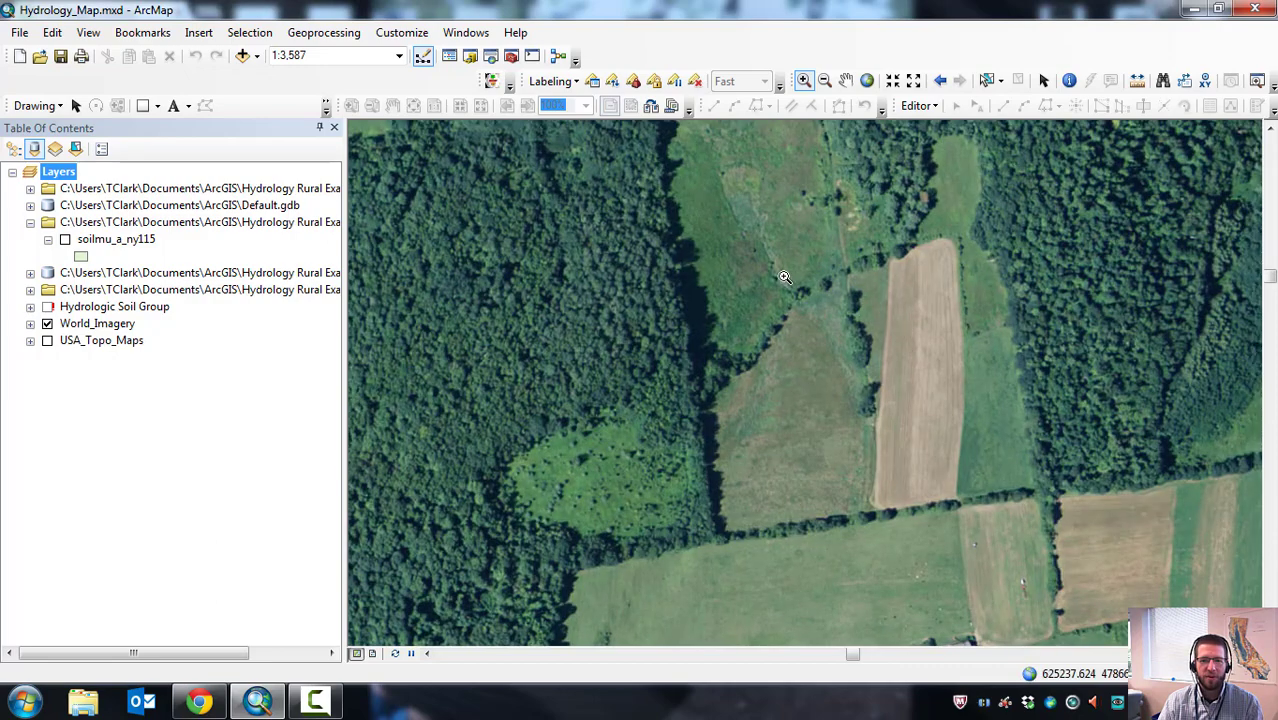